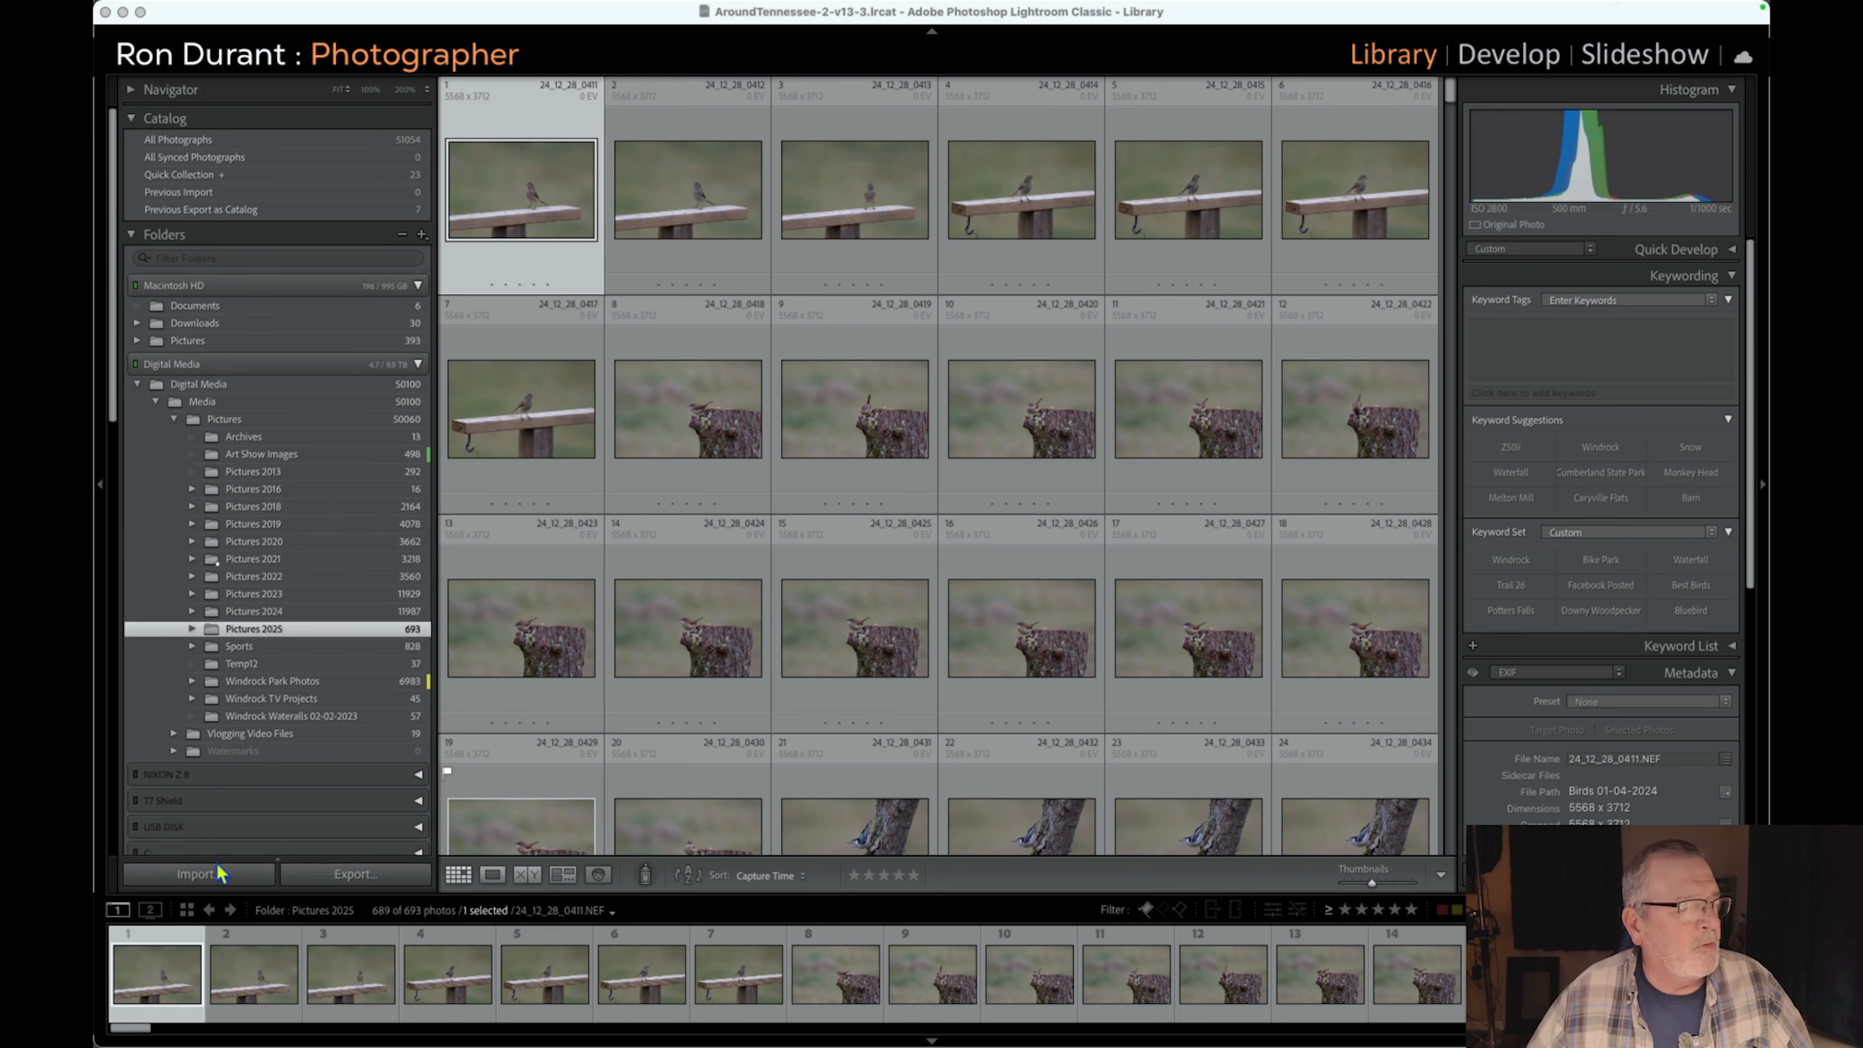
Start a photo import and load the pictures from the DCIM/103ND500 folder of the NIKON D500 card for review.
left_click(206, 874)
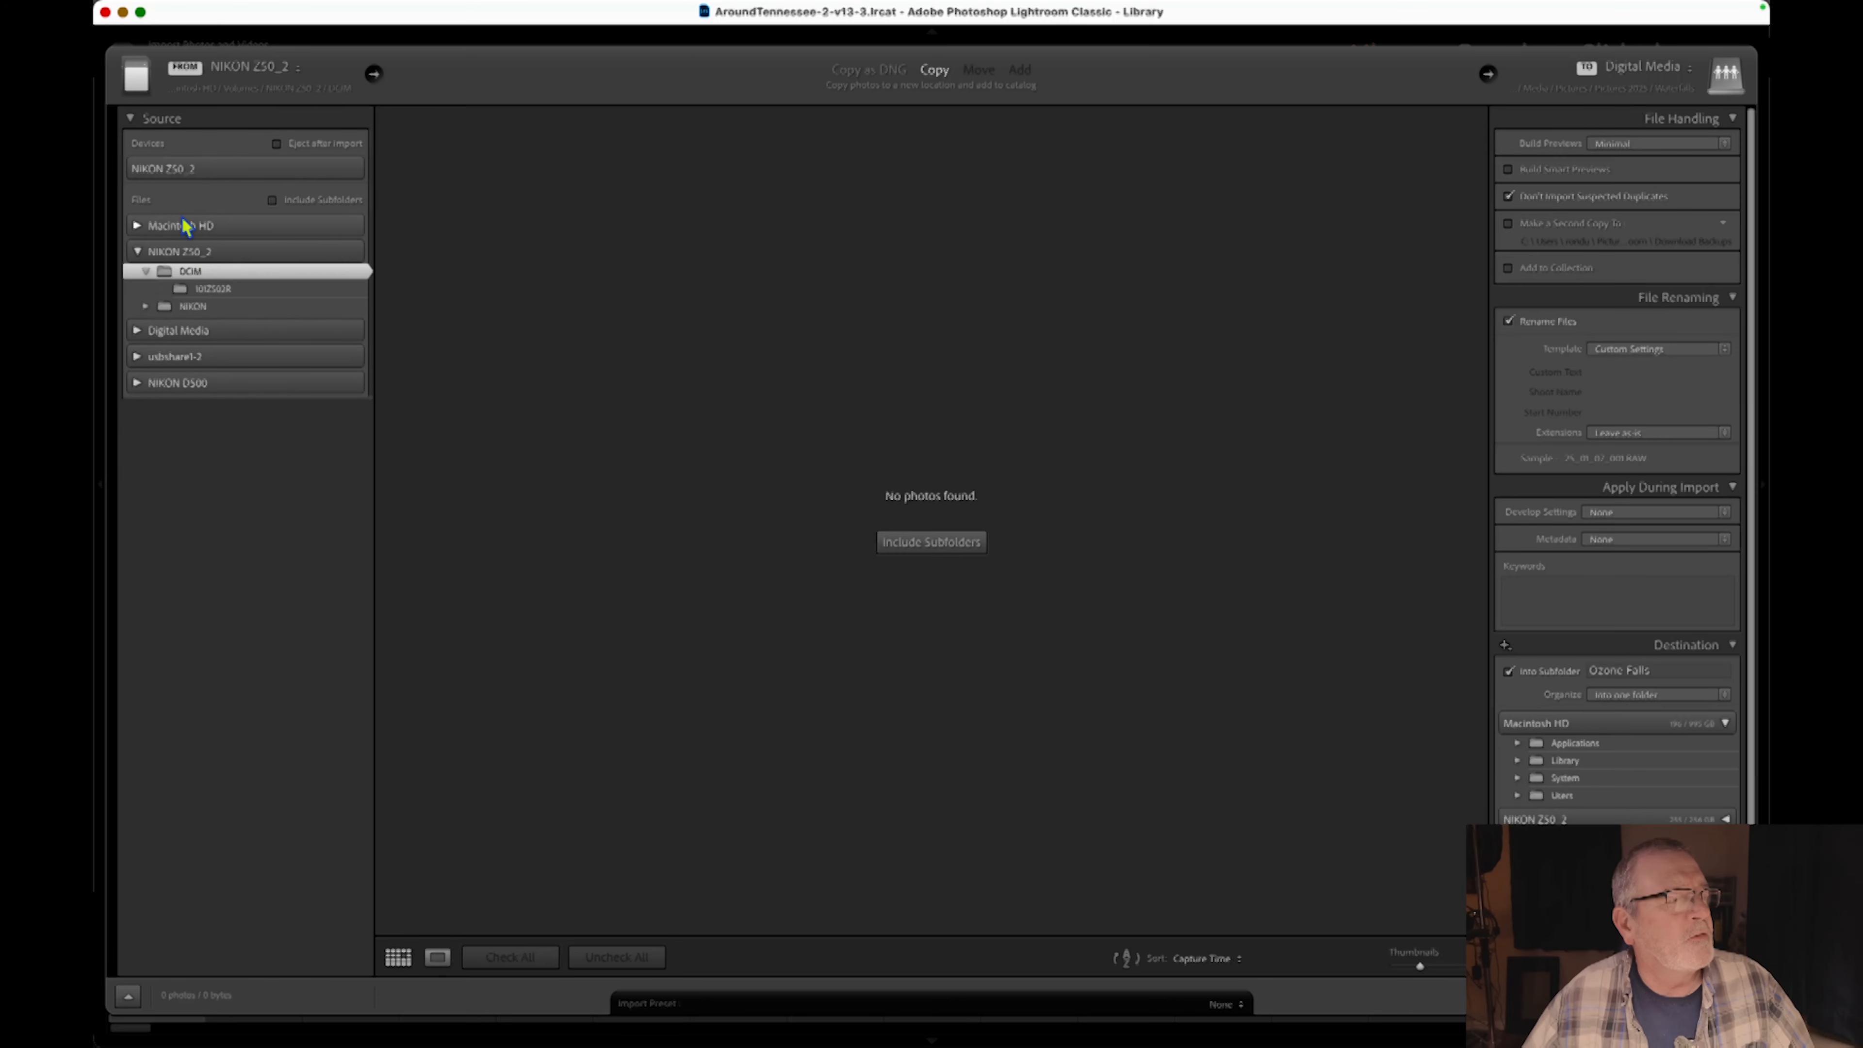
left_click(136, 384)
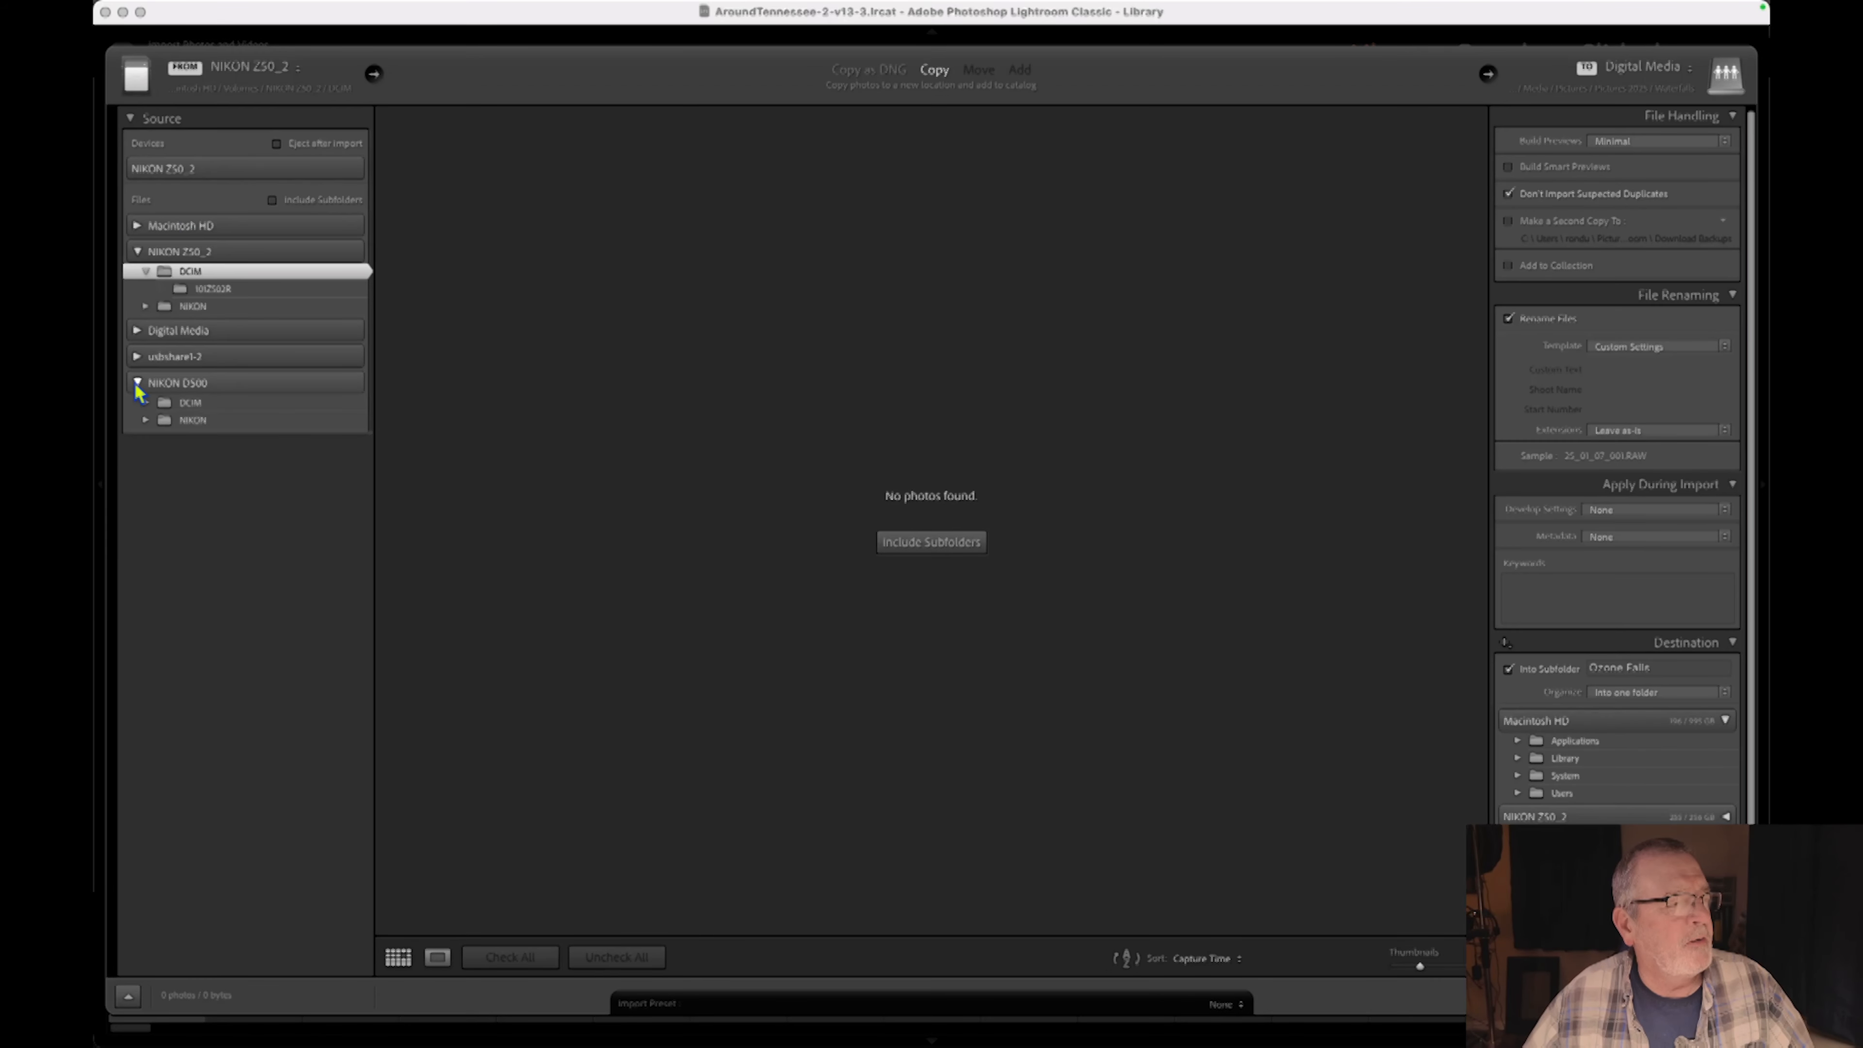
left_click(145, 402)
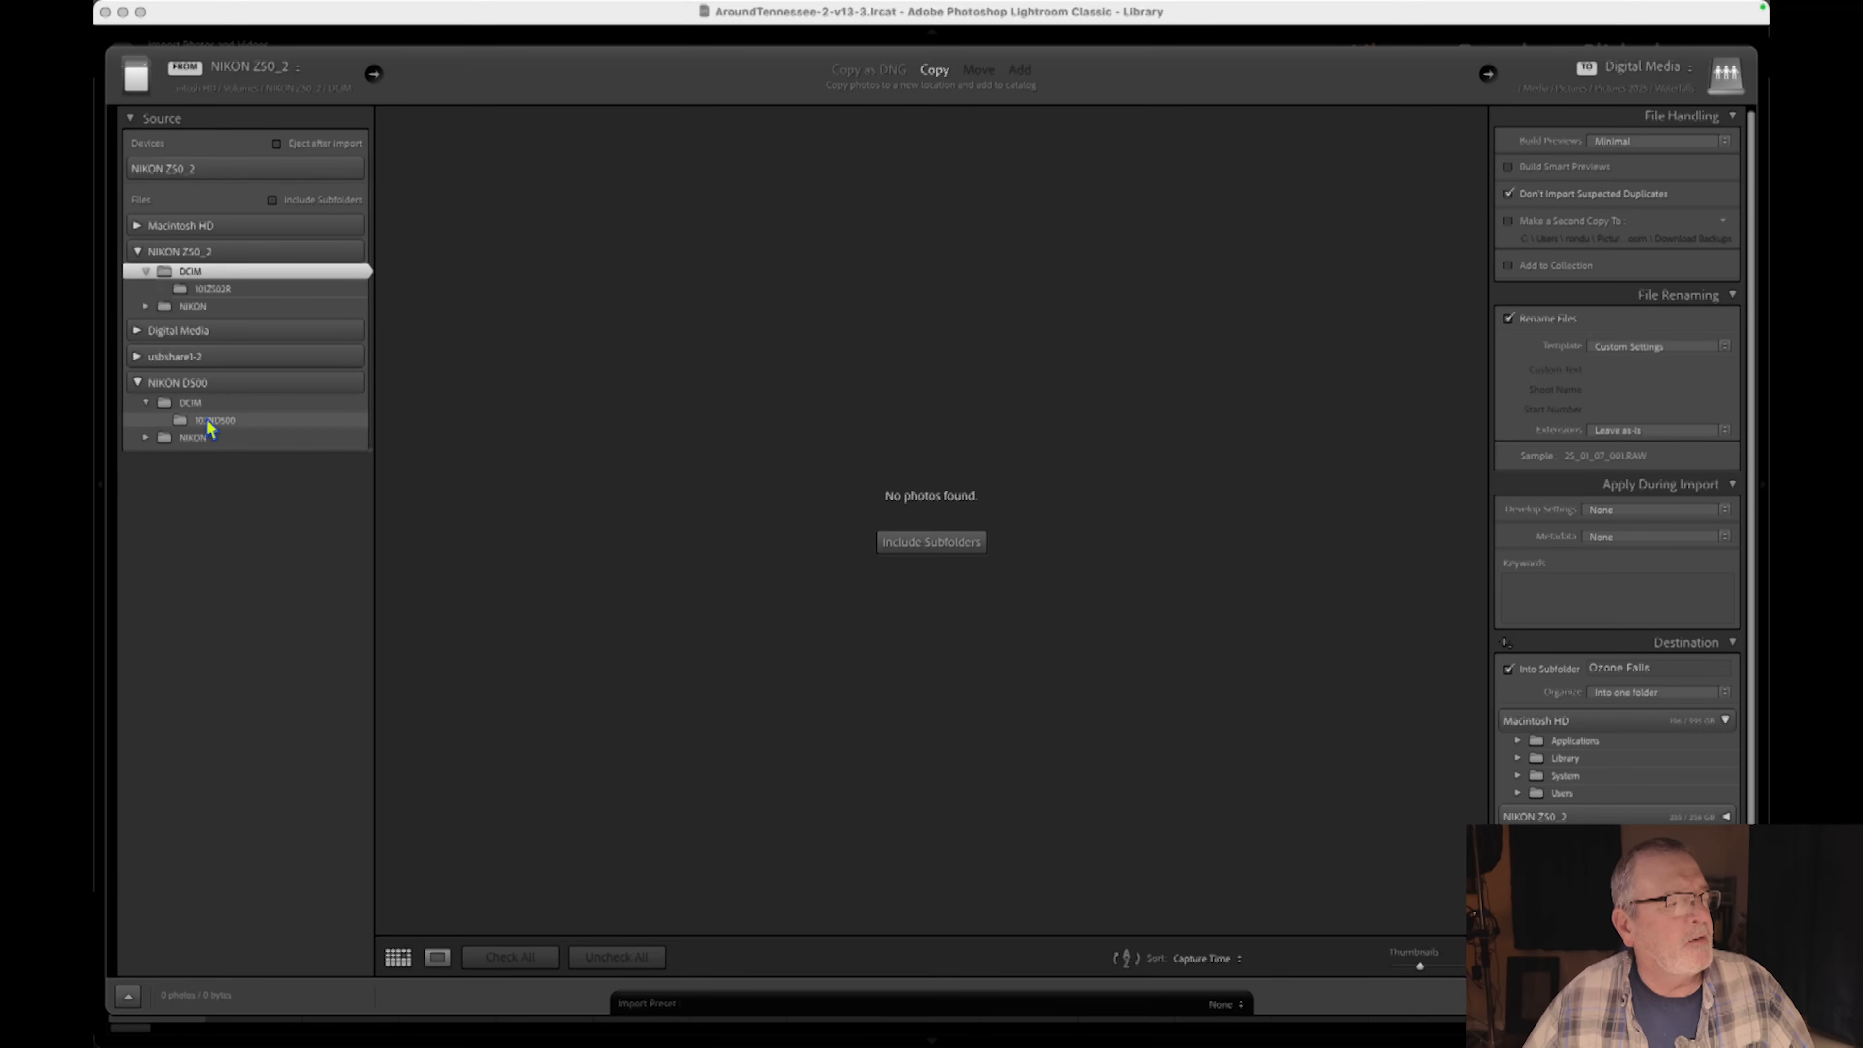
left_click(206, 420)
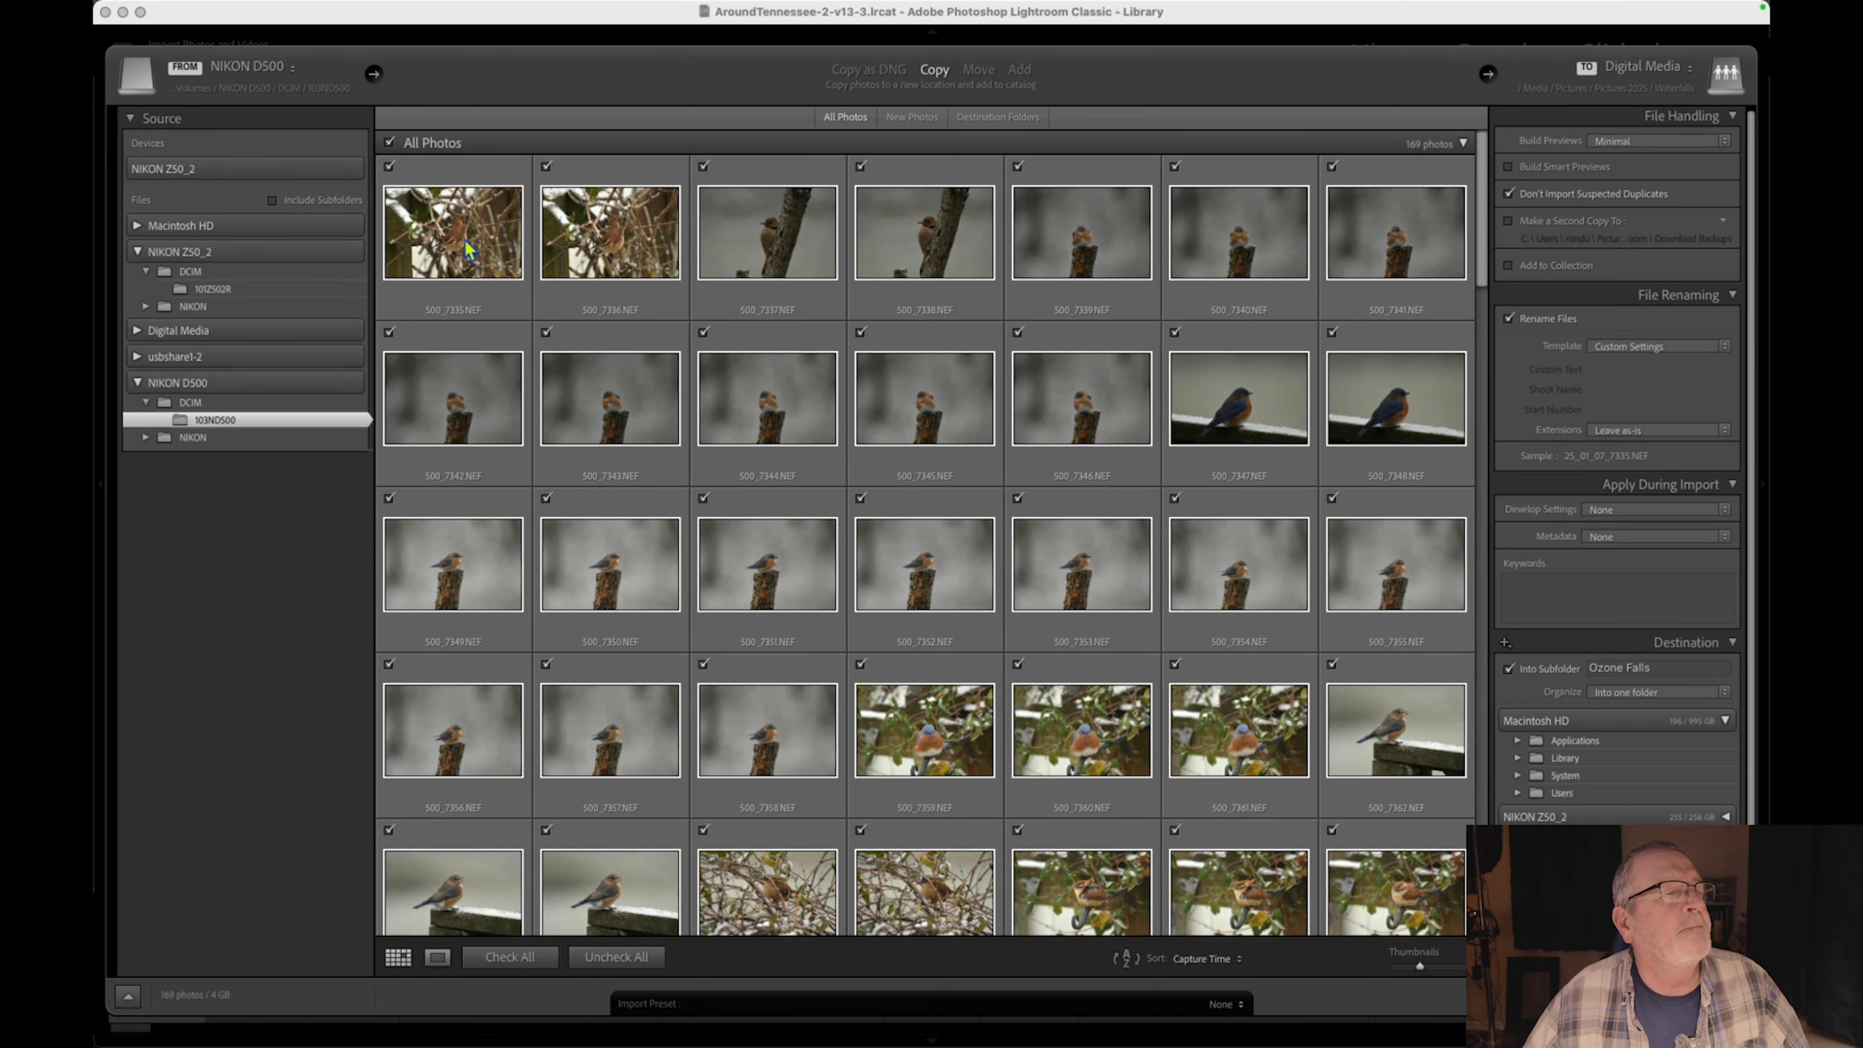
mouse_move(464, 239)
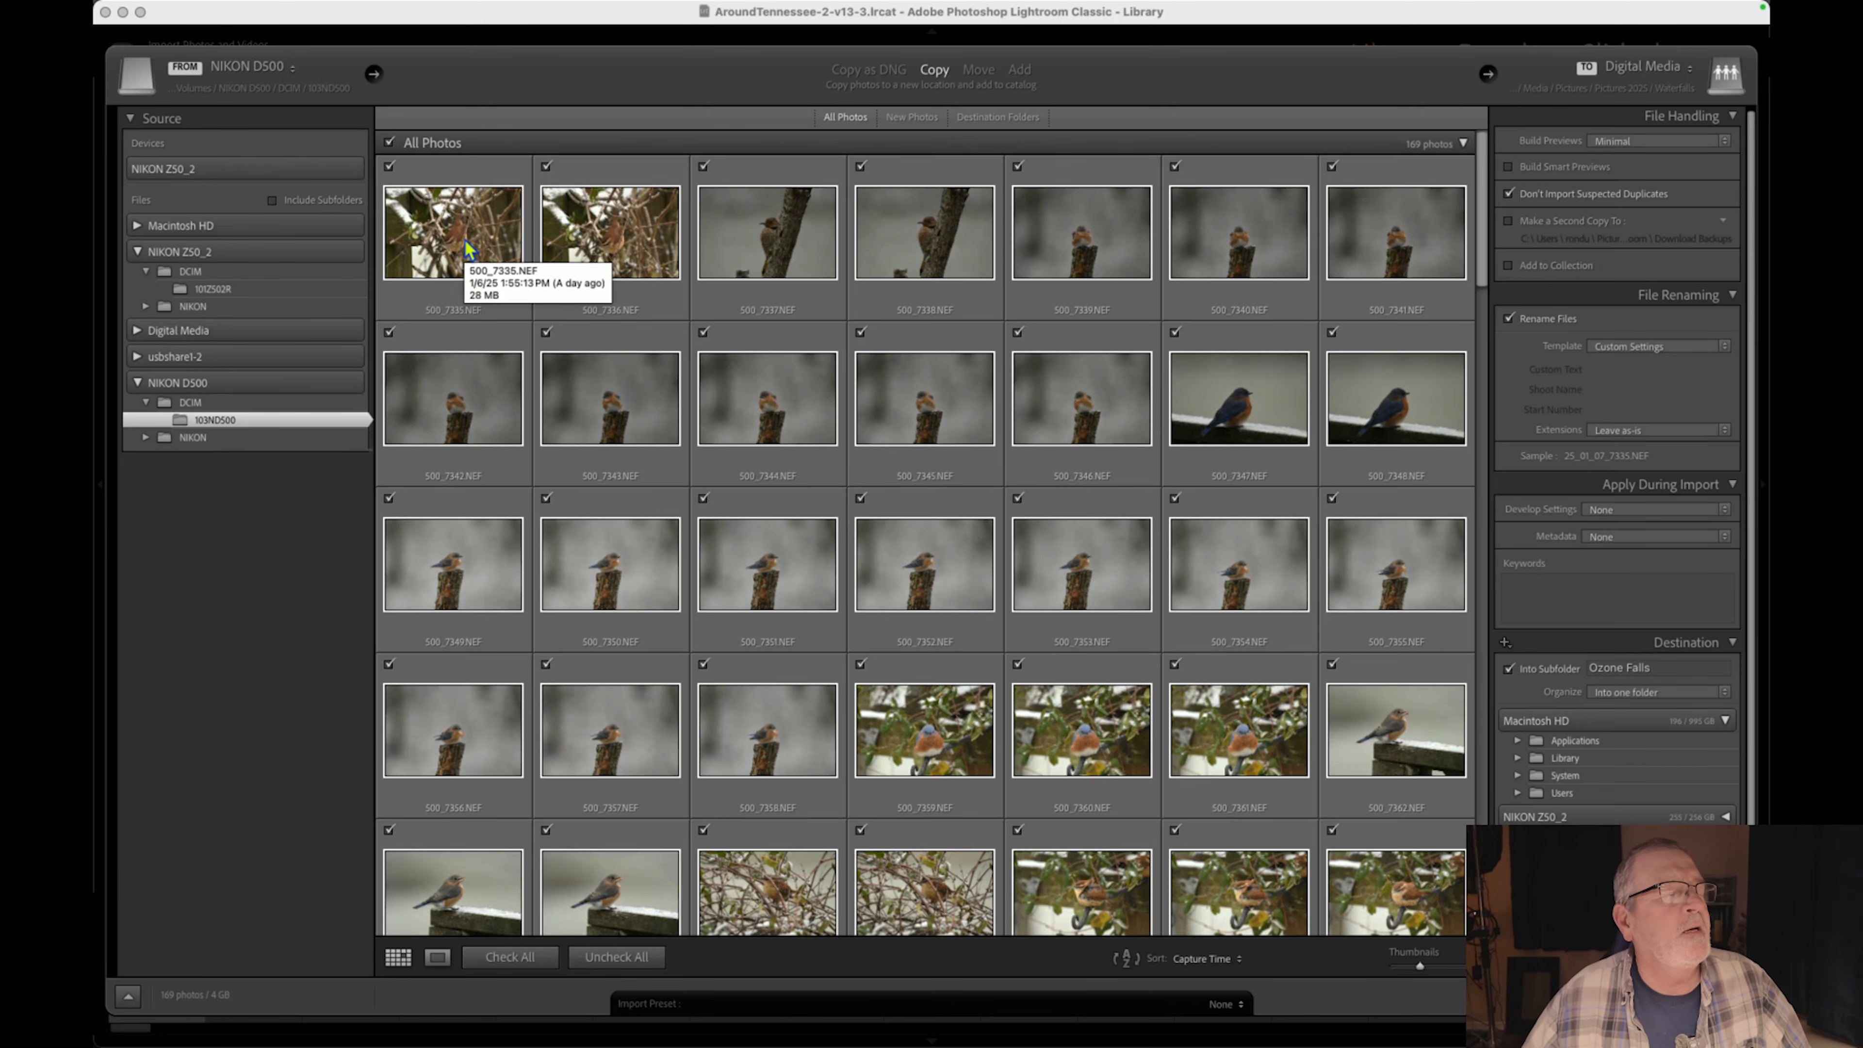
scroll(464, 239, "down", 10)
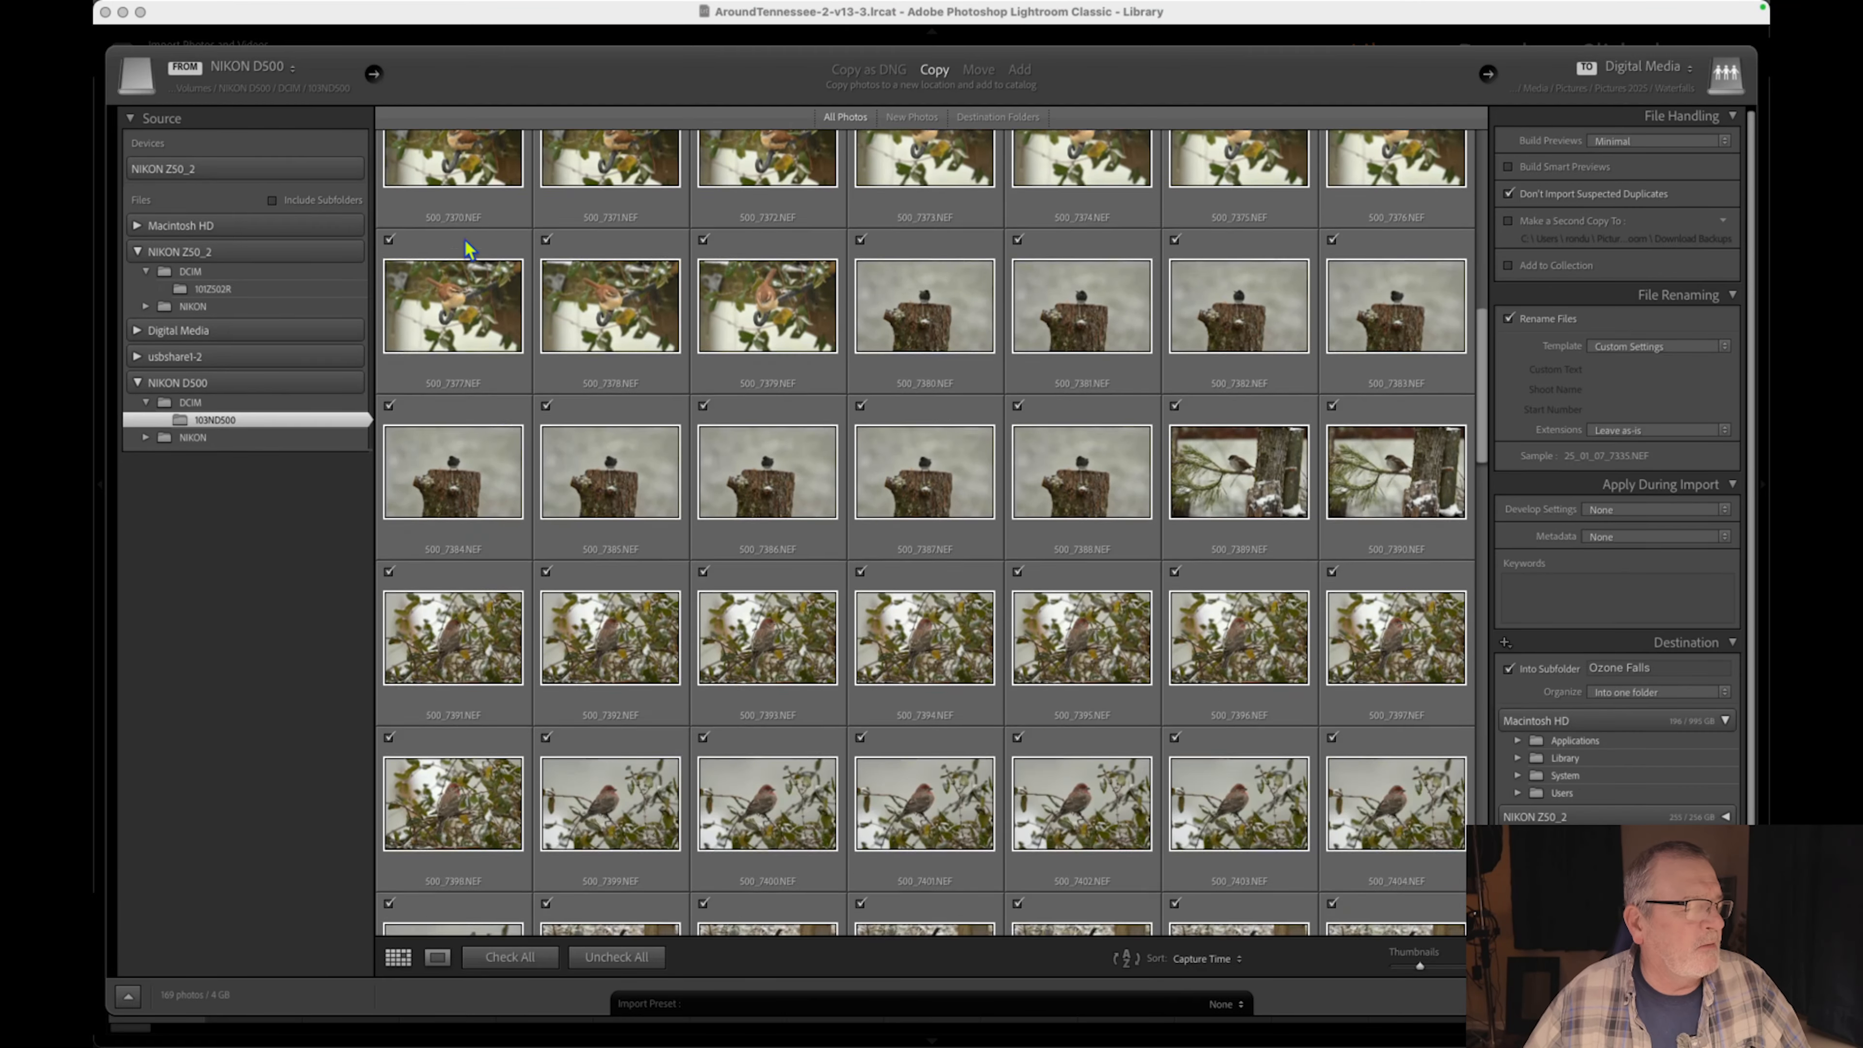
scroll(465, 238, "down", 20)
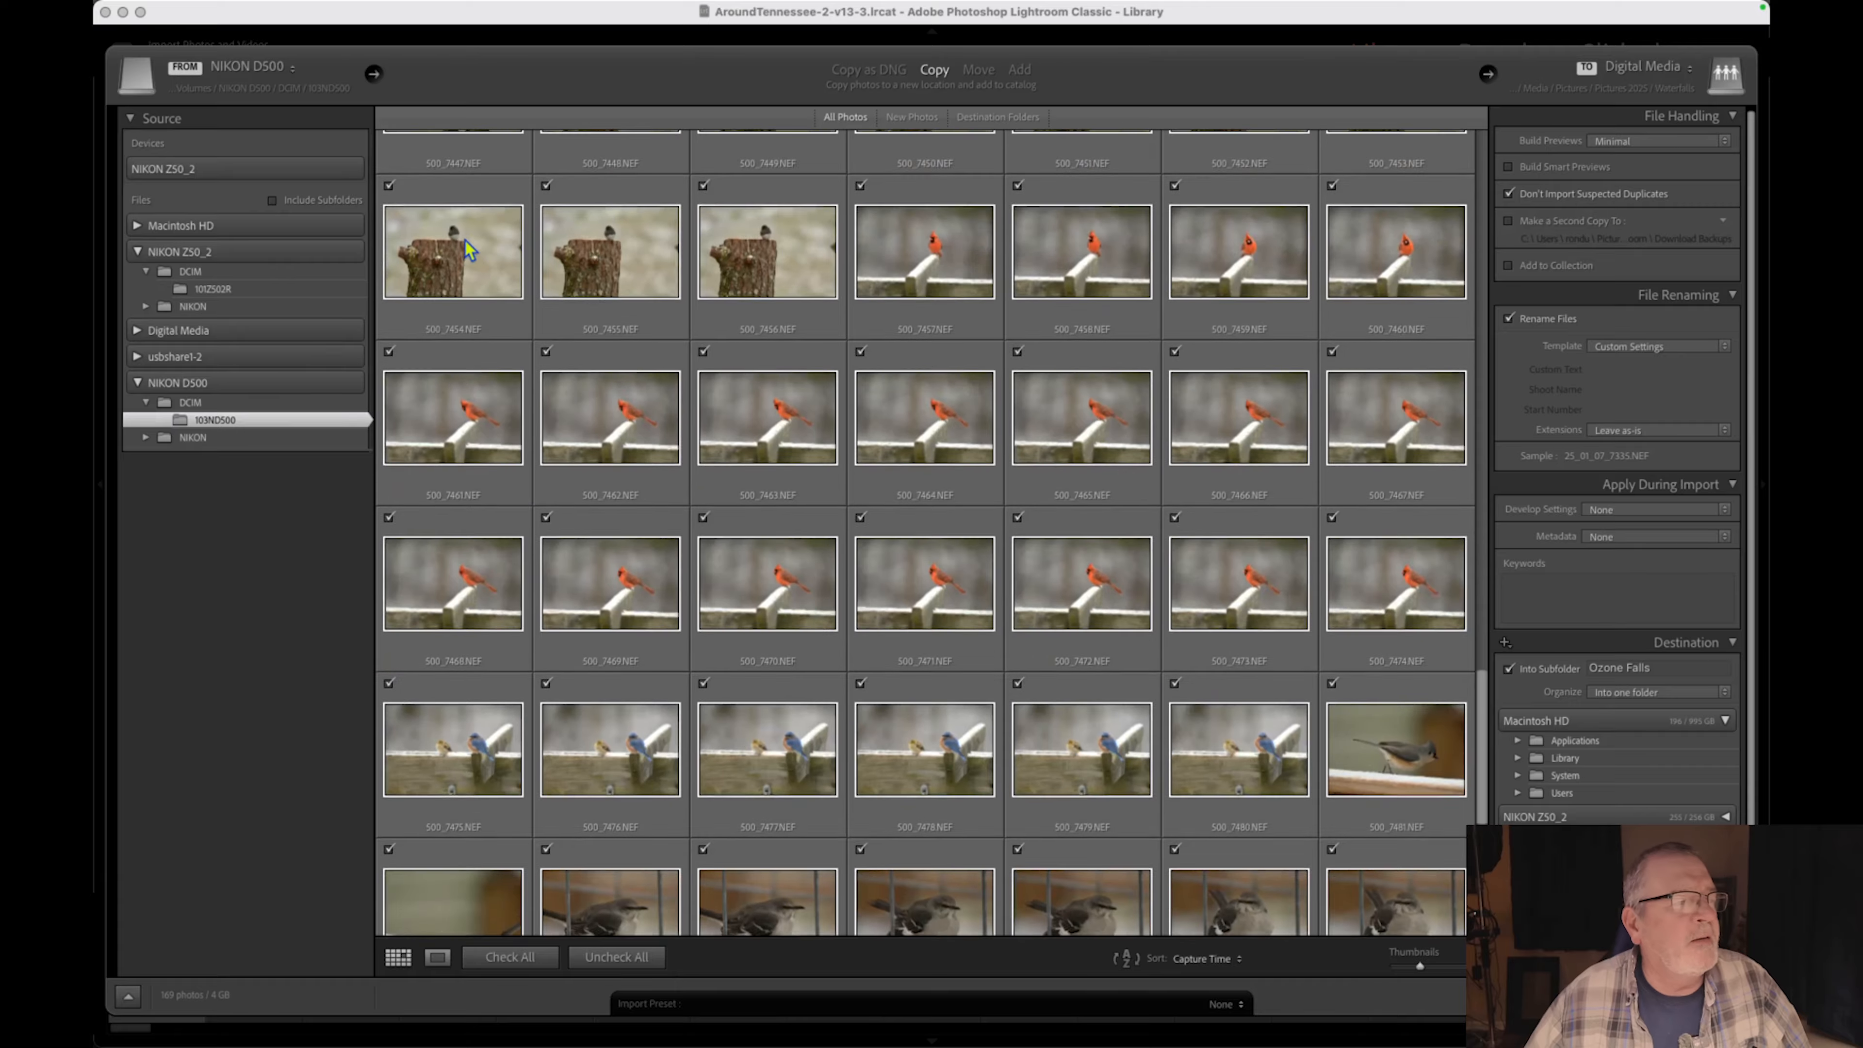
scroll(465, 238, "up", 18)
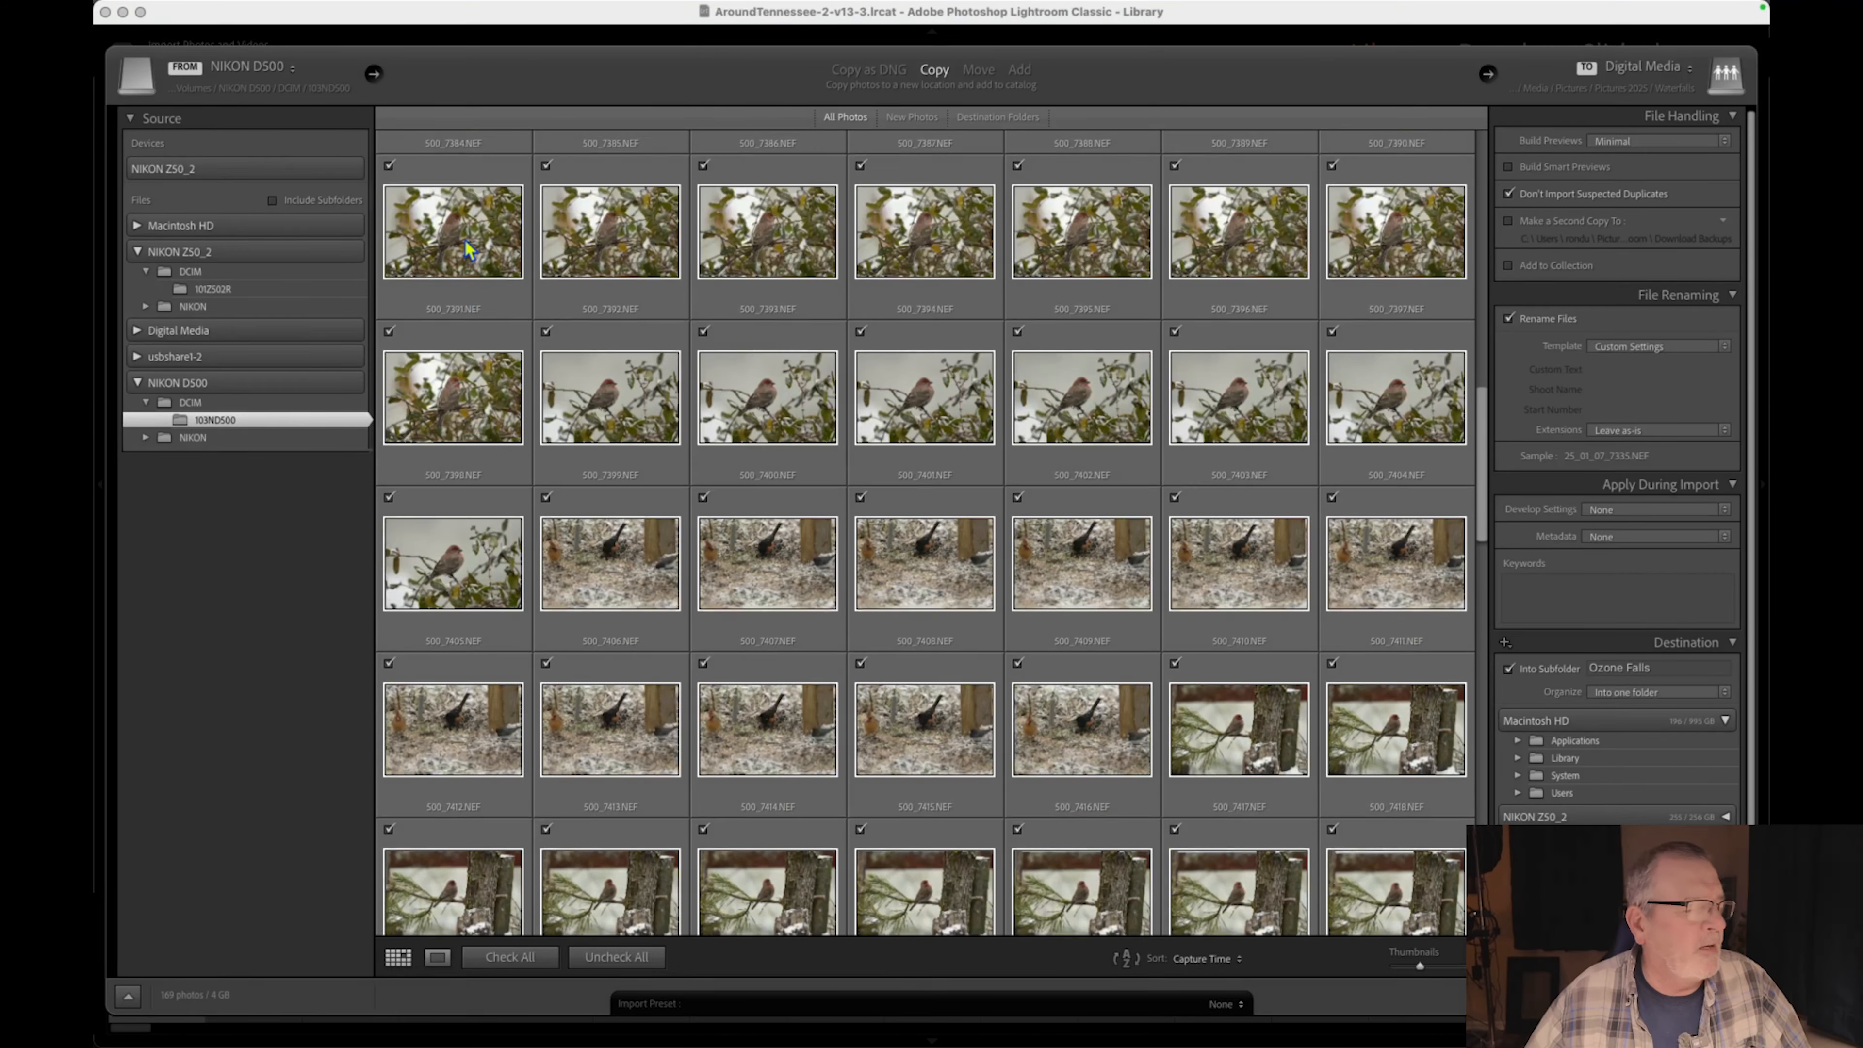
scroll(464, 239, "up", 14)
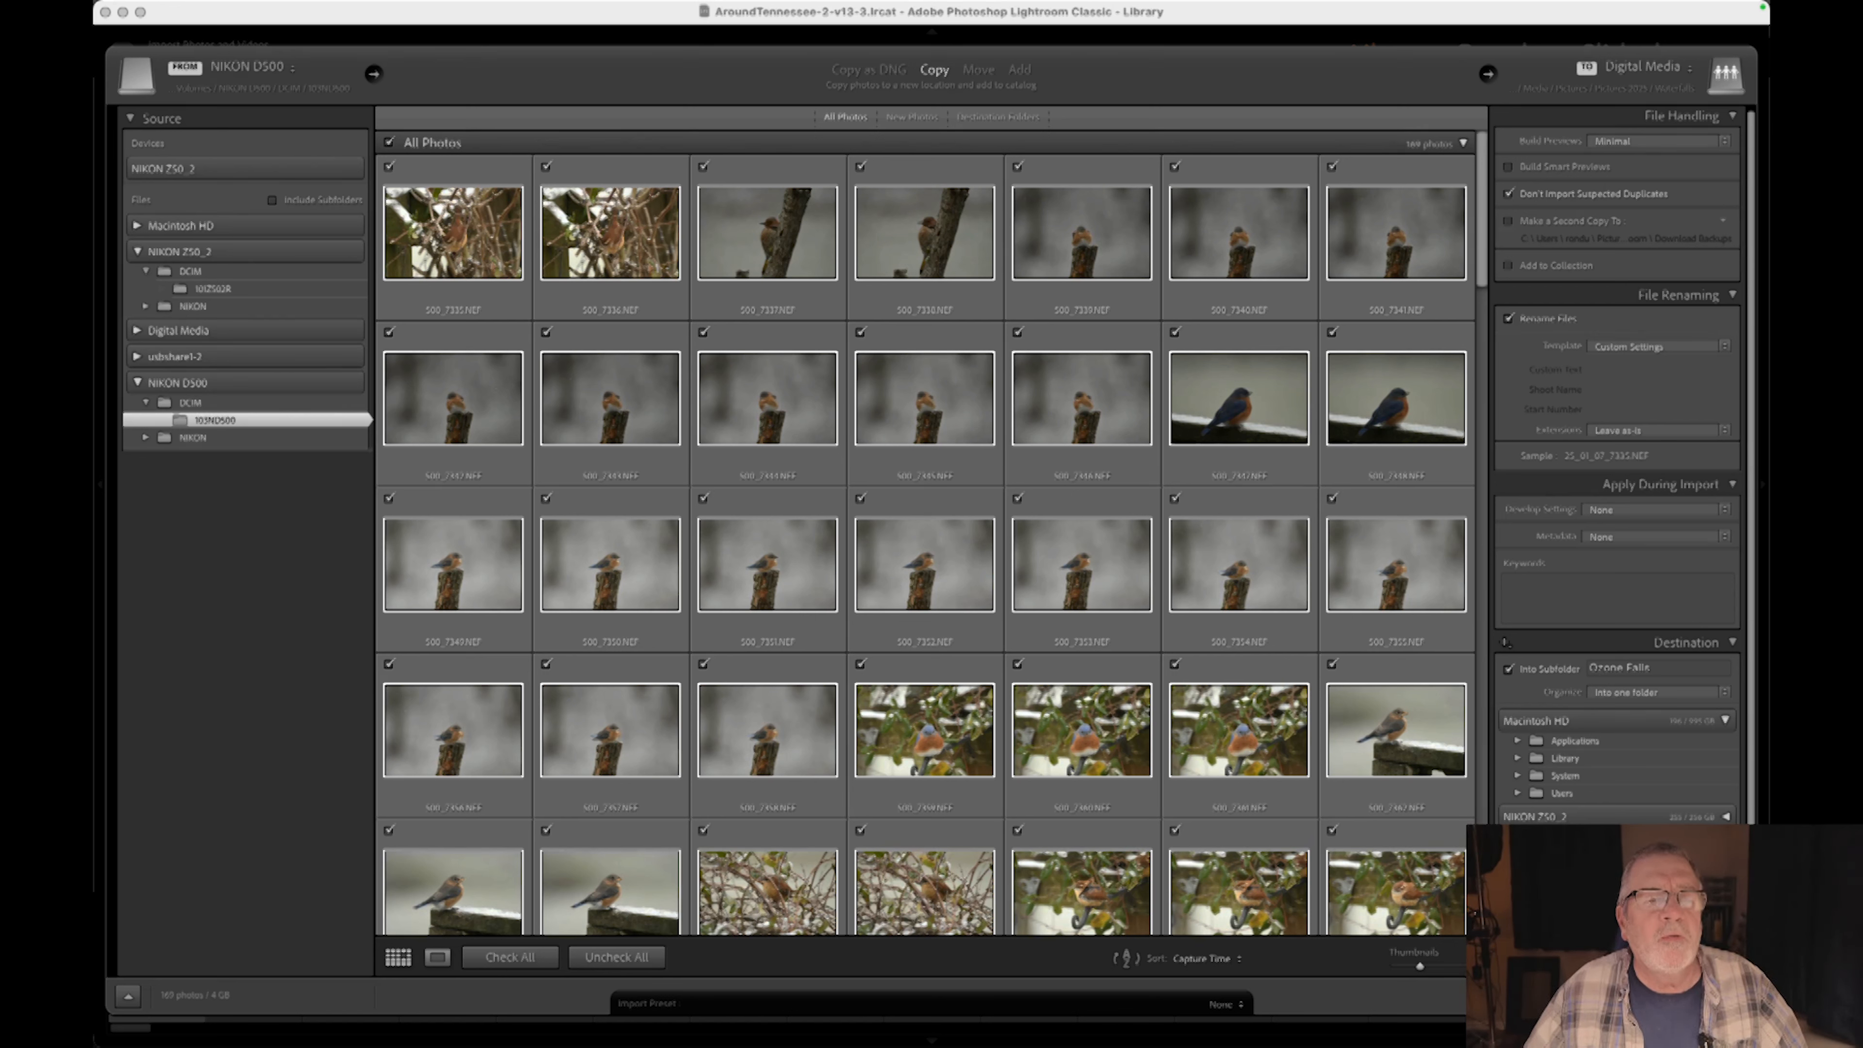
Set the import destination to a new subfolder named "Birds 01-07-2025" inside Pictures 2025/Birds.
scroll(1610, 799, "down", 2)
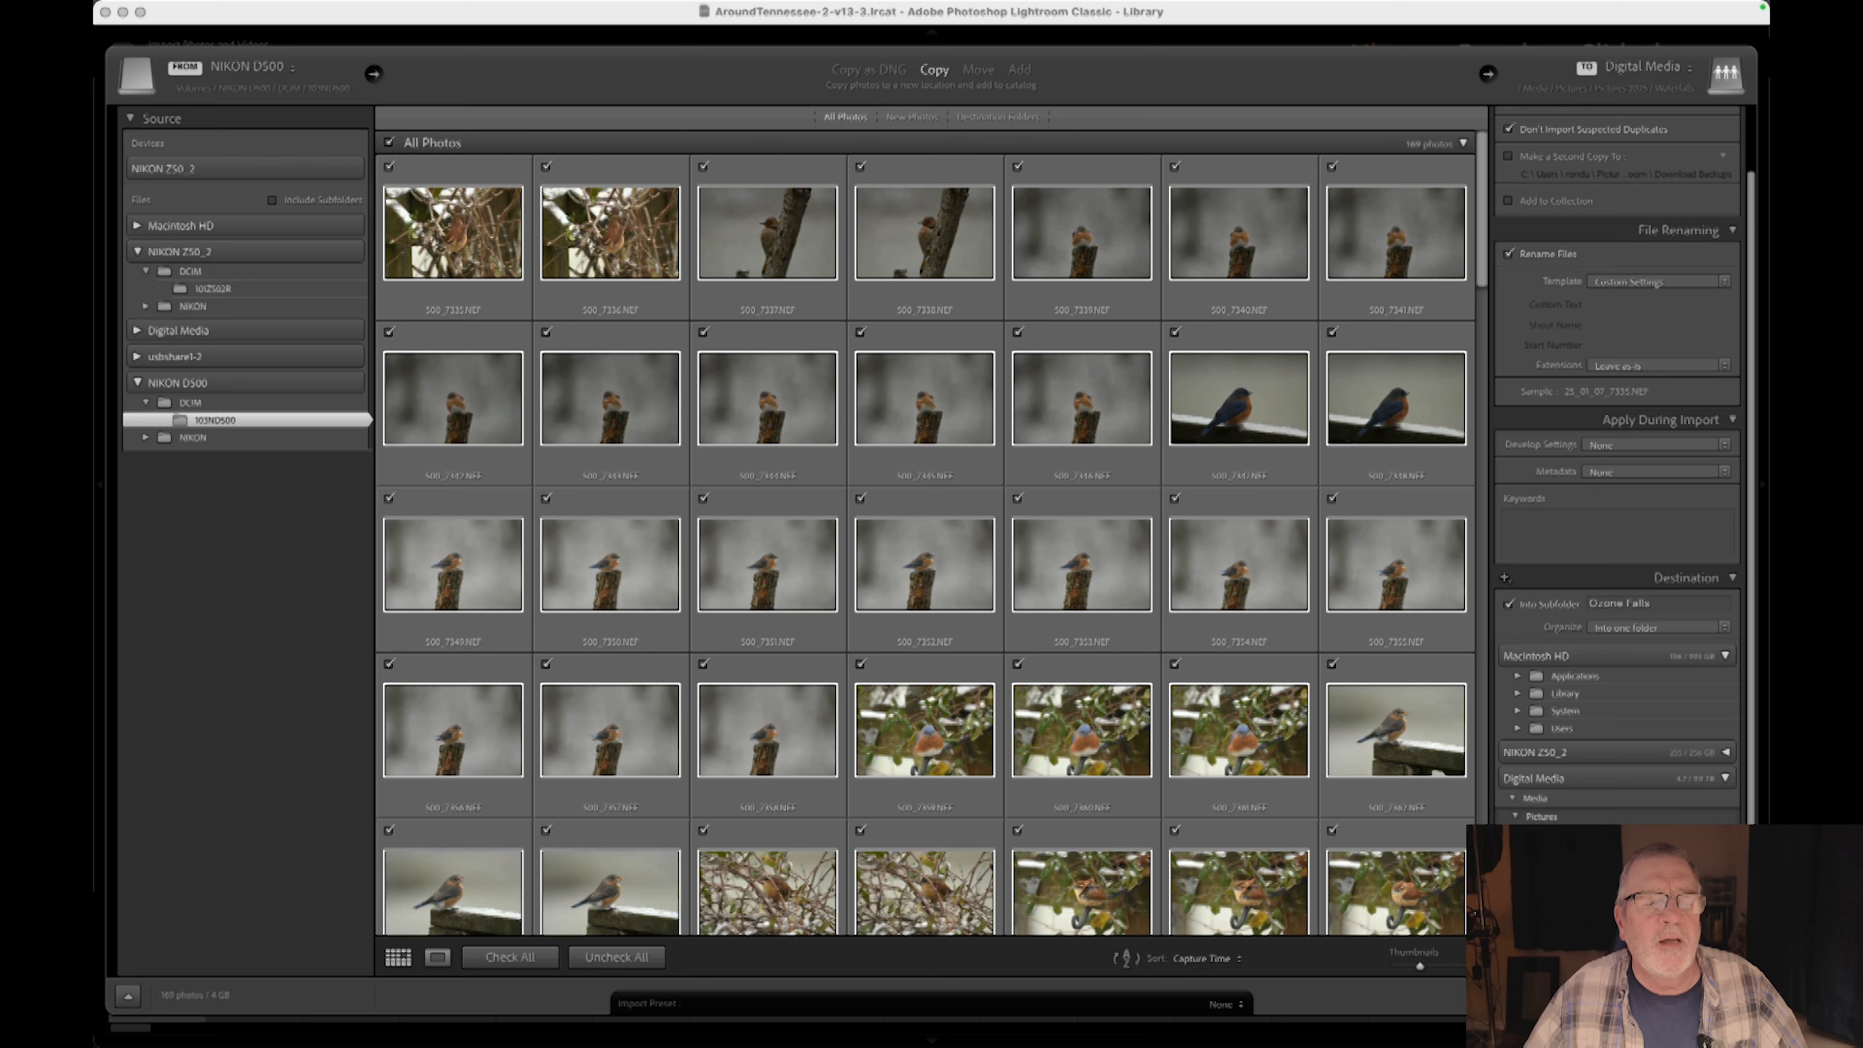
scroll(1617, 543, "up", 1)
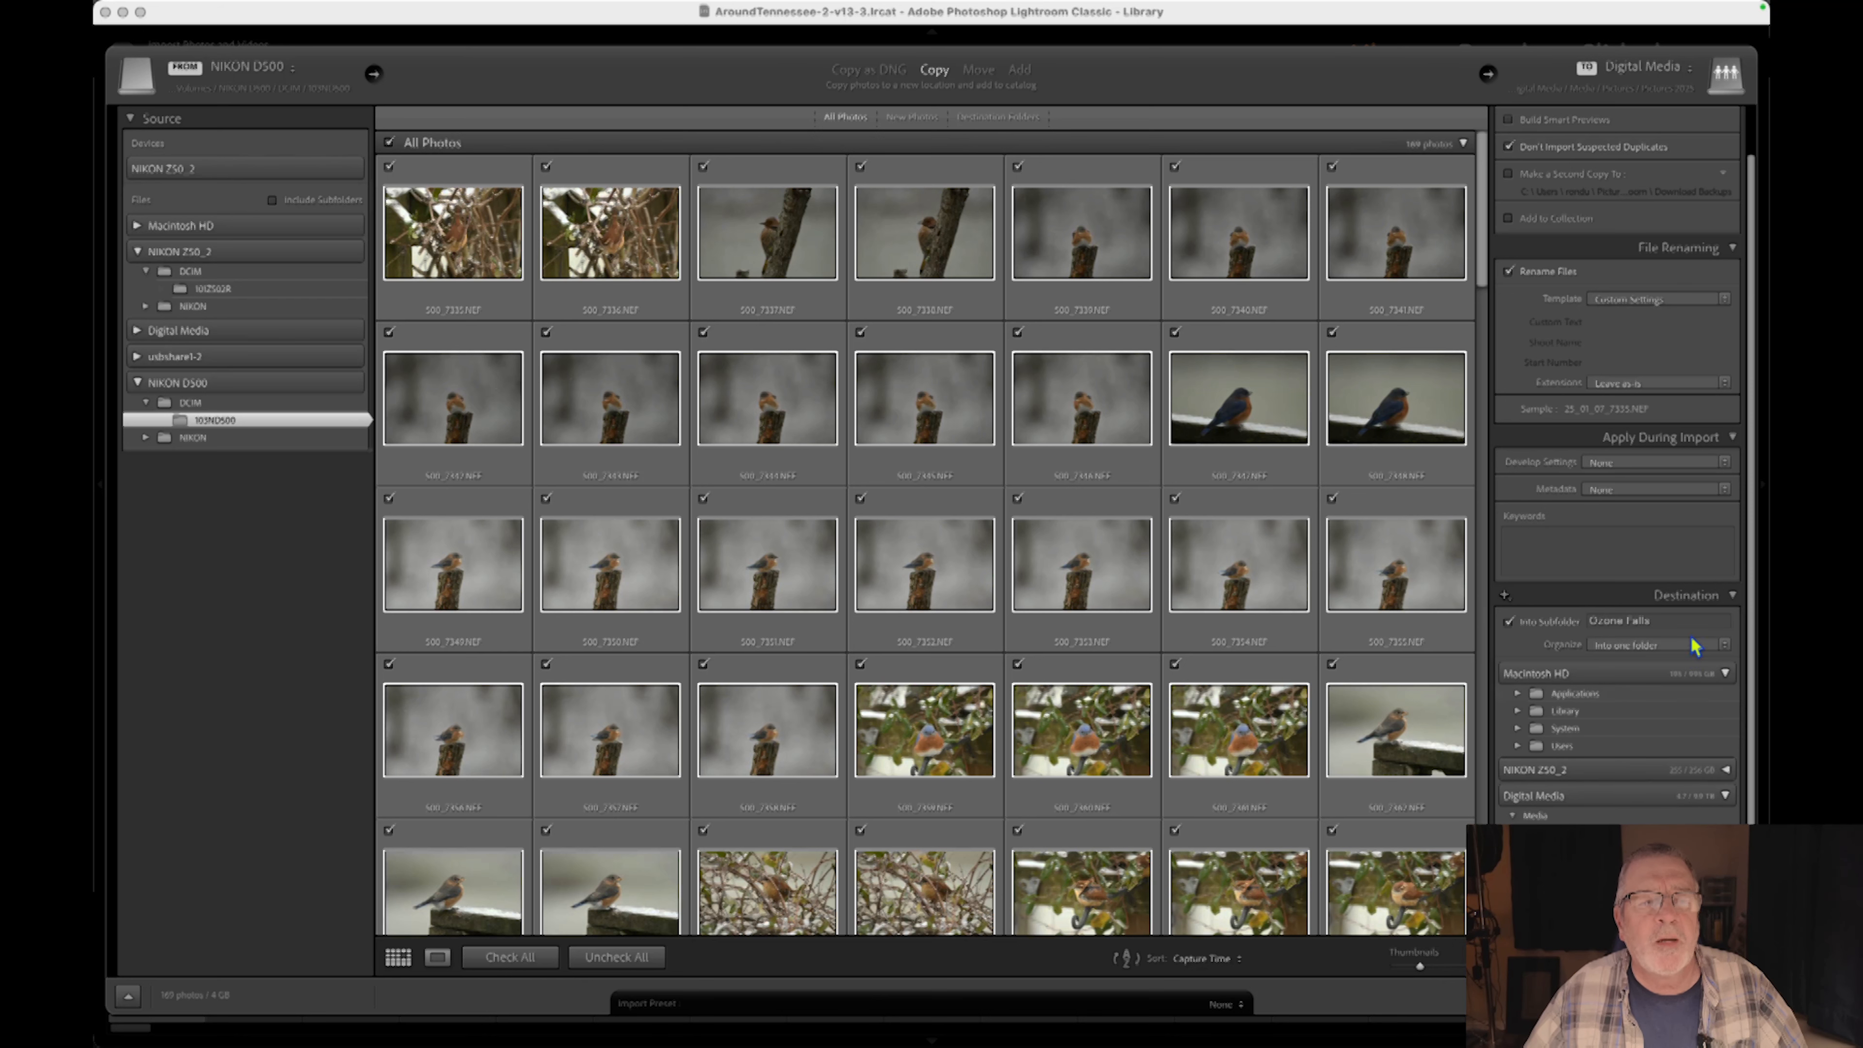
scroll(1647, 808, "down", 1)
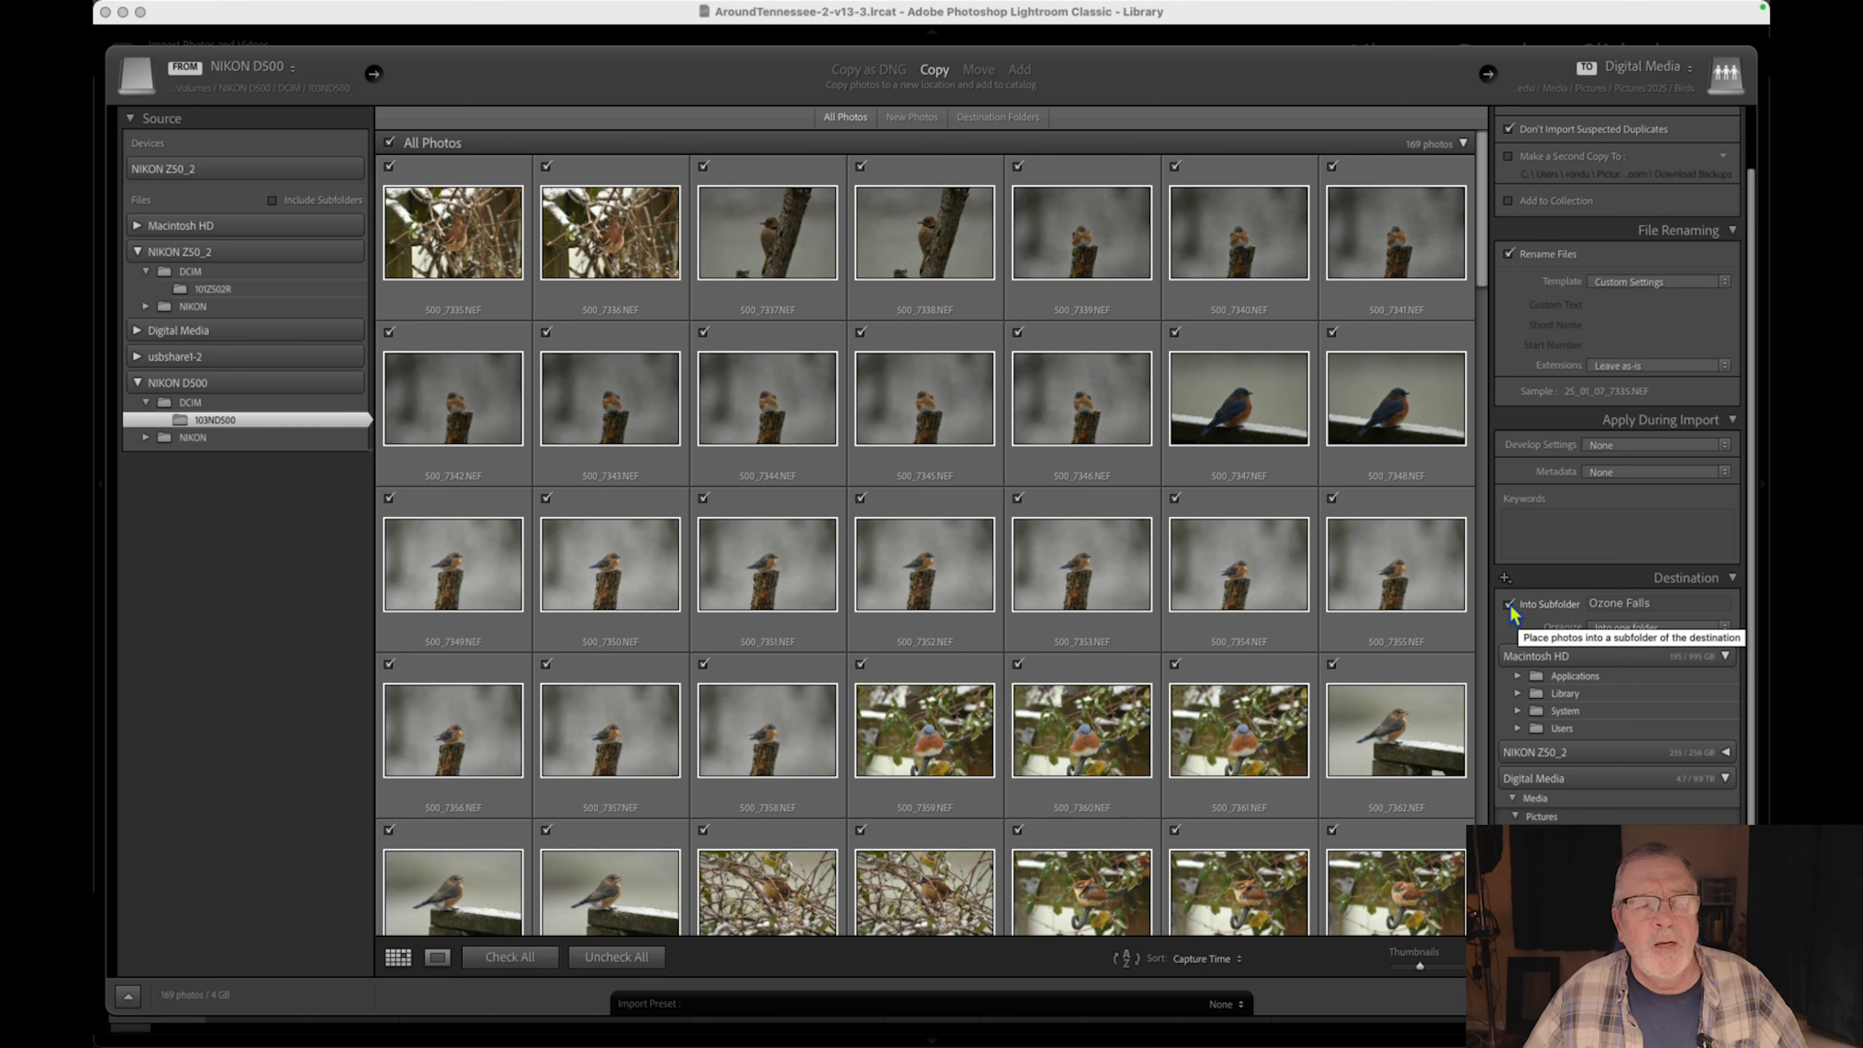
left_click(1664, 602)
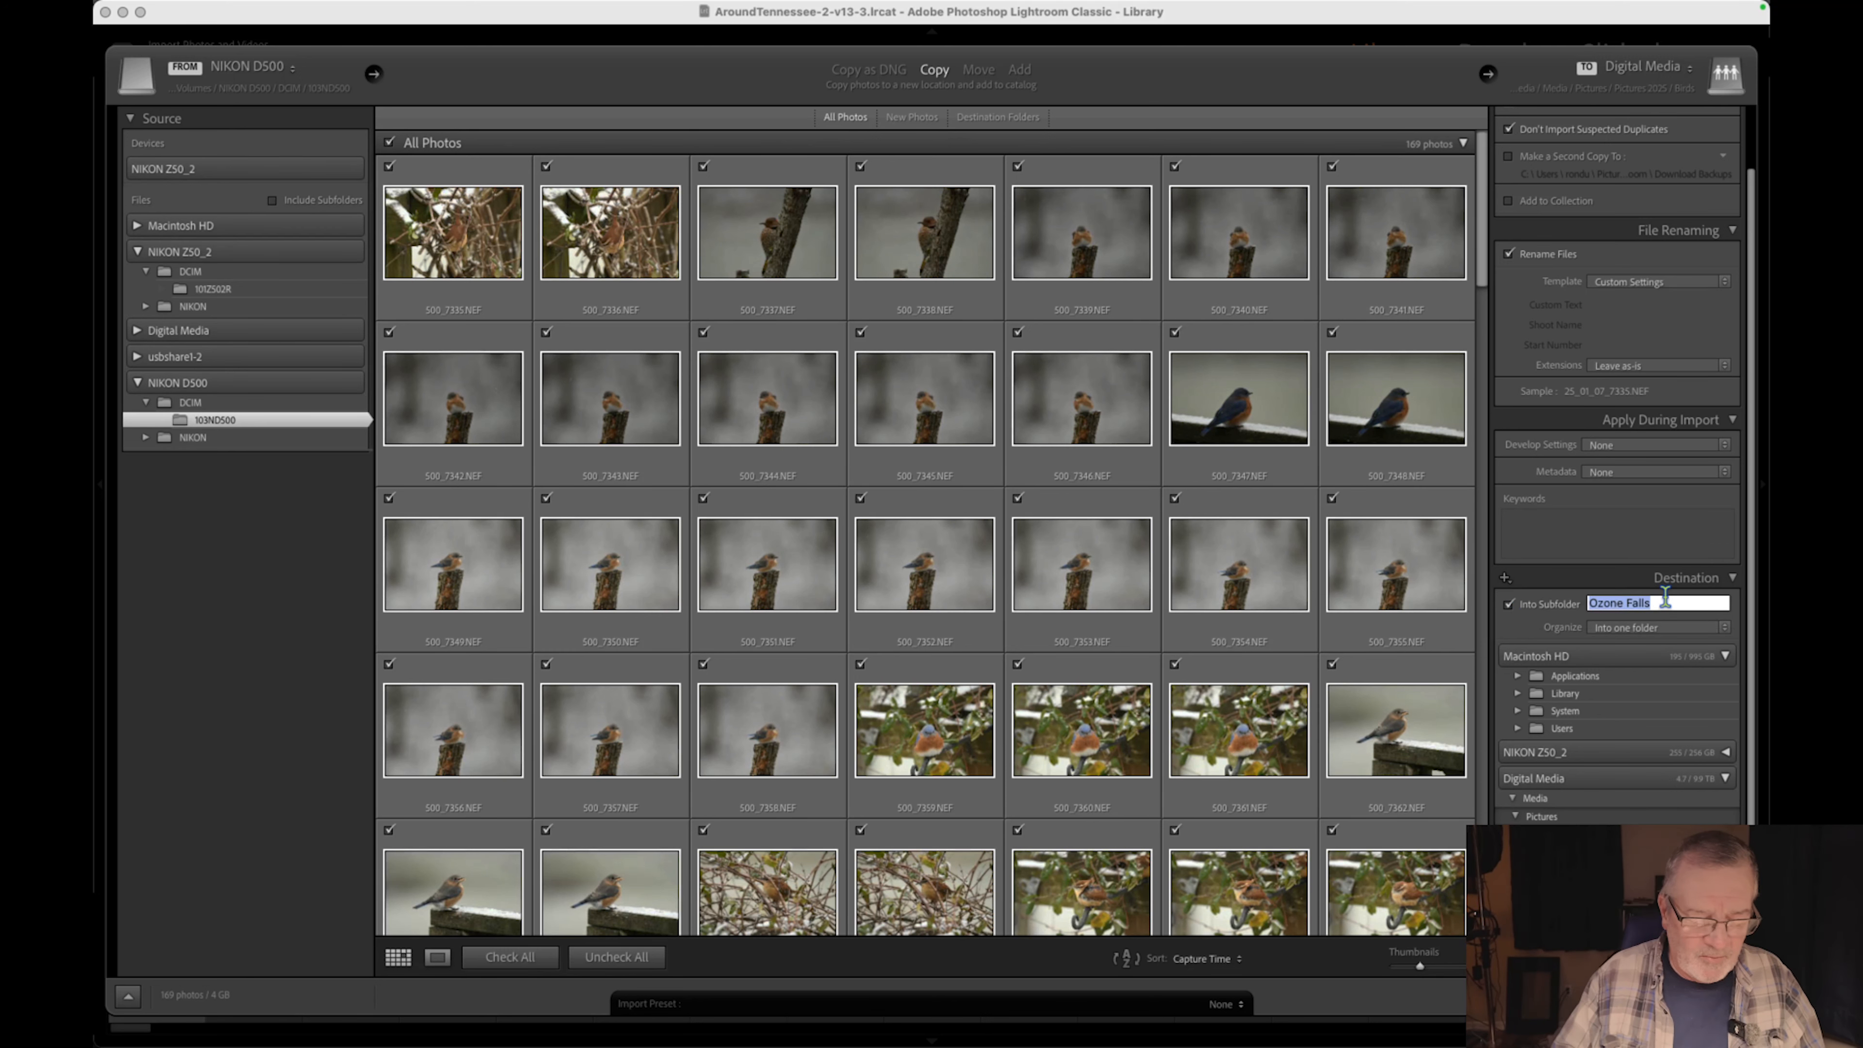
type("Birds 01")
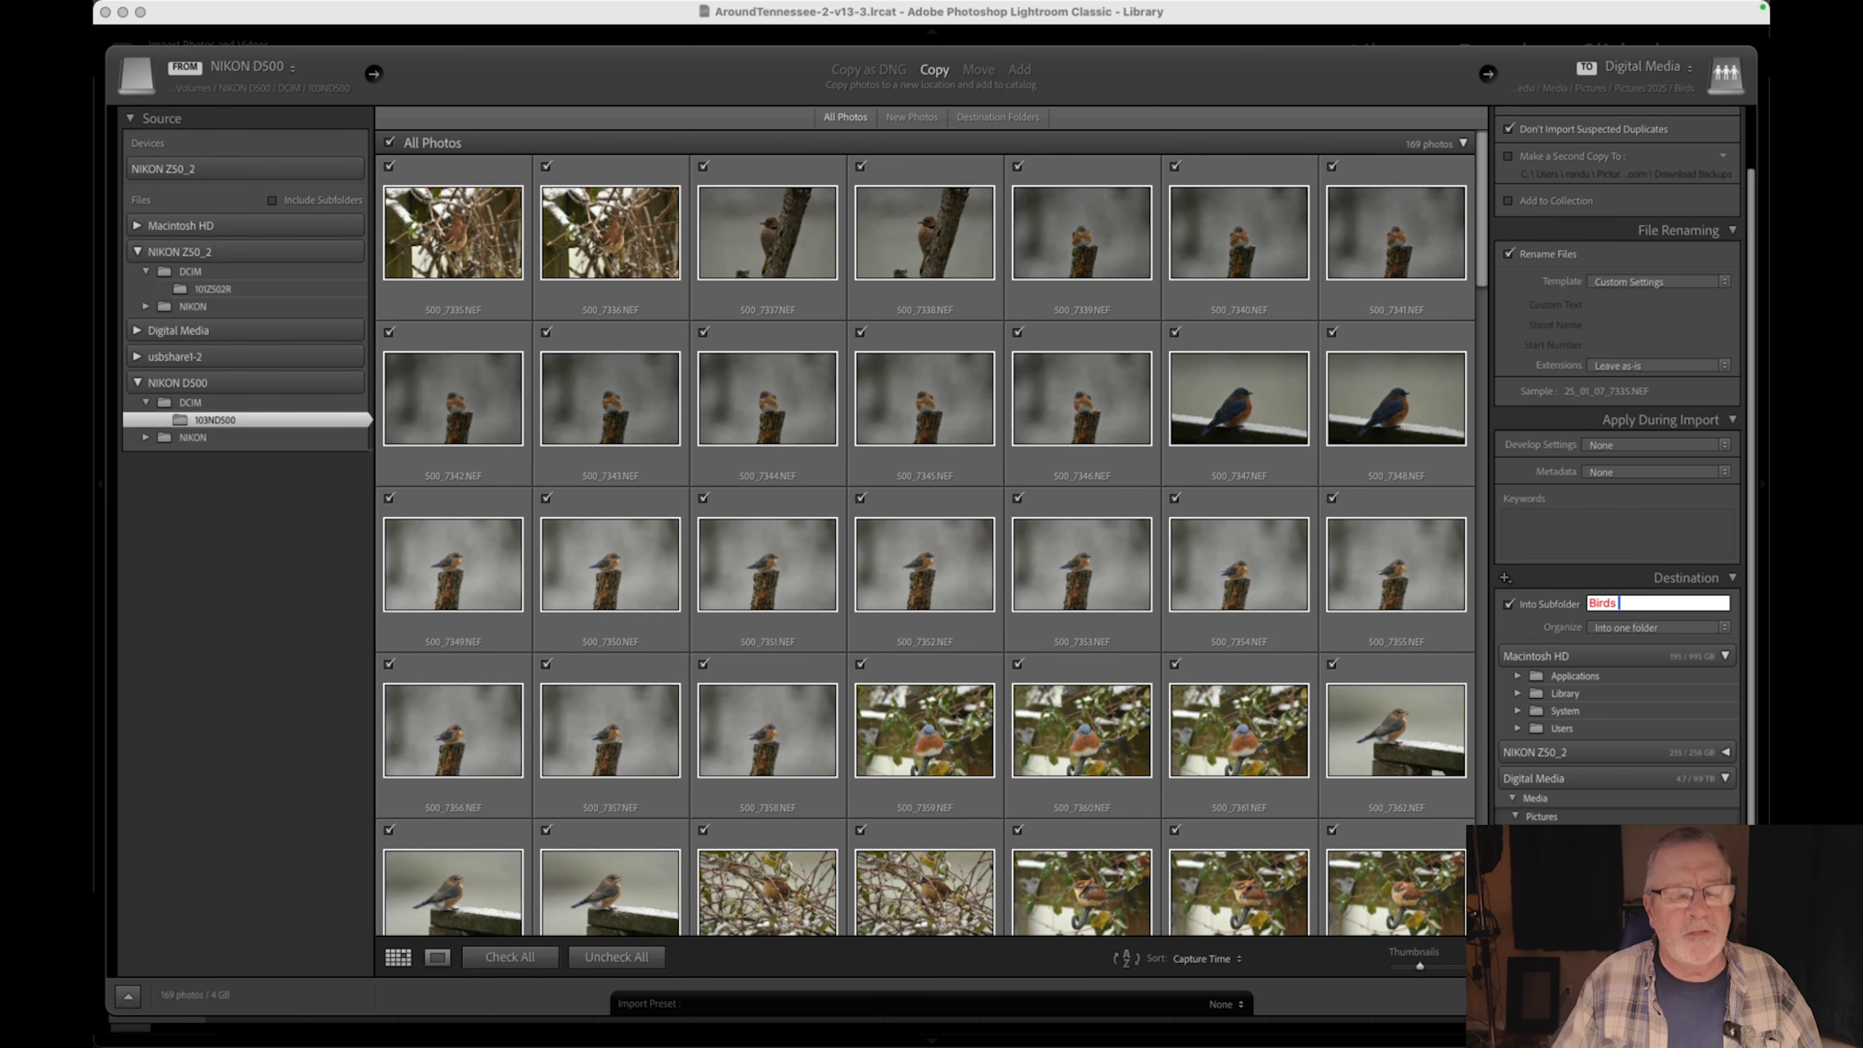
type("-0702")
key("BackSpace")
key("BackSpace")
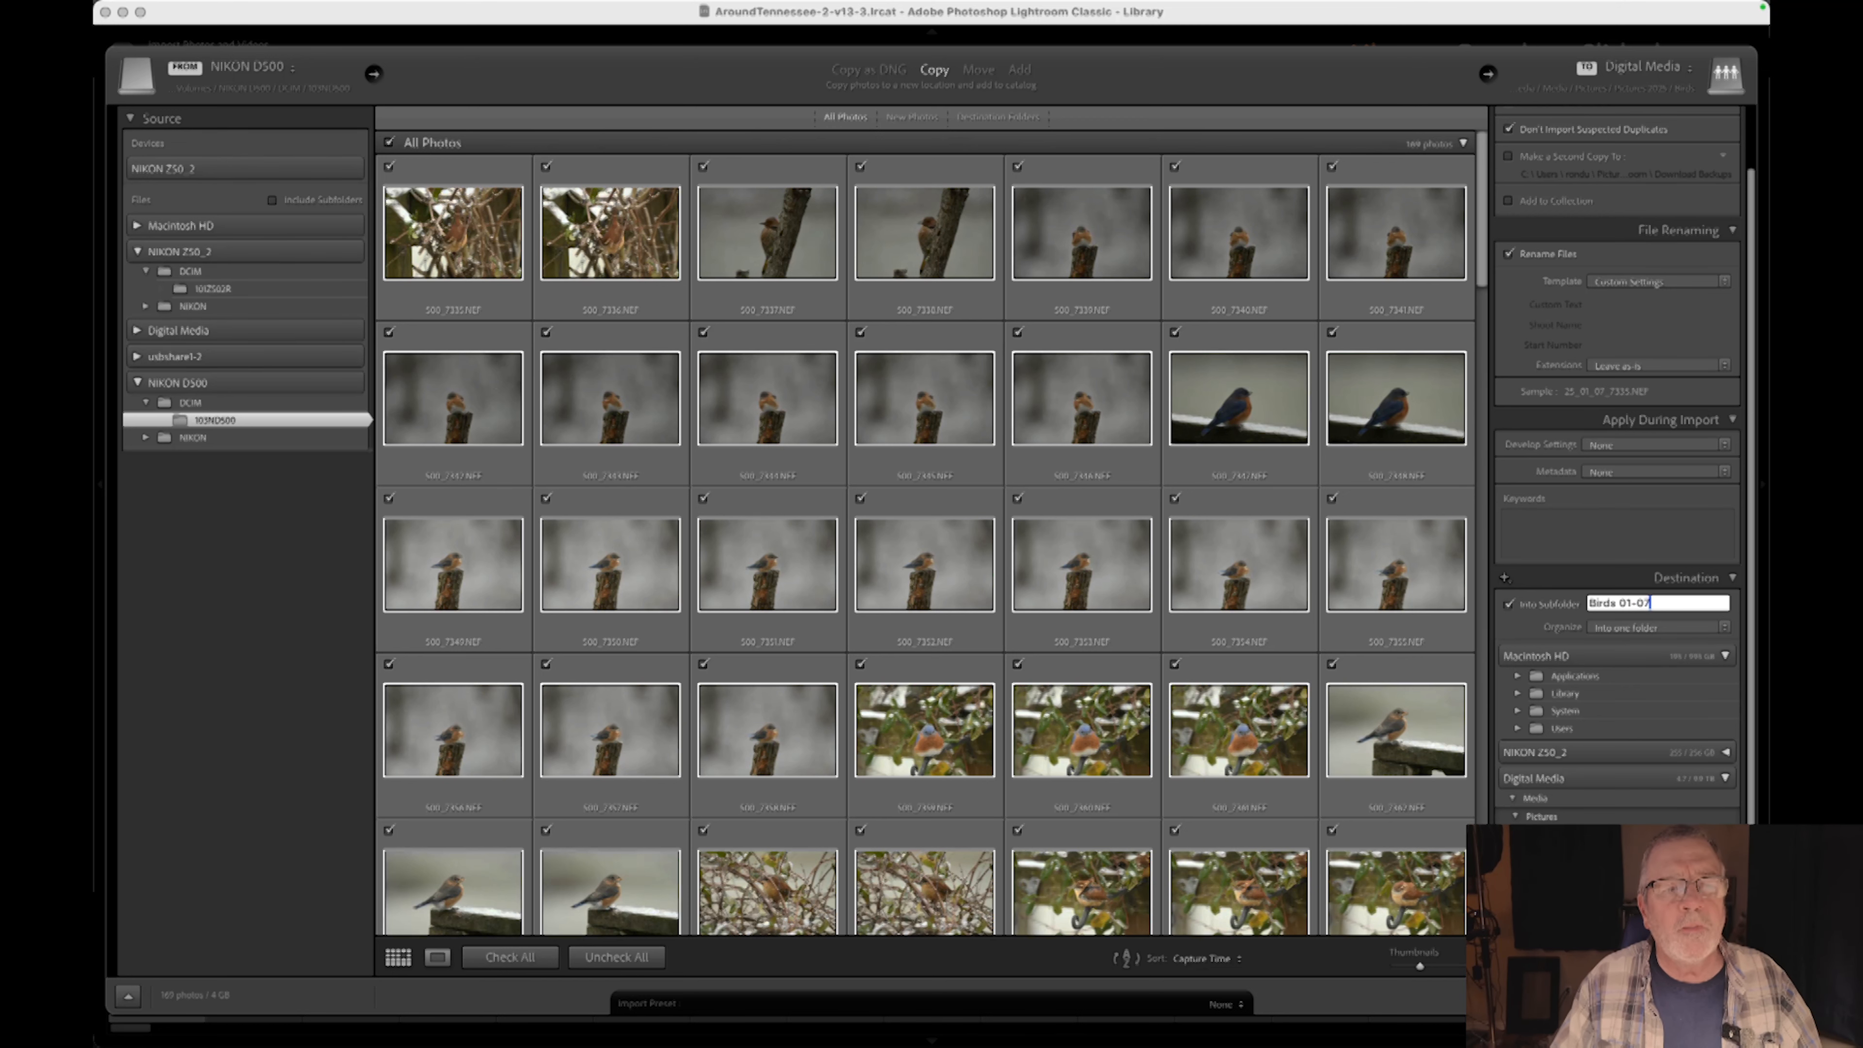
type("-2024")
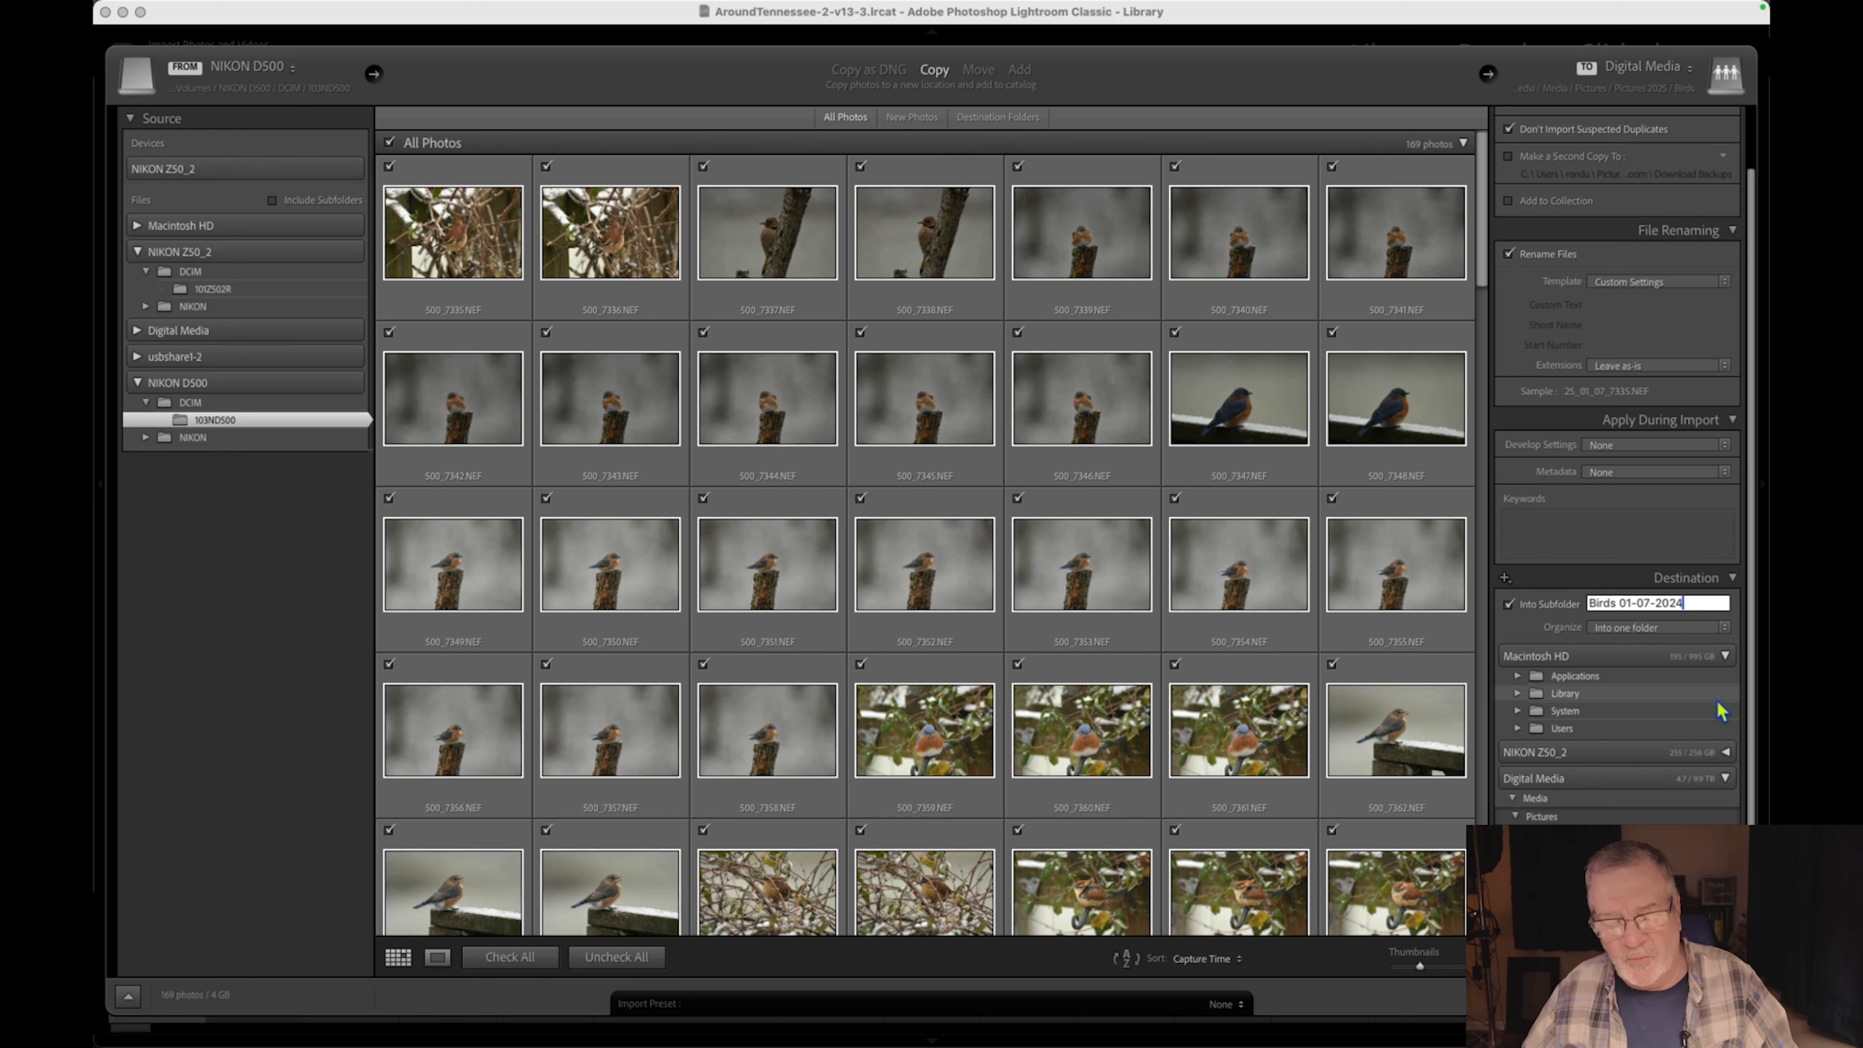
key("BackSpace")
type("5")
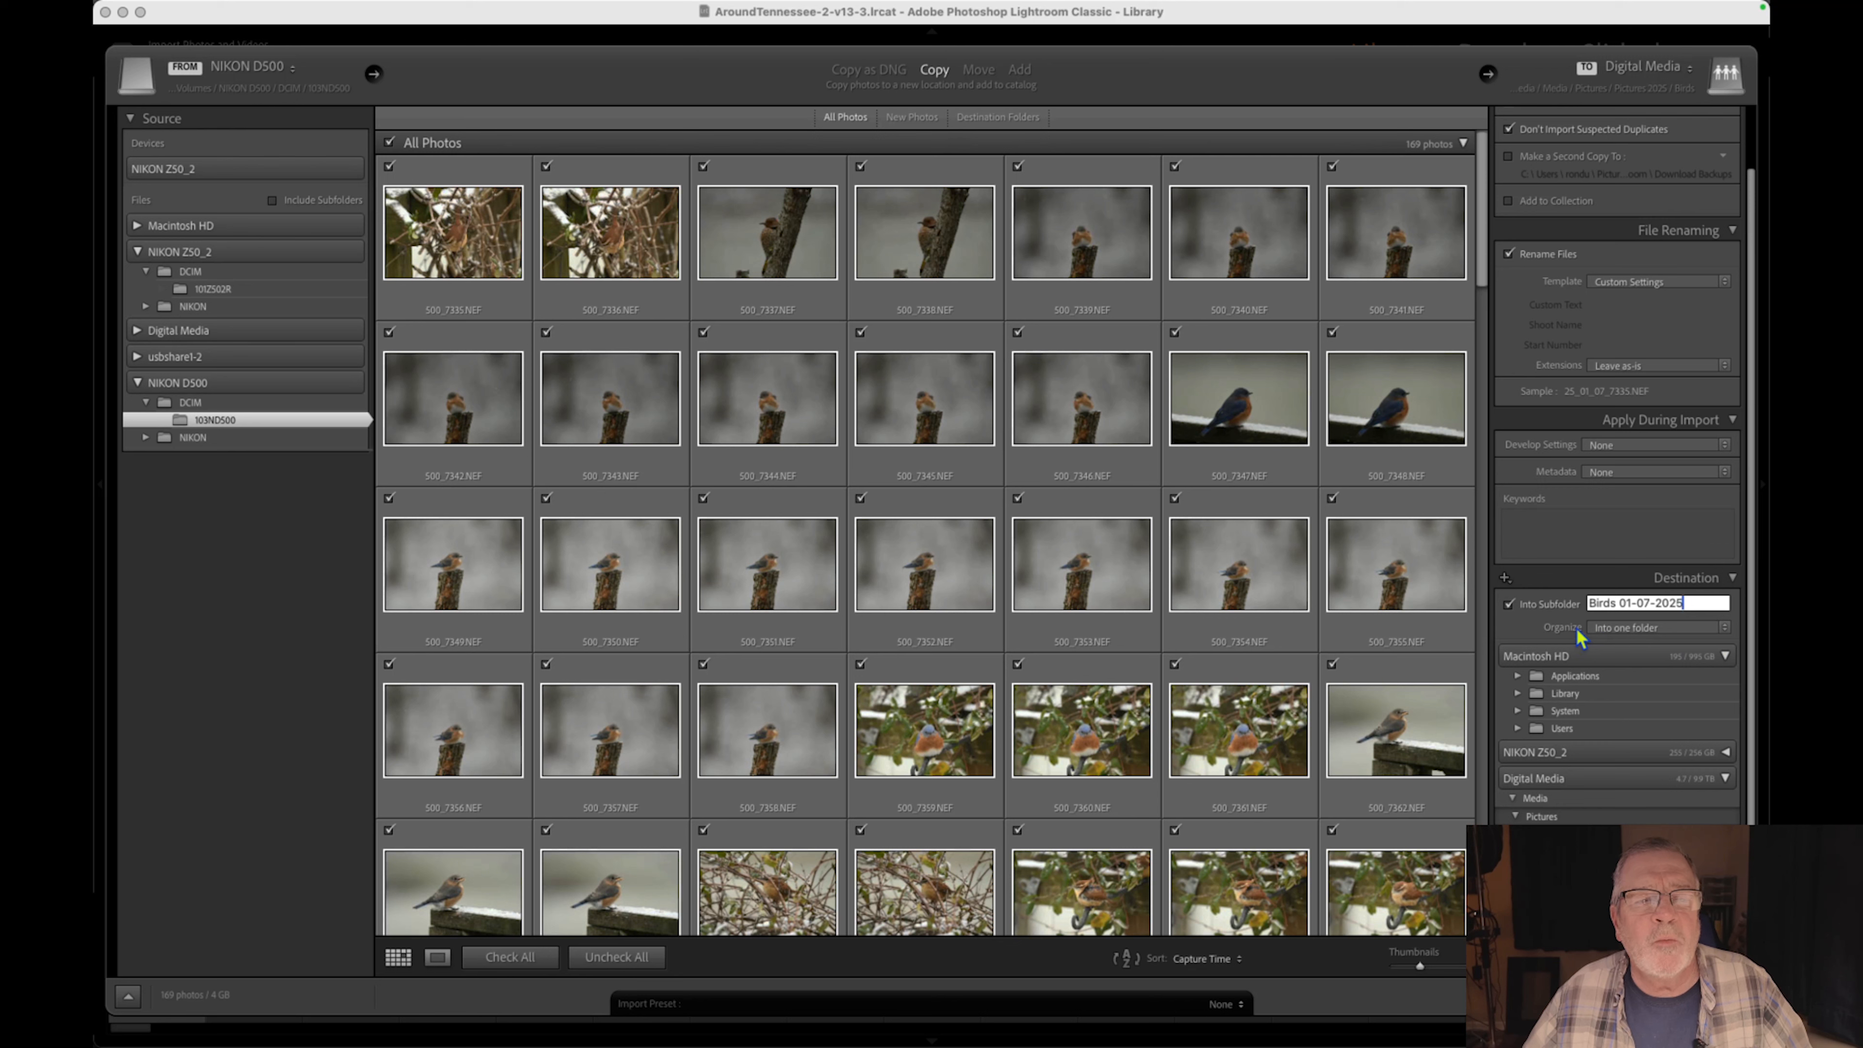
Keep the files organized into one folder and import all checked photos into the catalog.
left_click(1660, 632)
left_click(1633, 626)
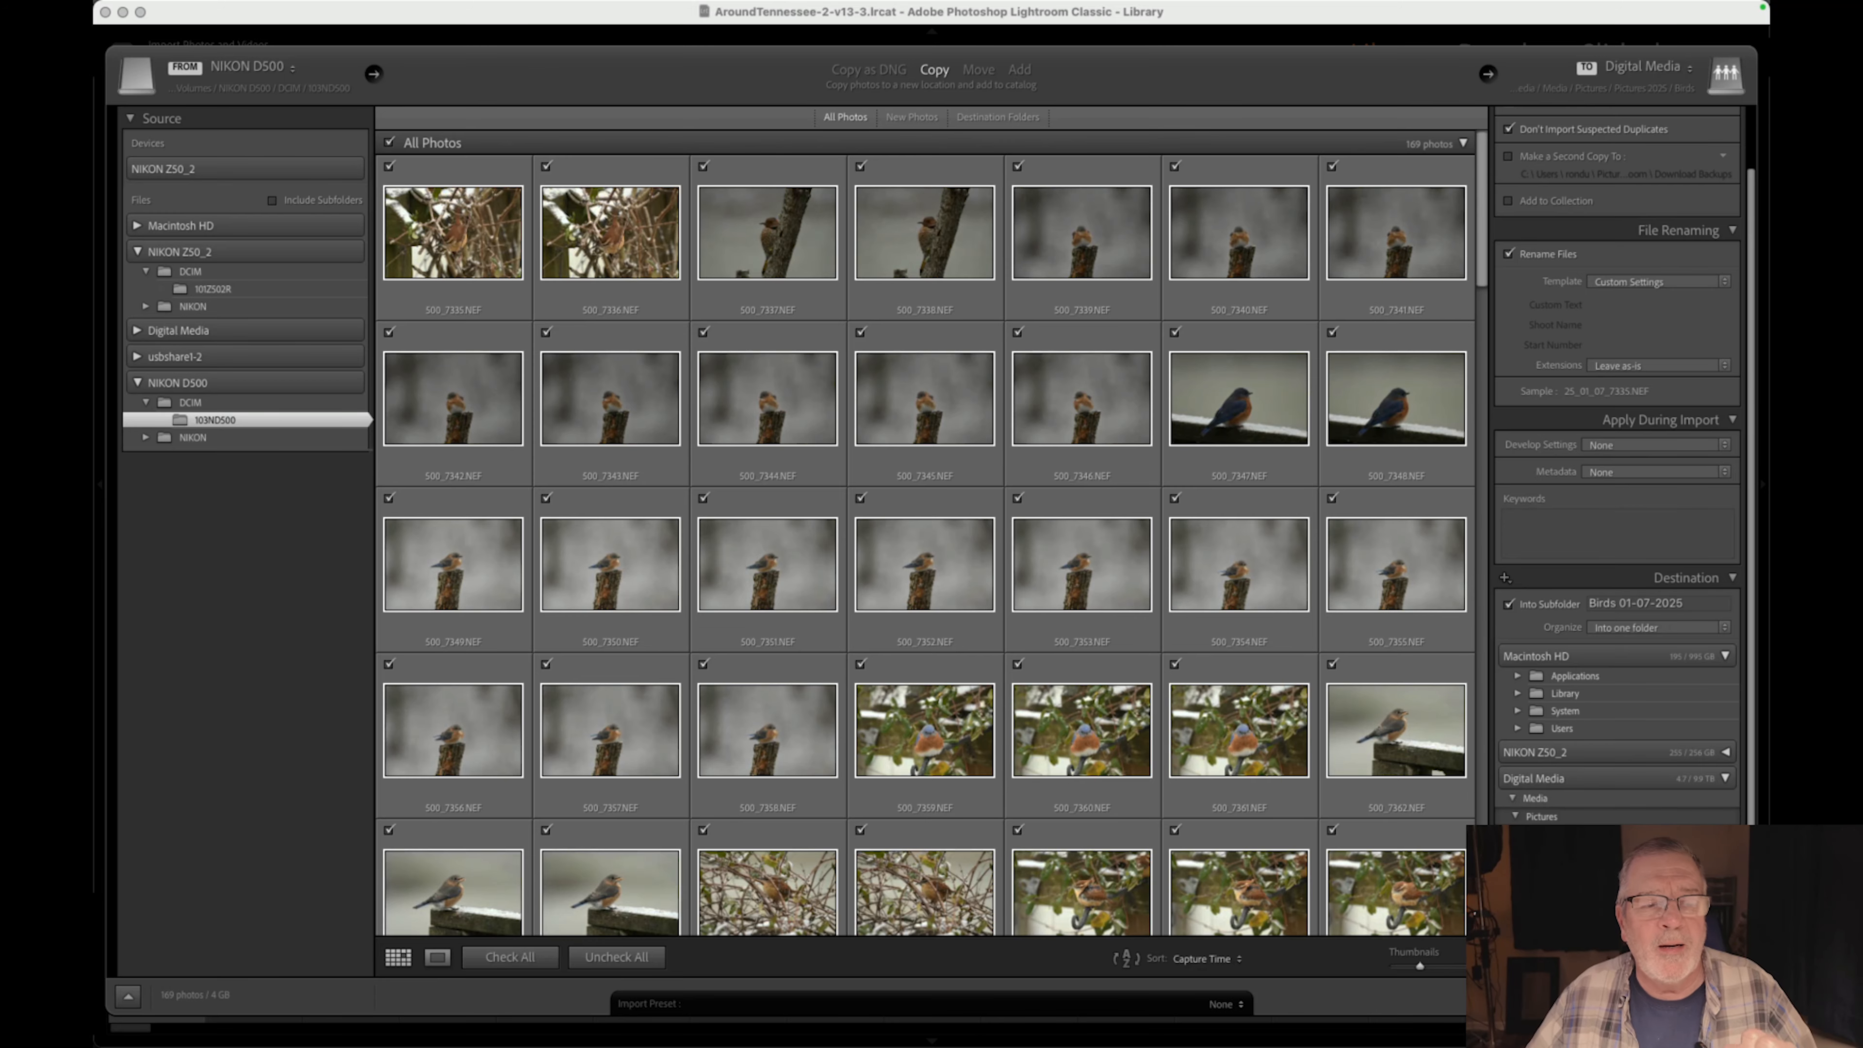
left_click(1599, 996)
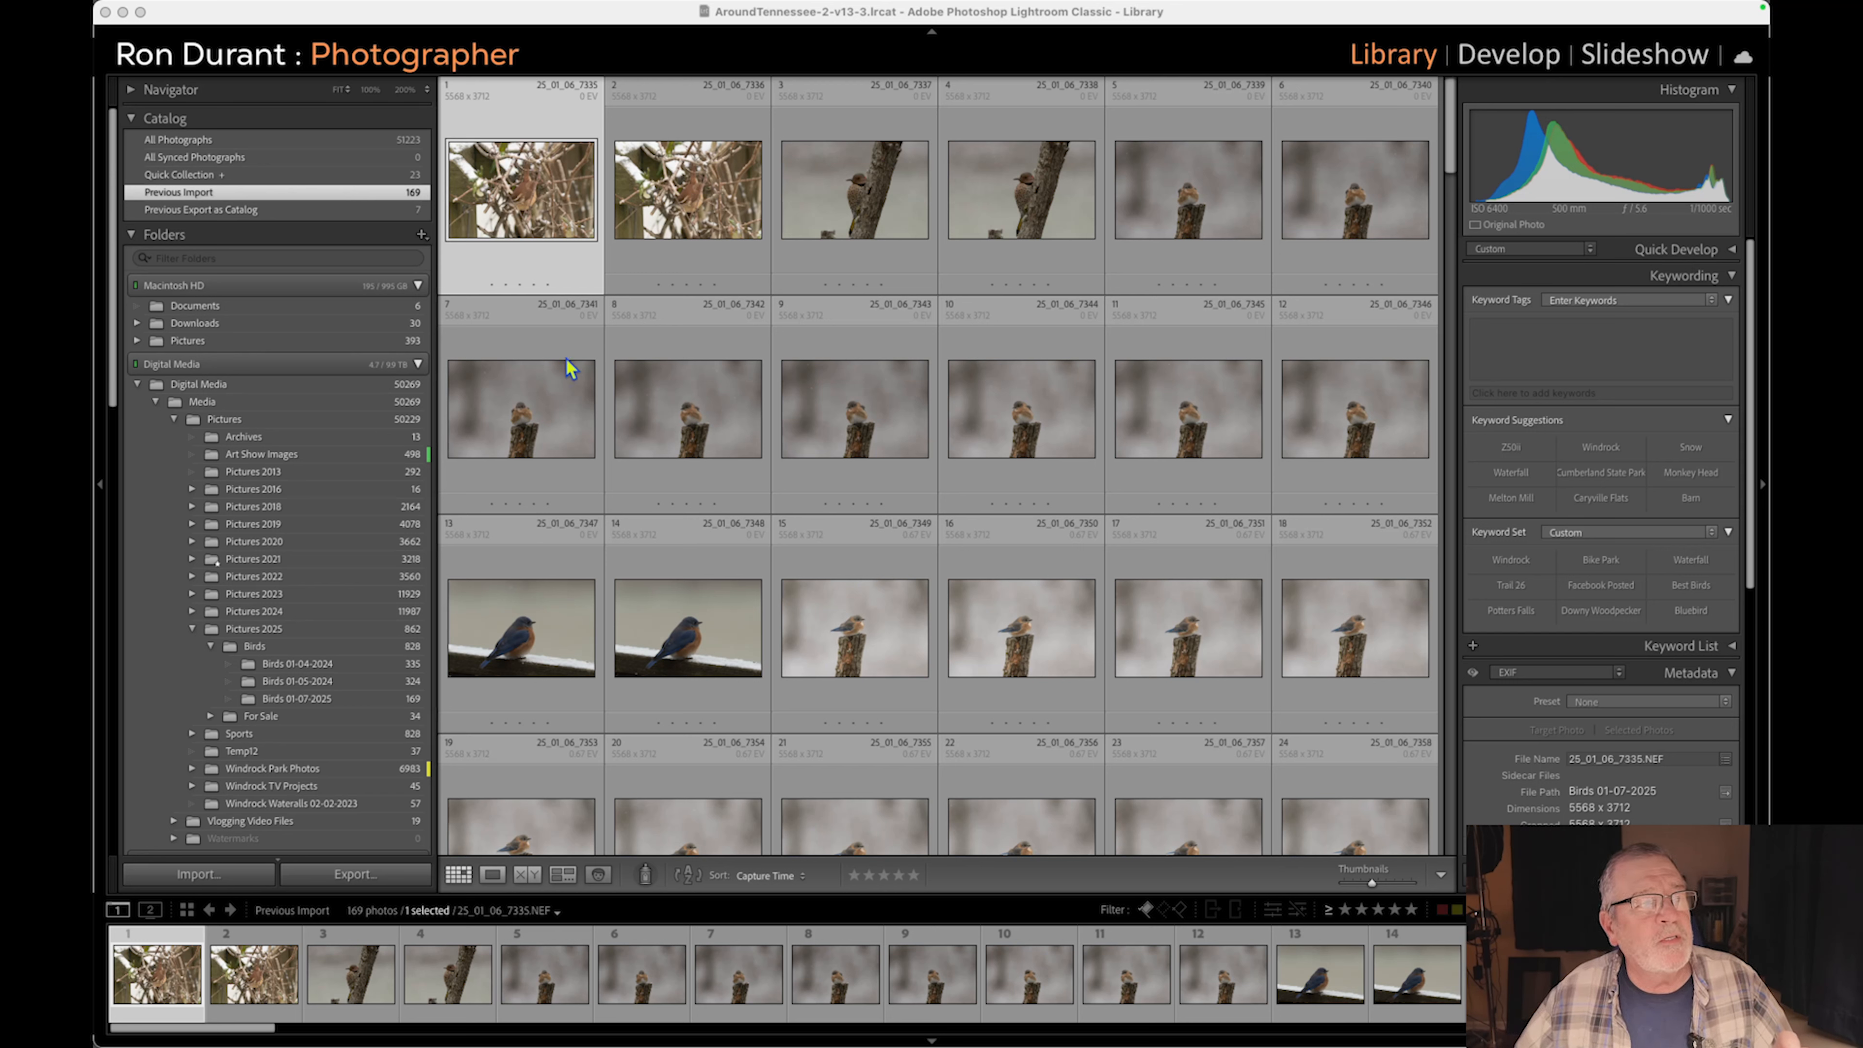
Open the first imported photo in Loupe view and flag photos 7335 to 7338, the wren and flicker shots, as rejected.
double_click(534, 204)
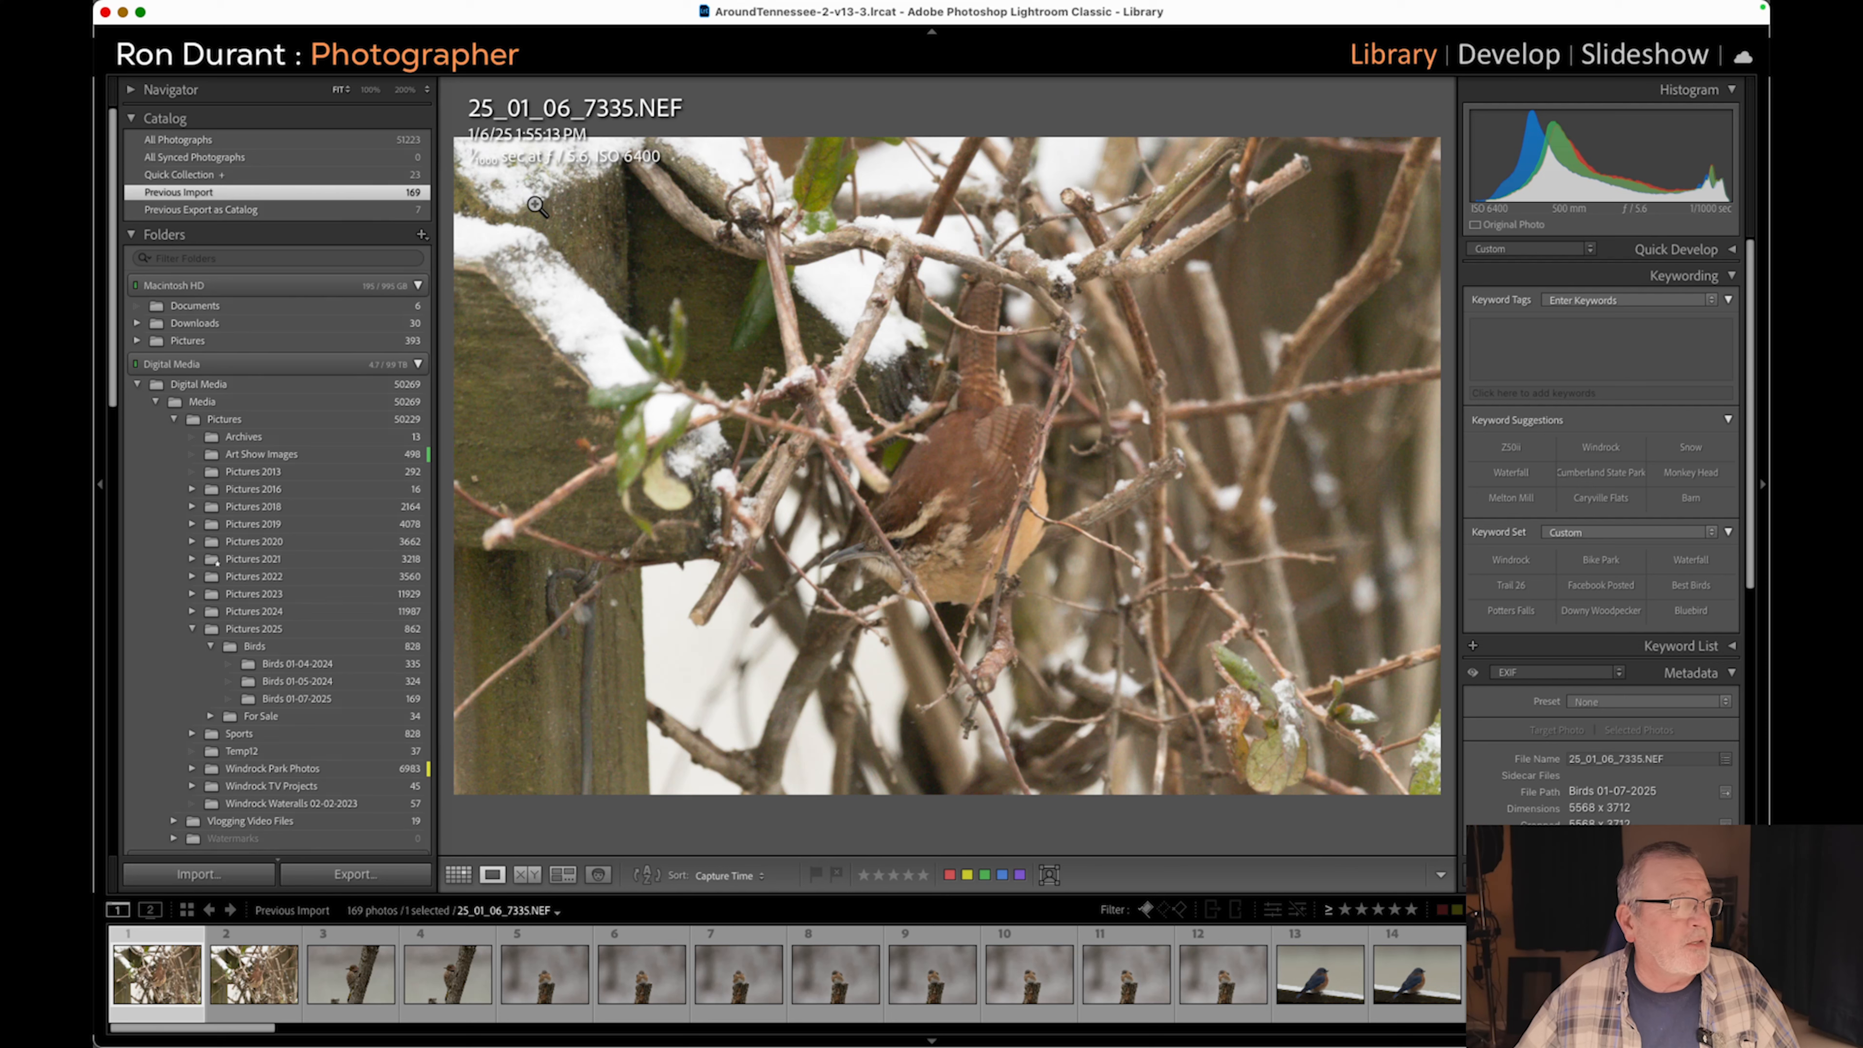
key("x")
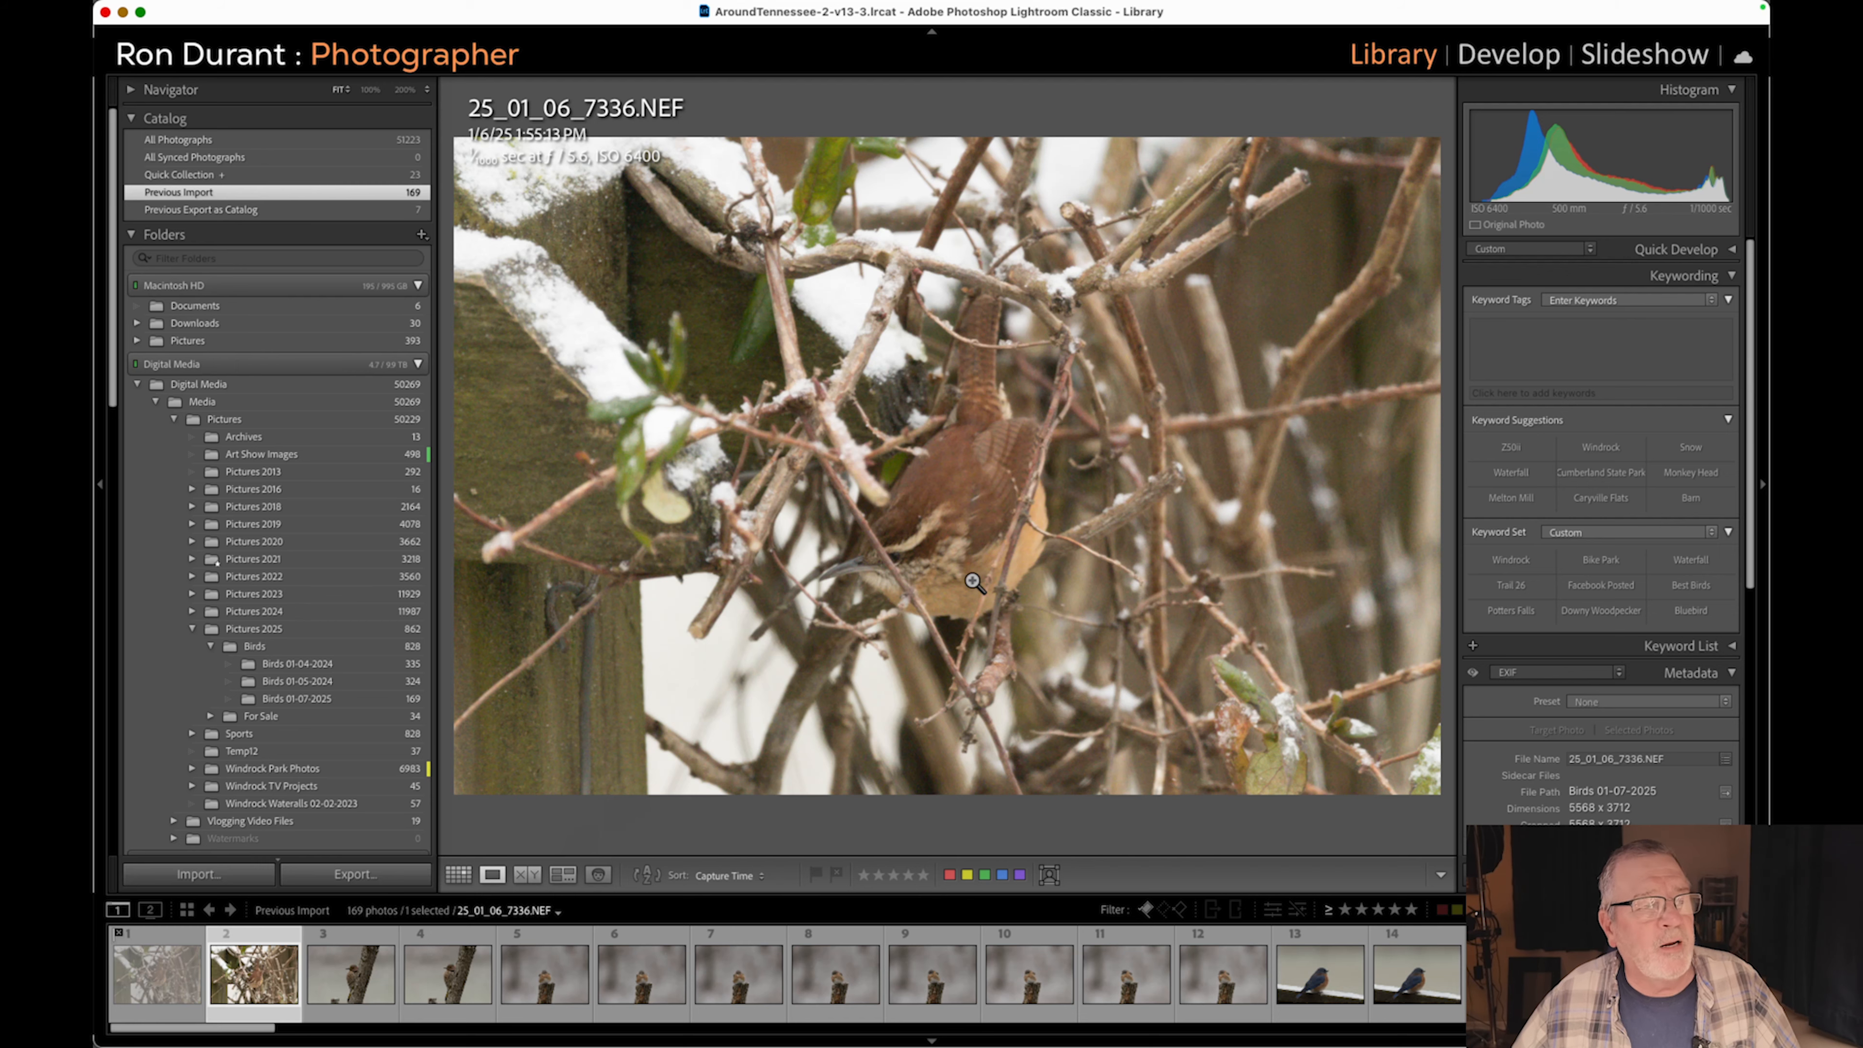
key("x")
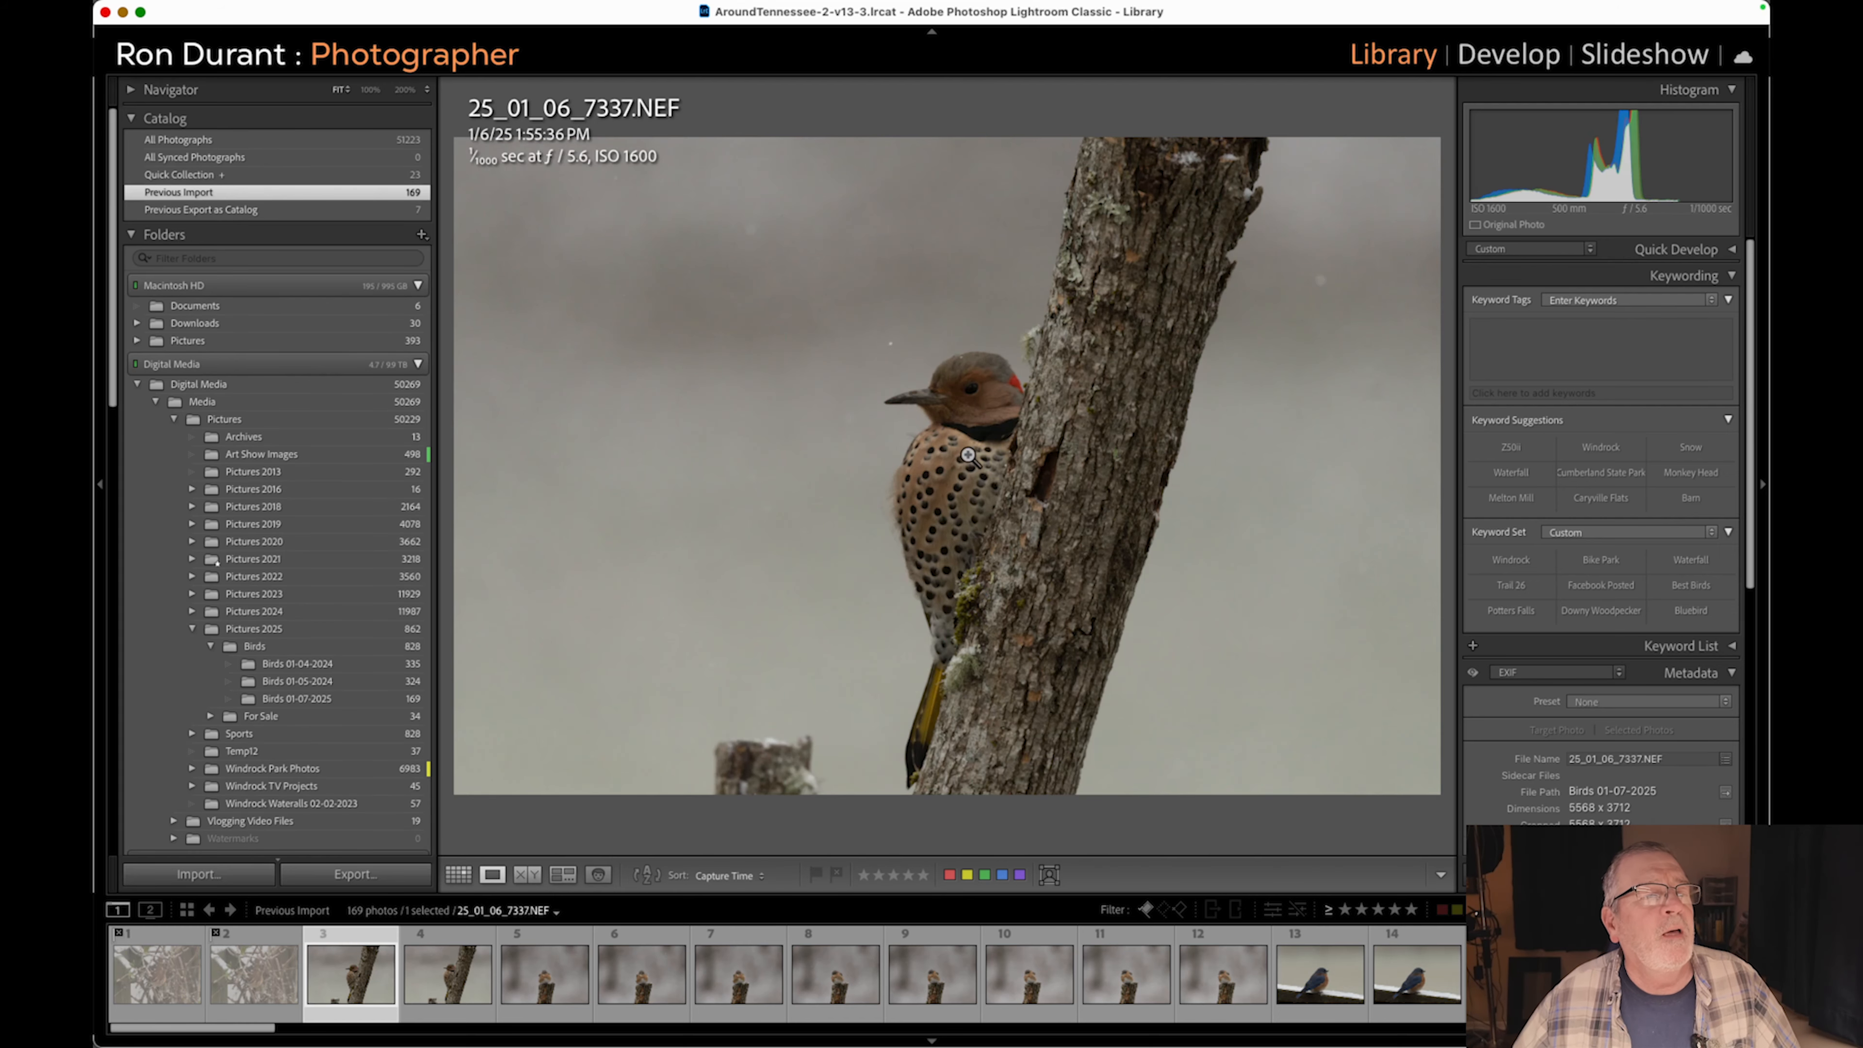
left_click(972, 418)
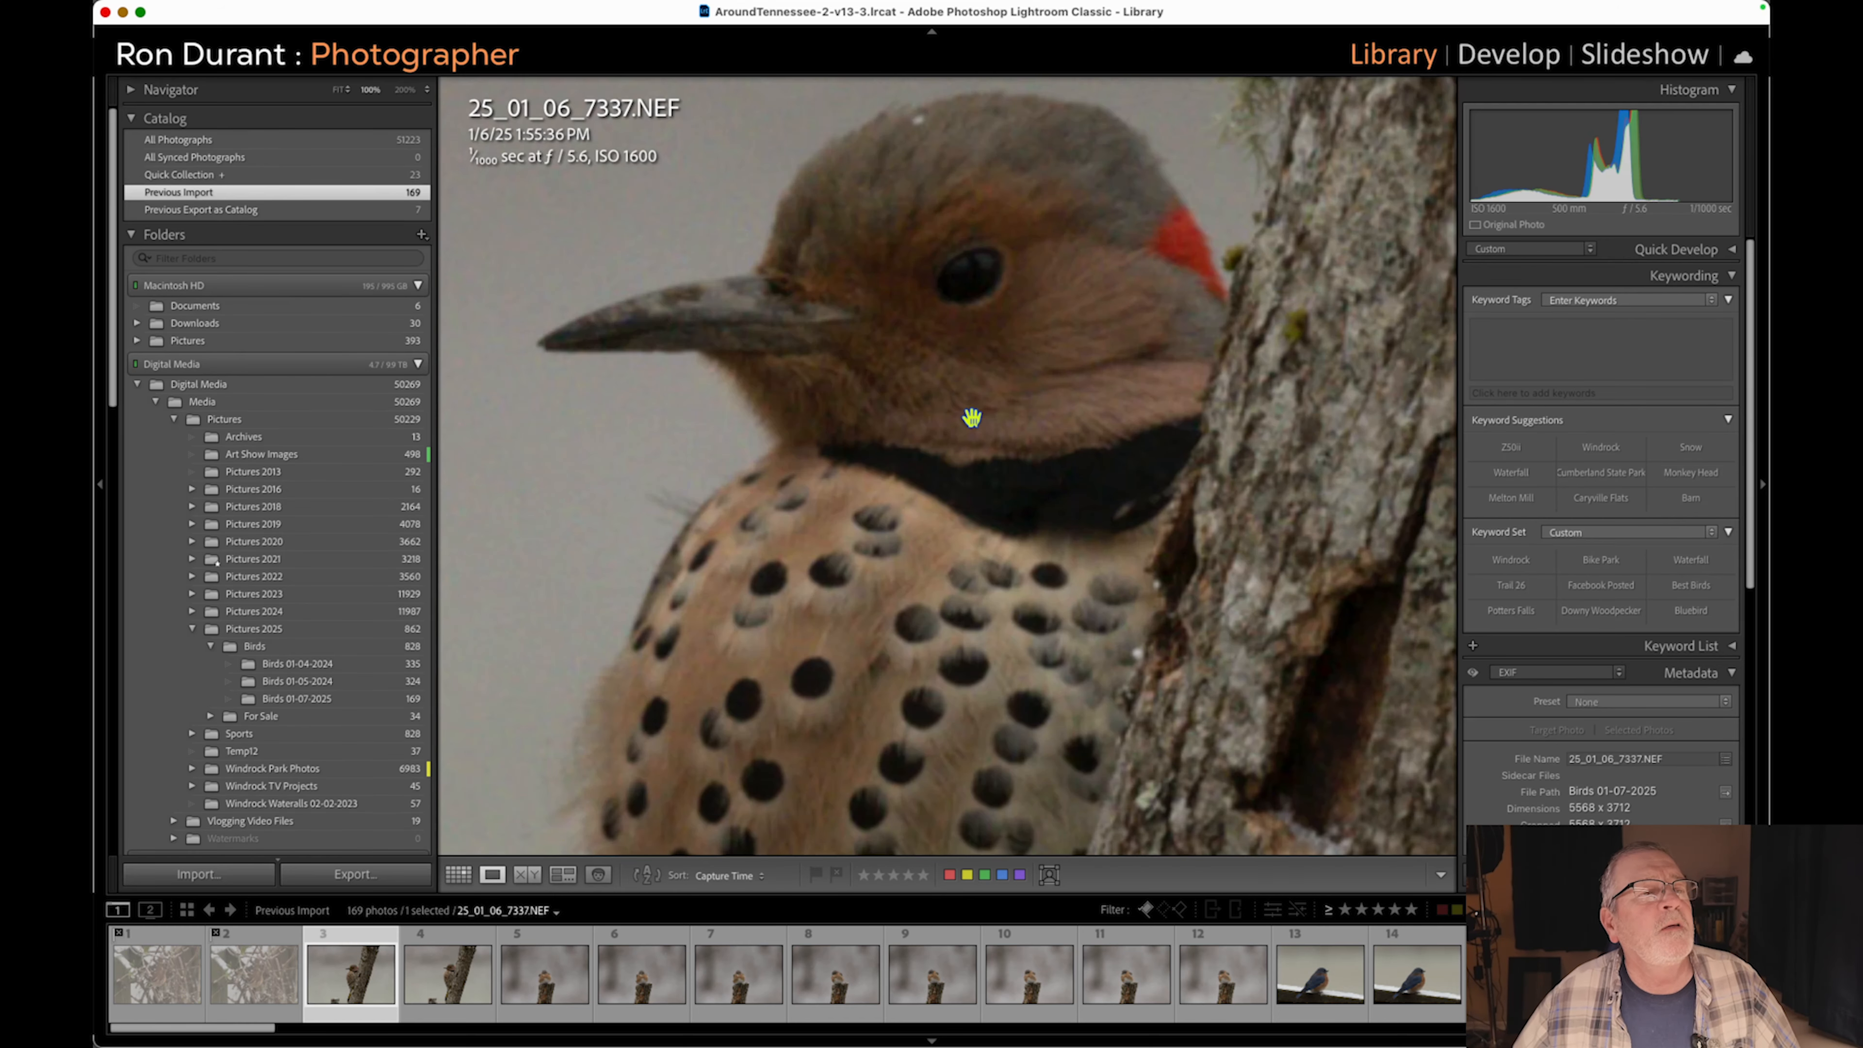
left_click(972, 418)
key("x")
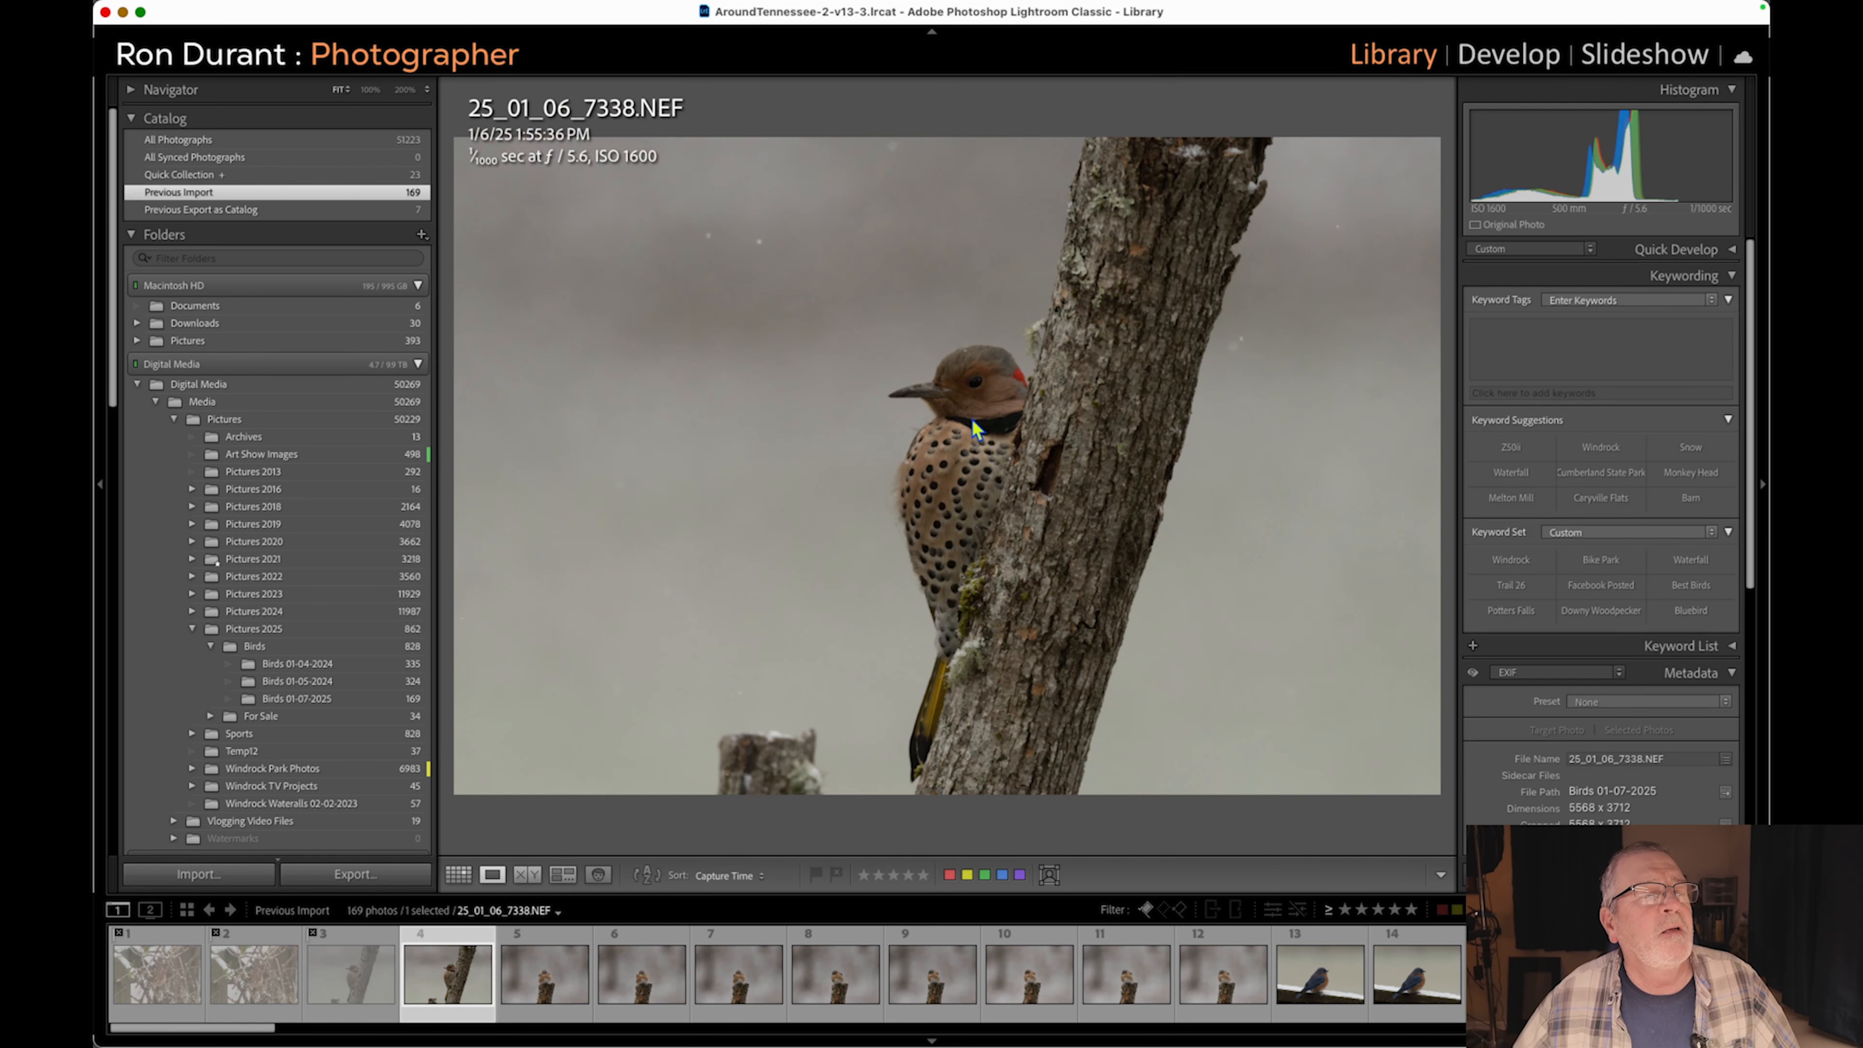
key("x")
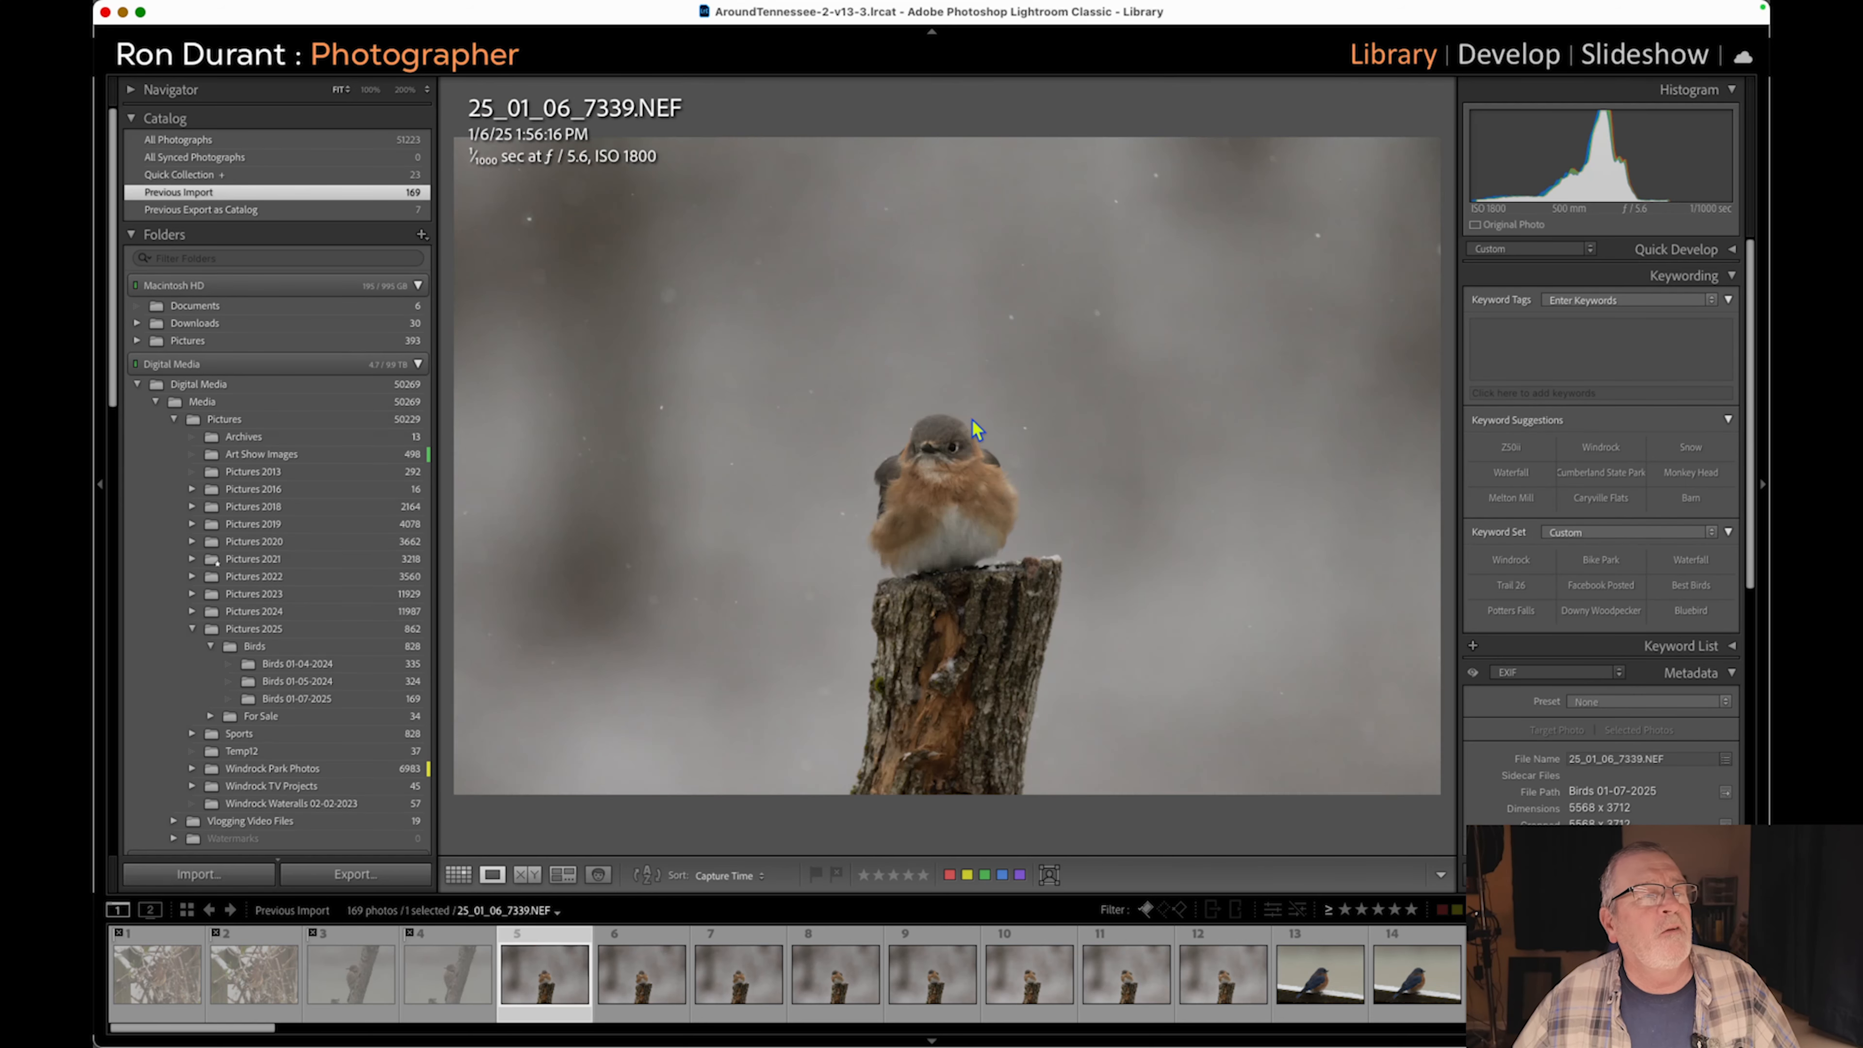
Check the sharpness of photo 7339 up close and flag the bluebird-on-stump shots 7339 to 7346 as picks.
left_click(947, 464)
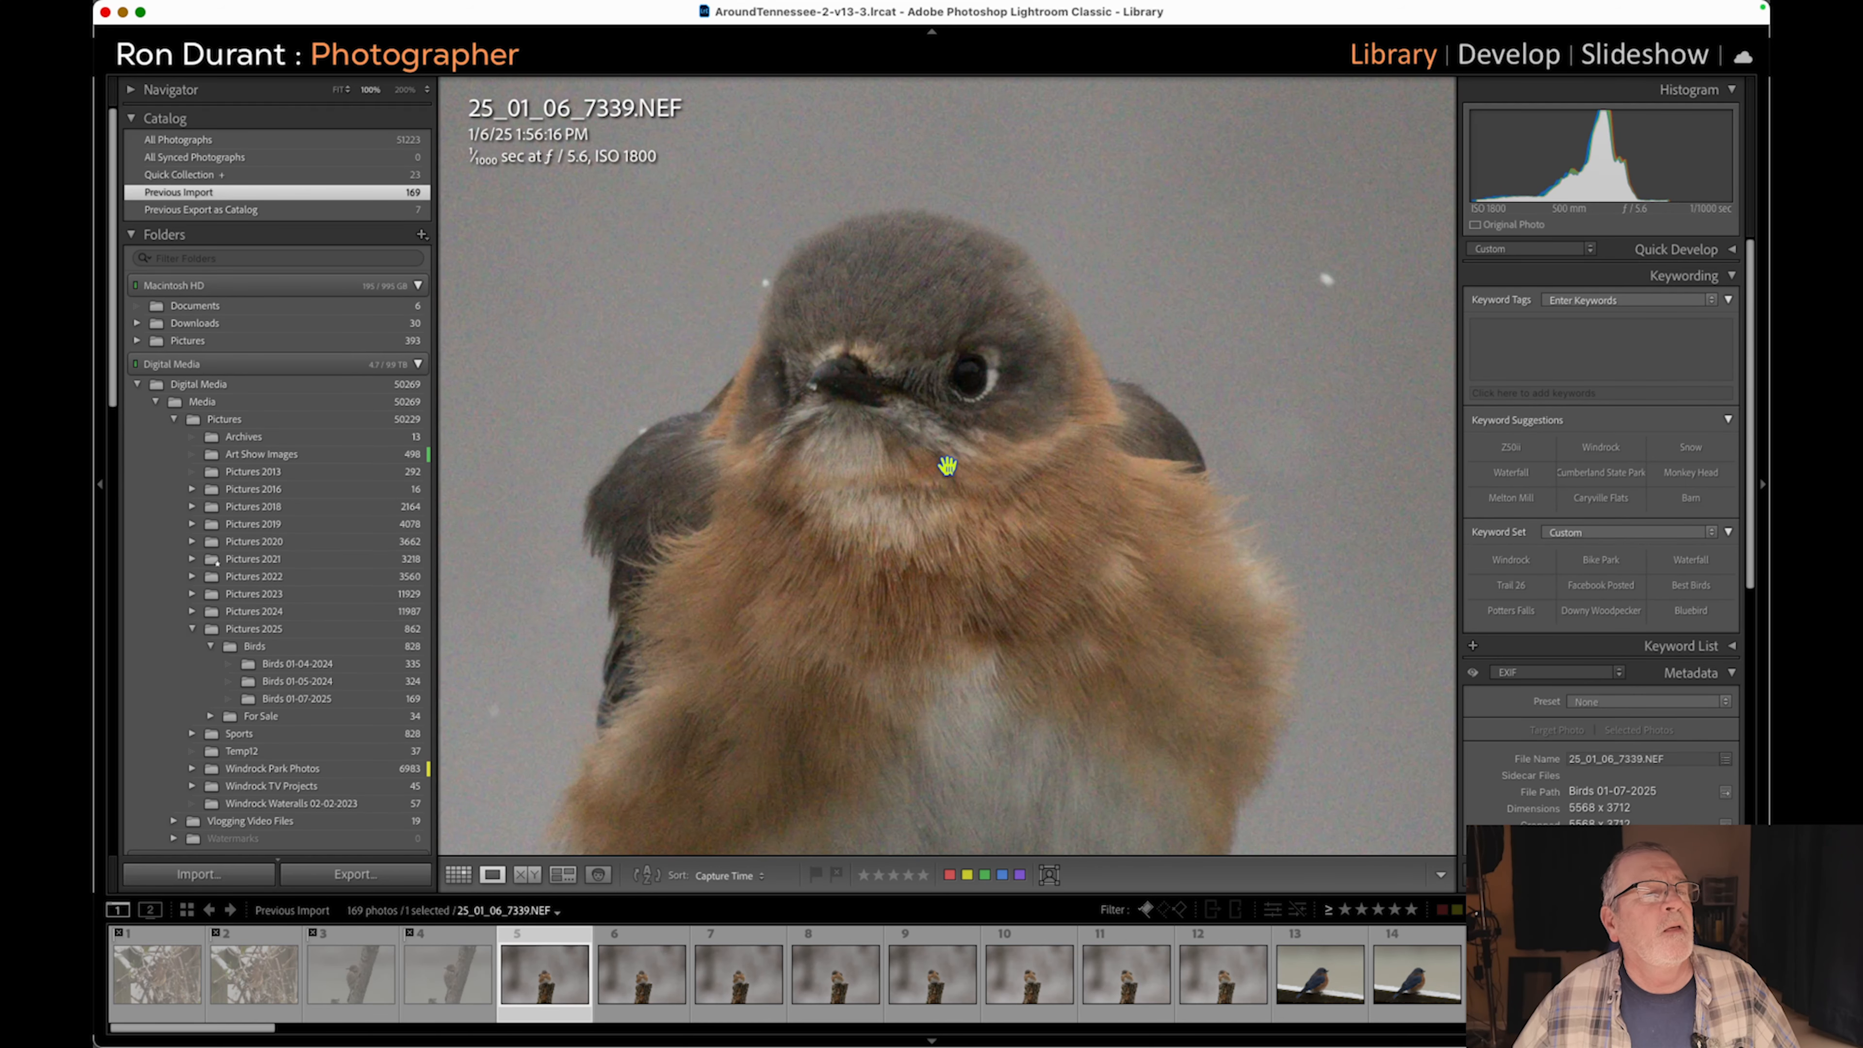
left_click(948, 464)
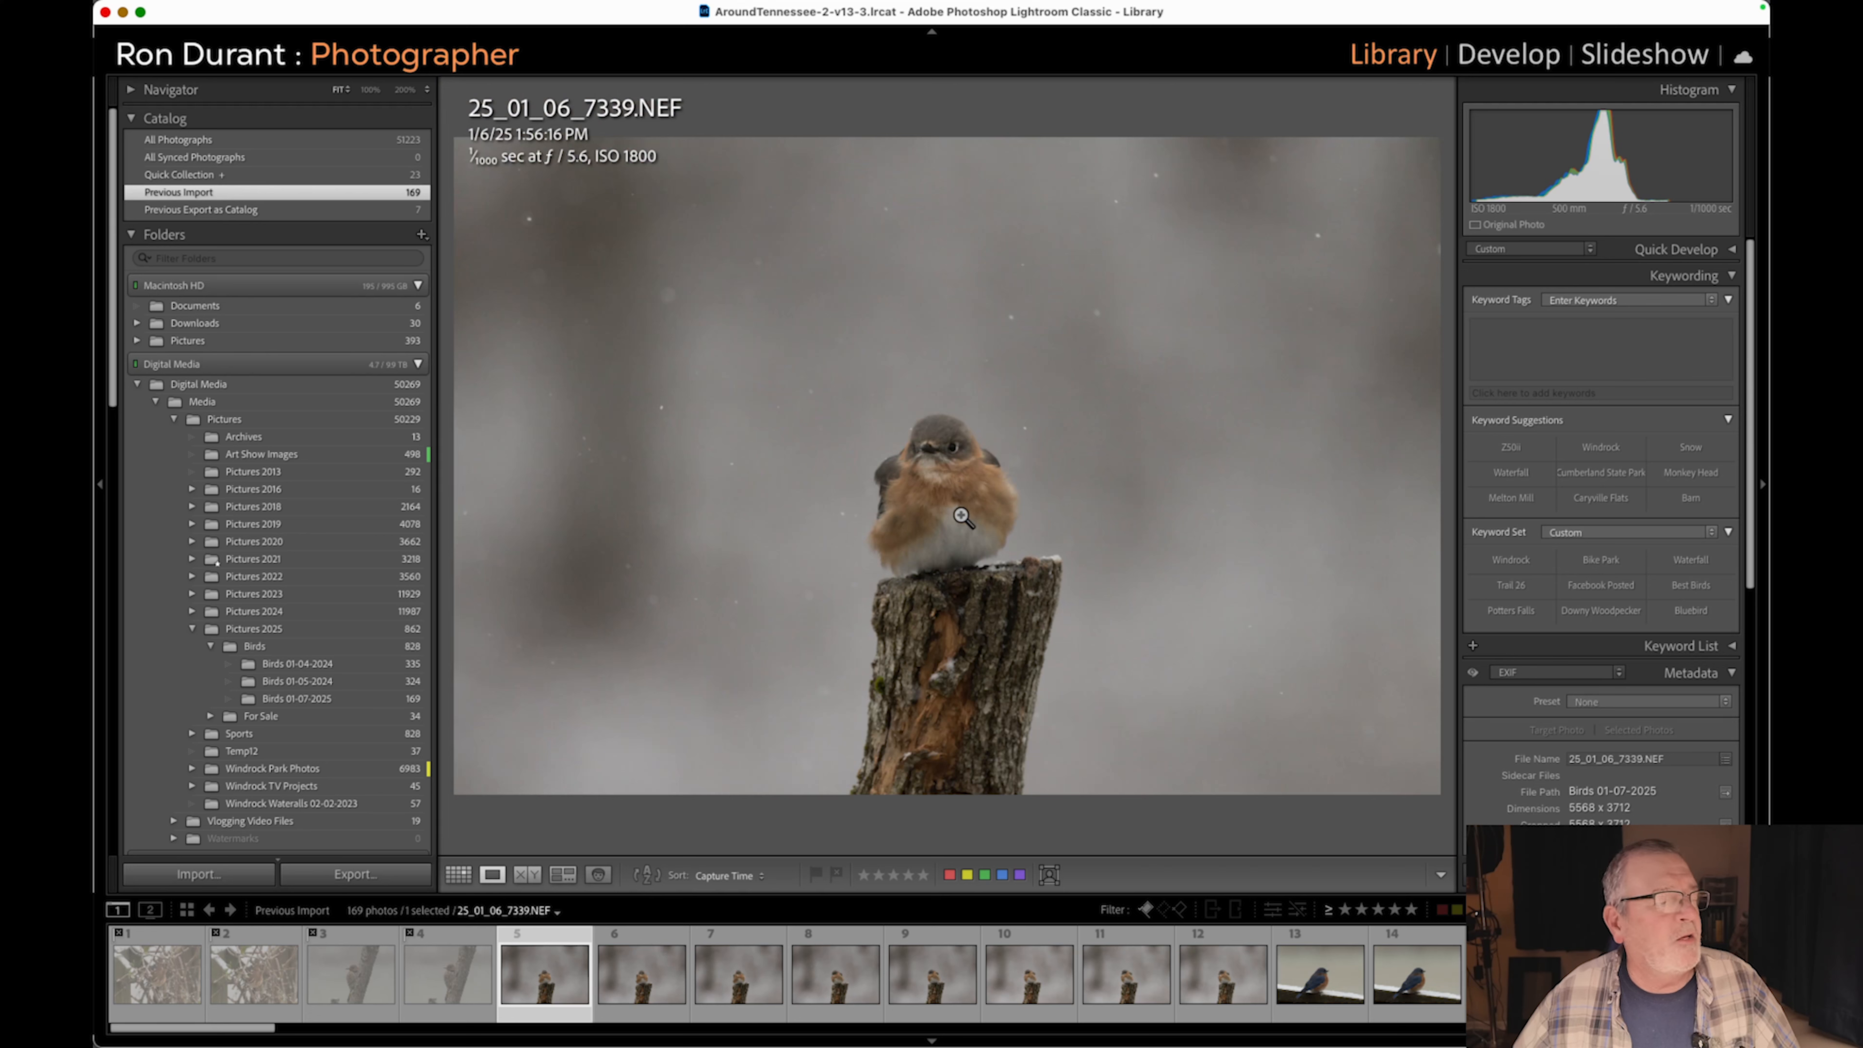
key("p")
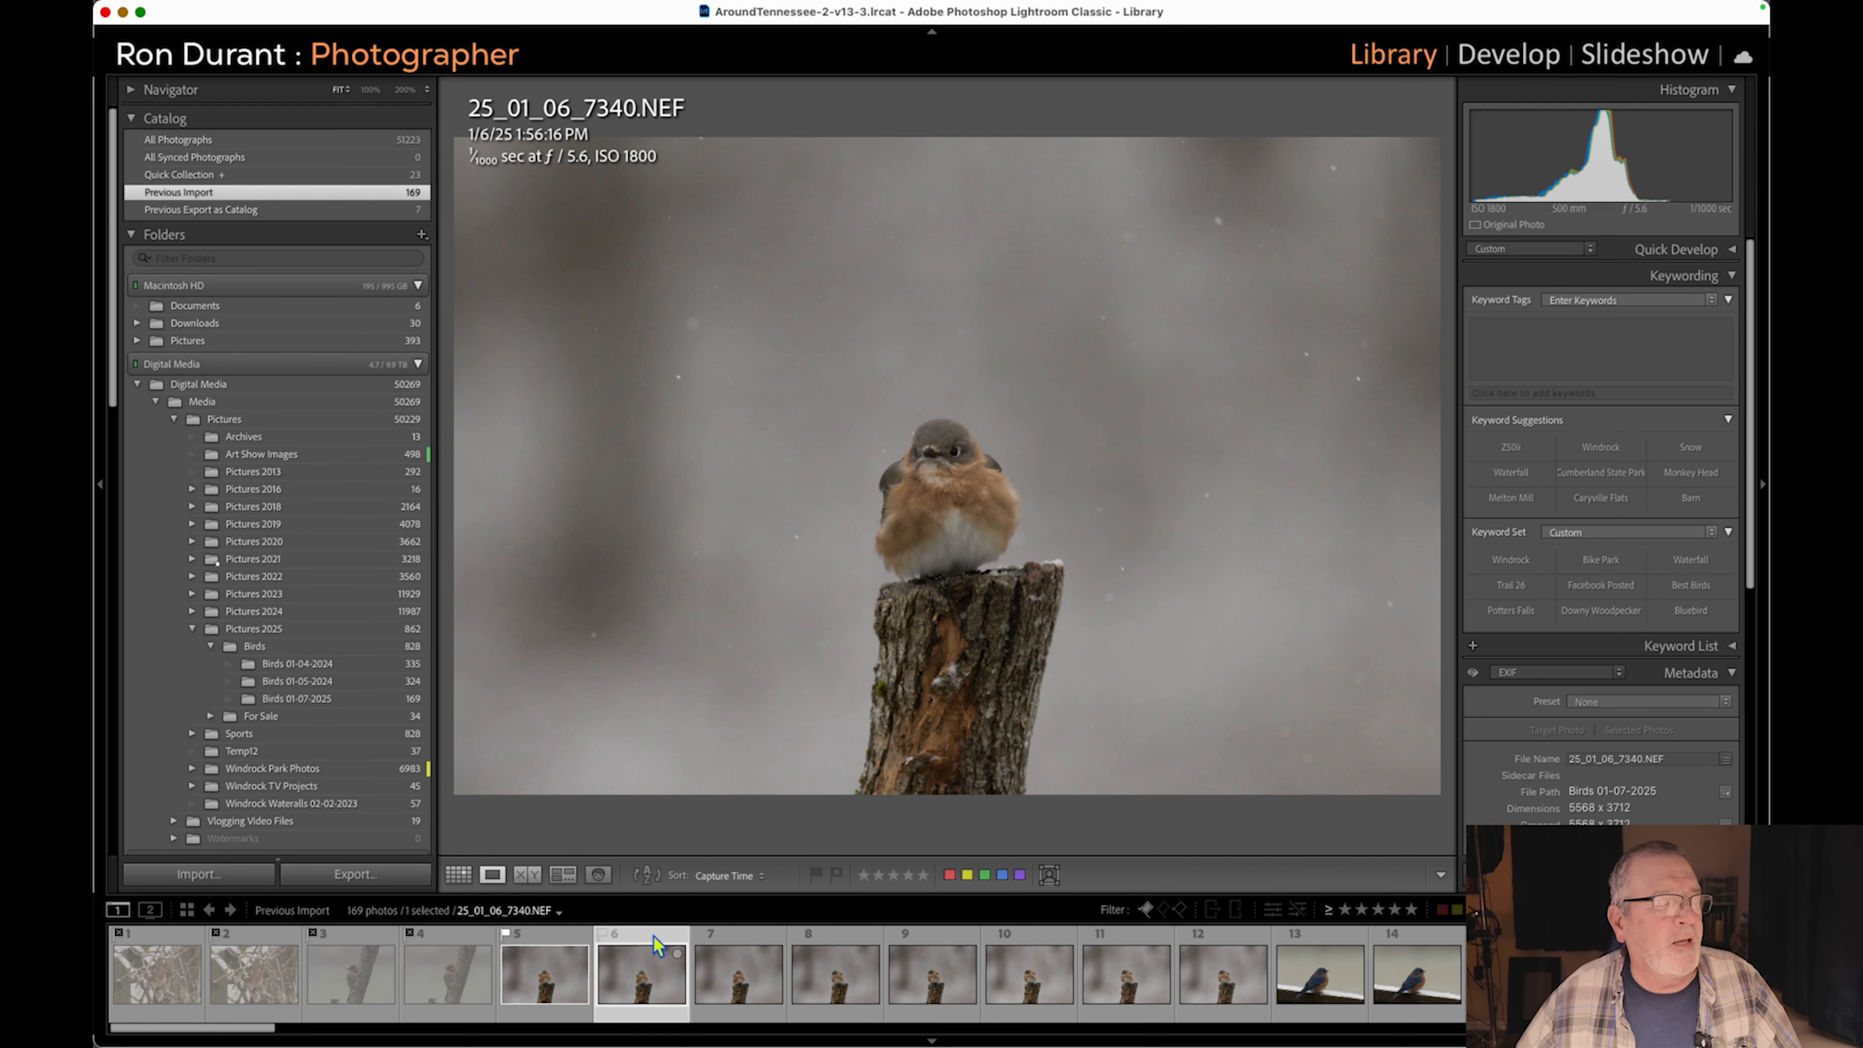
key("p")
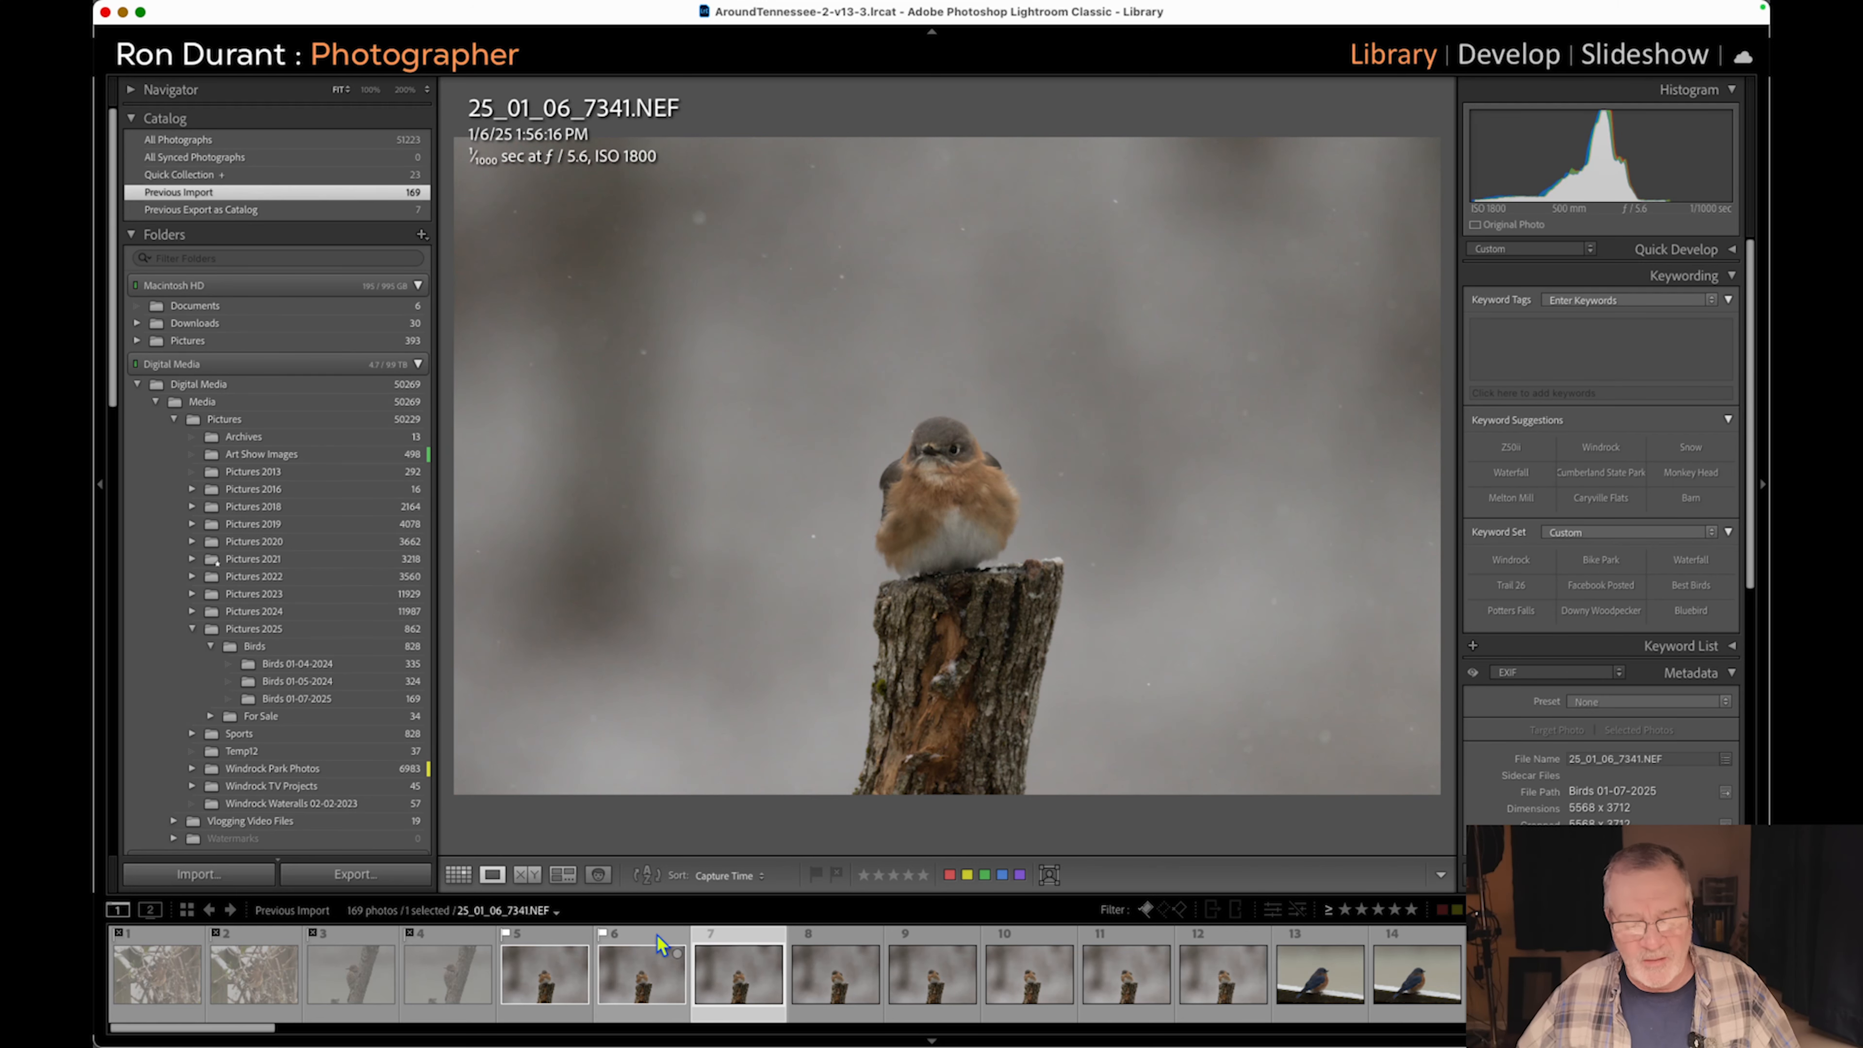
key("p")
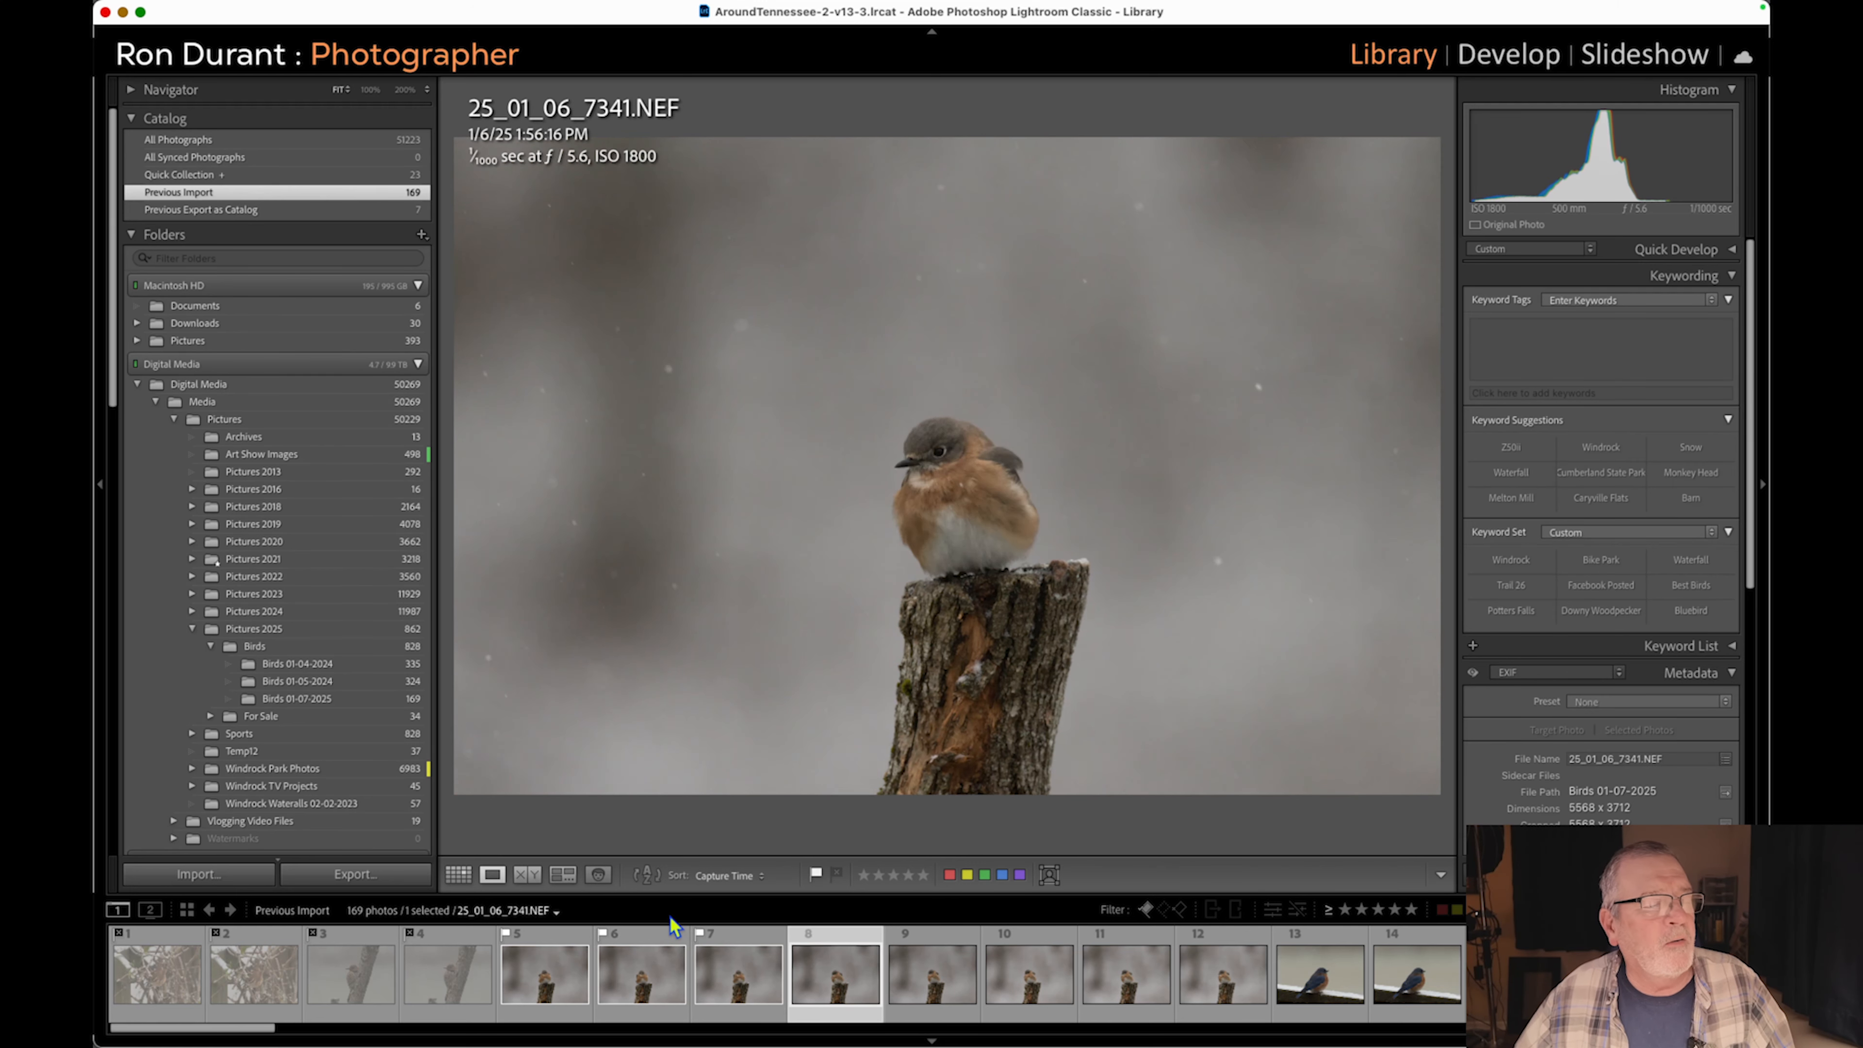
key("p")
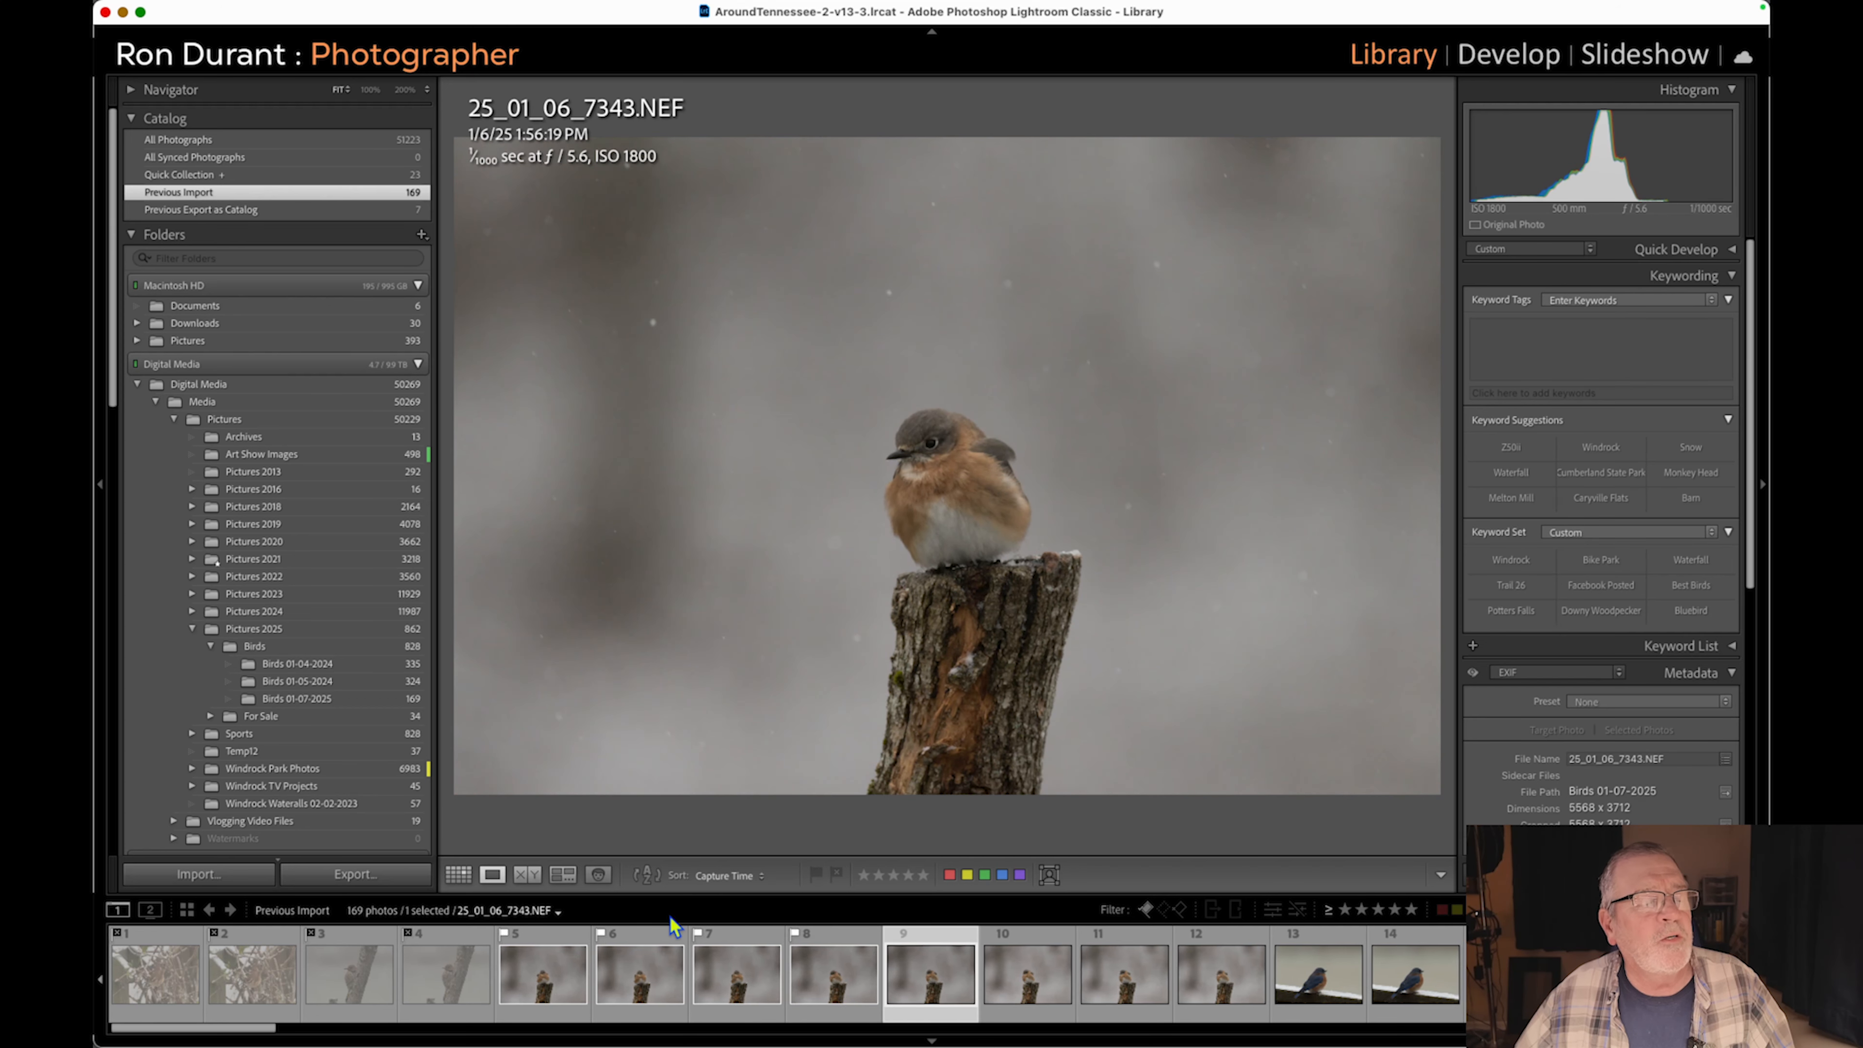
key("p")
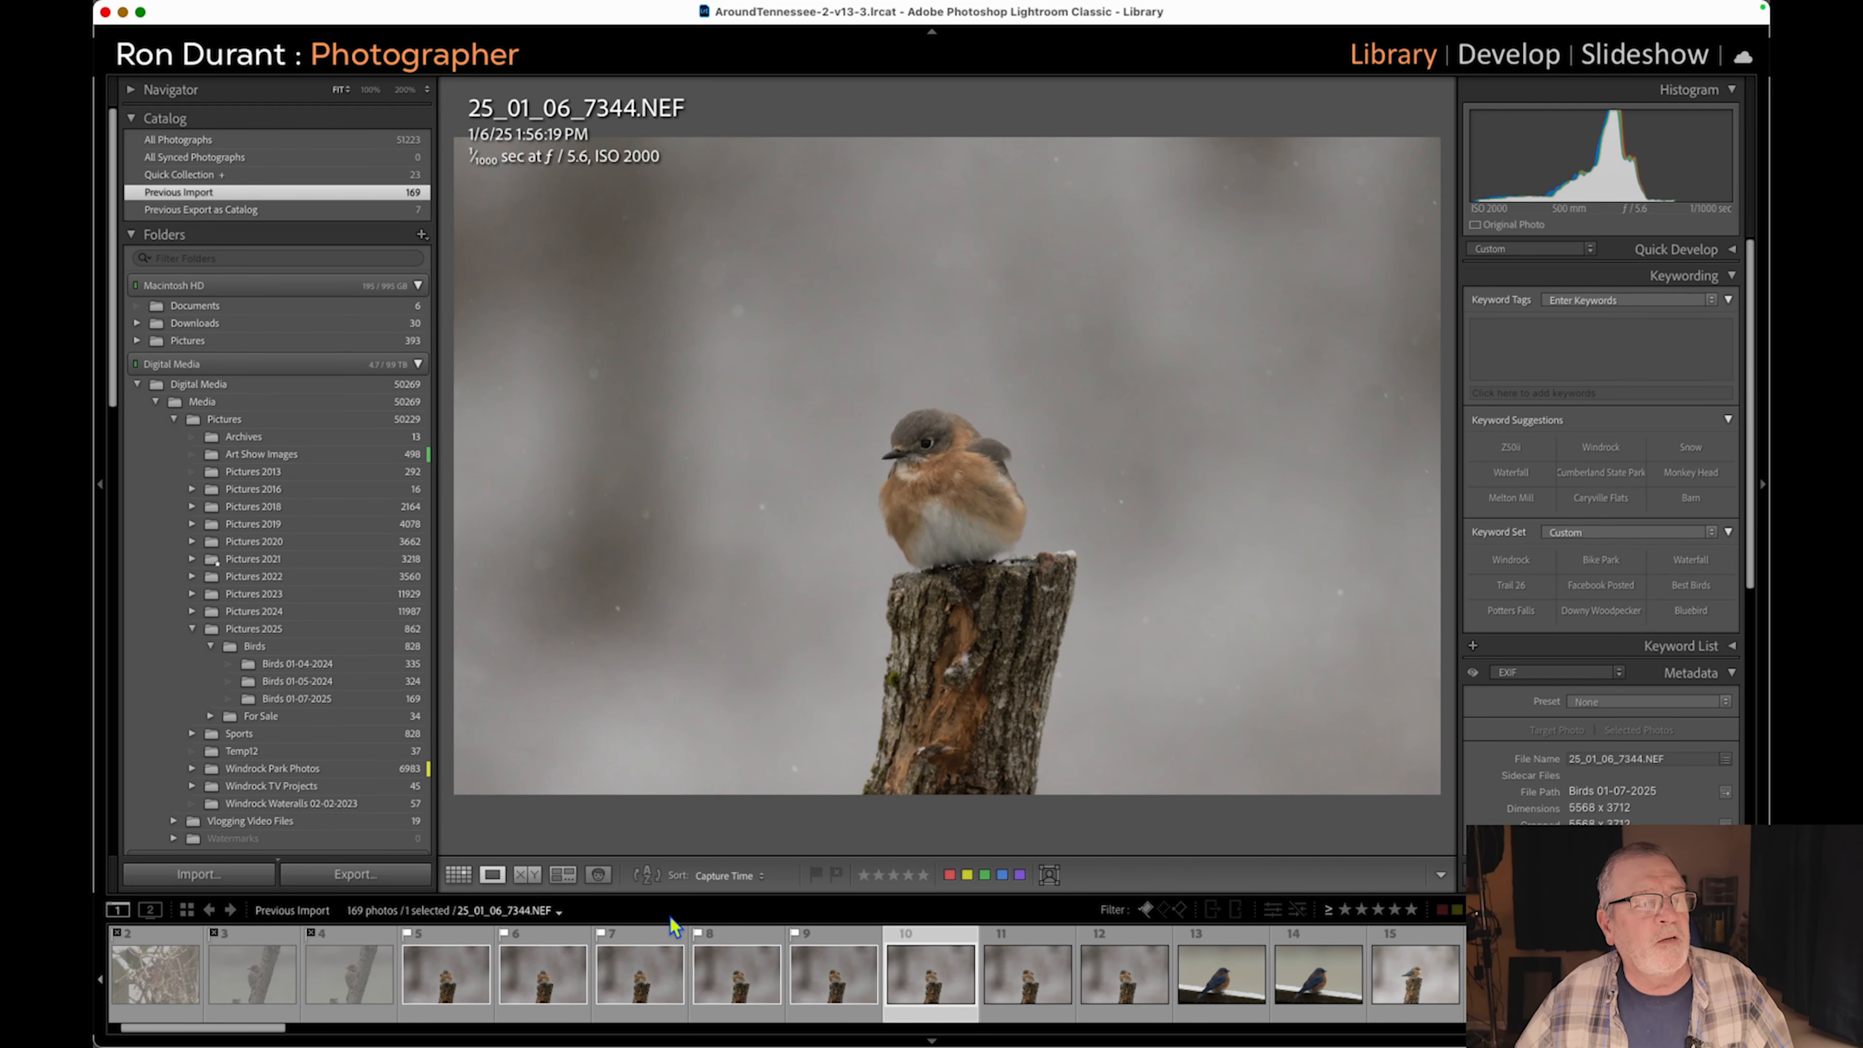
key("p")
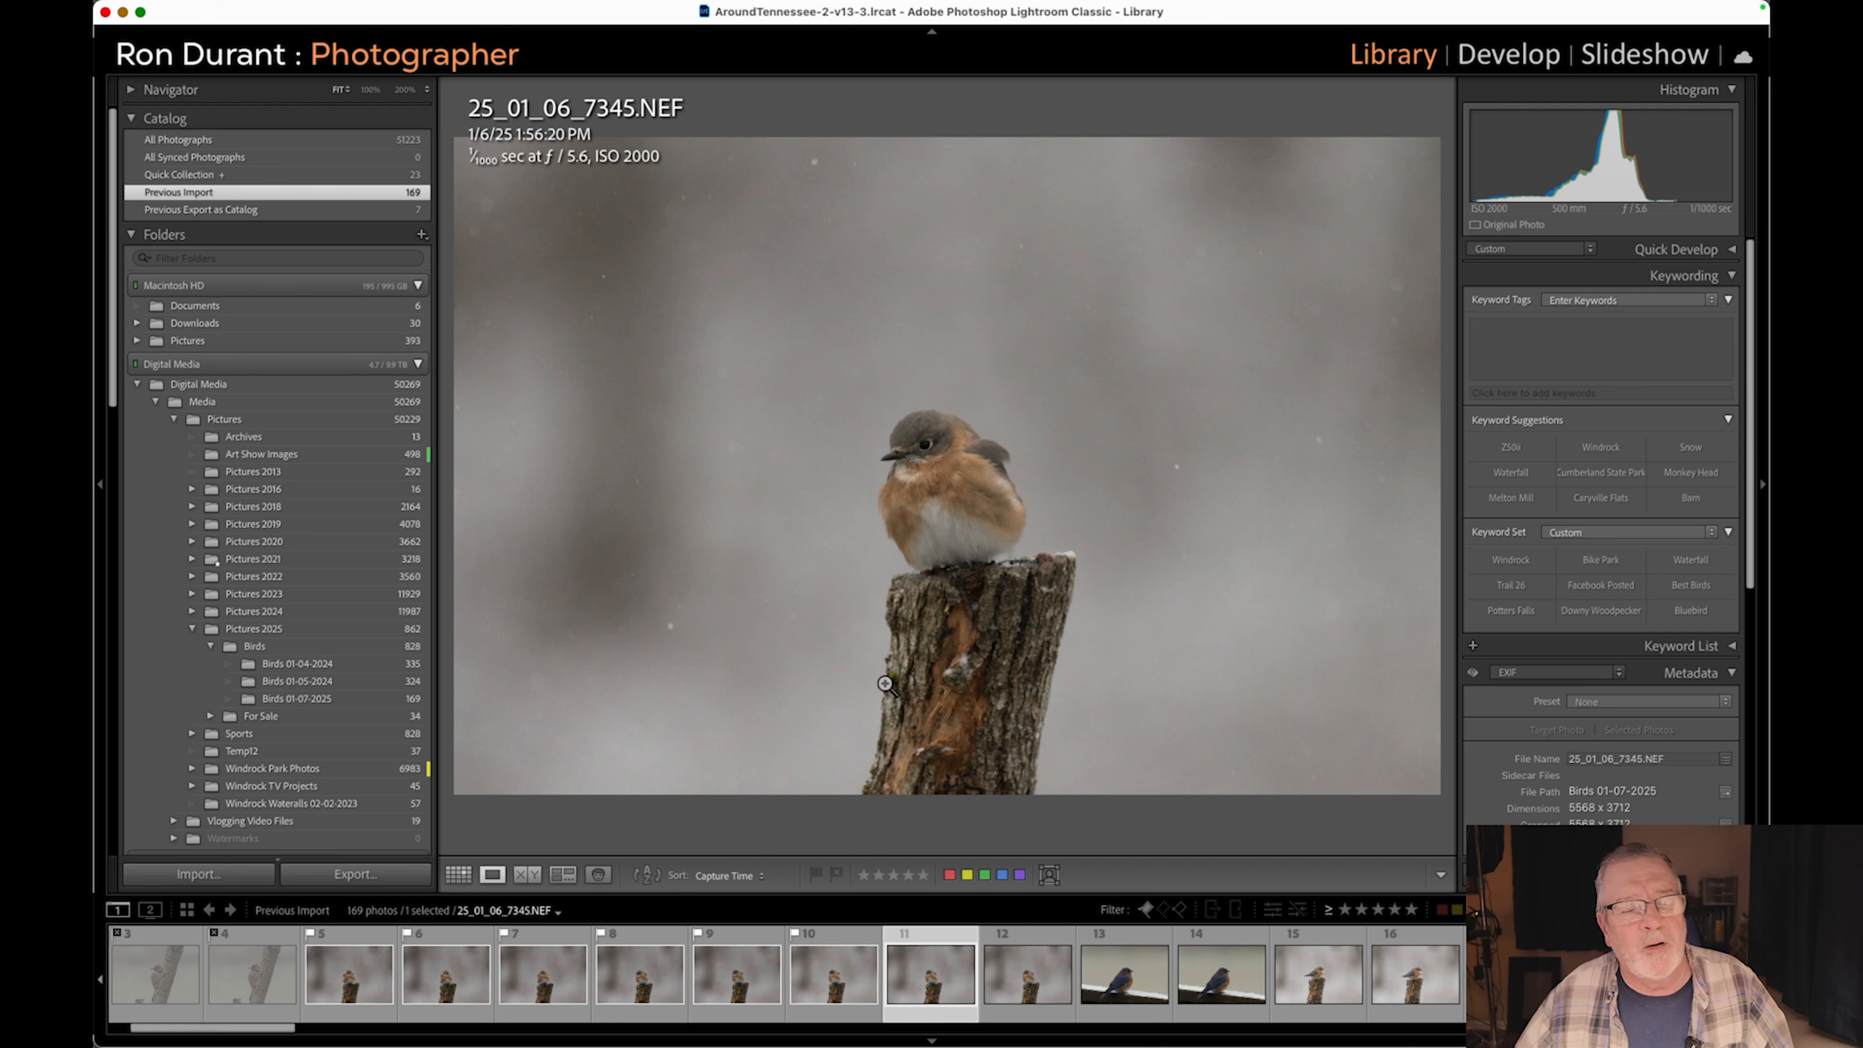
key("Right")
key("Right")
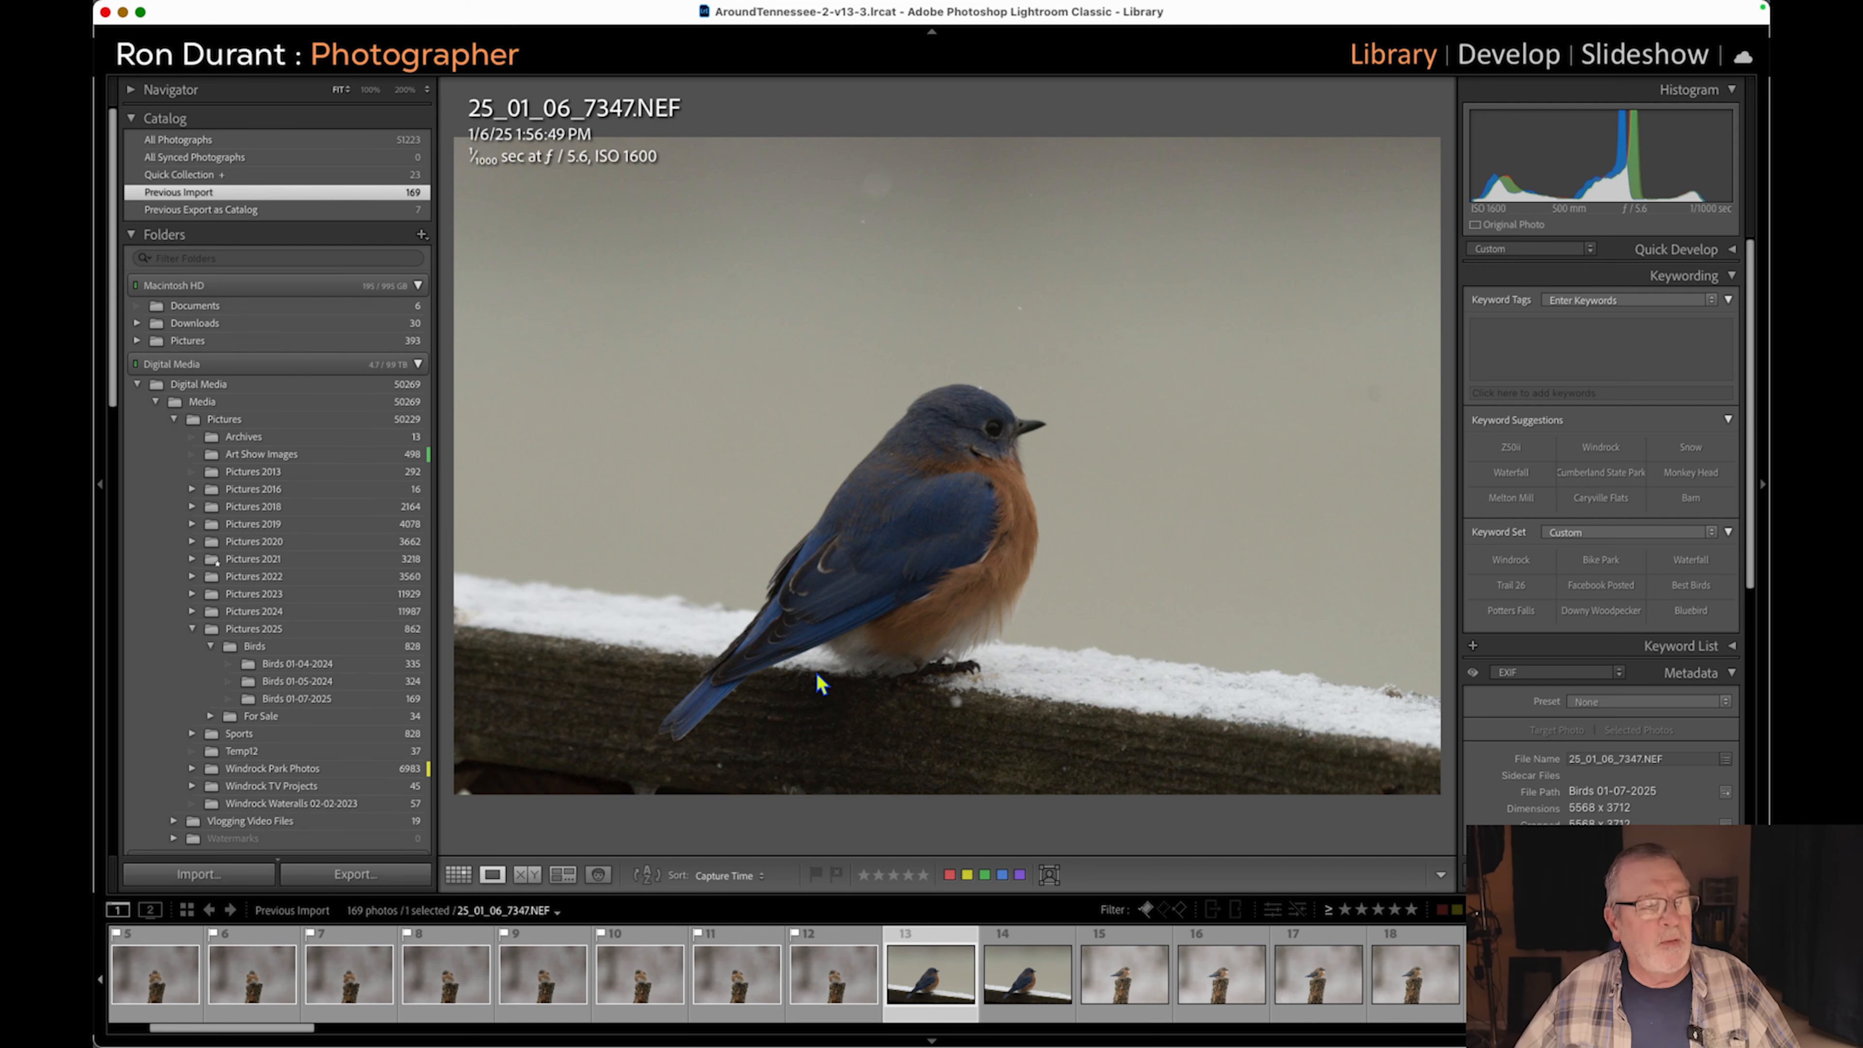
Flag photo 7347, the first shot of the bluebird on the snowy rail, as rejected.
key("shift+x")
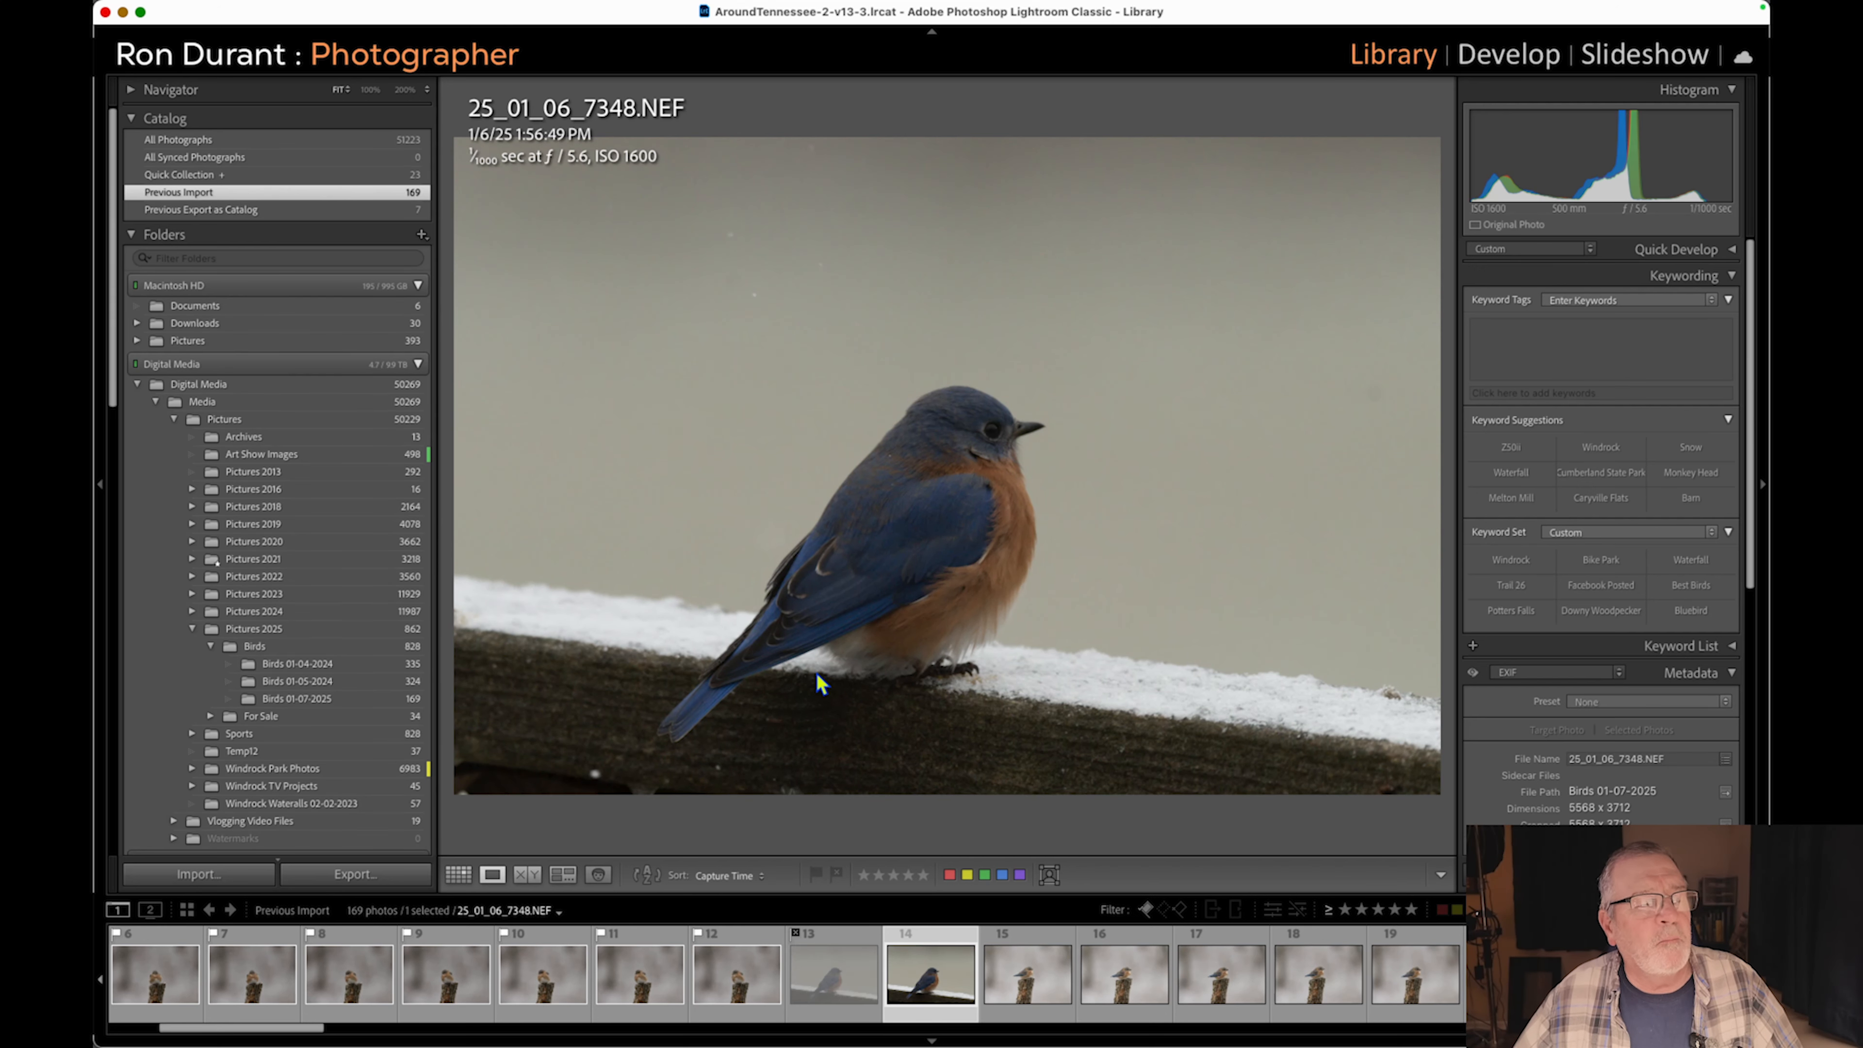
Flag photo 7348 as rejected, check 7349 up close and flag the bluebird-on-stump shots 7349 to 7352 as picks.
key("shift+x")
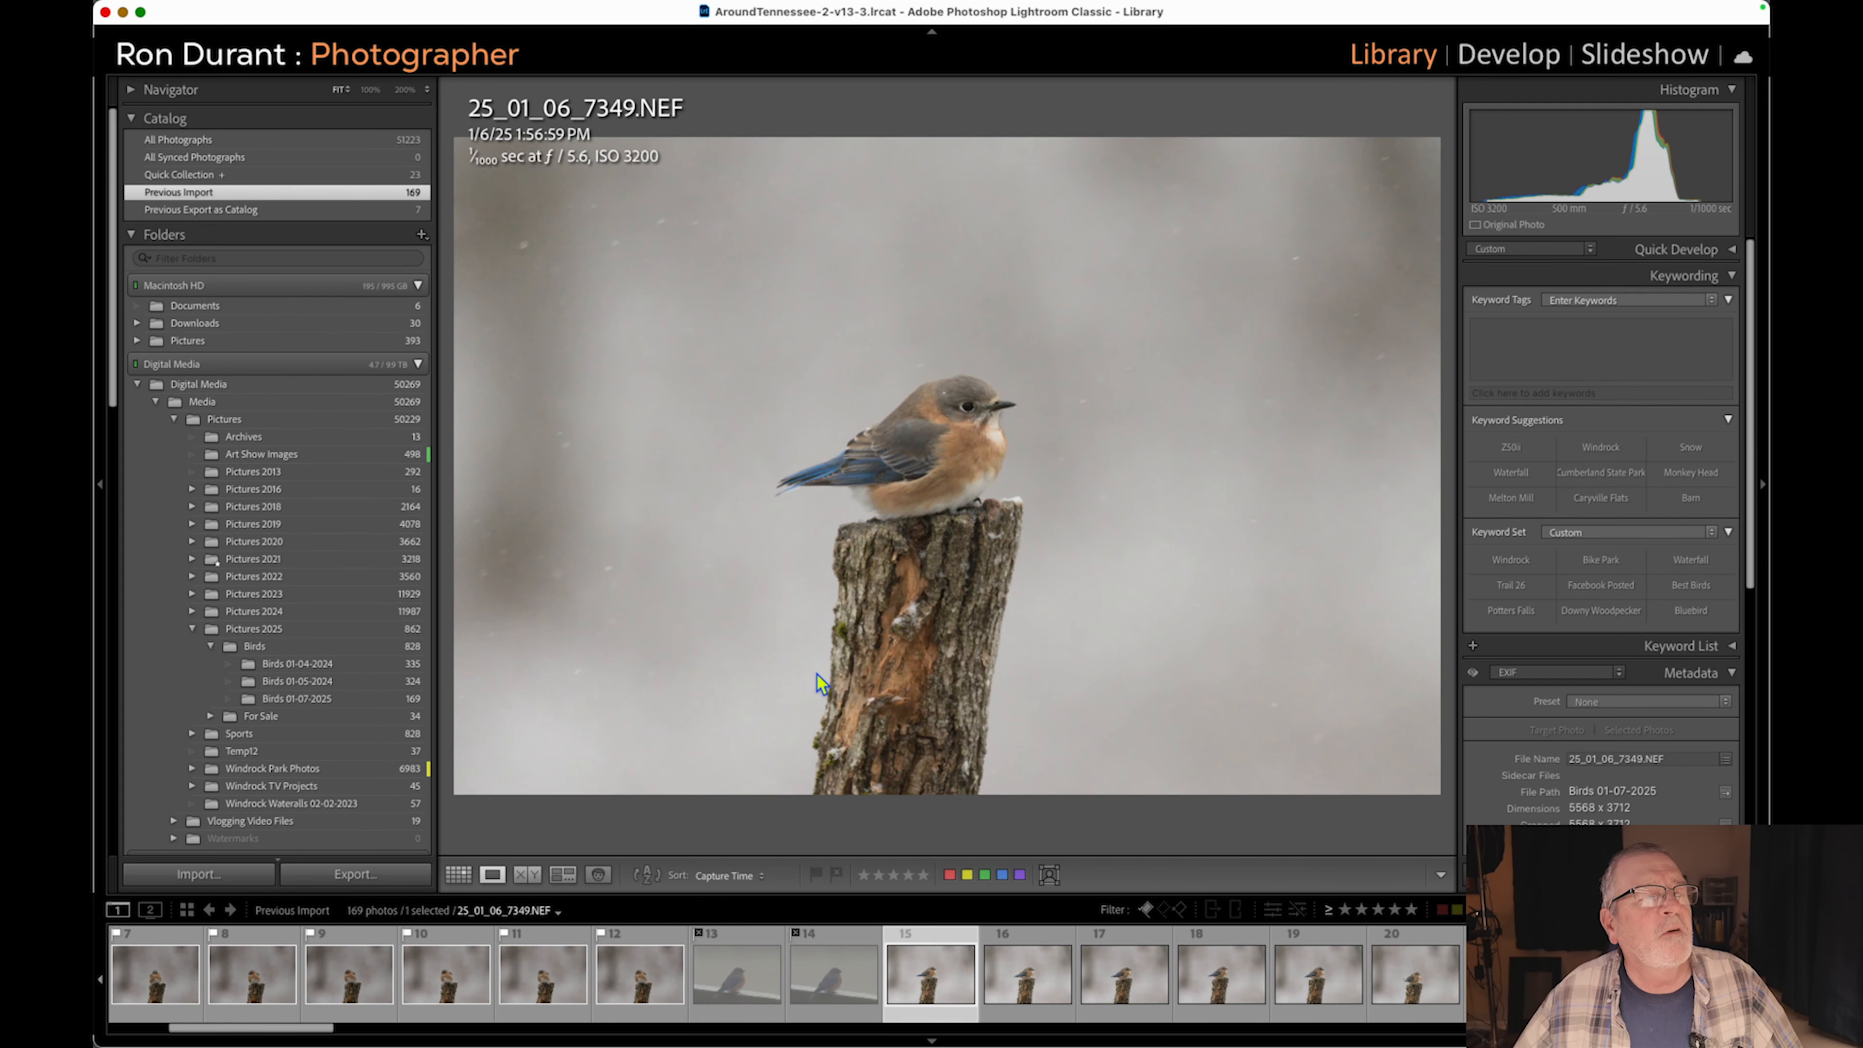
left_click(930, 438)
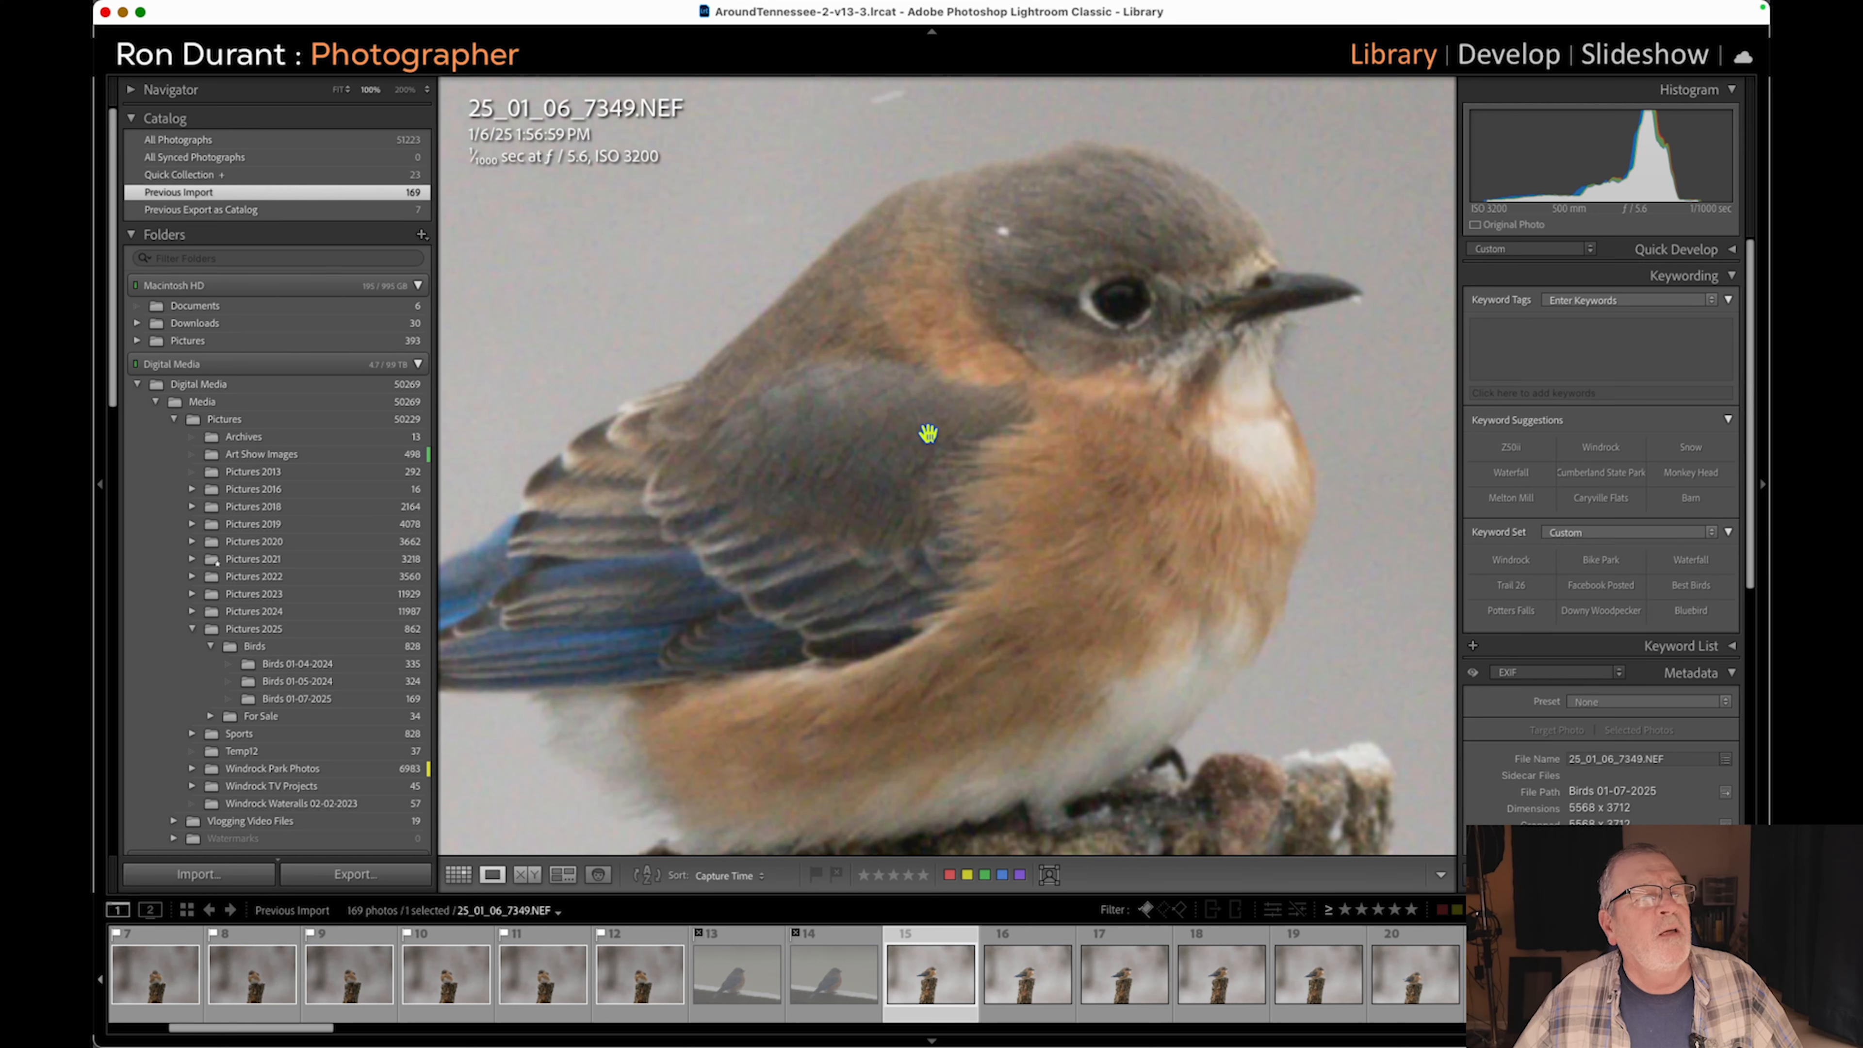
left_click(963, 504)
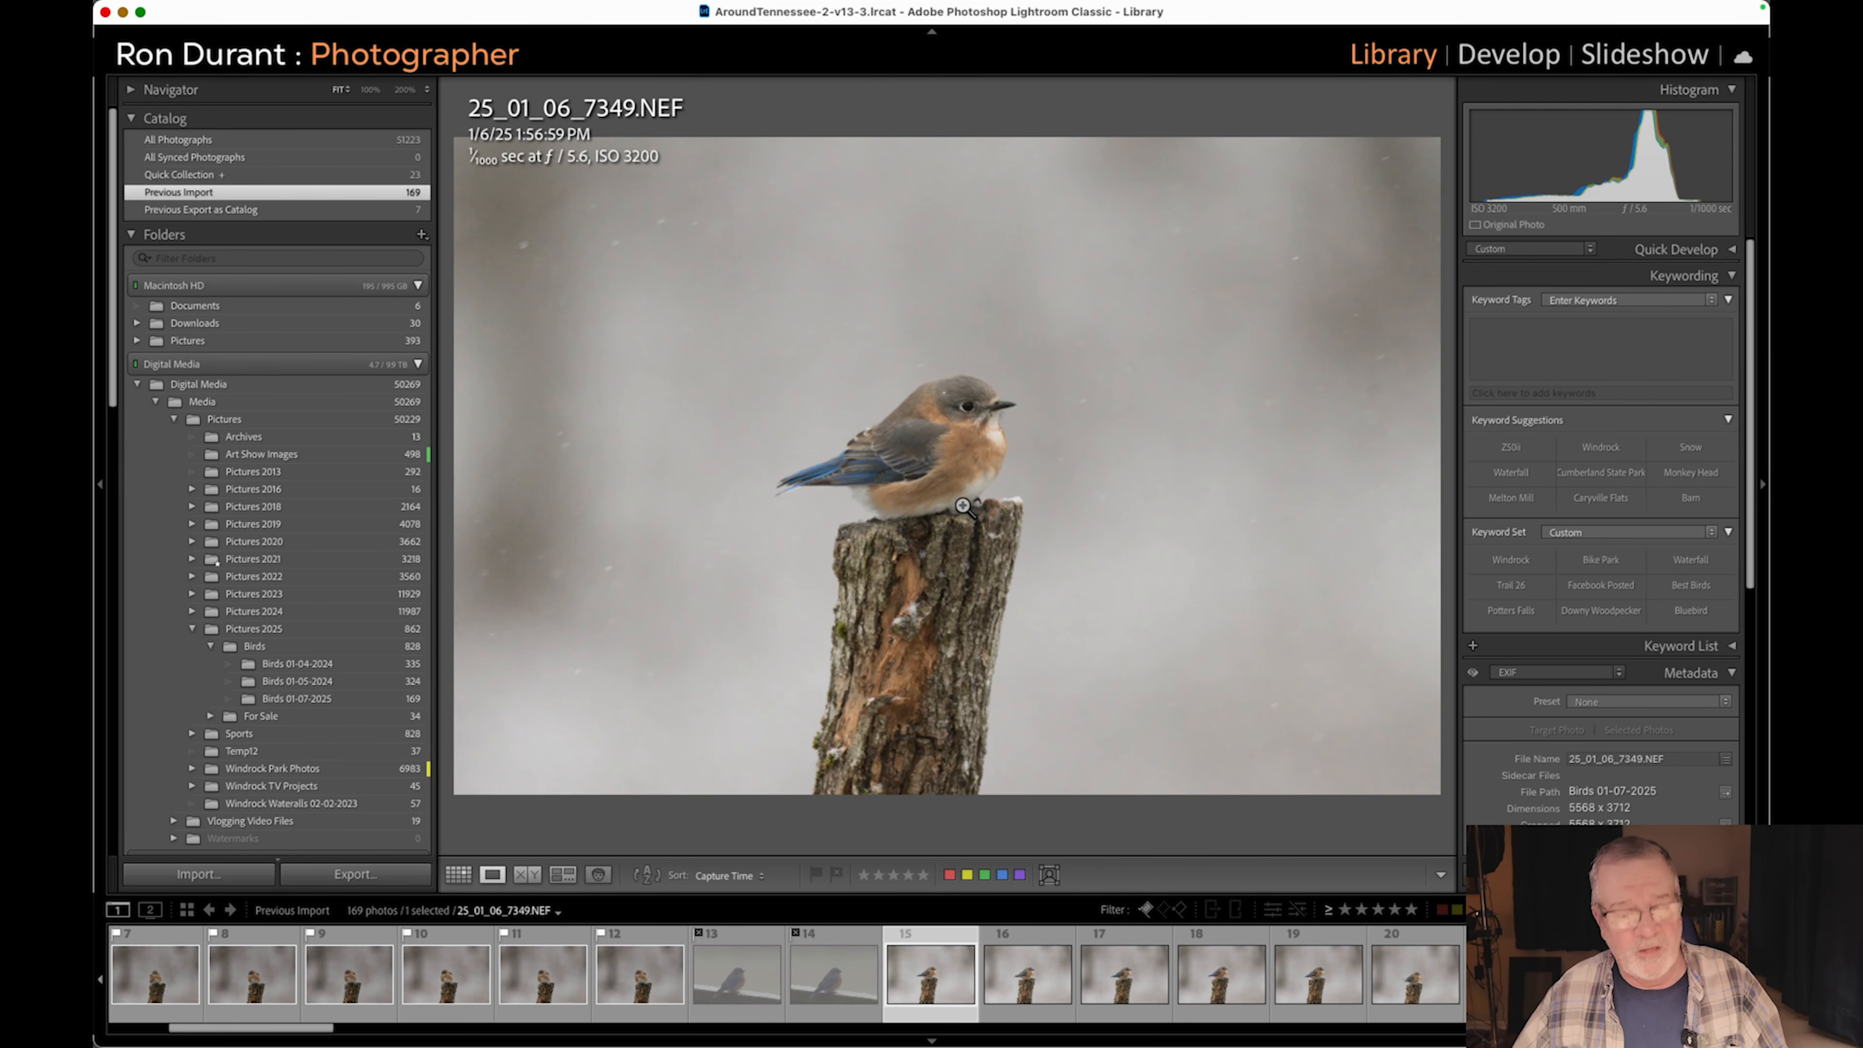
key("Right")
key("Right")
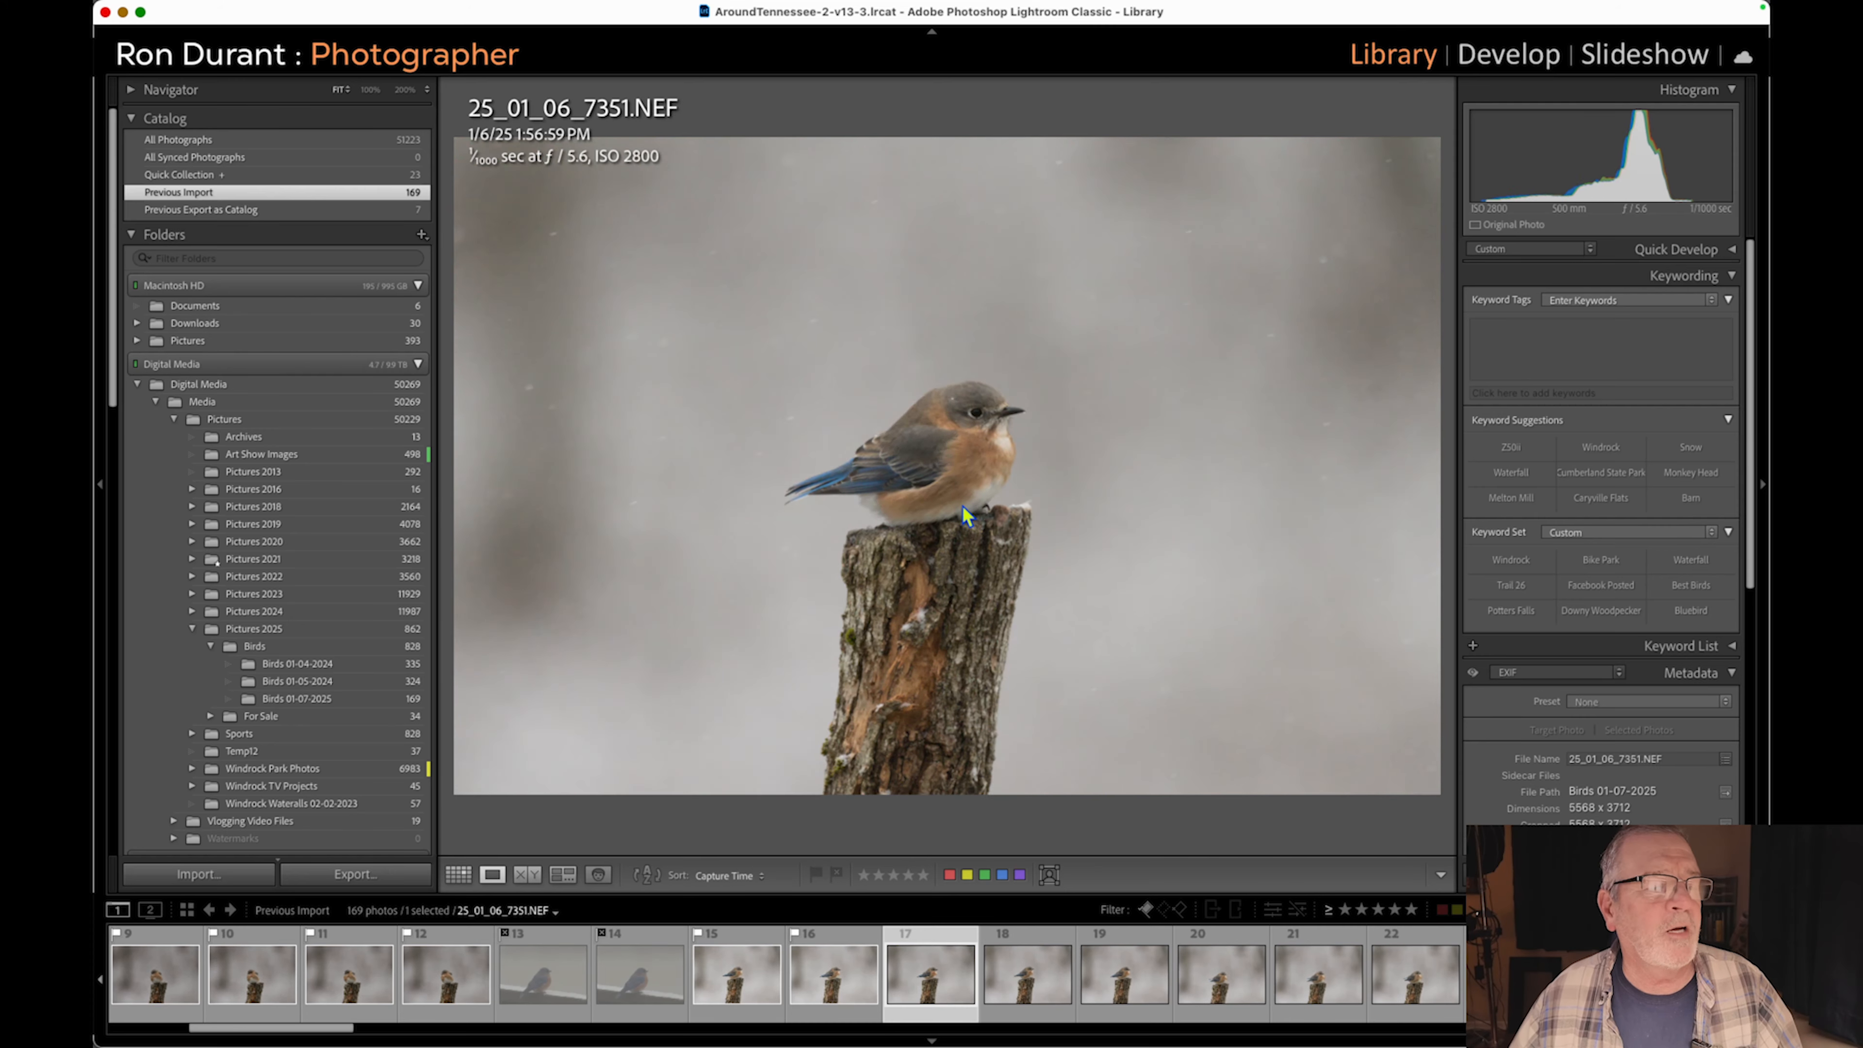
key("Right")
key("Right")
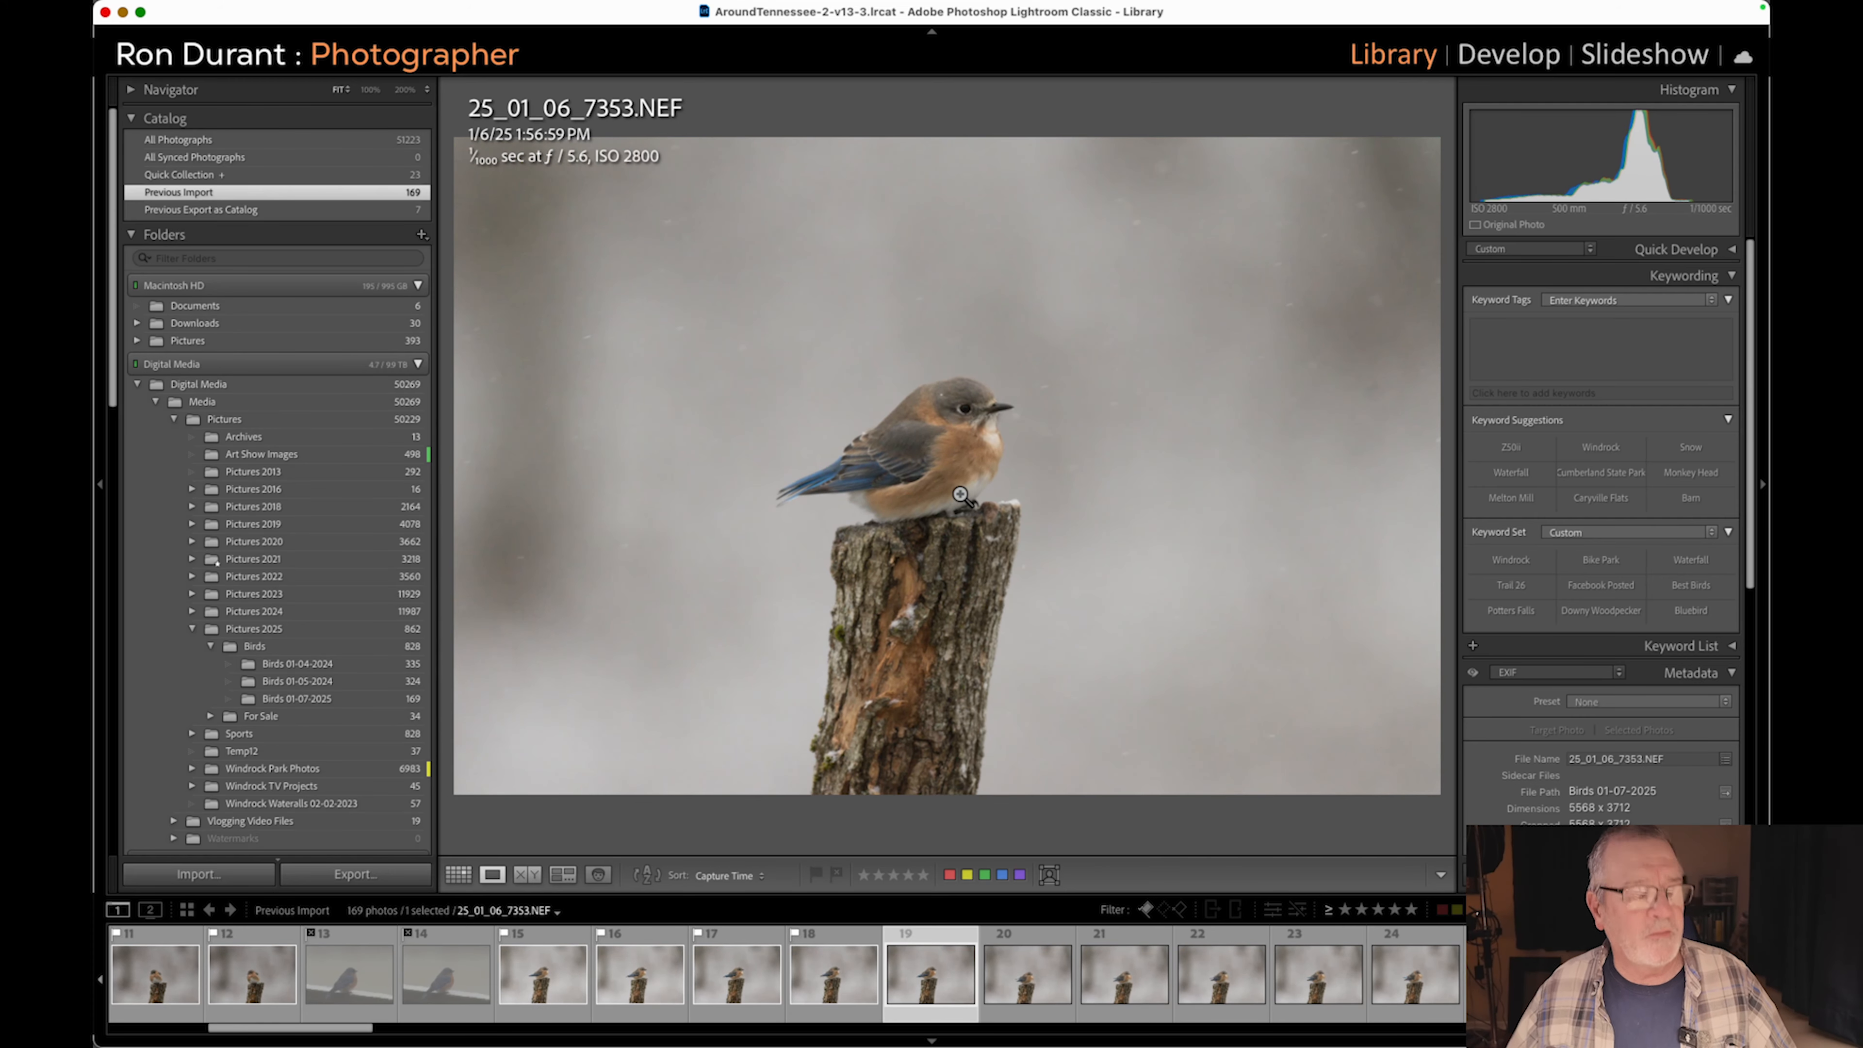
Flag the remaining bluebird-on-stump shots, photos 7353 to 7358, as rejected.
key("x")
key("x")
key("x")
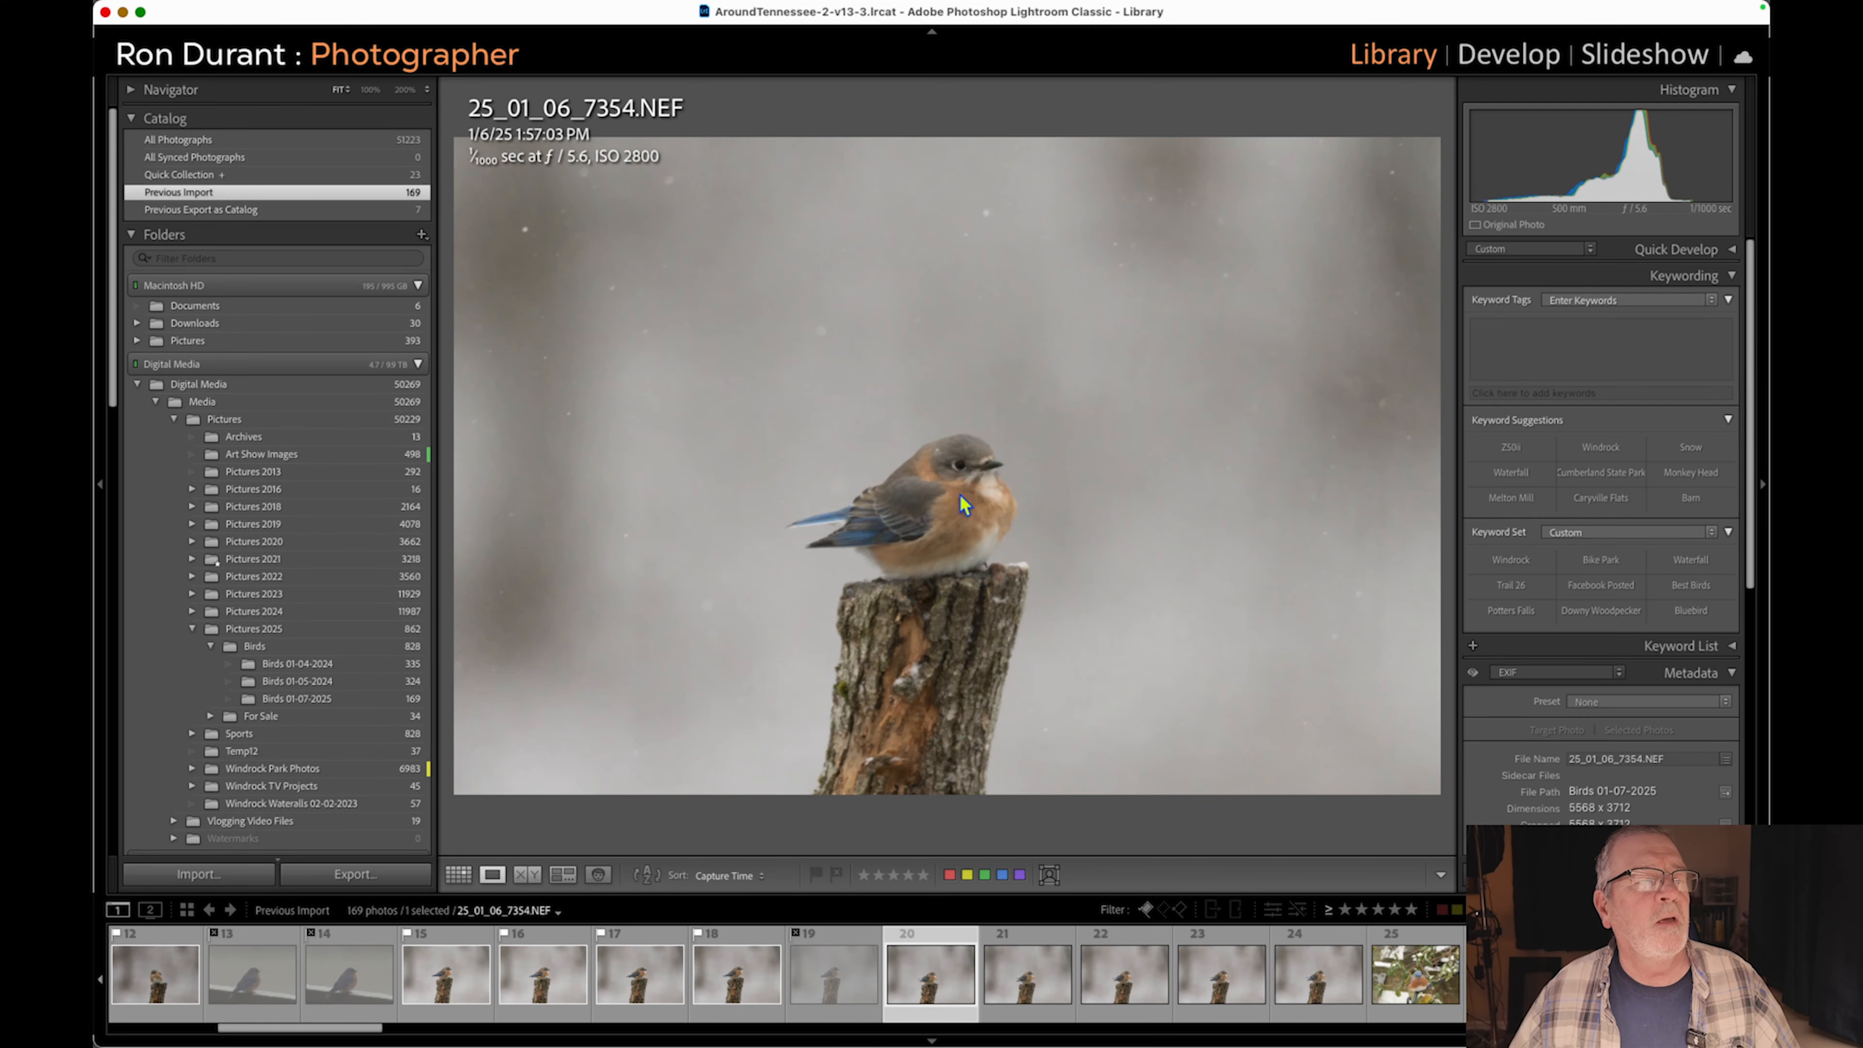
key("x")
key("Right")
key("x")
key("x")
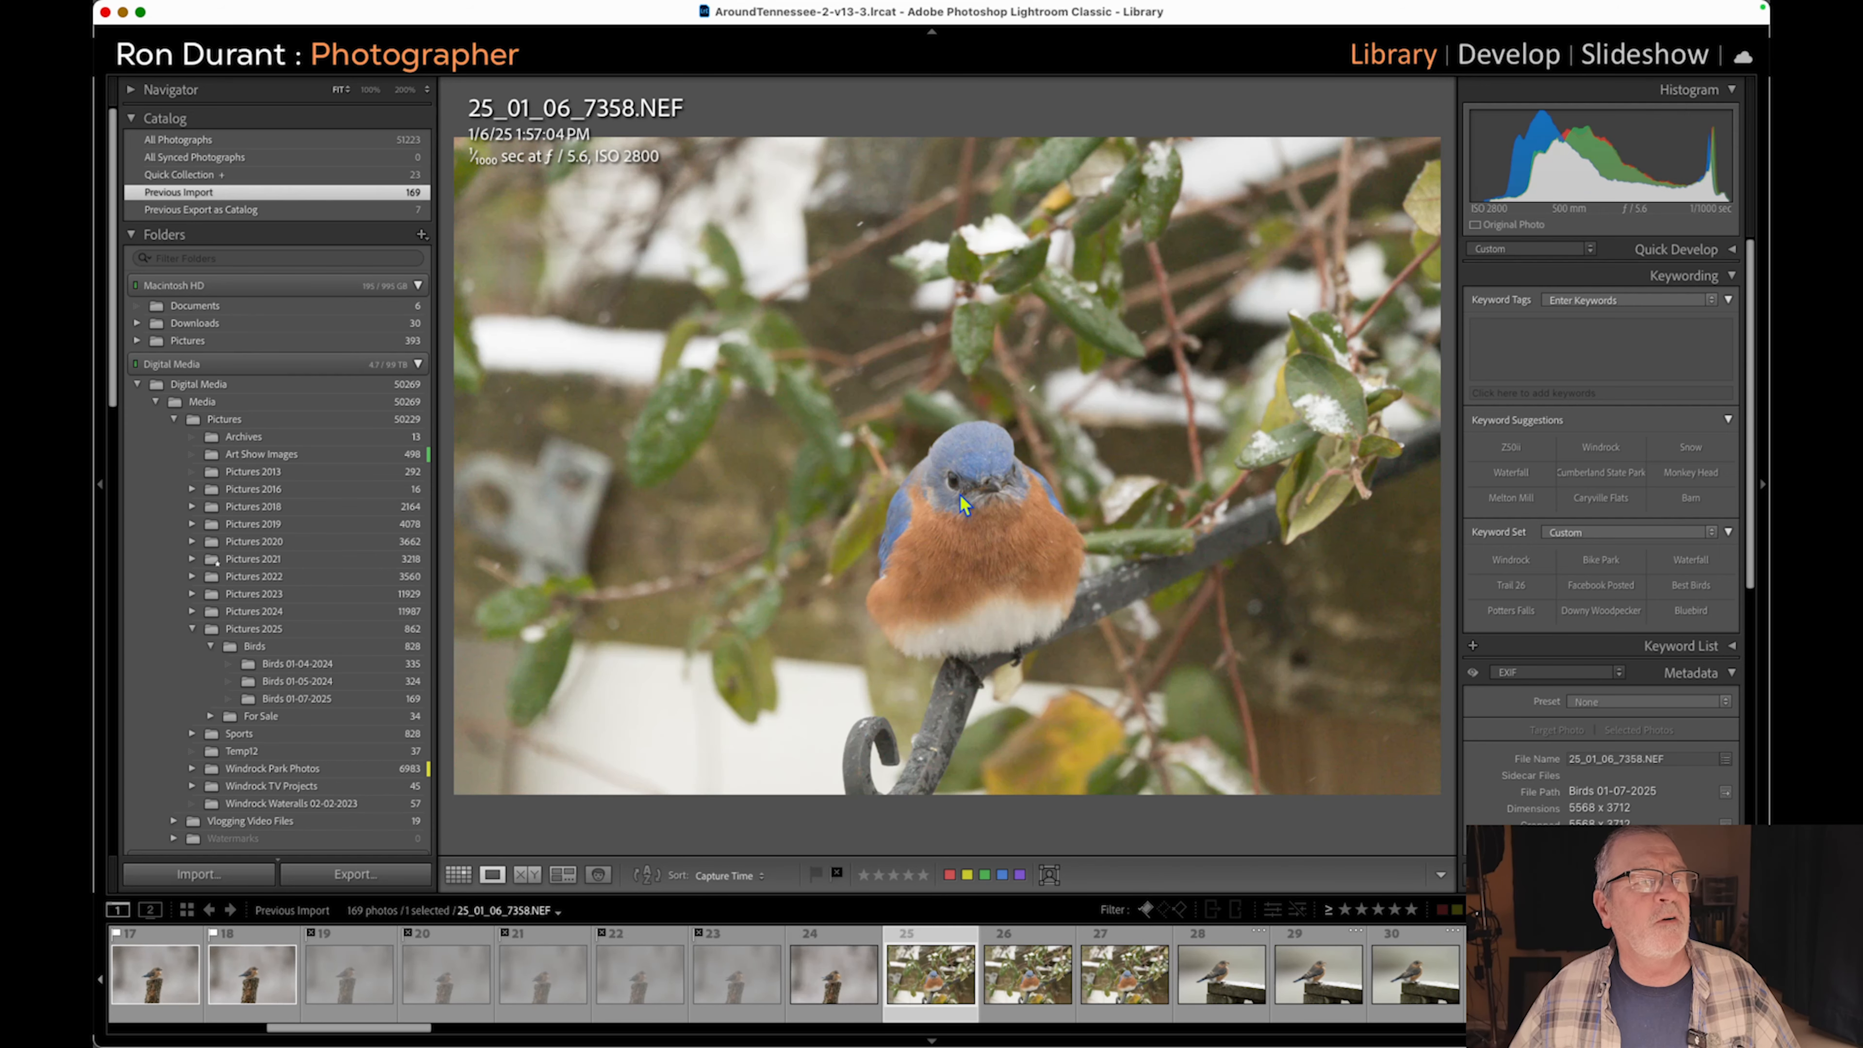
Check the front-facing bluebird in photo 7359 up close, flag it as a pick and flag 7360 and 7361 as rejected.
left_click(983, 497)
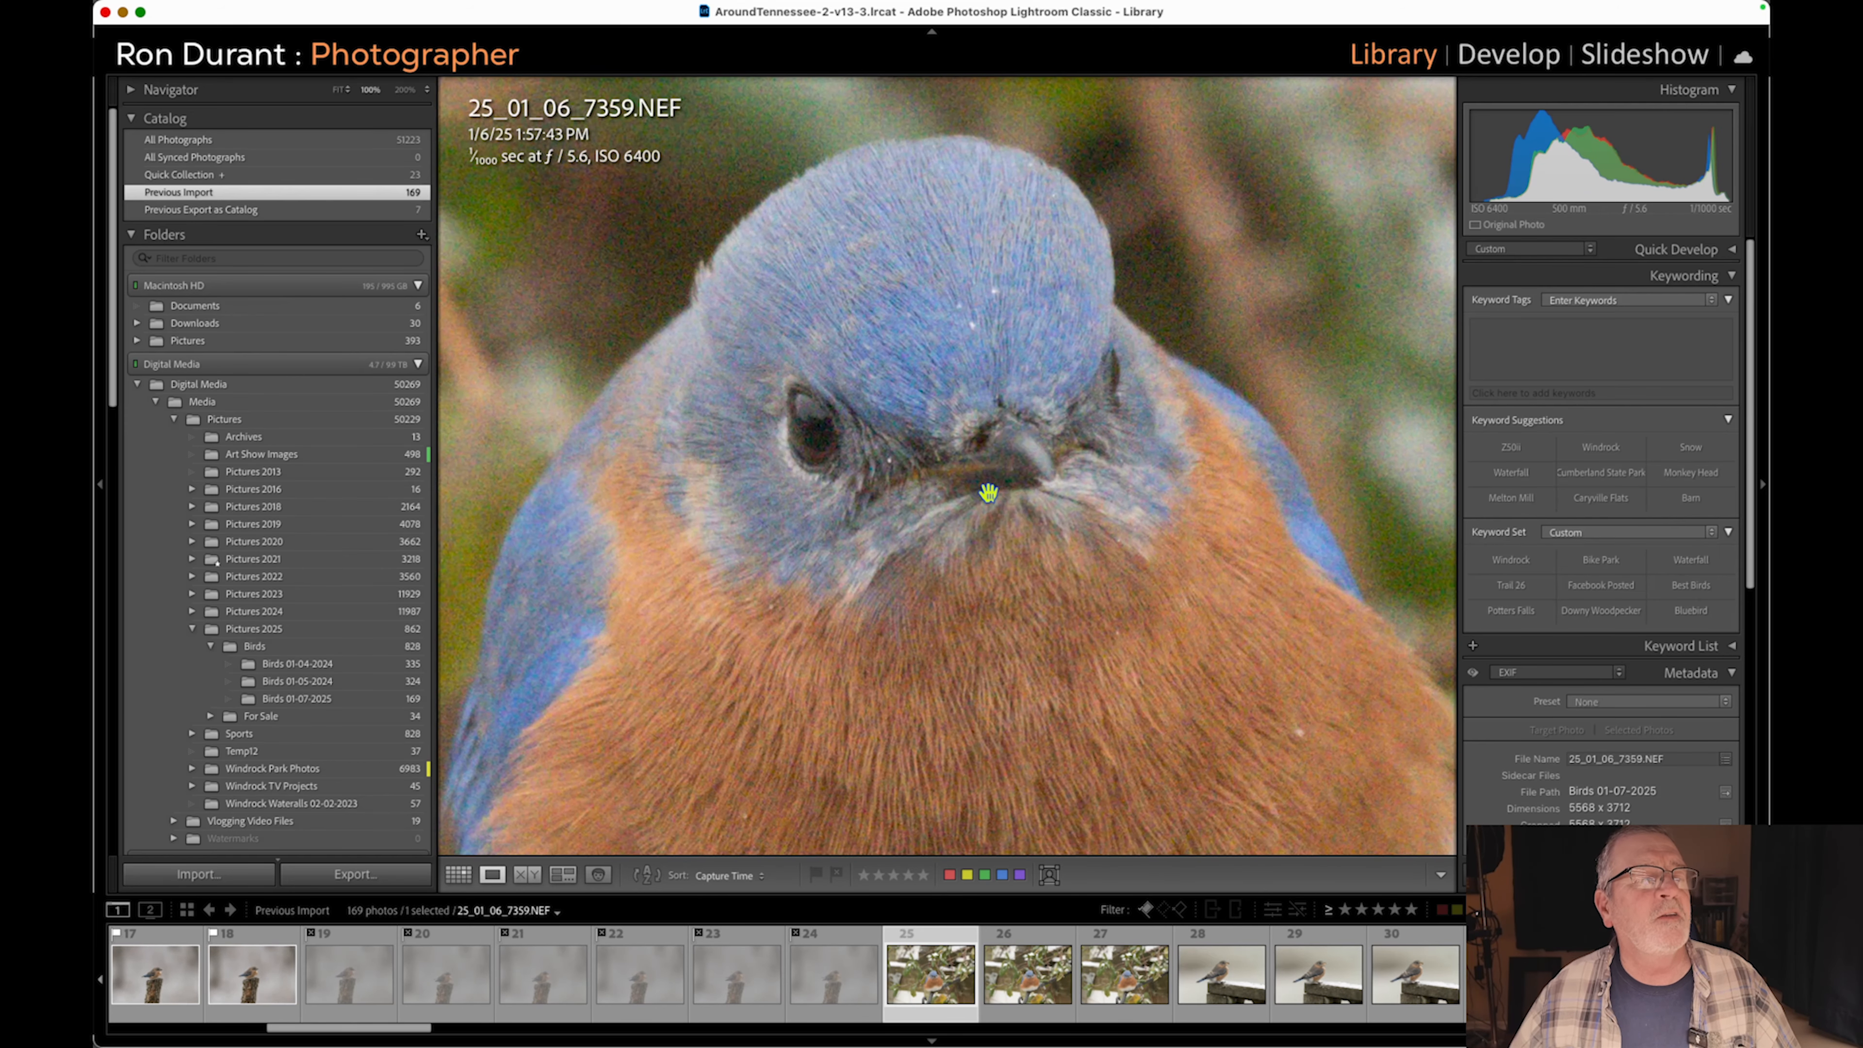
left_click(978, 517)
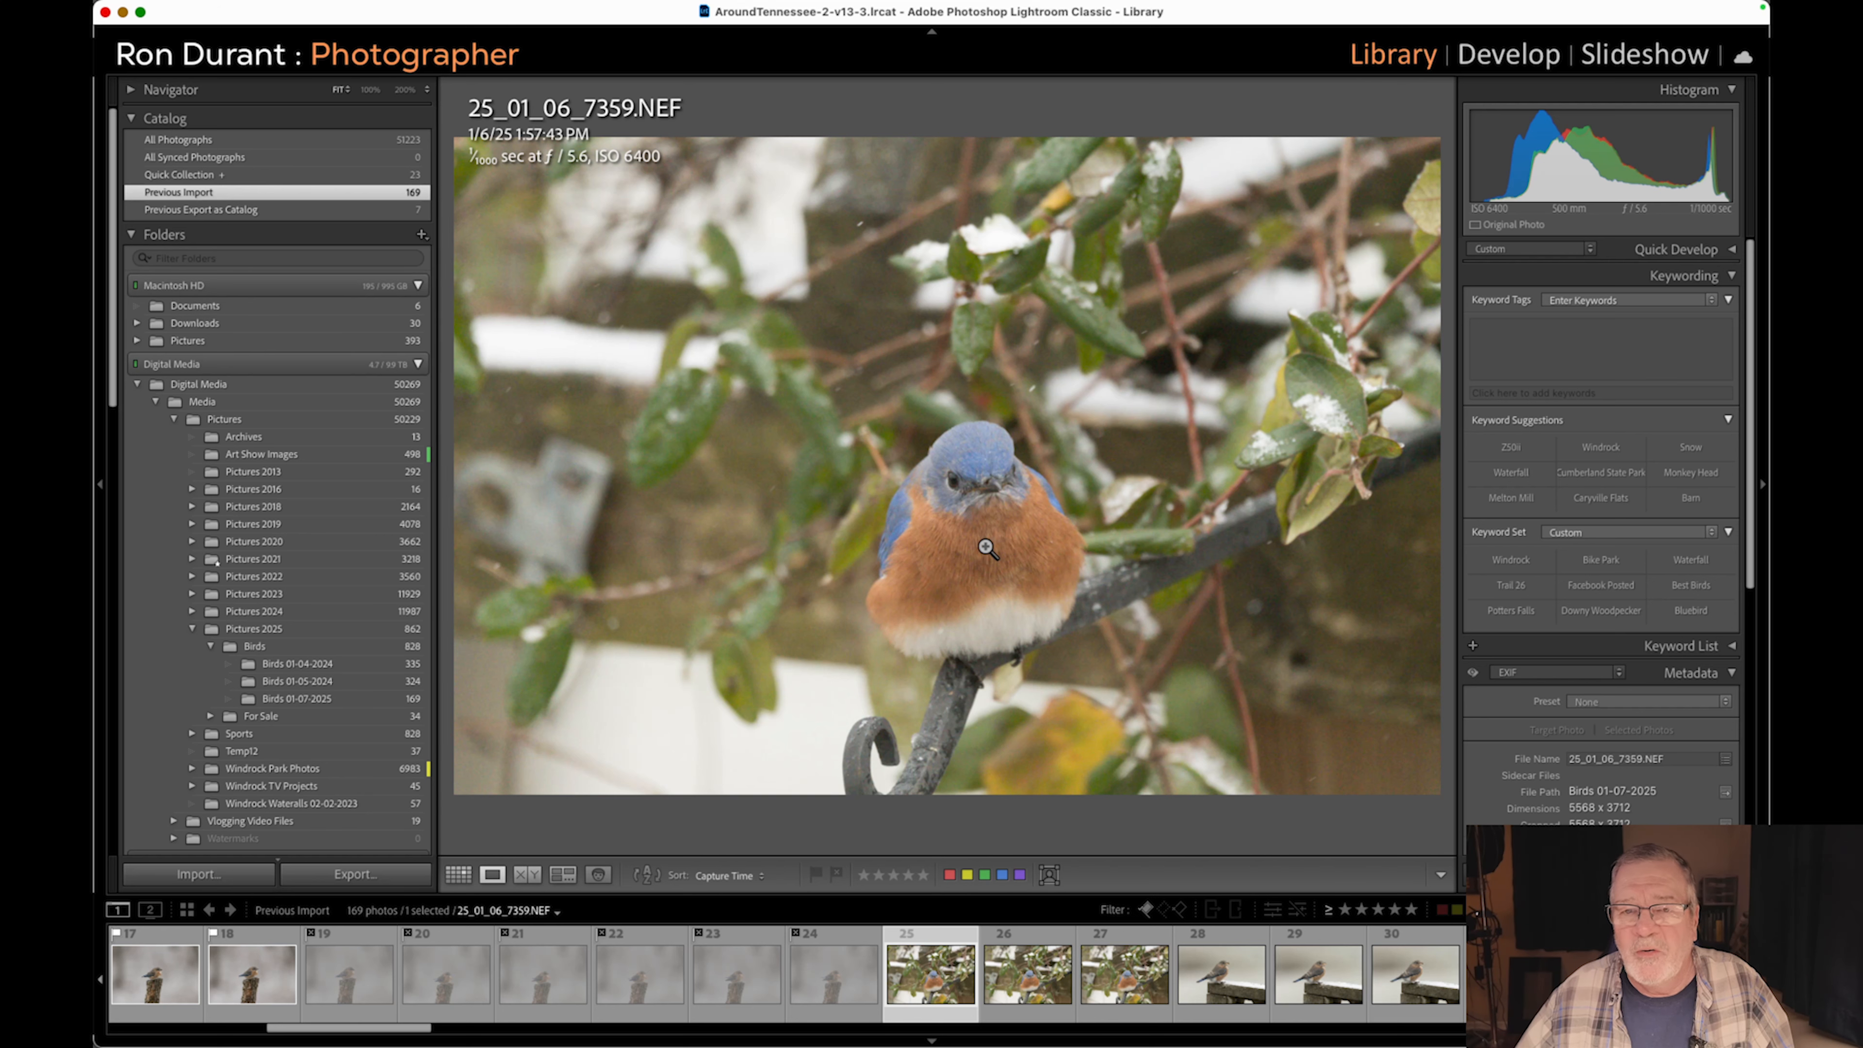
key("Right")
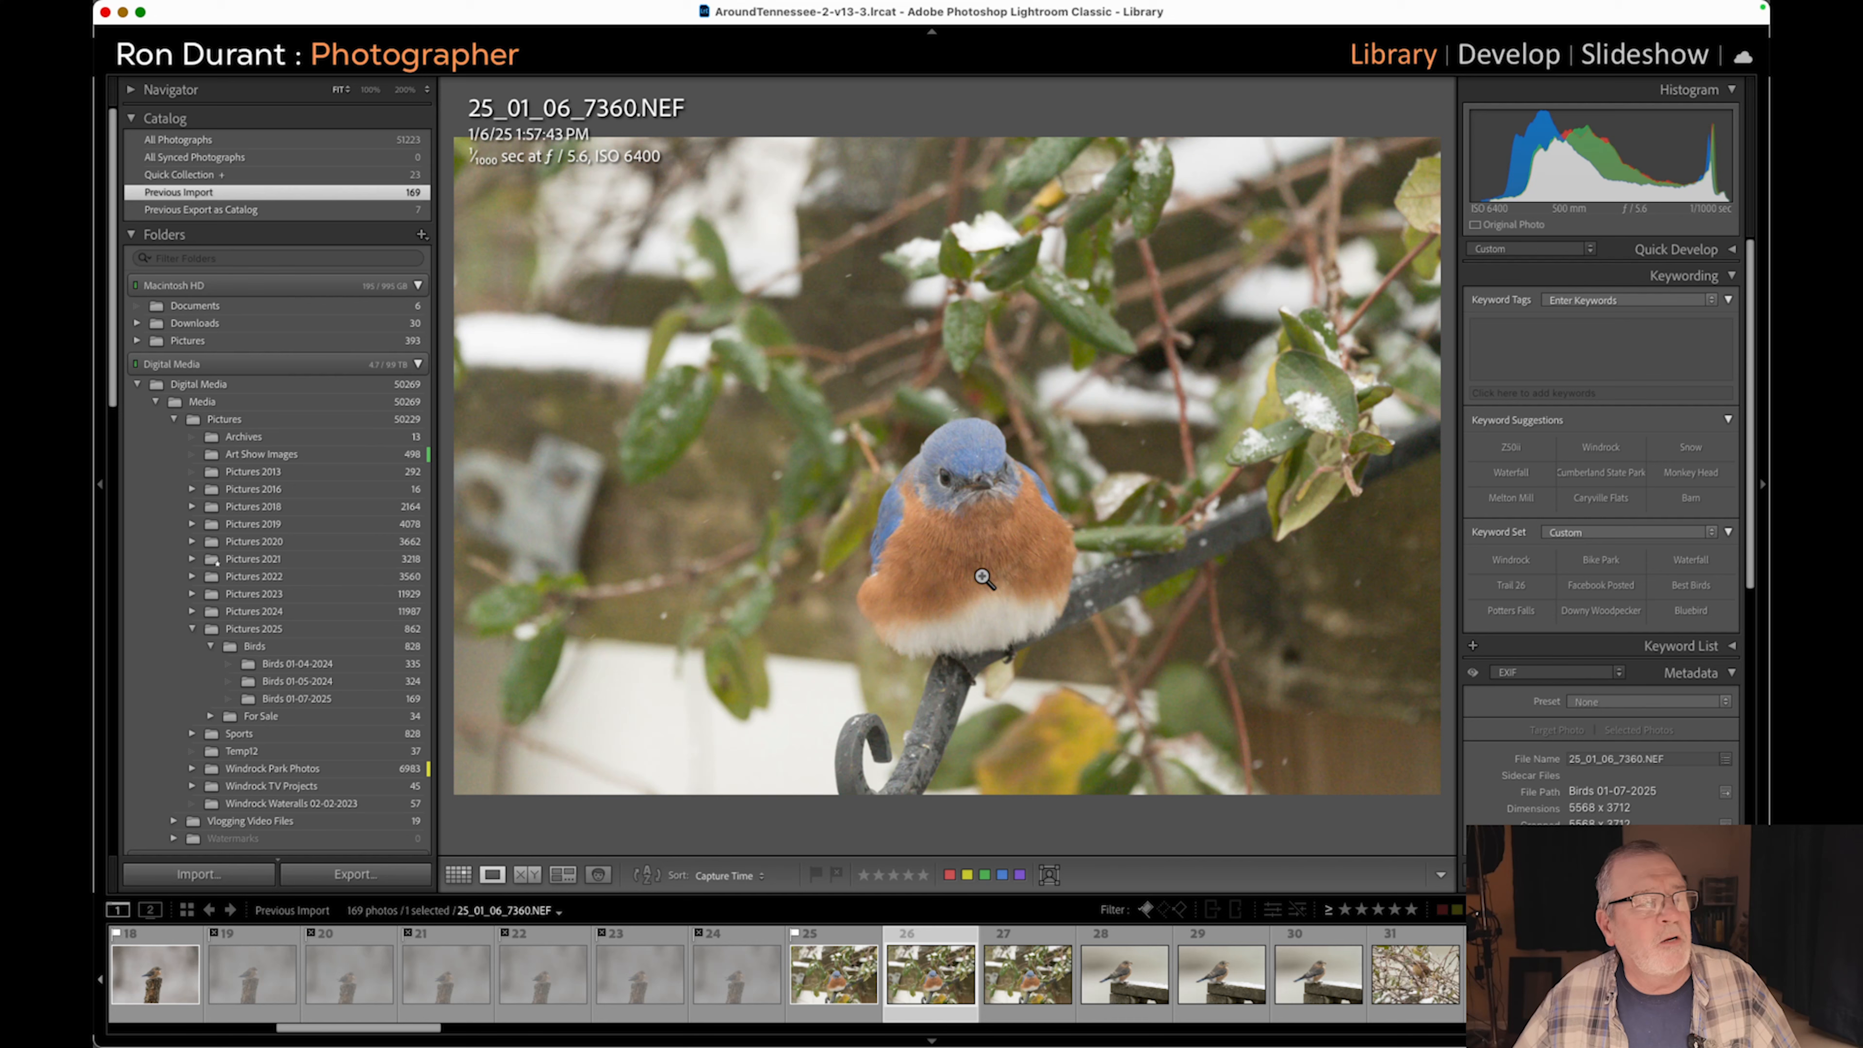
key("Right")
key("Right")
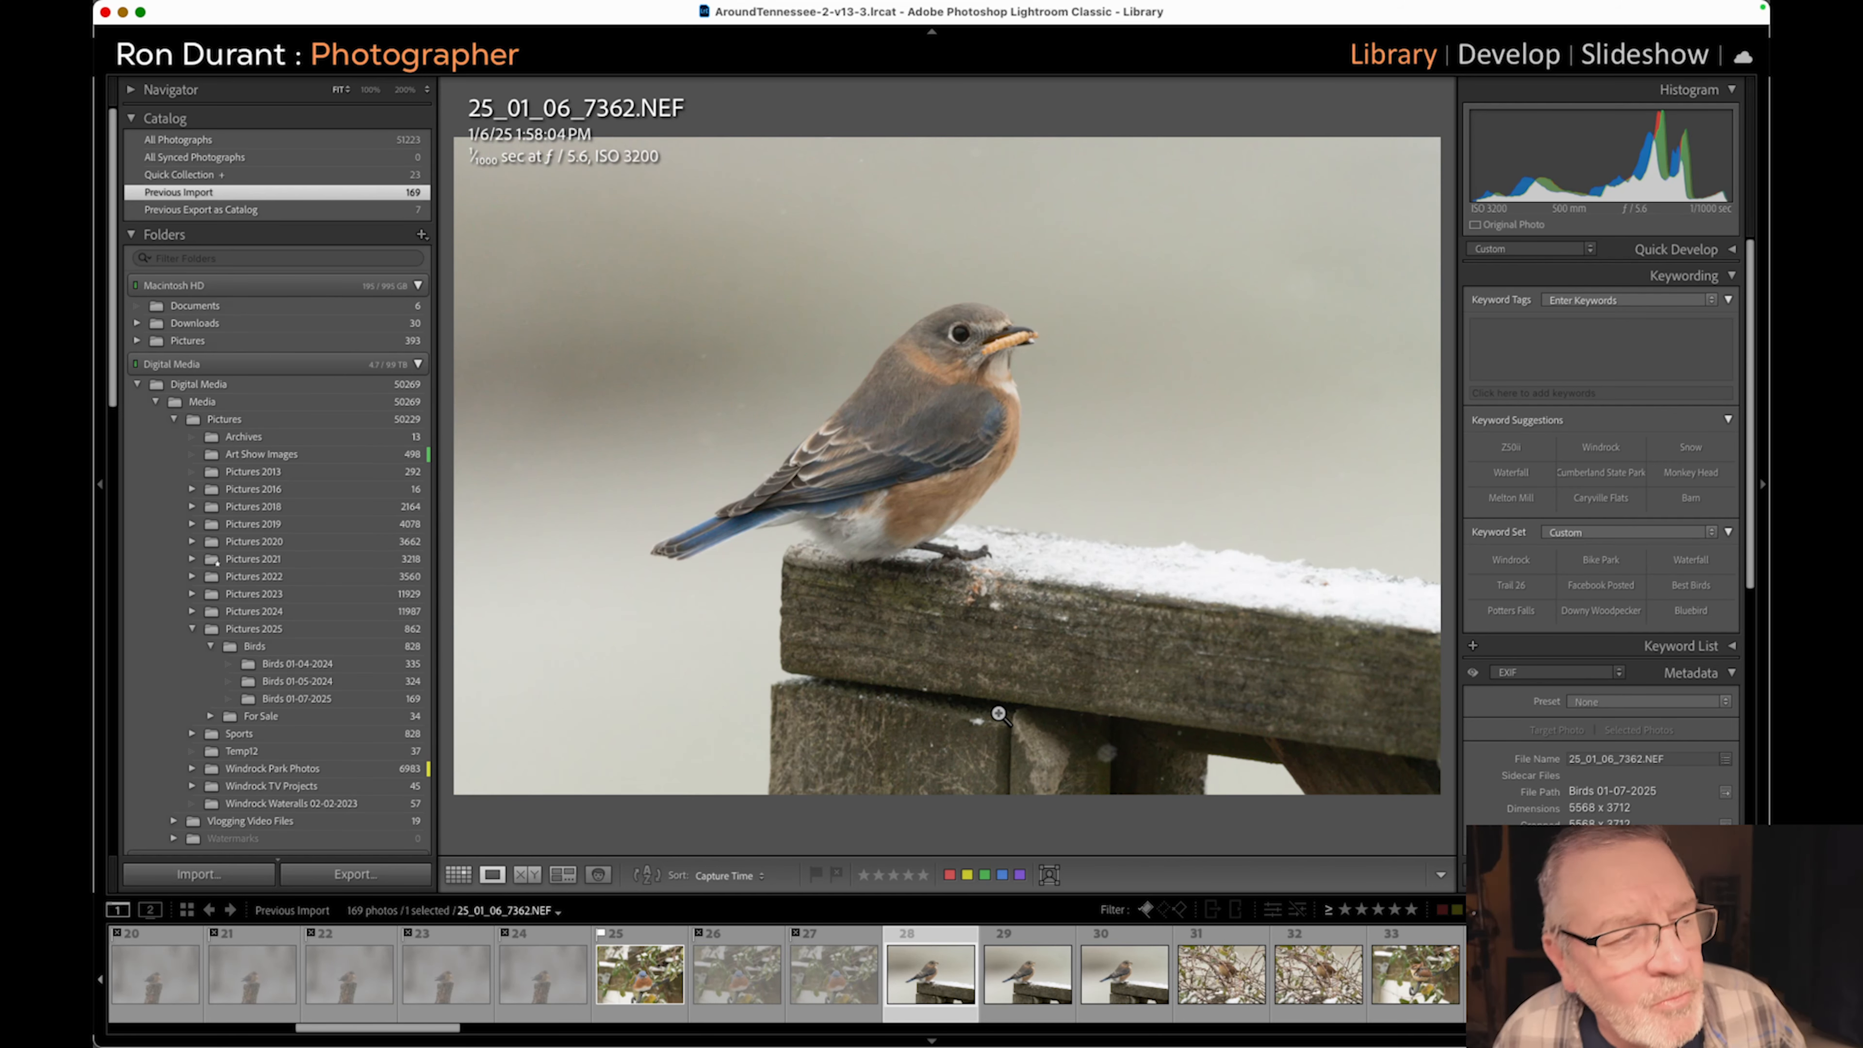
Check the sharpness of photo 7362 up close and flag the bluebird-with-mealworm shots 7362 to 7364 as picks.
left_click(1016, 439)
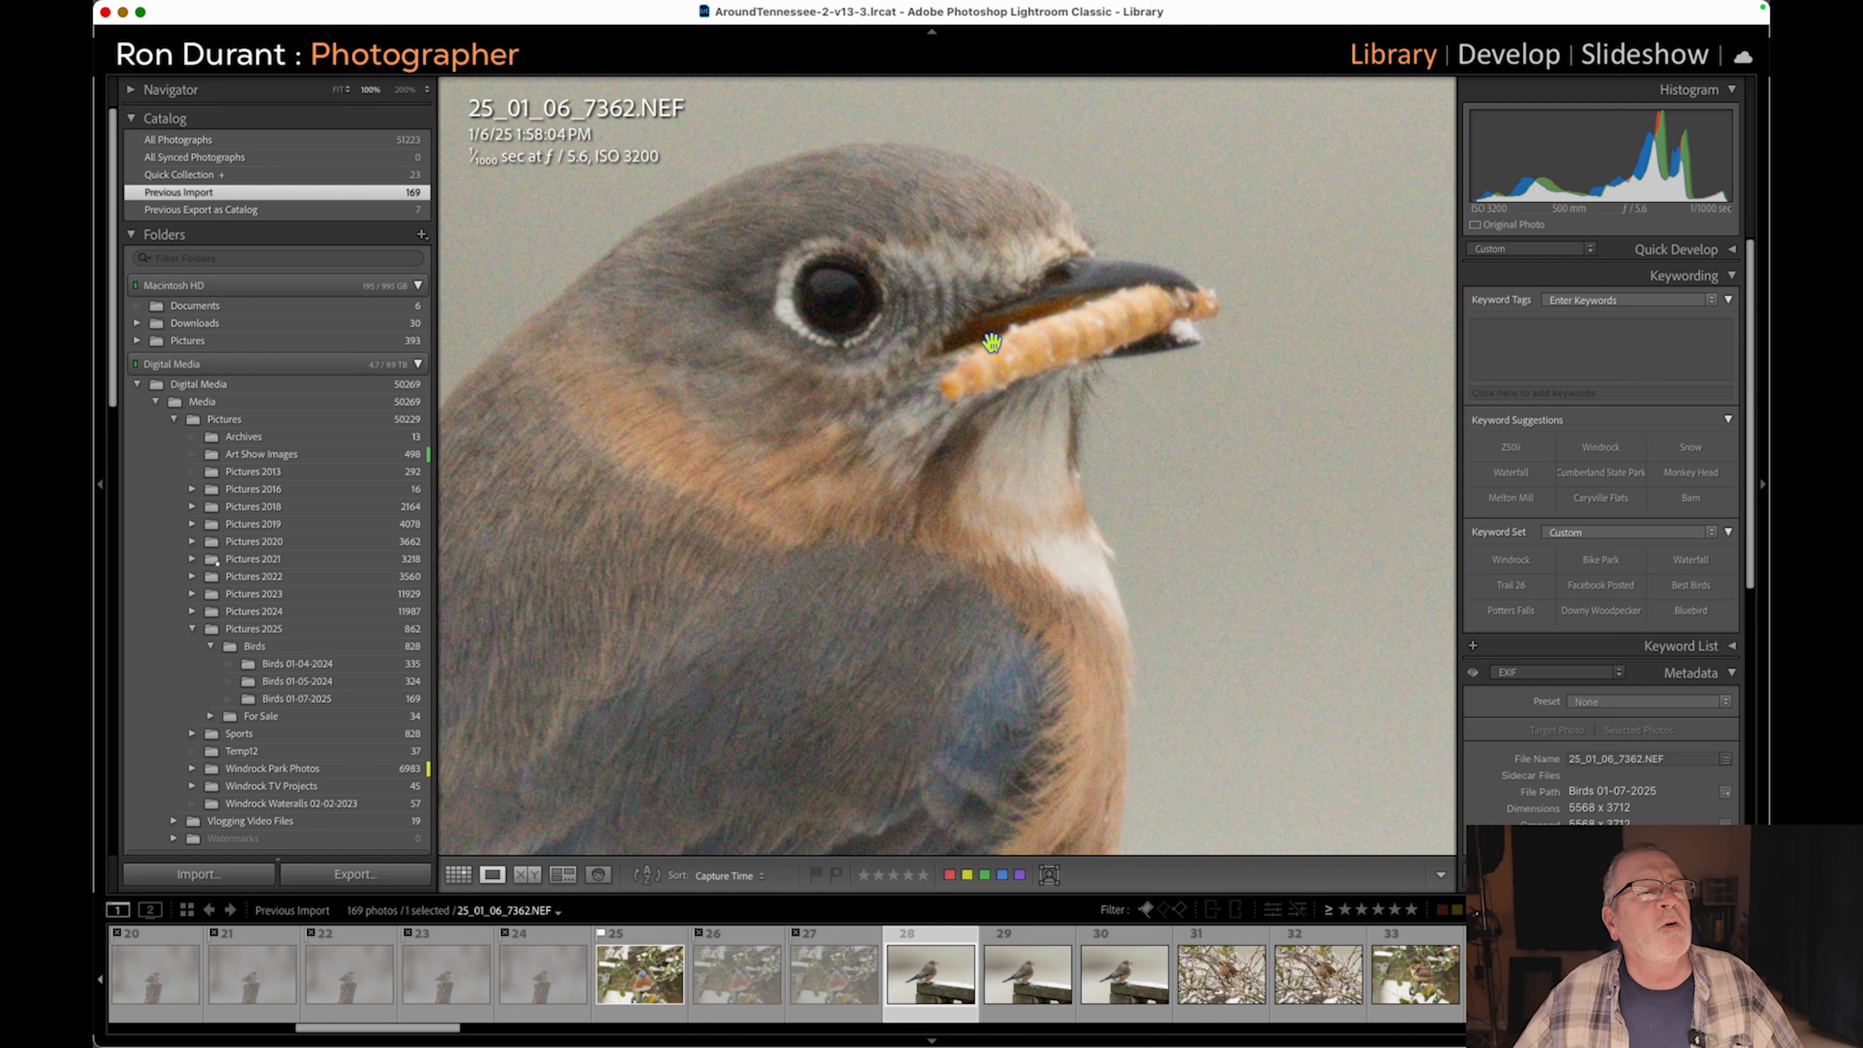
left_click(942, 416)
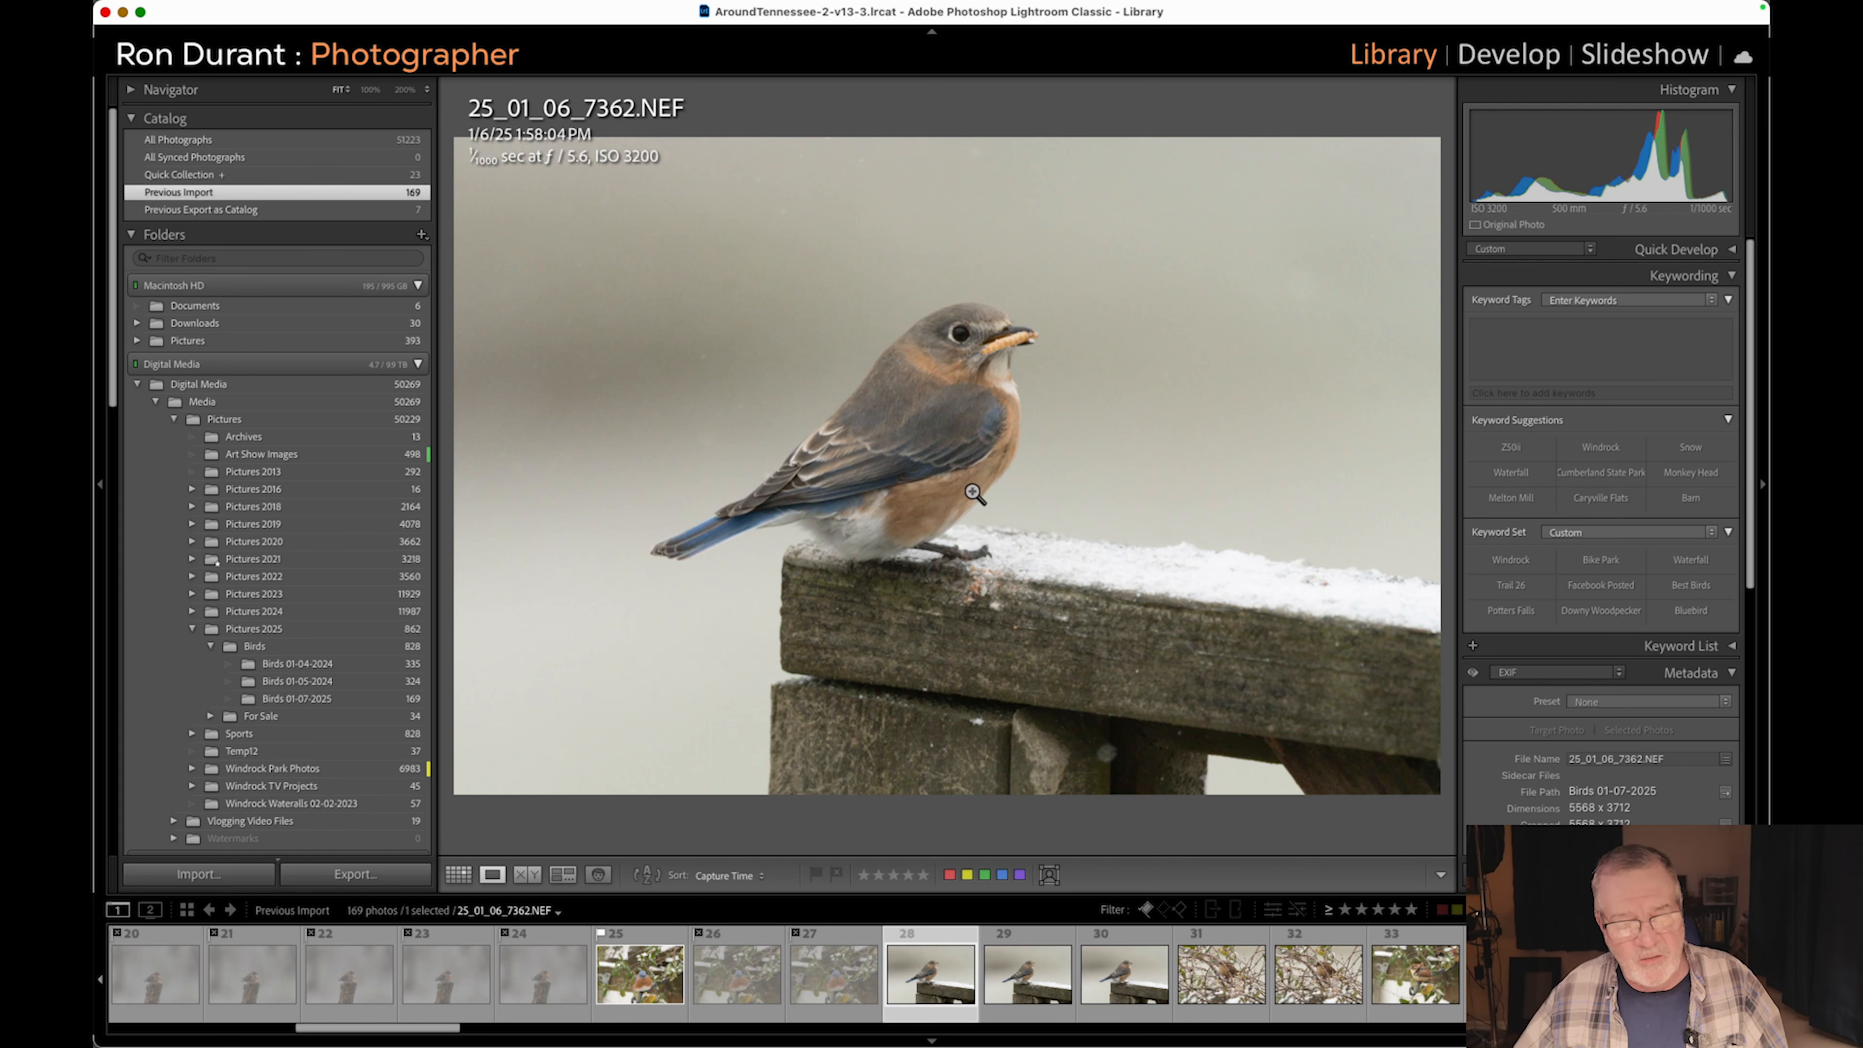
key("Right")
key("Right")
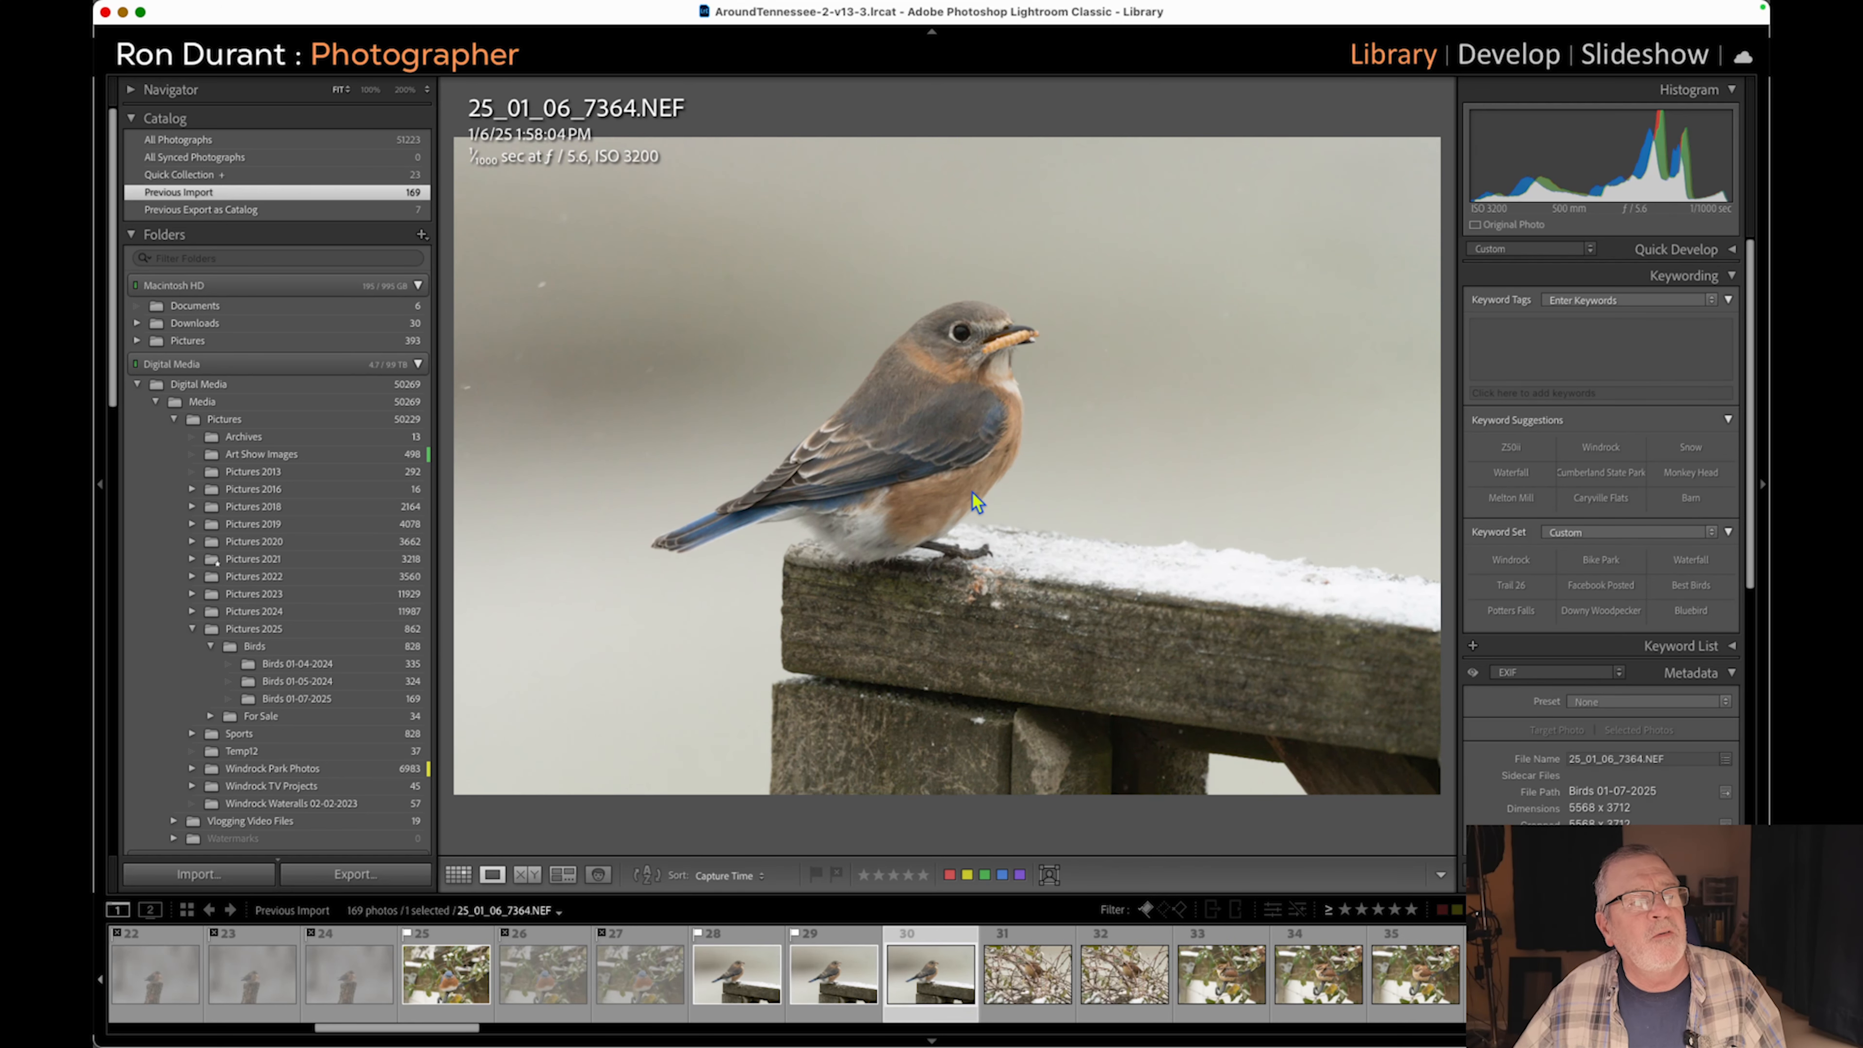
key("Right")
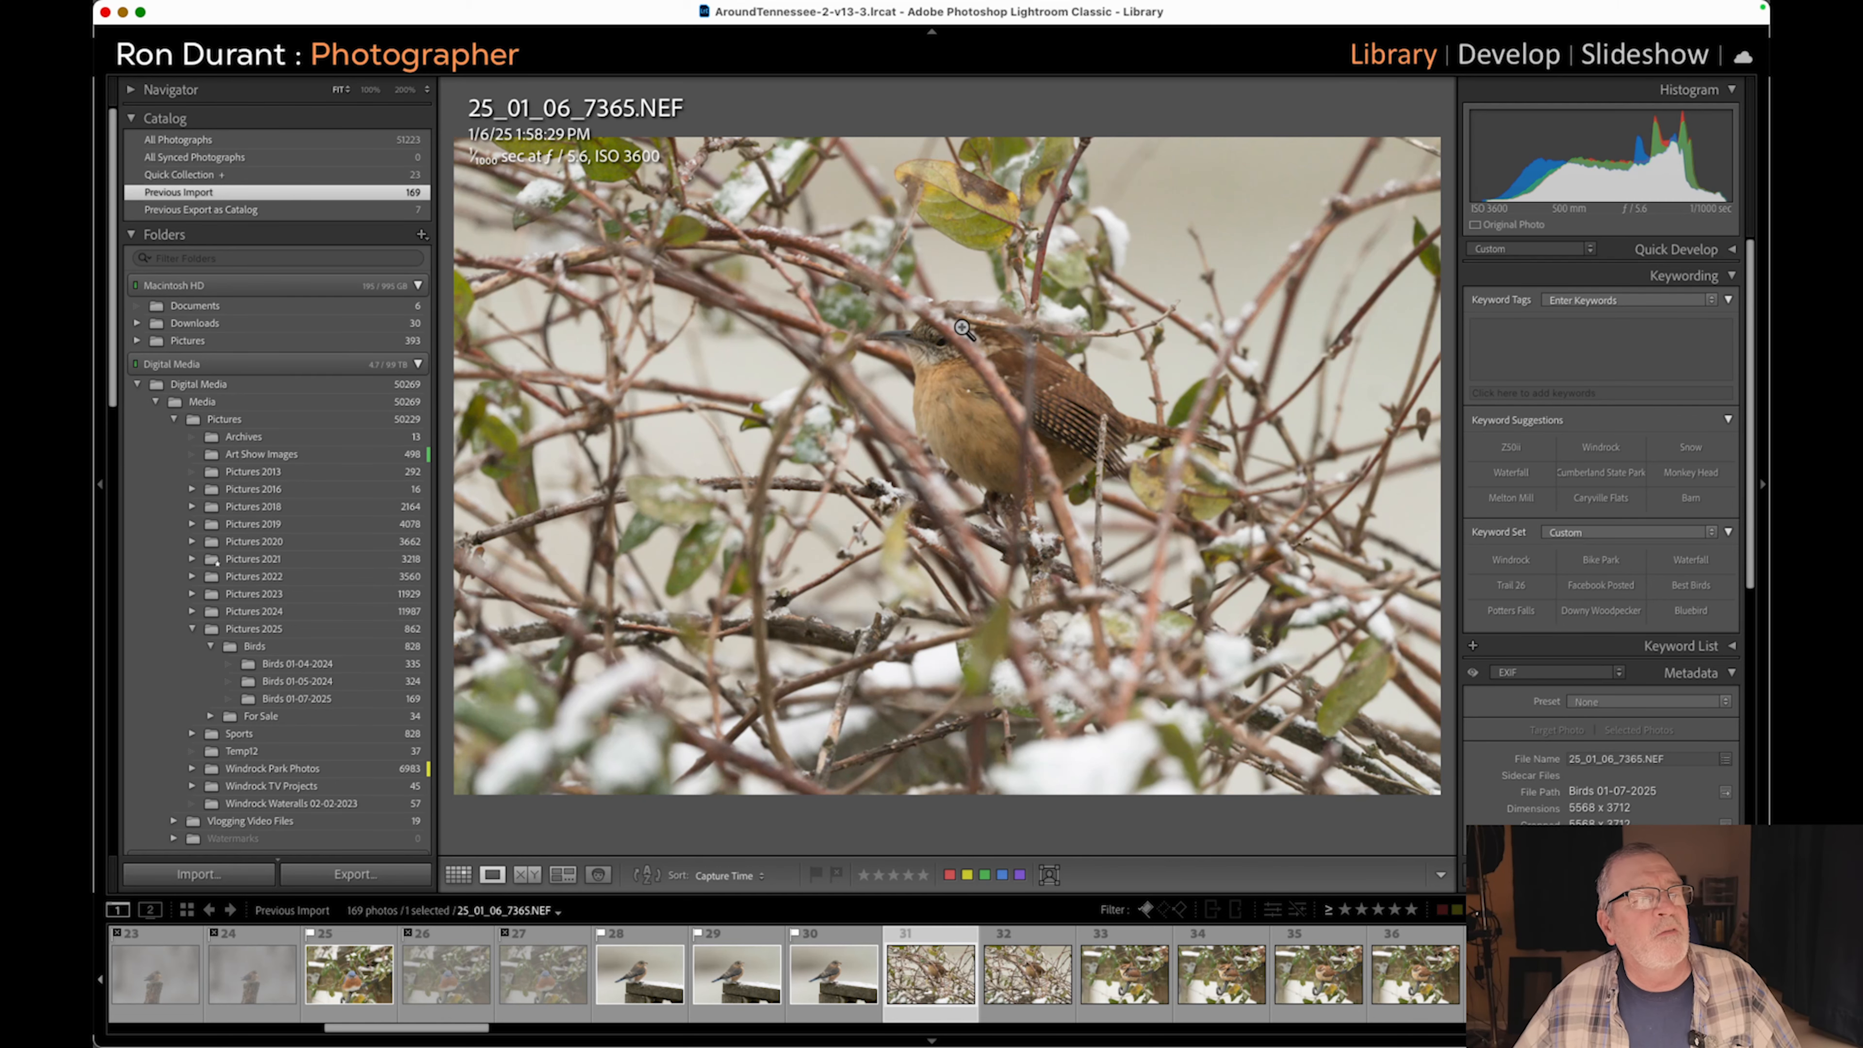
Check the wren behind the branches in photo 7365 up close and flag 7365 and 7366 as rejected.
left_click(944, 370)
left_click_drag(961, 379, 921, 490)
left_click(944, 486)
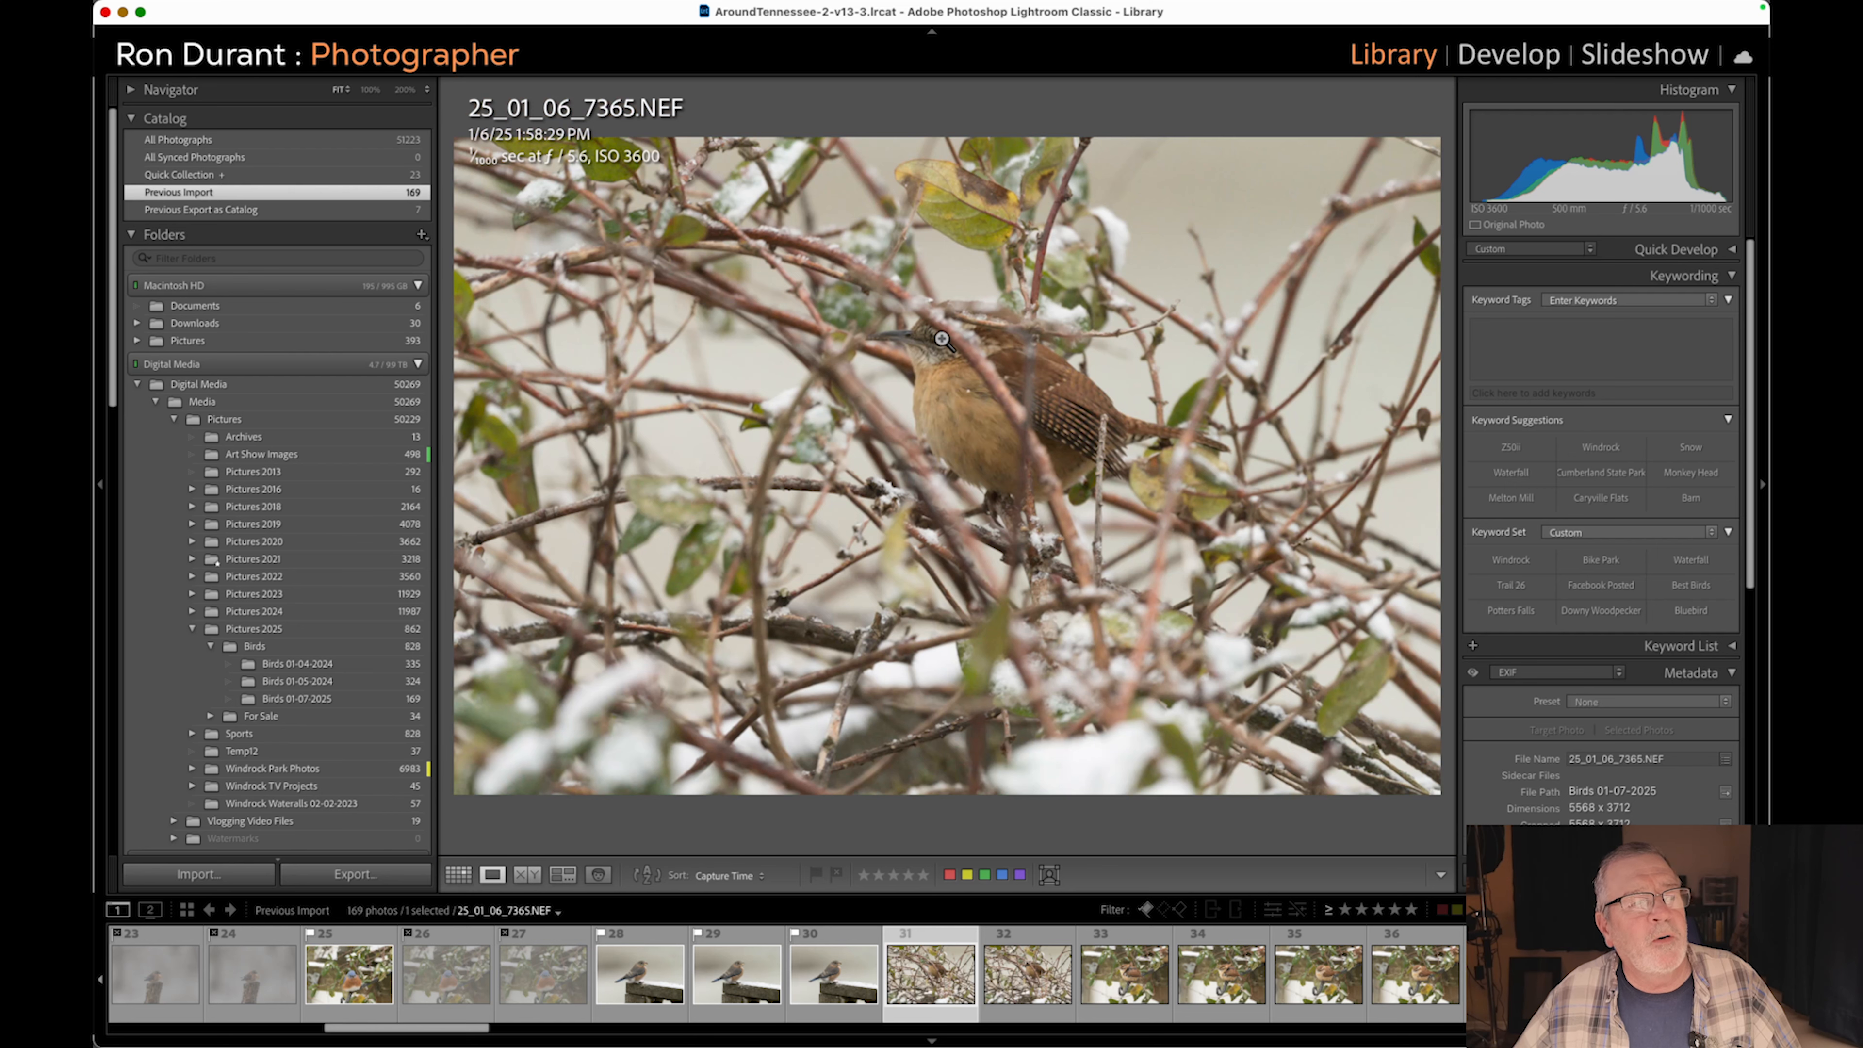
key("Right")
key("Right")
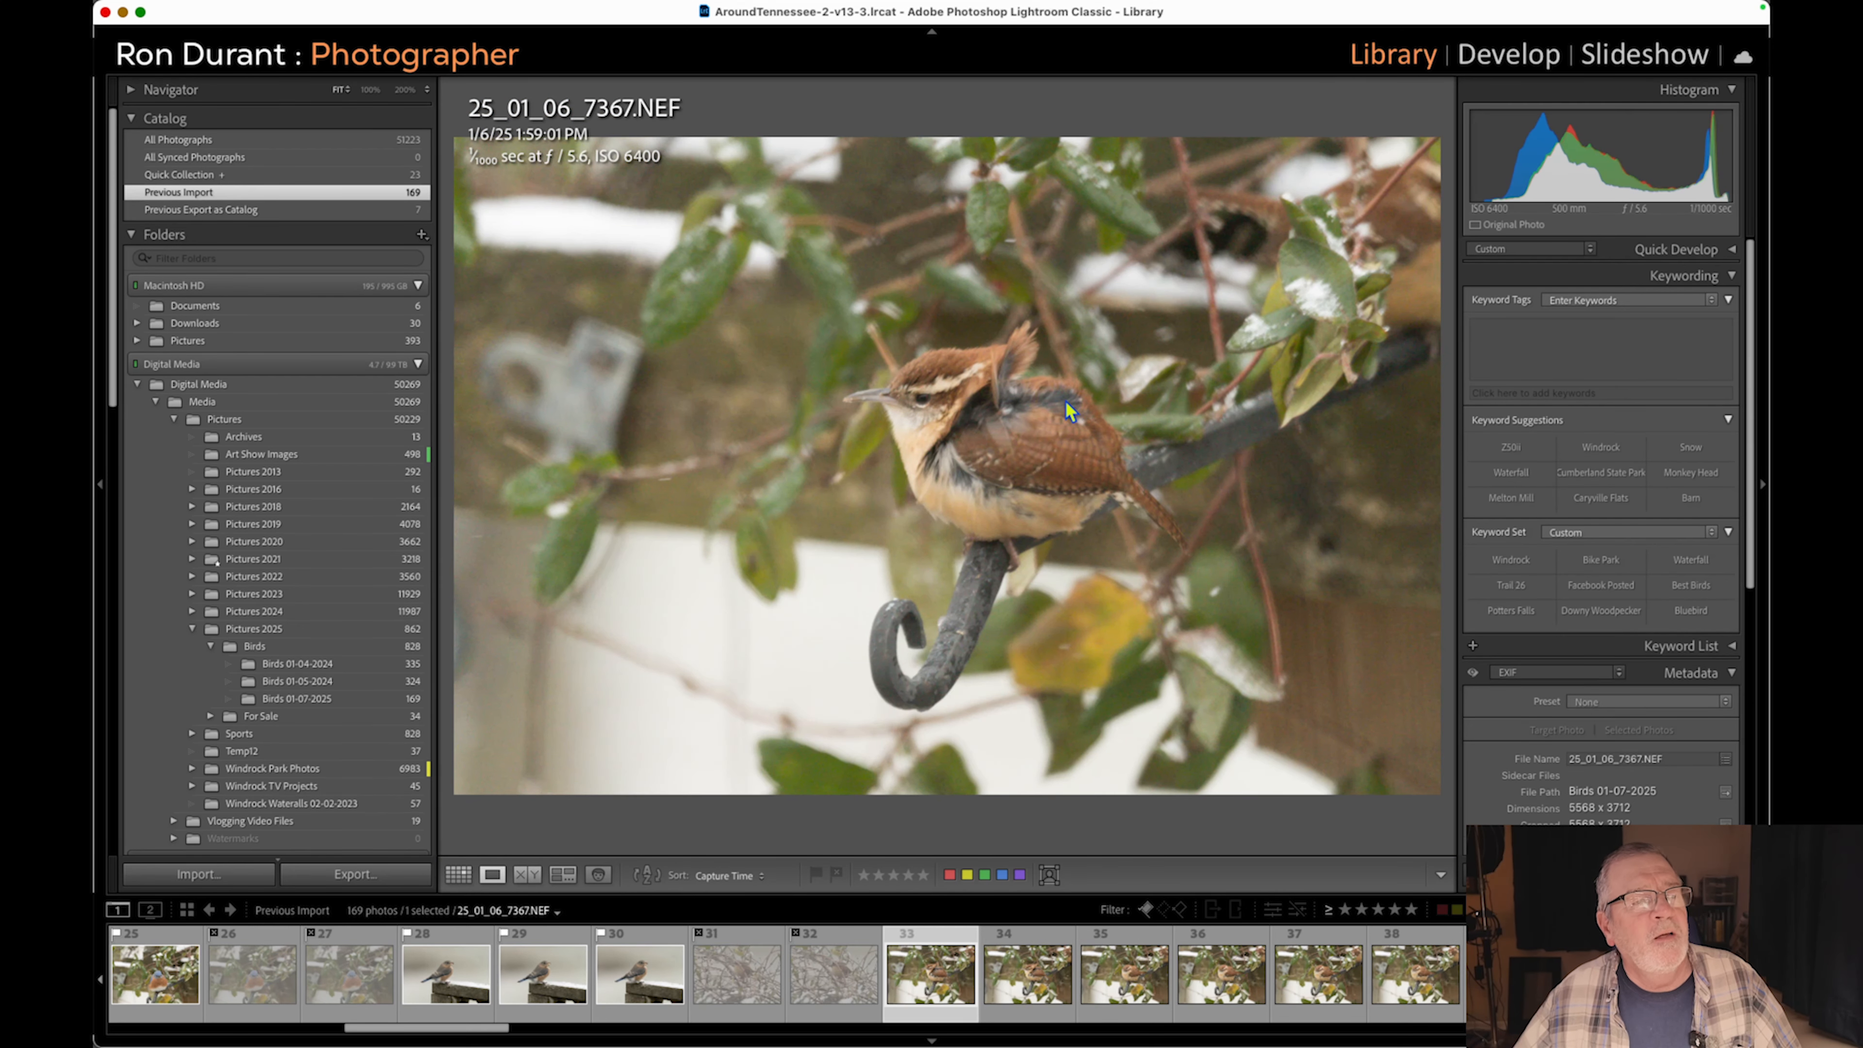
Check the wren's head in photo 7367 up close and flag the wren-on-hook shots 7367 to 7374 as rejected.
left_click(977, 436)
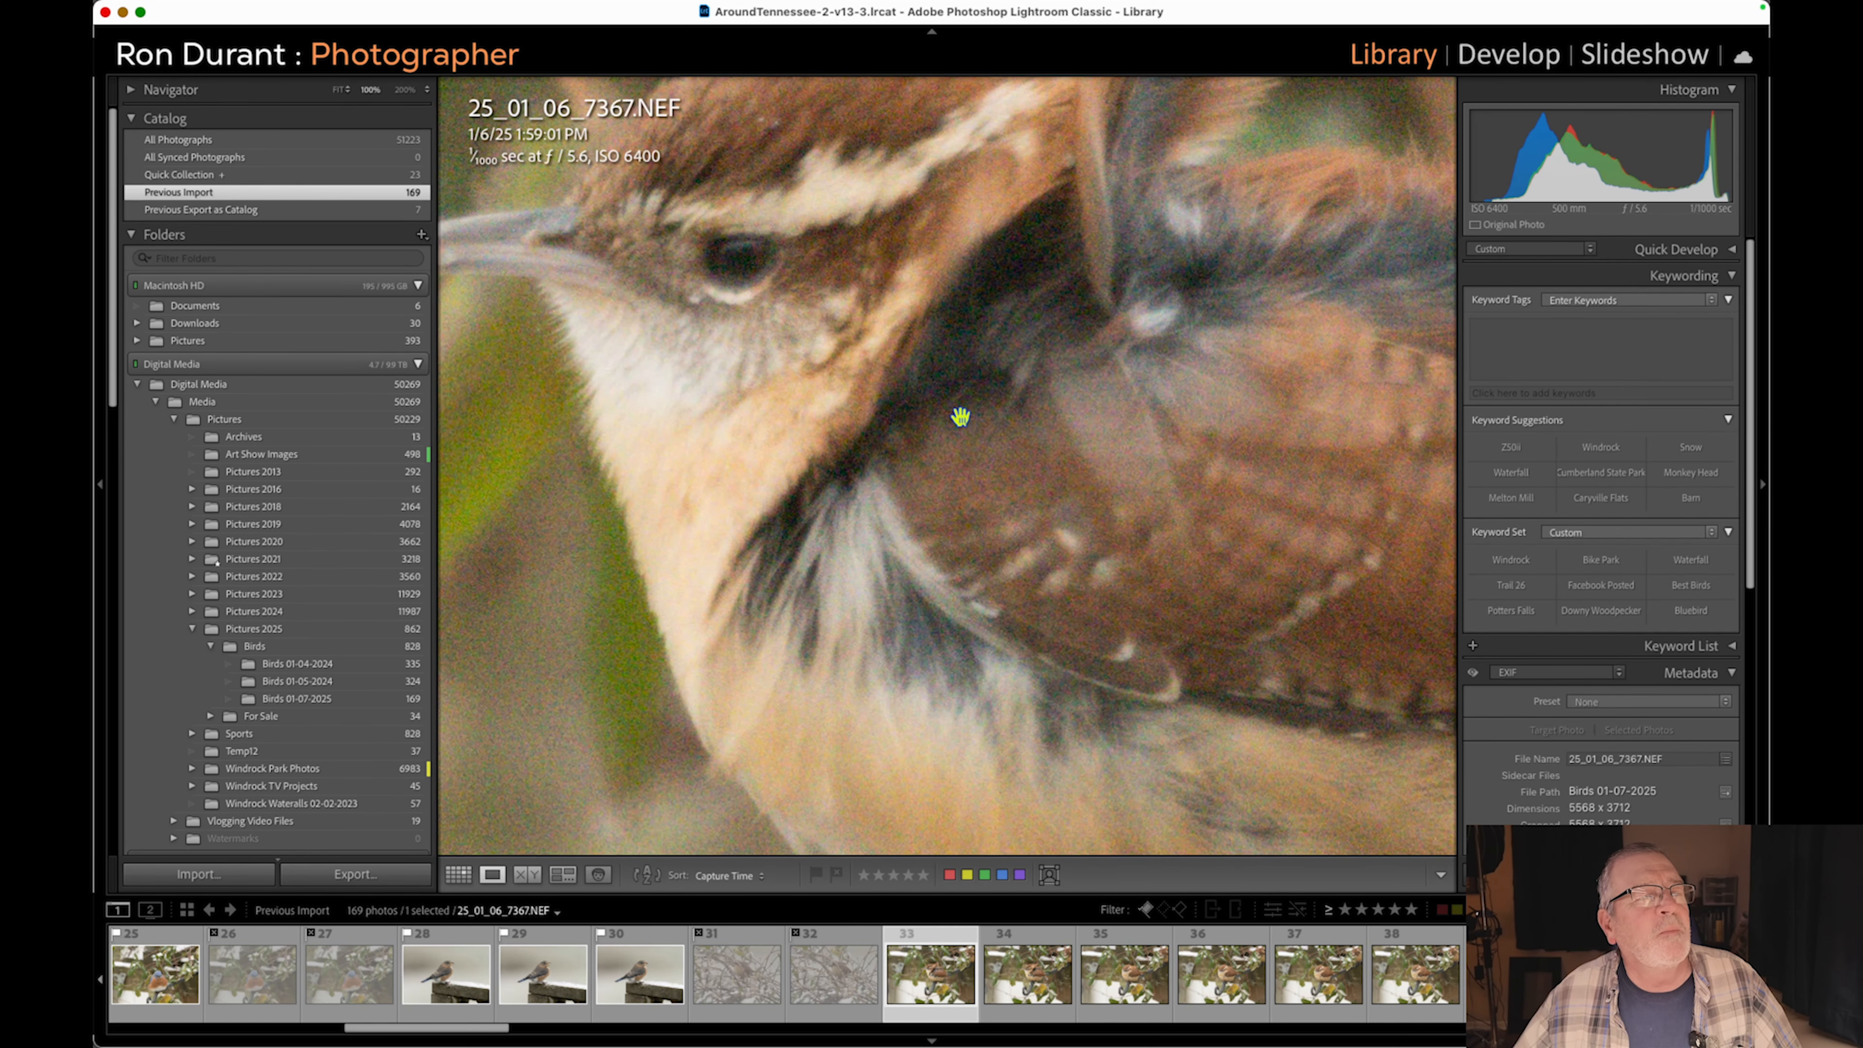
left_click(961, 416)
left_click(967, 403)
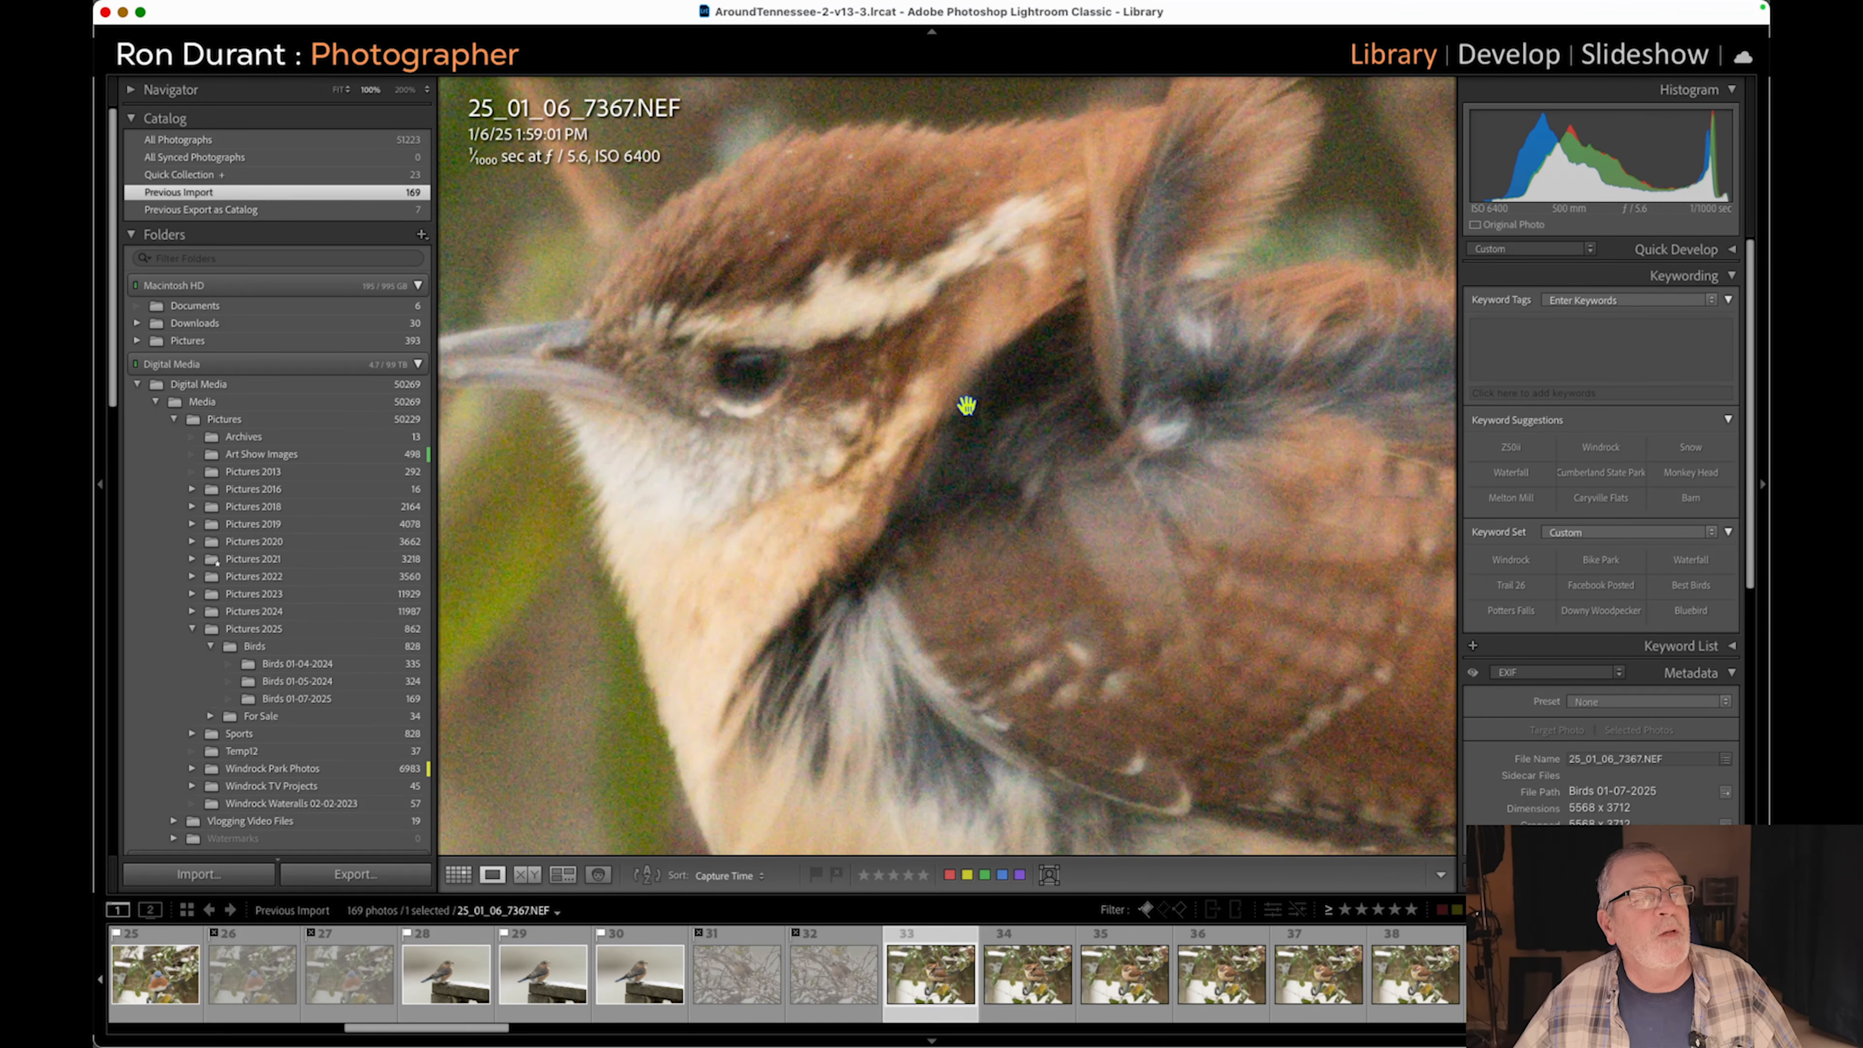
left_click(967, 404)
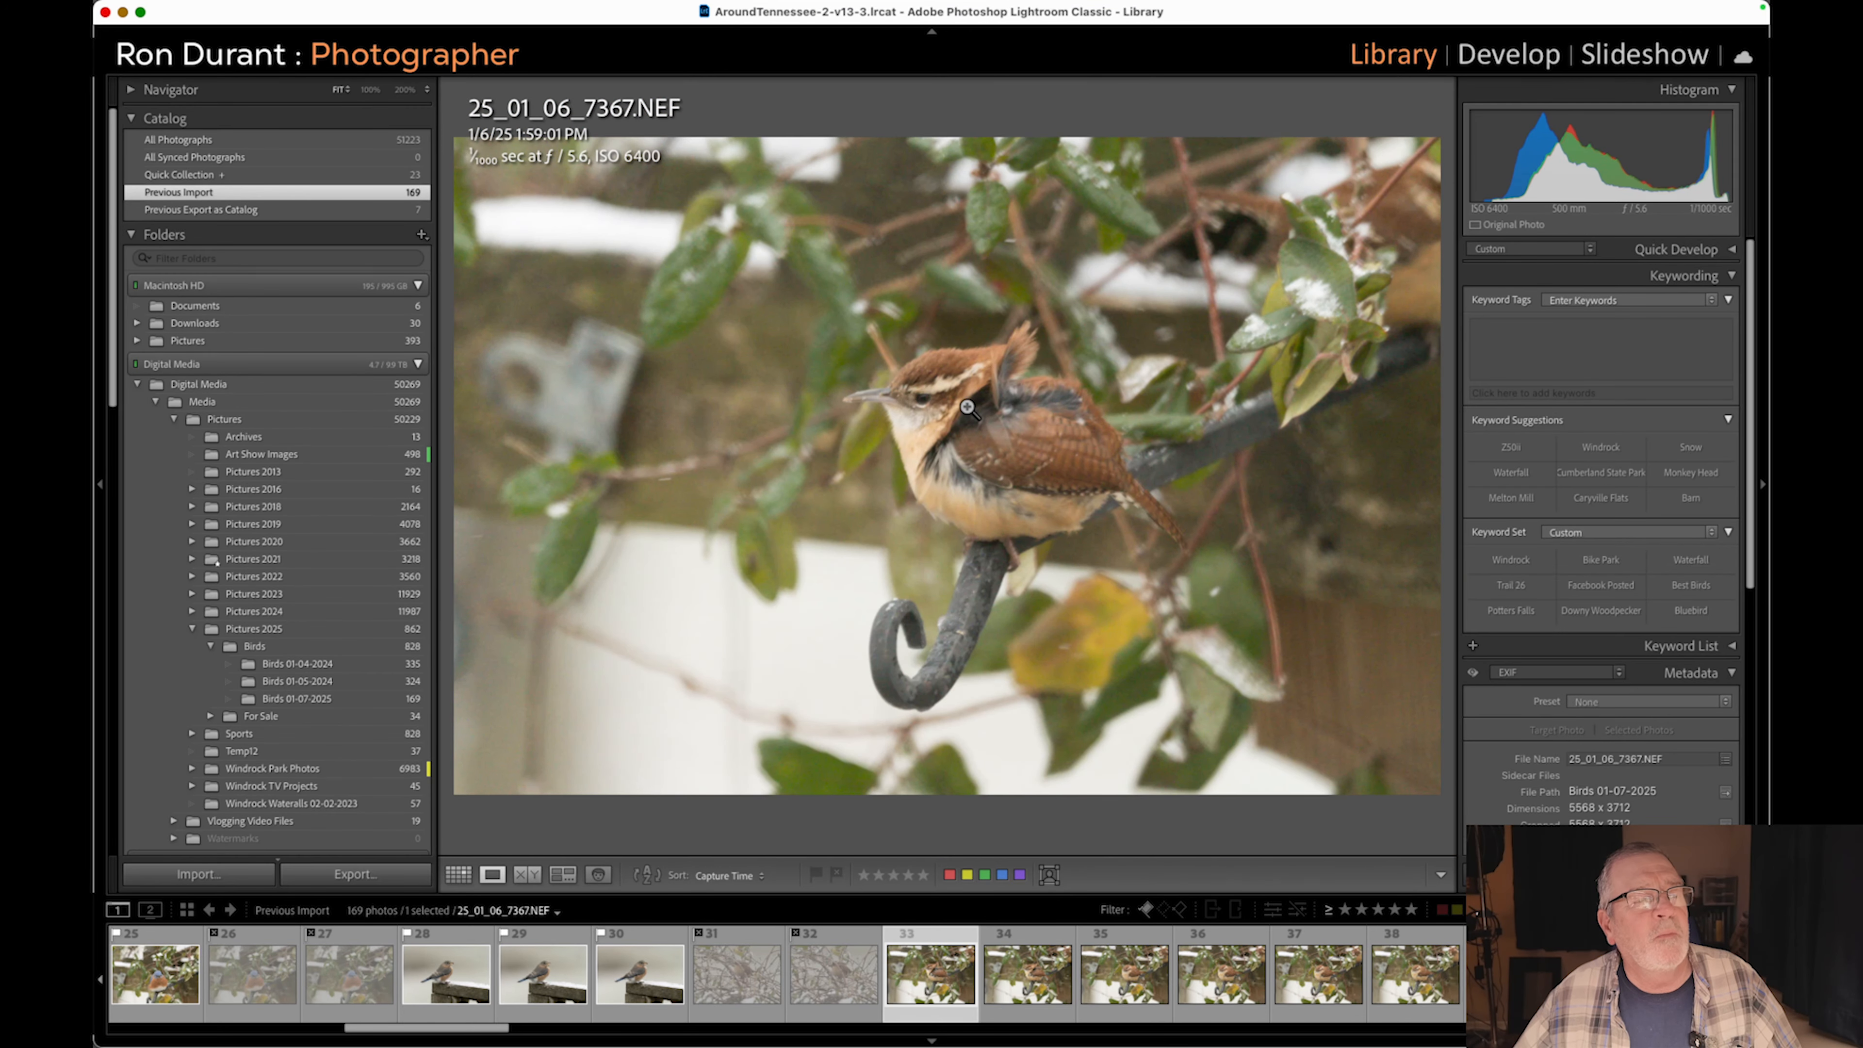
key("Right")
key("Right")
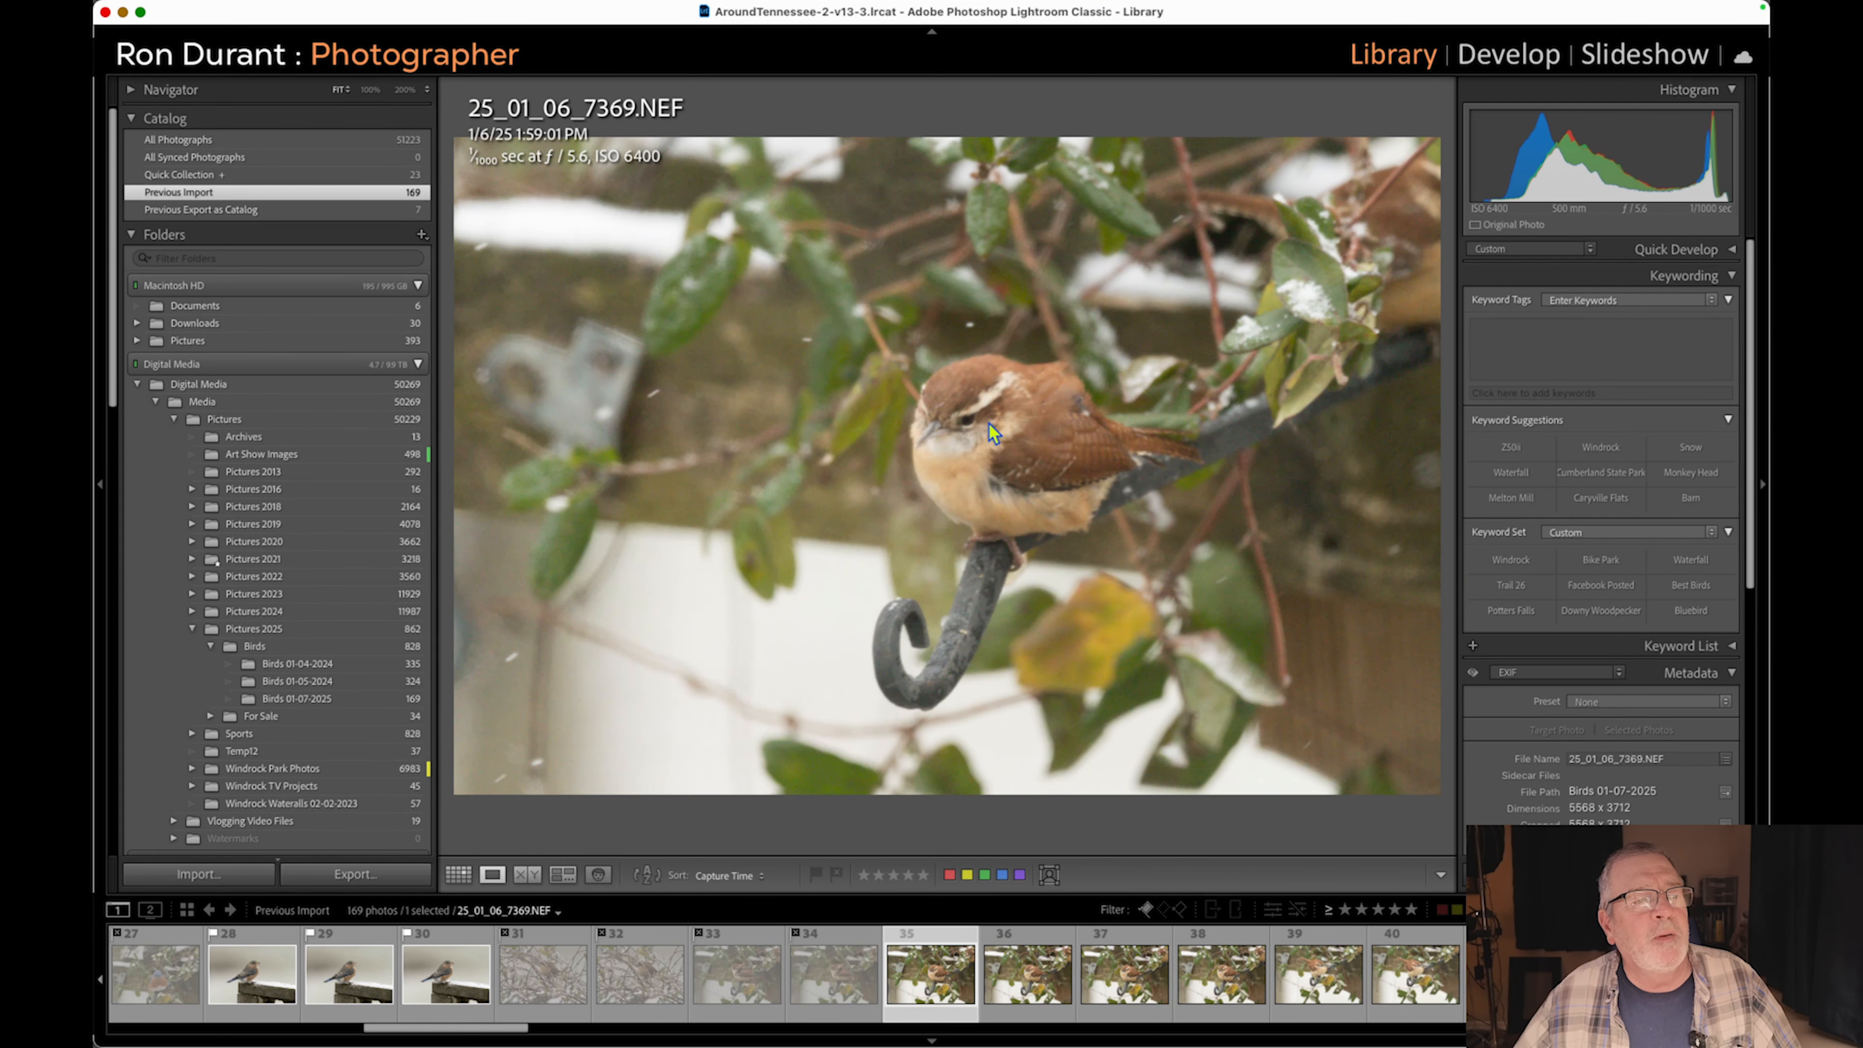
key("Right")
key("Right")
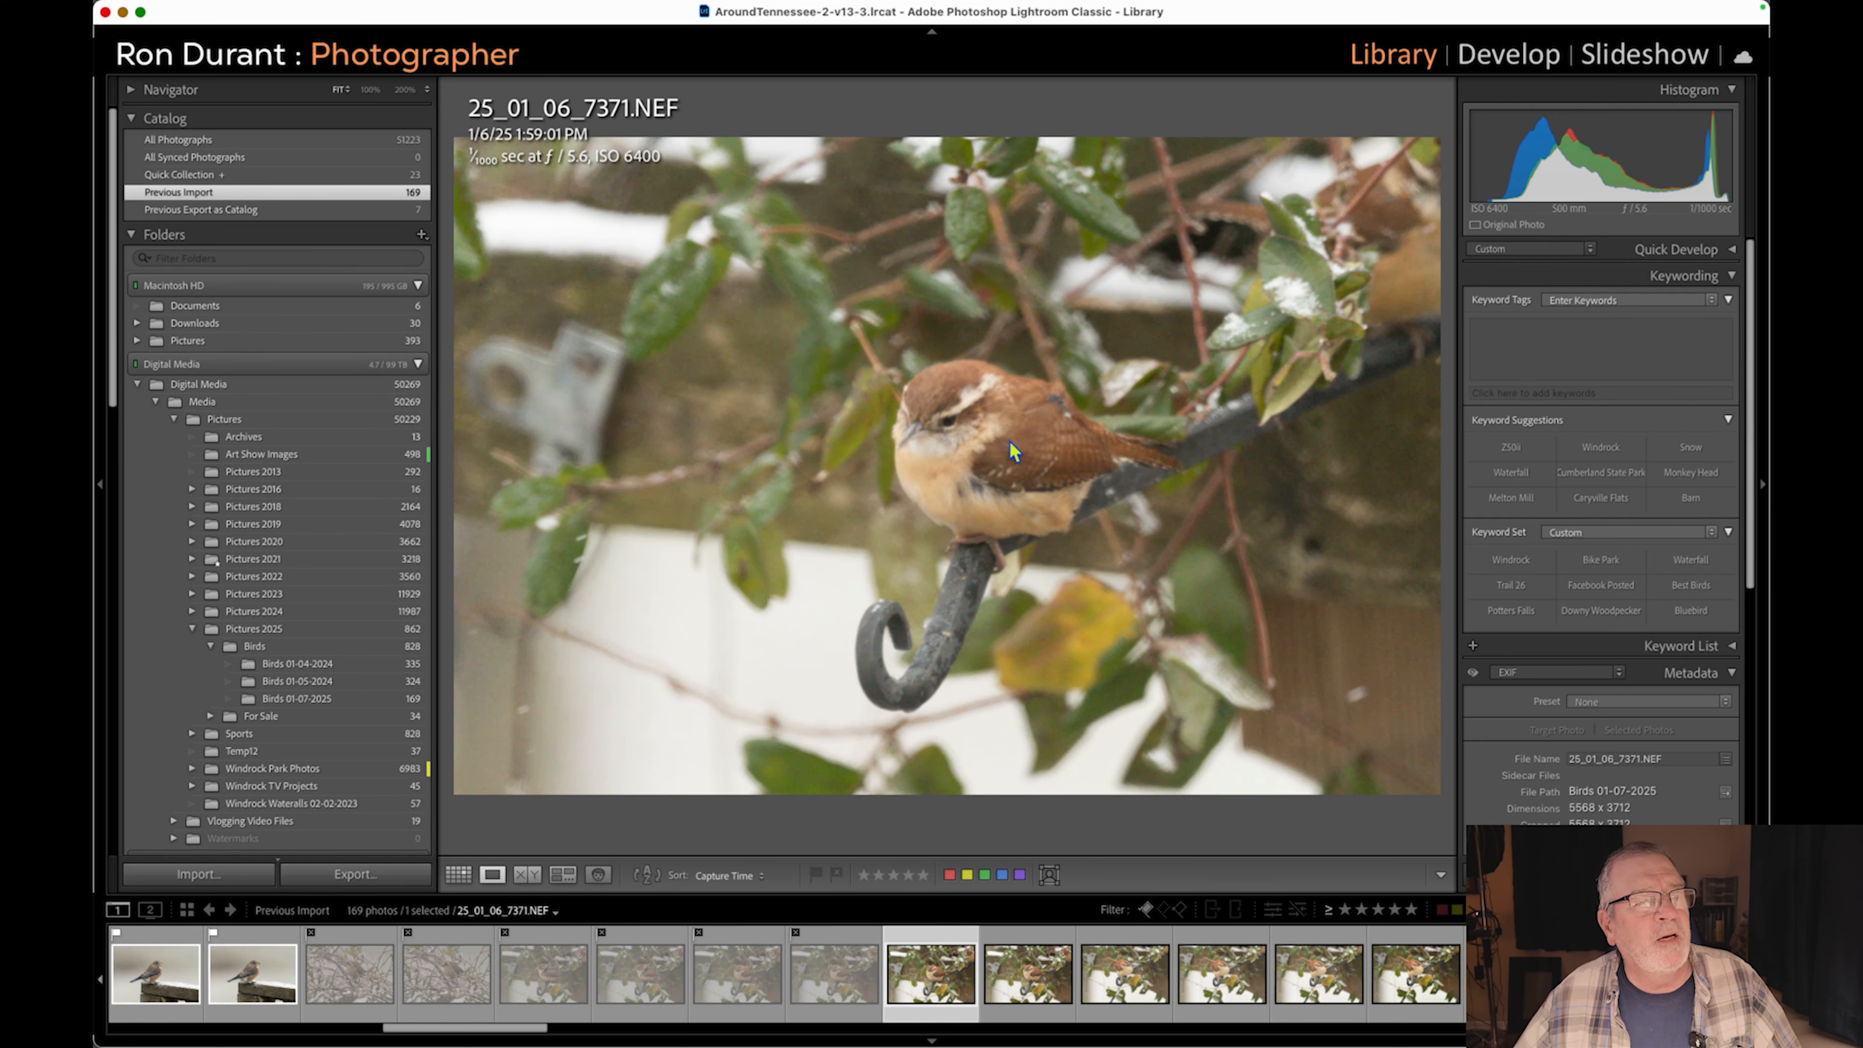
key("Right")
key("Right")
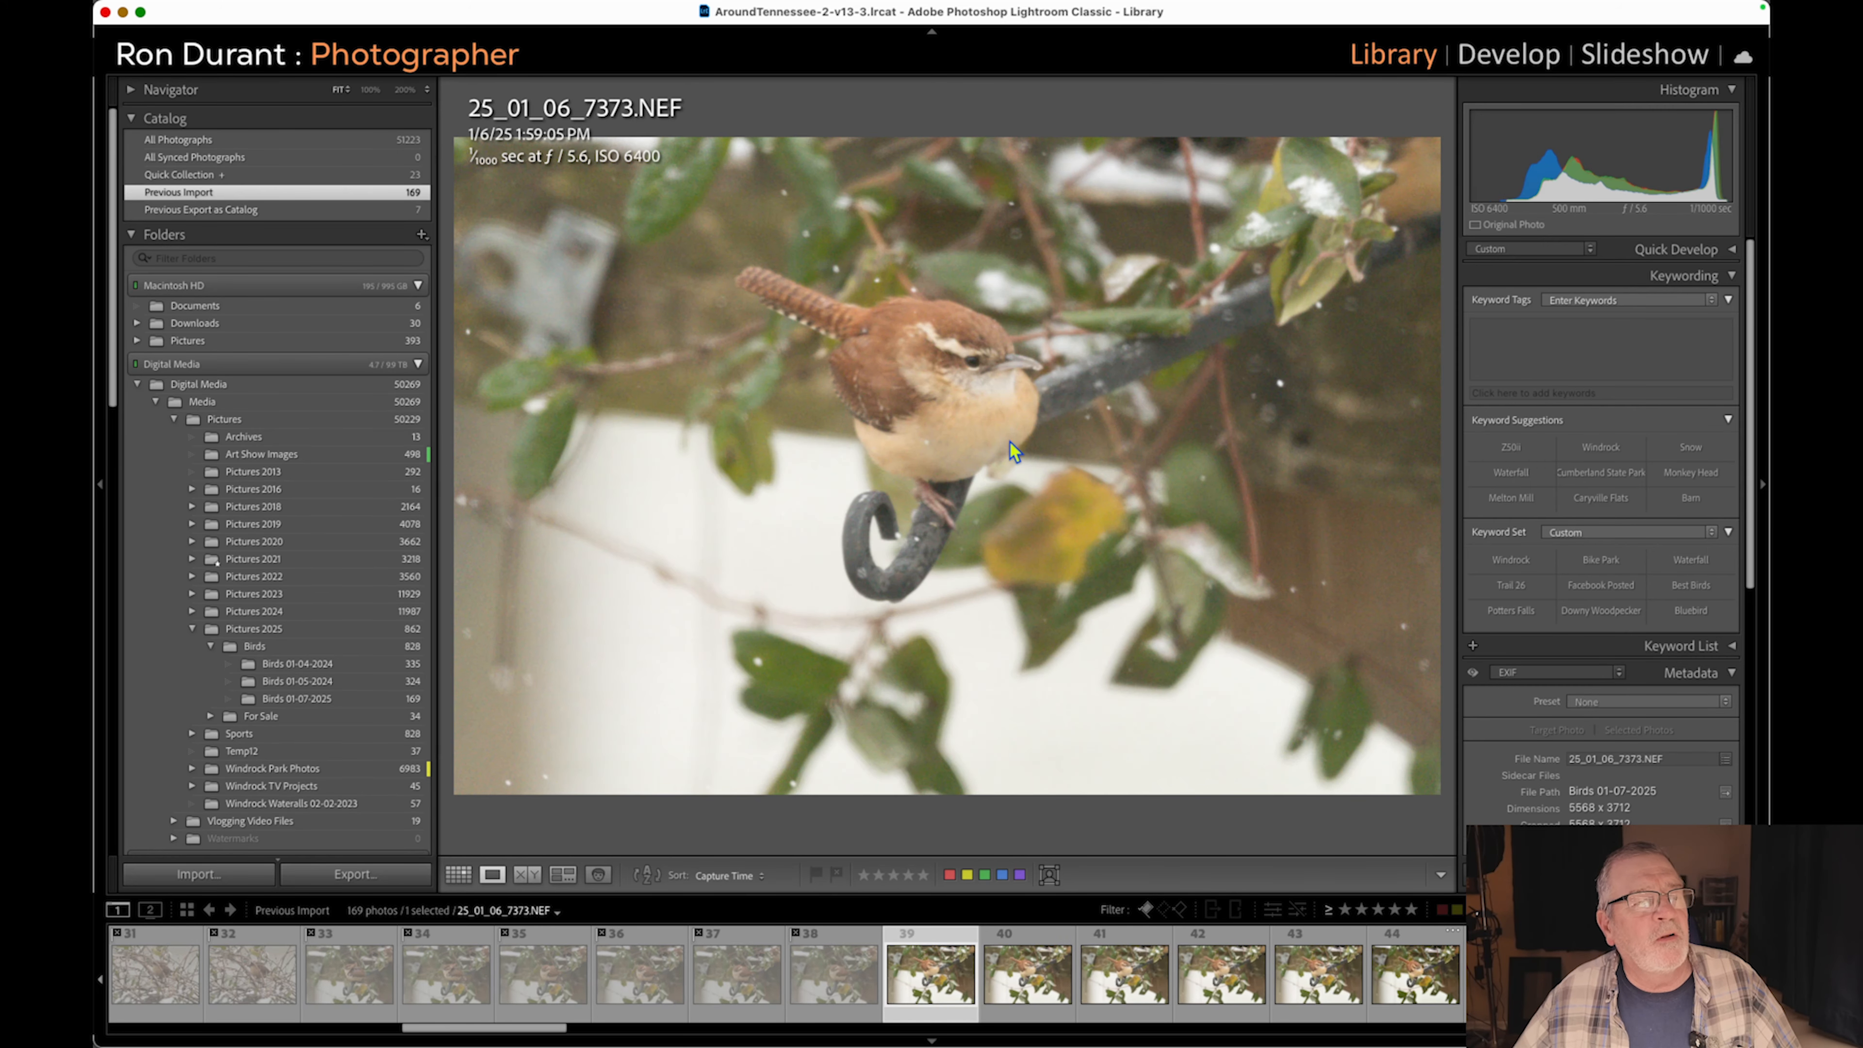
key("Right")
key("Right")
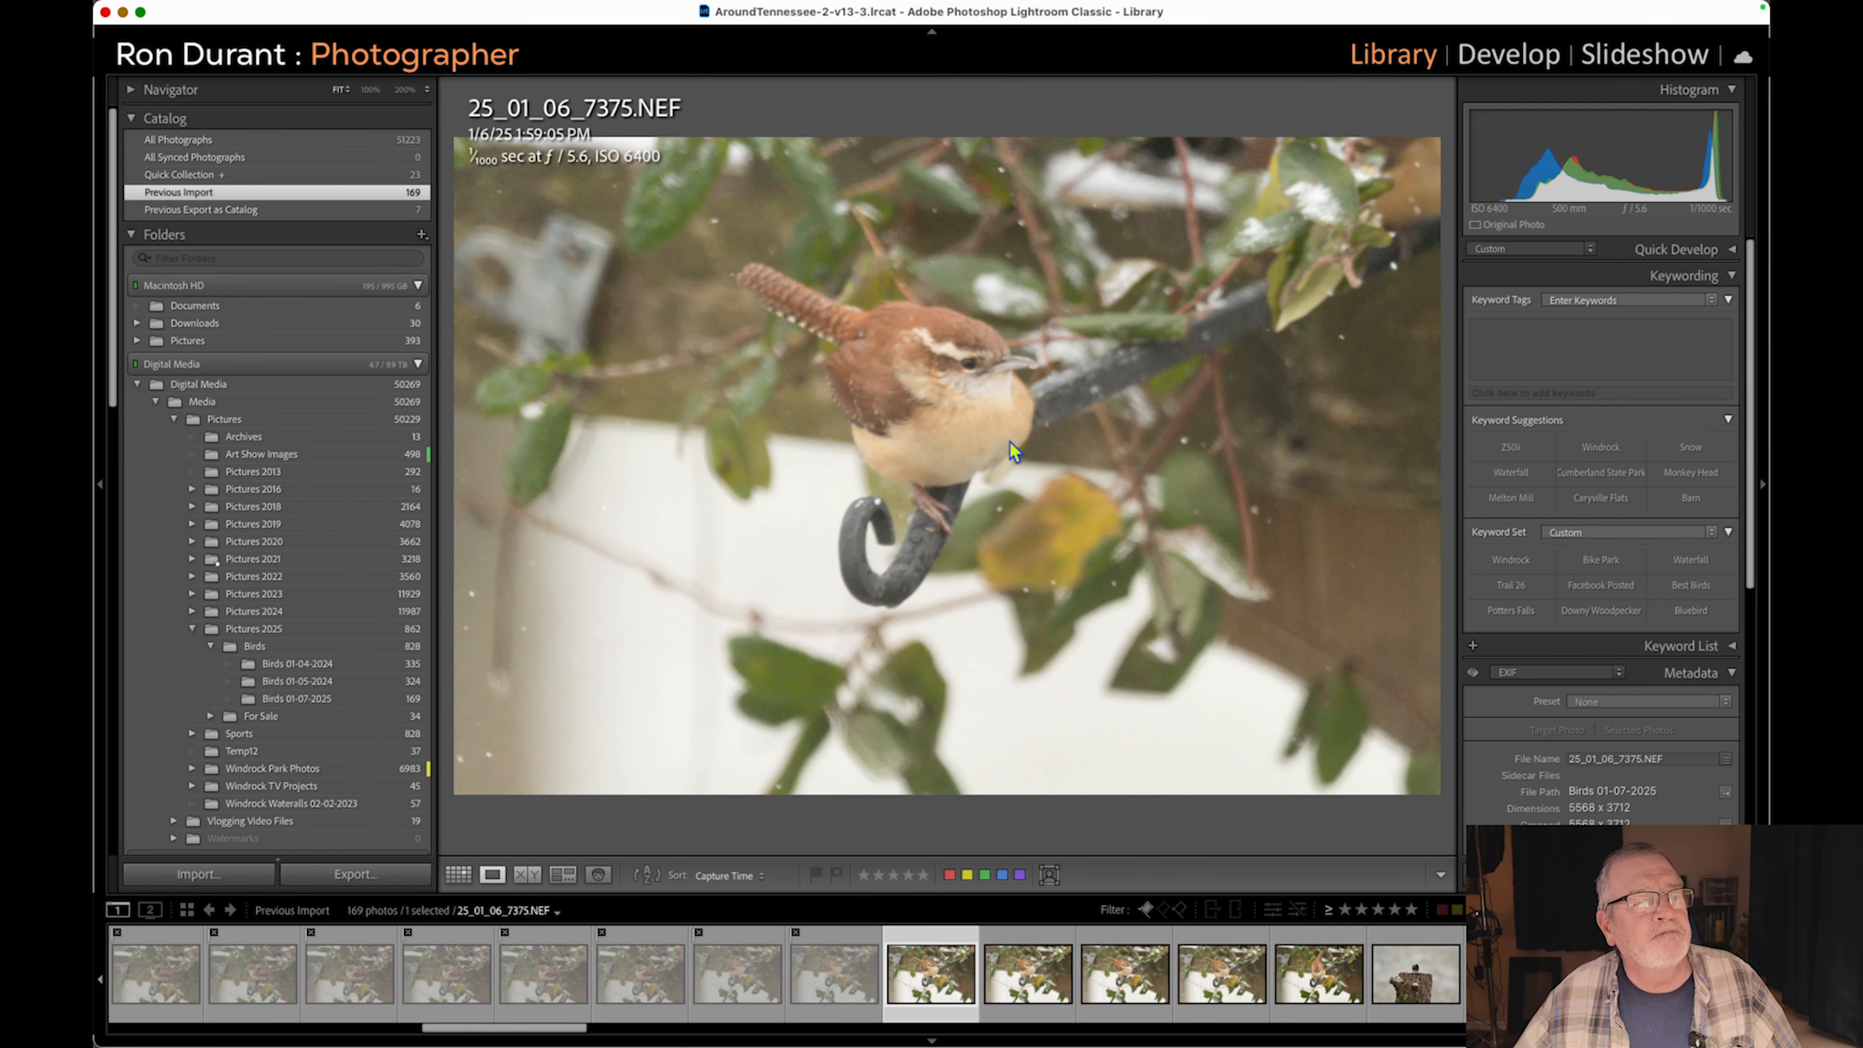
Flag photos 7375 to 7383, the last wren shots and the first dark bird shots on the wide stump, as rejected.
key("x")
key("x")
key("x")
key("x")
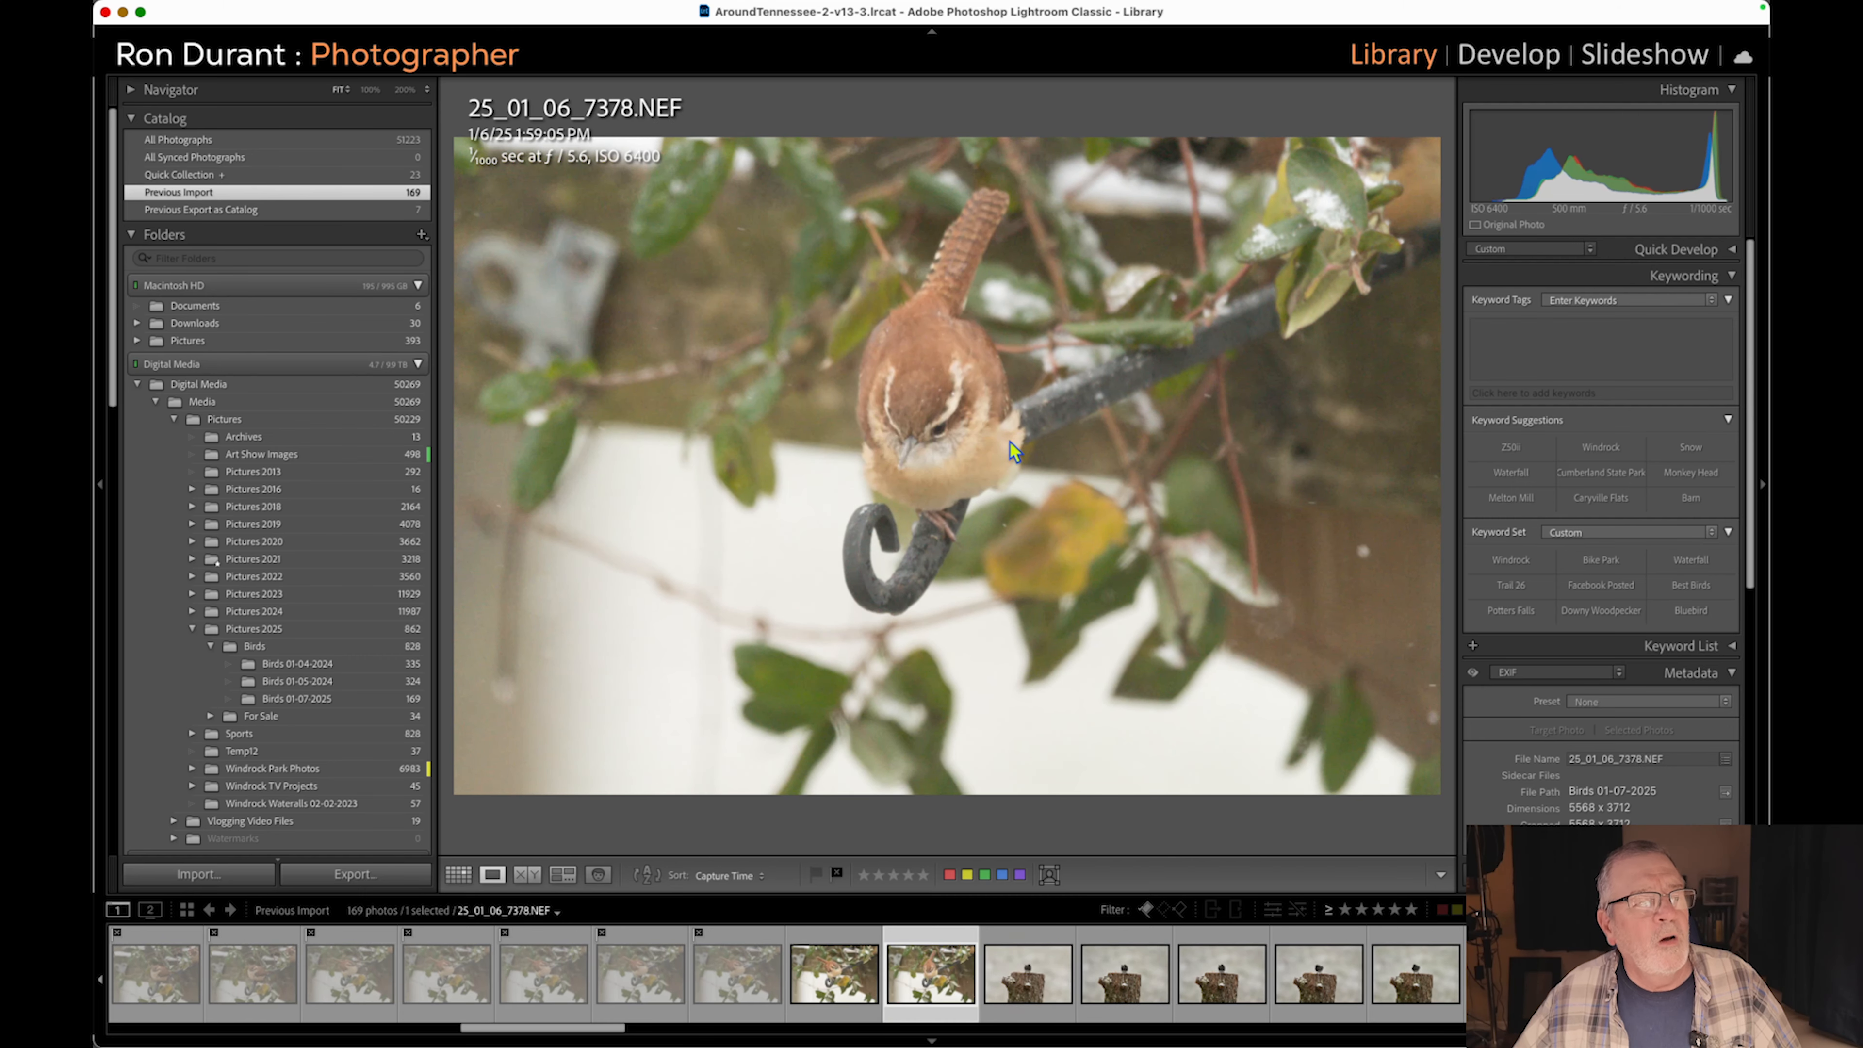
key("x")
key("x")
key("x")
key("x")
key("x")
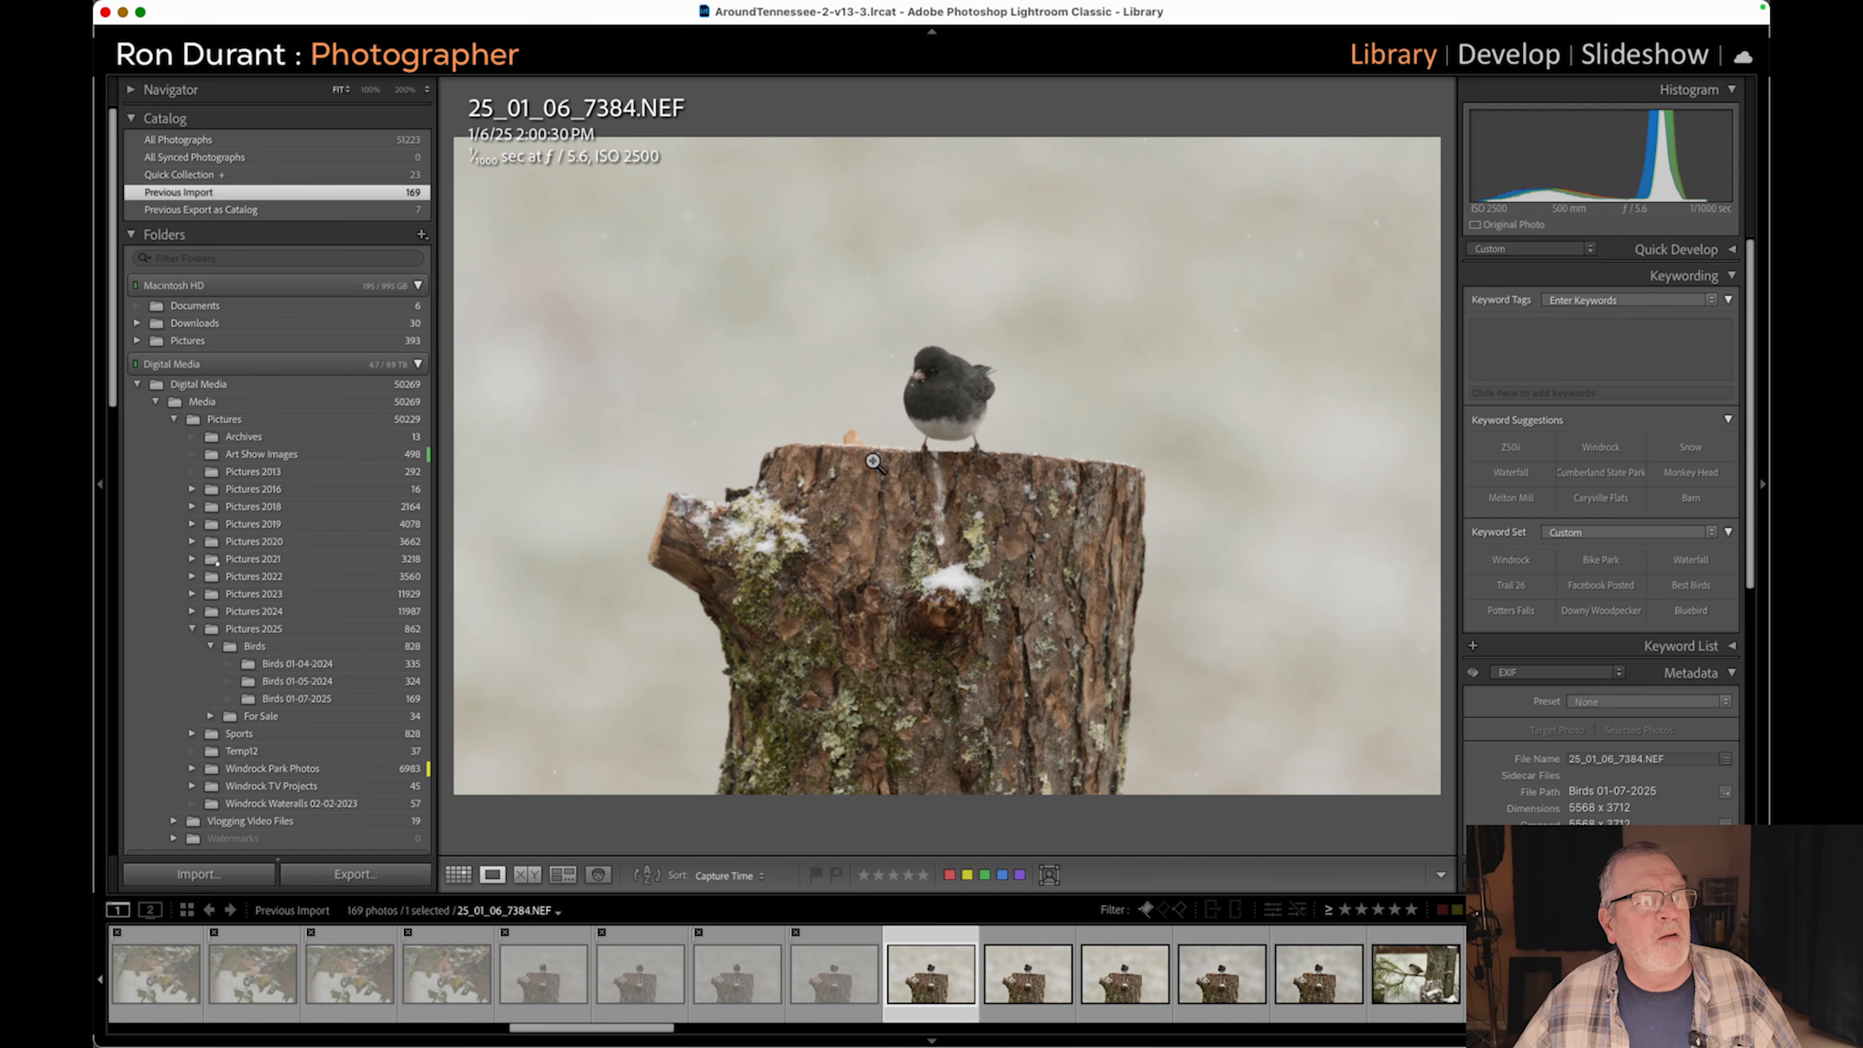
mouse_move(93, 670)
left_click(124, 804)
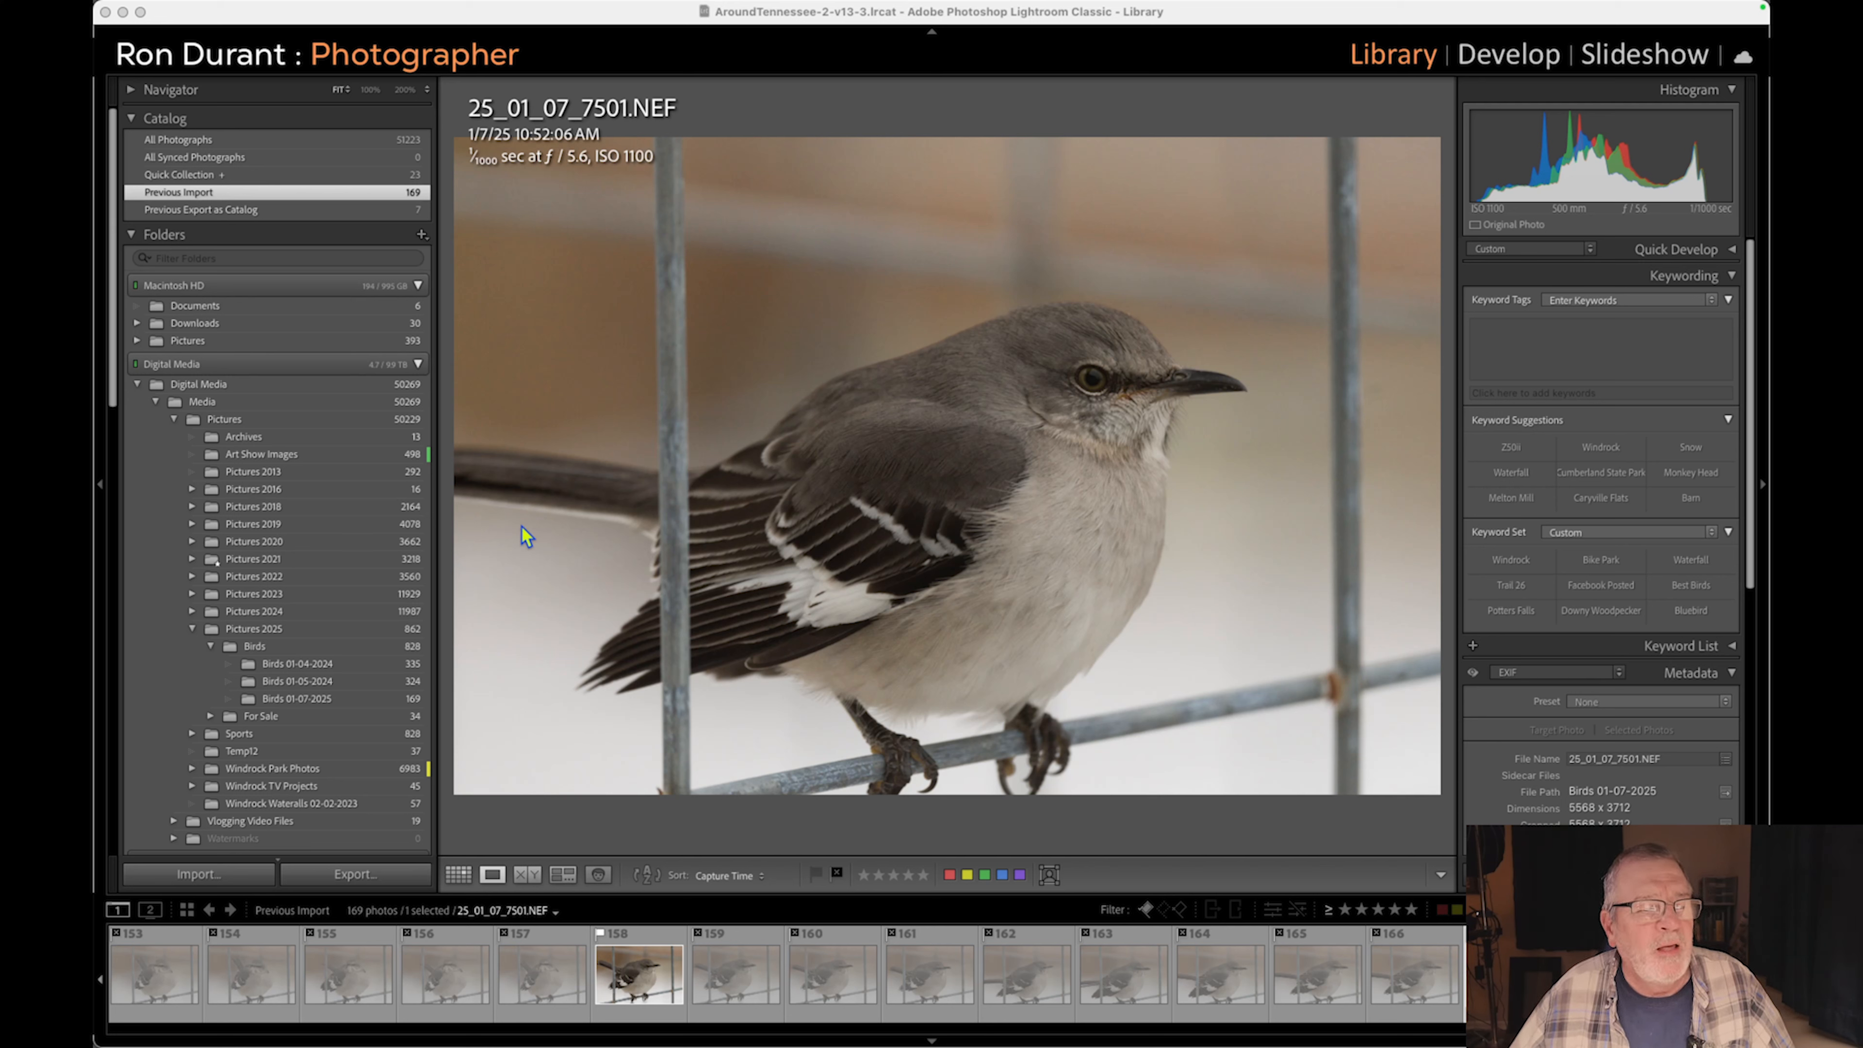
Turn on the filmstrip filter and clear its star rating, flag and blue label criteria so no filter remains.
left_click(1147, 910)
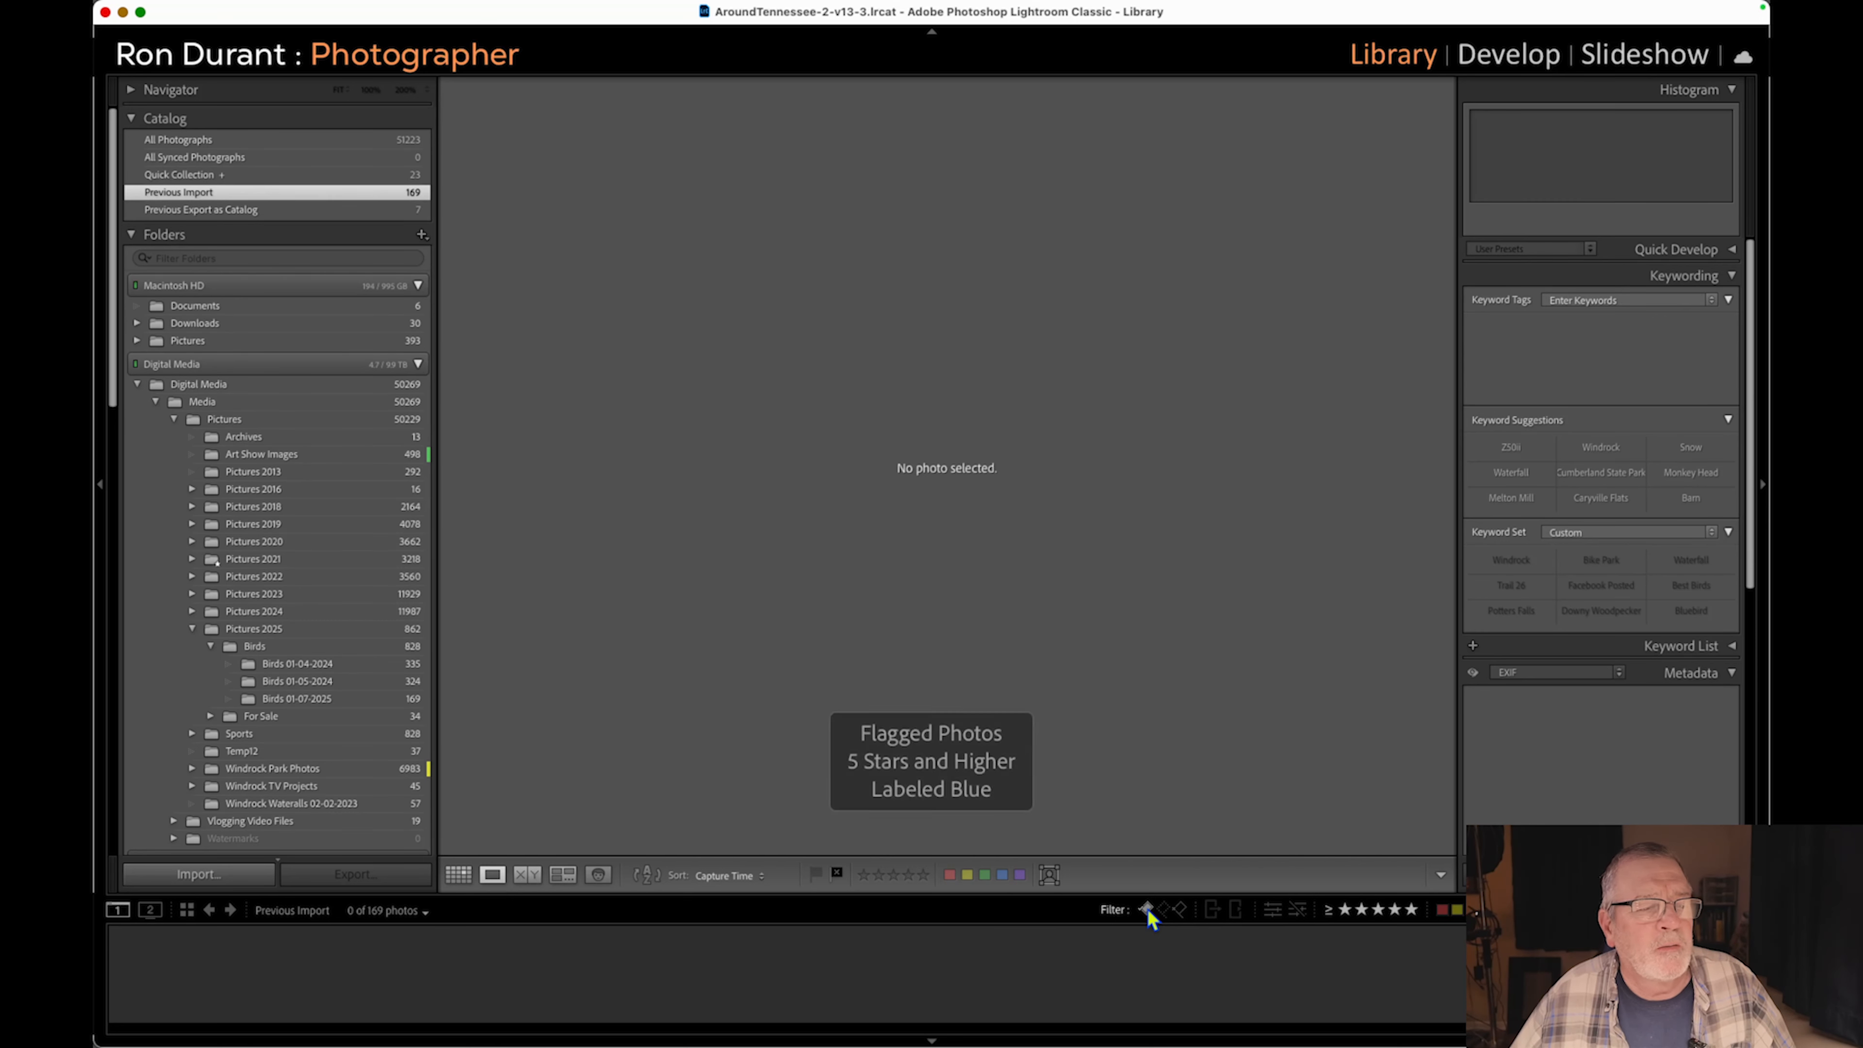
left_click(1343, 911)
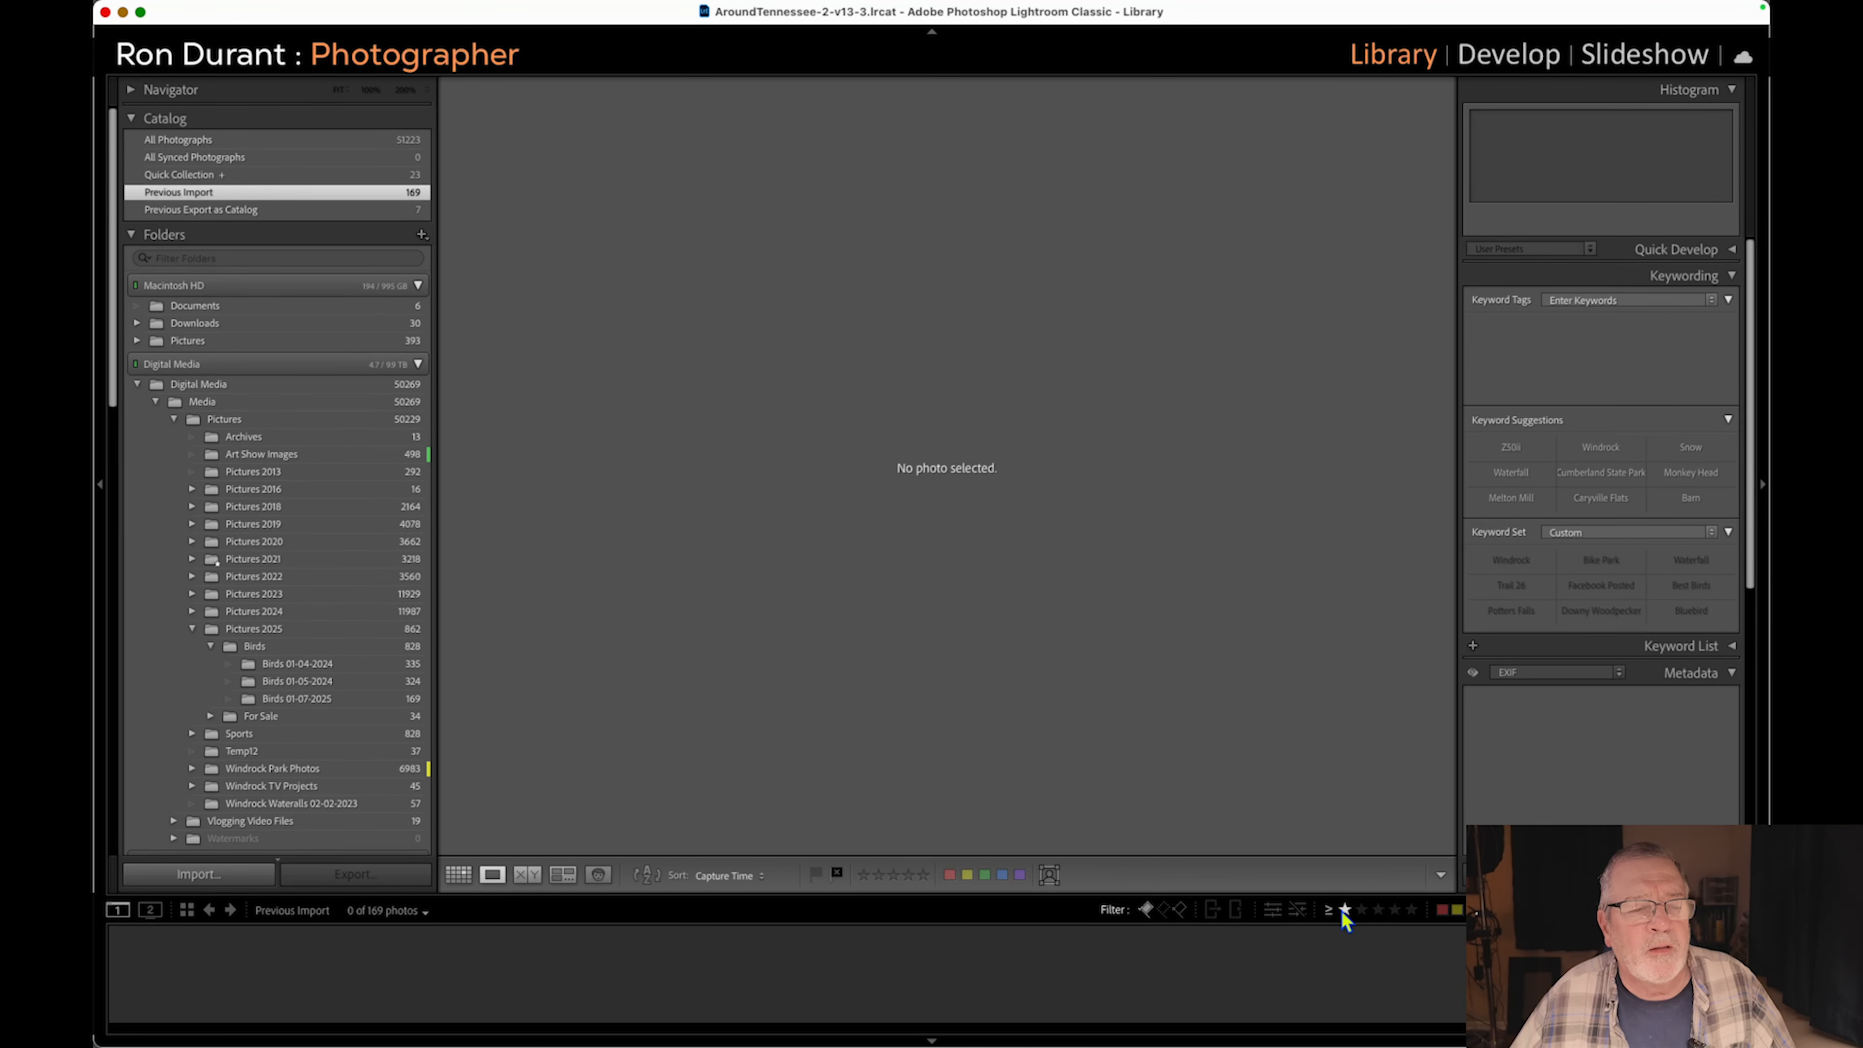
left_click(1345, 910)
left_click(1349, 910)
left_click(1346, 910)
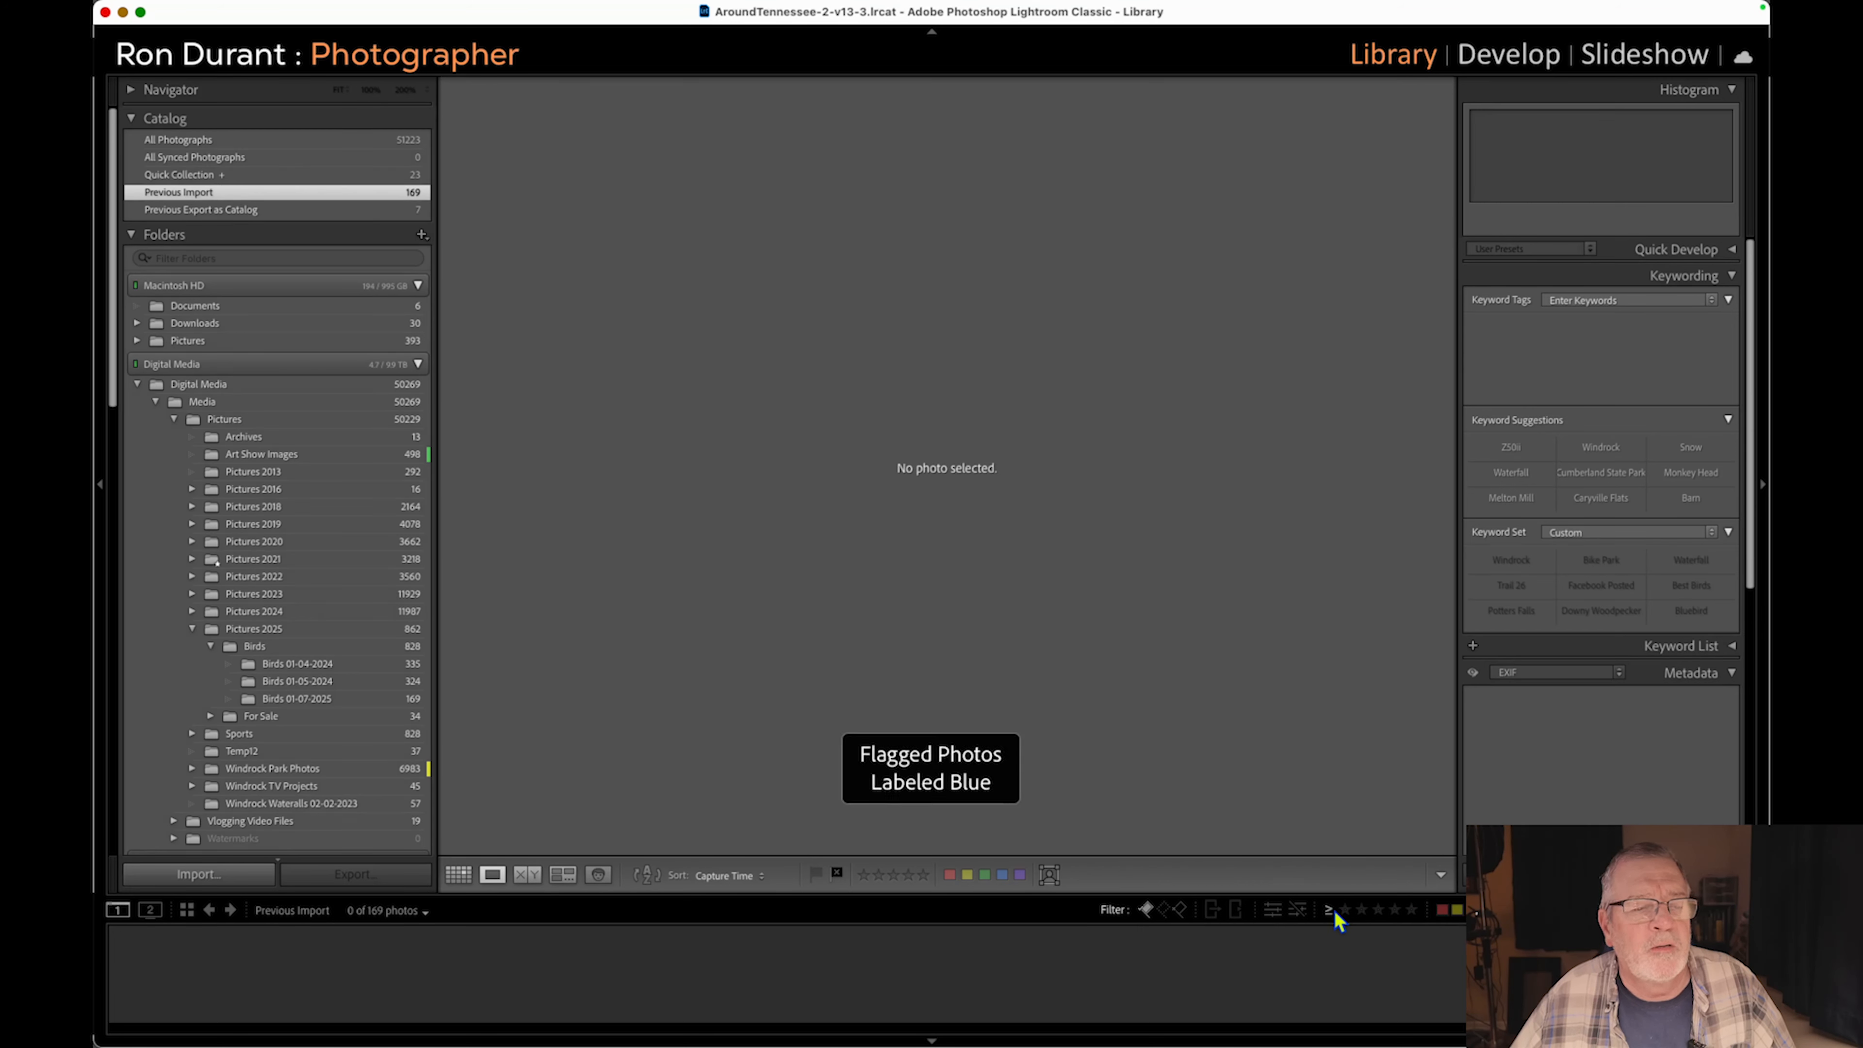
left_click(1146, 911)
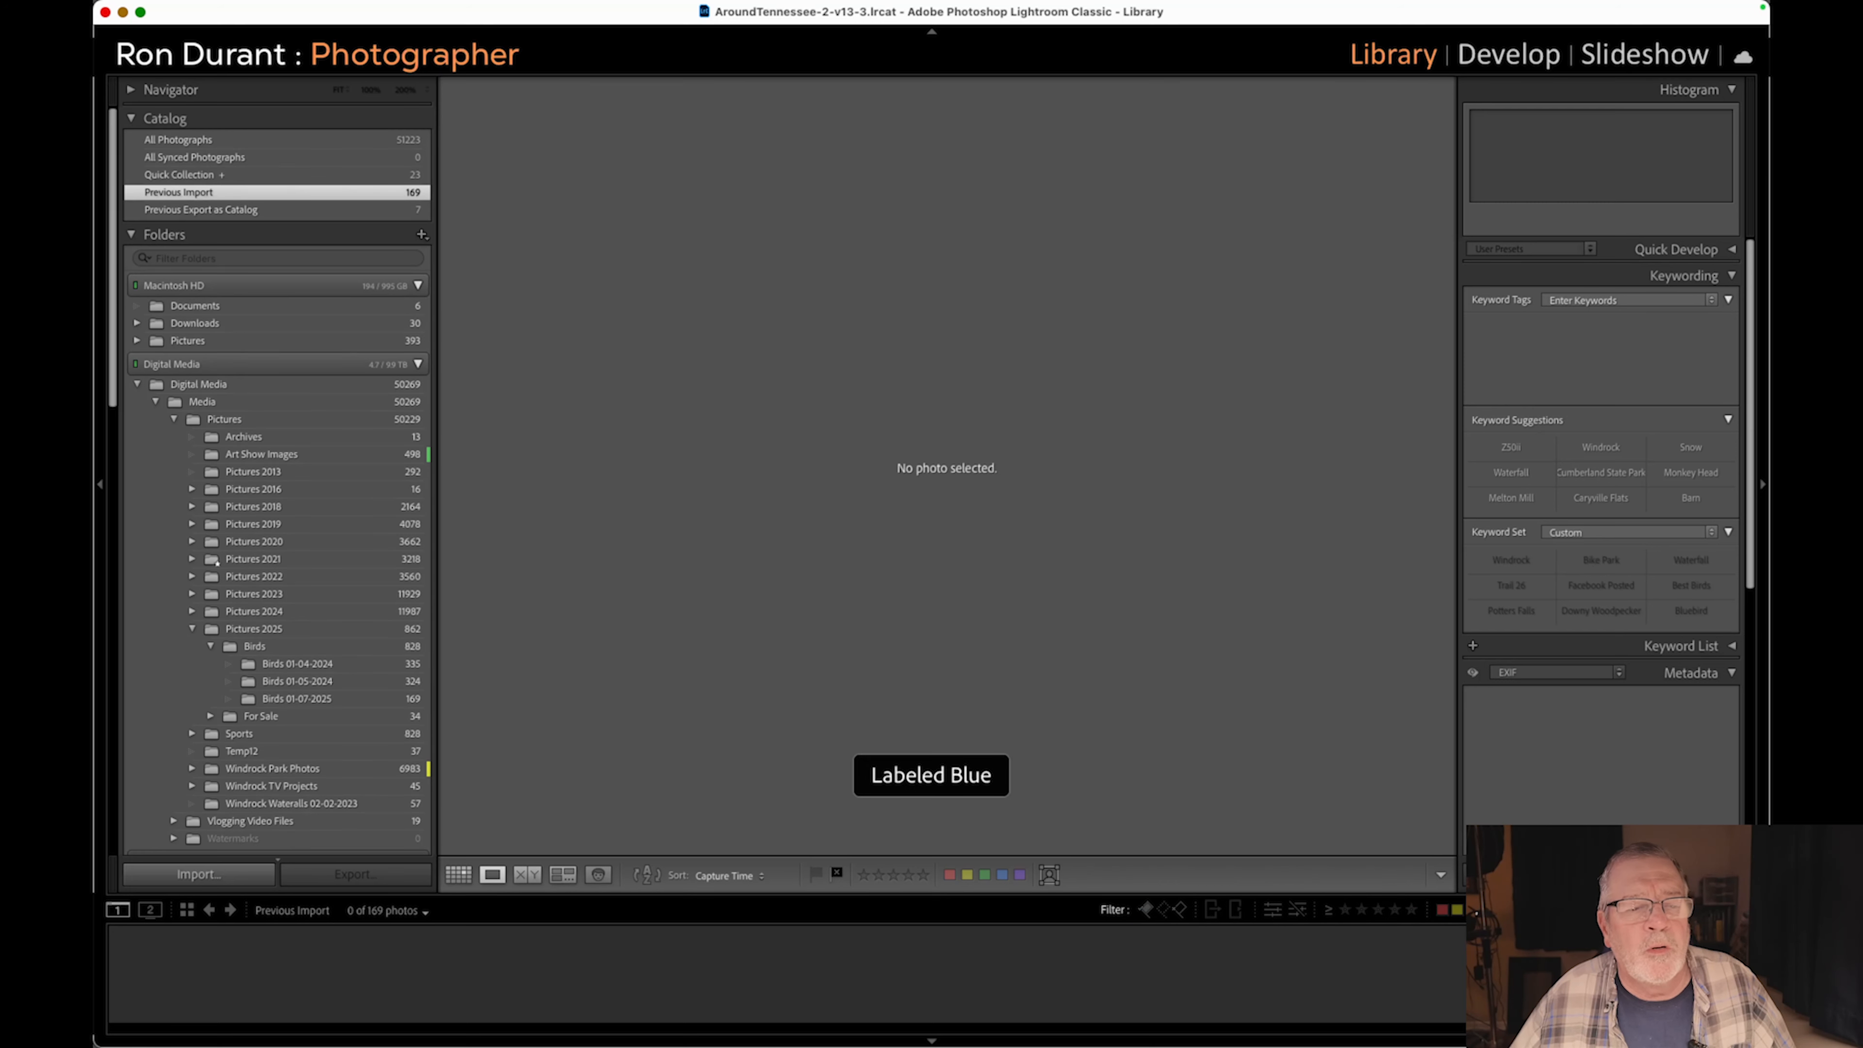
left_click(1488, 910)
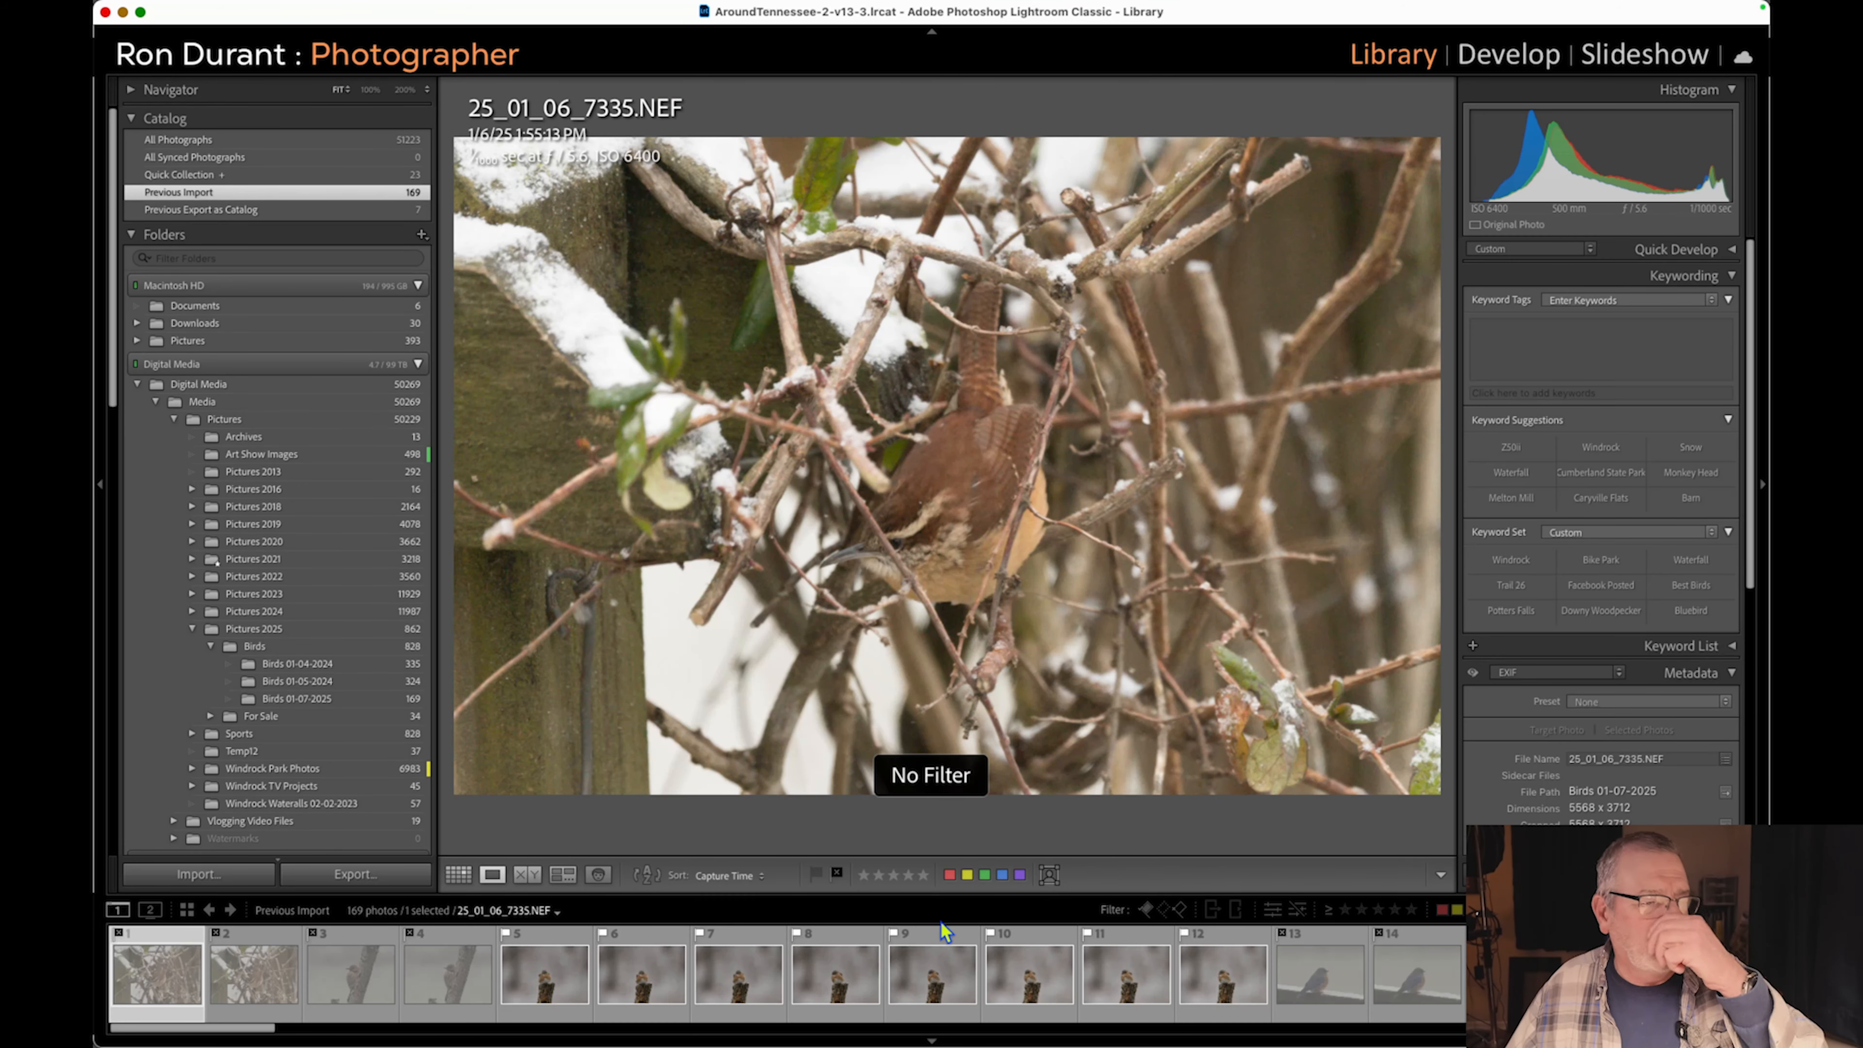
Filter the previous import to only the photos flagged as picks and review them in Grid view.
left_click(1146, 910)
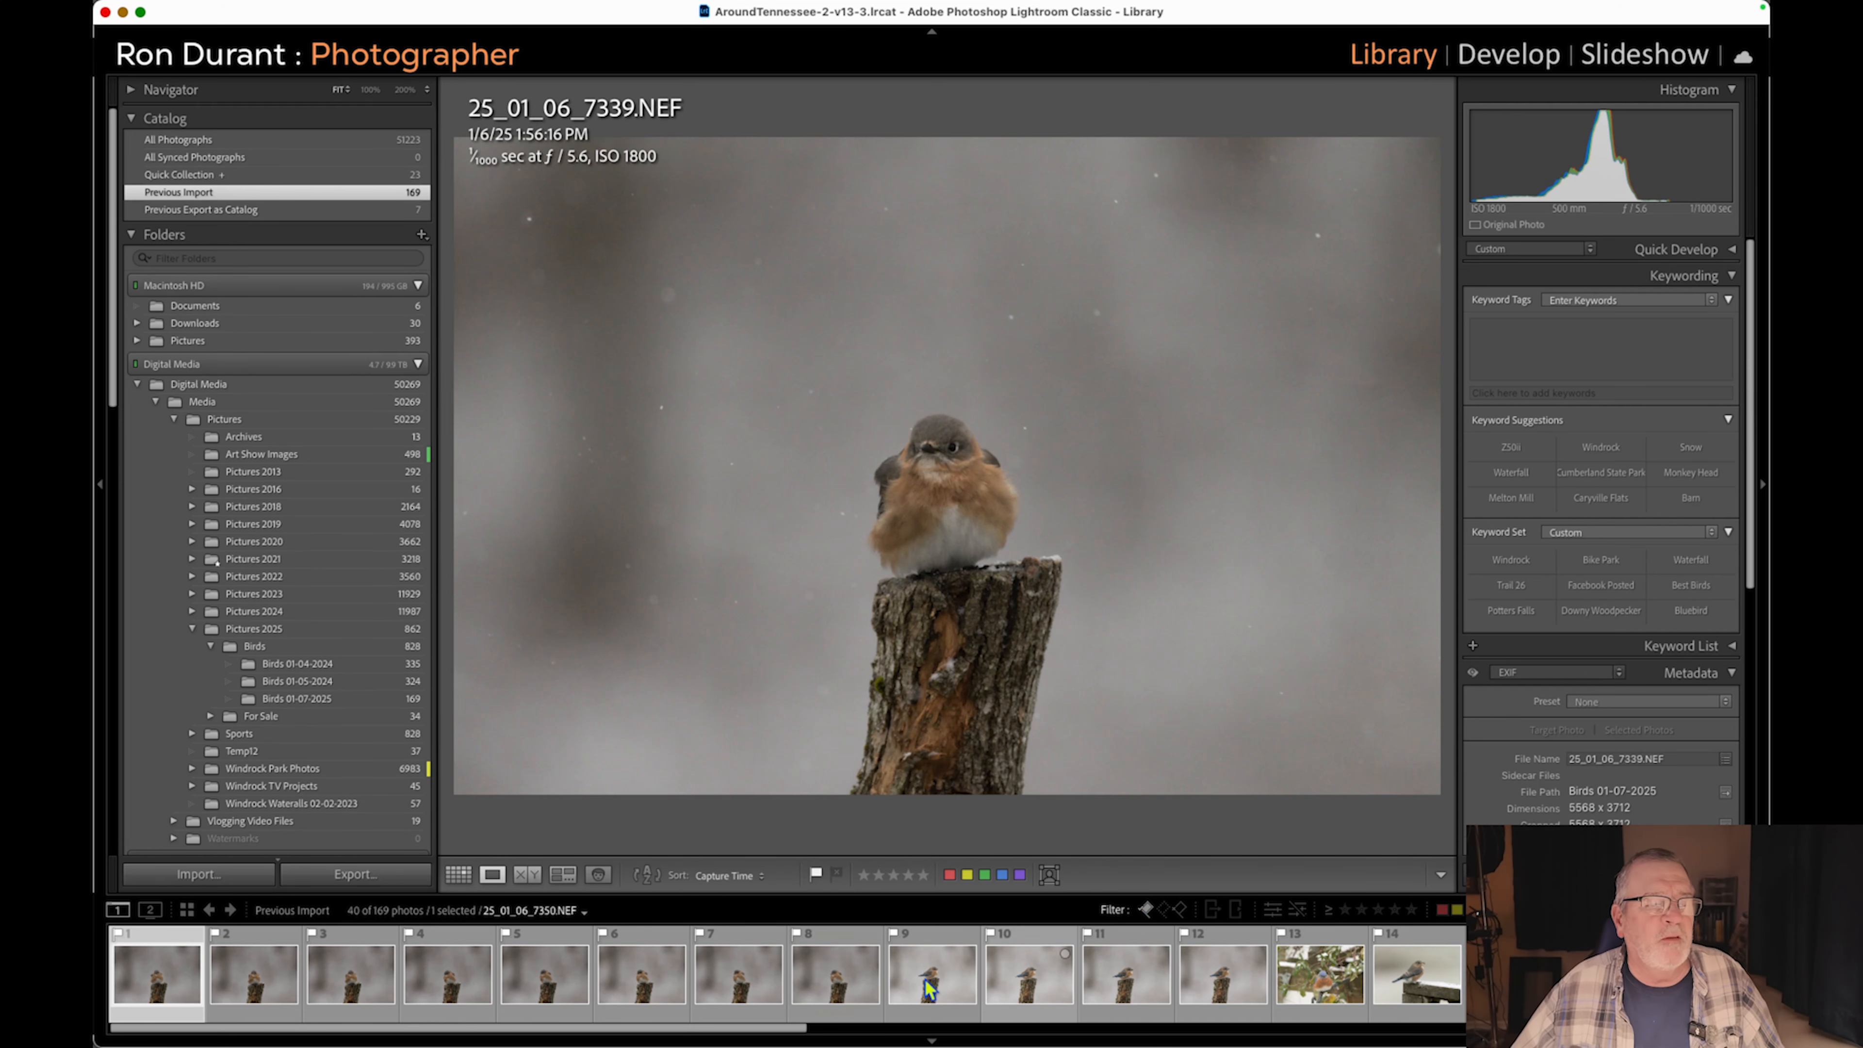
left_click(459, 877)
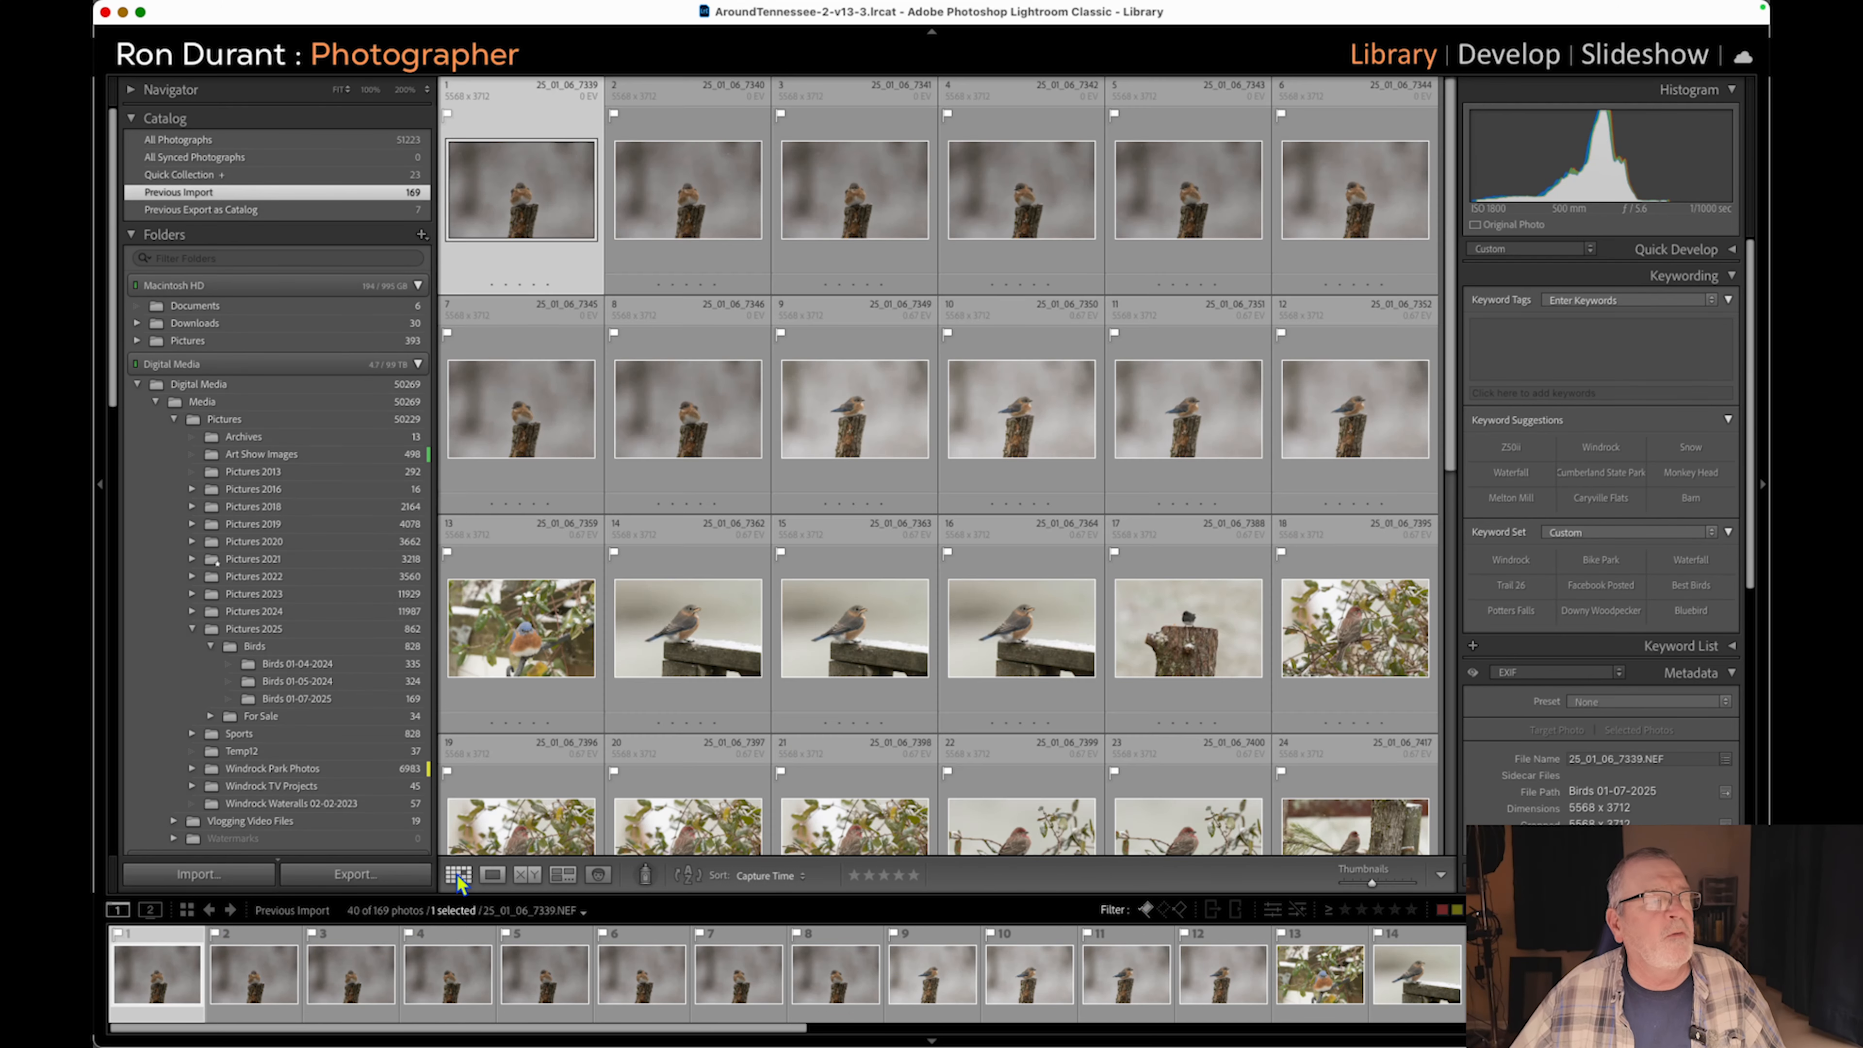
scroll(722, 514, "down", 3)
scroll(724, 502, "down", 10)
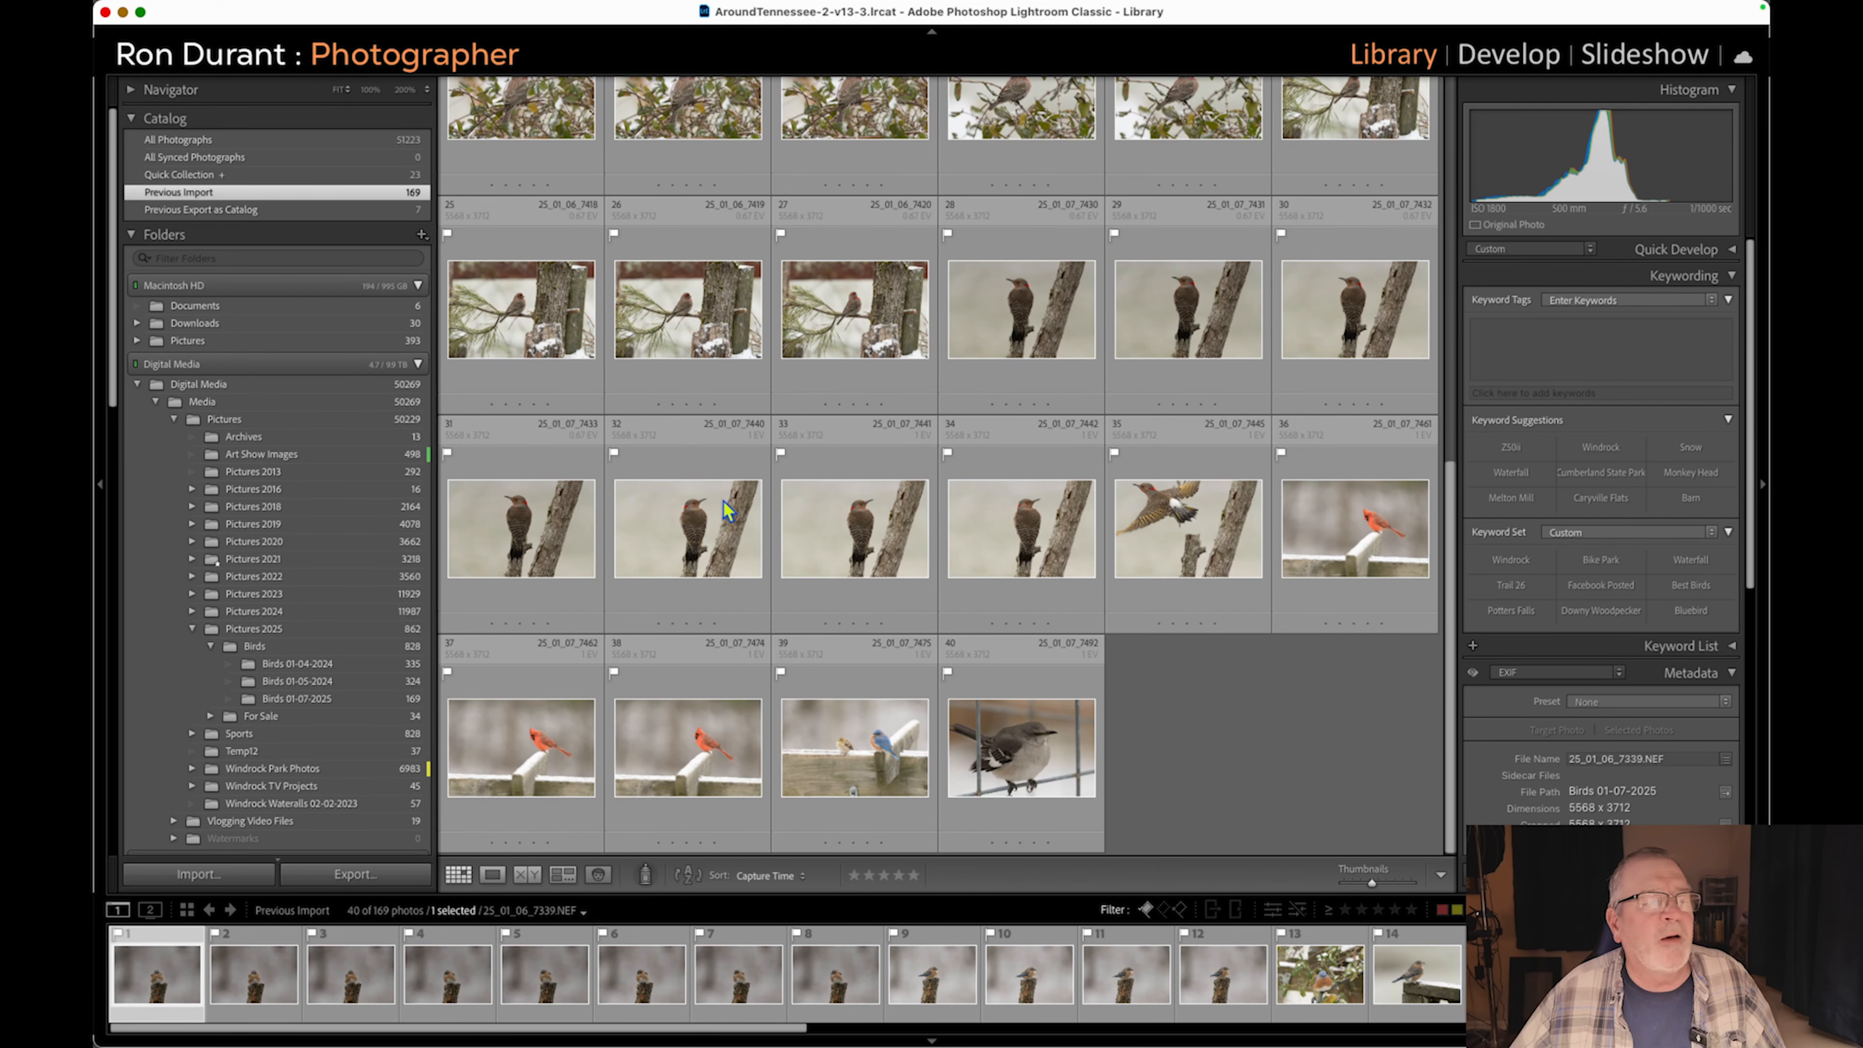
Return to the start of the picks, open photo 7339 in Loupe view and check the bluebird's head up close.
scroll(763, 574, "up", 10)
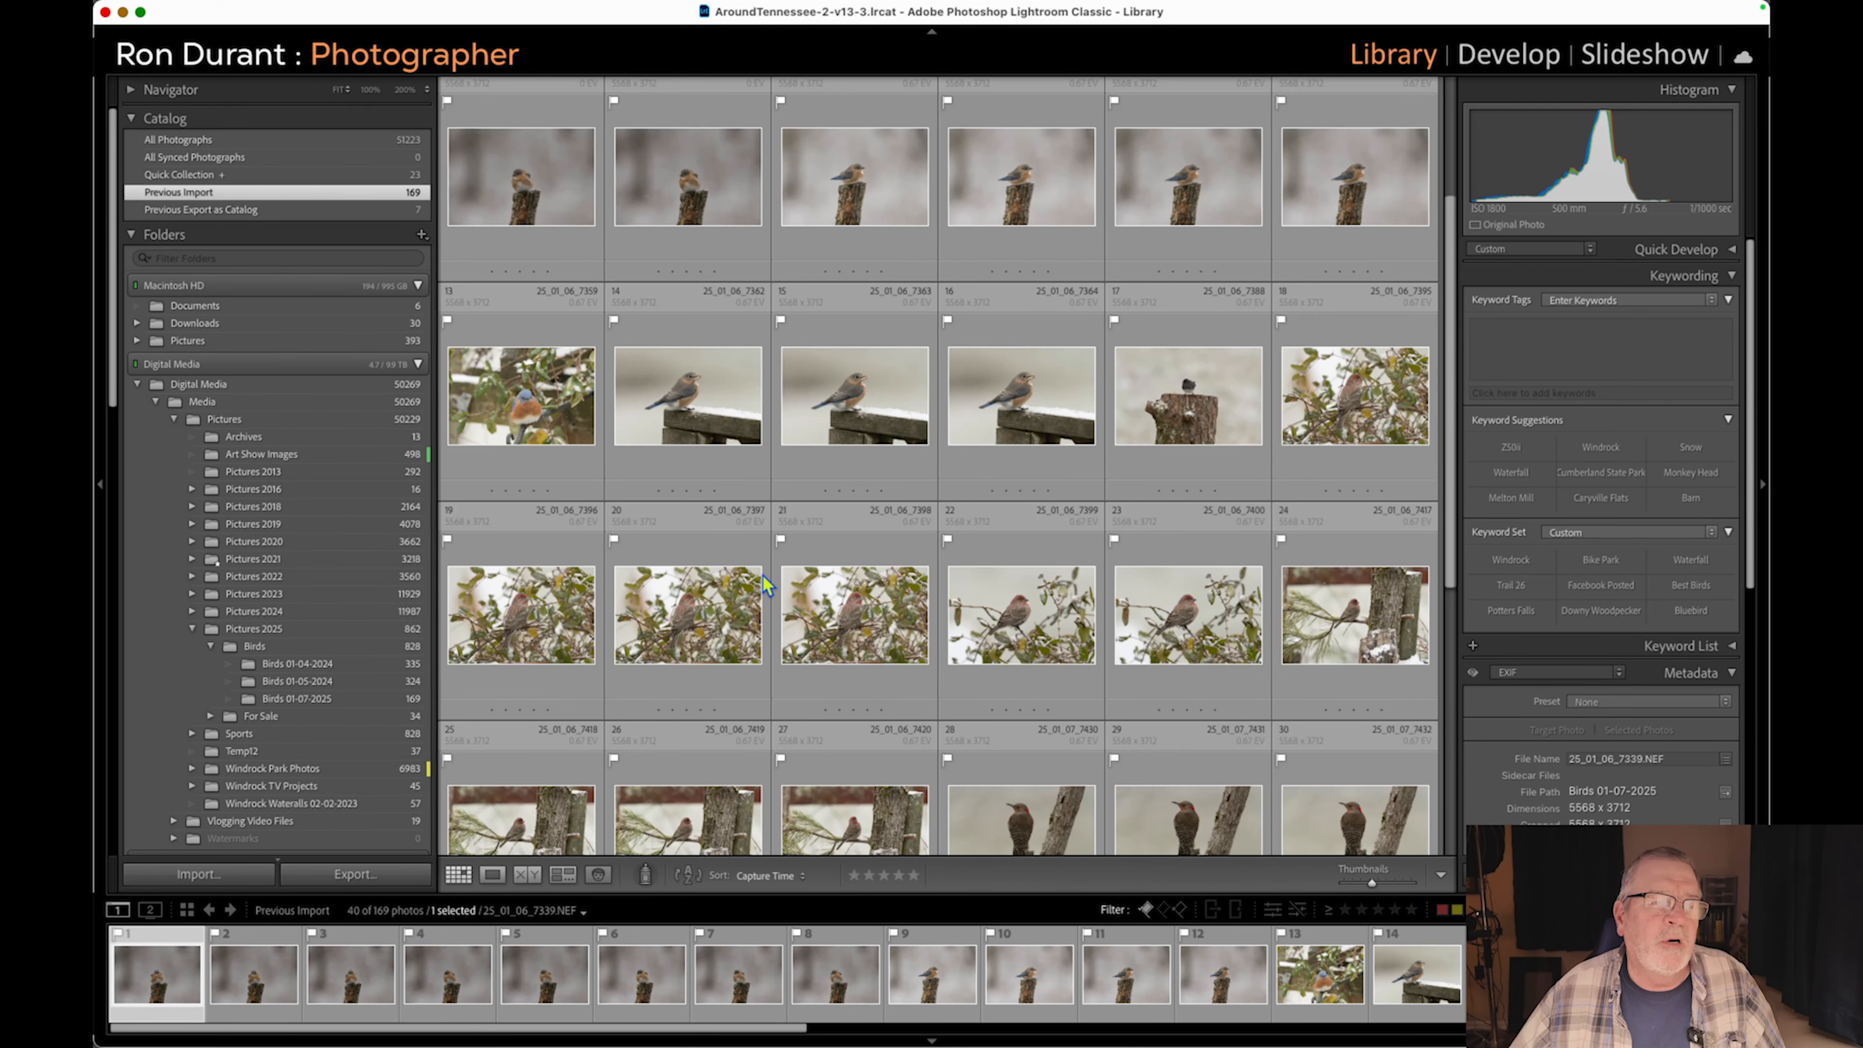
scroll(763, 574, "up", 3)
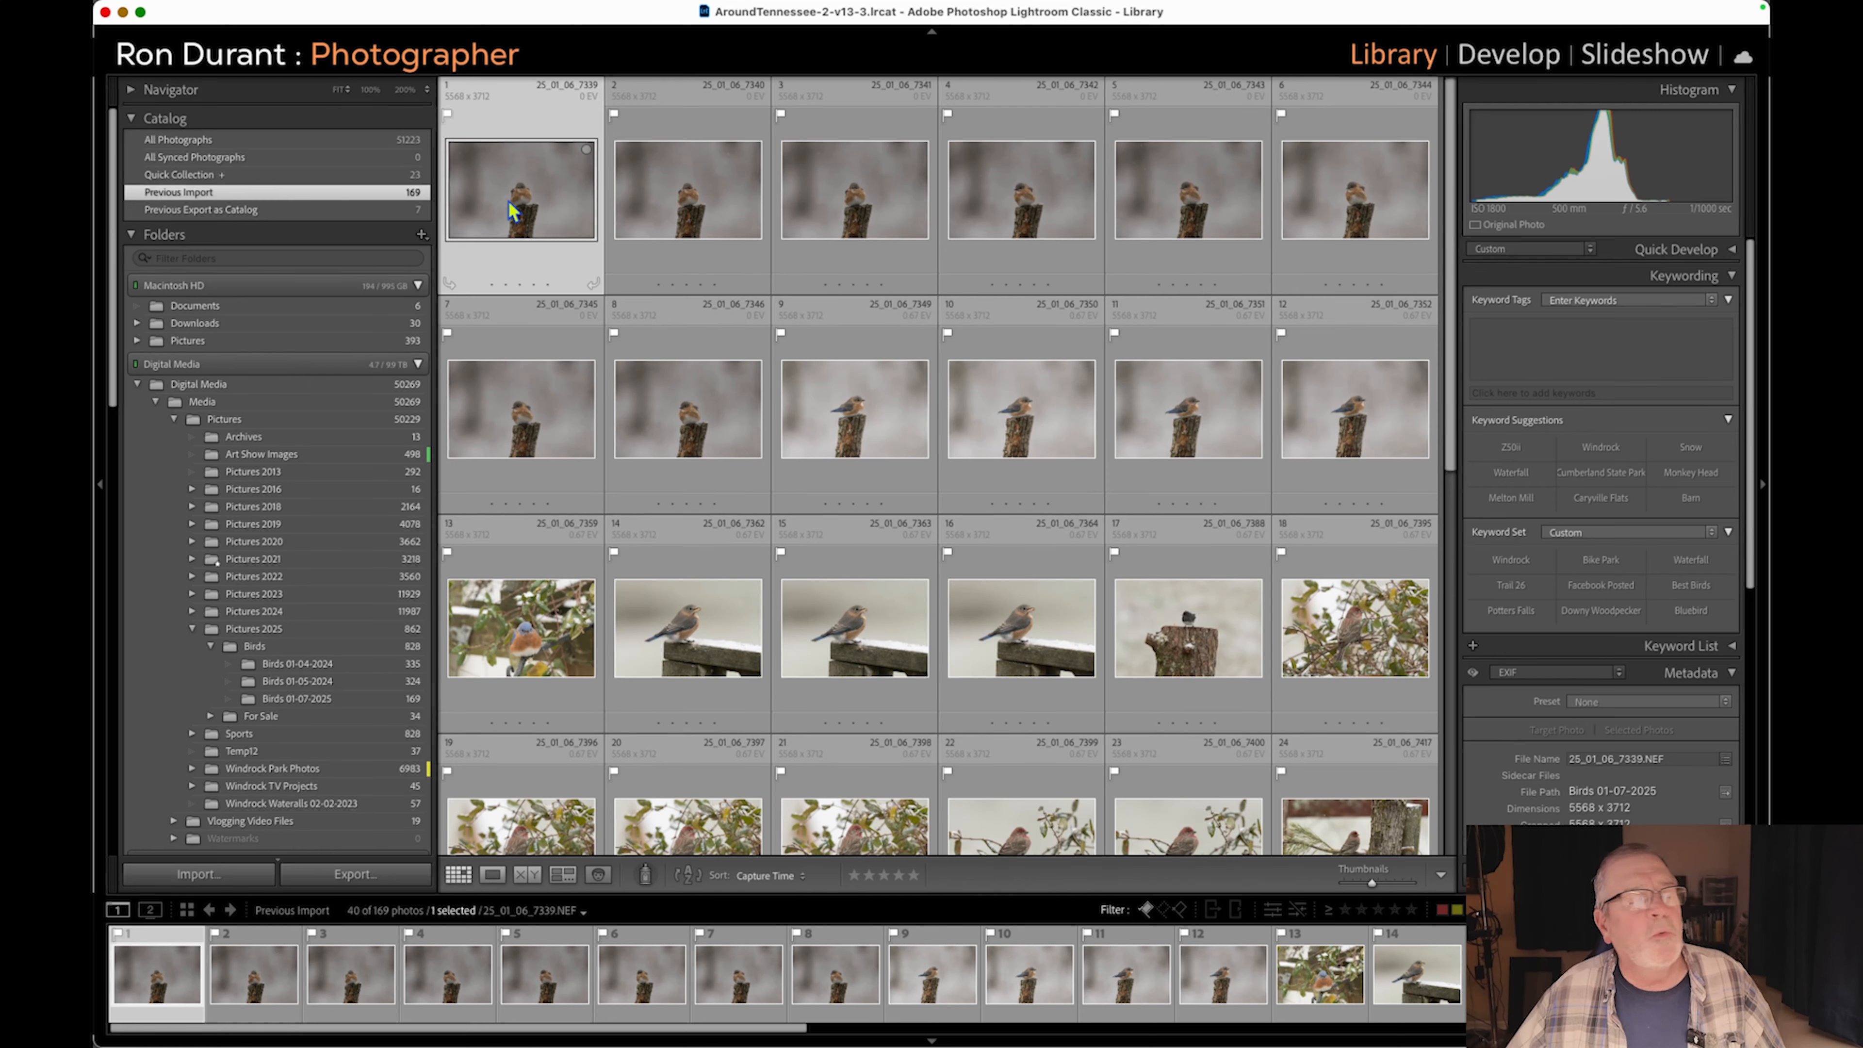
mouse_move(516, 213)
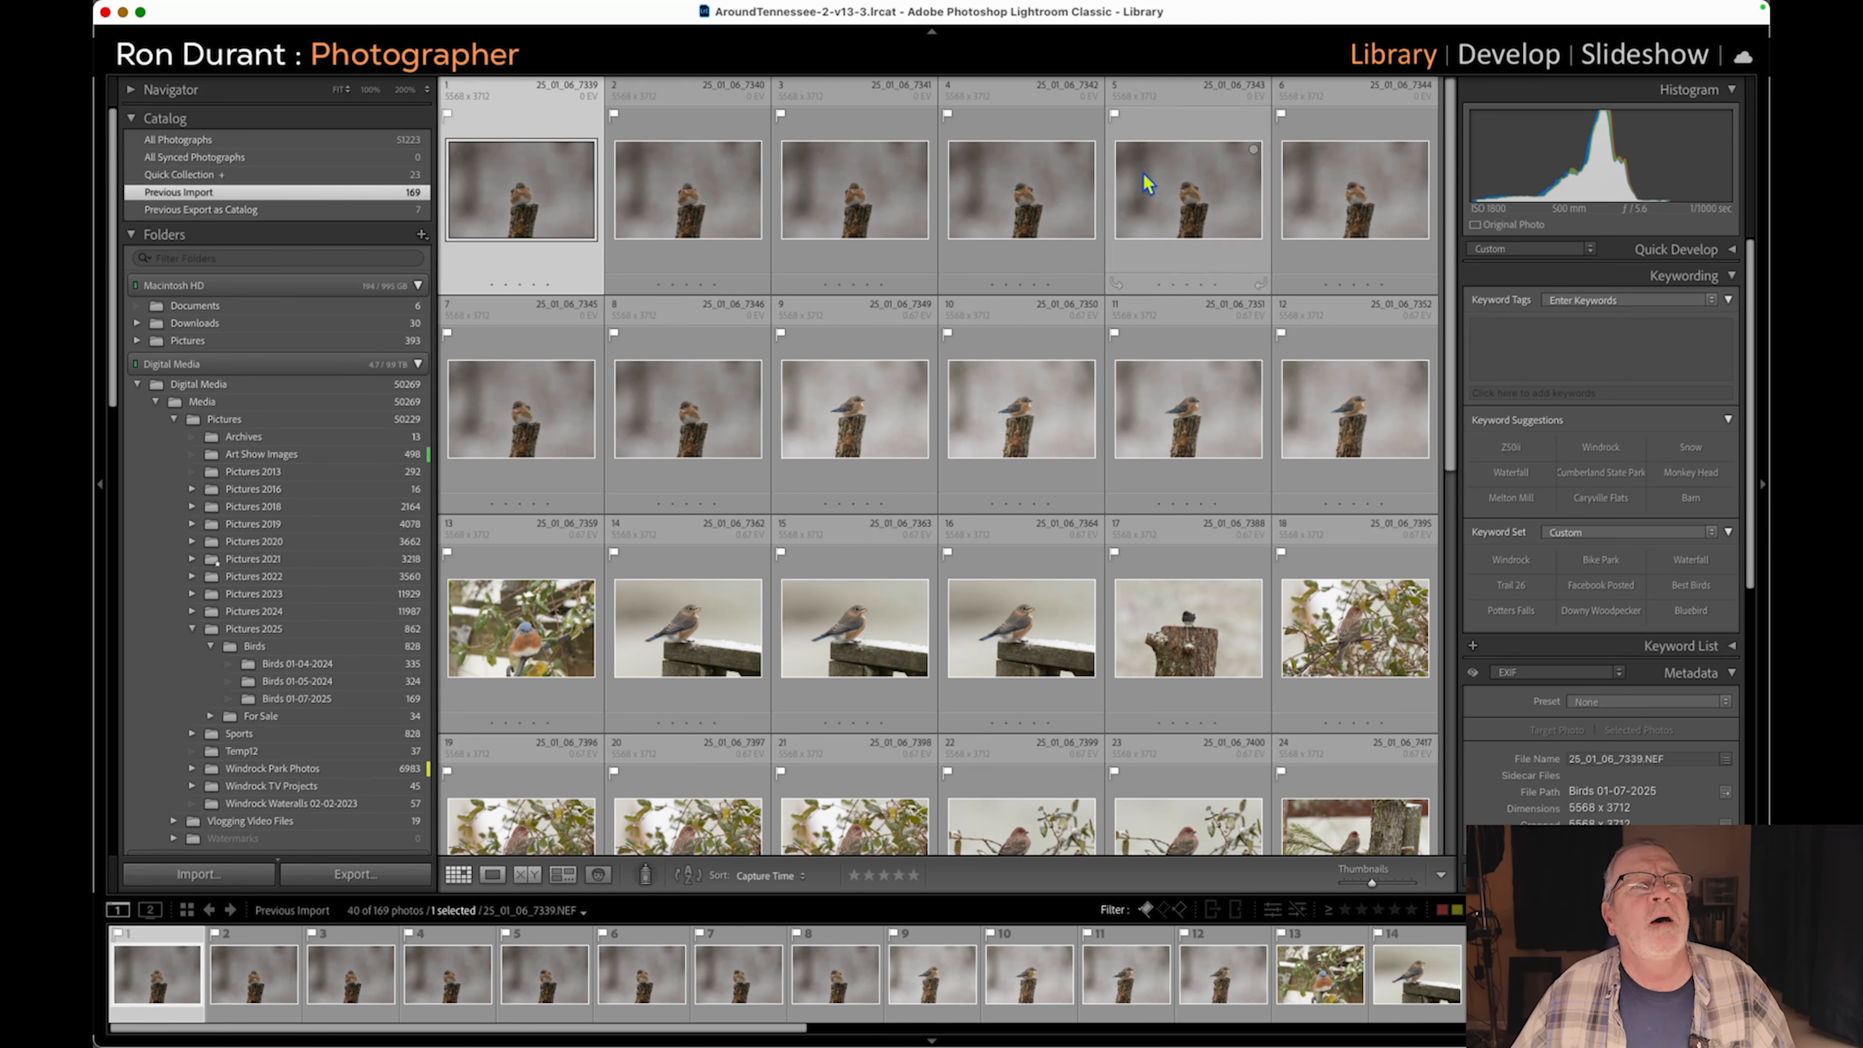
double_click(572, 231)
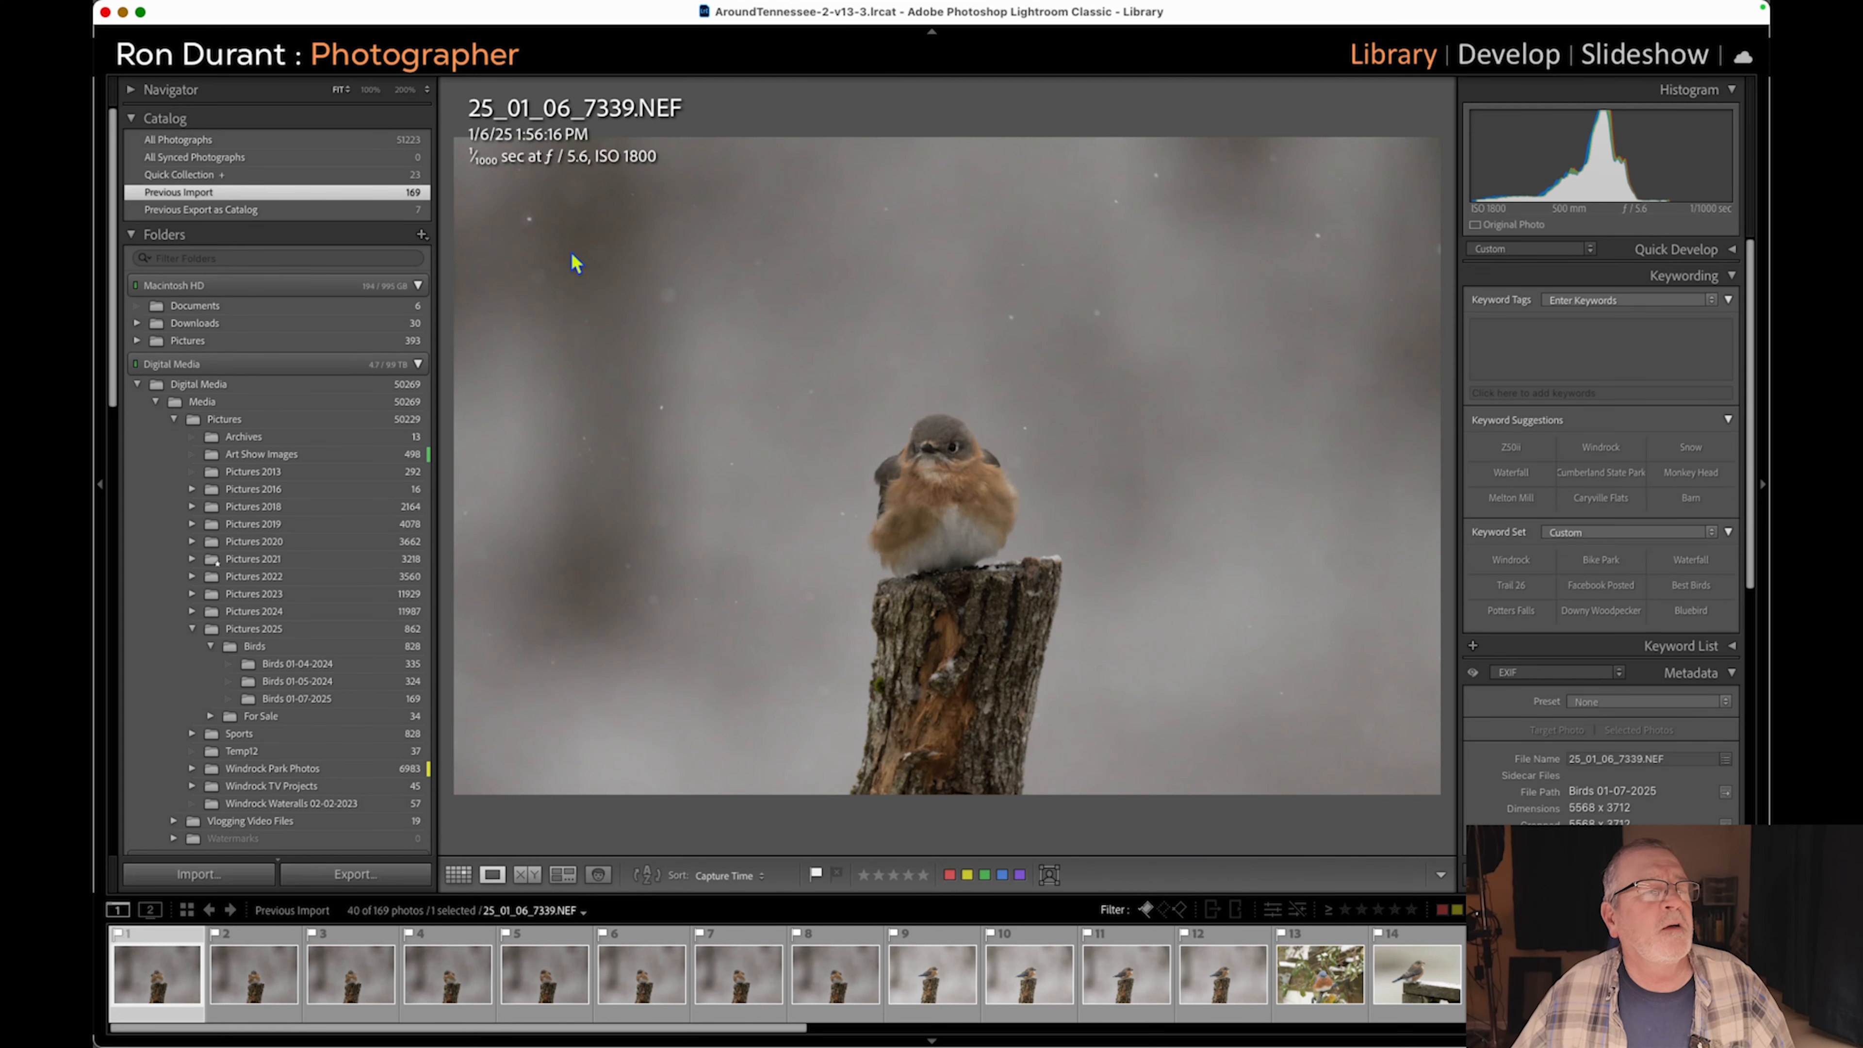
left_click(963, 467)
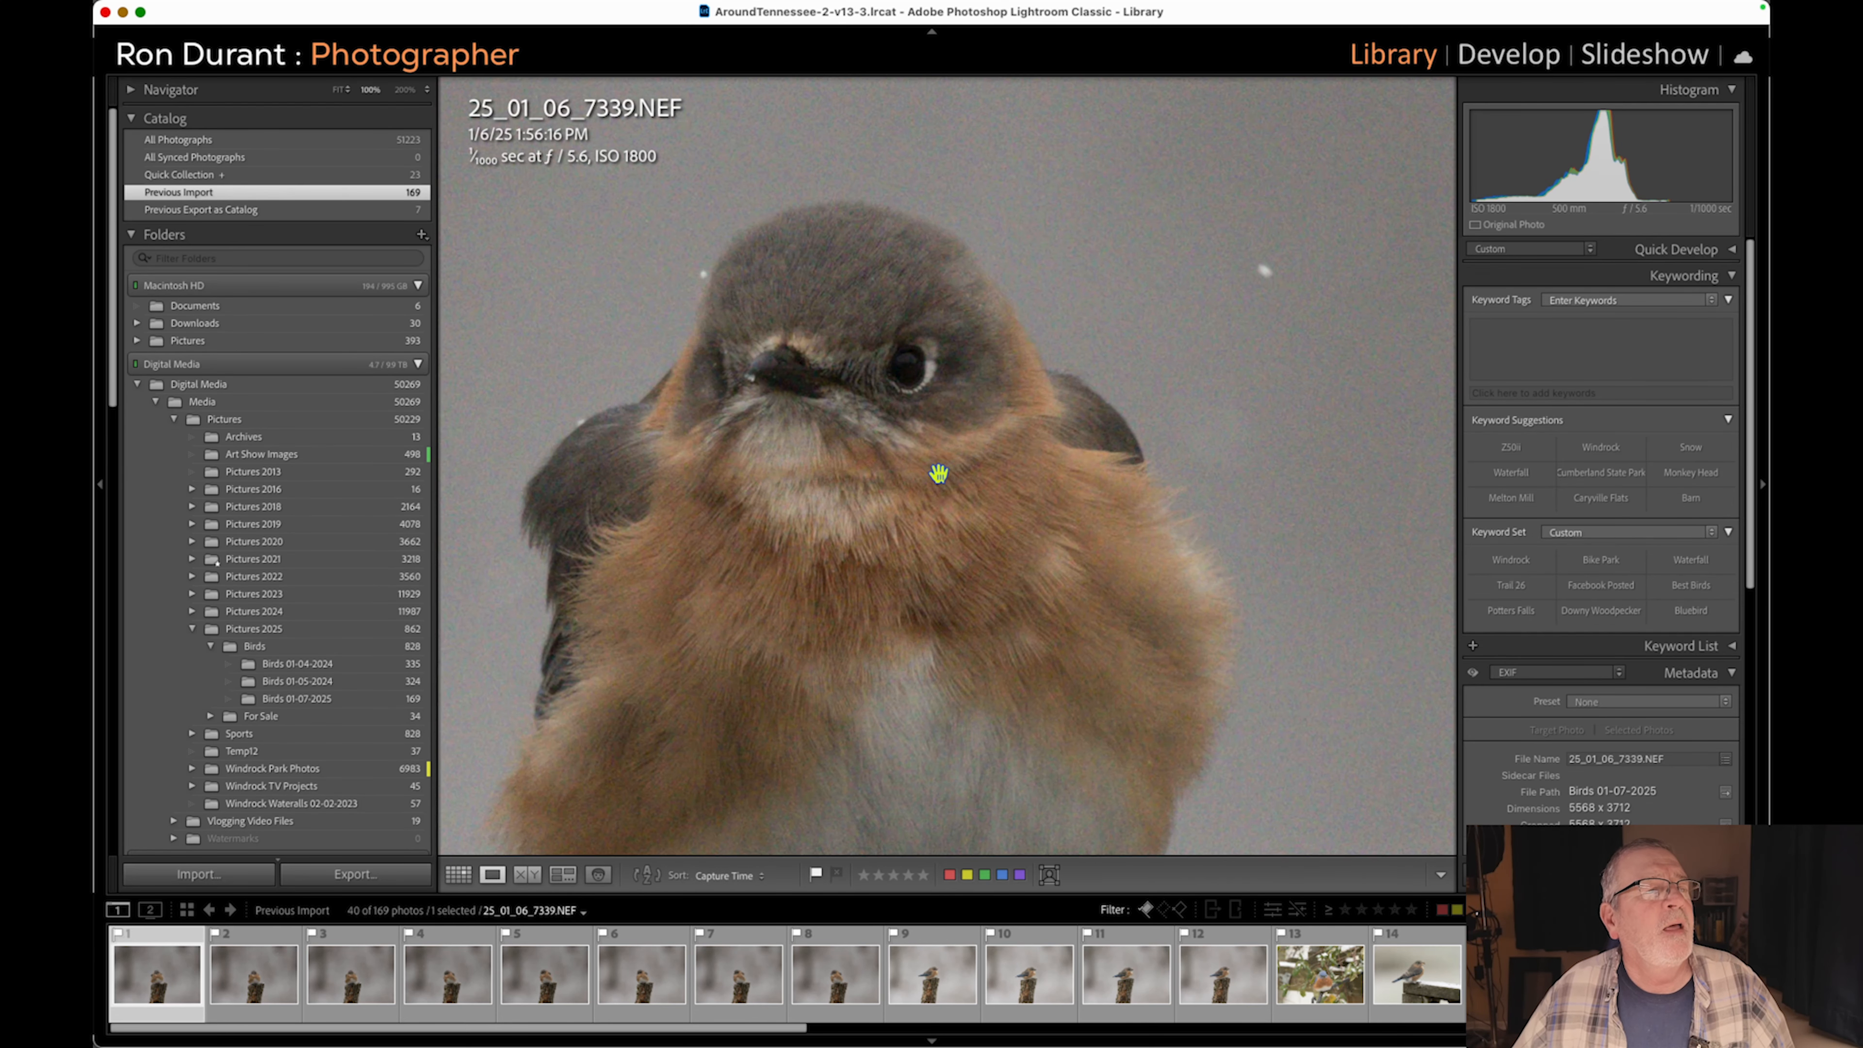
left_click(939, 473)
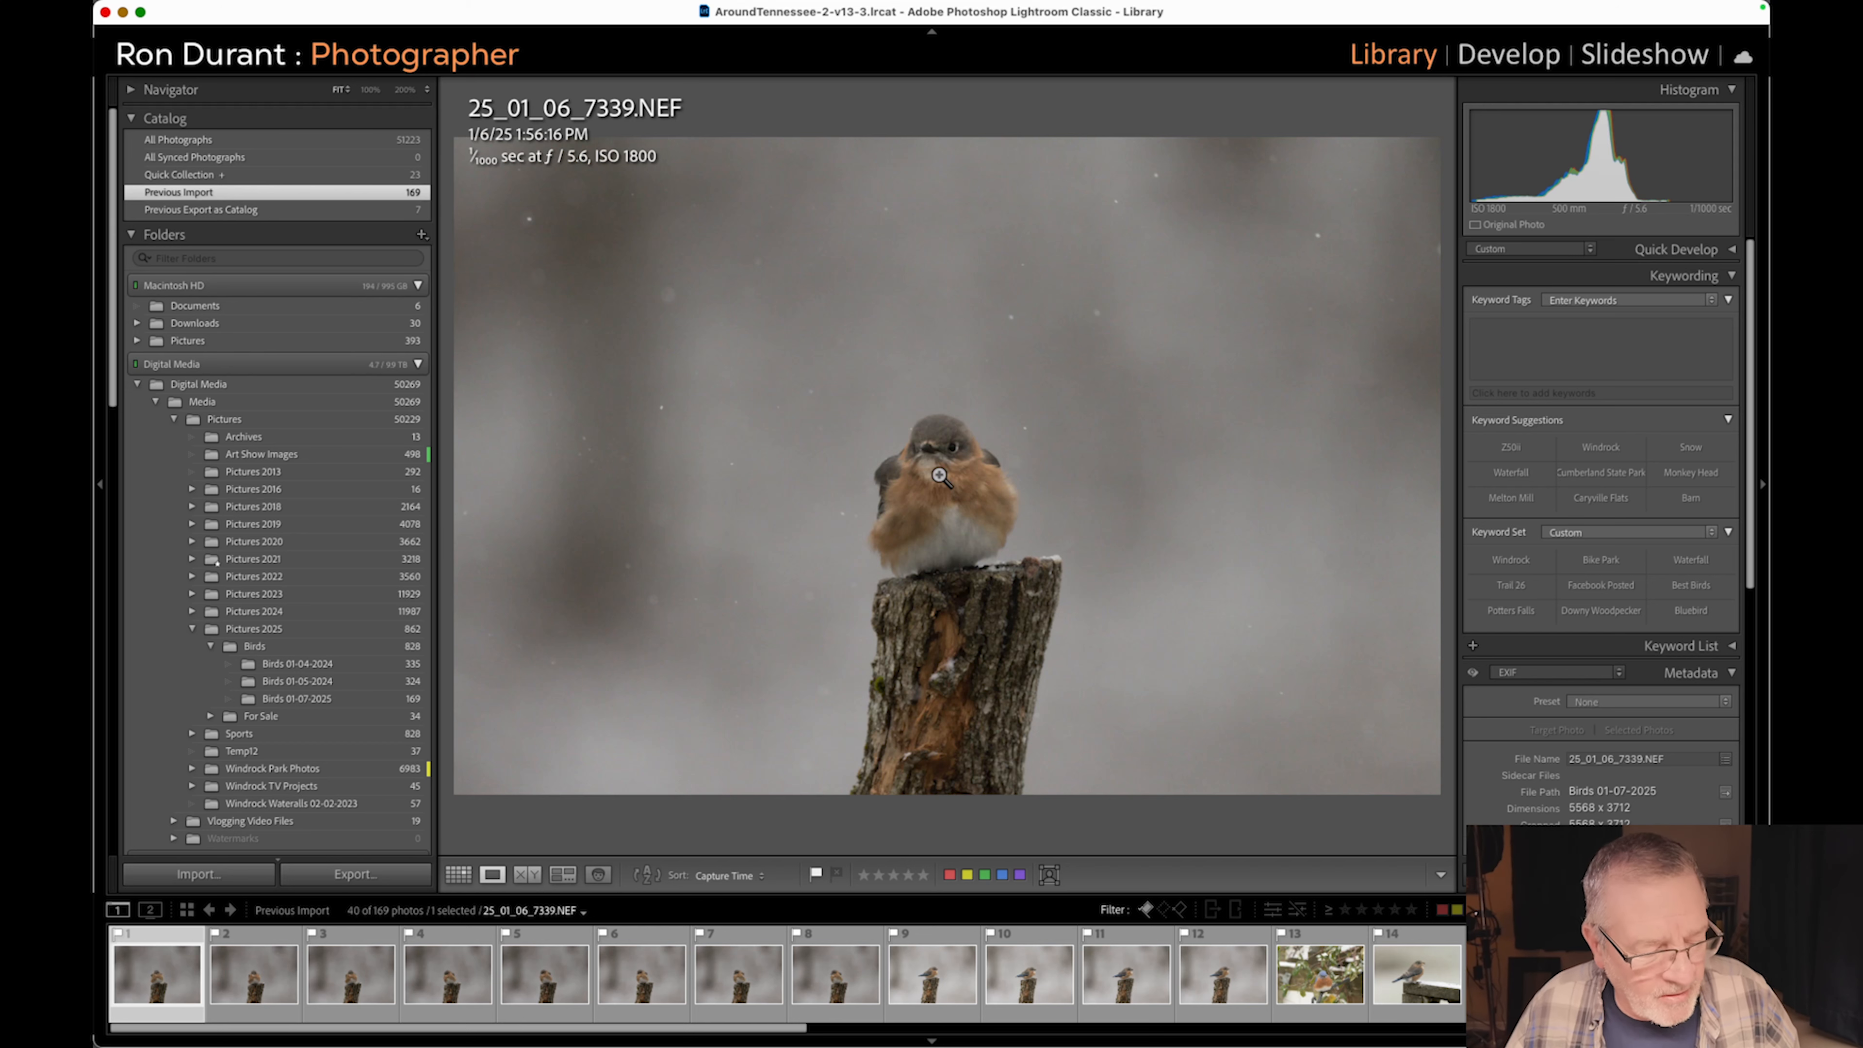
Compare the following bluebird-on-post picks, photos 7340 to 7343, in Loupe view.
key("Right")
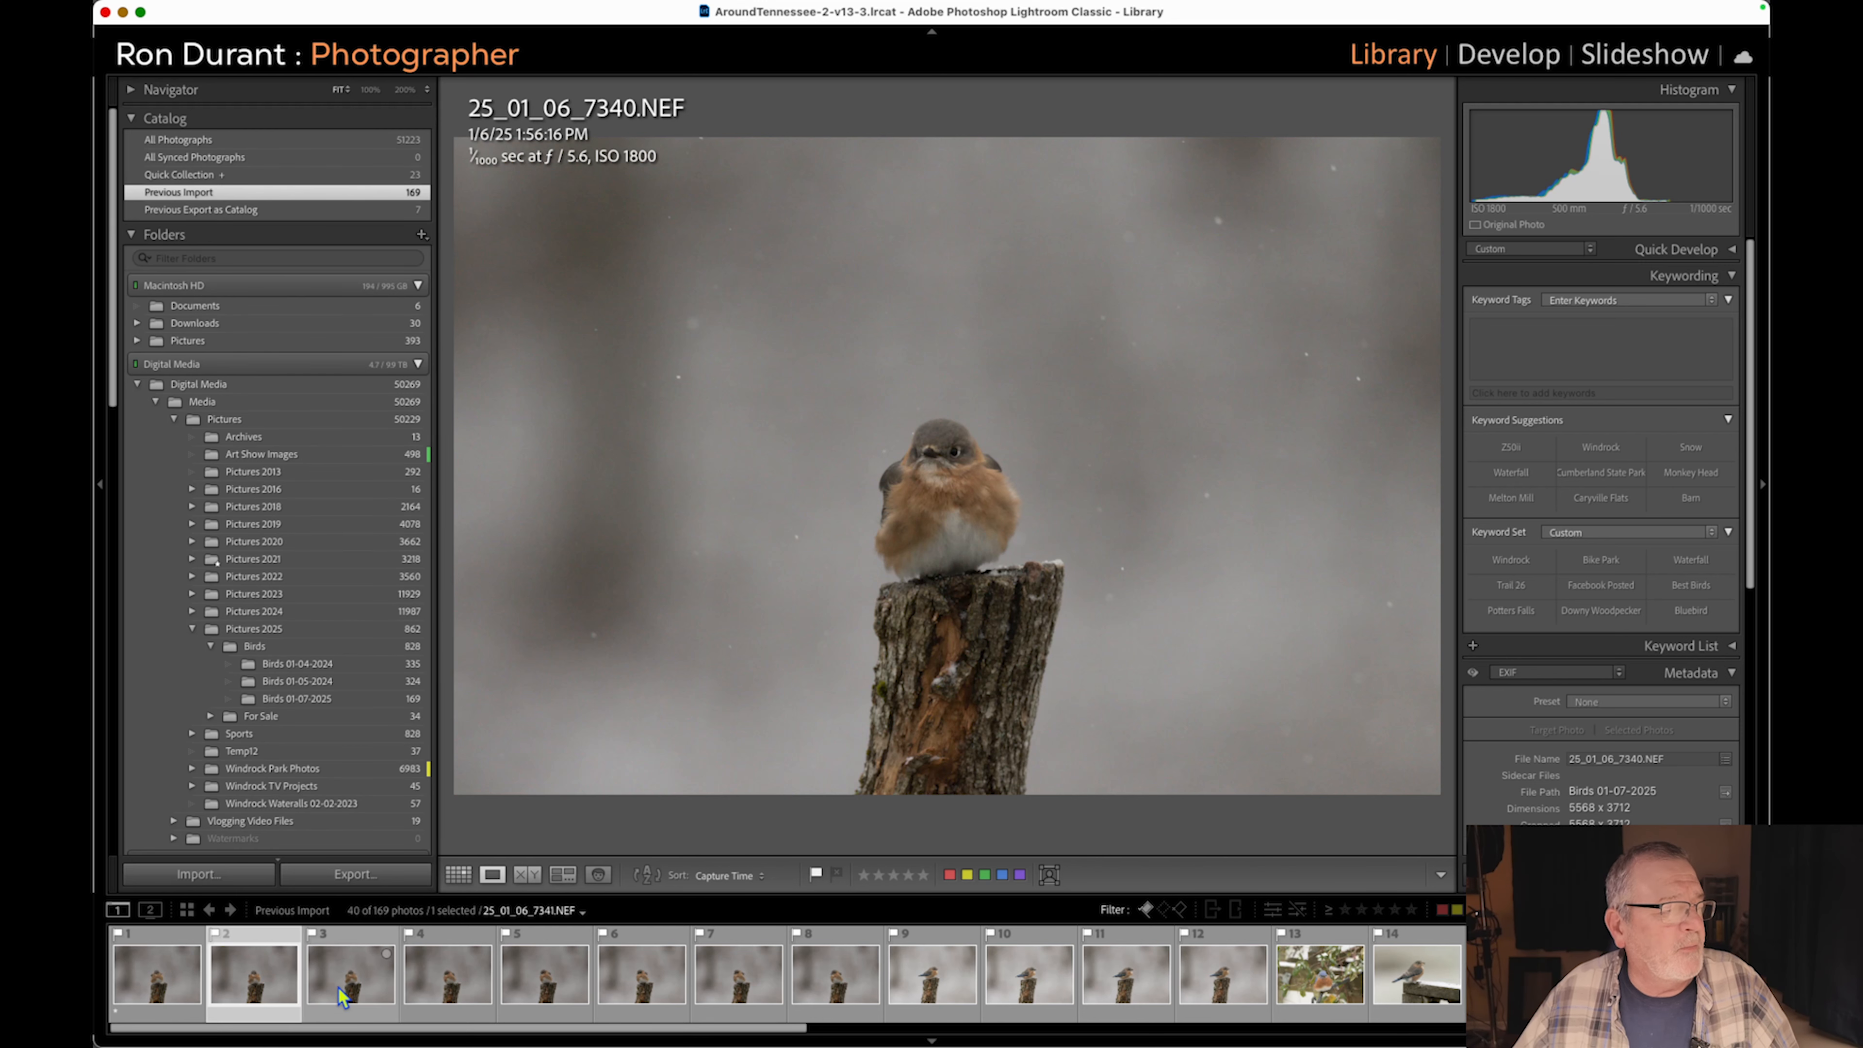
key("Right")
key("Right")
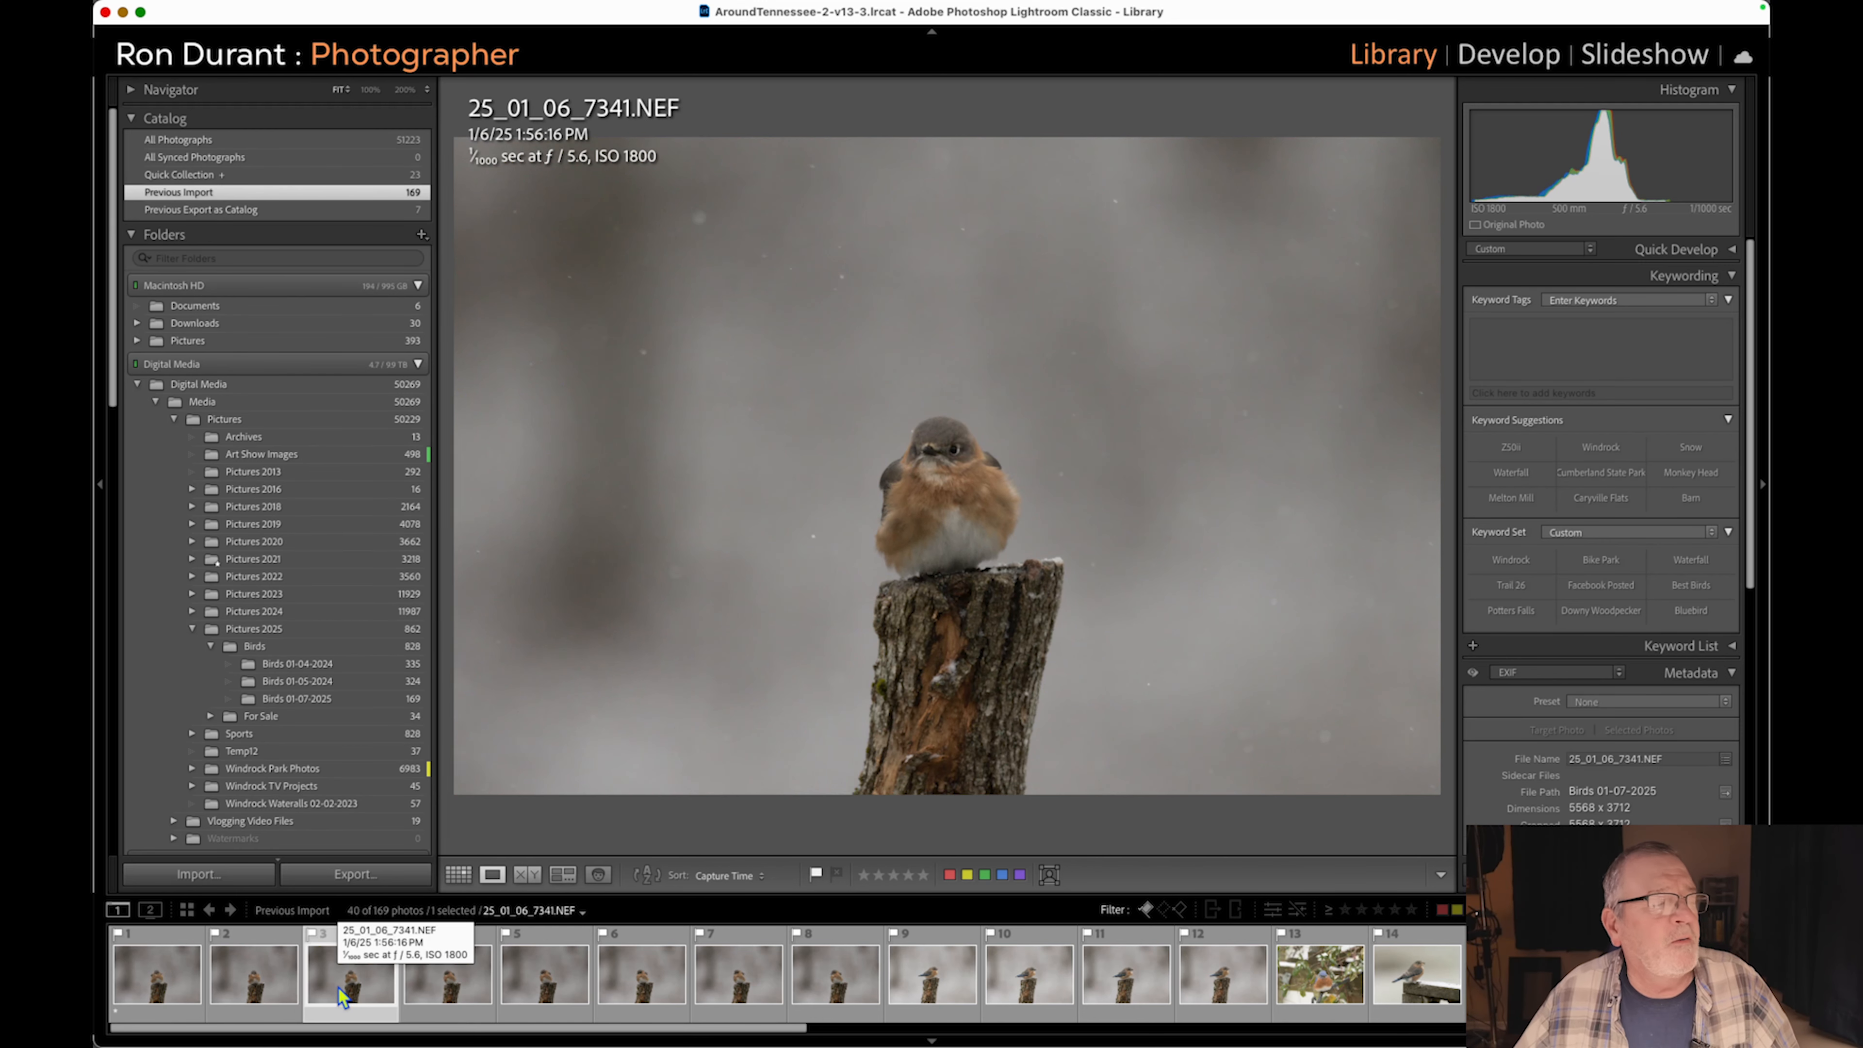
key("Right")
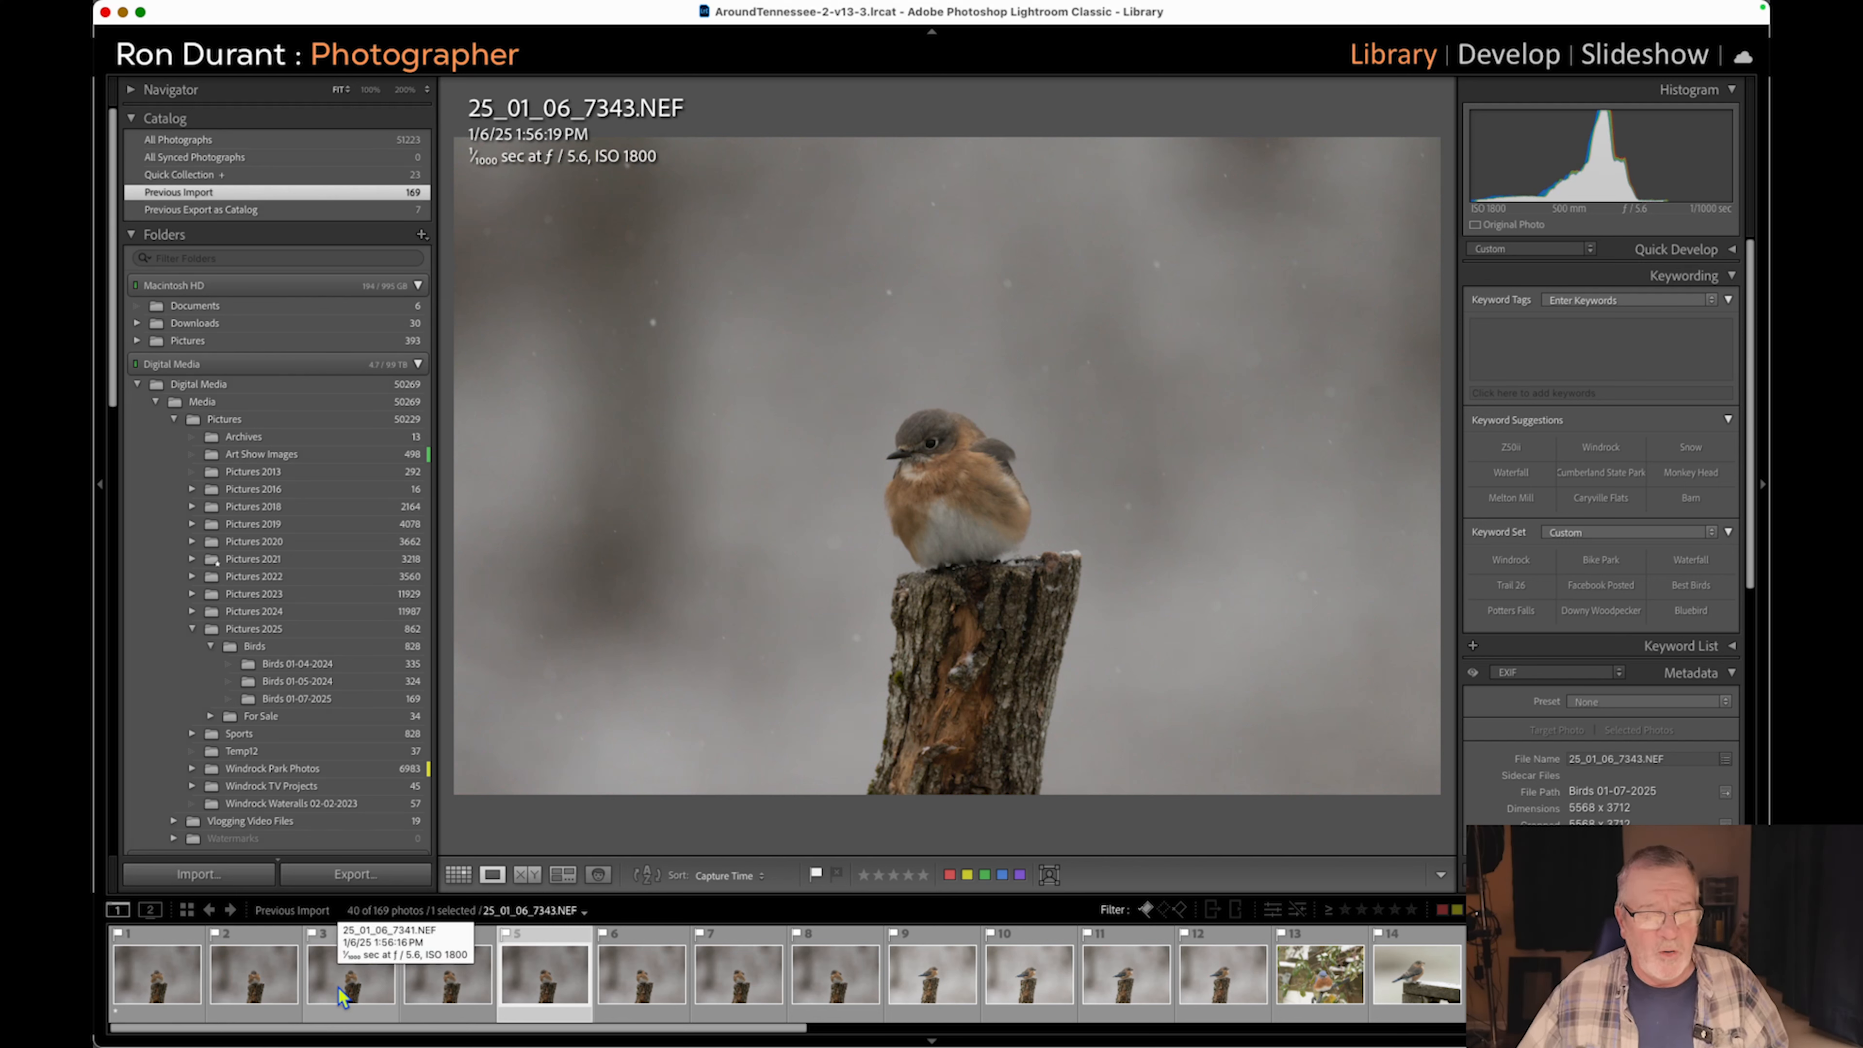
Show the picks full screen and review the remaining bluebird shots up to the dark bird on the wide stump.
key("f")
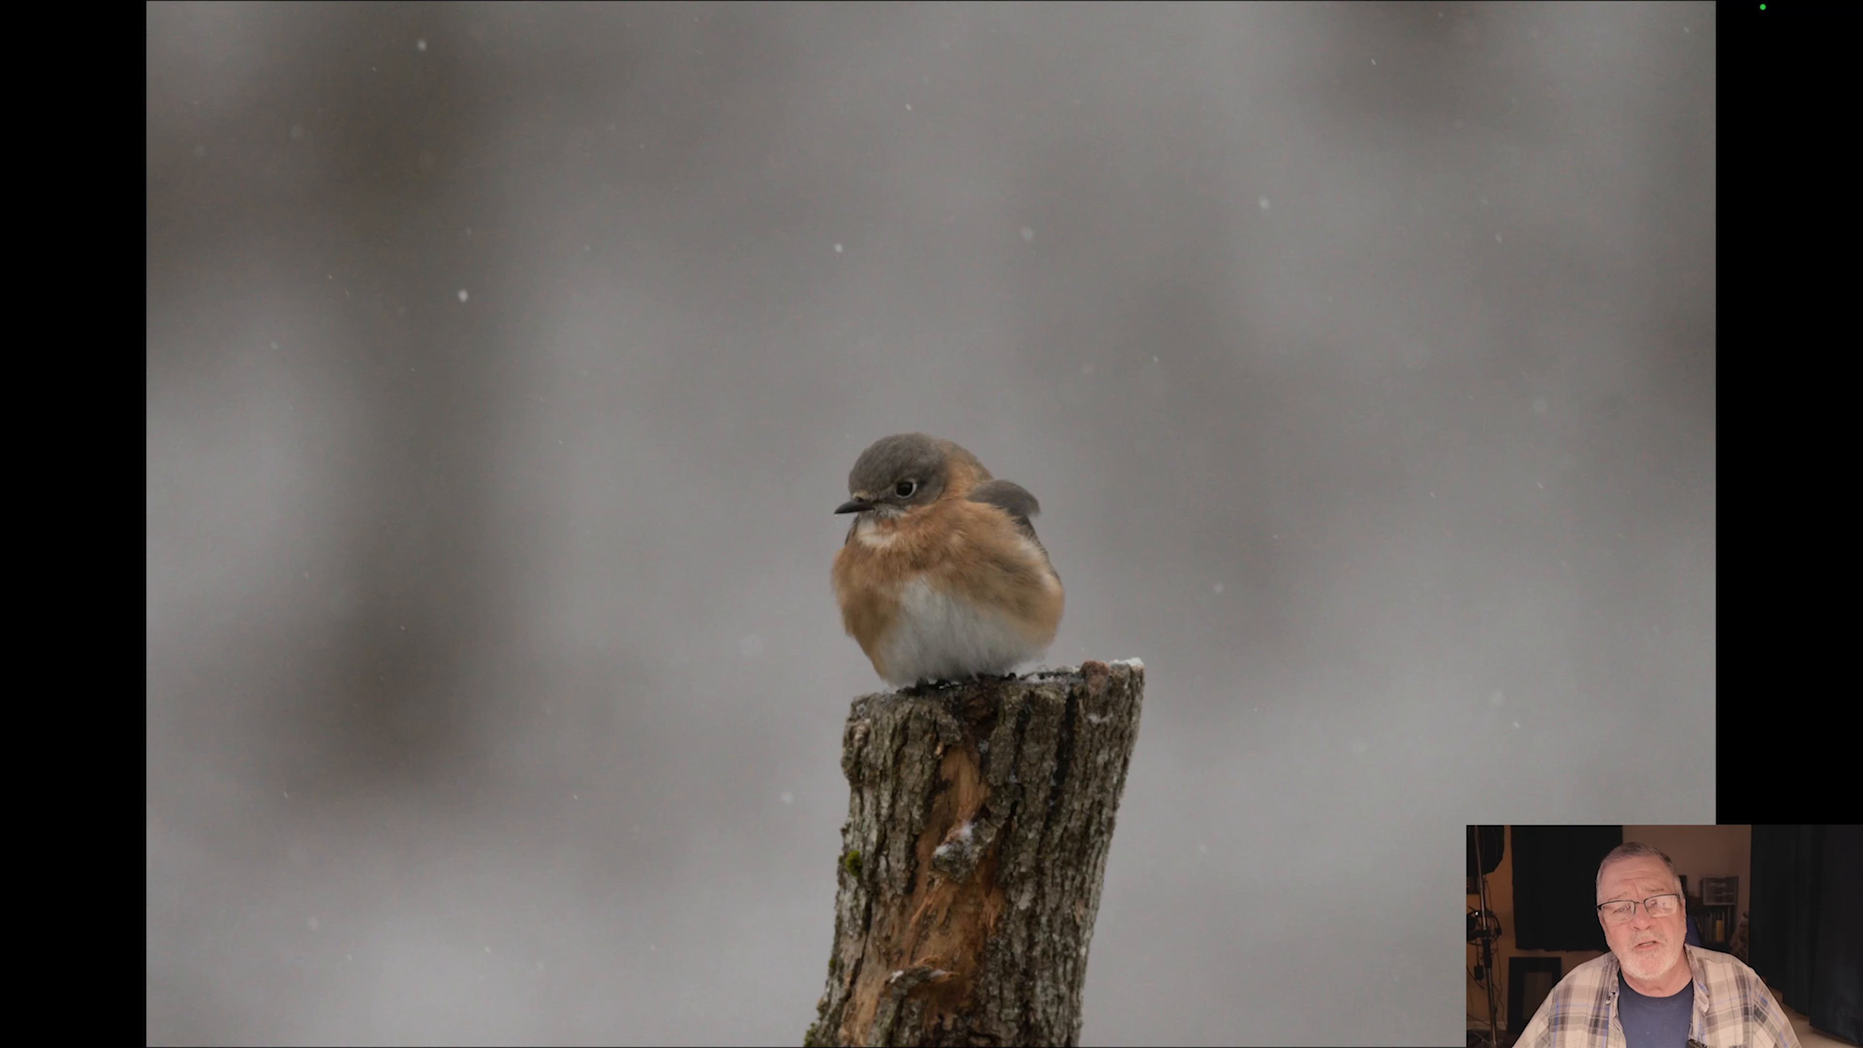
key("Right")
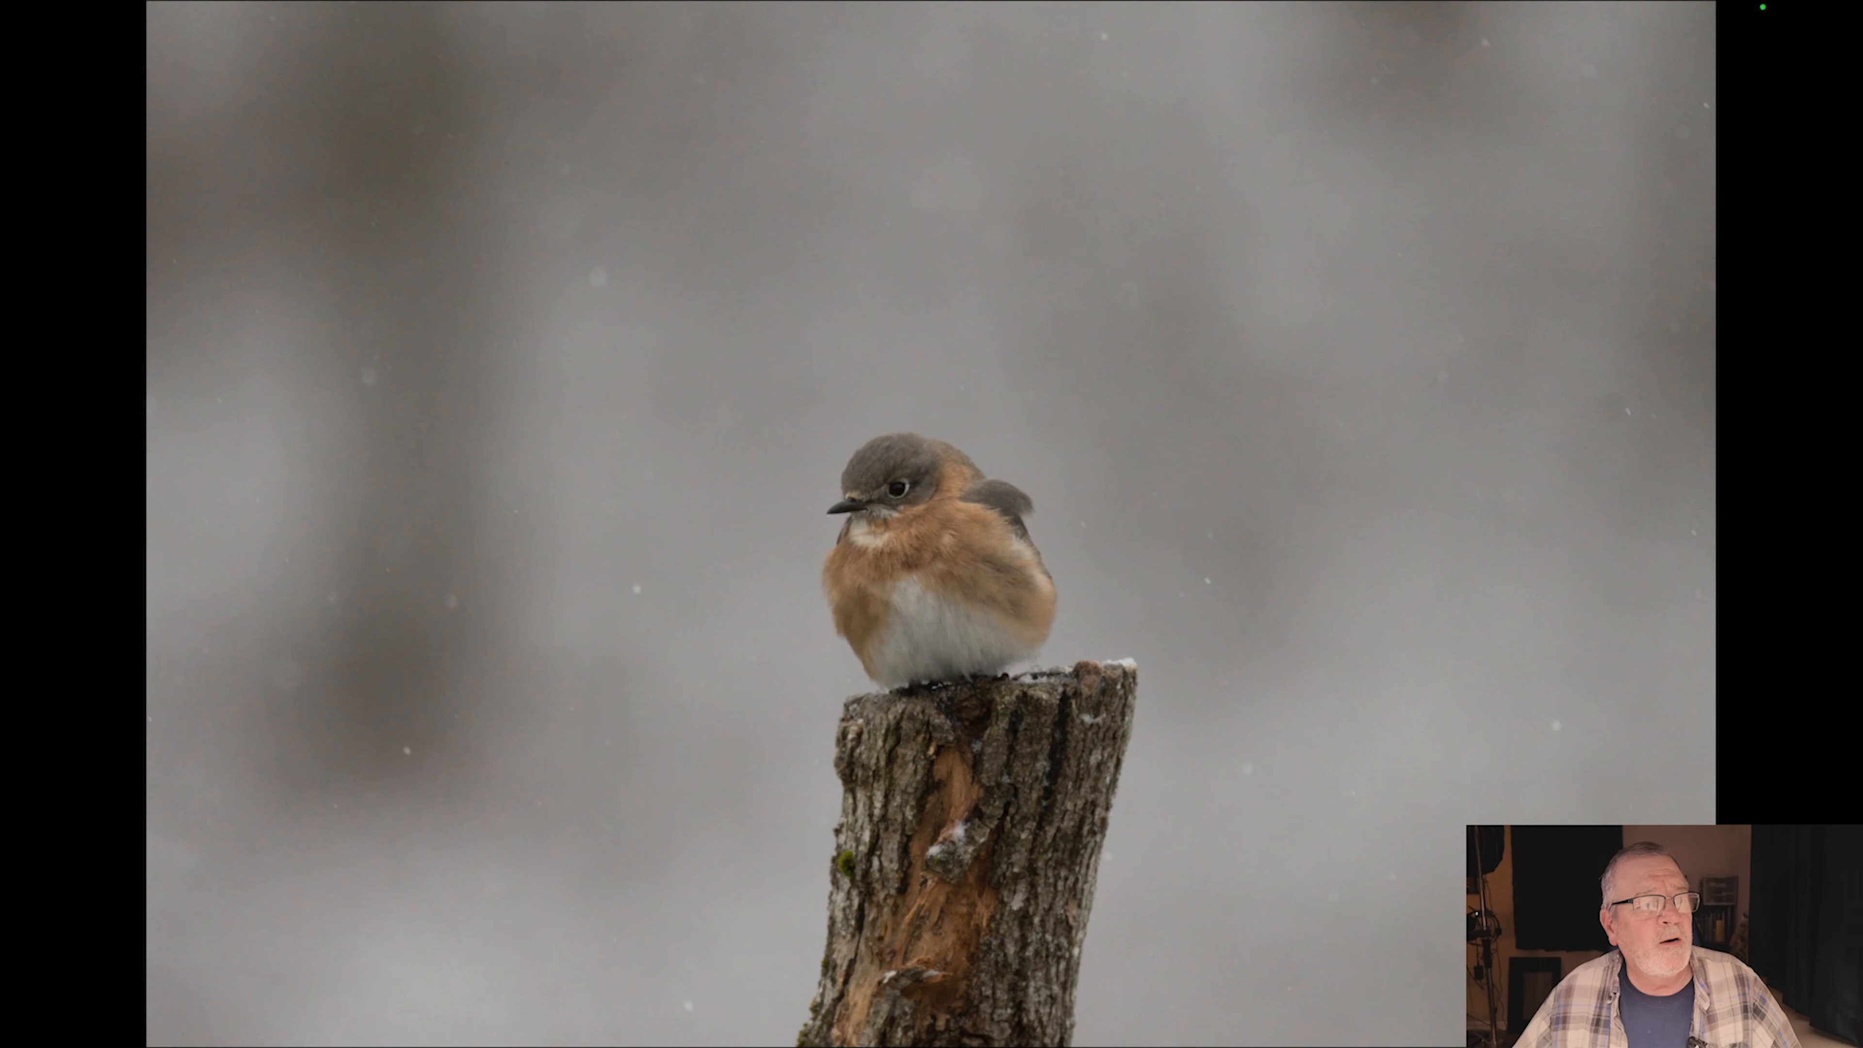
key("Right")
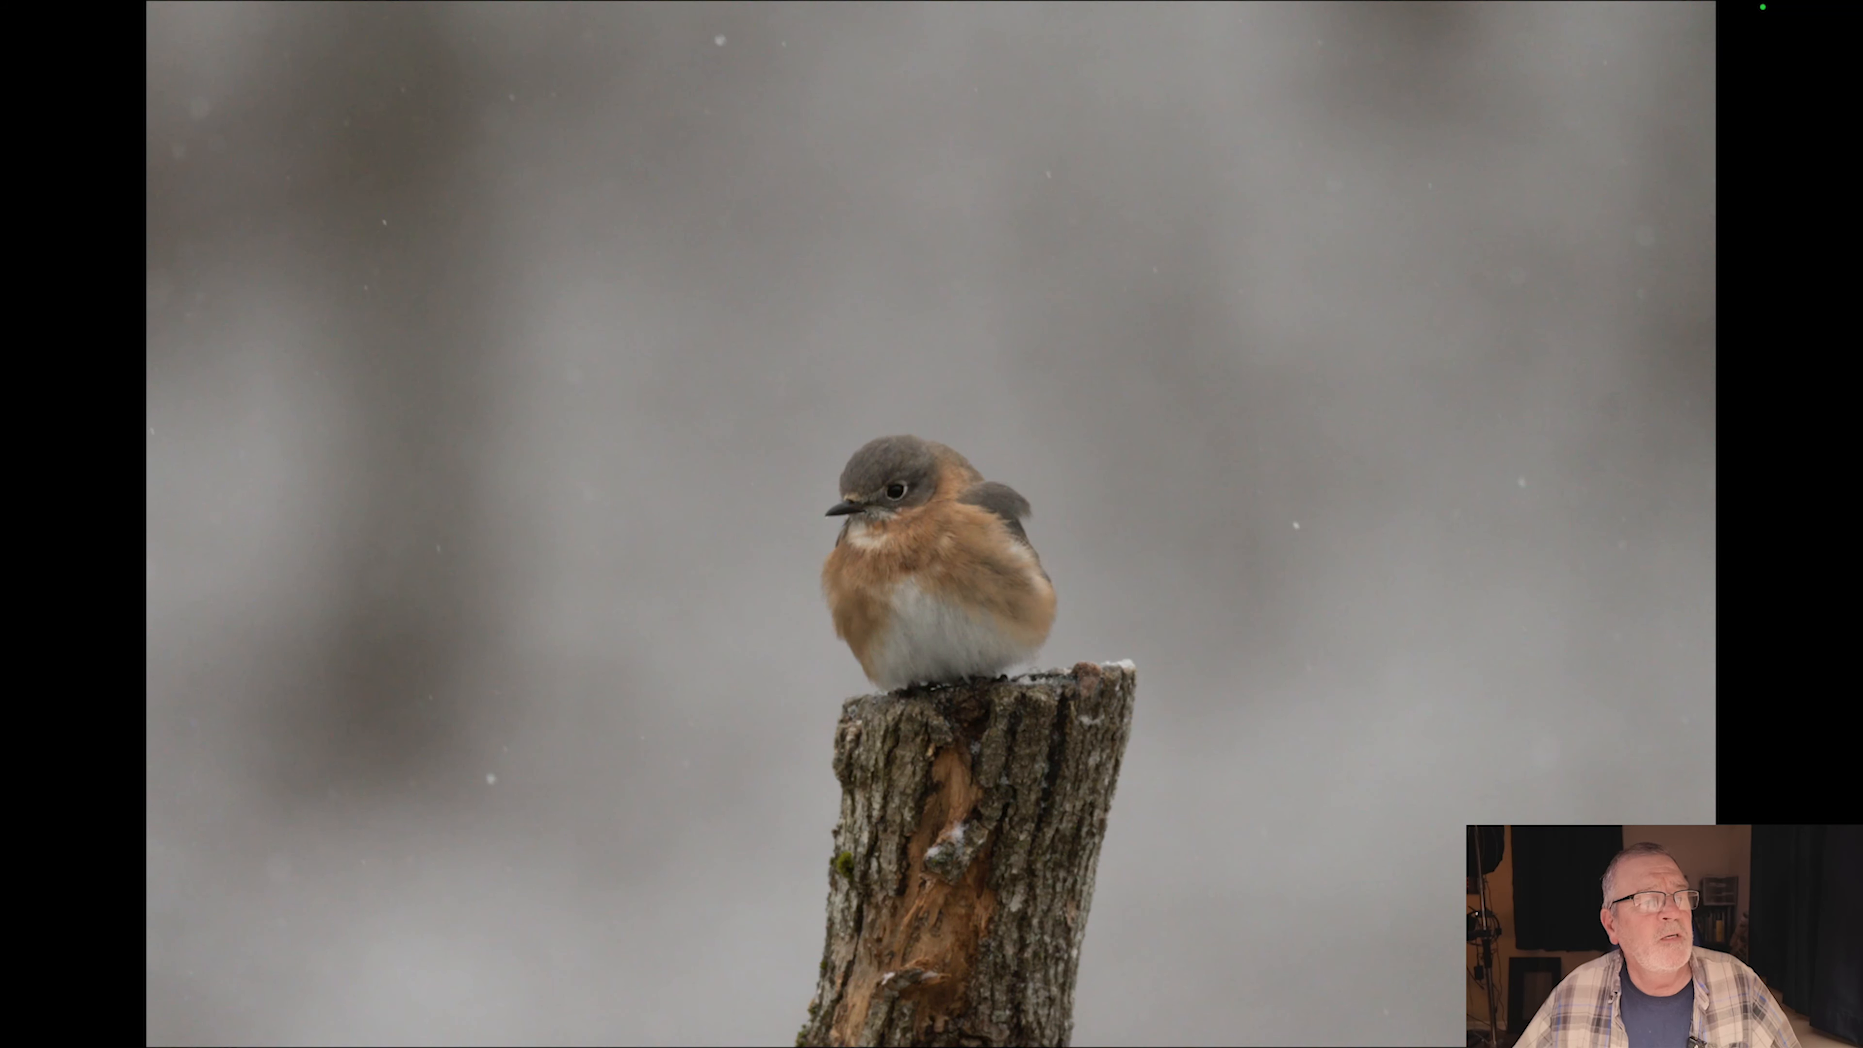
key("Right")
key("Right")
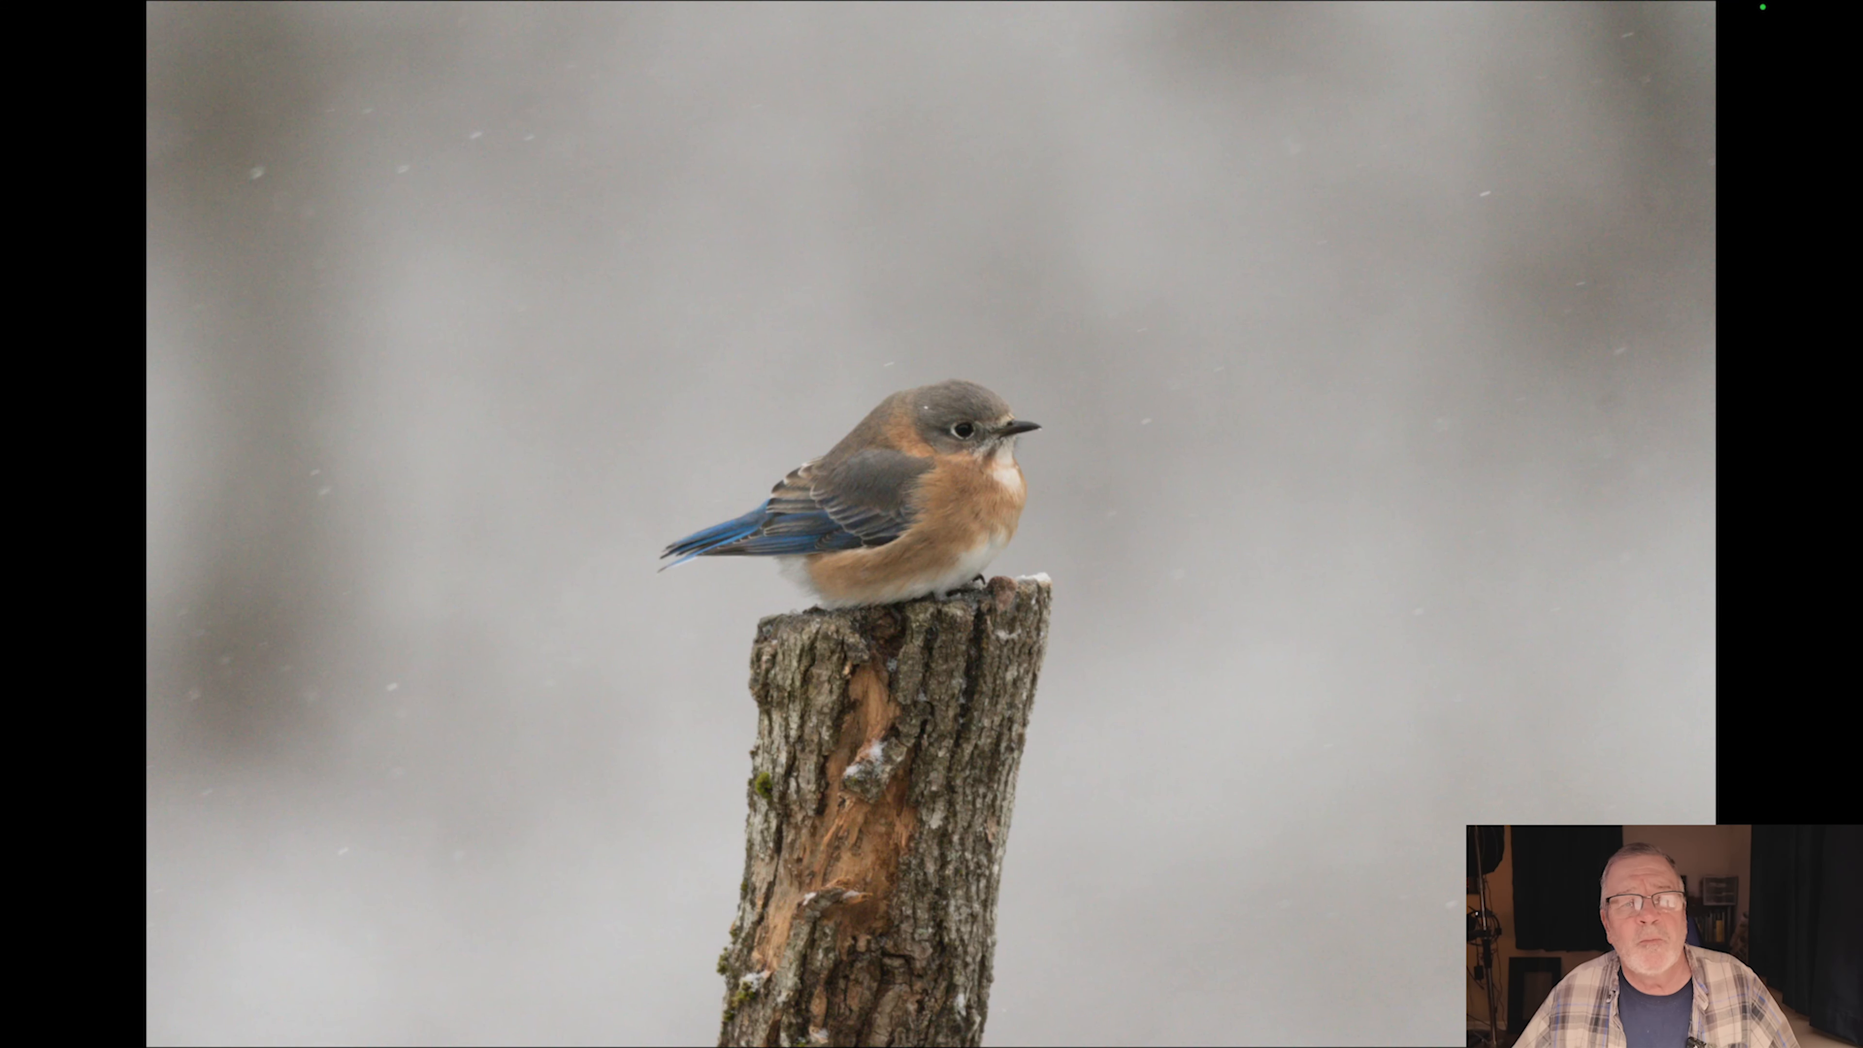
key("Right")
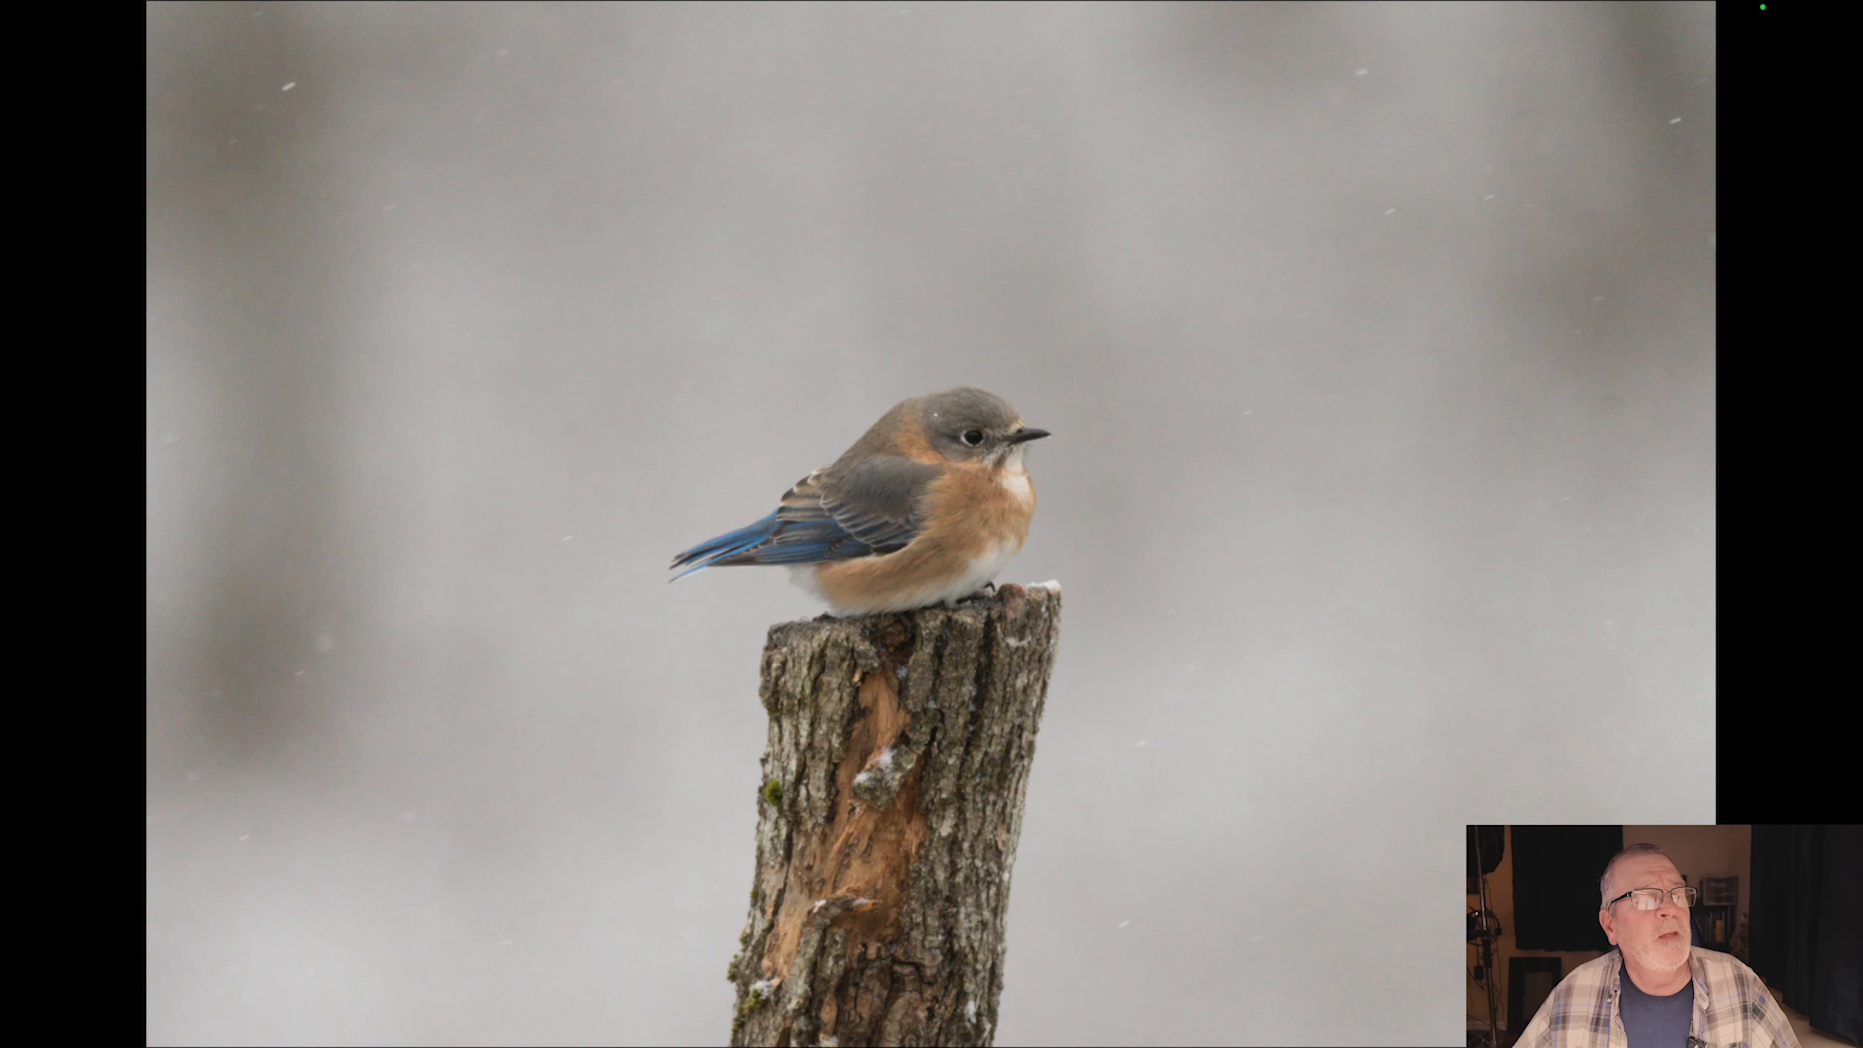
key("Right")
key("Right")
key("Right")
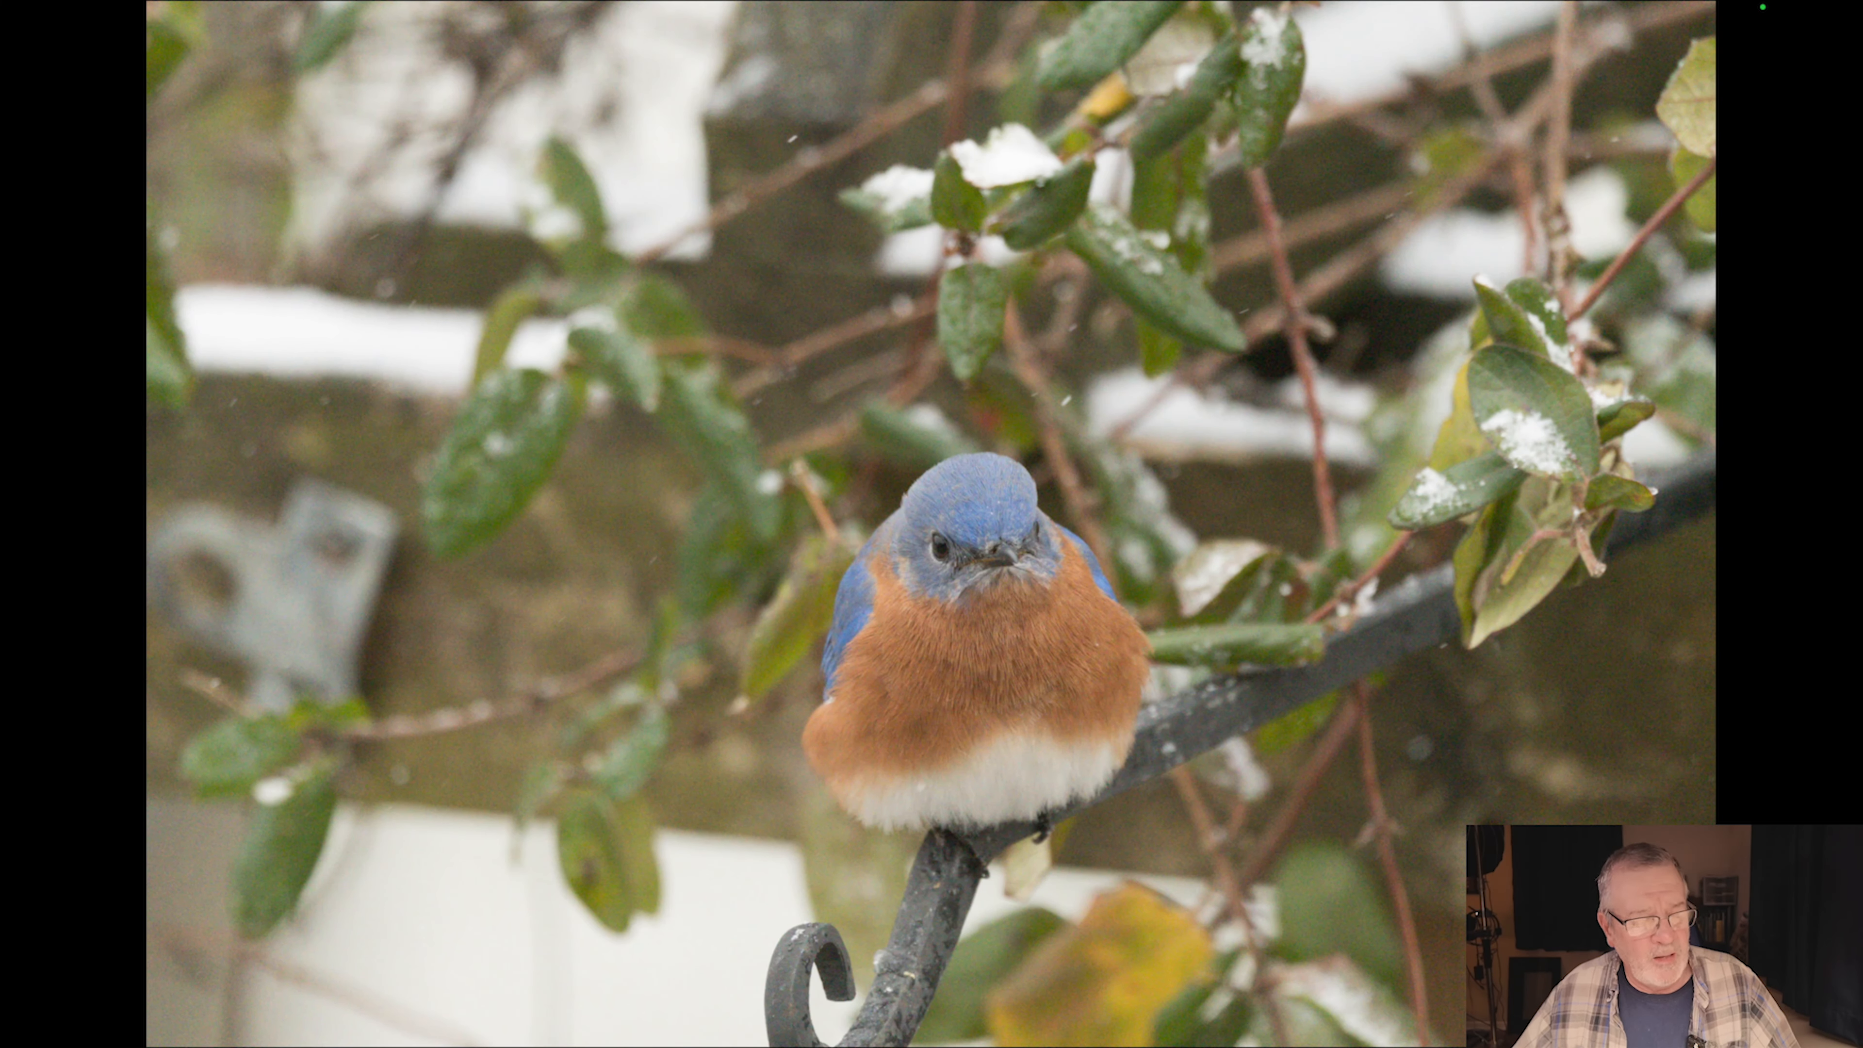
key("Right")
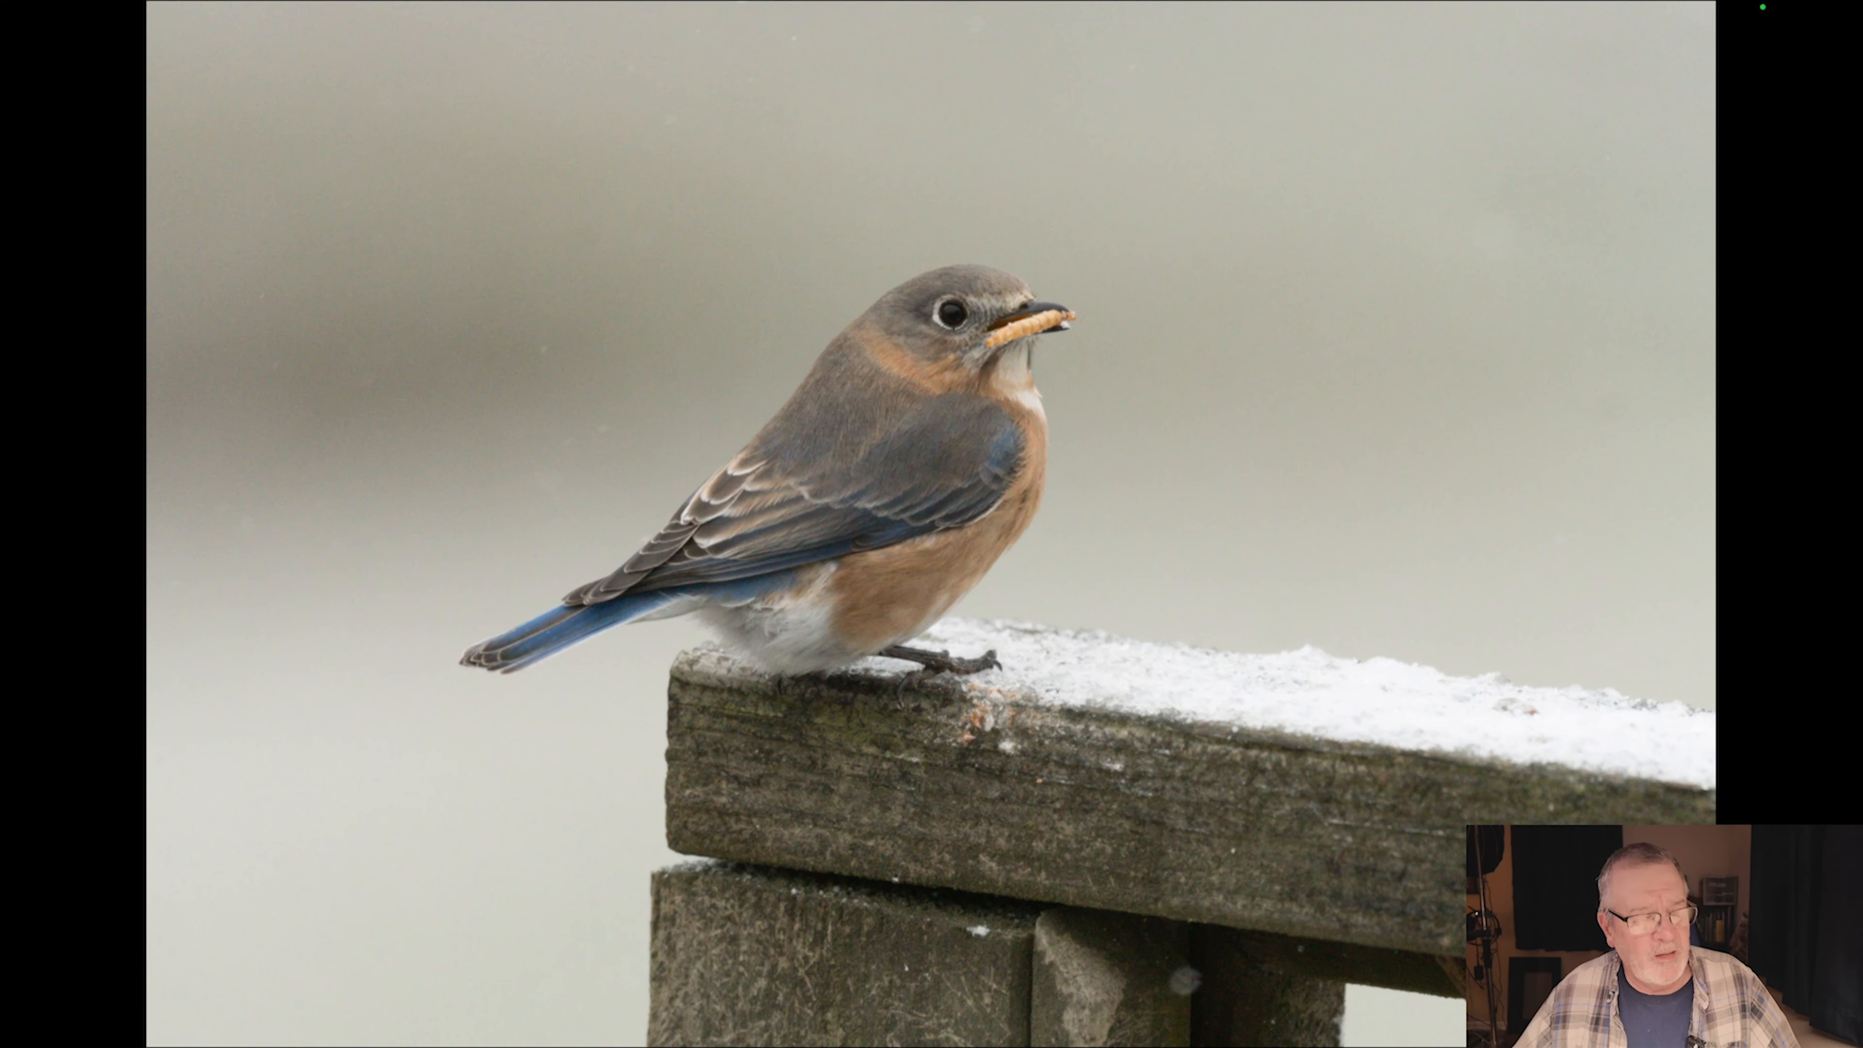
key("Right")
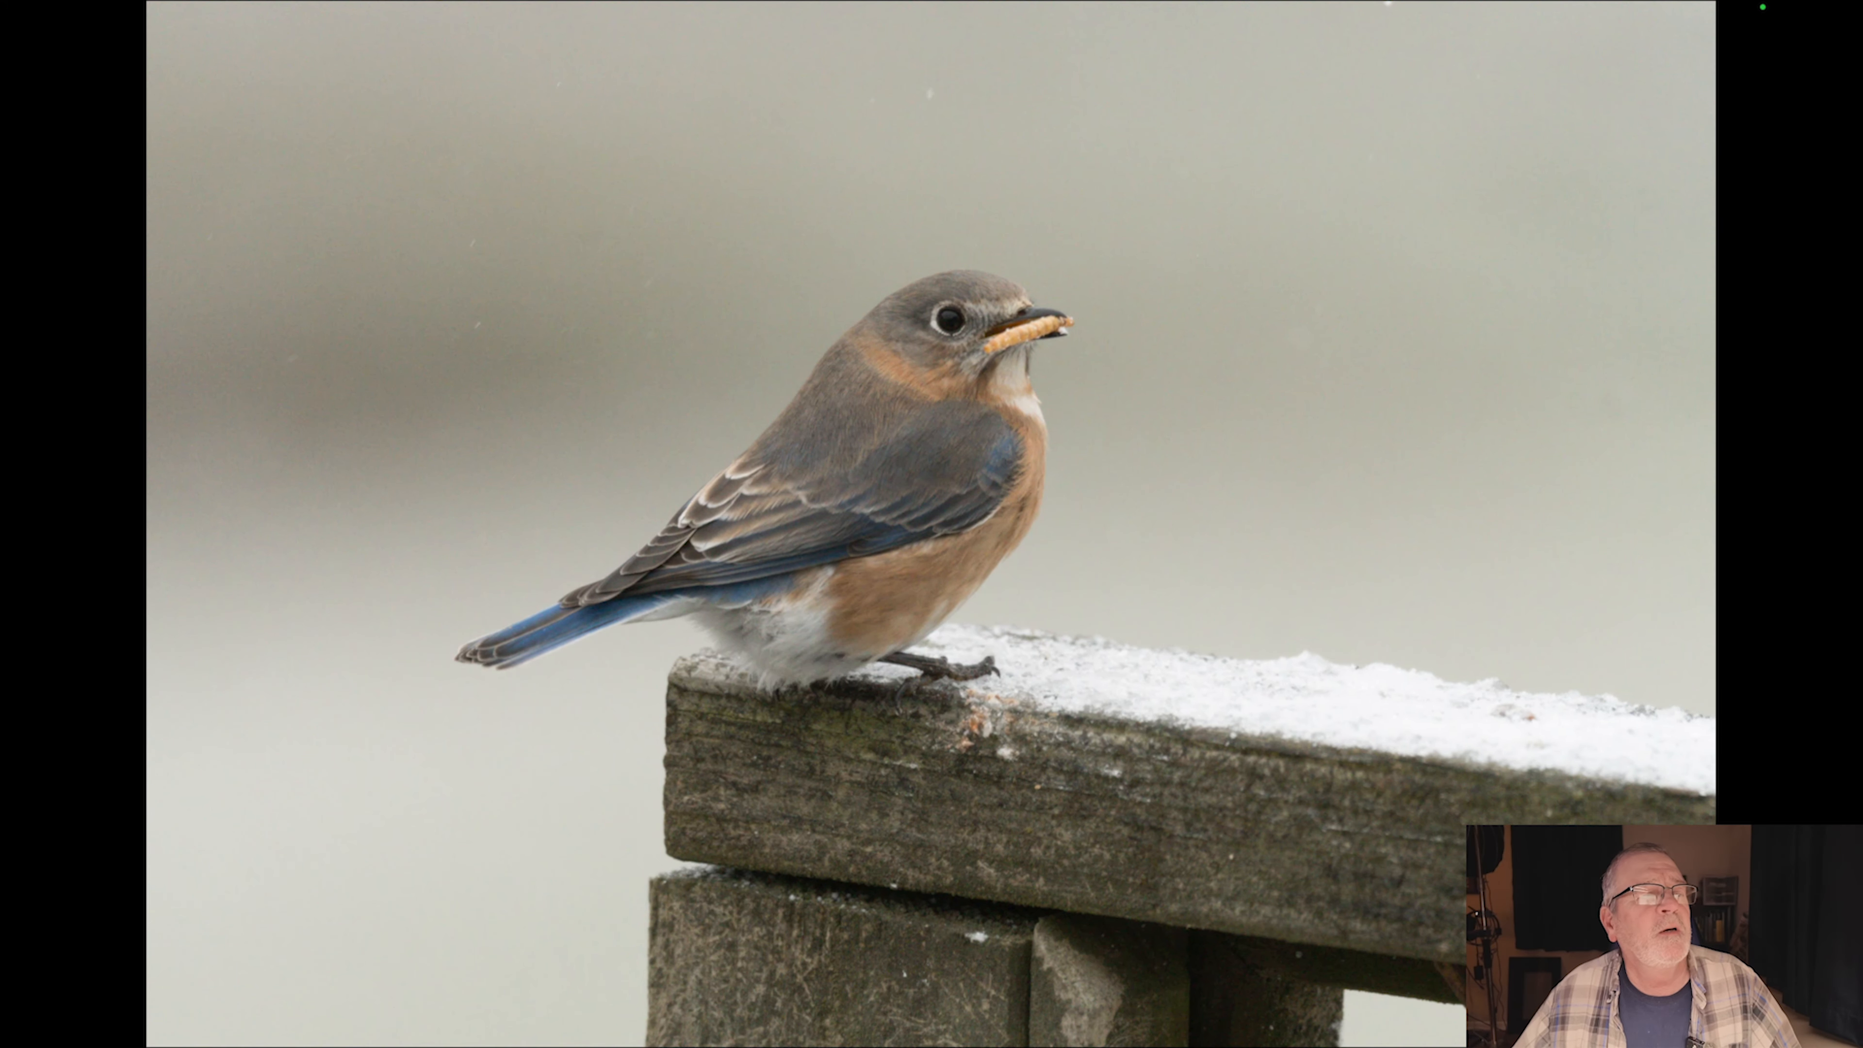
key("Right")
key("Right")
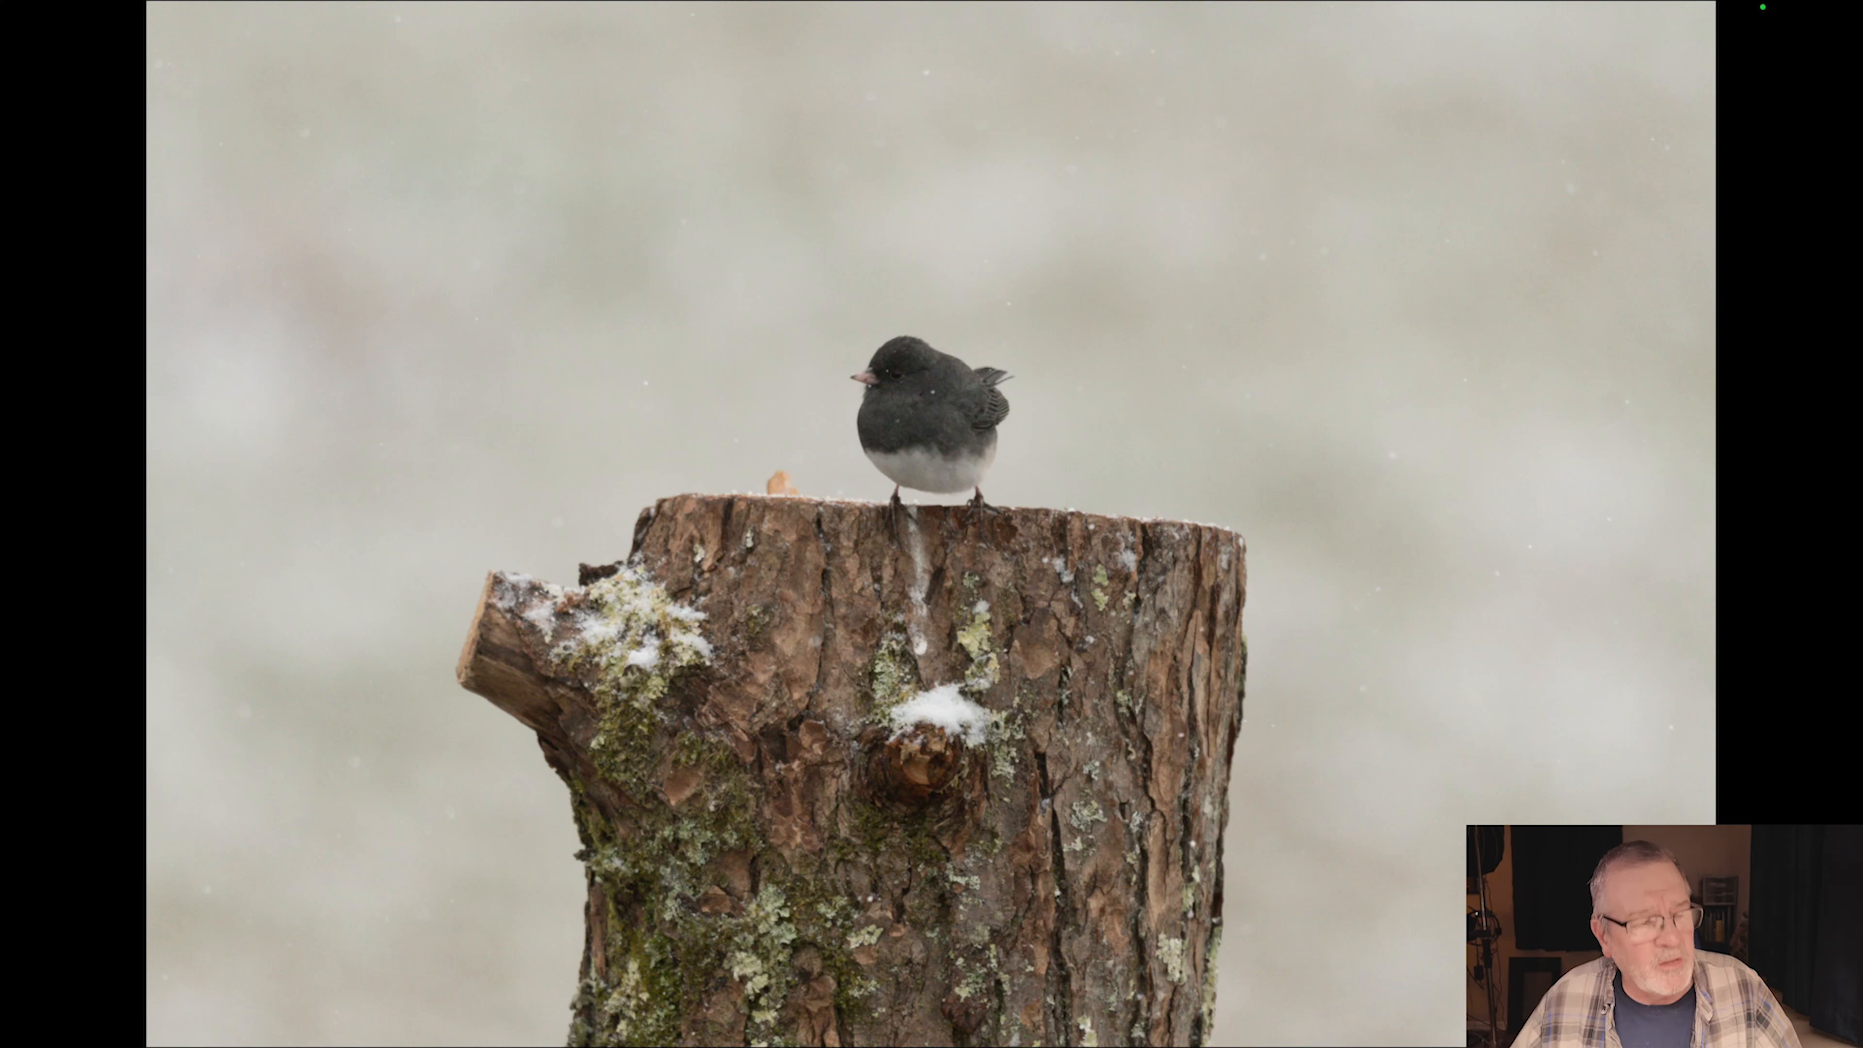
Review the red-headed finch picks on the snowy branches and pine full screen, up to the first flicker shot.
key("Right")
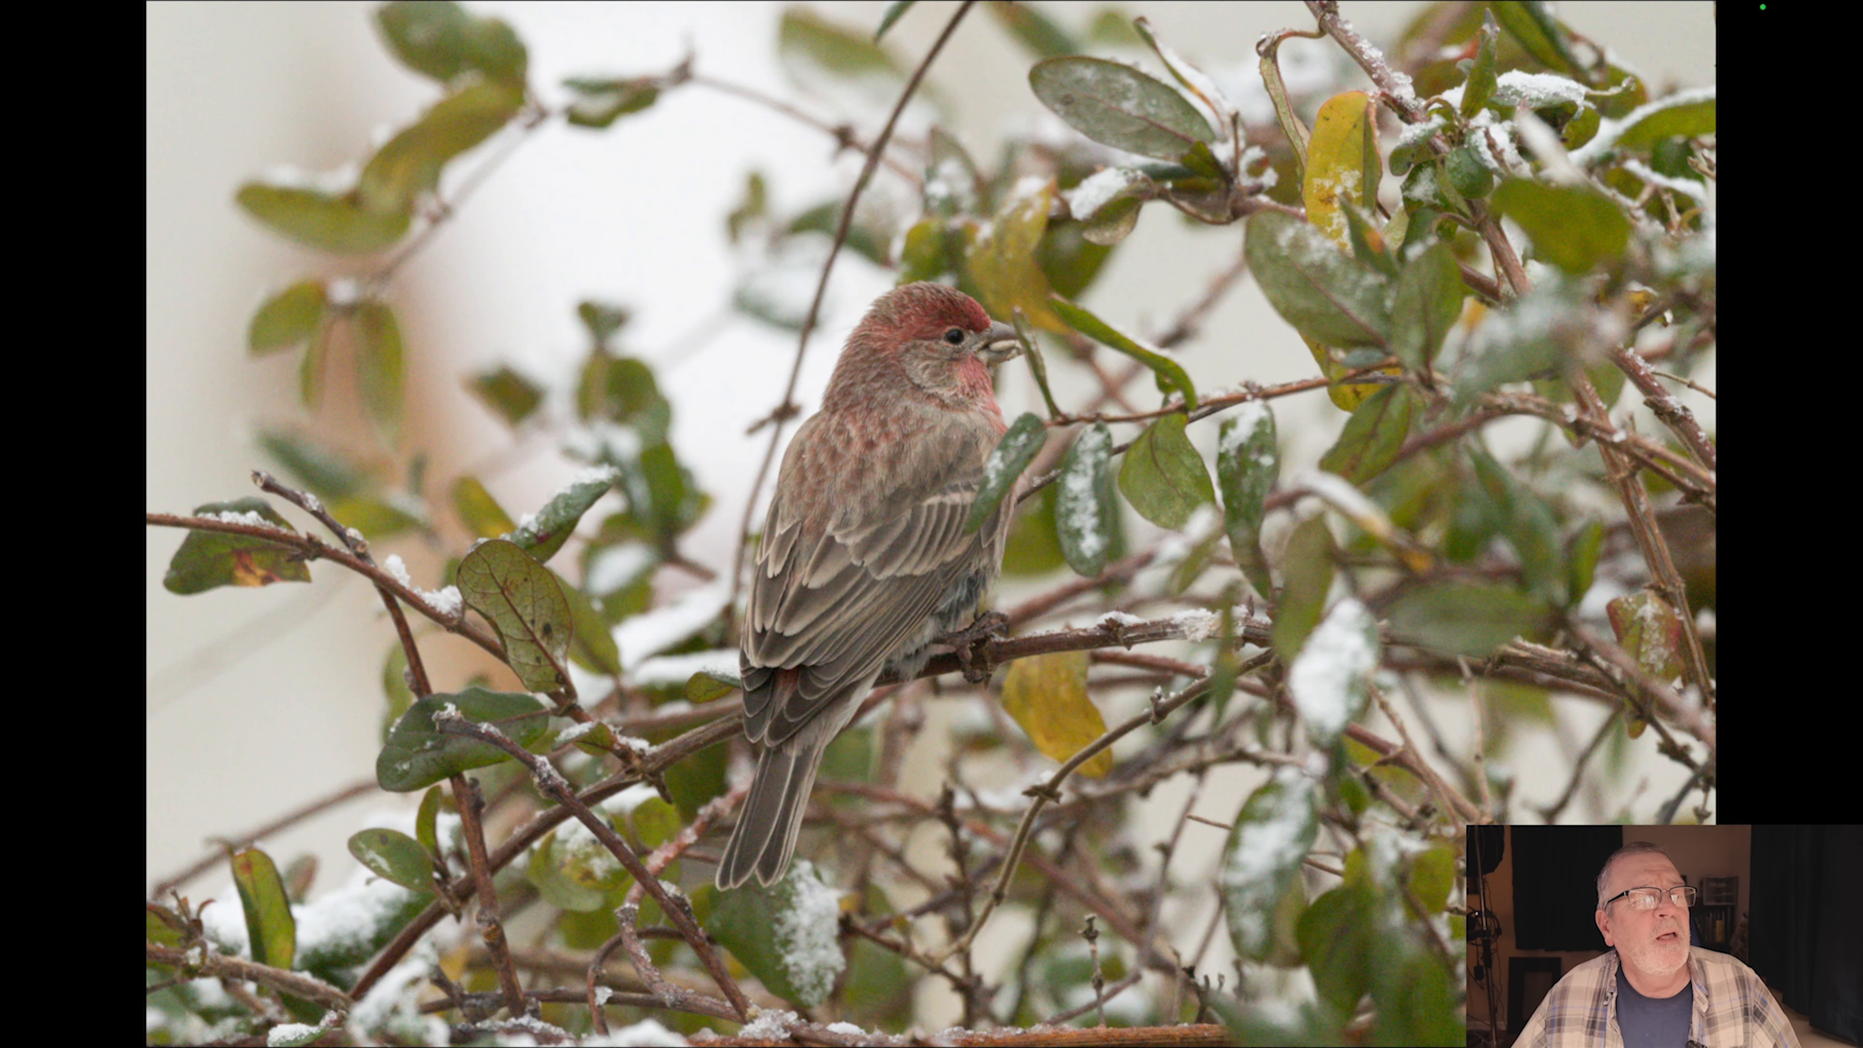
key("Right")
key("Right")
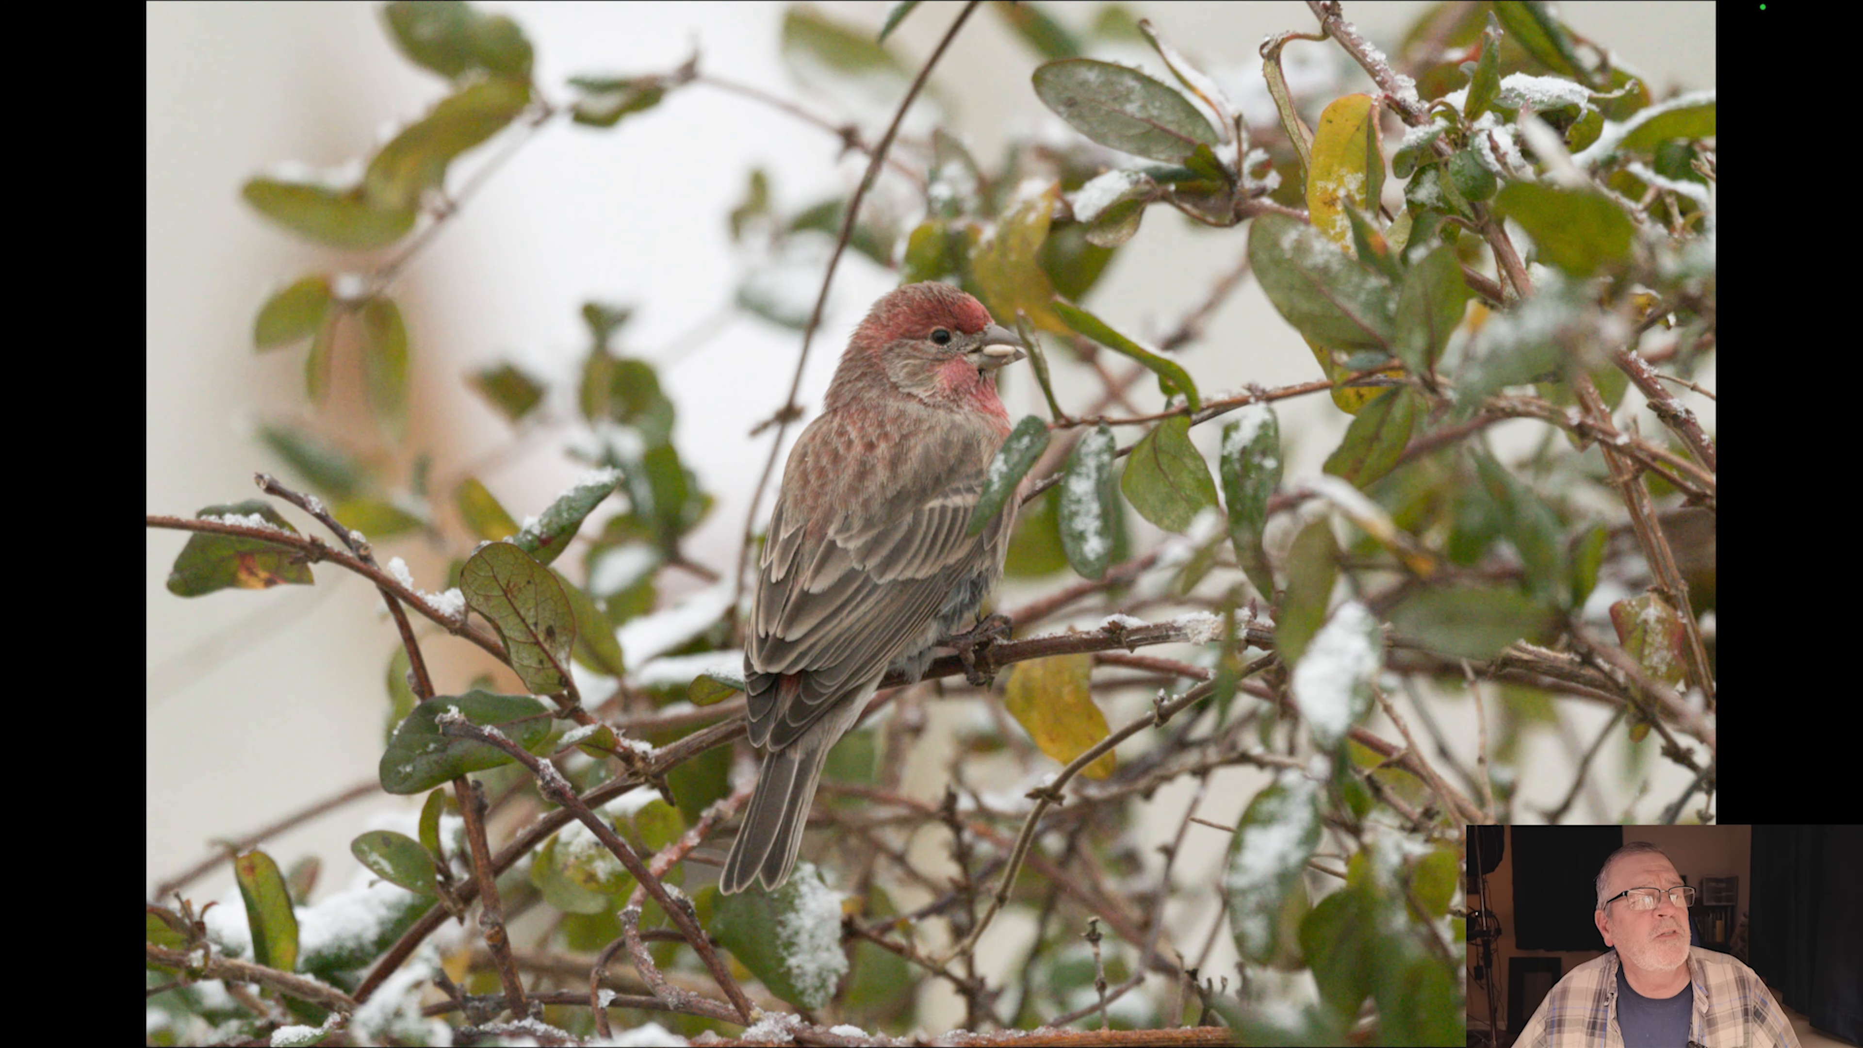
key("Right")
key("Right")
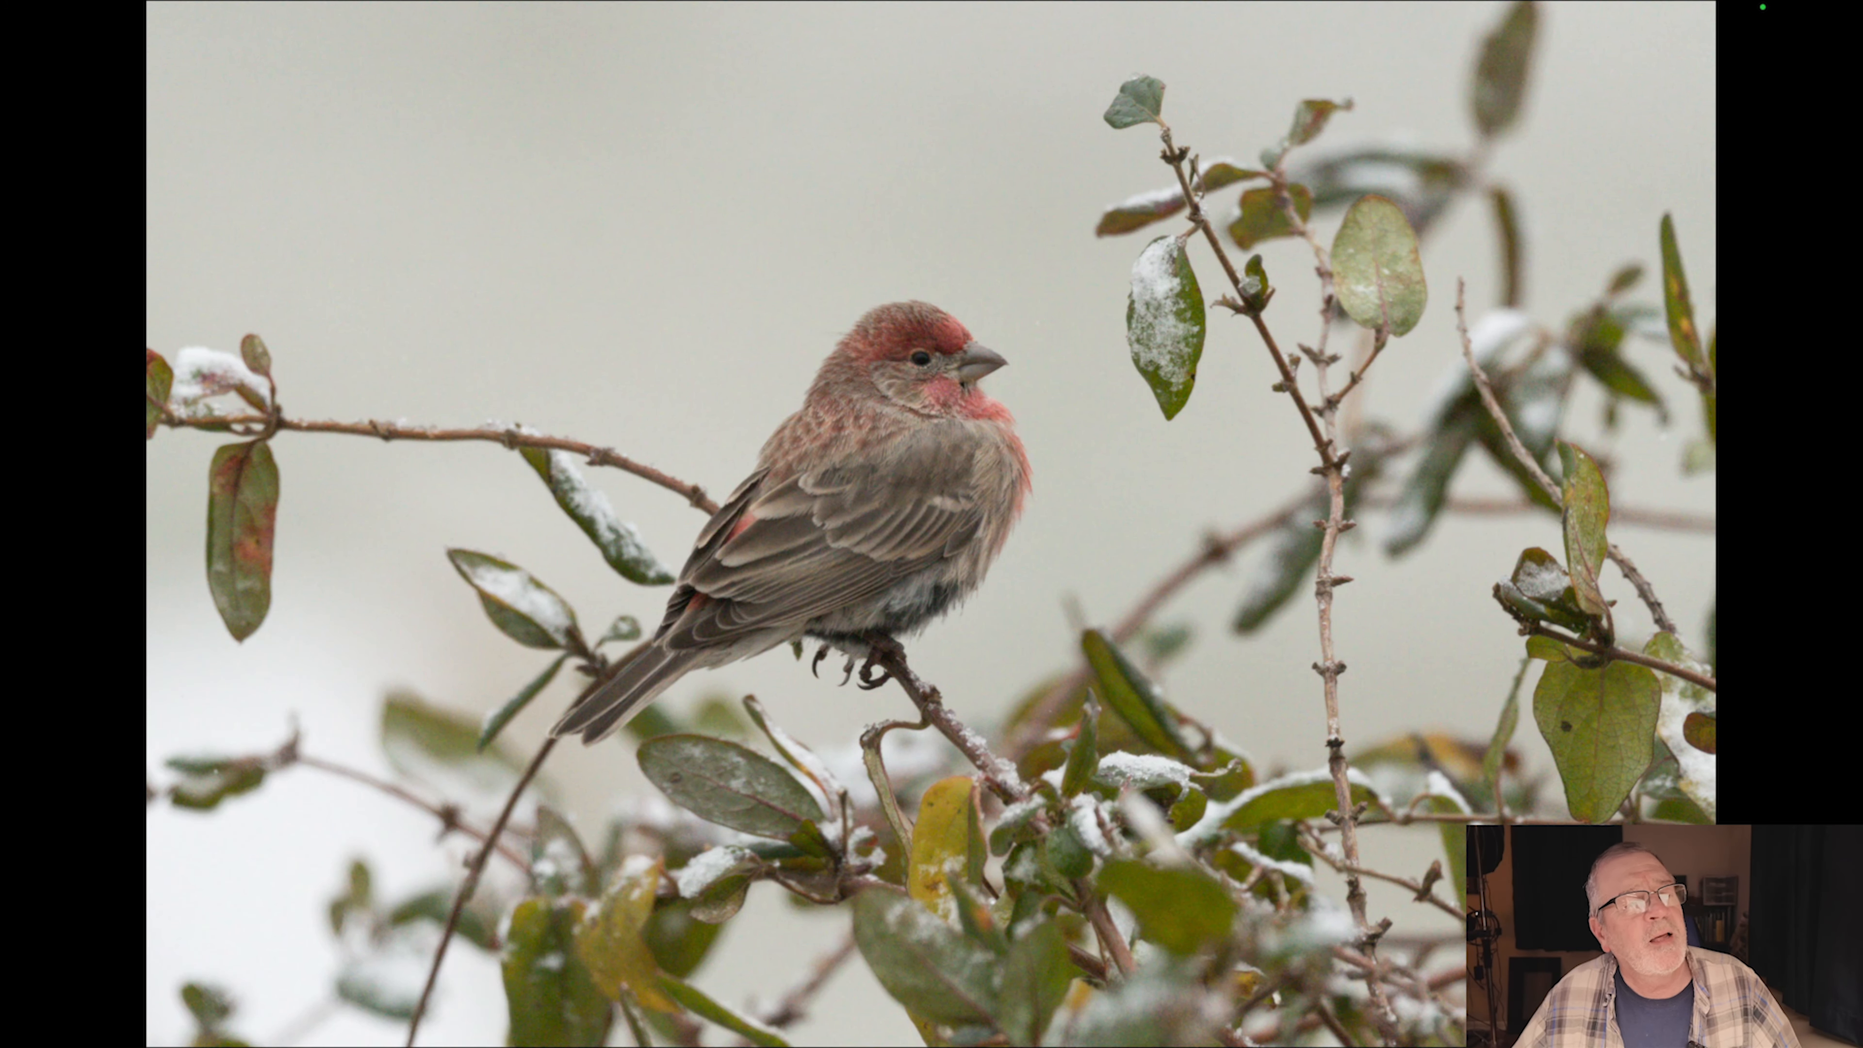
key("Right")
key("Right")
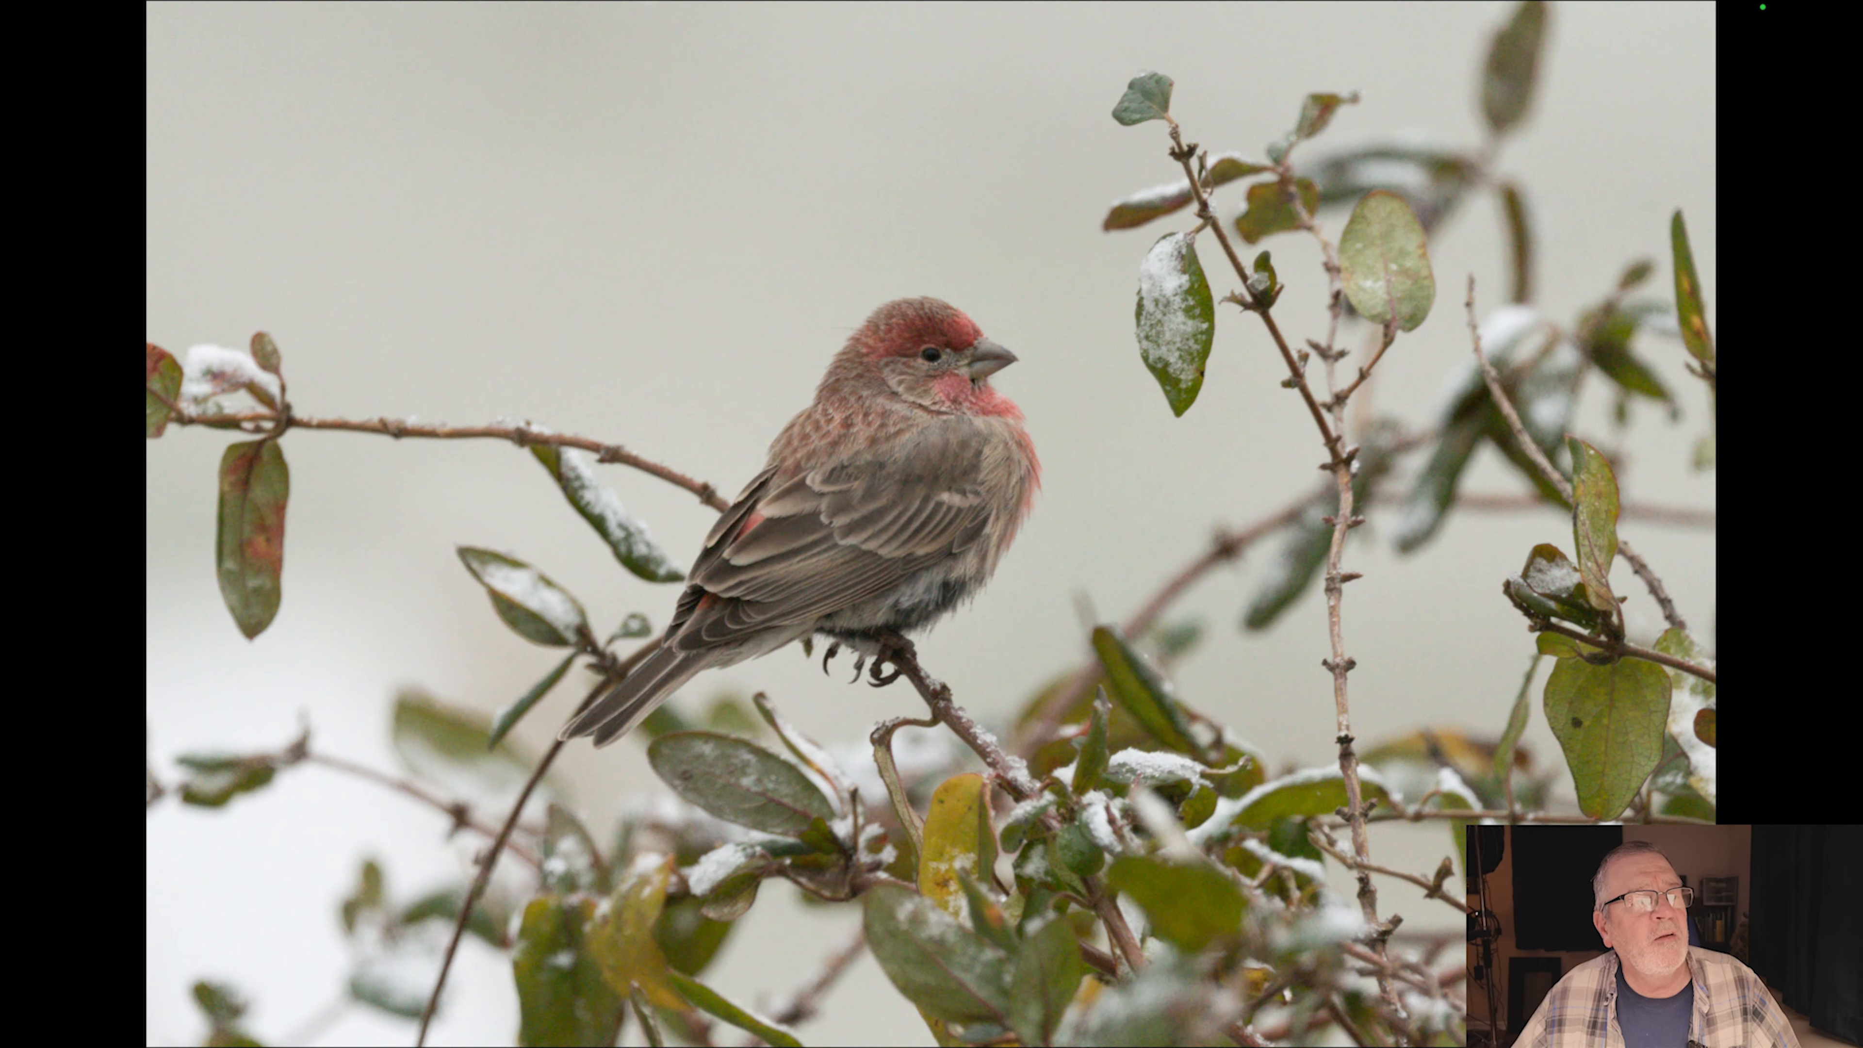
key("Right")
key("Right")
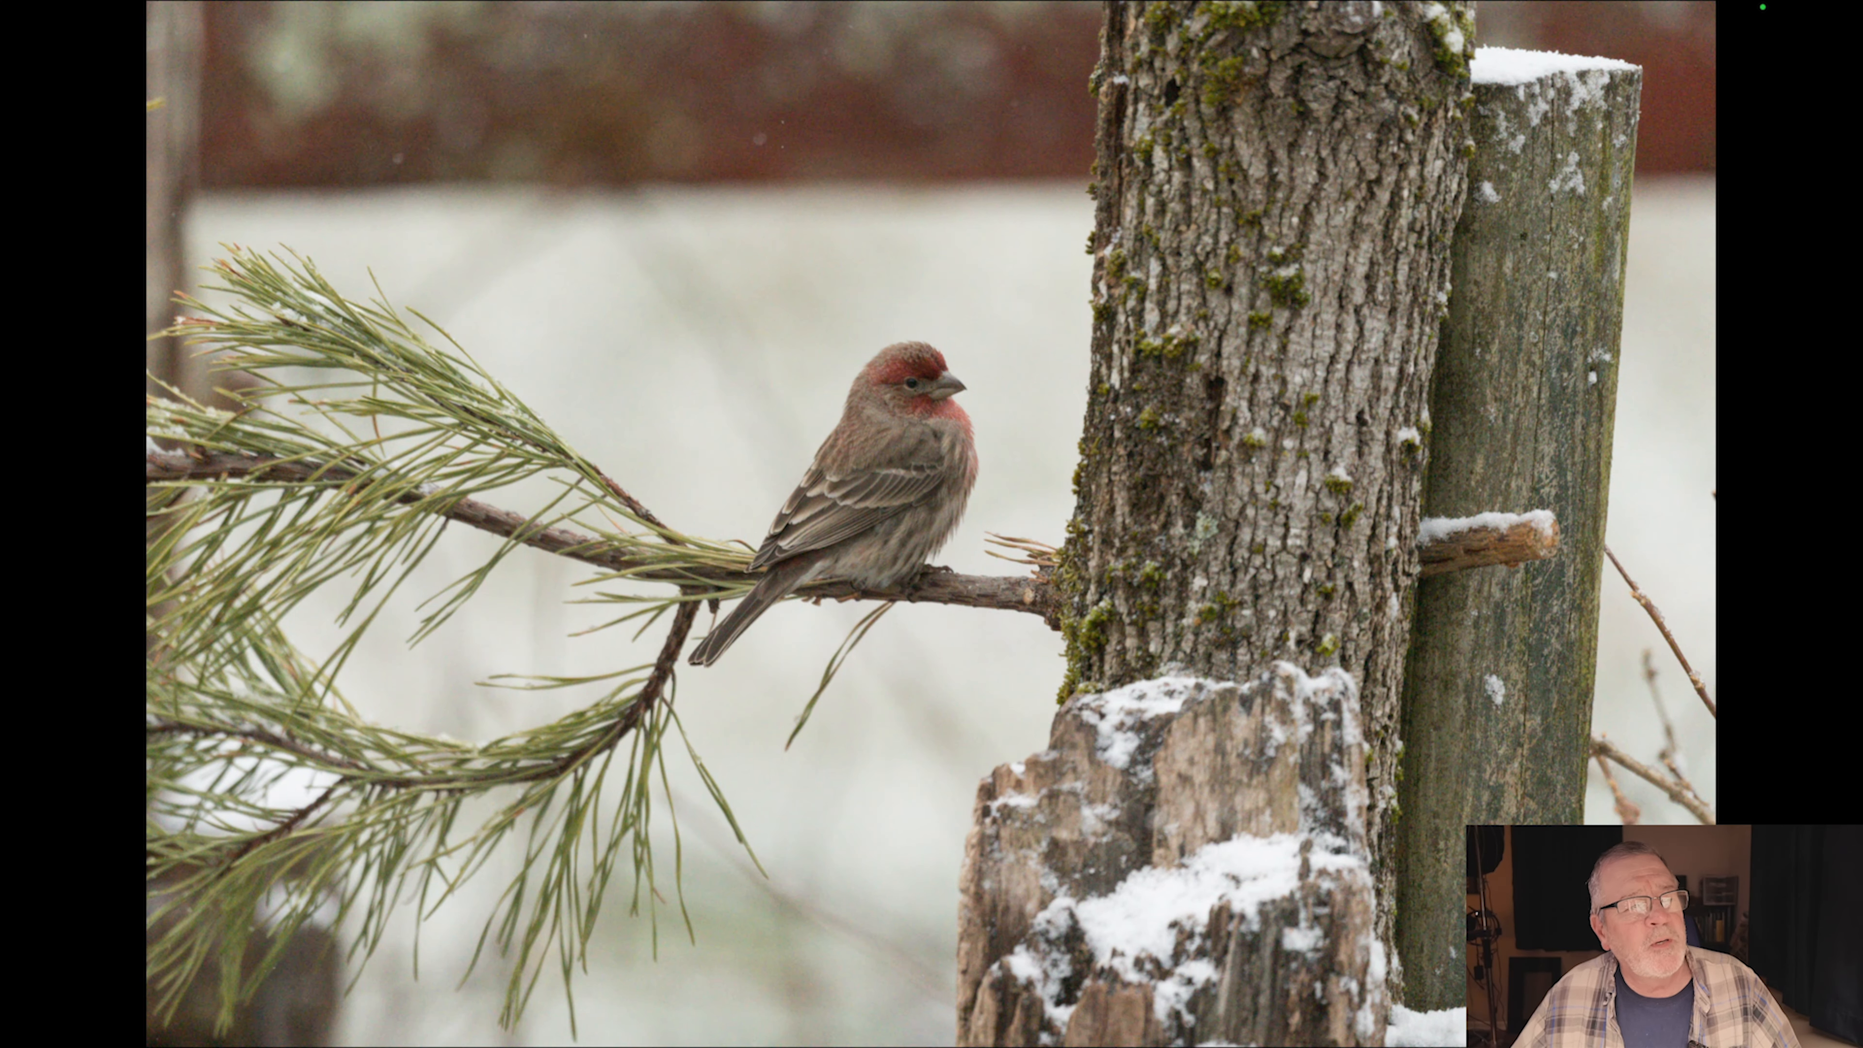
key("Right")
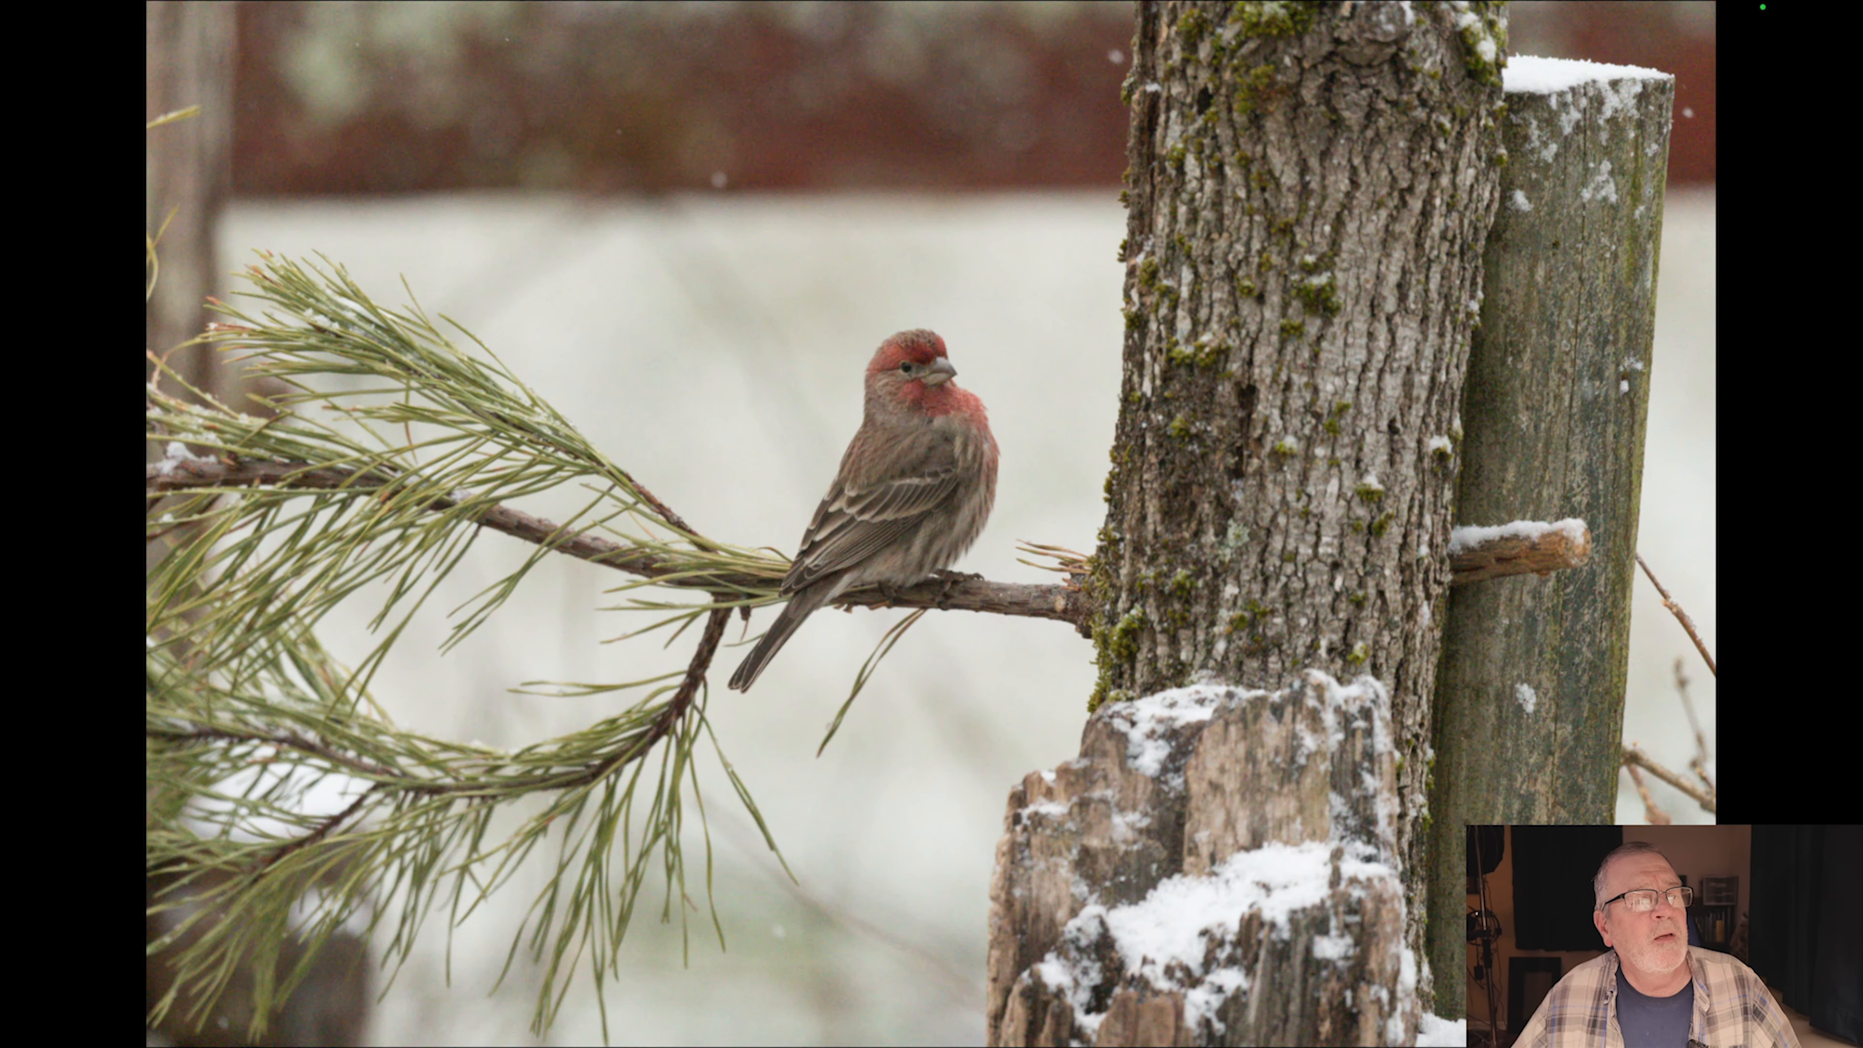
key("Right")
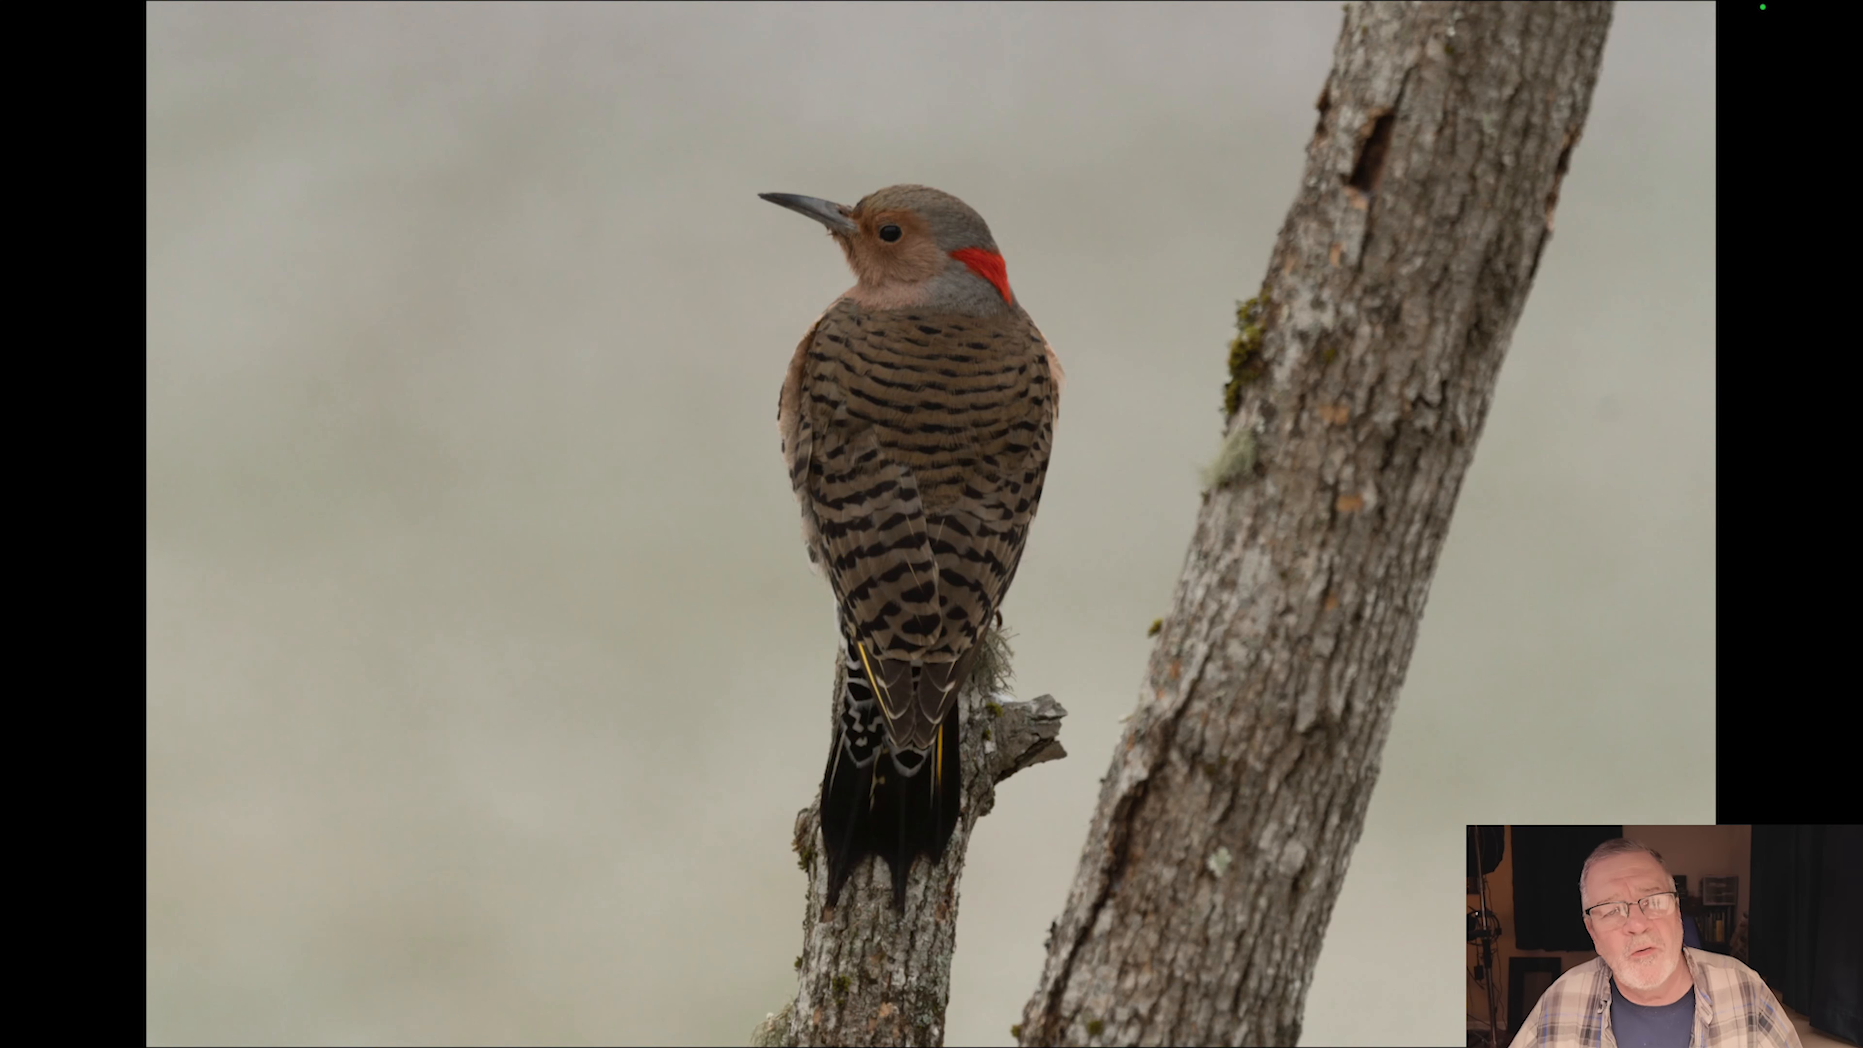
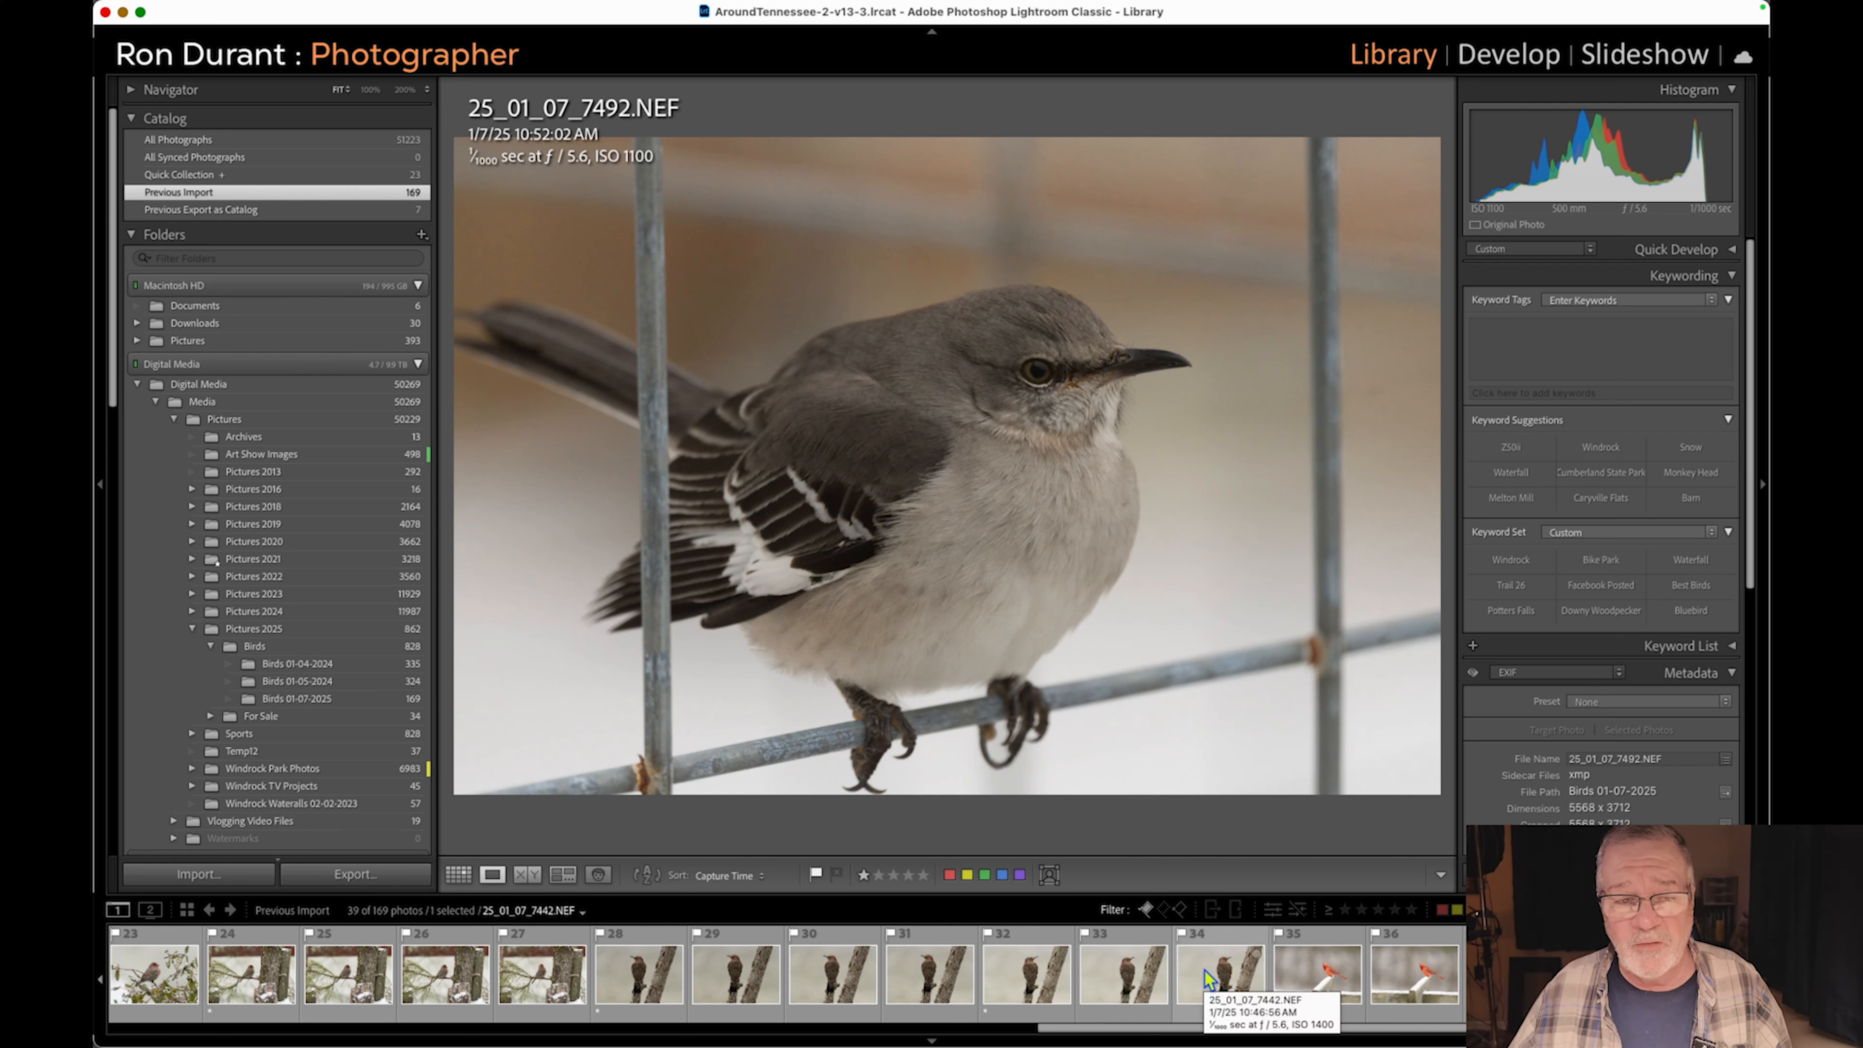
Find the flicker photo 7442 in the filmstrip and open it in Loupe view.
scroll(1204, 970, "left", 2)
scroll(1204, 971, "right", 2)
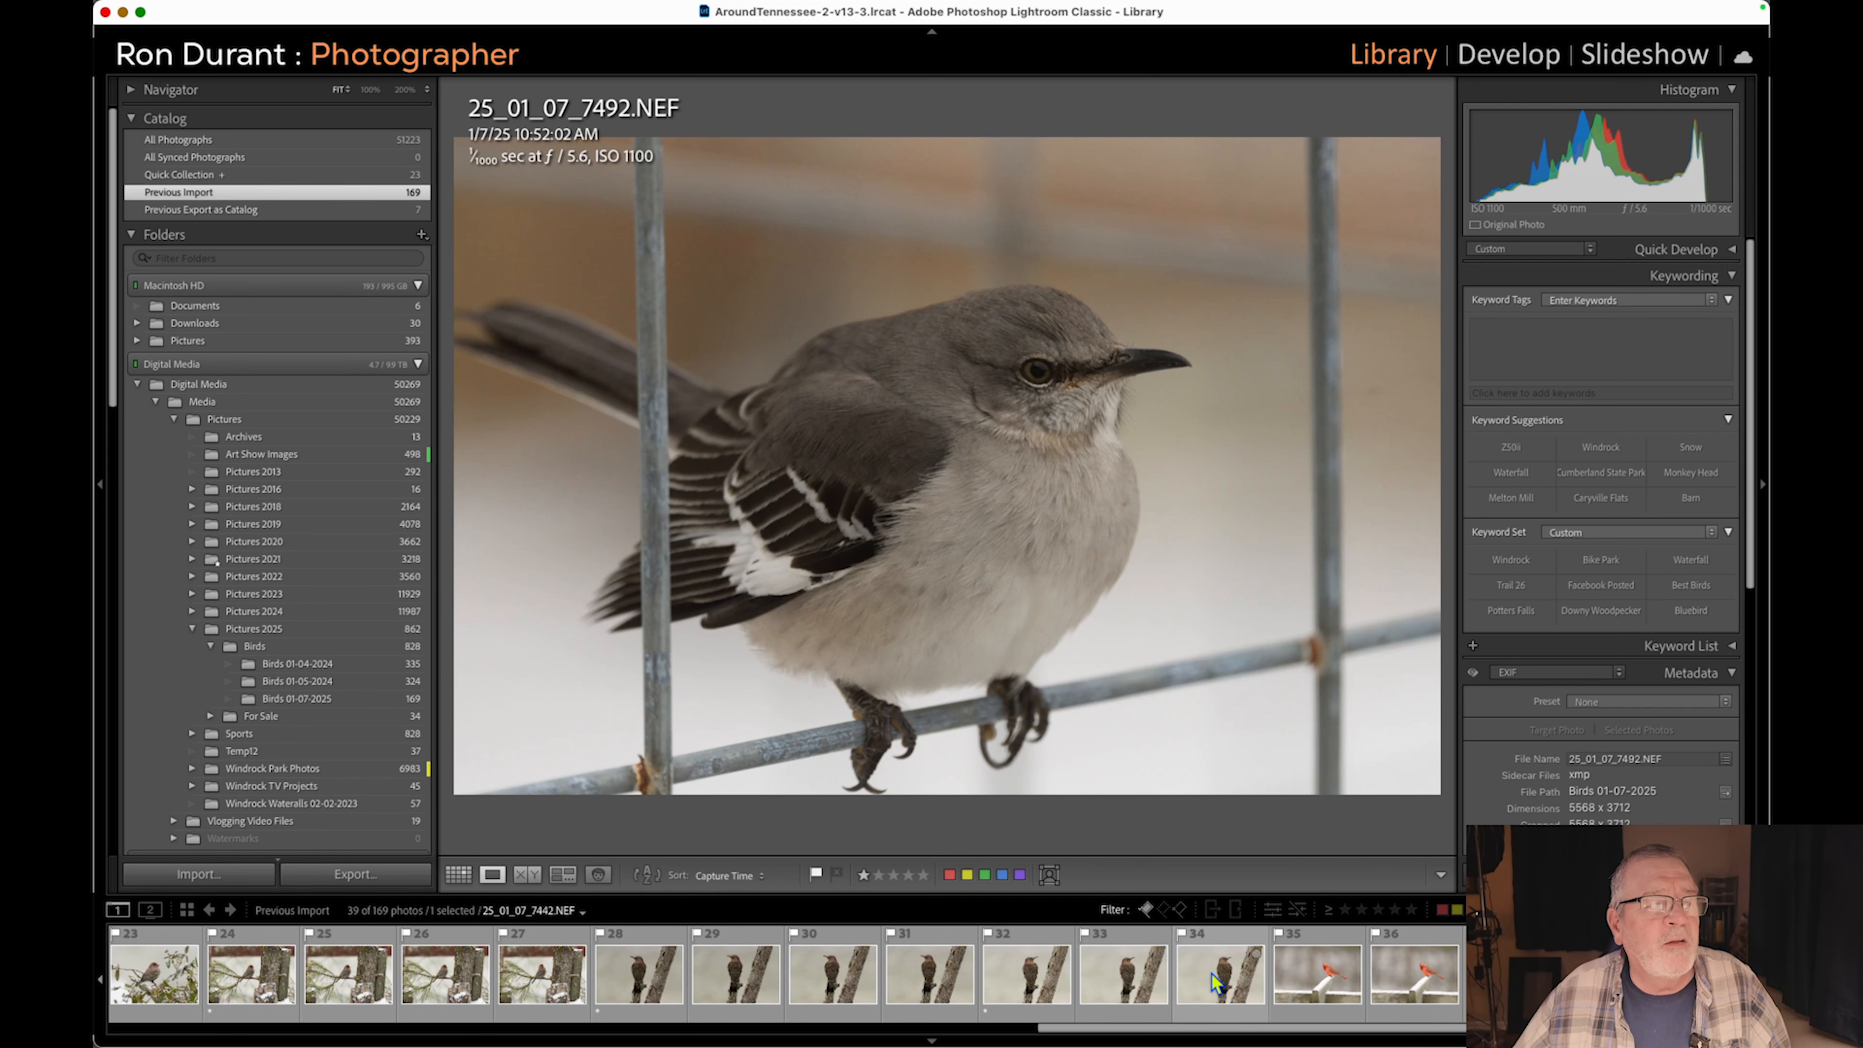
left_click(1219, 958)
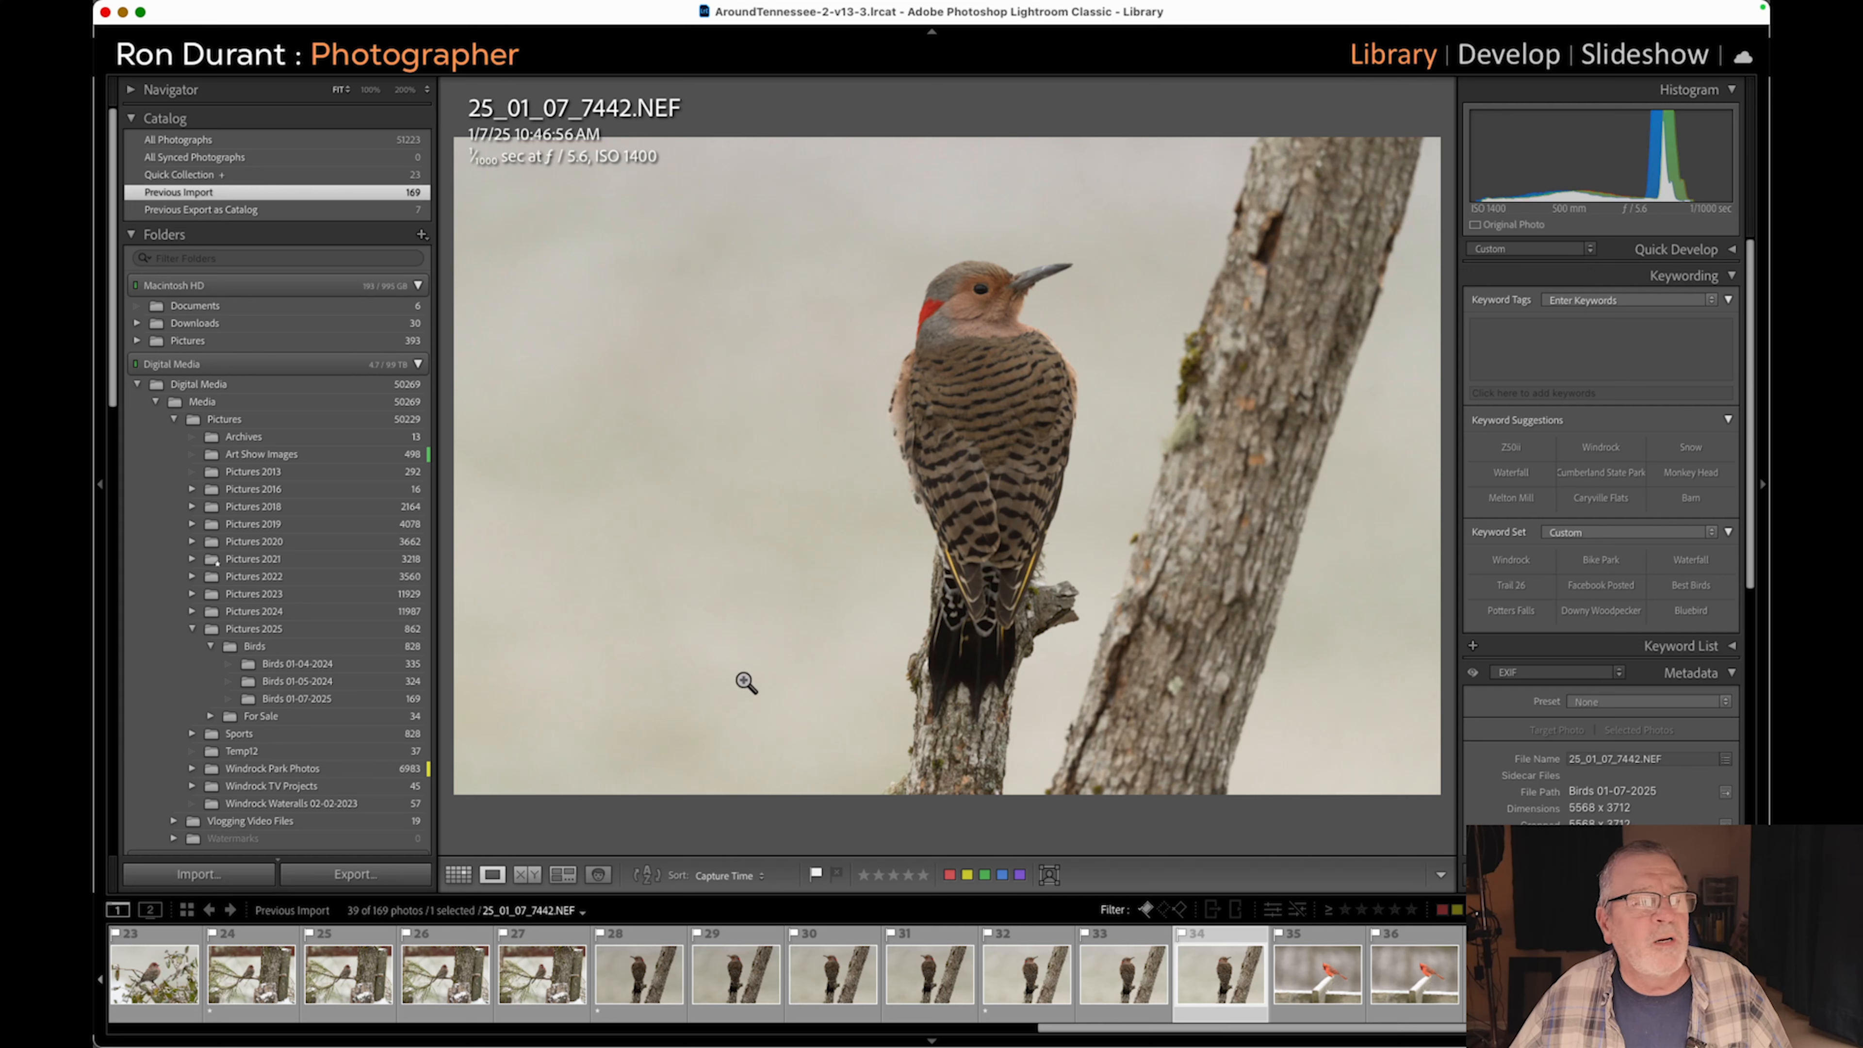
mouse_move(104, 734)
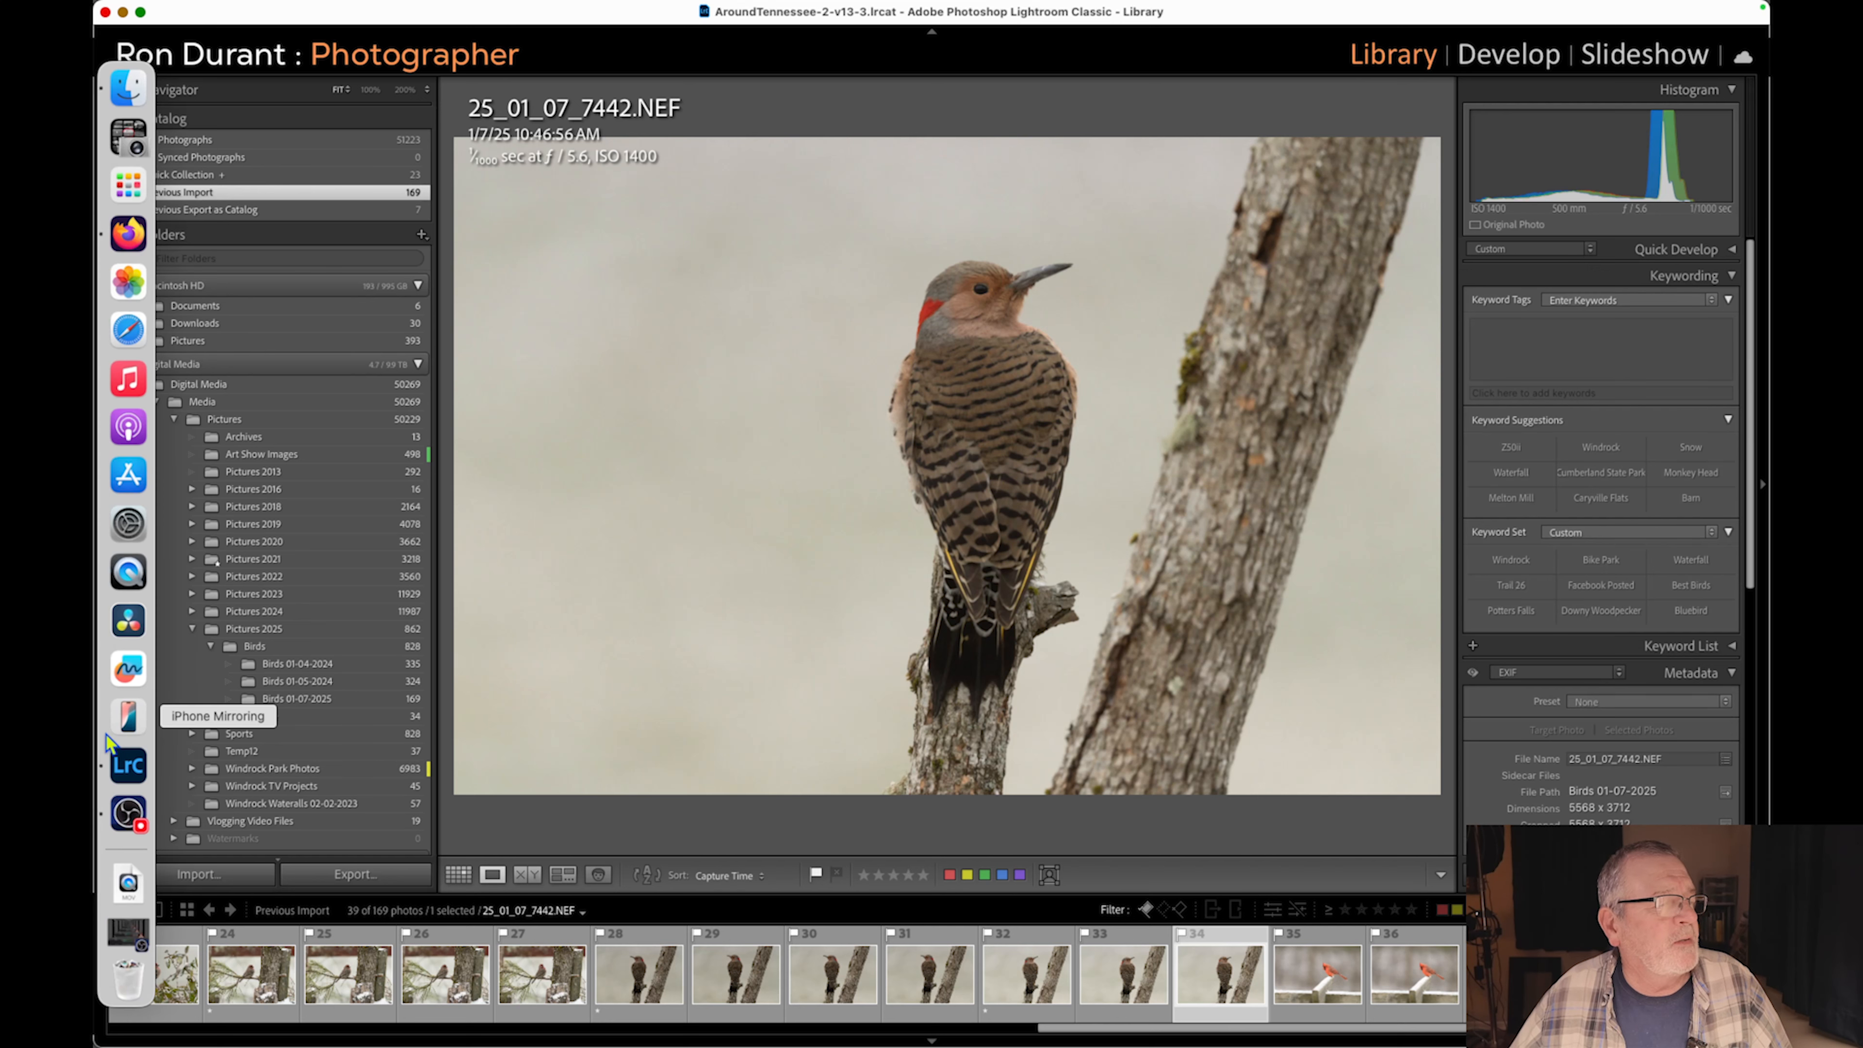
left_click(129, 810)
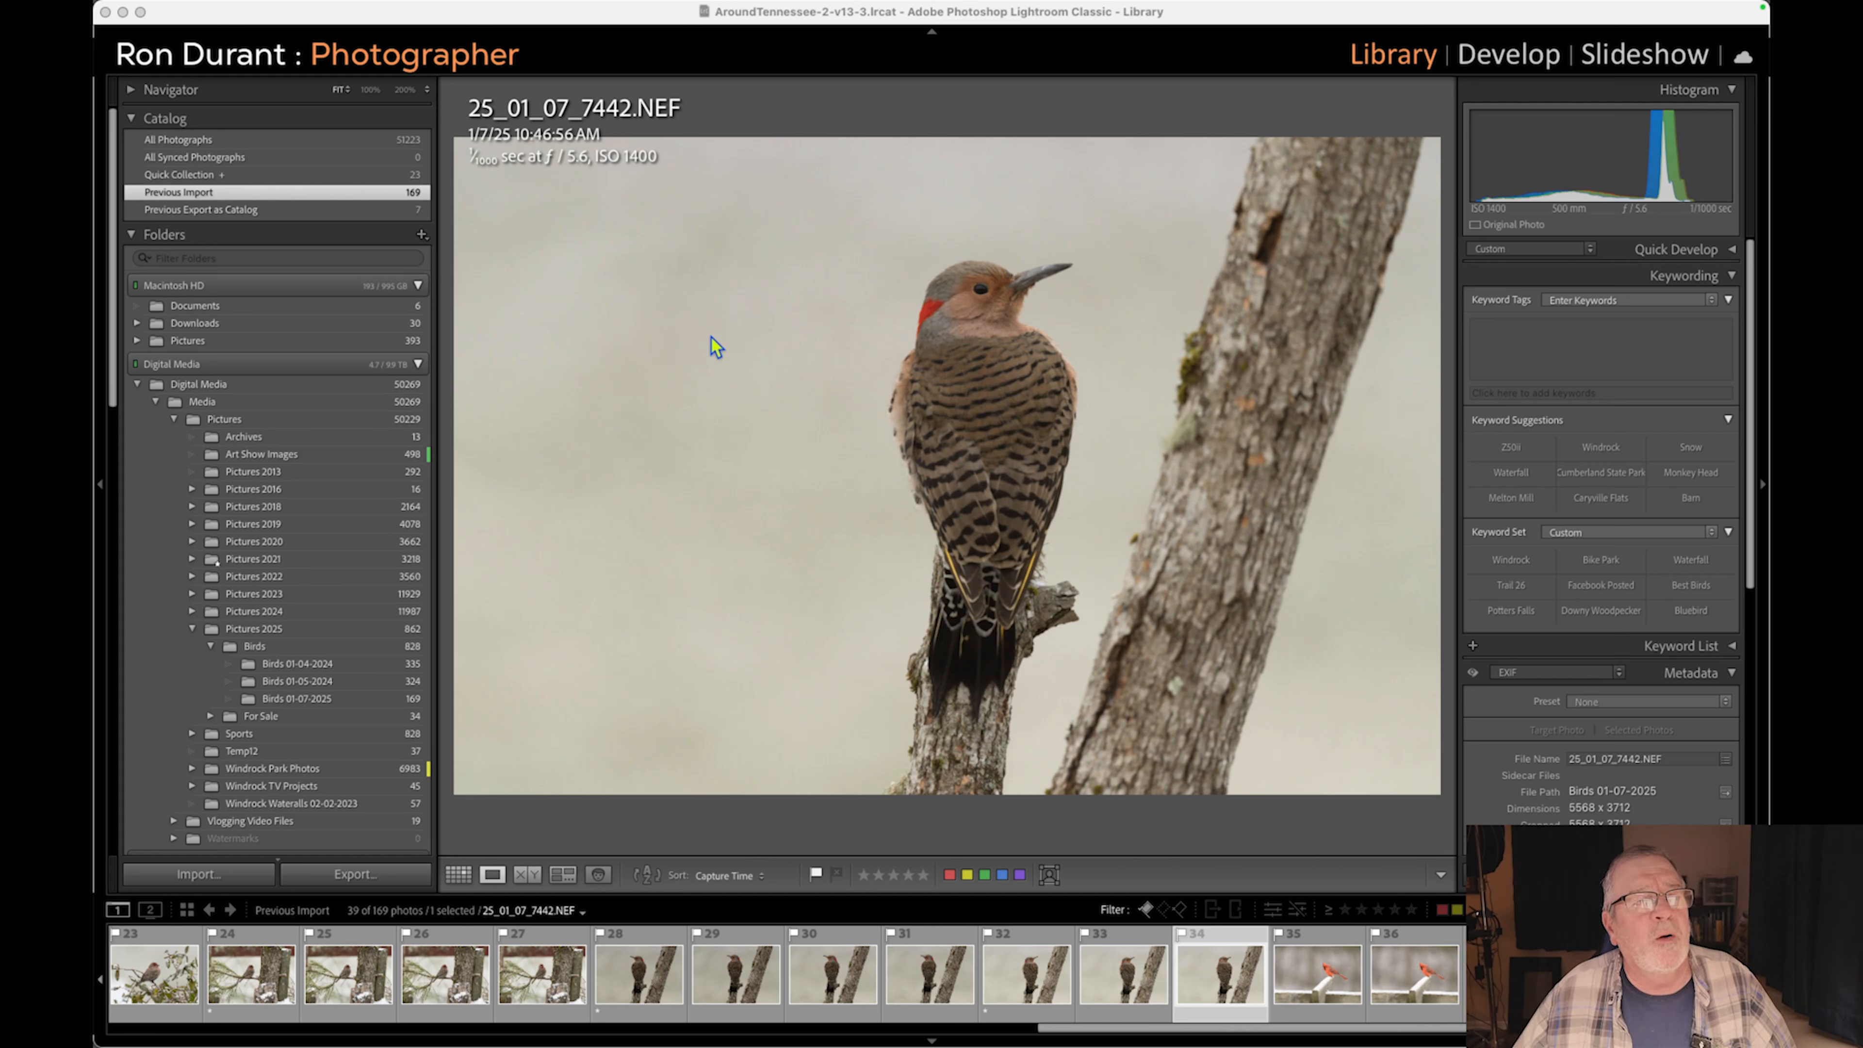
Crop photo 7442 tighter around the flicker in the Develop module, keeping the original aspect ratio.
left_click(1505, 55)
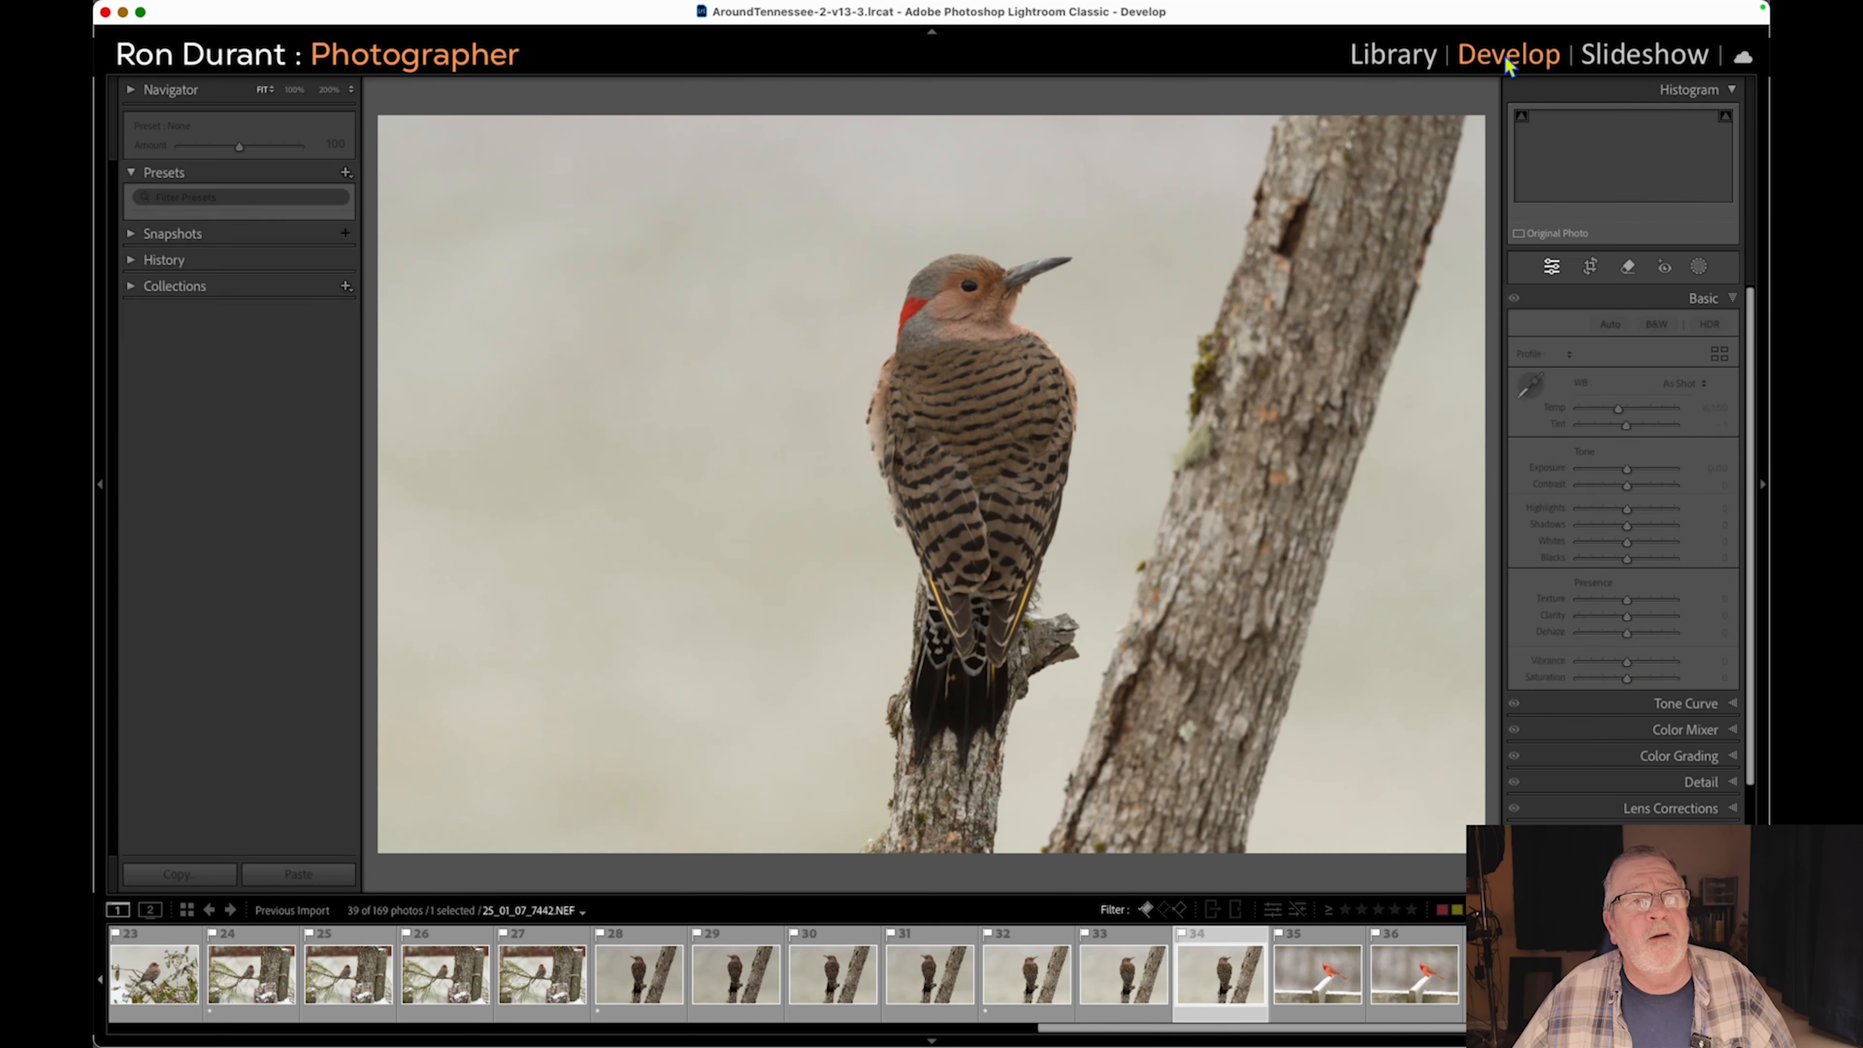
left_click(1589, 268)
left_click_drag(381, 482, 516, 454)
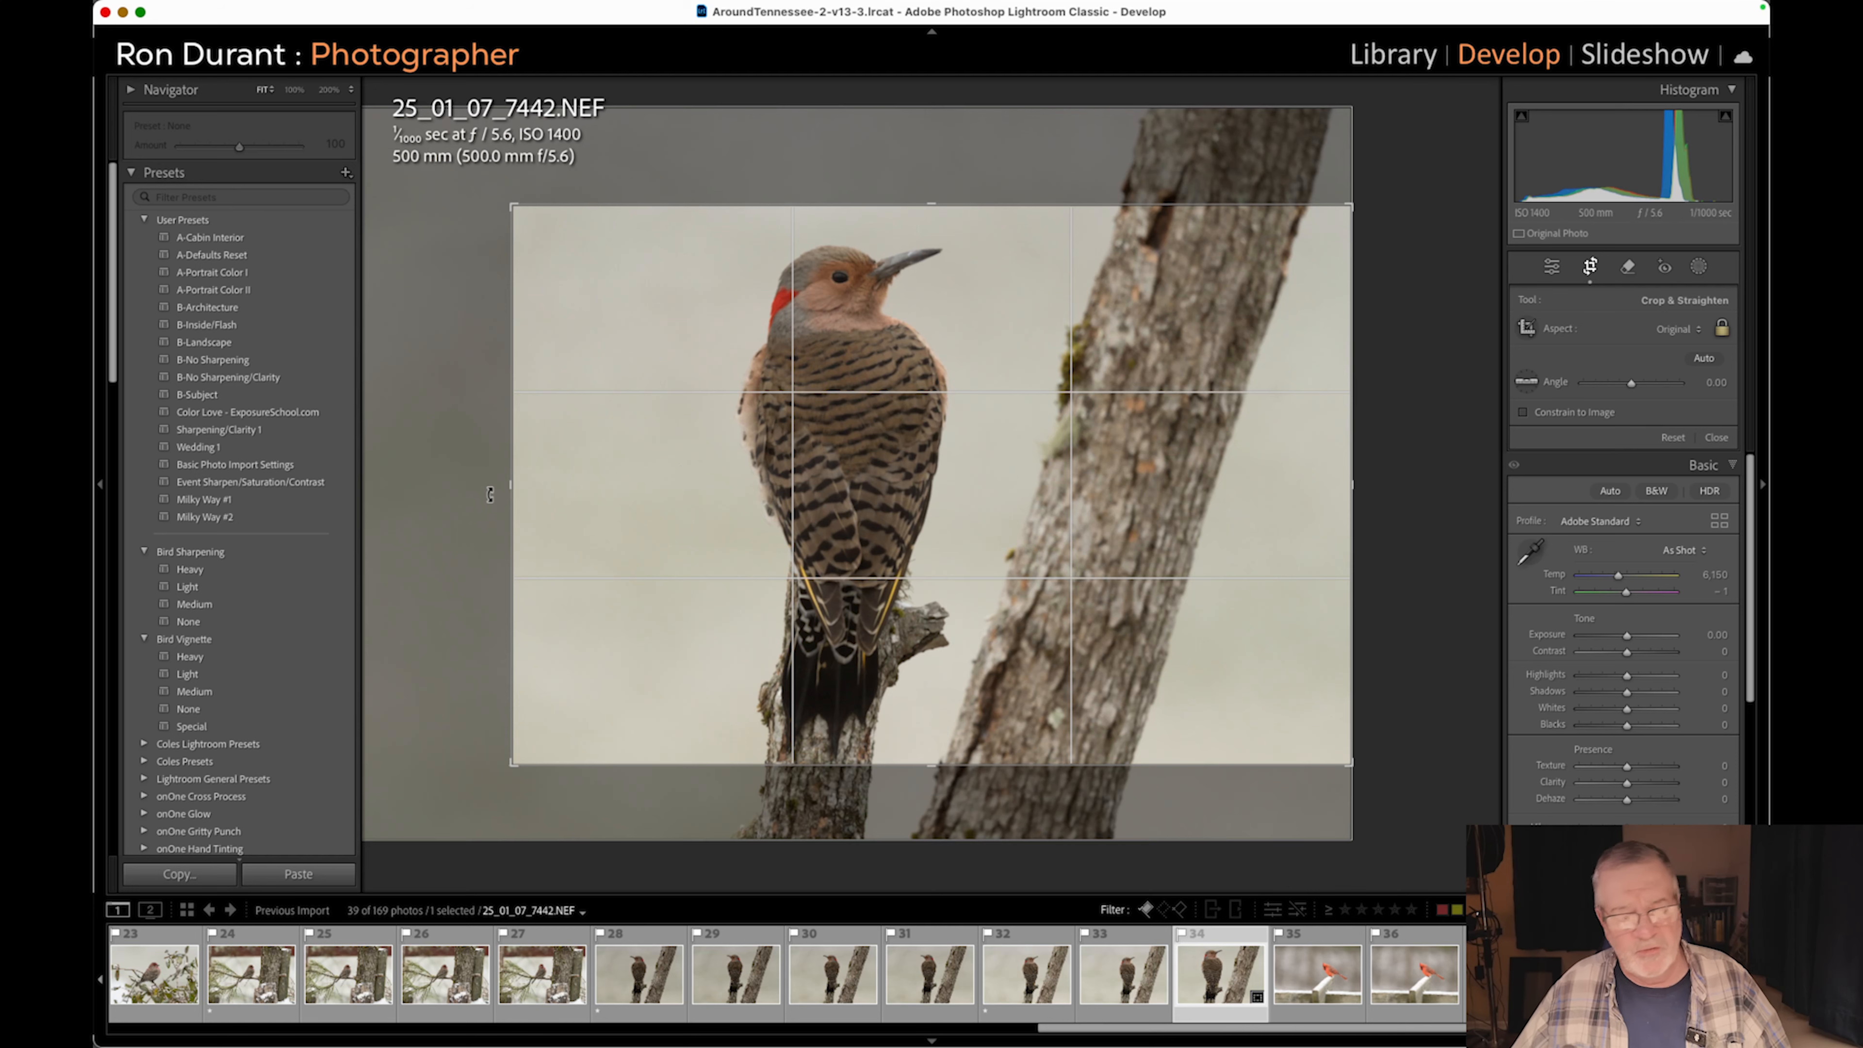
key("Return")
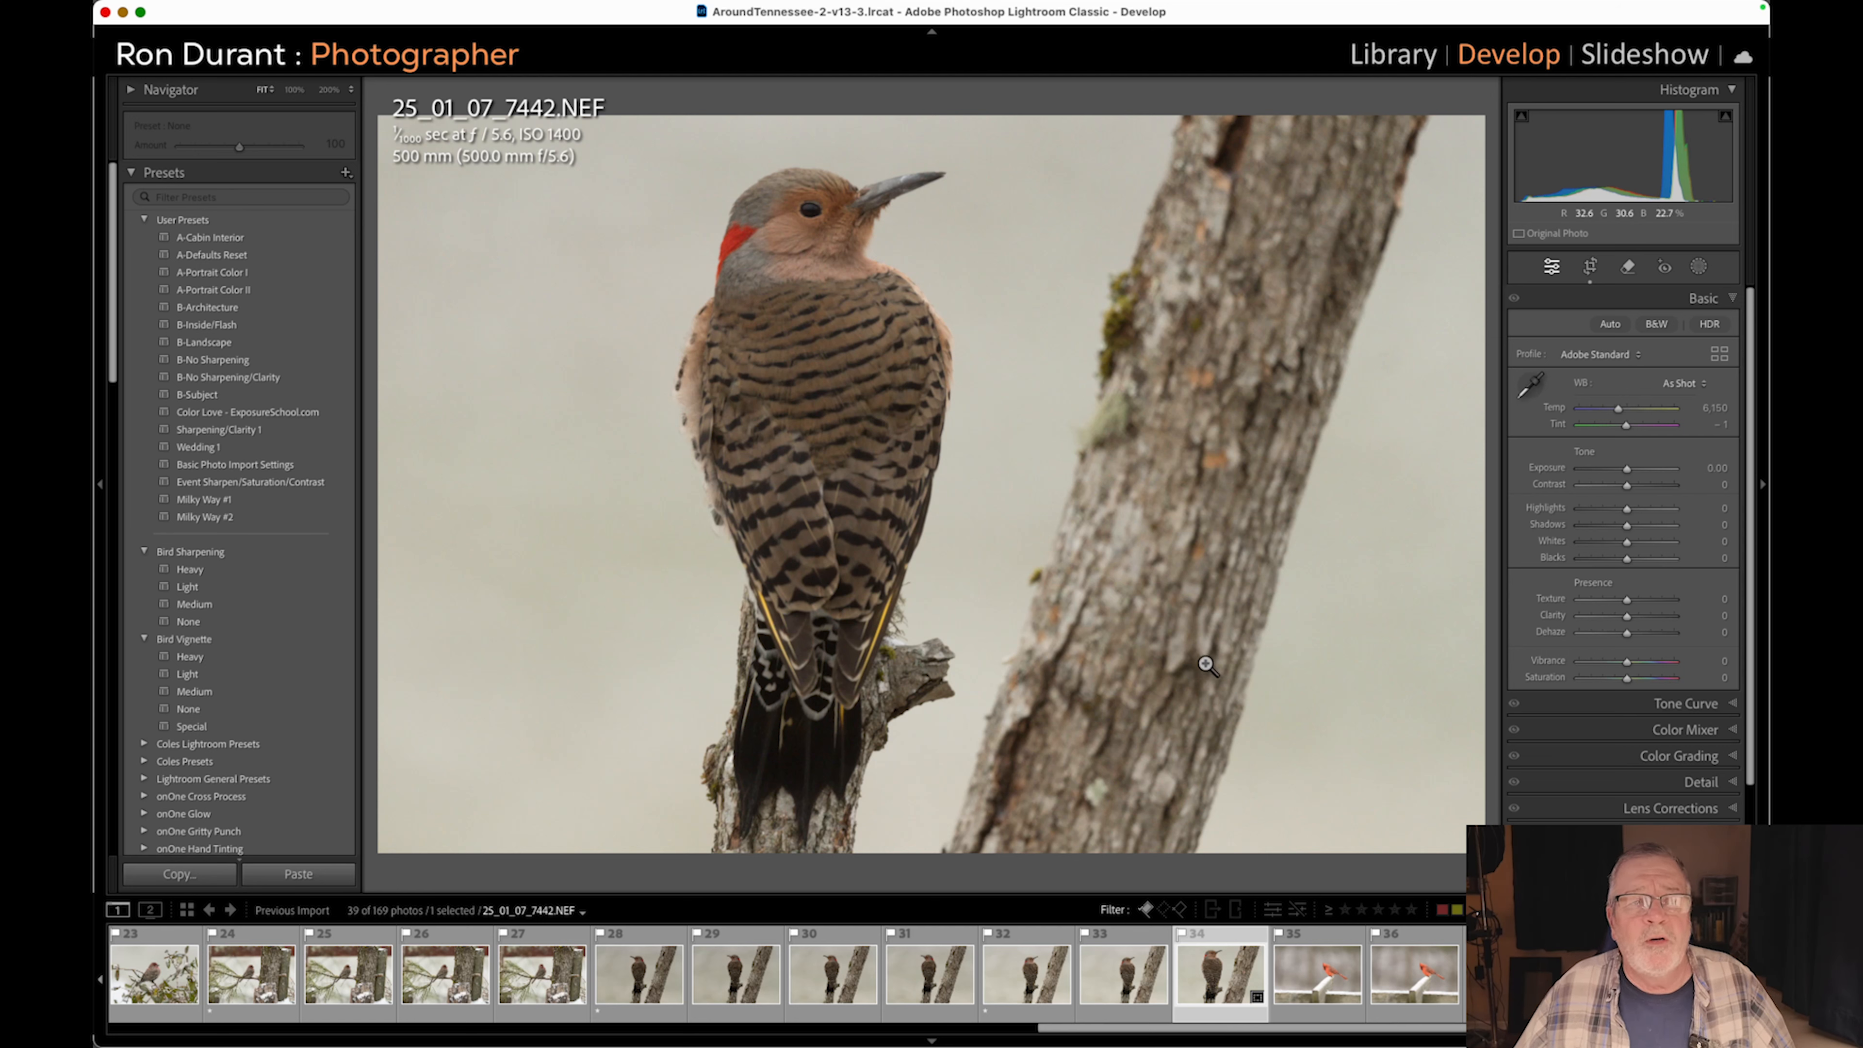
Run AI Denoise on flicker photo 7442 with the amount set to 70, creating the enhanced DNG in a stack.
left_click(1733, 780)
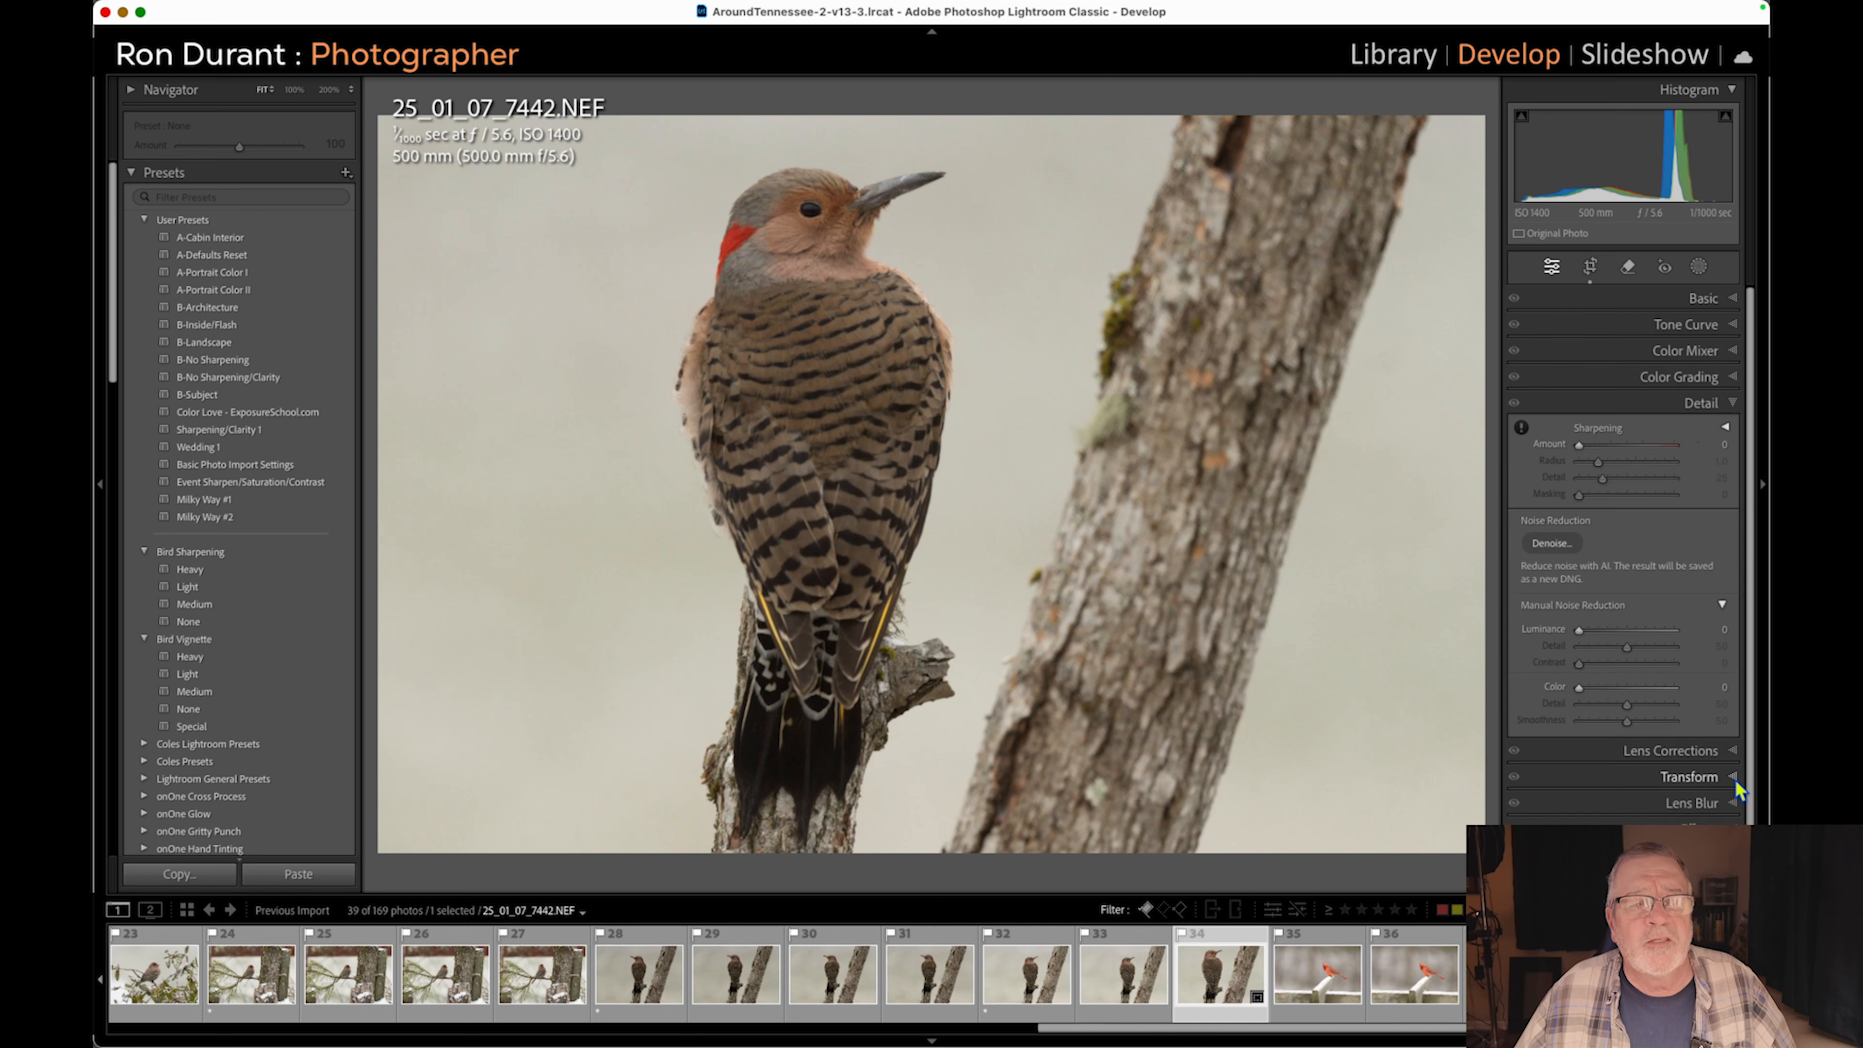
left_click(1551, 543)
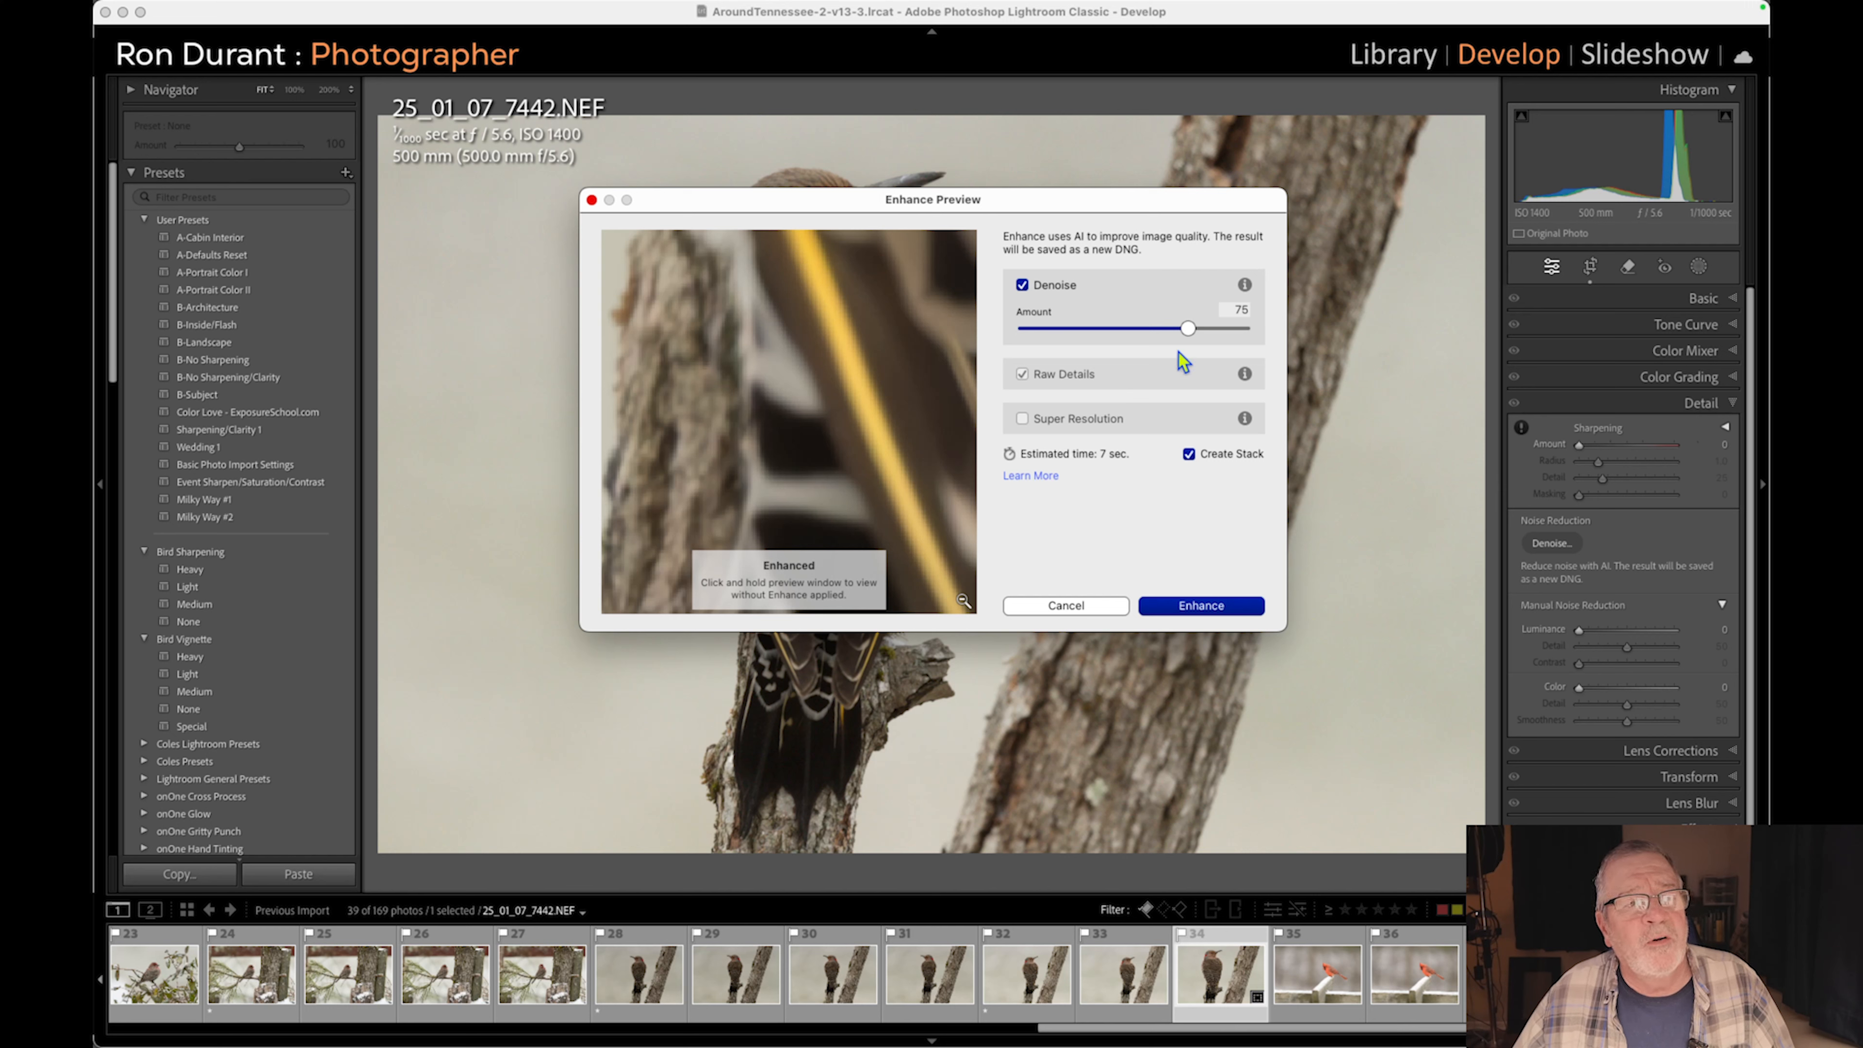
left_click(1171, 328)
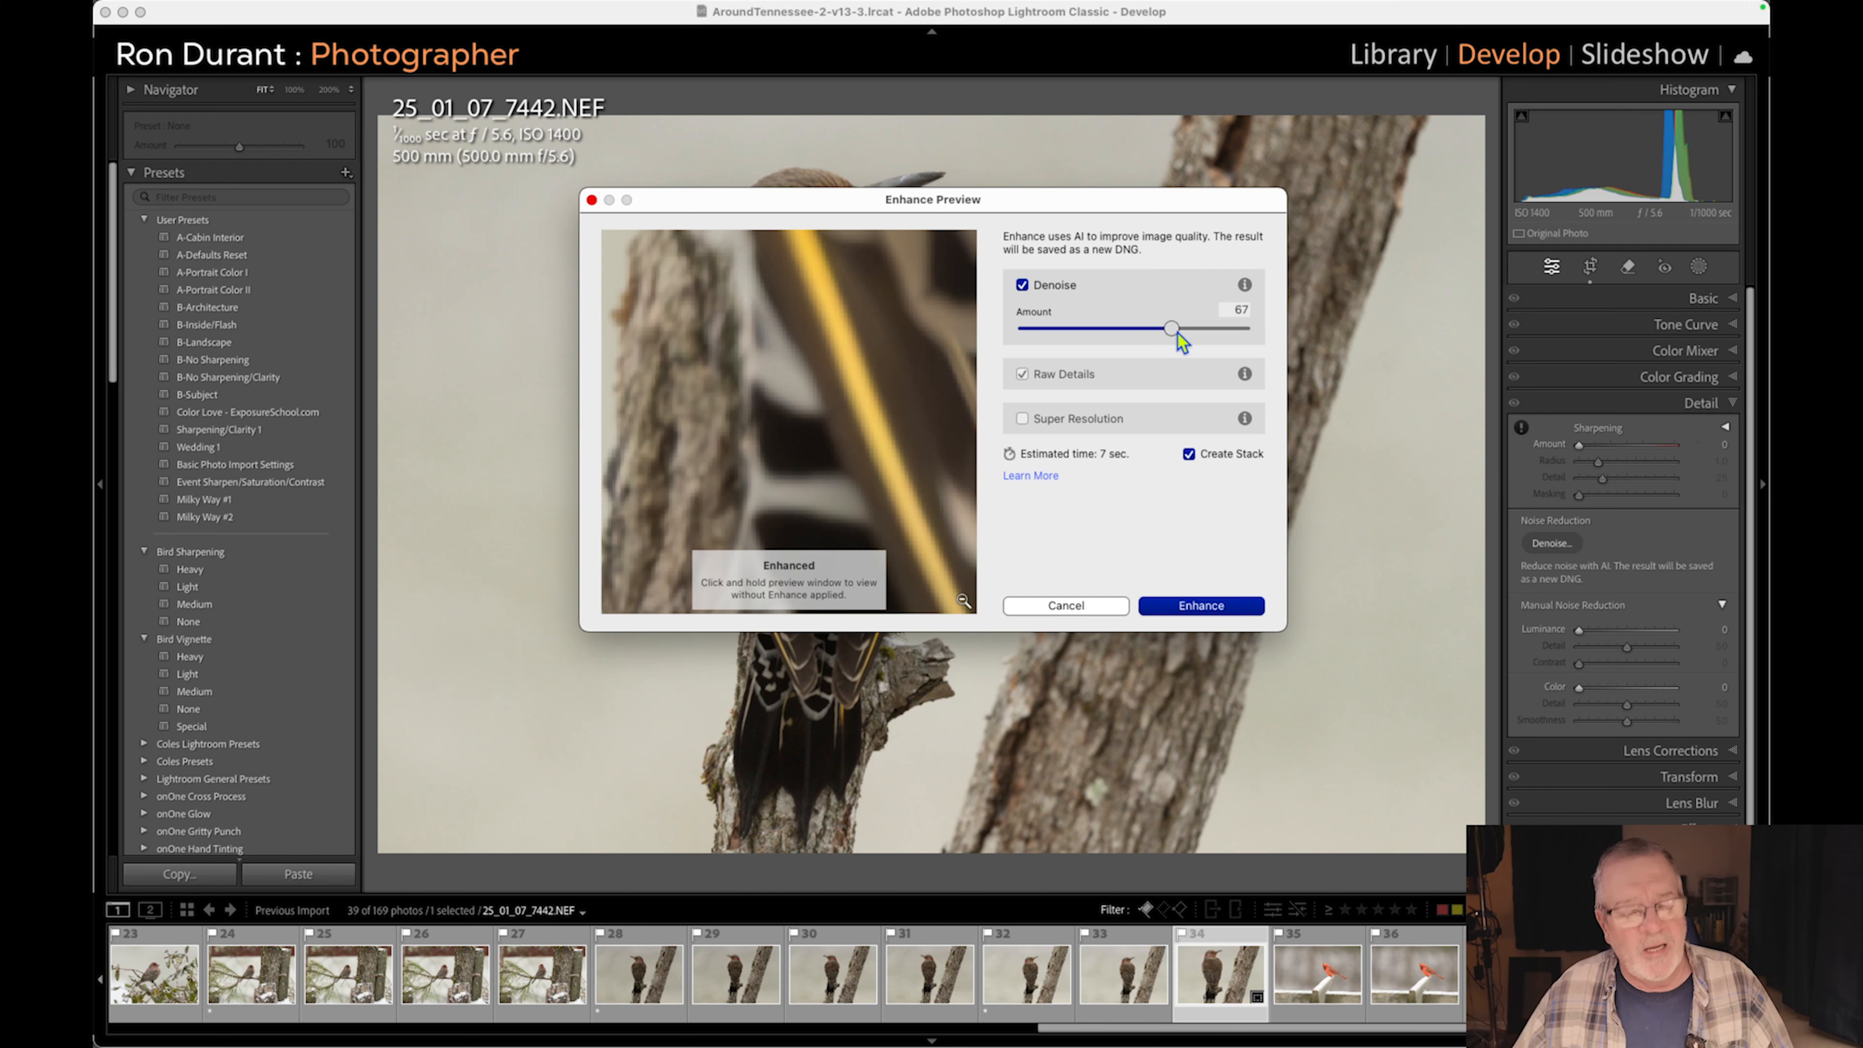
left_click(1240, 308)
type("70")
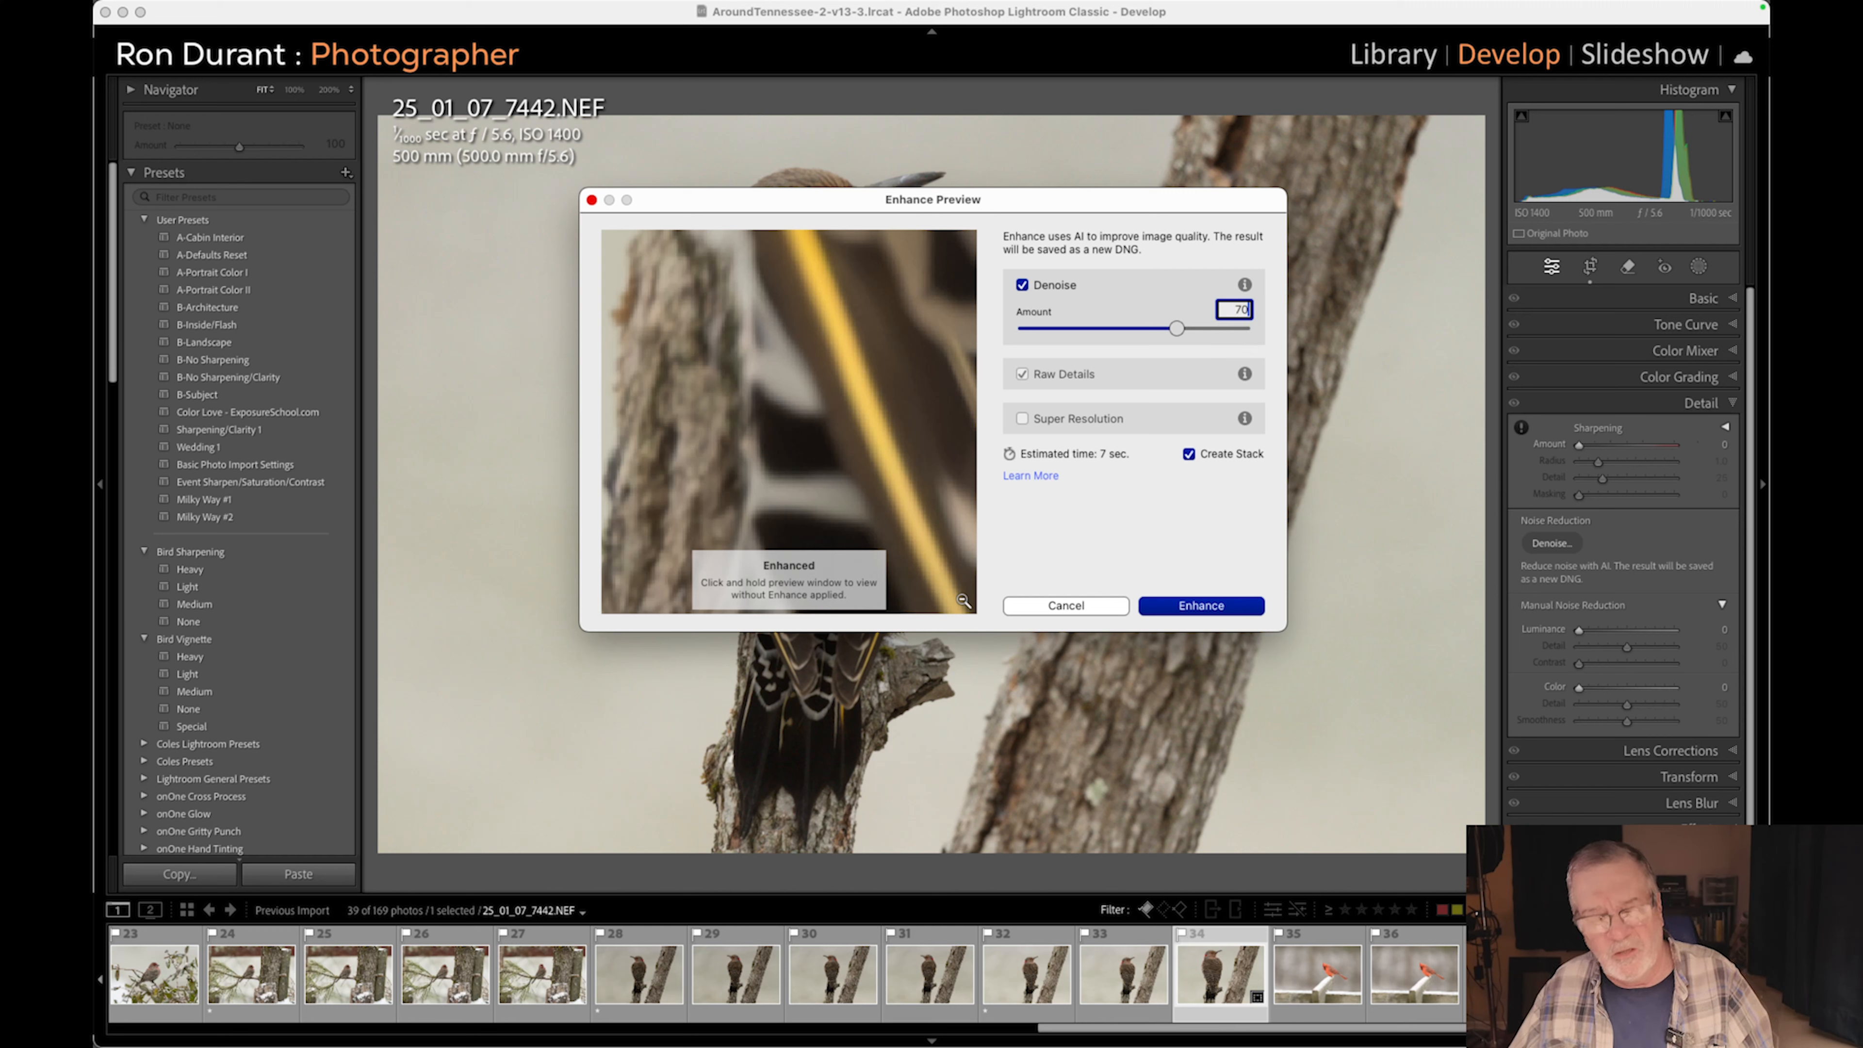
left_click(1223, 606)
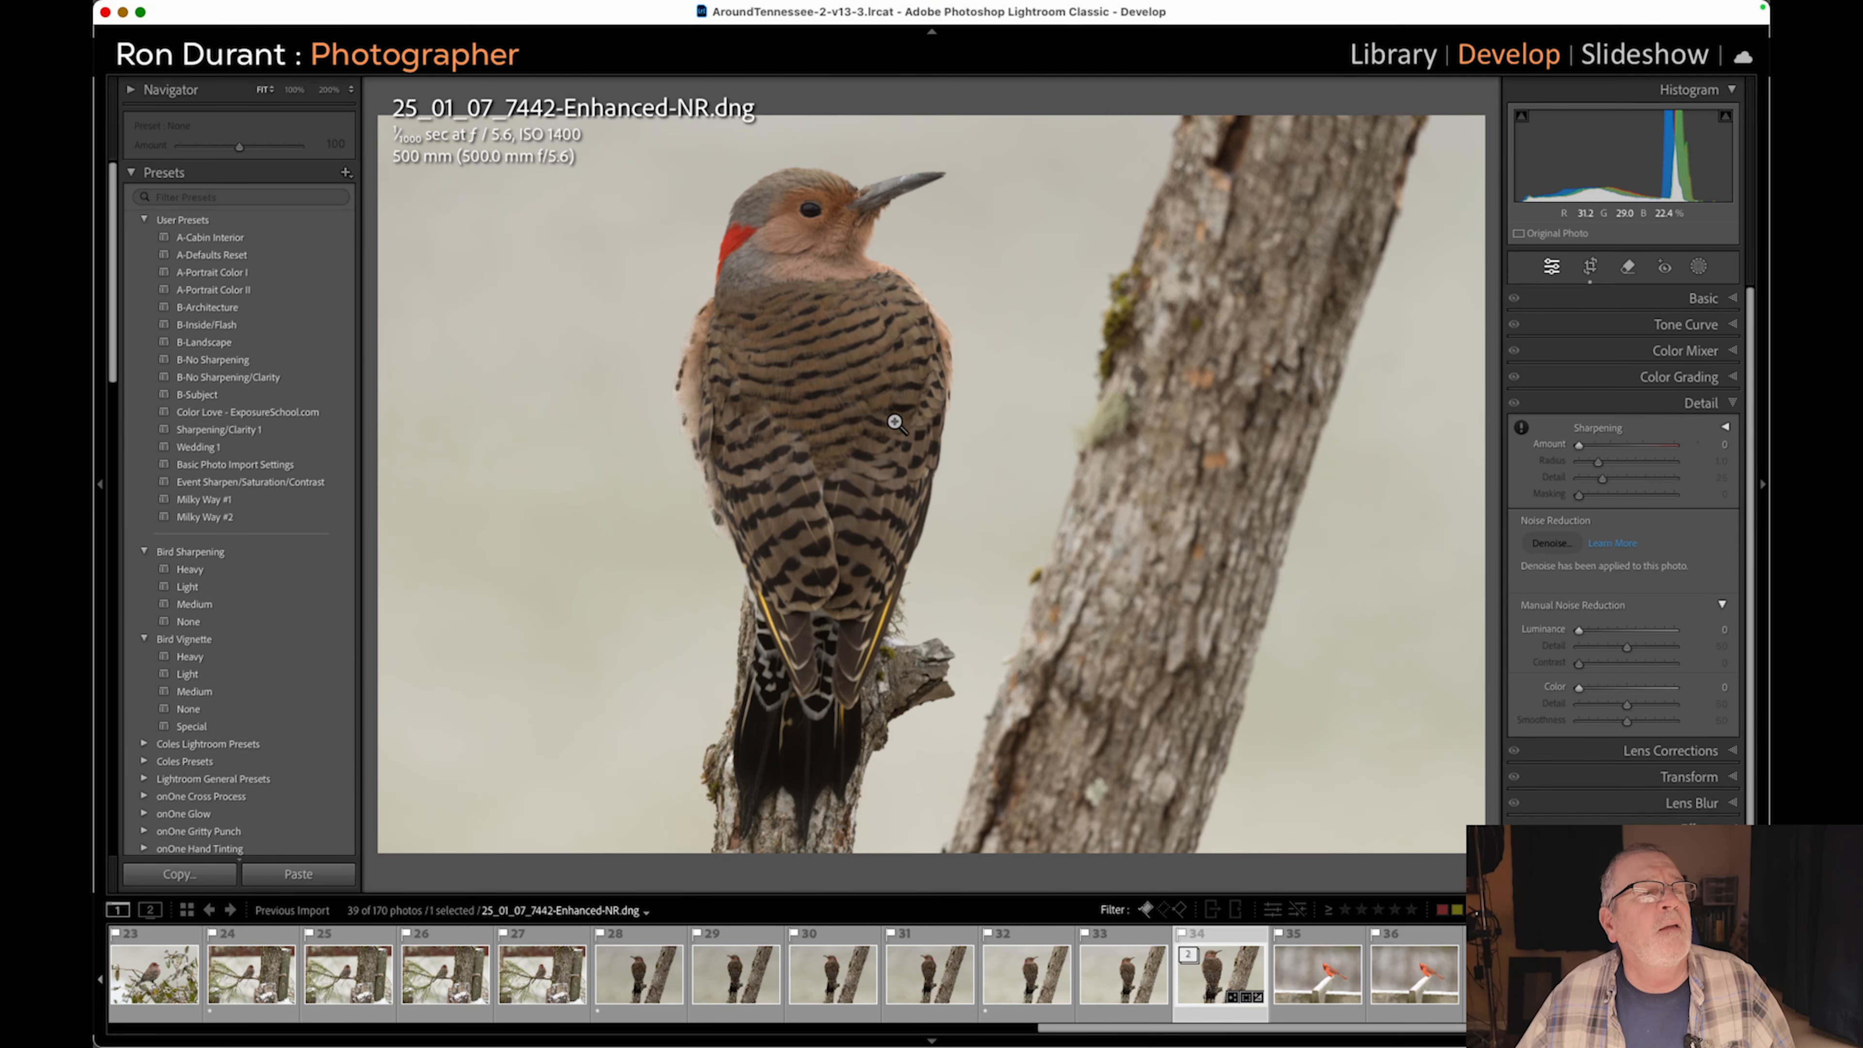
Inspect the denoised photo at 100%, examining the flicker's head, back feathers and tail for remaining noise and detail.
left_click(757, 218)
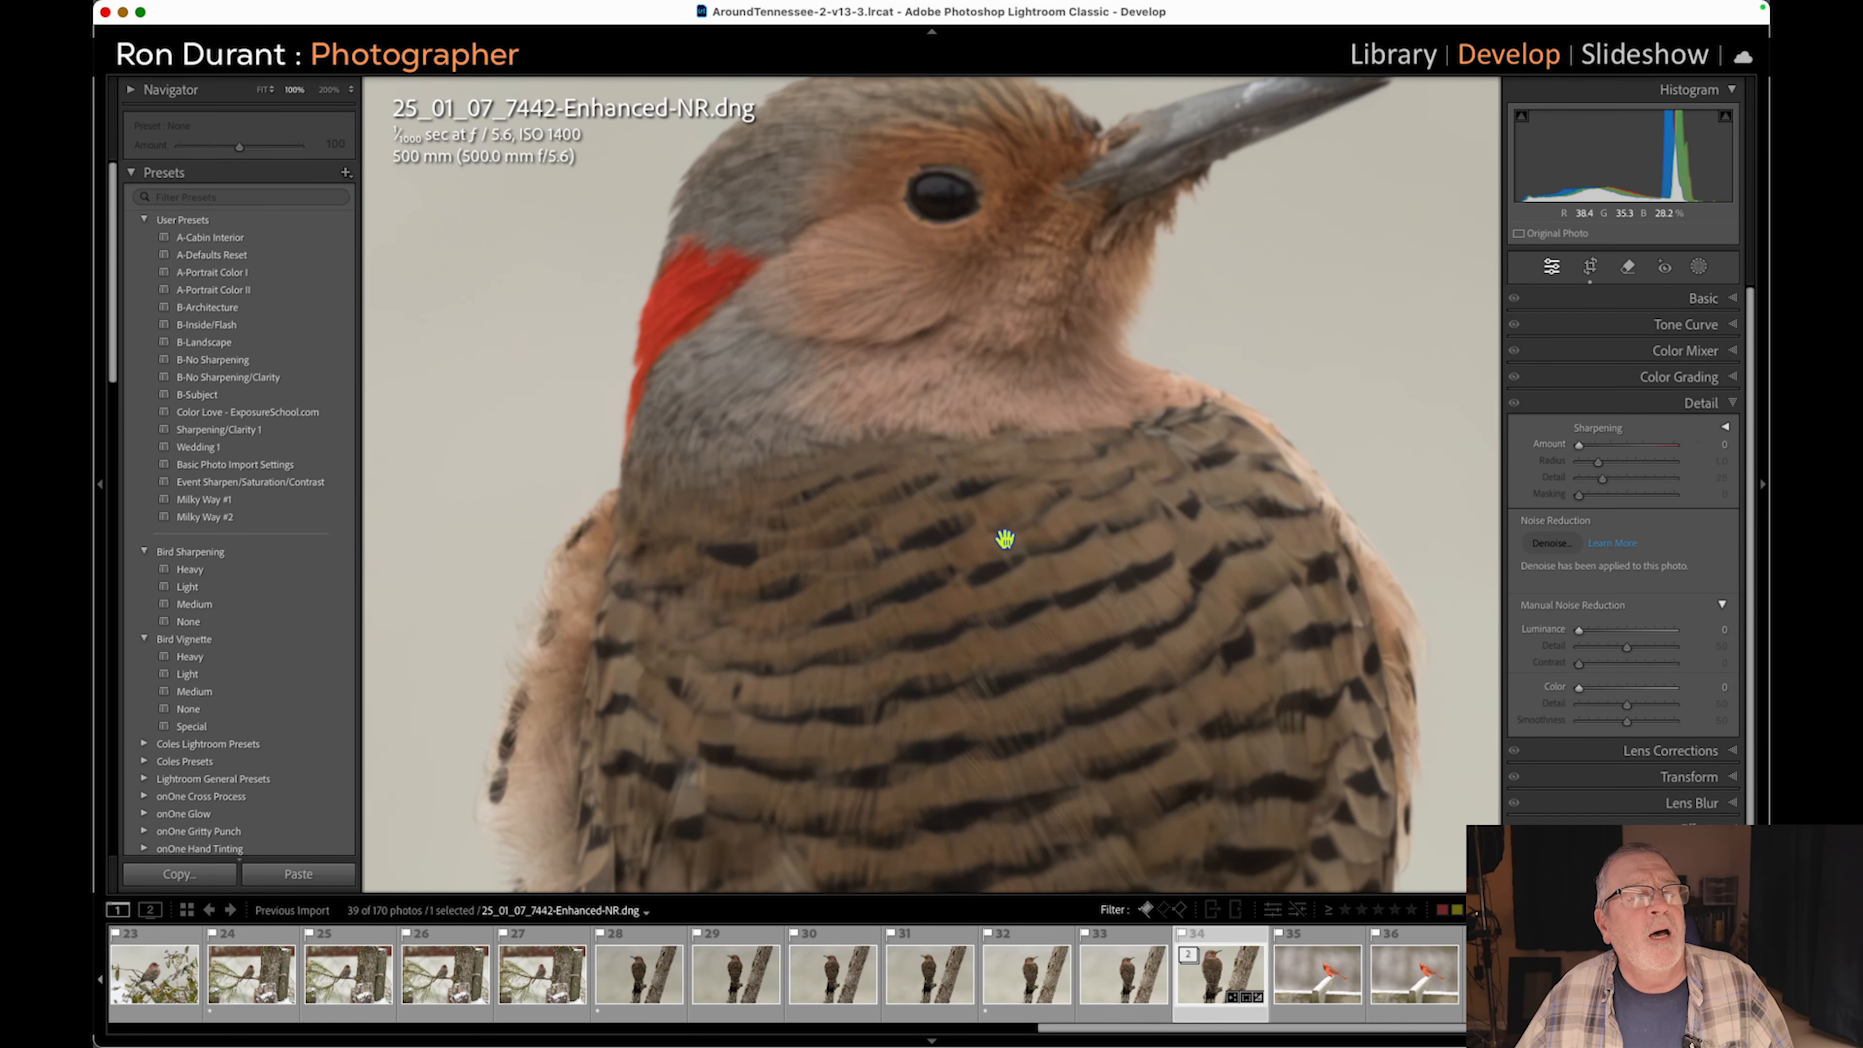
left_click(1021, 561)
left_click(877, 595)
left_click(845, 526)
left_click(816, 258)
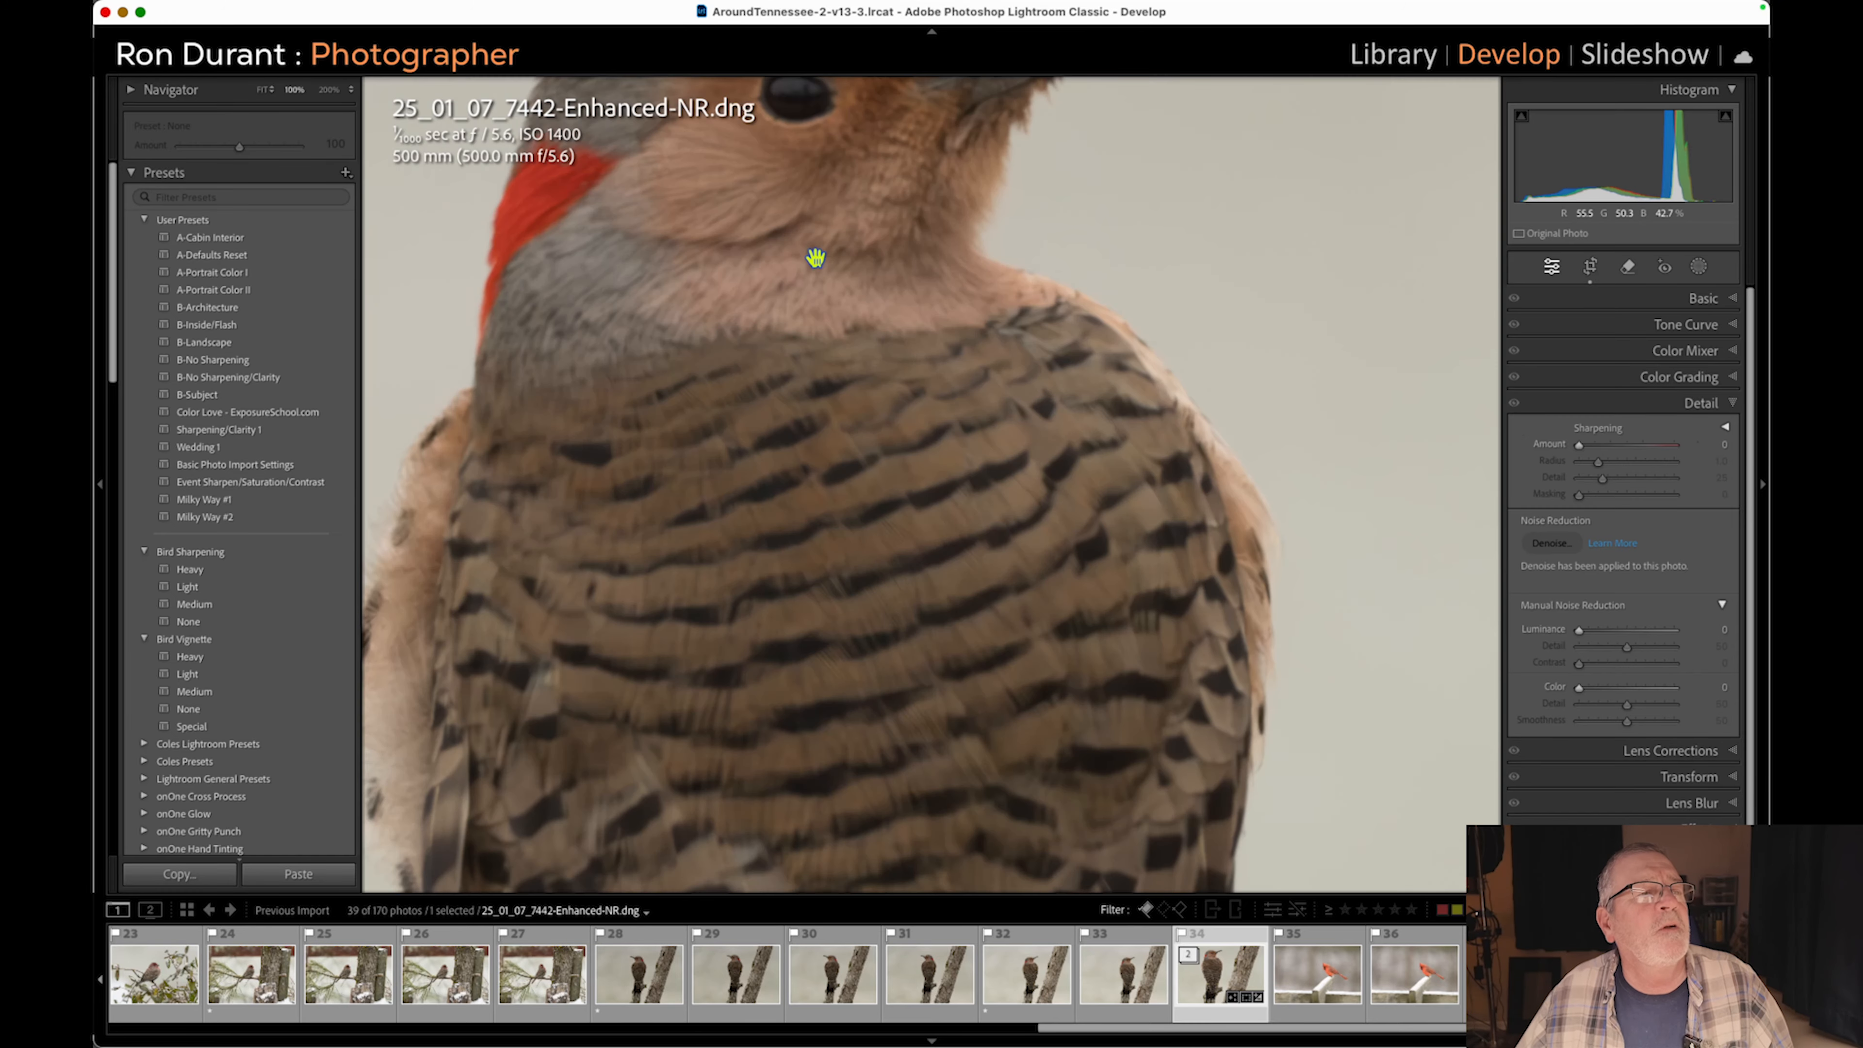
left_click(810, 248)
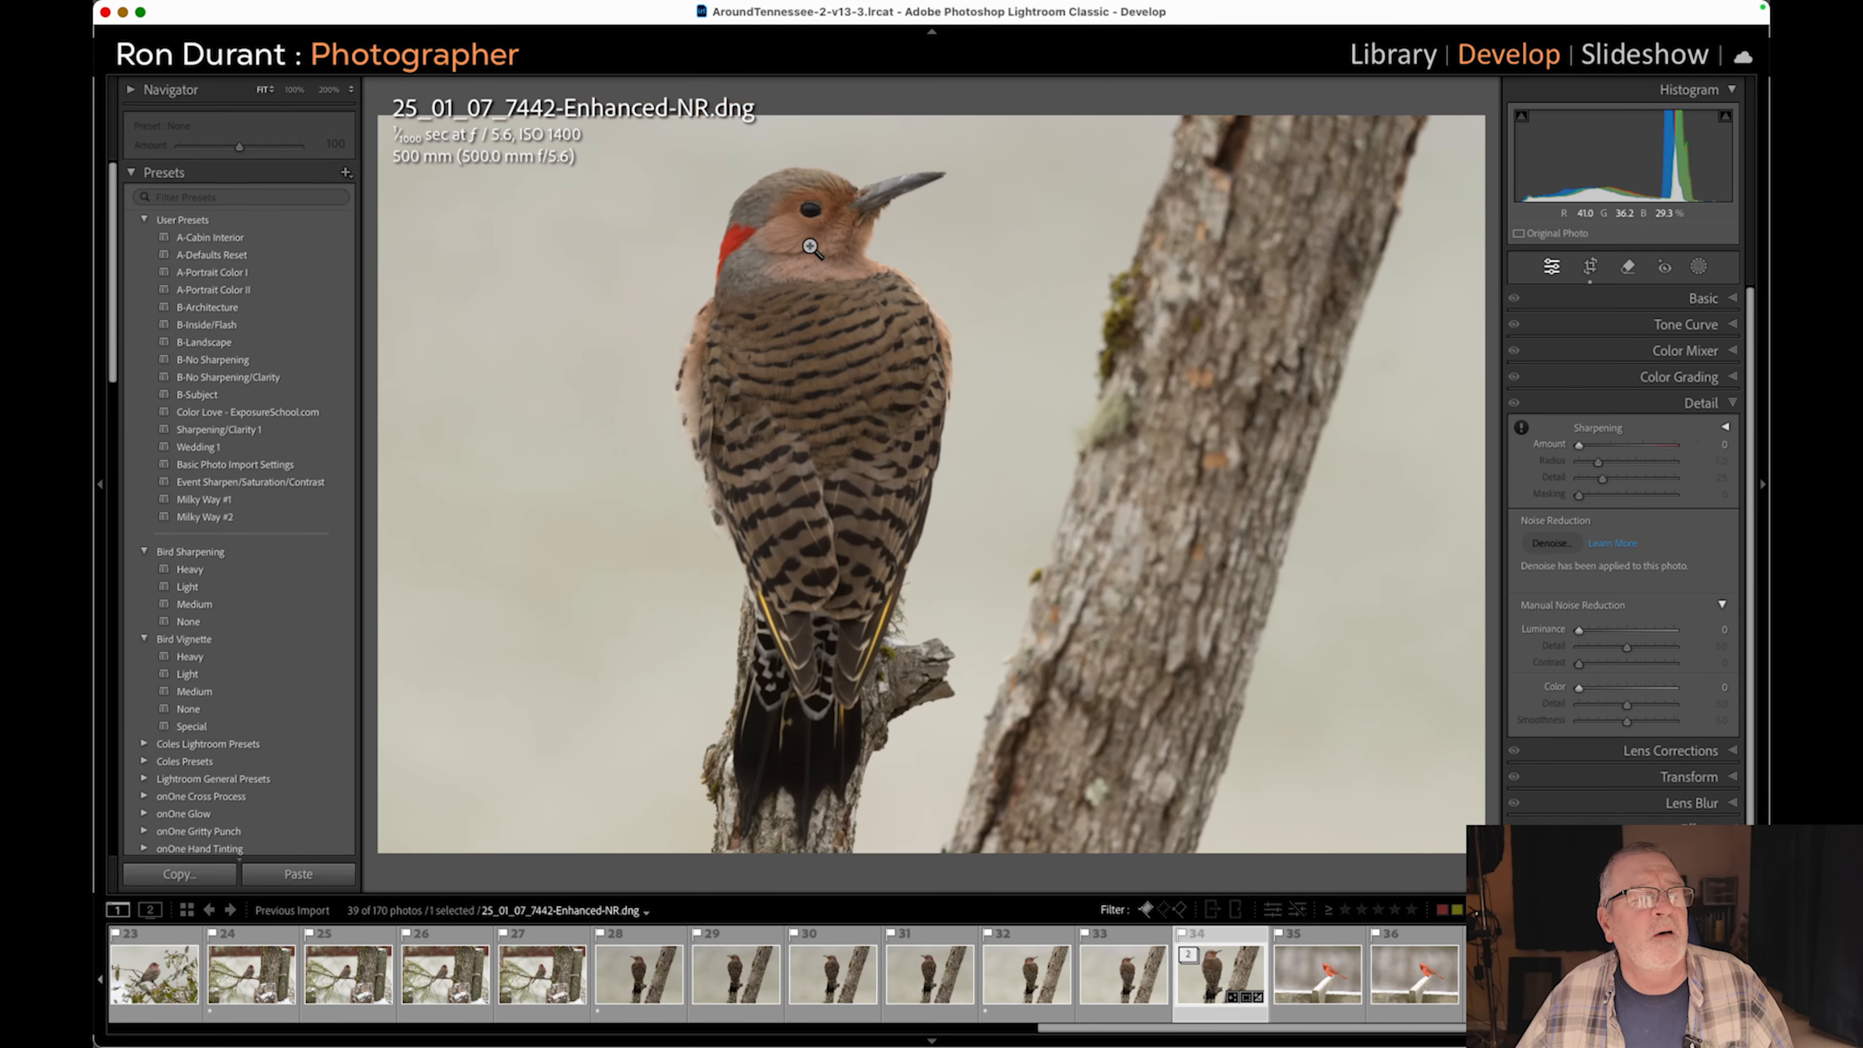
left_click(813, 638)
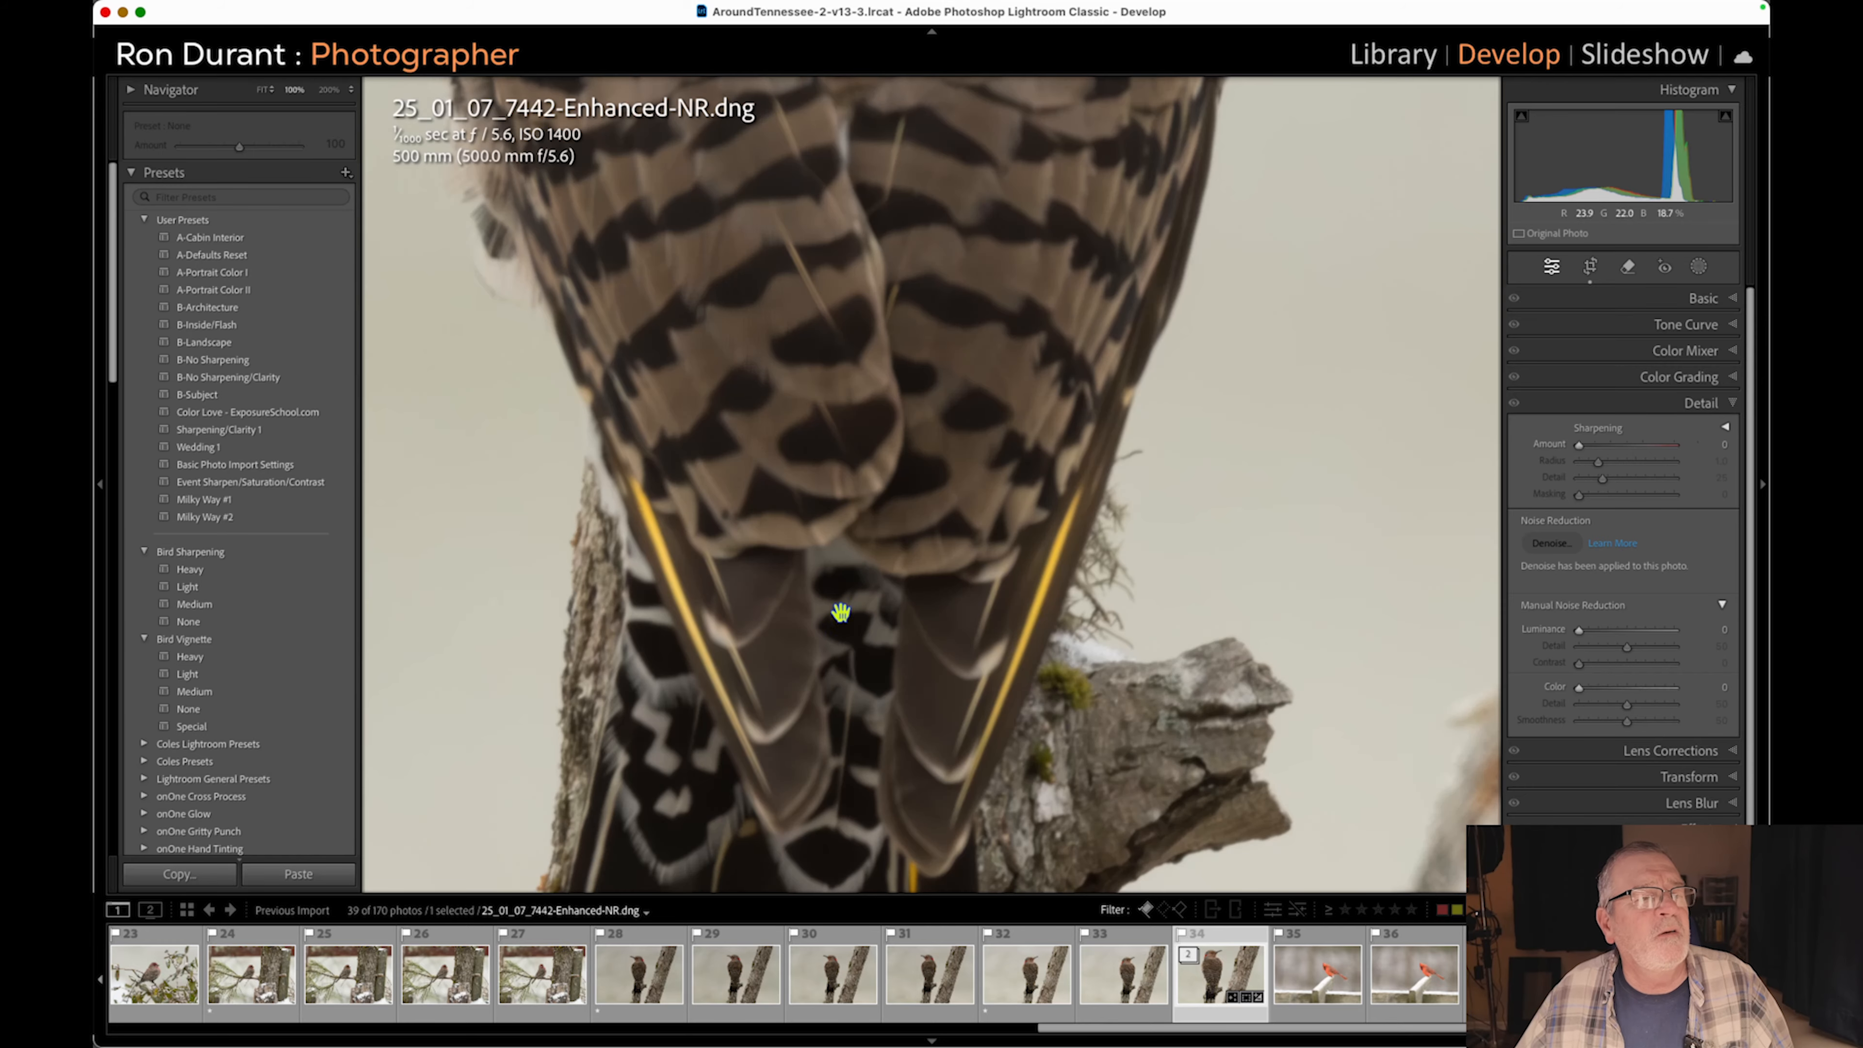
left_click(841, 611)
left_click(809, 219)
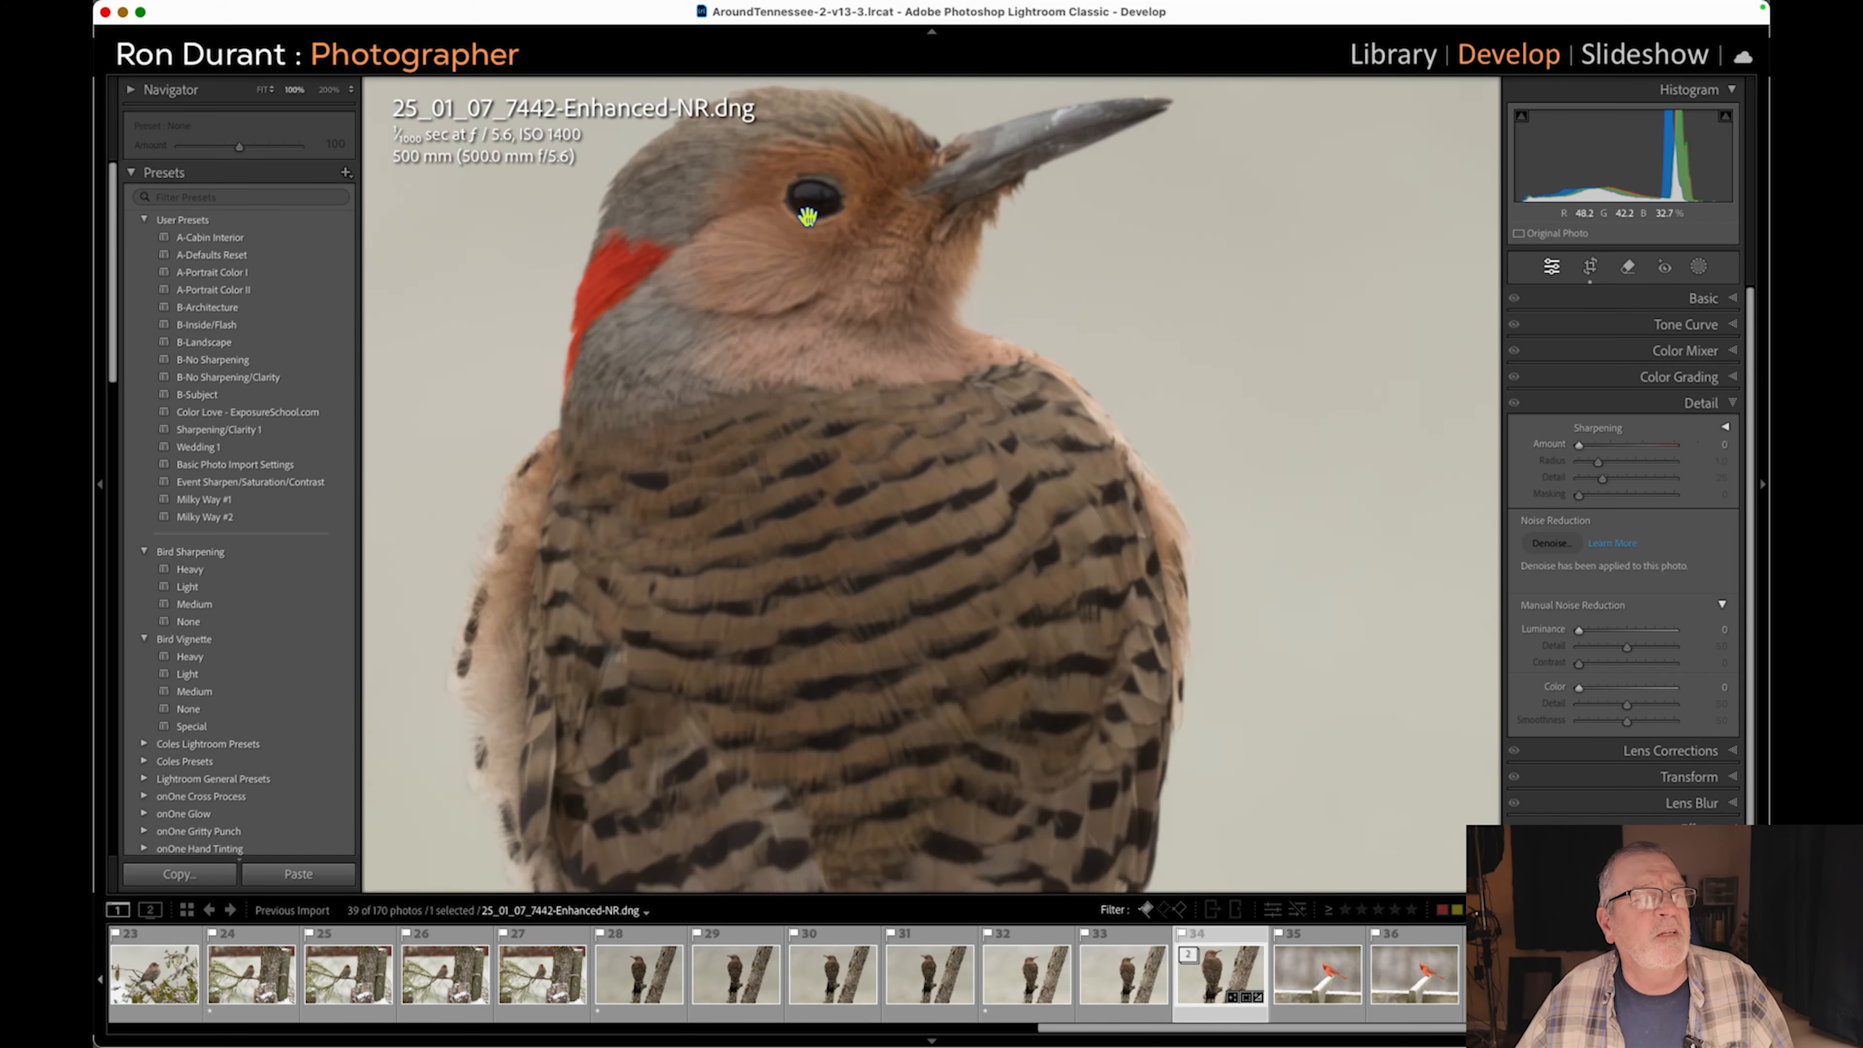
left_click(808, 216)
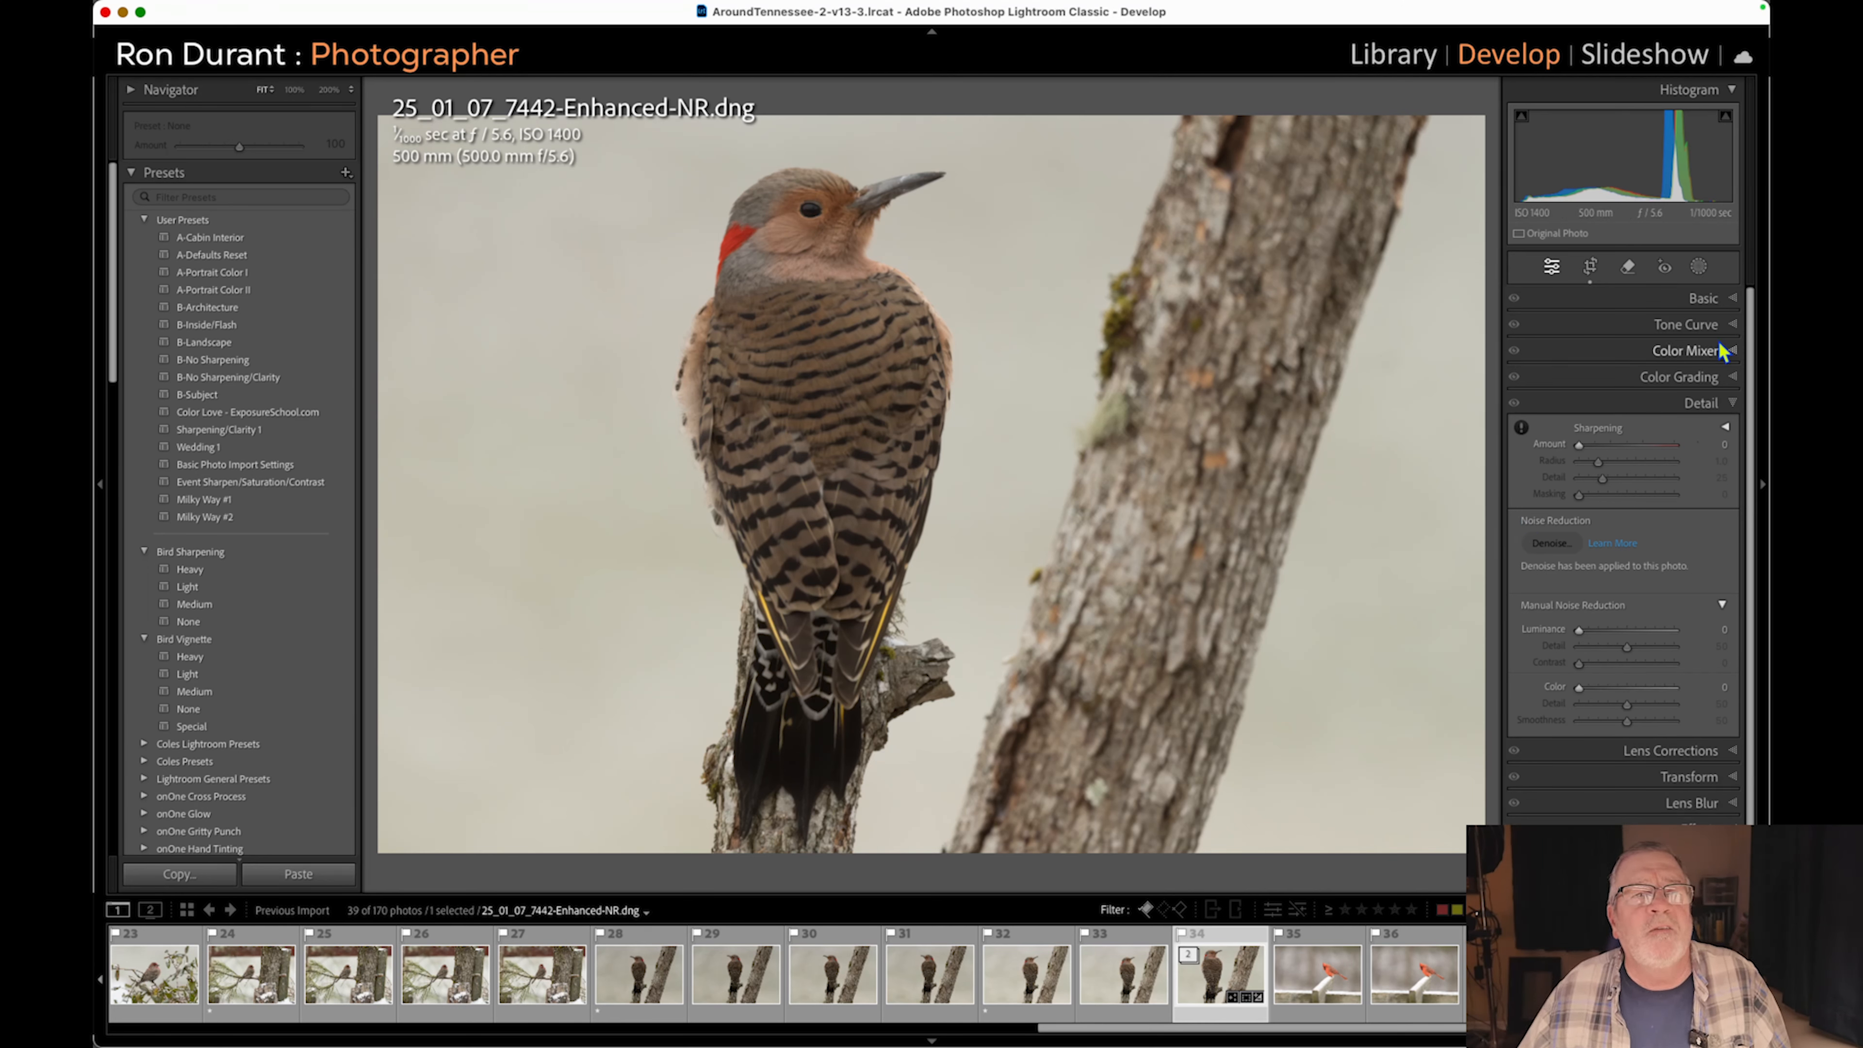
Apply Auto tone to the enhanced flicker photo, check the head at 100% and compare the photo with shot 7433.
left_click(1733, 299)
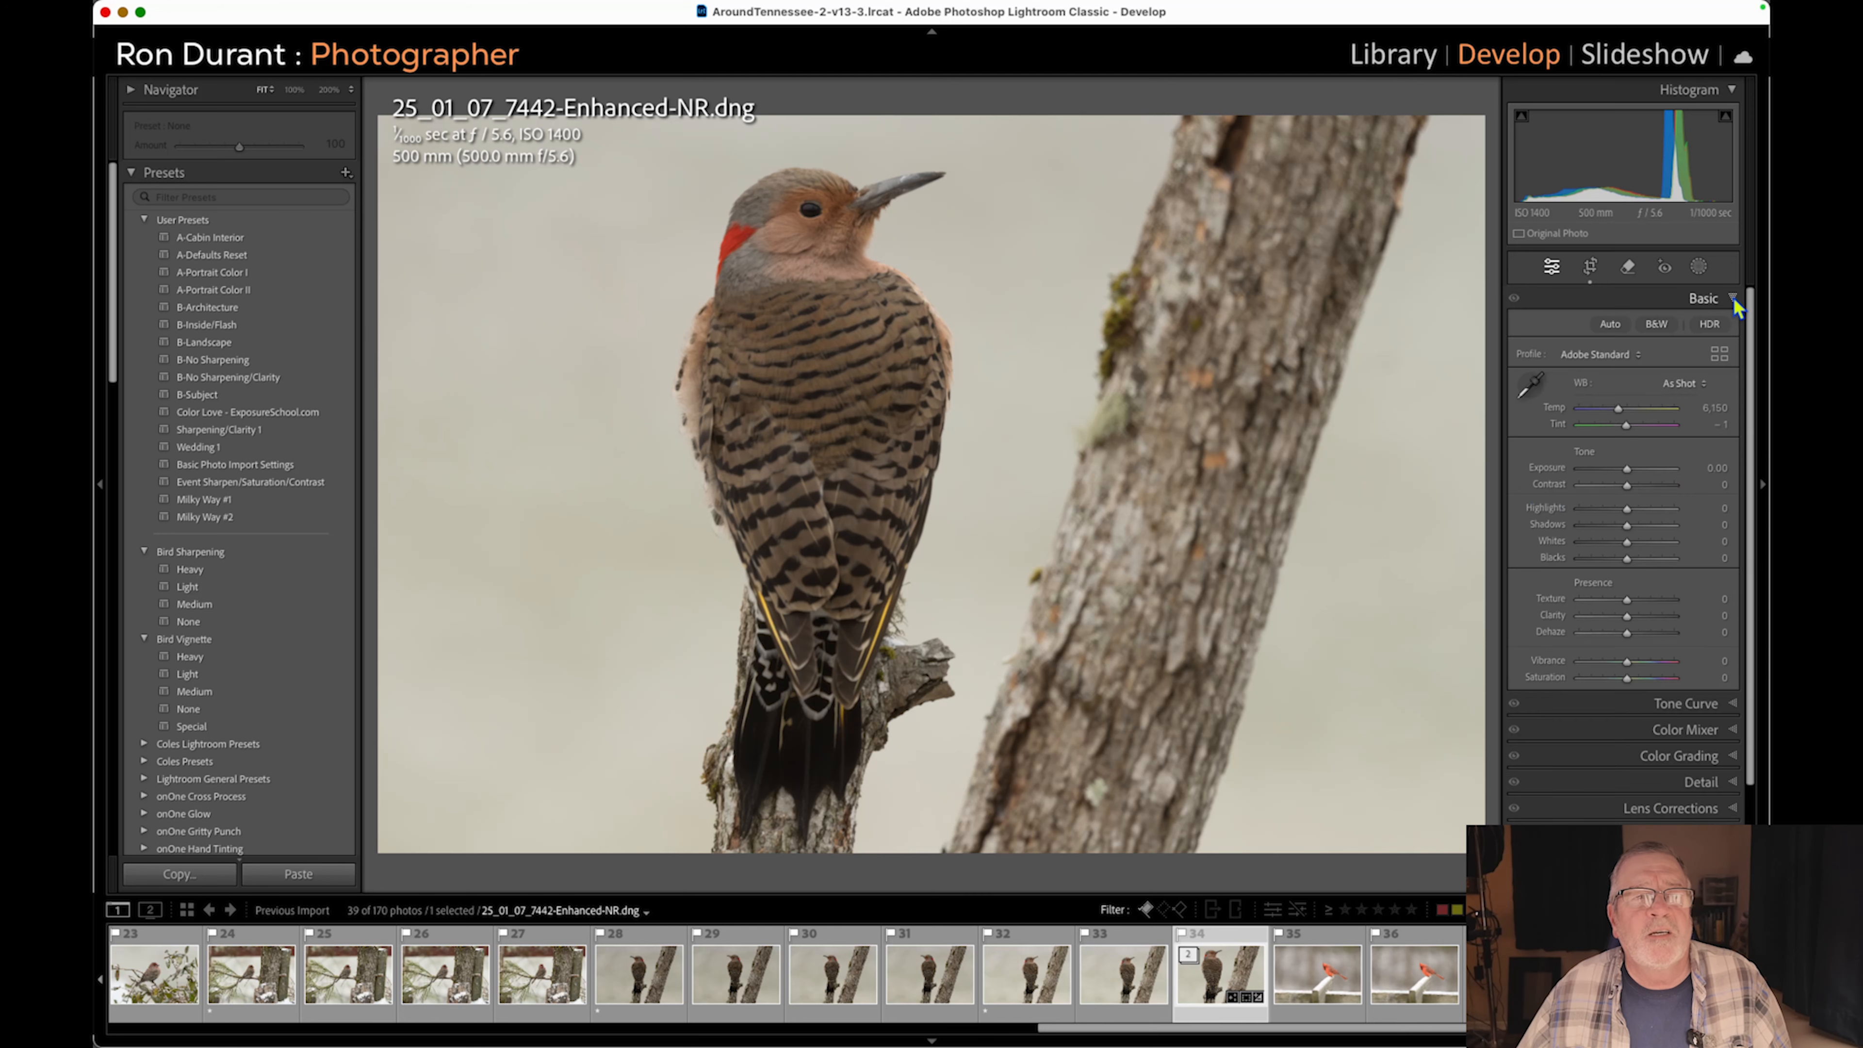
left_click(1616, 326)
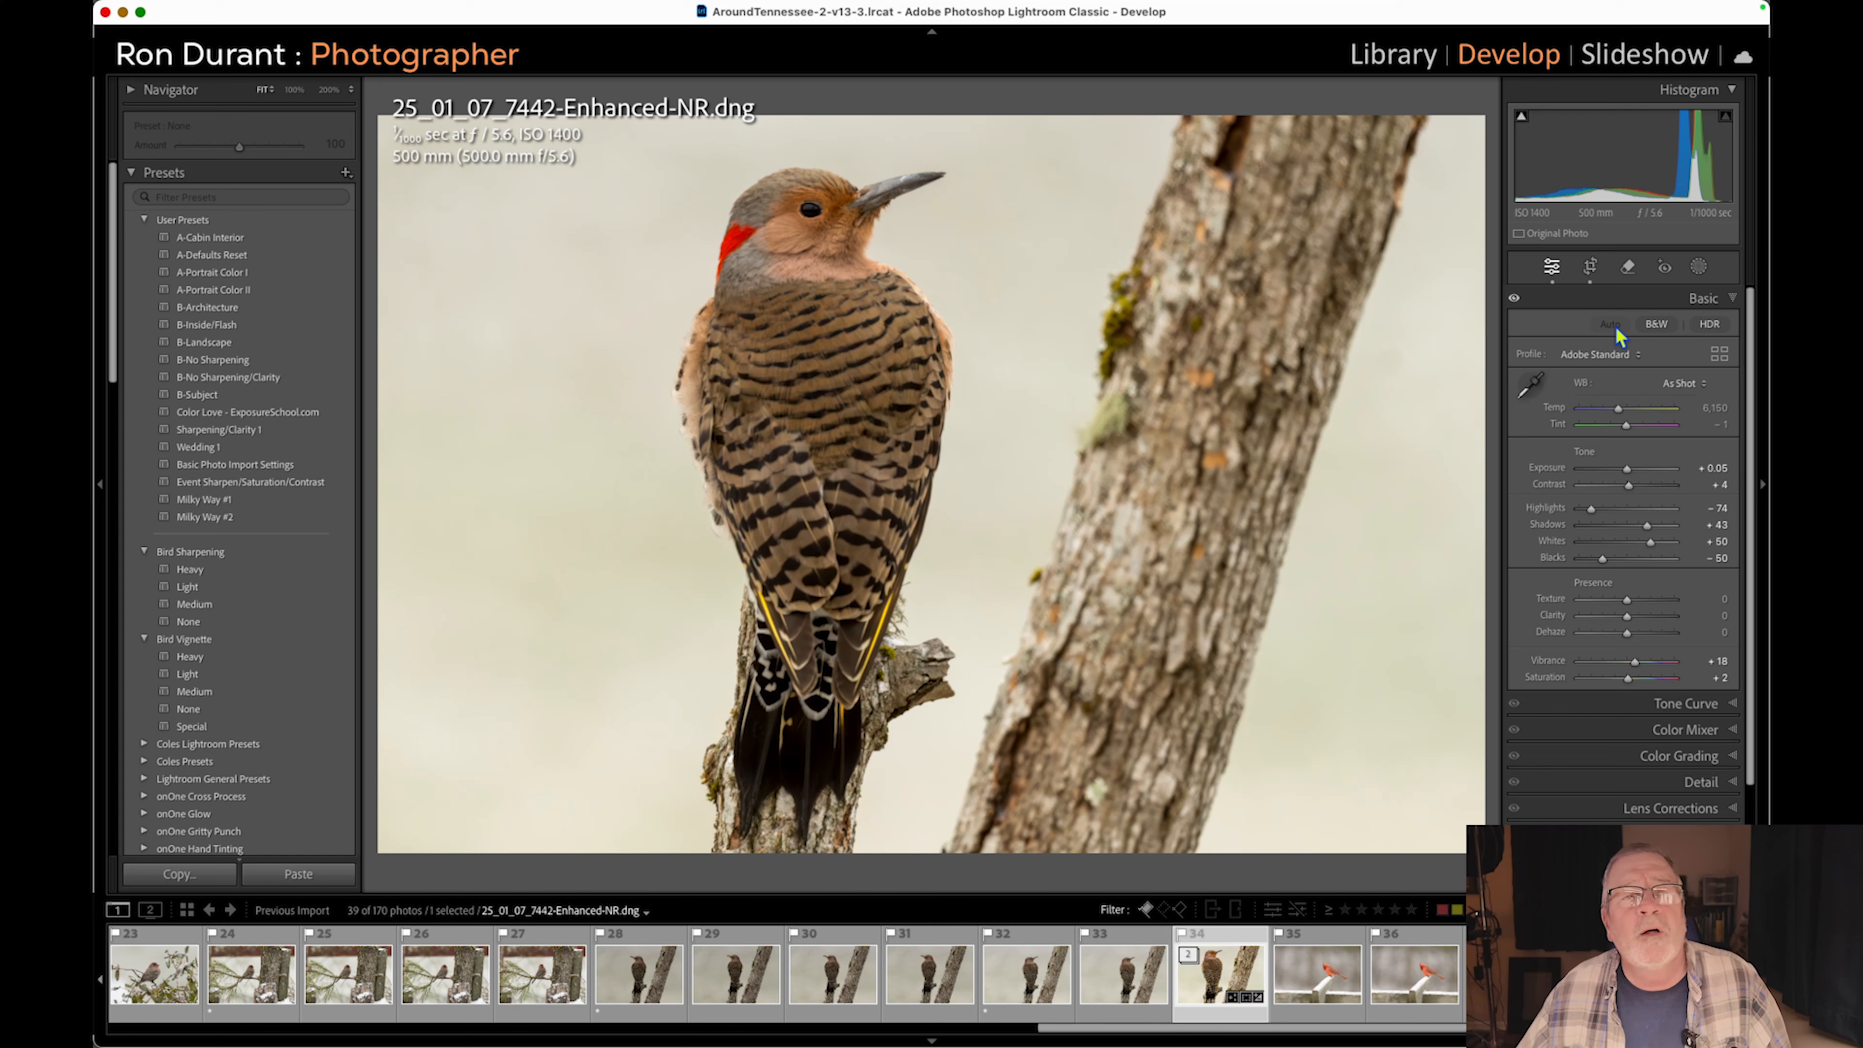
left_click(822, 222)
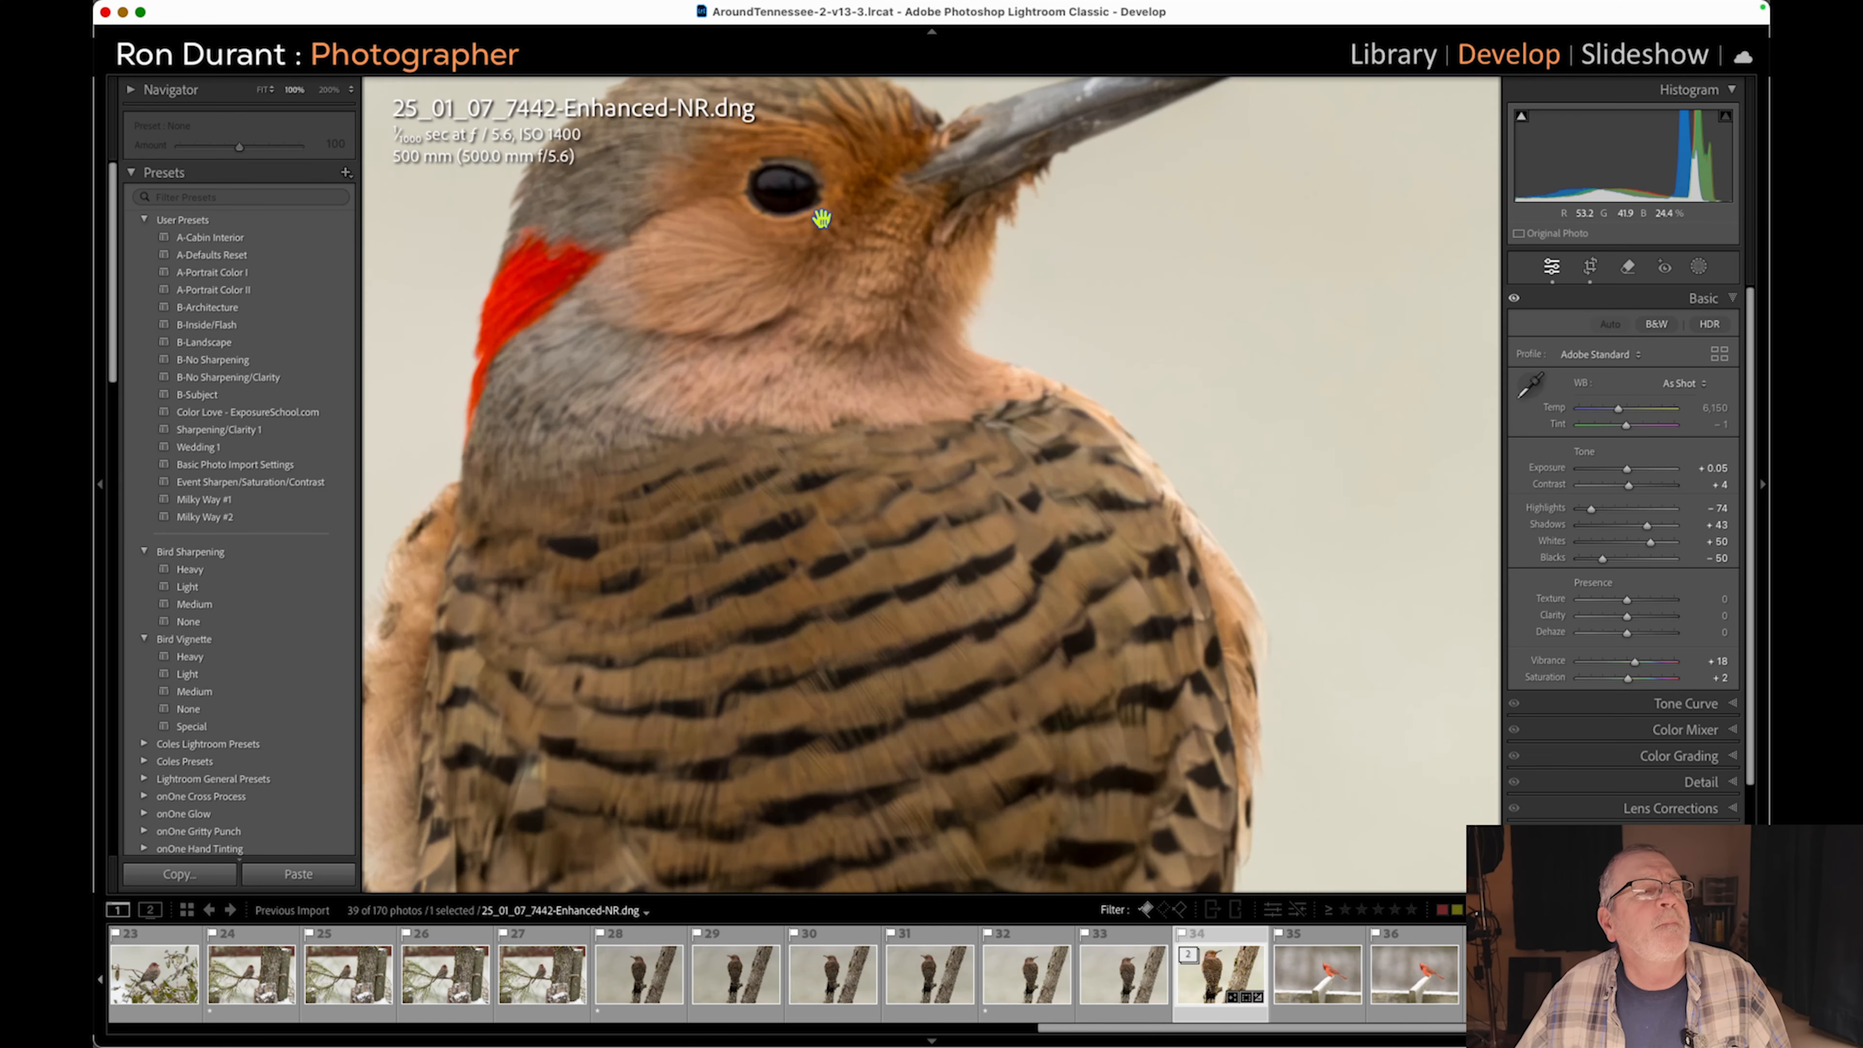
left_click(763, 308)
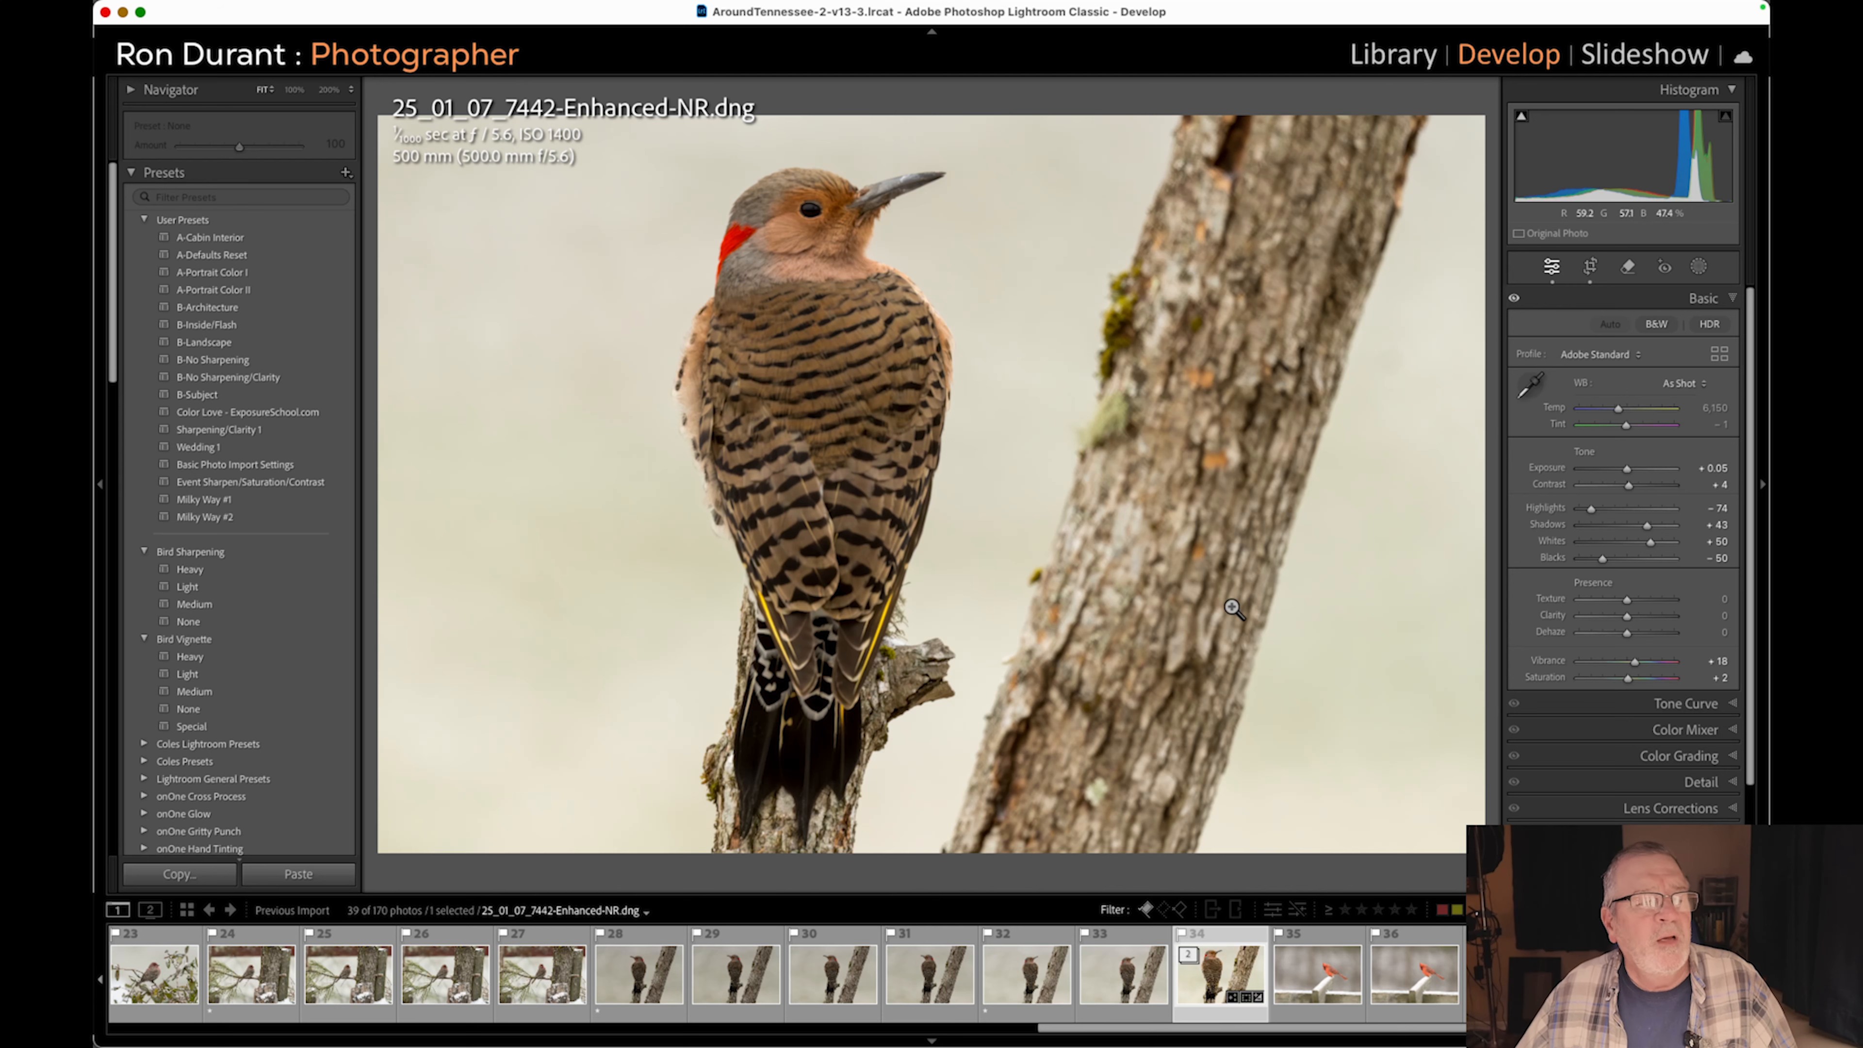
left_click(942, 987)
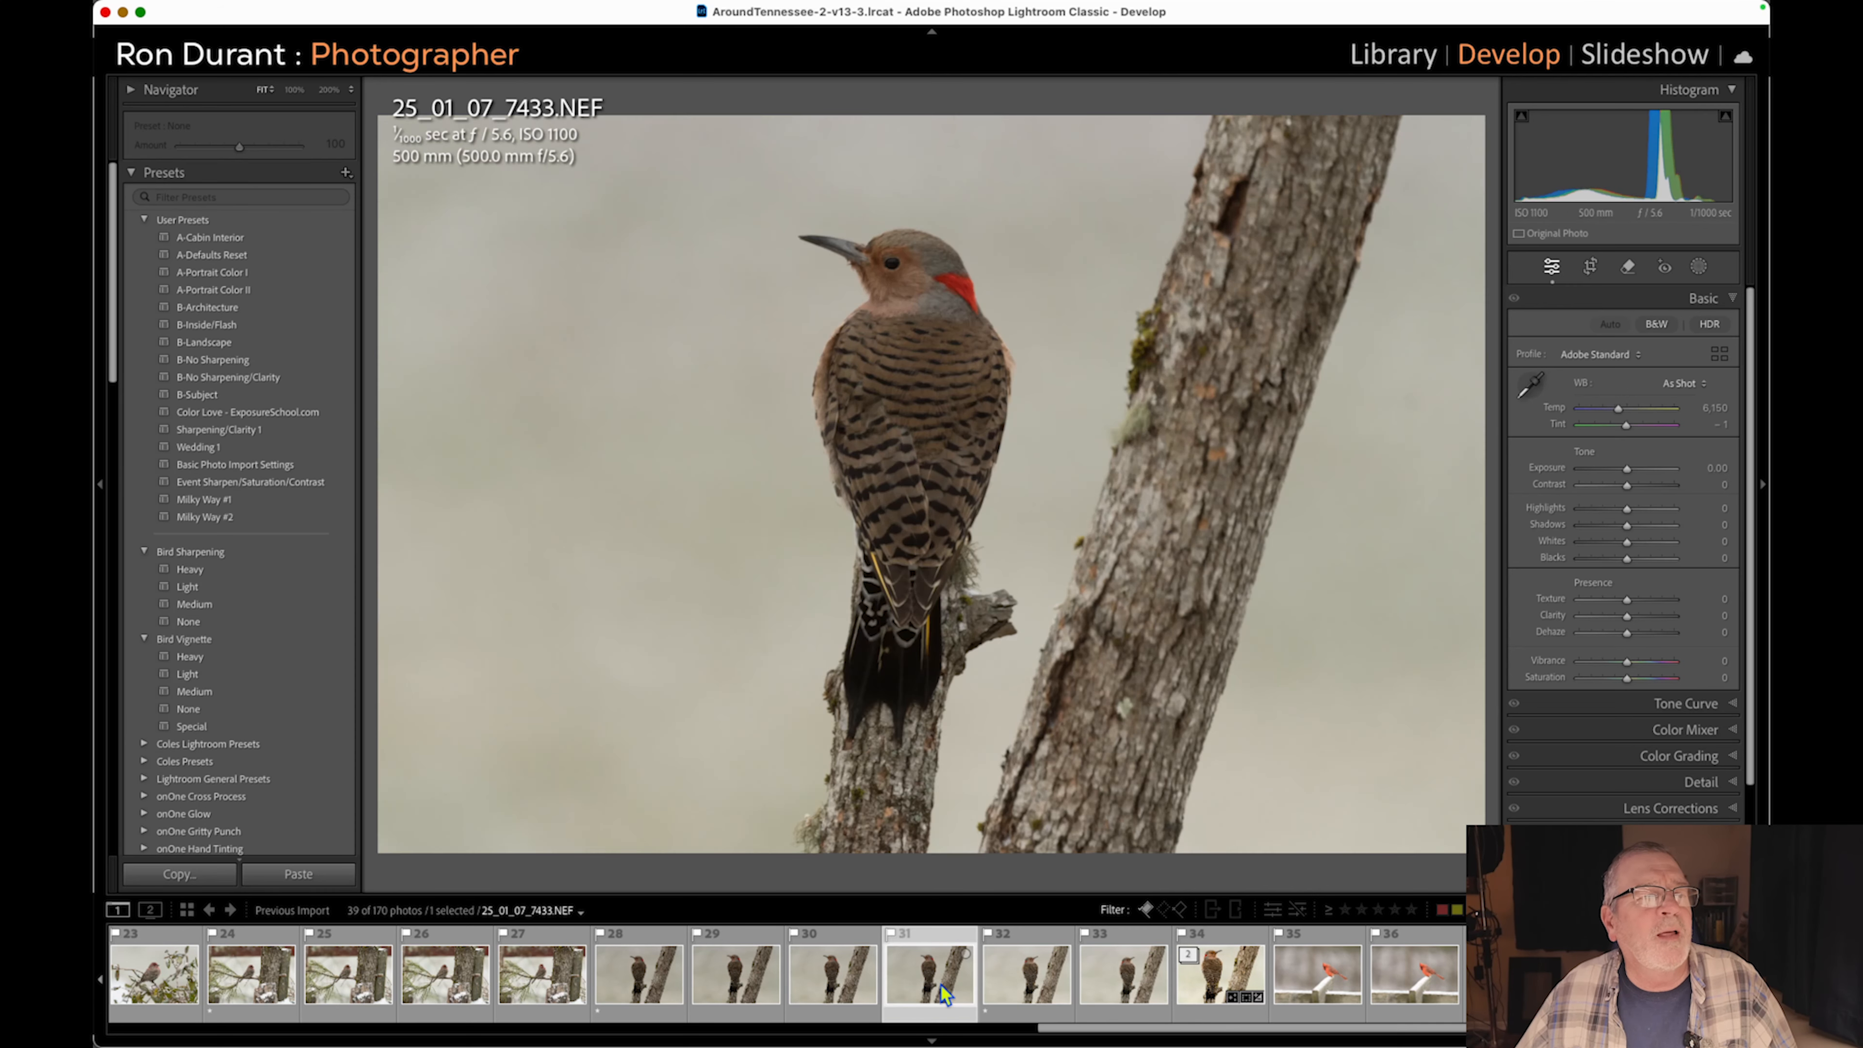
left_click(1203, 982)
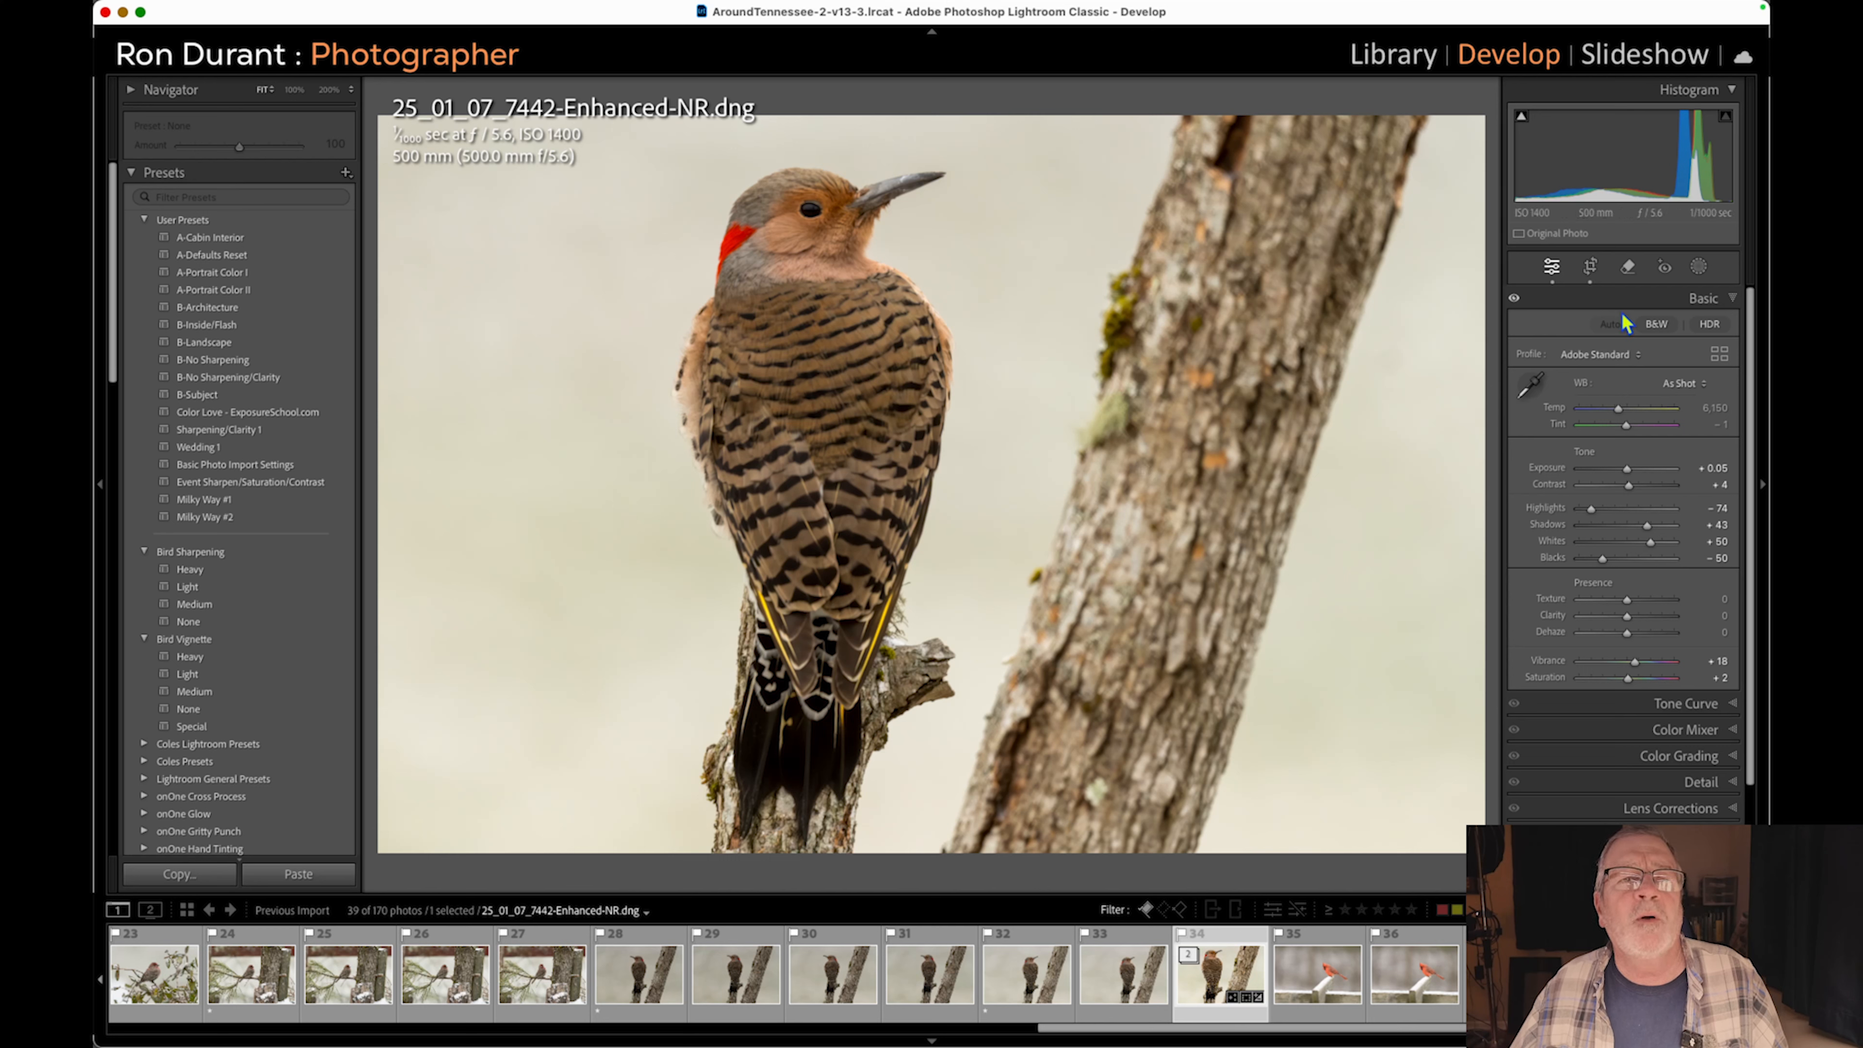
Mask the leaning tree trunk with an Objects selection and add its missed lower part to the mask with the Brush.
left_click(1698, 268)
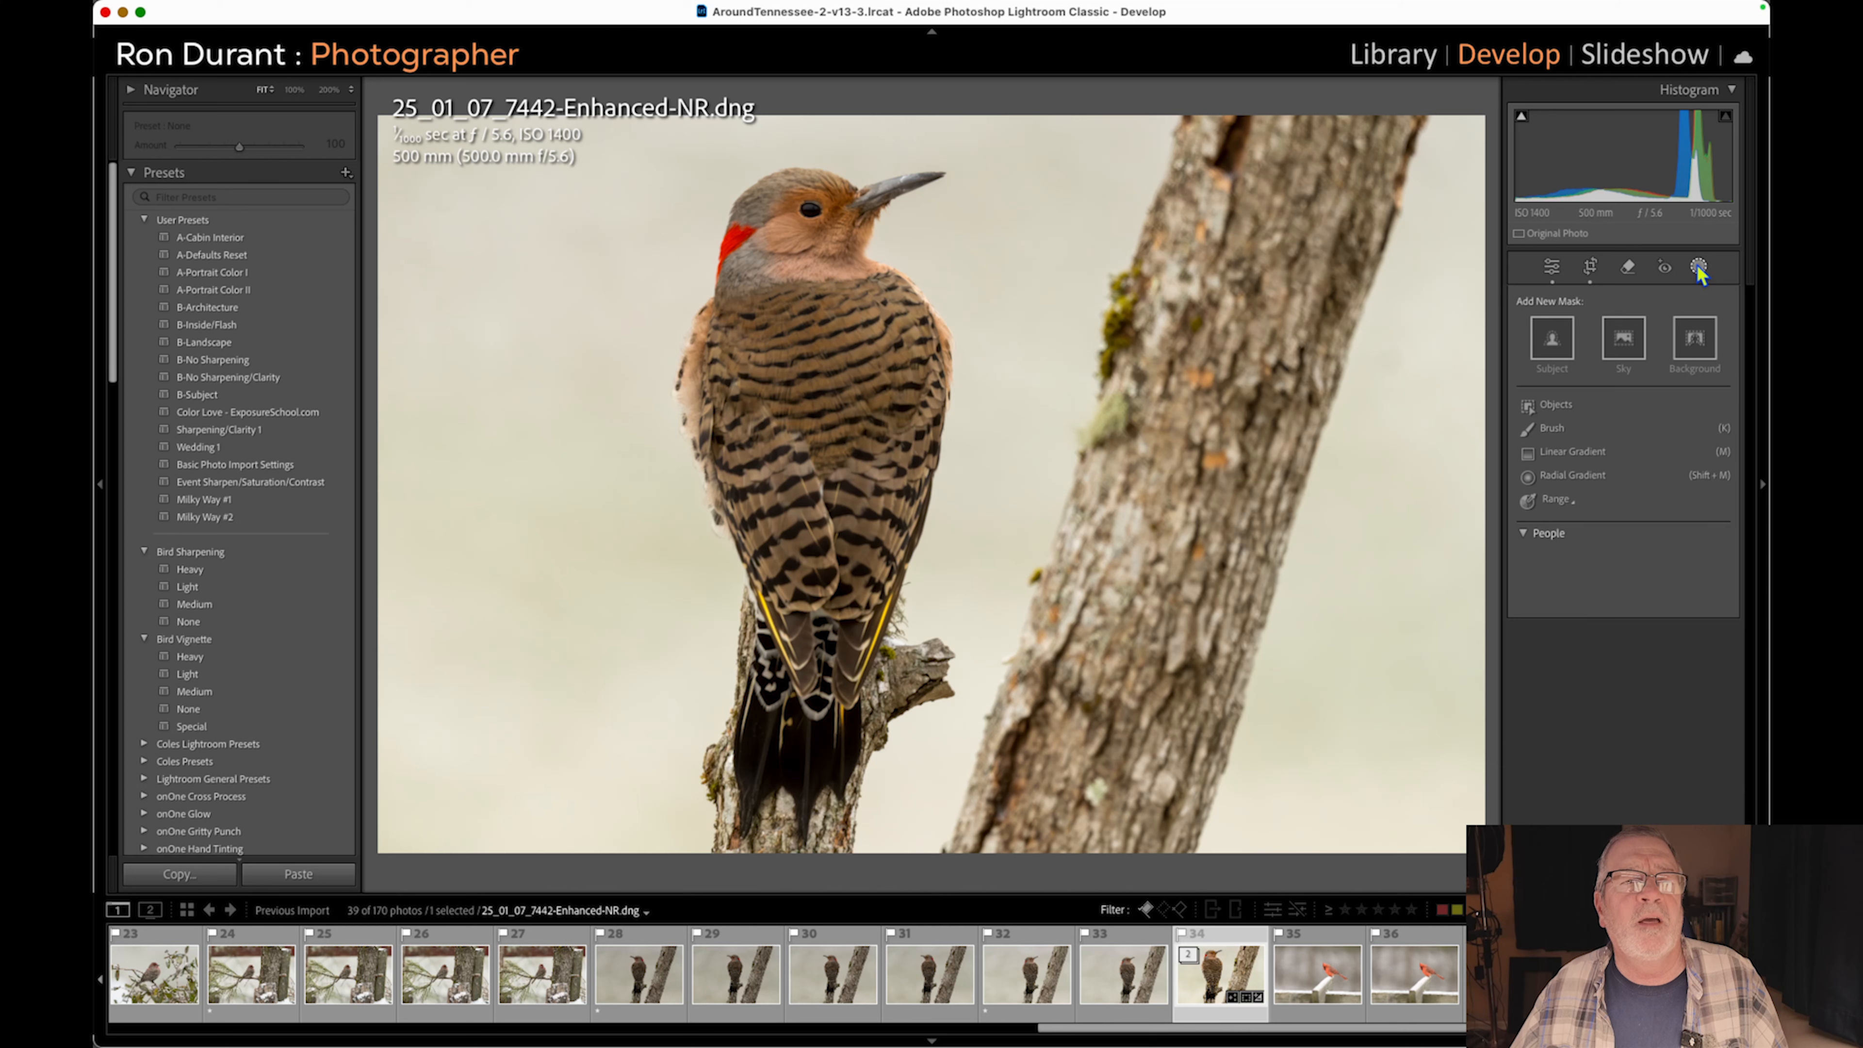
left_click(1559, 408)
mouse_move(1201, 338)
left_mouse_down()
mouse_move(1218, 191)
mouse_move(1364, 110)
mouse_move(1144, 706)
mouse_move(1165, 740)
mouse_move(1247, 417)
mouse_move(1144, 491)
mouse_move(1168, 312)
mouse_move(1113, 560)
mouse_move(1051, 763)
mouse_move(1012, 822)
mouse_move(1123, 811)
mouse_move(1230, 698)
left_mouse_up()
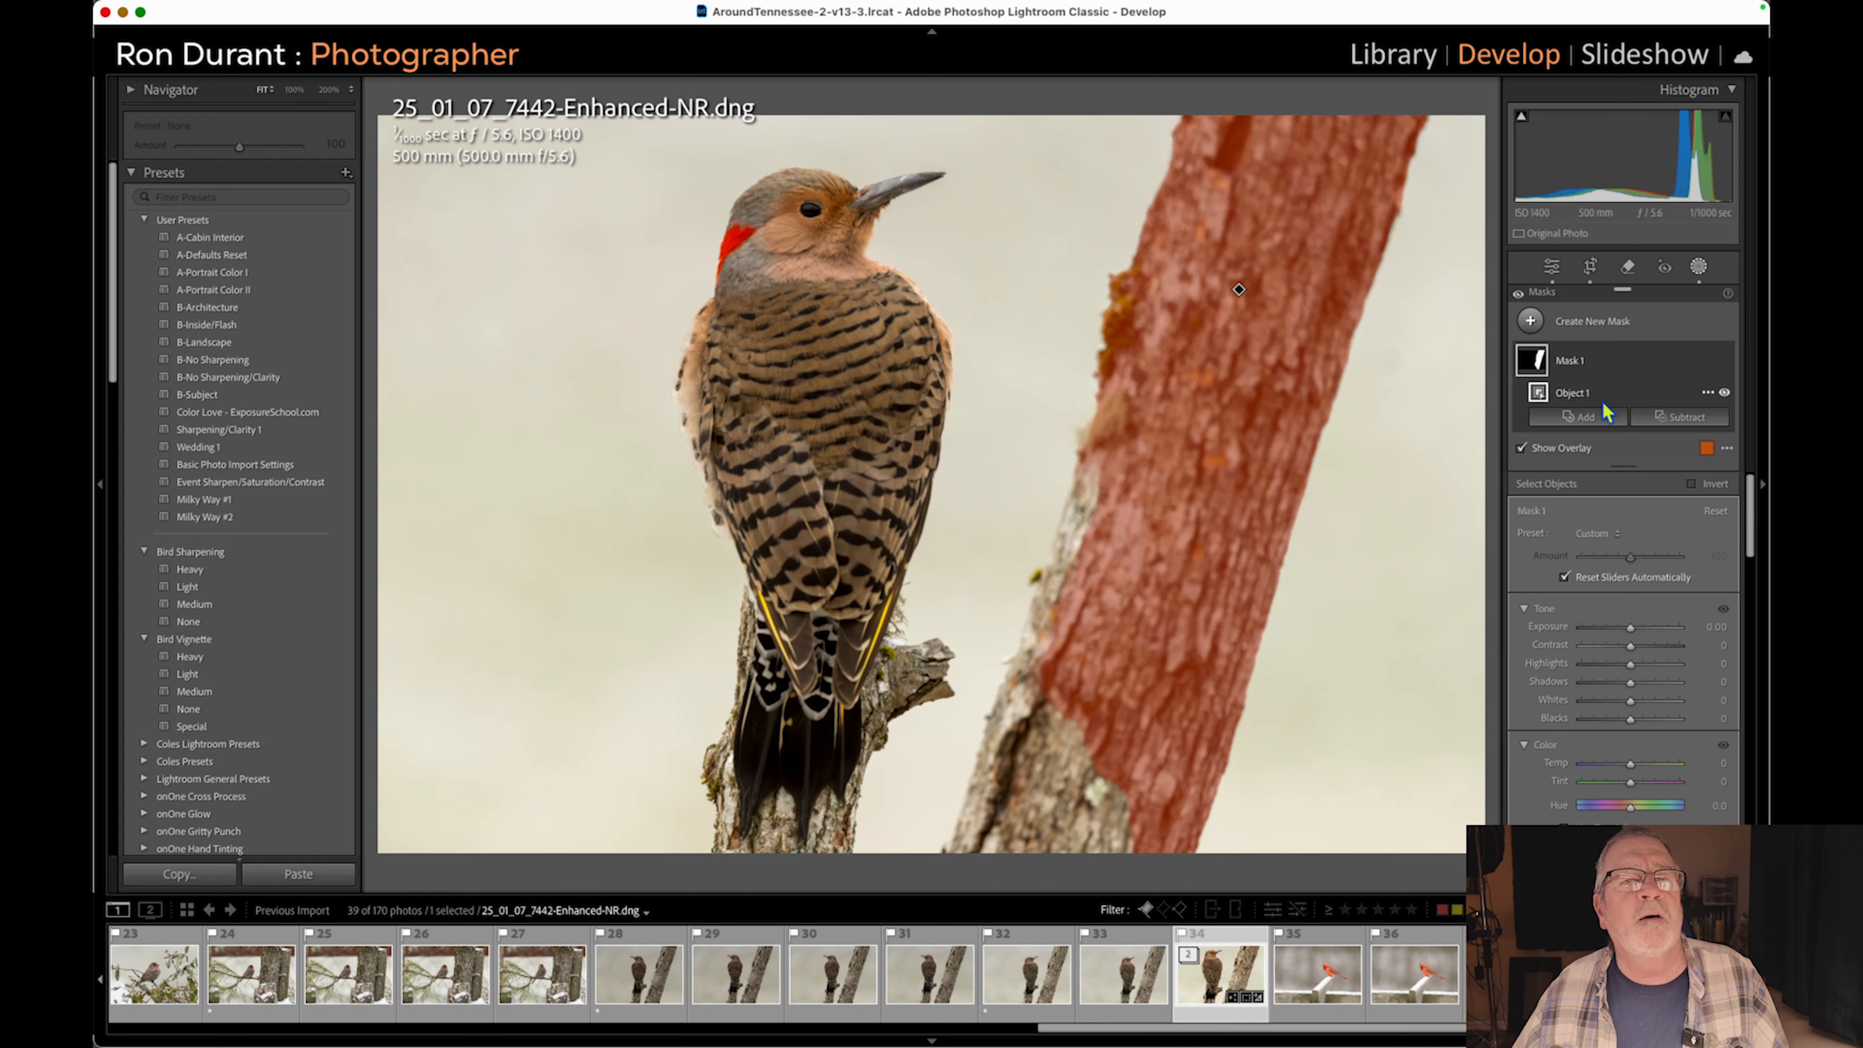
left_click(1585, 417)
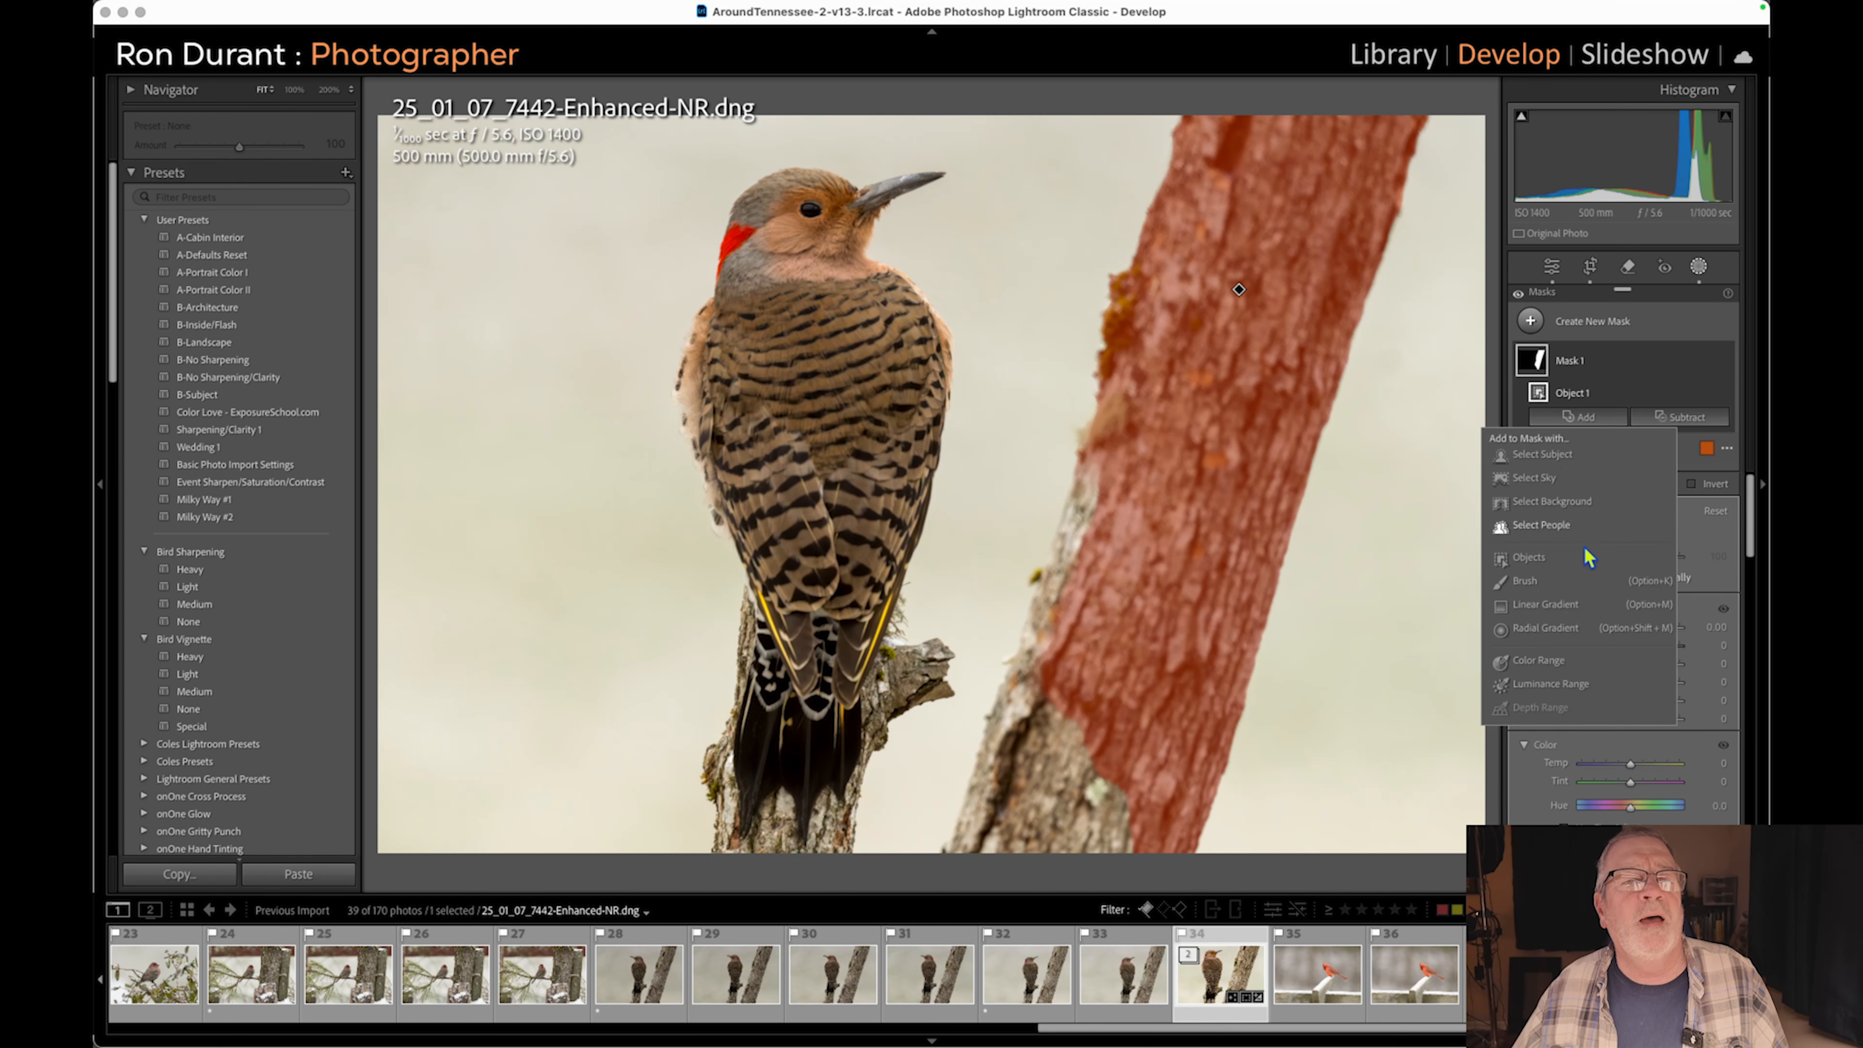
left_click(1537, 584)
mouse_move(1126, 498)
left_mouse_down()
mouse_move(1013, 778)
mouse_move(1018, 741)
mouse_move(1006, 829)
mouse_move(1093, 794)
left_mouse_up()
left_click_drag(1052, 649, 1081, 690)
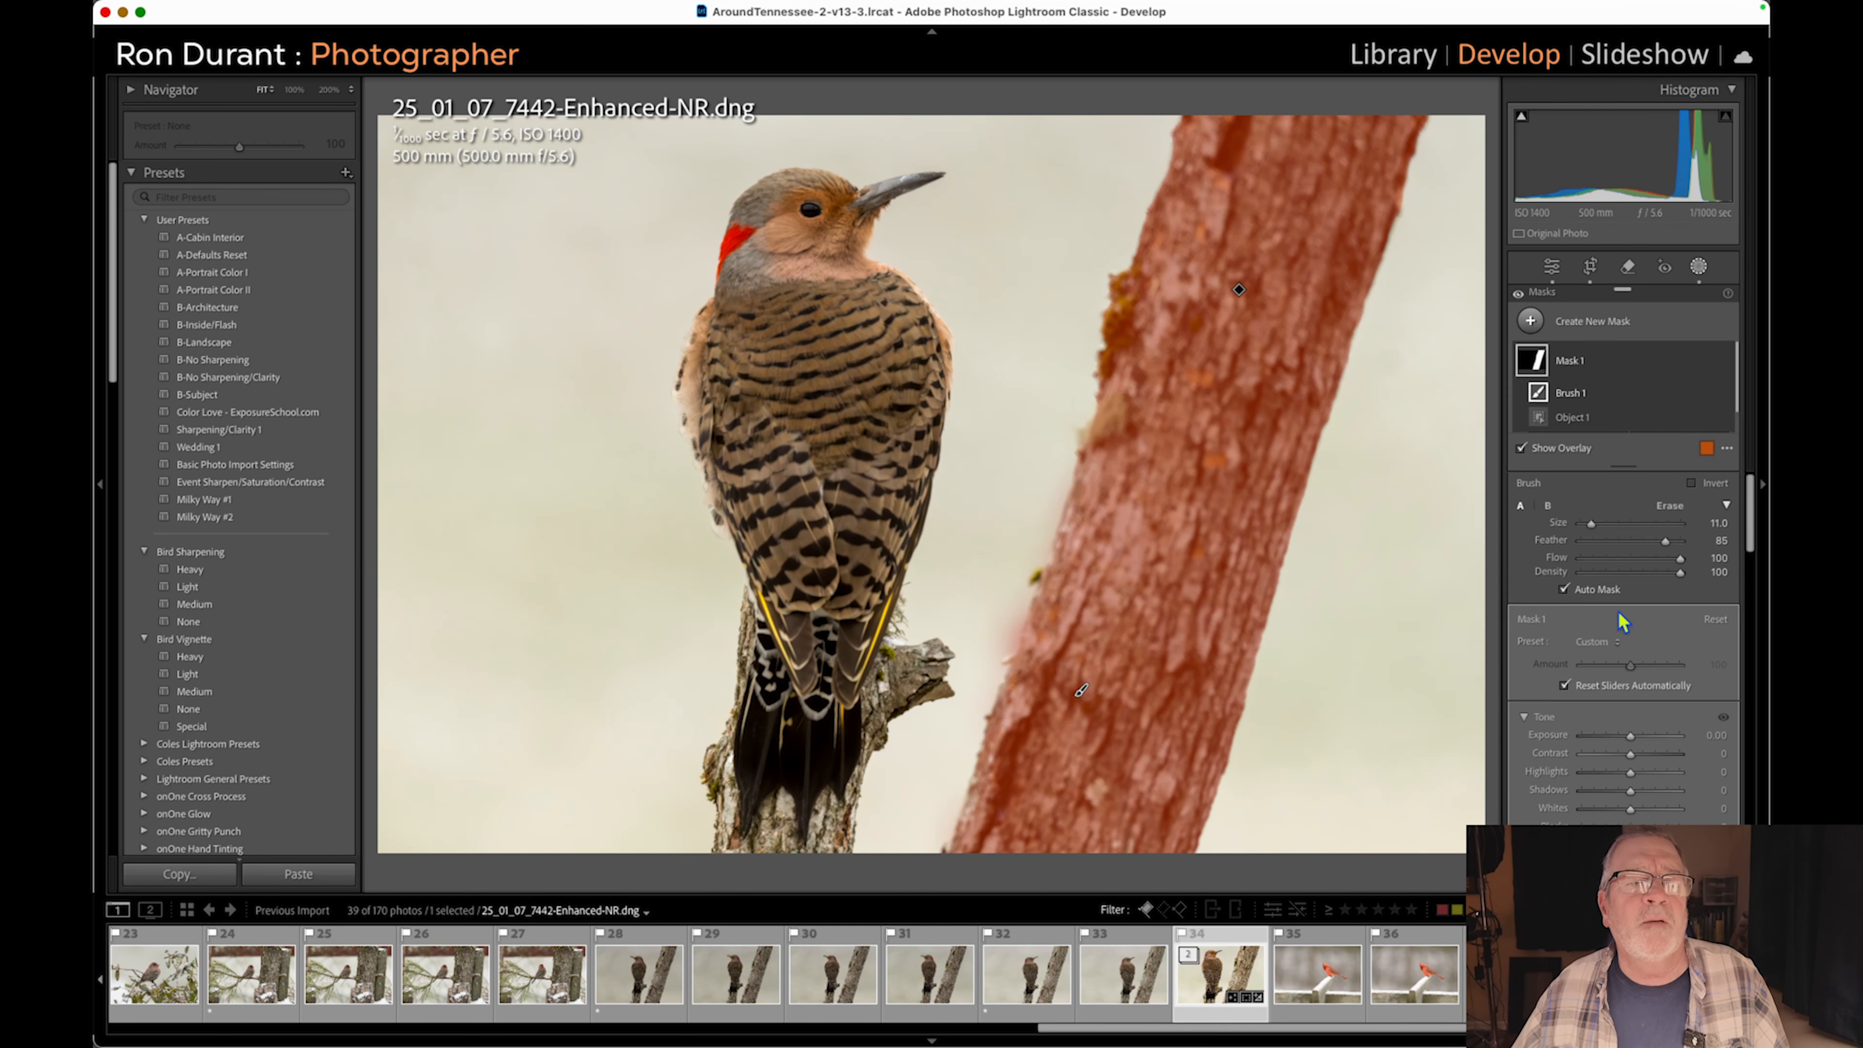
Tone the trunk mask with Temp 27, Exposure -0.25, Highlights -13, Whites 7 and Blacks -17, with the overlay hidden.
scroll(1619, 612, "down", 4)
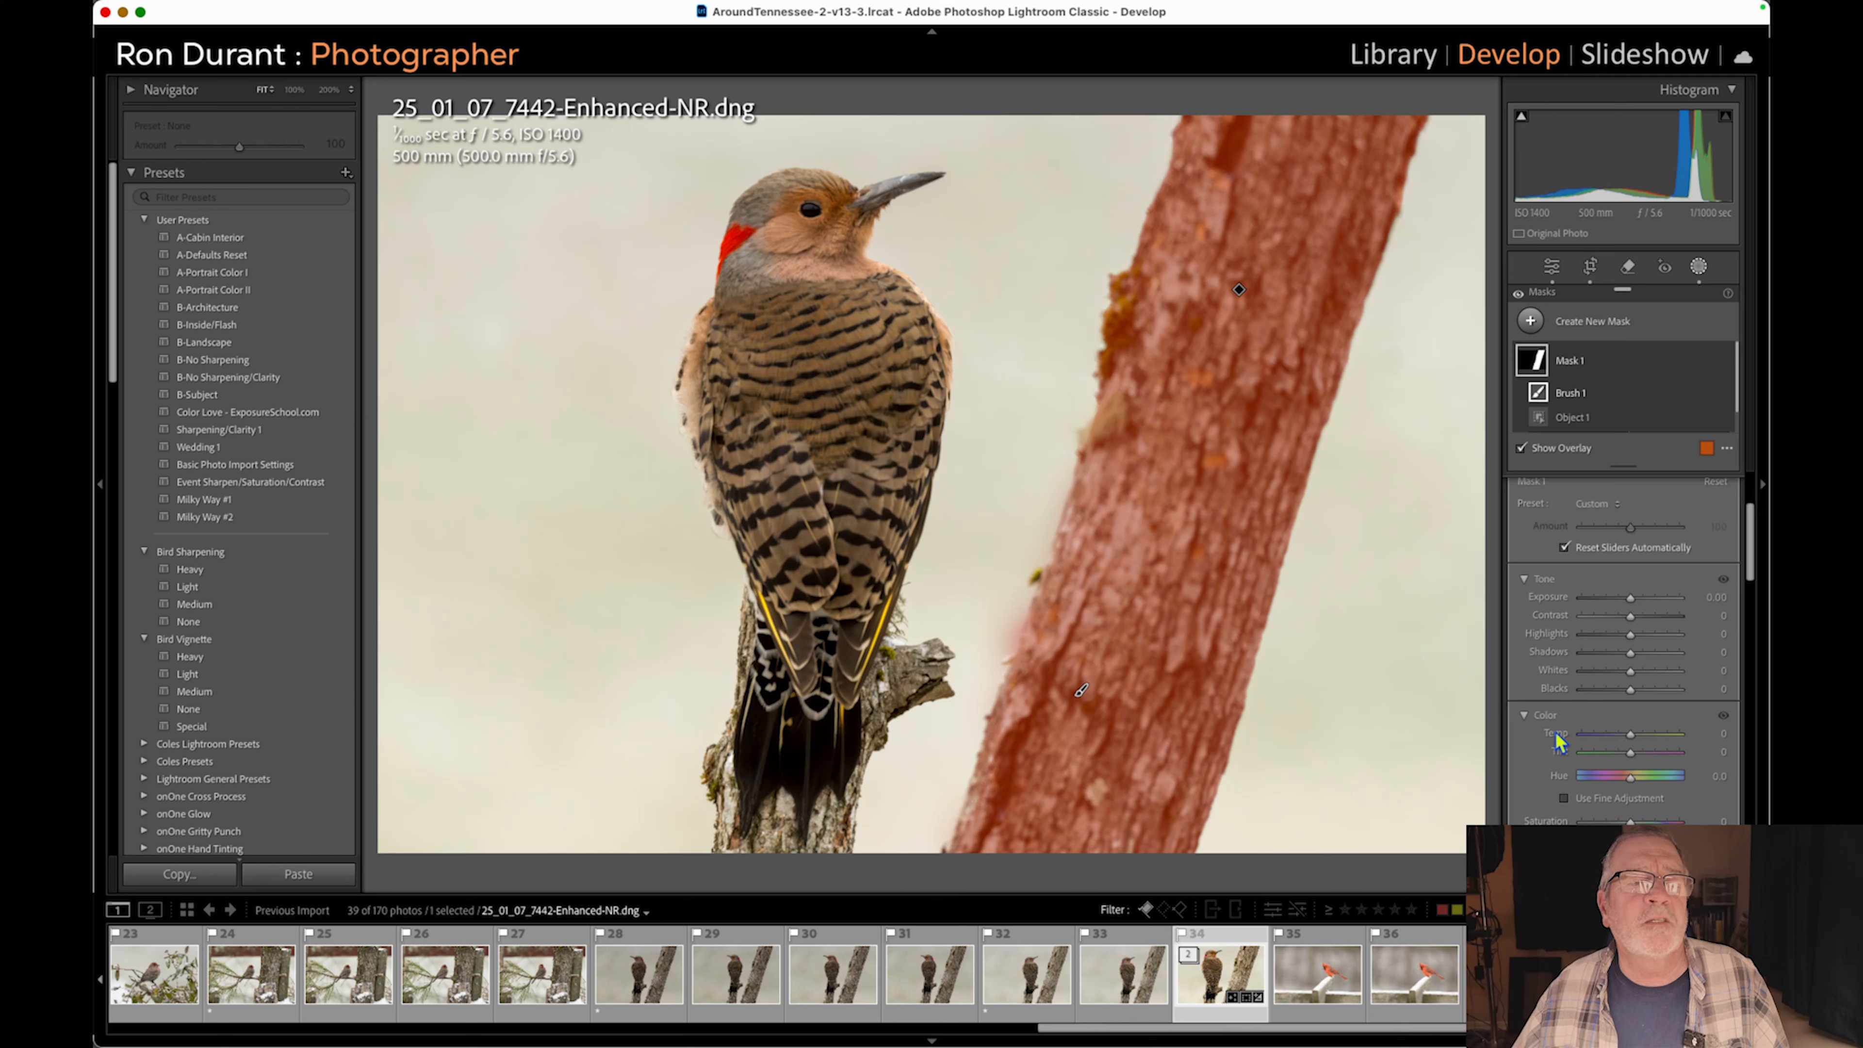
key("o")
left_click_drag(1632, 736, 1644, 731)
left_click_drag(1630, 600, 1627, 600)
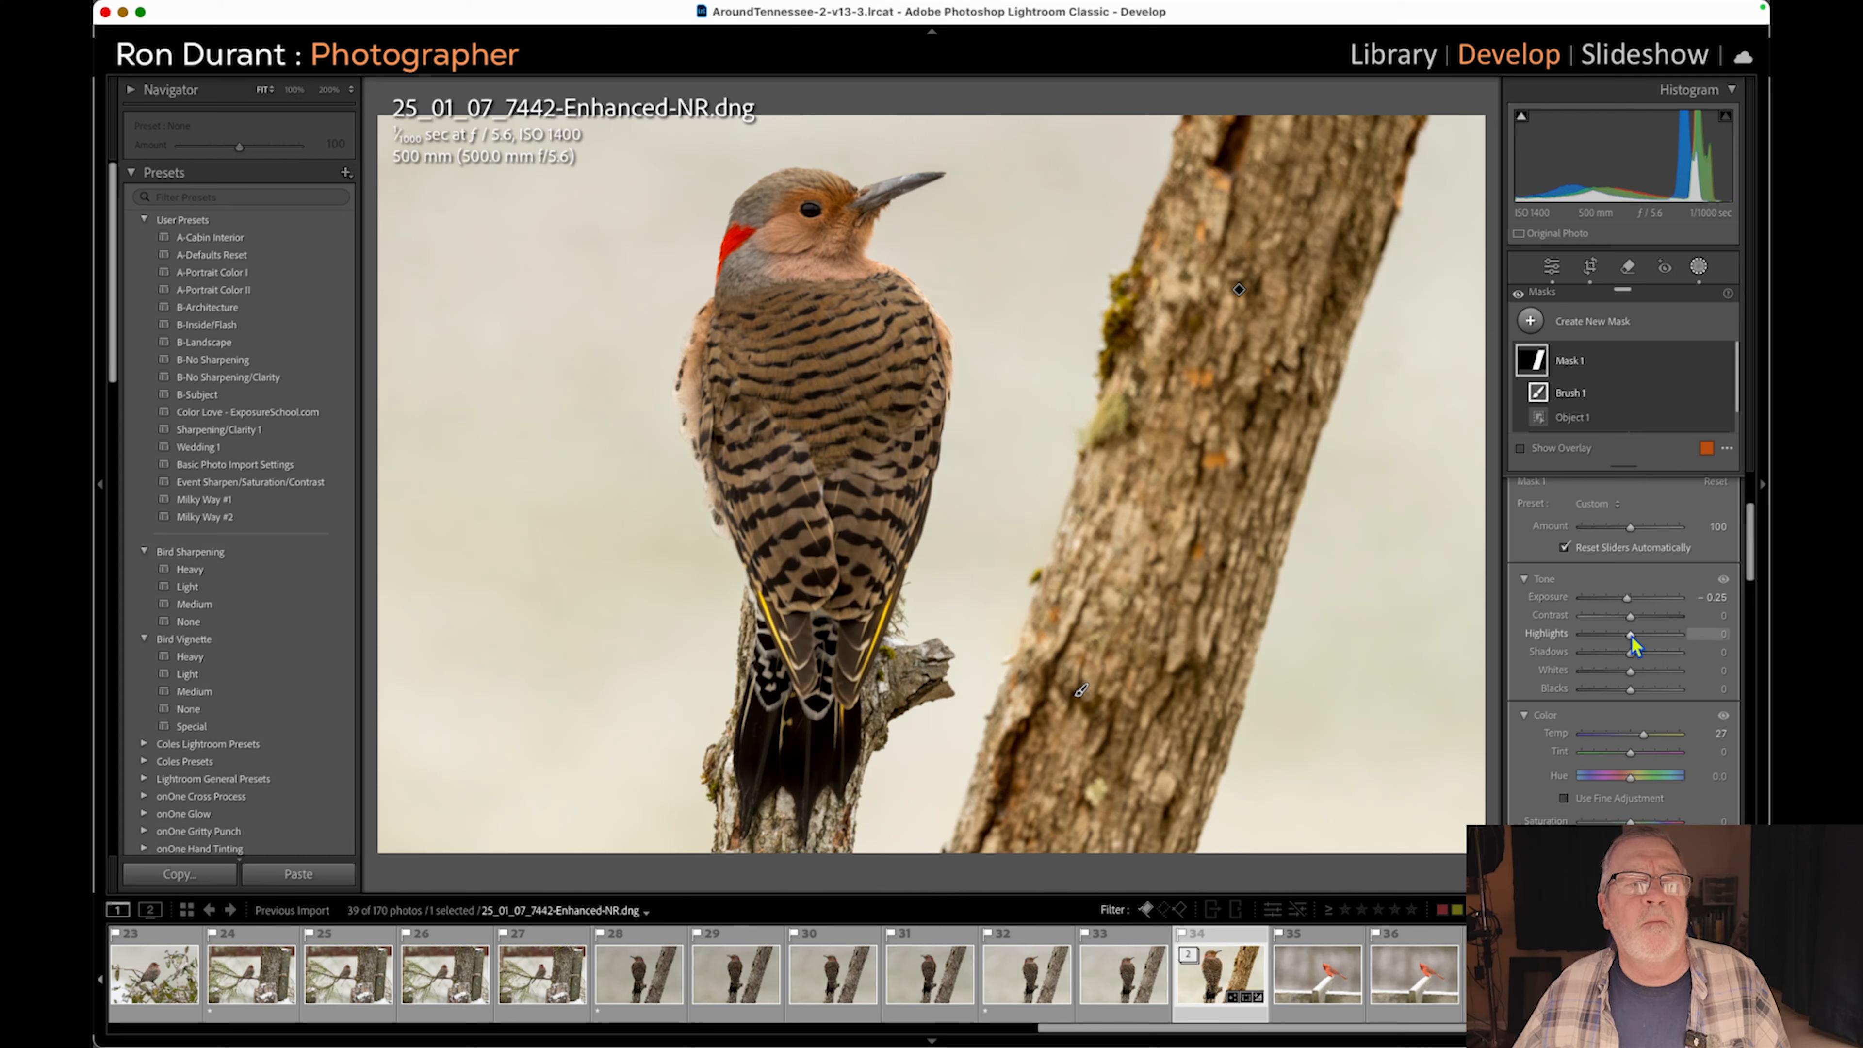
left_click_drag(1626, 636, 1623, 636)
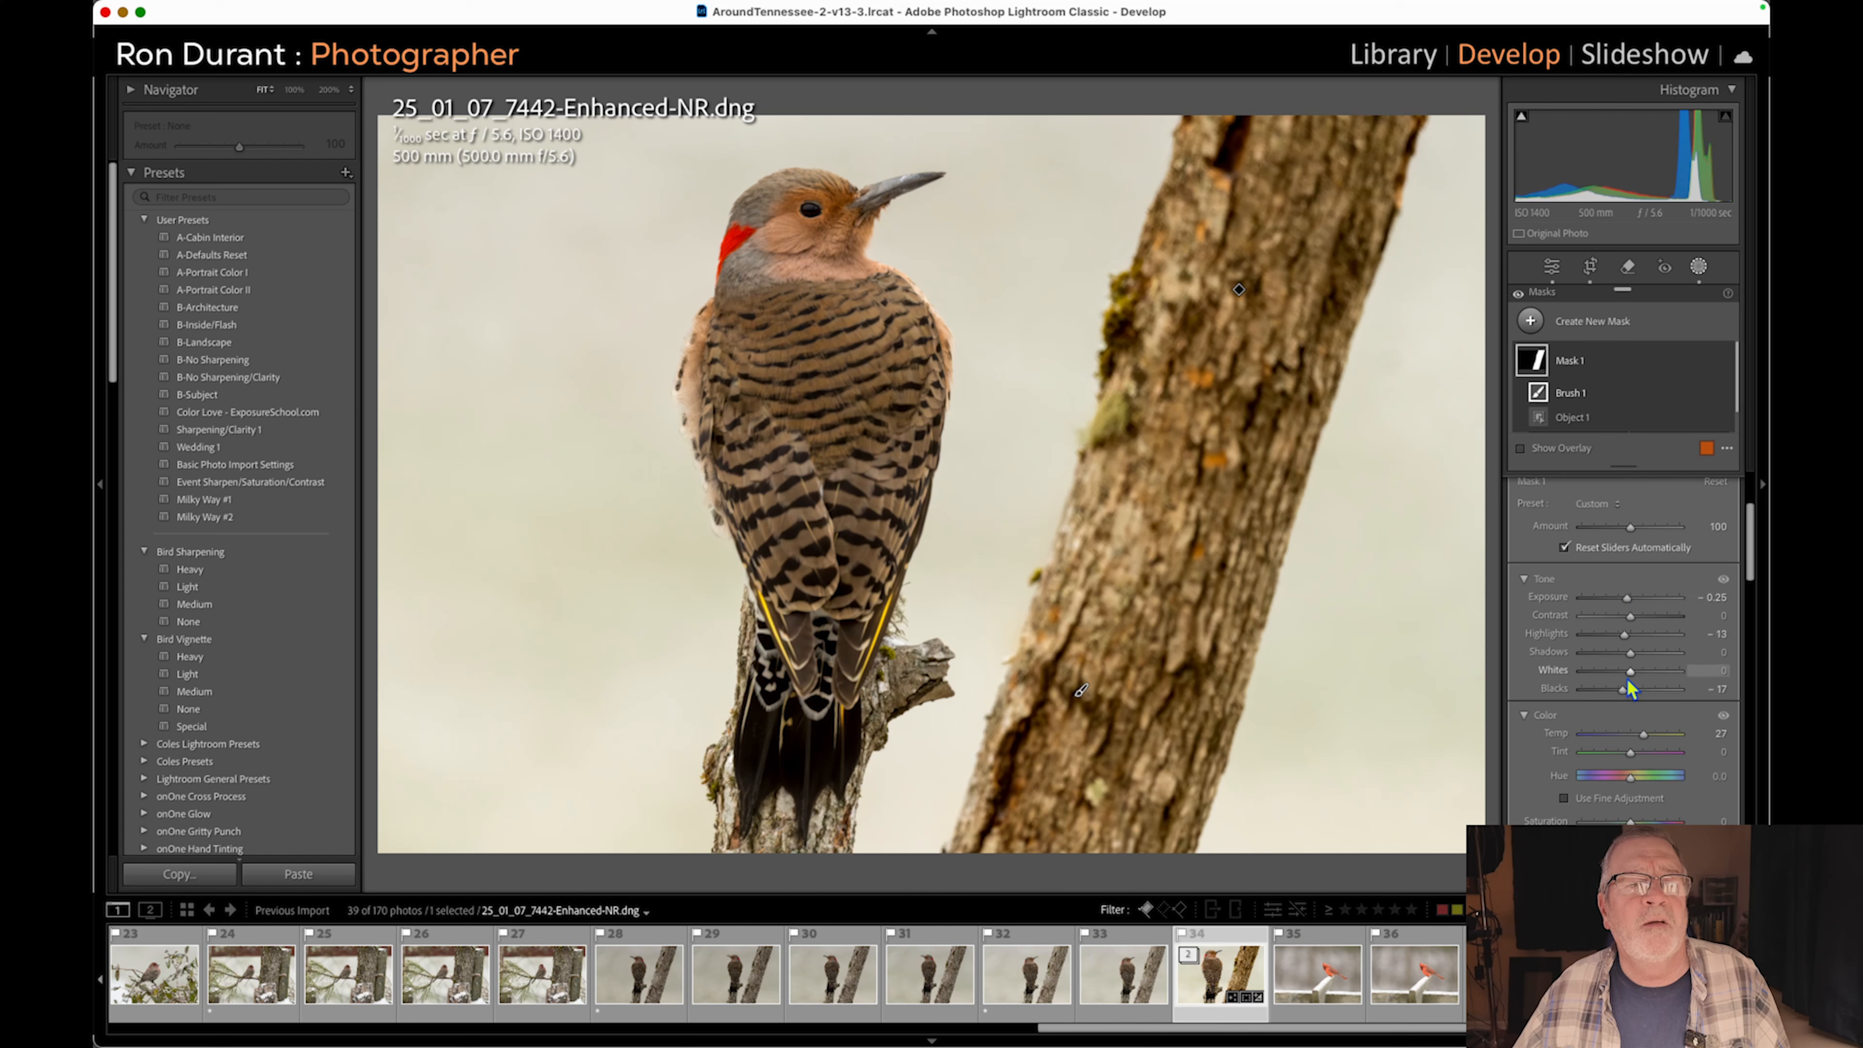
left_click_drag(1631, 672, 1635, 671)
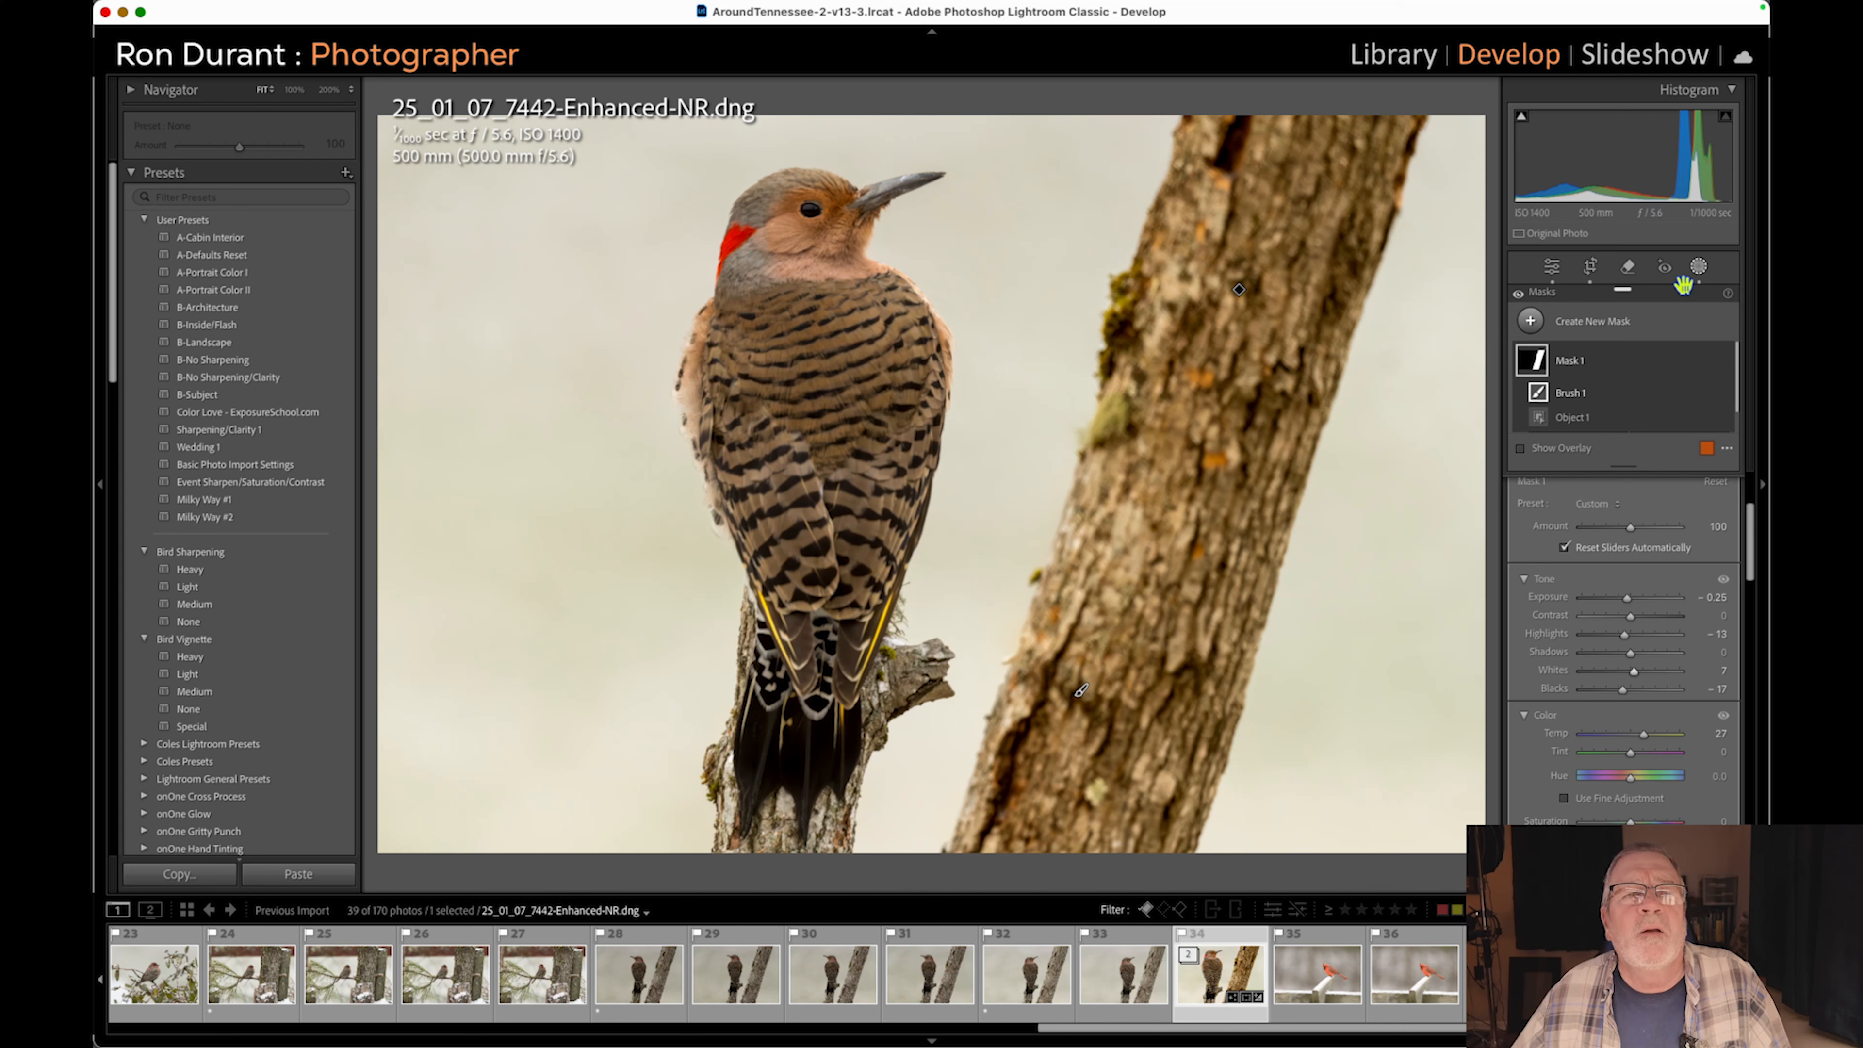
Create a Select Subject mask for the flicker and set its Exposure to 0.25, Highlights to -16 and Shadows to 7.
left_click(1530, 324)
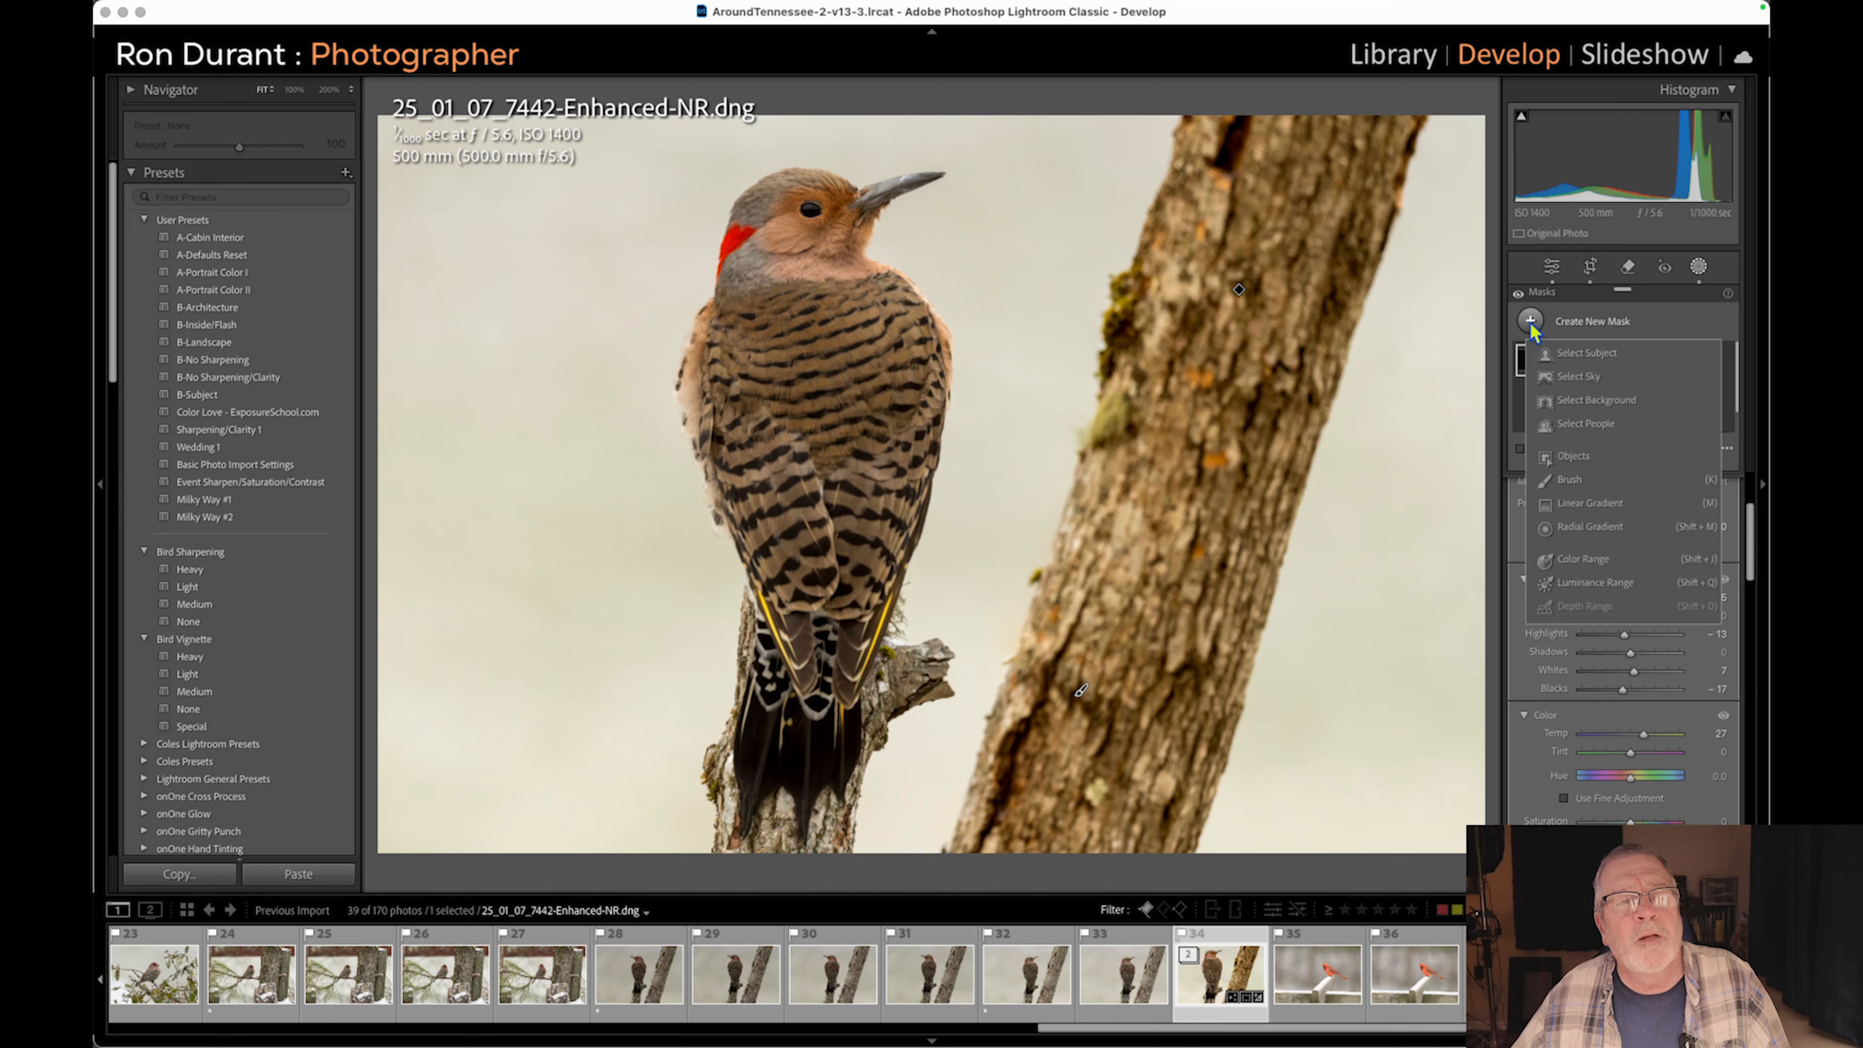
left_click(1566, 354)
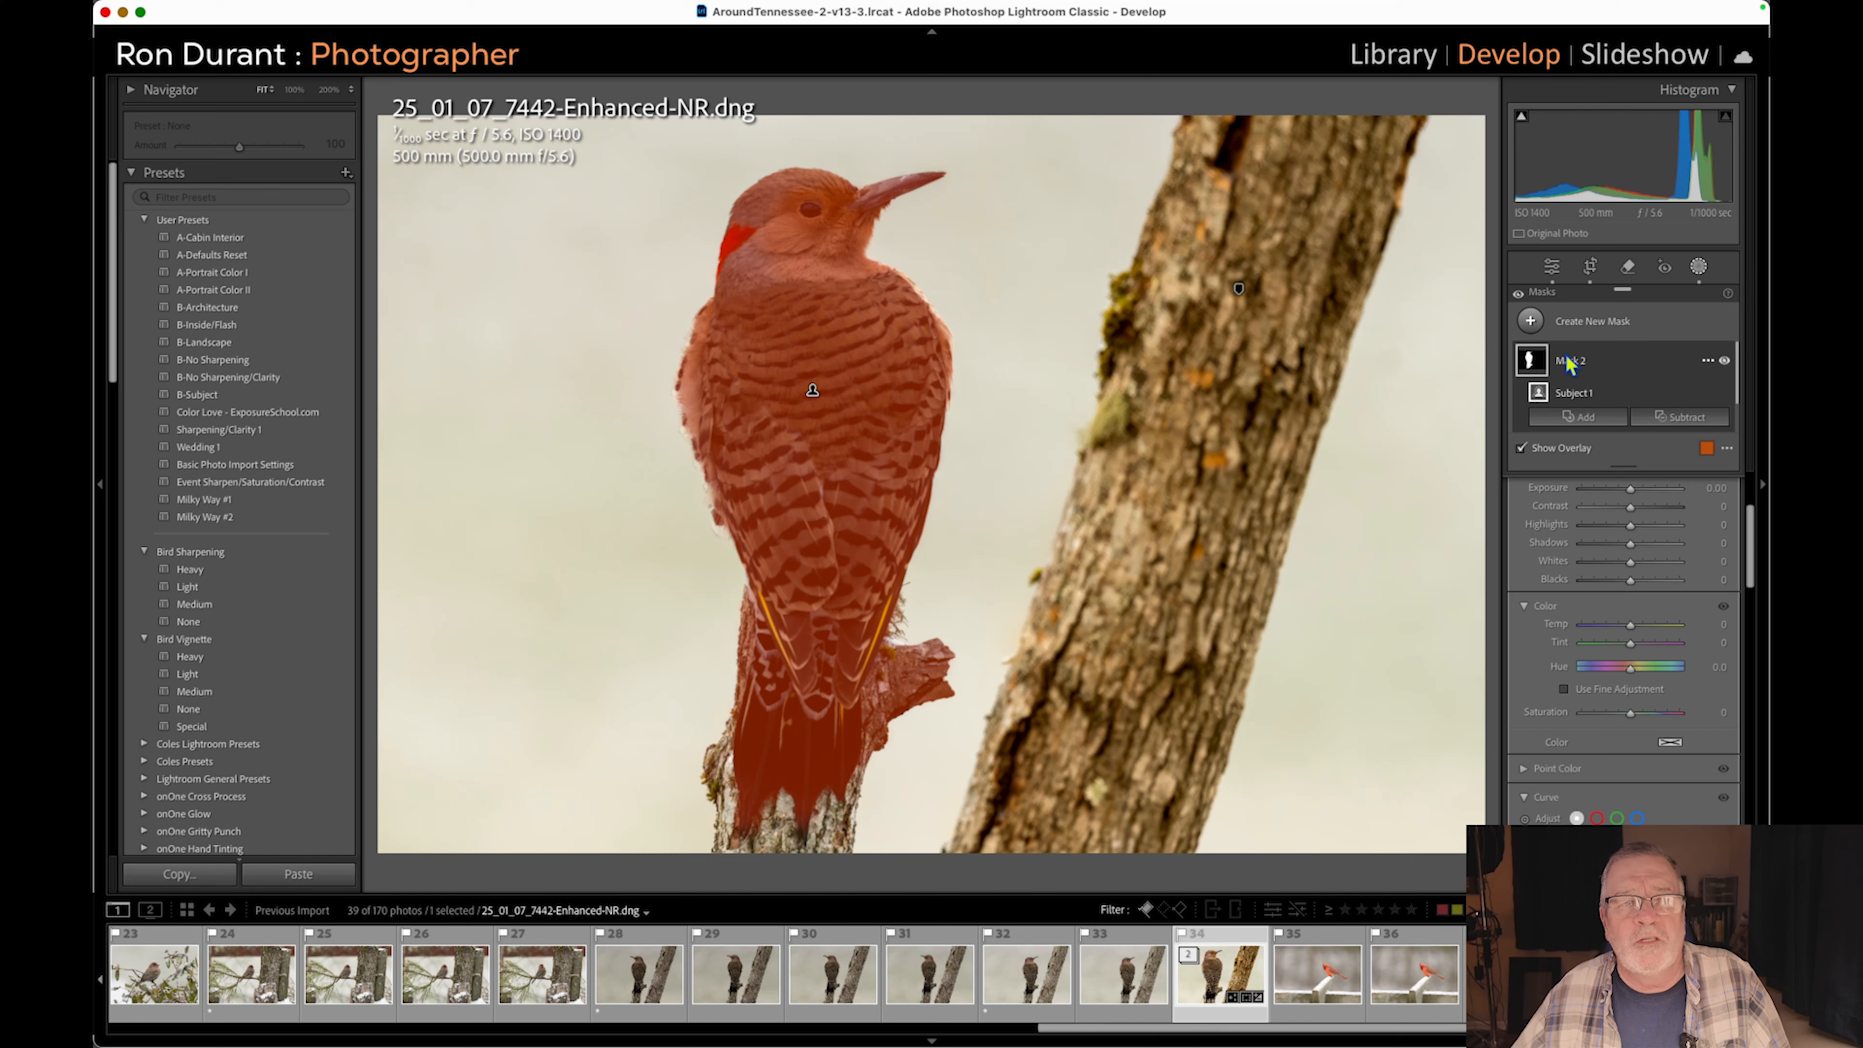
scroll(1639, 609, "up", 3)
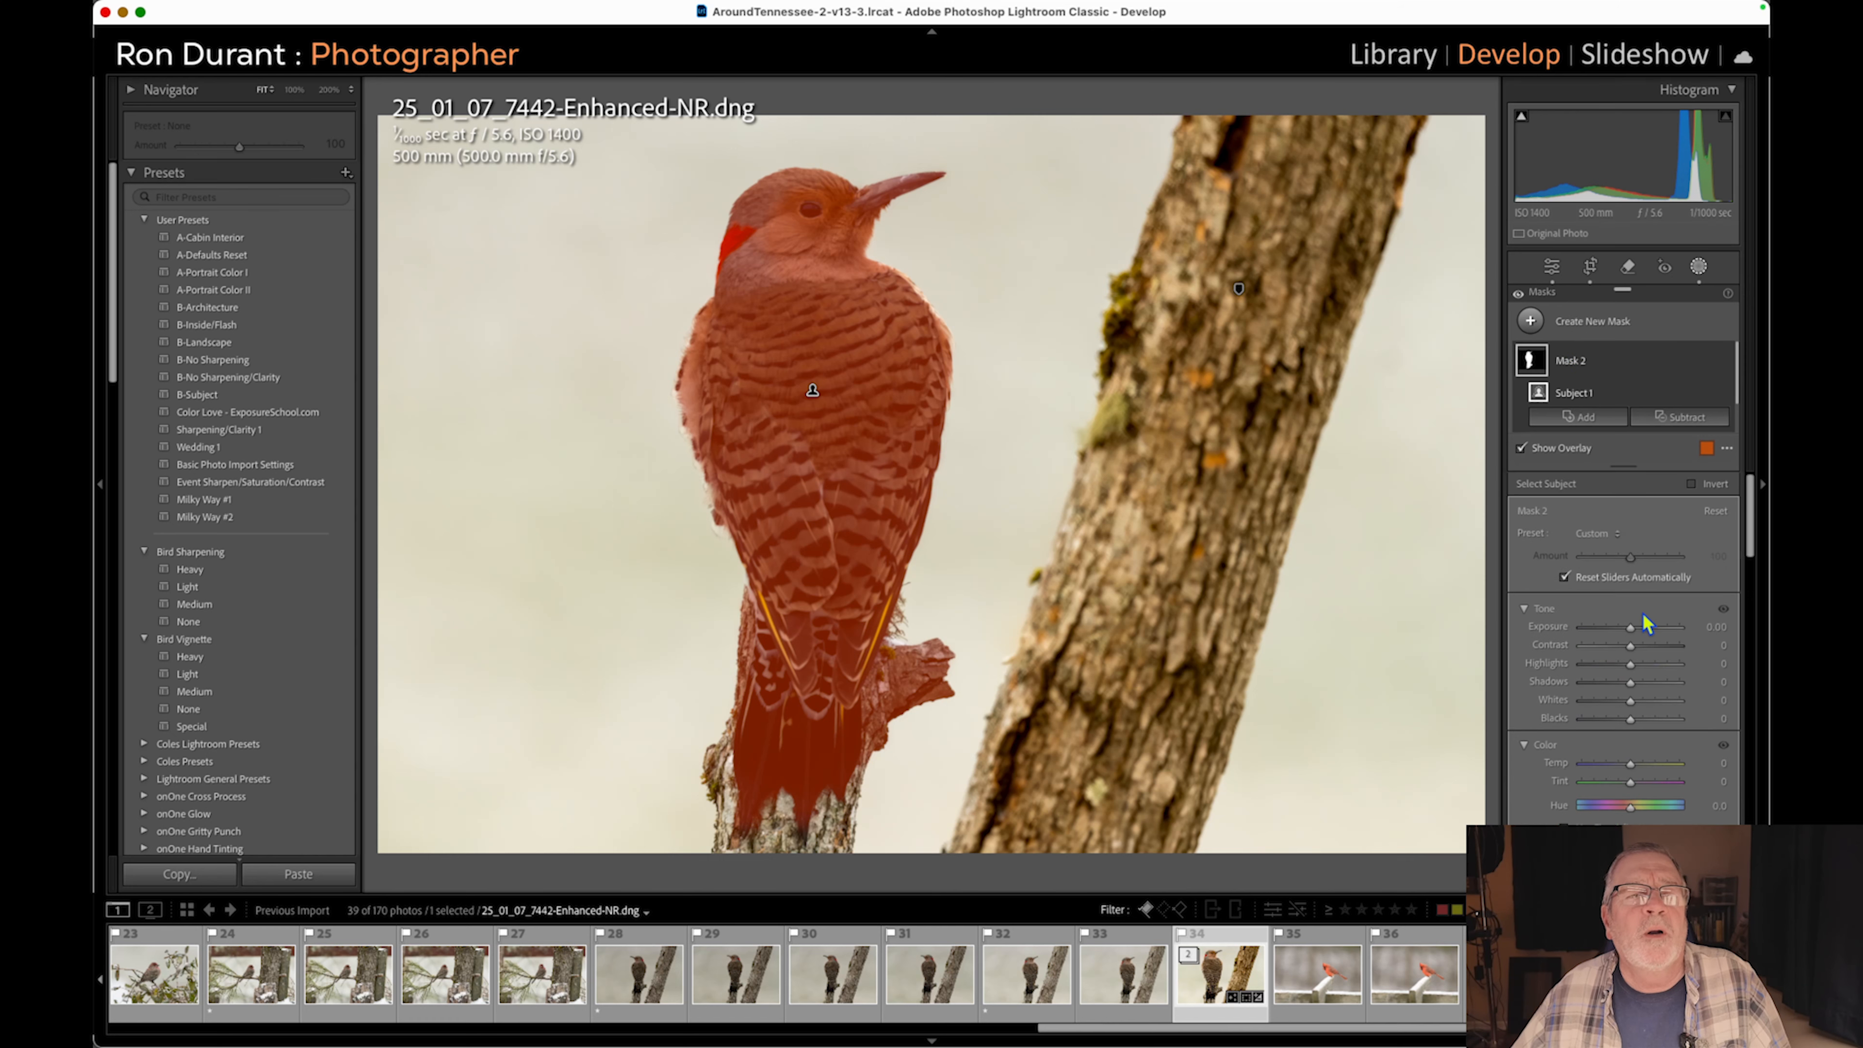
key("o")
left_click_drag(1630, 625, 1633, 626)
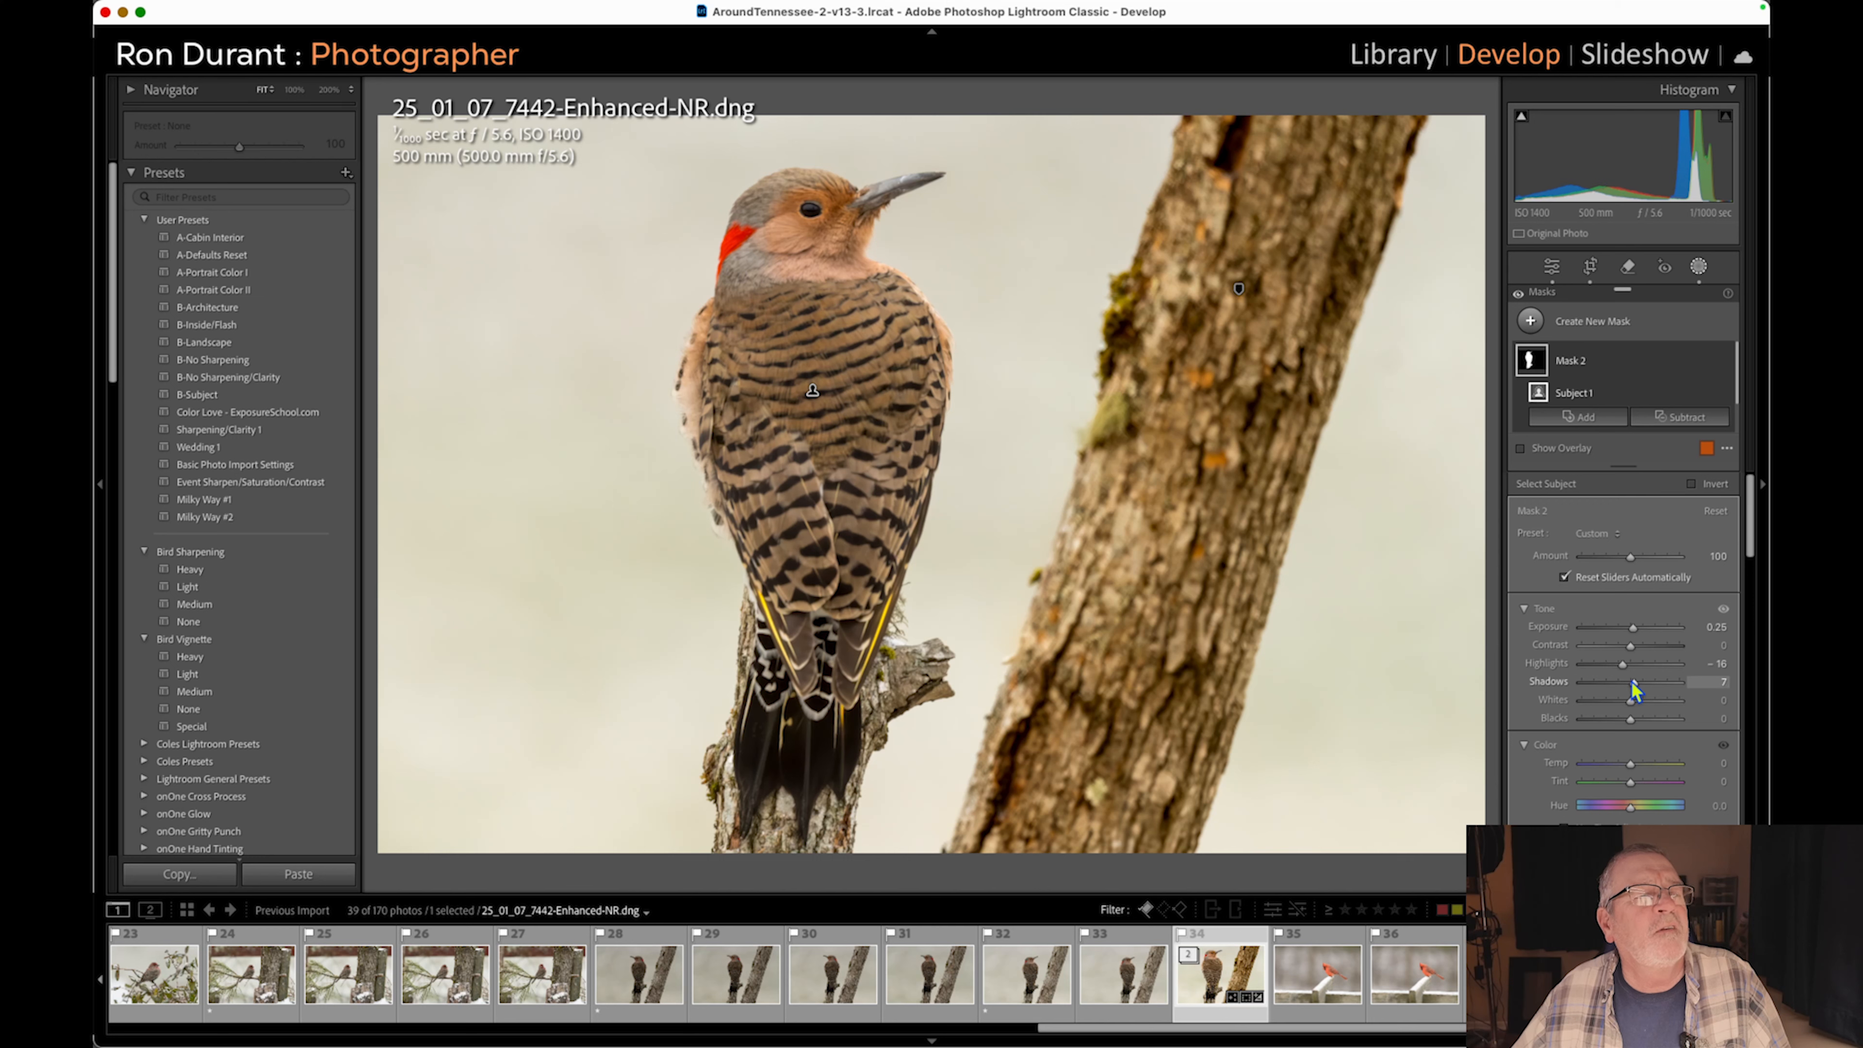
Set the Texture of the flicker's subject mask to 16 and close masking.
scroll(1625, 682, "down", 5)
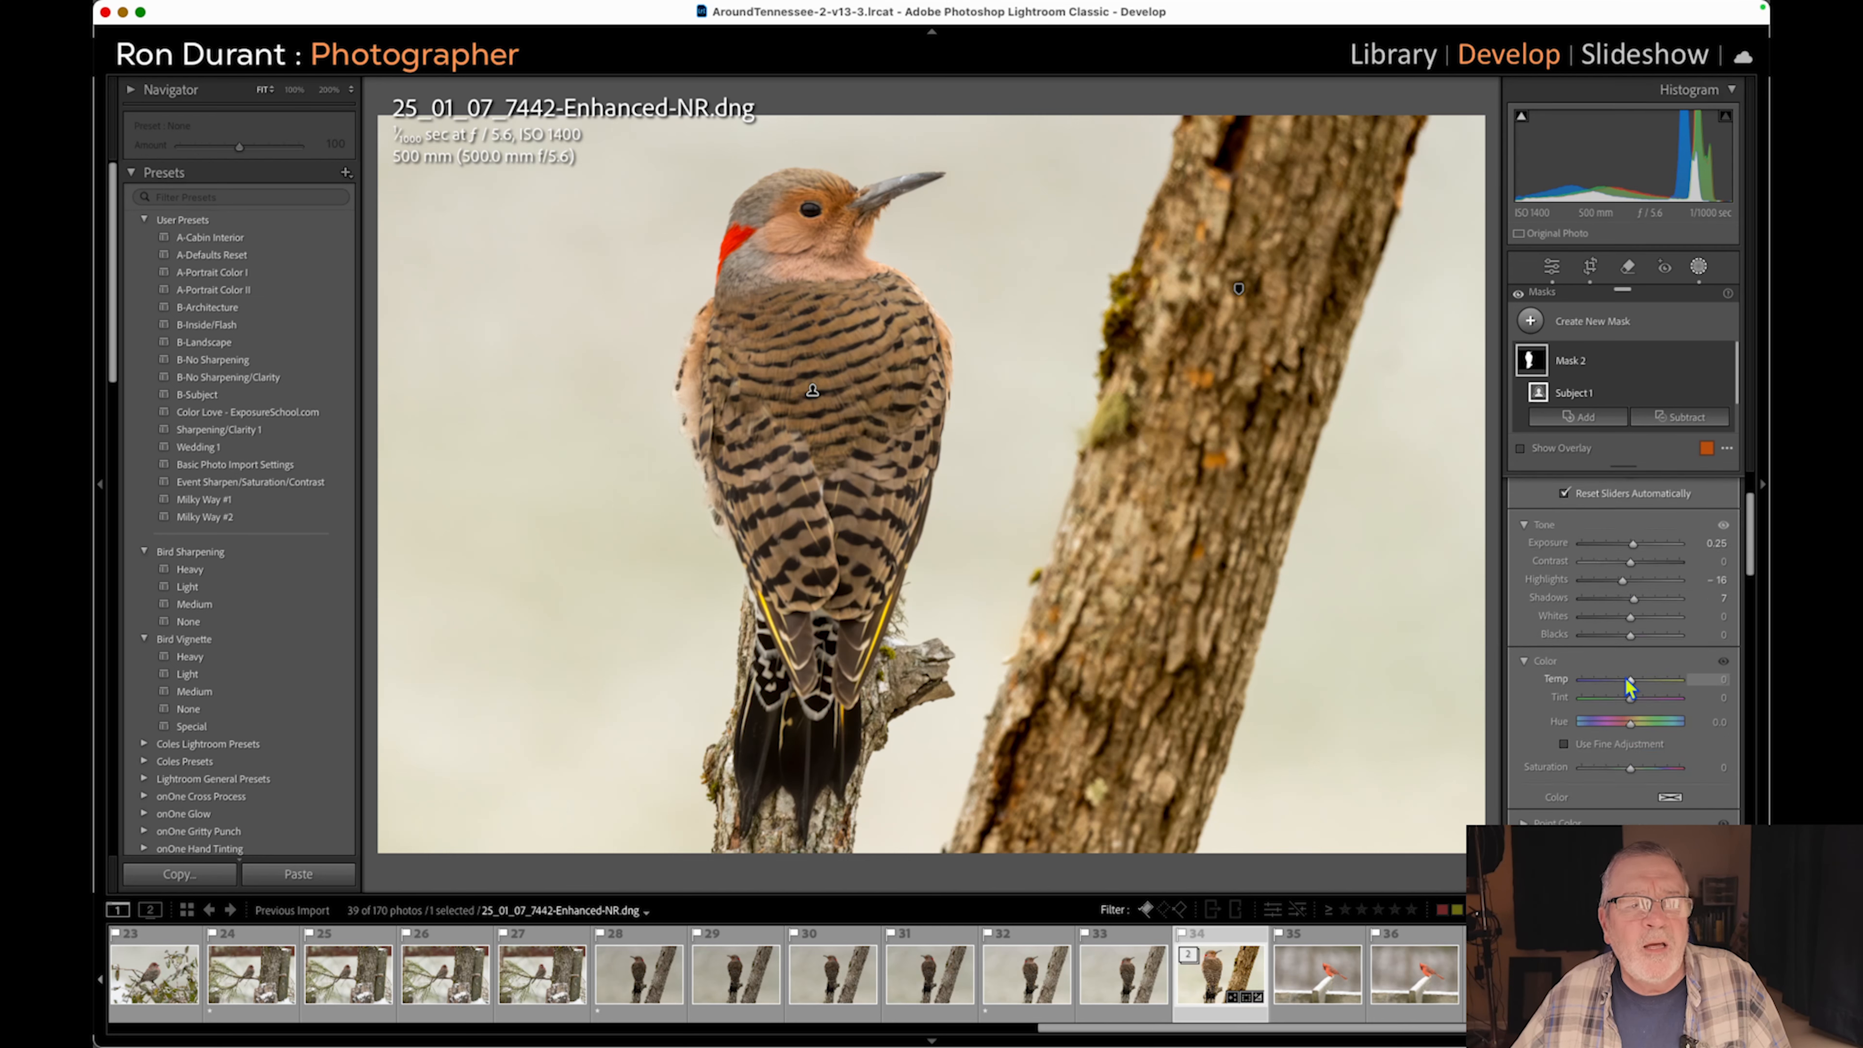
scroll(1625, 681, "down", 5)
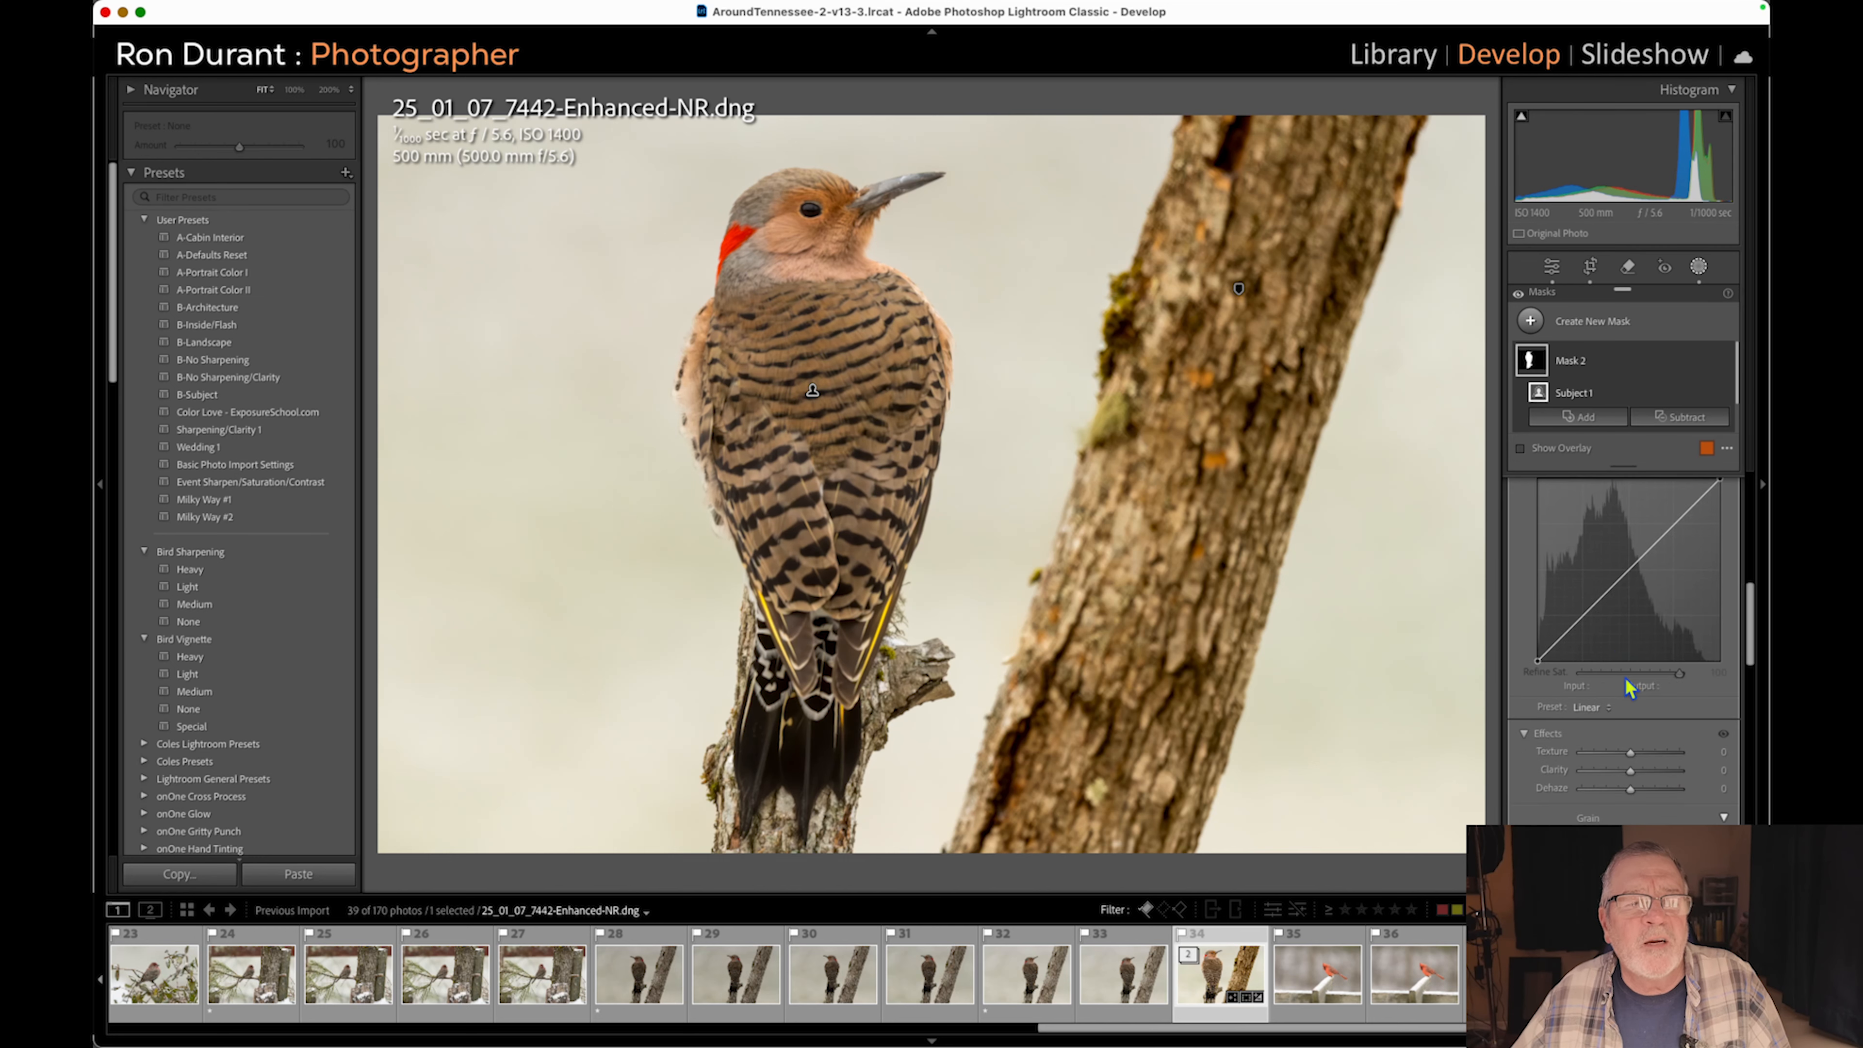
scroll(1625, 678, "down", 1)
left_click_drag(1629, 696, 1639, 696)
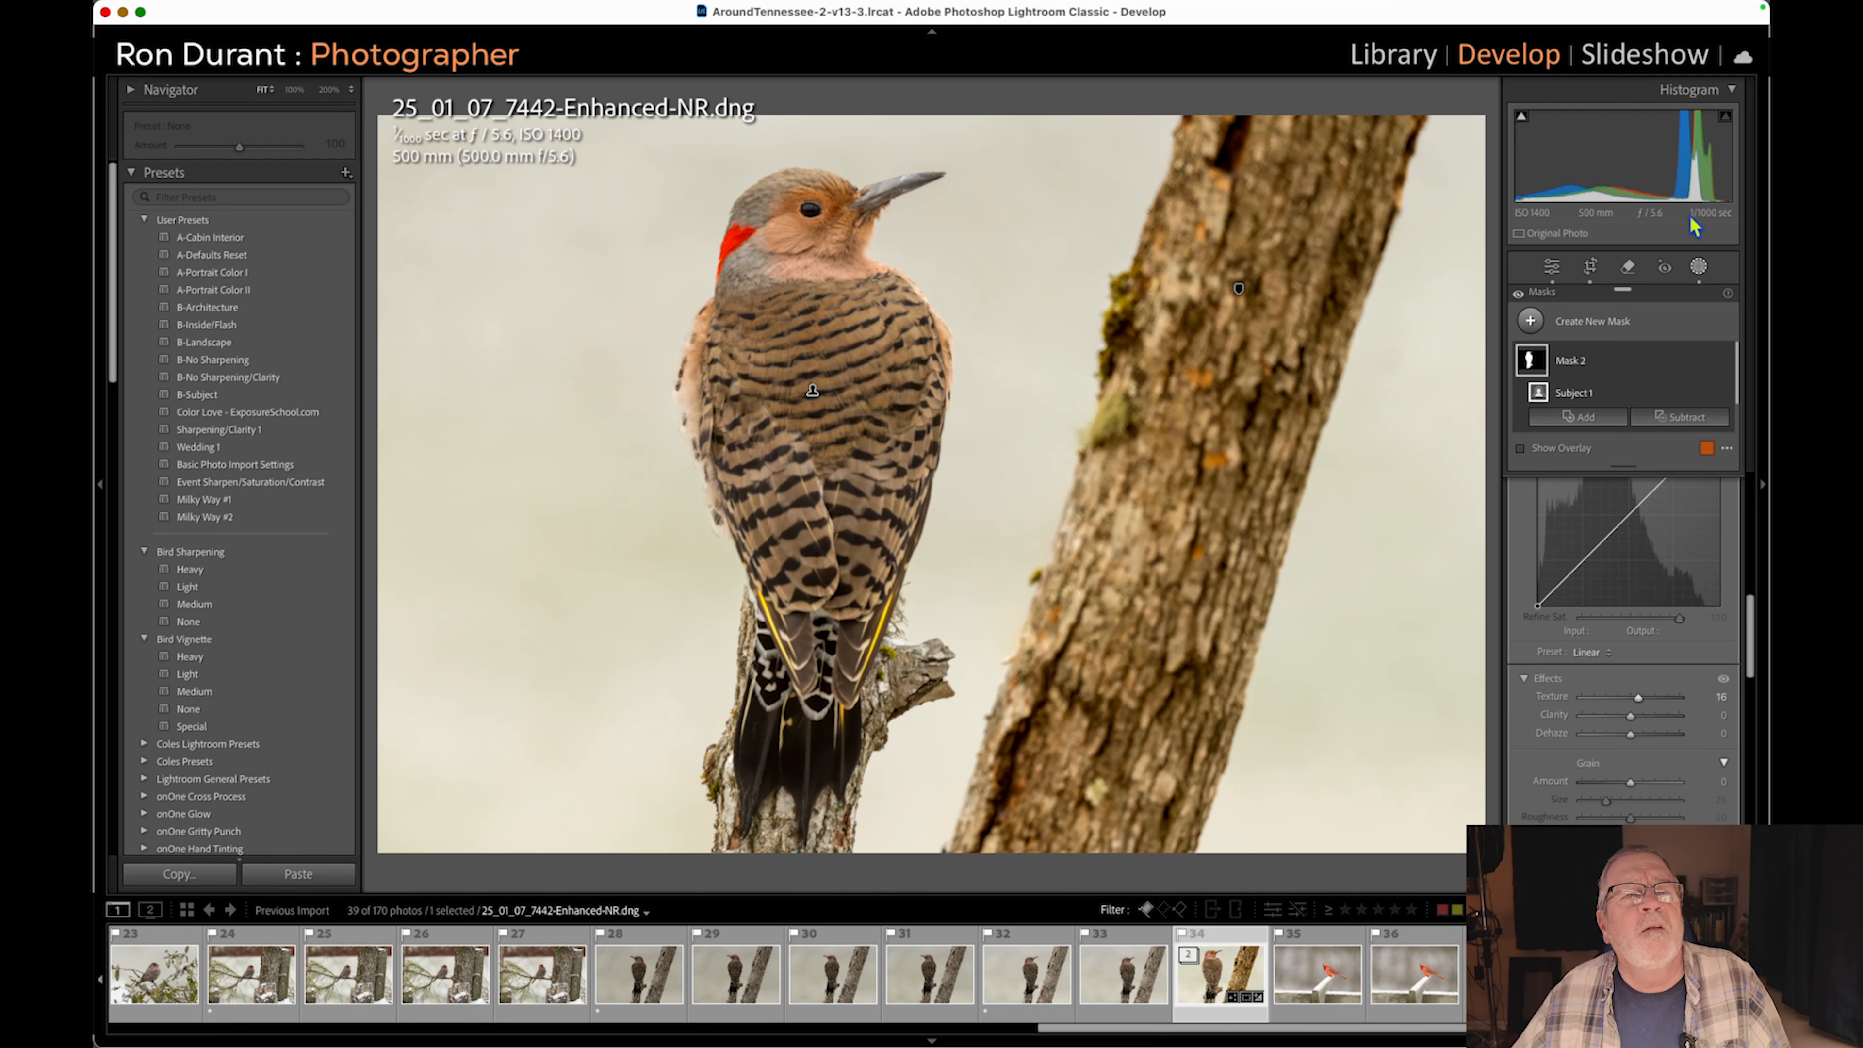
left_click(1696, 265)
Apply the Medium Bird Sharpening preset to the flicker photo while viewing the head at 100%.
left_click(819, 375)
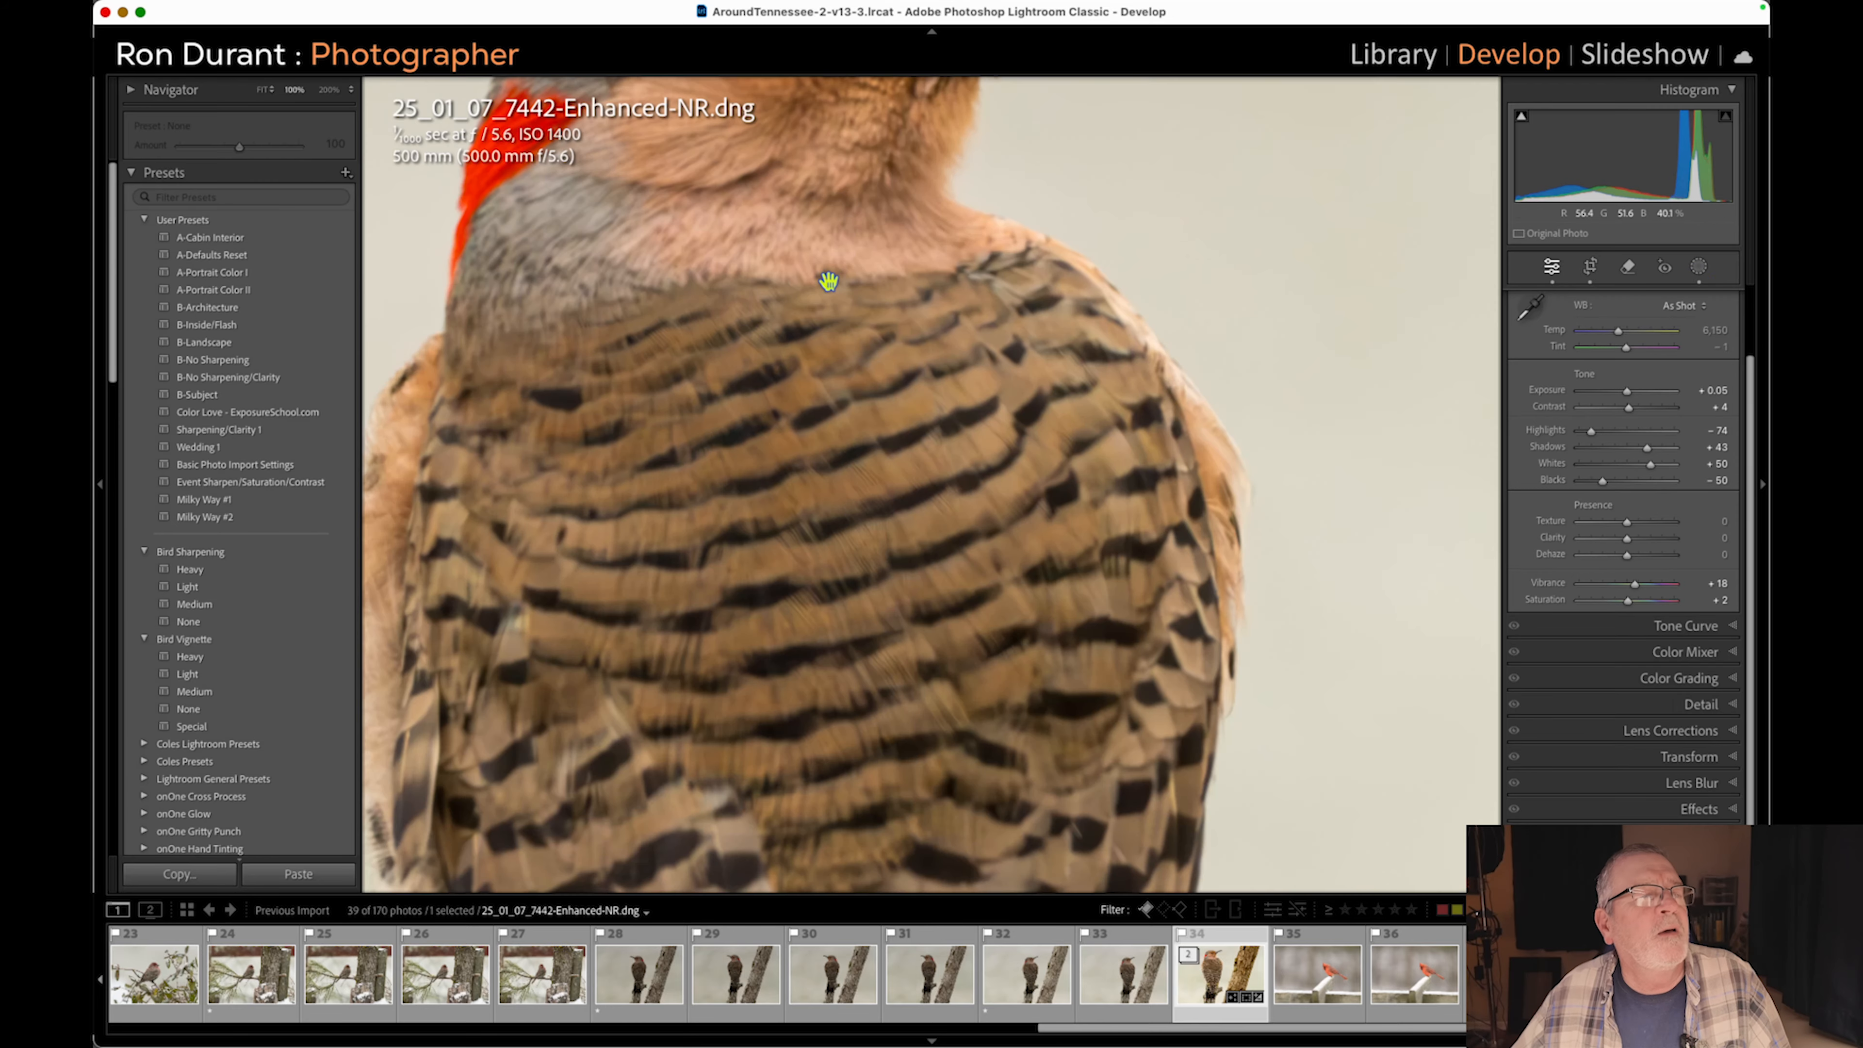
left_click_drag(827, 282, 813, 483)
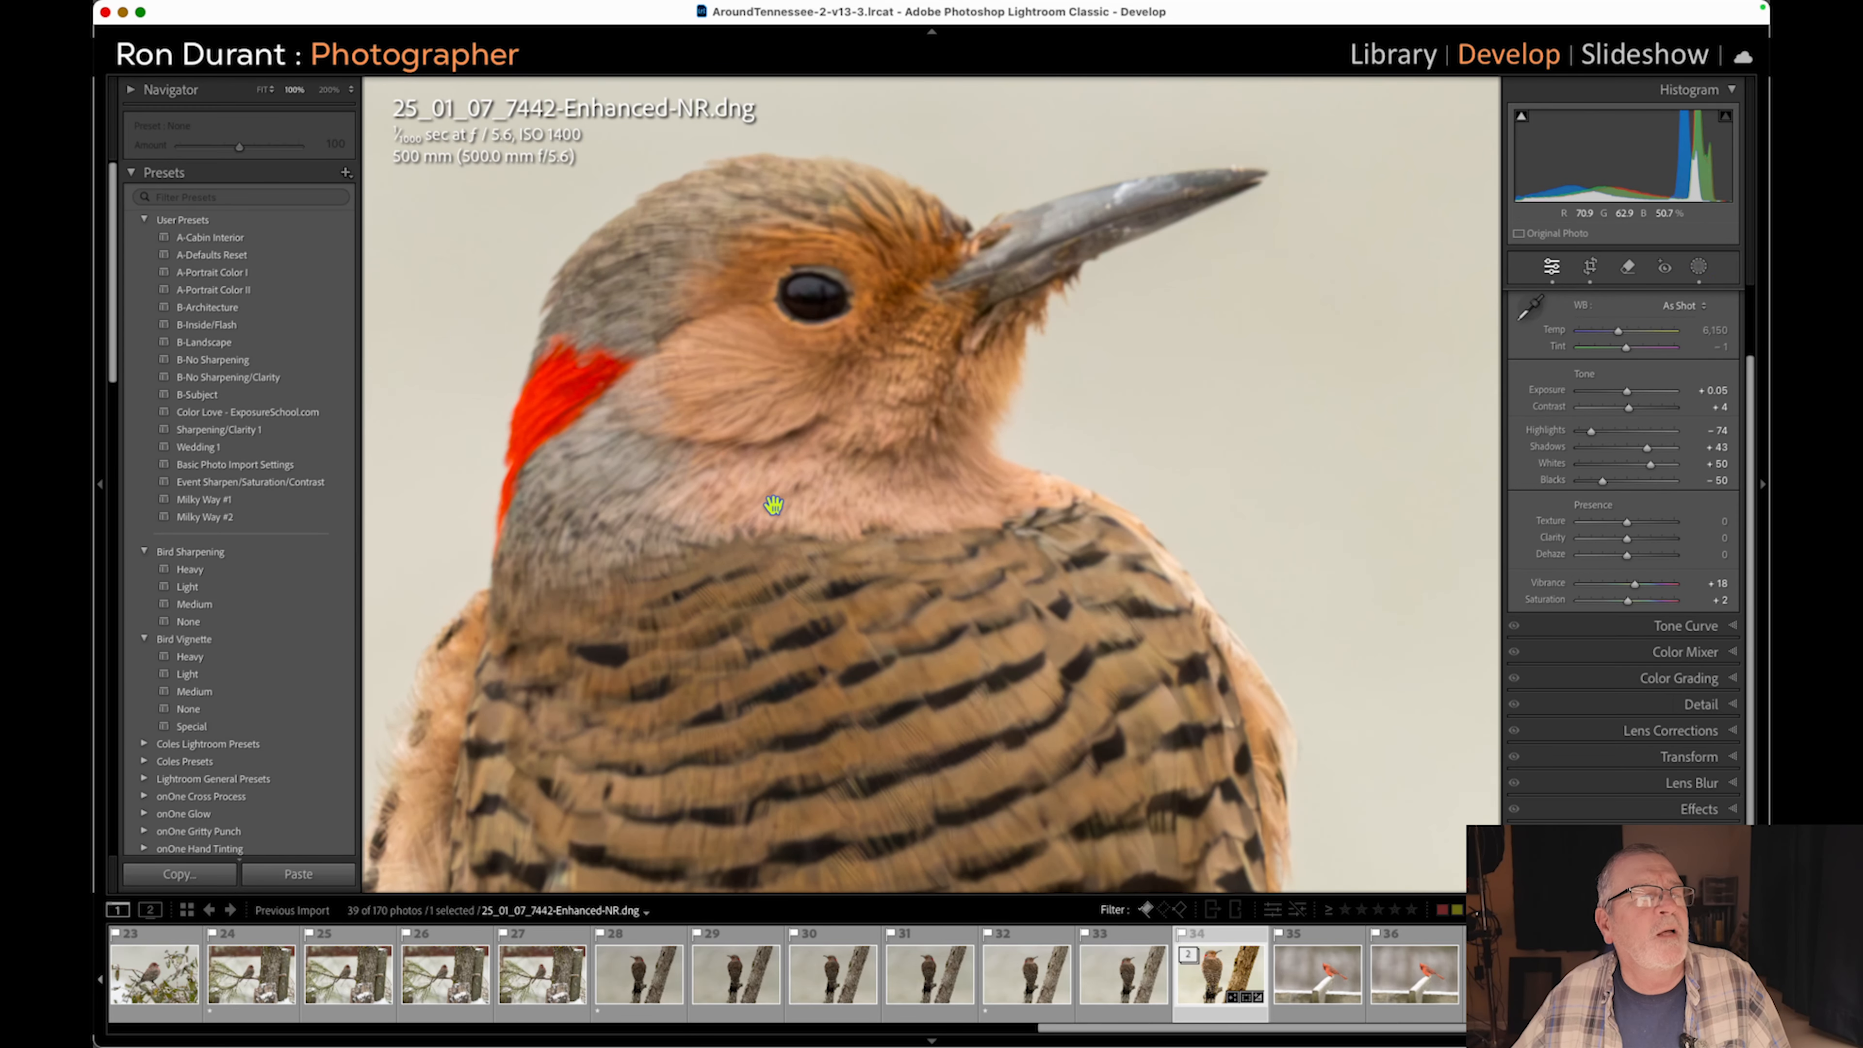
left_click(206, 606)
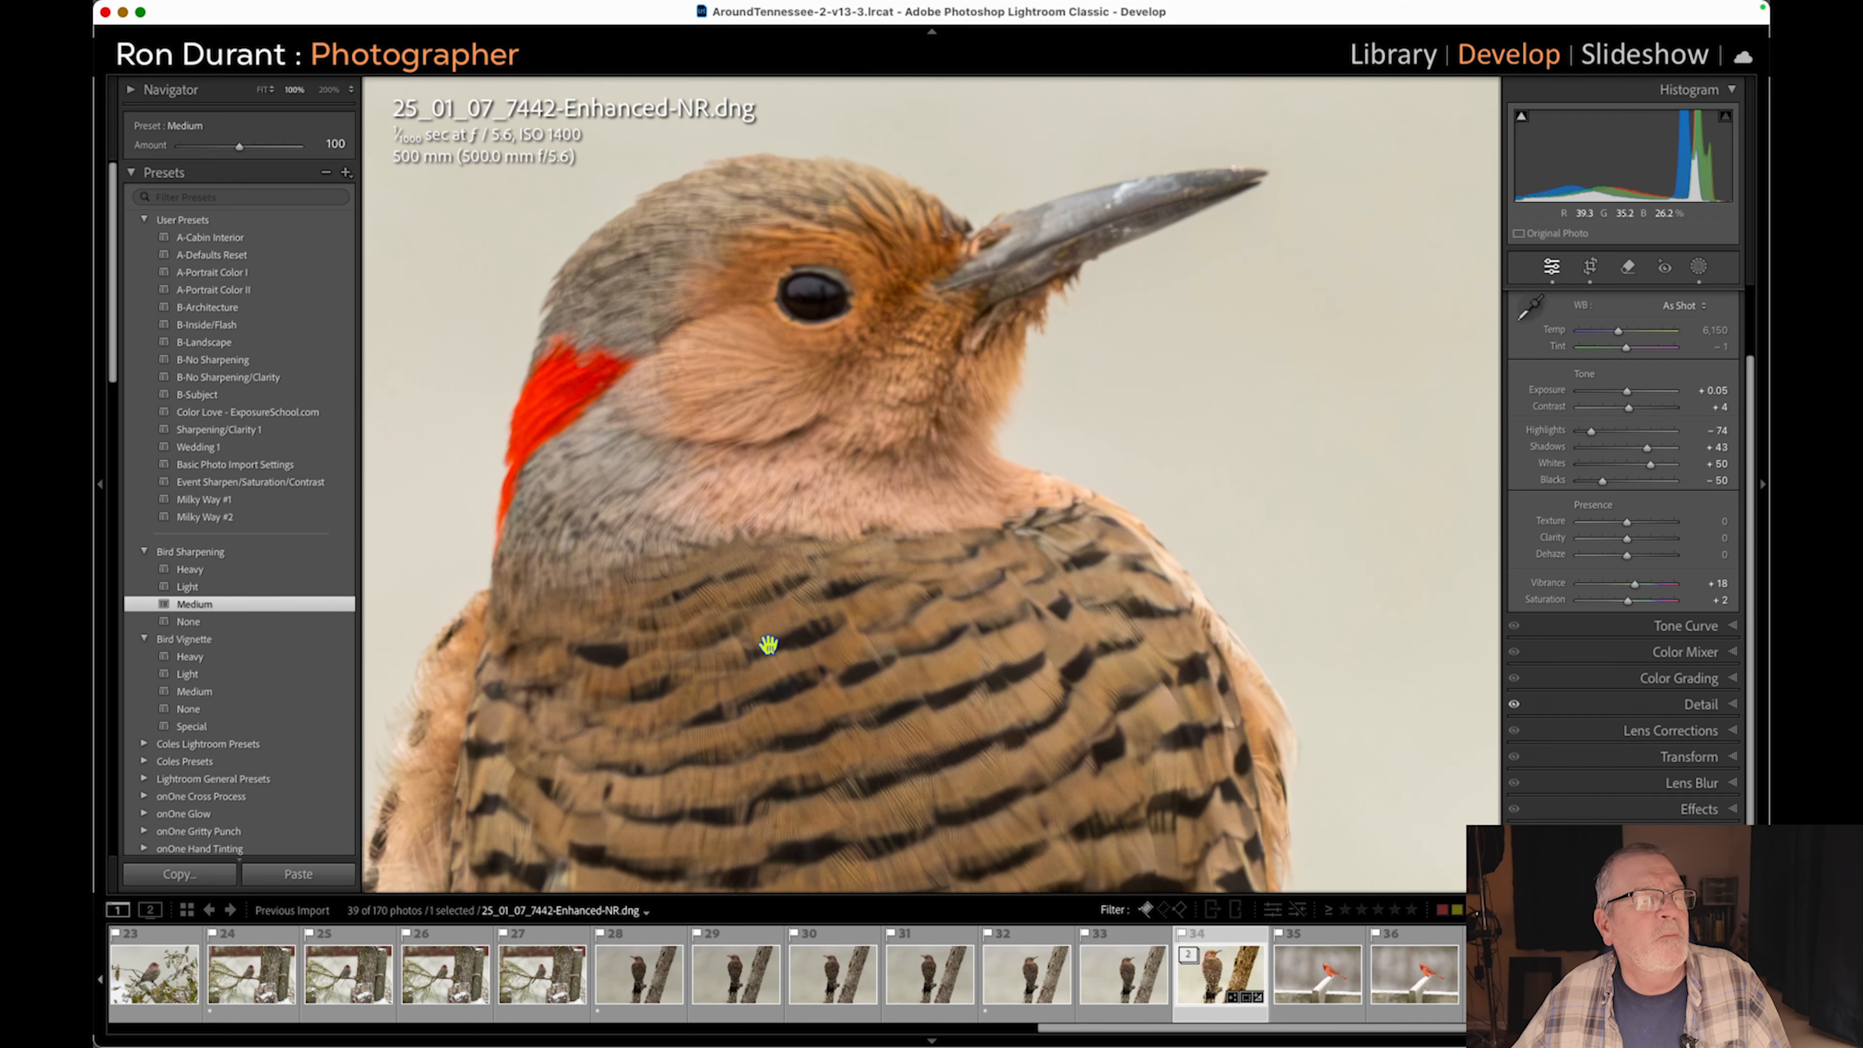
left_click(853, 636)
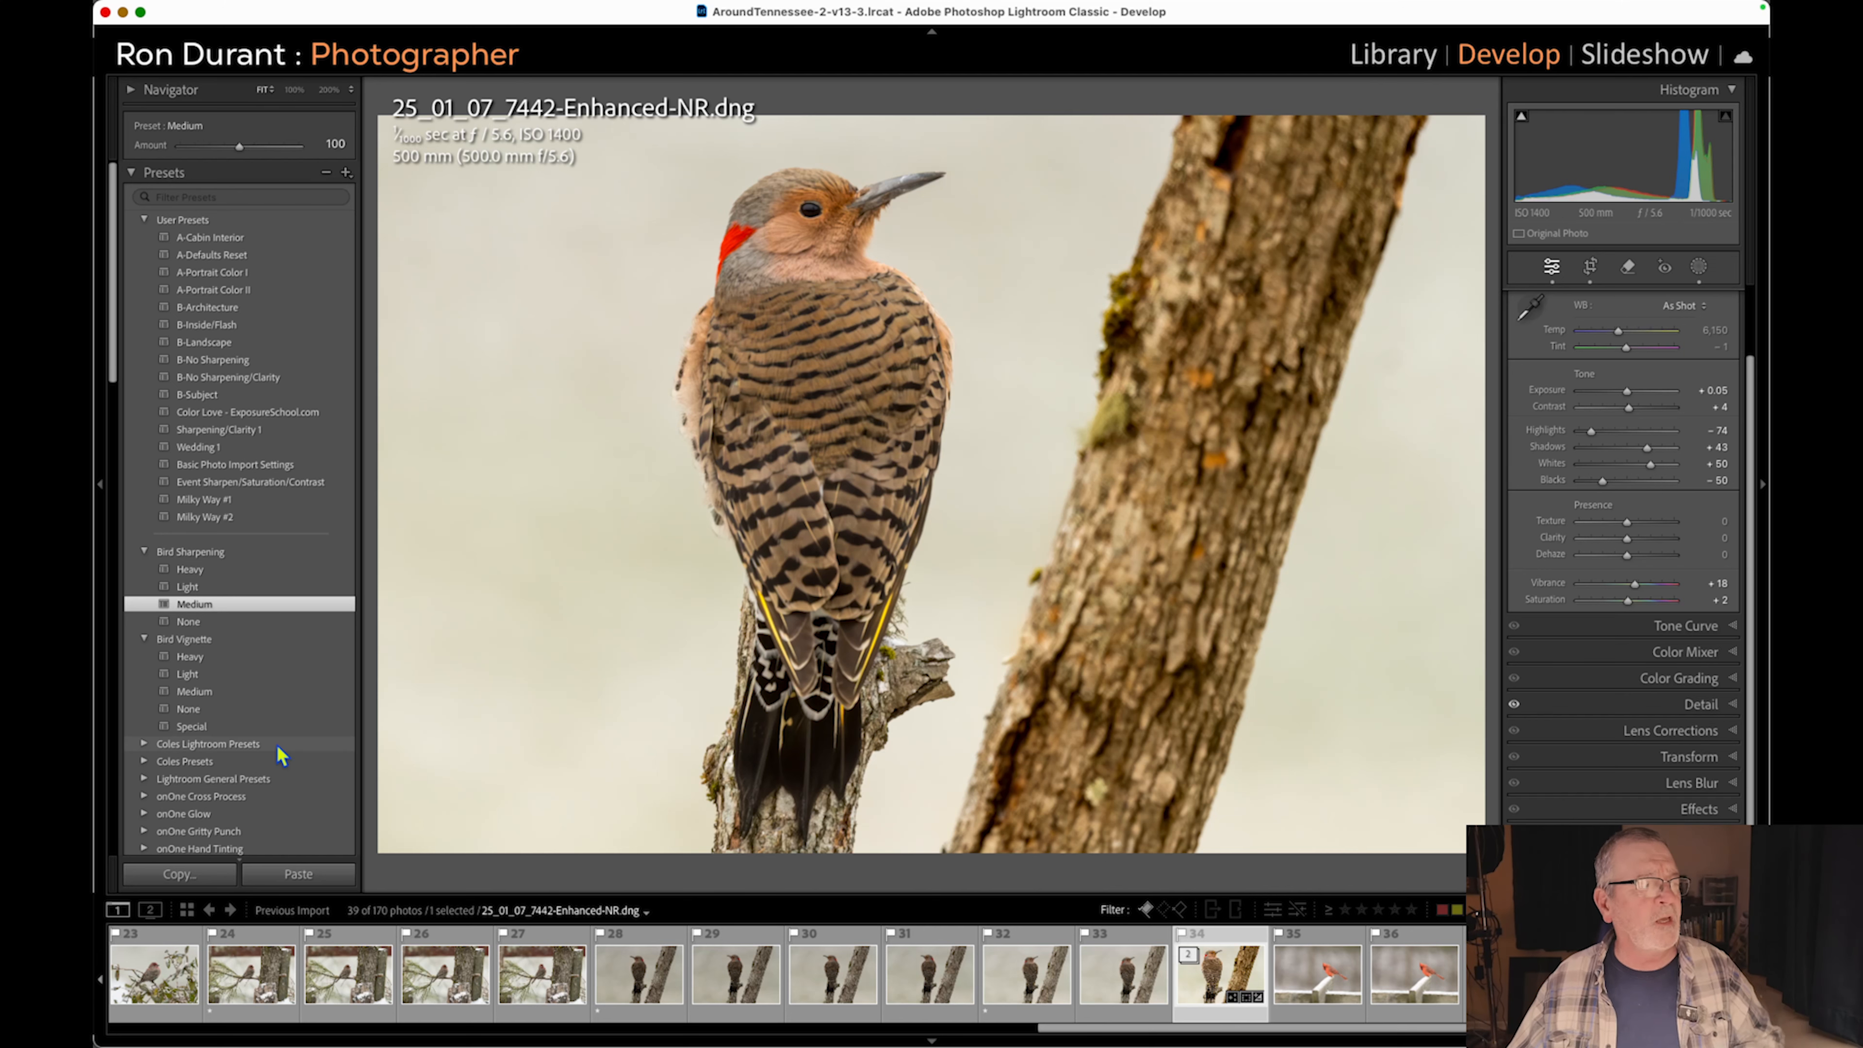
mouse_move(95, 696)
left_click(128, 668)
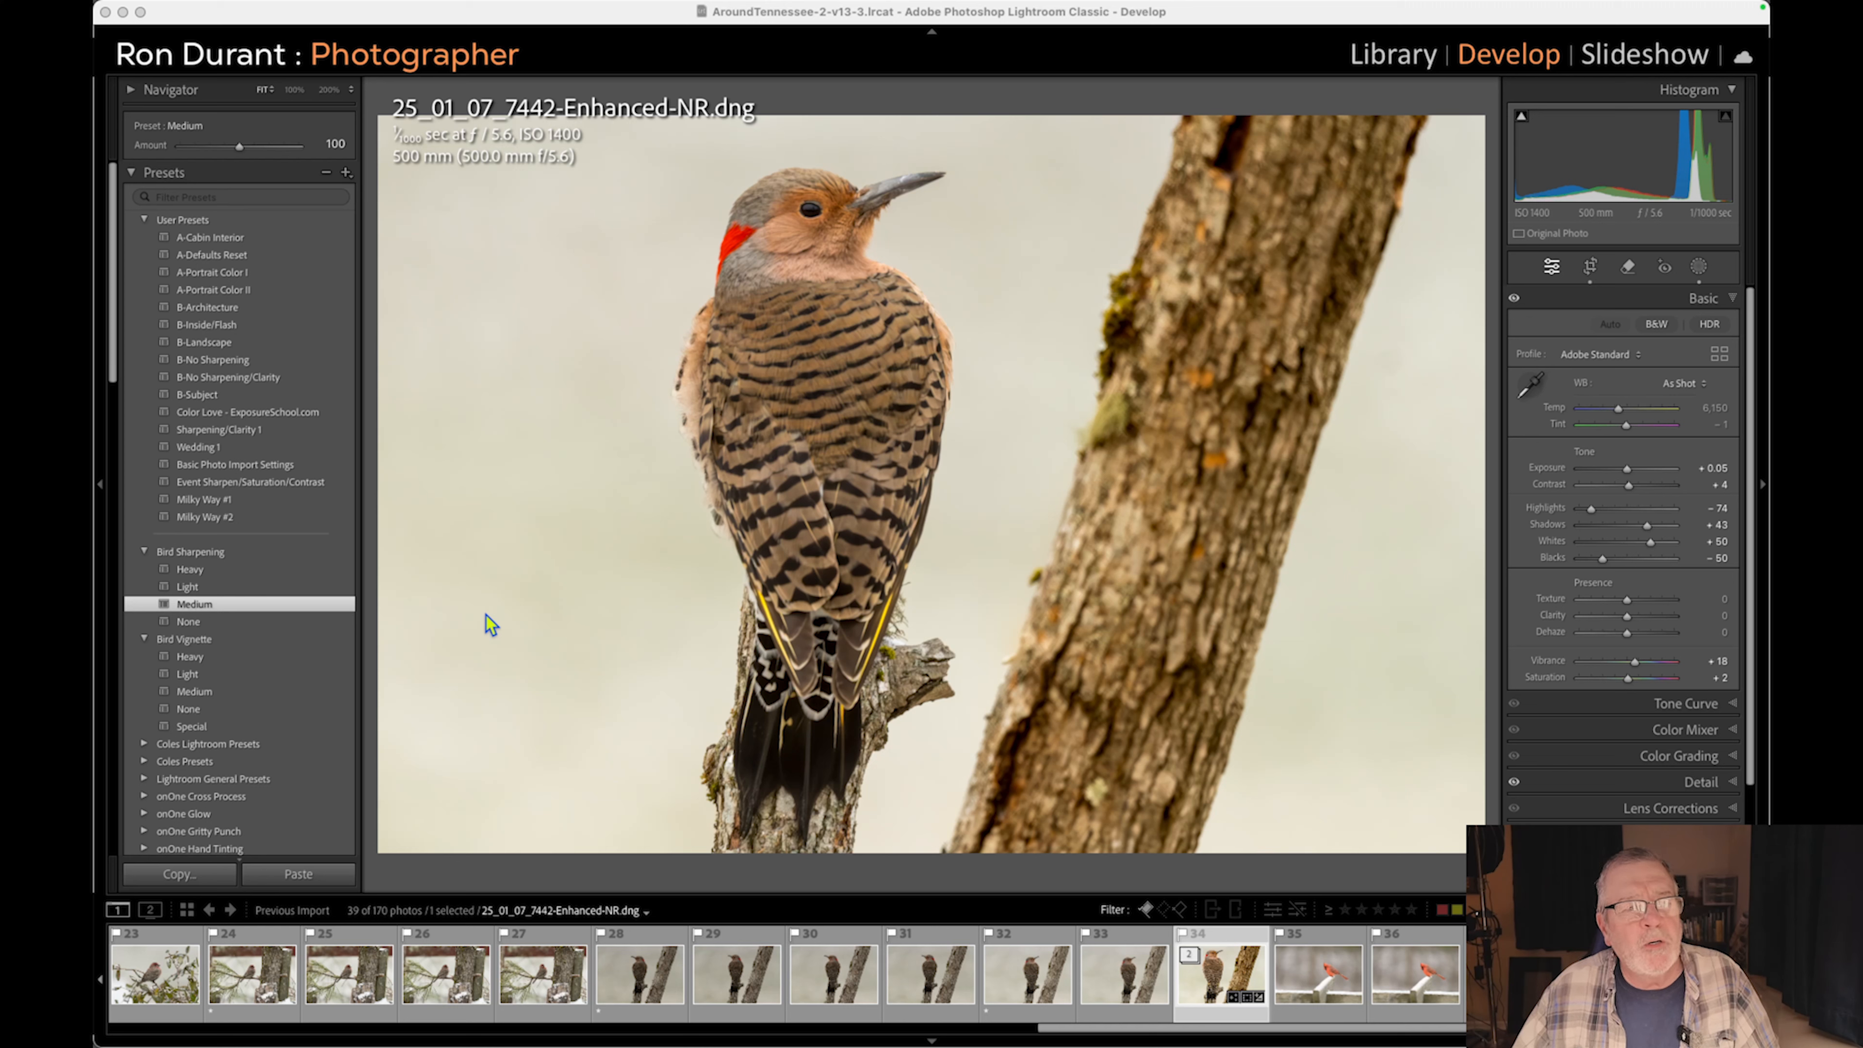
left_click(797, 394)
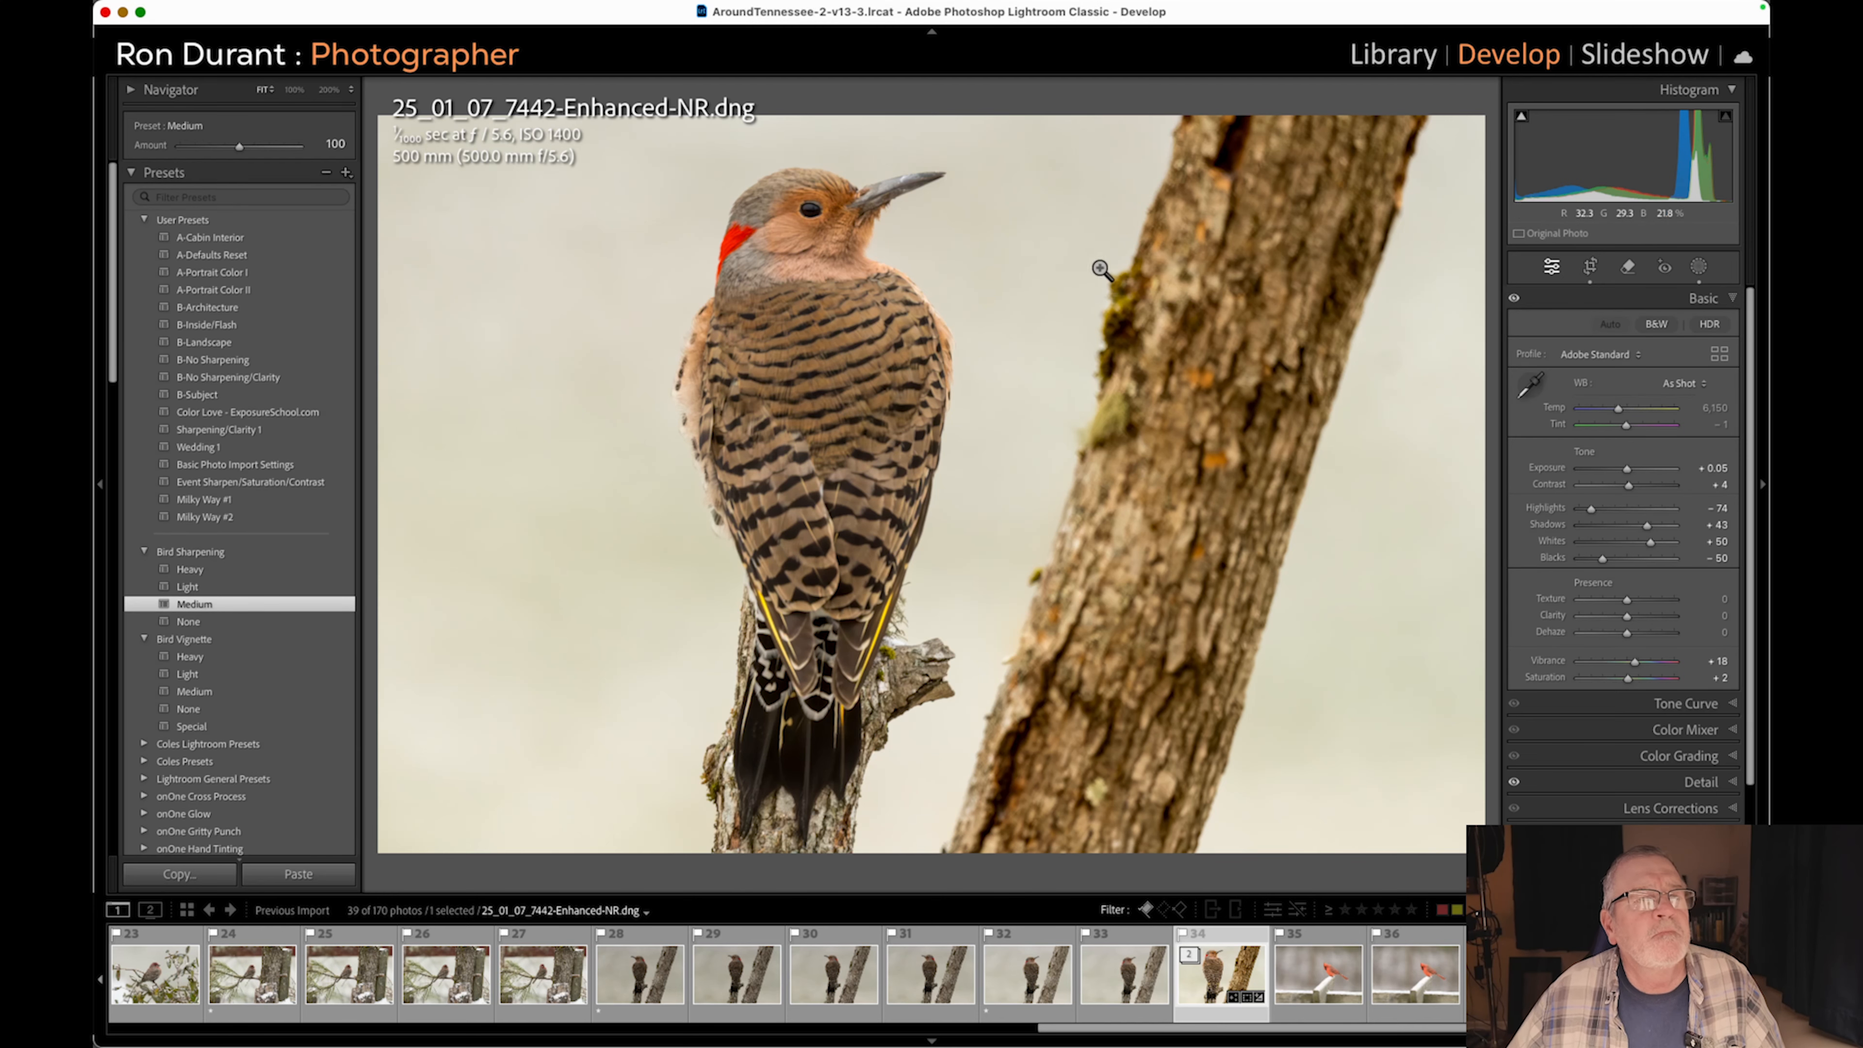
left_click(1376, 59)
left_click(1493, 55)
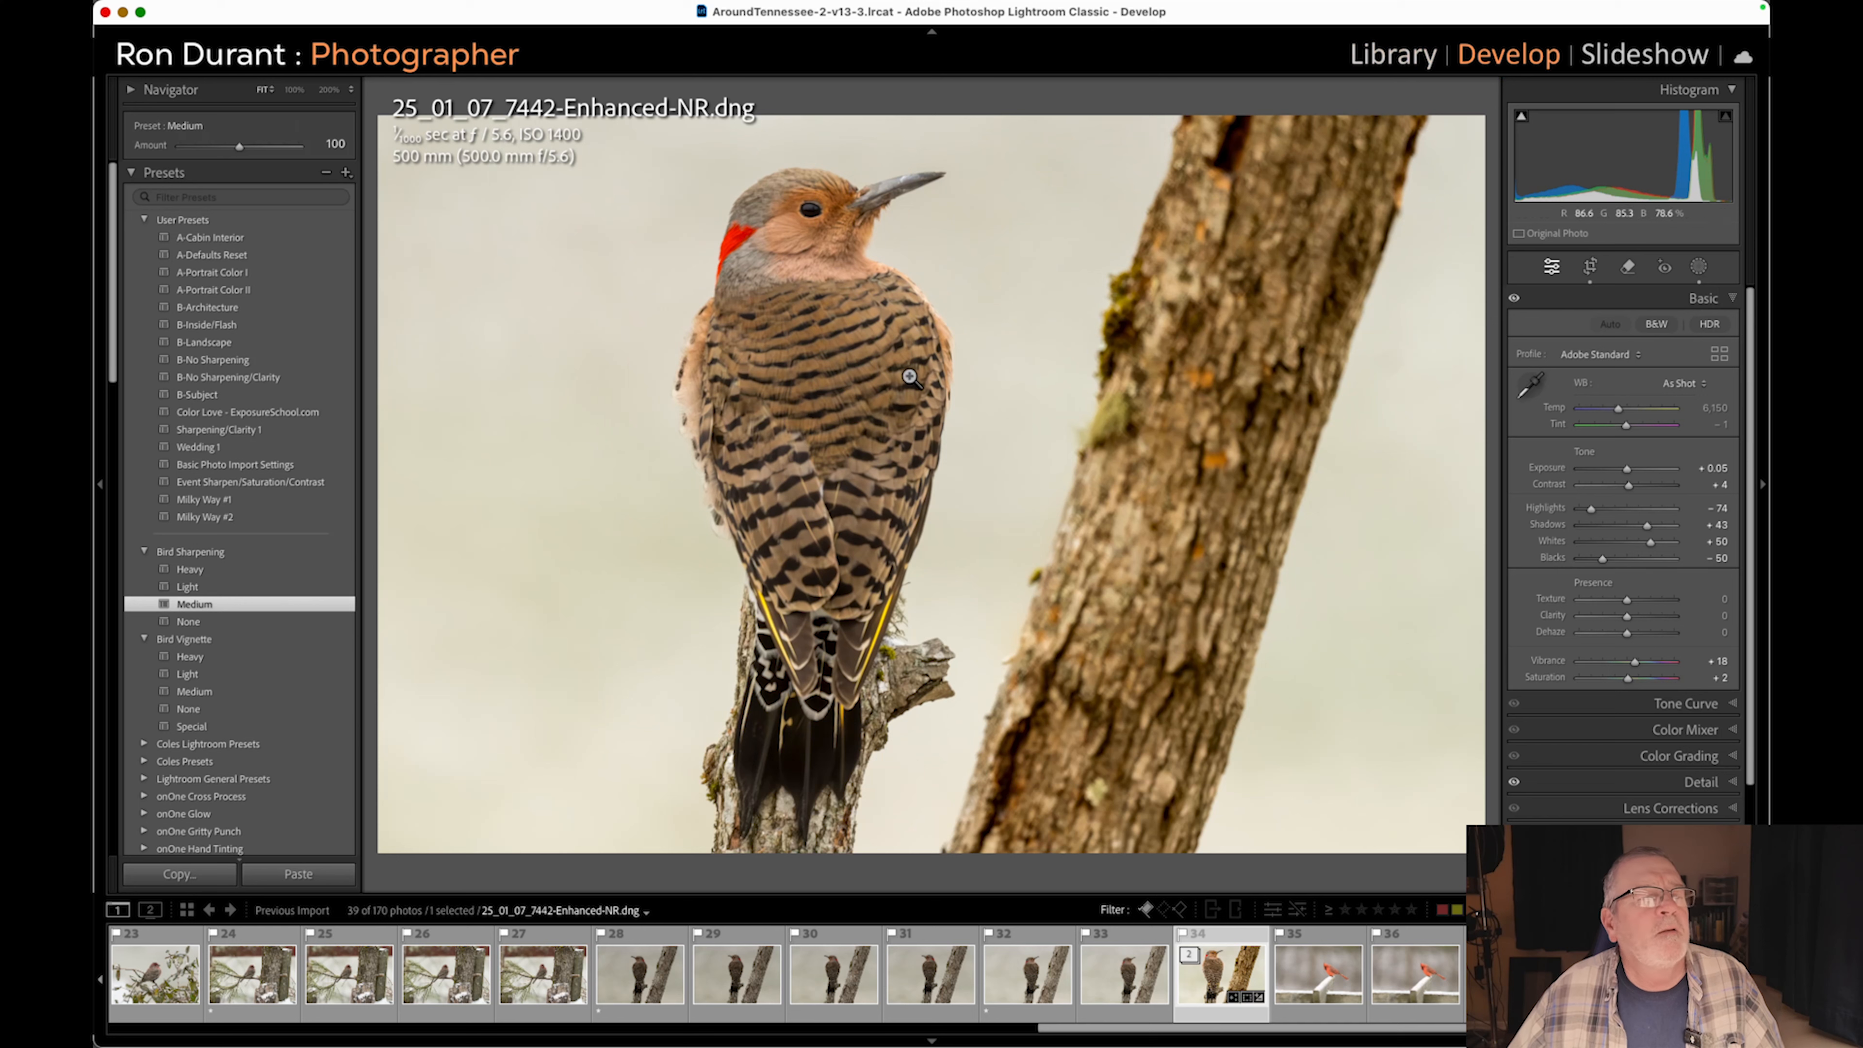
Send the flicker photo to Topaz Sharpen AI as a 16-bit ProPhoto RGB TIFF copy with Lightroom adjustments.
right_click(831, 434)
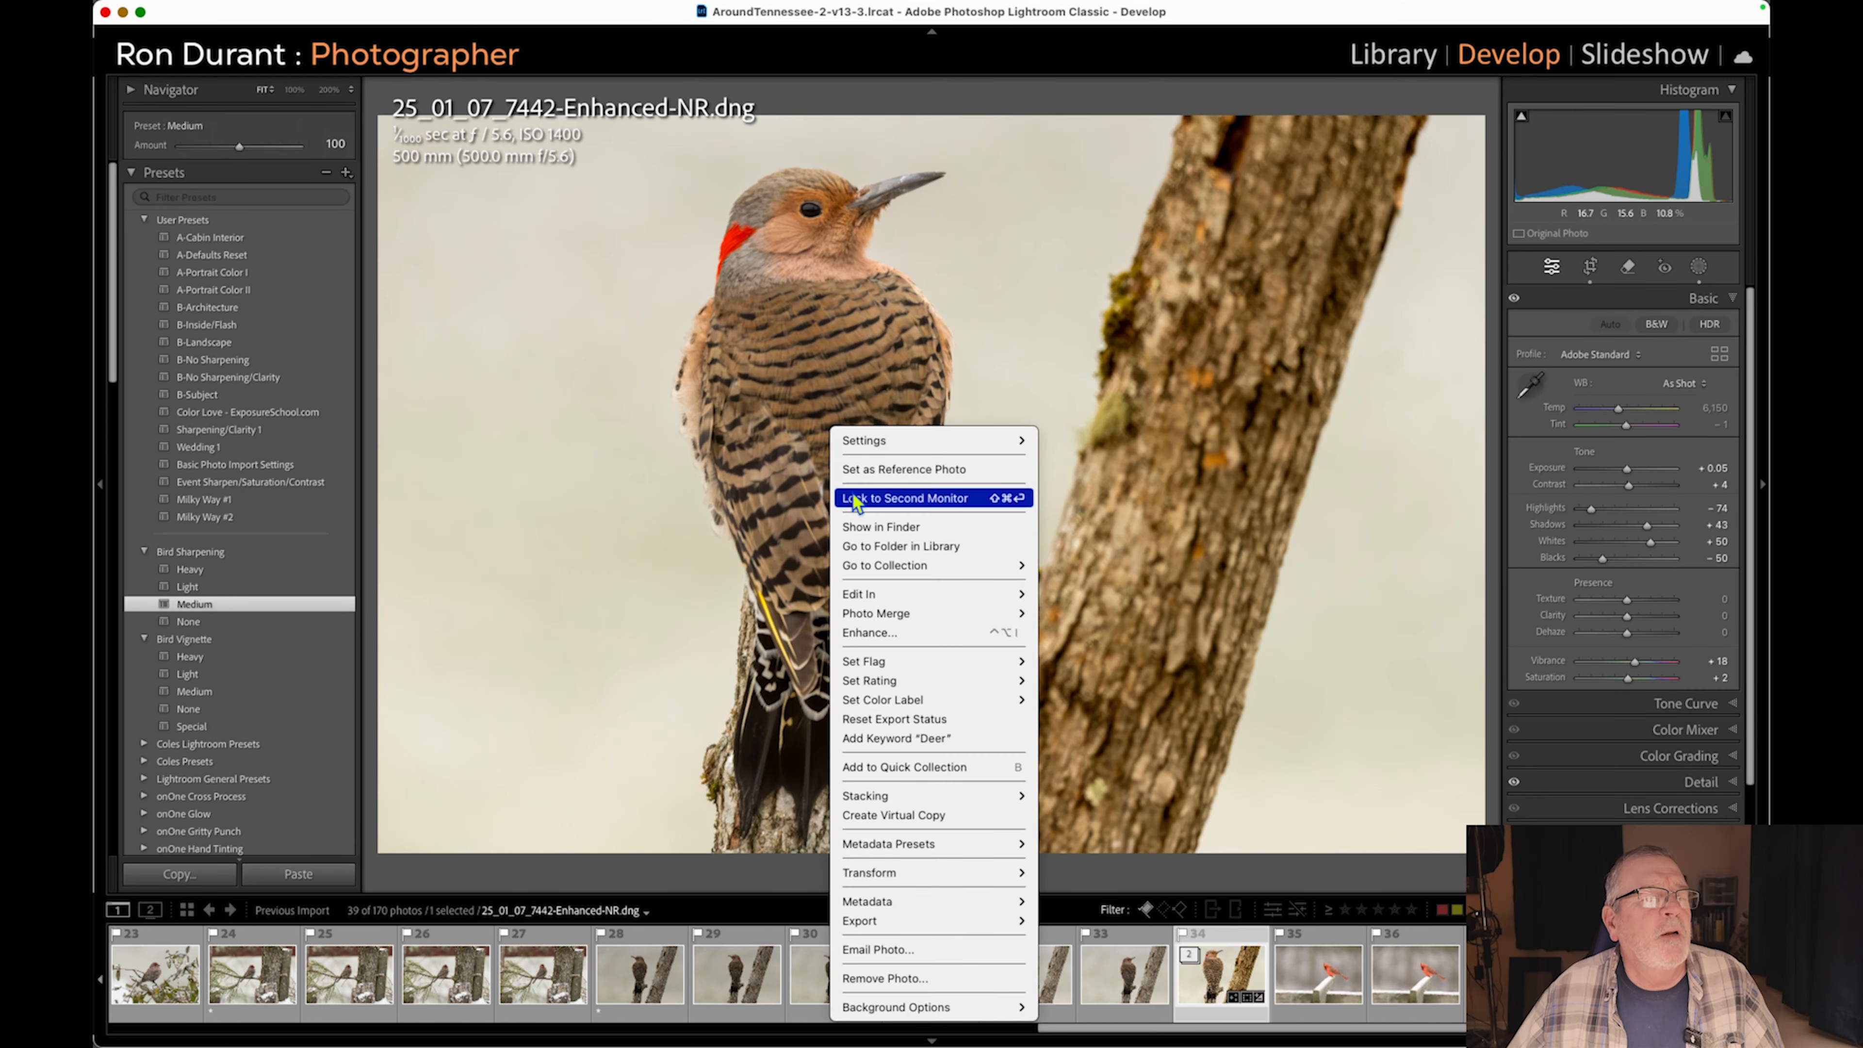
mouse_move(873, 594)
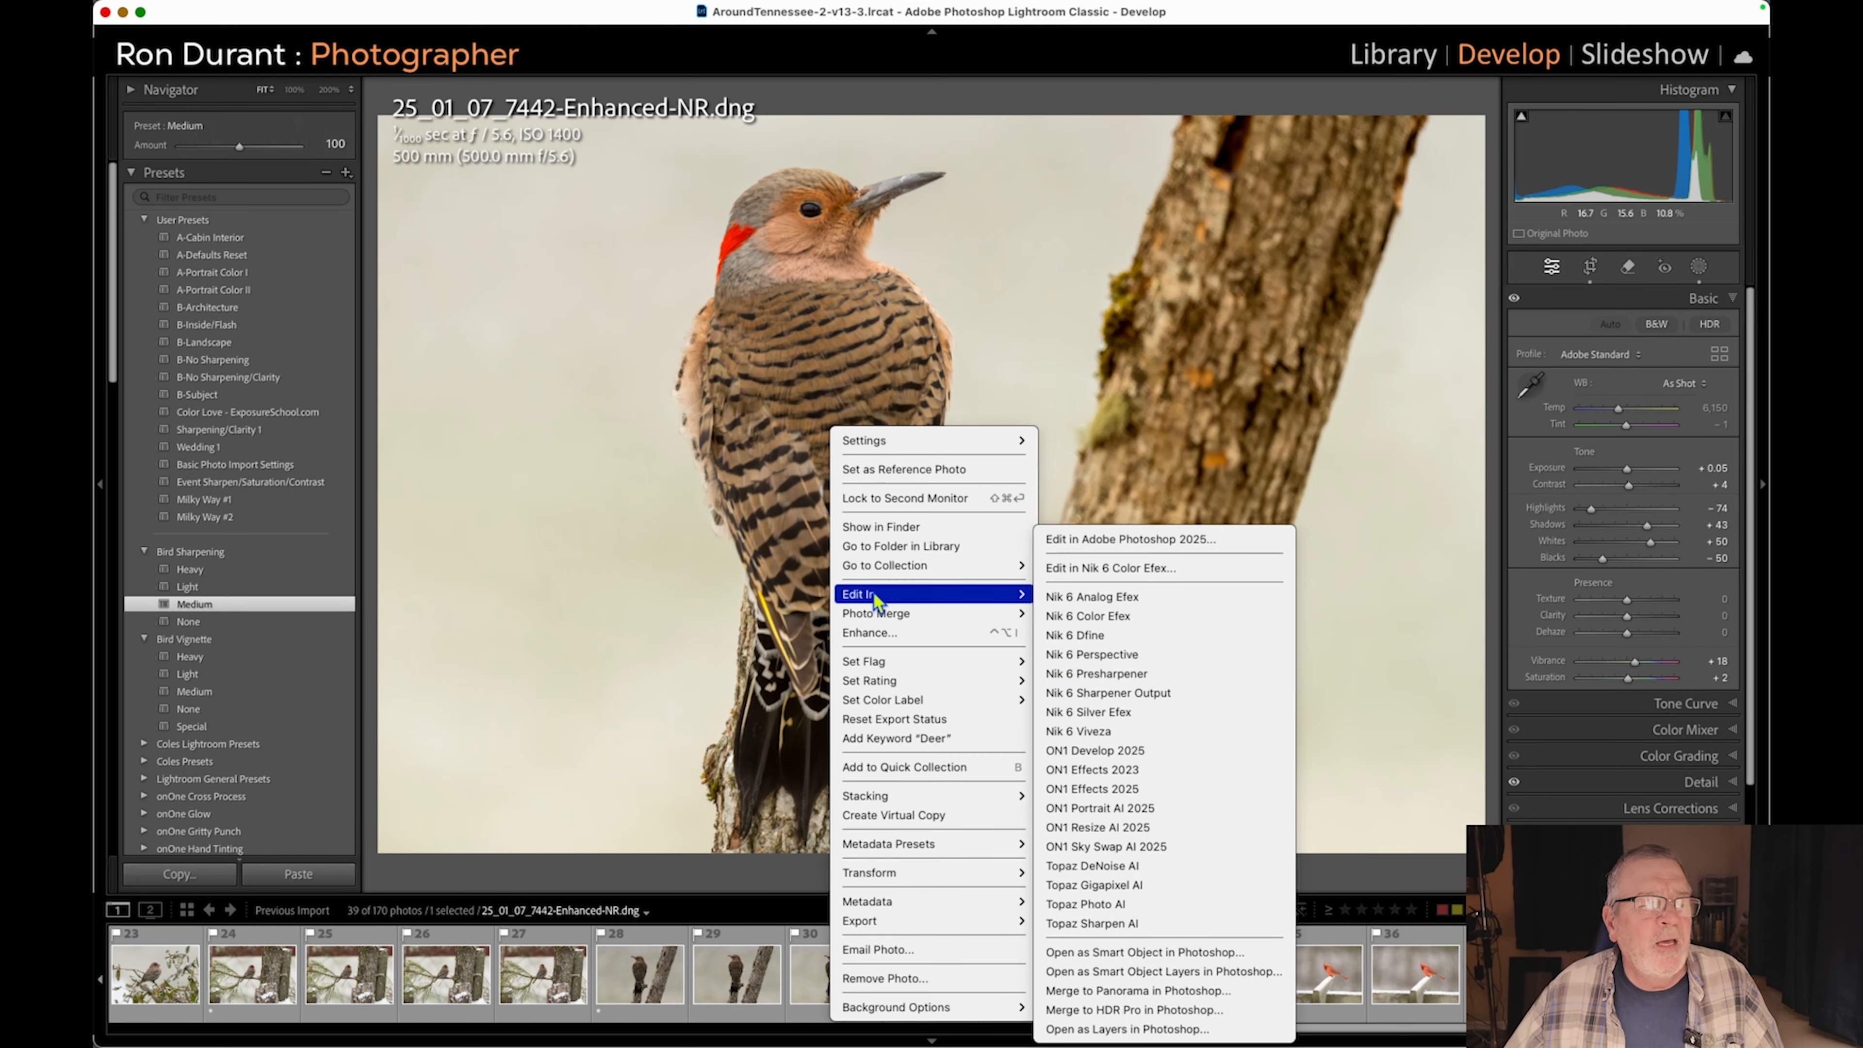
left_click(1110, 924)
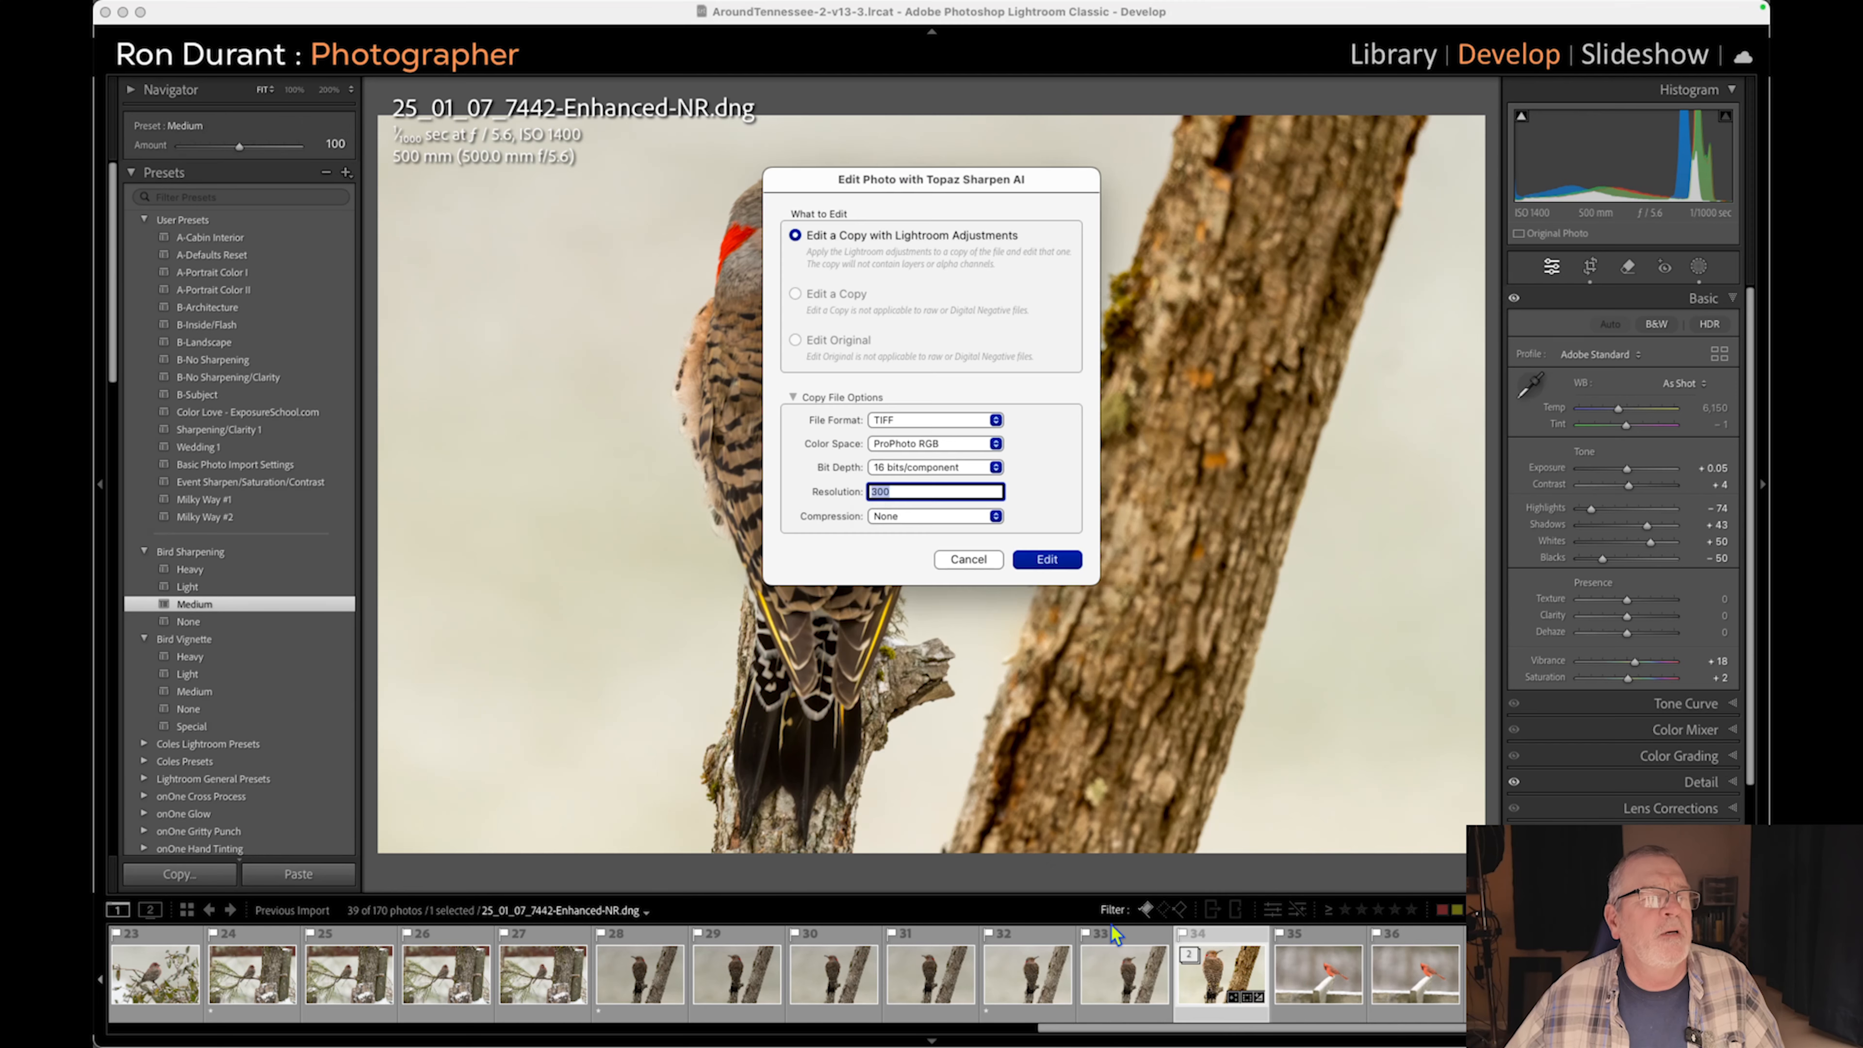
left_click(1031, 558)
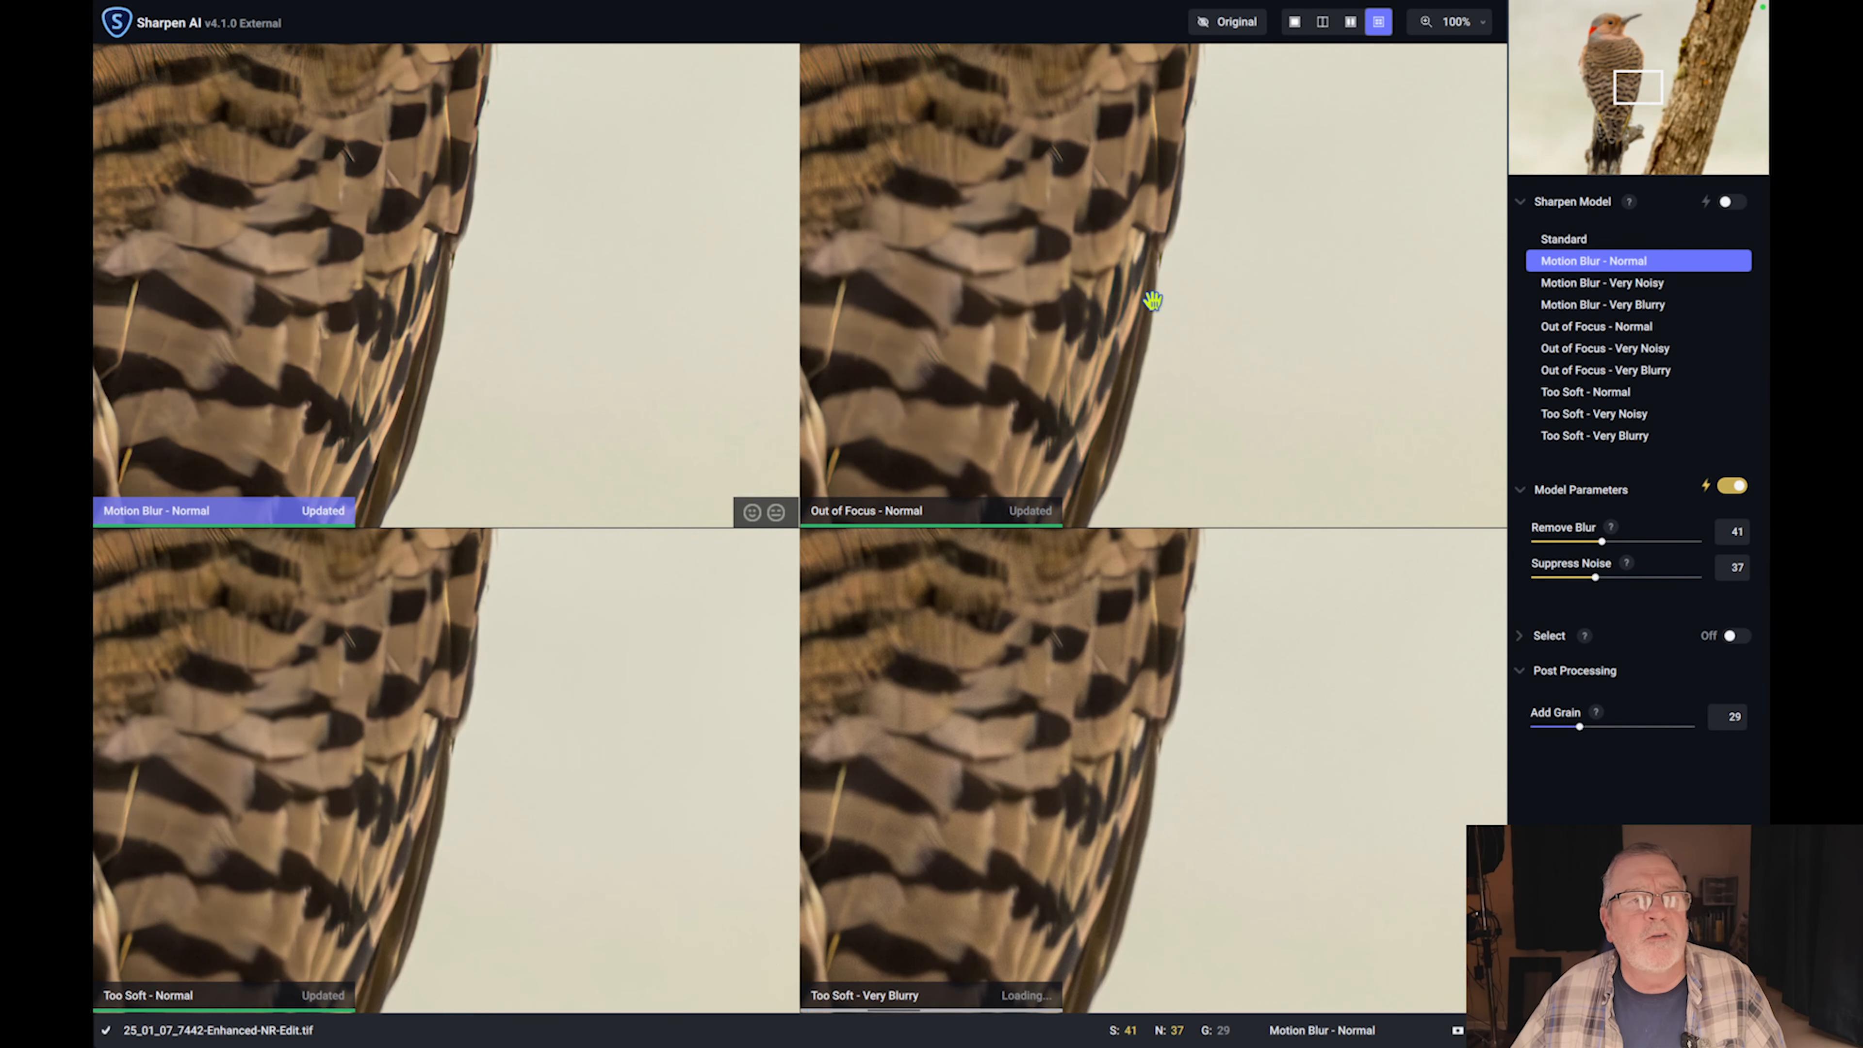
Compare the Motion Blur, Out of Focus and Too Soft sharpening previews on the flicker's head and back.
left_click_drag(1052, 221, 1170, 325)
scroll(1170, 324, "down", 6)
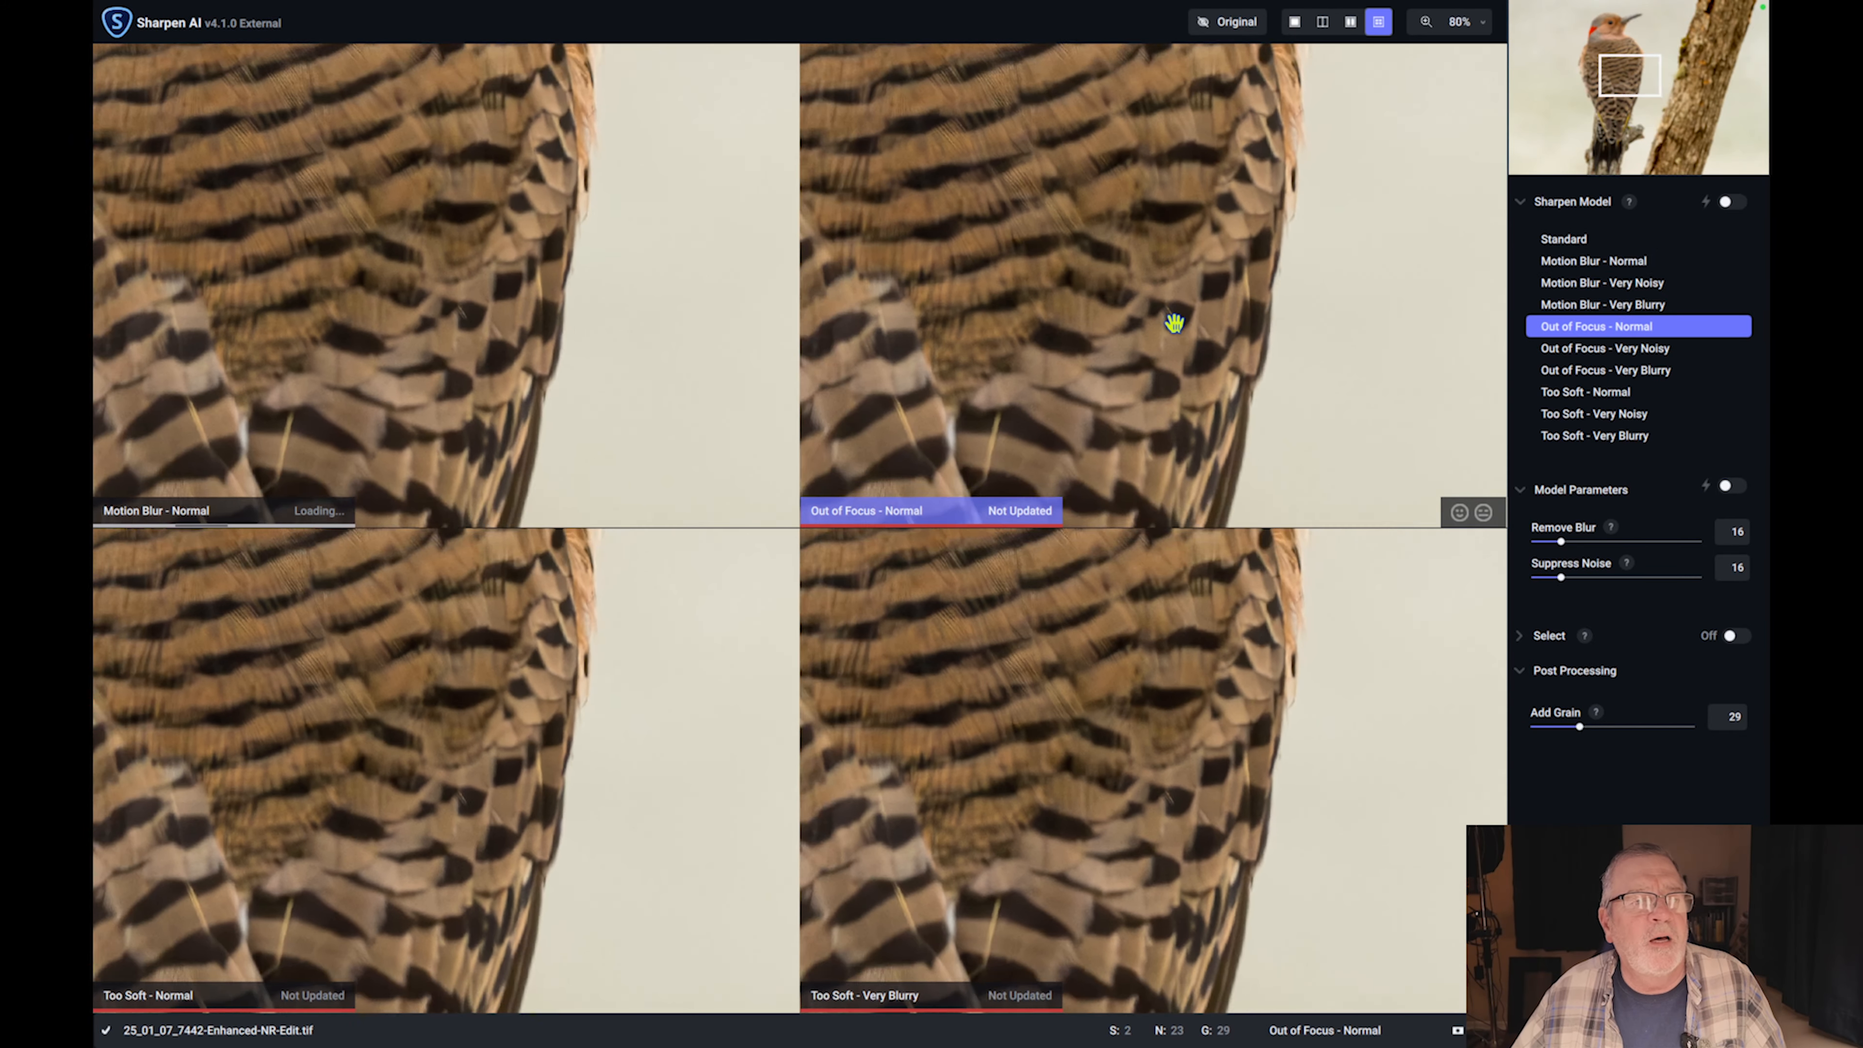
scroll(1170, 325, "down", 4)
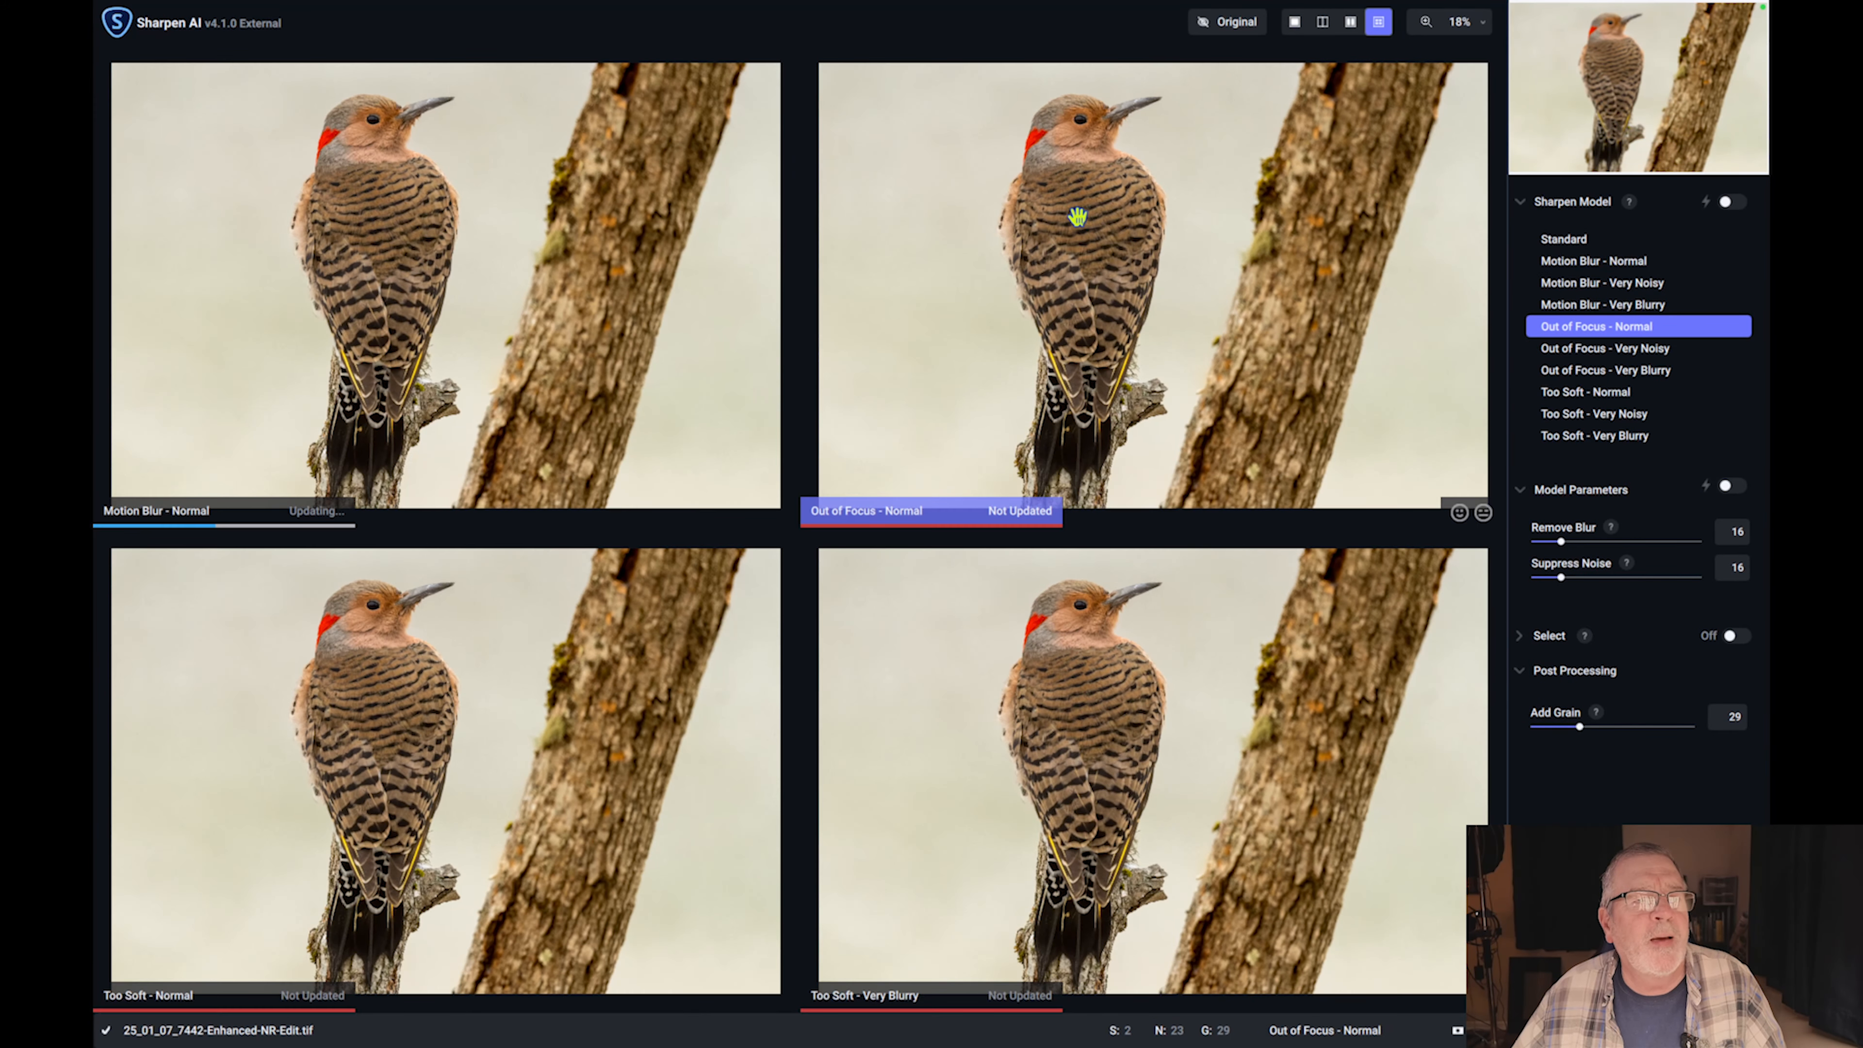
left_click_drag(1078, 218, 1084, 260)
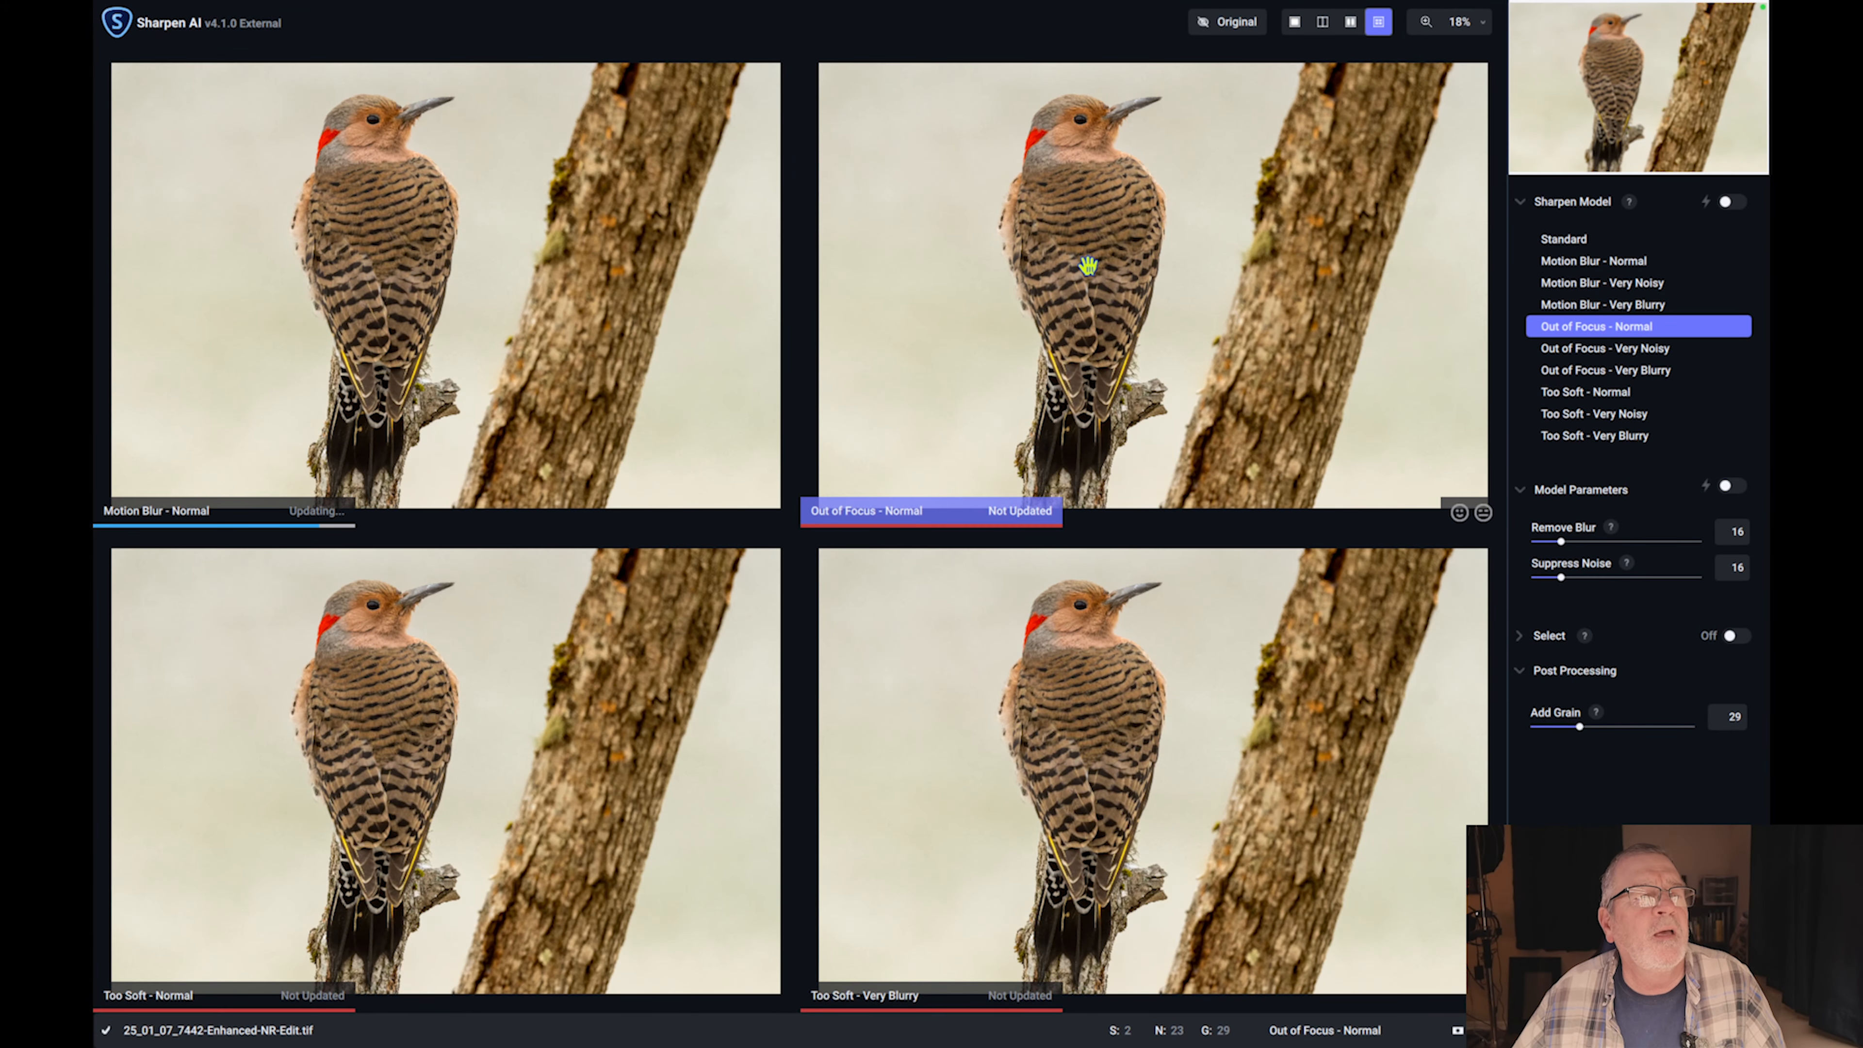
scroll(1056, 289, "up", 2)
left_click_drag(1075, 360, 1116, 458)
left_click_drag(1089, 270, 1095, 323)
scroll(1104, 163, "up", 2)
left_click_drag(1103, 166, 1122, 358)
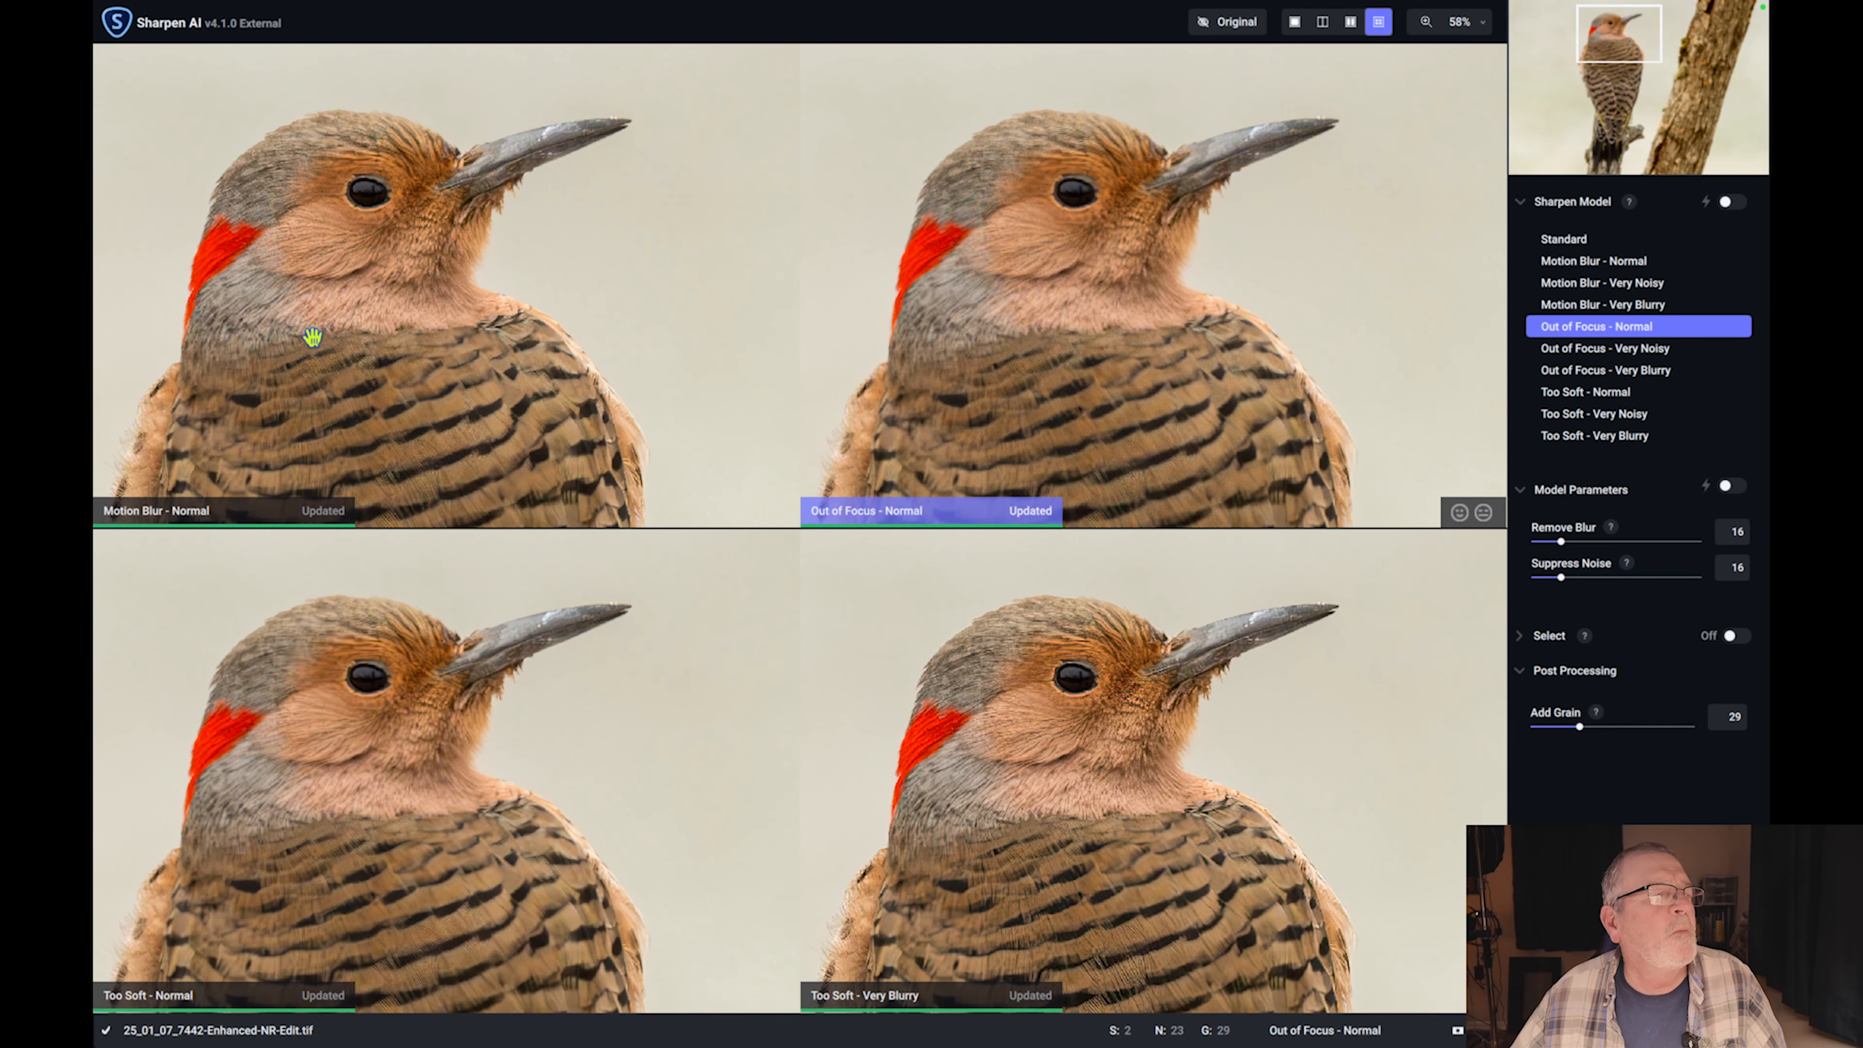
left_click_drag(332, 339, 363, 286)
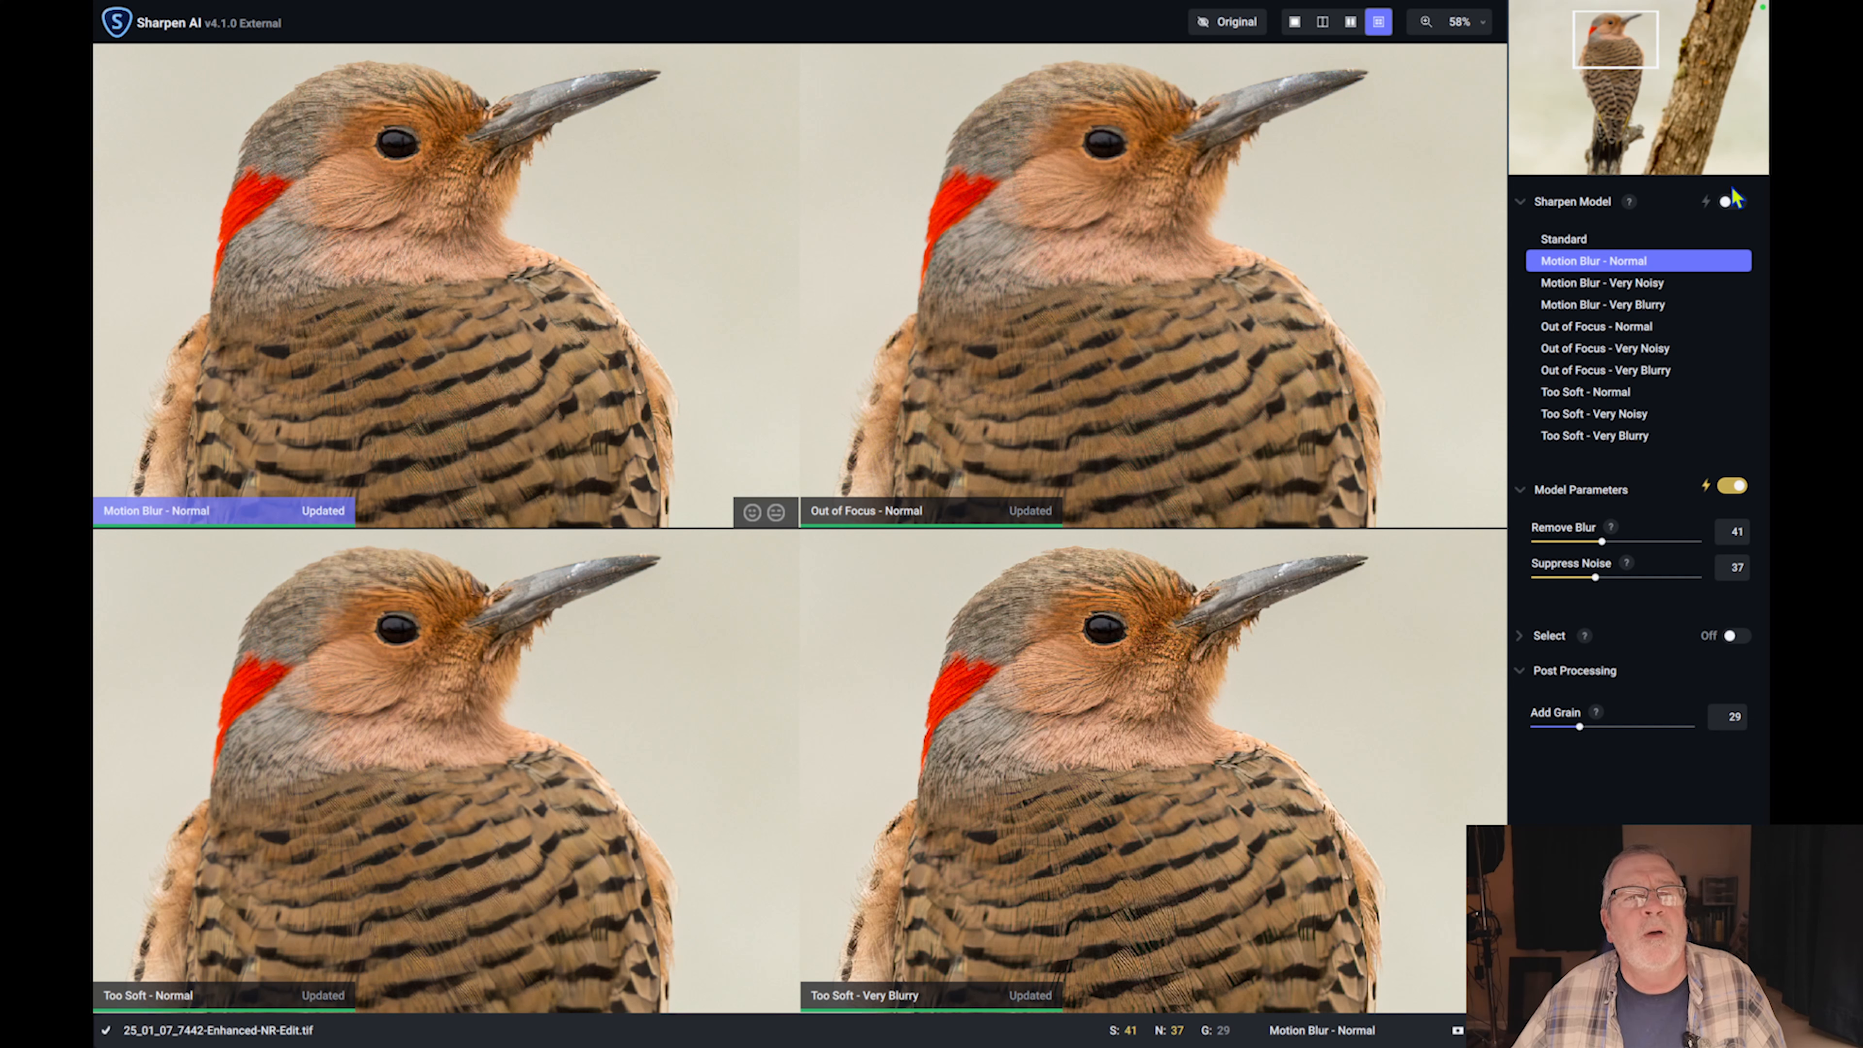
Switch to the single-image preview and turn on automatic selection of the sharpen model.
left_click(1294, 23)
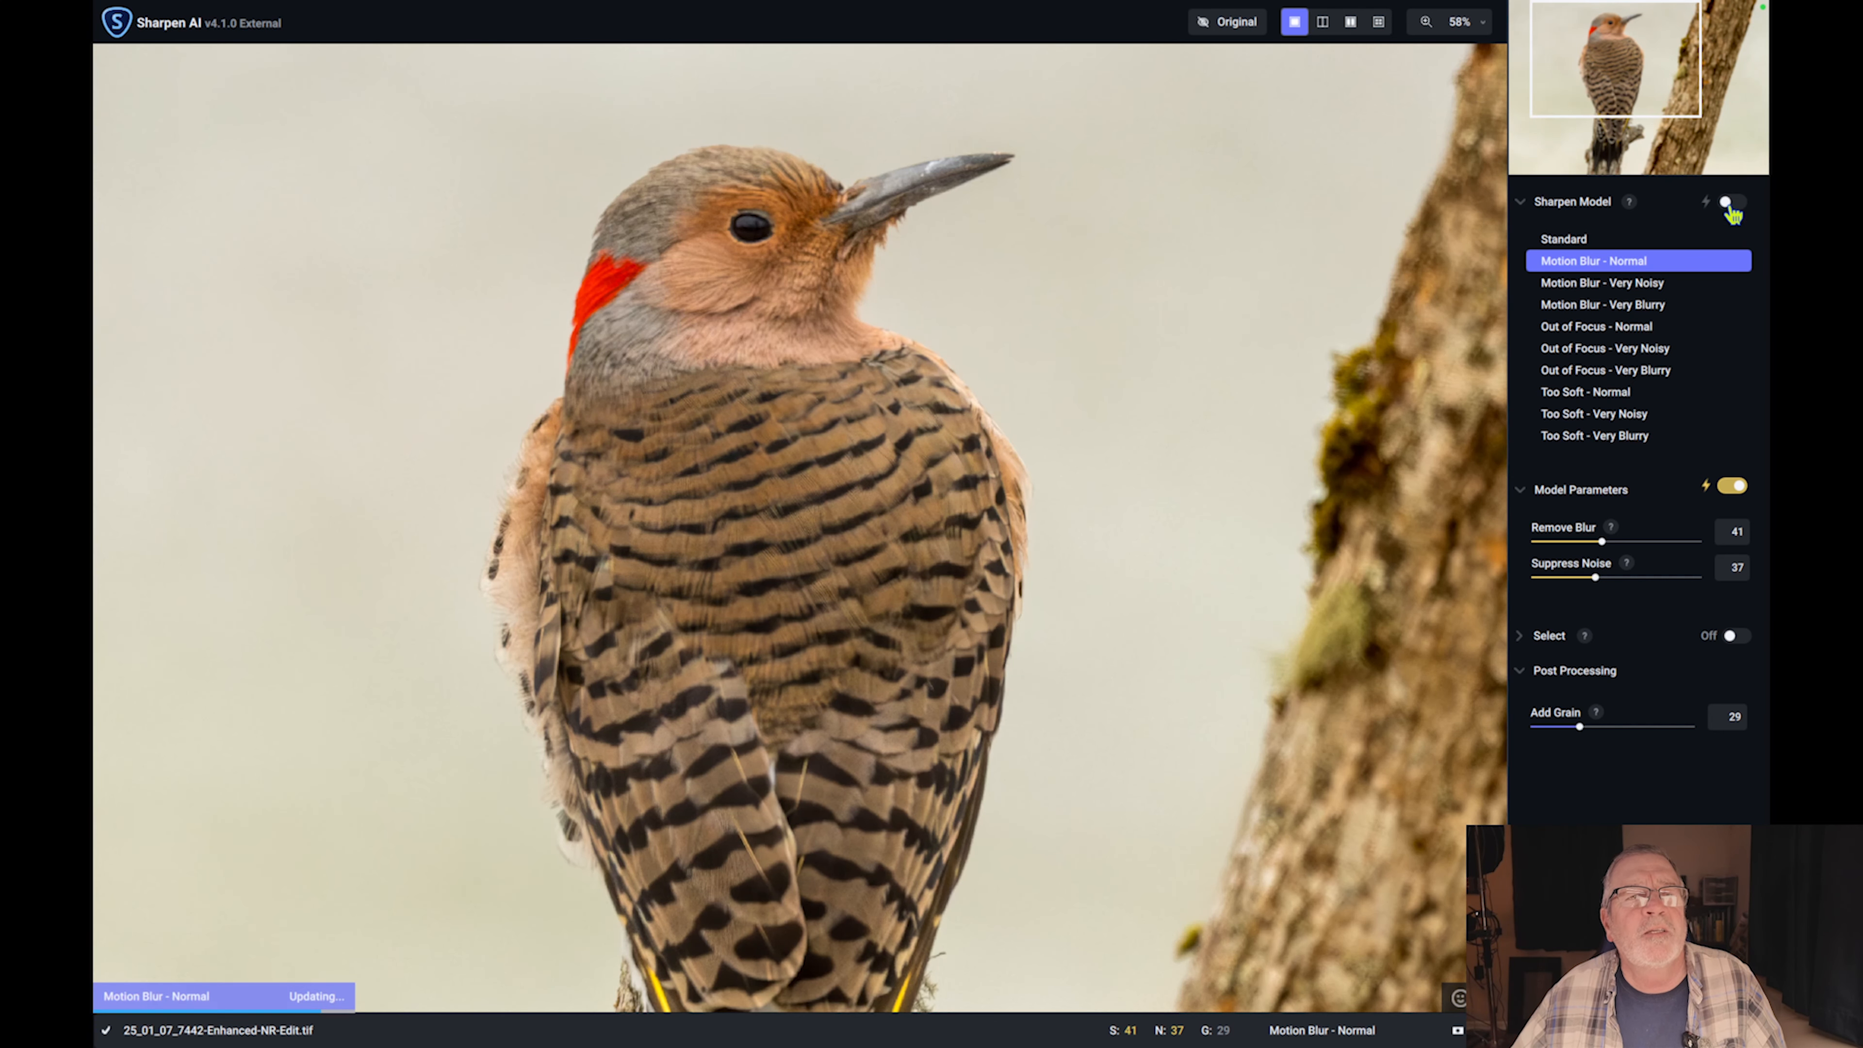
left_click(1735, 203)
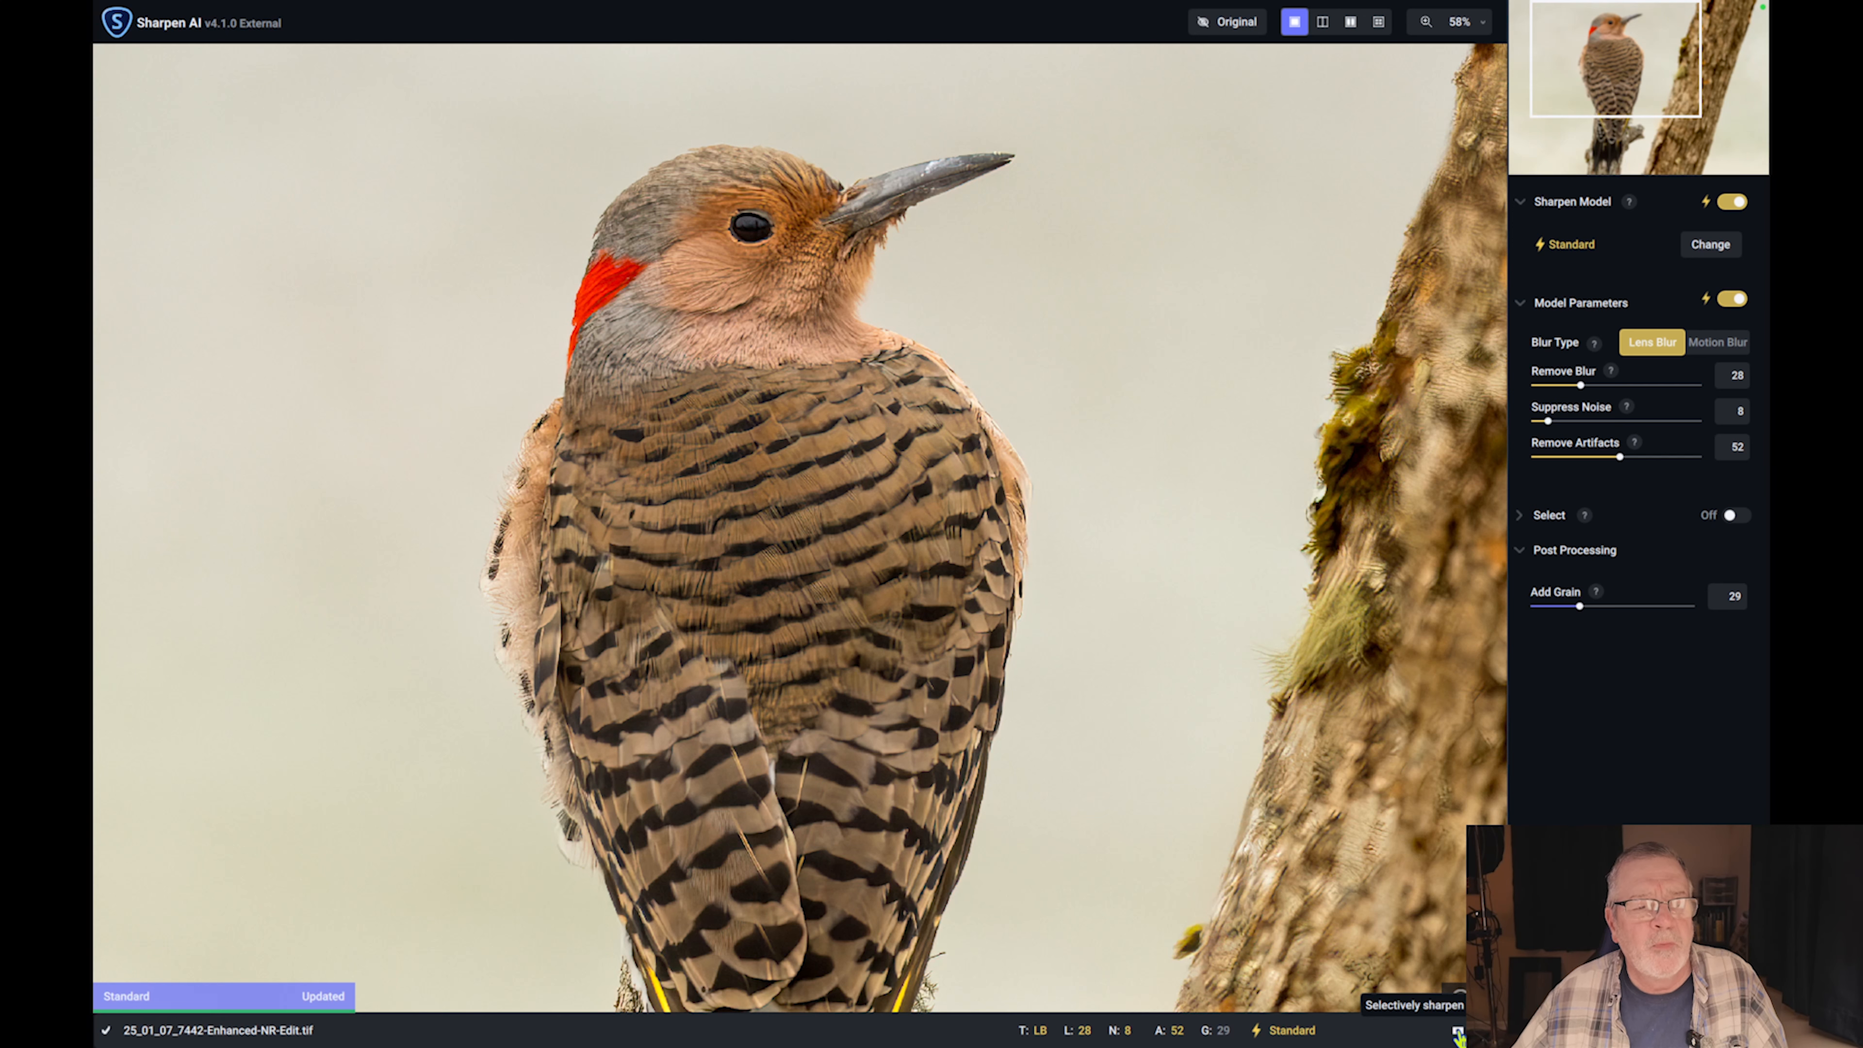
Brush an additive selective-sharpening mask at size 50 and opacity 100 over the flicker's head, back and tail, and apply it.
left_click(1458, 1032)
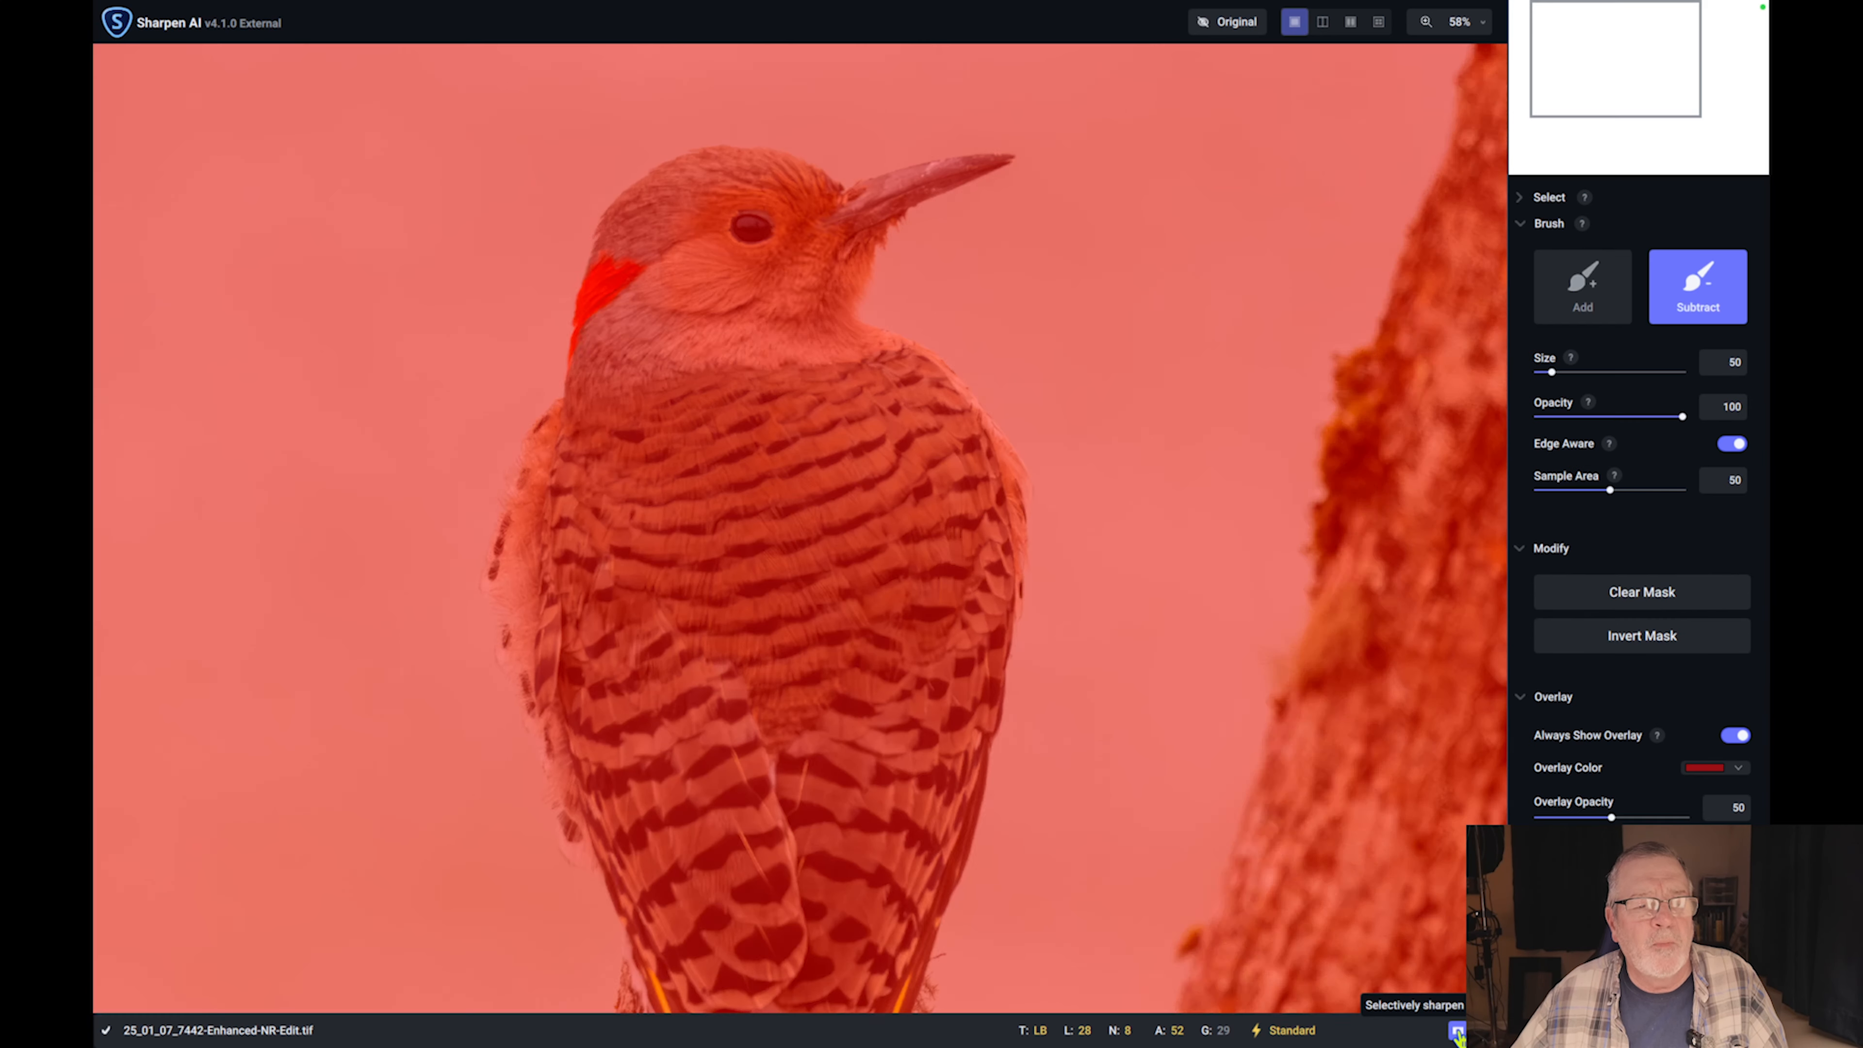
left_click(1585, 287)
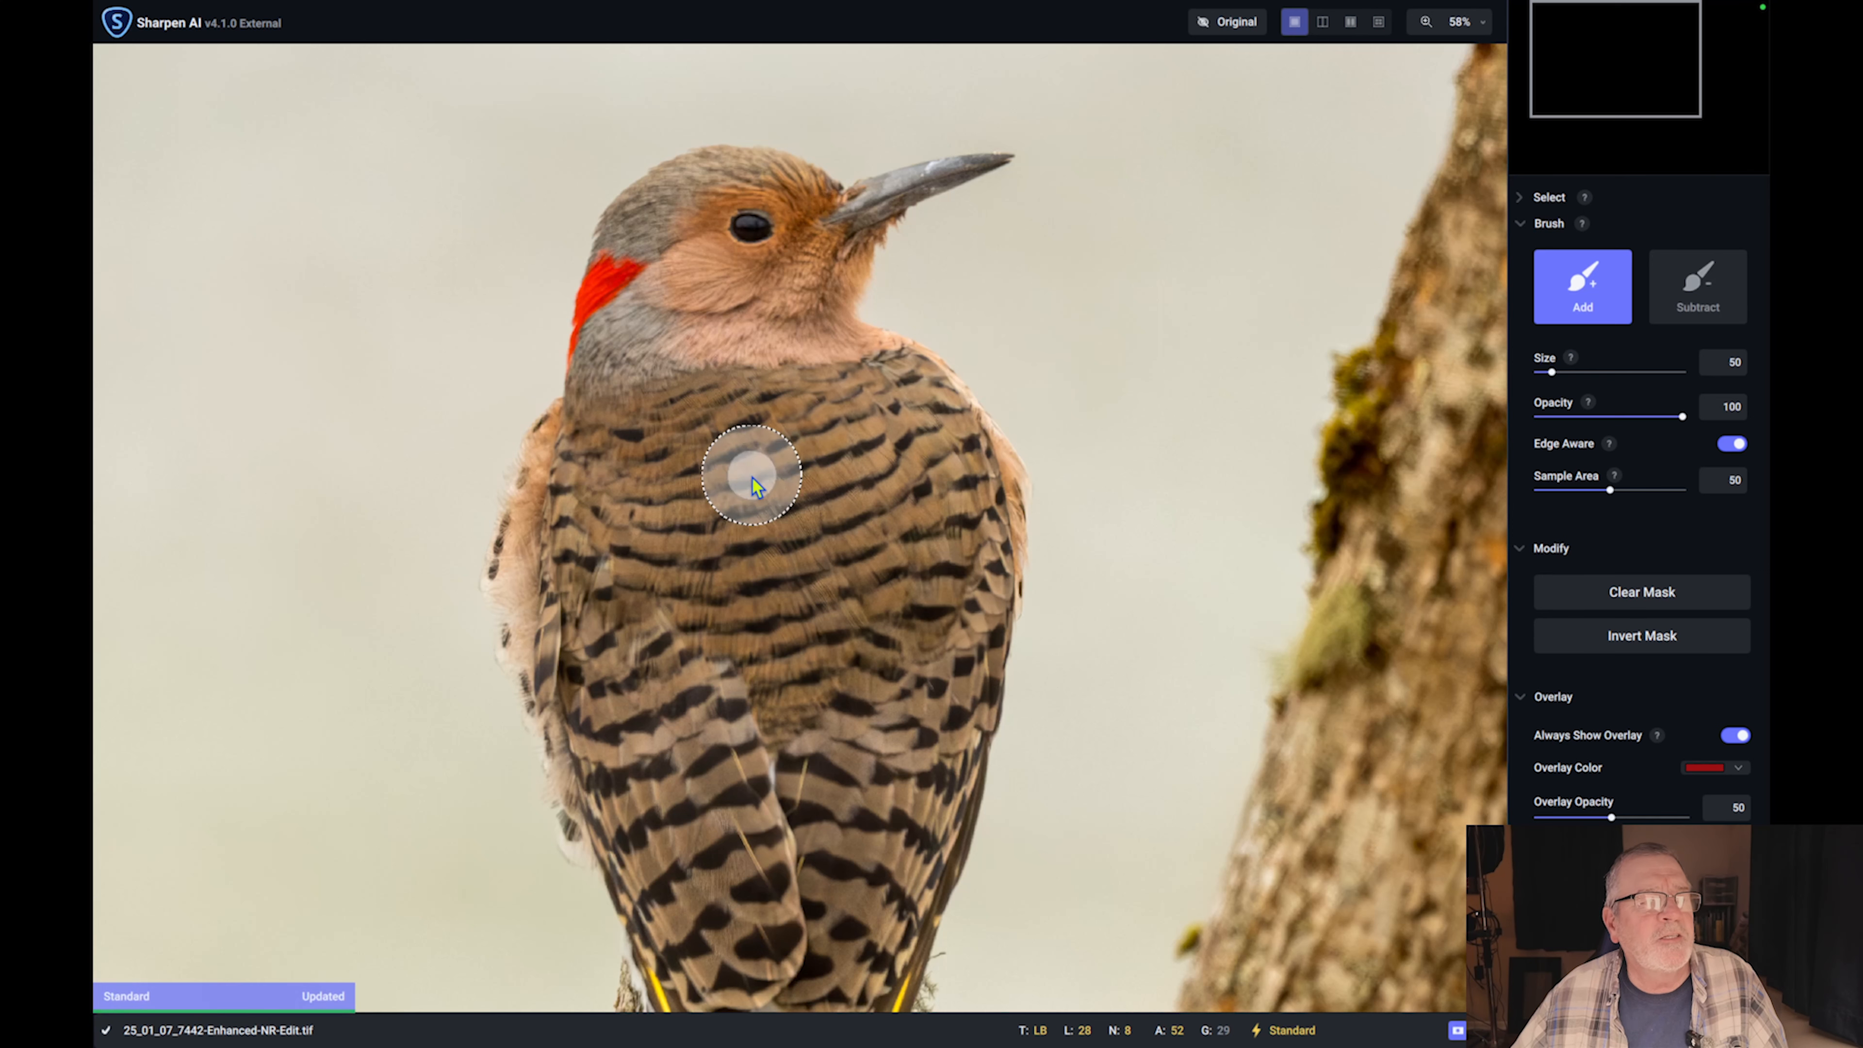
scroll(732, 492, "down", 1)
scroll(732, 493, "down", 1)
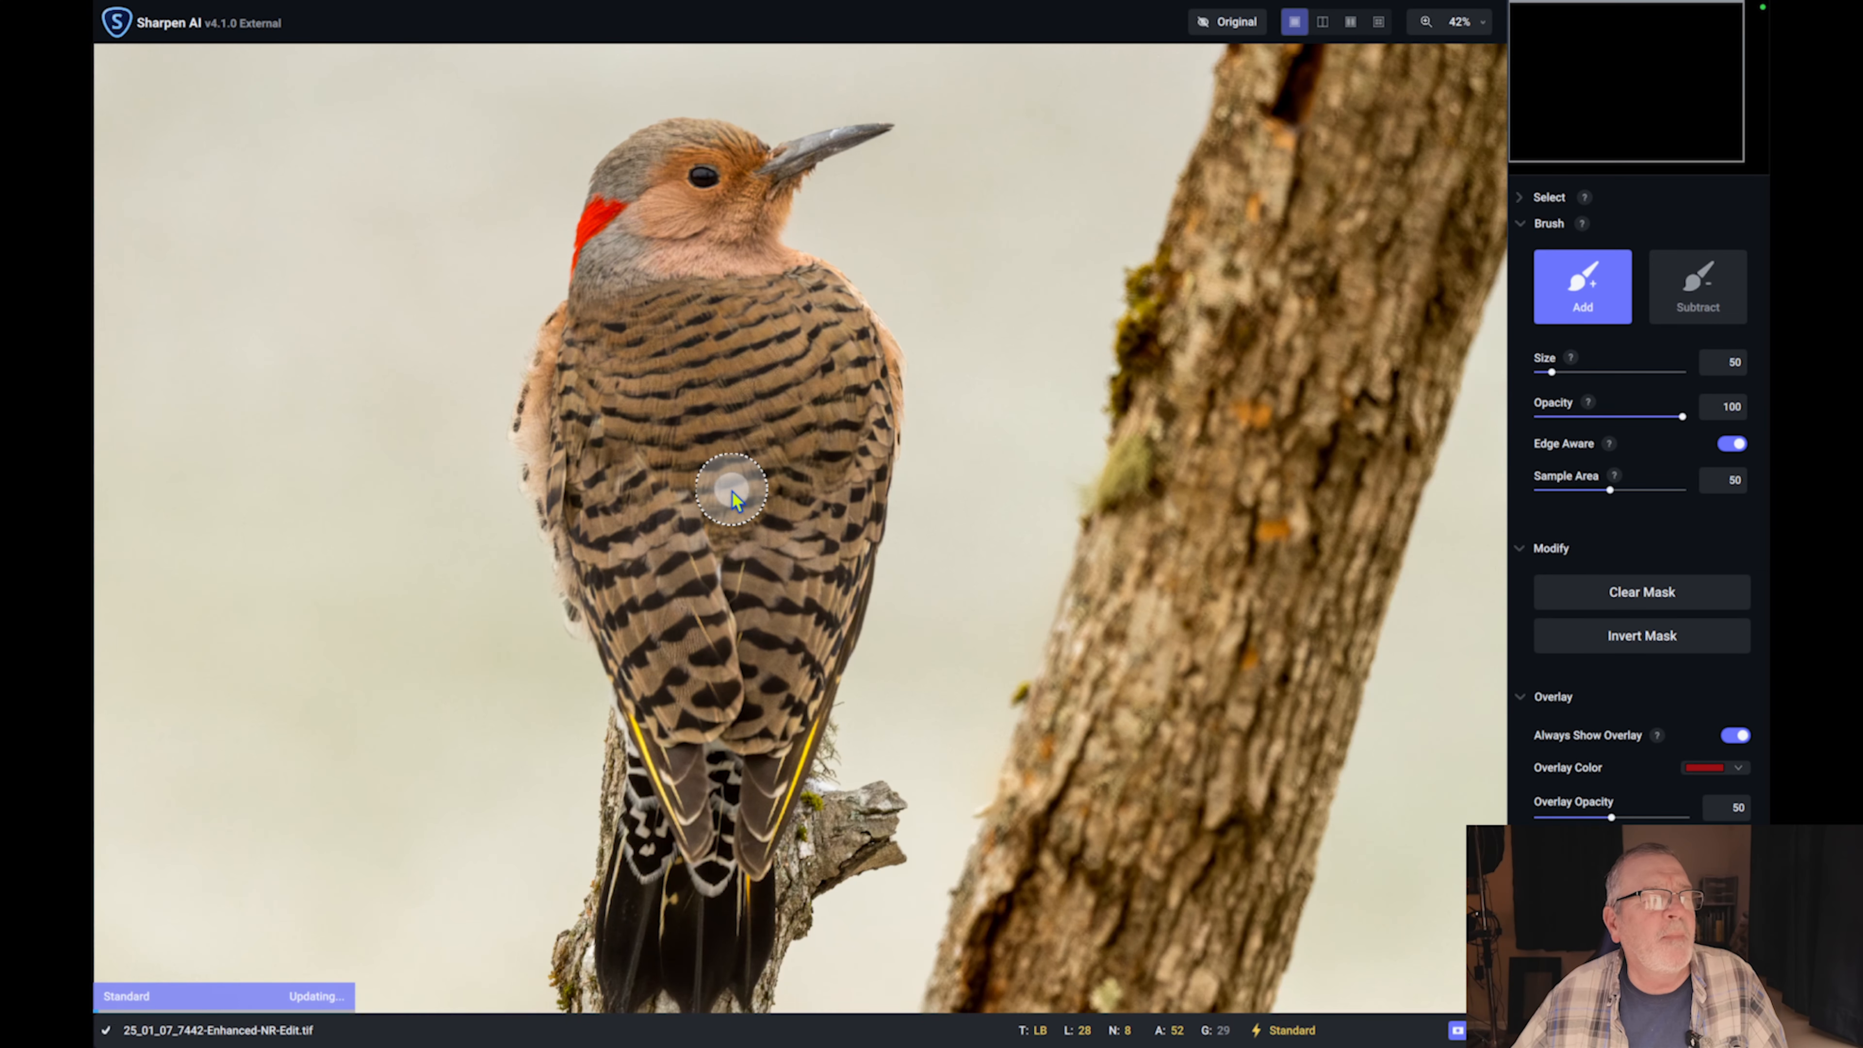
mouse_move(637, 232)
left_mouse_down()
mouse_move(688, 148)
mouse_move(724, 170)
mouse_move(729, 203)
mouse_move(764, 210)
mouse_move(682, 242)
mouse_move(780, 279)
mouse_move(614, 278)
mouse_move(637, 173)
mouse_move(578, 353)
left_mouse_up()
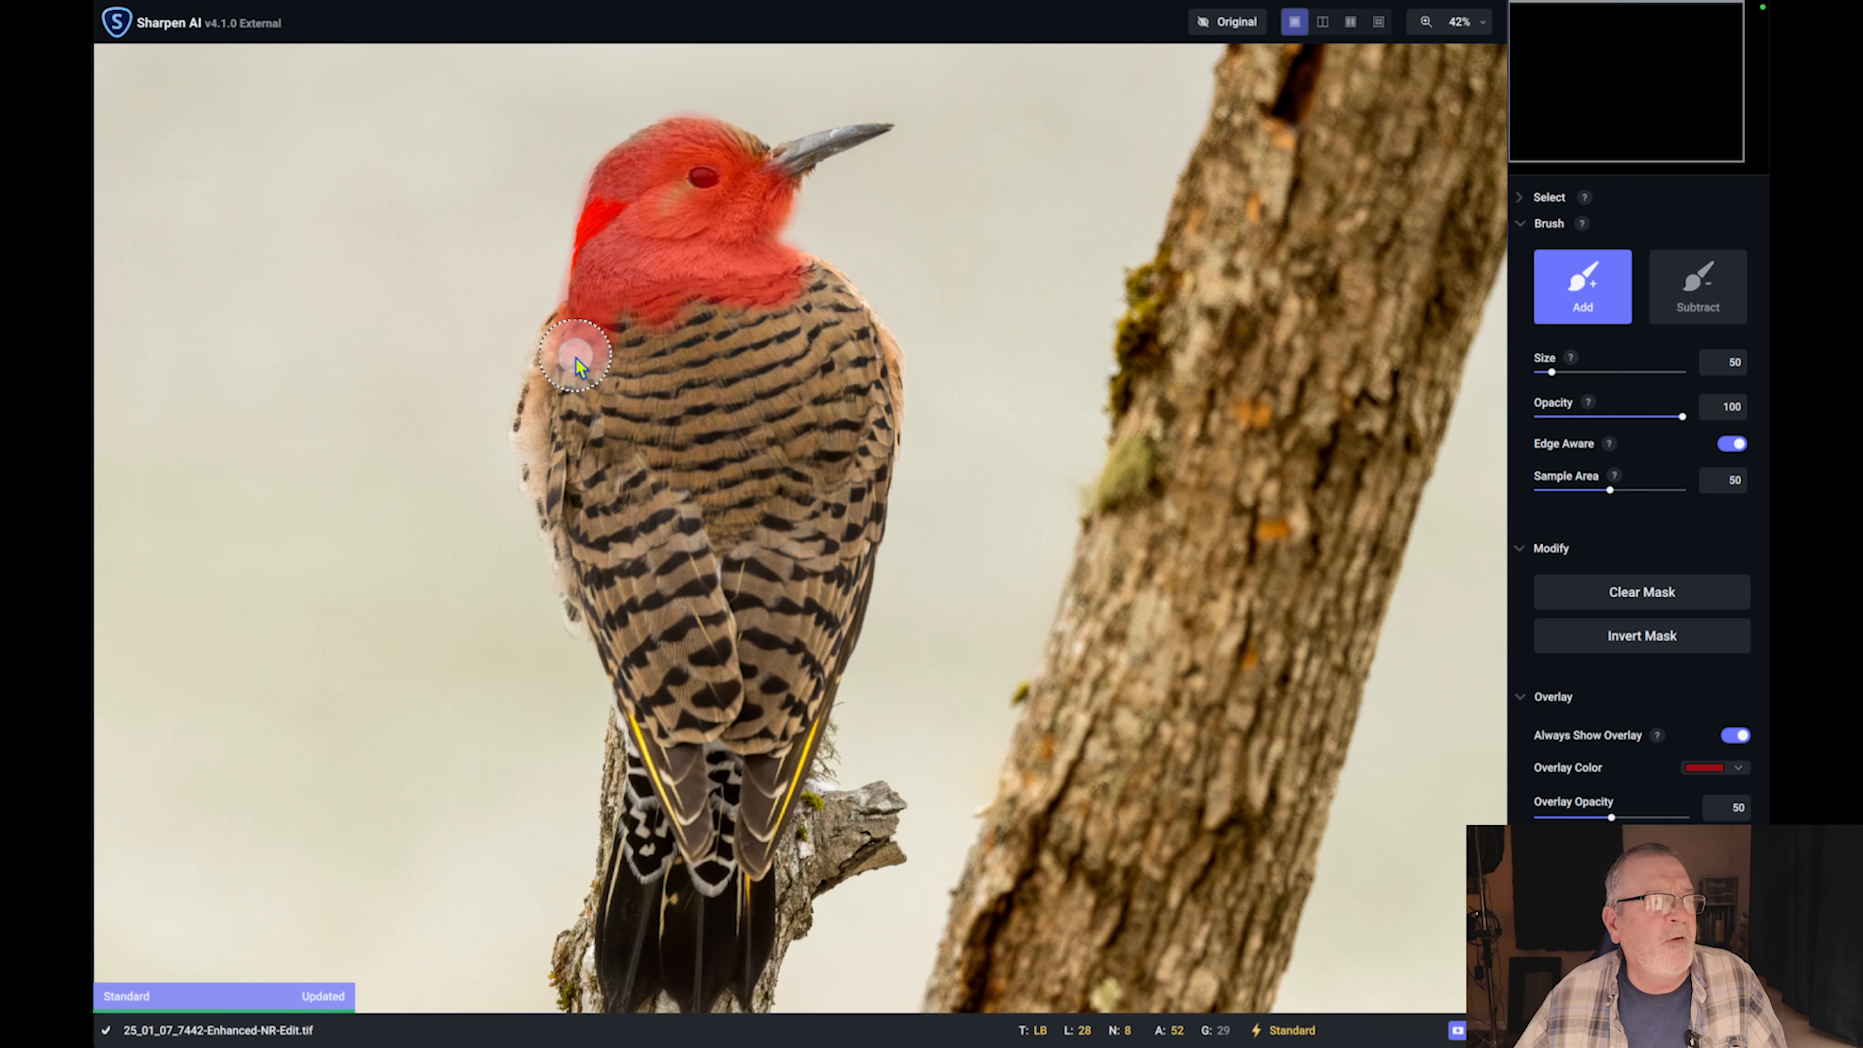
mouse_move(544, 425)
left_mouse_down()
mouse_move(575, 512)
mouse_move(566, 391)
mouse_move(578, 419)
mouse_move(599, 380)
mouse_move(631, 418)
left_mouse_up()
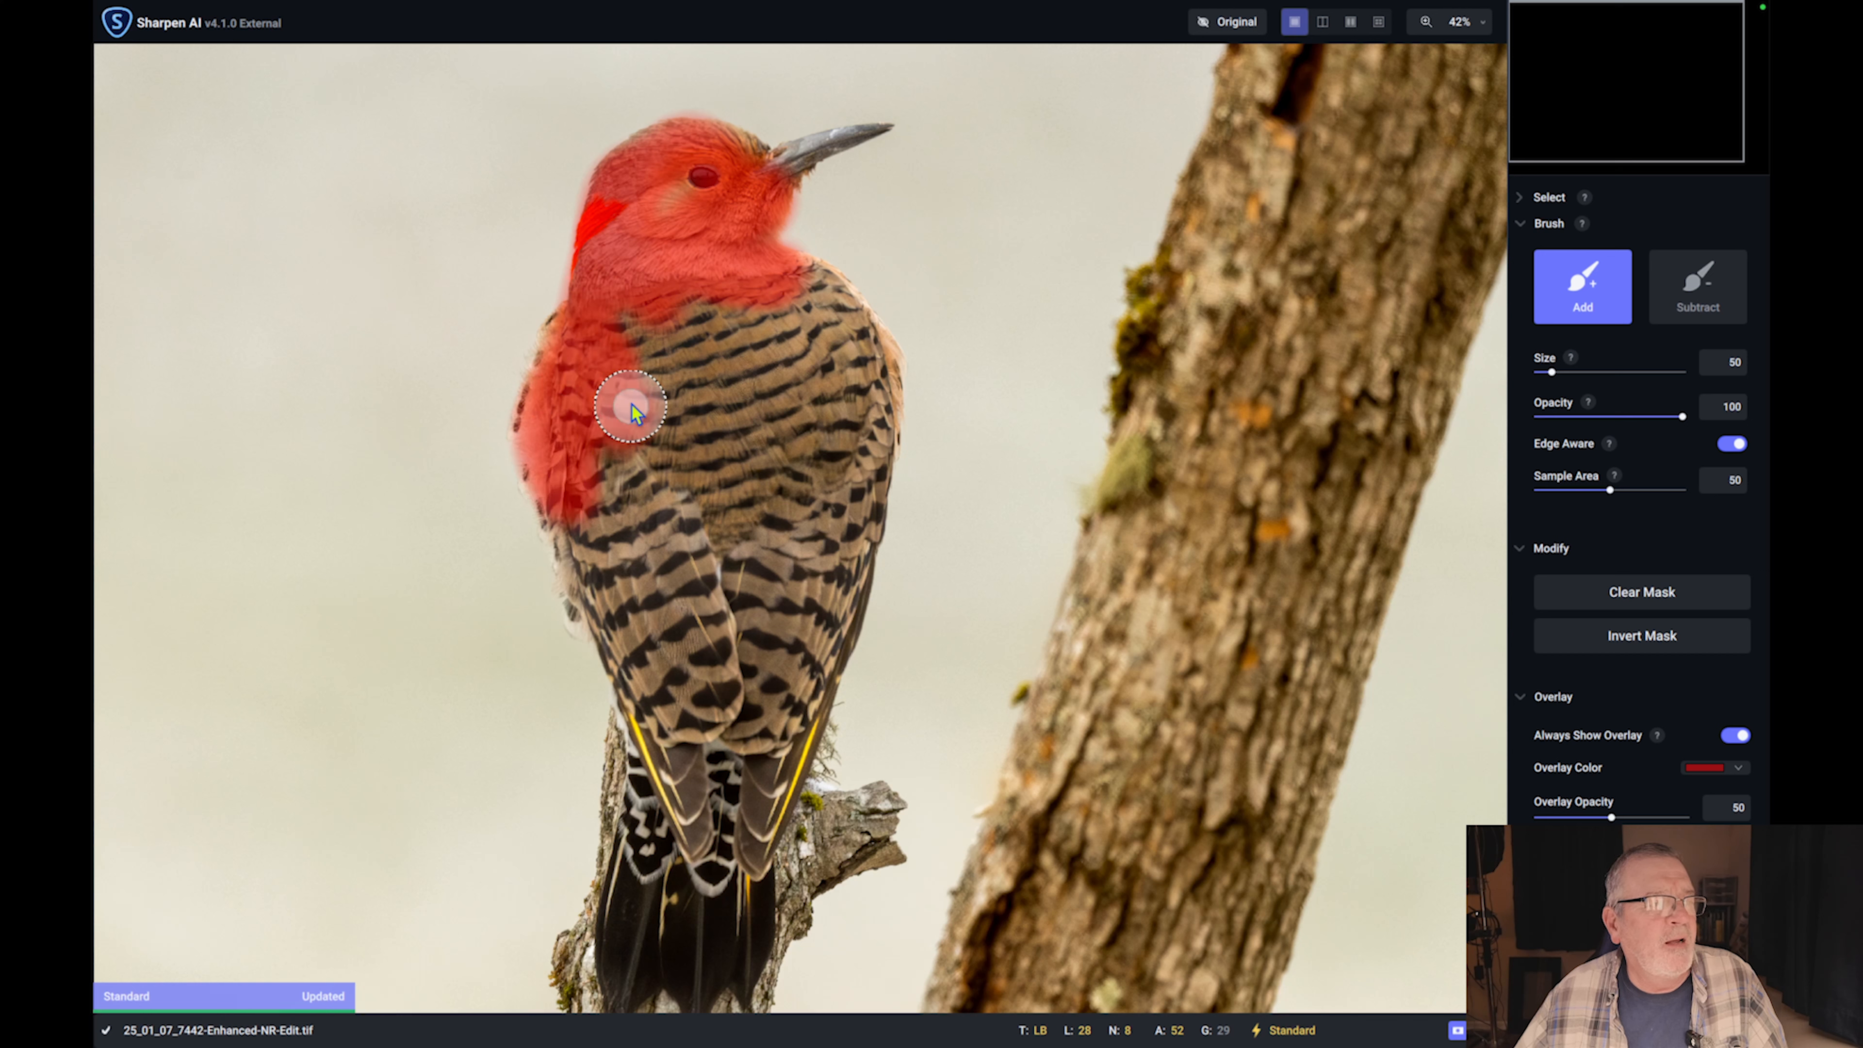
mouse_move(665, 518)
left_mouse_down()
mouse_move(602, 461)
mouse_move(592, 547)
left_mouse_up()
mouse_move(627, 612)
left_mouse_down()
mouse_move(689, 561)
mouse_move(625, 297)
mouse_move(676, 391)
mouse_move(705, 323)
left_mouse_up()
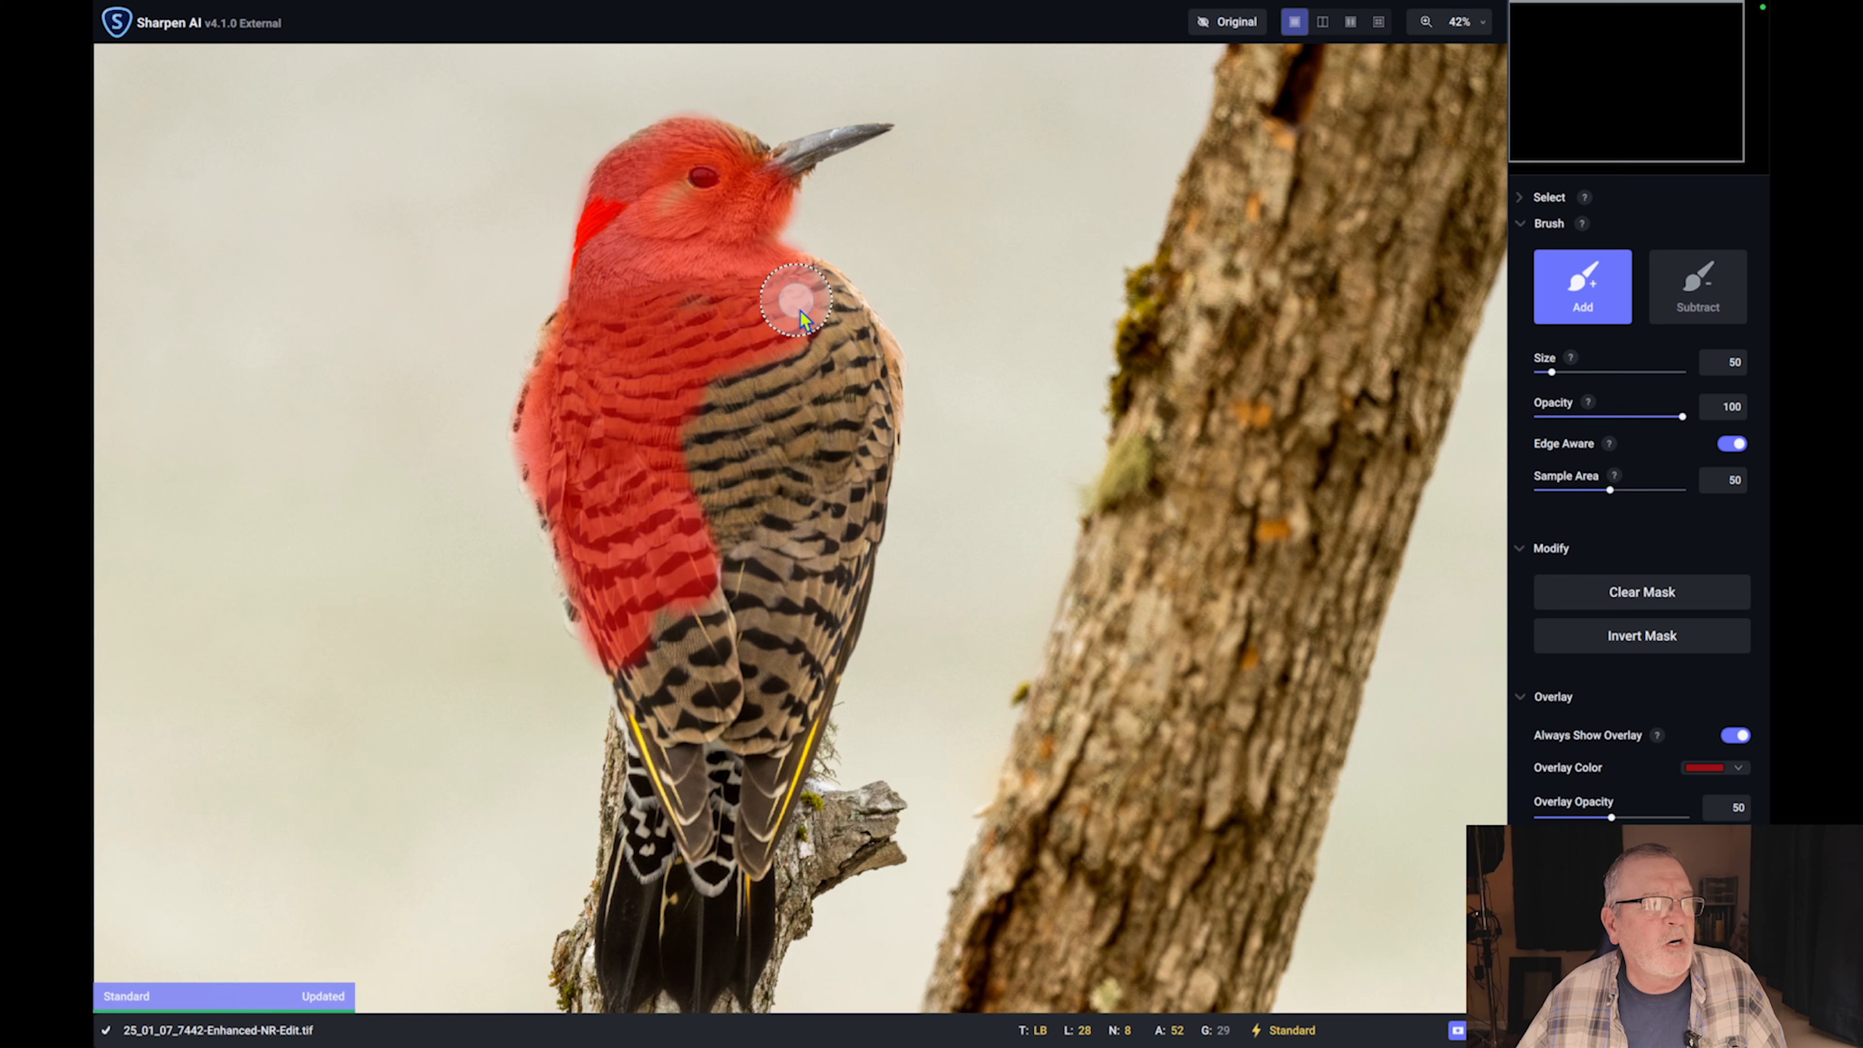
left_click_drag(841, 331, 861, 403)
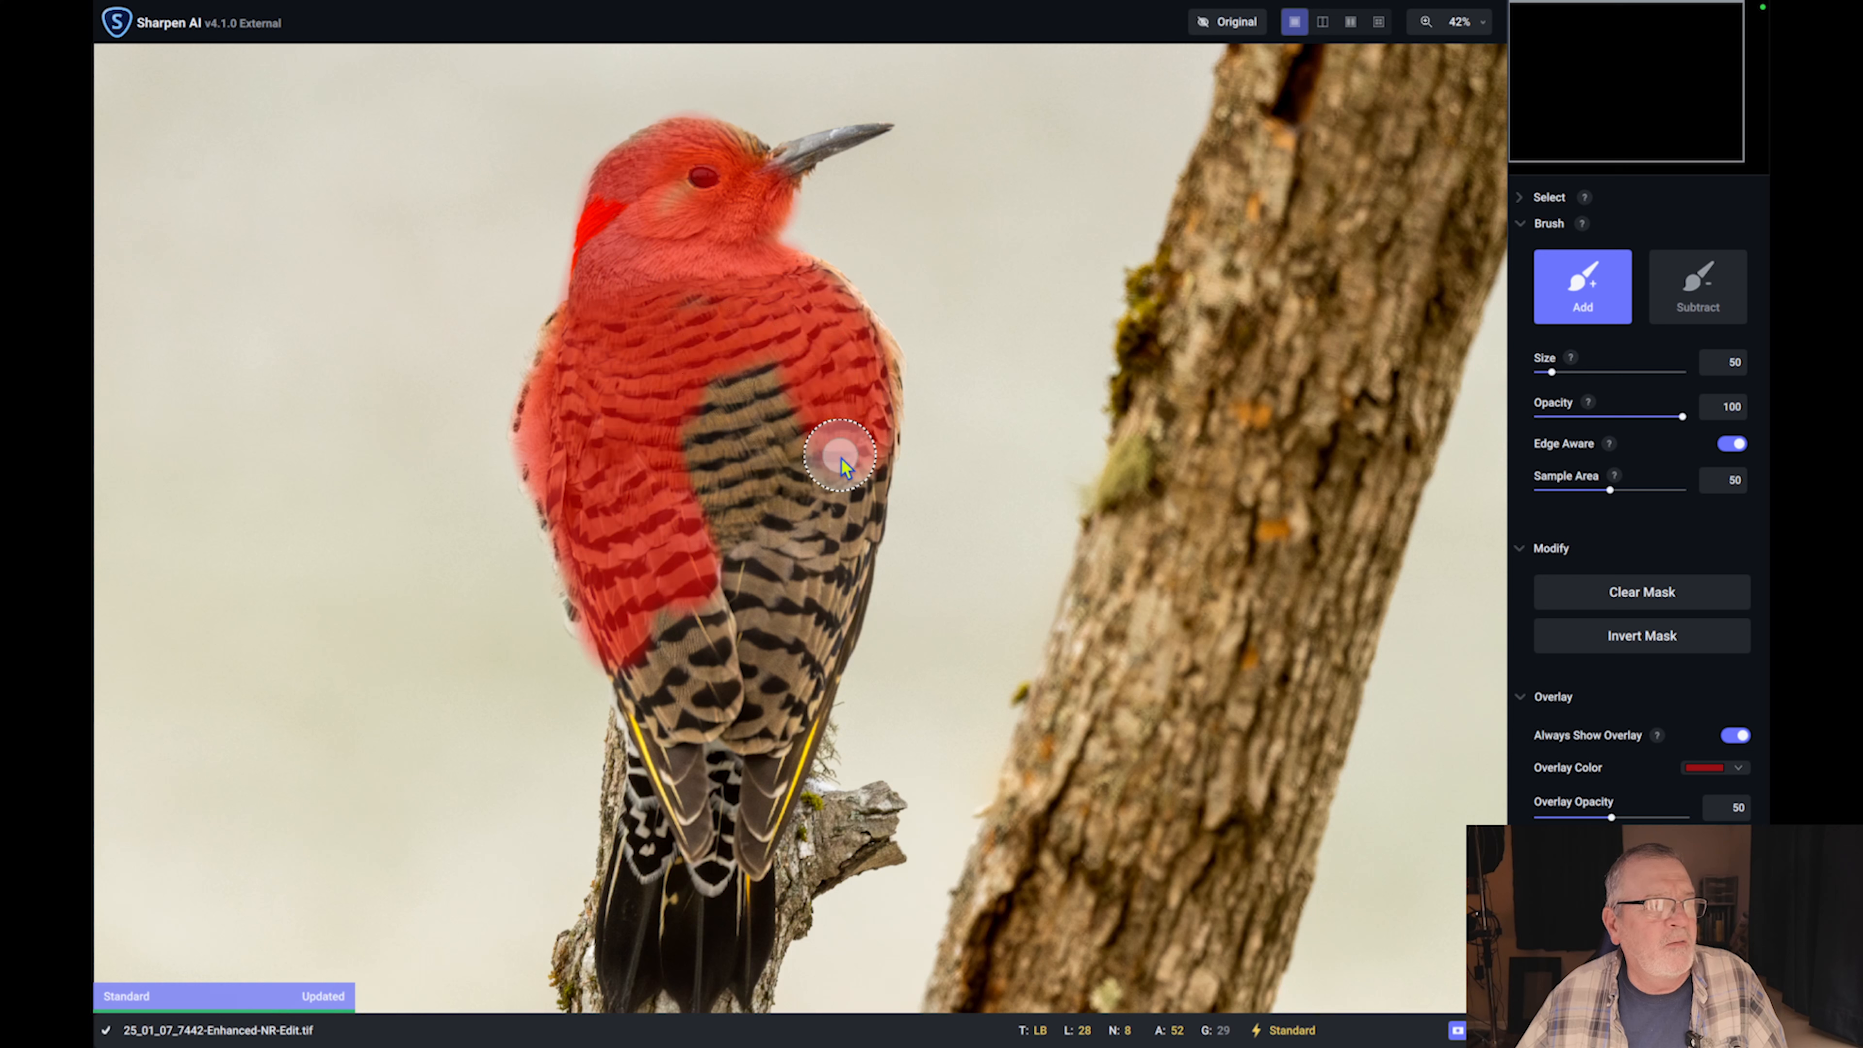
mouse_move(801, 493)
left_mouse_down()
mouse_move(713, 418)
mouse_move(726, 522)
left_mouse_up()
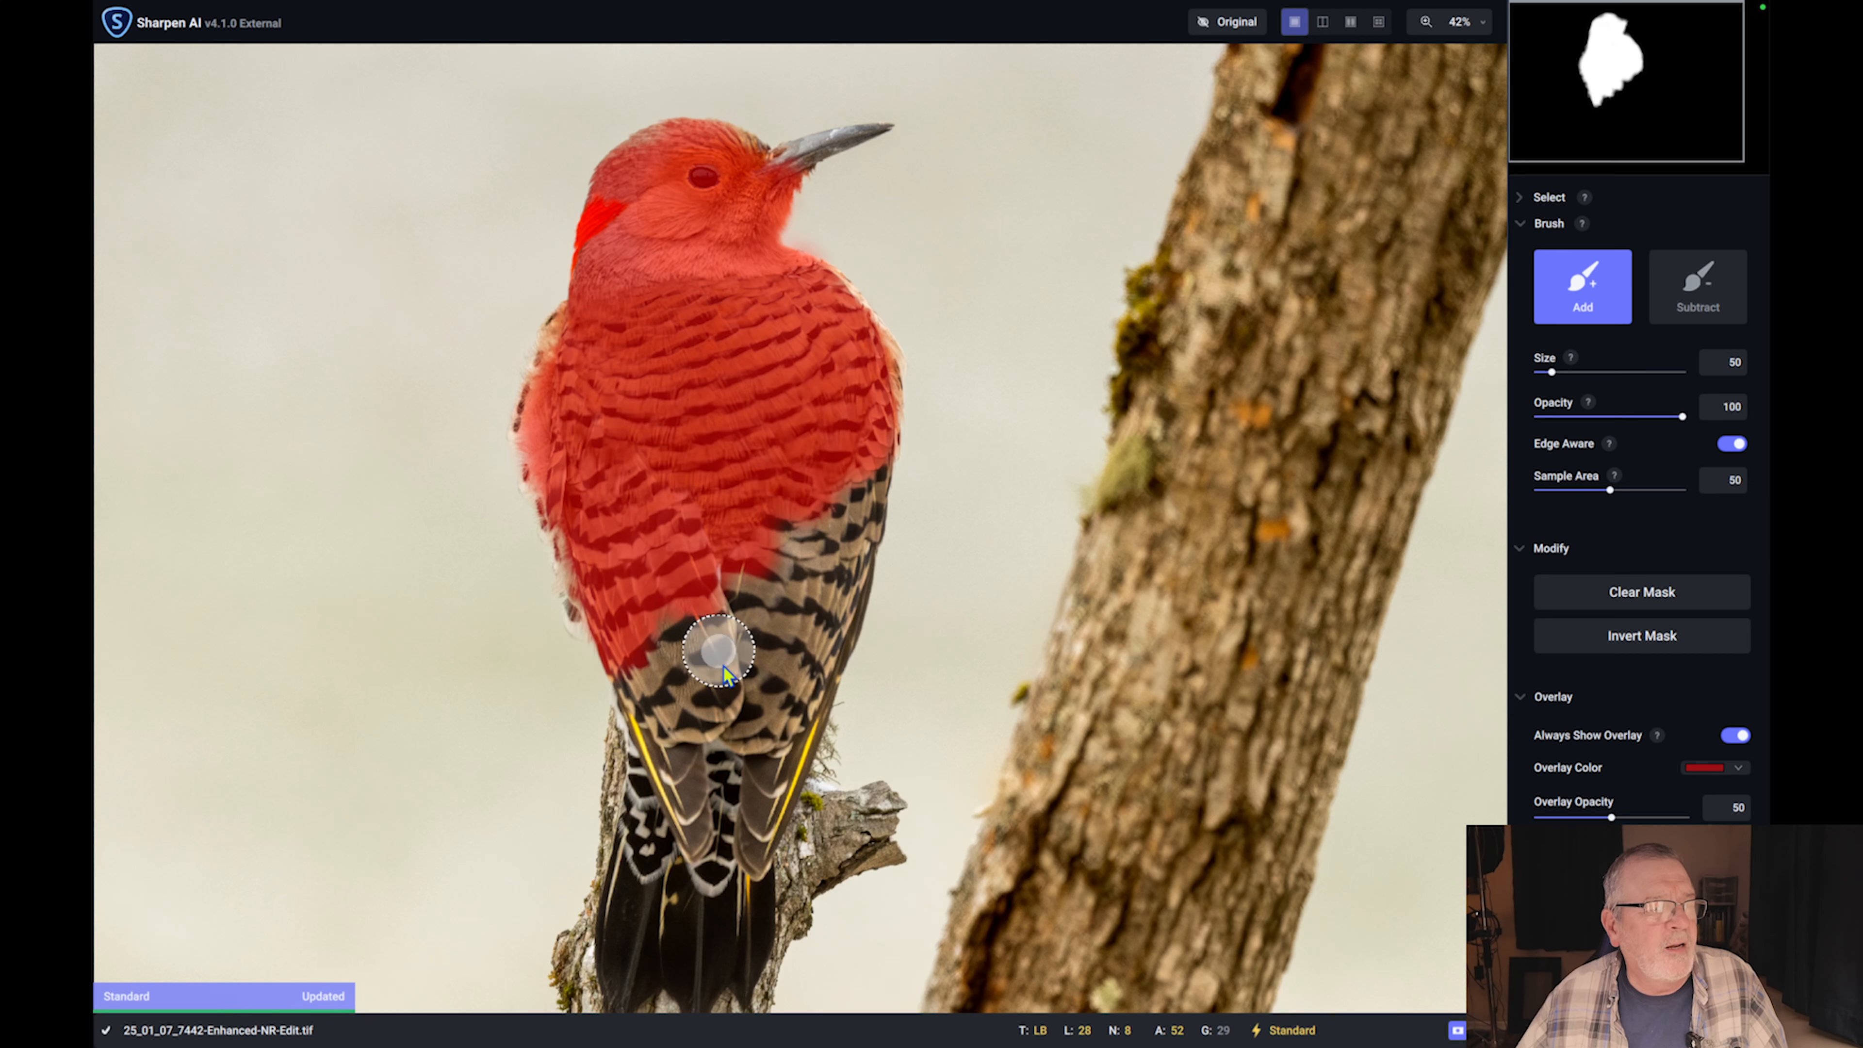
mouse_move(658, 825)
left_mouse_down()
mouse_move(640, 885)
mouse_move(679, 893)
mouse_move(747, 857)
left_mouse_up()
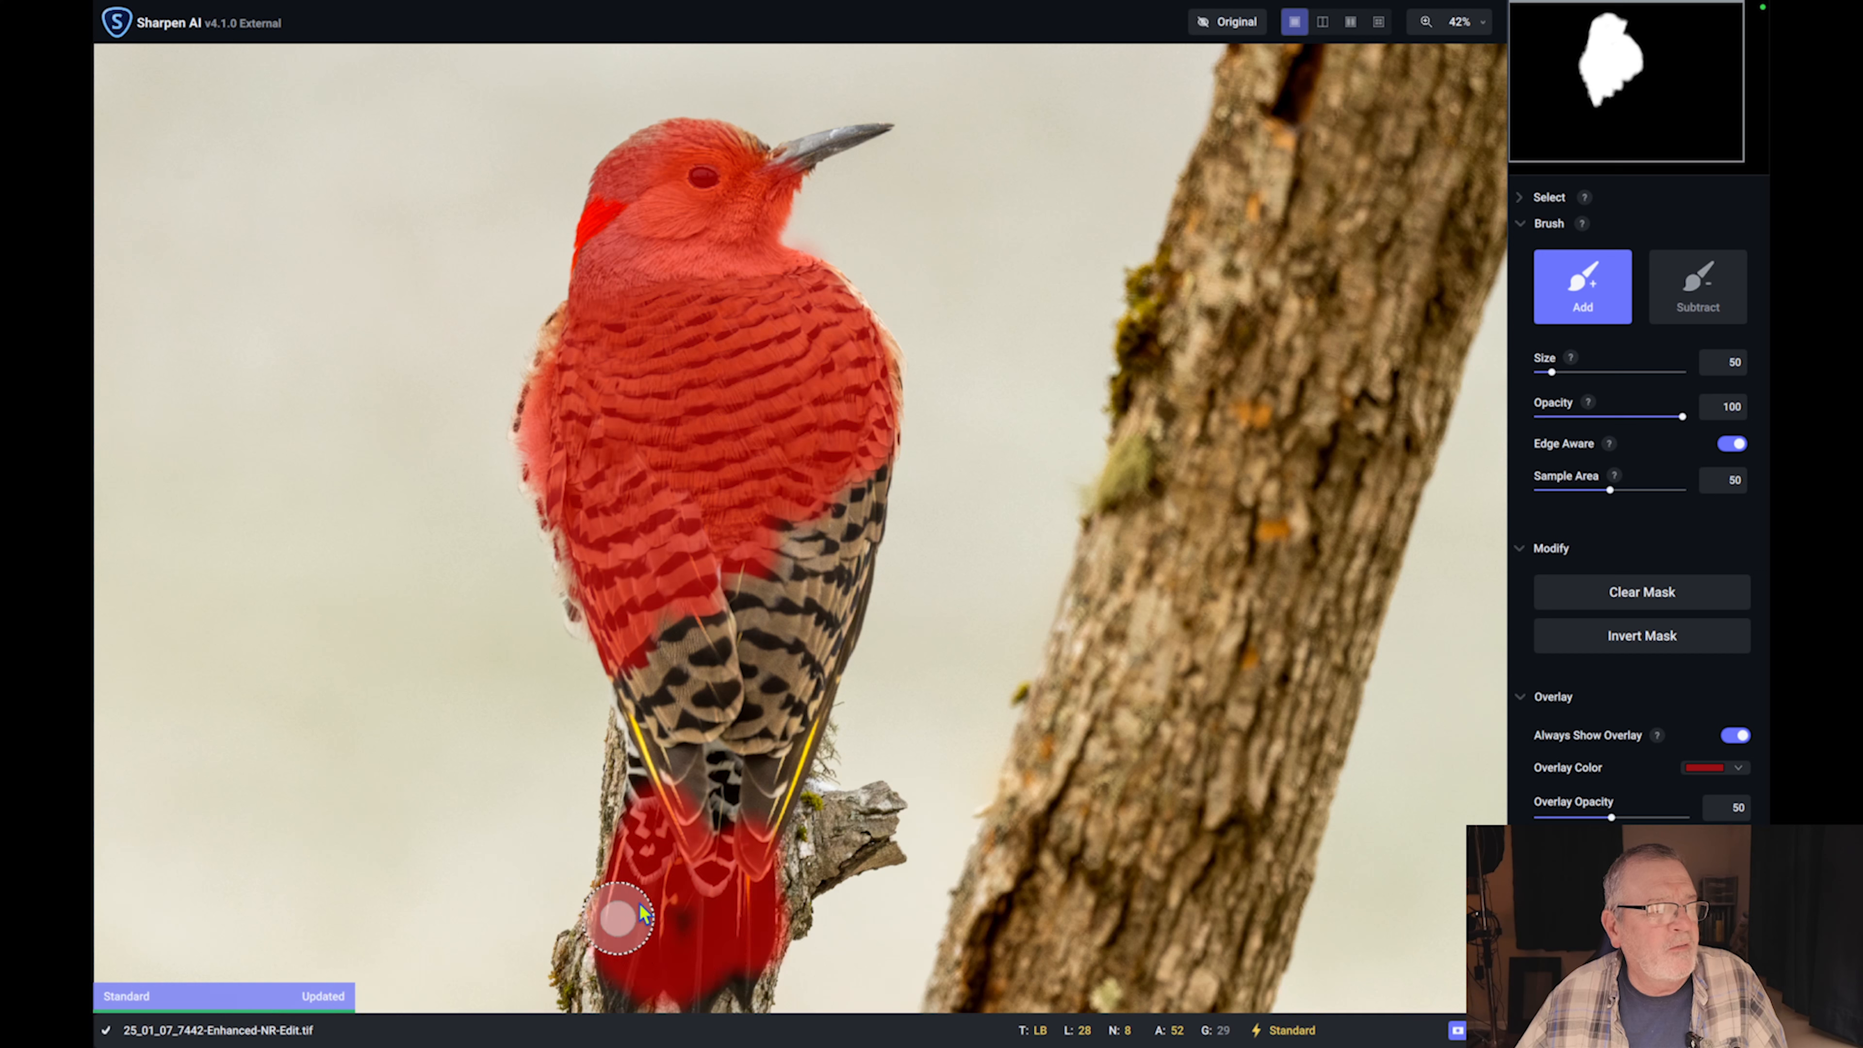
mouse_move(637, 965)
left_mouse_down()
mouse_move(682, 830)
mouse_move(650, 773)
mouse_move(665, 782)
left_mouse_up()
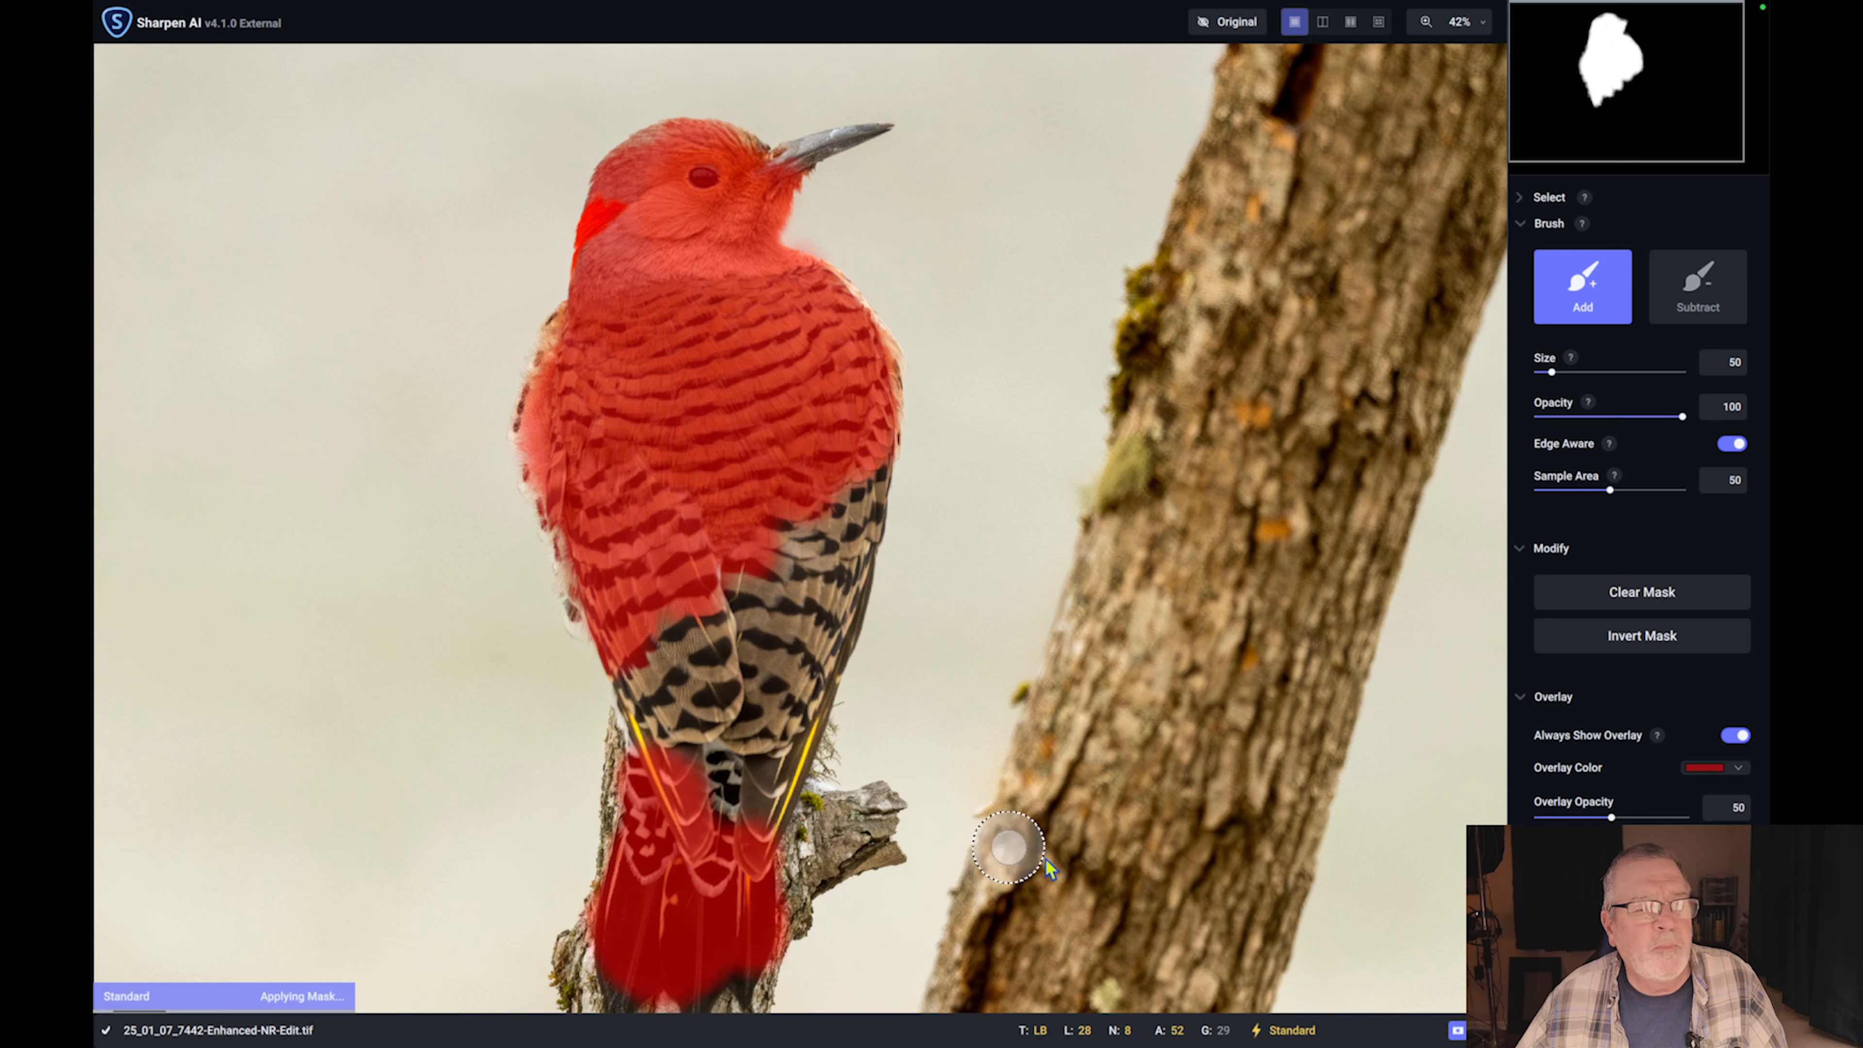
left_click(1696, 1025)
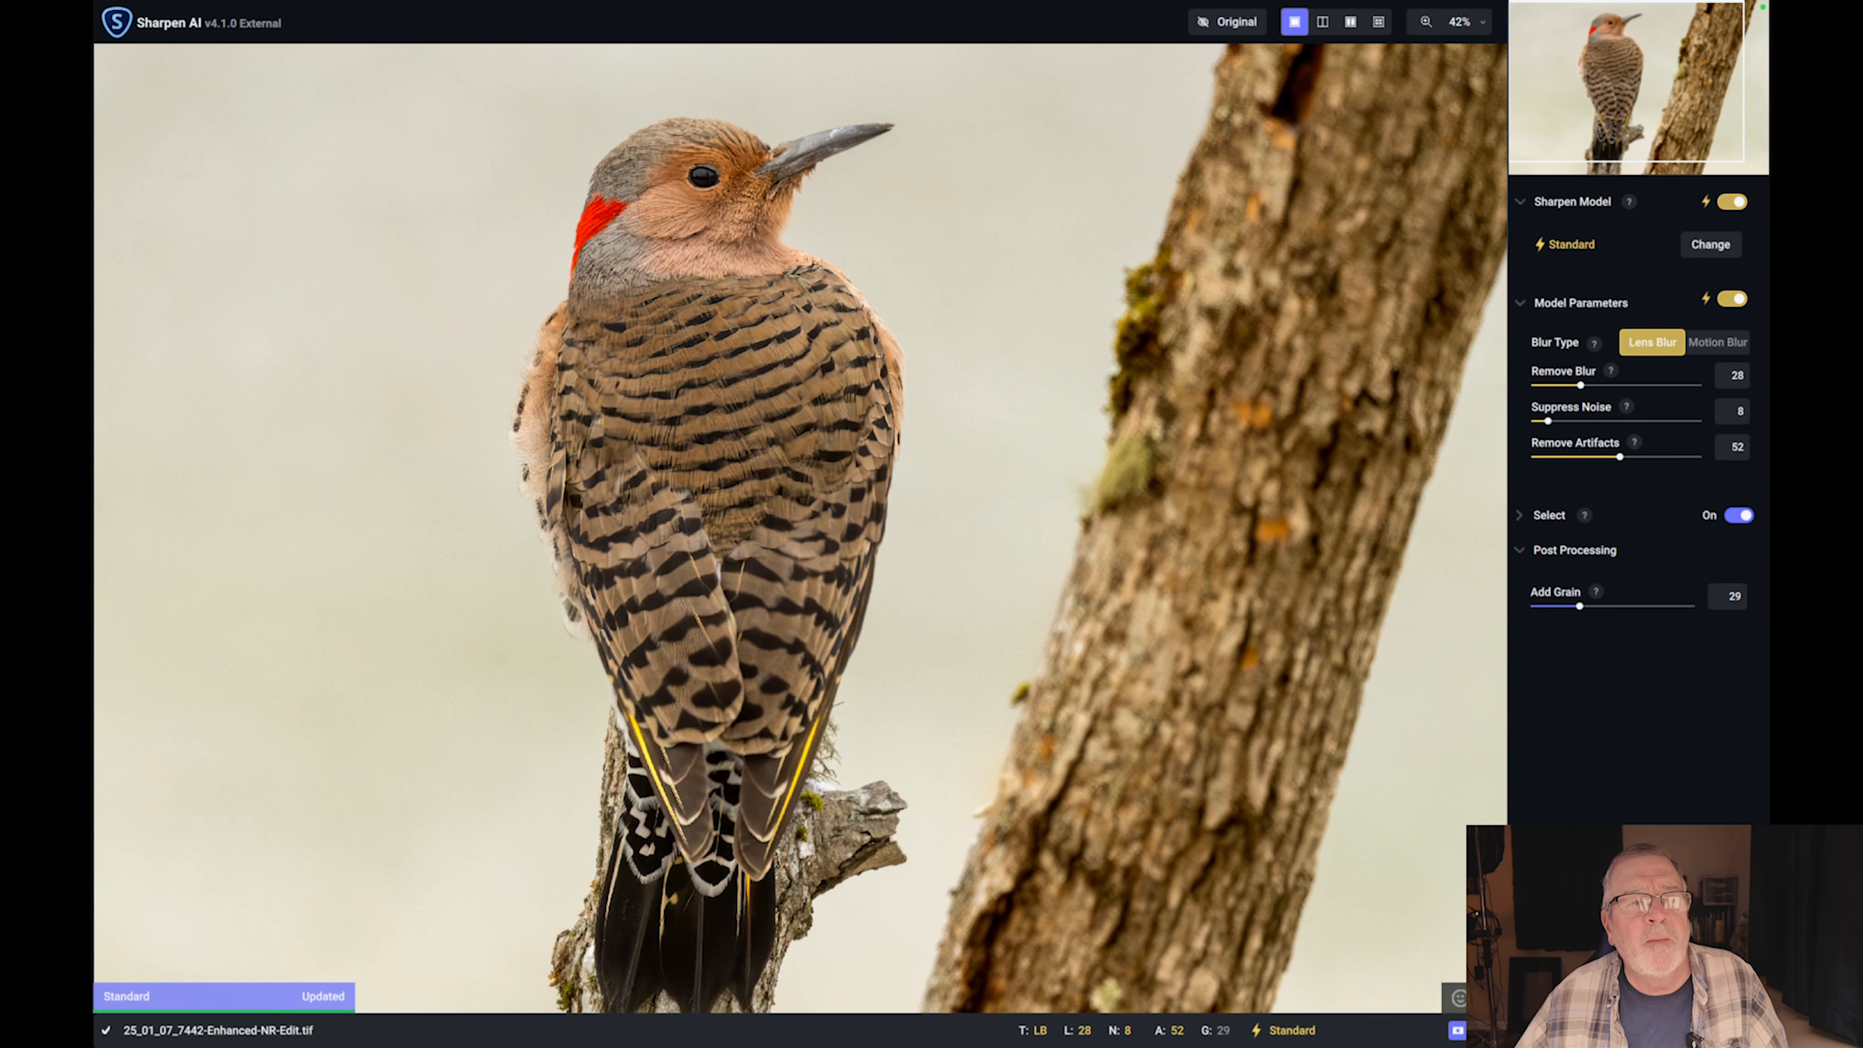
Save the sharpened TIFF back to Lightroom Classic and inspect the flicker's head at 100%.
left_click(1696, 1025)
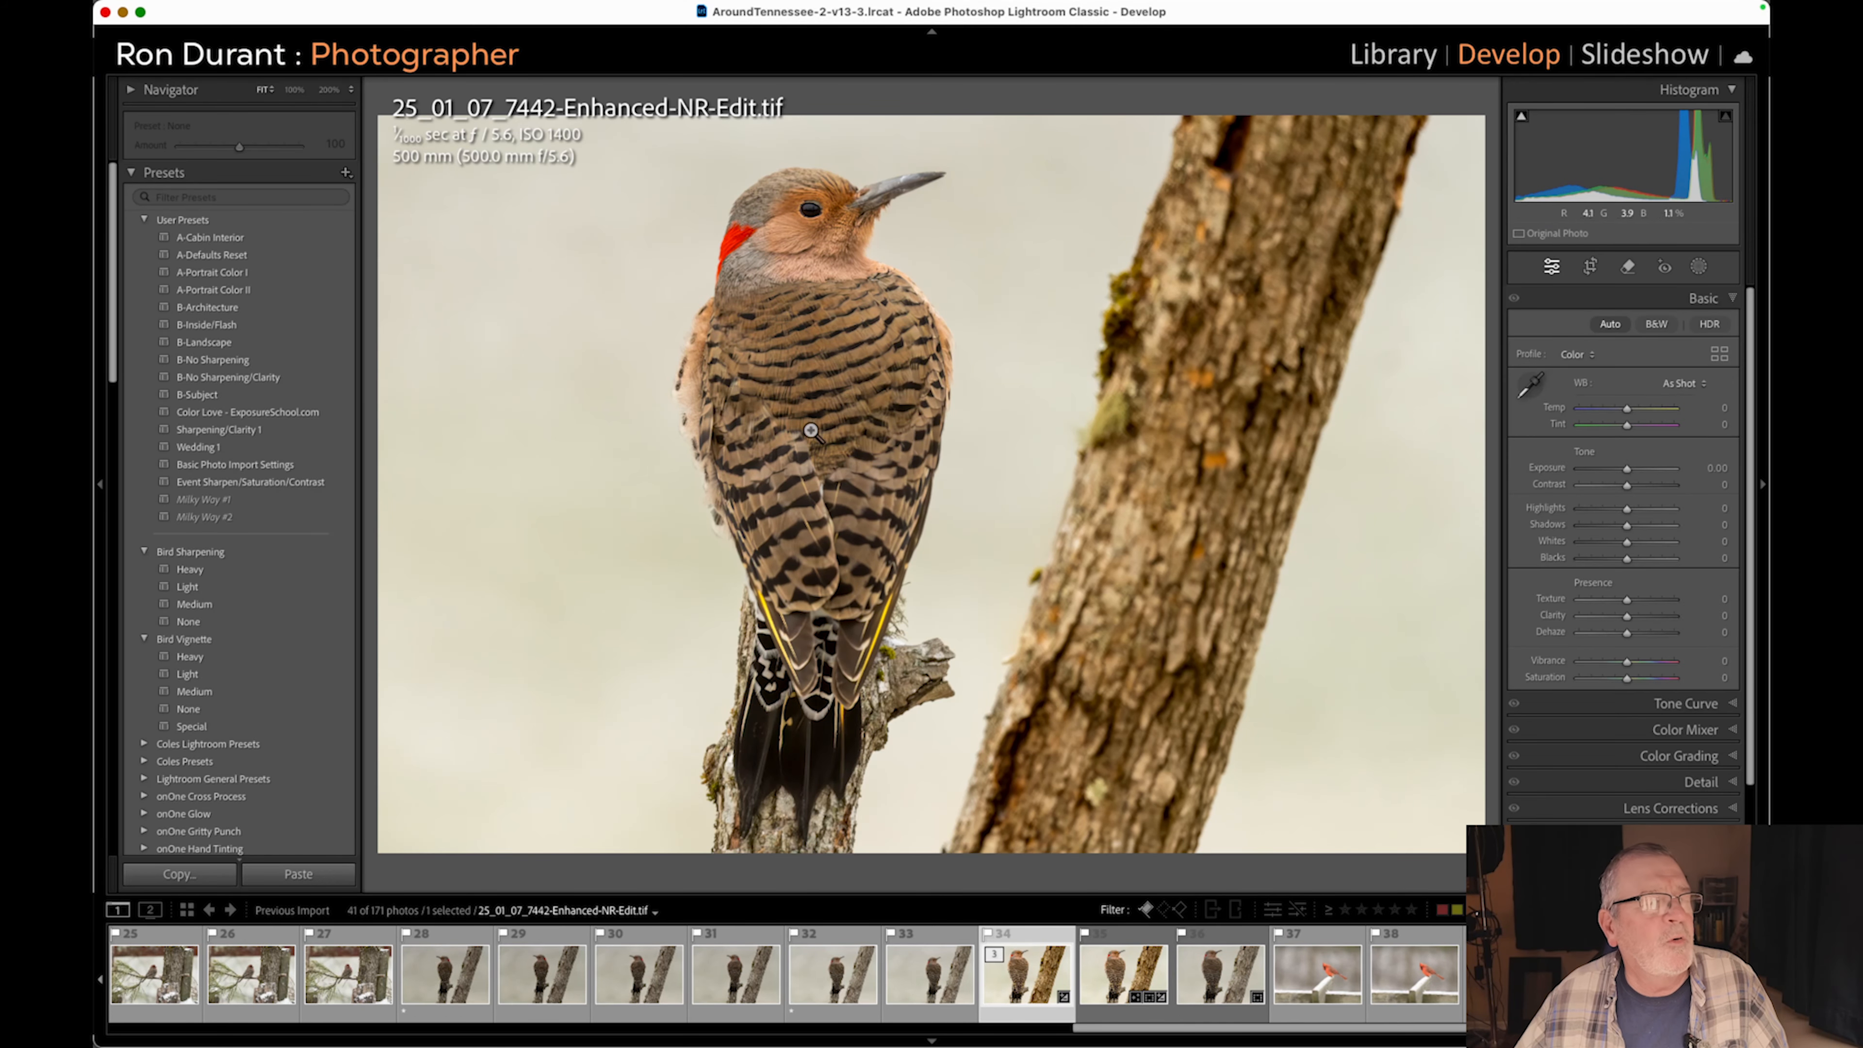
left_click(798, 245)
left_click_drag(796, 275, 813, 444)
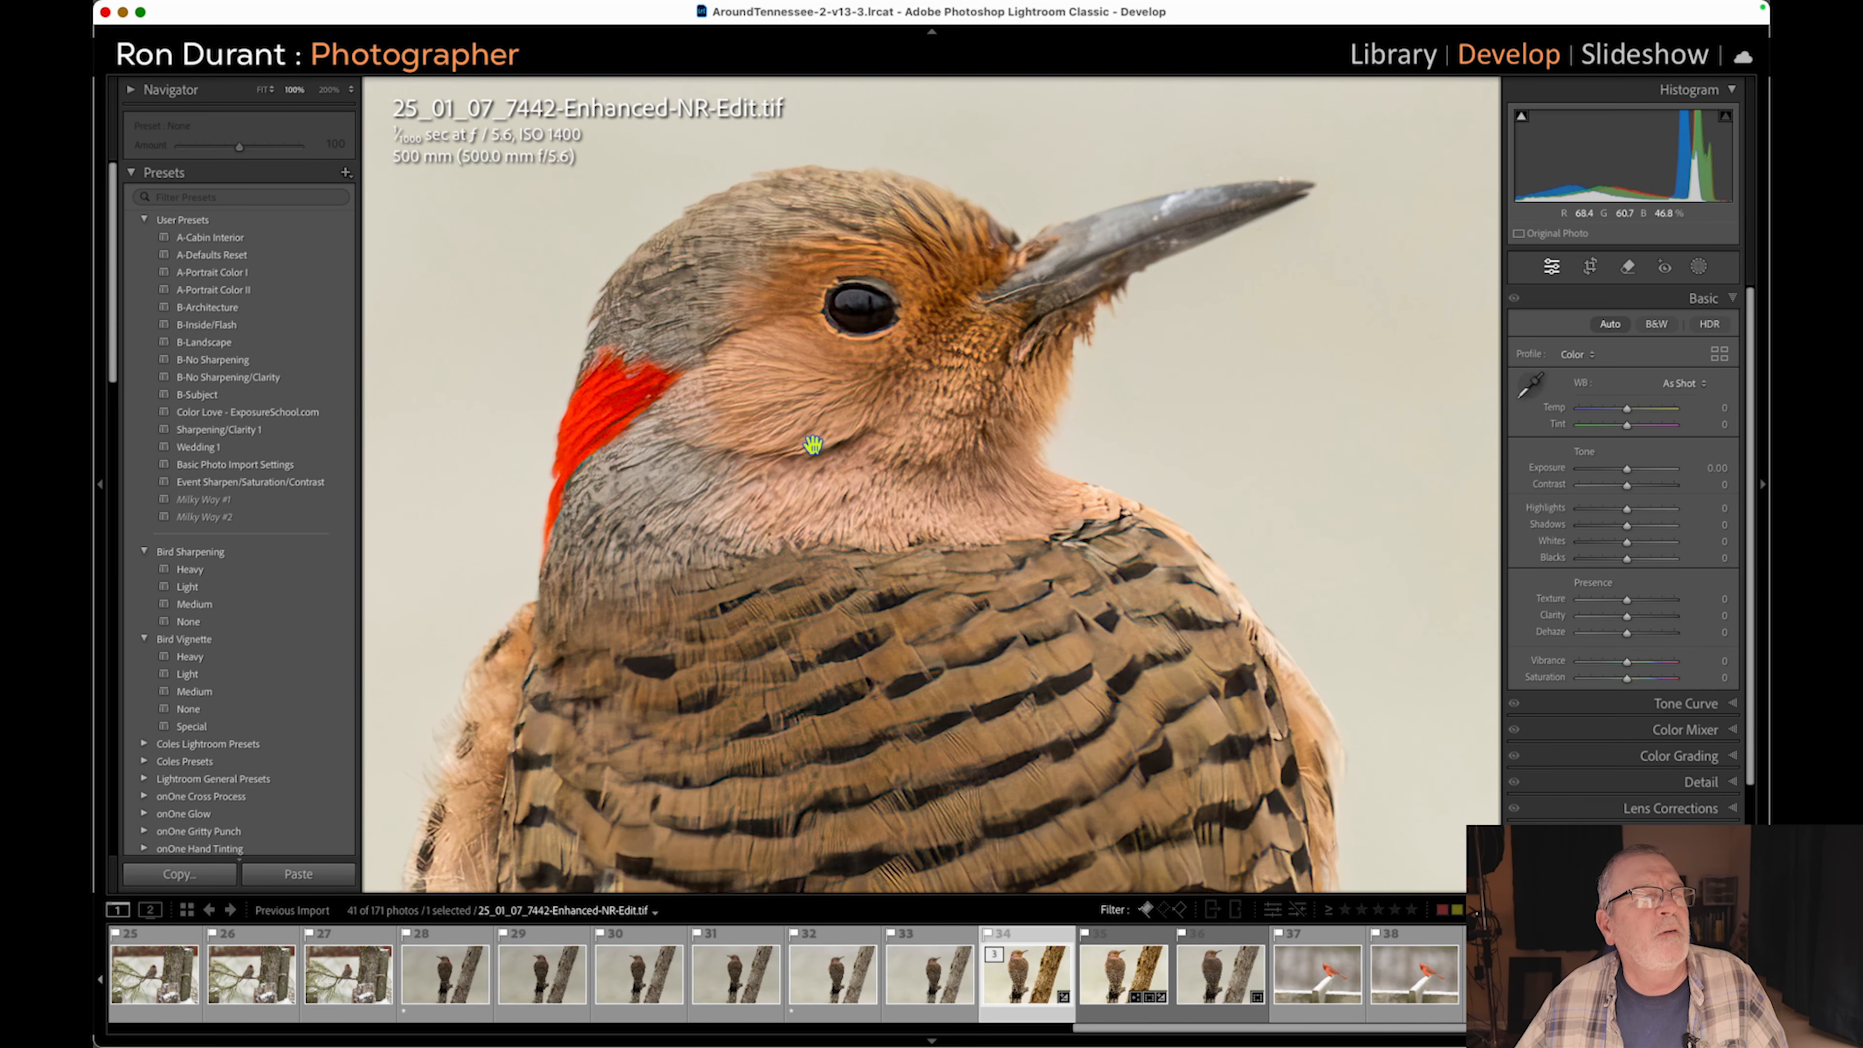
left_click(812, 444)
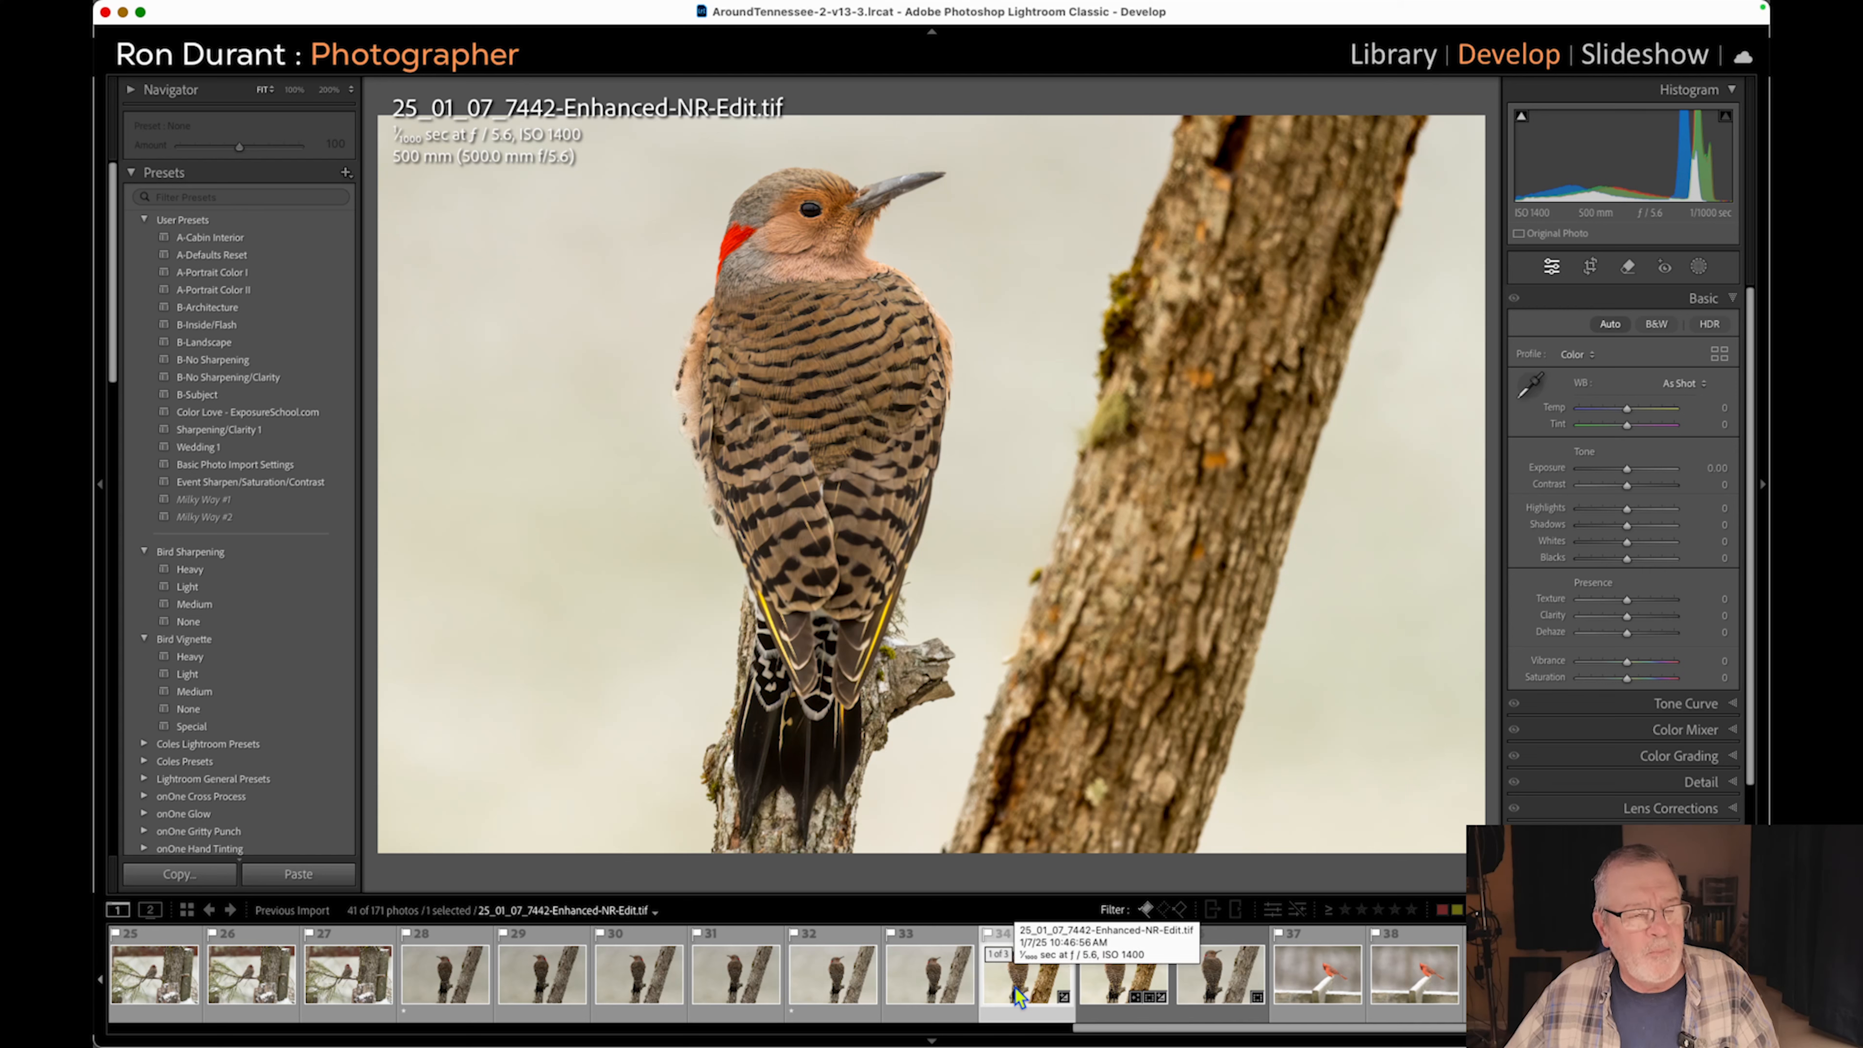
Rate the sharpened flicker TIFF two stars and collapse the stack it shares with its source files.
key("Right")
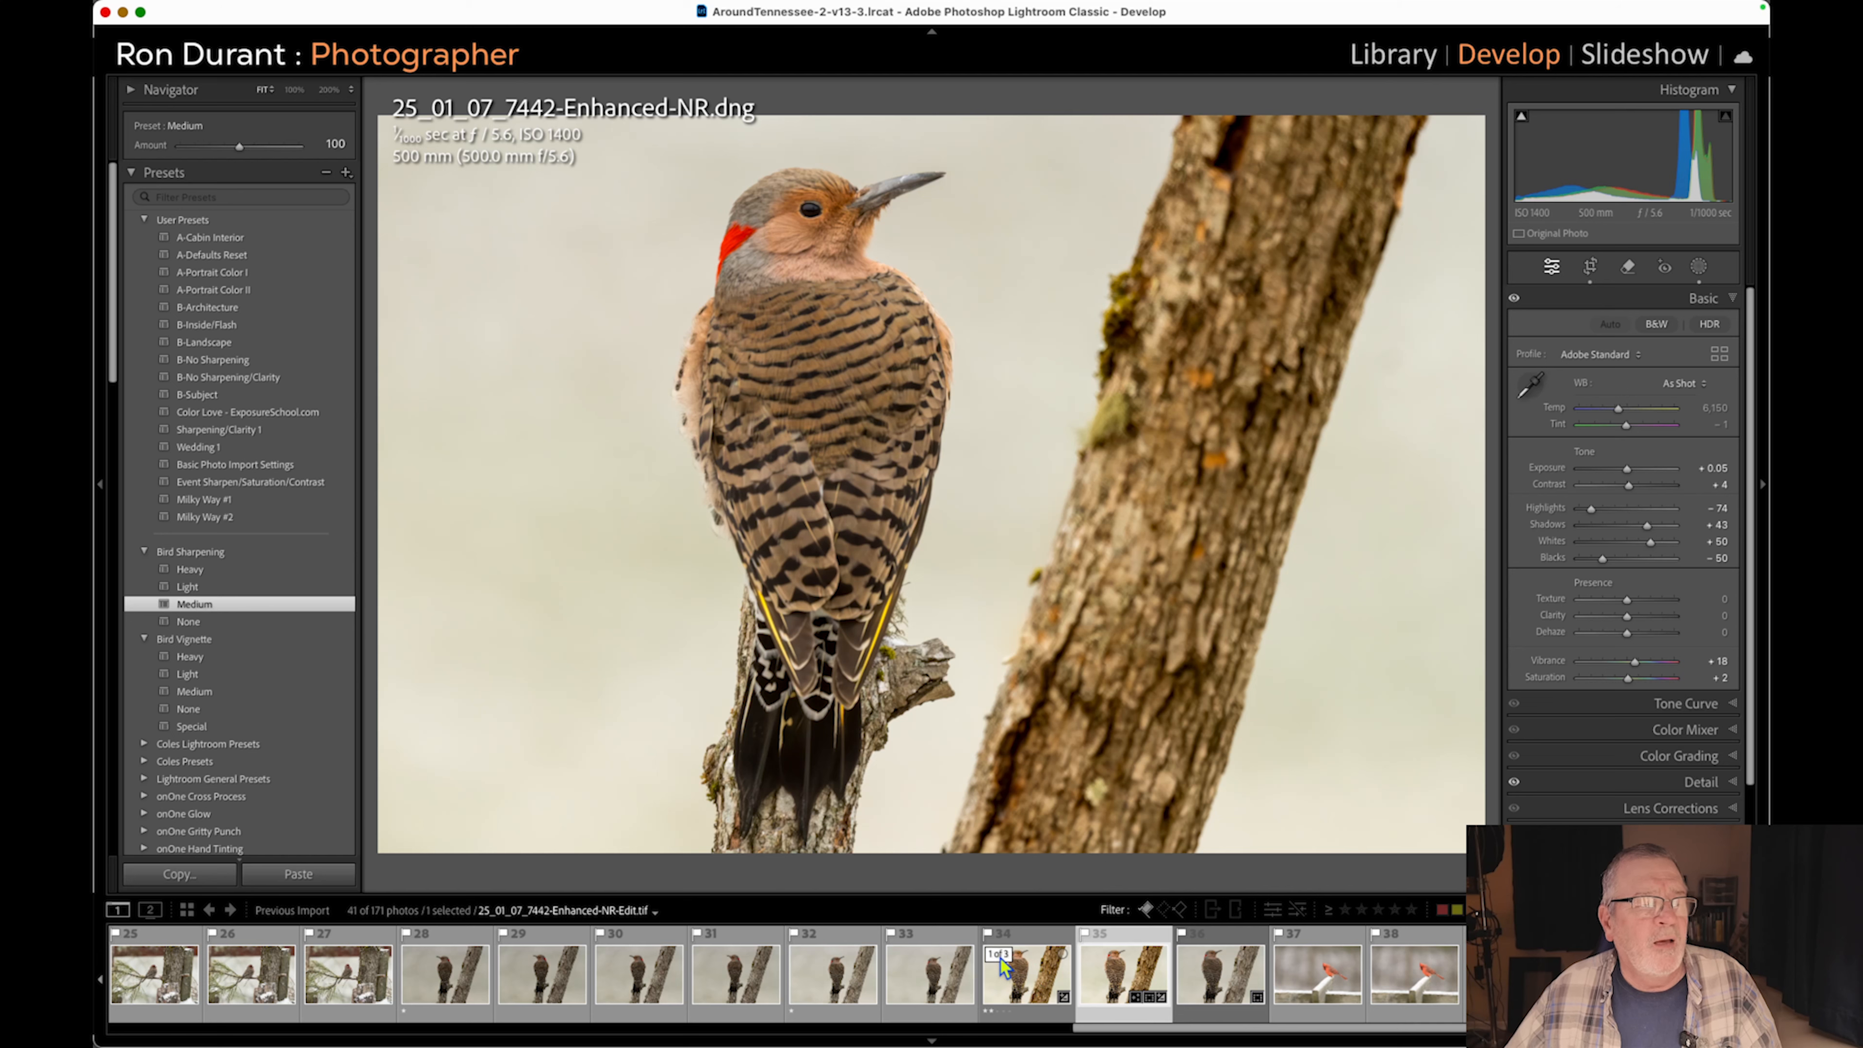
left_click(1000, 957)
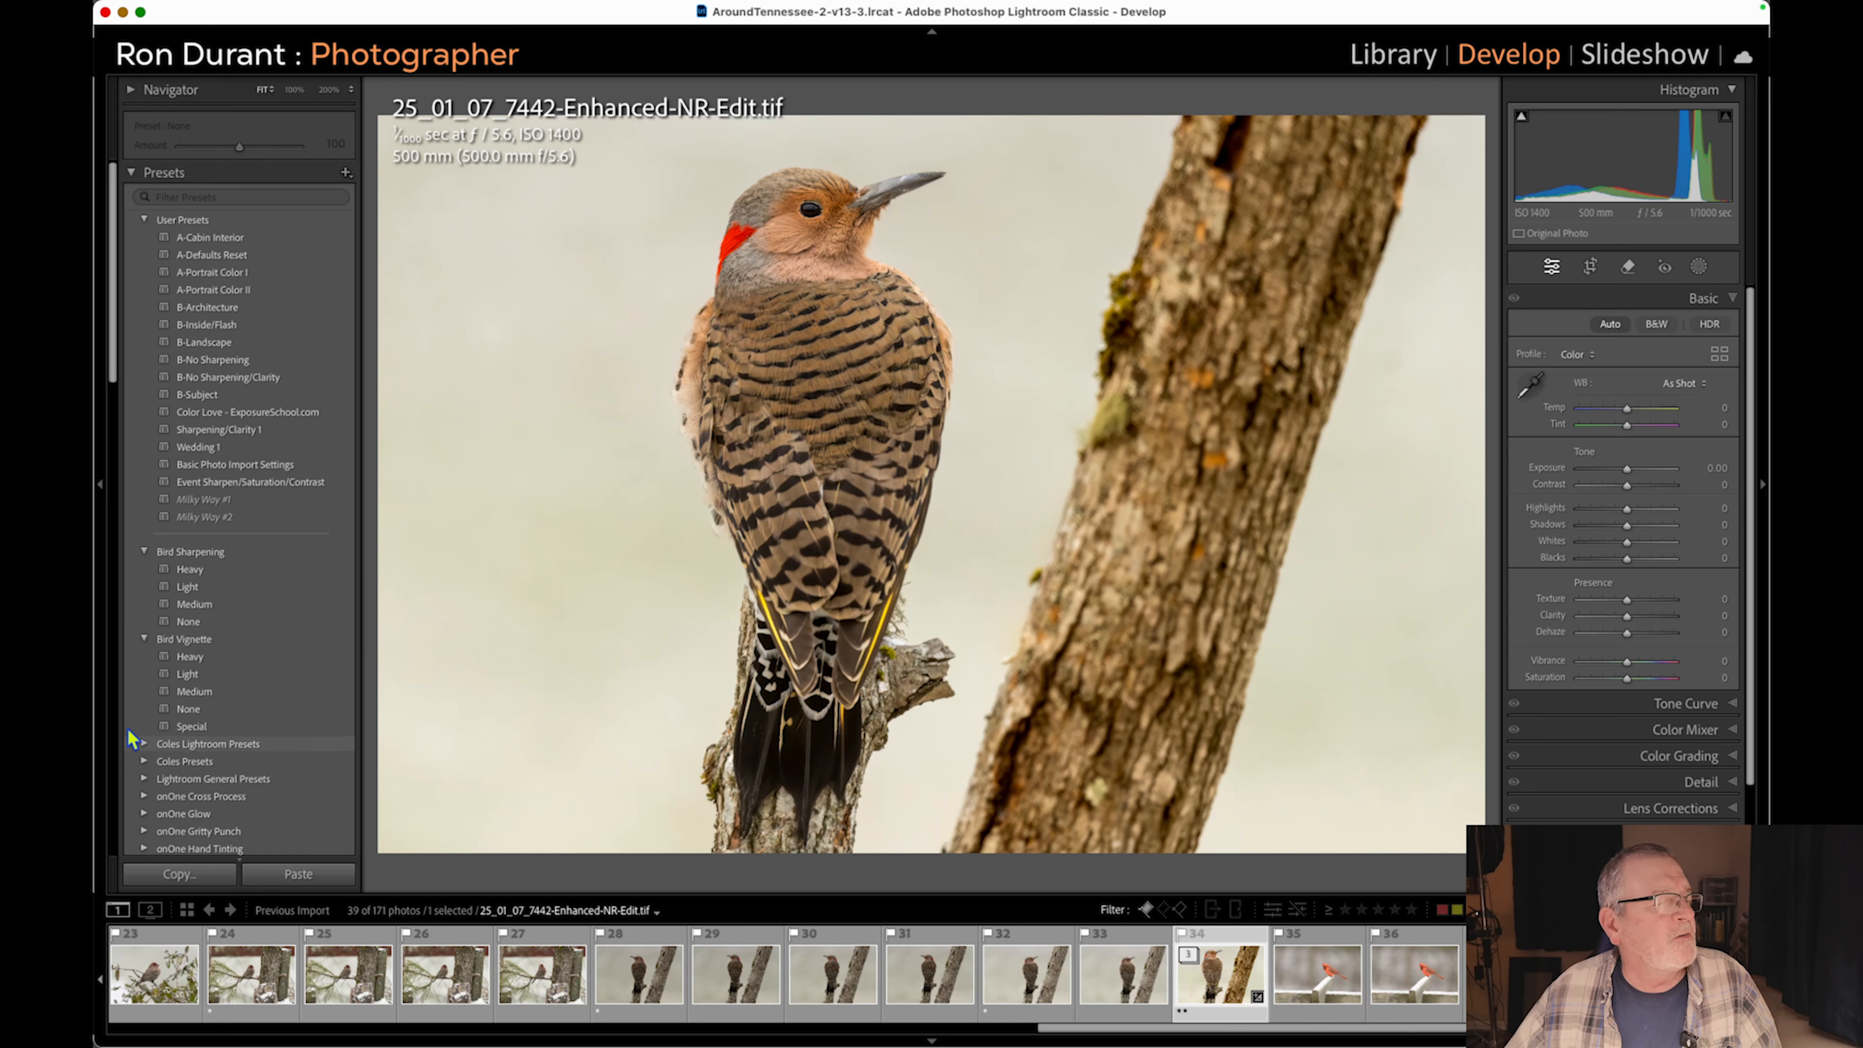
mouse_move(101, 719)
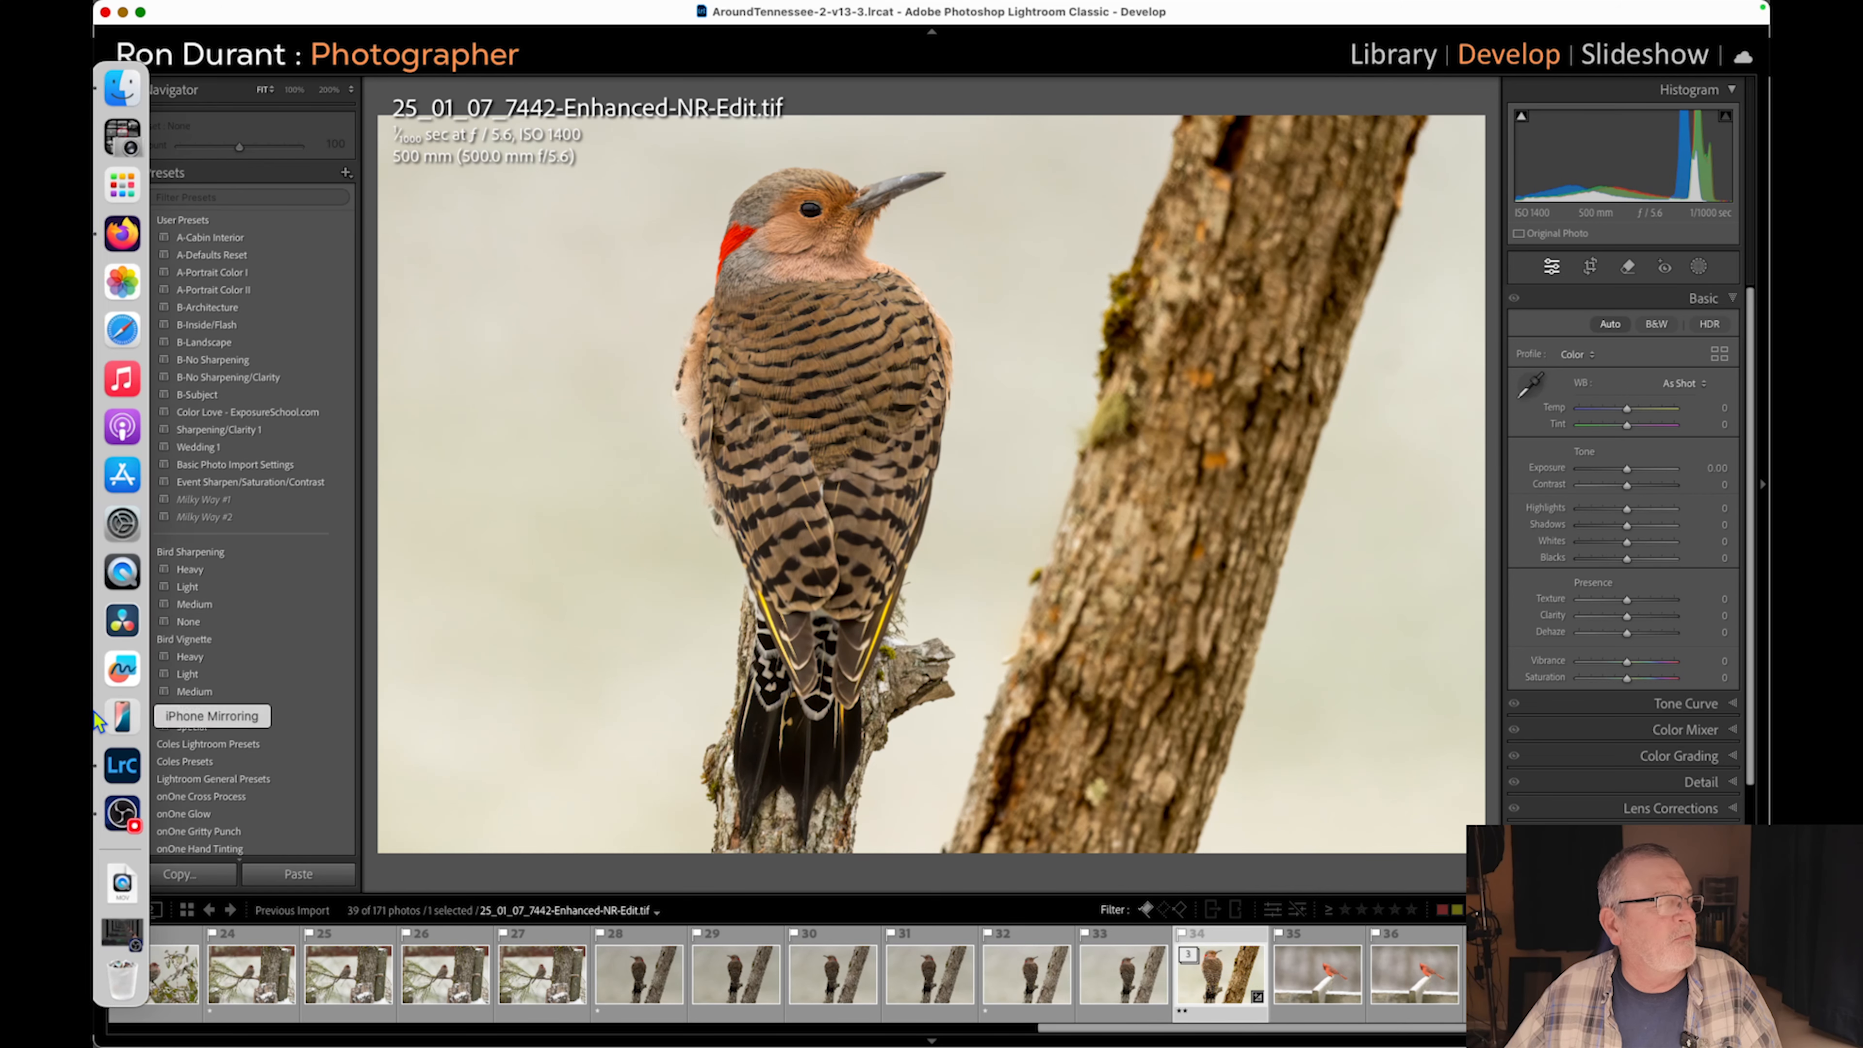
left_click(126, 813)
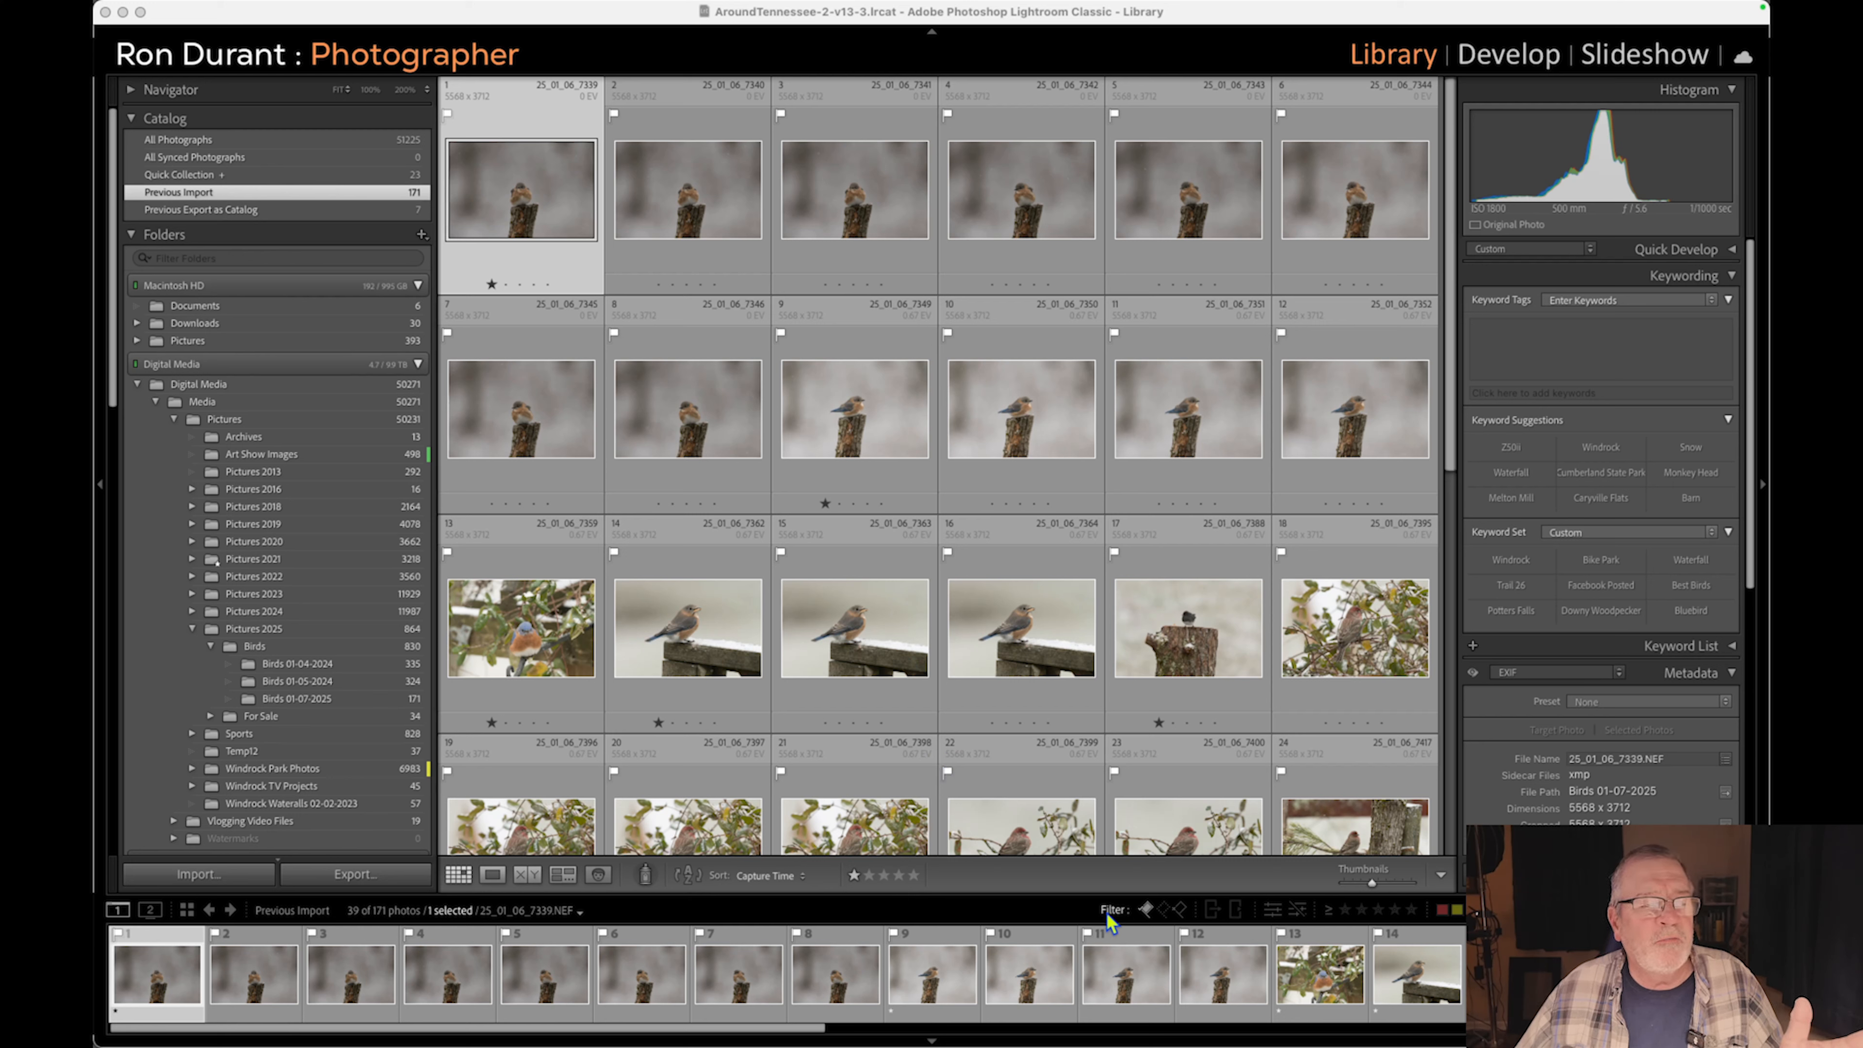
Filter the previous import to photos rated one star or higher, review them, and clear the filter.
left_click(1344, 912)
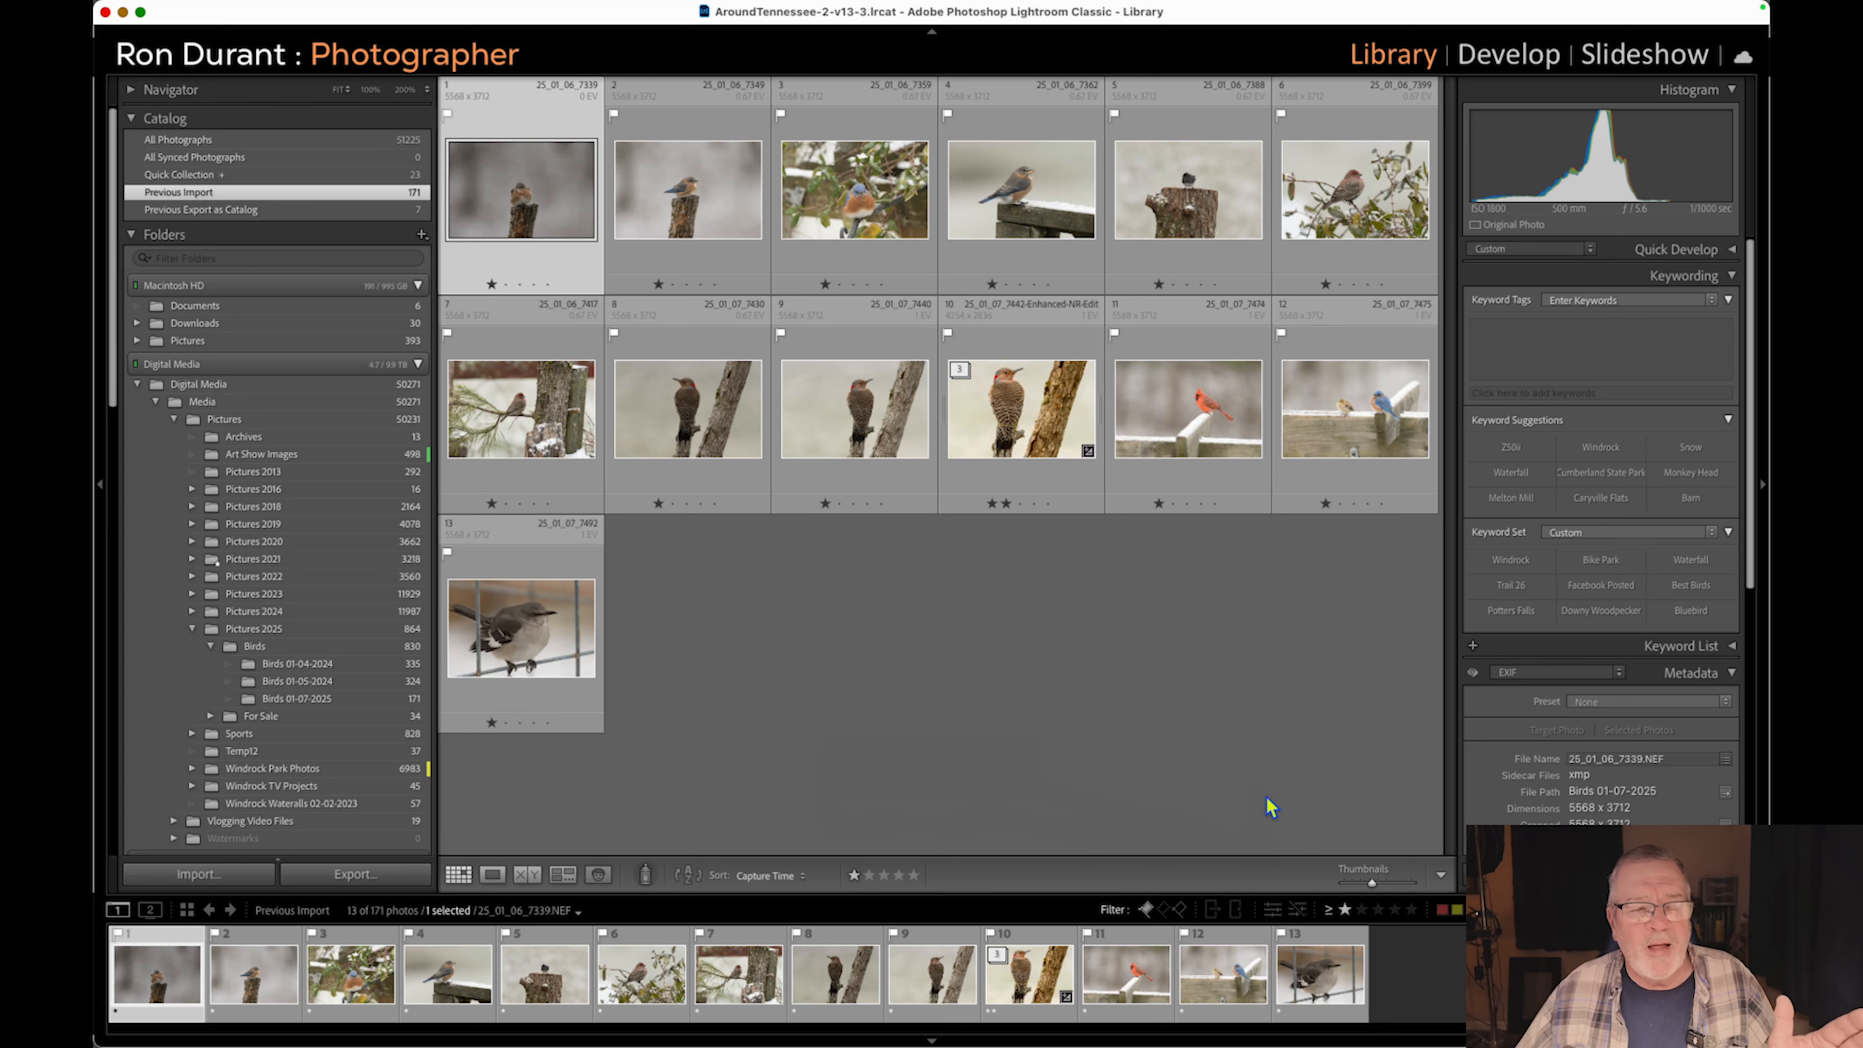
left_click(1345, 910)
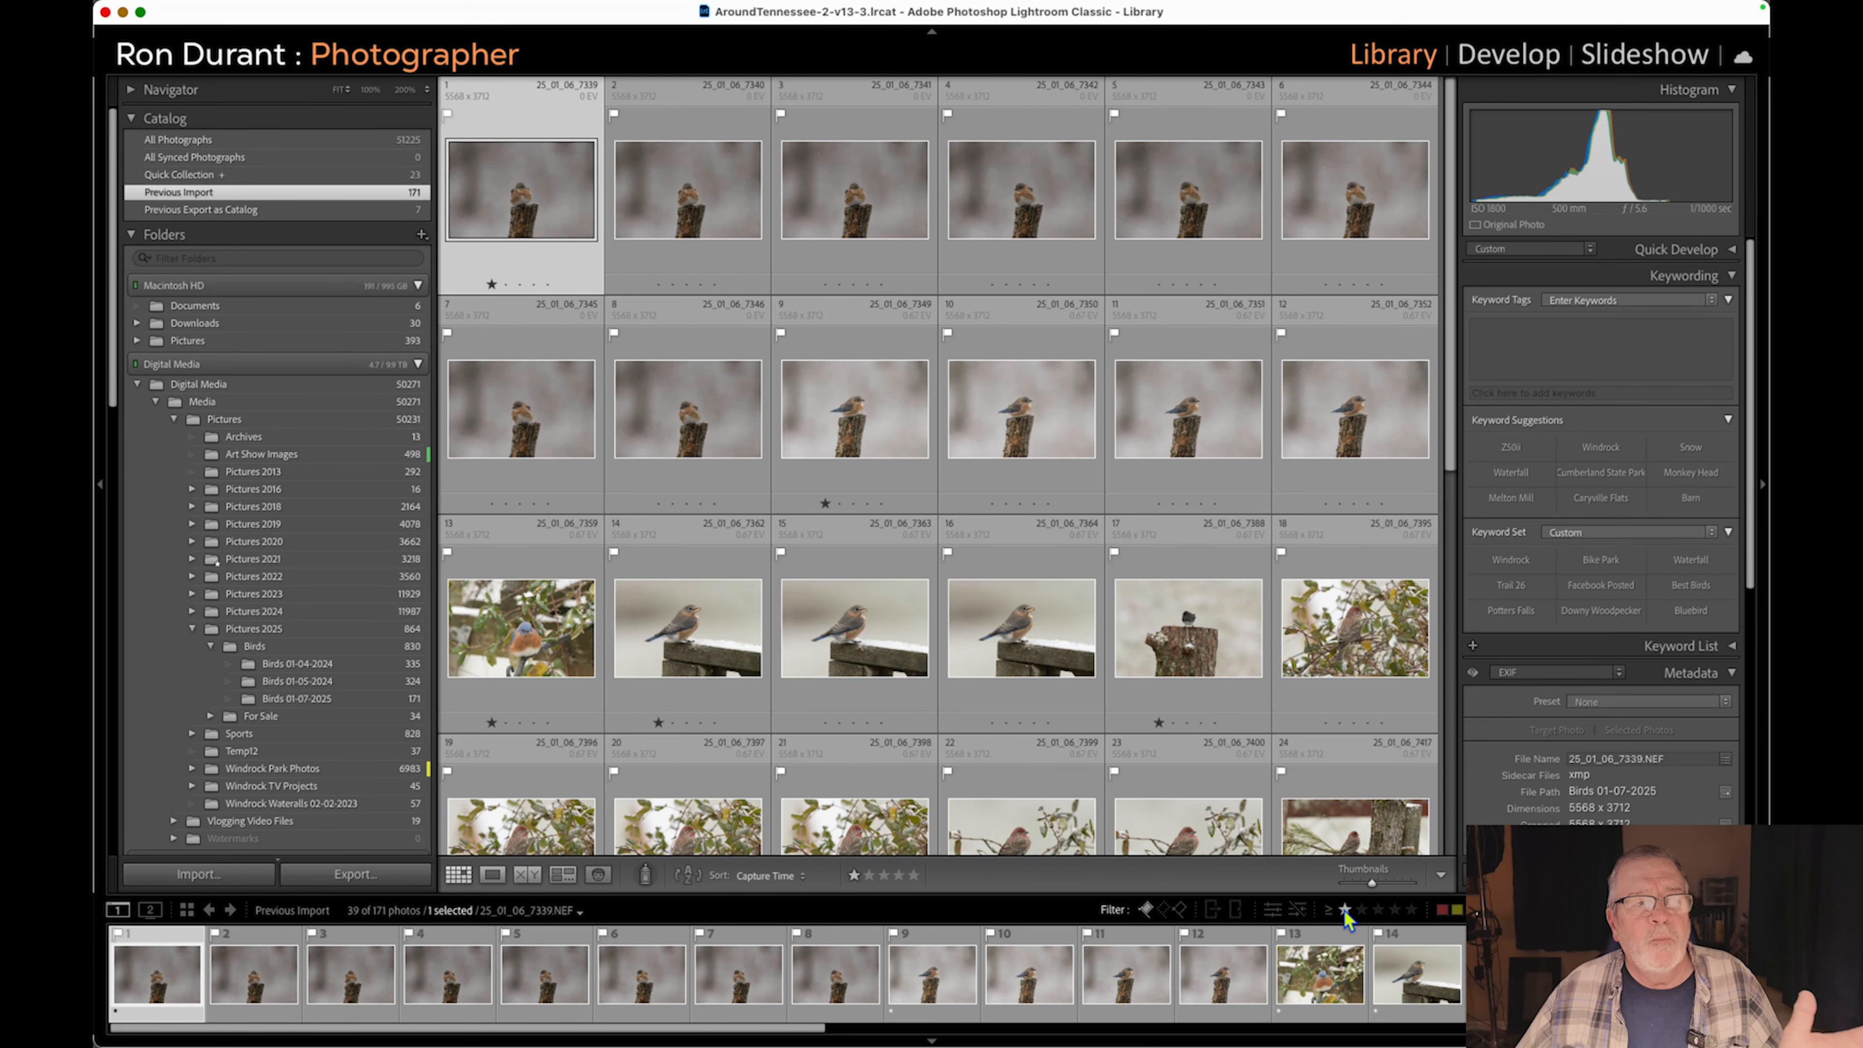
Filter the previous import to photos rated one star or higher and review the picks one by one in Loupe view.
left_click(1344, 911)
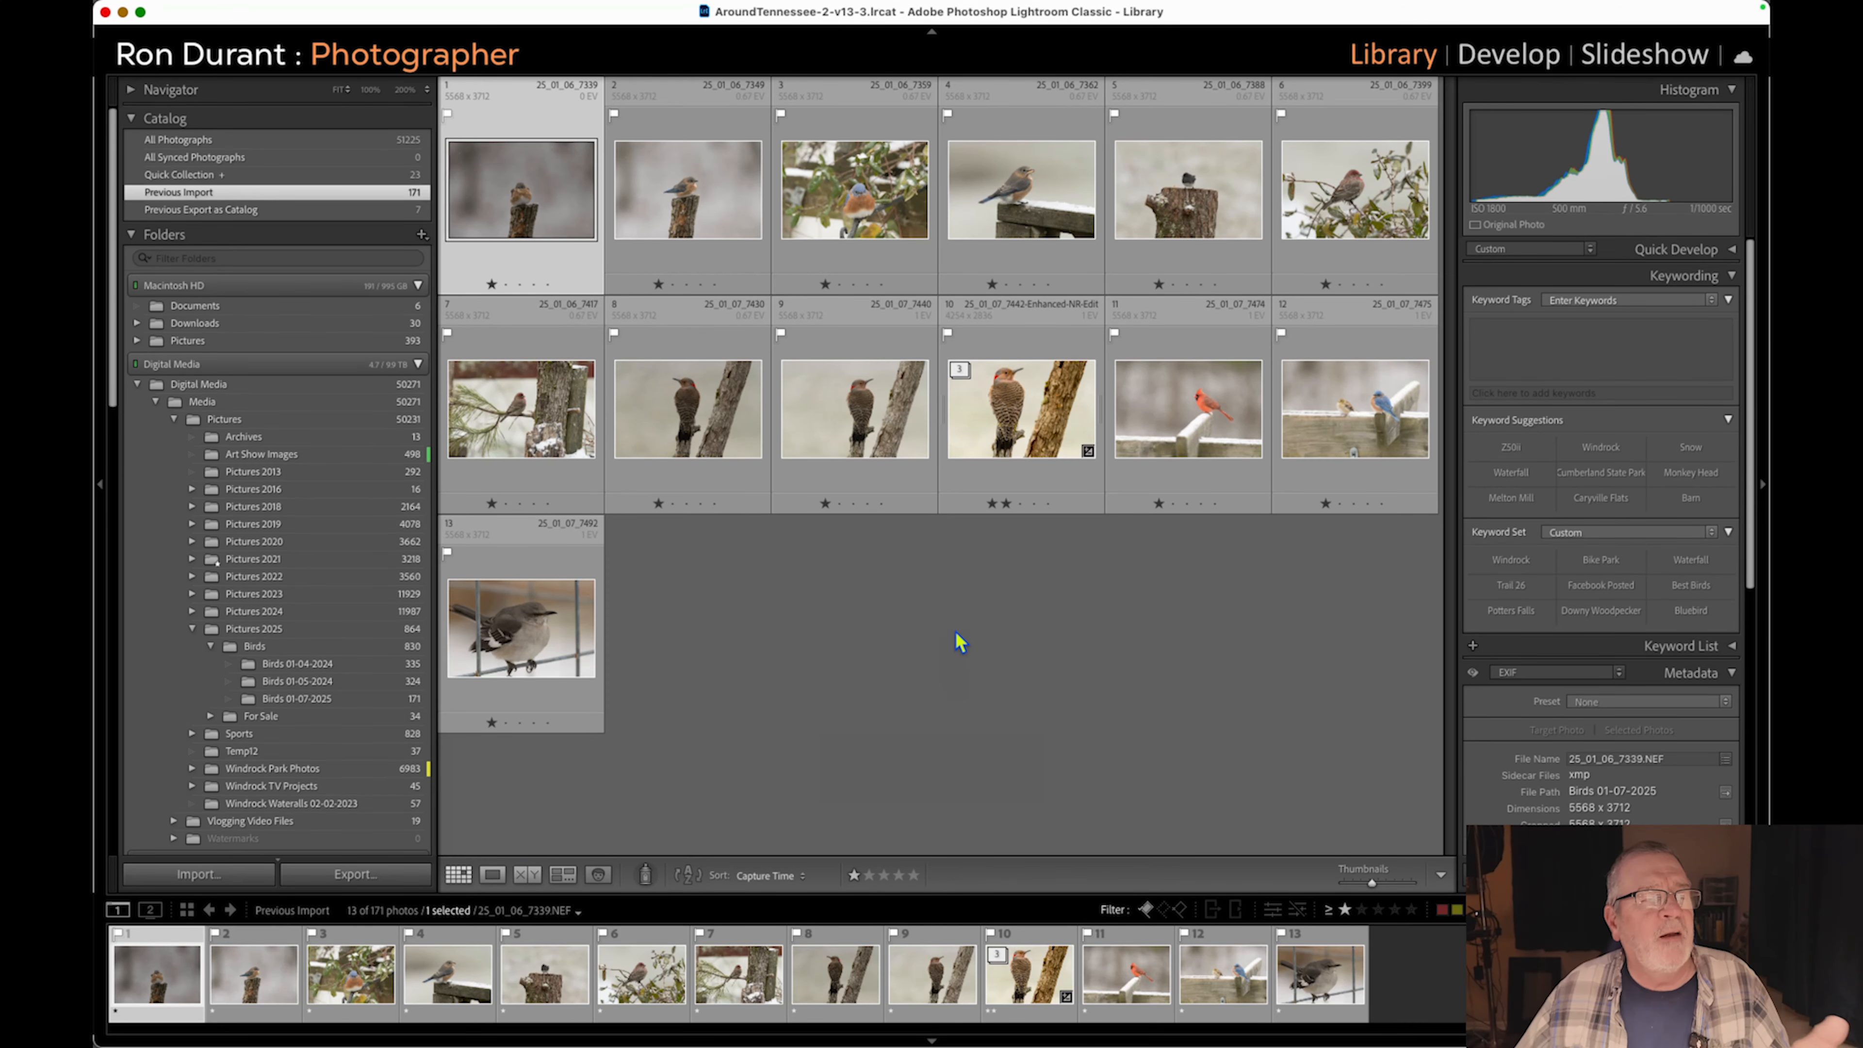
double_click(542, 207)
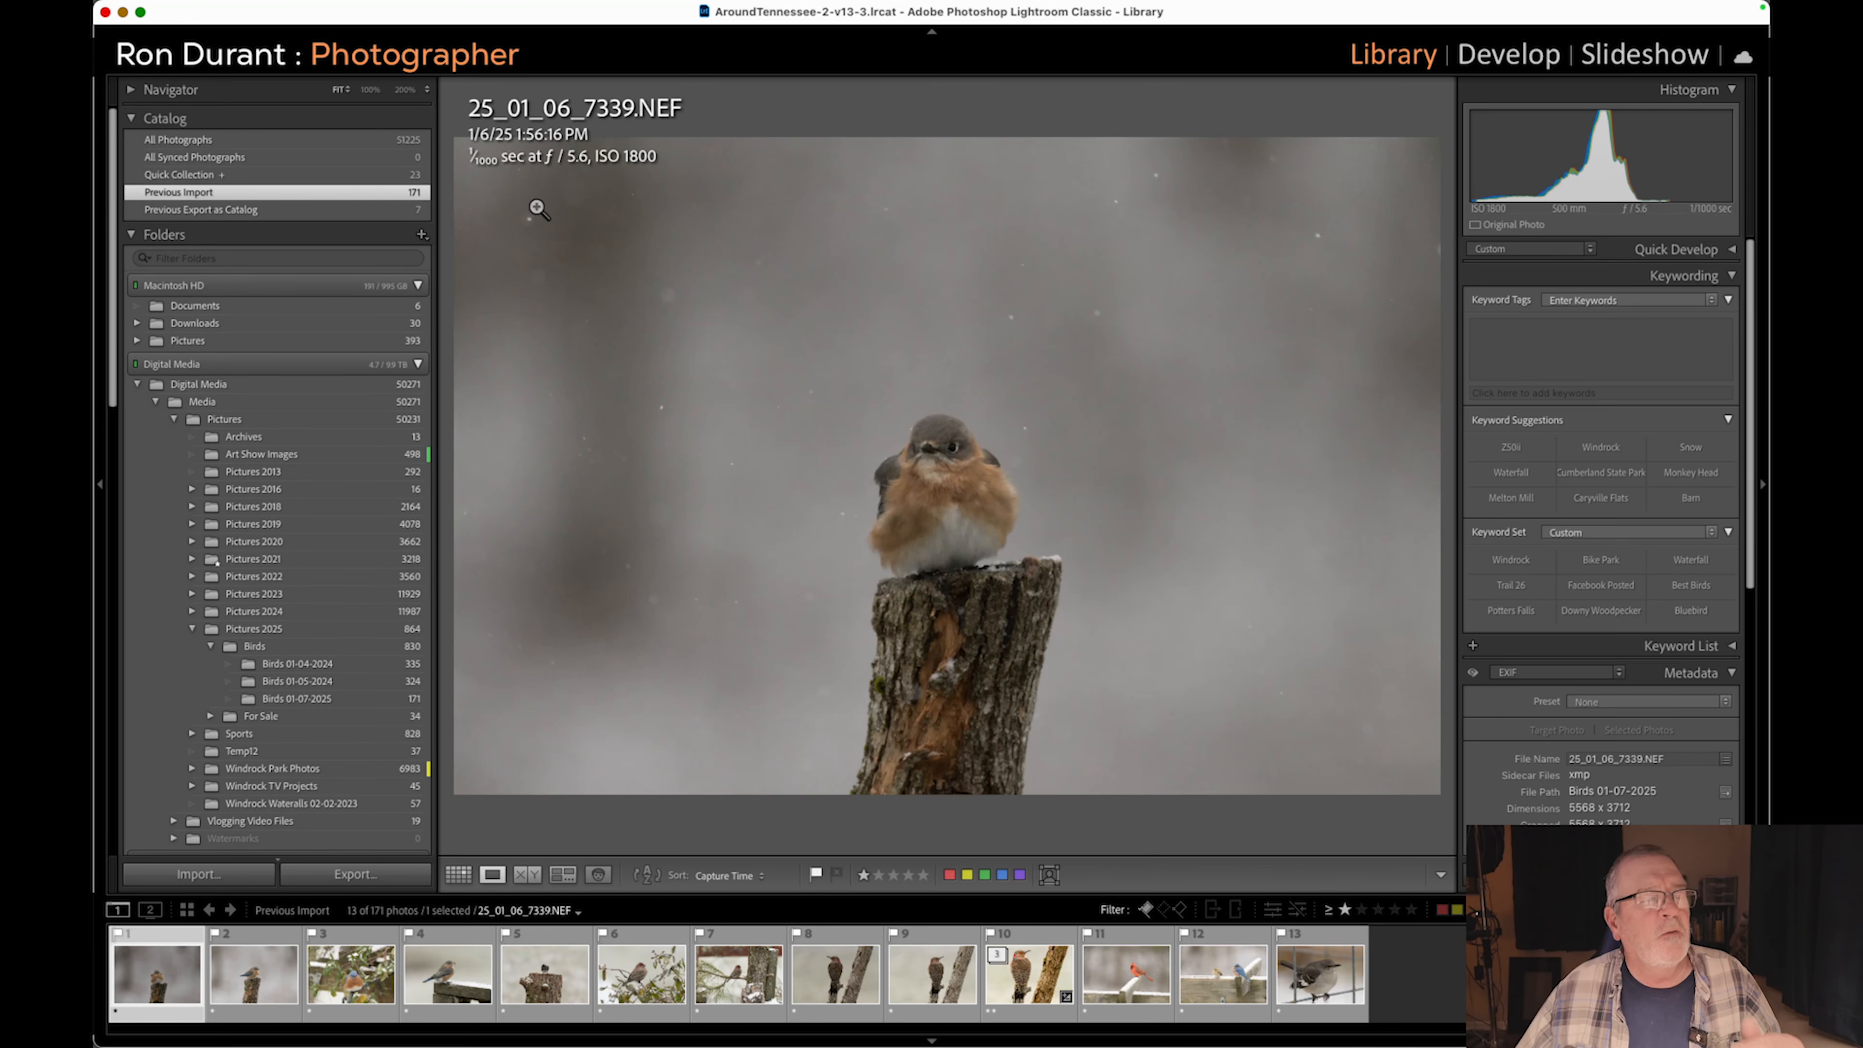
key("Right")
key("Right")
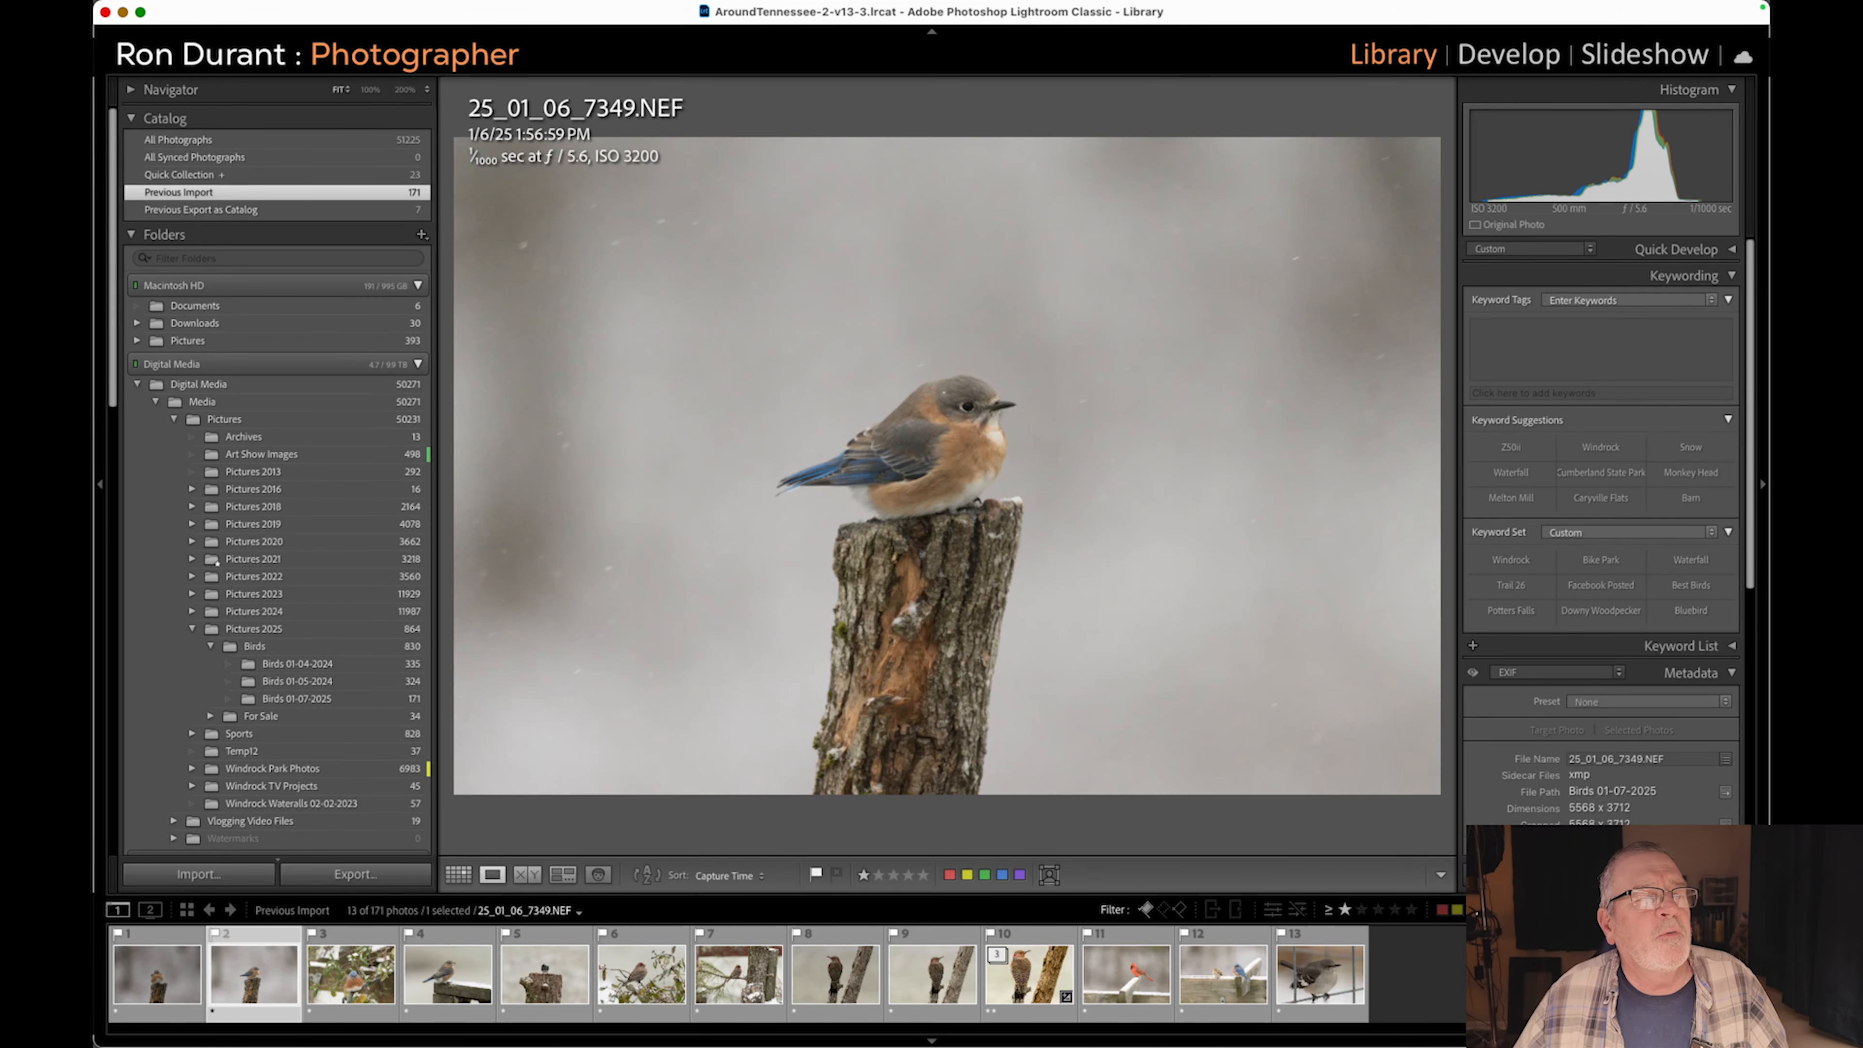
key("Right")
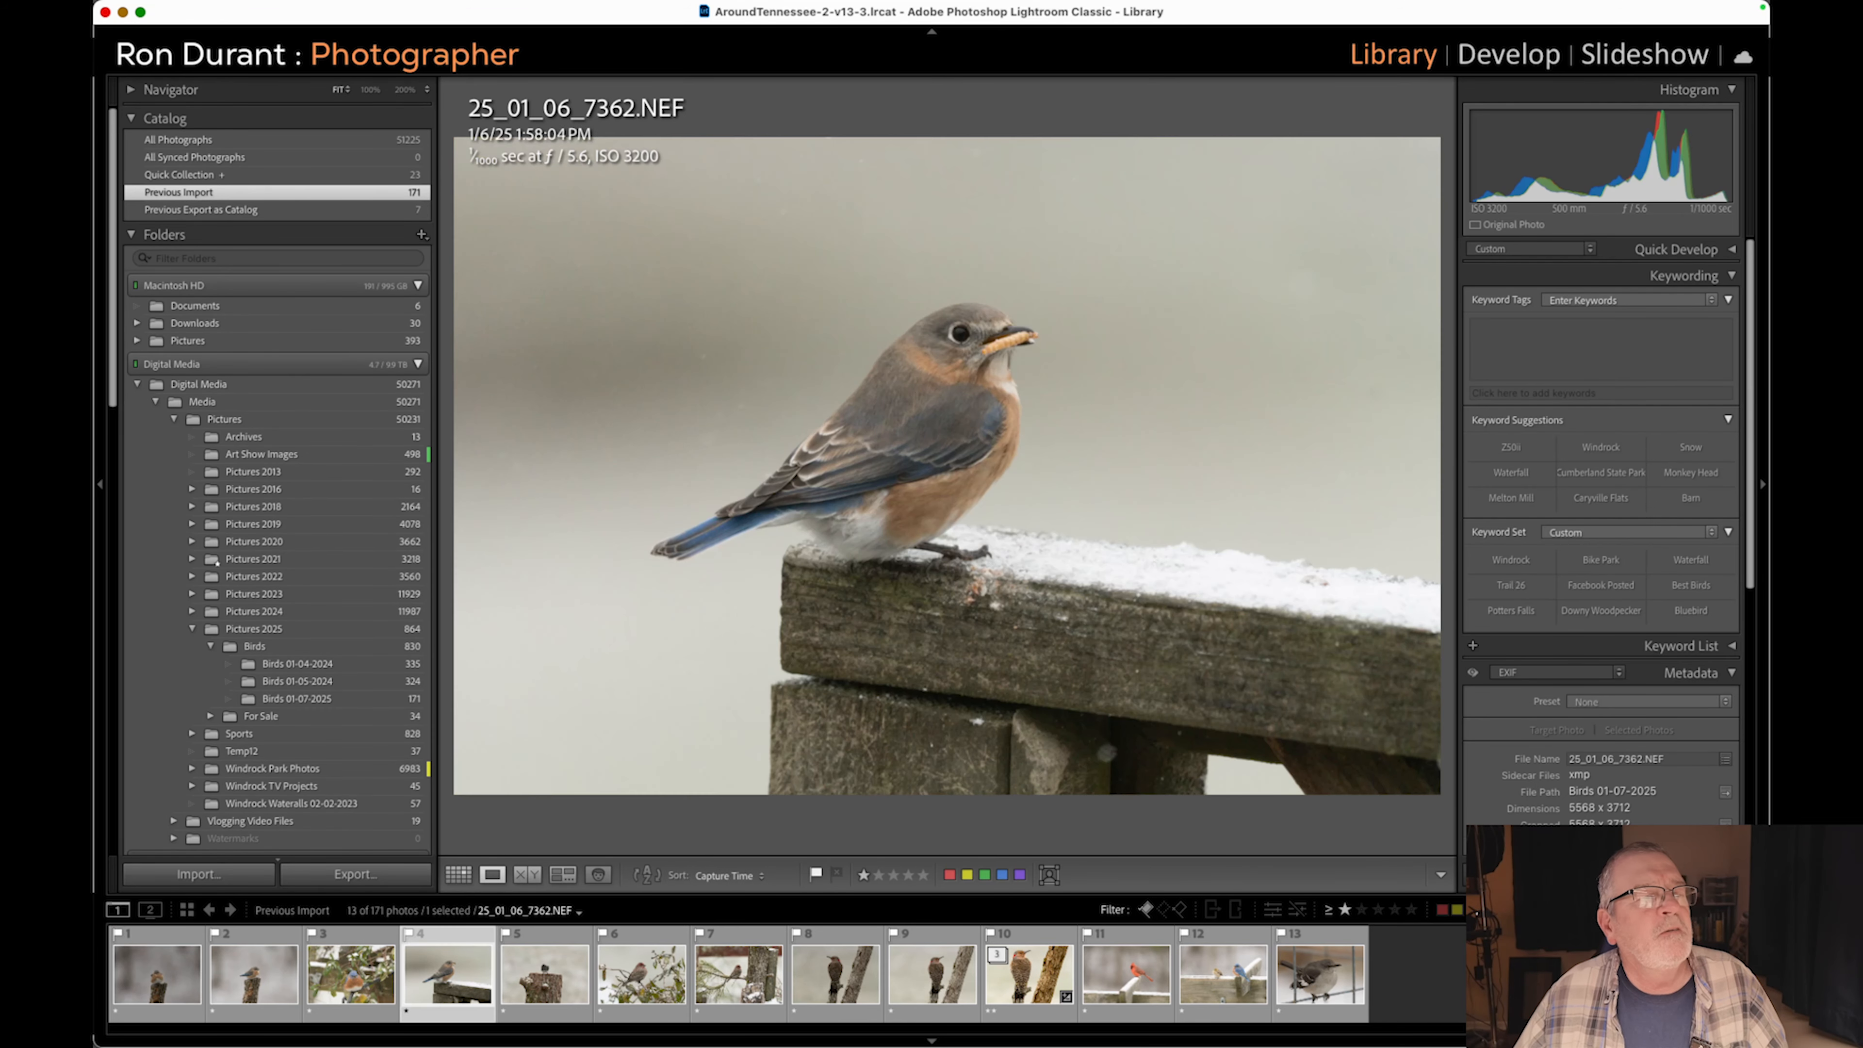
key("Right")
key("Right")
key("Right")
key("Right")
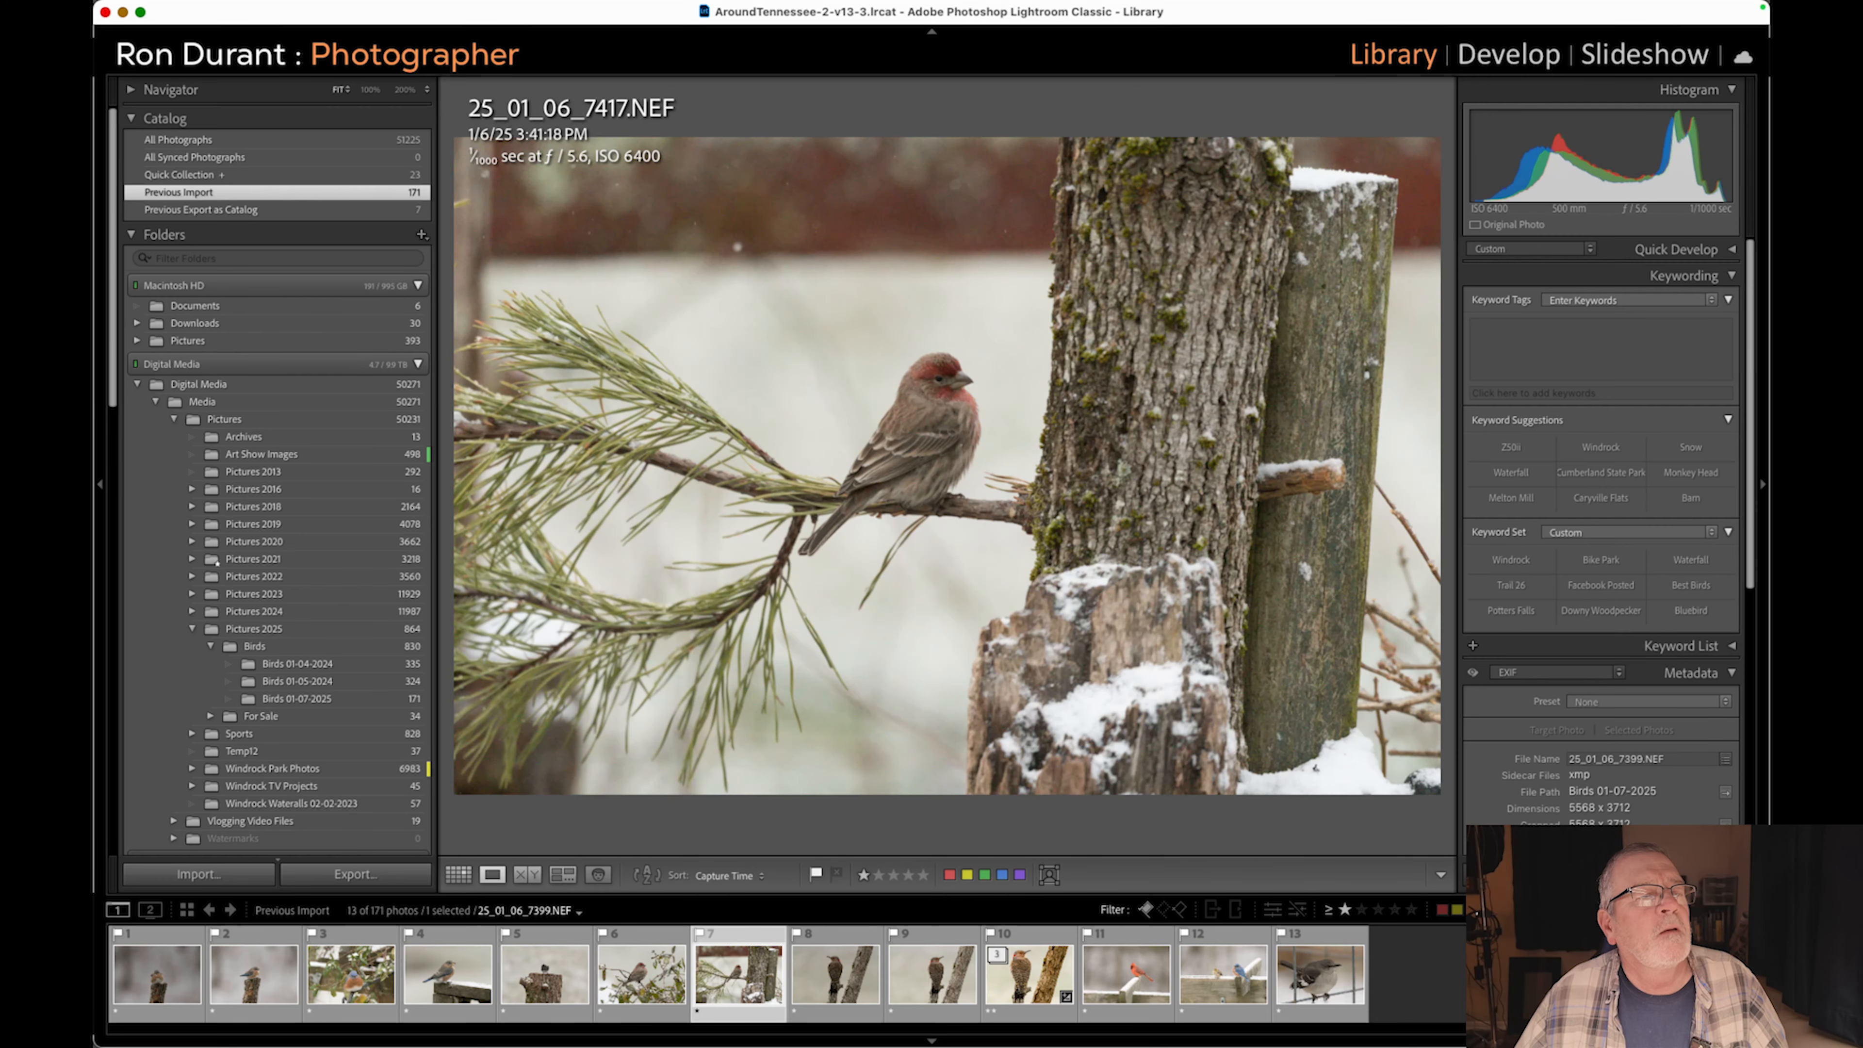
key("Right")
key("Right")
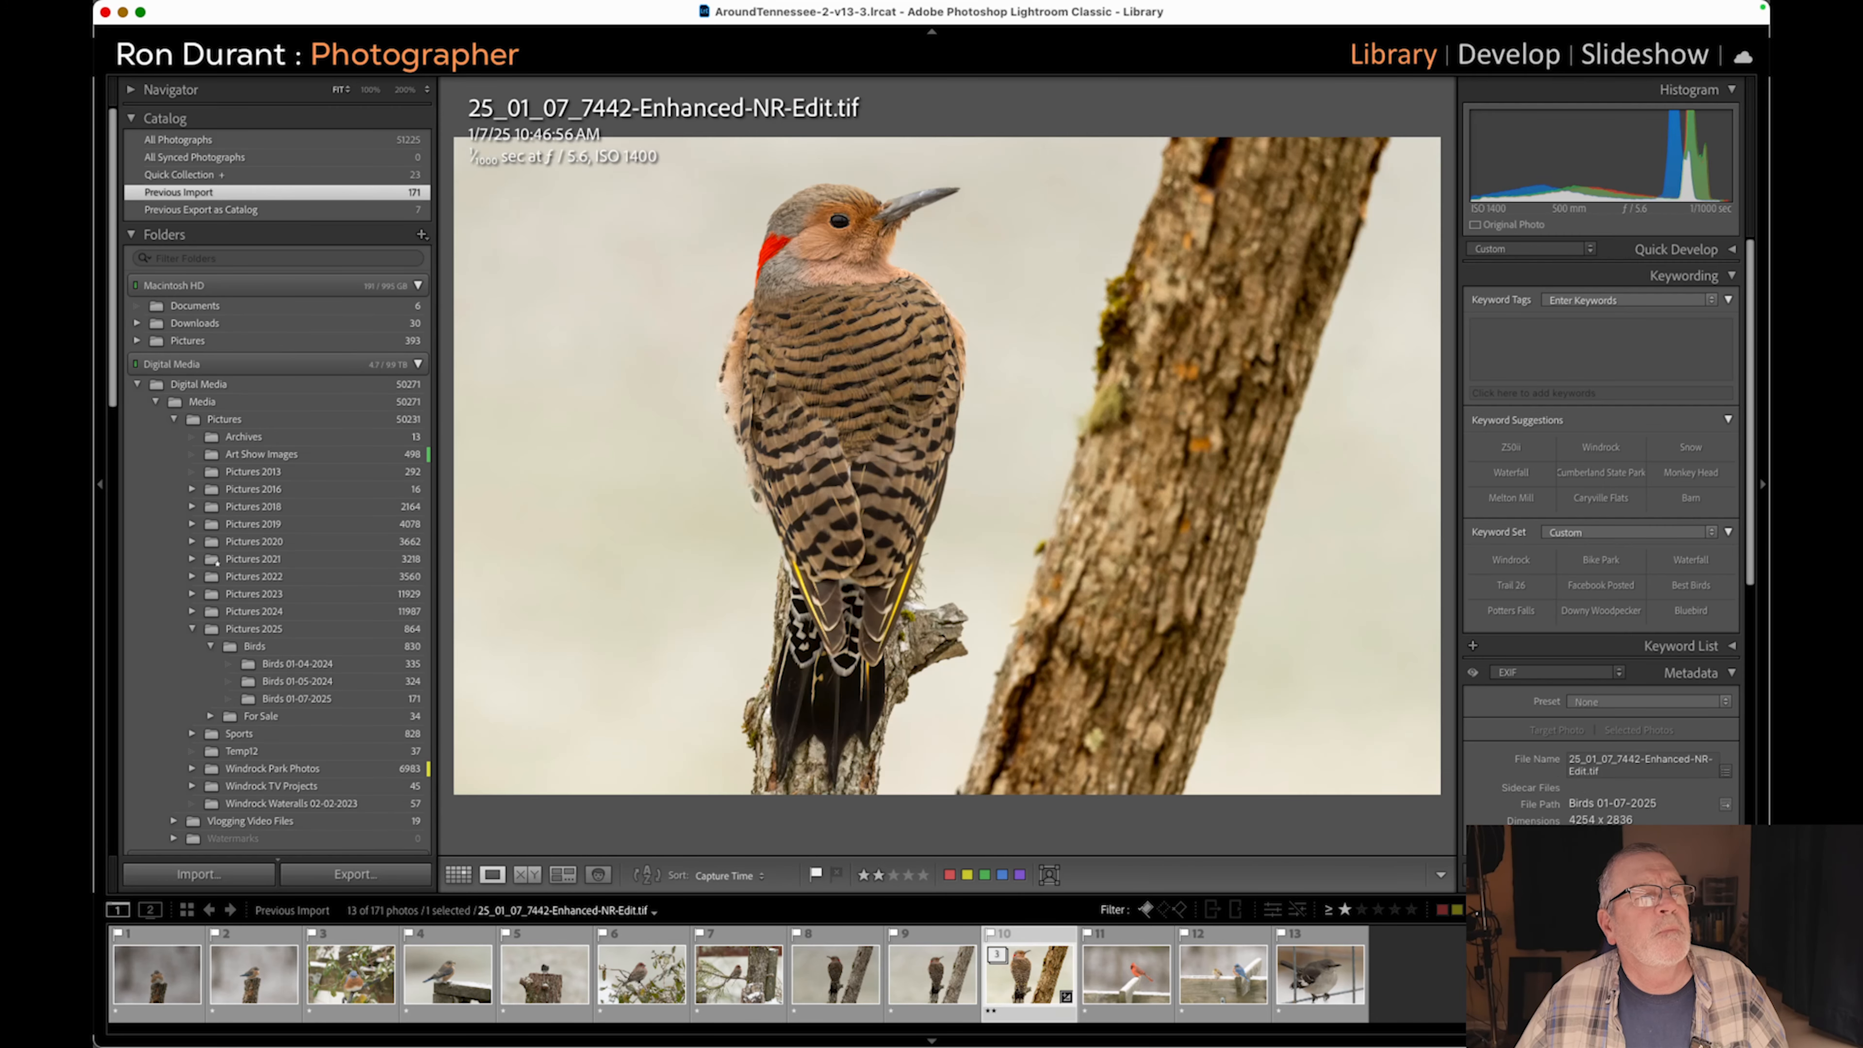
key("Right")
key("Right")
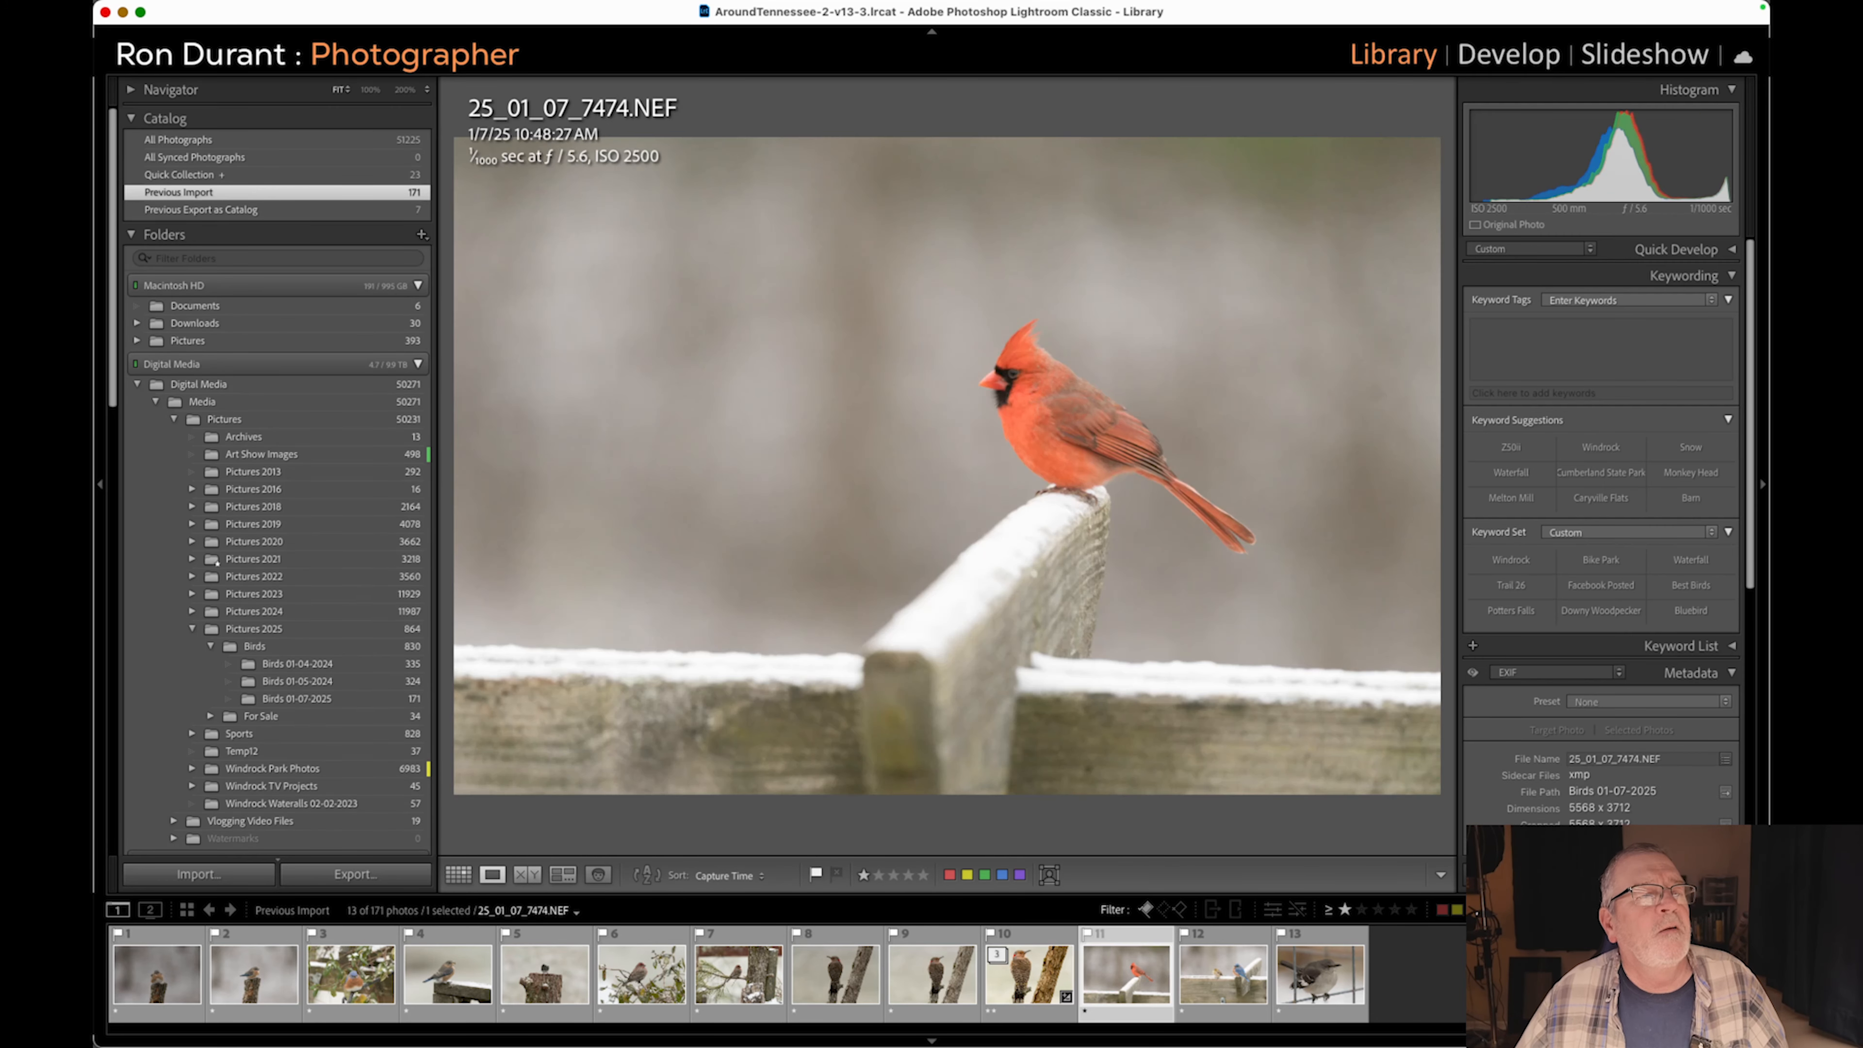
key("Right")
Return to the first pick, bluebird photo 25_01_06_7339.NEF, and open it in the Develop module.
key("Left")
key("Left")
key("Left")
key("Left")
key("Left")
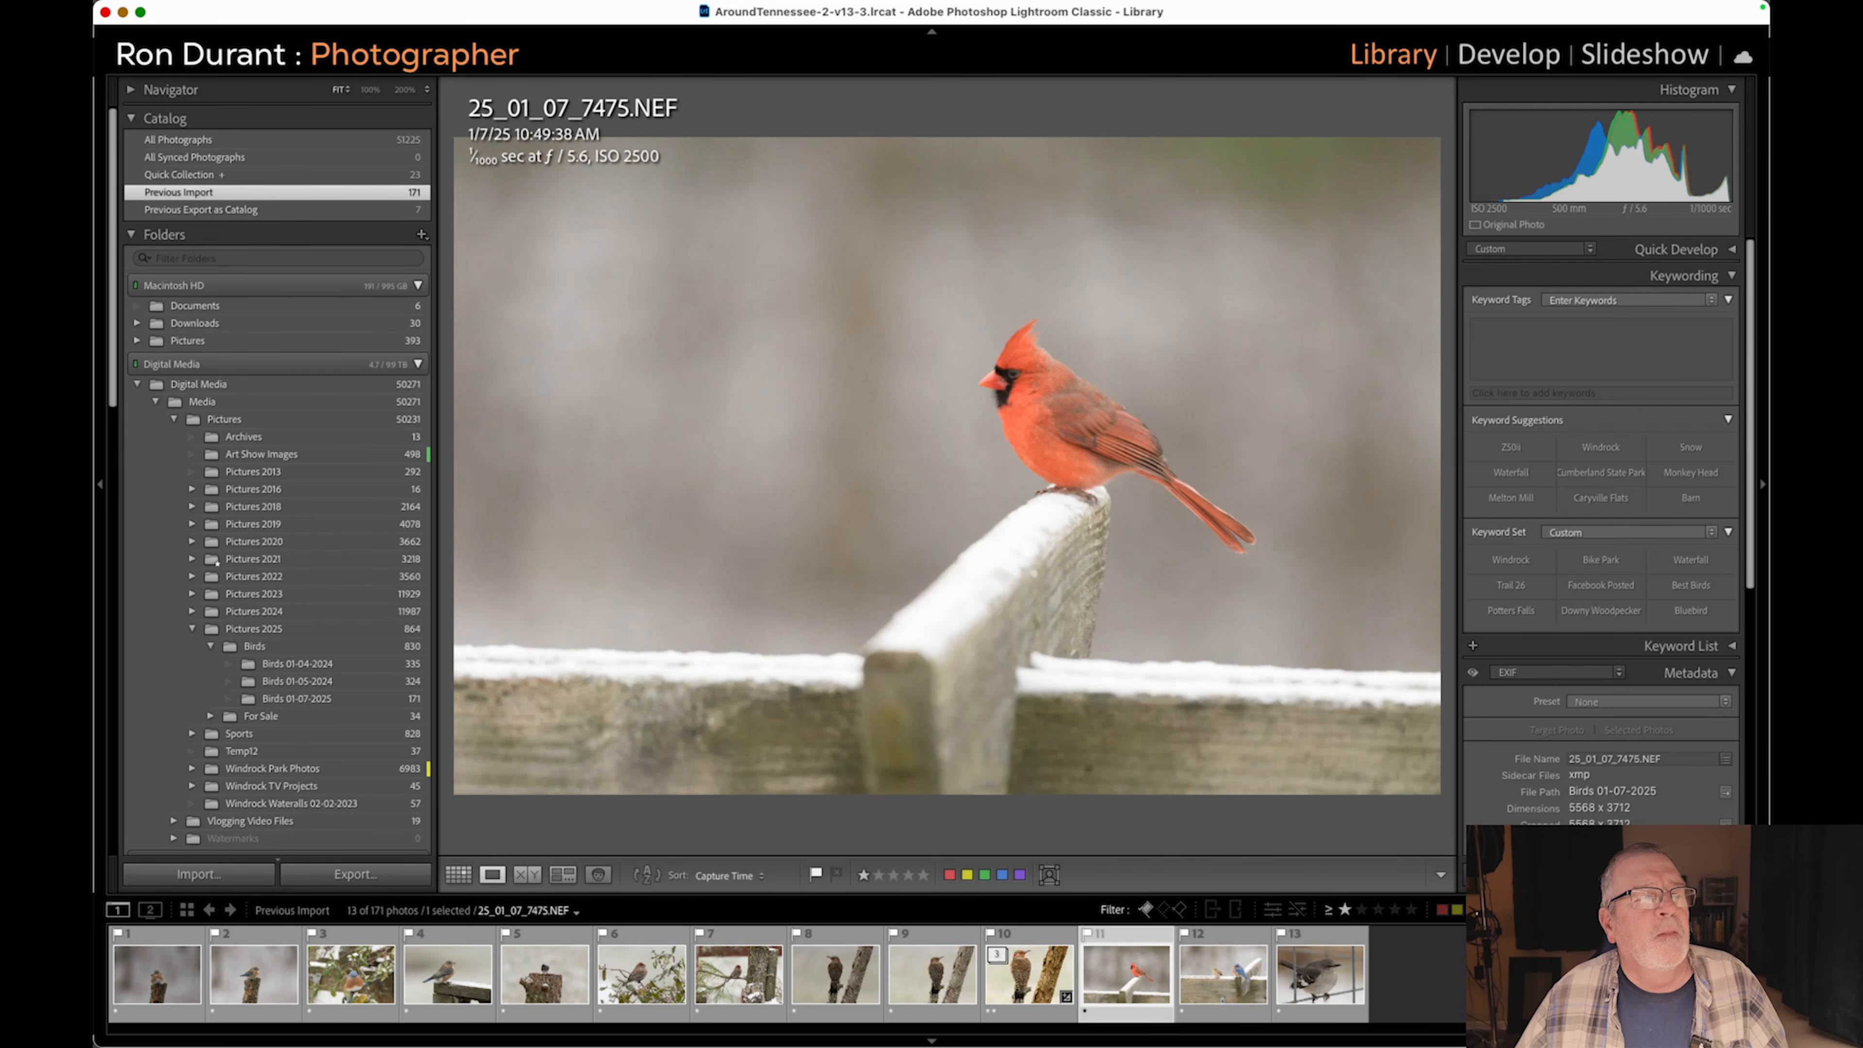
key("Left")
key("Left")
key("Left")
key("Left")
key("Left")
key("Left")
key("Left")
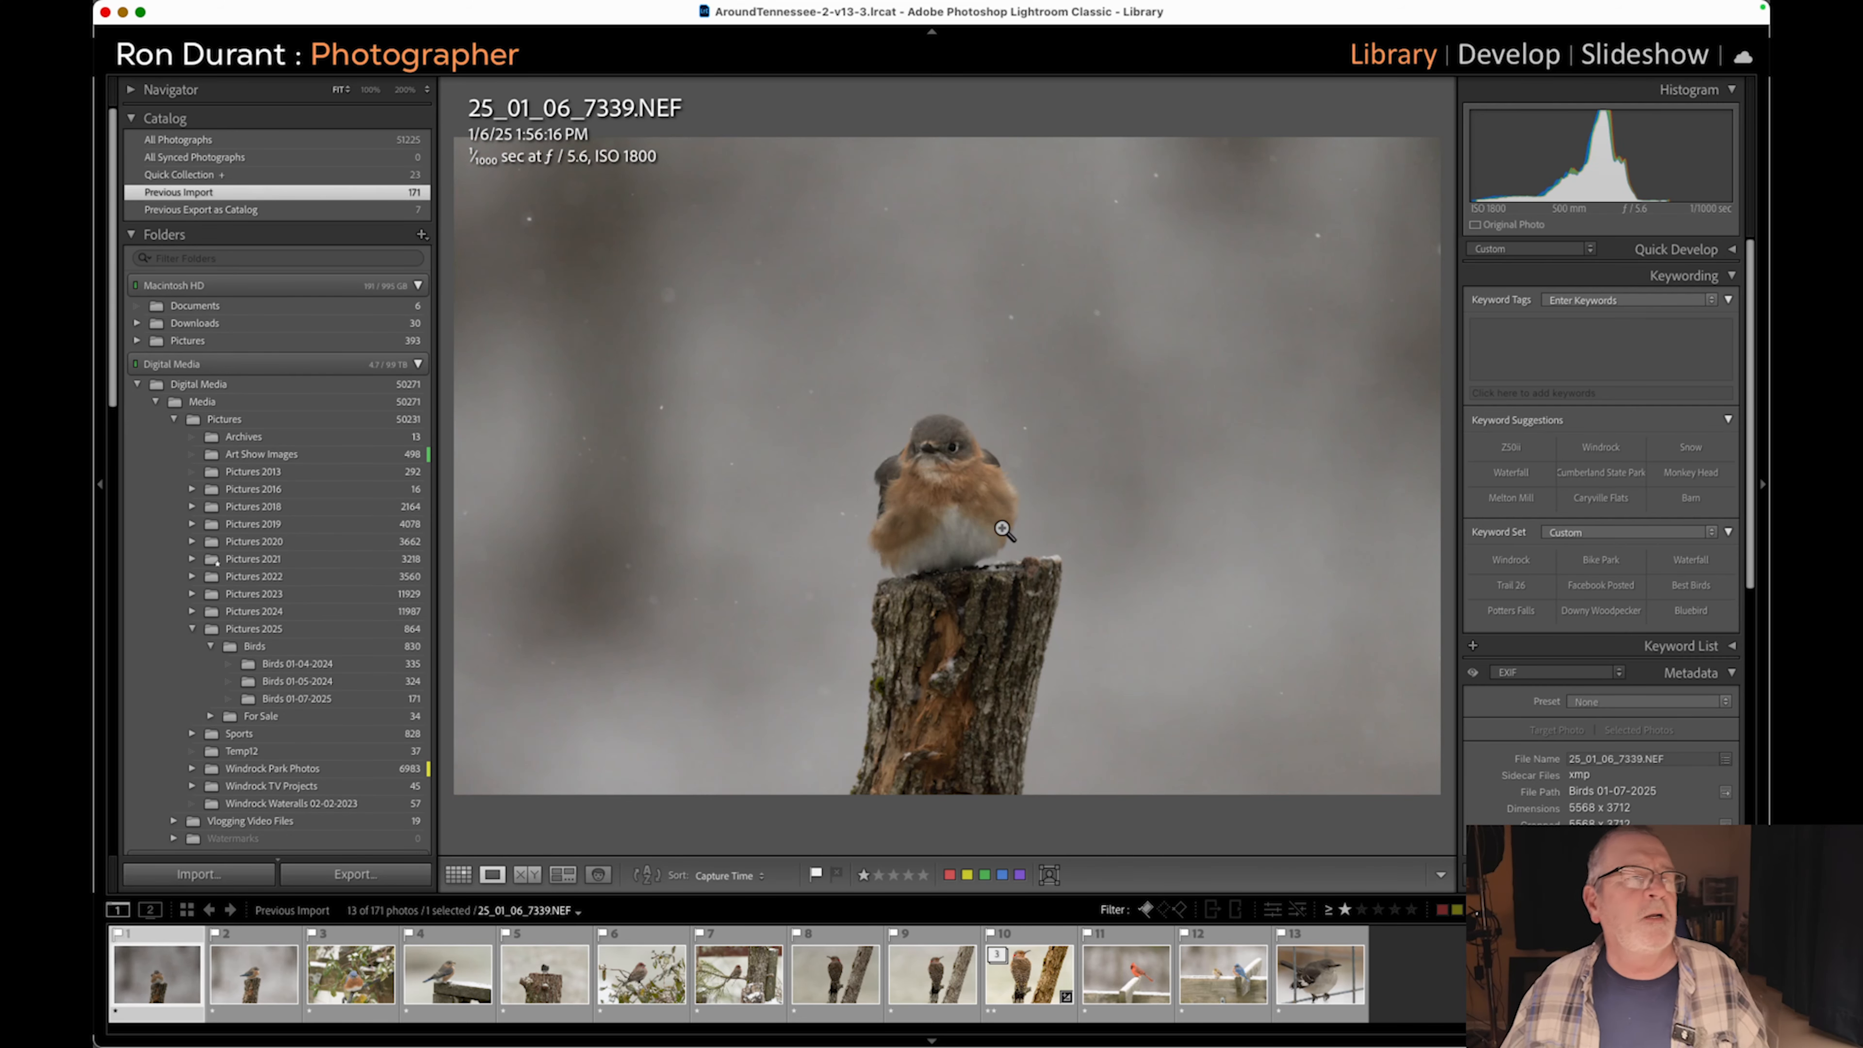
left_click(1502, 63)
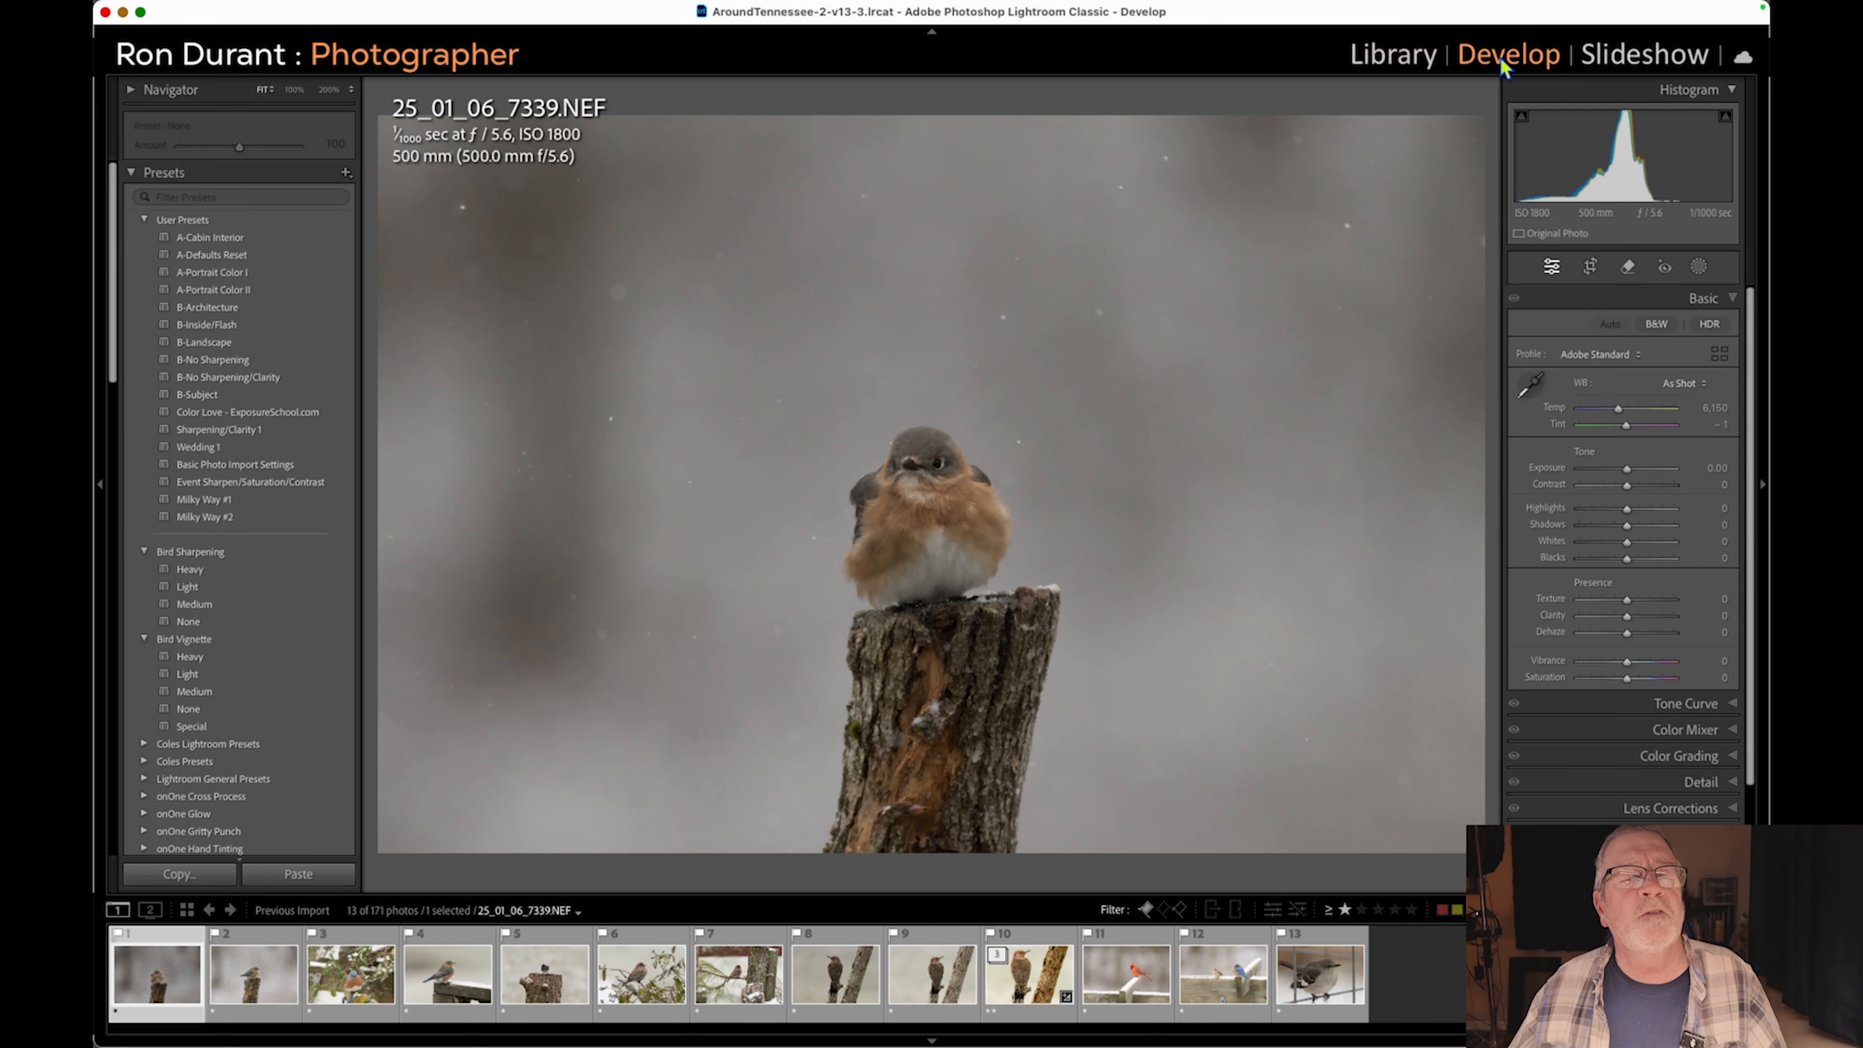
Denoise bluebird photo 7339 at amount 86 into a stacked enhanced DNG, and inspect the bird's head and chest at 100%.
left_click(1733, 783)
left_click(1550, 543)
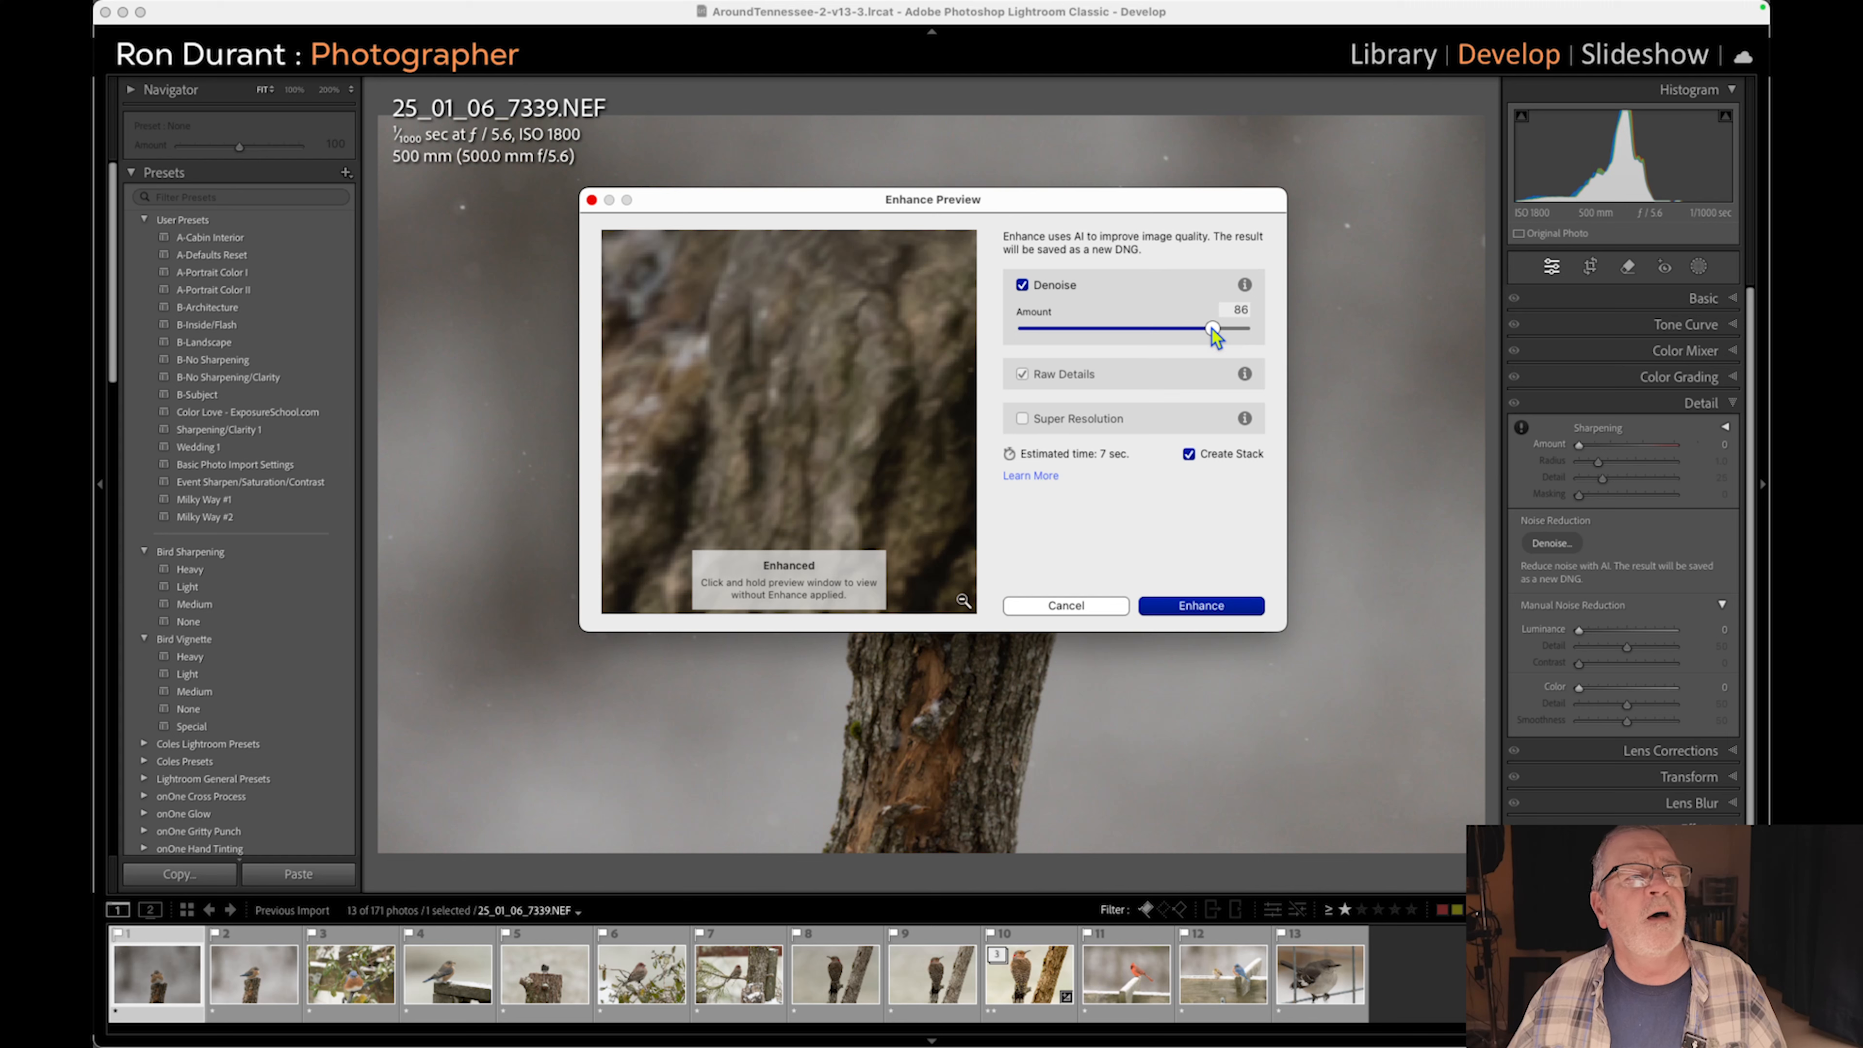
left_click(1210, 611)
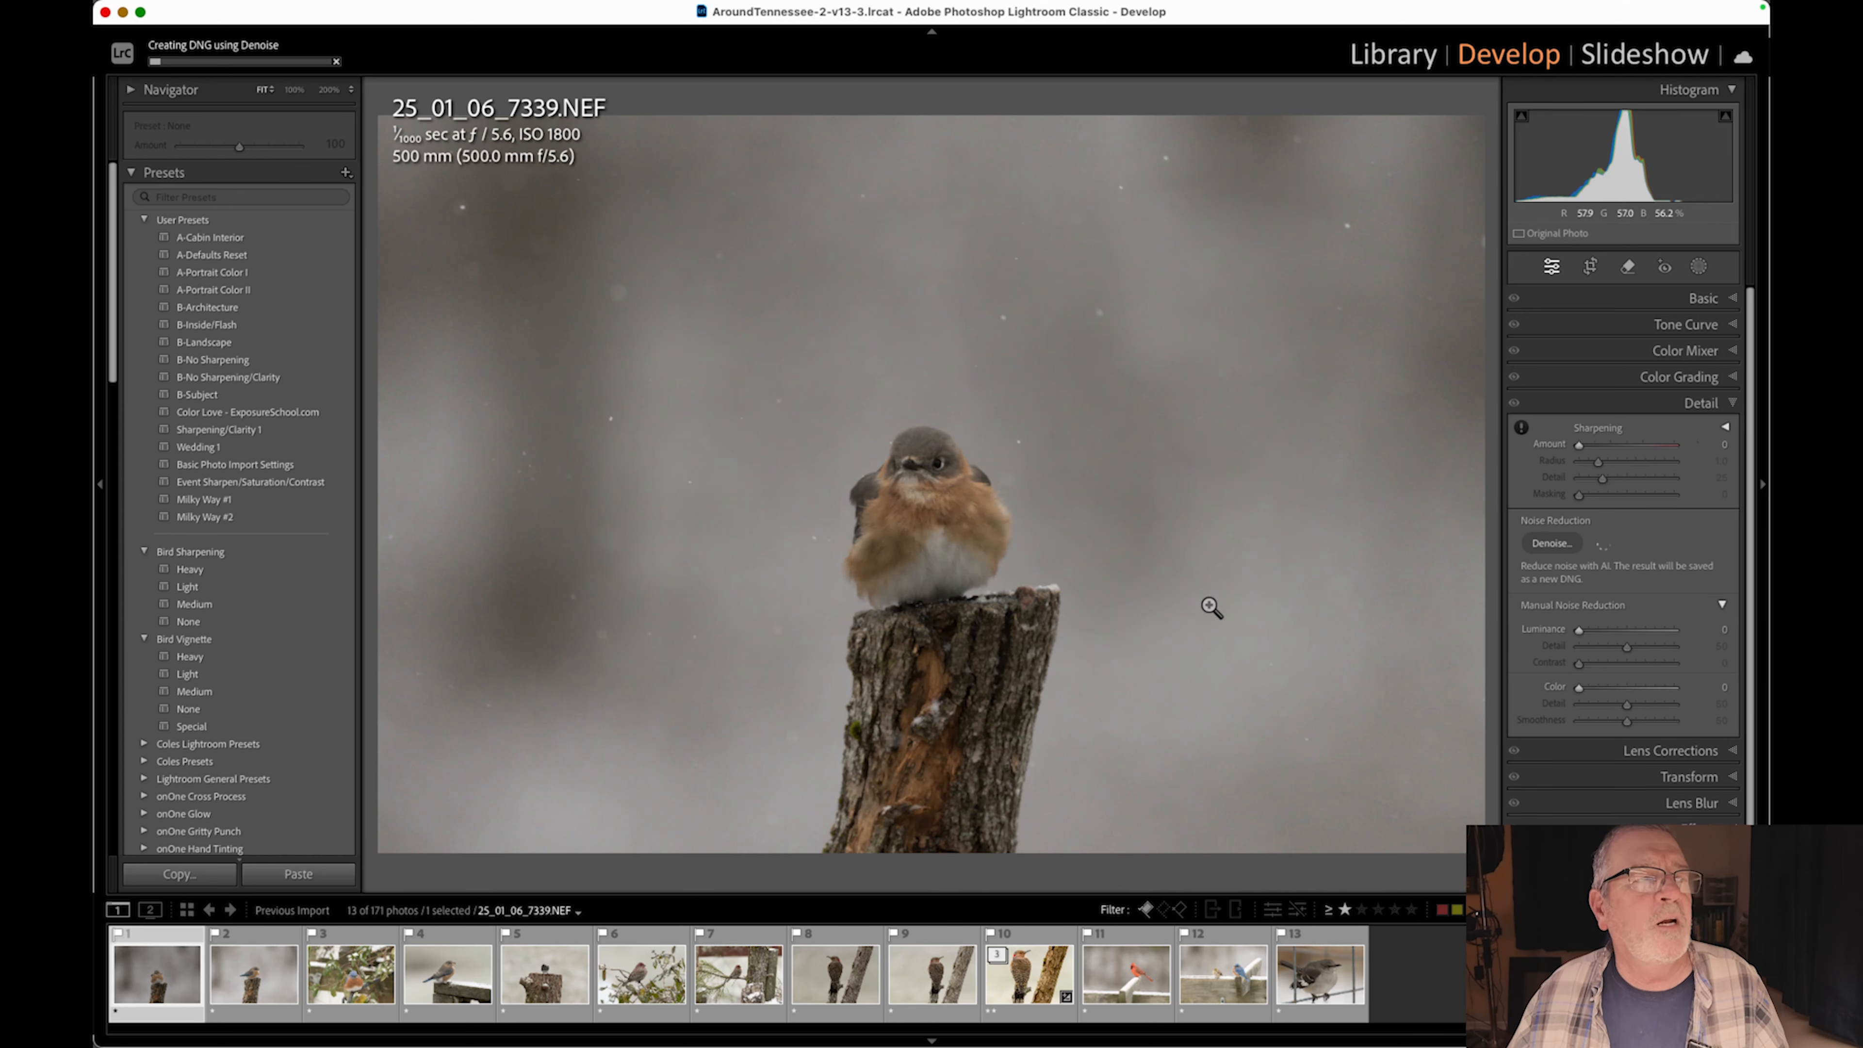
mouse_move(114, 766)
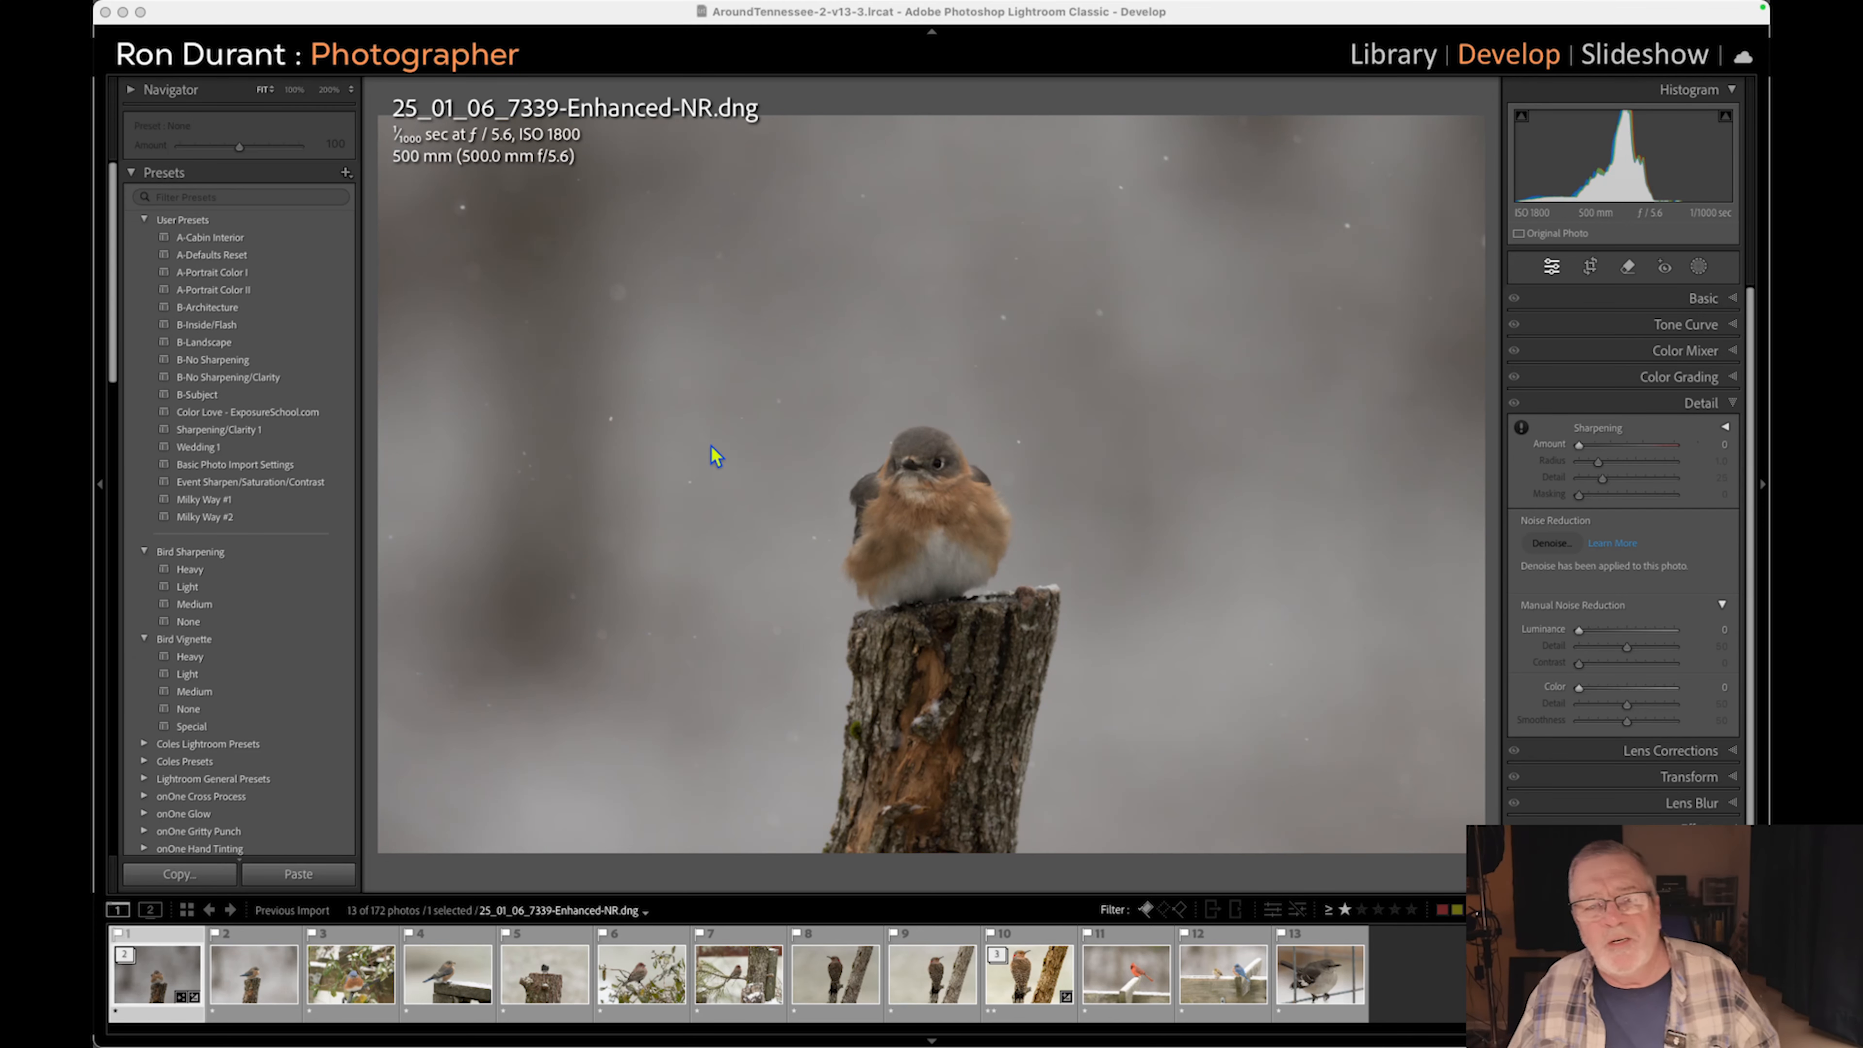
left_click(926, 474)
left_click_drag(853, 580, 943, 444)
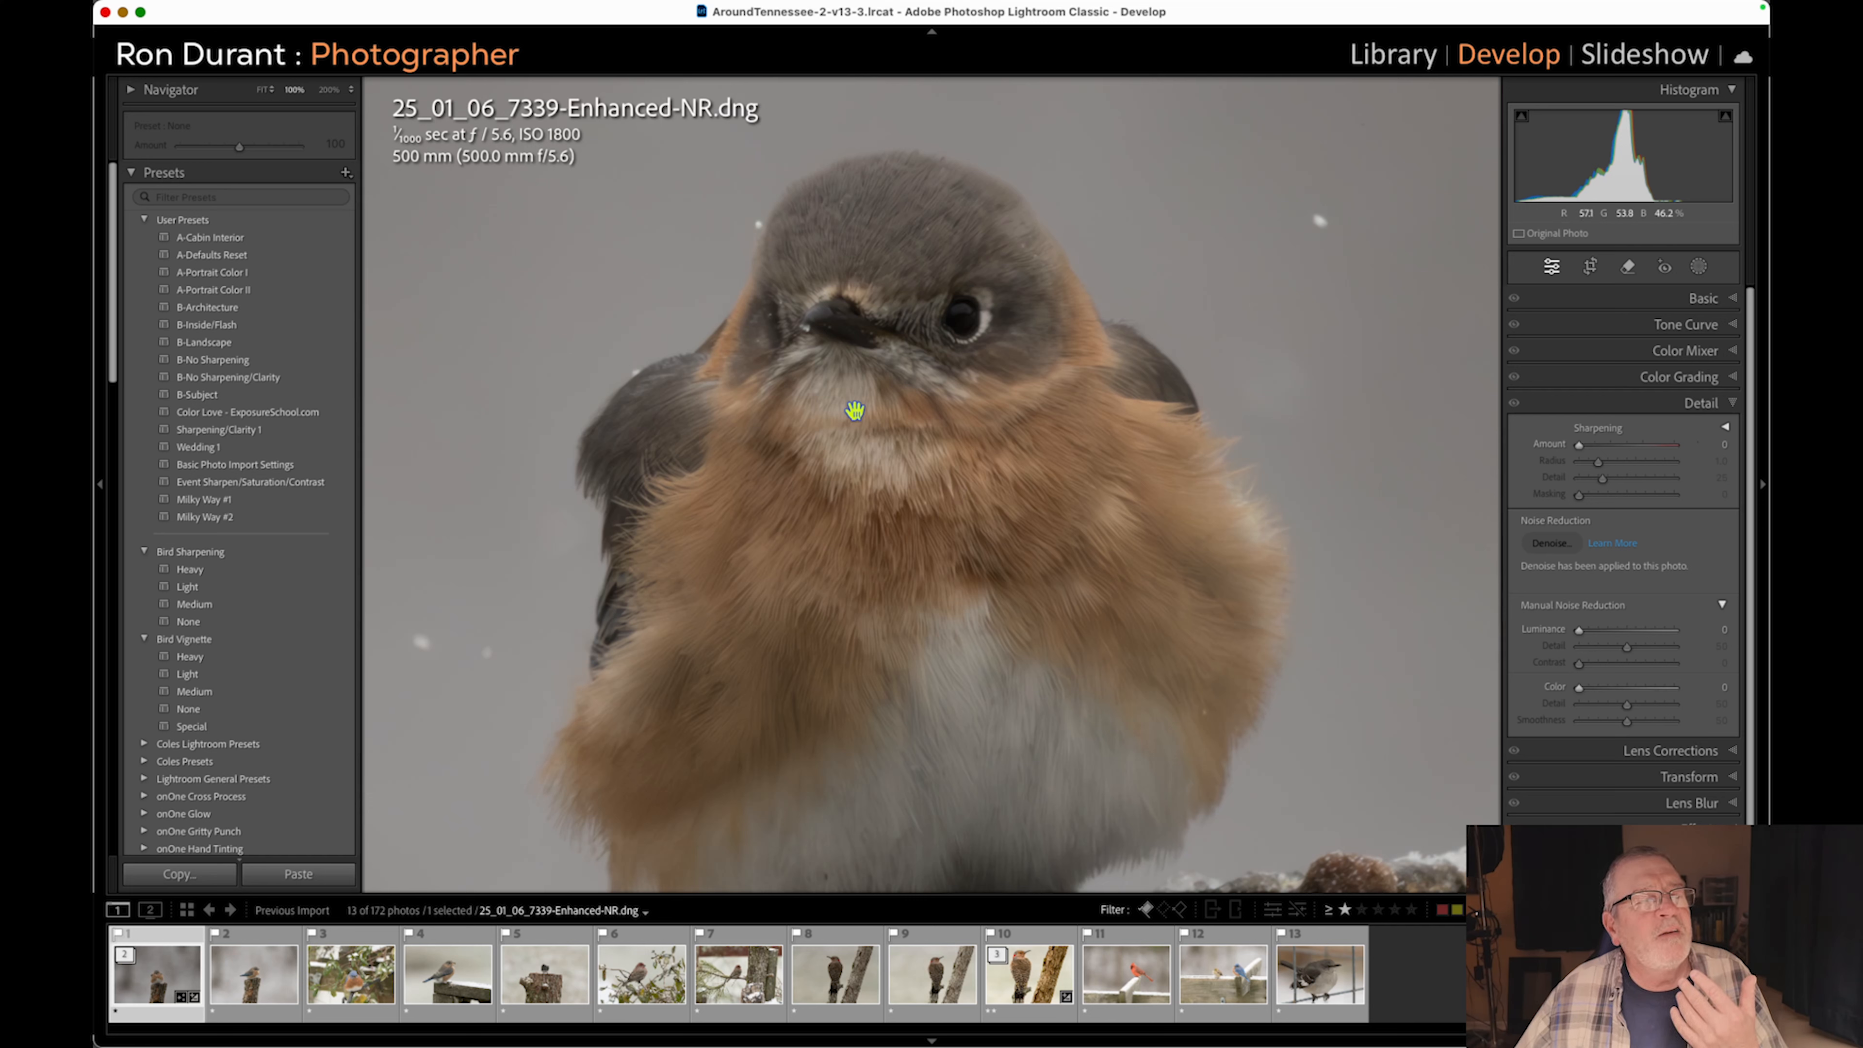
left_click(851, 434)
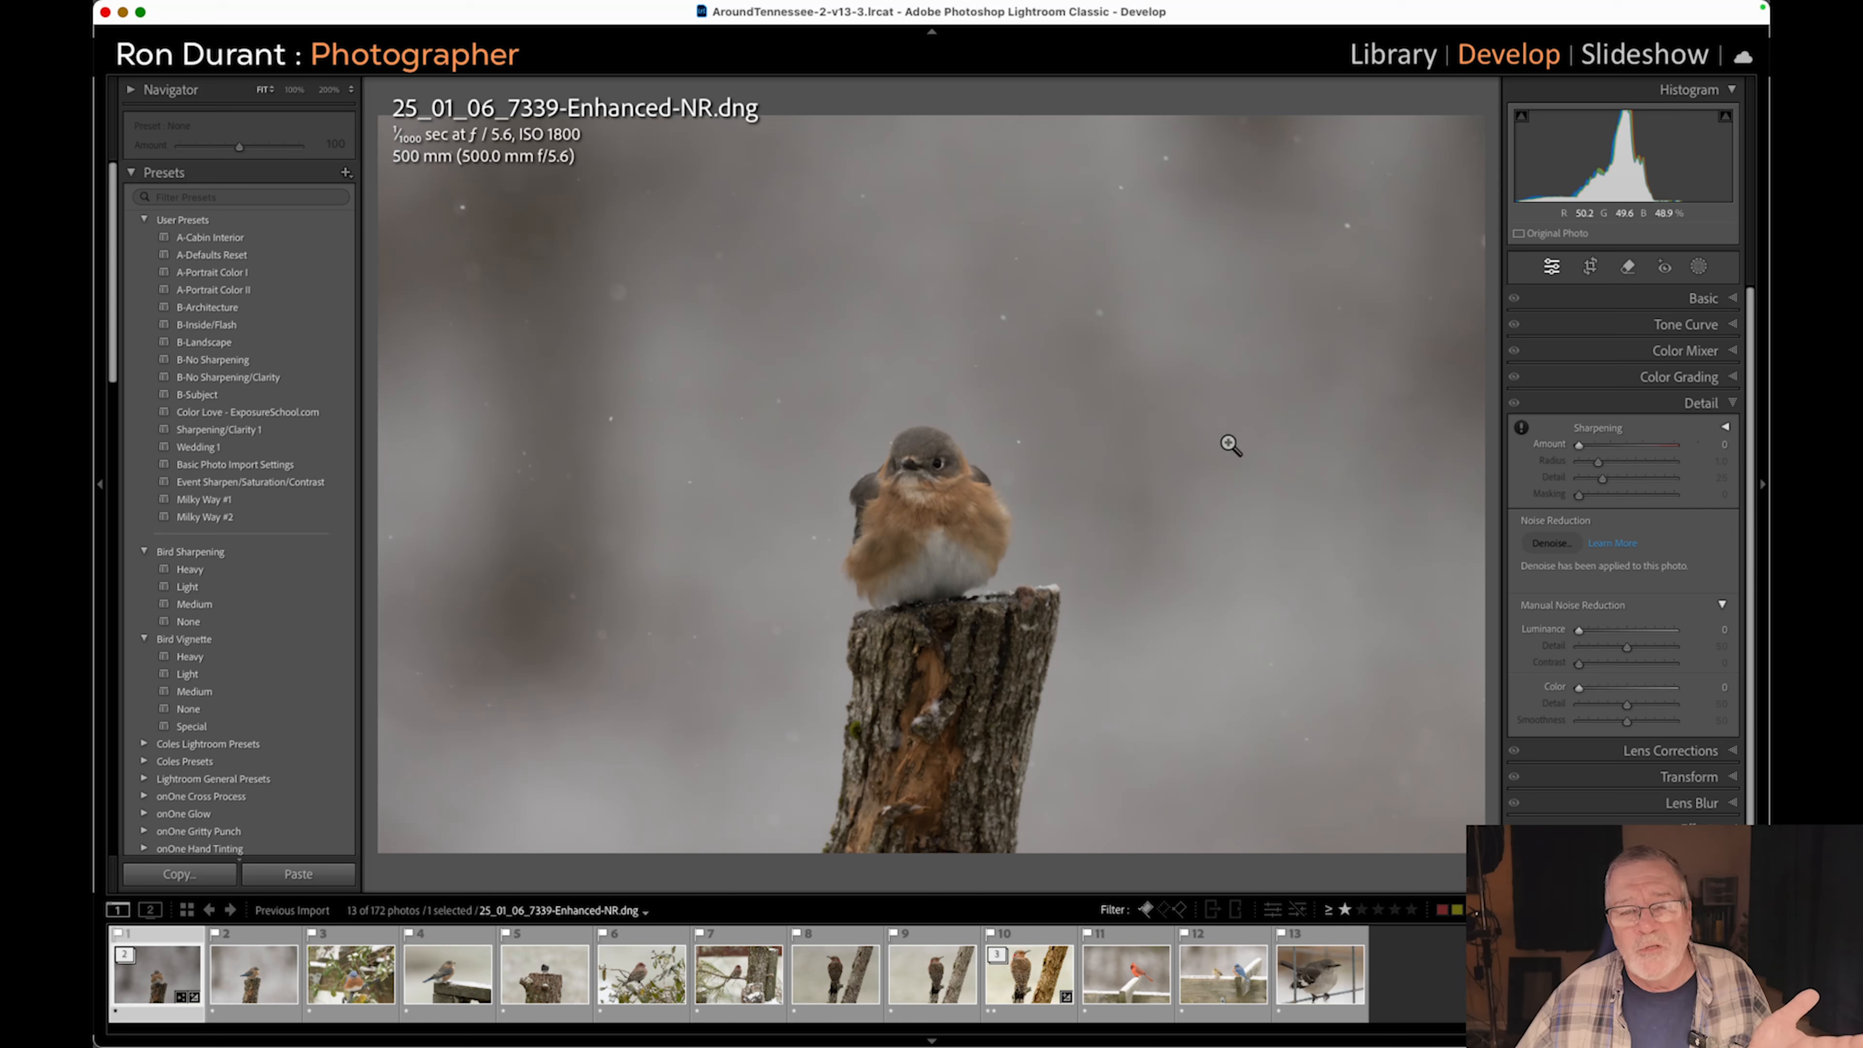
Crop the 7339 DNG to a tighter portrait-orientation frame at the original aspect ratio, keeping the bluebird and its stump inside.
left_click(1588, 266)
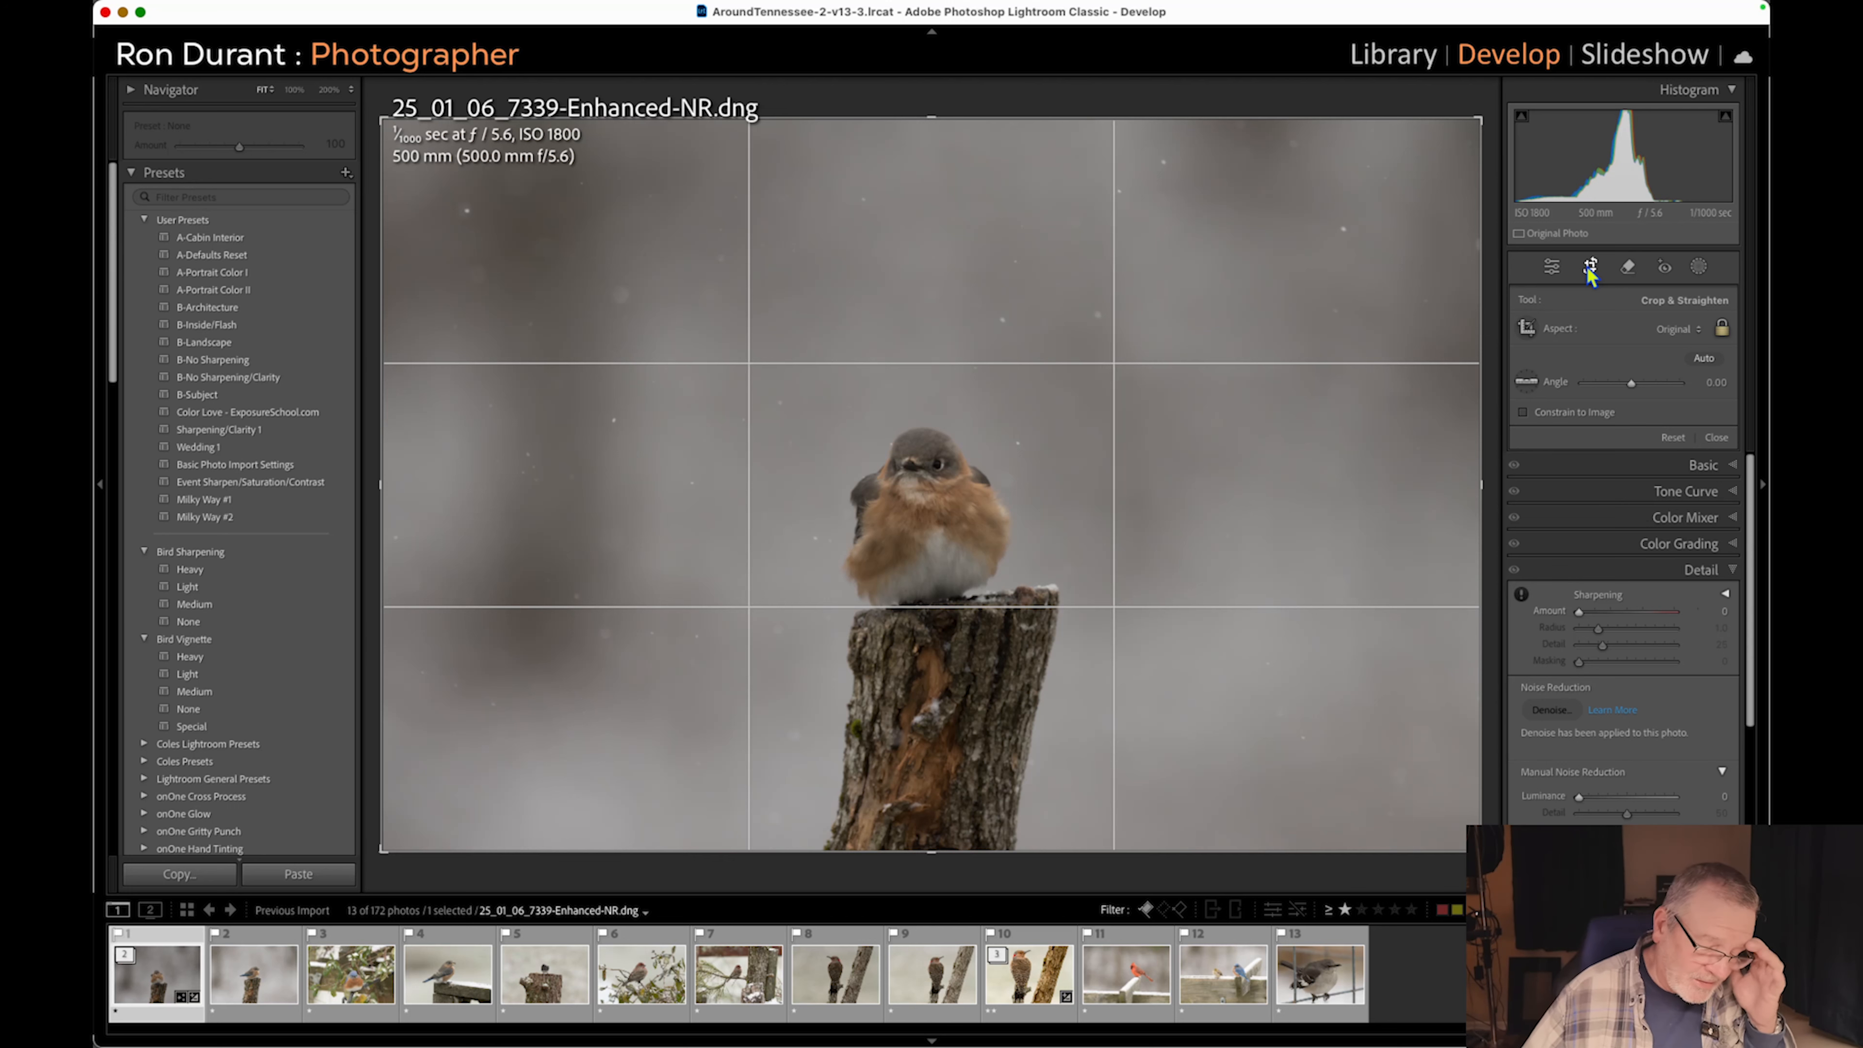
key("x")
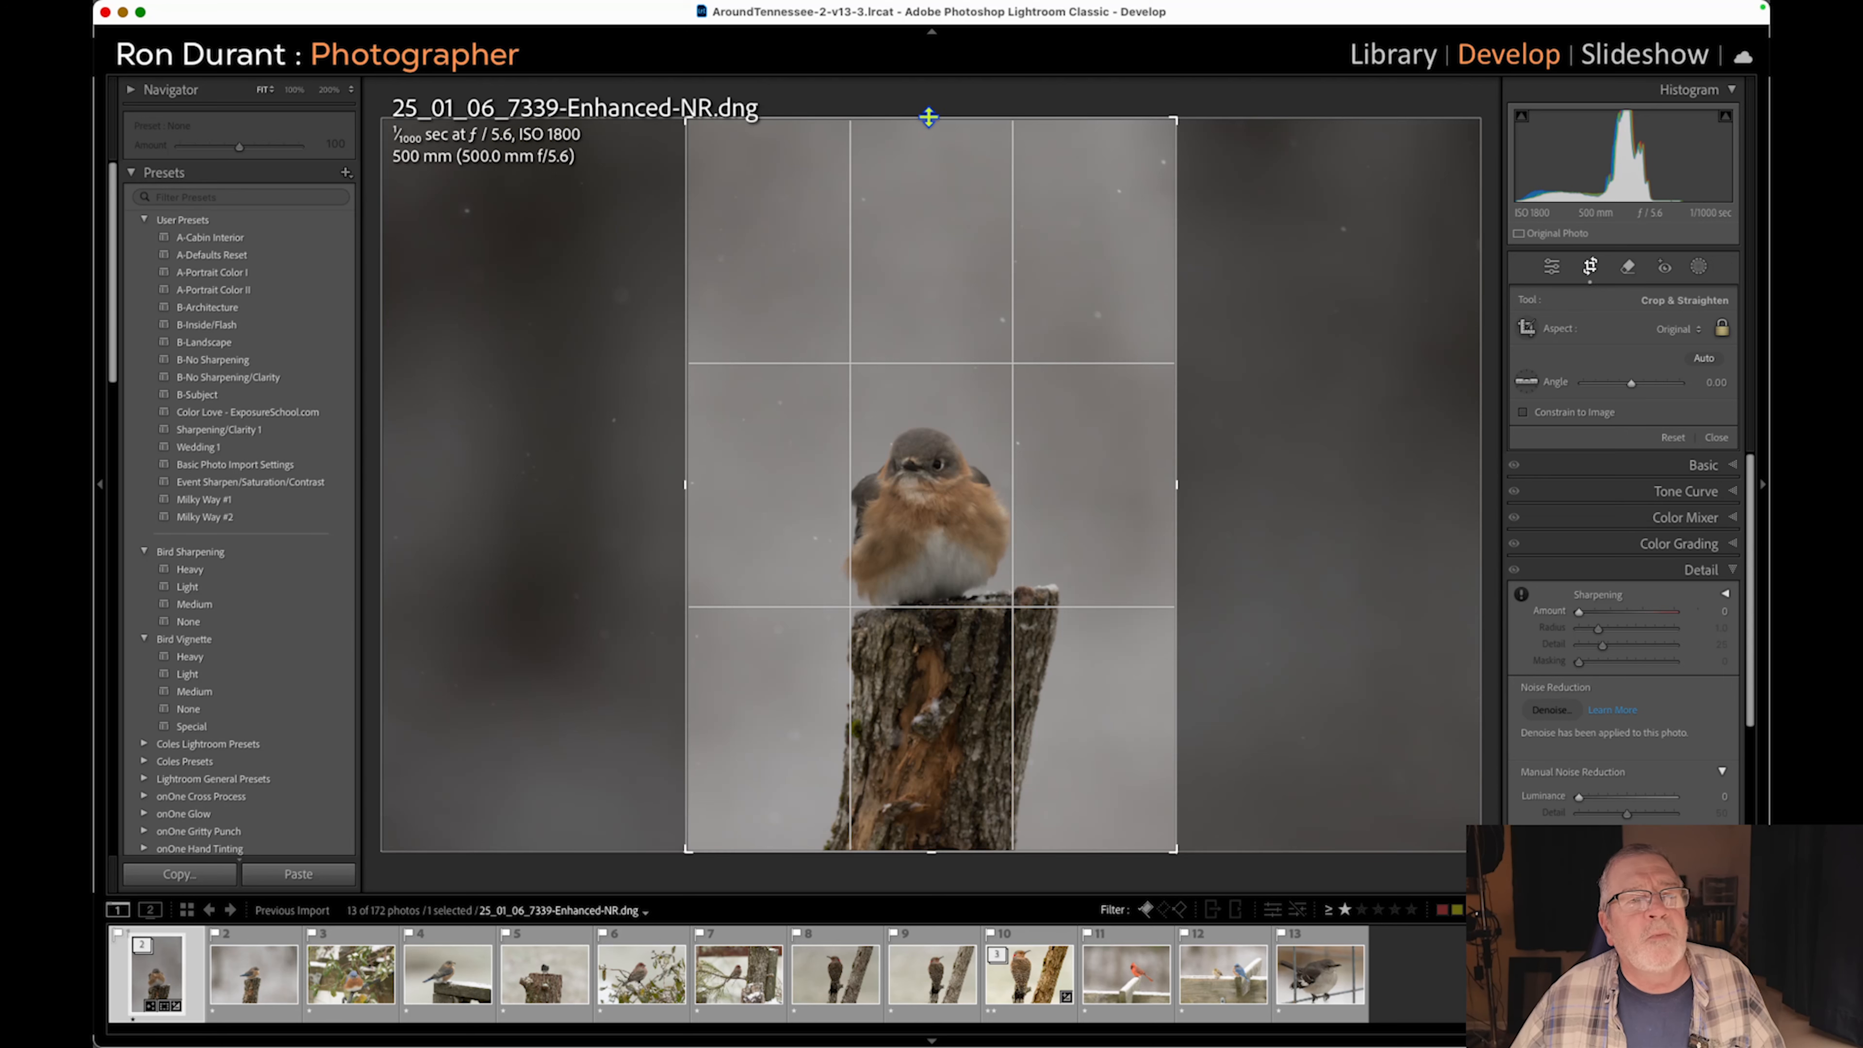
left_click_drag(927, 119, 927, 203)
mouse_move(946, 380)
left_mouse_down()
mouse_move(954, 346)
mouse_move(969, 360)
left_mouse_up()
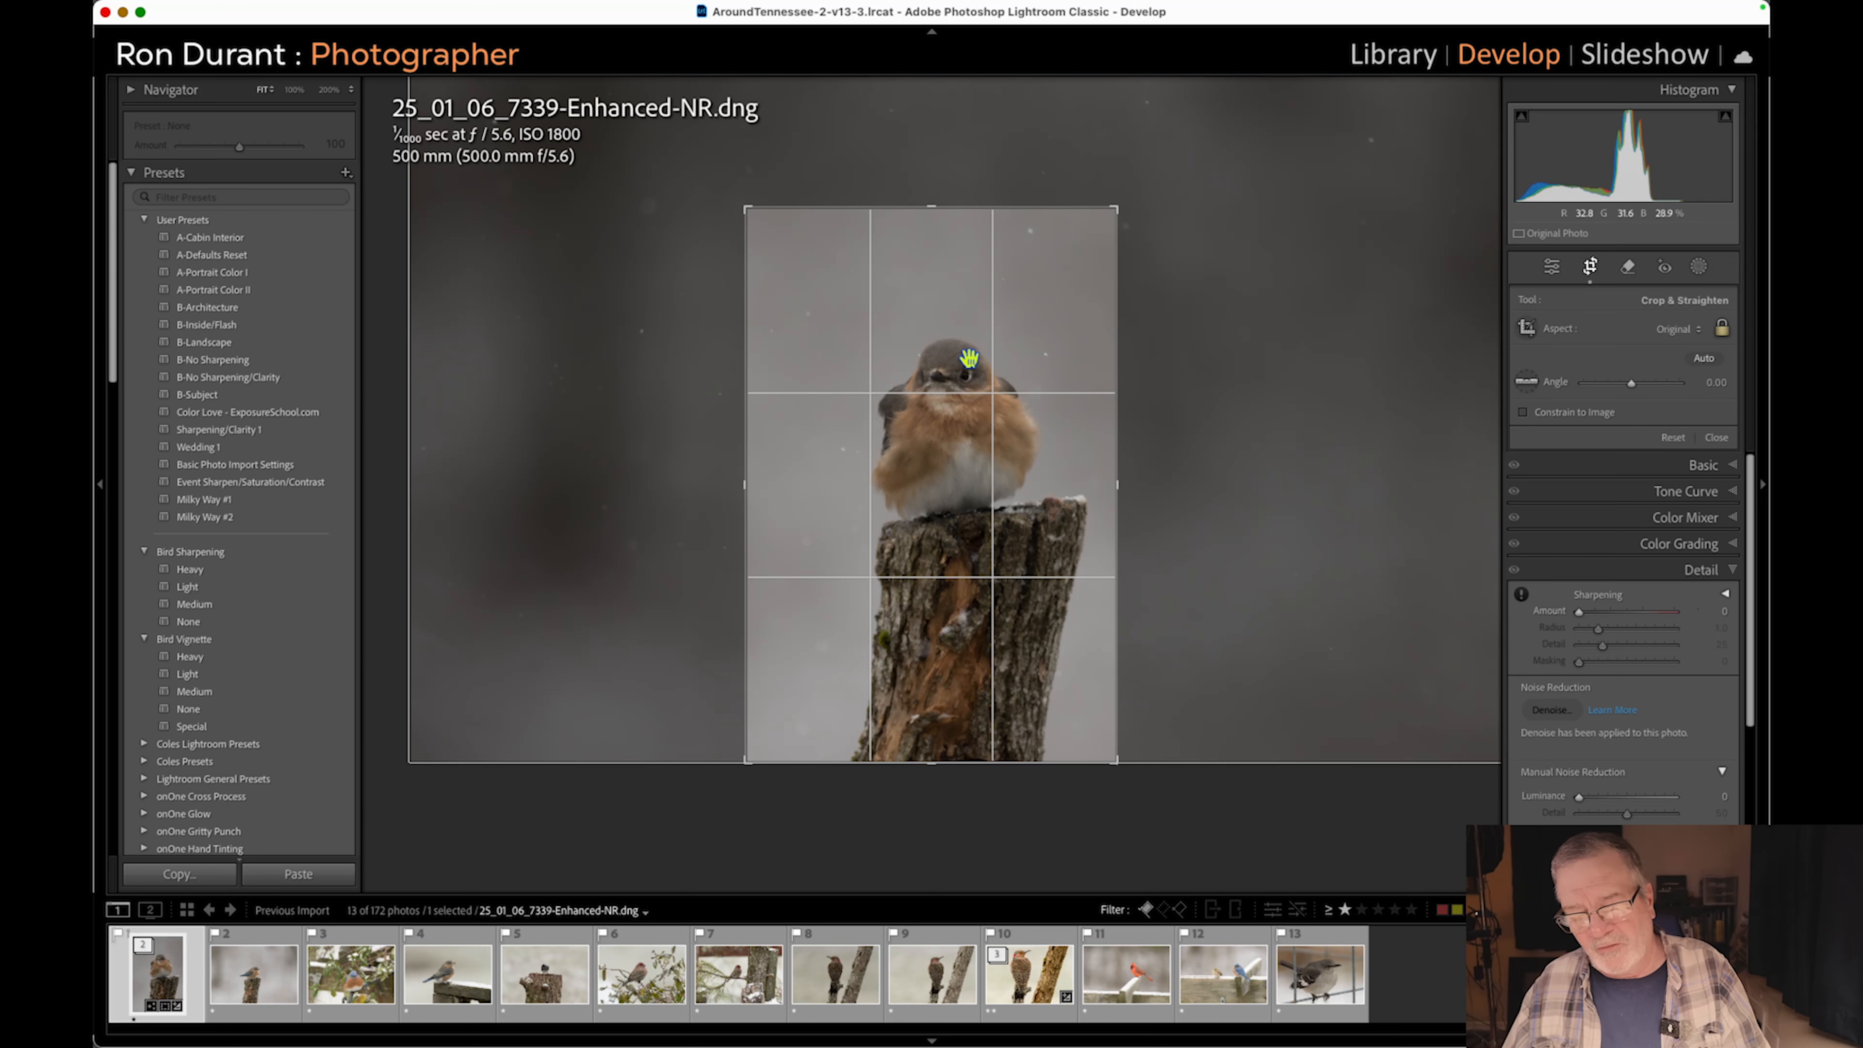
key("Return")
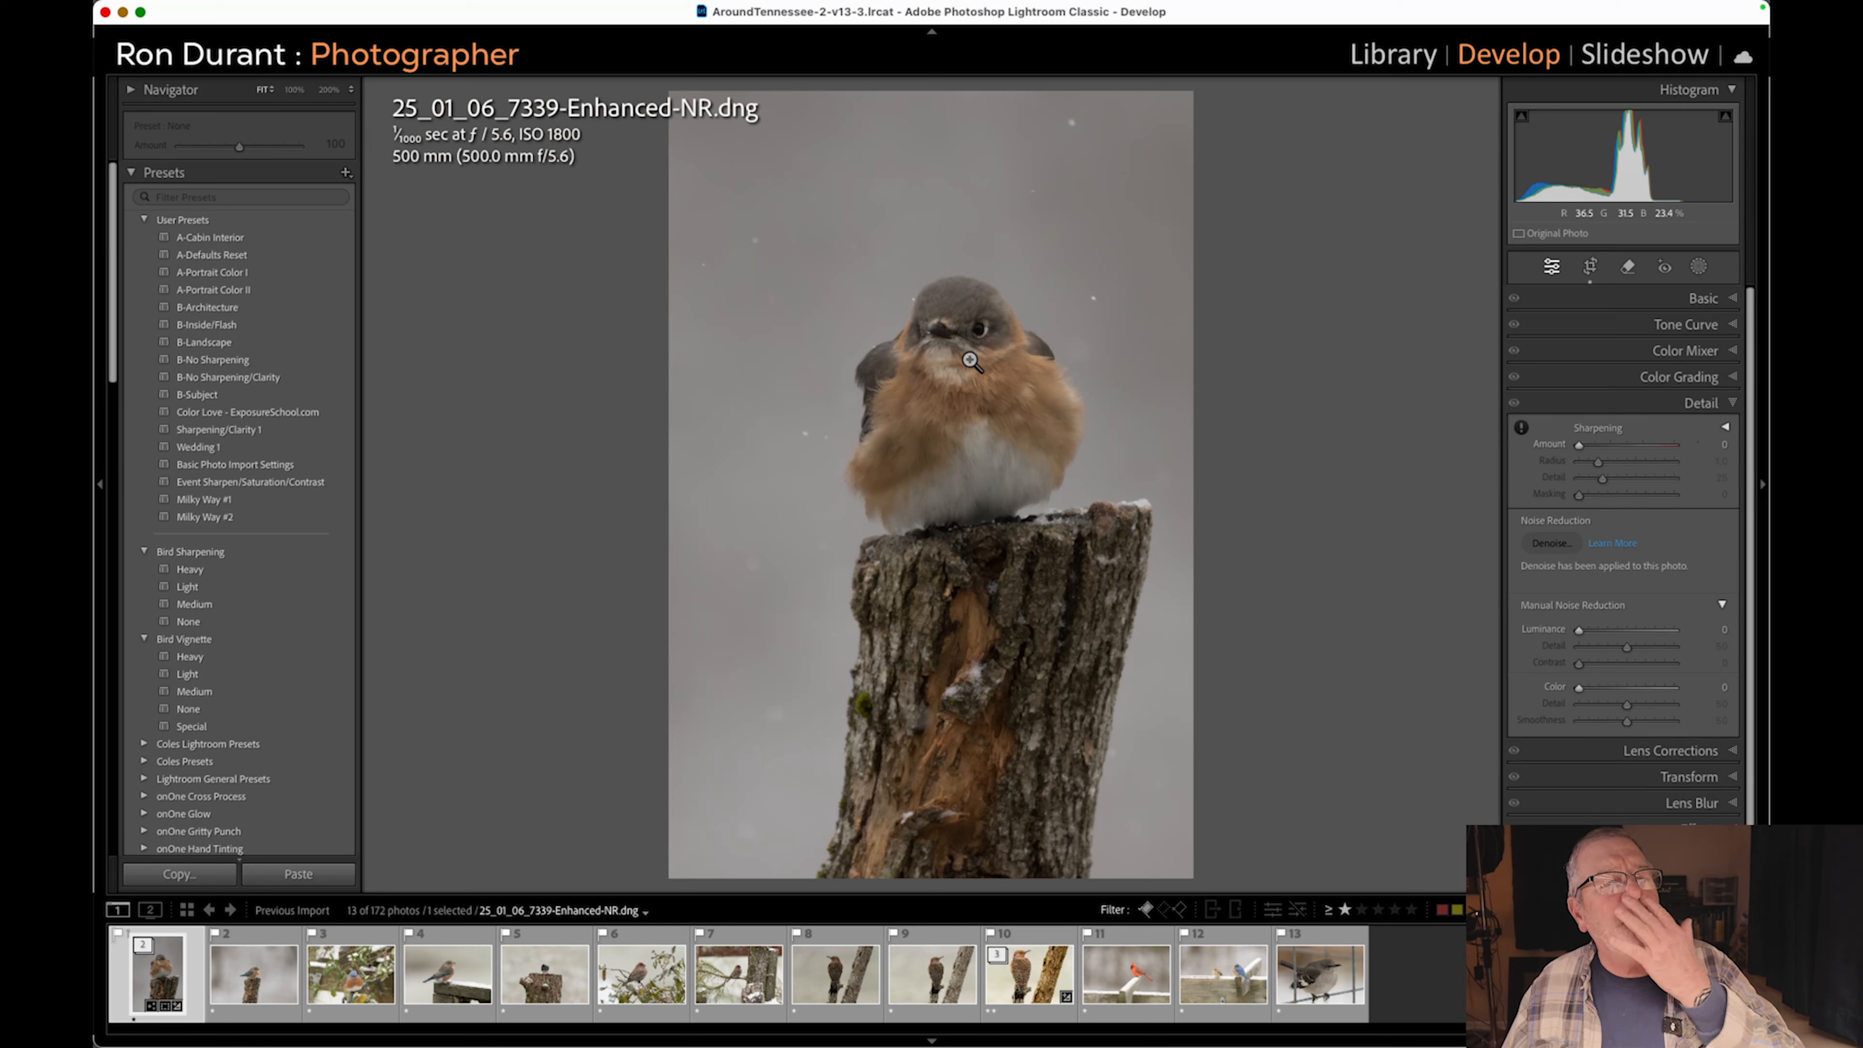
Apply Auto tone to the cropped 7339 bluebird and compare the image with and without the Basic adjustments.
left_click(1731, 301)
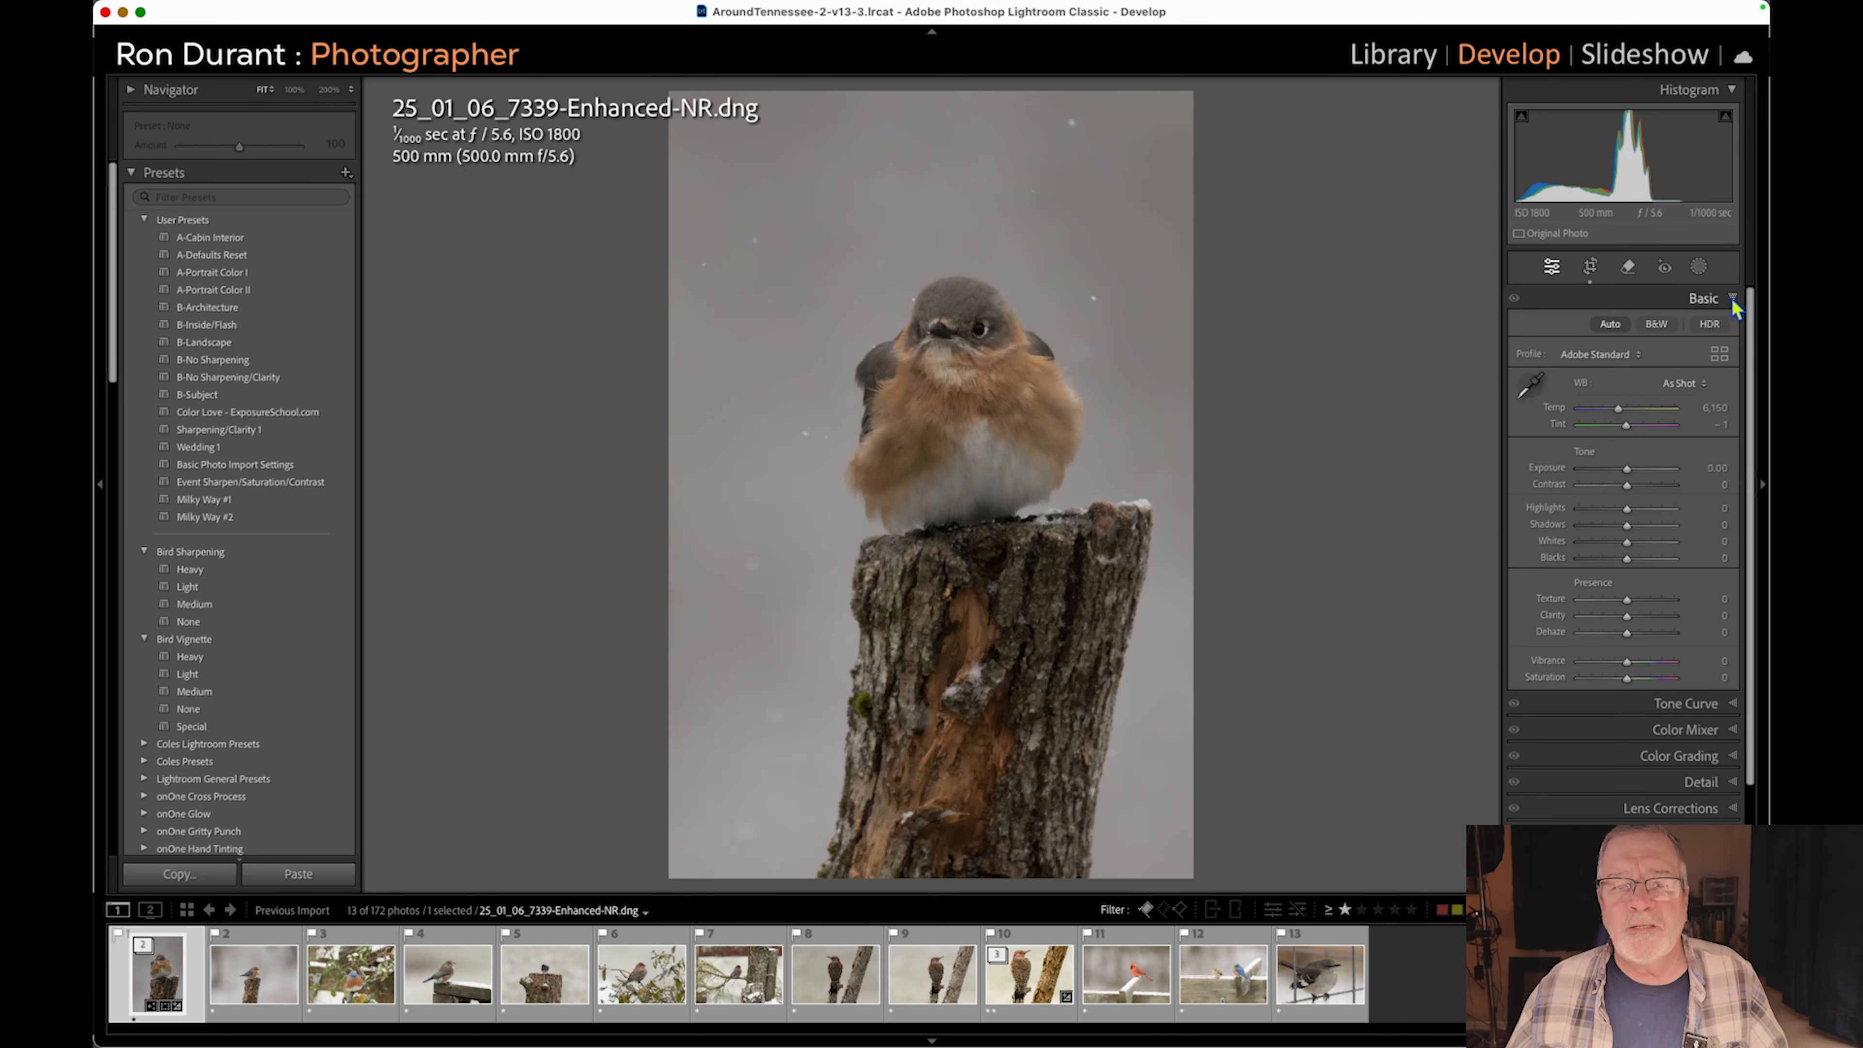
left_click(1610, 324)
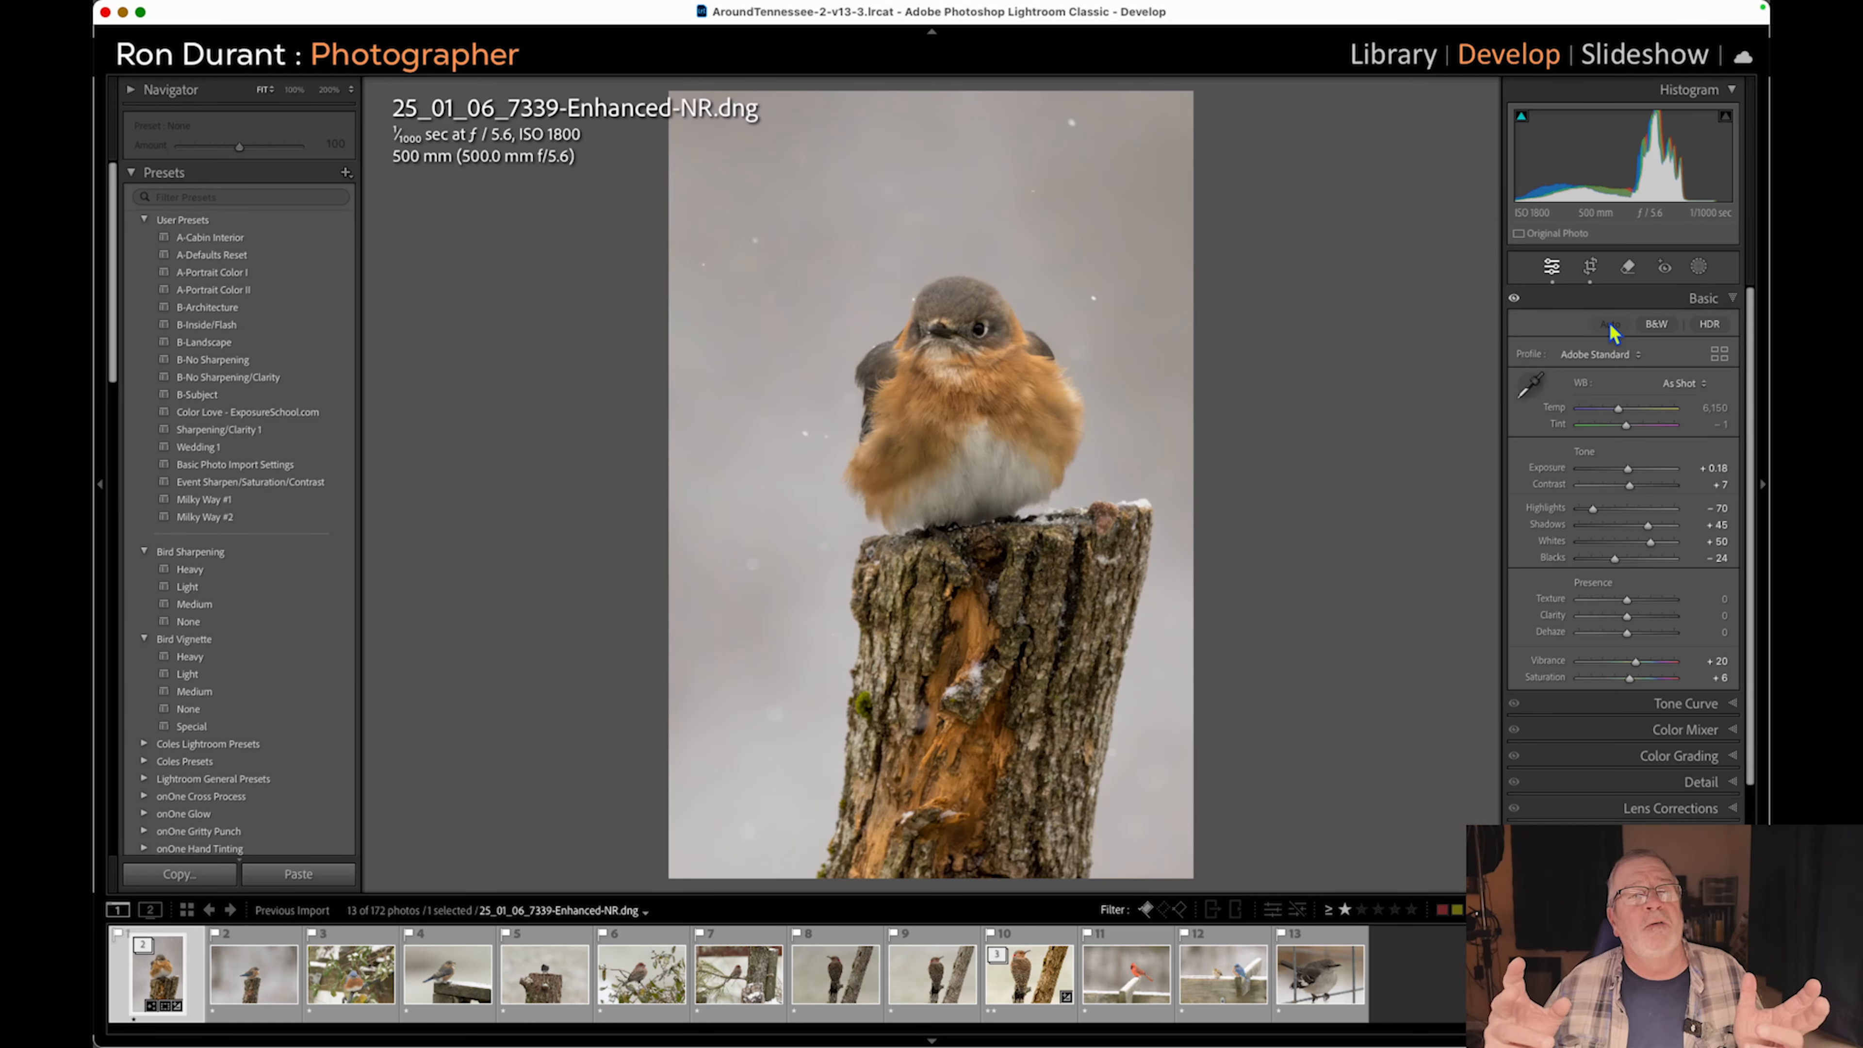
left_click(1516, 299)
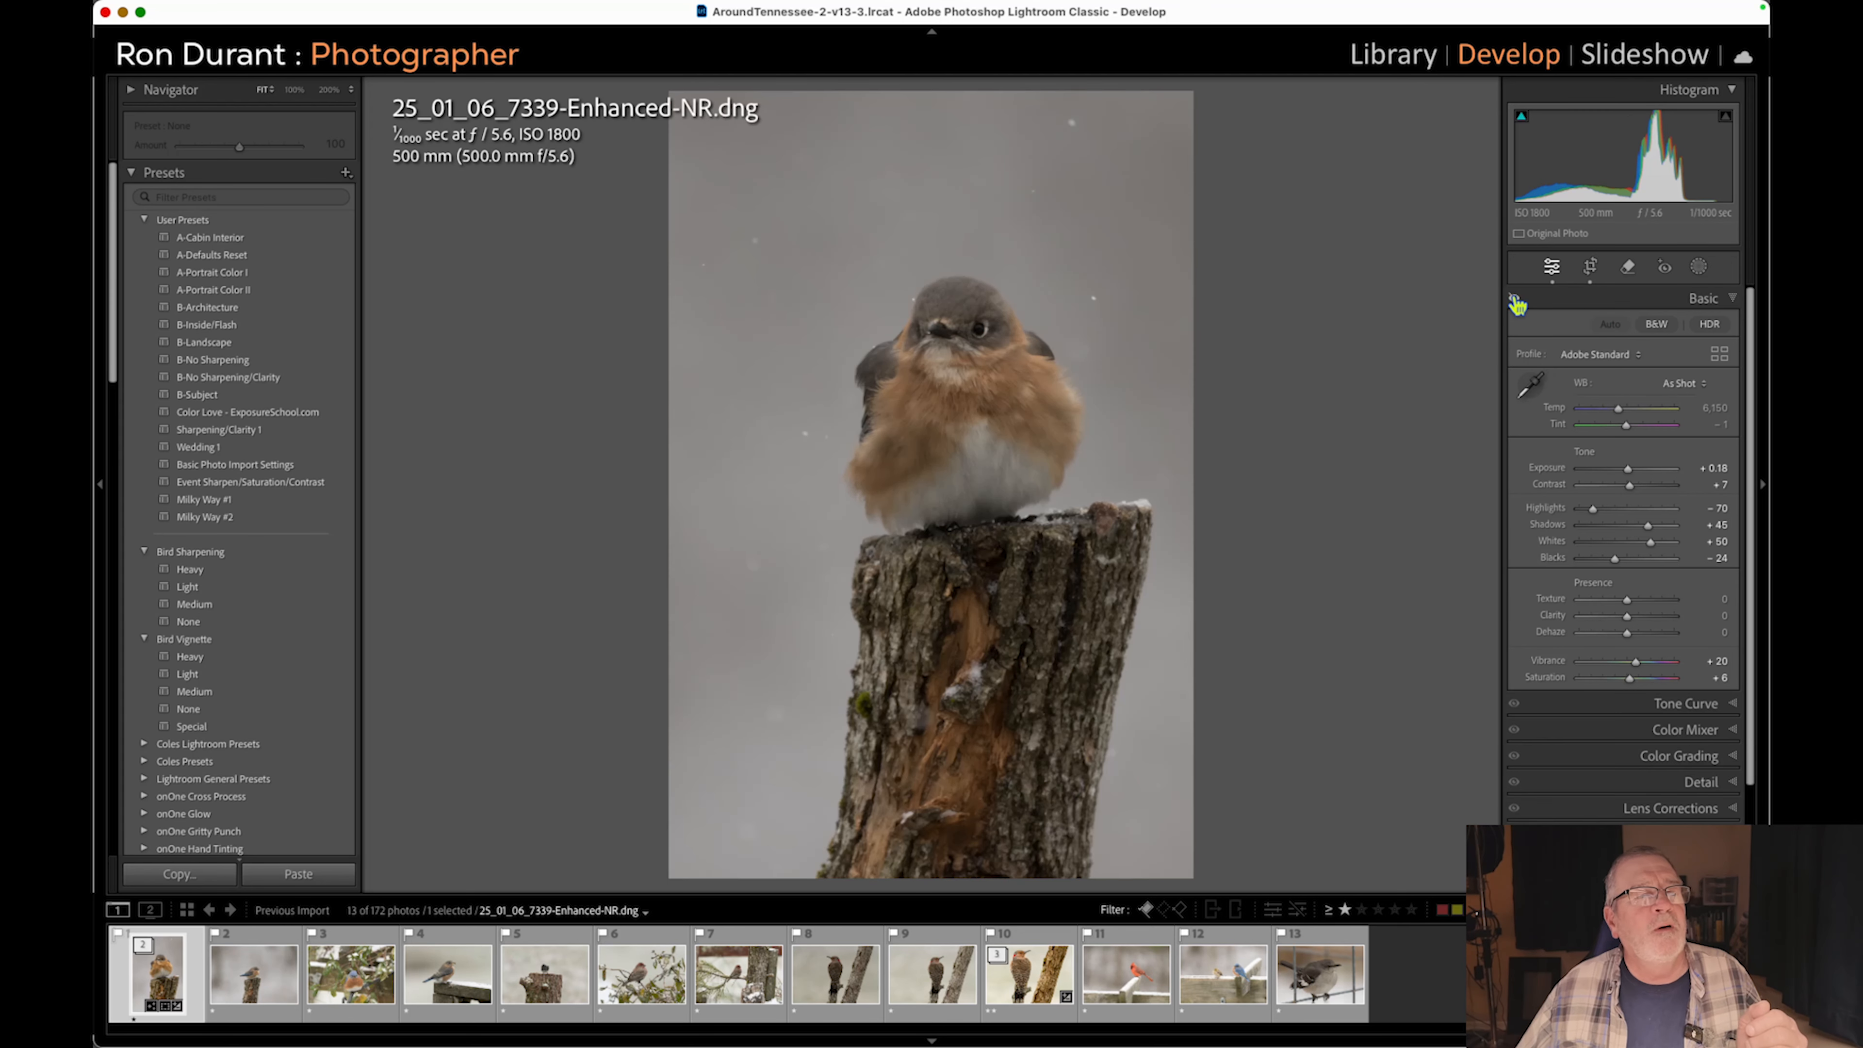
left_click(1515, 300)
left_click(1515, 301)
left_click(1516, 300)
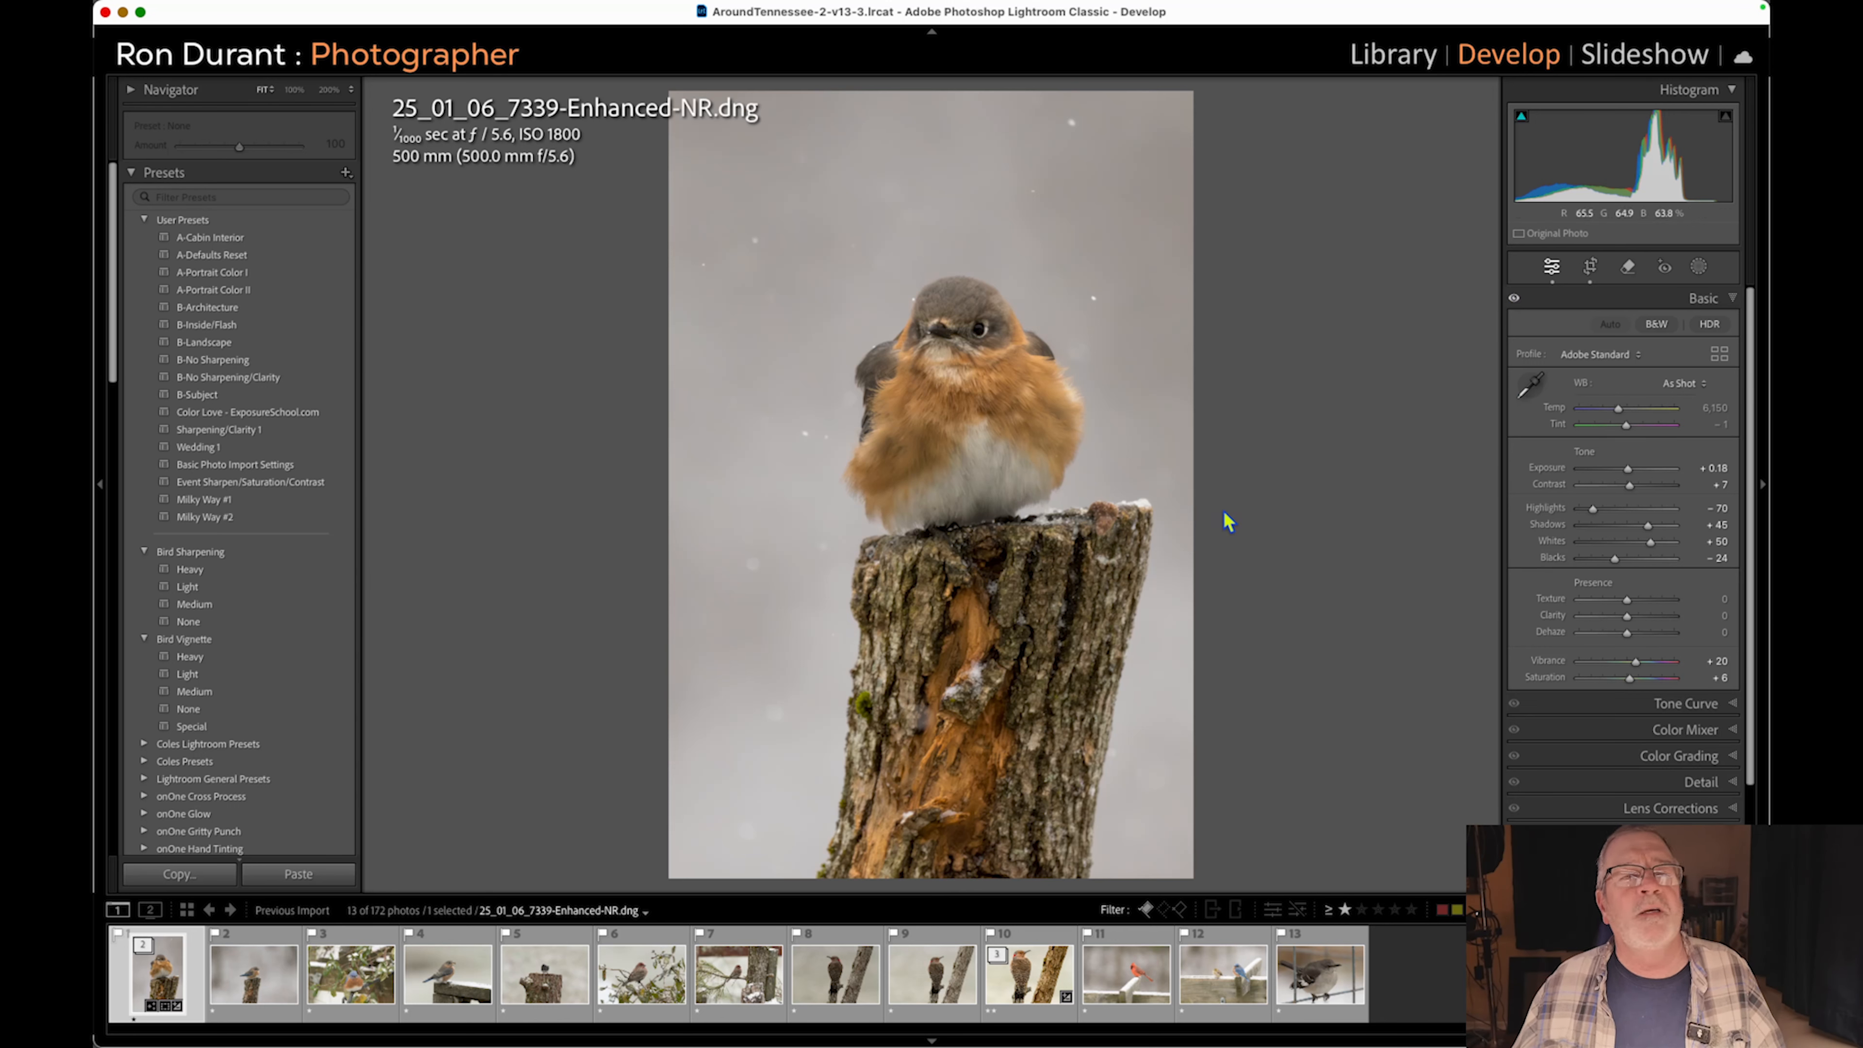
Apply the Medium Bird Sharpening preset to the 7339 bluebird and check the feather detail at 100%.
left_click(961, 347)
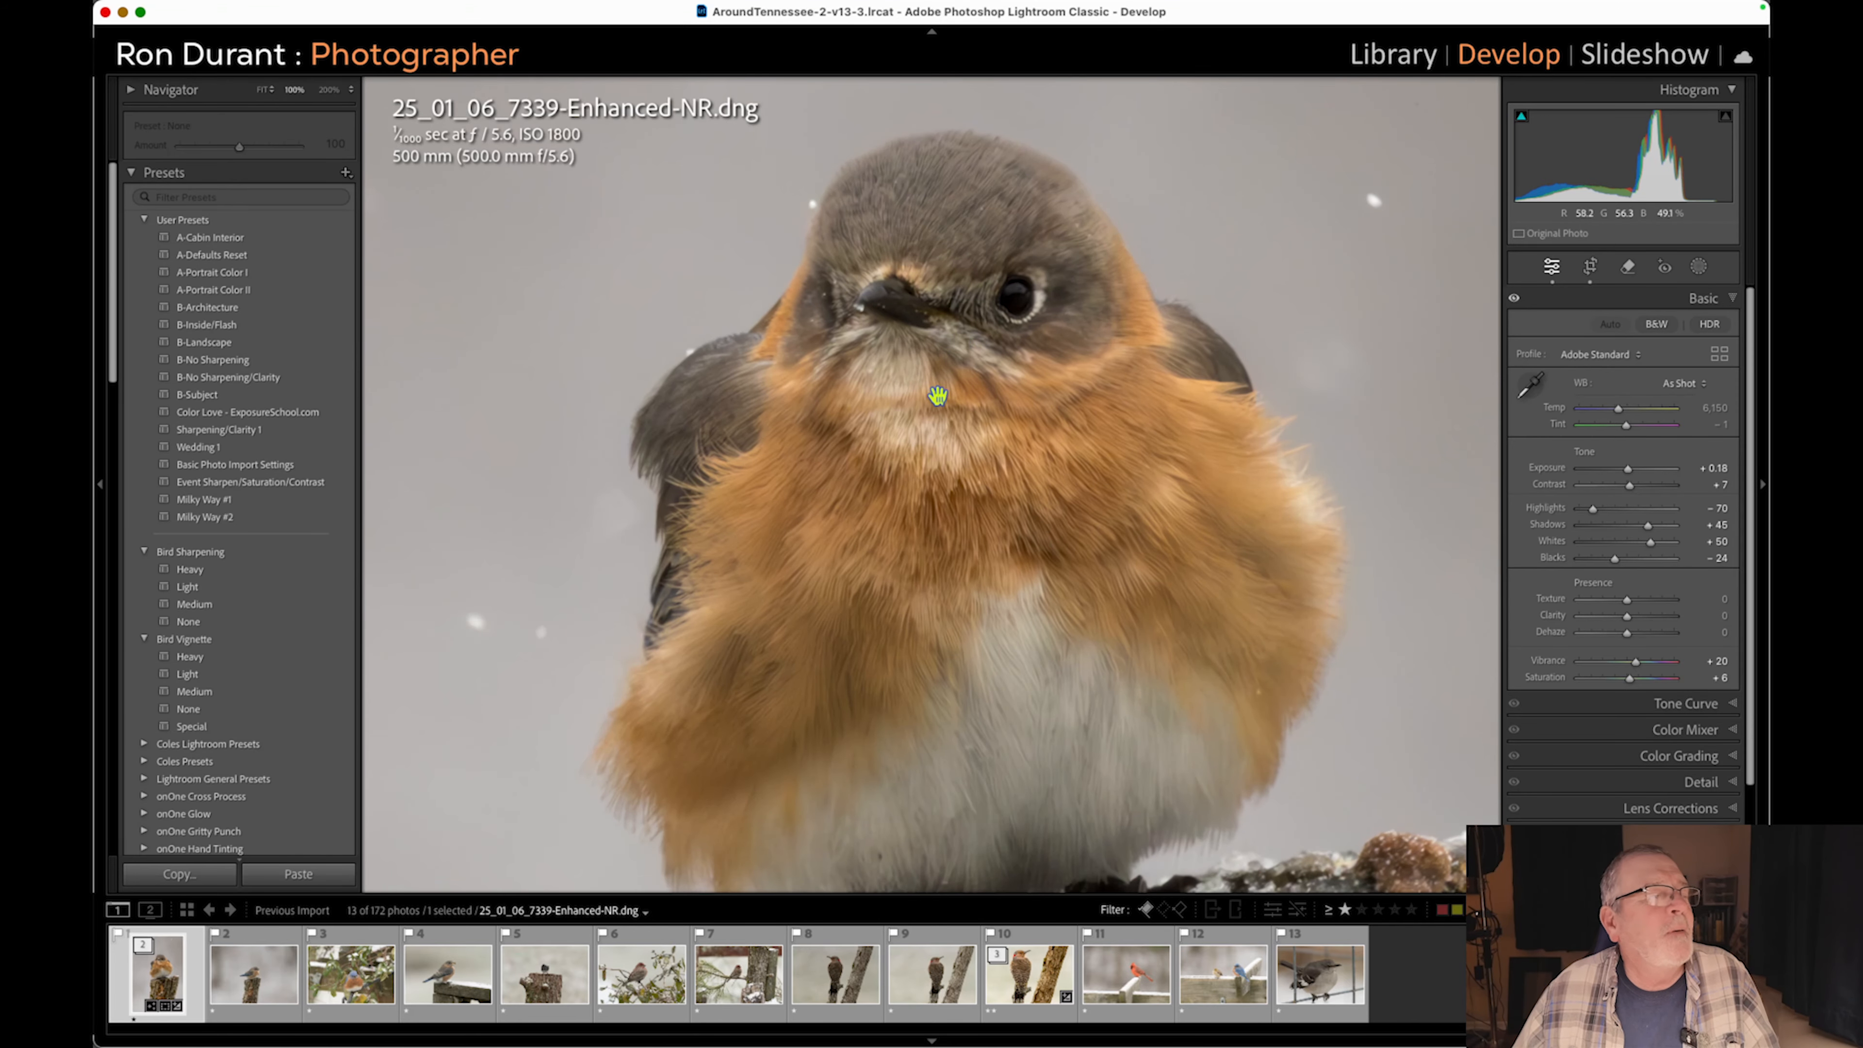
left_click(214, 607)
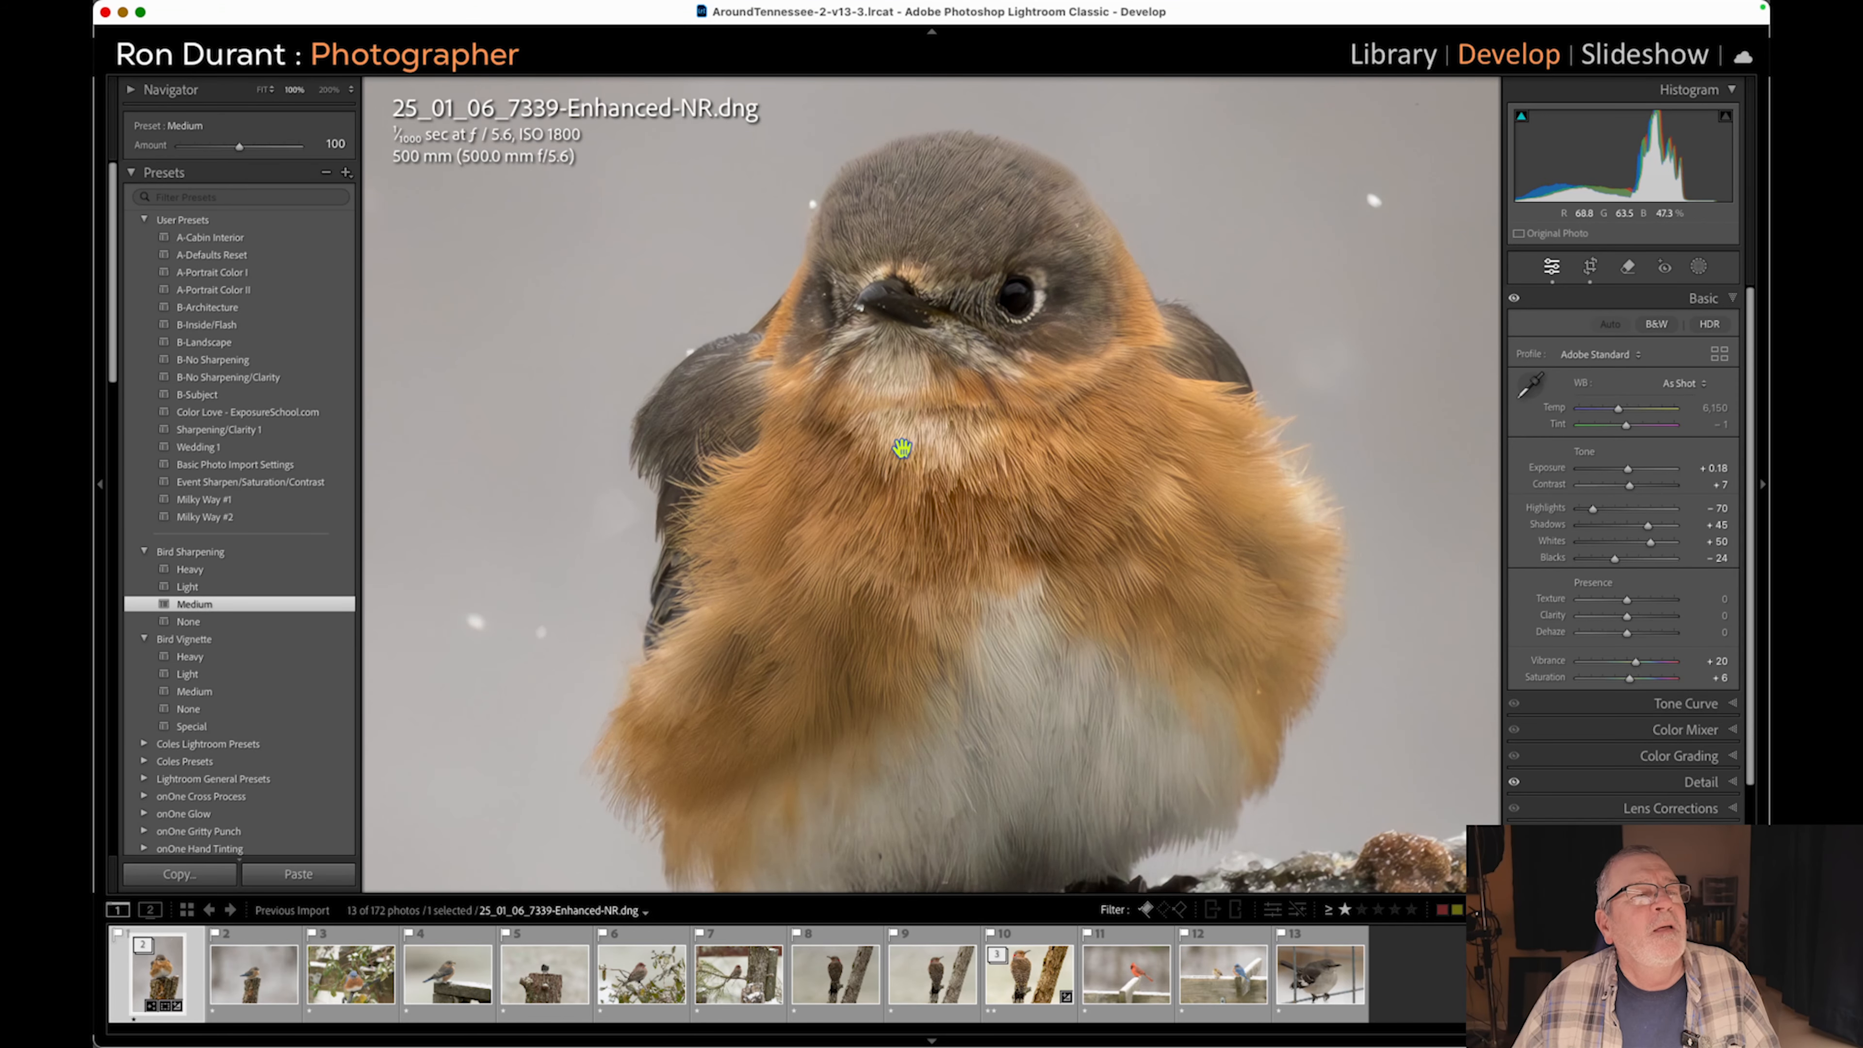
left_click(921, 409)
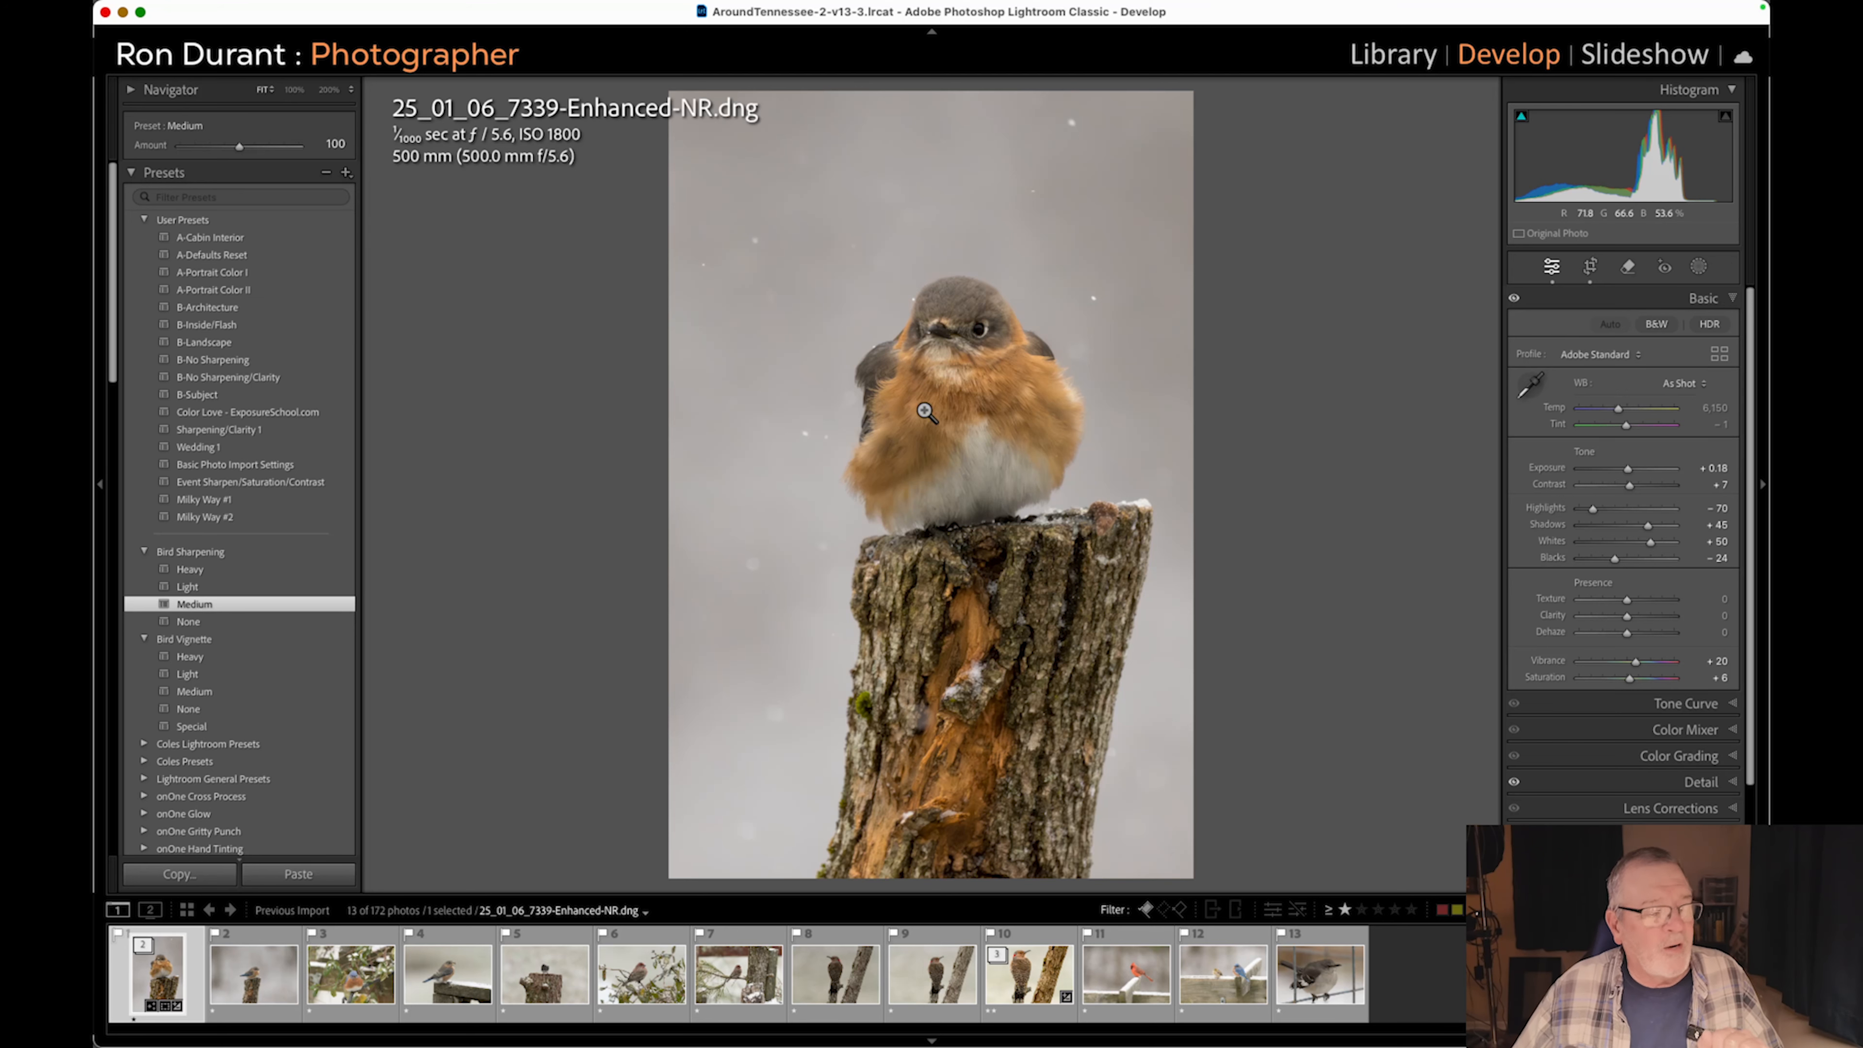
Denoise the next bluebird photo, 25_01_06_7349.NEF, at amount 95 into a stacked enhanced DNG, and inspect the bird at 100%.
key("Right")
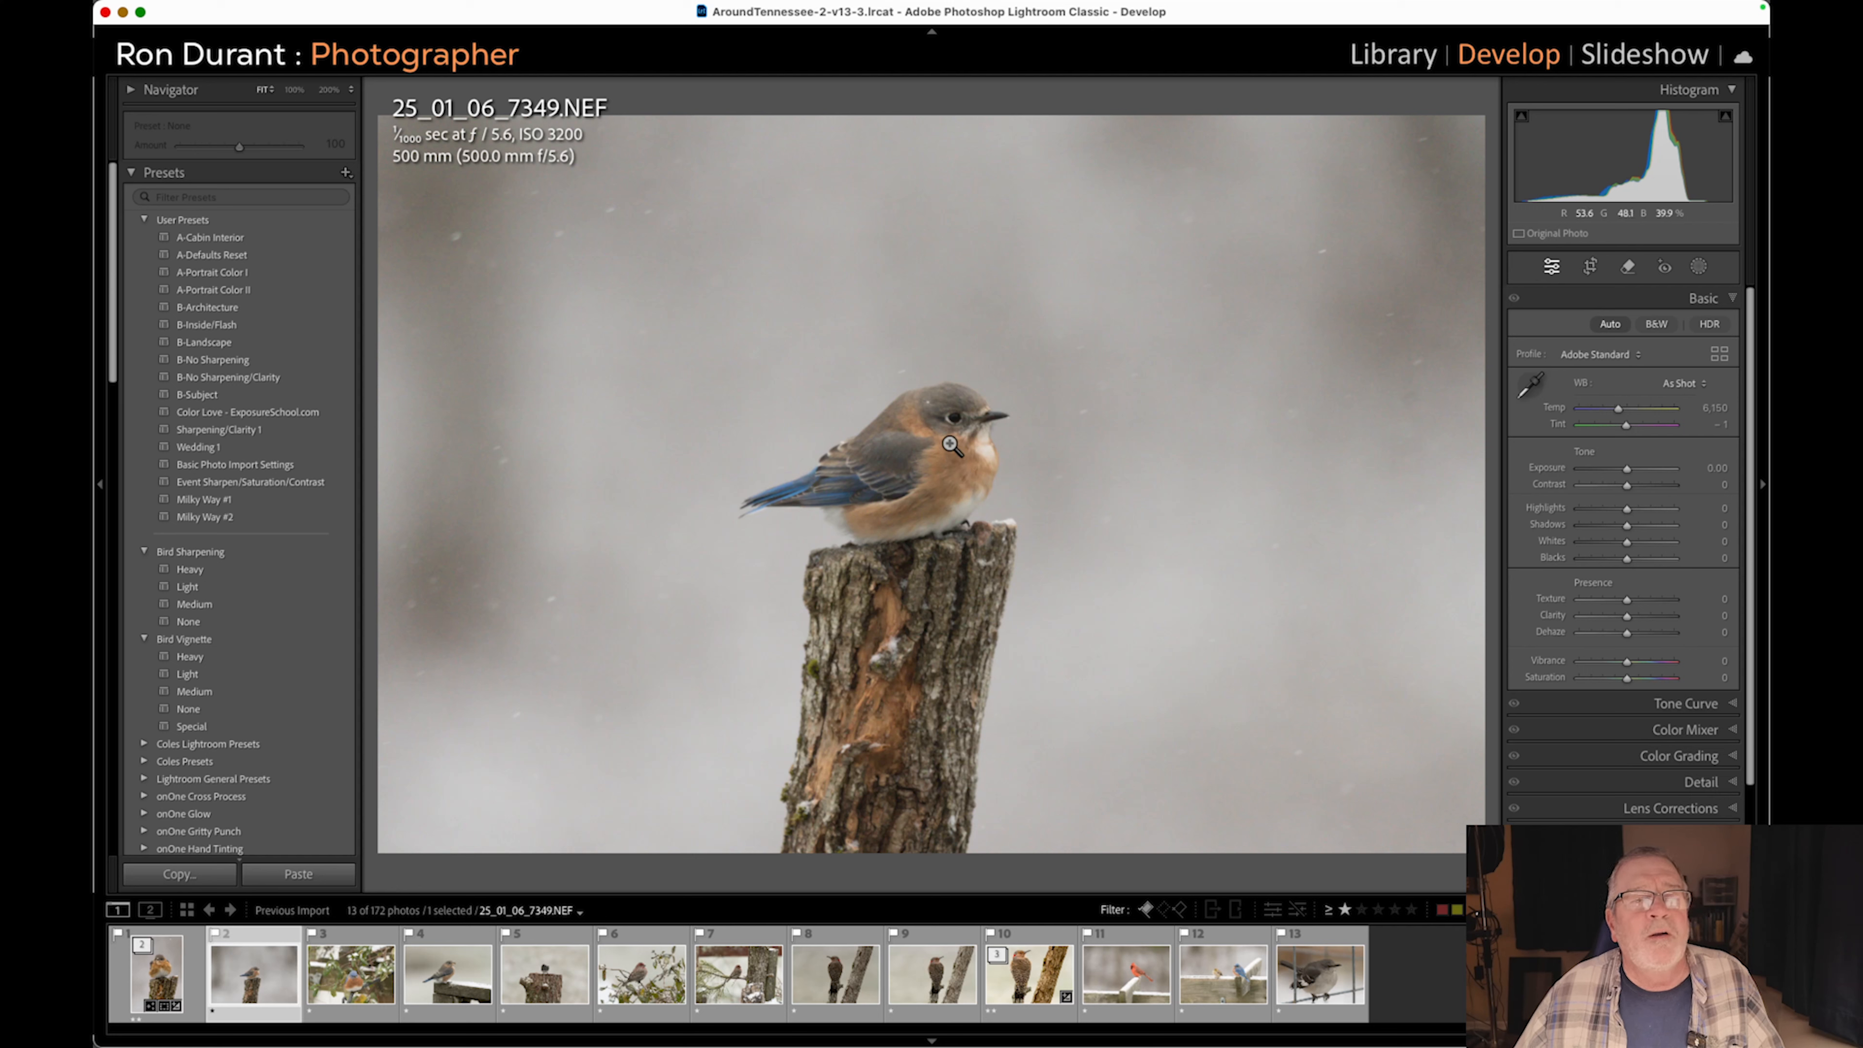
left_click(1734, 781)
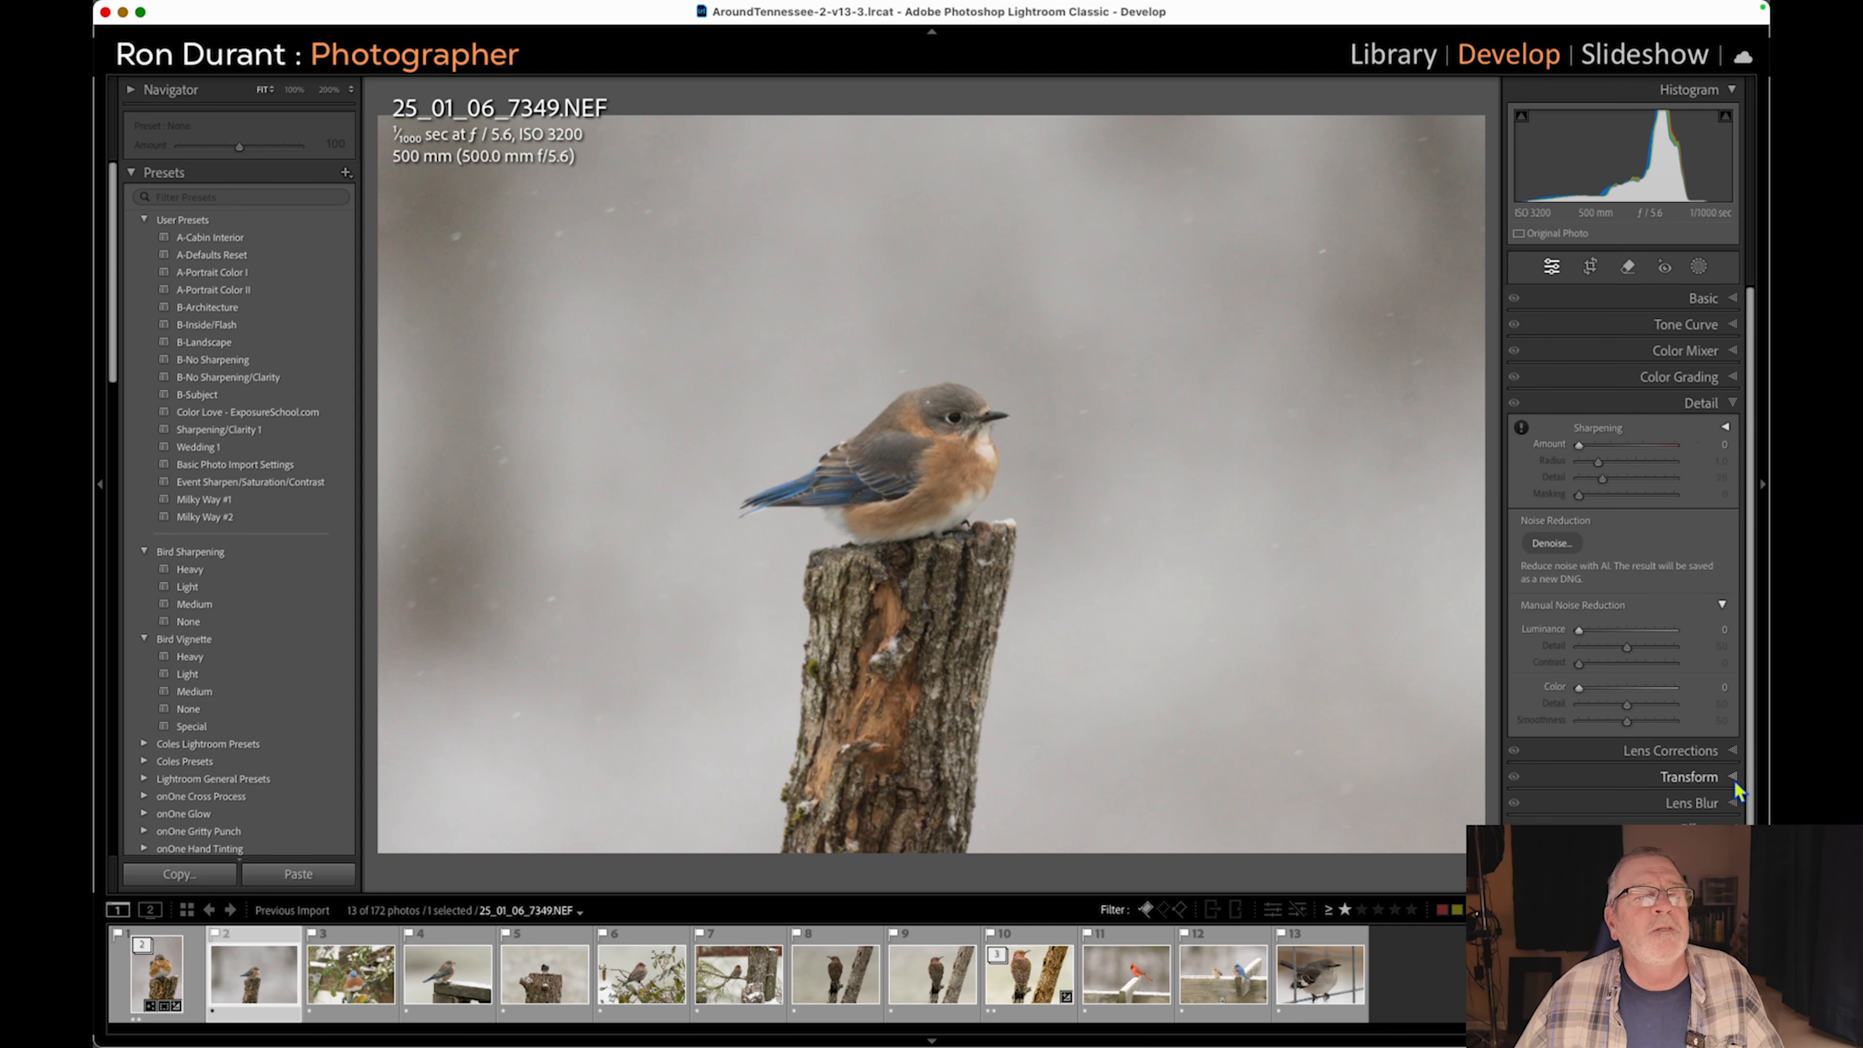
left_click(1544, 544)
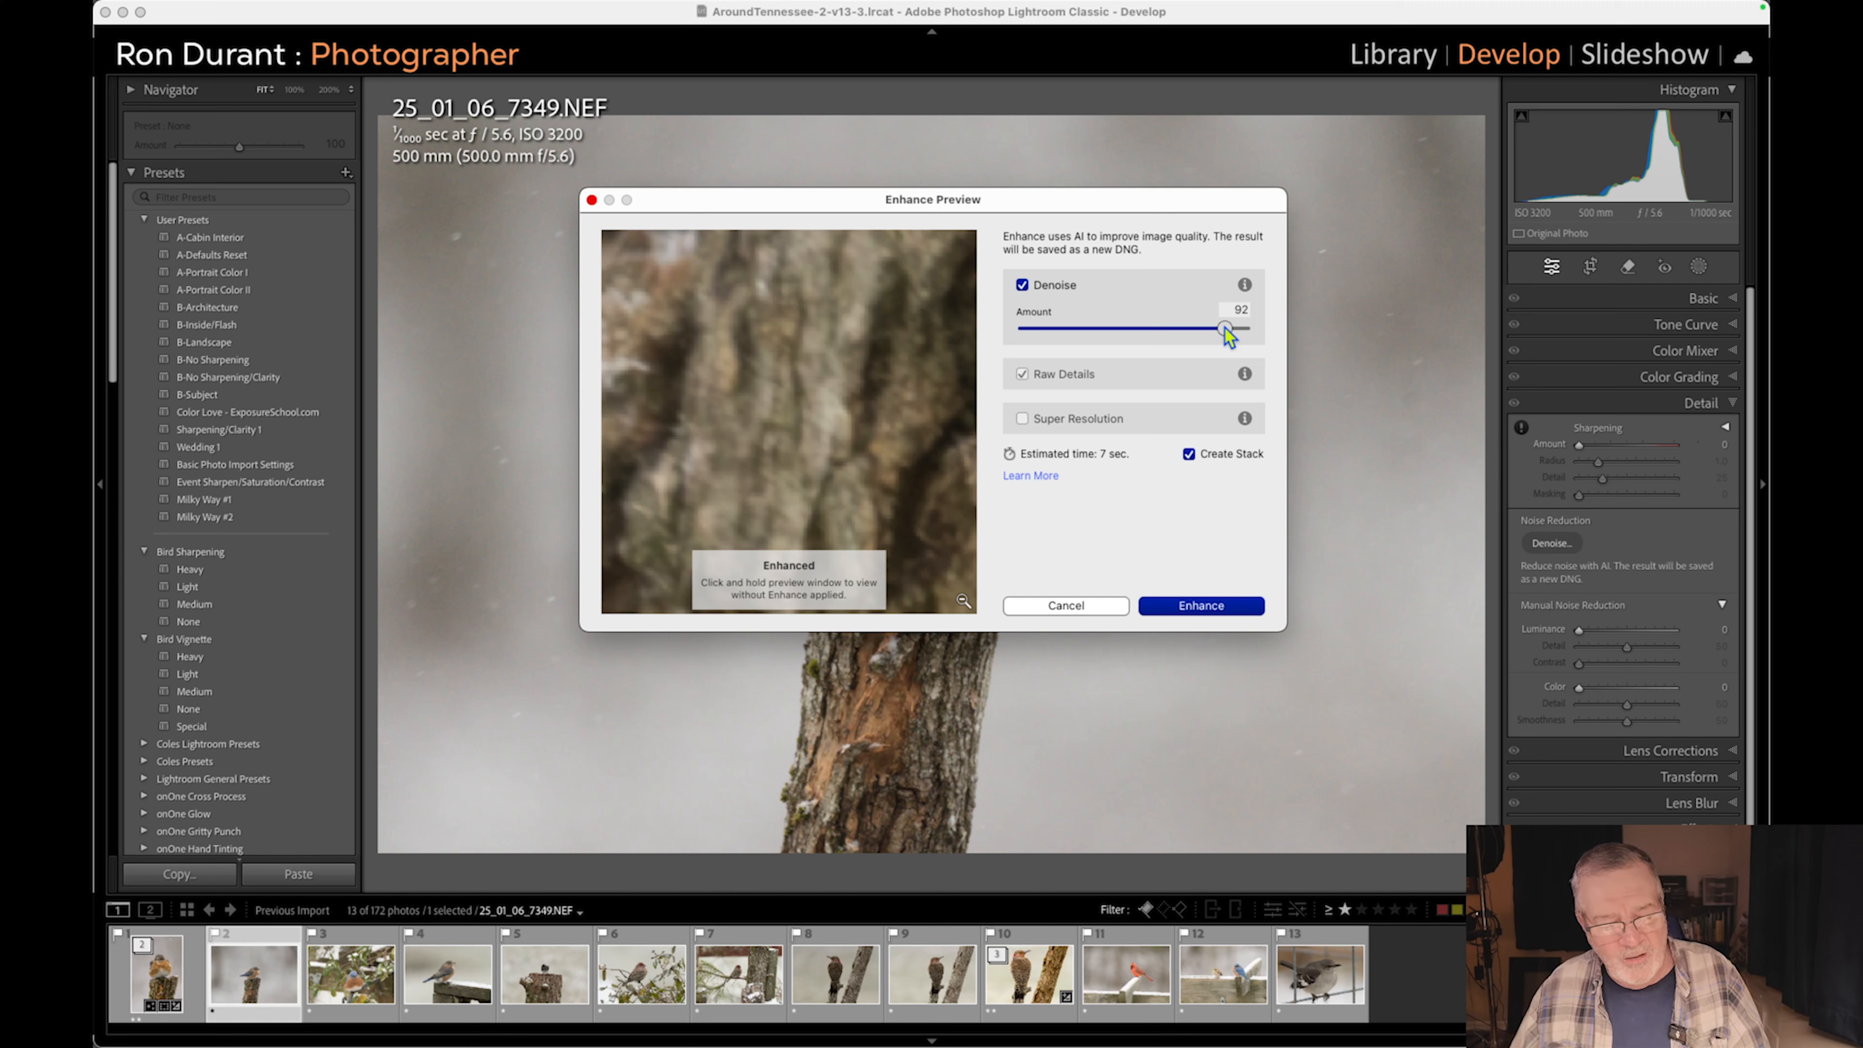
left_click(1238, 310)
type("95")
left_click(1208, 600)
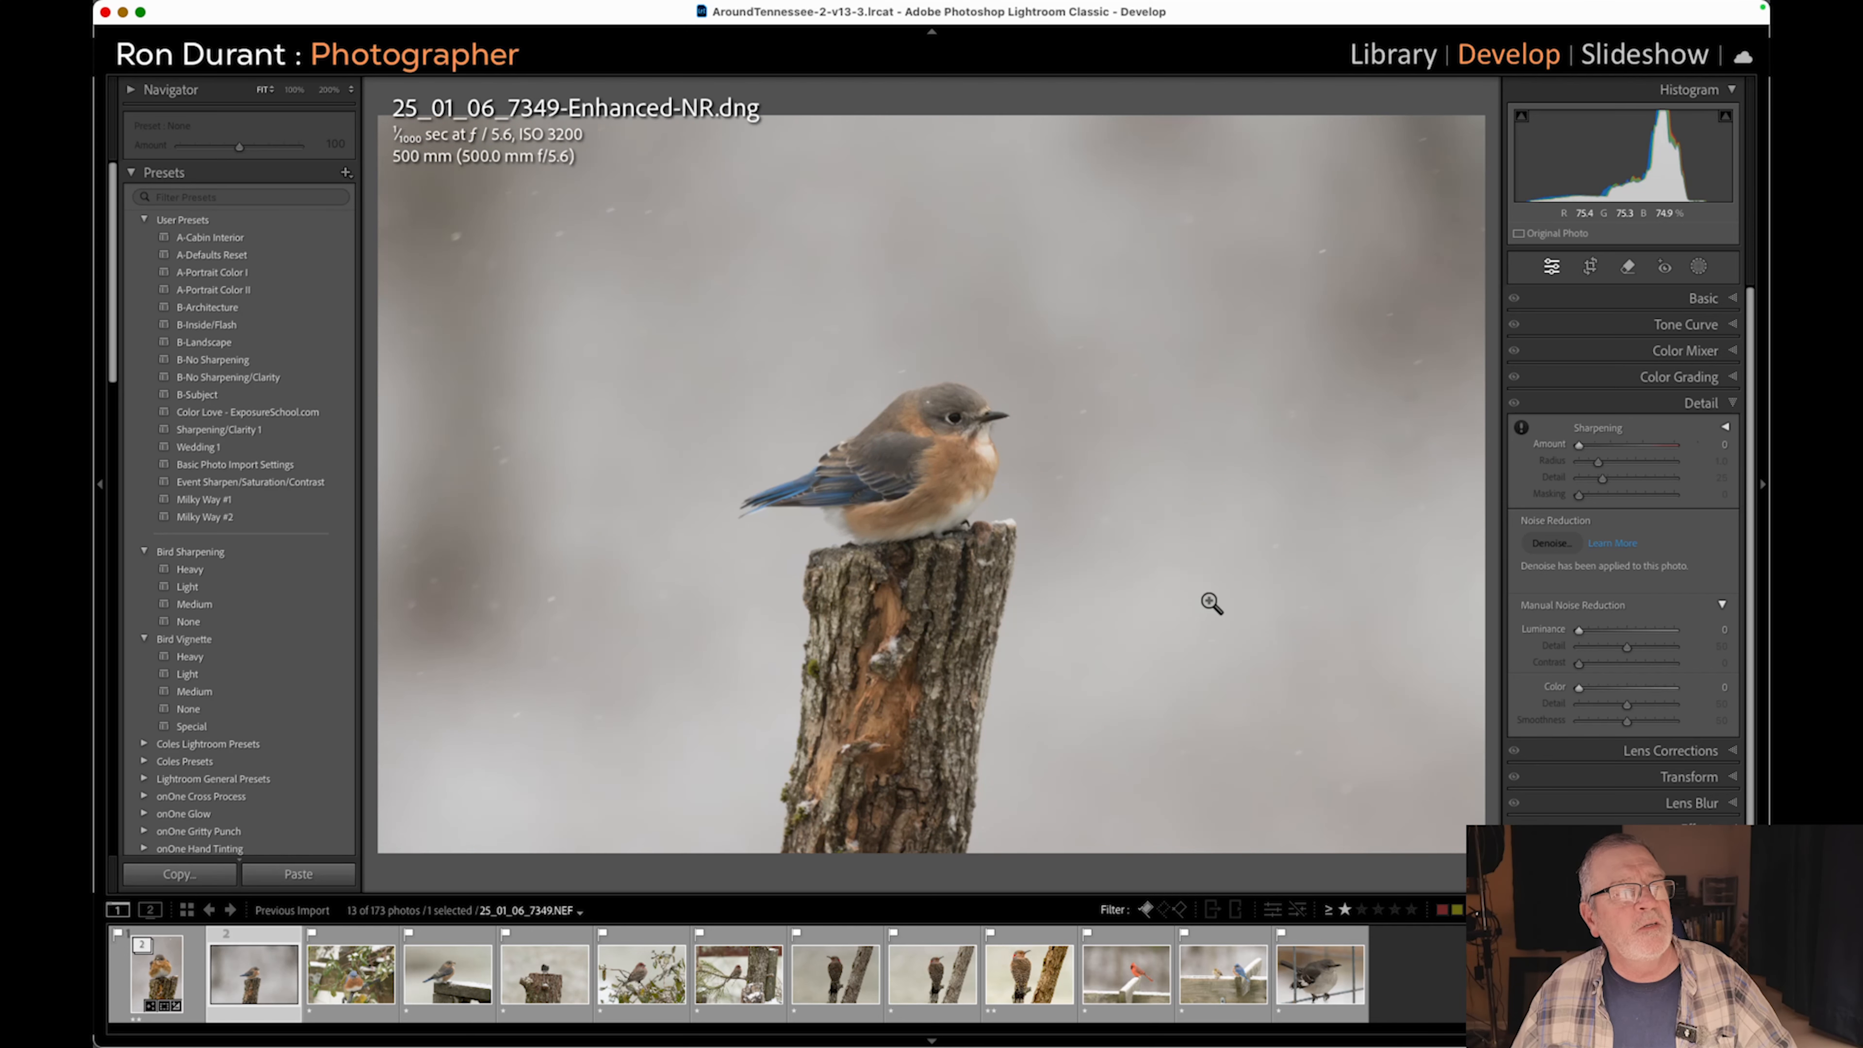
left_click(924, 447)
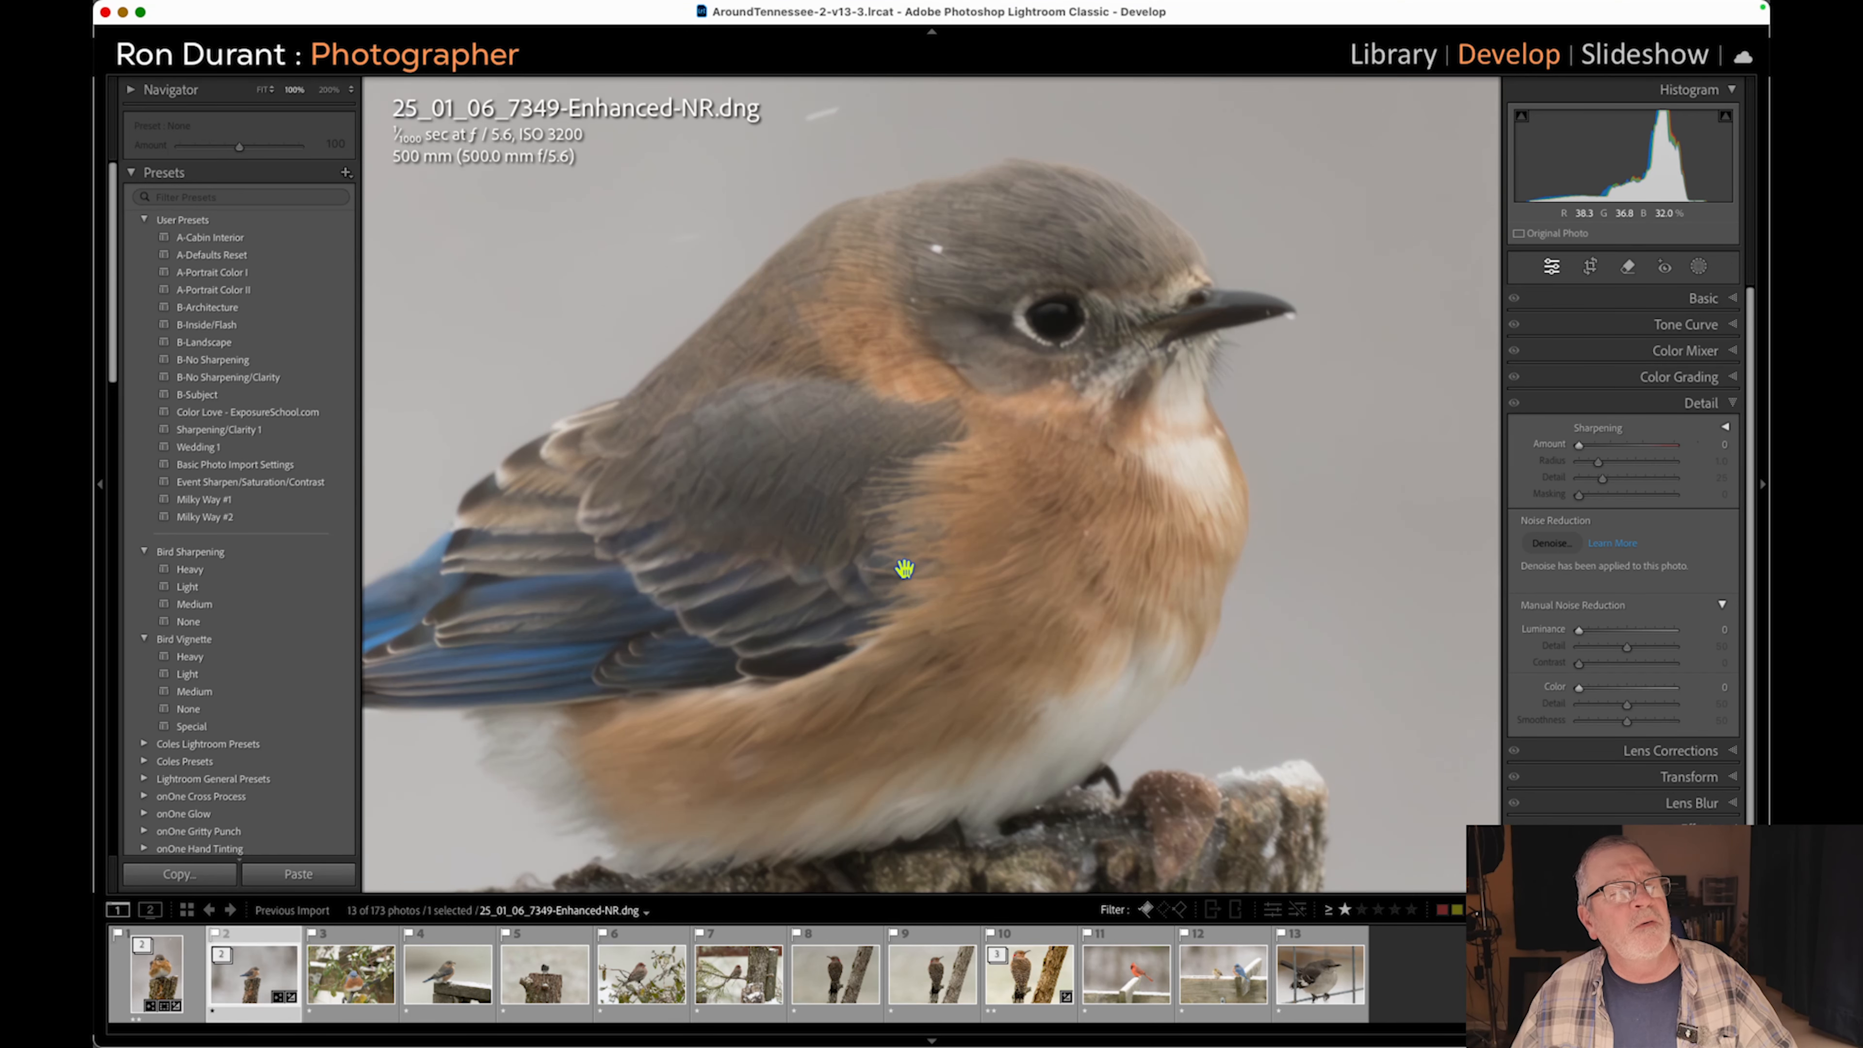
Reject the bluebird photo 25_01_06_7349-Enhanced-NR.dng so it drops out of the filtered set.
left_click(970, 485)
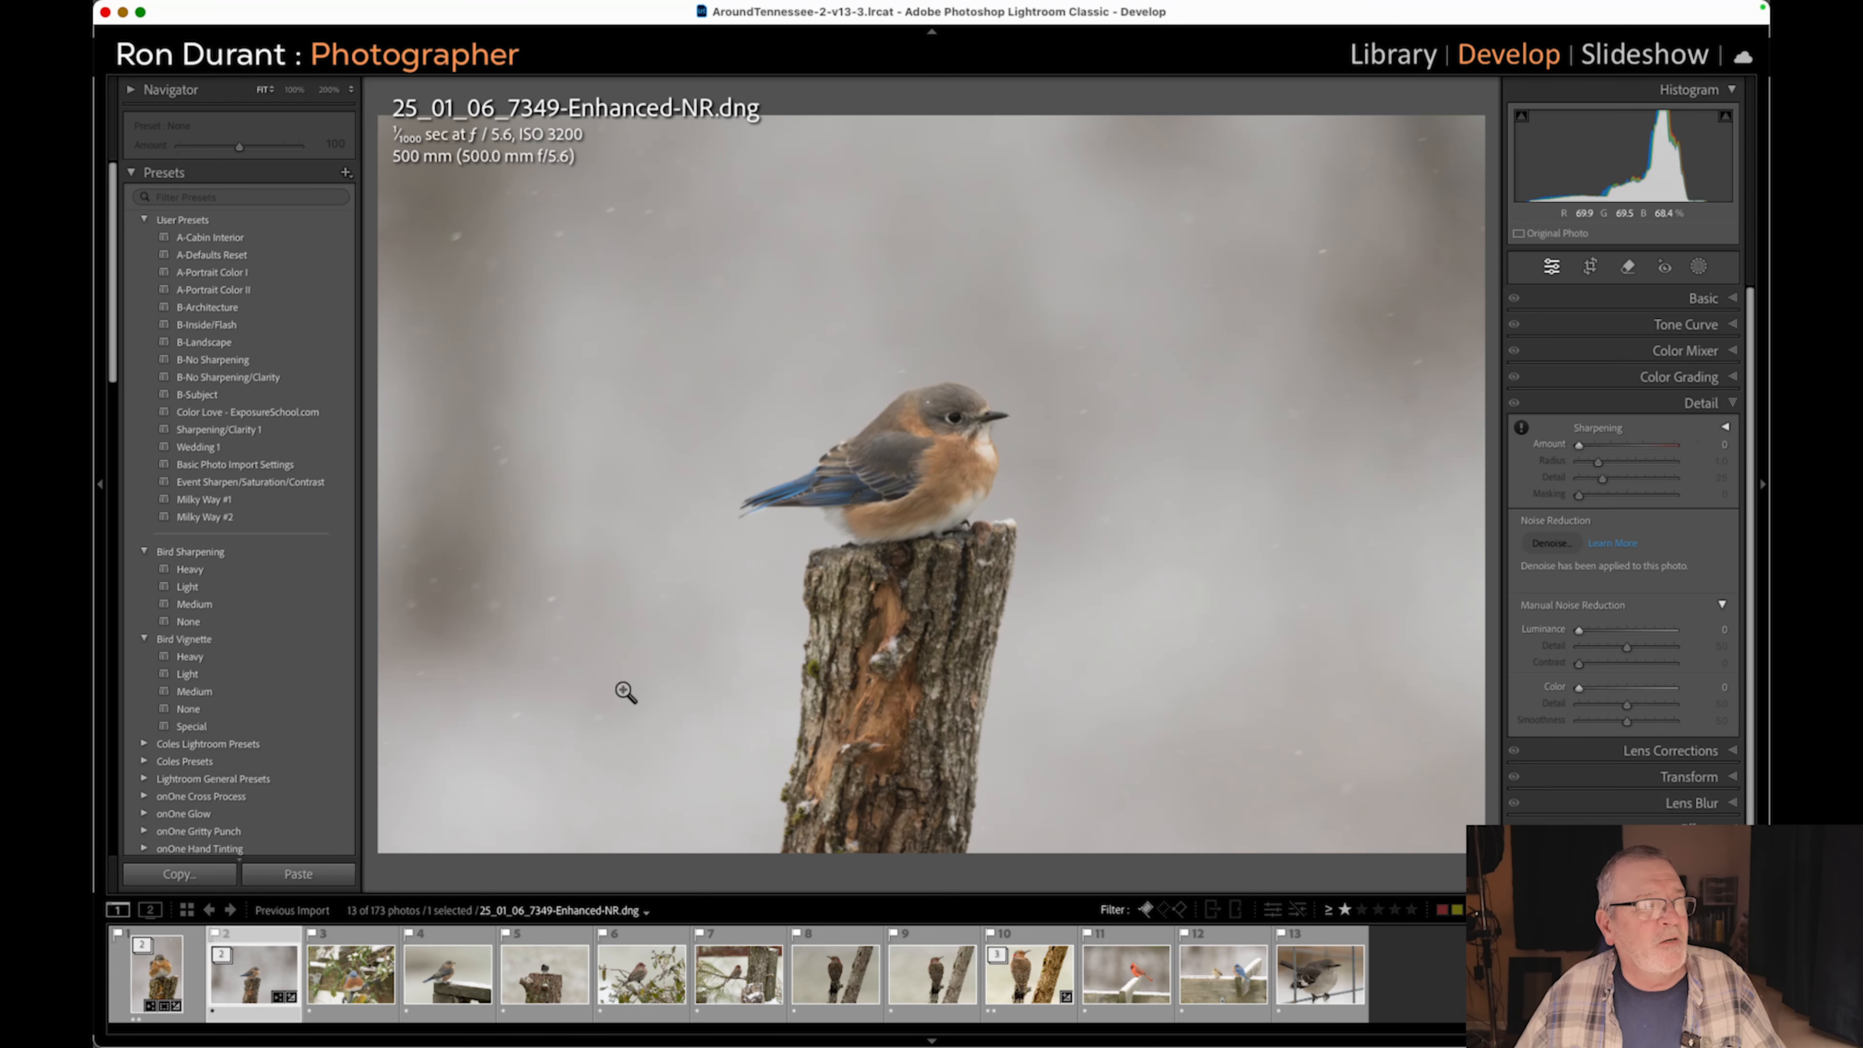
key("x")
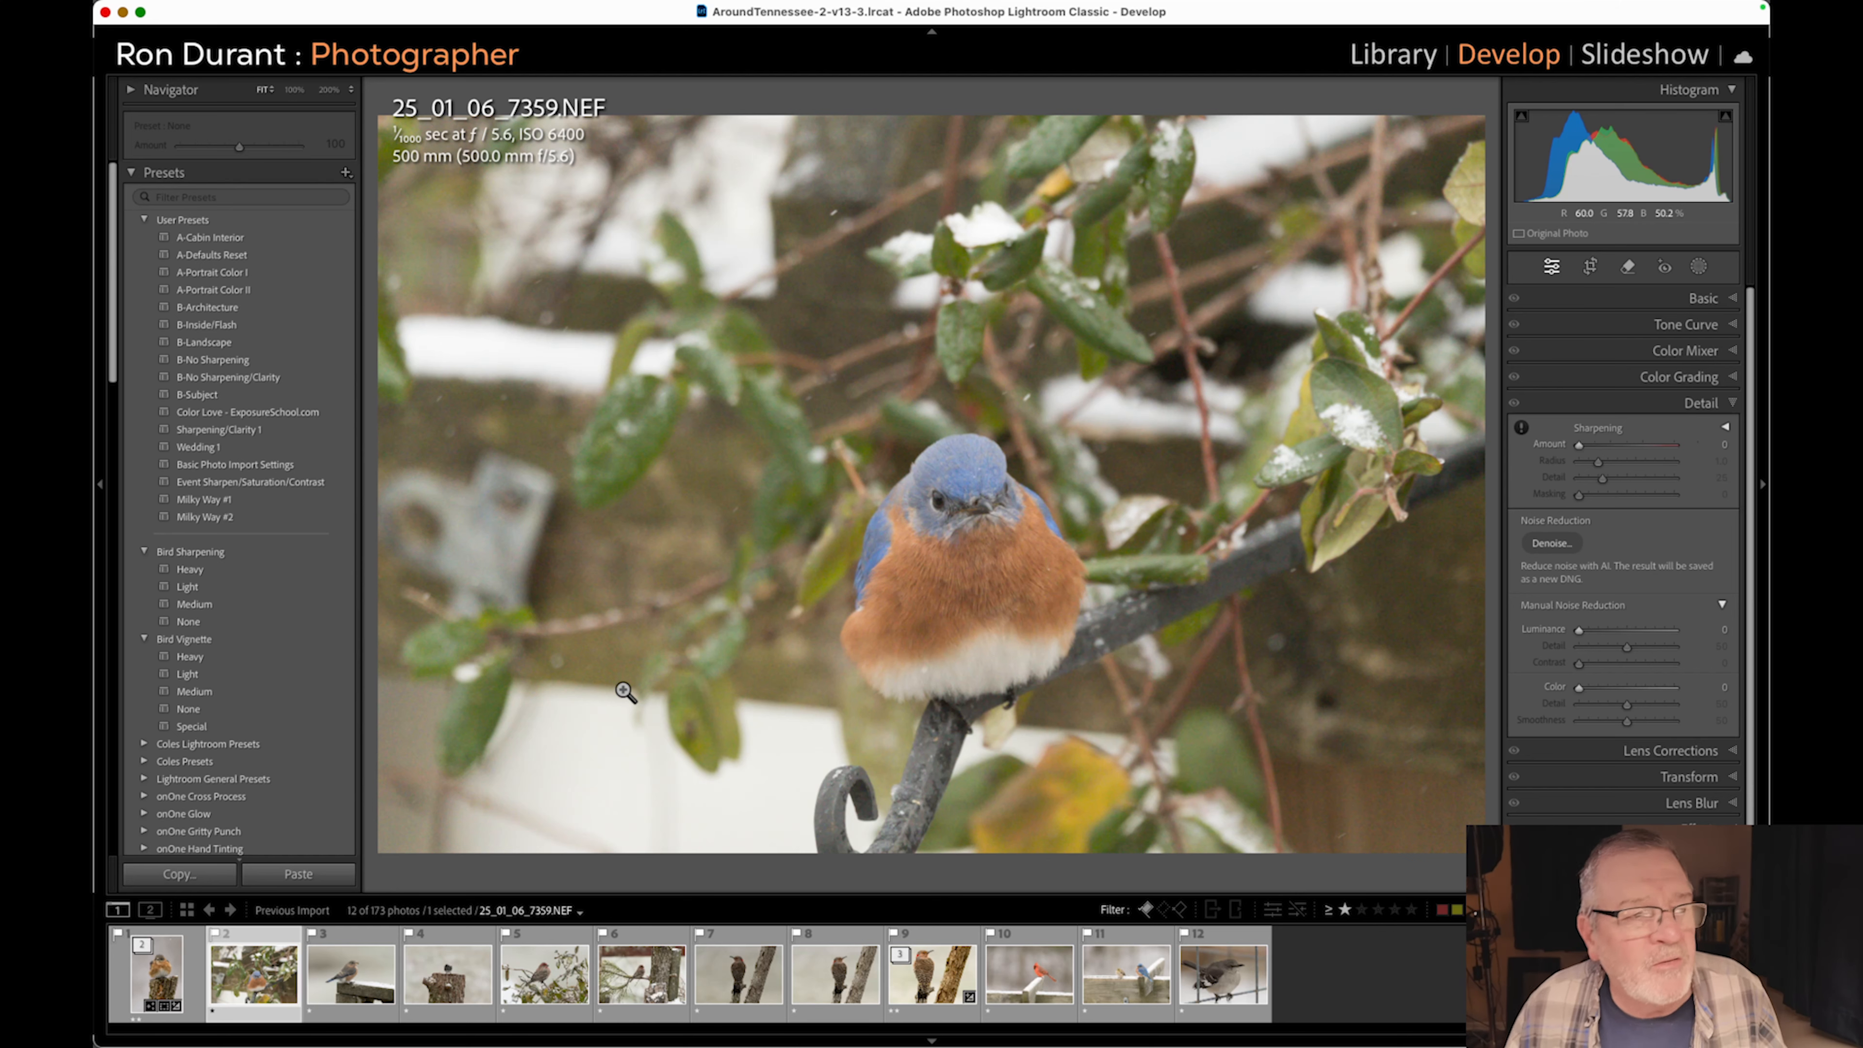
Check the noise in 25_01_06_7359.NEF up close and create an AI-denoised copy with amount 95, stacked with the original.
left_click(959, 507)
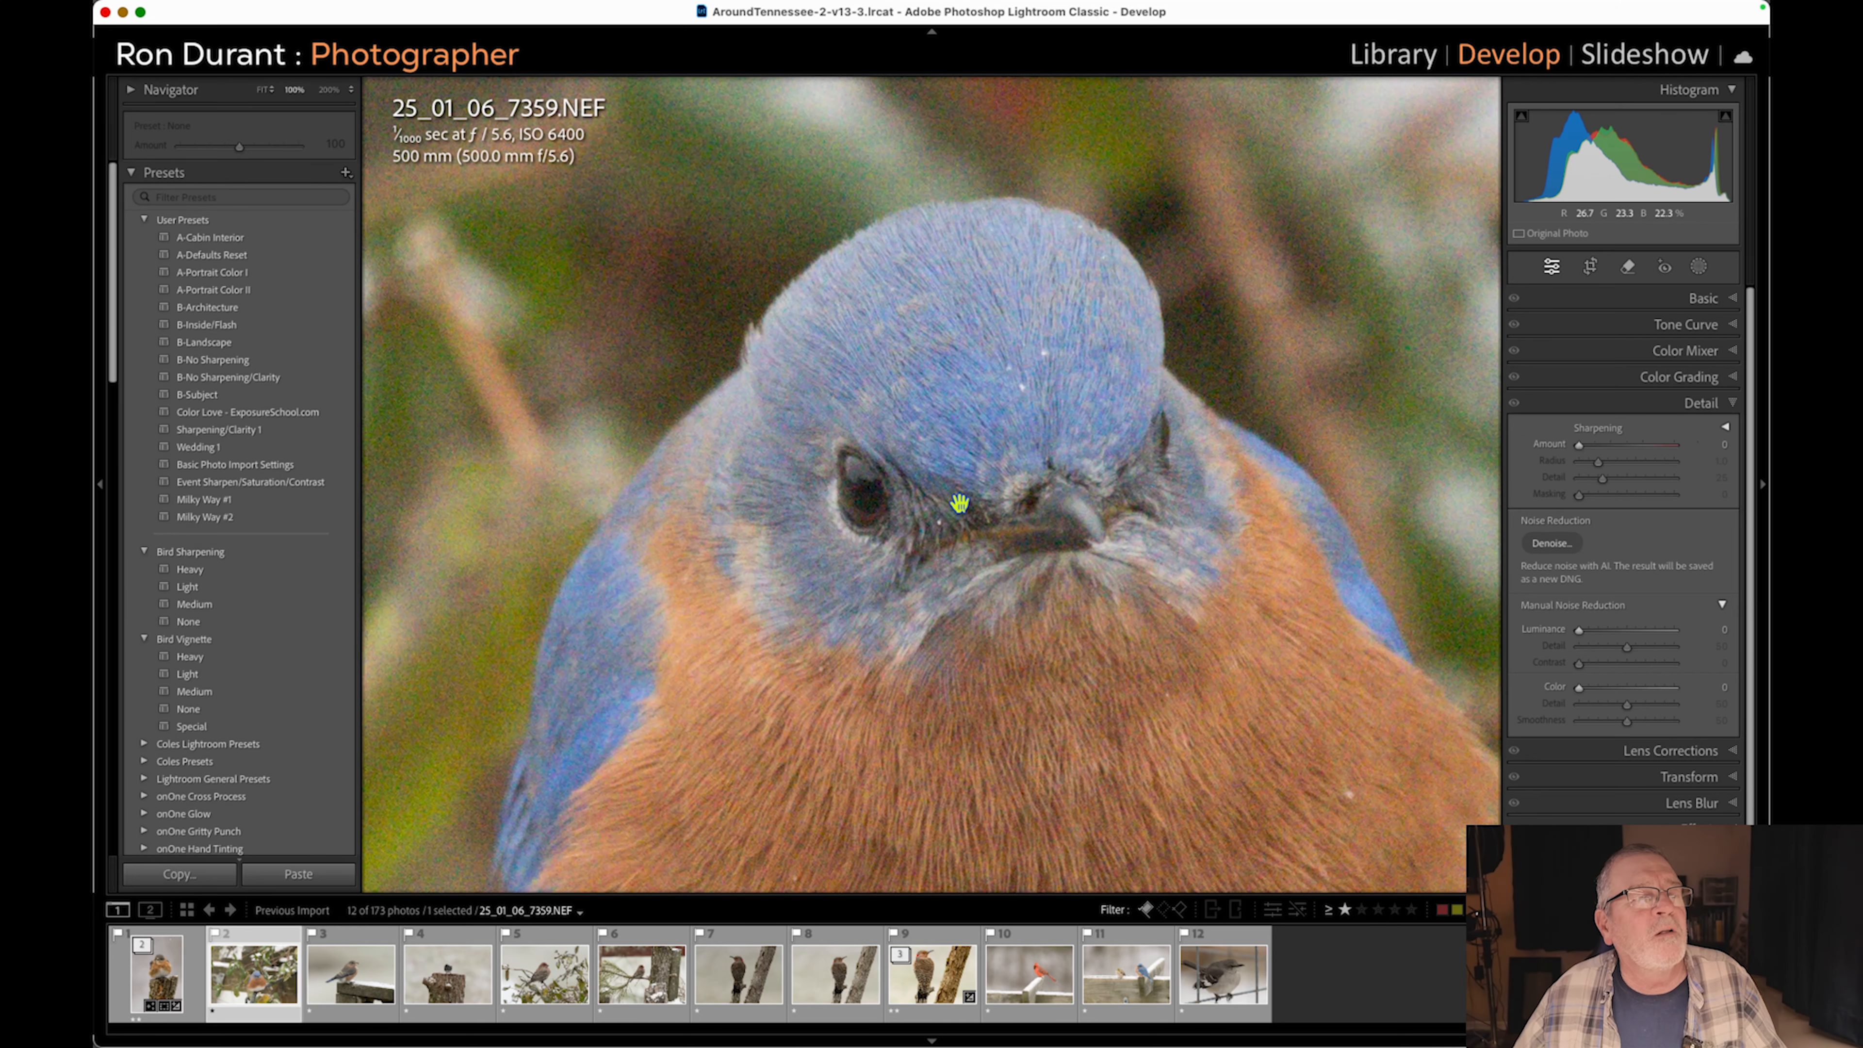
left_click_drag(1030, 642, 961, 528)
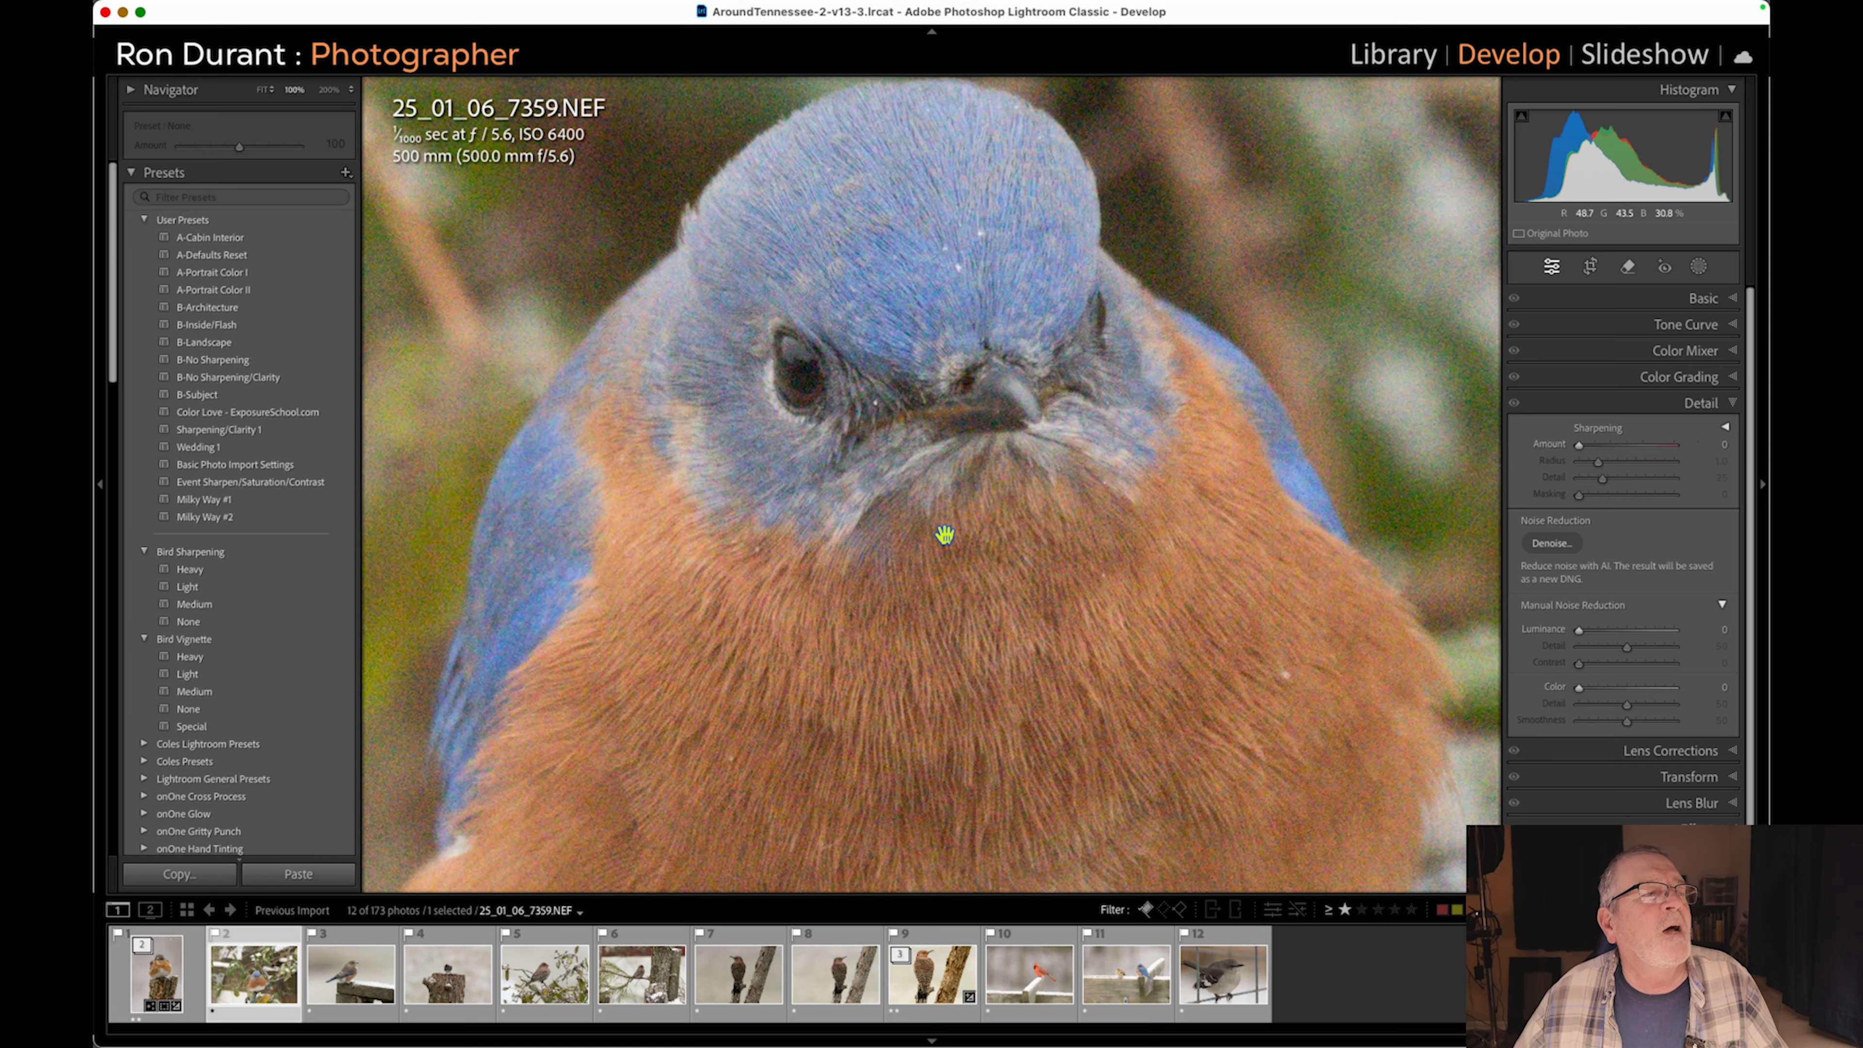
left_click(906, 541)
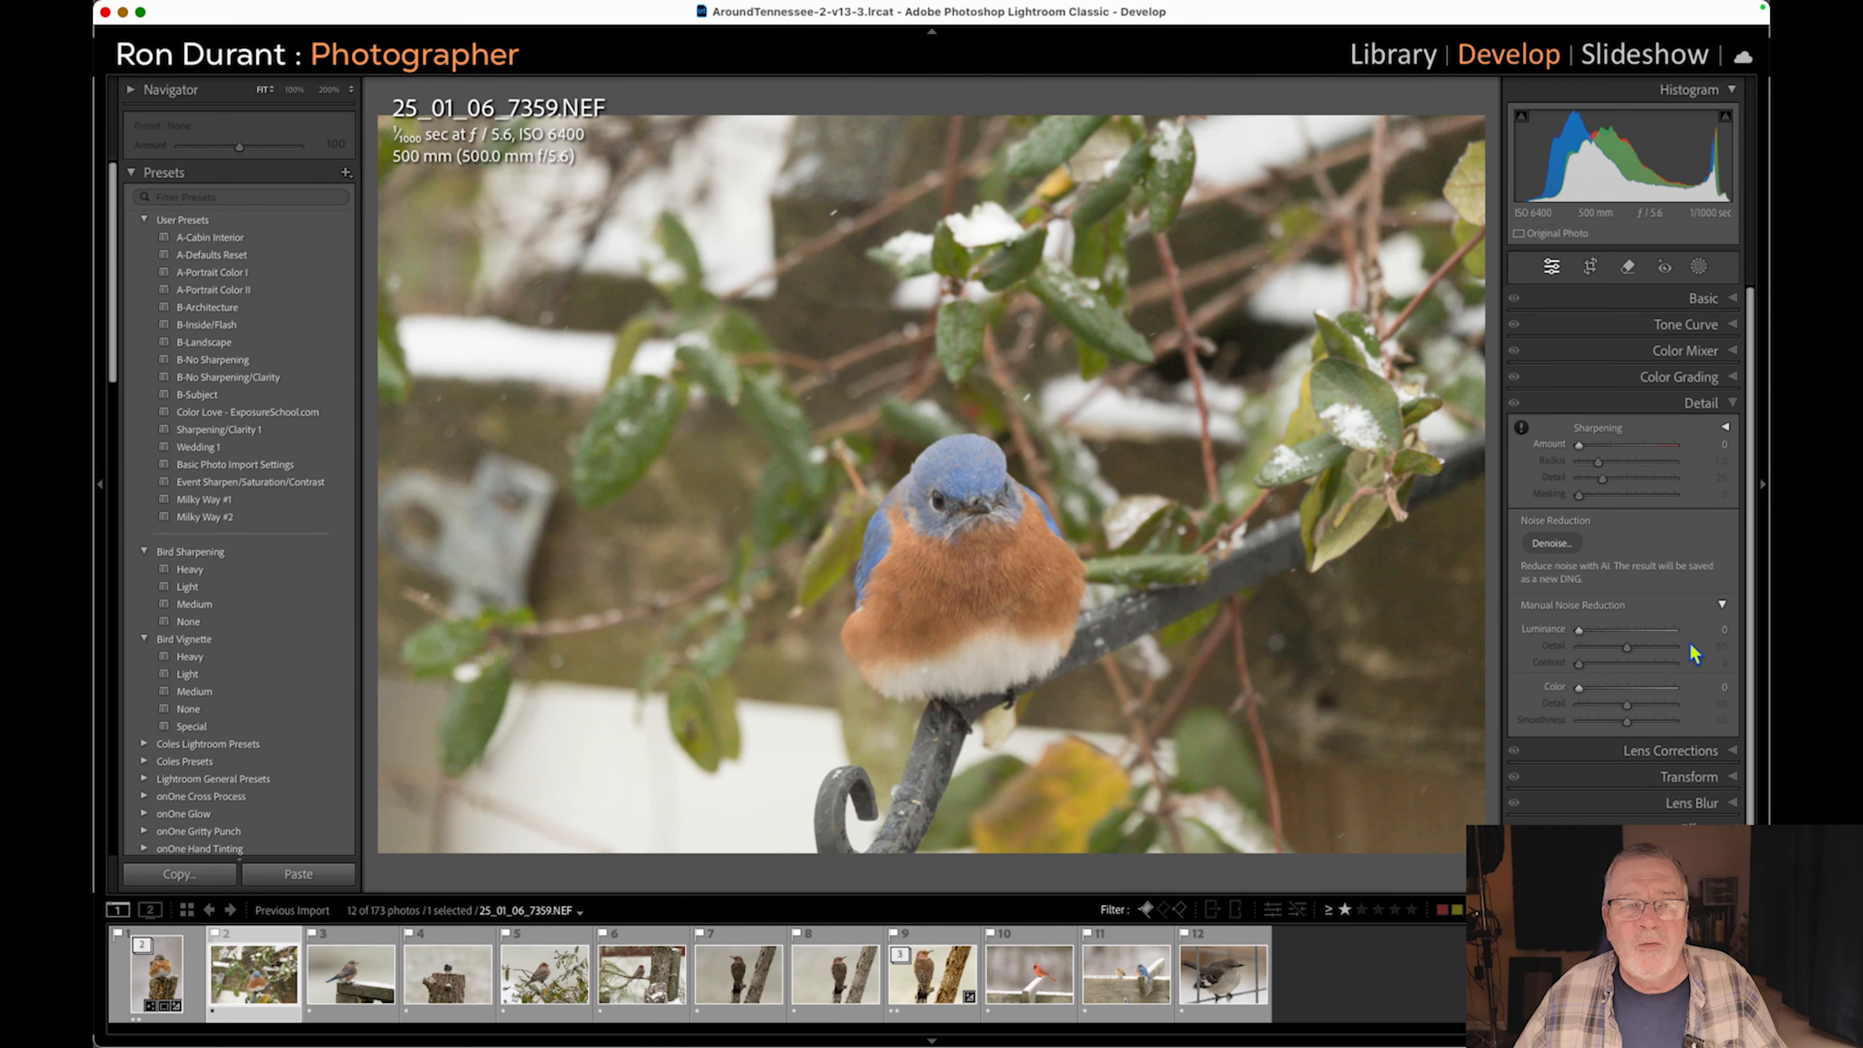
left_click(1553, 543)
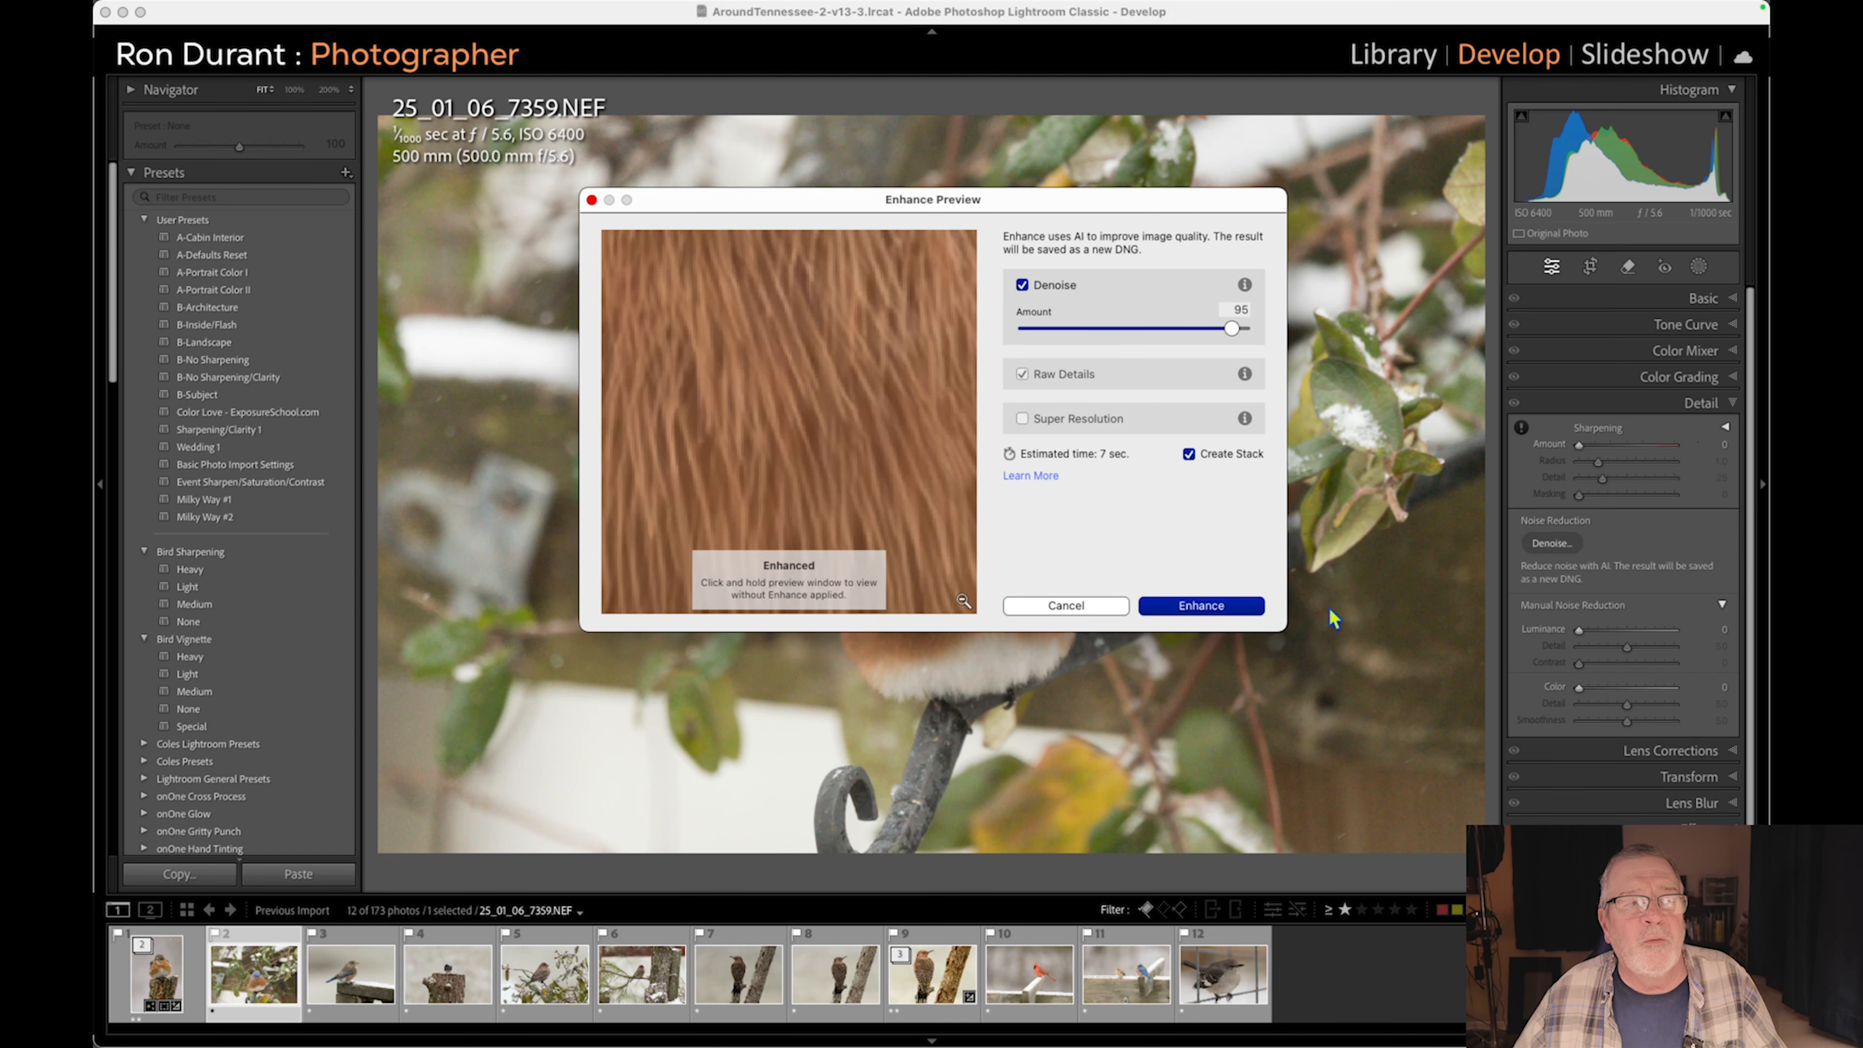
left_click(1208, 608)
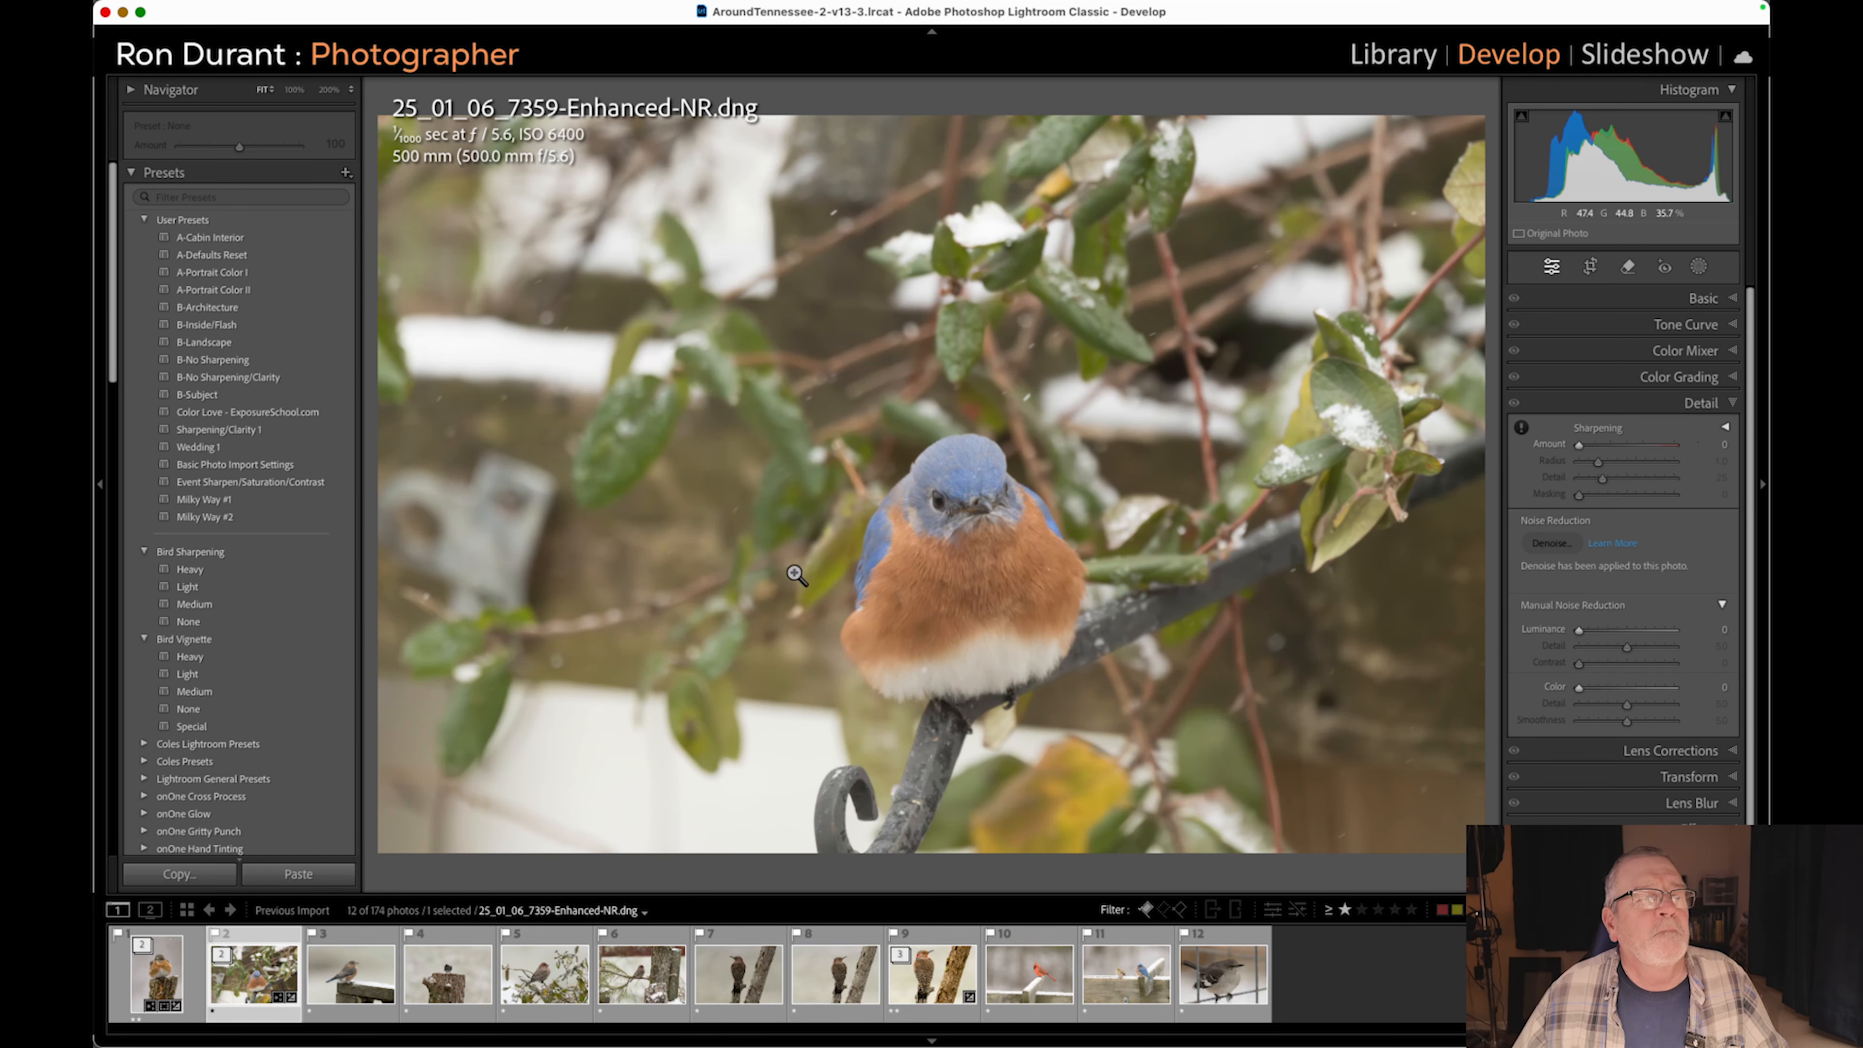
Examine the denoised bluebird's face and breast feathers at 100%.
left_click(977, 505)
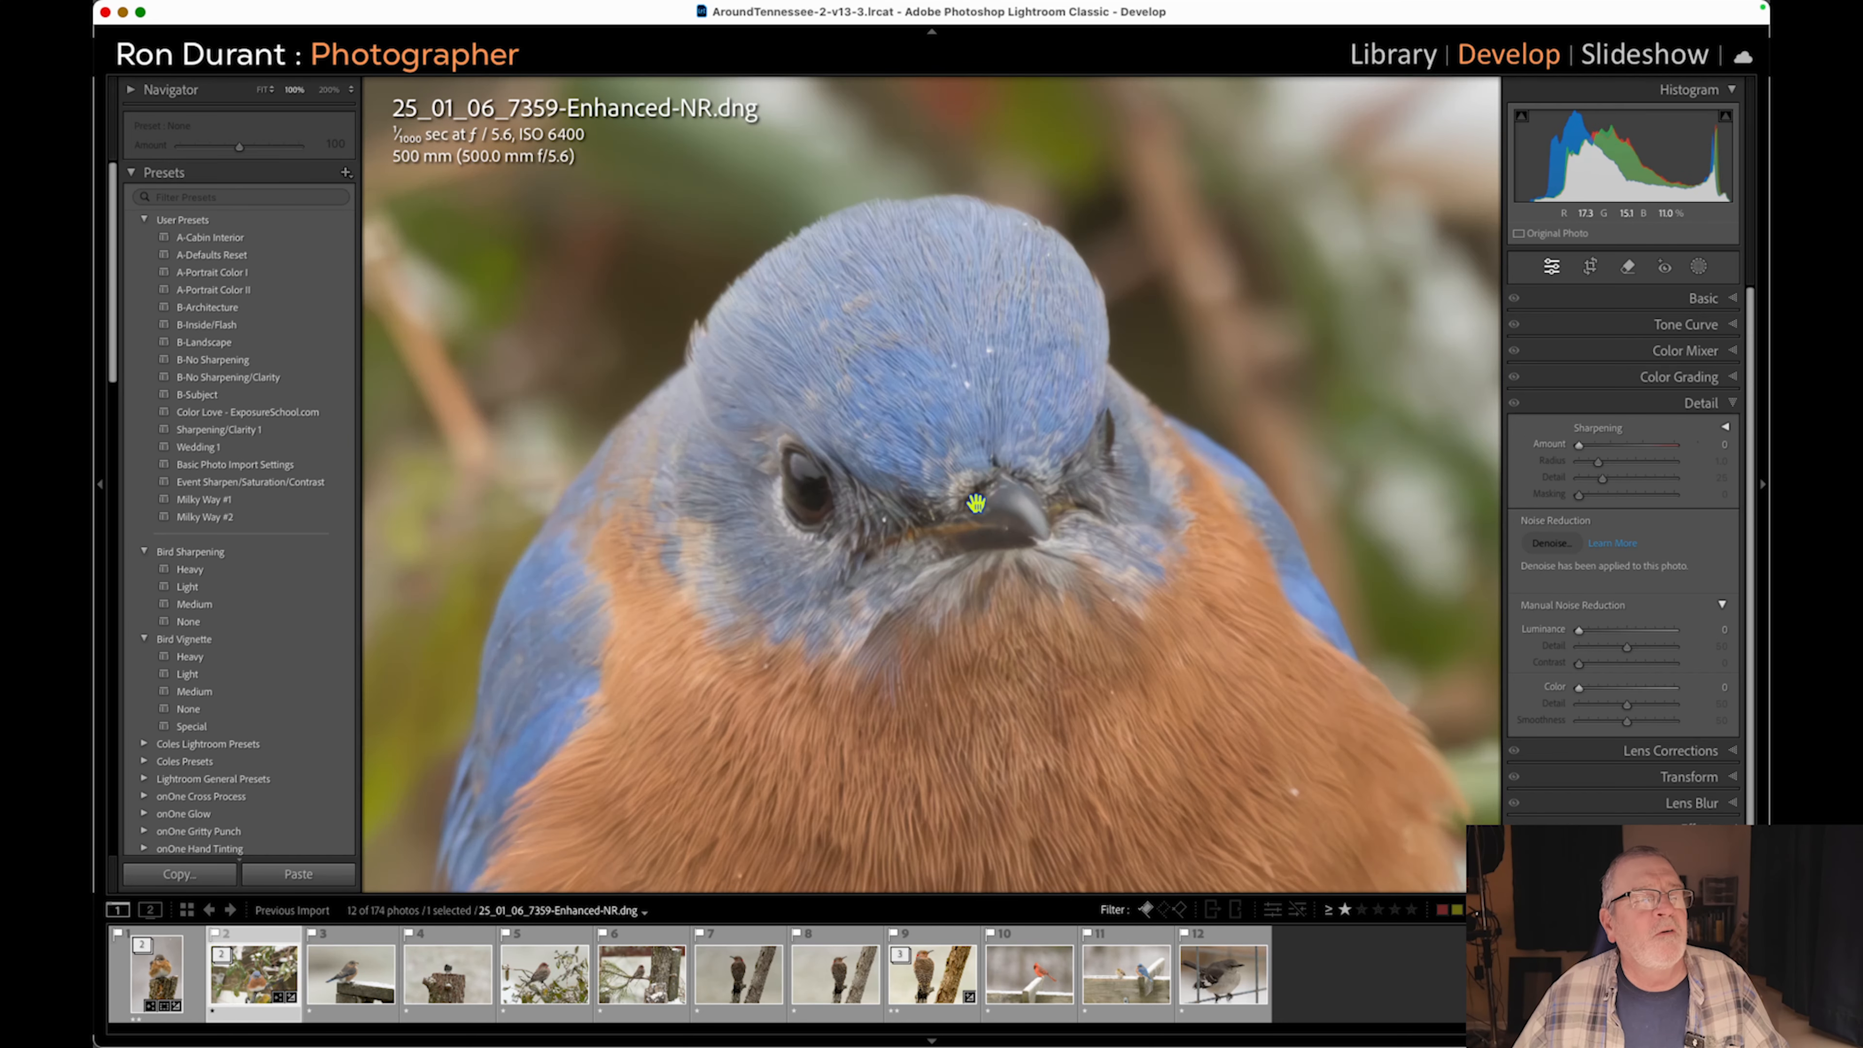
left_click_drag(953, 650, 952, 478)
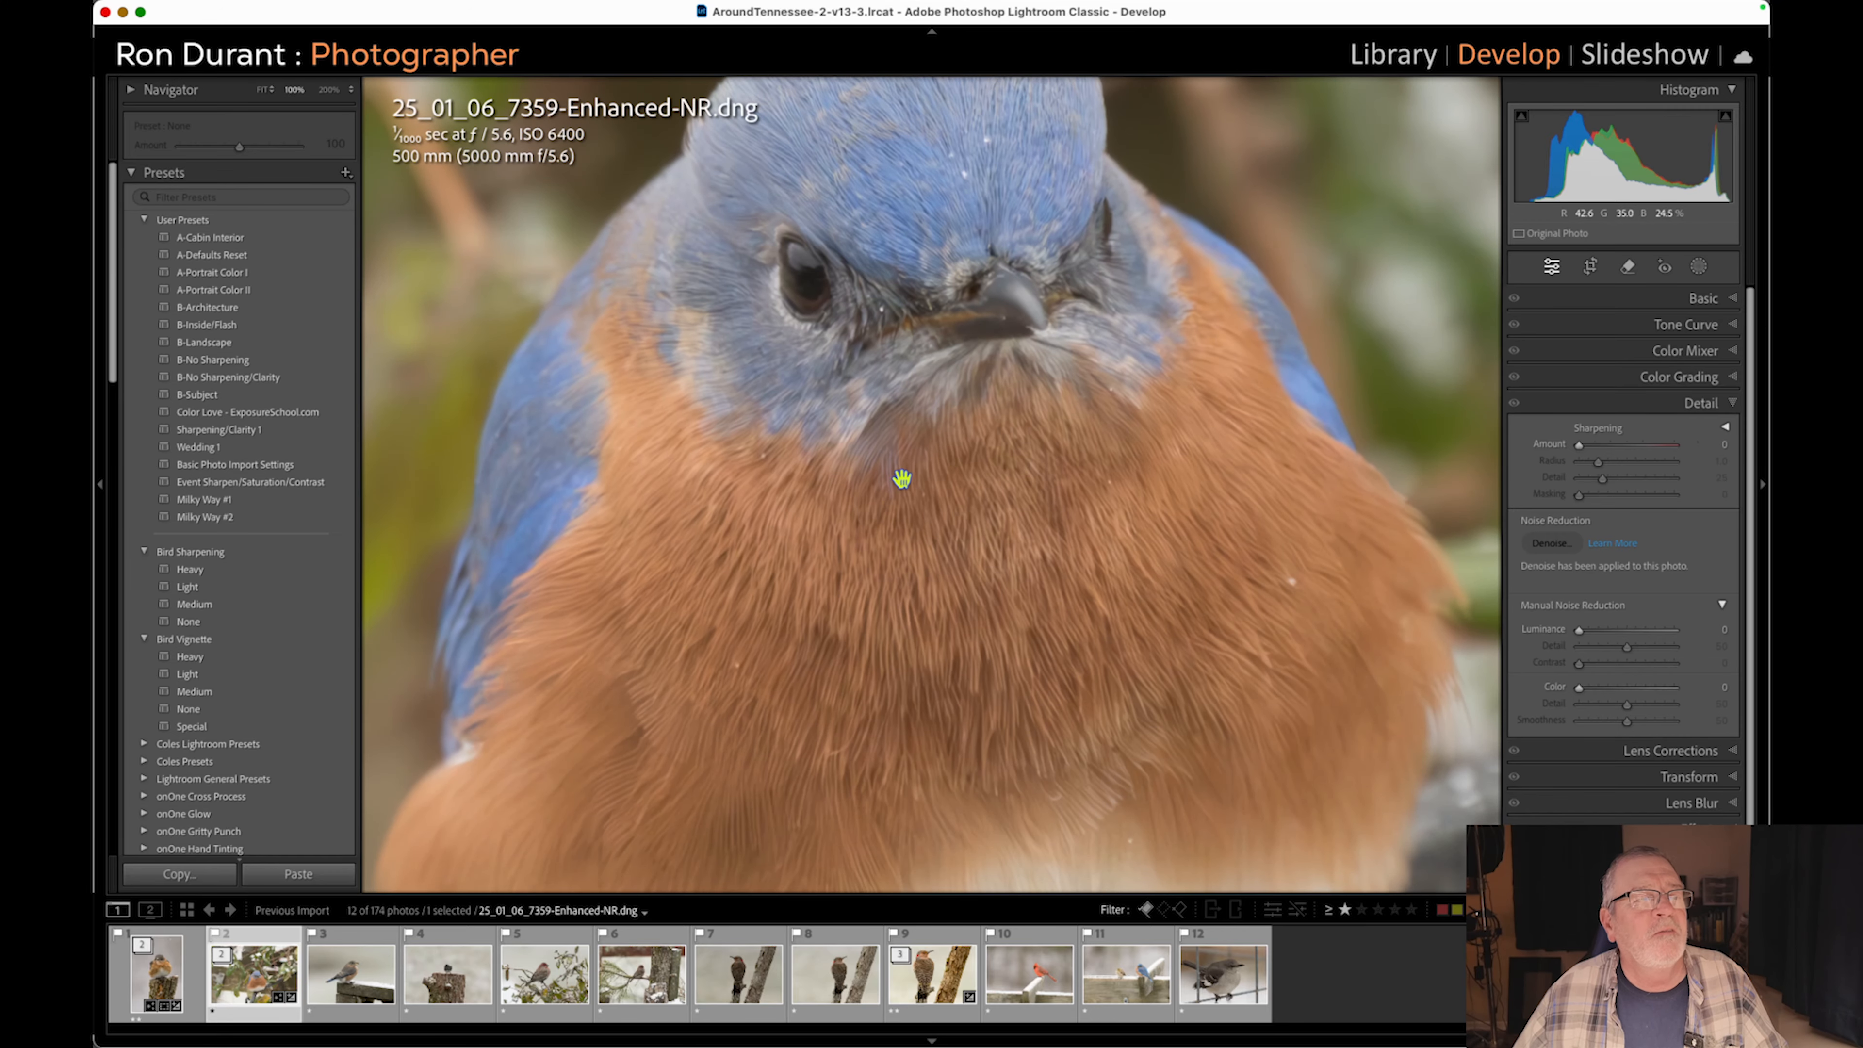
left_click(903, 478)
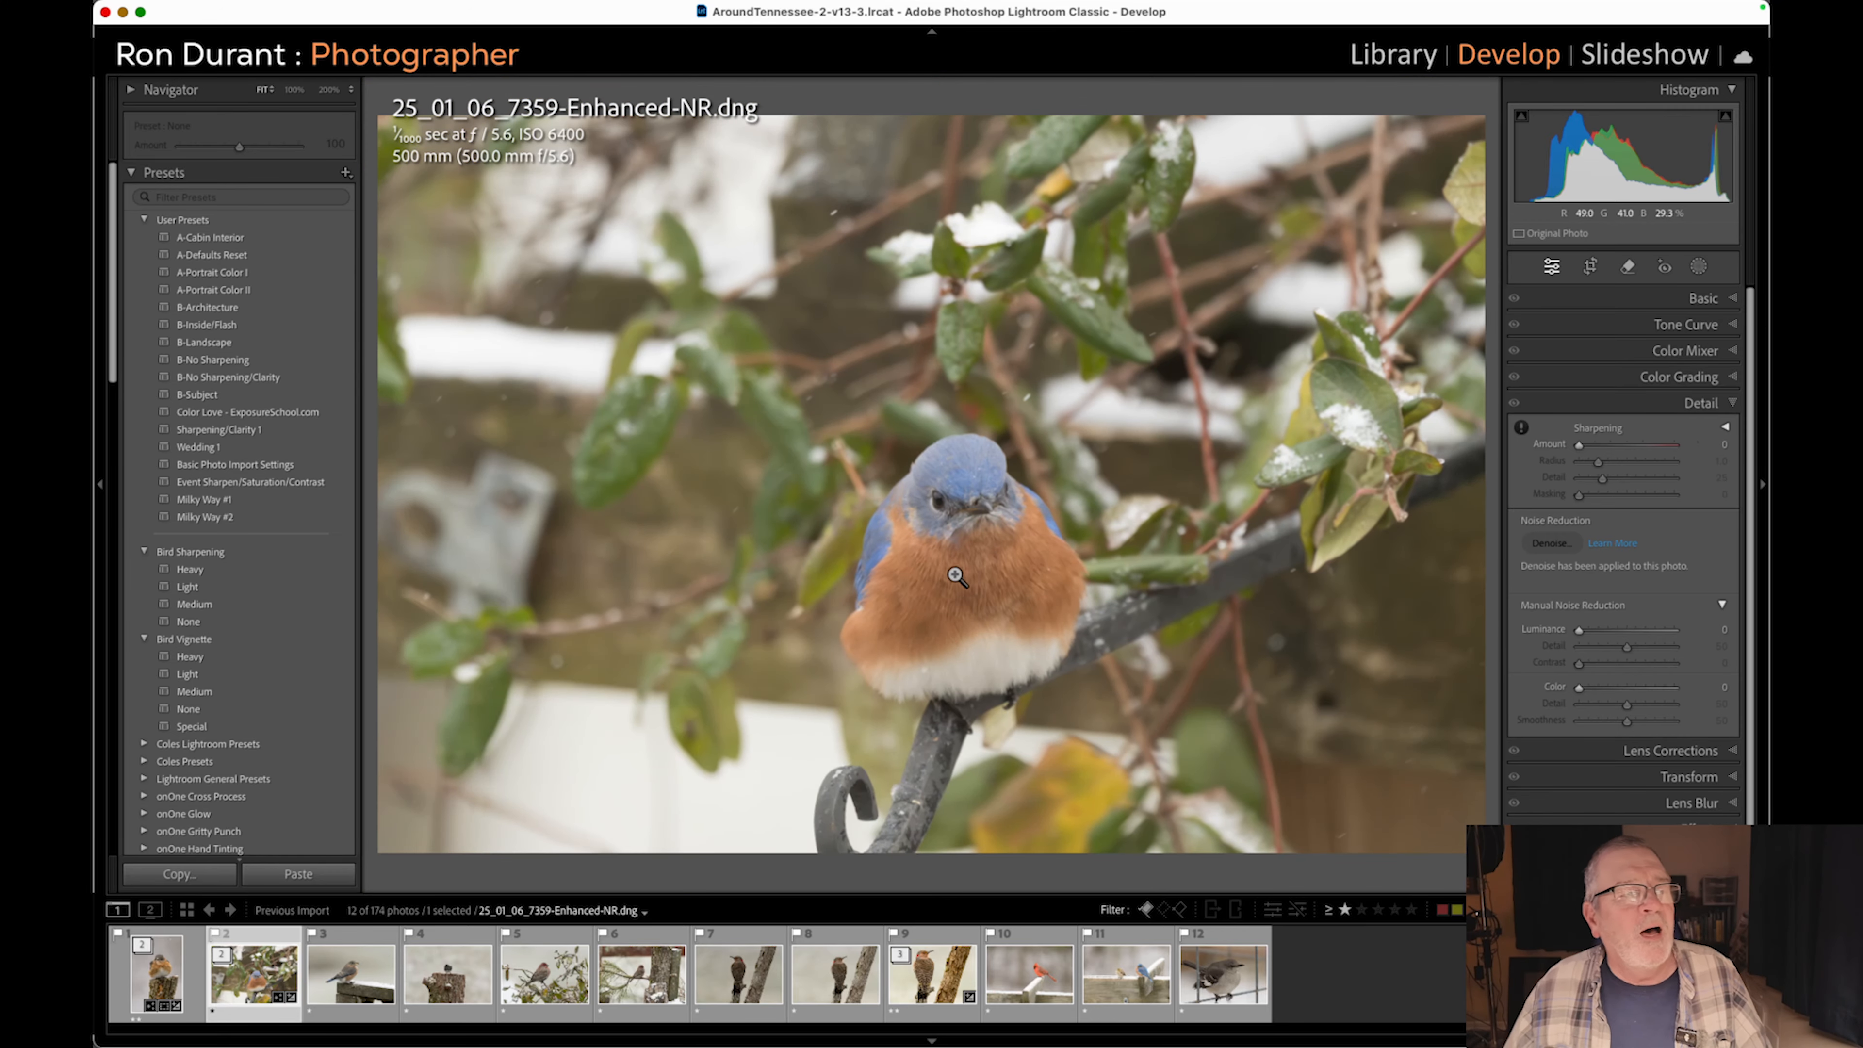
left_click(957, 552)
left_click(1056, 568)
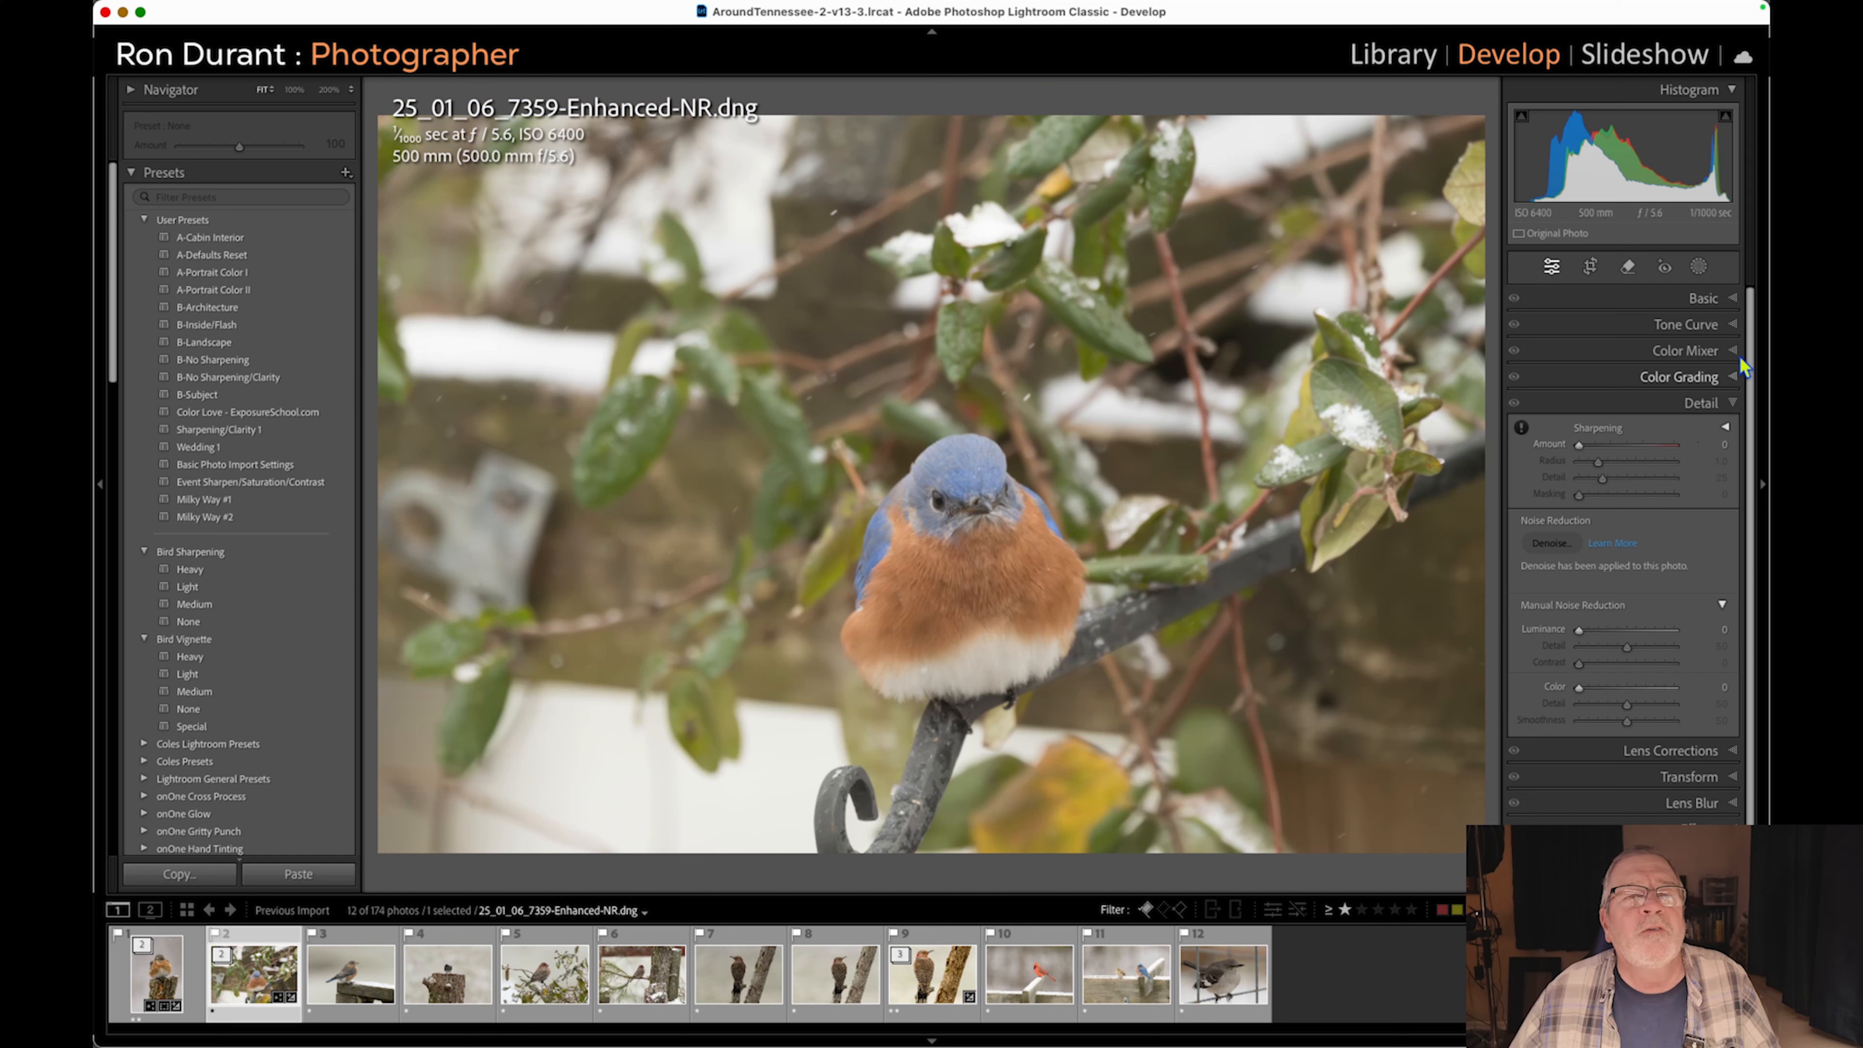
Apply the automatic Basic tone adjustments to the denoised bluebird photo.
left_click(1733, 297)
left_click(1611, 323)
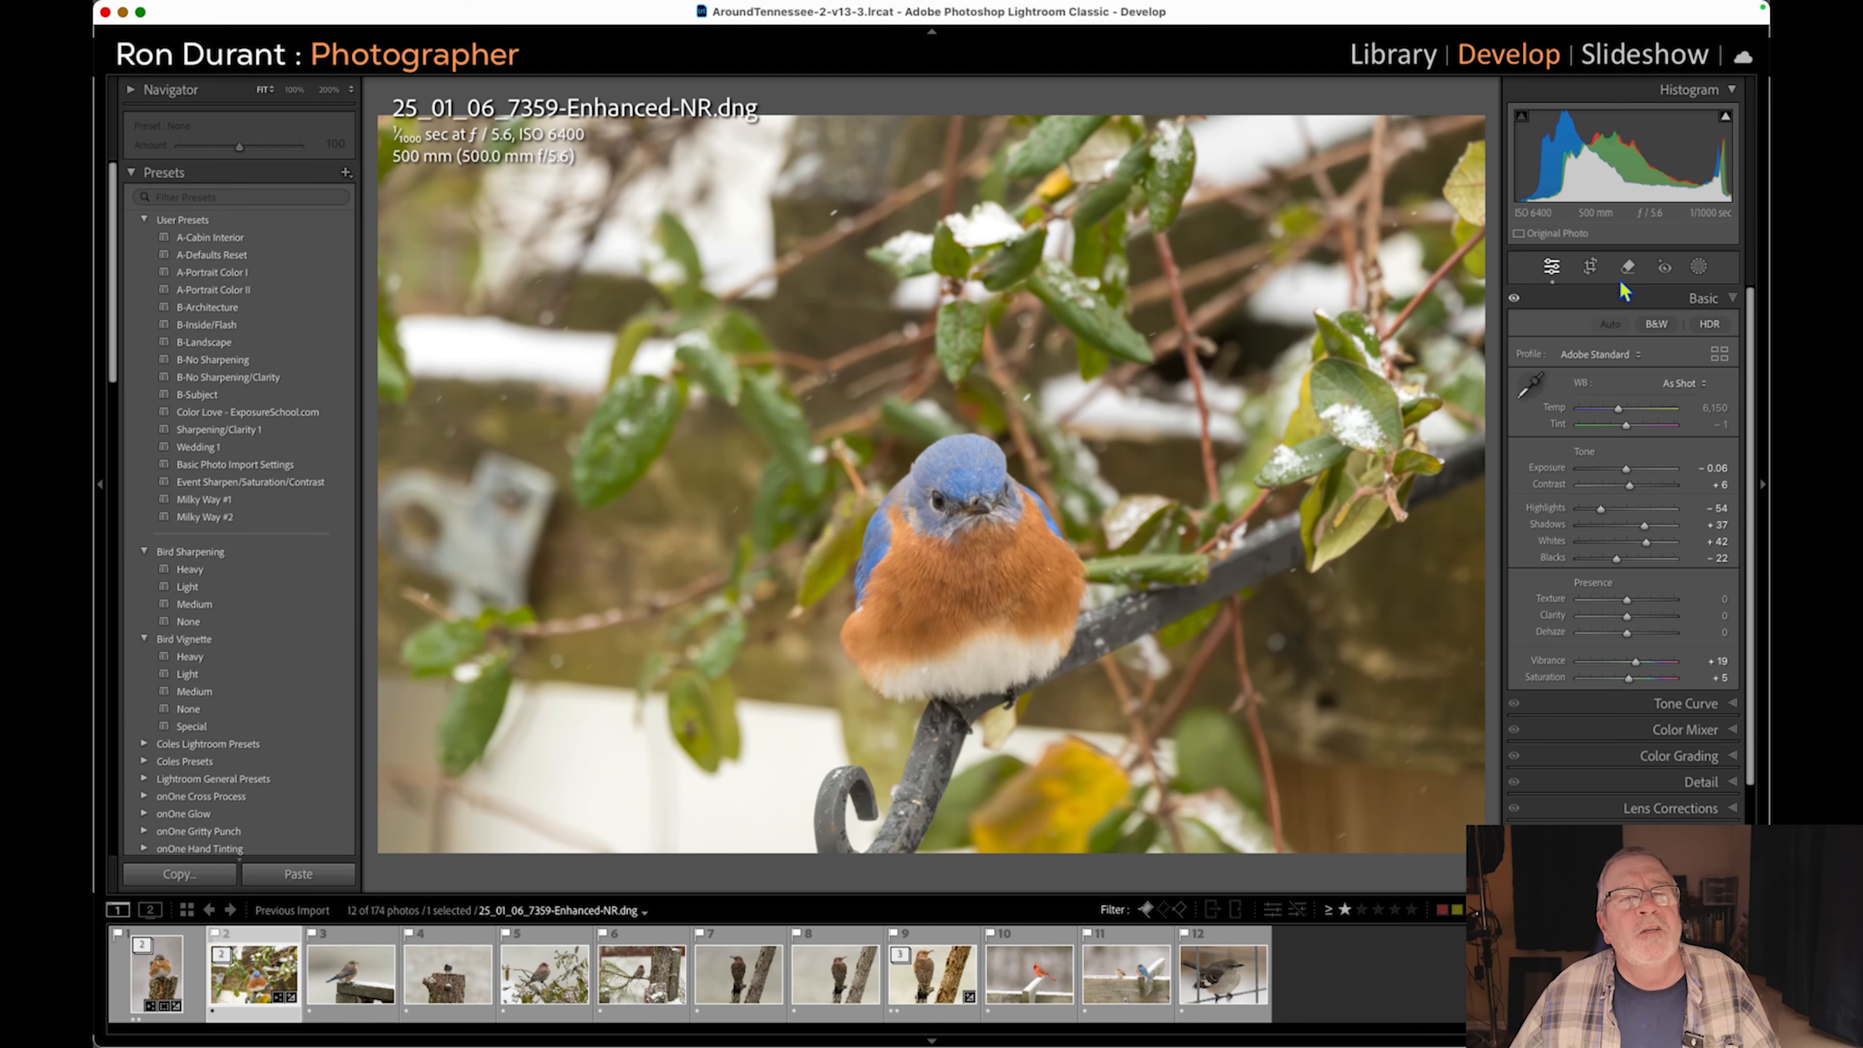
Crop the photo tighter at its original aspect ratio, placing the bluebird left of centre with the curled metal perch included.
left_click(1591, 269)
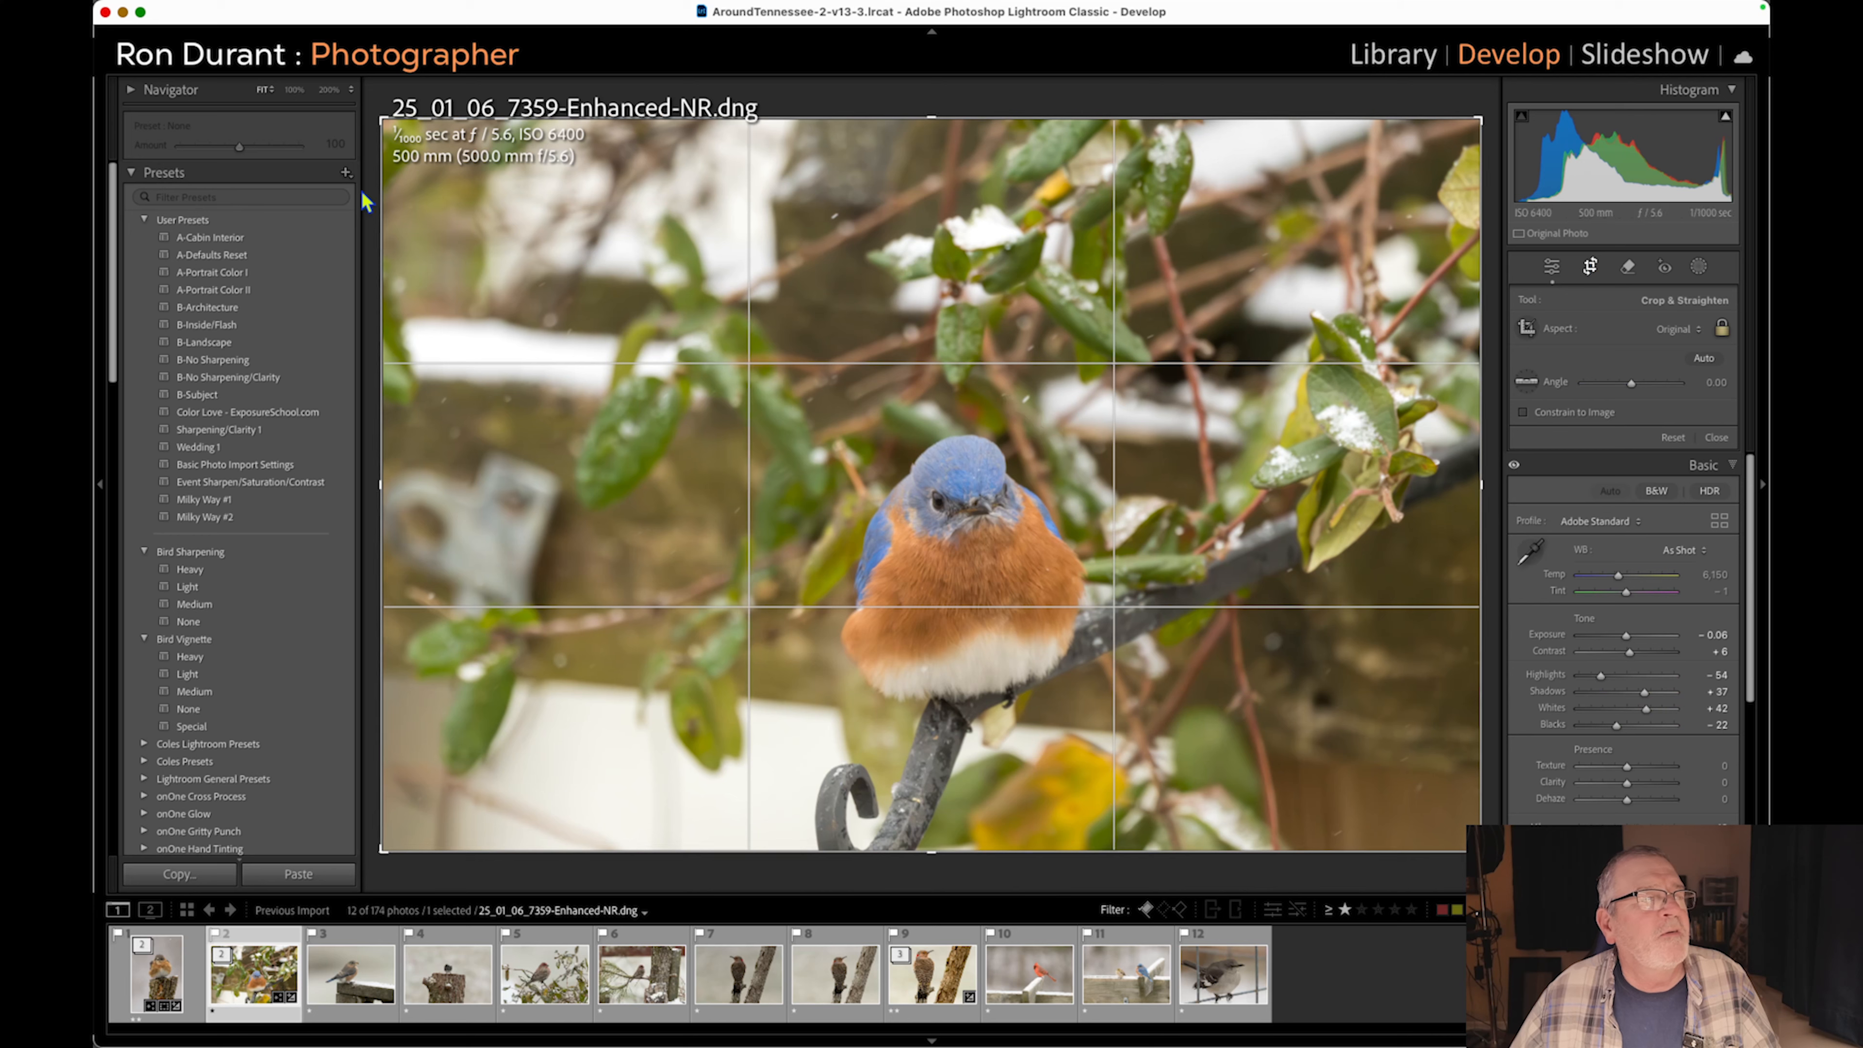
left_click_drag(377, 120, 499, 193)
left_click_drag(1363, 196, 1318, 226)
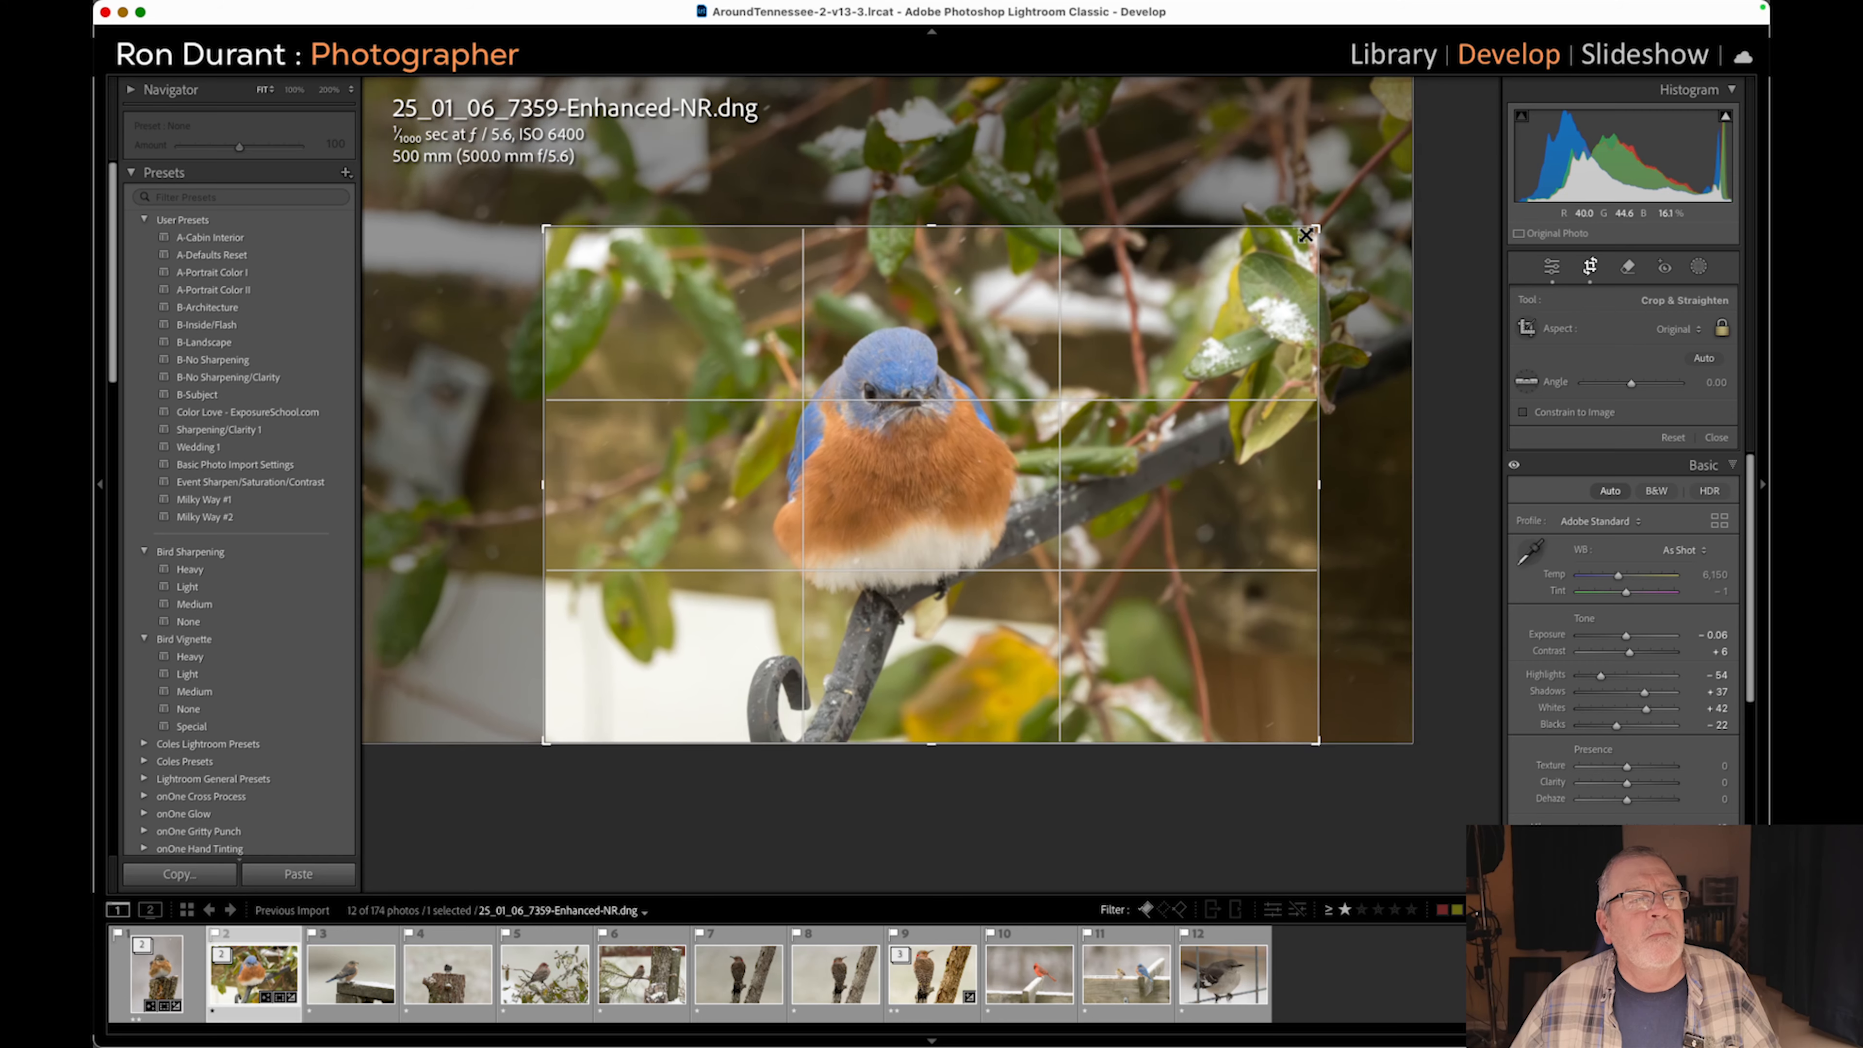
left_click_drag(1229, 305, 1174, 301)
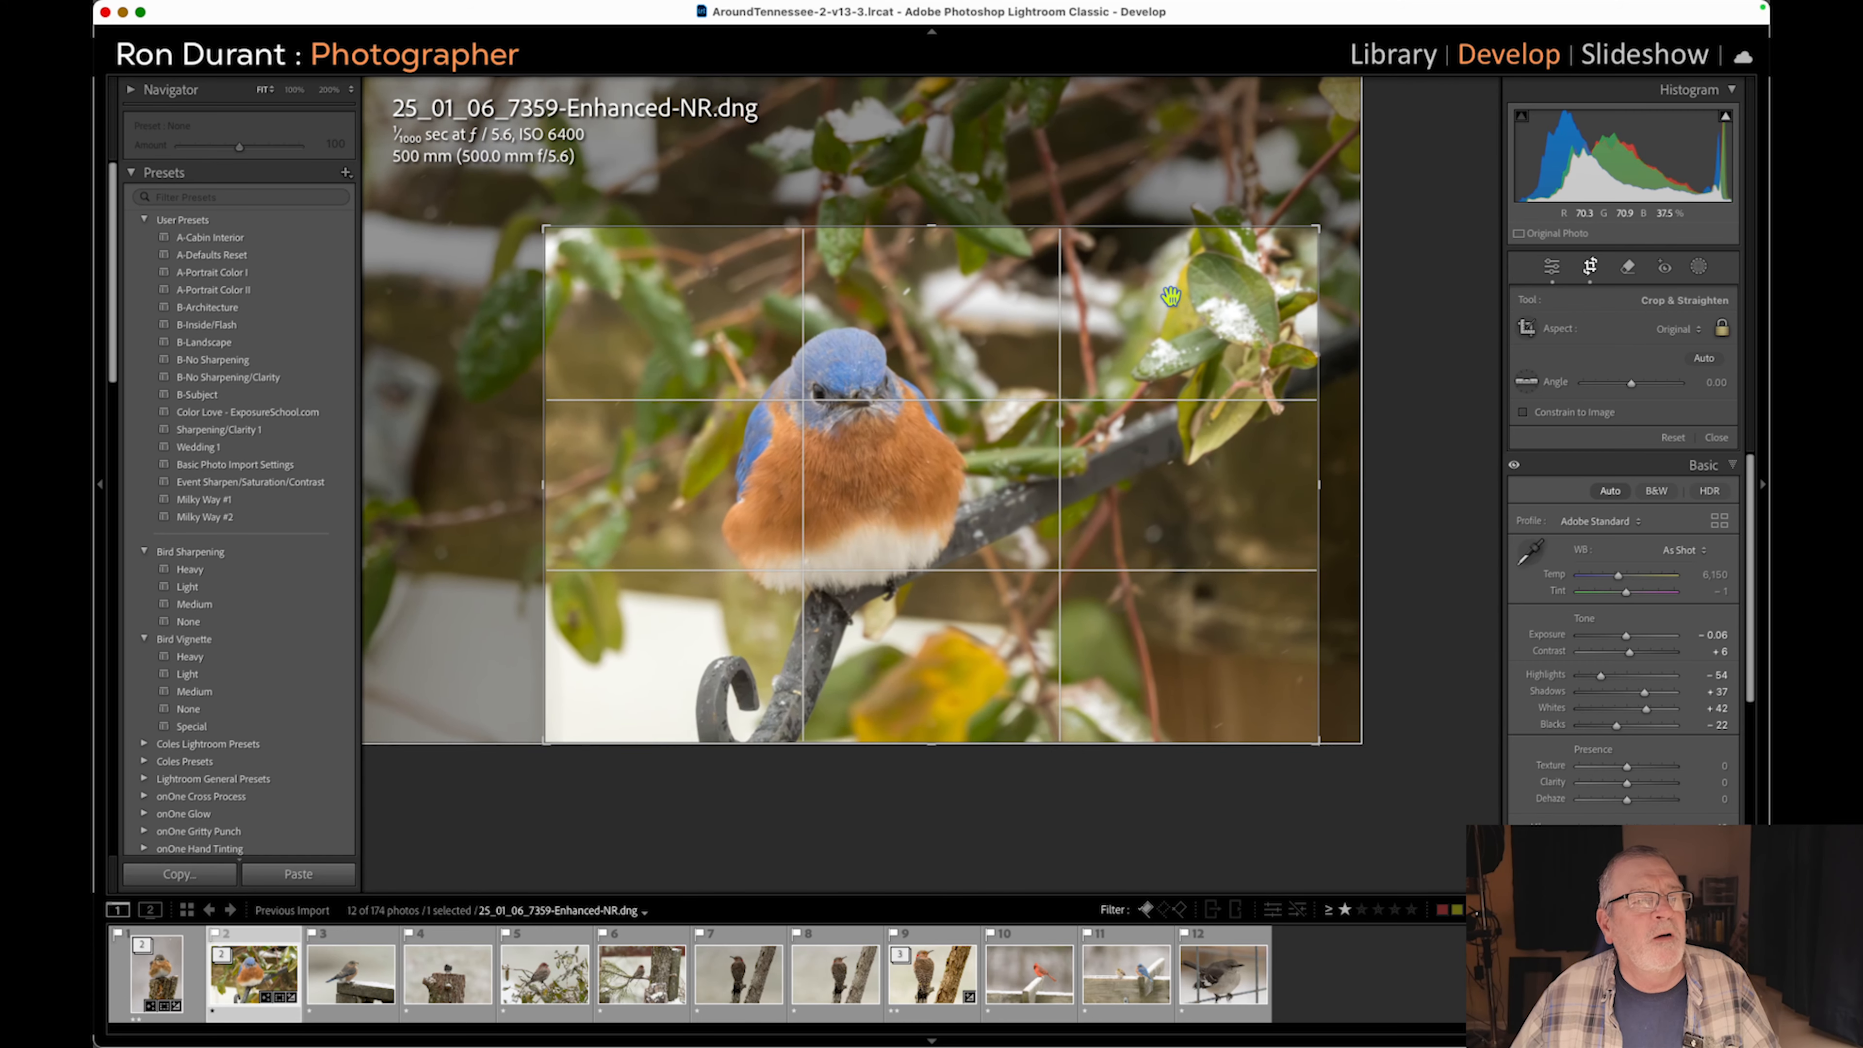
left_click_drag(936, 225, 930, 218)
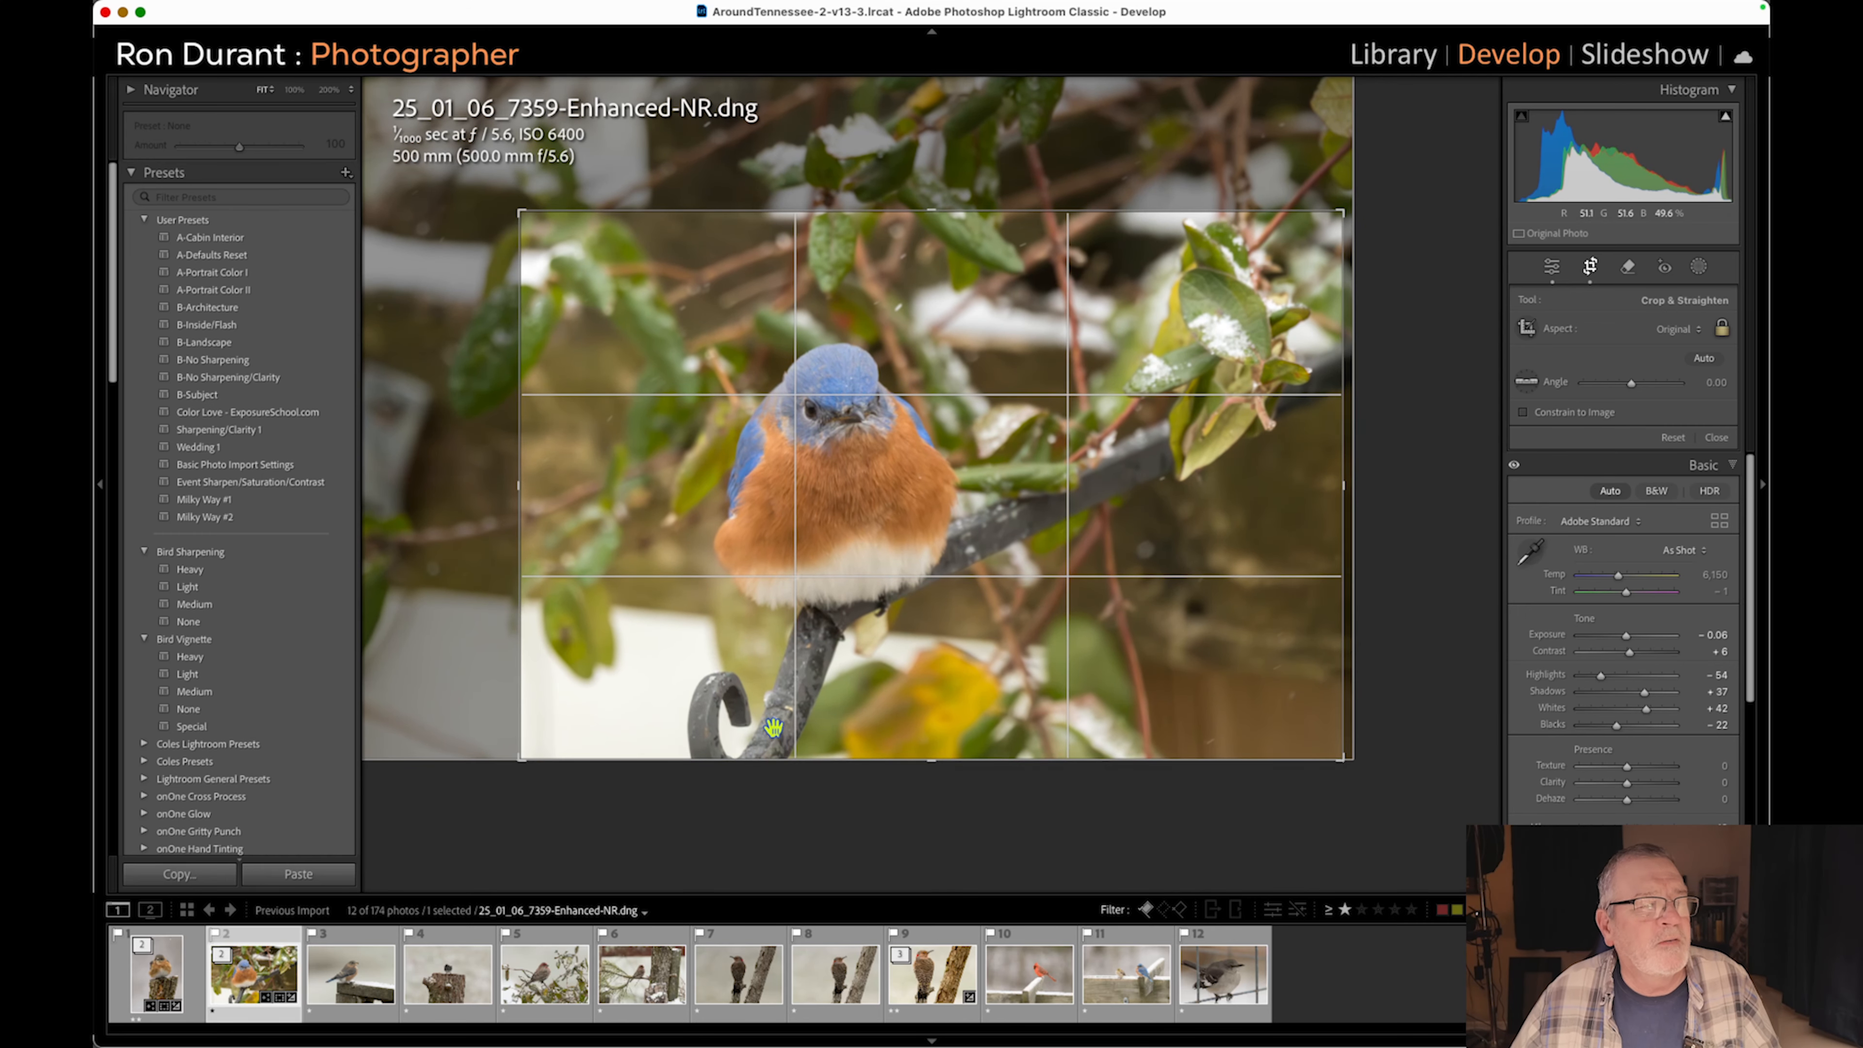
key("Return")
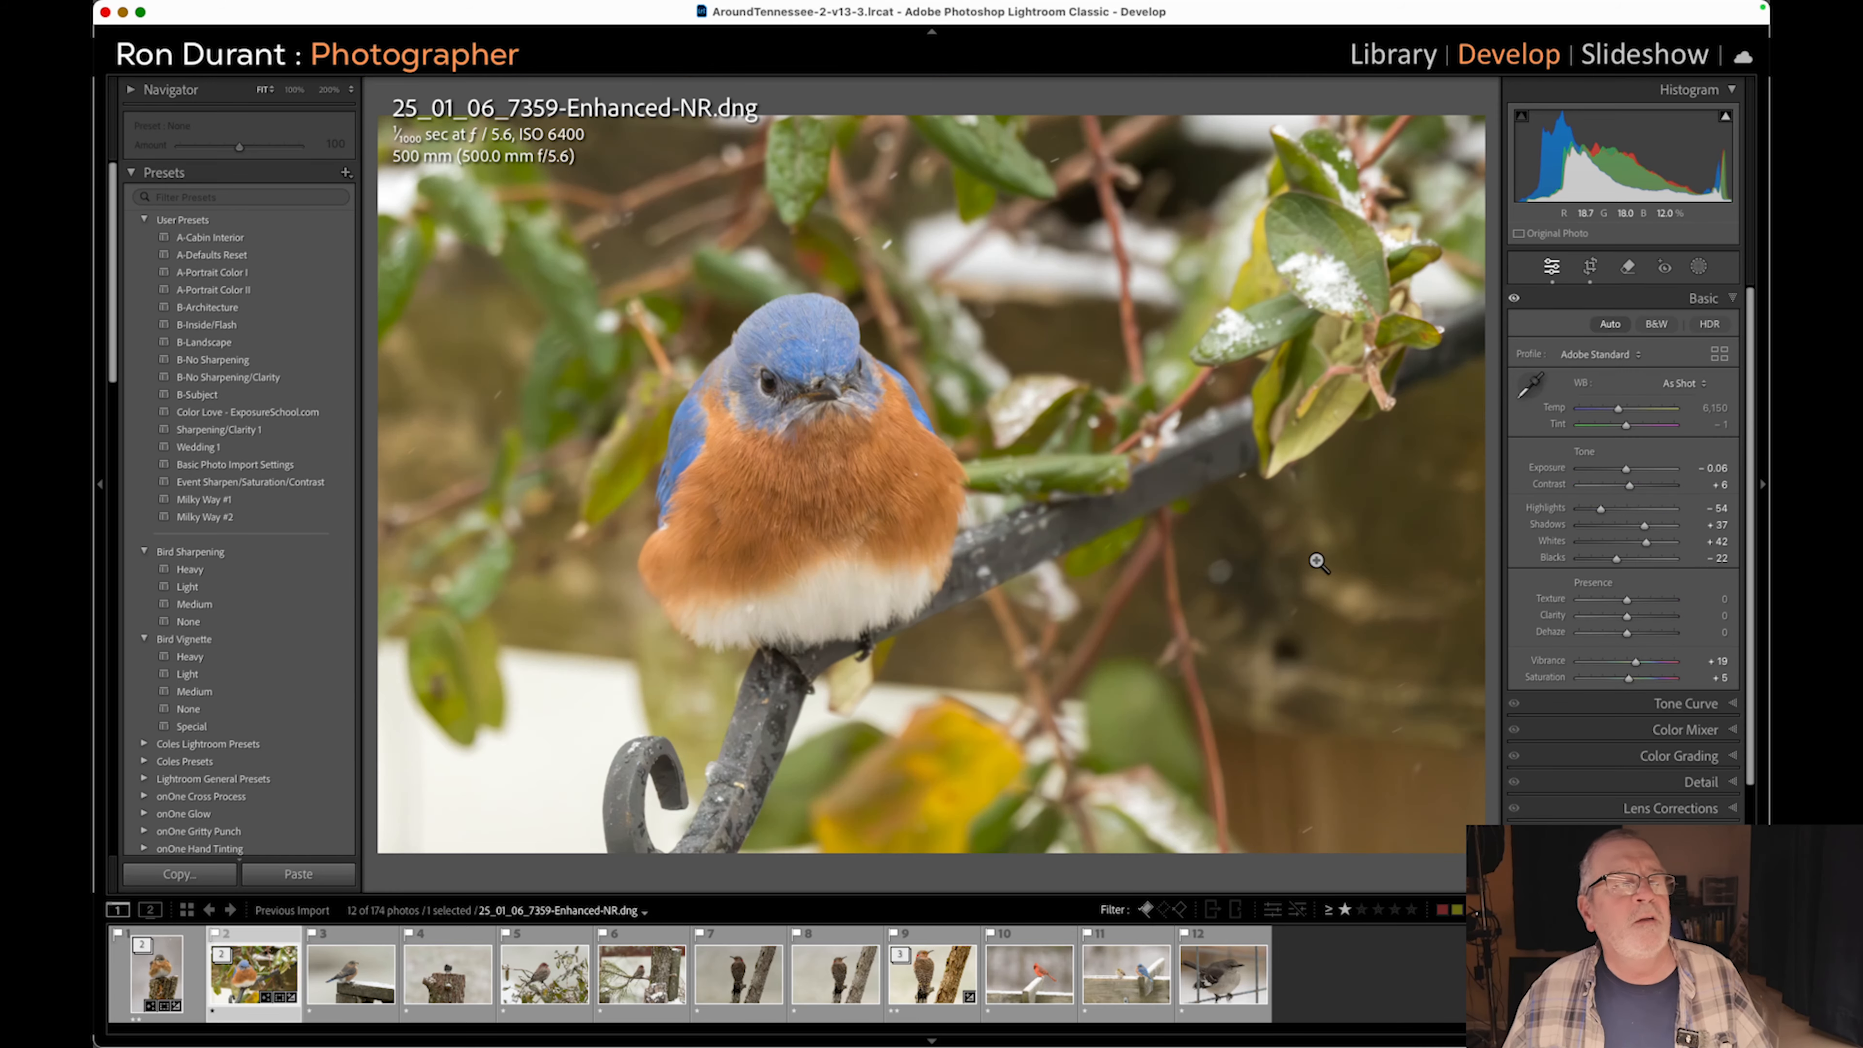
Mask the background and set its exposure to -0.96, contrast to -23, highlights to -25 and blacks to -11.
left_click(1699, 269)
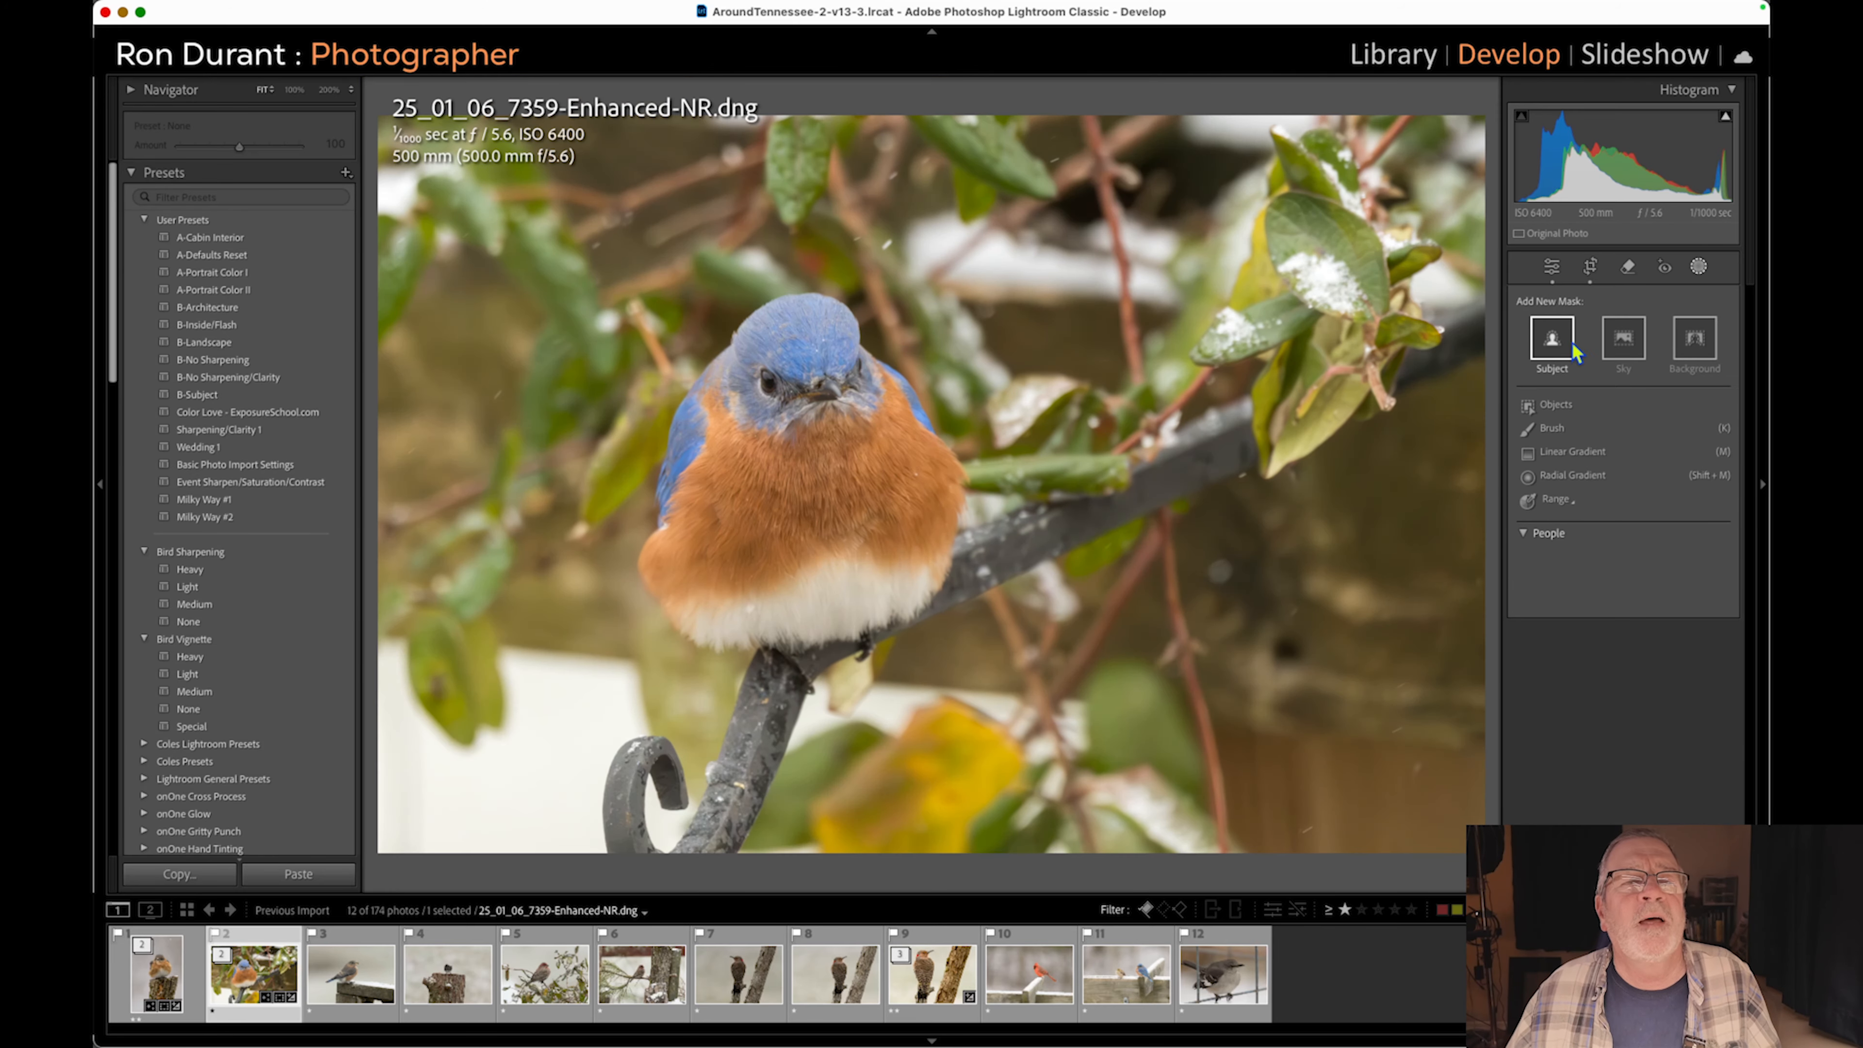
left_click(1680, 341)
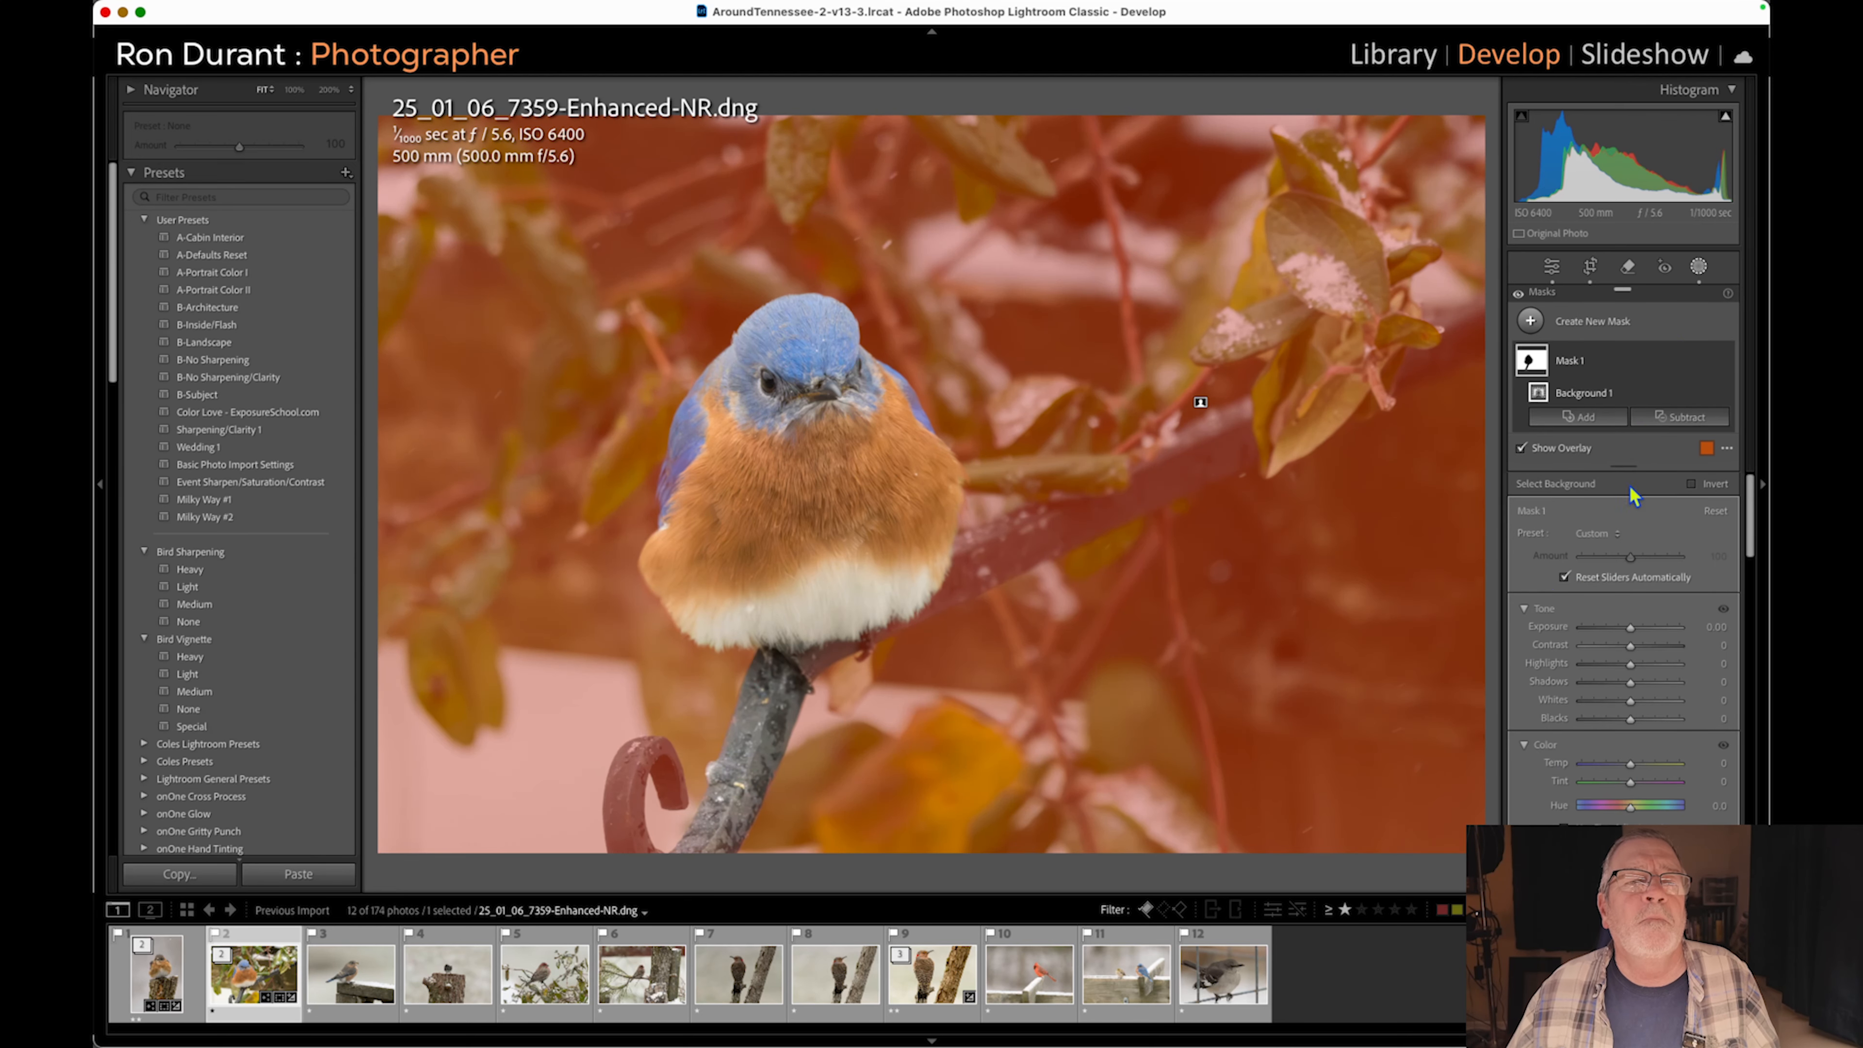
left_click_drag(1630, 625, 1614, 646)
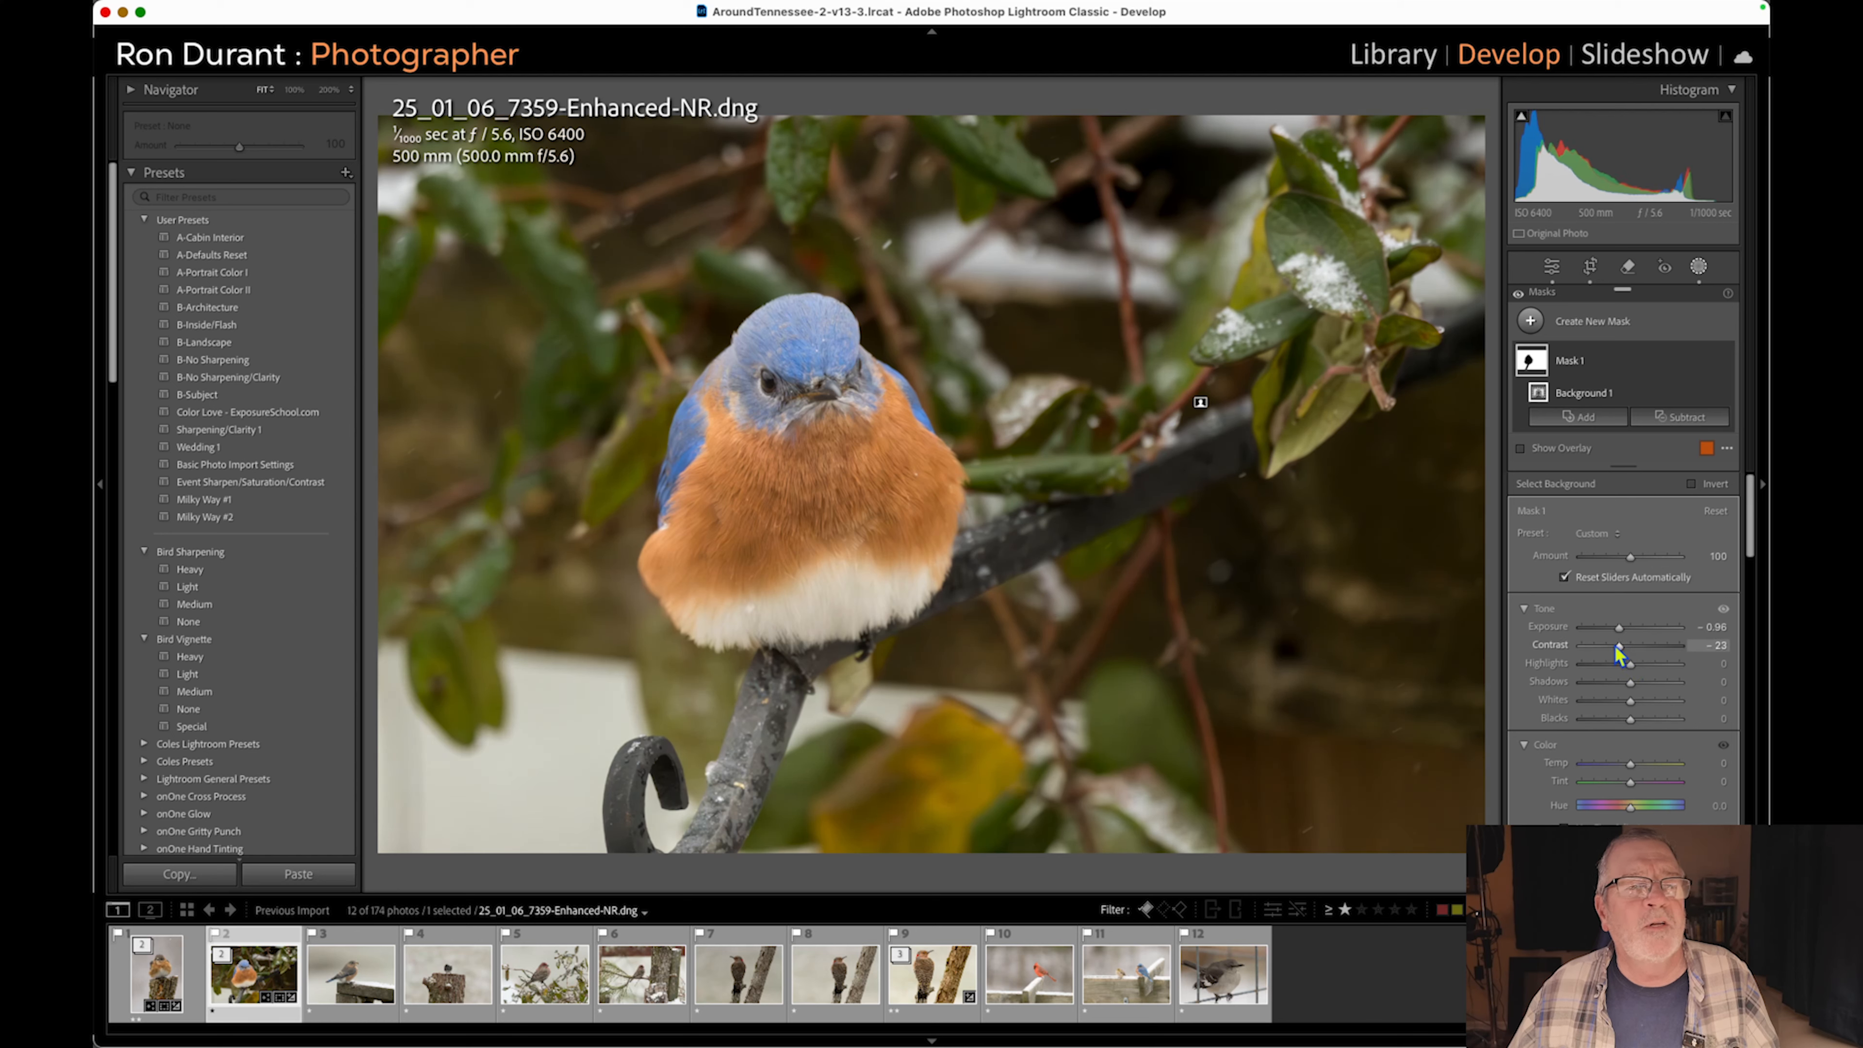
left_click_drag(1630, 665, 1618, 665)
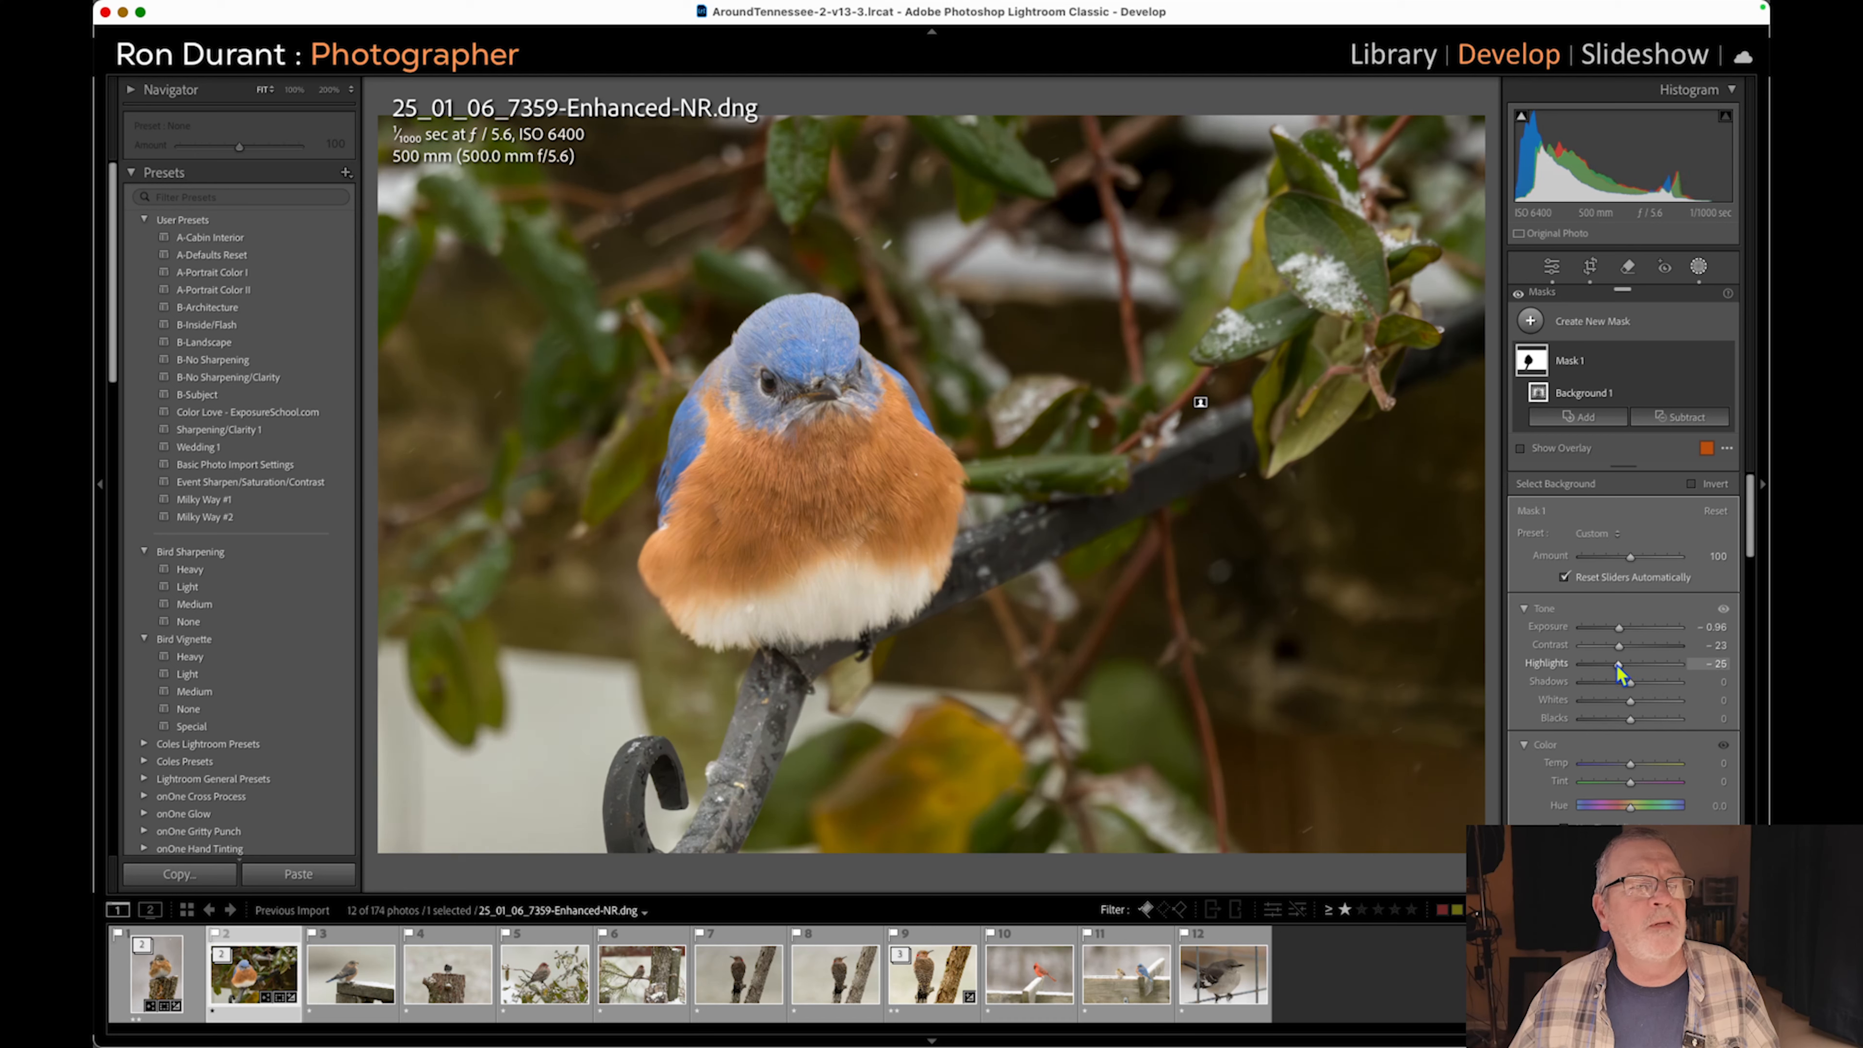
left_click_drag(1628, 720, 1623, 720)
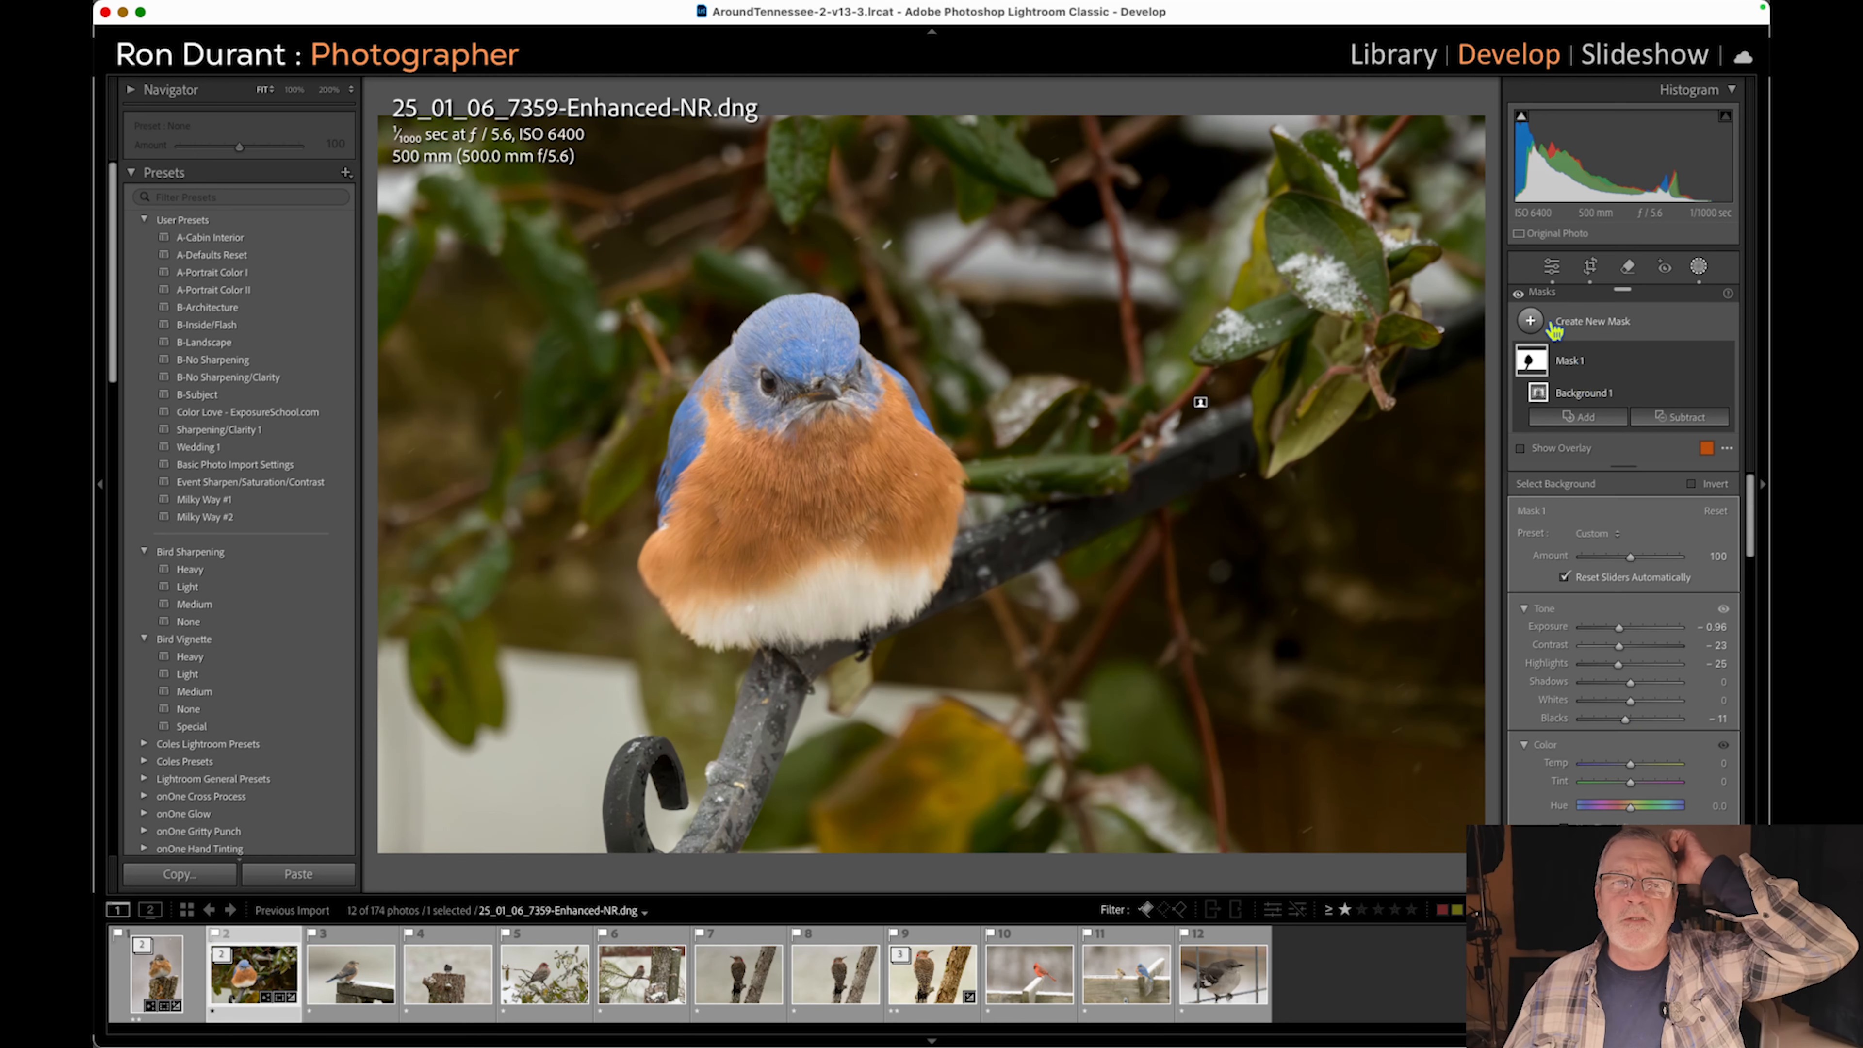
Add a subject mask for the bird and set exposure to 0.13, highlights to -25, shadows to 15 and blacks to -13.
left_click(1532, 322)
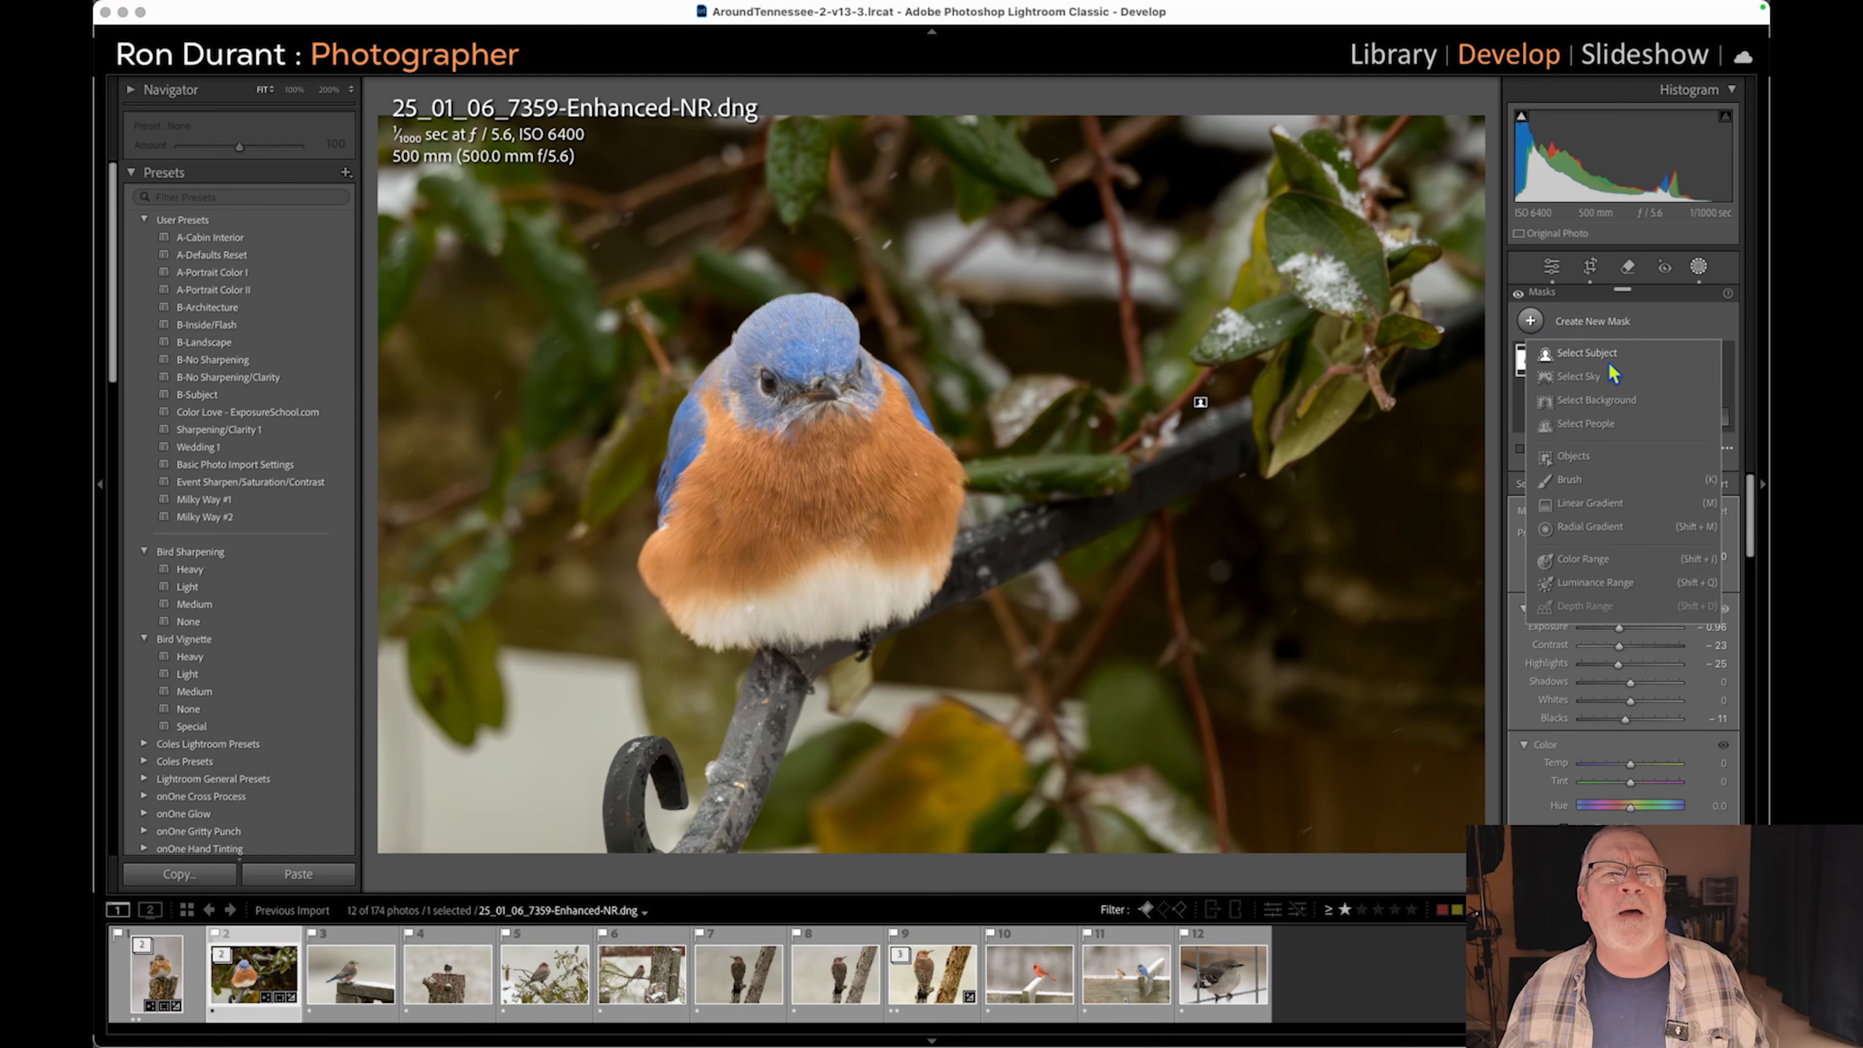
left_click(1587, 353)
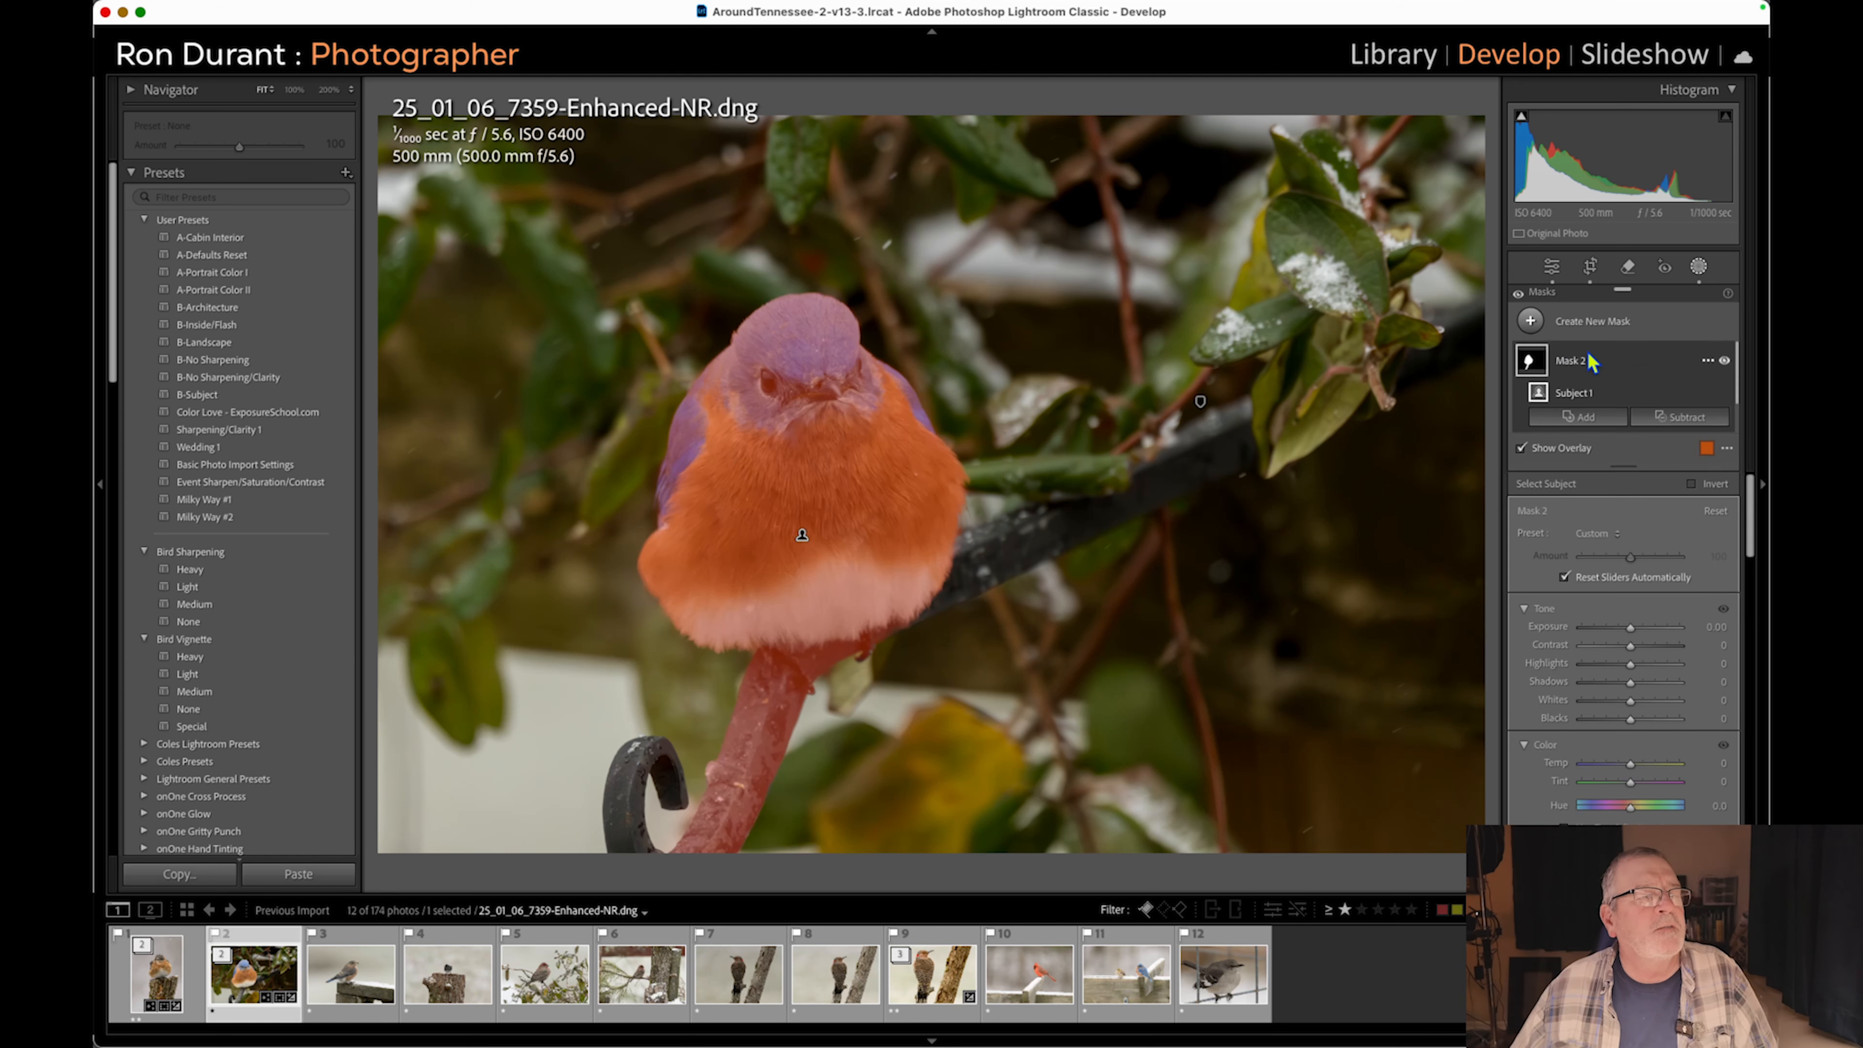
left_click(1630, 629)
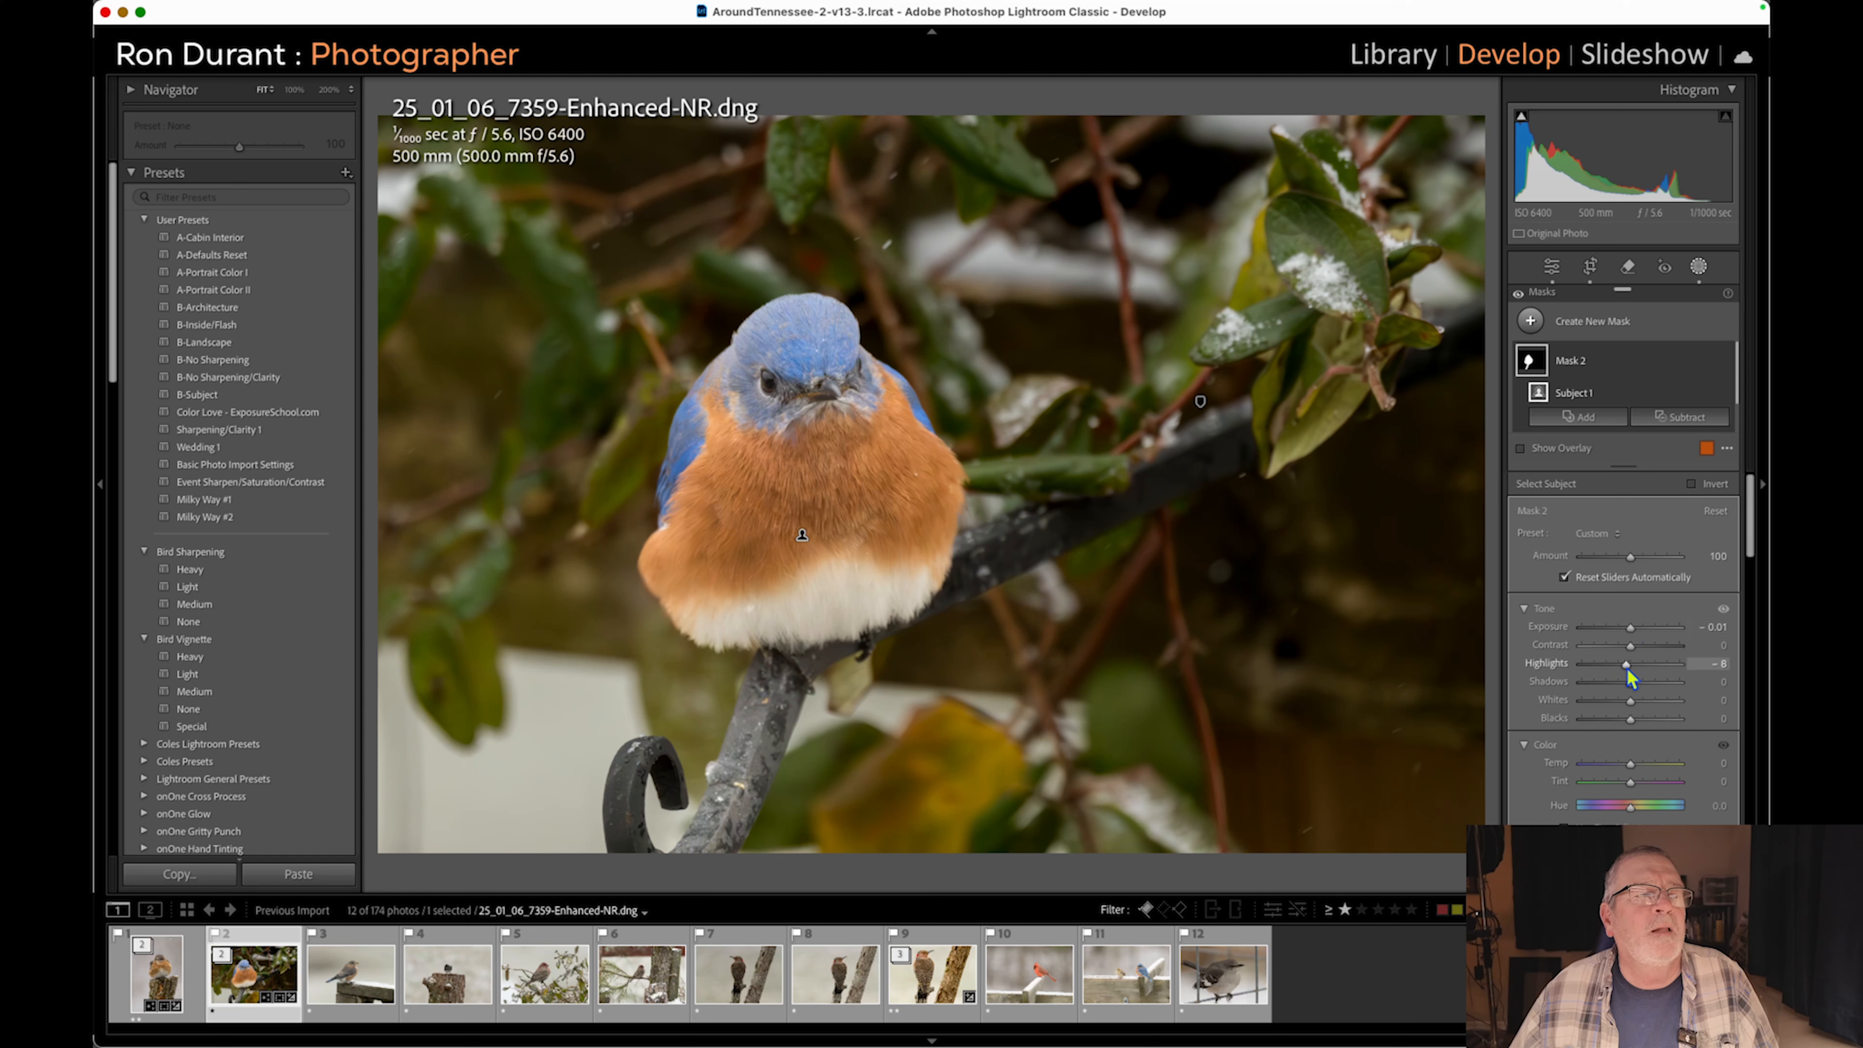
left_click_drag(1621, 668, 1619, 669)
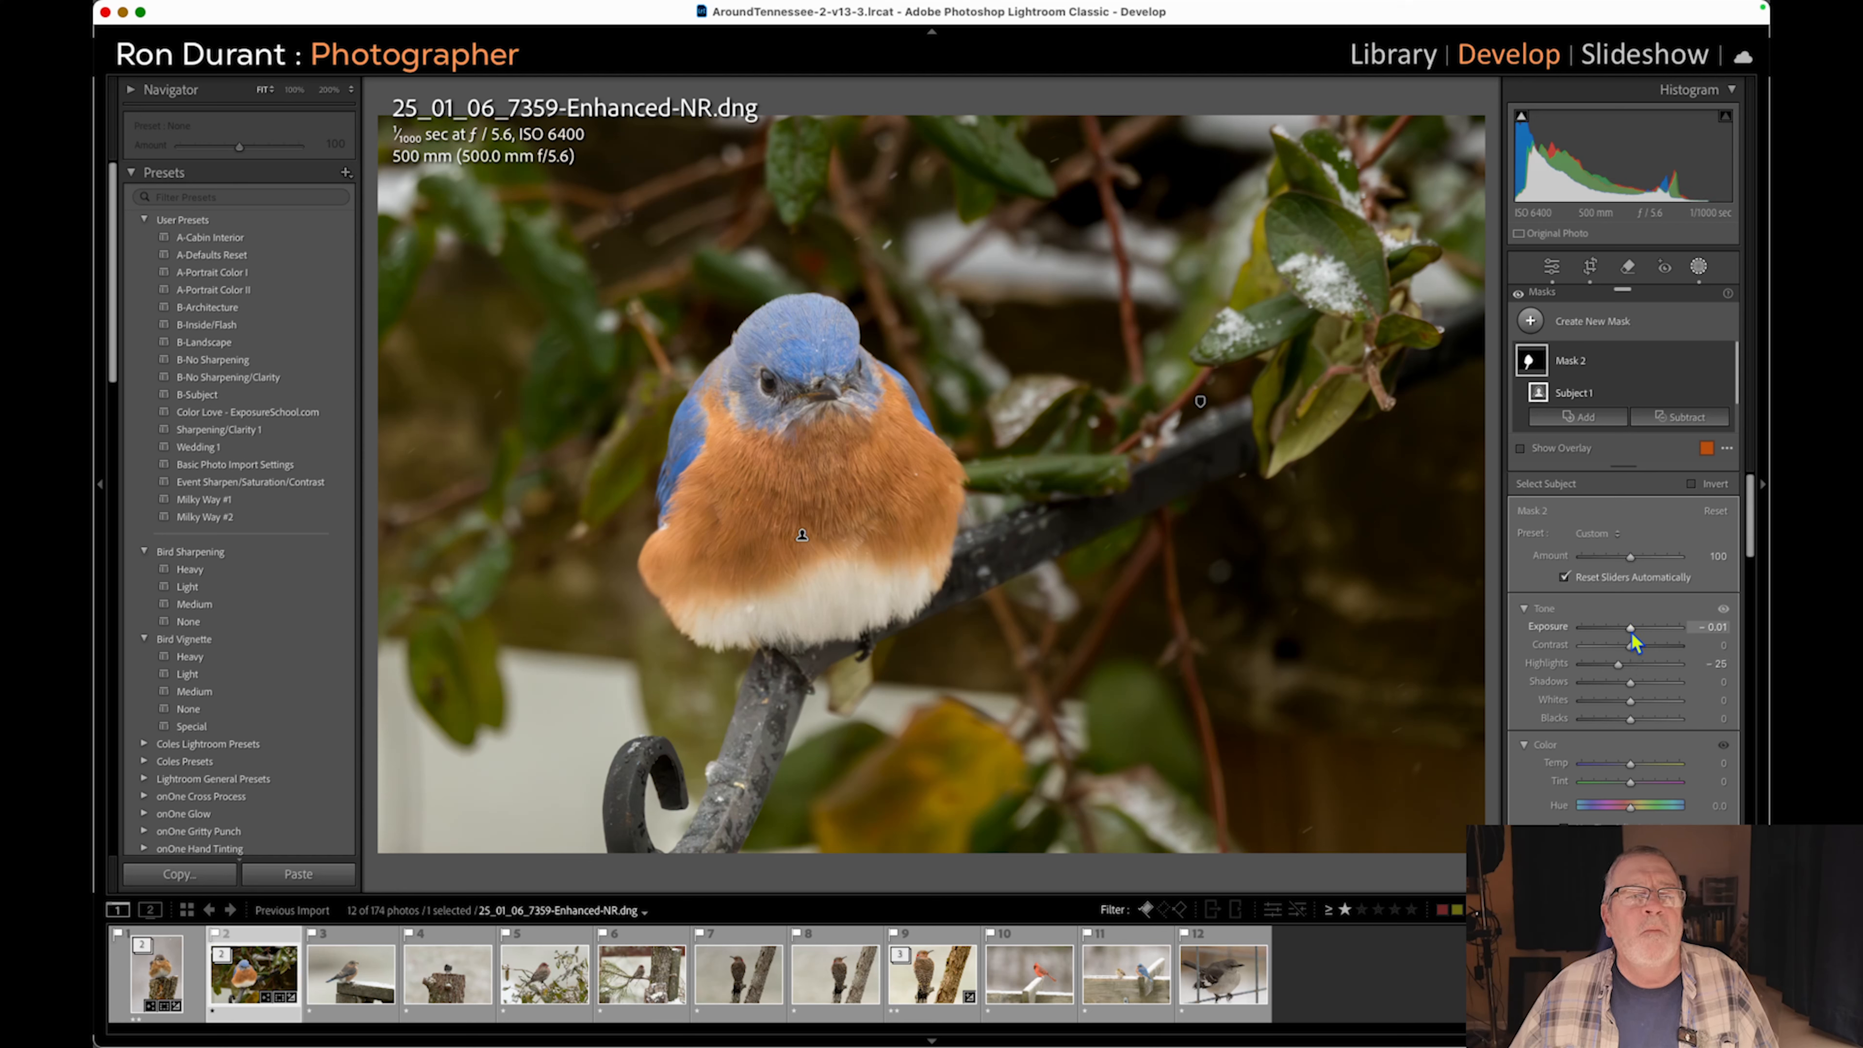
left_click_drag(1633, 628, 1639, 682)
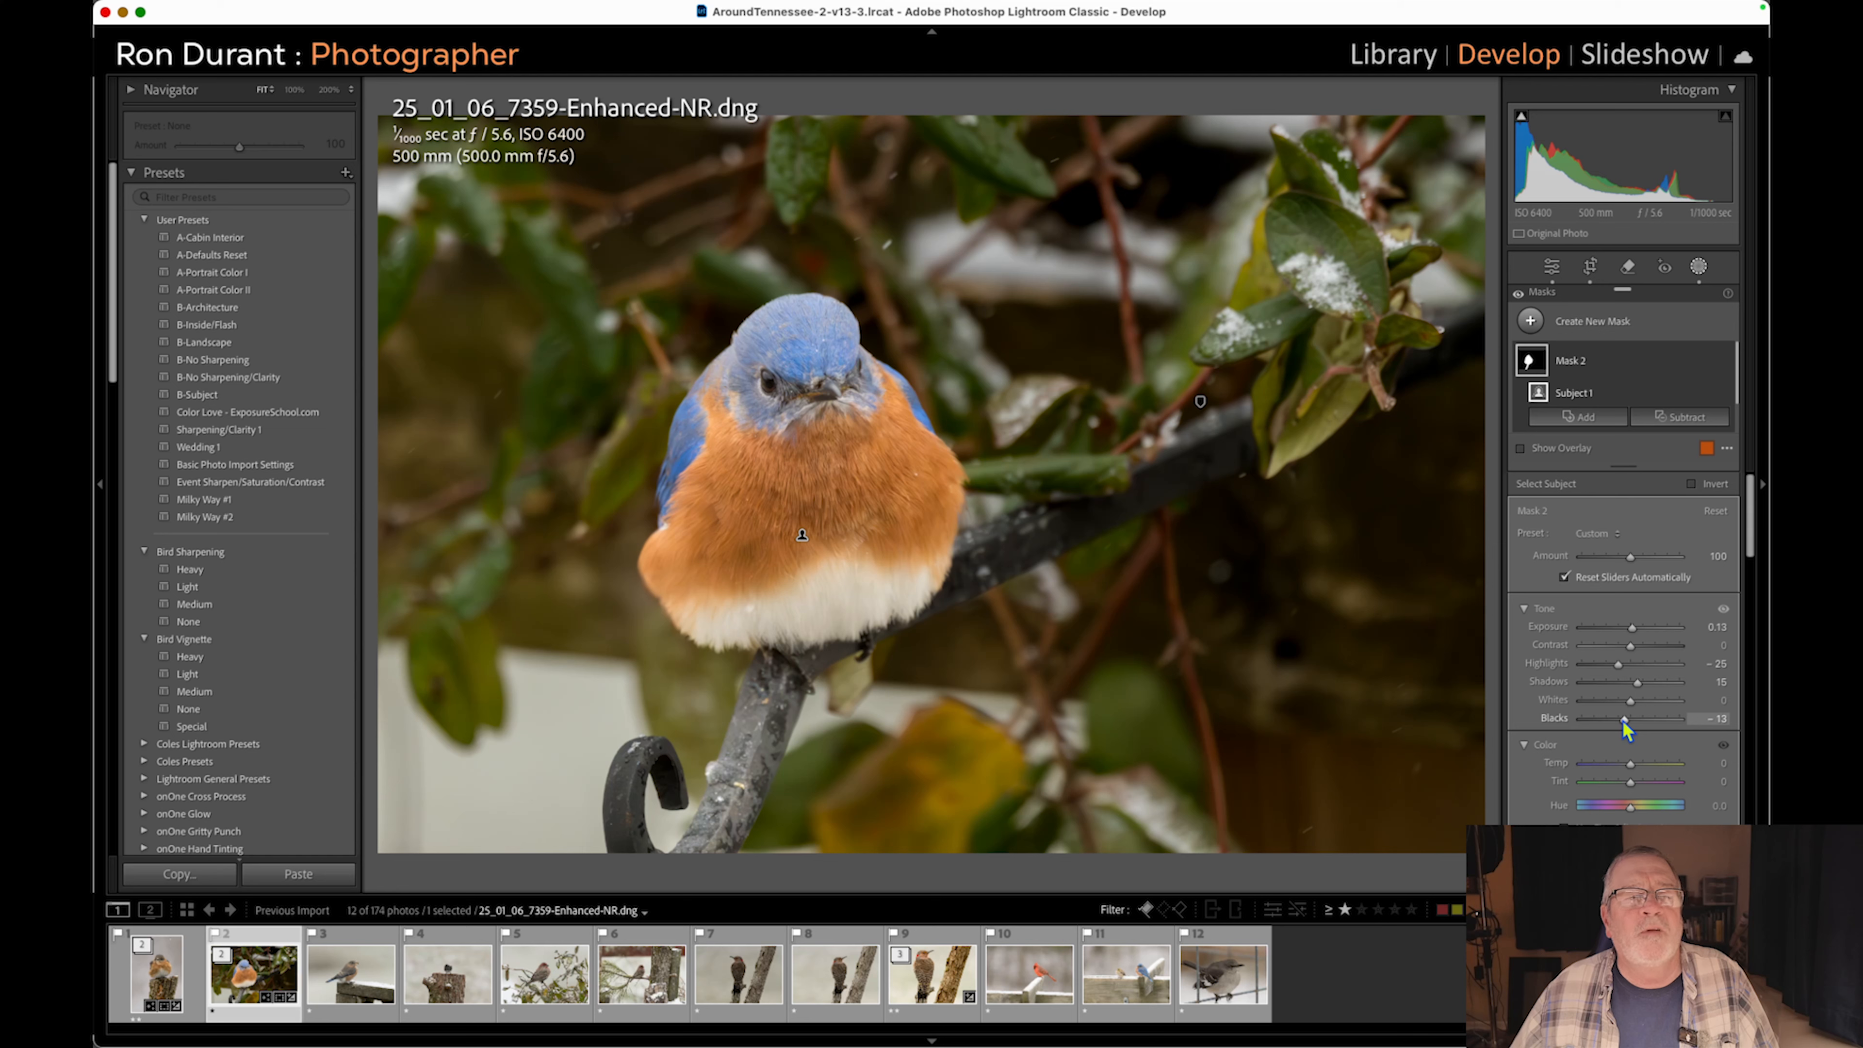
Set the subject mask's texture to 10.
scroll(1526, 652, "down", 1)
scroll(1527, 648, "down", 10)
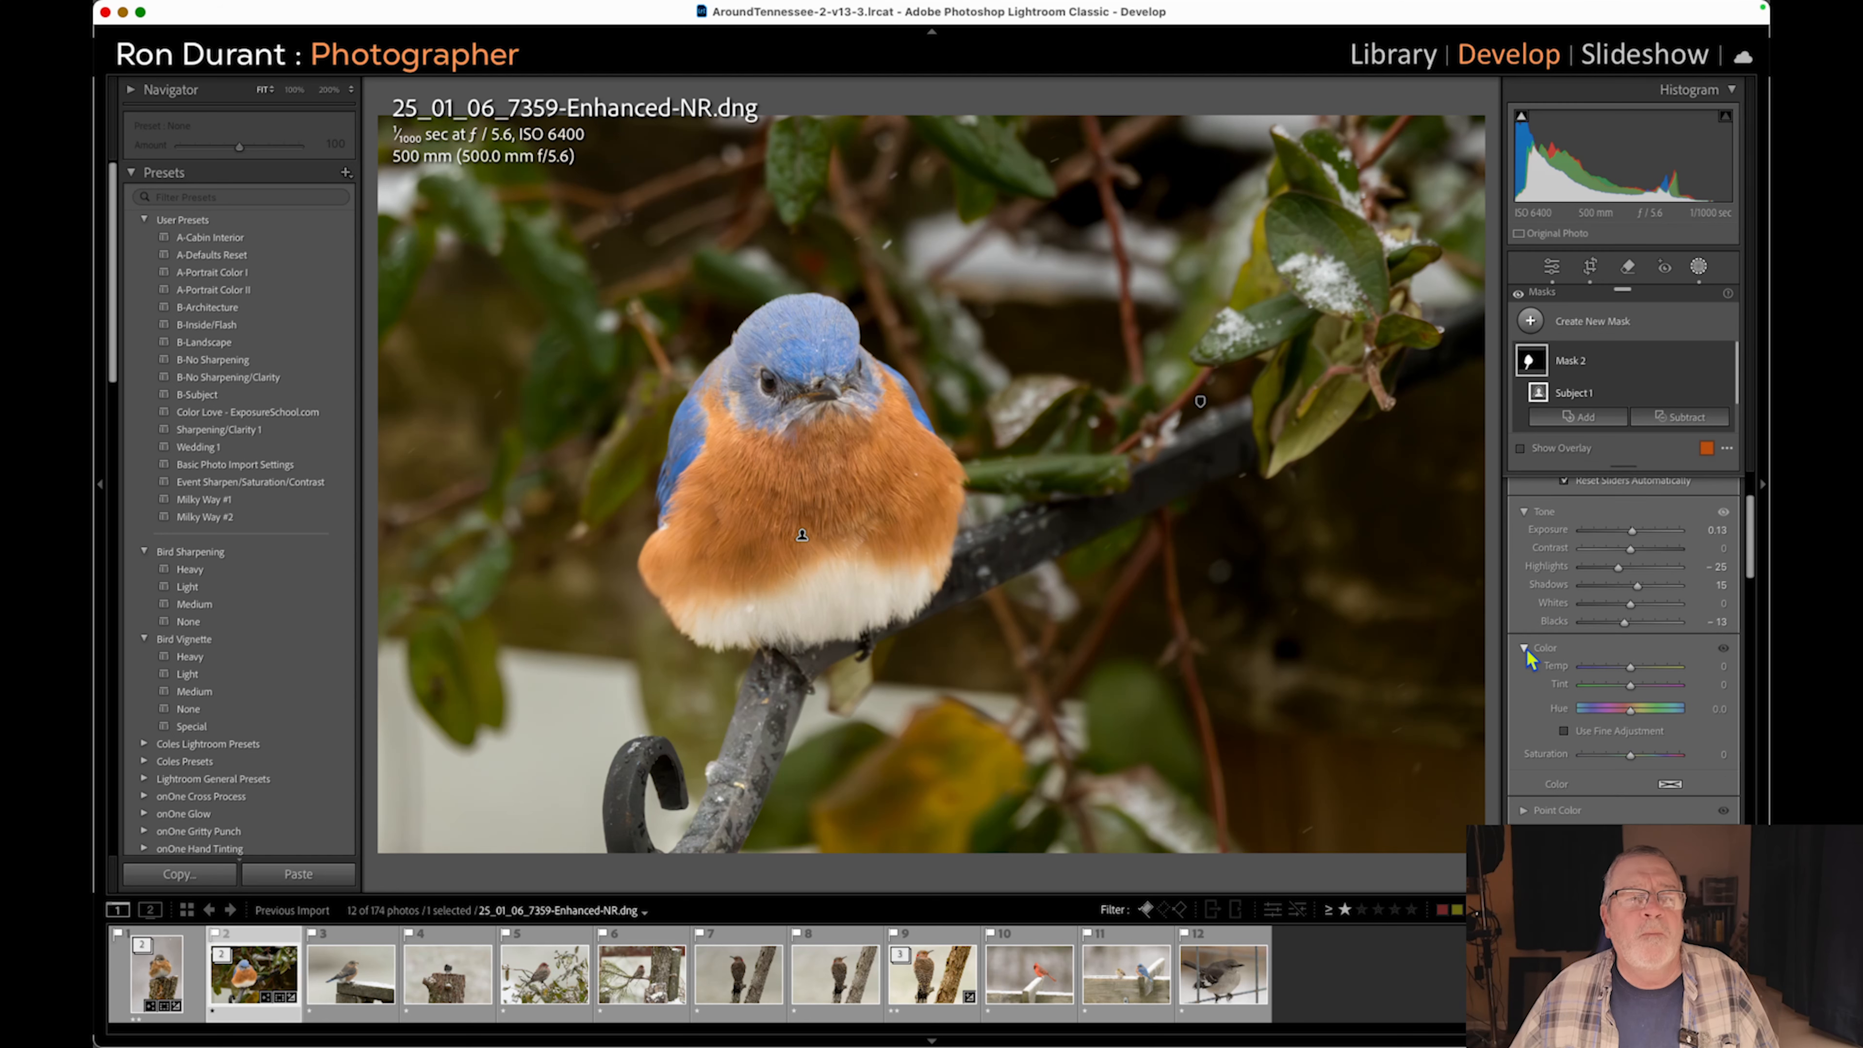
scroll(1527, 648, "down", 2)
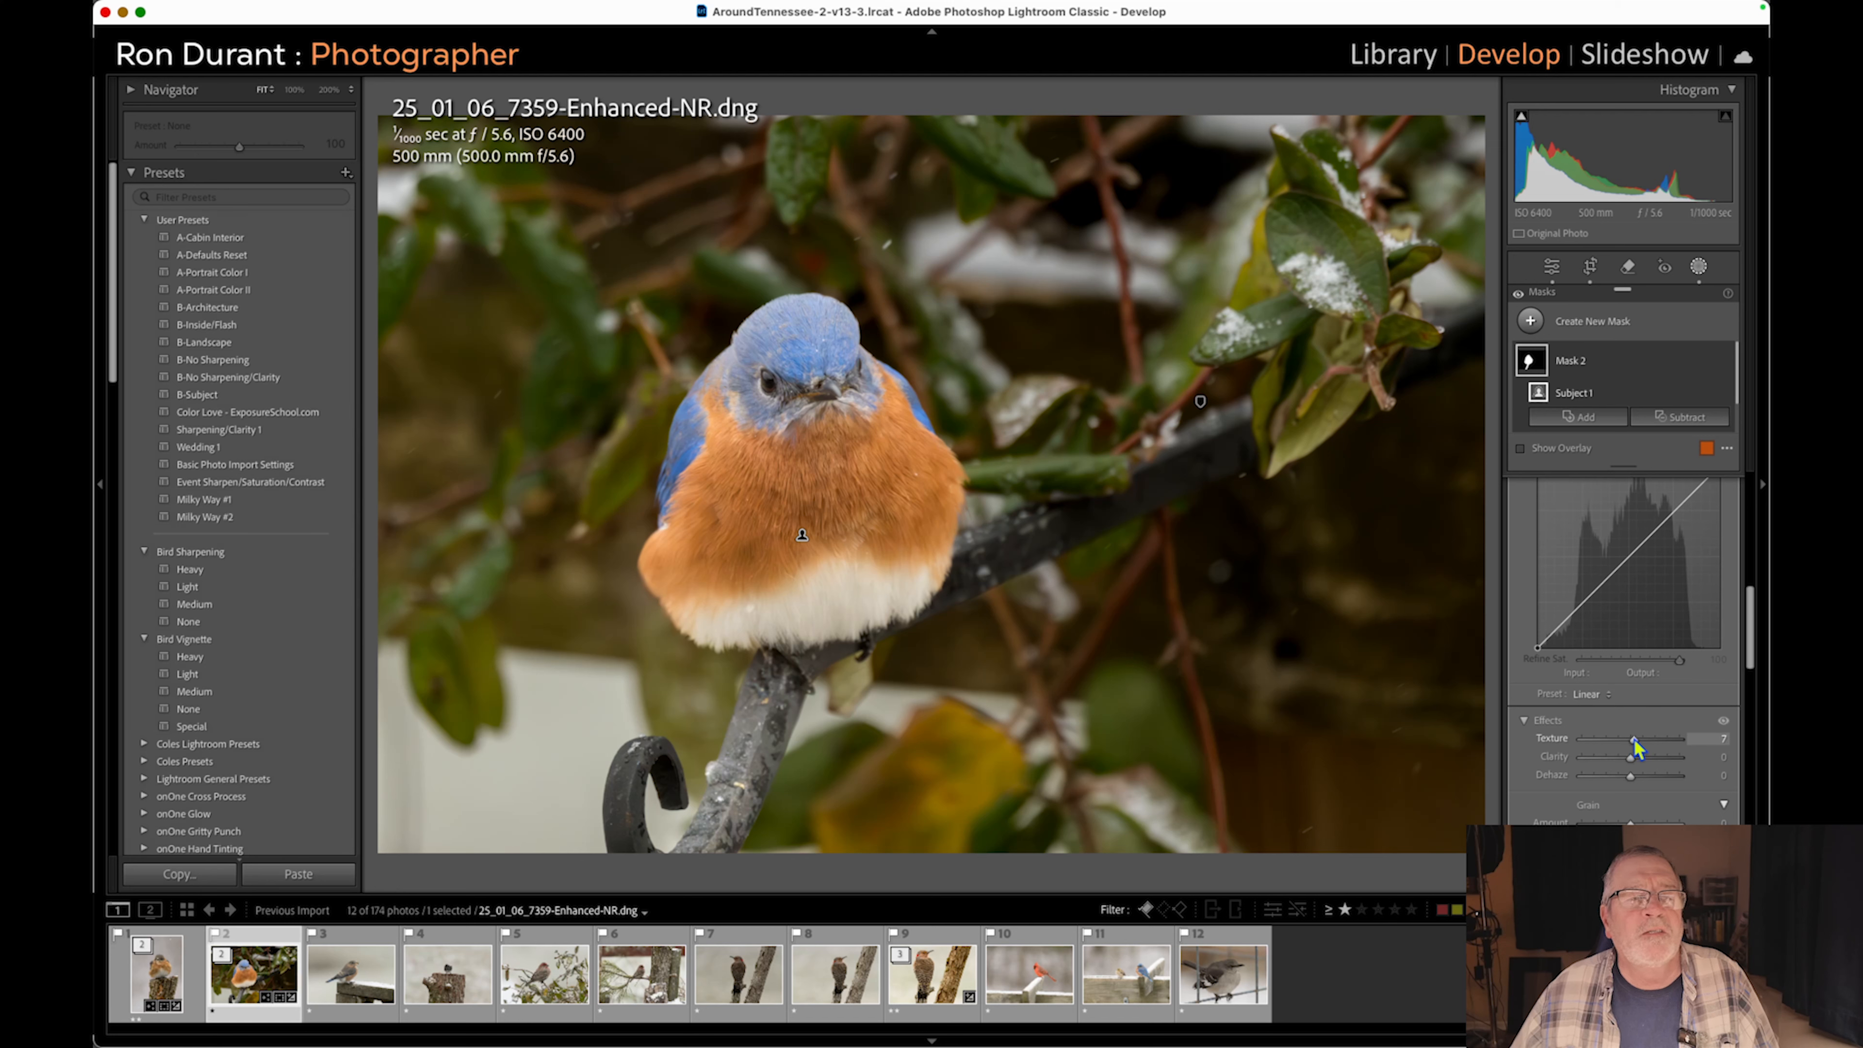
left_click_drag(1635, 738, 1636, 738)
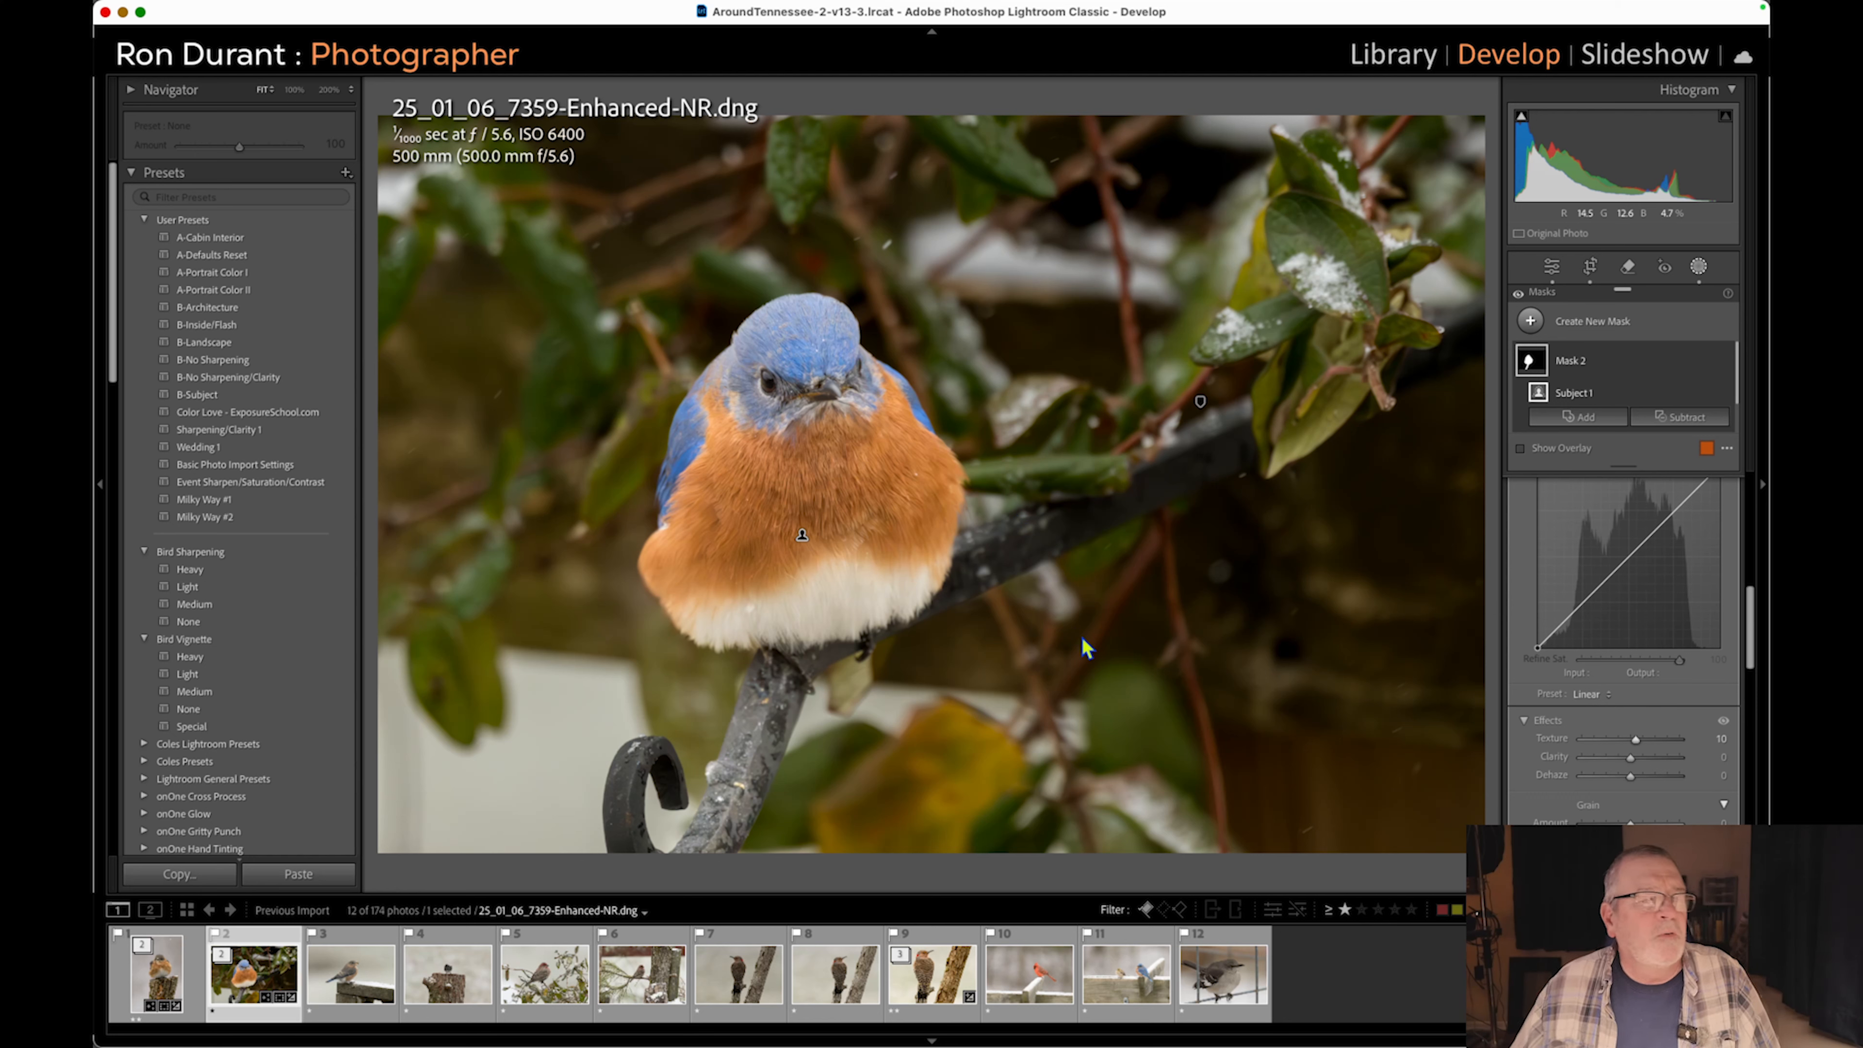
Apply the Medium Bird Sharpening preset and check its sharpening settings and the bird's feathers at 100%.
left_click(201, 605)
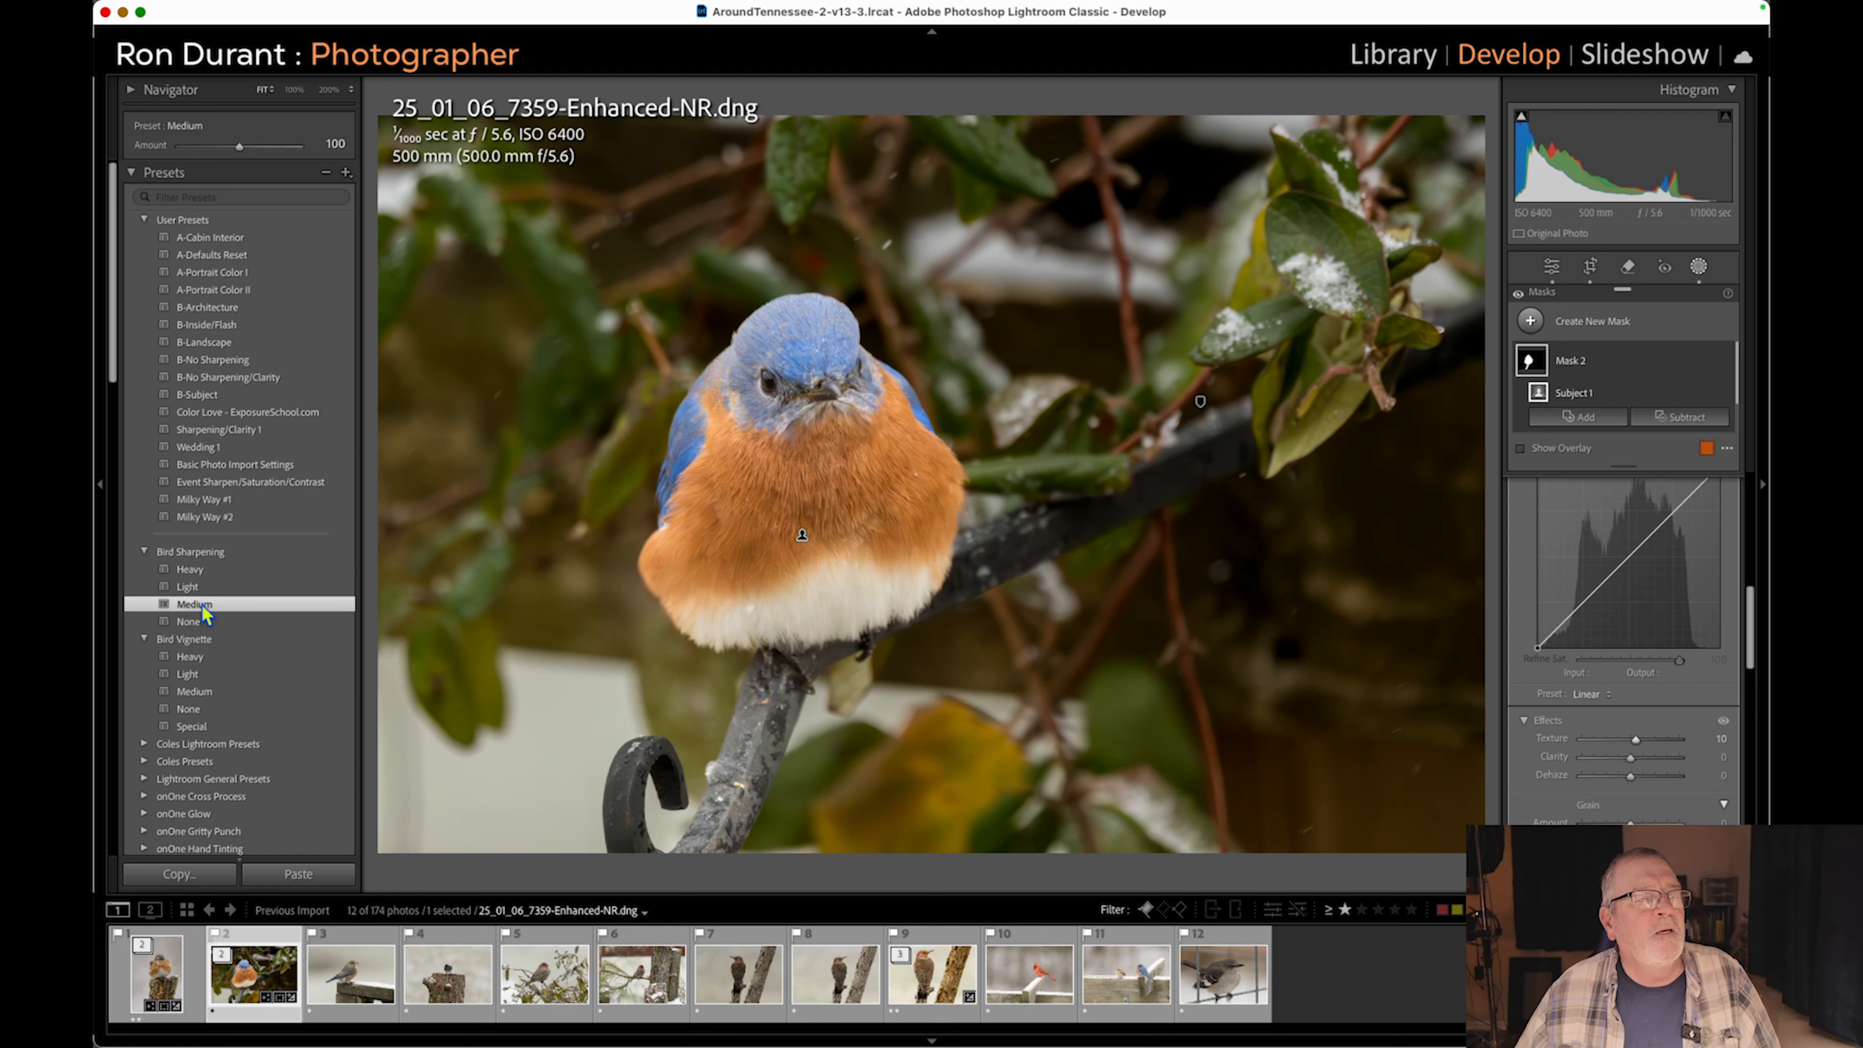
left_click(1701, 273)
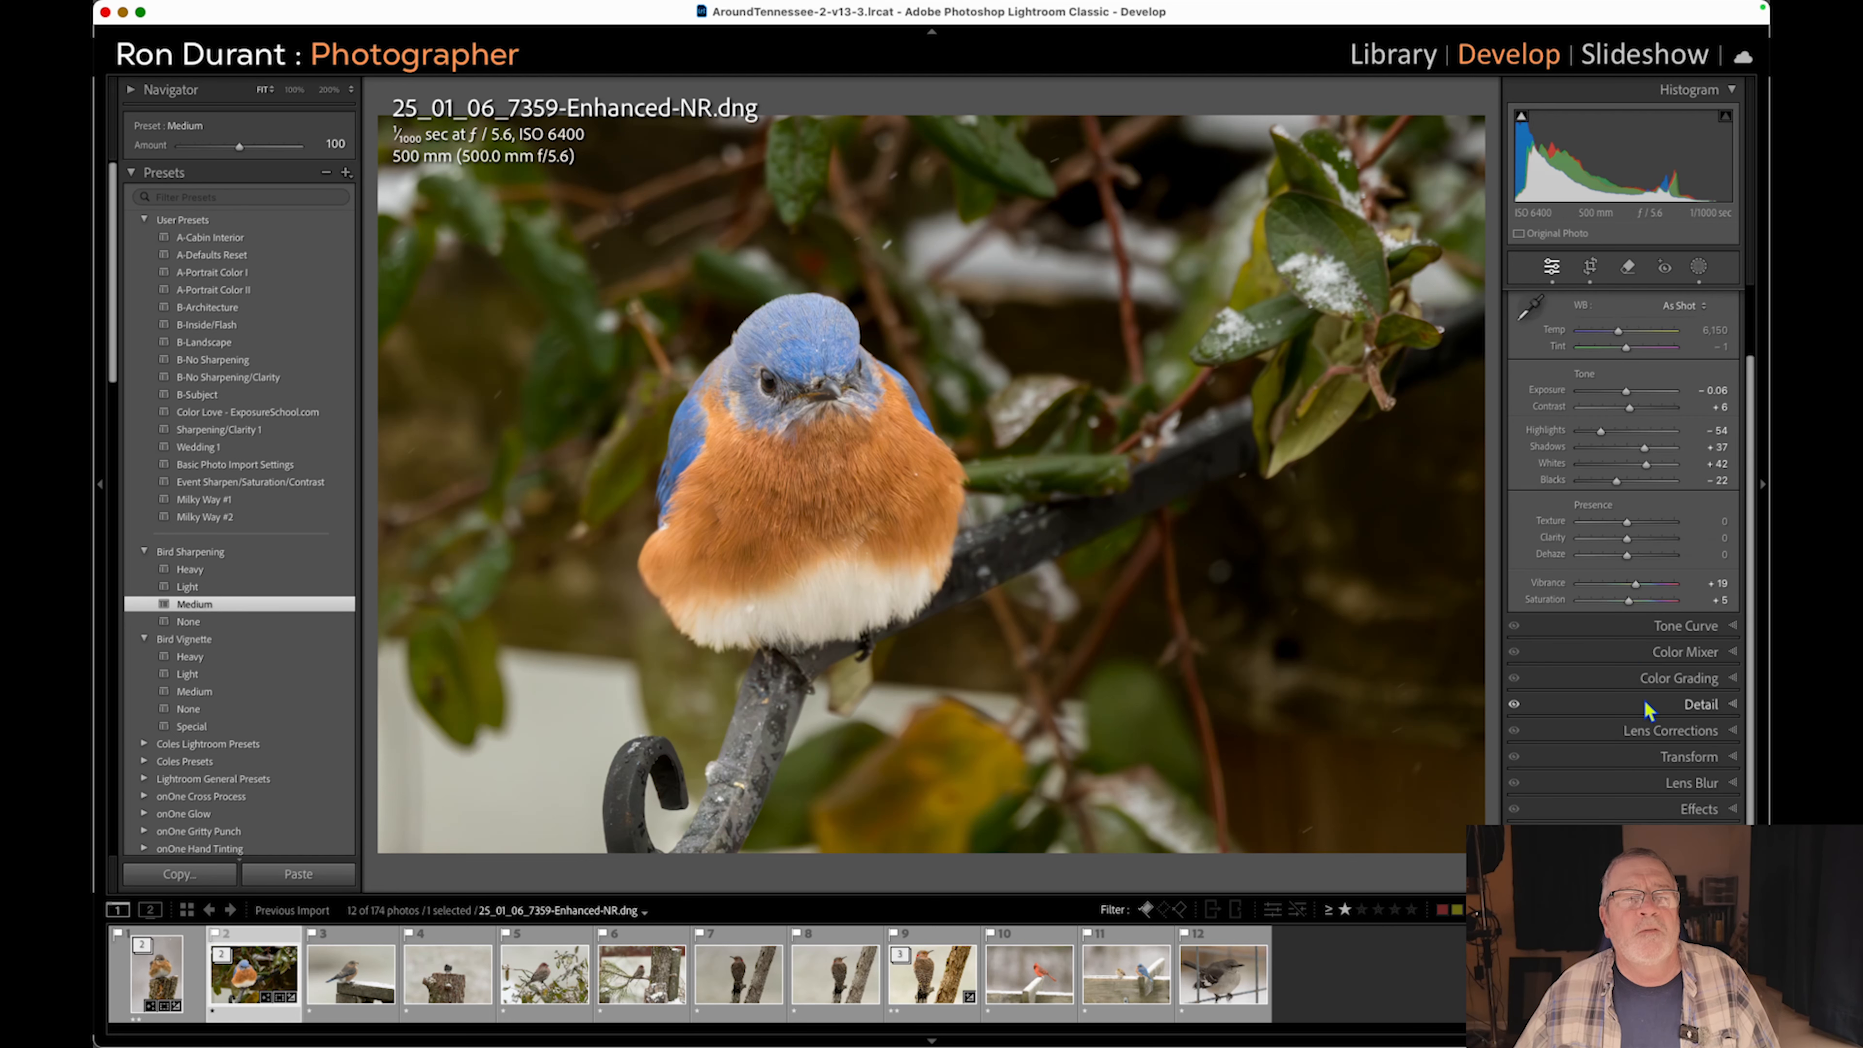
left_click(1730, 706)
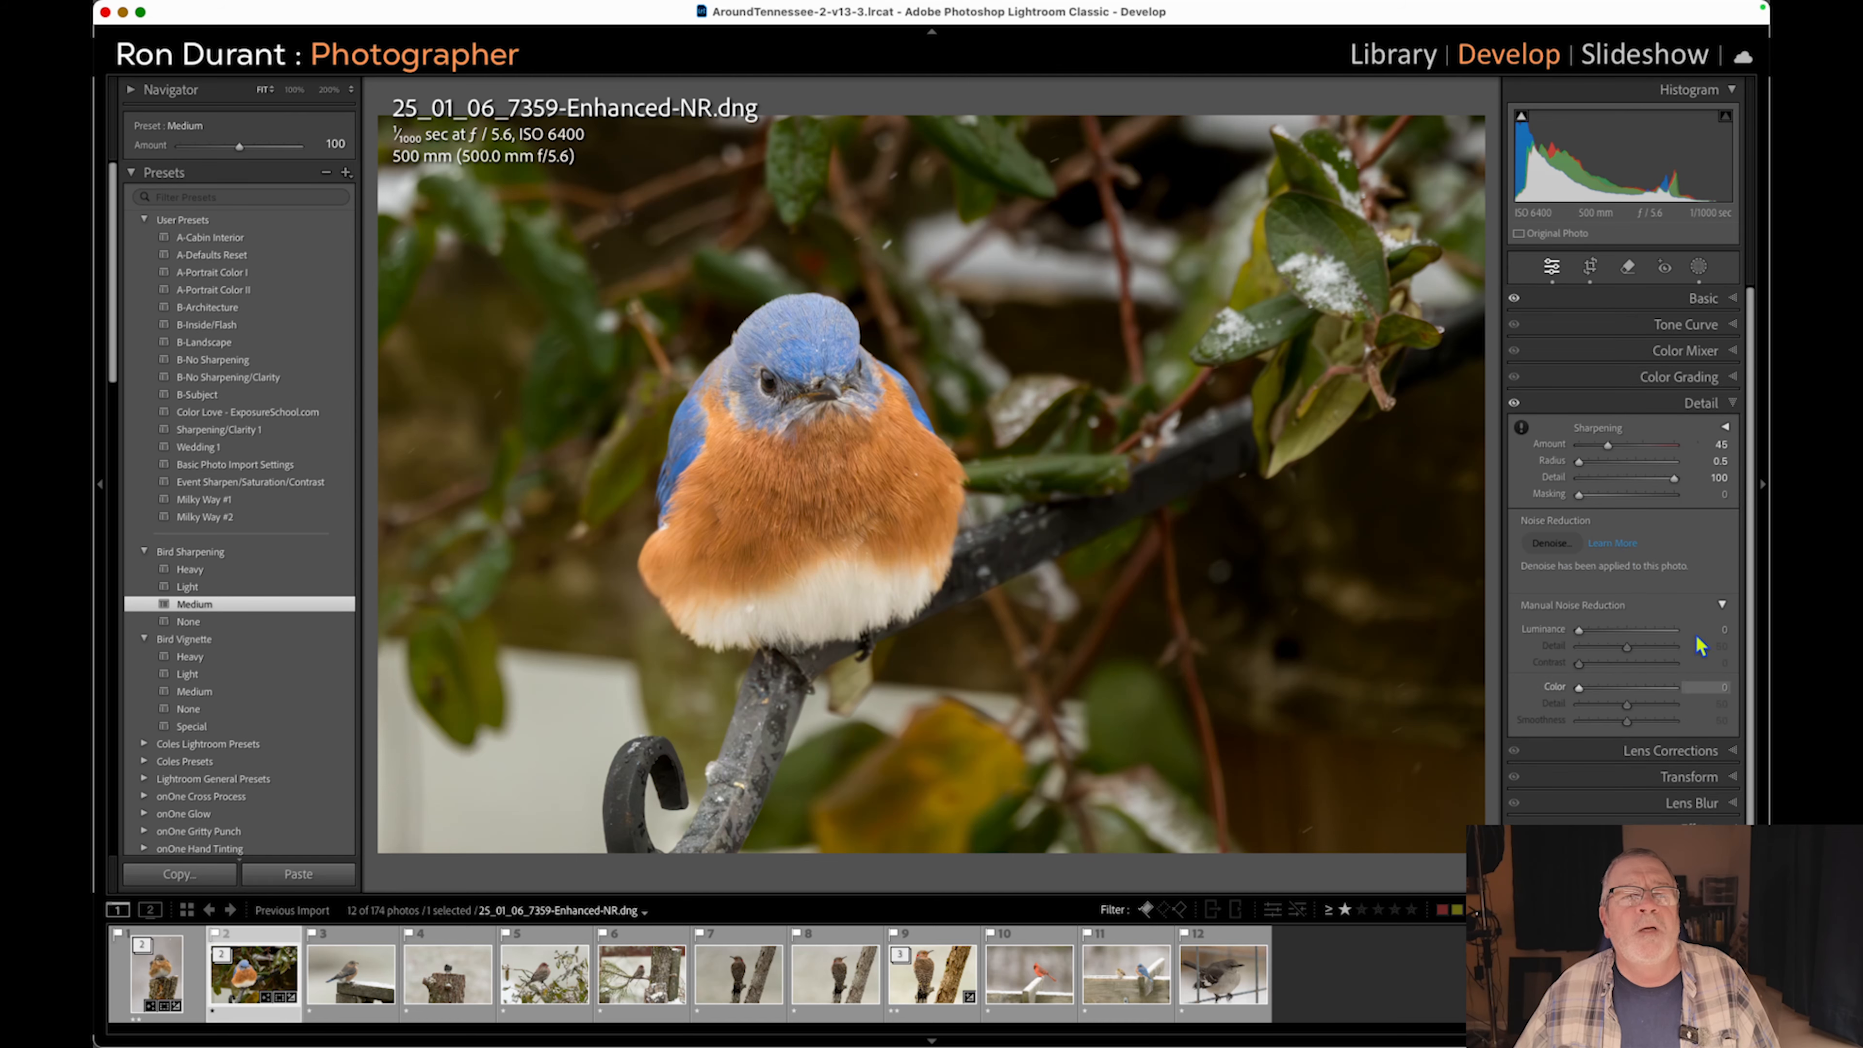
left_click(1724, 429)
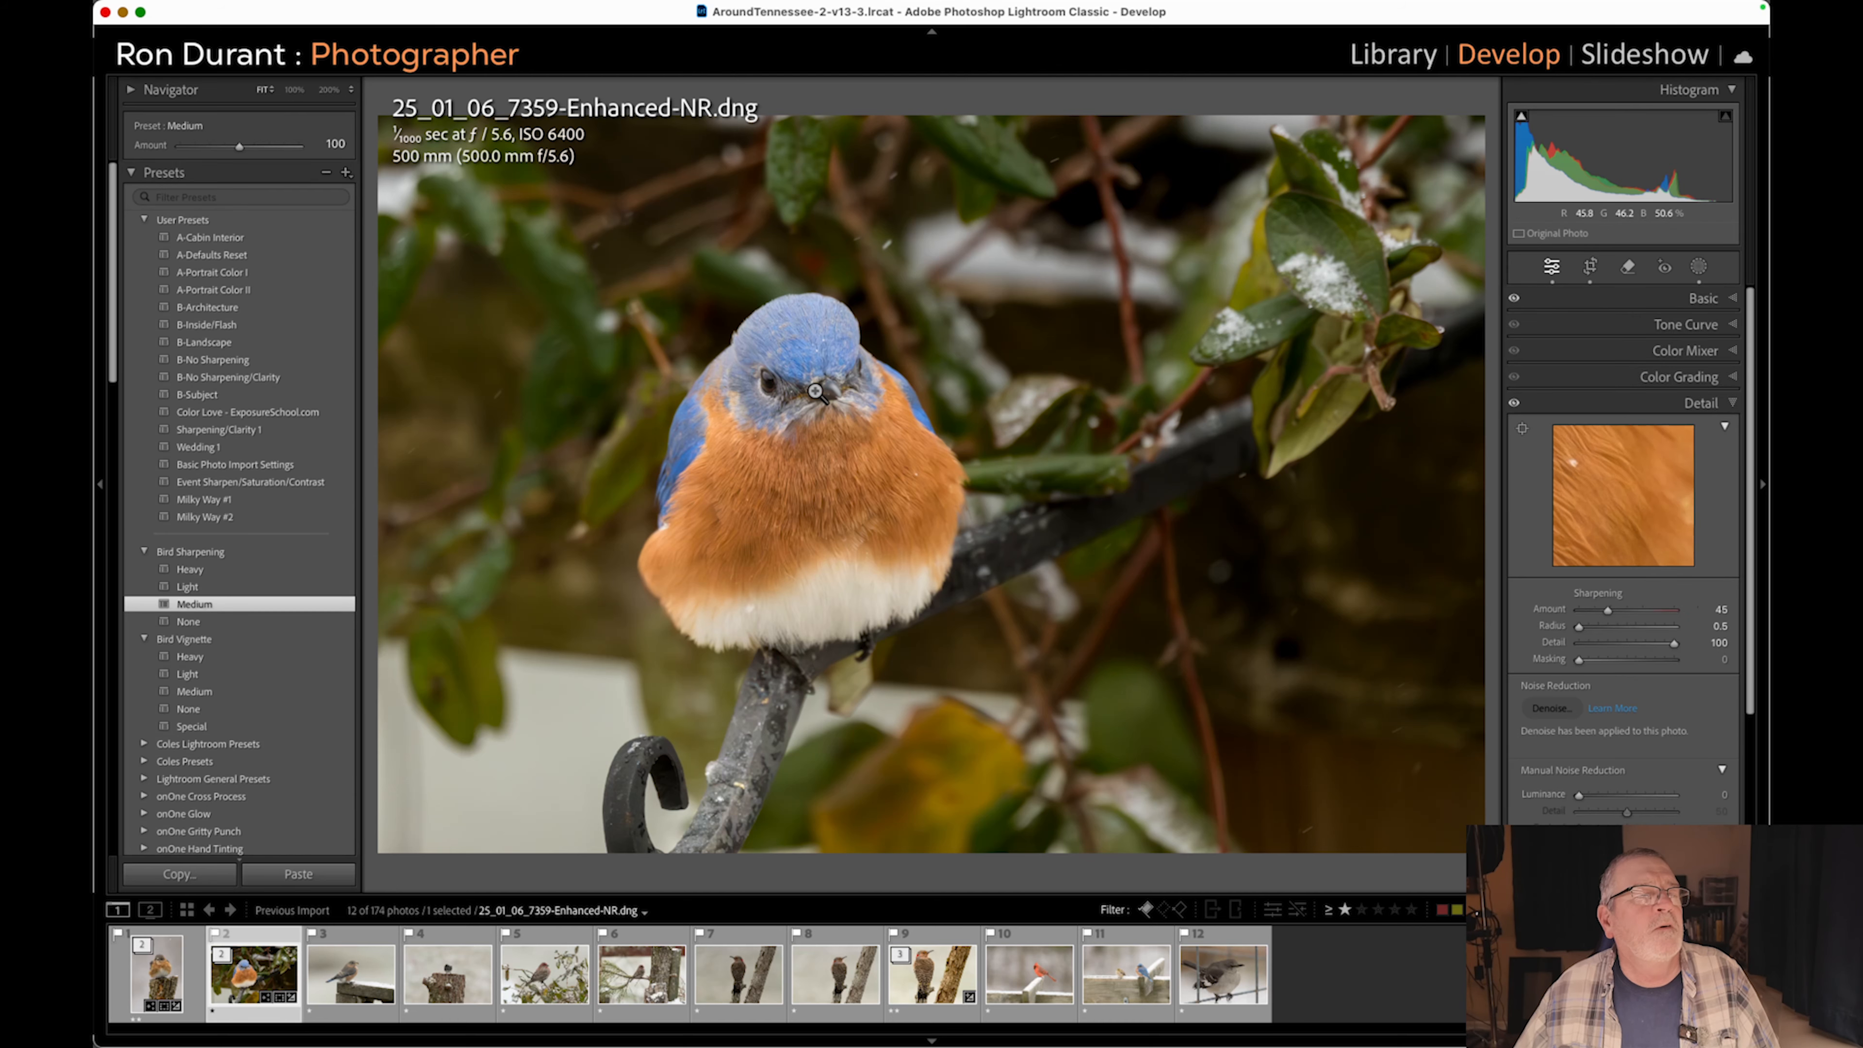
left_click(795, 406)
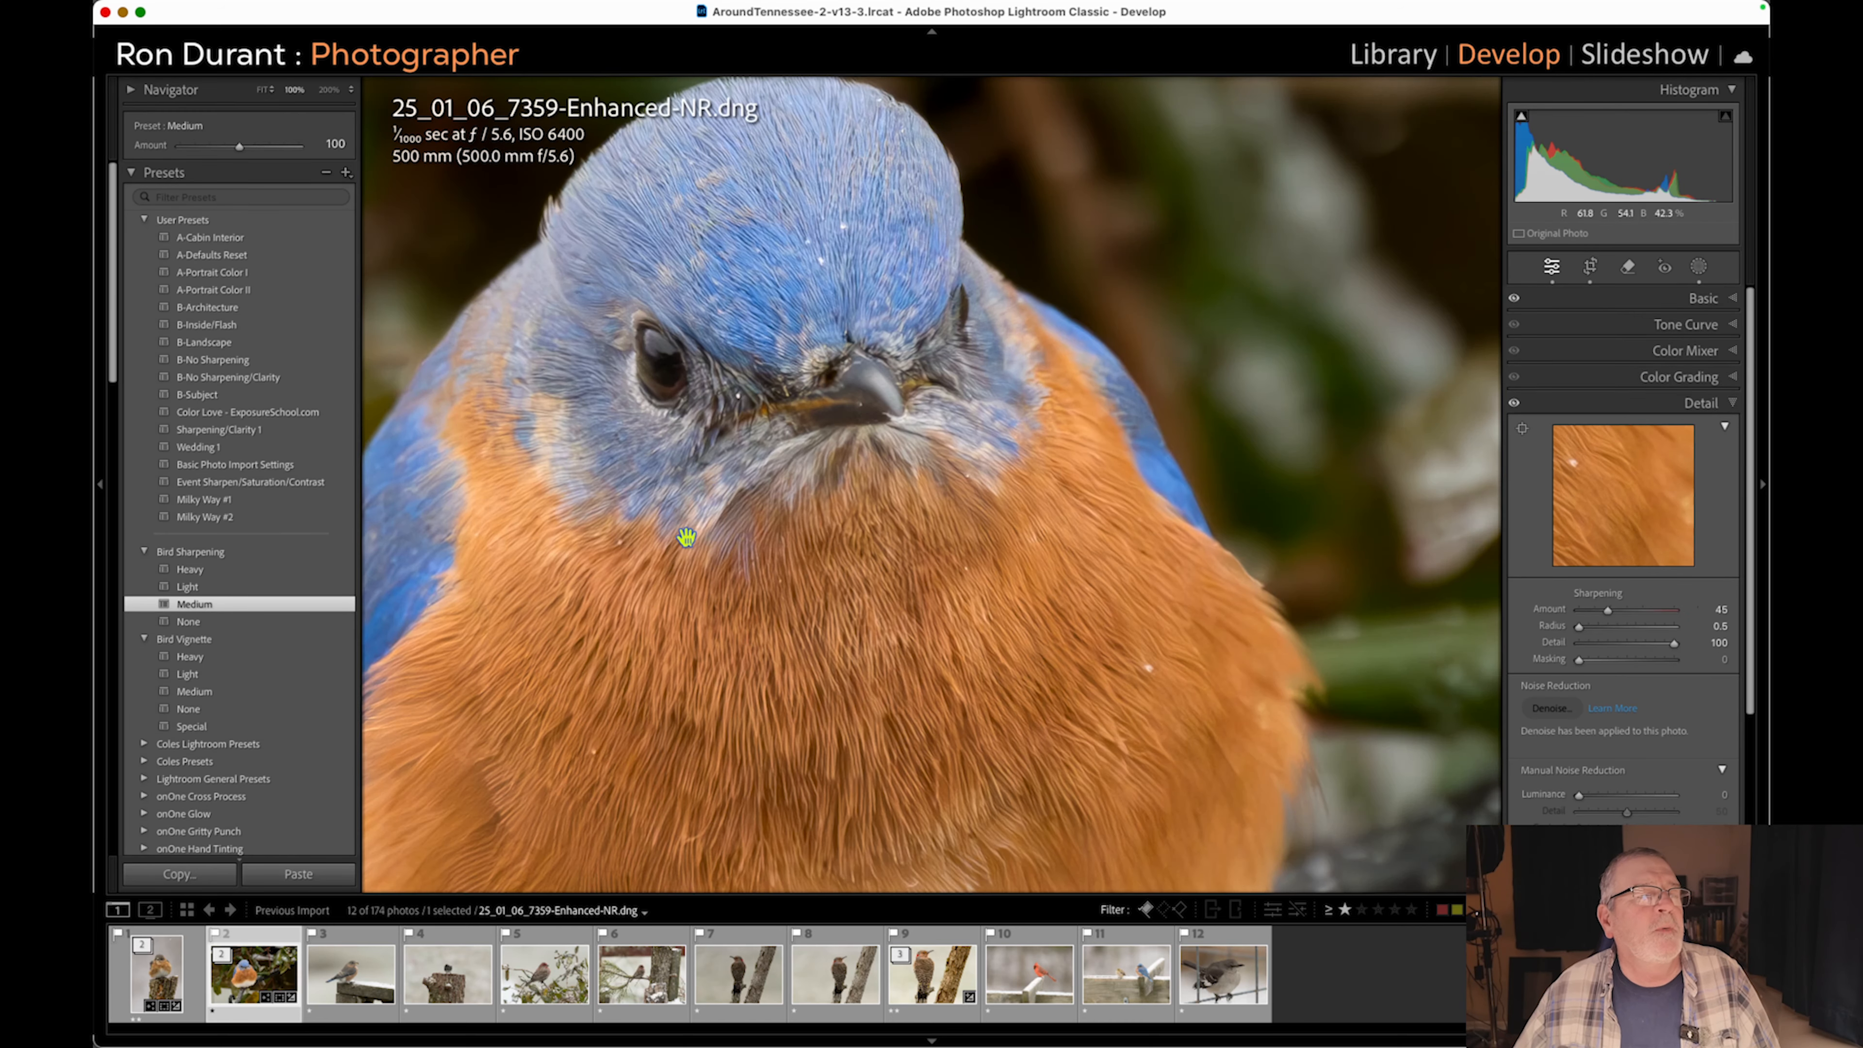
Add a large radial gradient mask centred on the bluebird and extending well beyond its body.
left_click(677, 506)
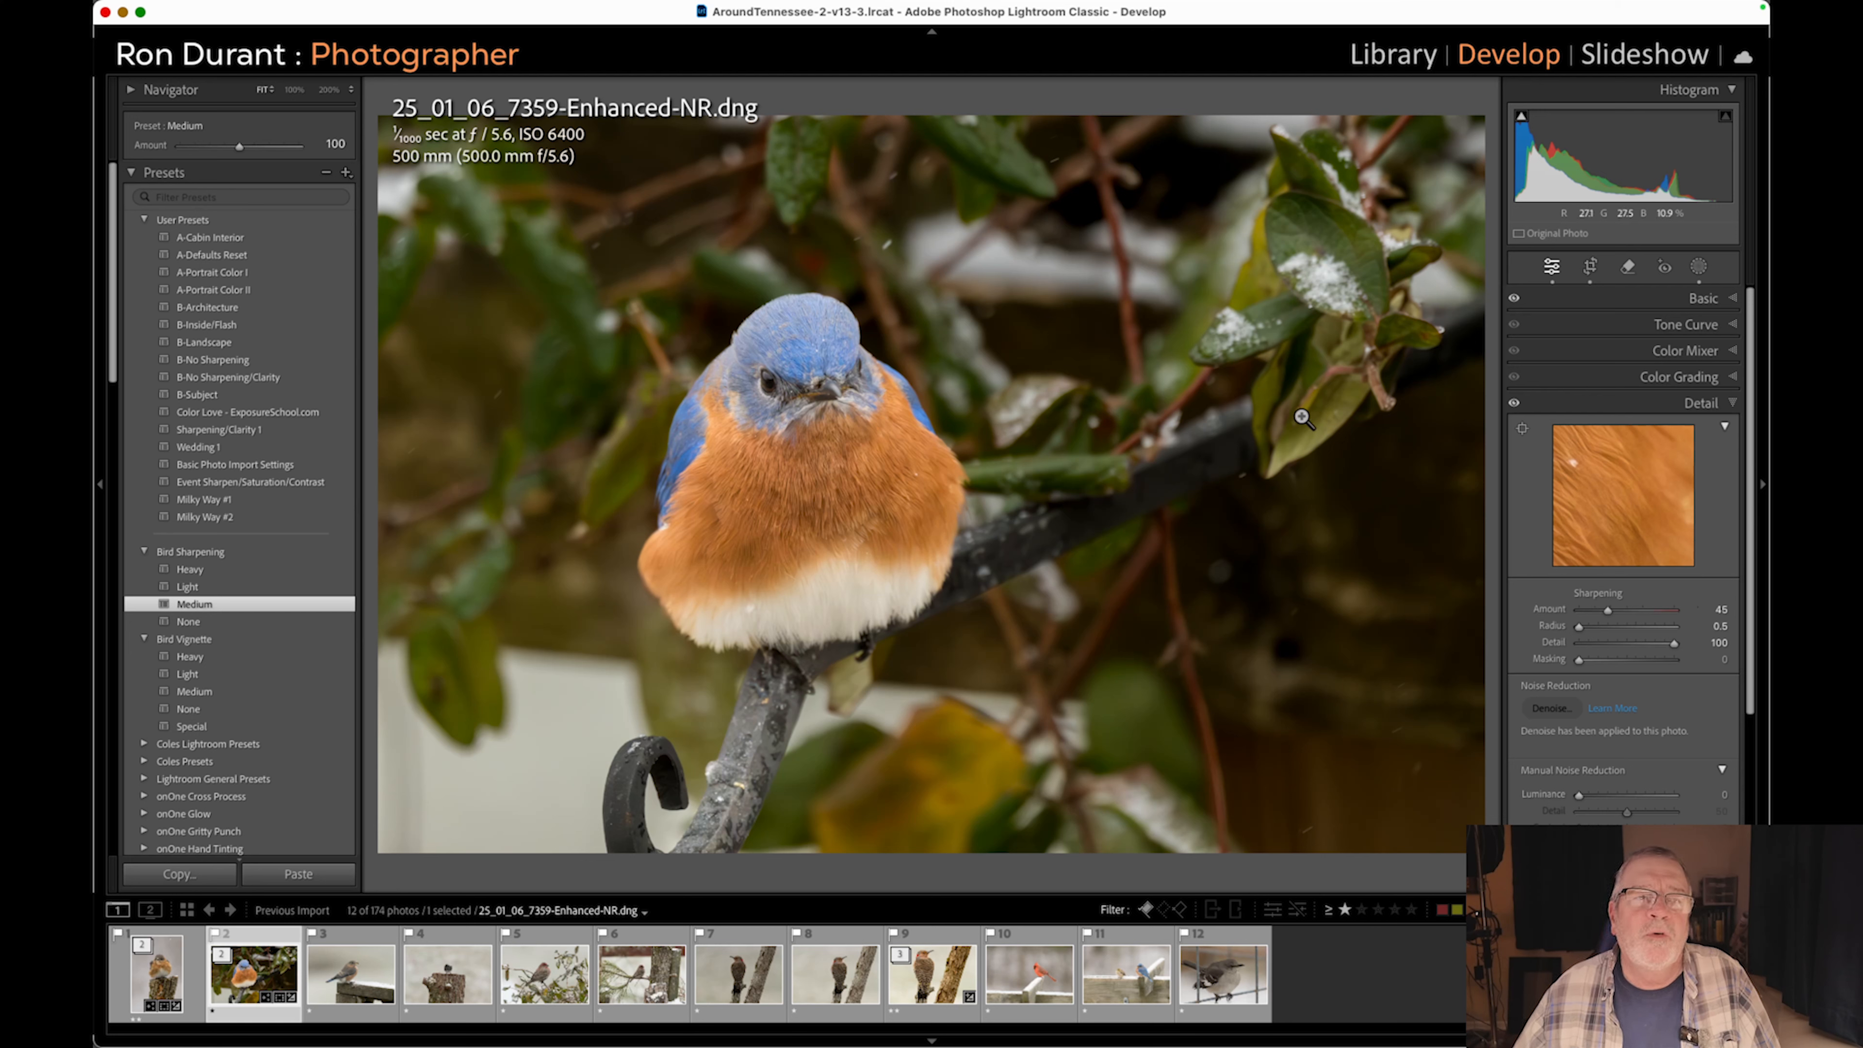
left_click(1697, 266)
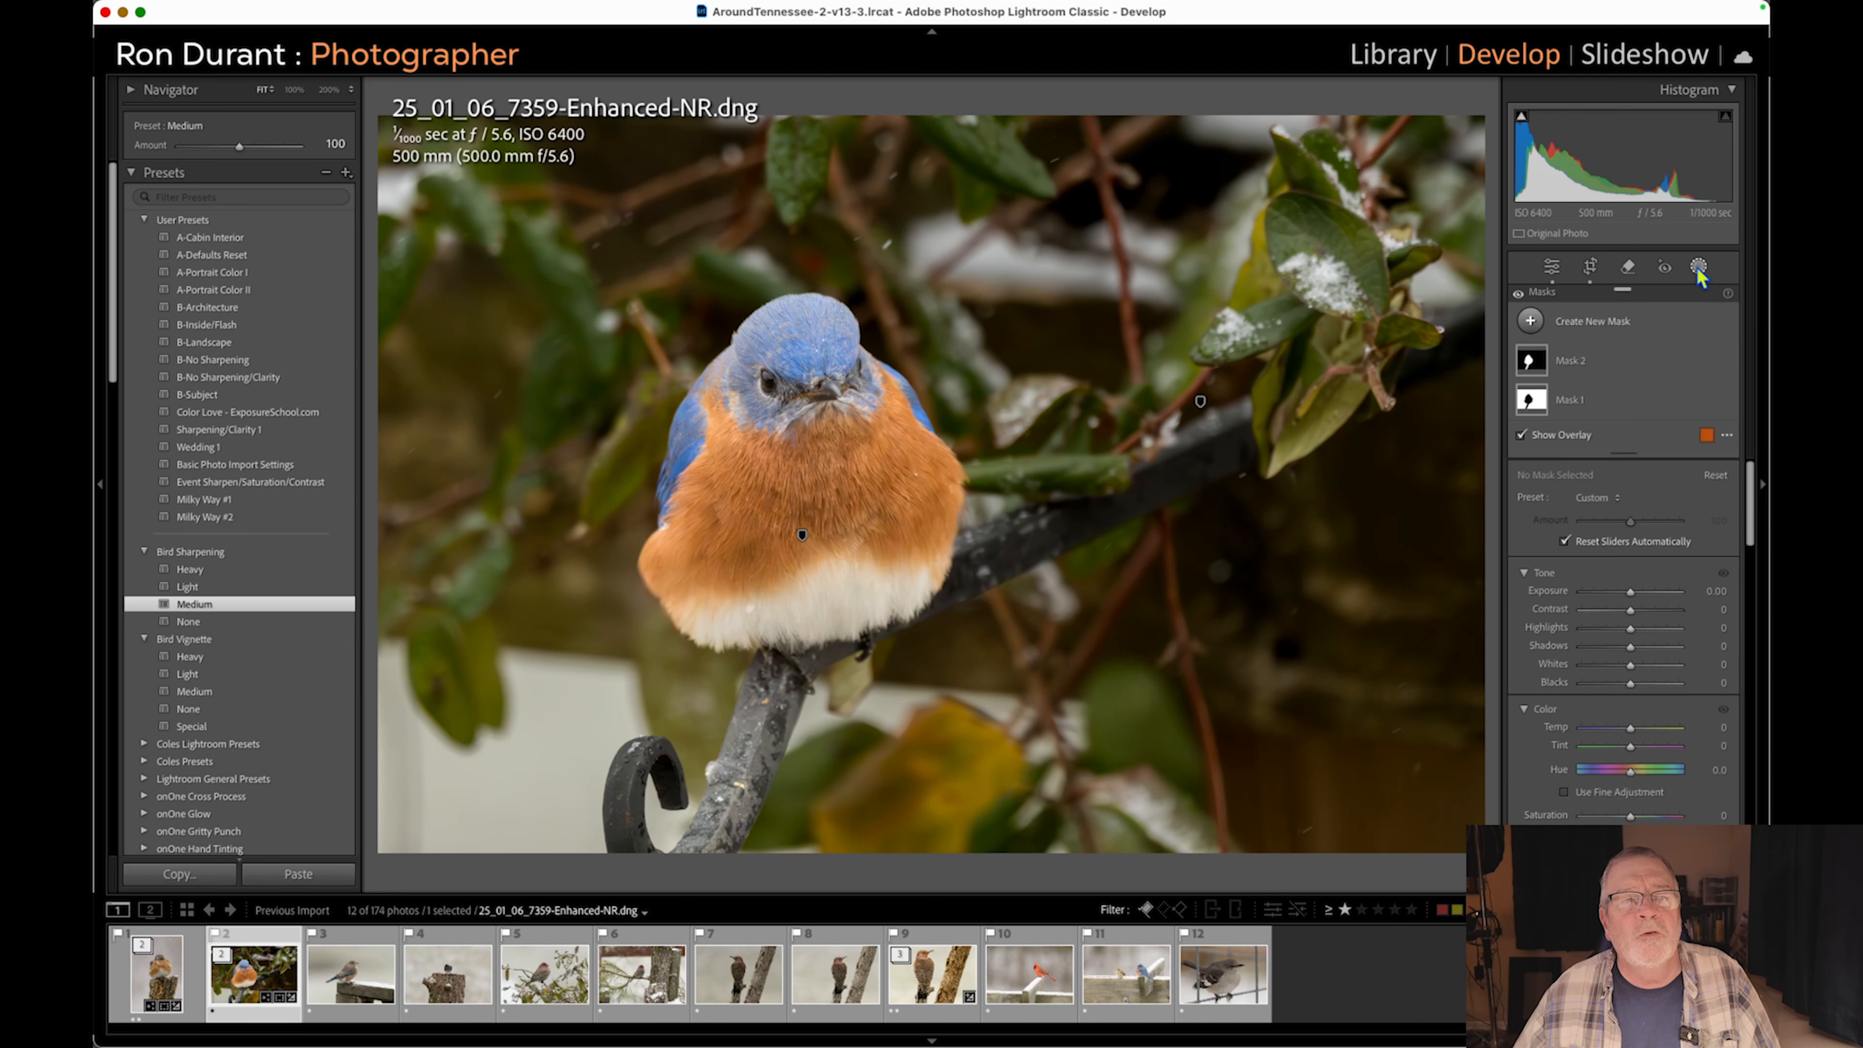
left_click(1531, 324)
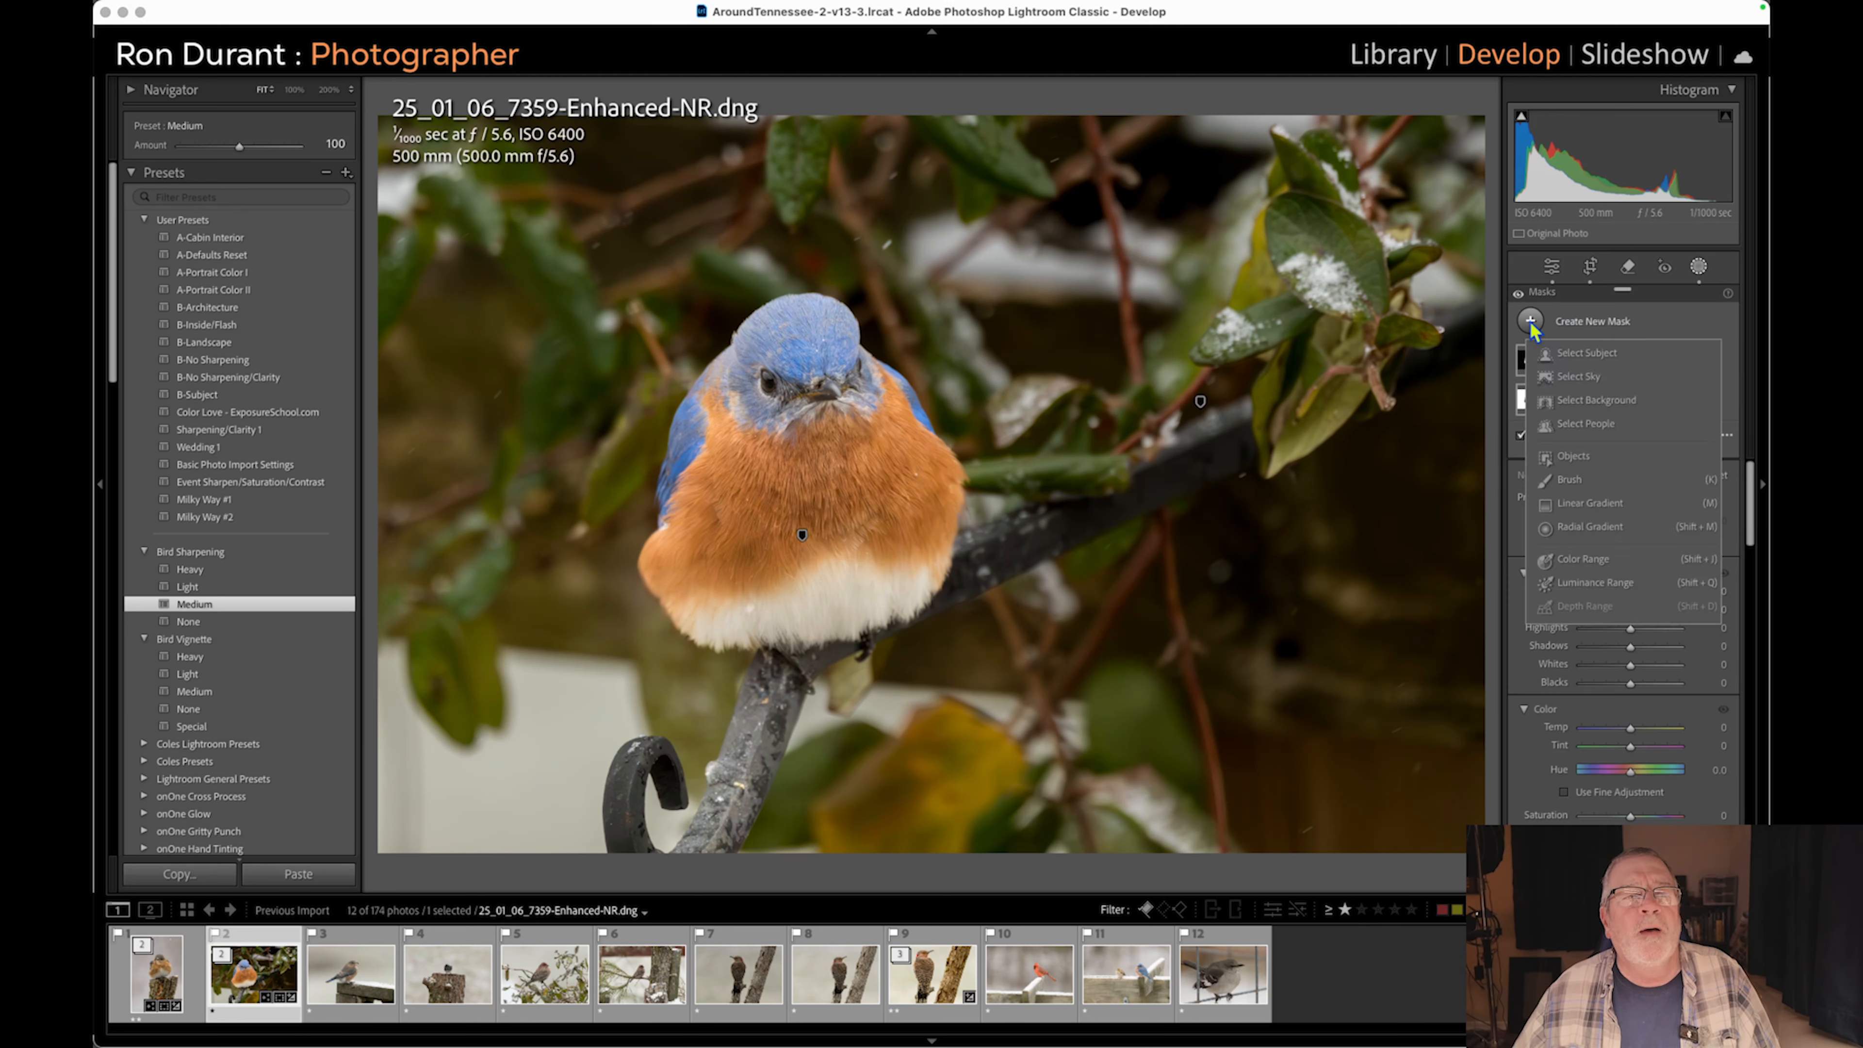
left_click(1584, 527)
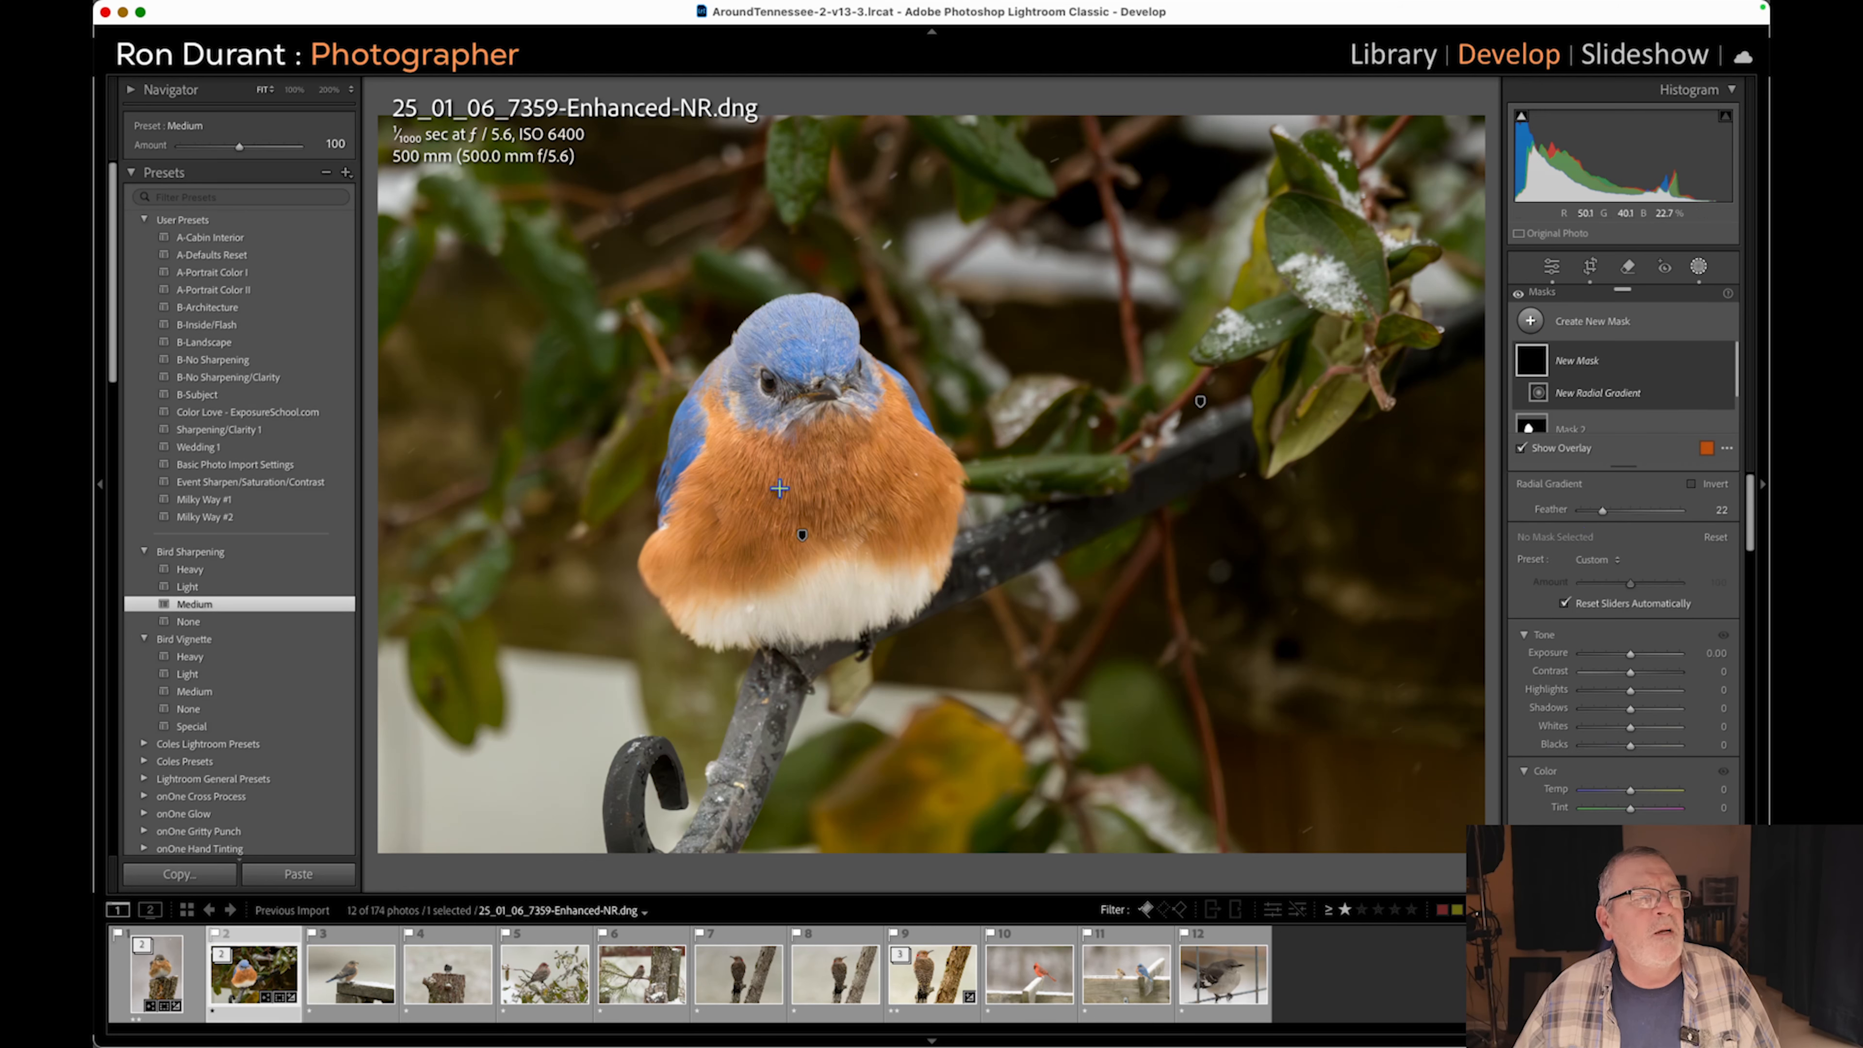
left_click_drag(797, 481, 1226, 822)
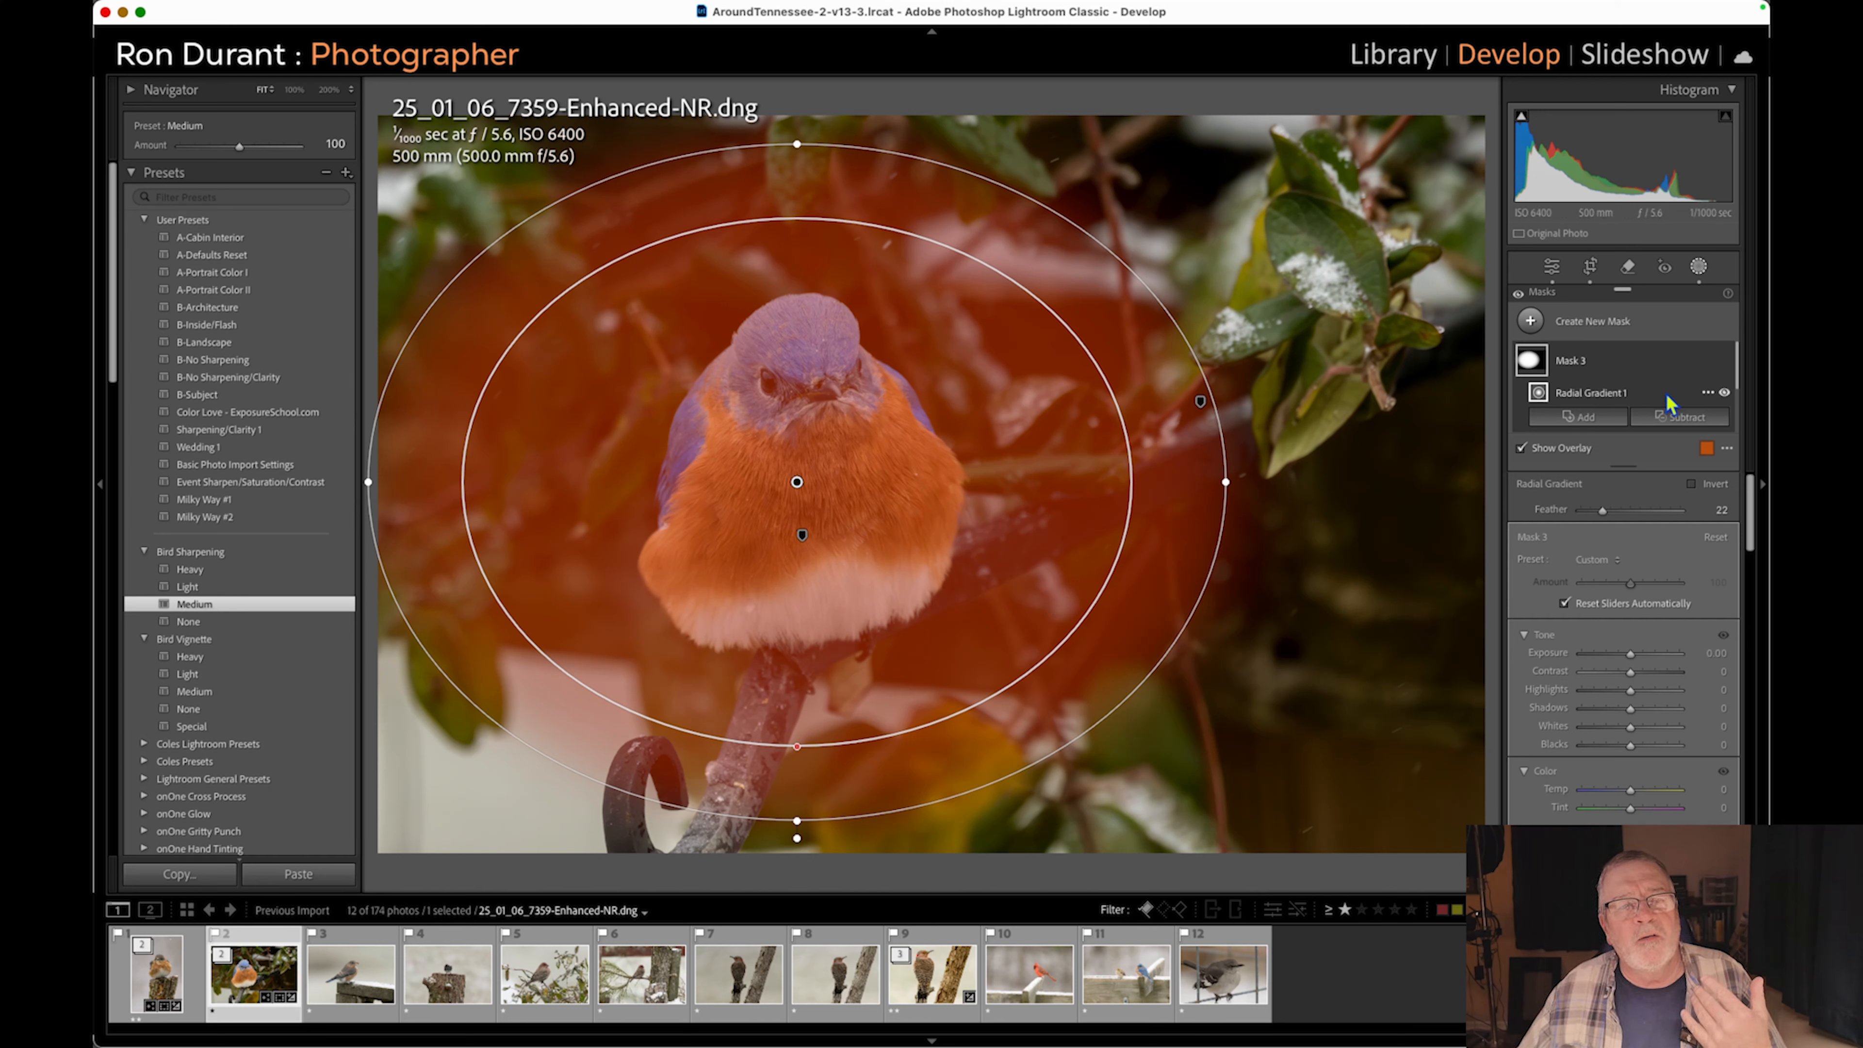
left_click(1706, 394)
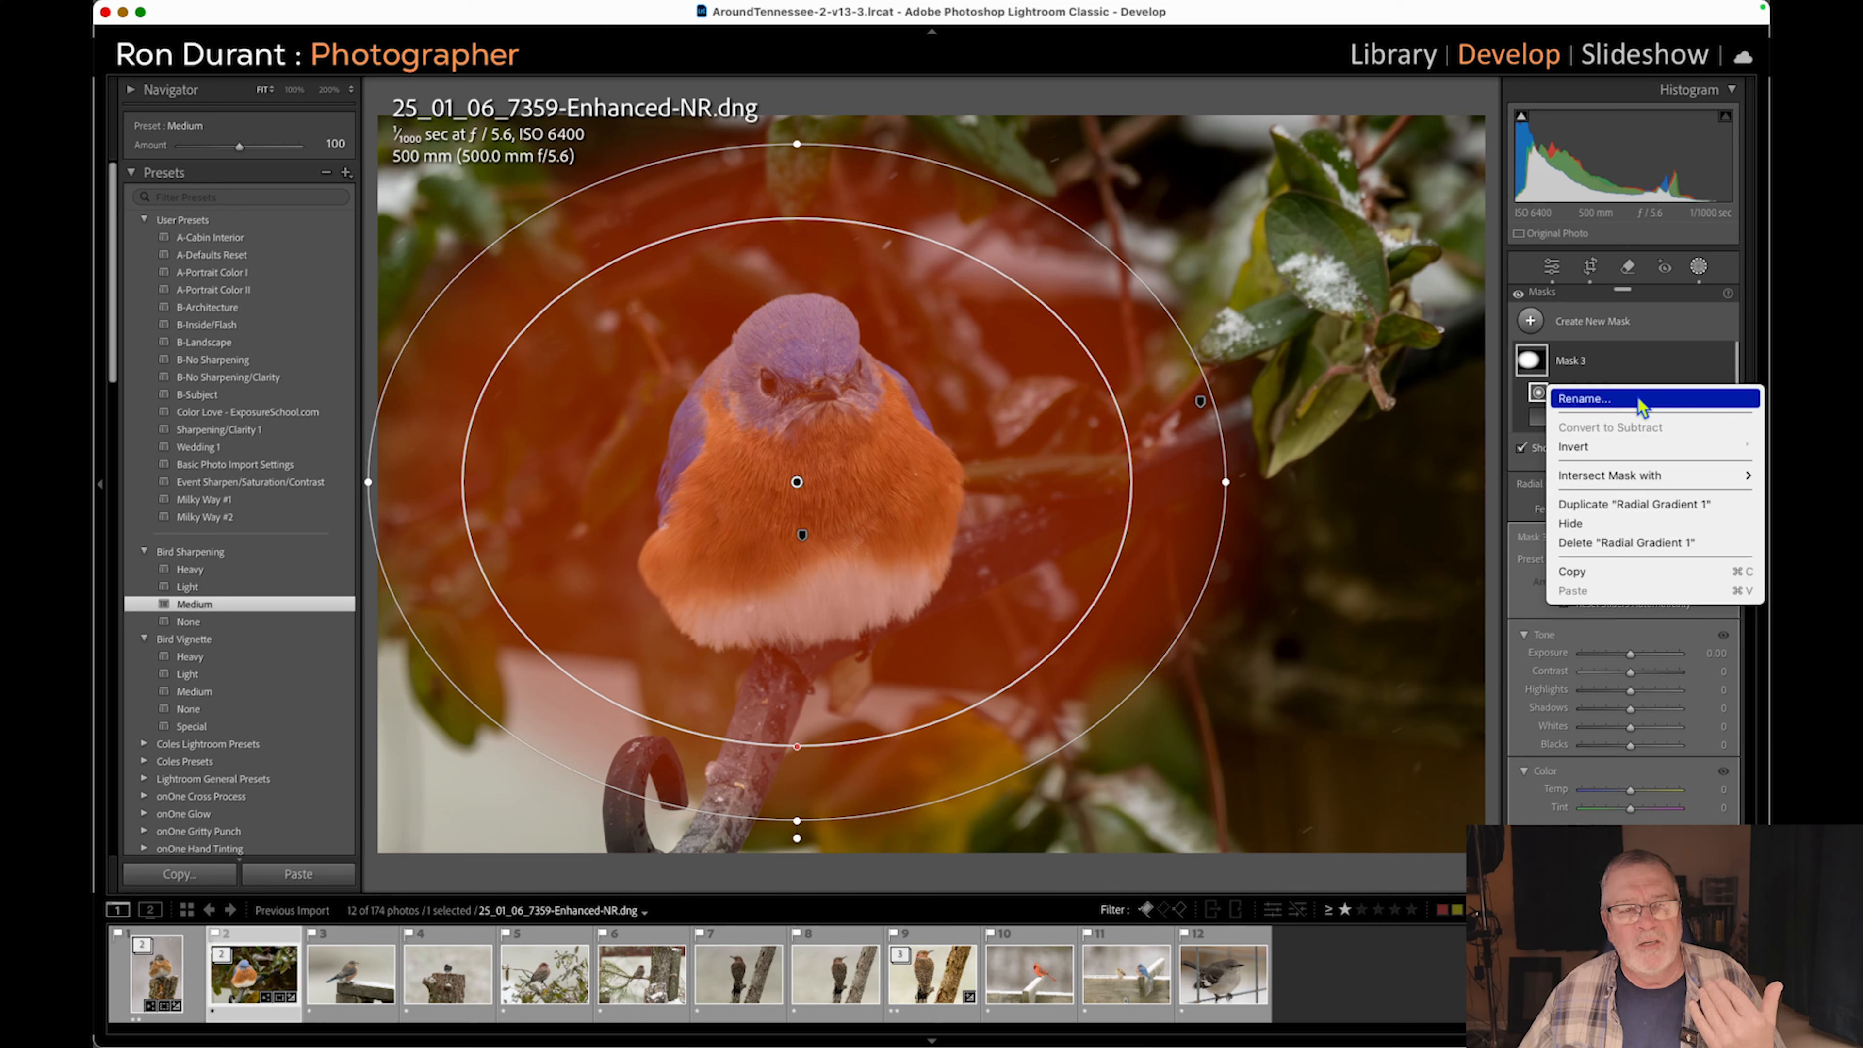
left_click(1538, 392)
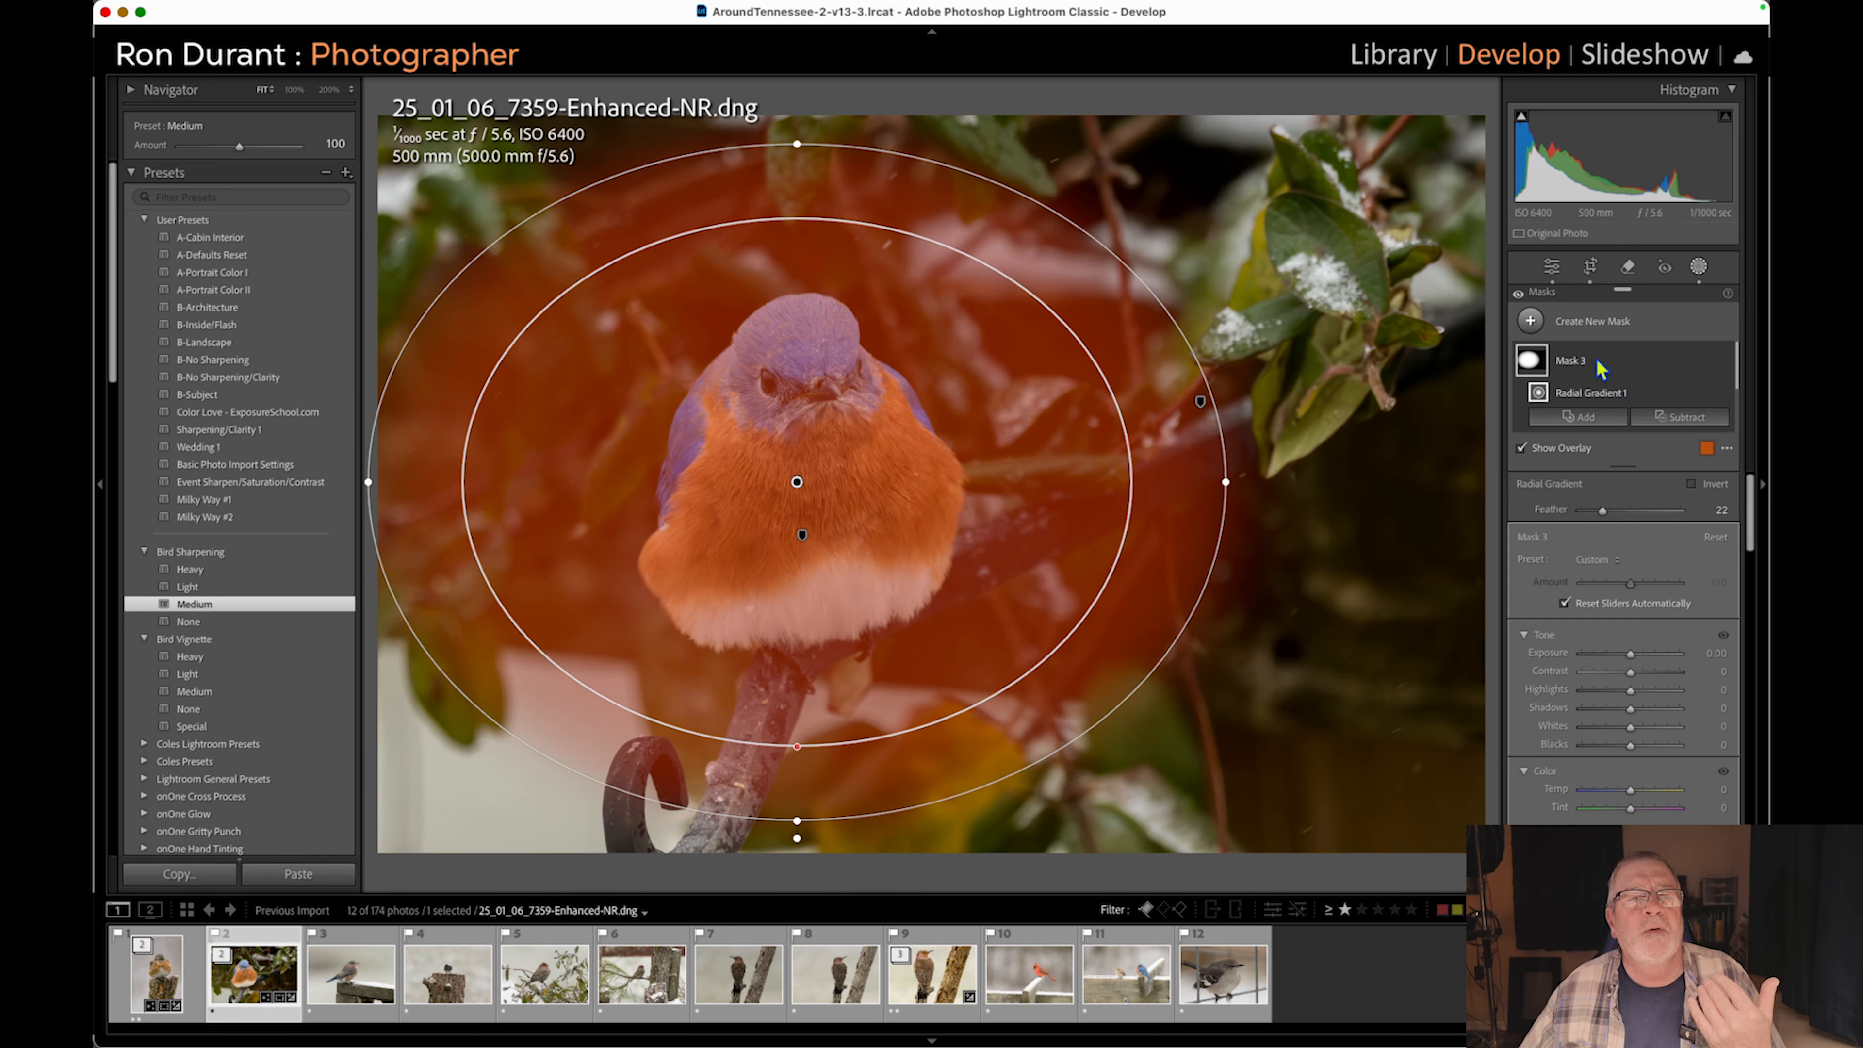
left_click(1626, 357)
left_click(1621, 364)
scroll(1665, 387, "down", 1)
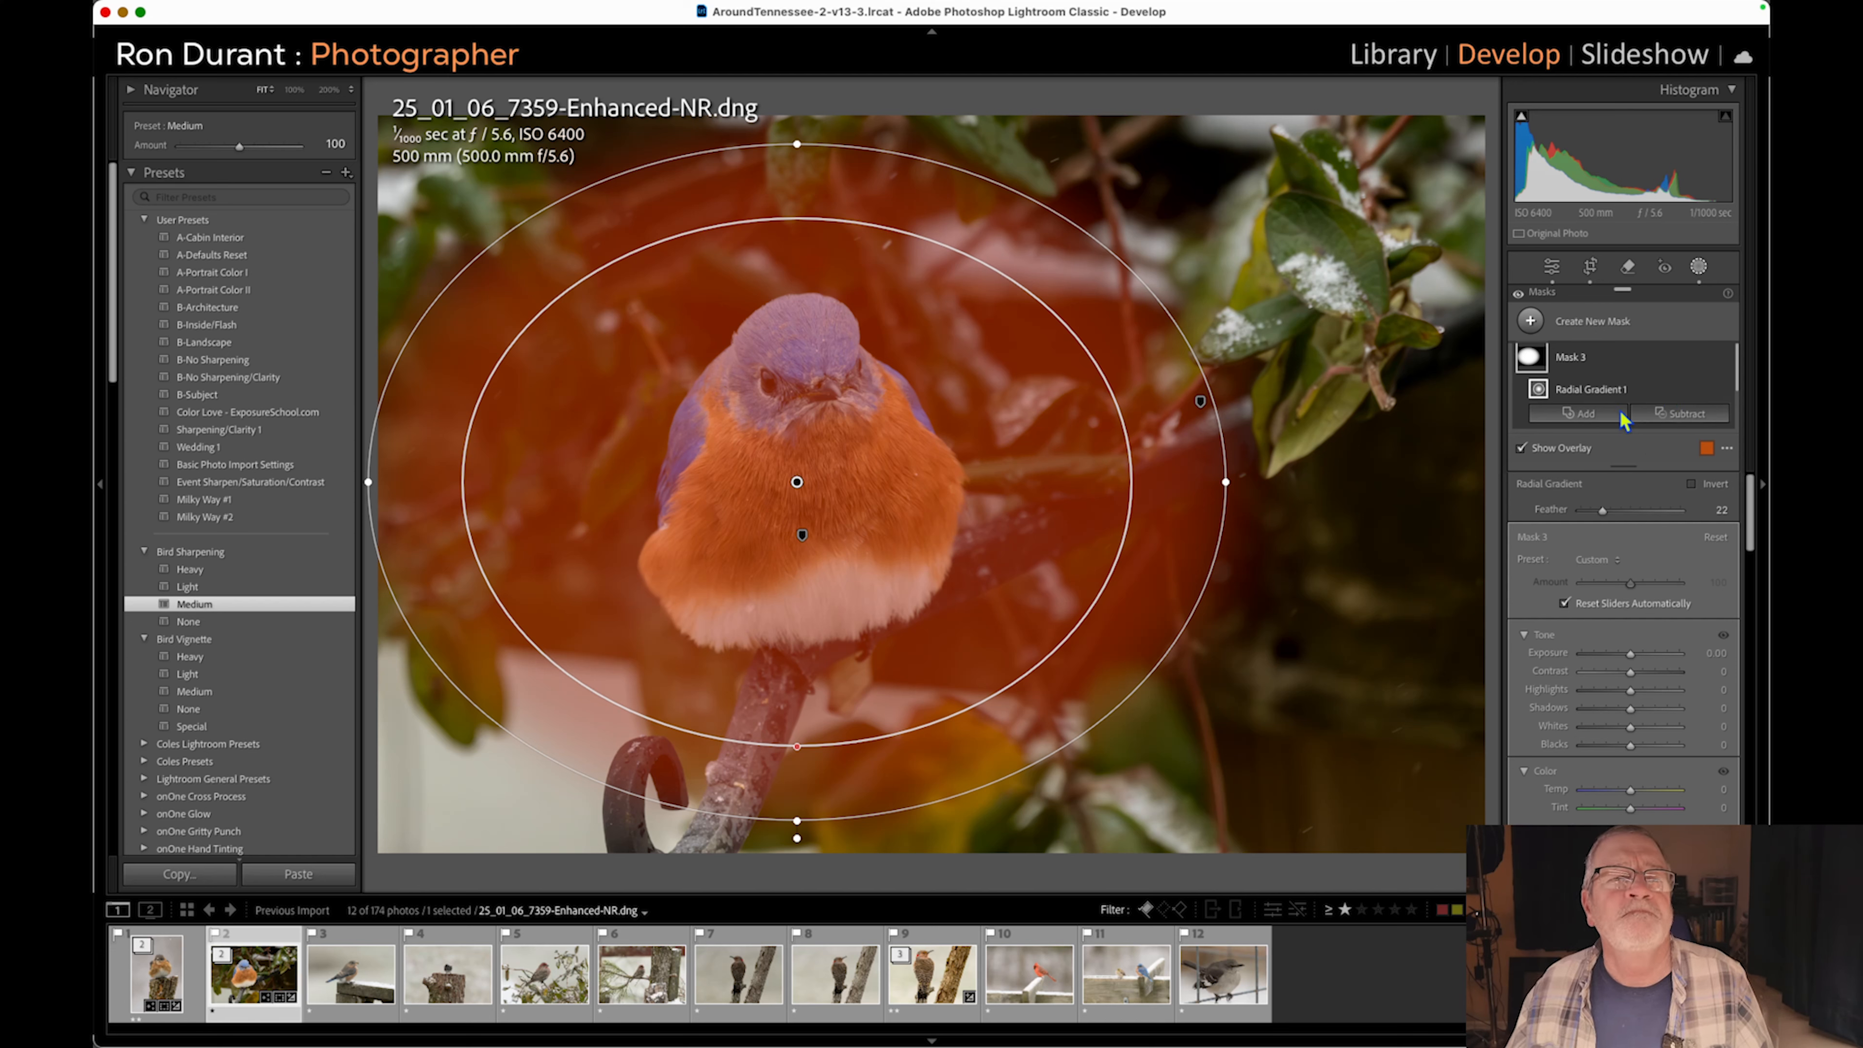
double_click(1577, 388)
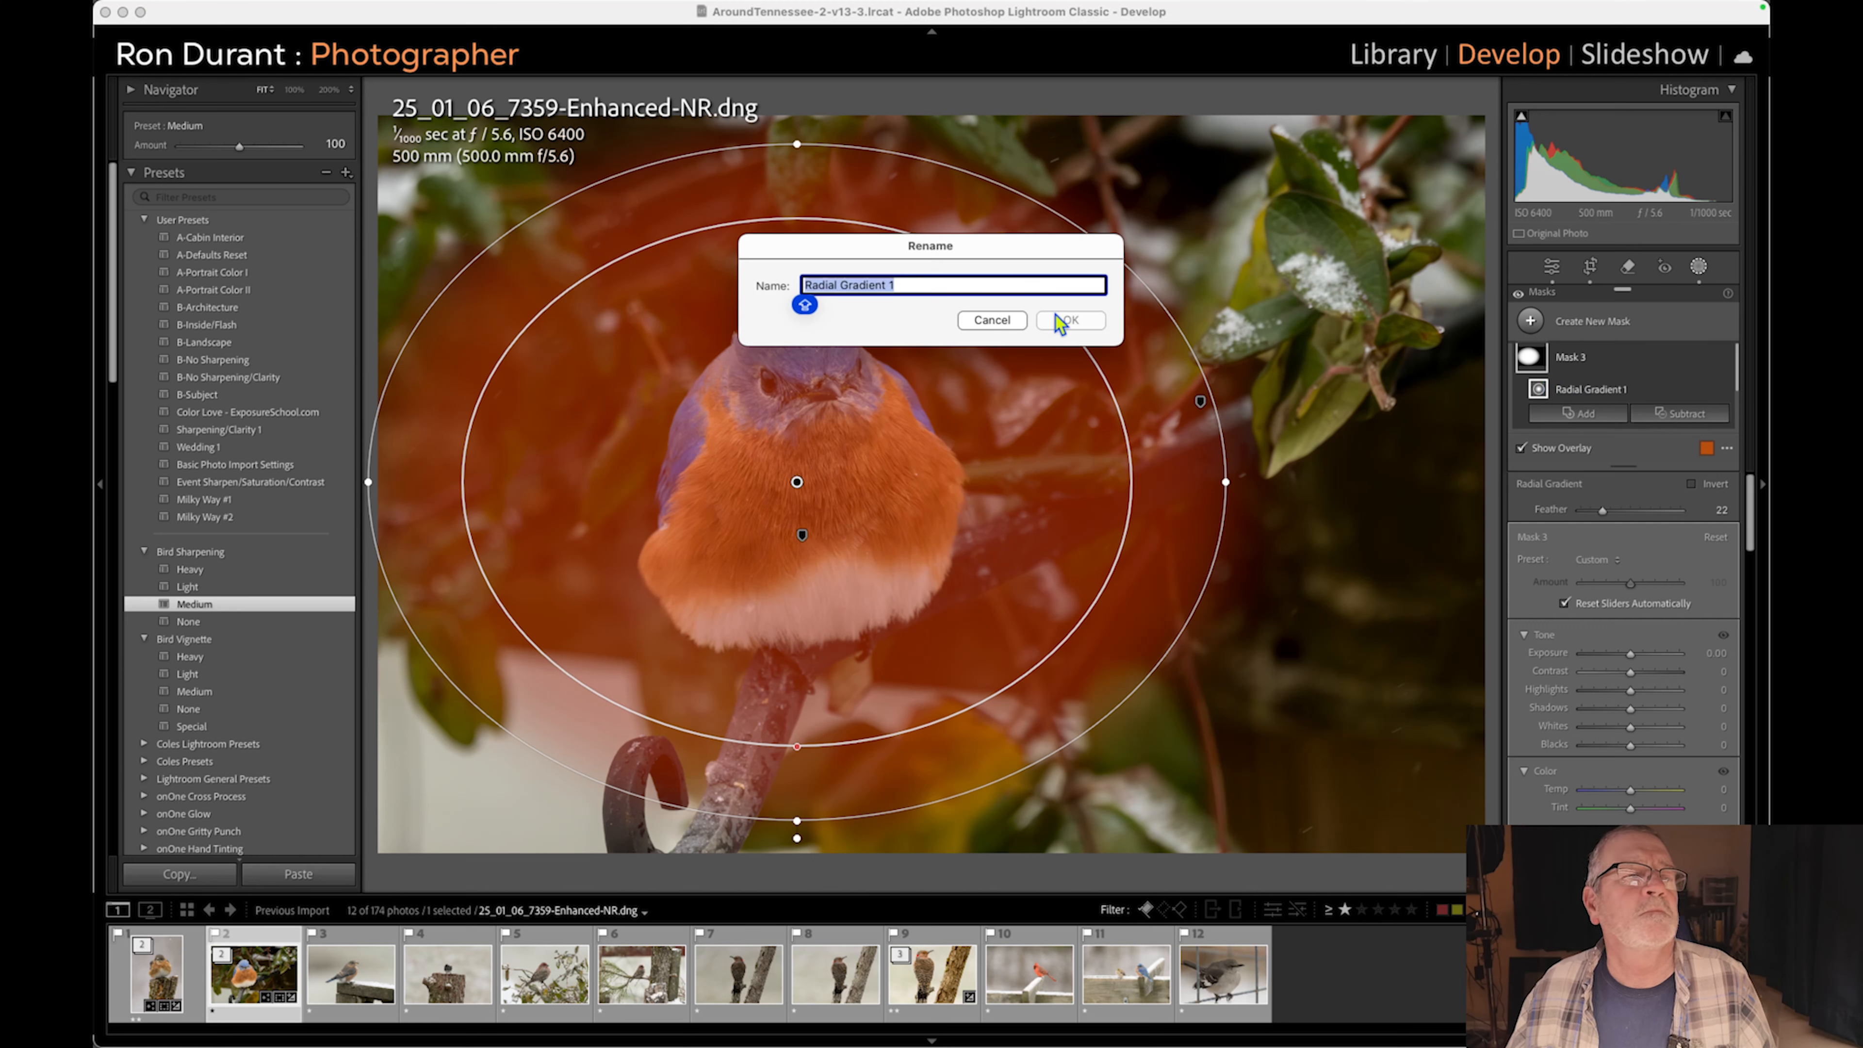
left_click(991, 320)
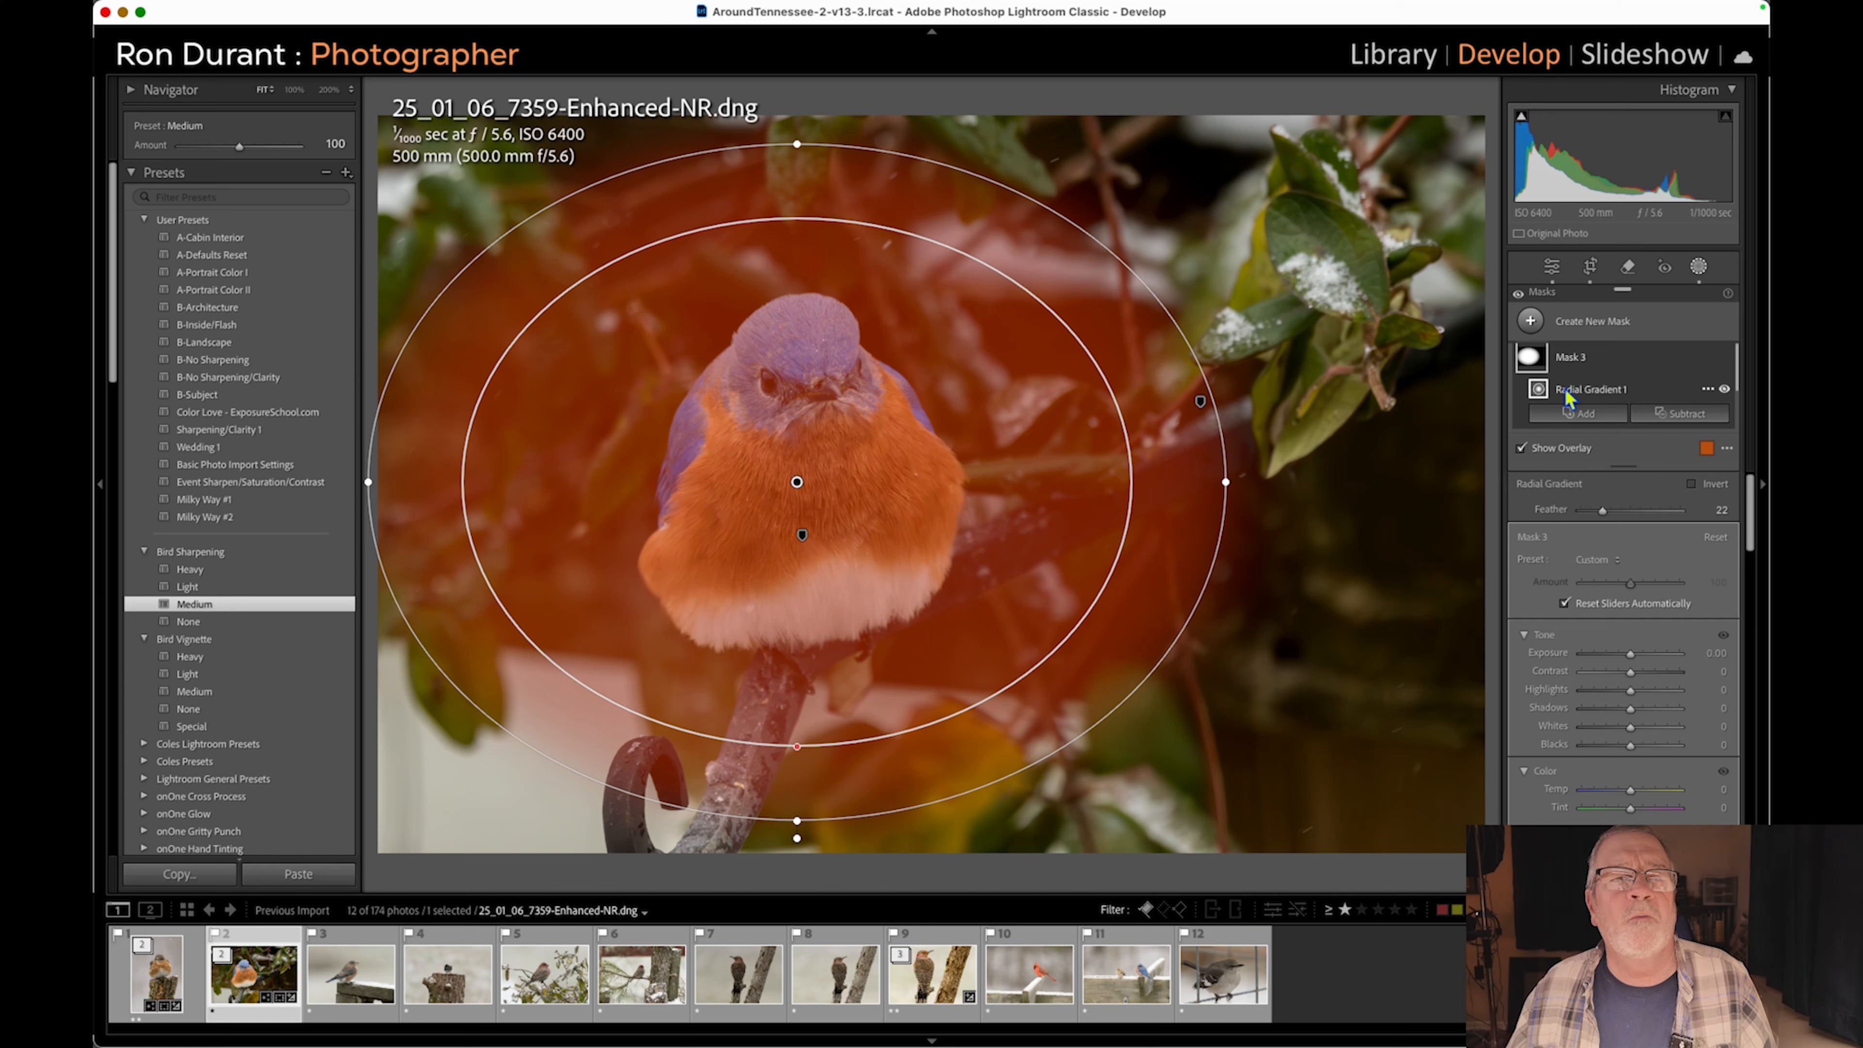
Invert the radial gradient to cover the surroundings and set its exposure to -0.49, highlights to -18 and texture to -45.
left_click(1707, 388)
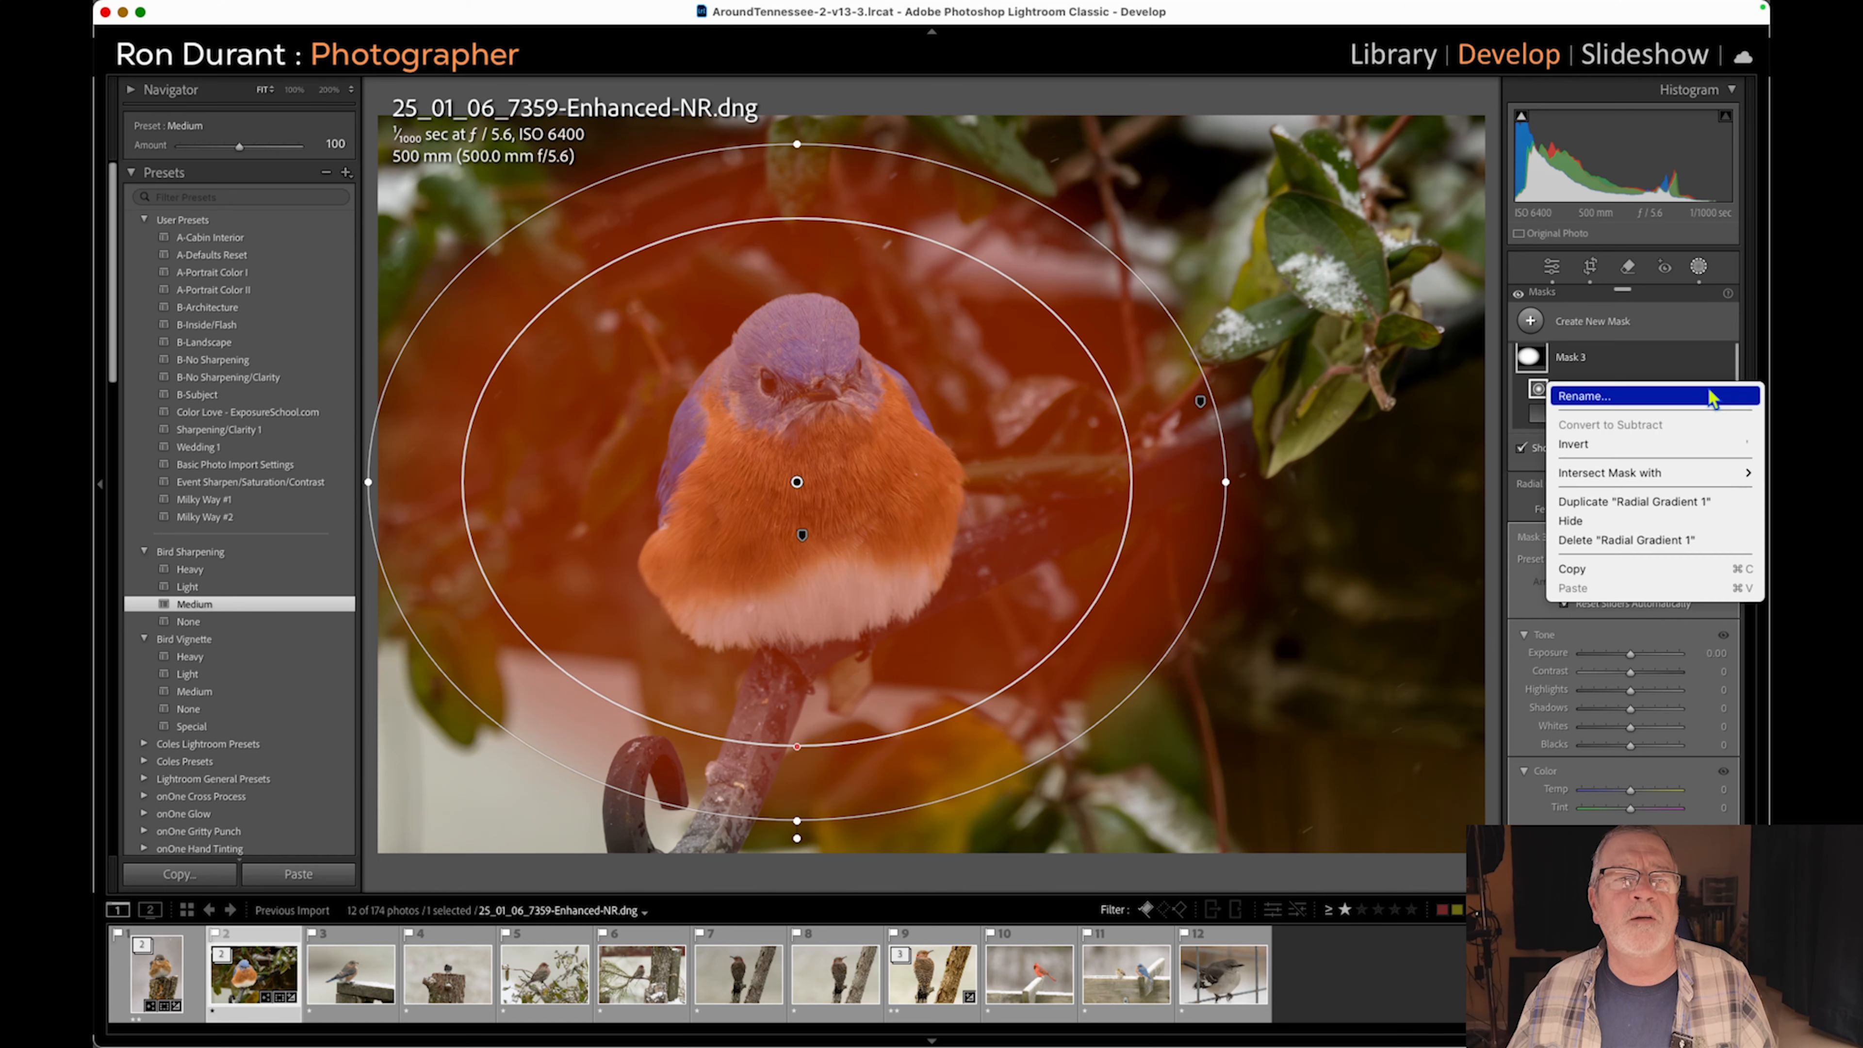
left_click(1618, 448)
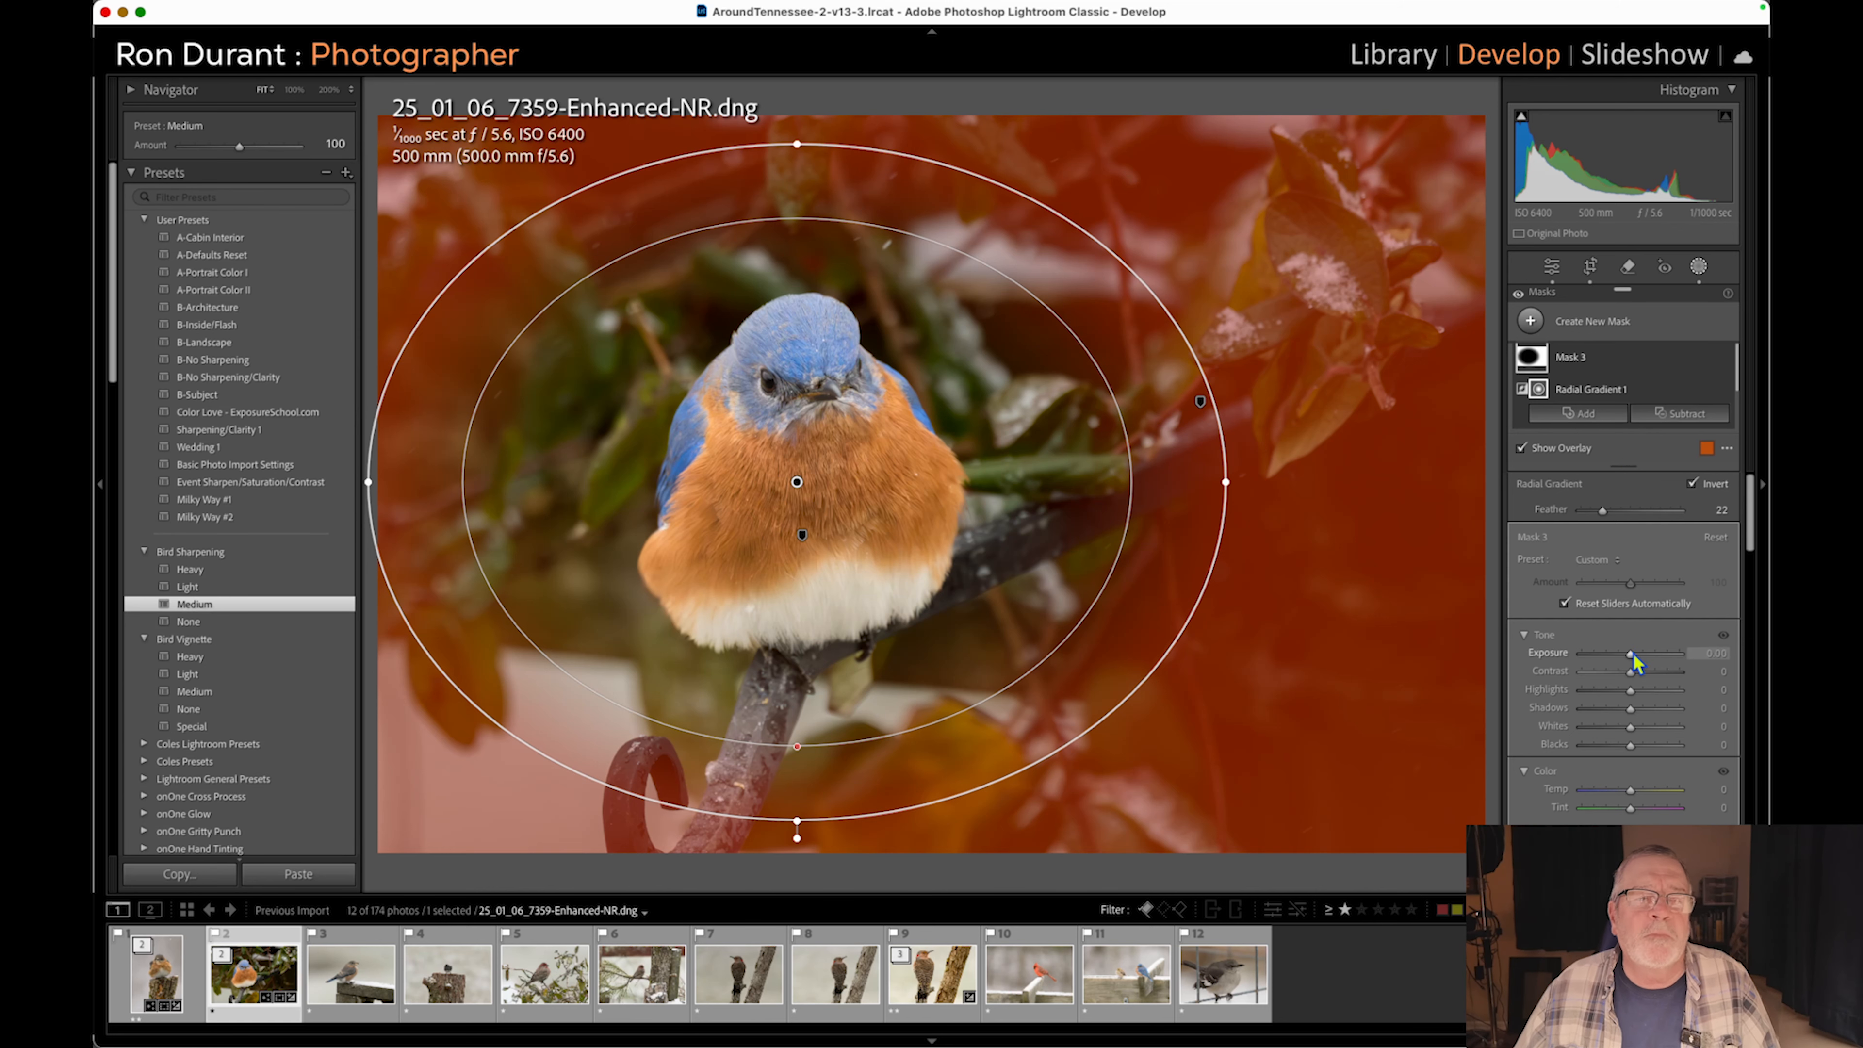
left_click_drag(1630, 655, 1624, 656)
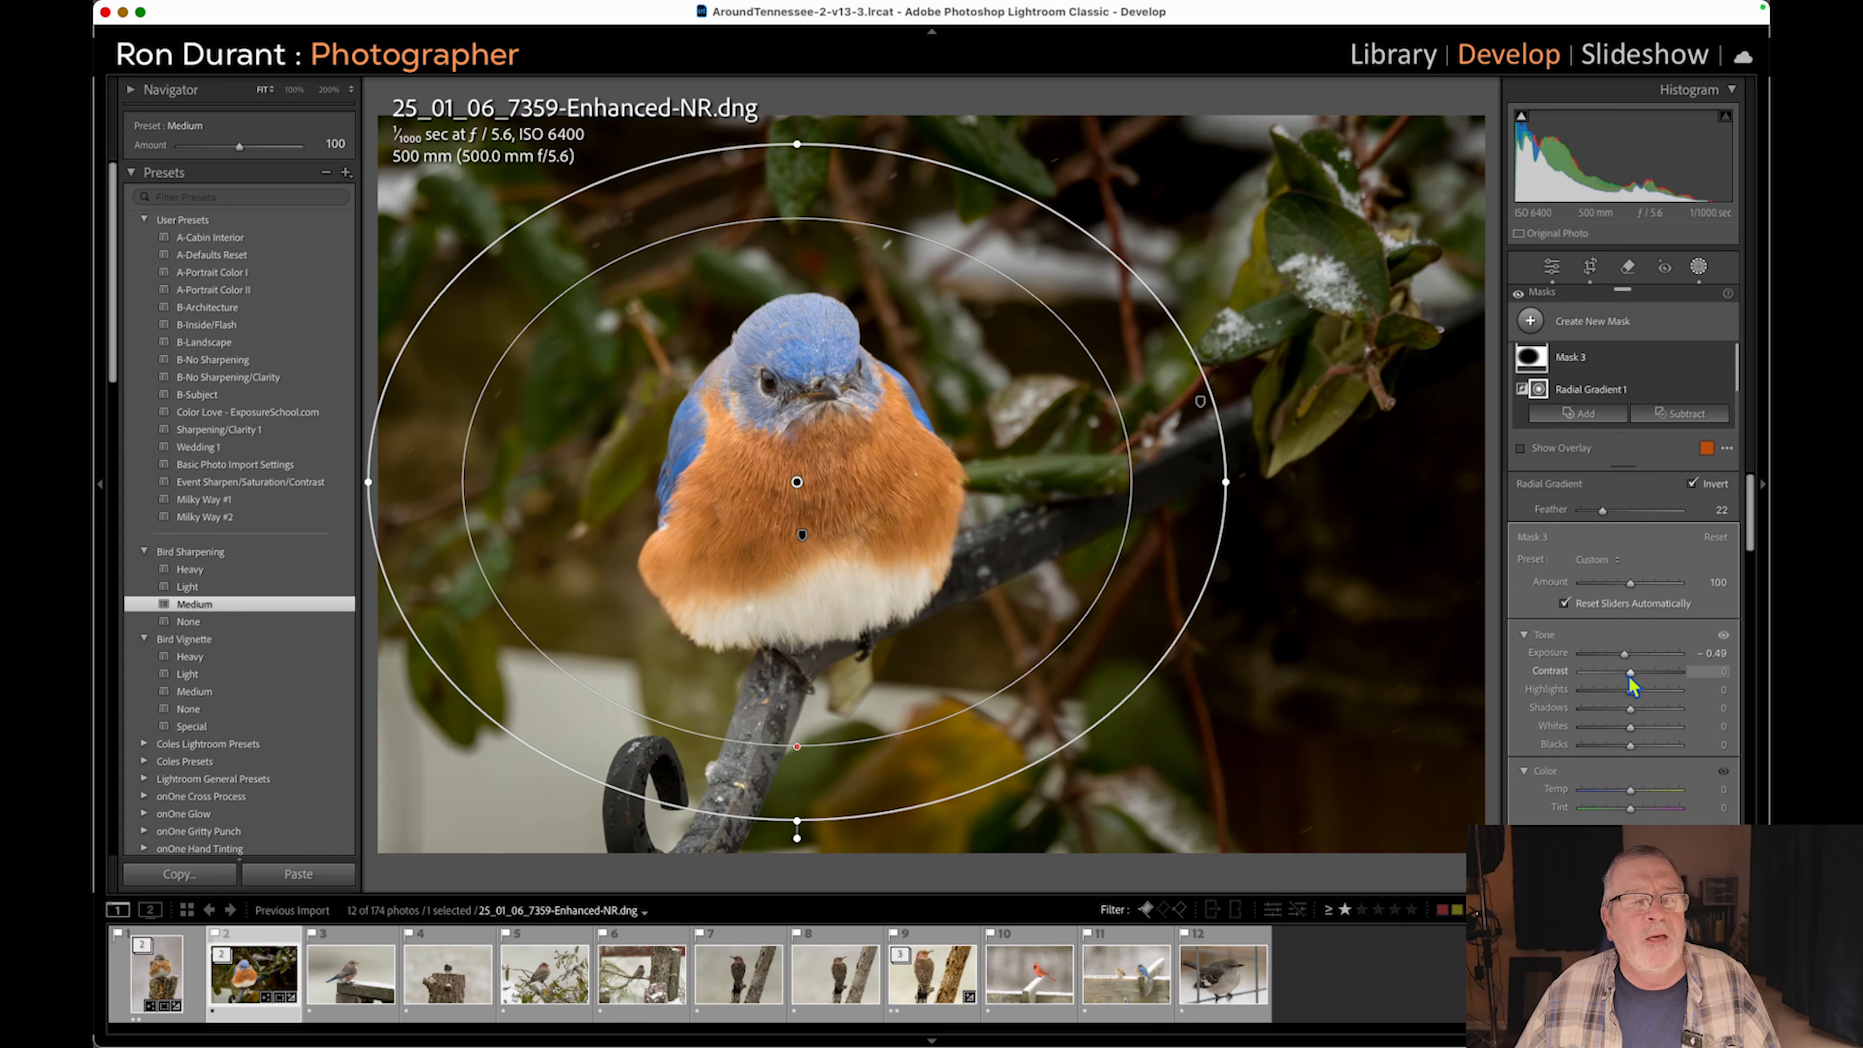
left_click_drag(1624, 692, 1621, 692)
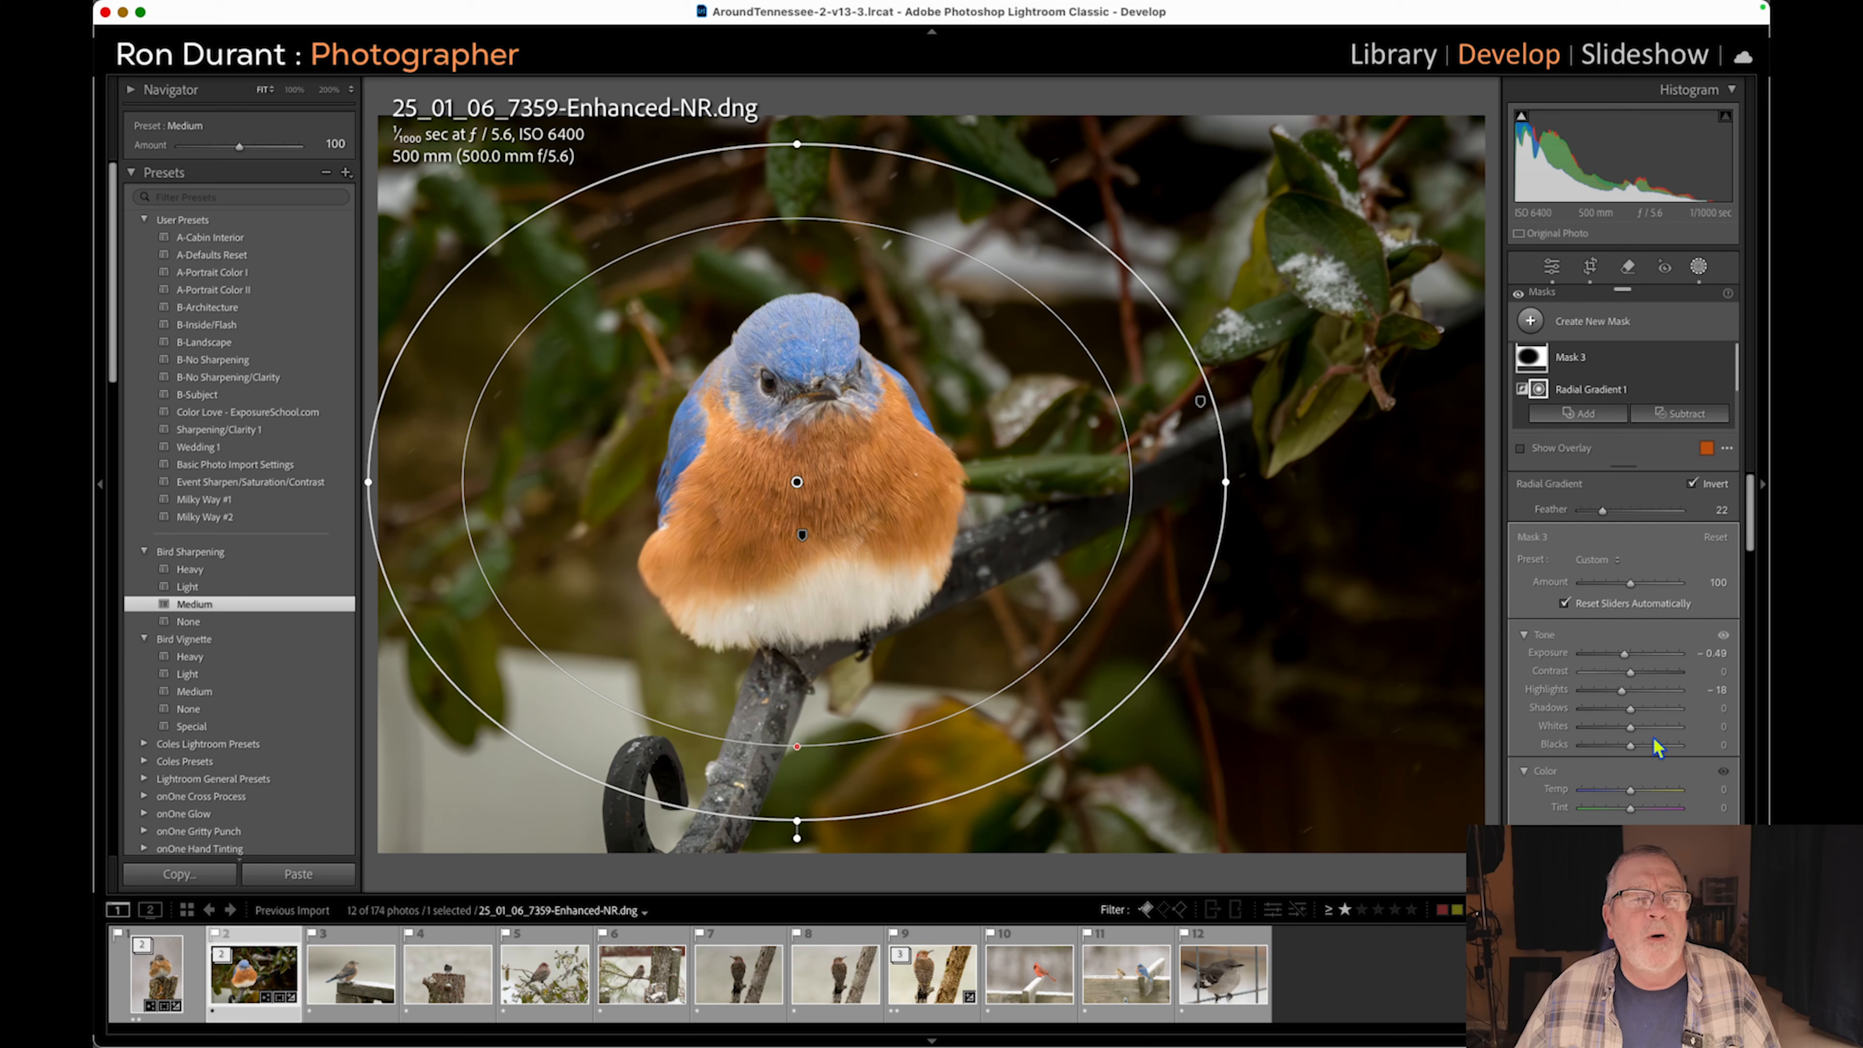
scroll(1654, 737, "down", 5)
scroll(1654, 737, "down", 9)
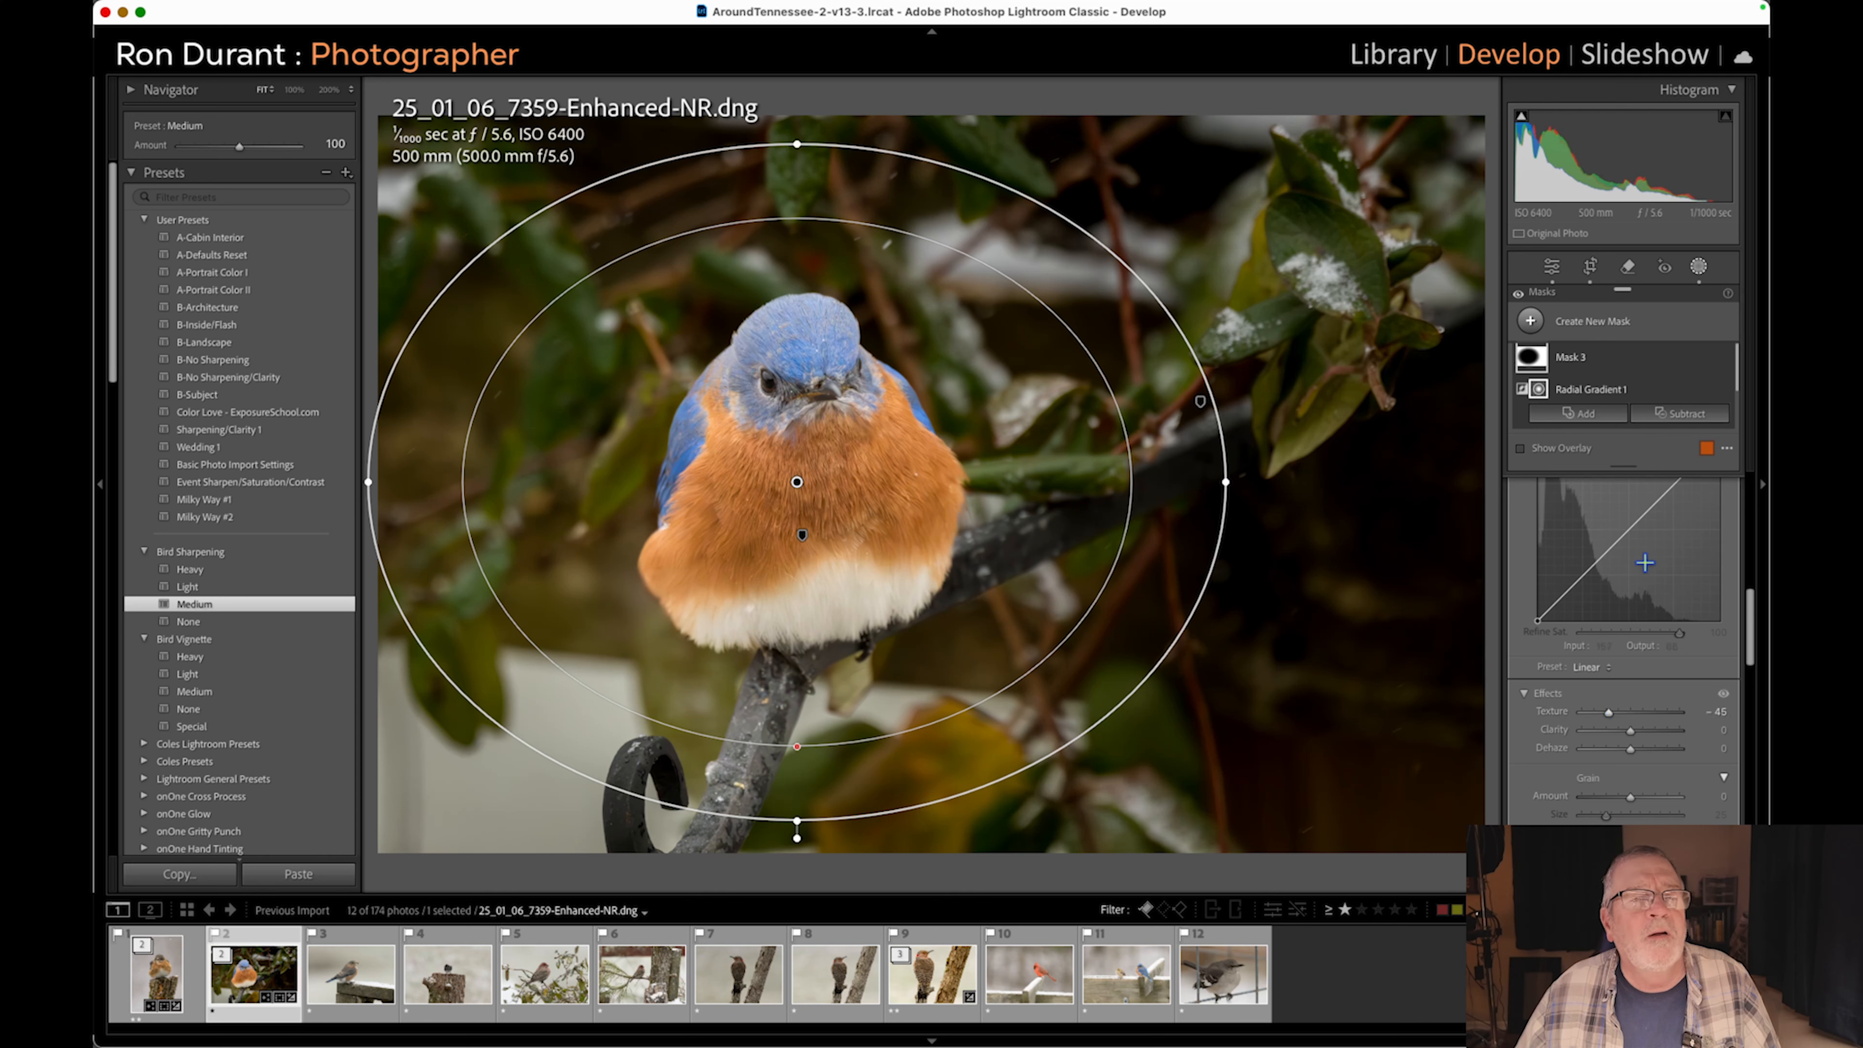
left_click(1697, 263)
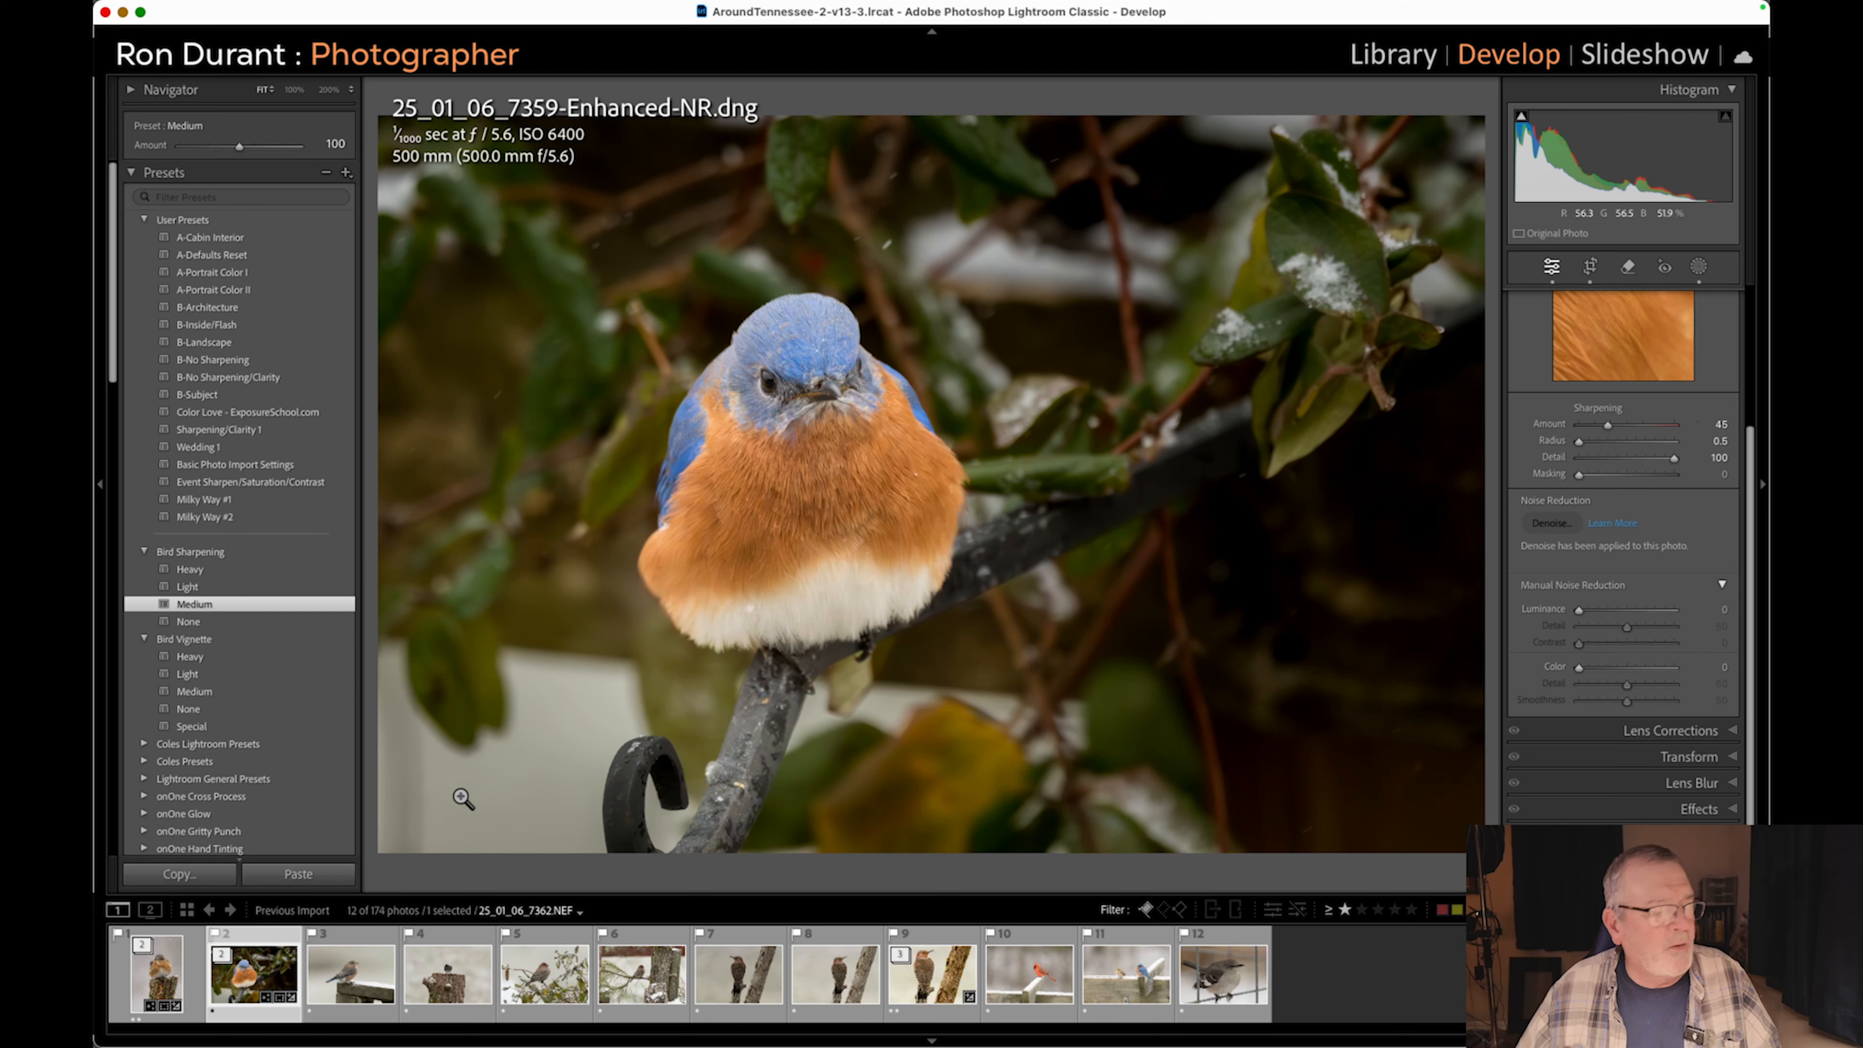
Rate the bluebird photo two stars and go to the next photo.
key("2")
key("Right")
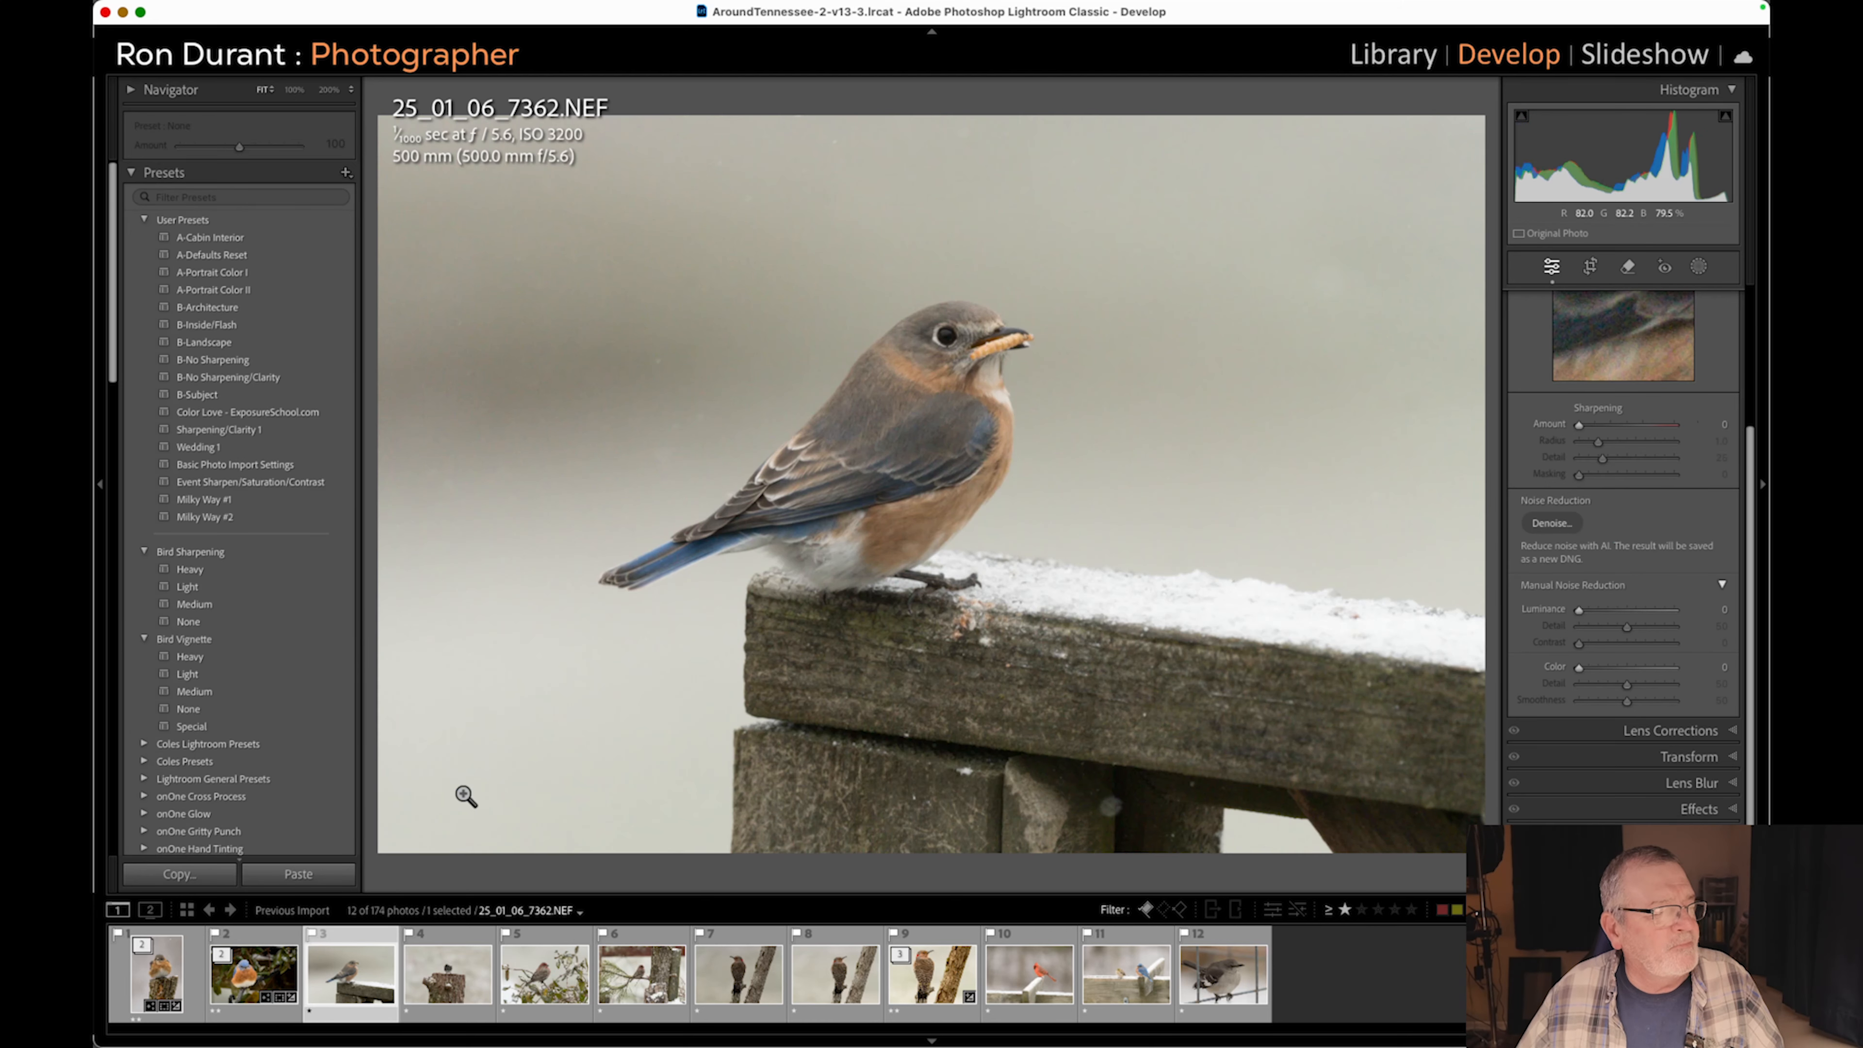
mouse_move(99, 769)
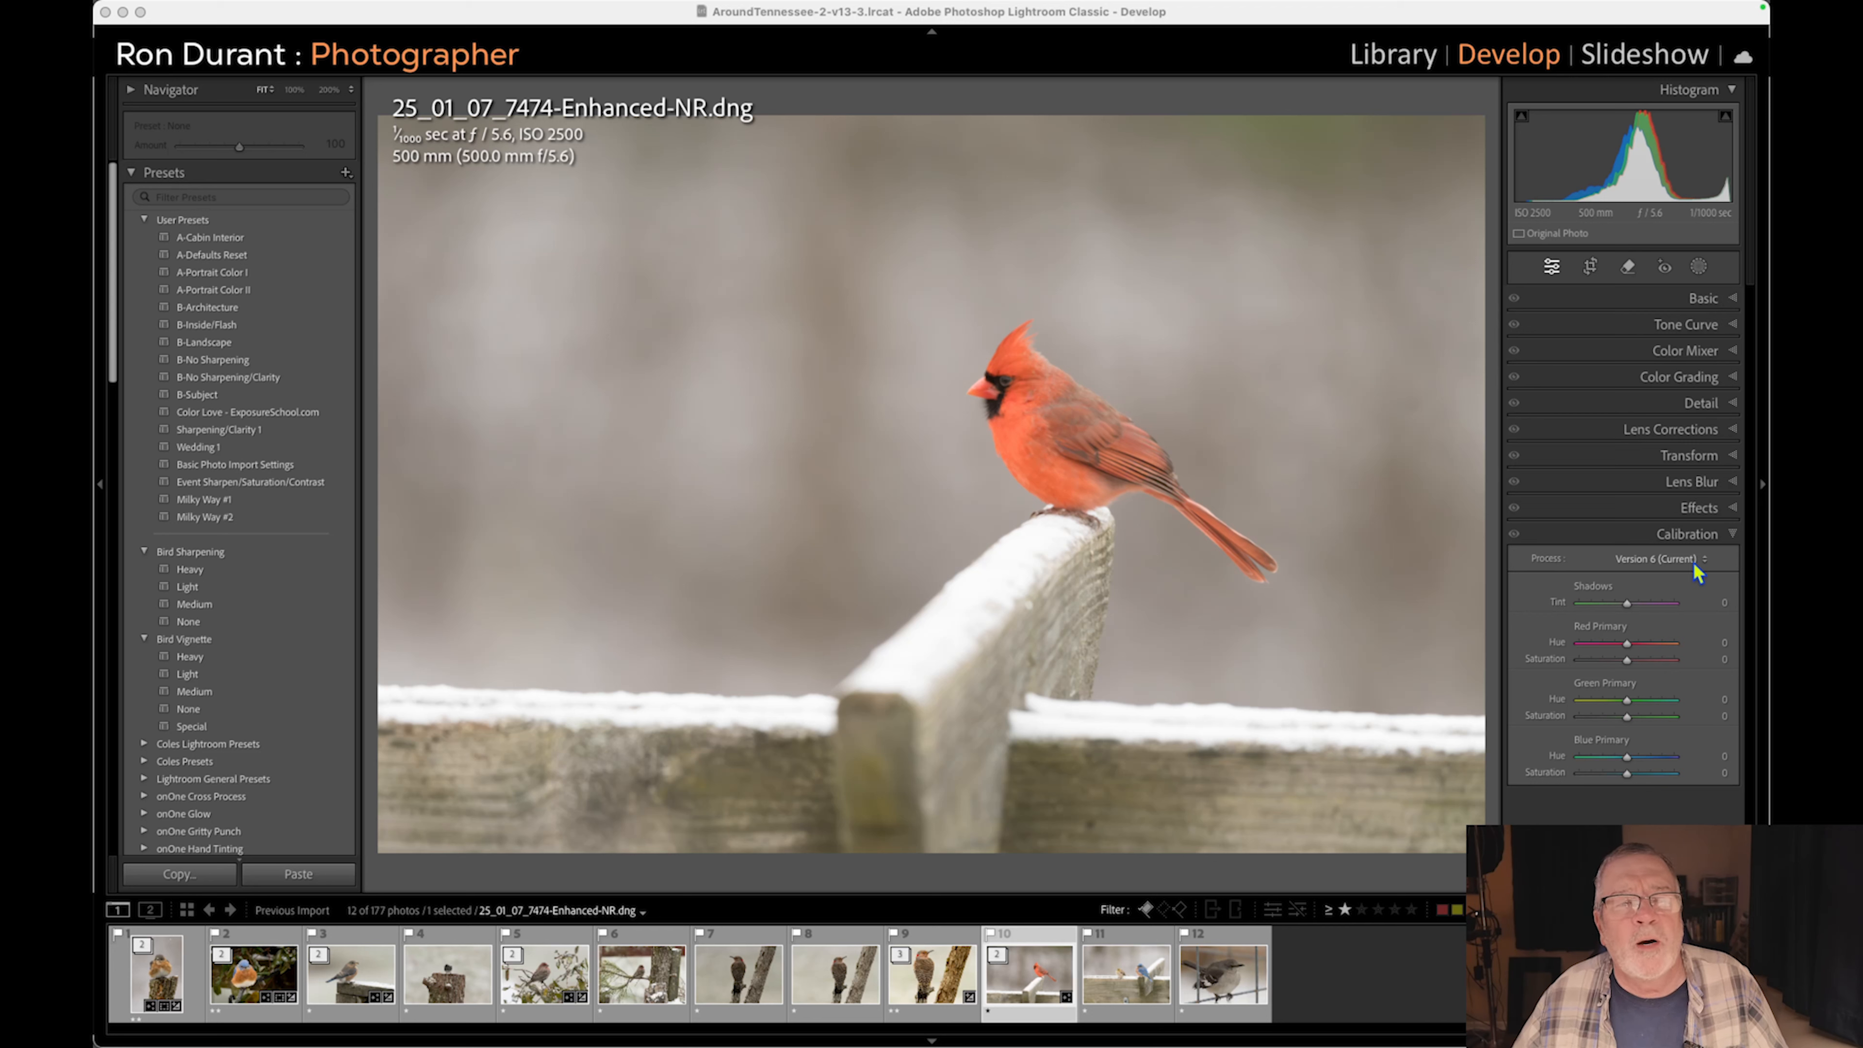
Check the denoised cardinal's feathers at 100% and crop the photo tighter around the bird and its perch.
left_click(1732, 401)
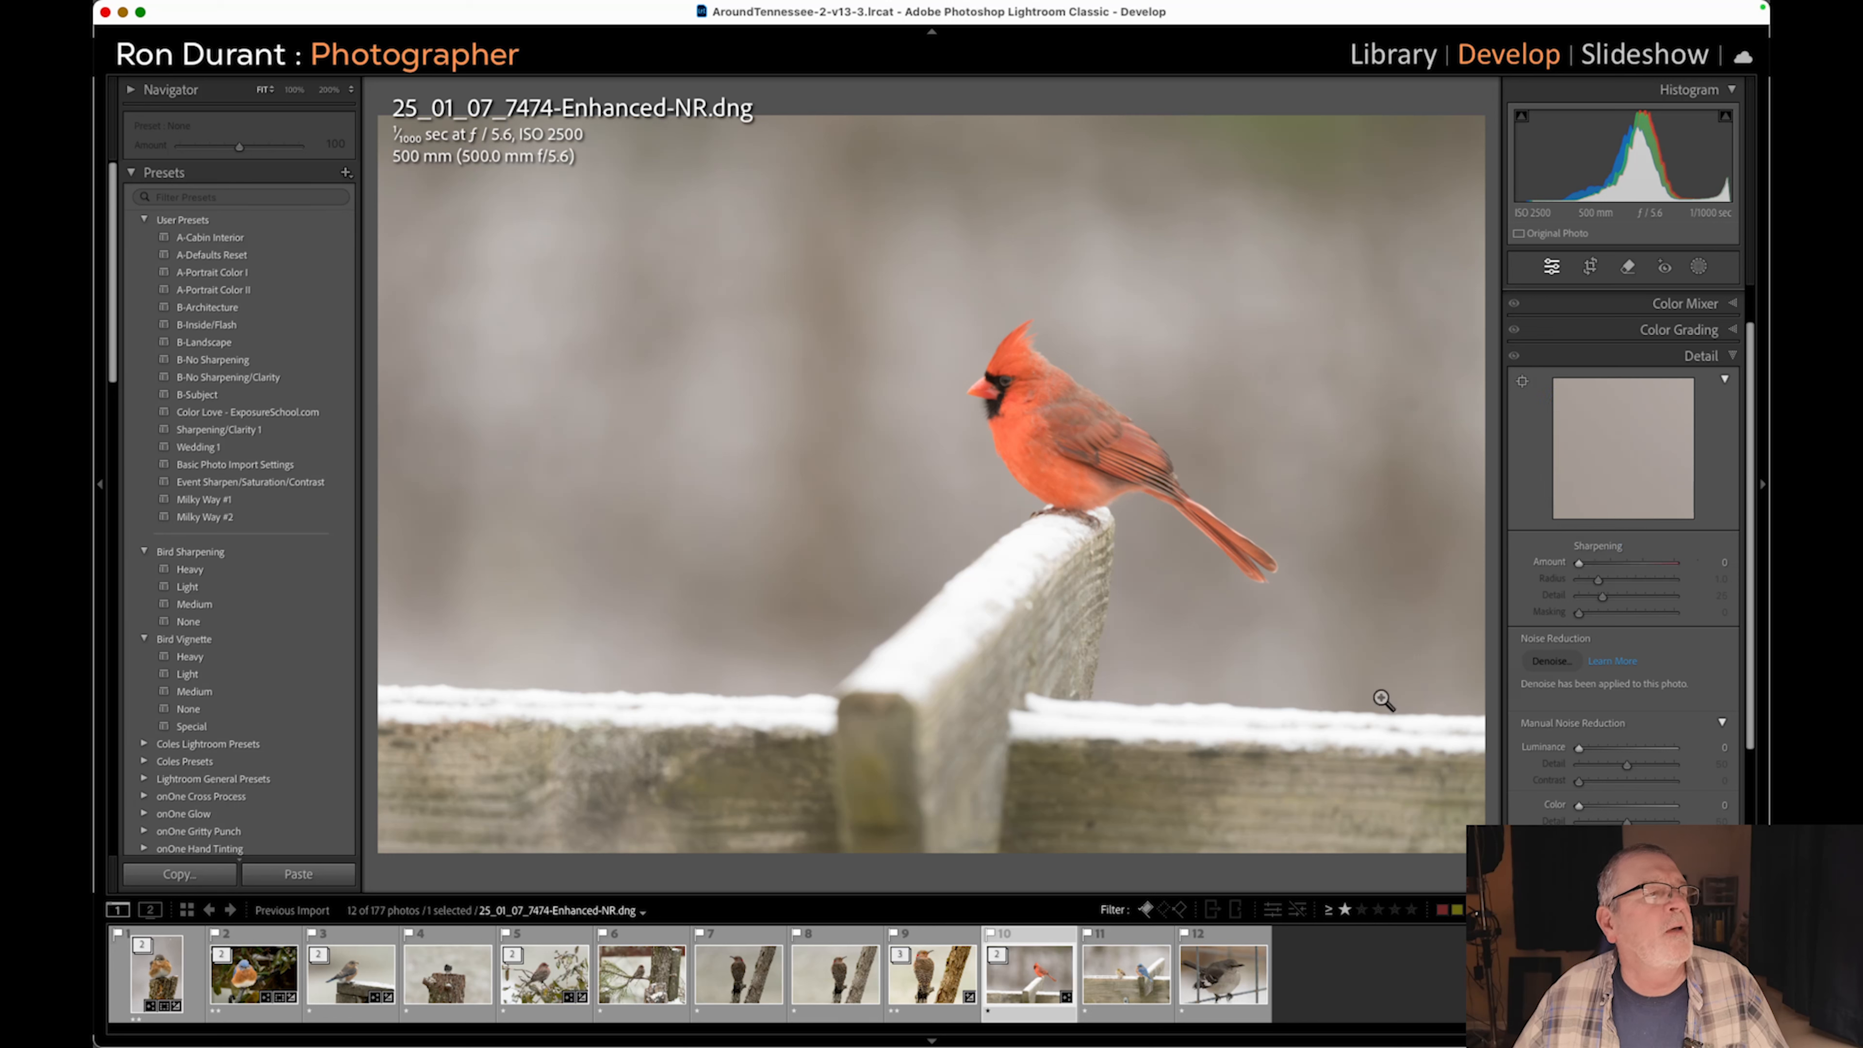
right_click(1017, 992)
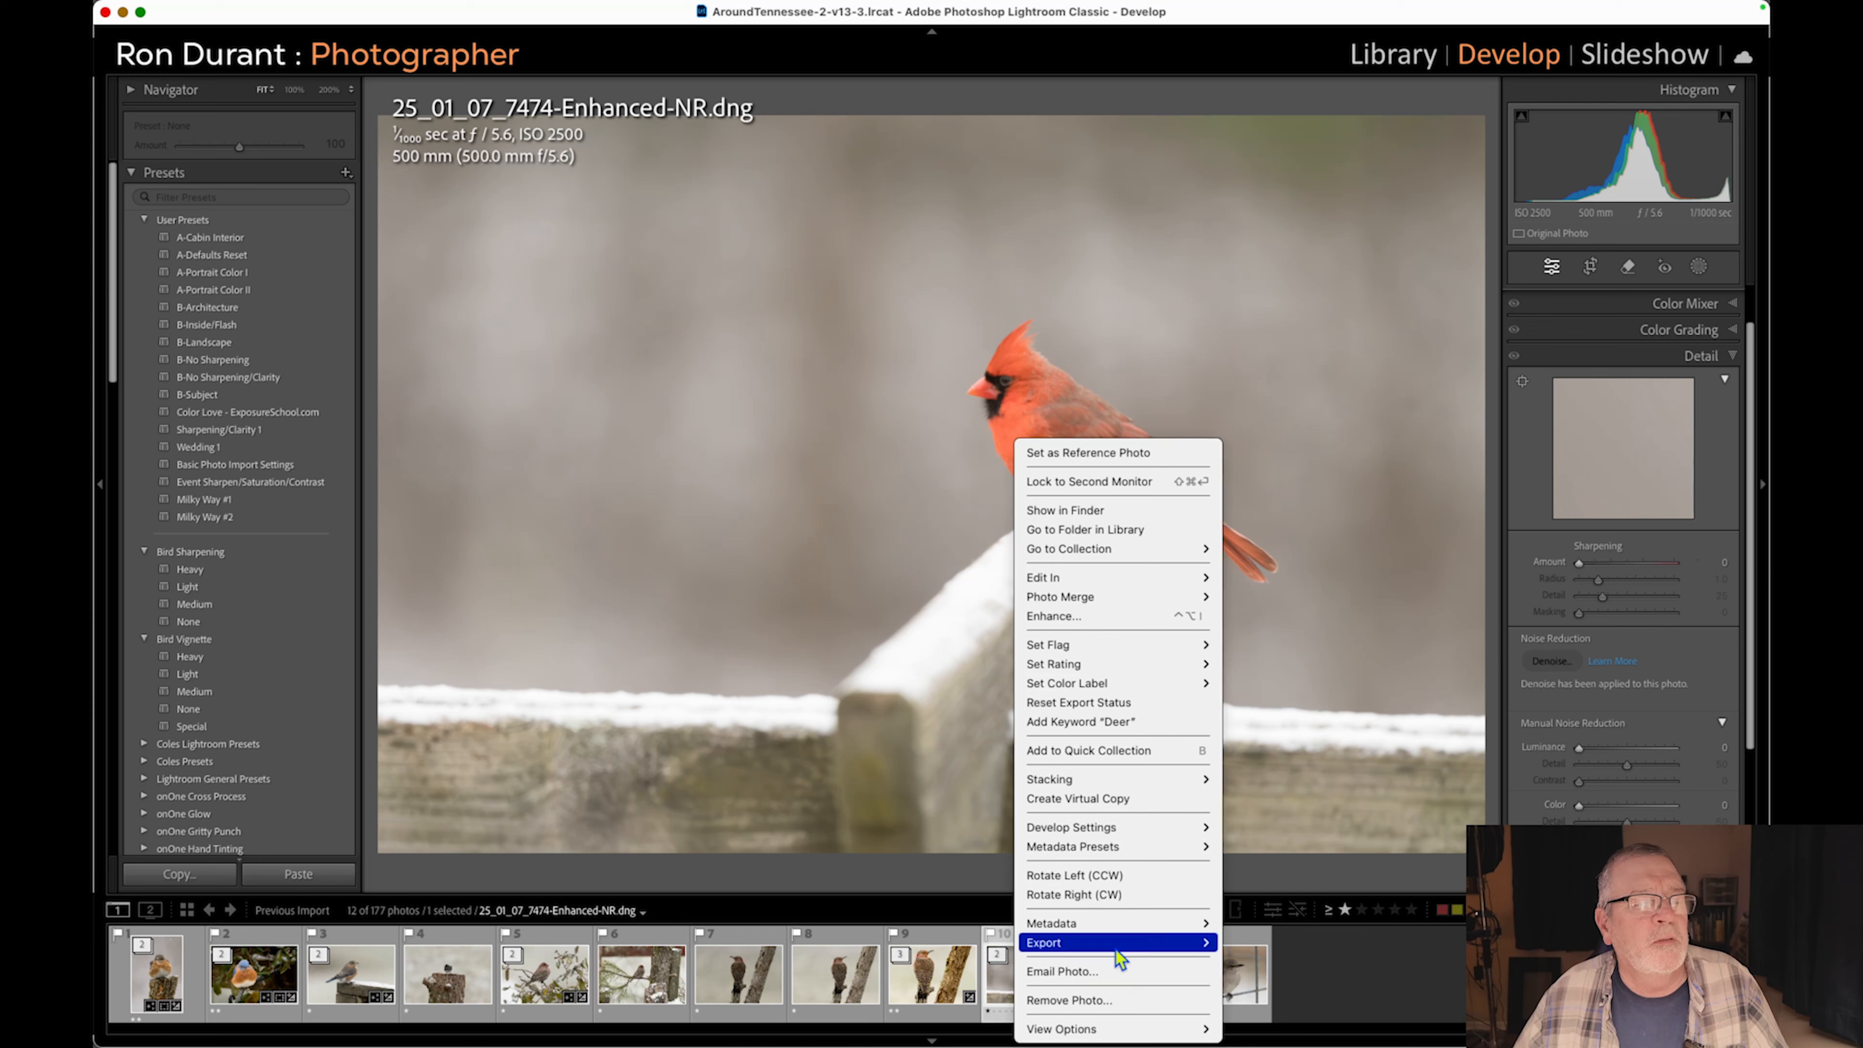
left_click(1012, 418)
left_click(1036, 408)
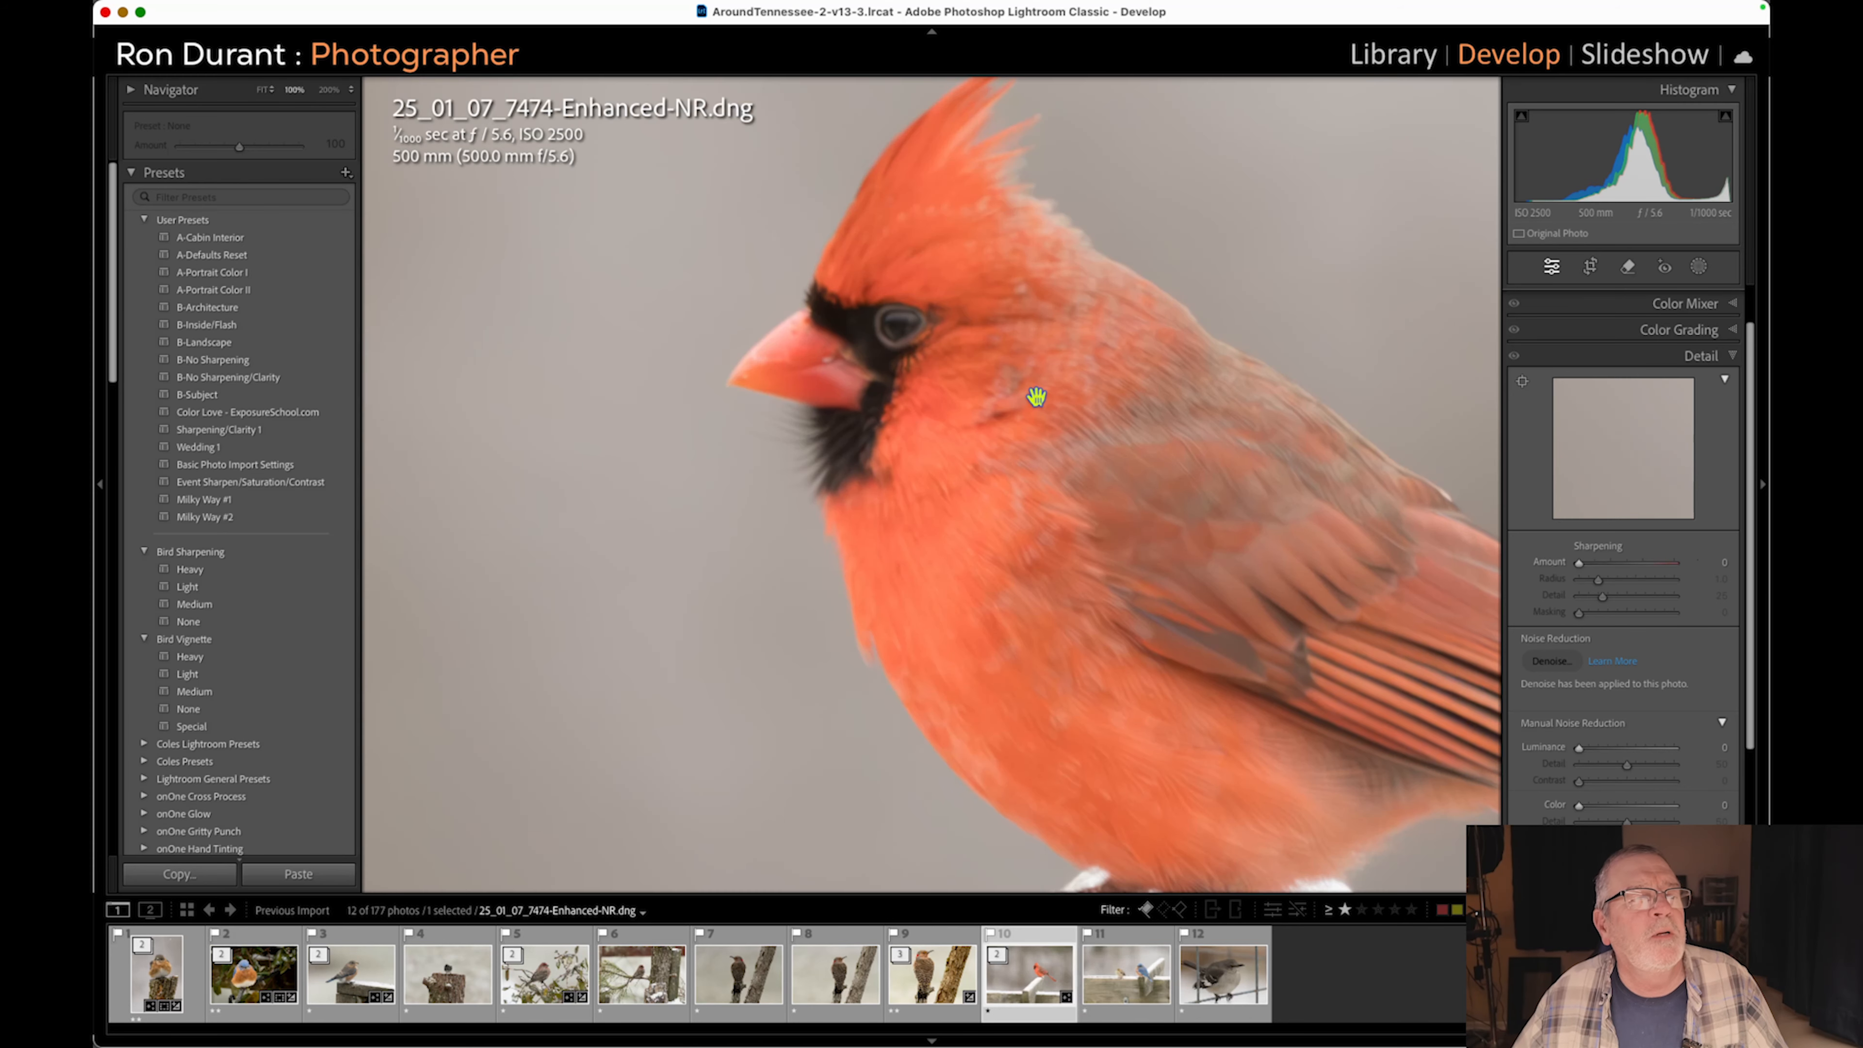
left_click(985, 630)
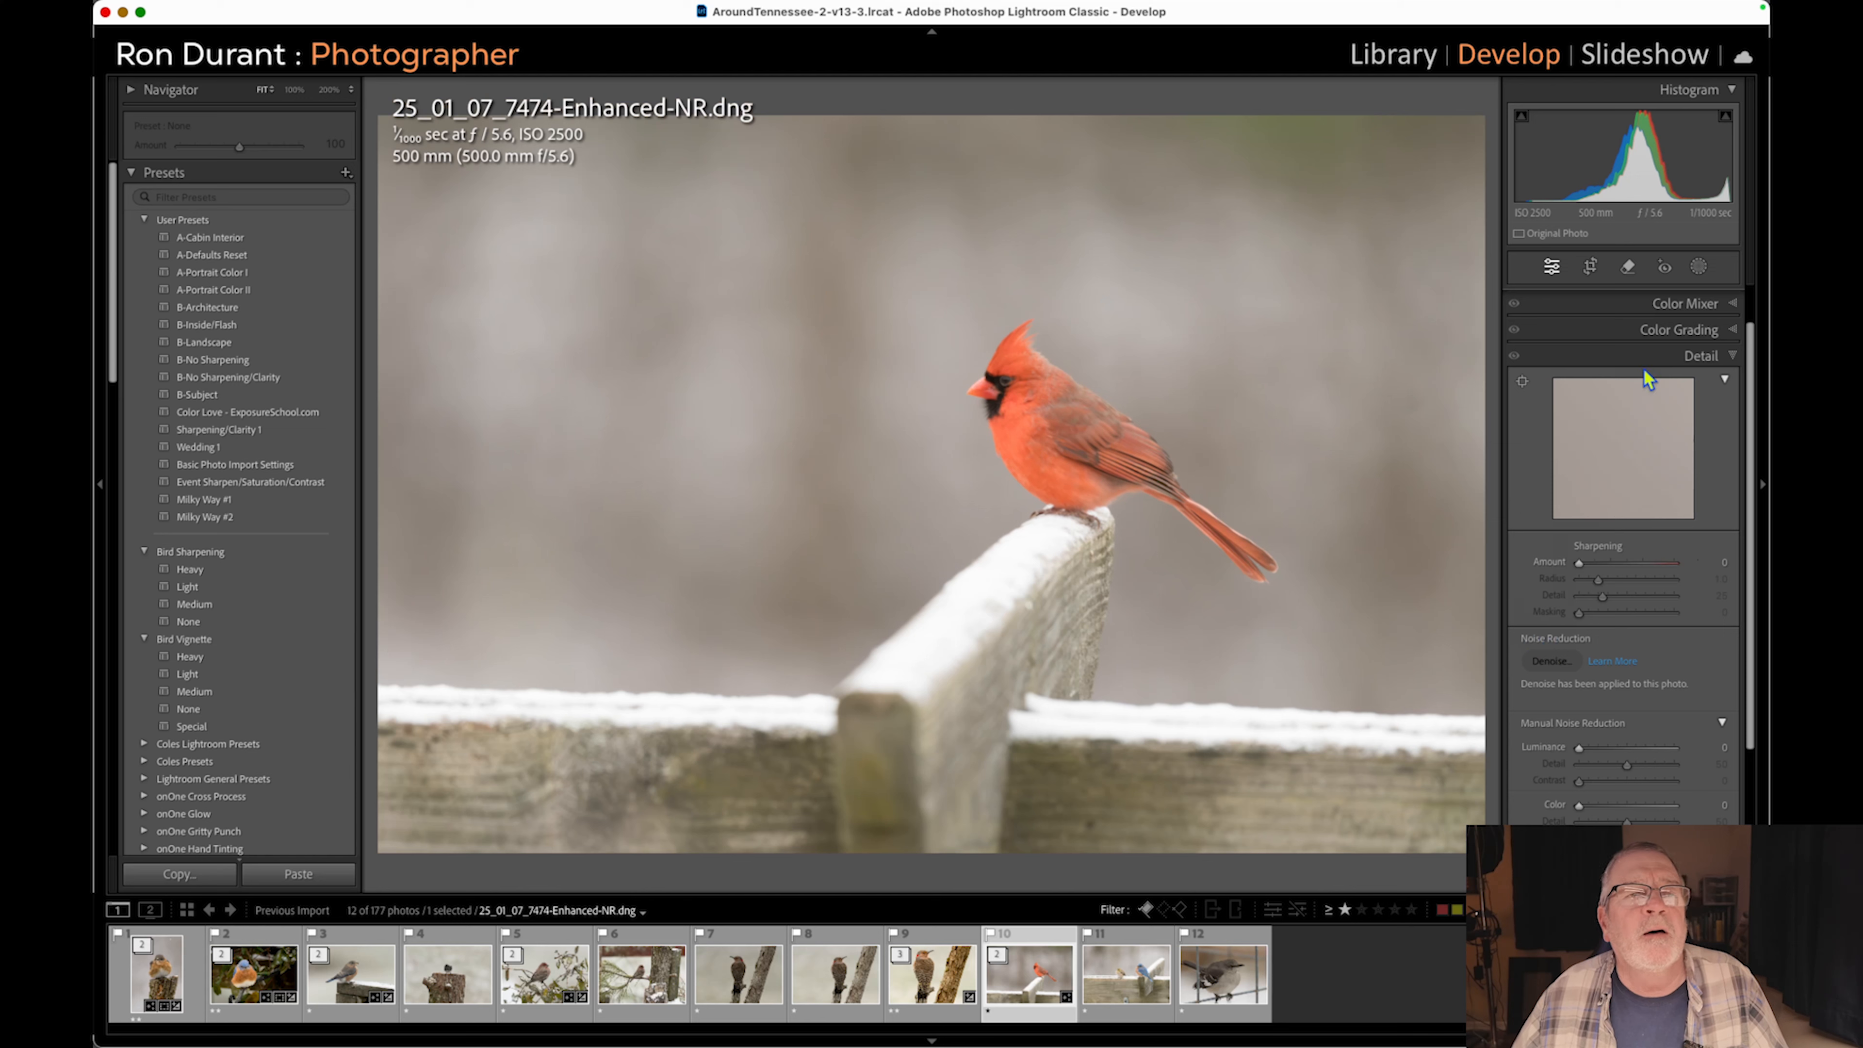
left_click(1591, 268)
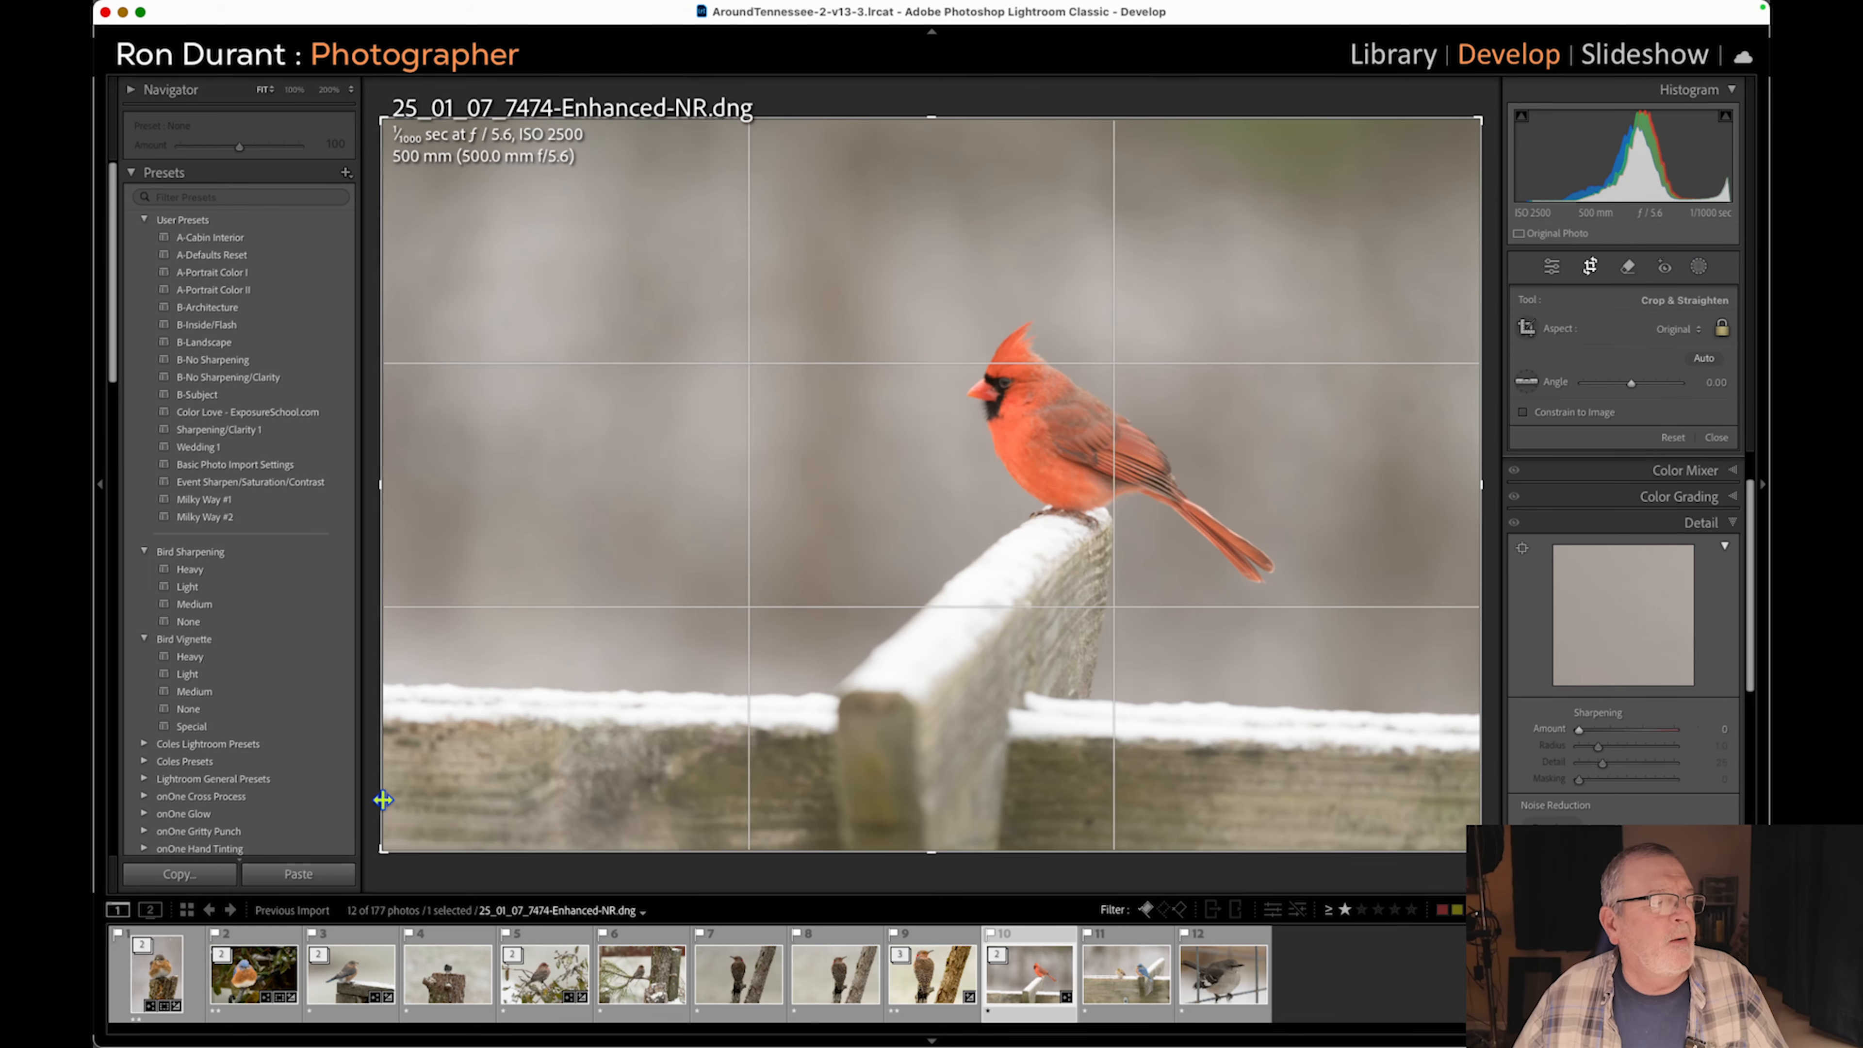
left_click_drag(384, 501, 613, 454)
left_click_drag(715, 509, 839, 516)
key("Return")
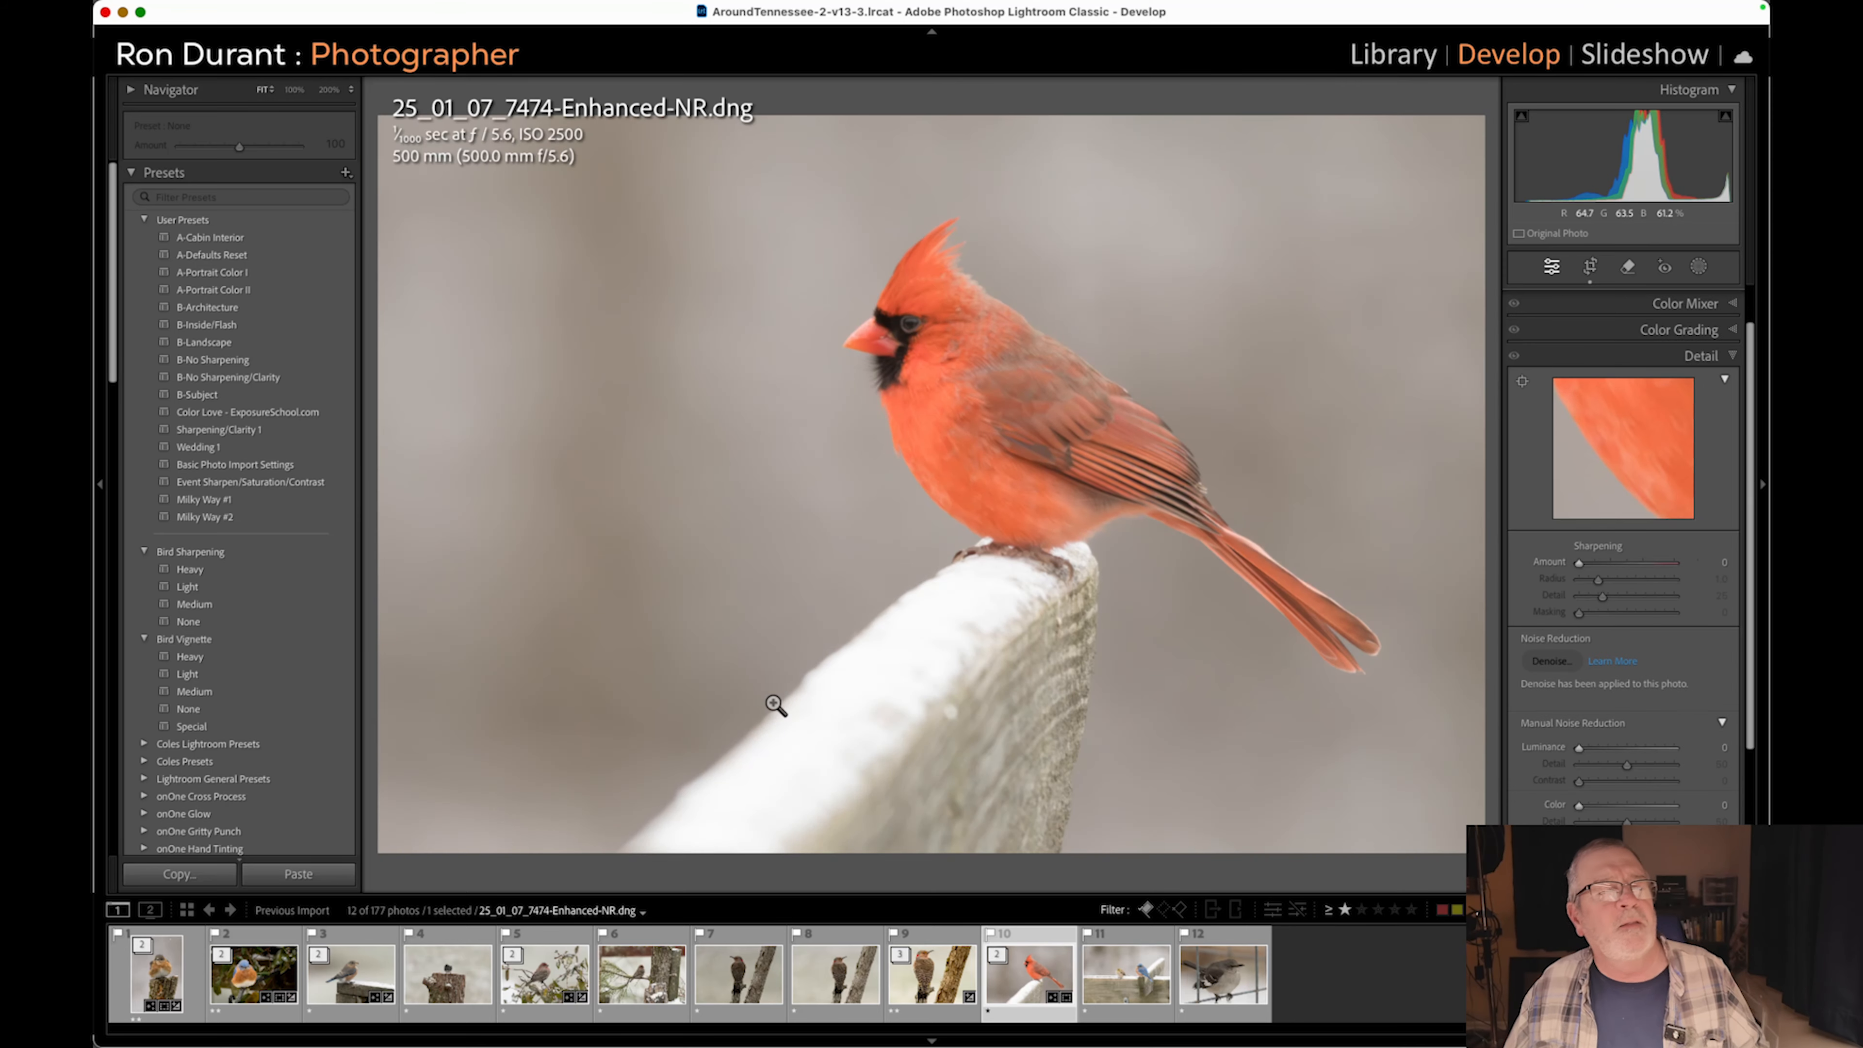
Apply the Auto tone adjustments to the cardinal photo, set highlights to -100 and check the red feathers at 100%.
scroll(1736, 461, "up", 1)
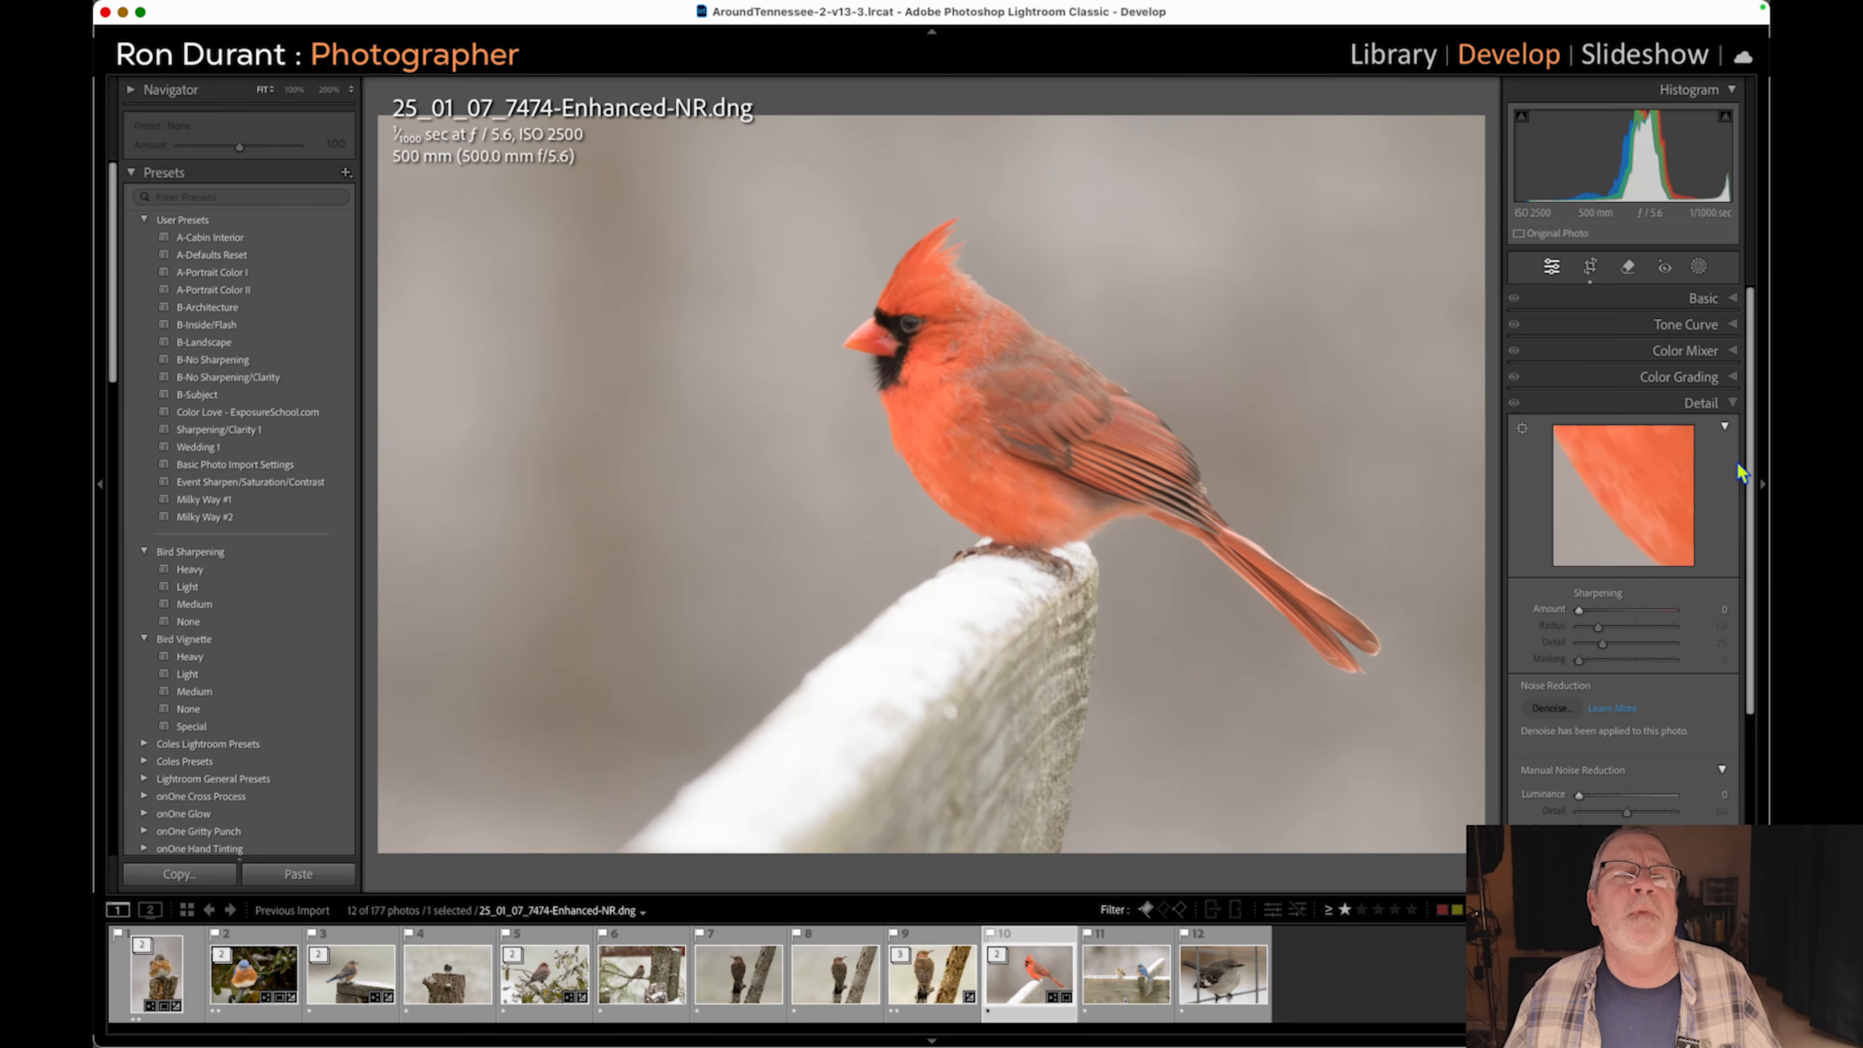
left_click(1733, 299)
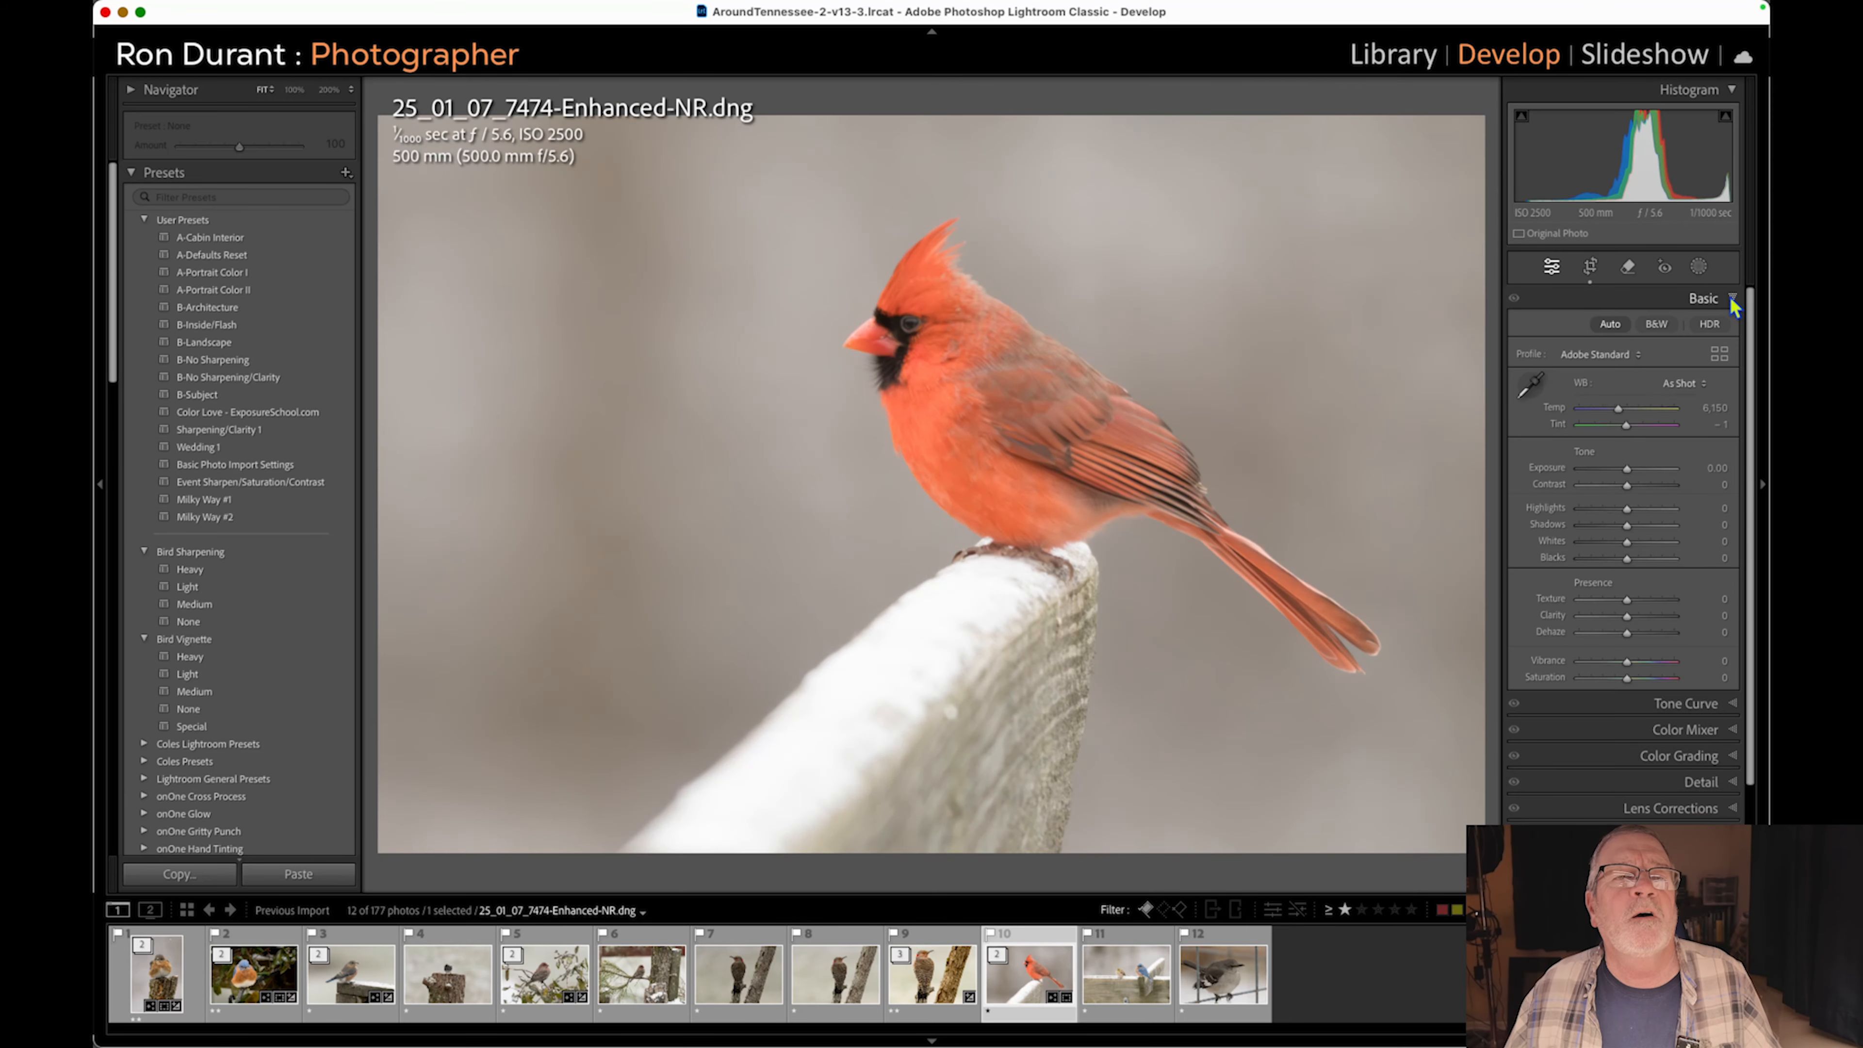
left_click(1614, 321)
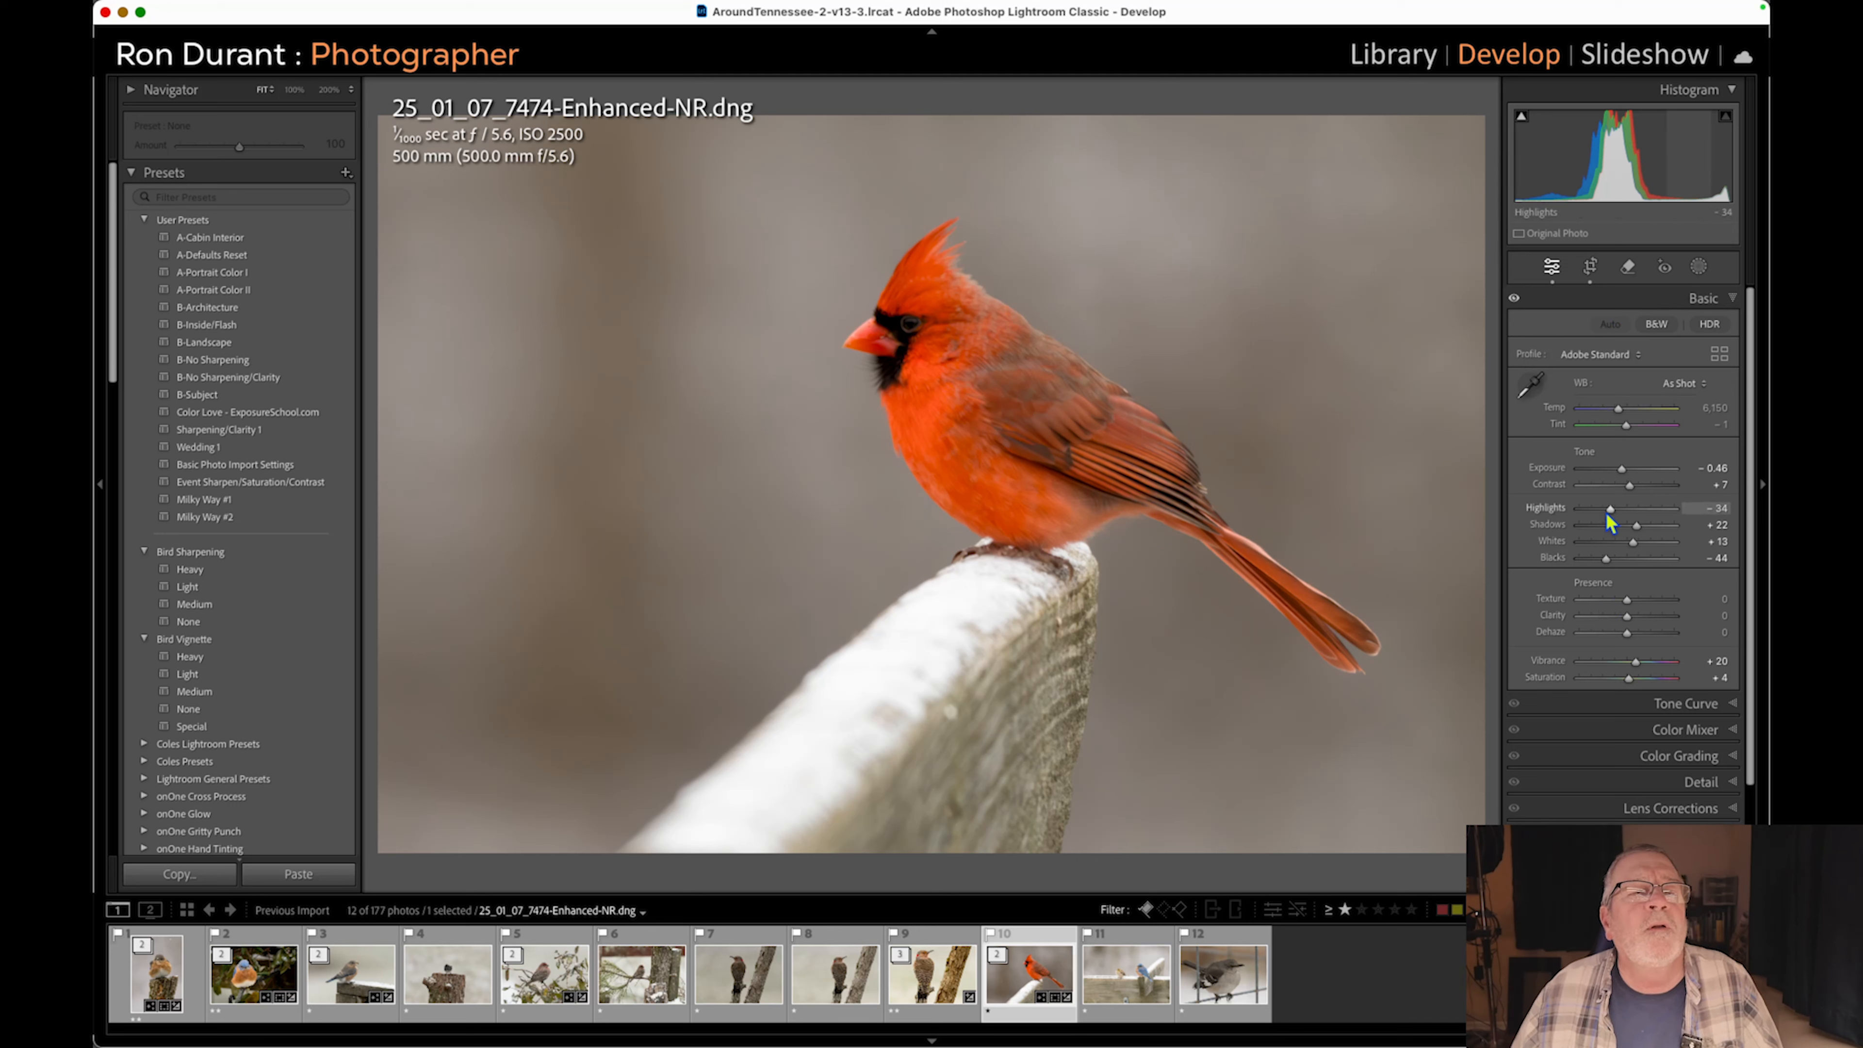
left_click_drag(1610, 509, 1577, 511)
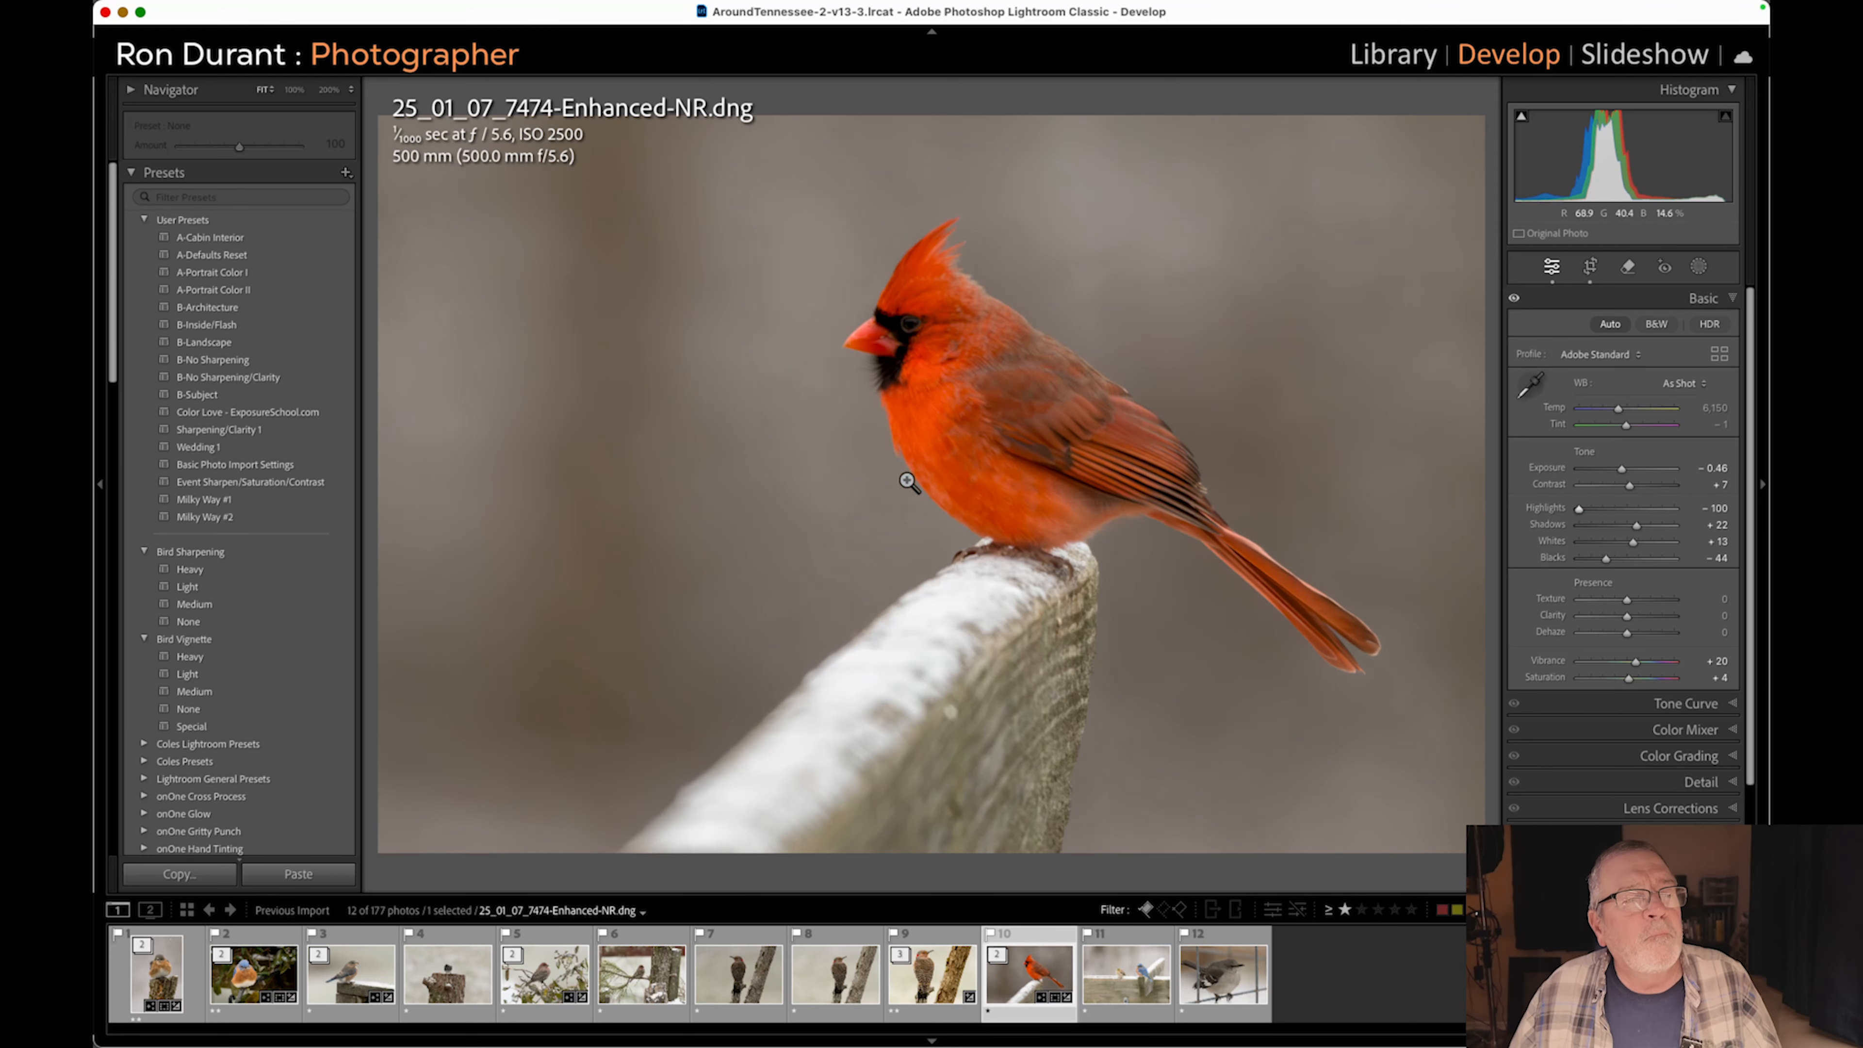
left_click(960, 387)
left_click_drag(960, 387, 886, 516)
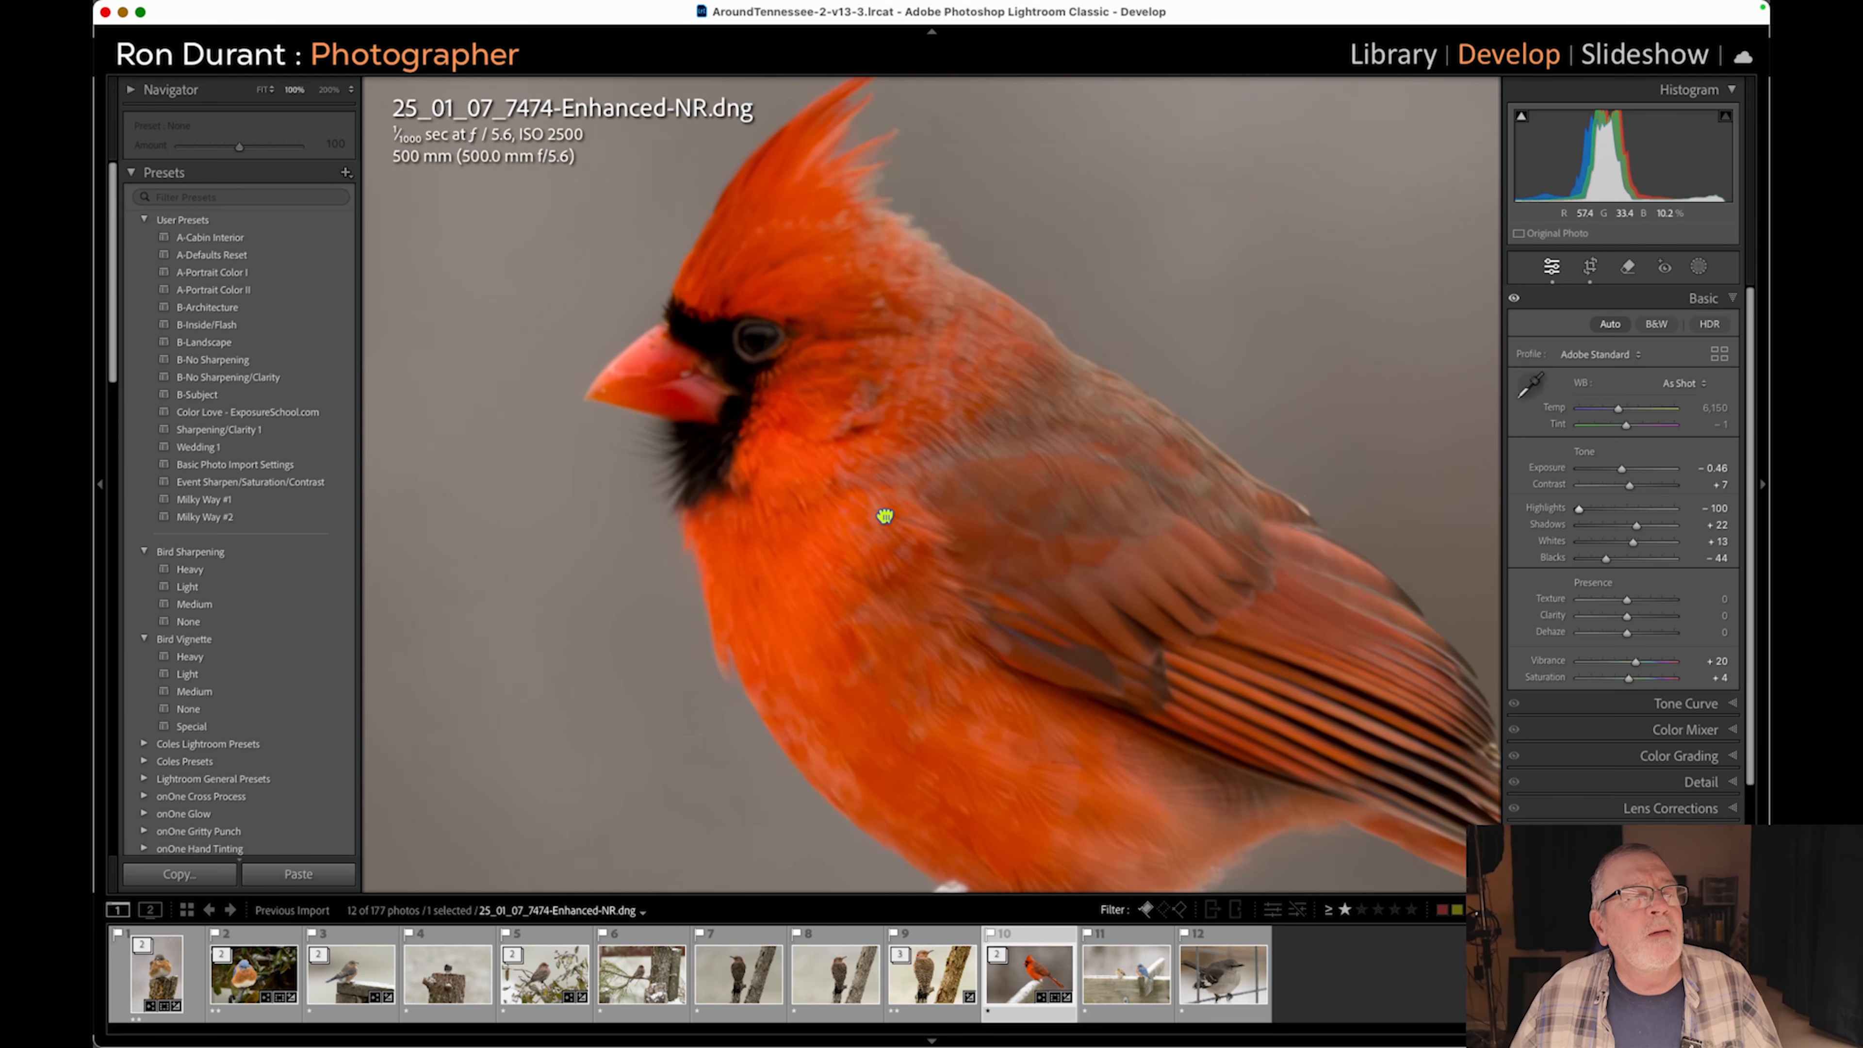
left_click(965, 534)
left_click(989, 413)
left_click(988, 409)
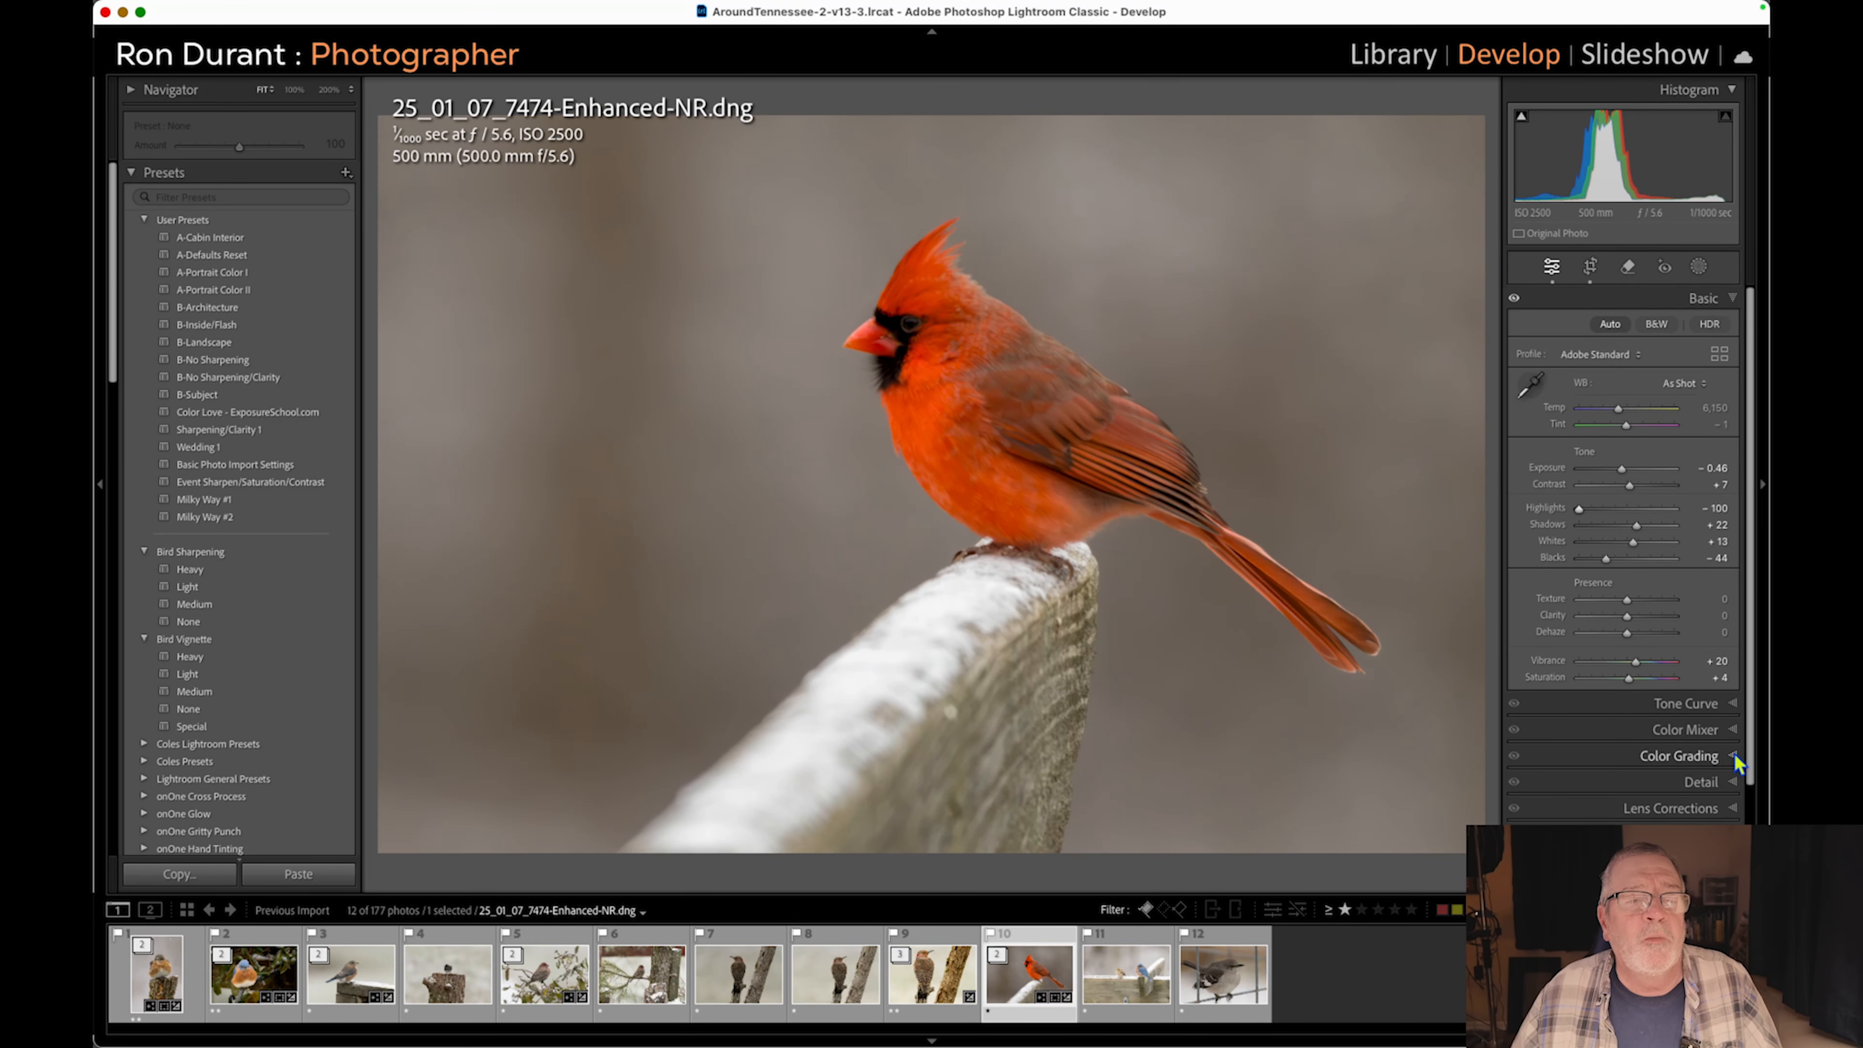
Calibrate the cardinal's colors with red primary saturation at -48 and blue primary saturation at -14.
scroll(1690, 779, "down", 3)
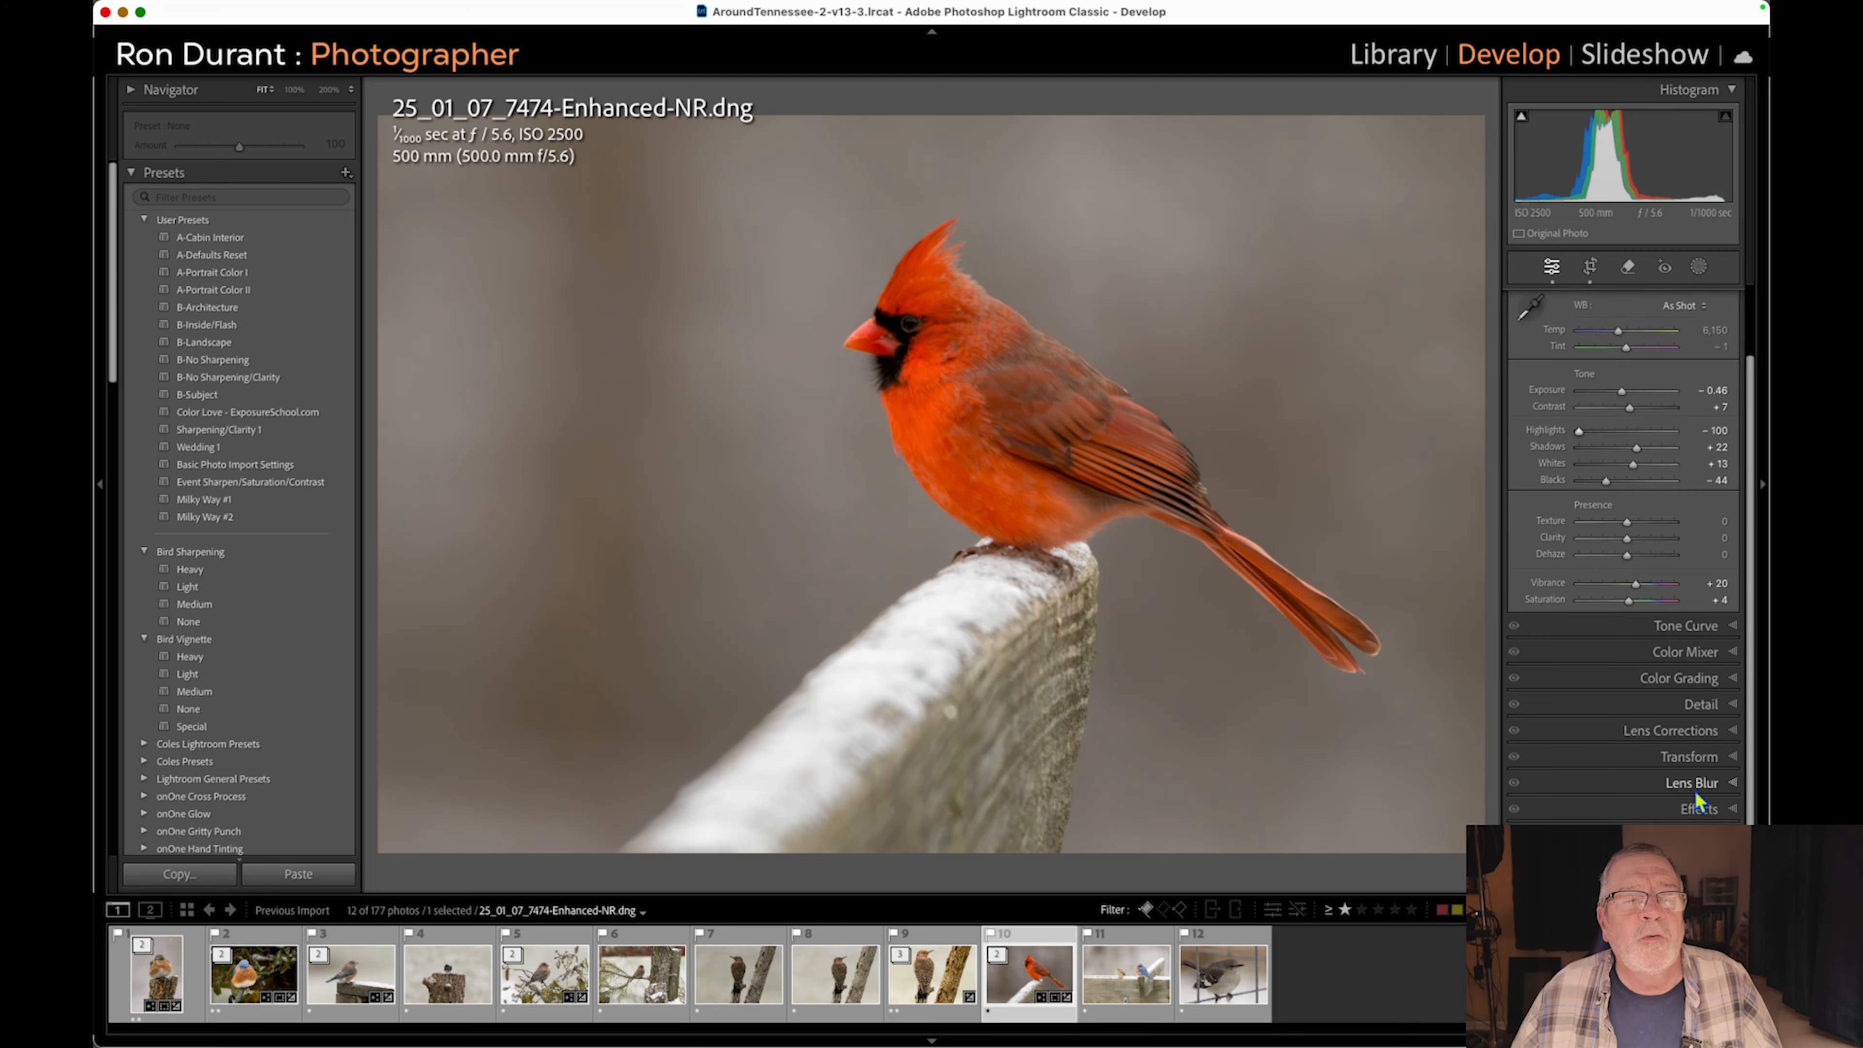
left_click(1687, 834)
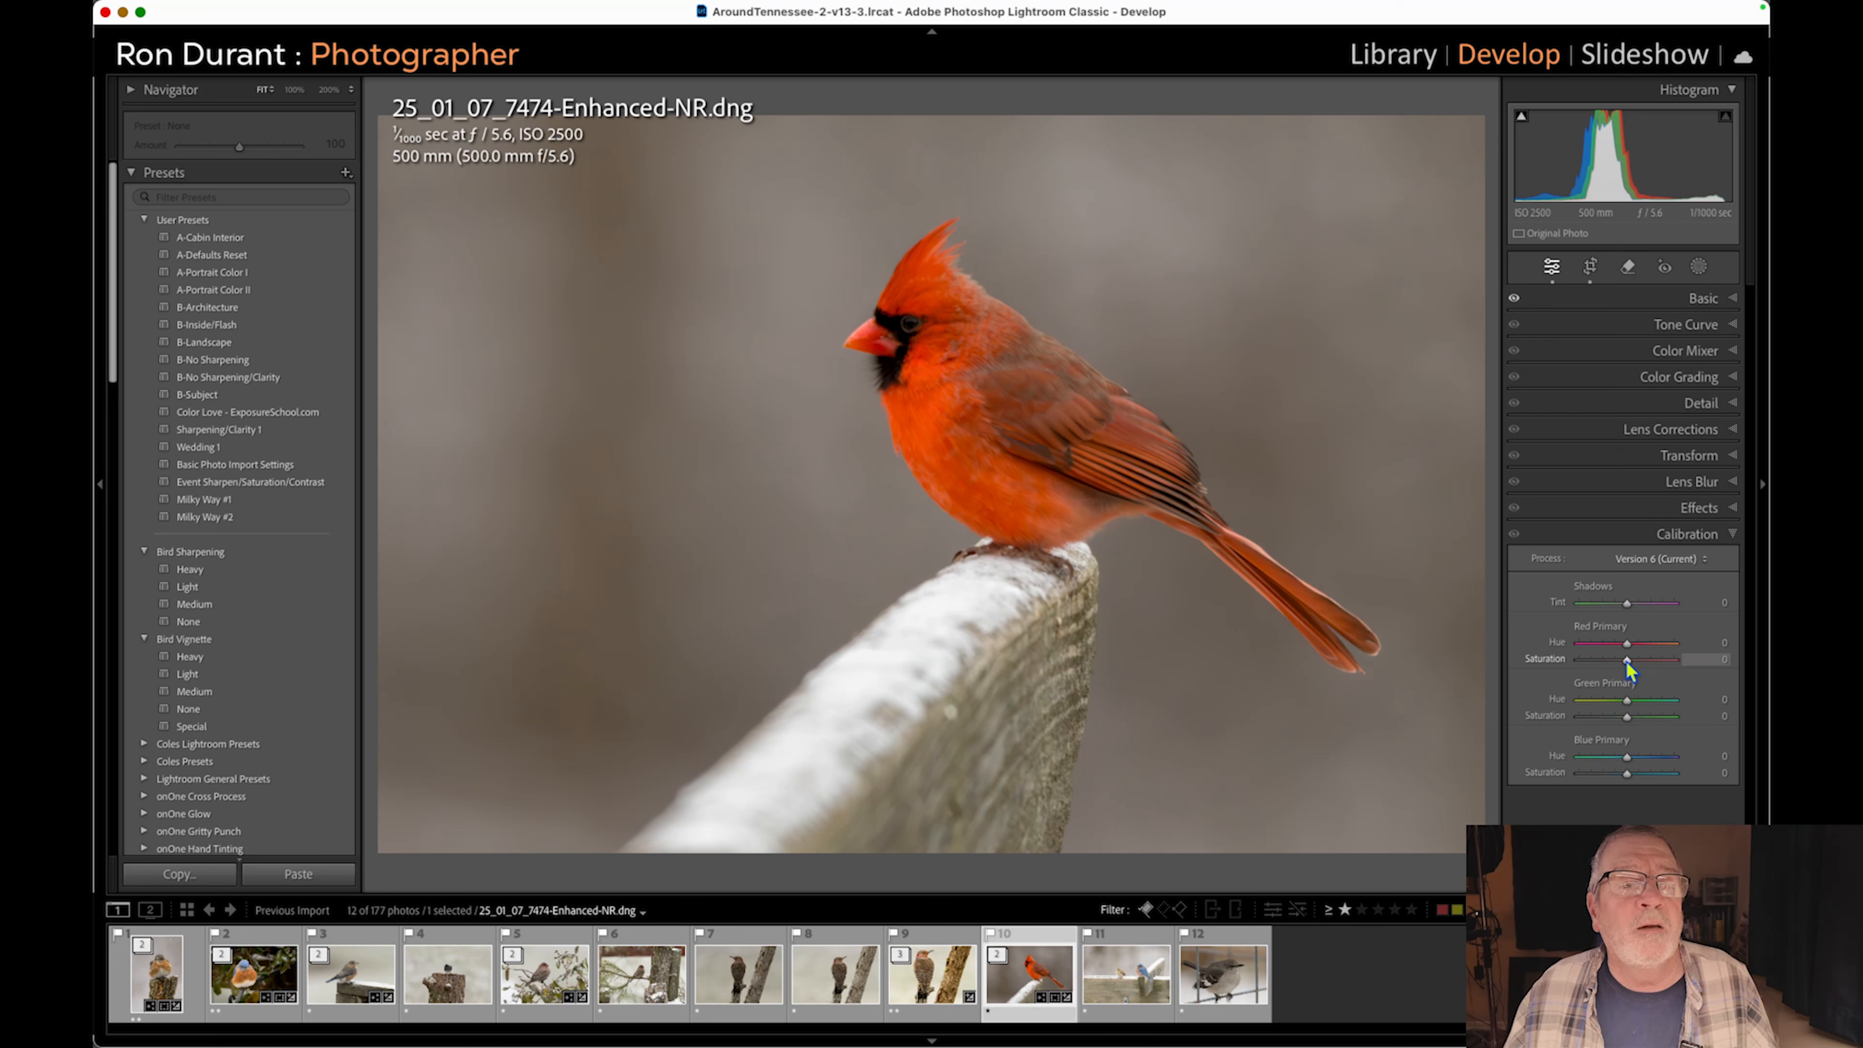
mouse_move(1627, 662)
left_mouse_down()
mouse_move(1549, 662)
mouse_move(1604, 658)
left_mouse_up()
left_click(980, 379)
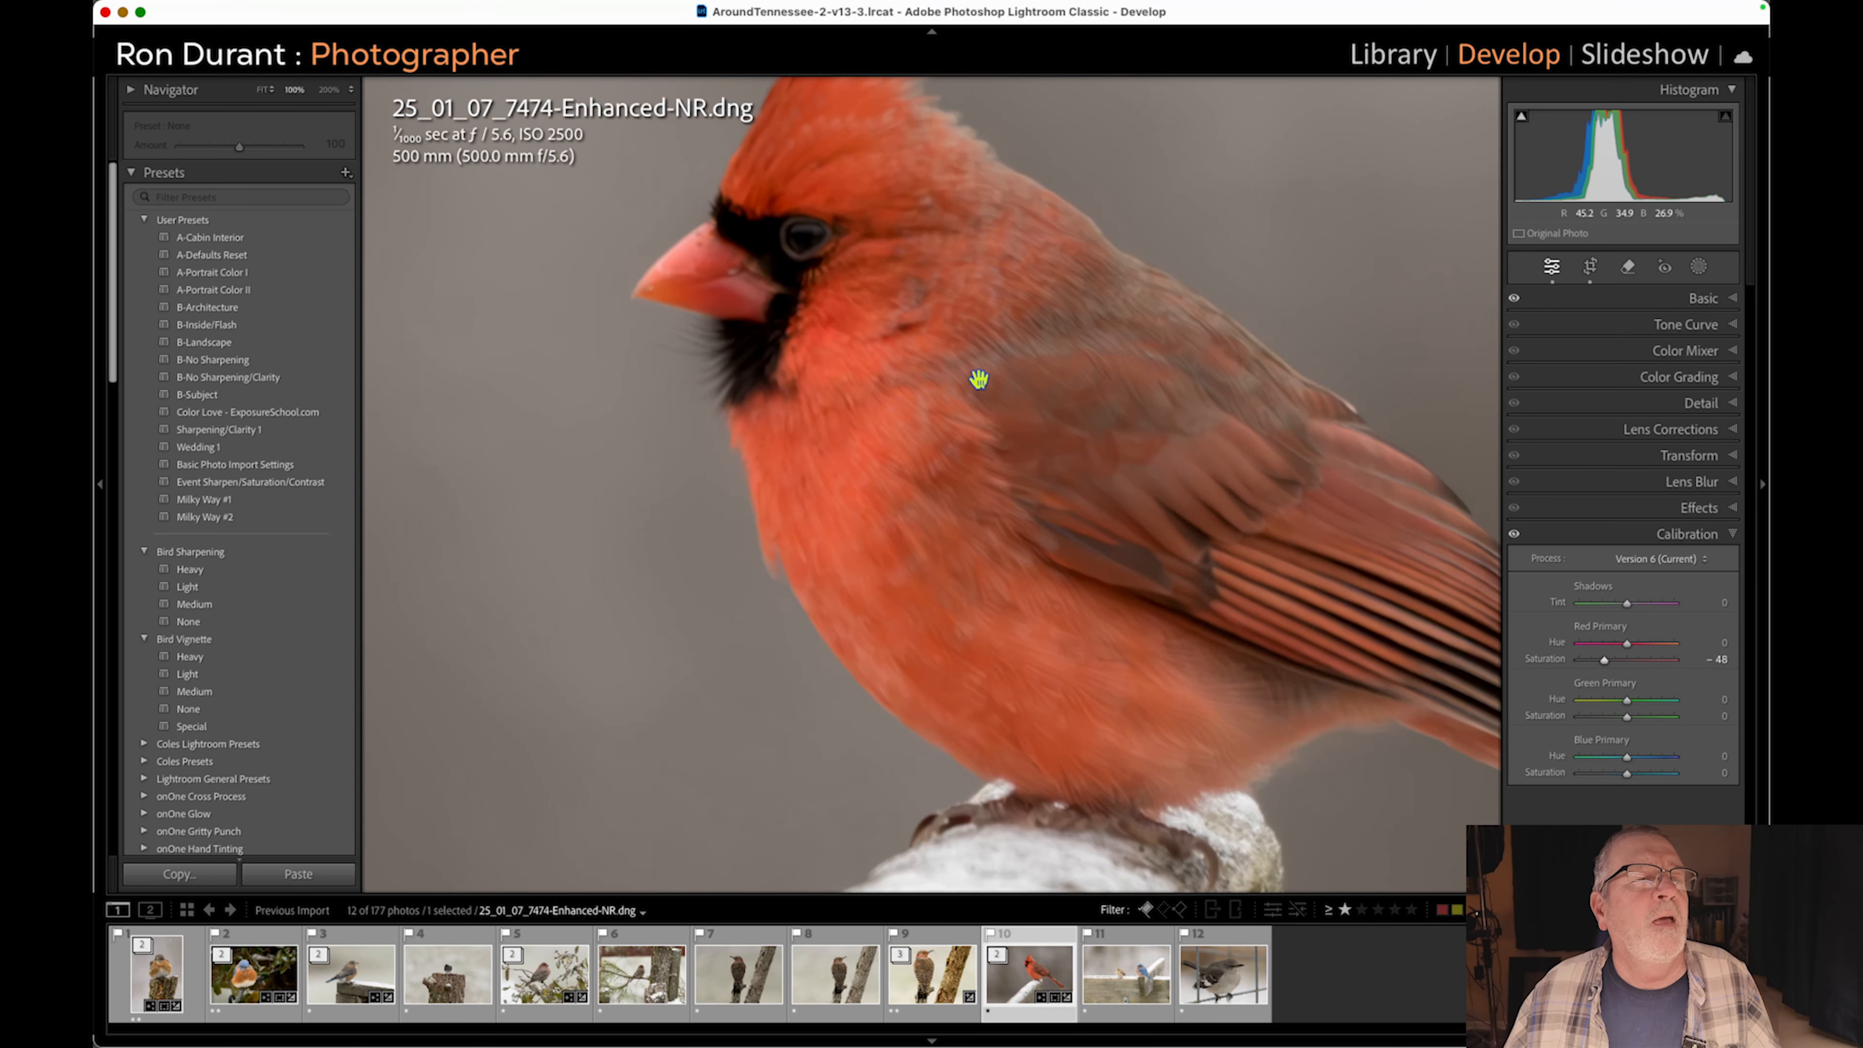
left_click(980, 380)
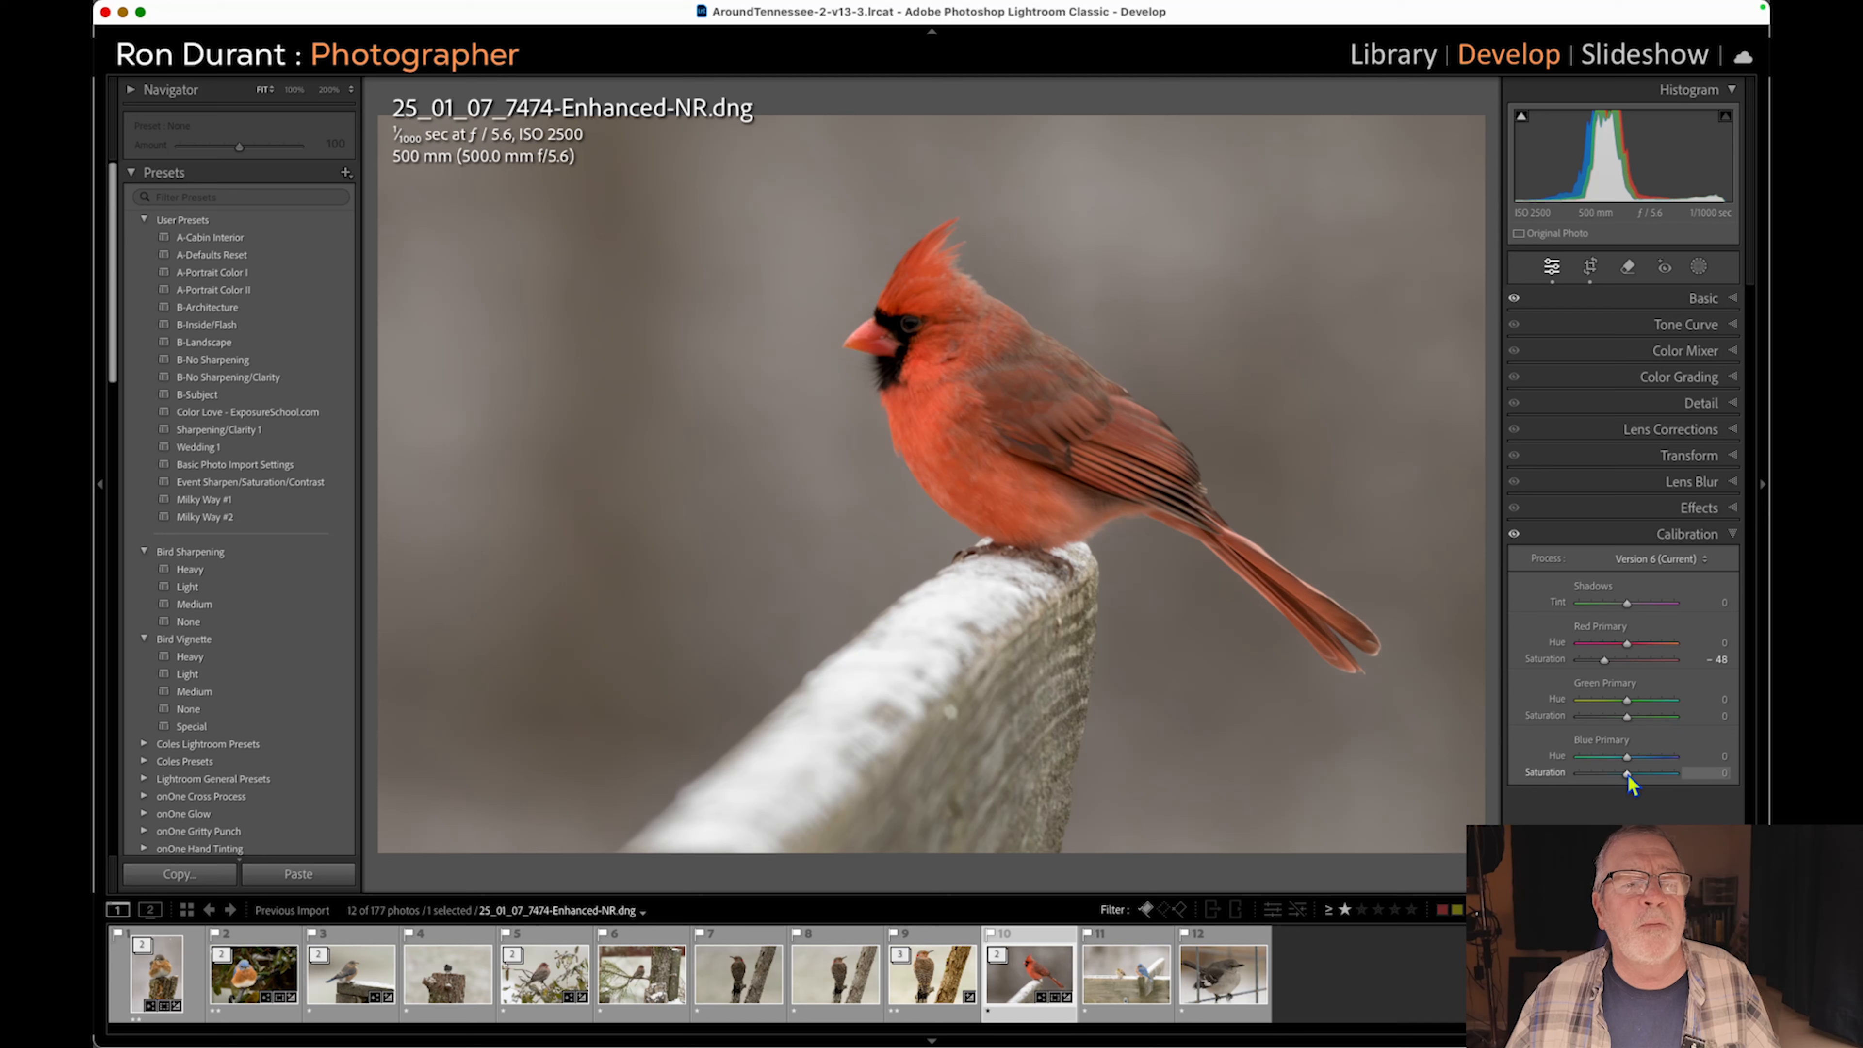
mouse_move(1627, 773)
left_mouse_down()
mouse_move(1564, 776)
mouse_move(1619, 771)
left_mouse_up()
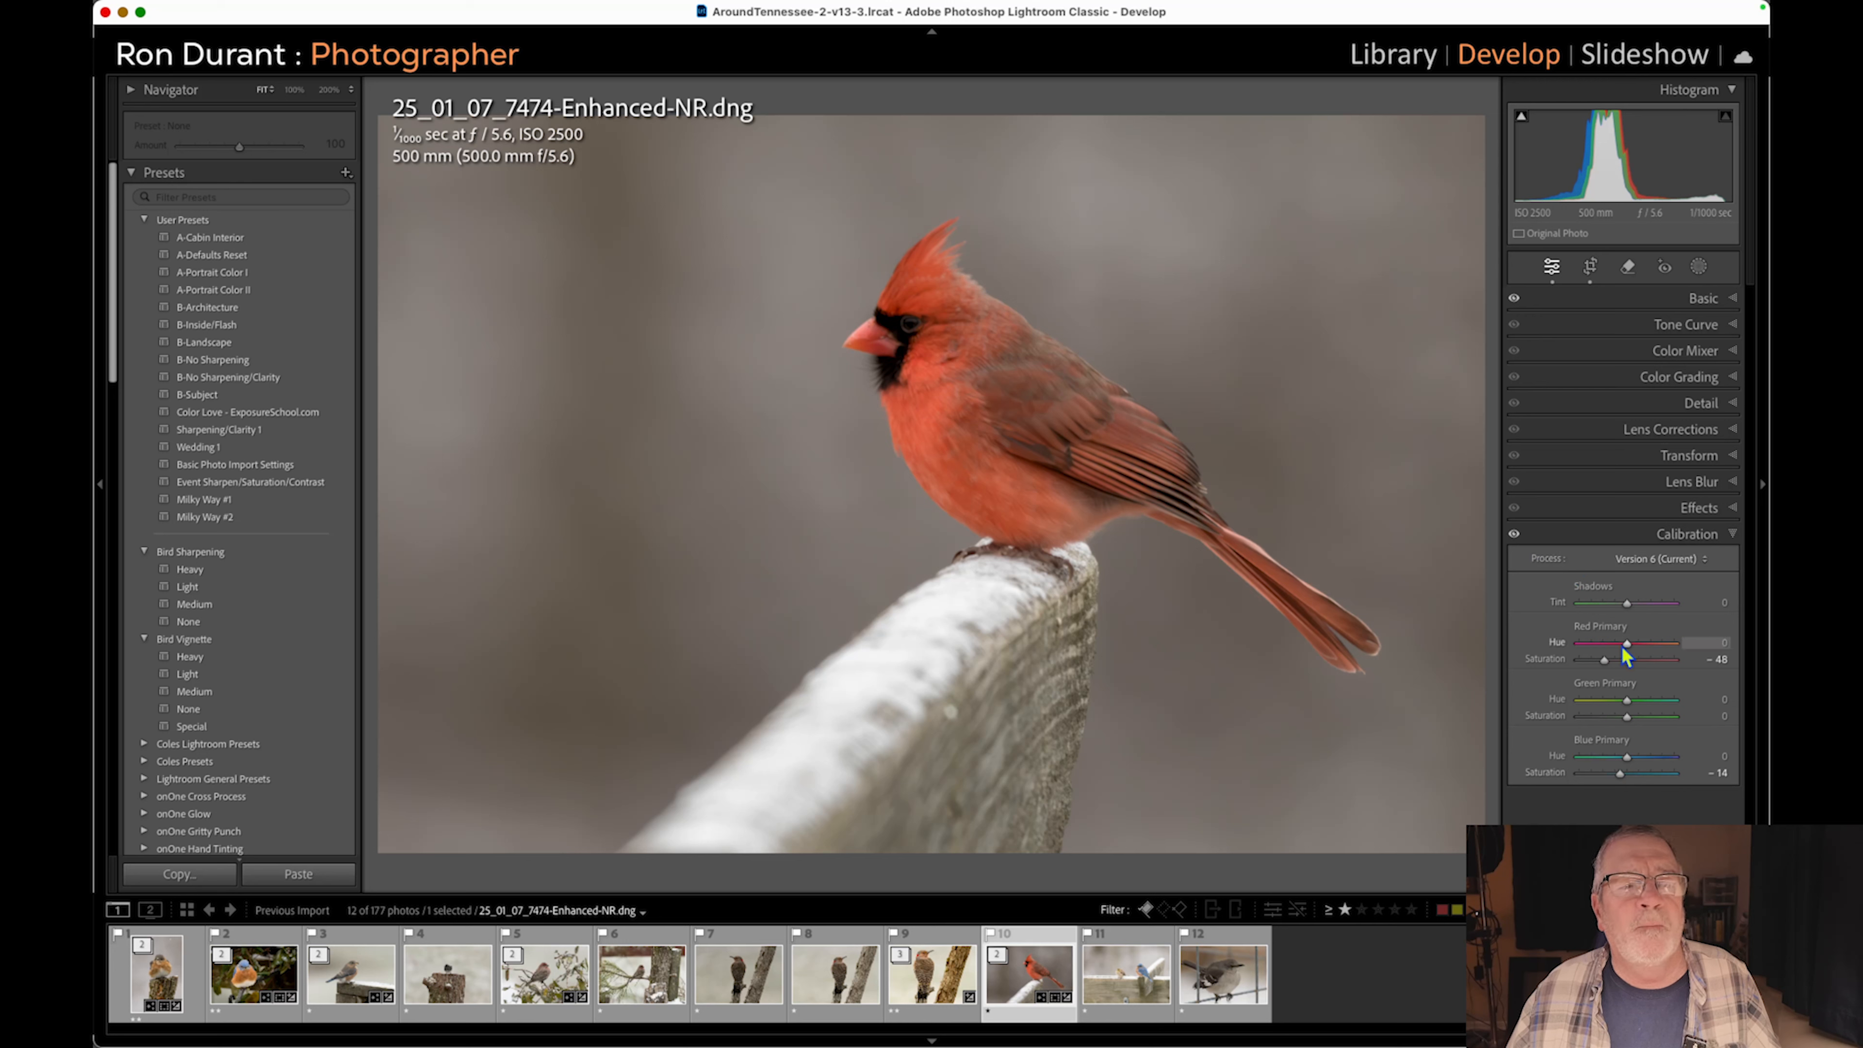
Set the cardinal's blue primary saturation to +2 and green primary saturation to -3 in the color calibration.
left_click_drag(1623, 773, 1630, 769)
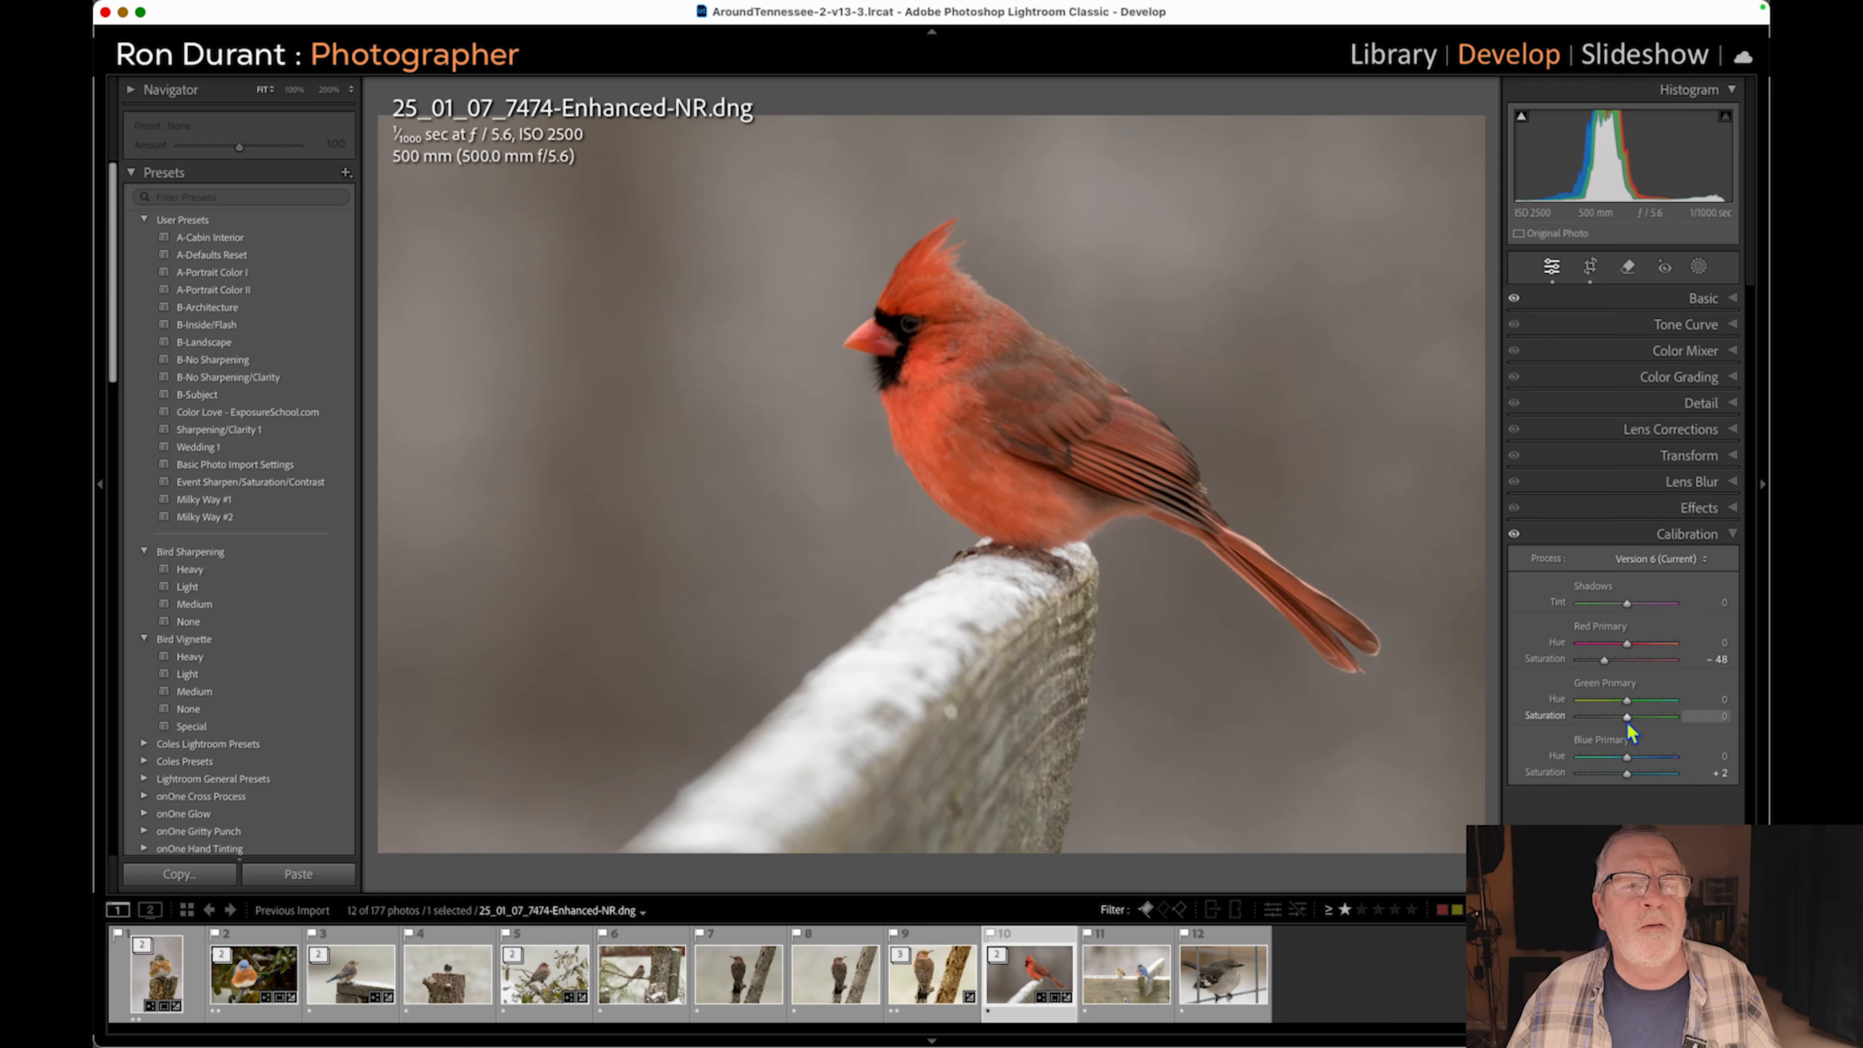
left_click_drag(1627, 716, 1623, 715)
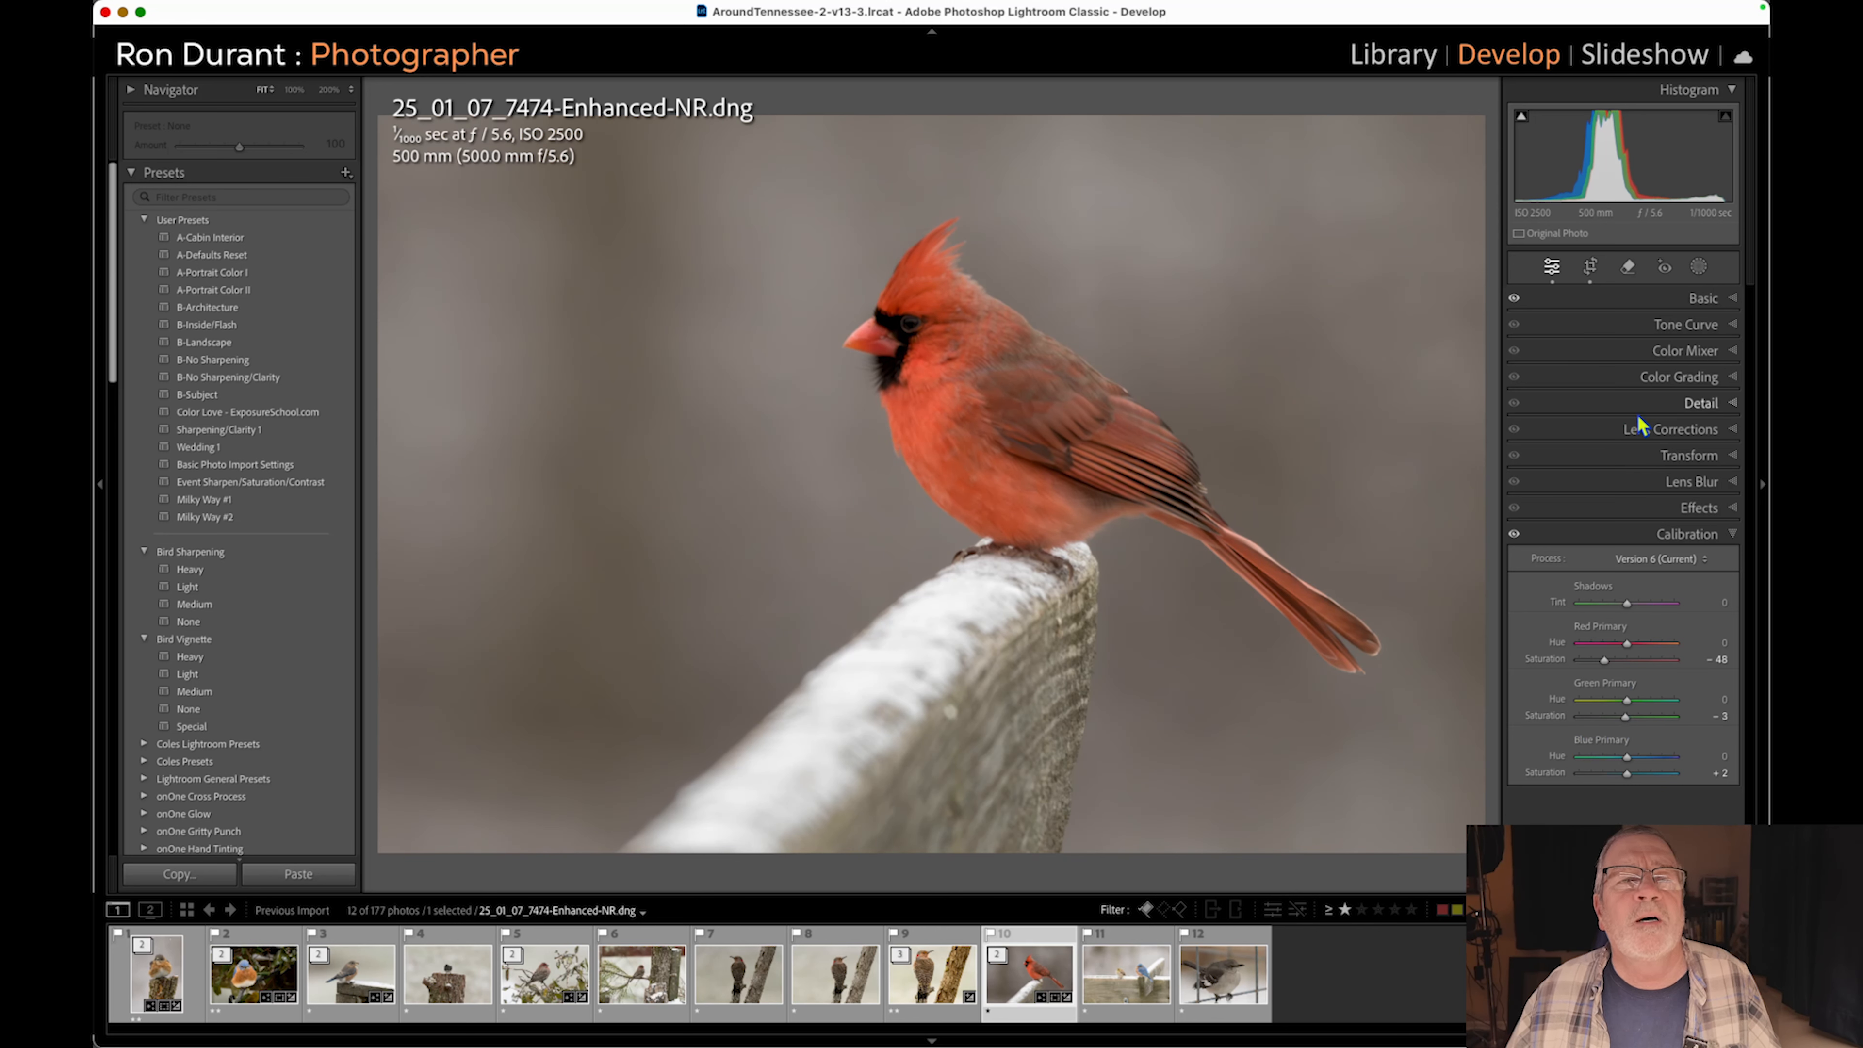
left_click(1732, 534)
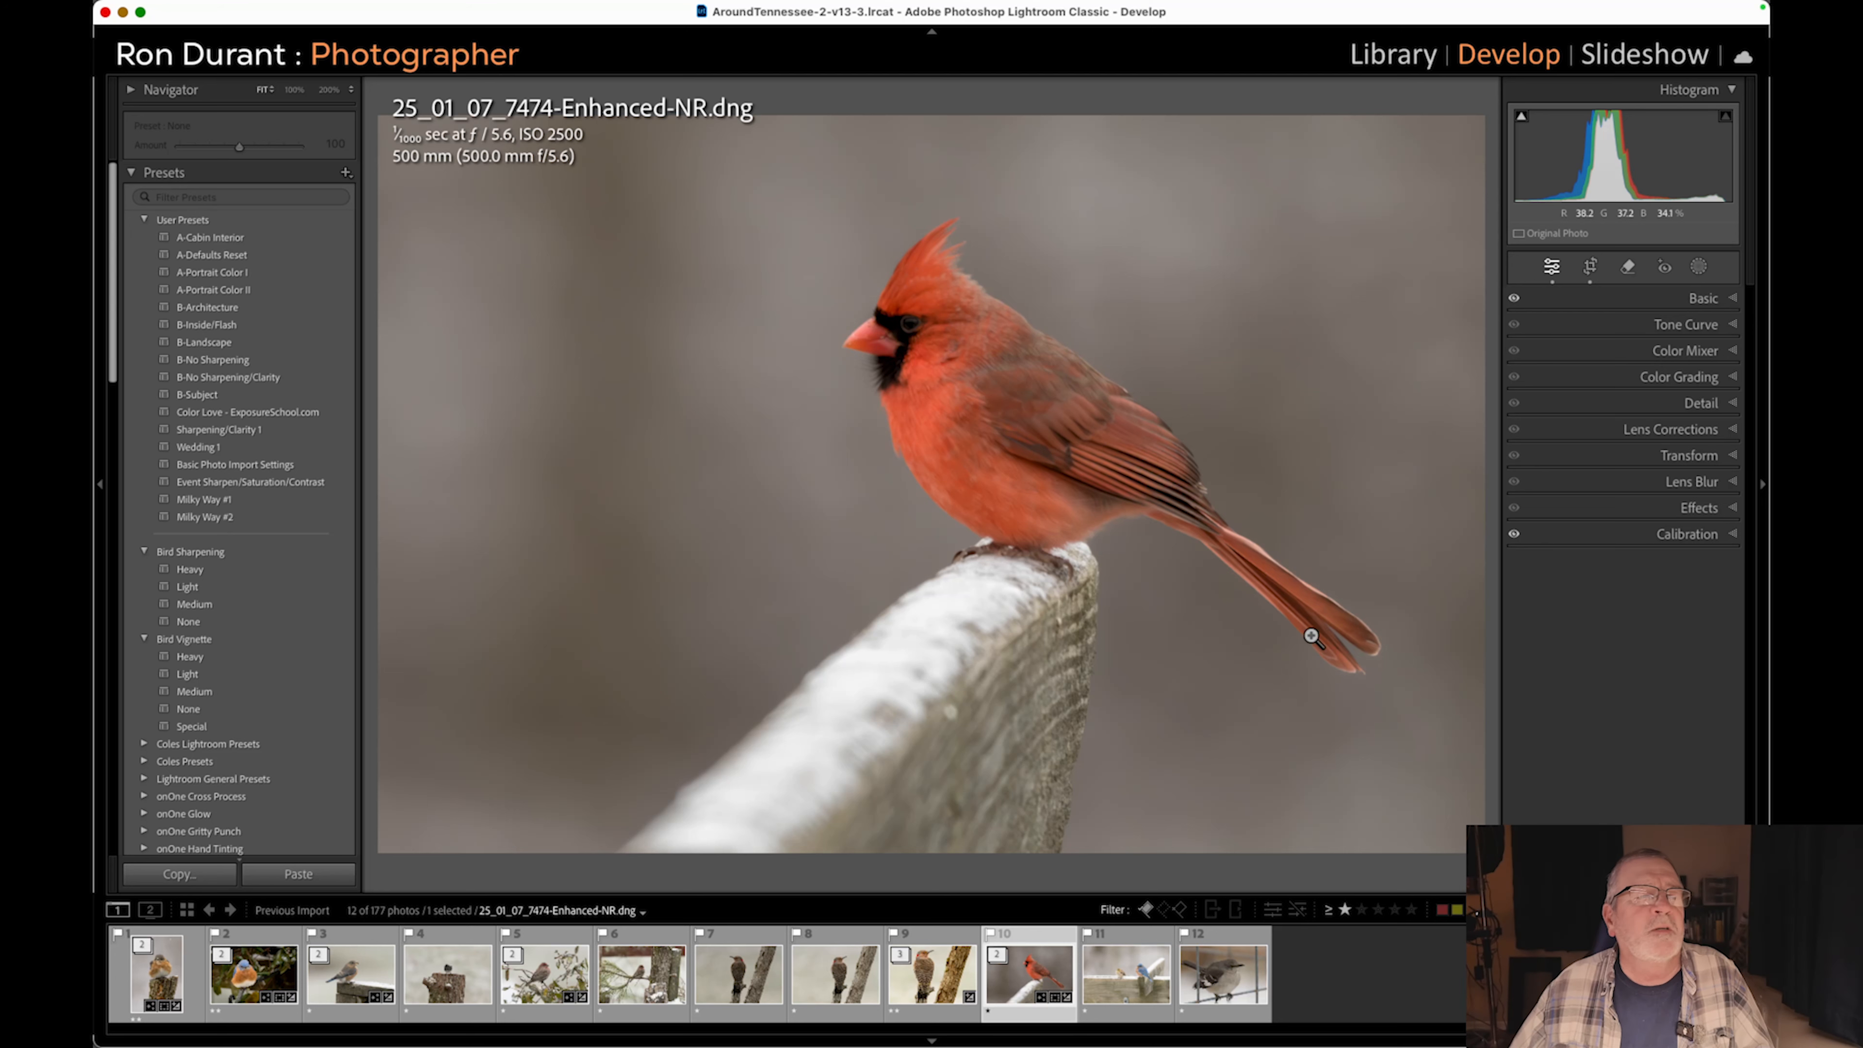
Apply the Medium bird sharpening preset to the cardinal photo and inspect its head, wing and breast feathers at 100%.
left_click(926, 335)
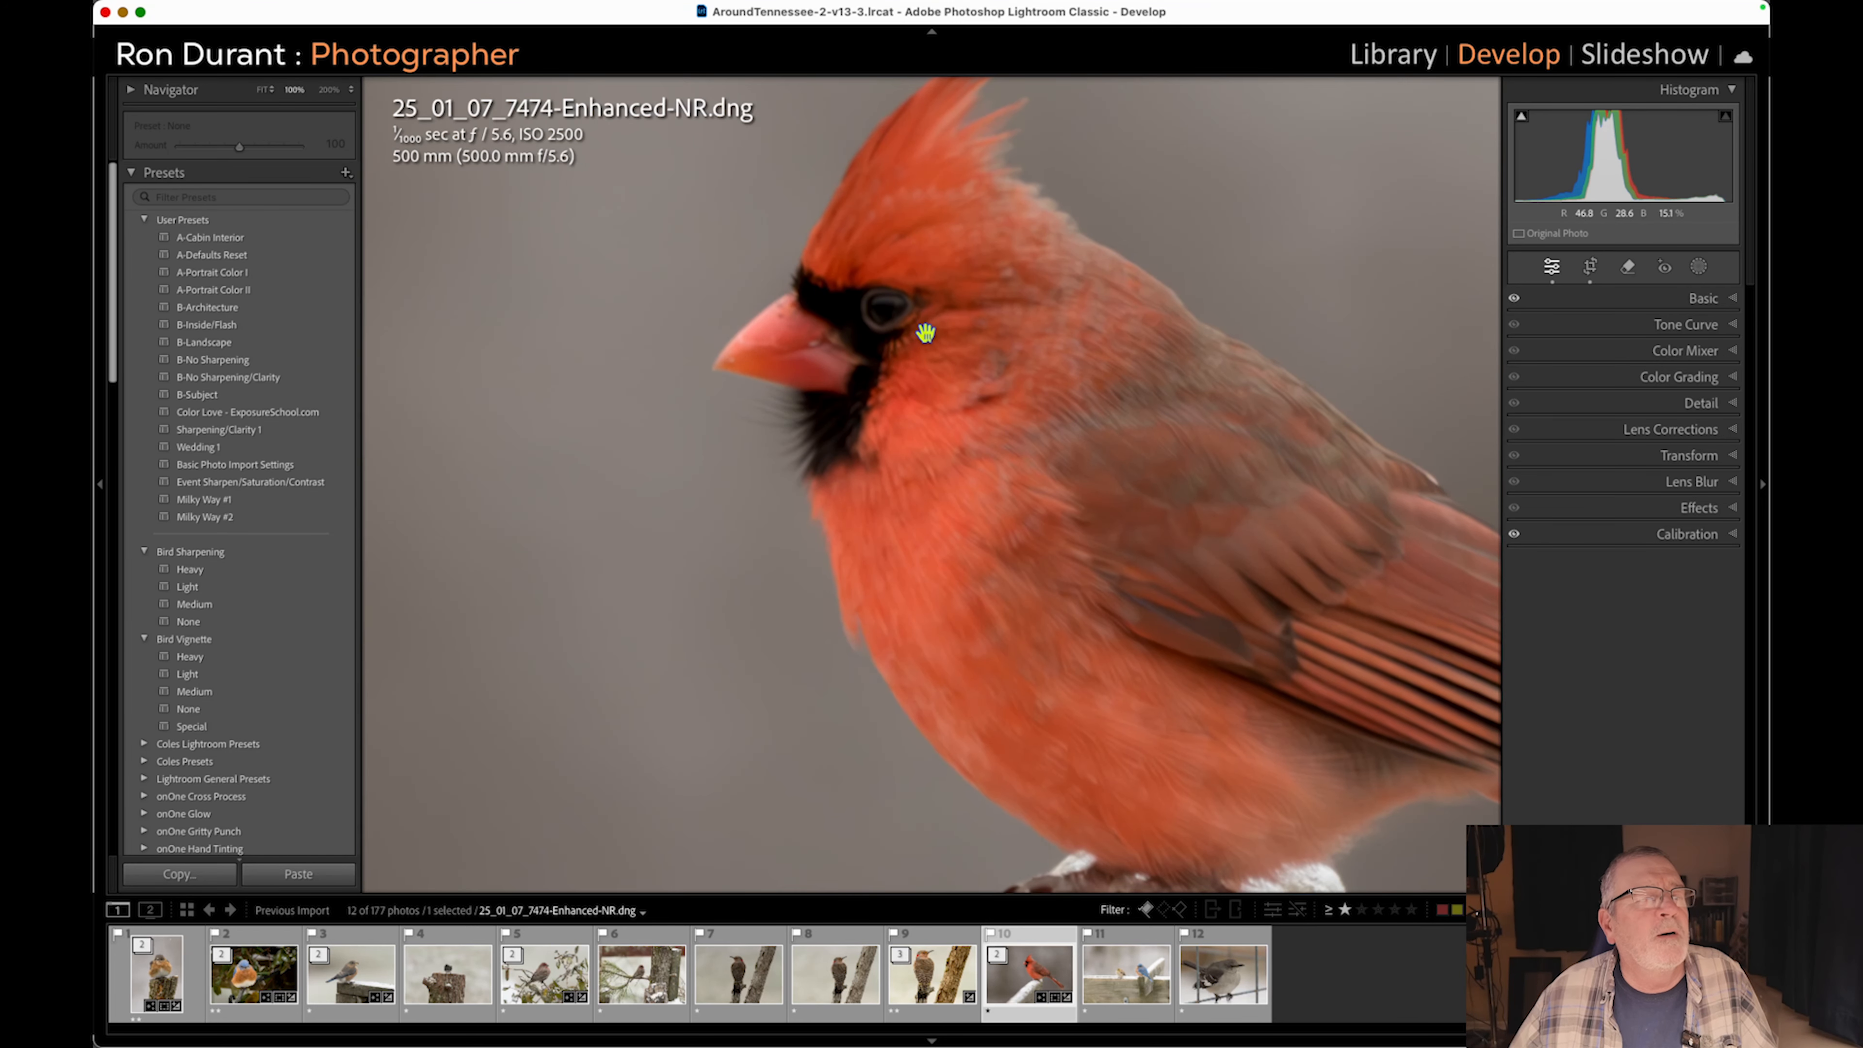
left_click(926, 335)
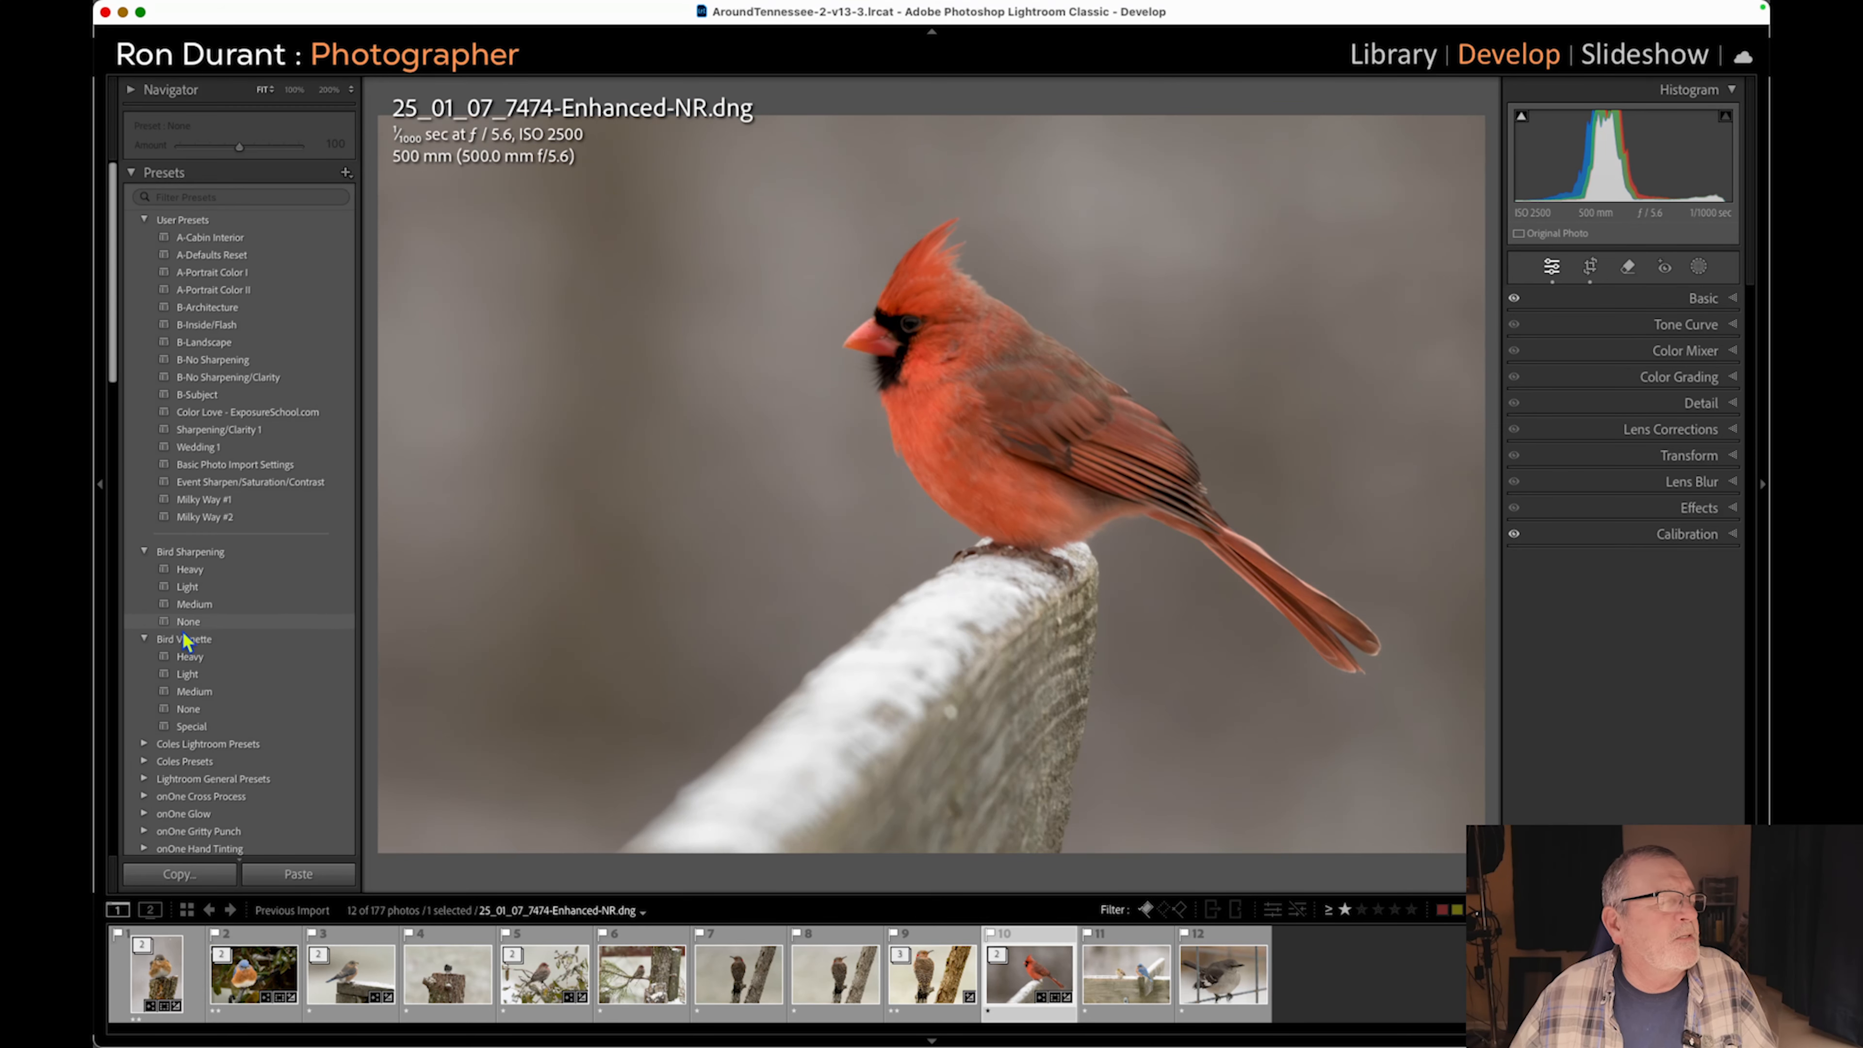
left_click(192, 605)
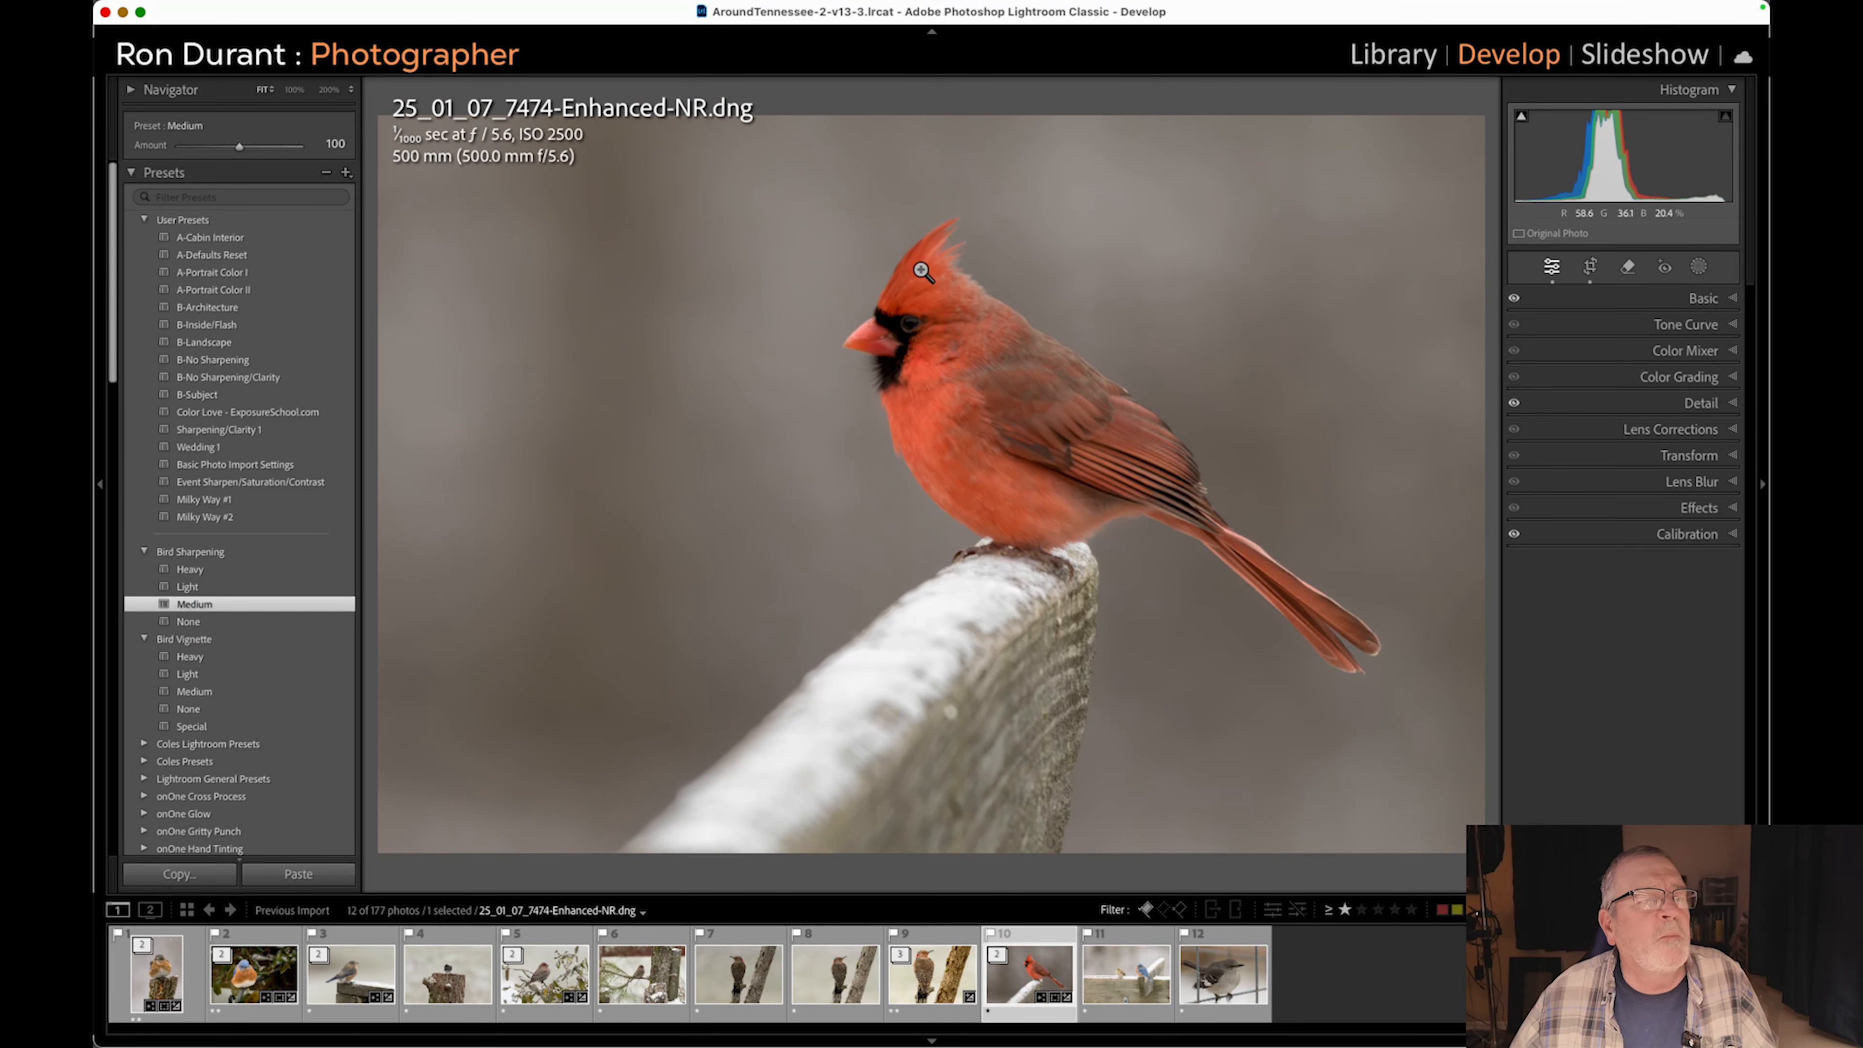
left_click(942, 349)
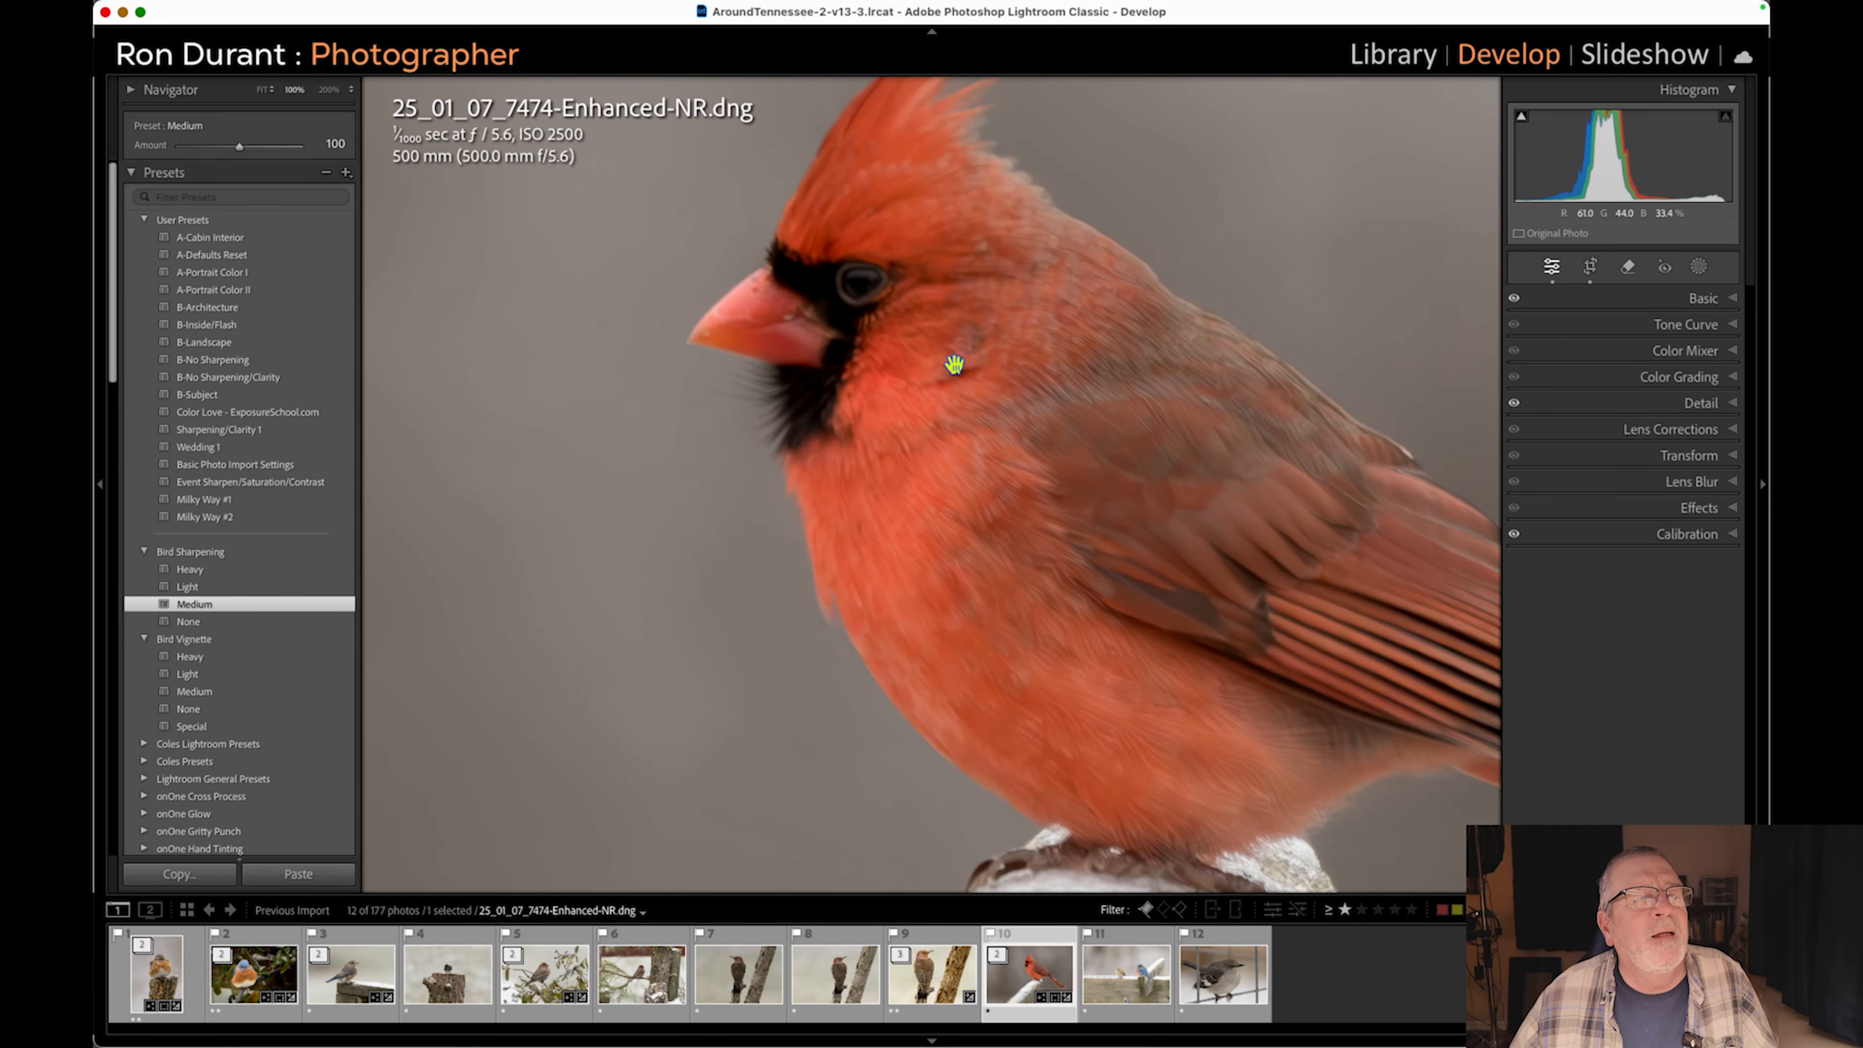
left_click_drag(1054, 373, 712, 296)
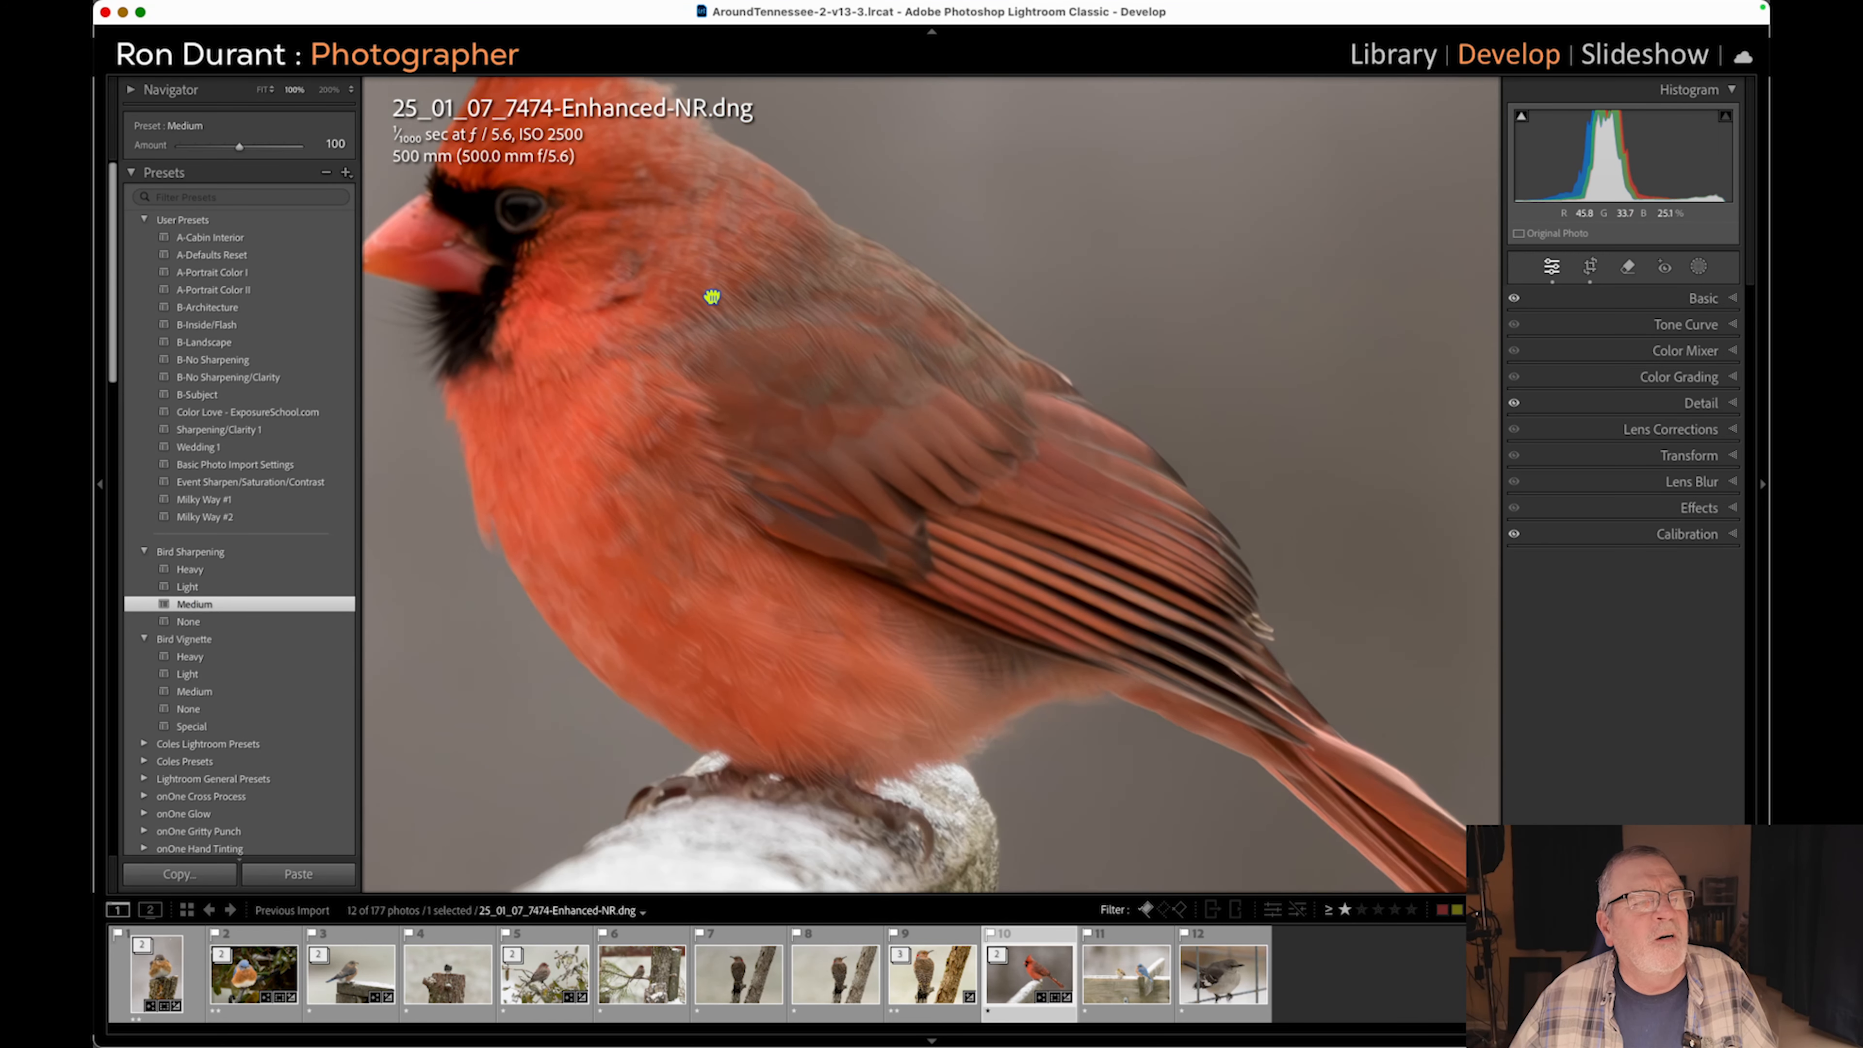
left_click_drag(678, 216, 787, 334)
left_click_drag(781, 470, 927, 493)
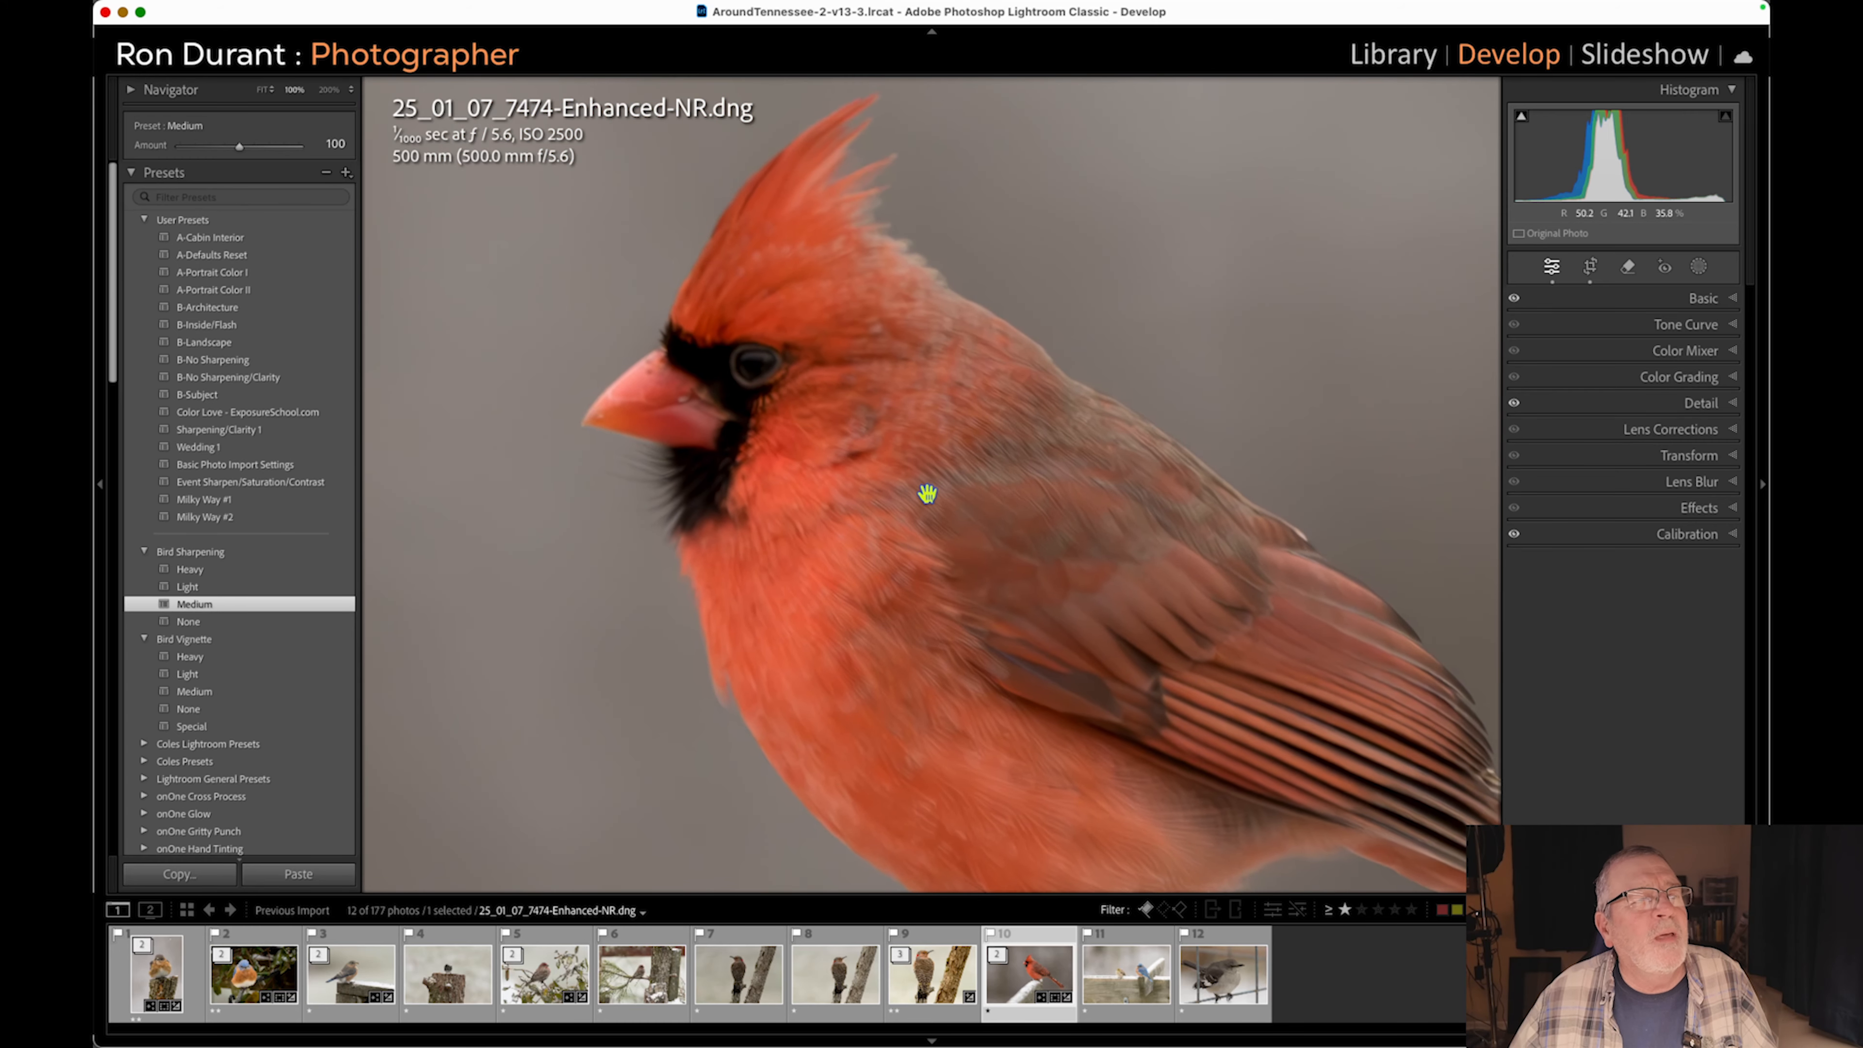
left_click(896, 398)
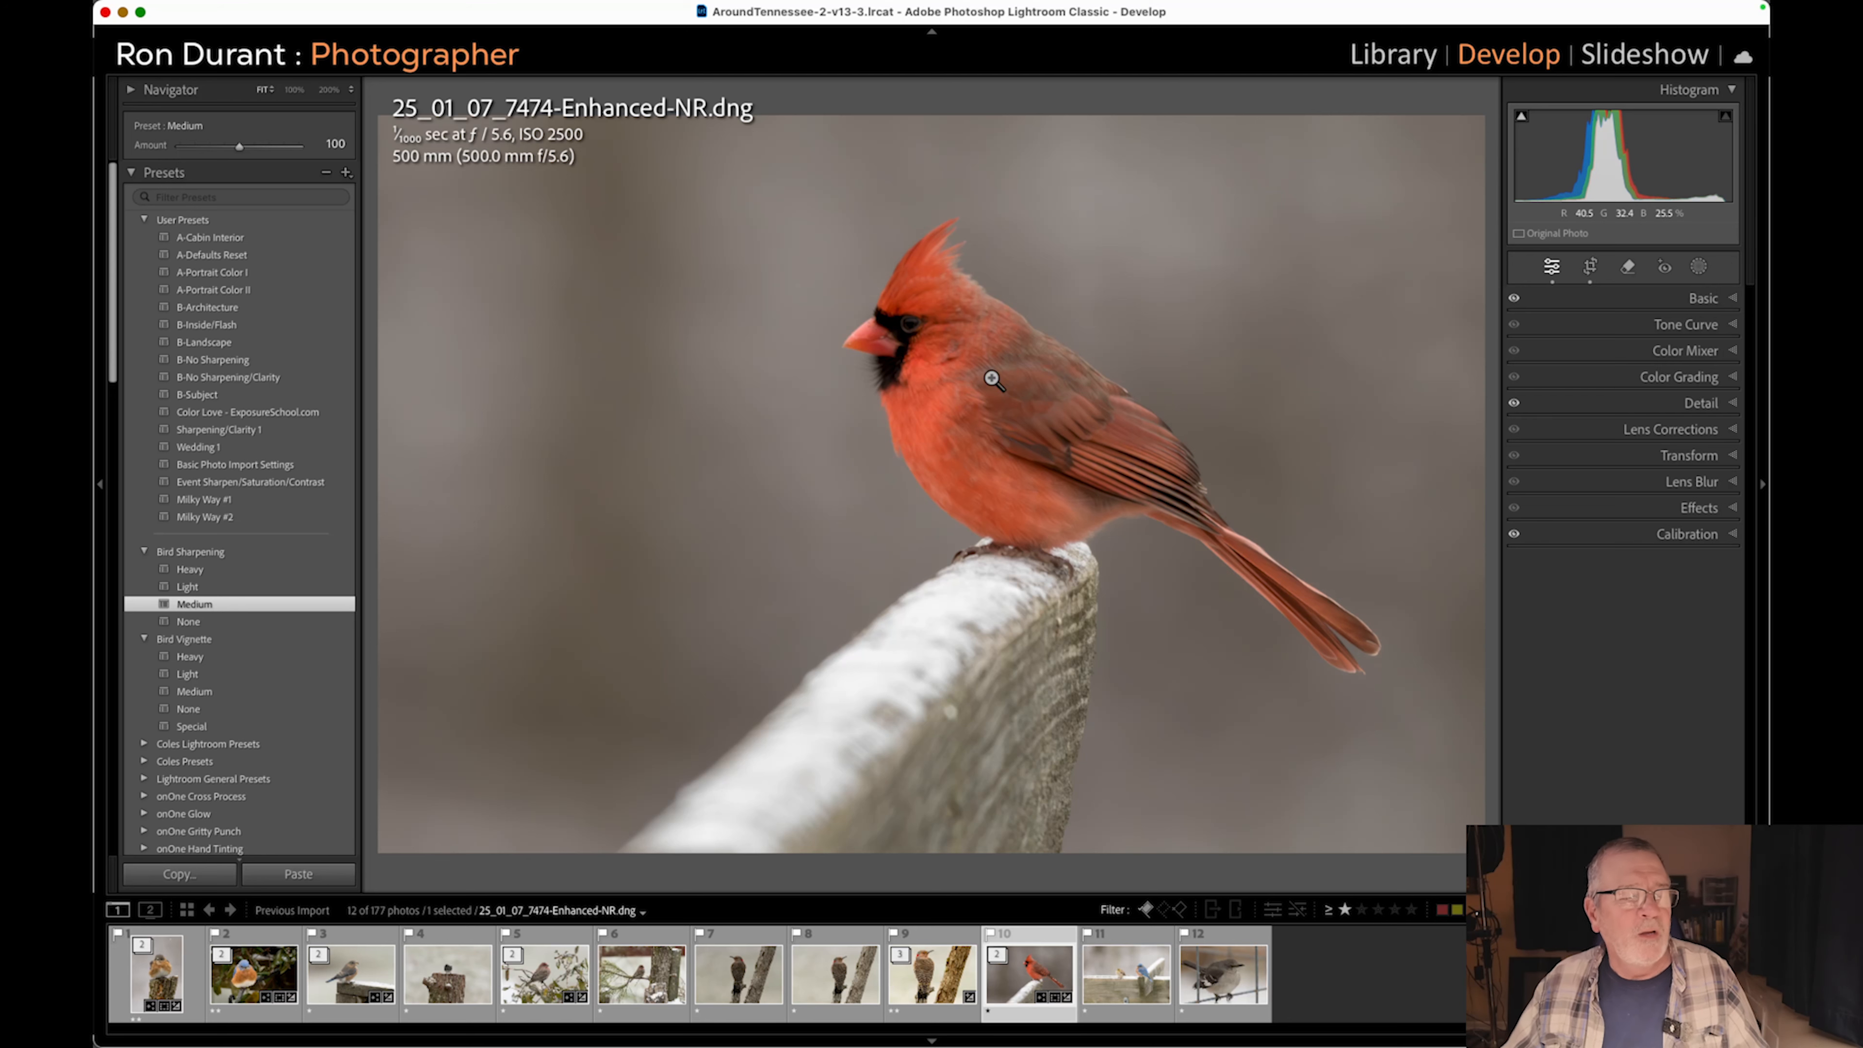
Go to the gray bird photo 25_01_07_7492.NEF and create an AI-denoised copy with an amount of 80.
key("Right")
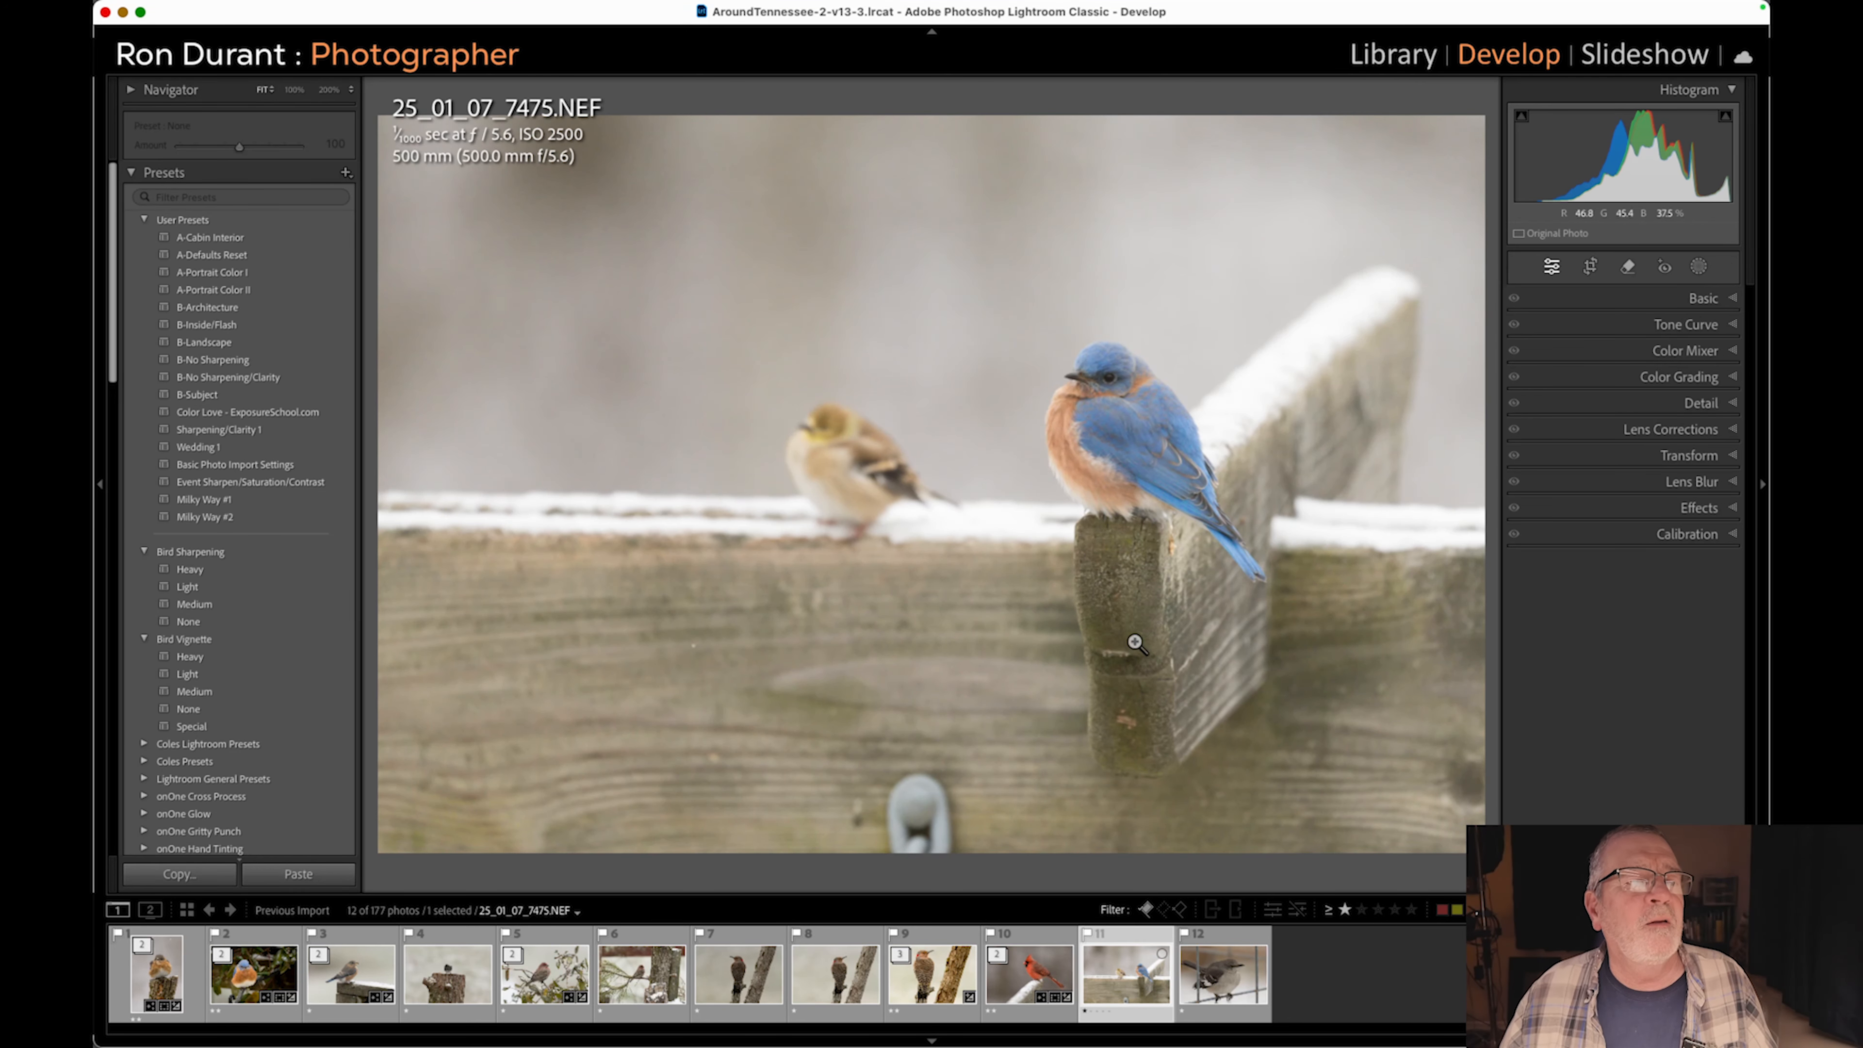
key("Right")
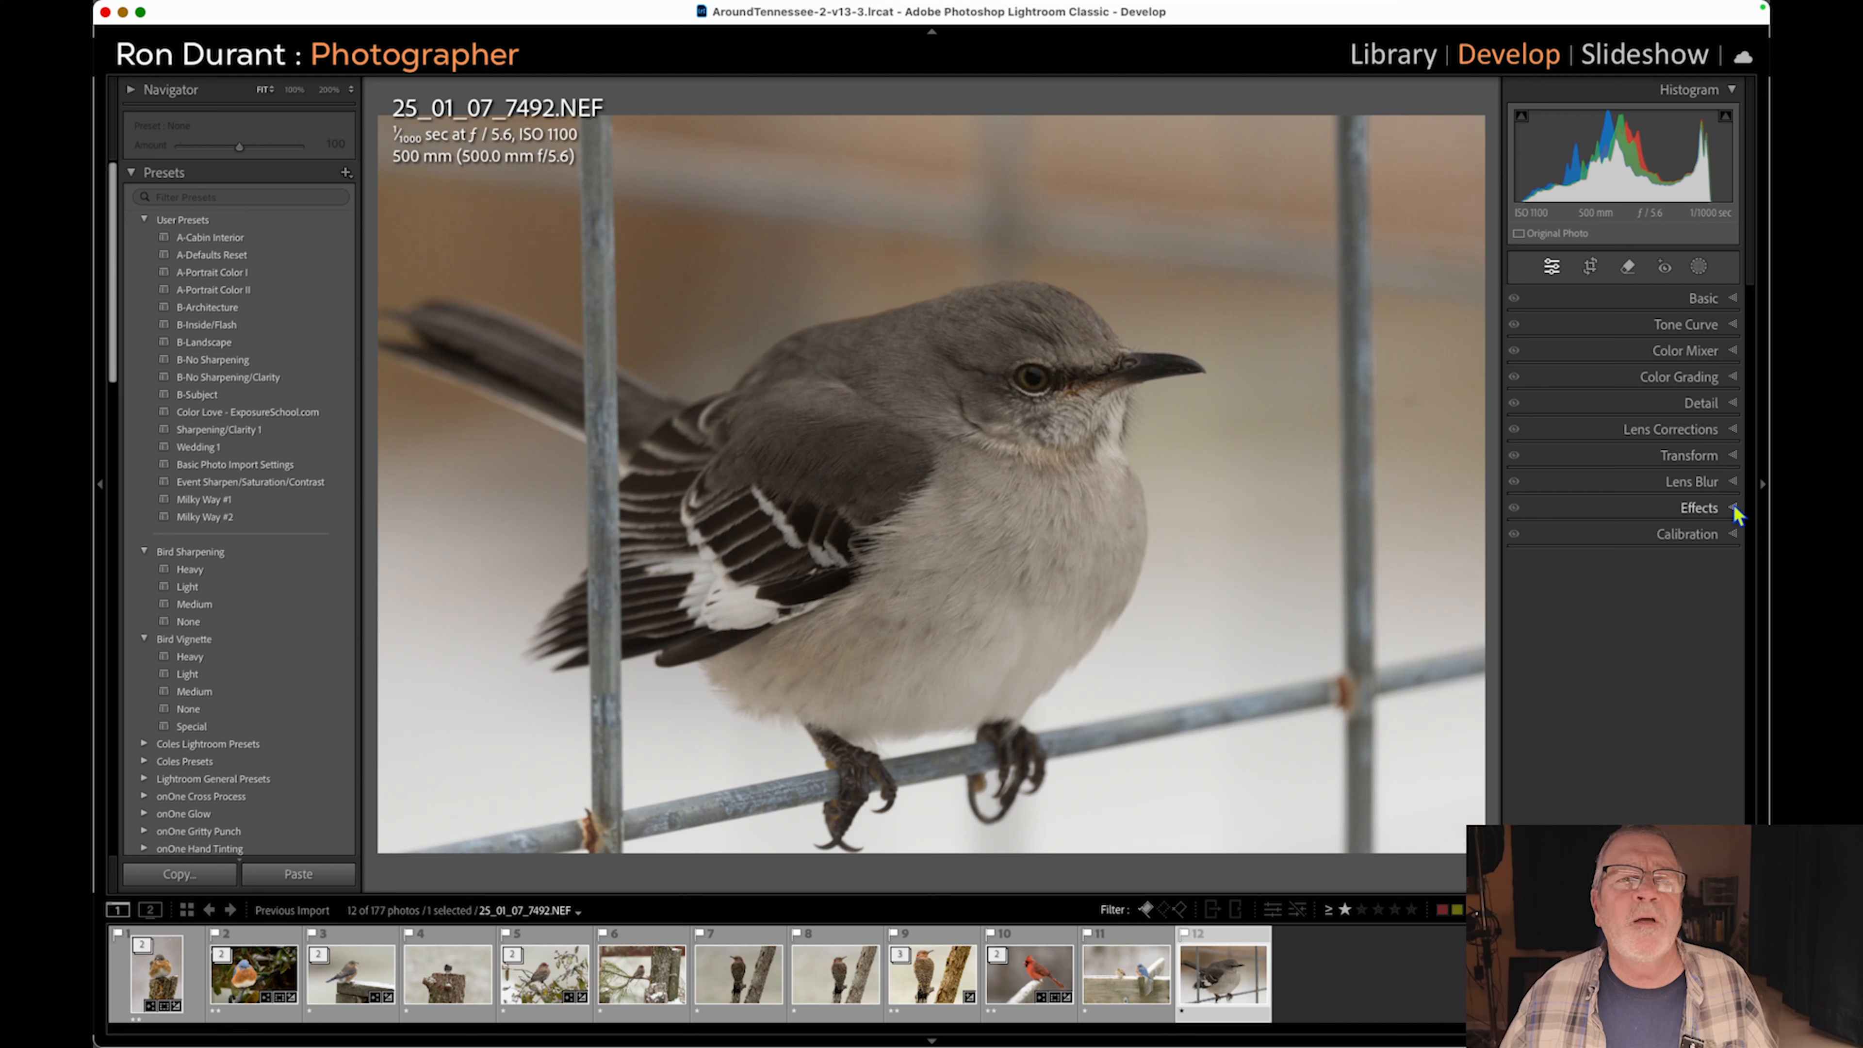
left_click(1734, 401)
left_click(1548, 659)
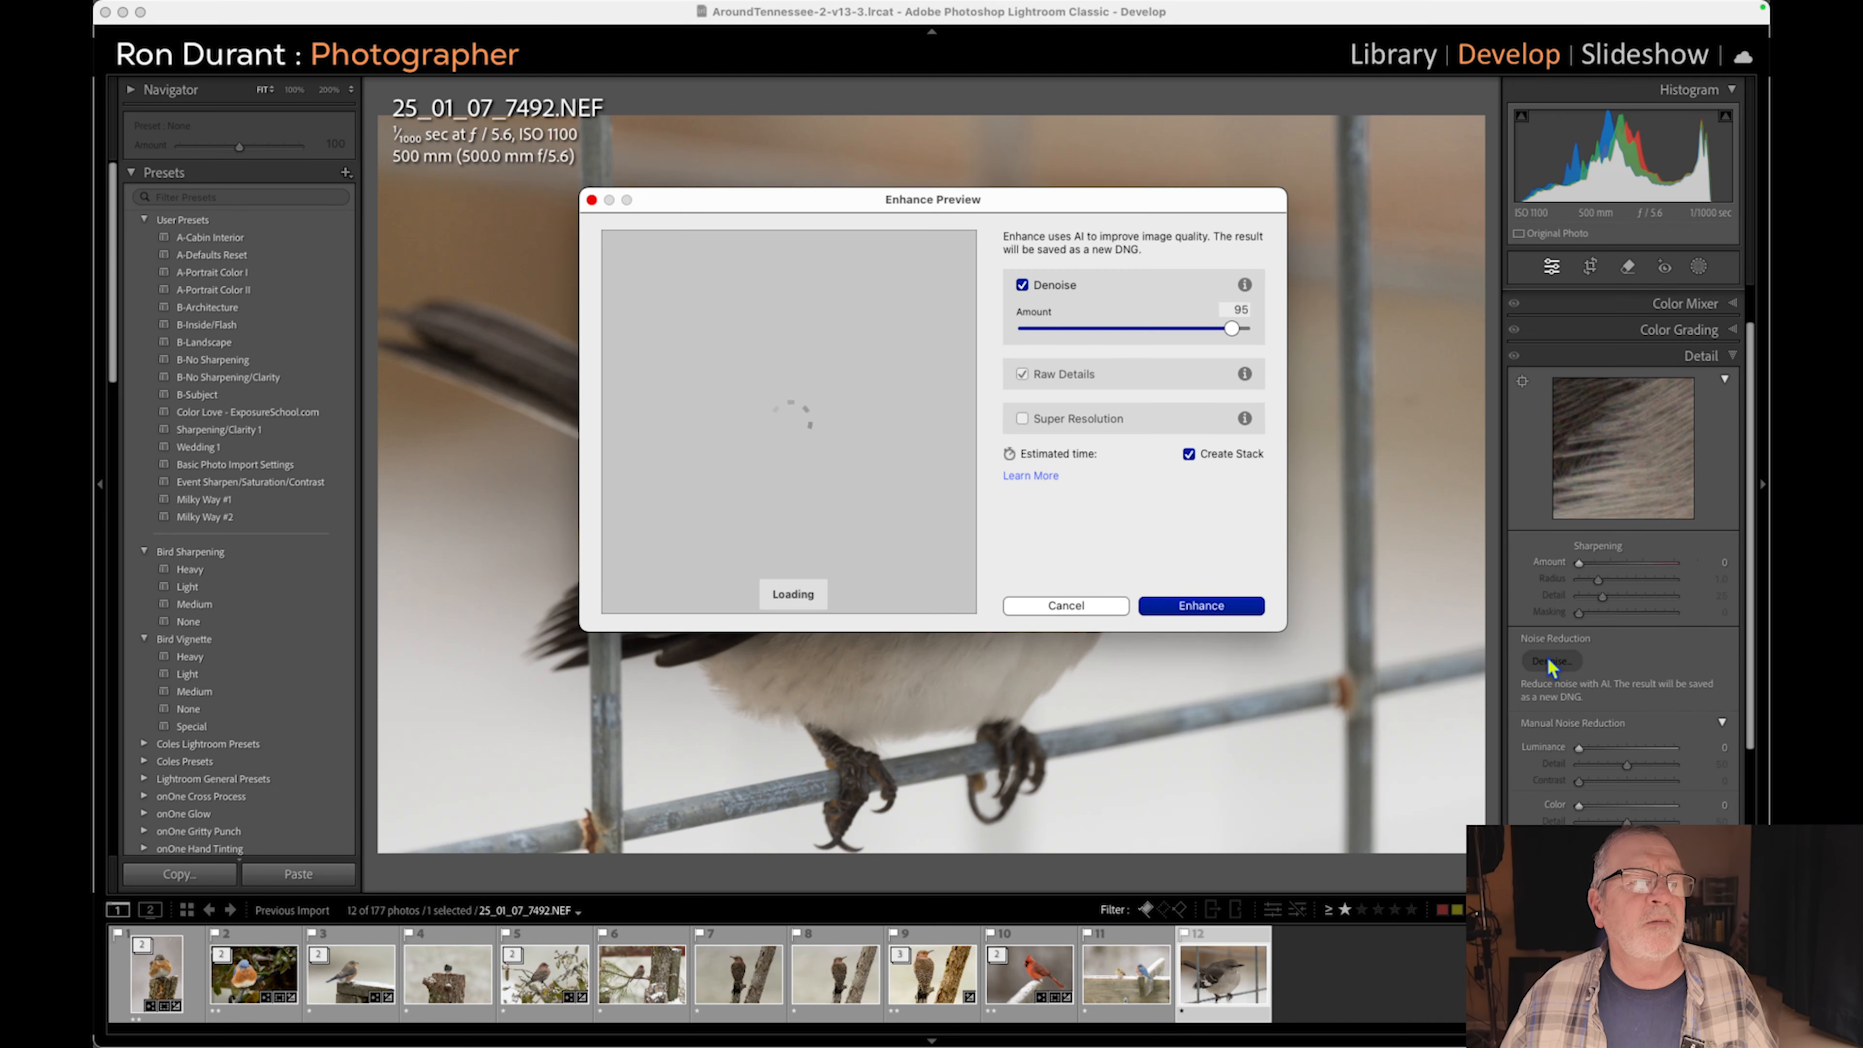
left_click(1204, 330)
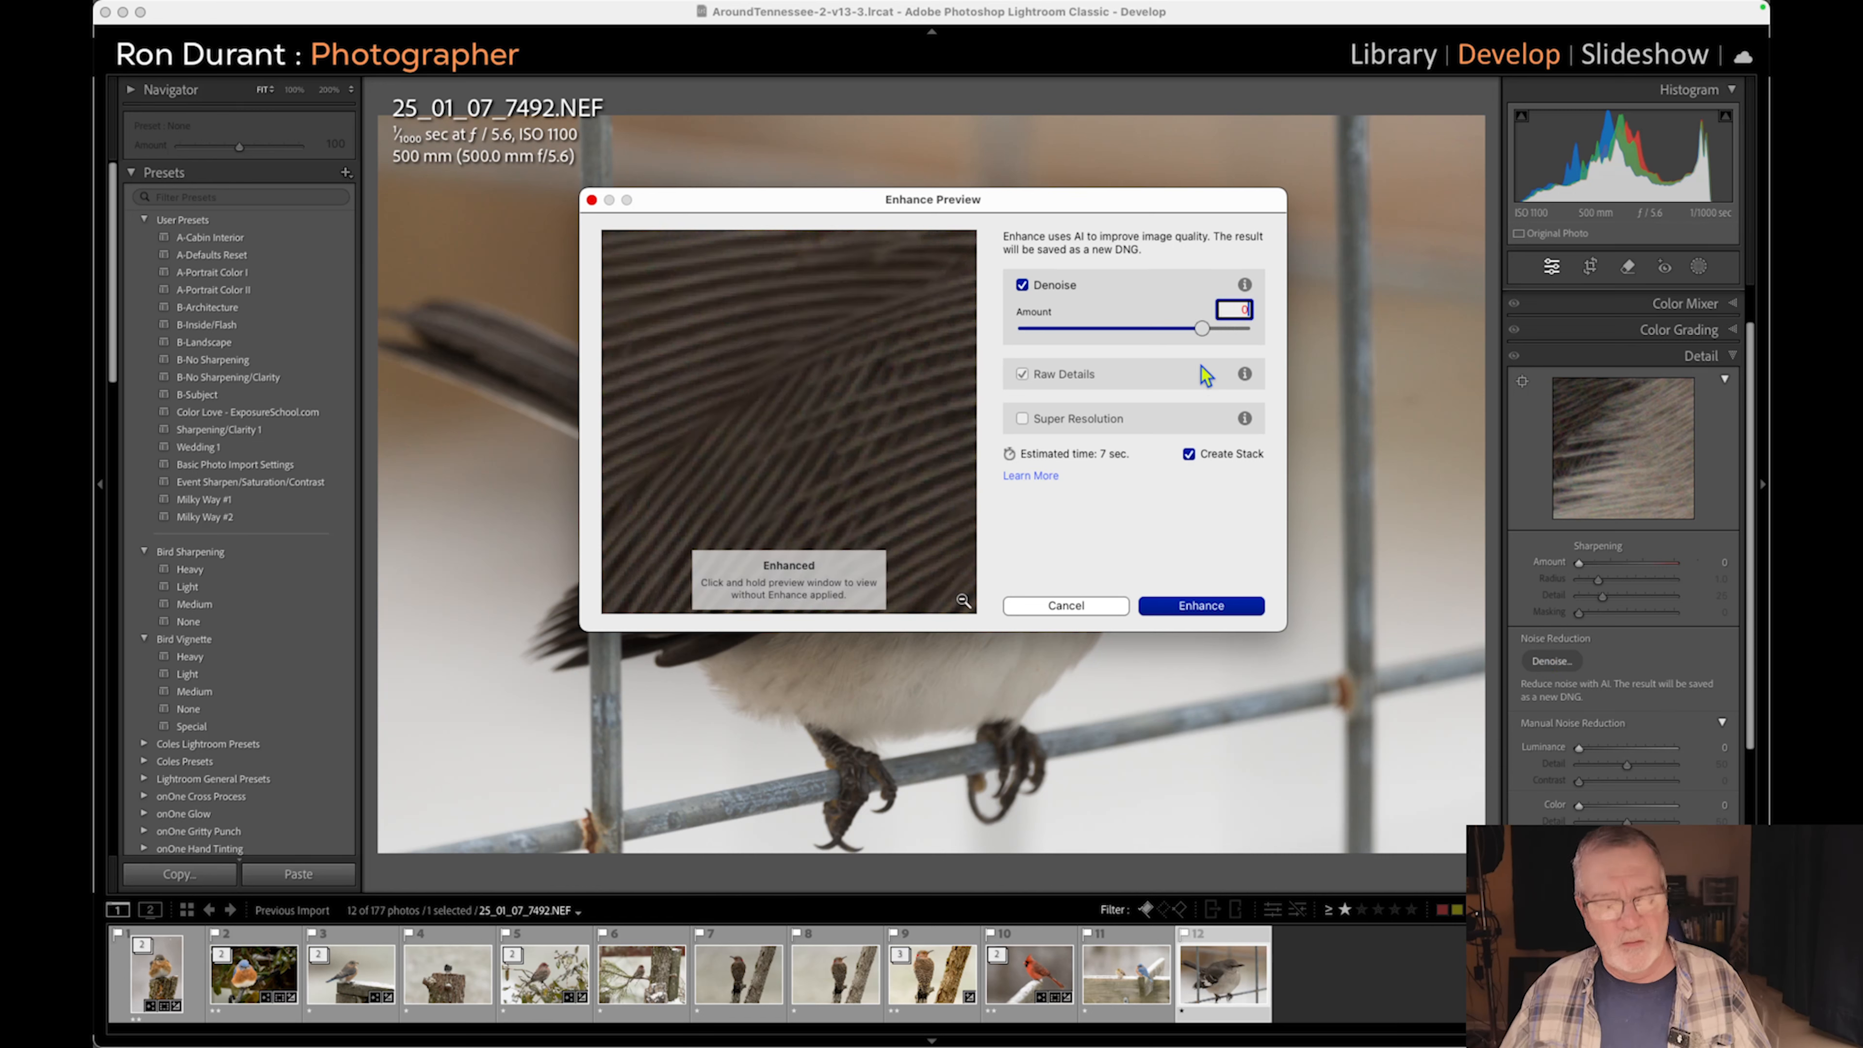
type("80")
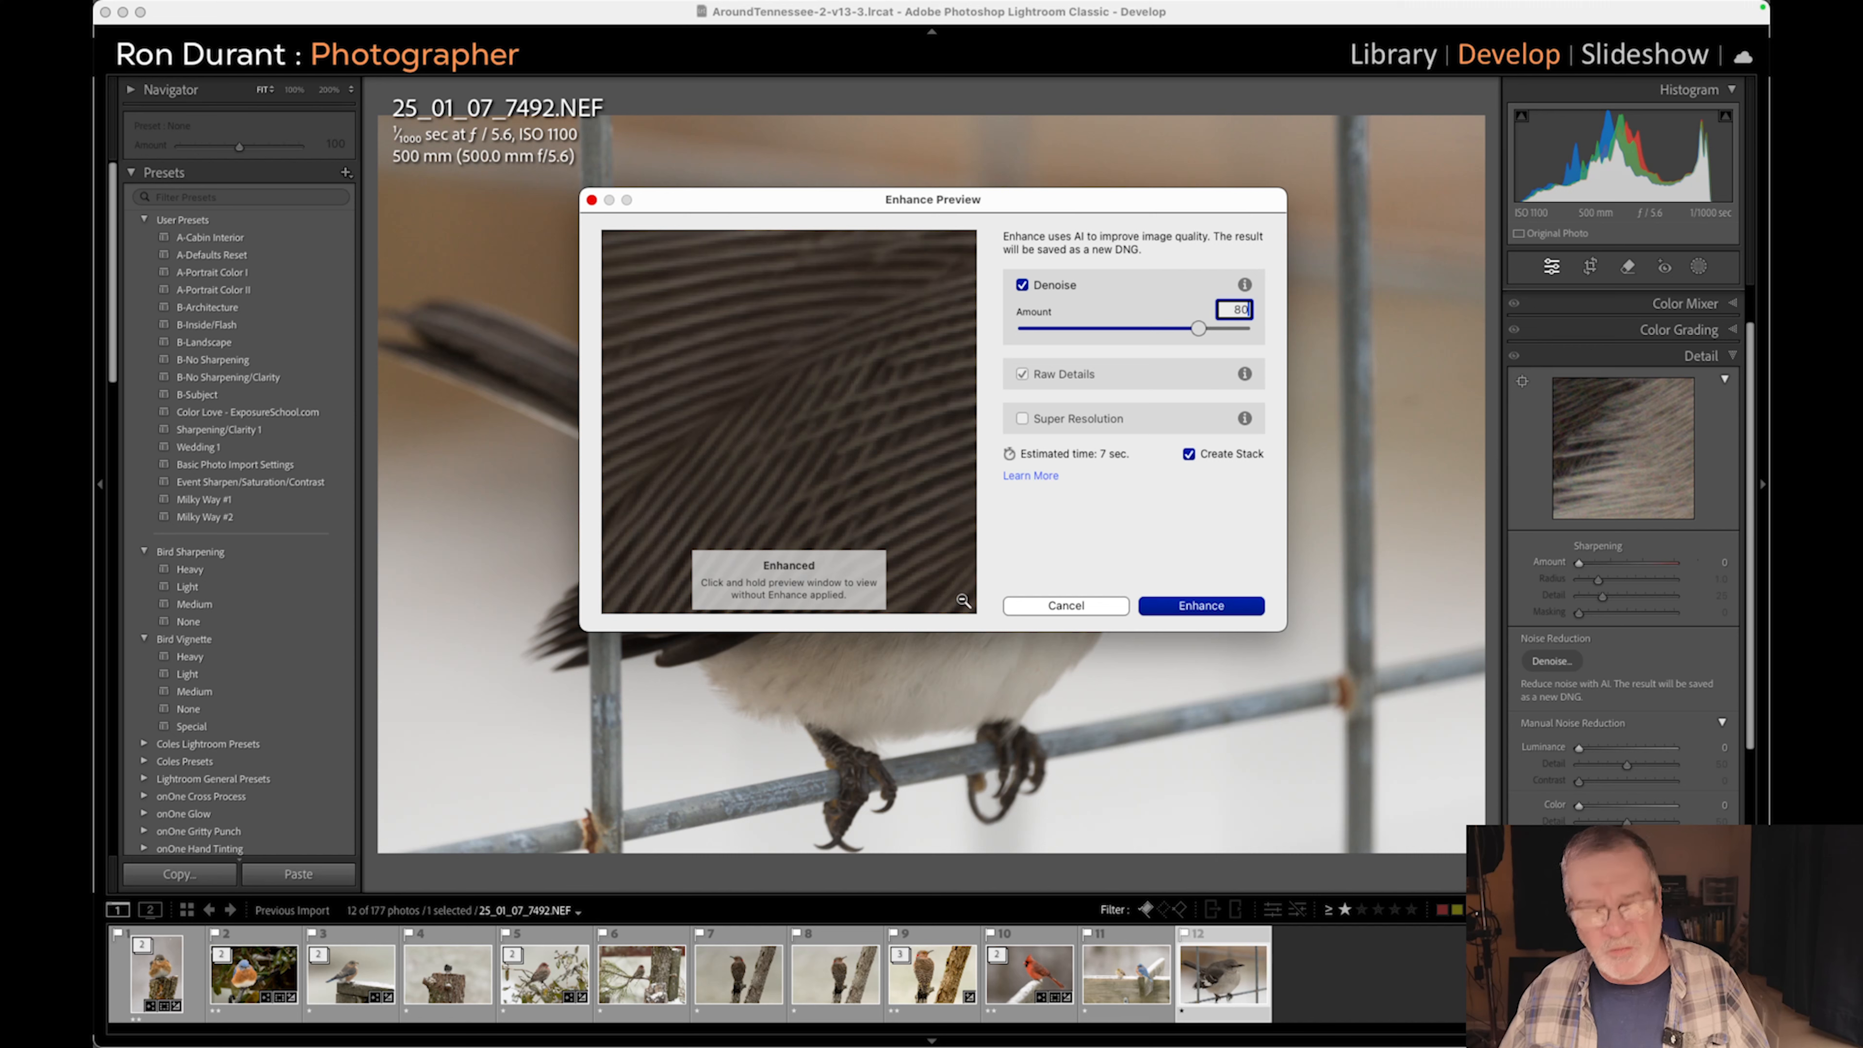
left_click(1197, 606)
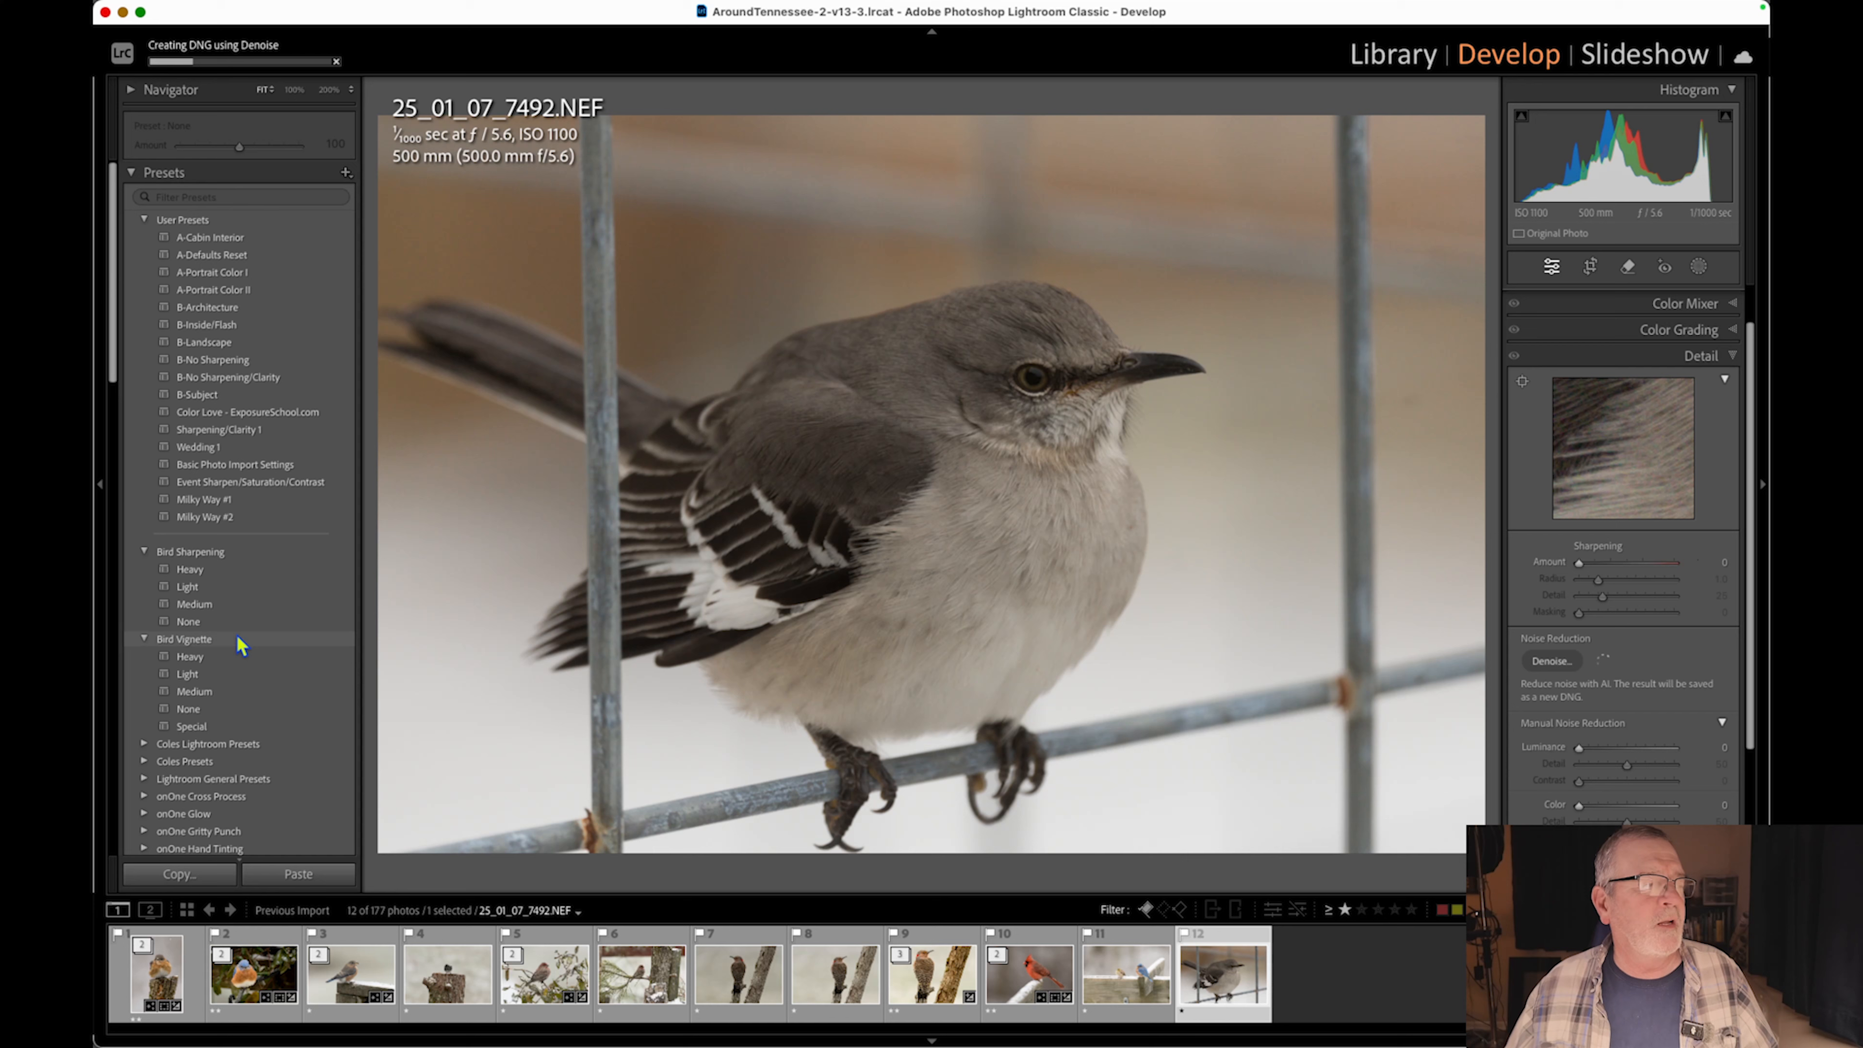
mouse_move(103, 711)
left_click(123, 816)
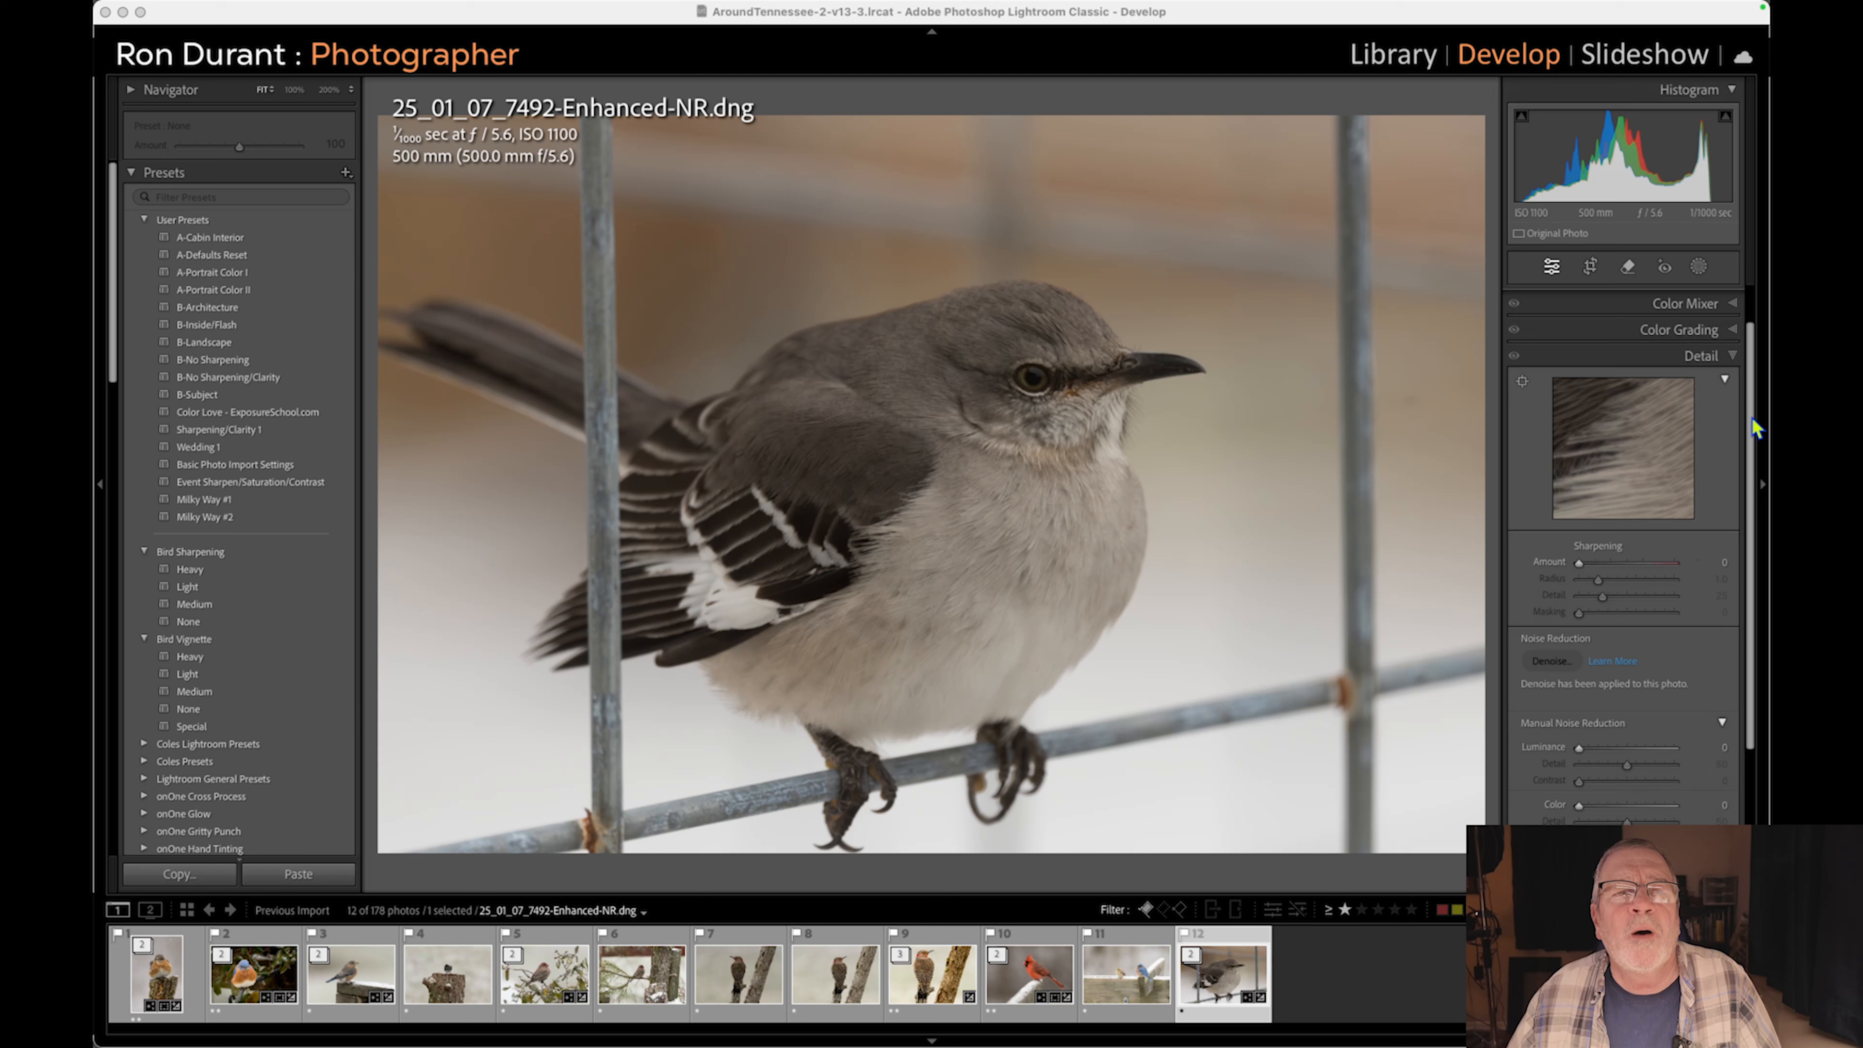
Apply the Auto tone adjustments to the denoised gray bird photo and check the head feathers at 100%.
left_click_drag(1748, 413, 1756, 291)
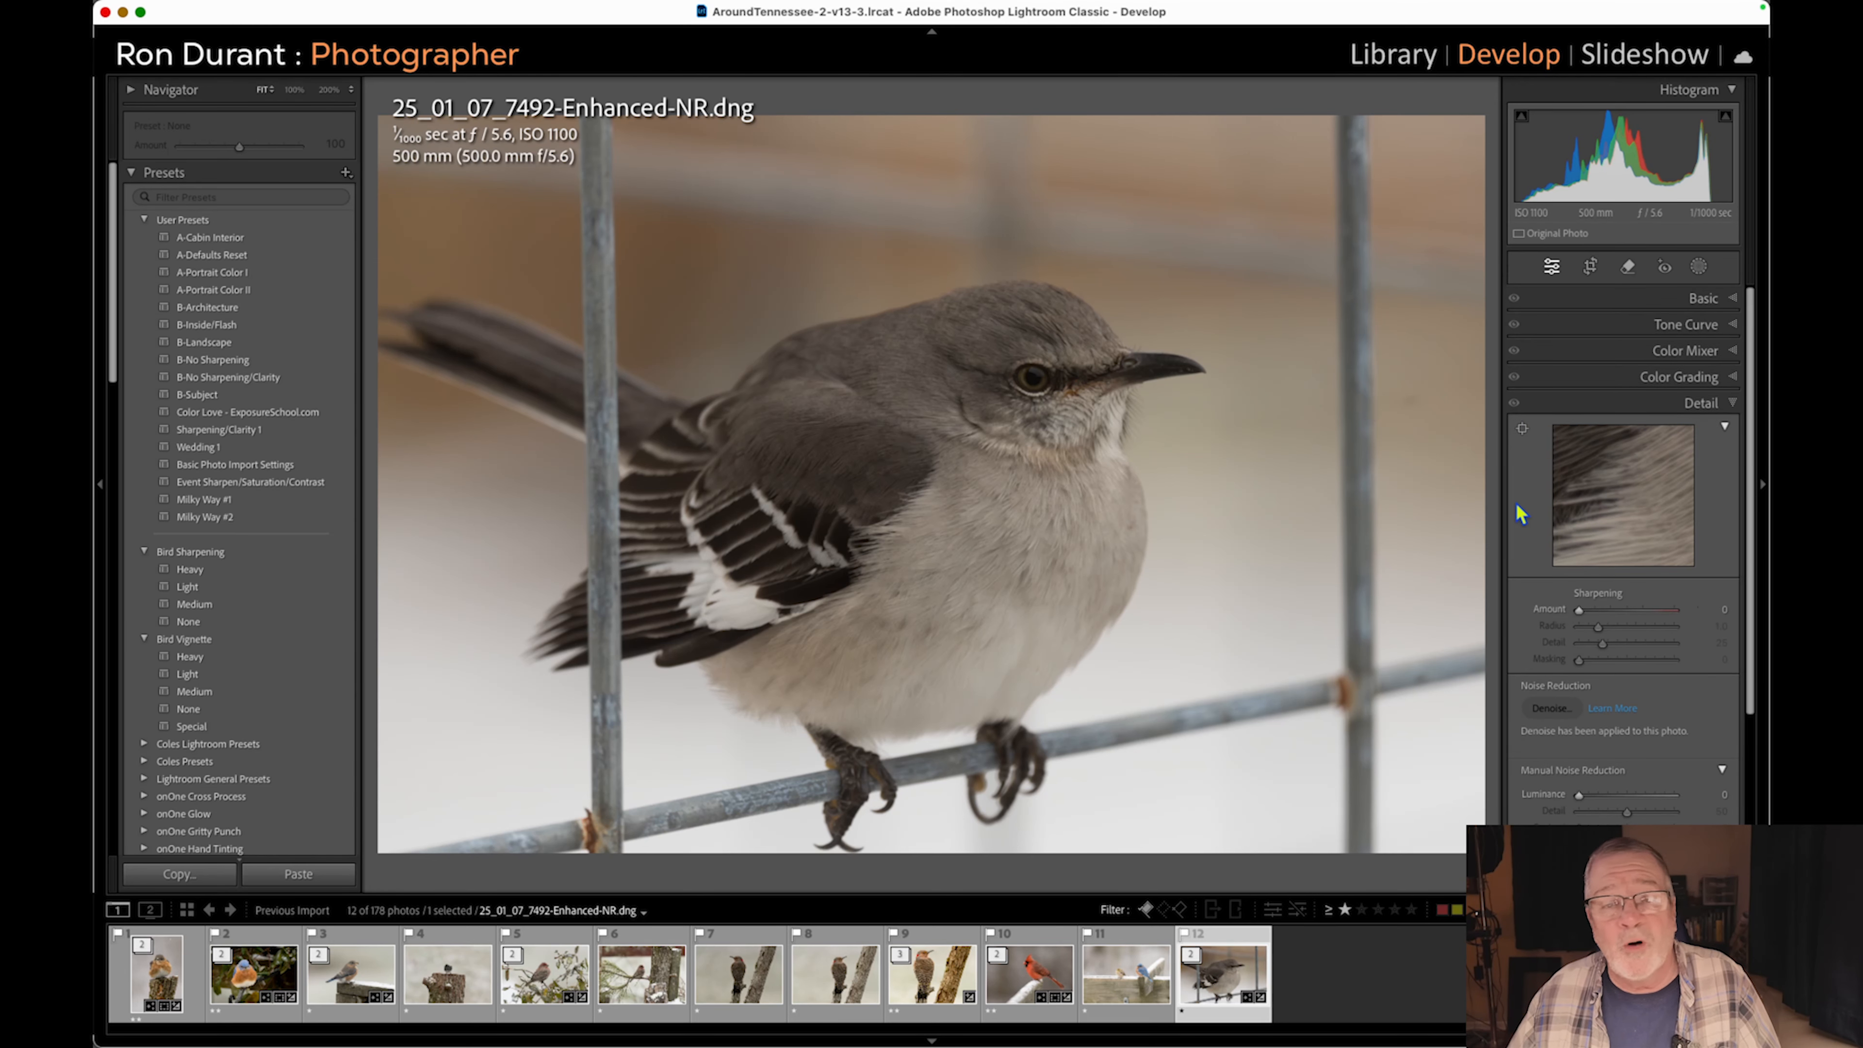
left_click(1732, 298)
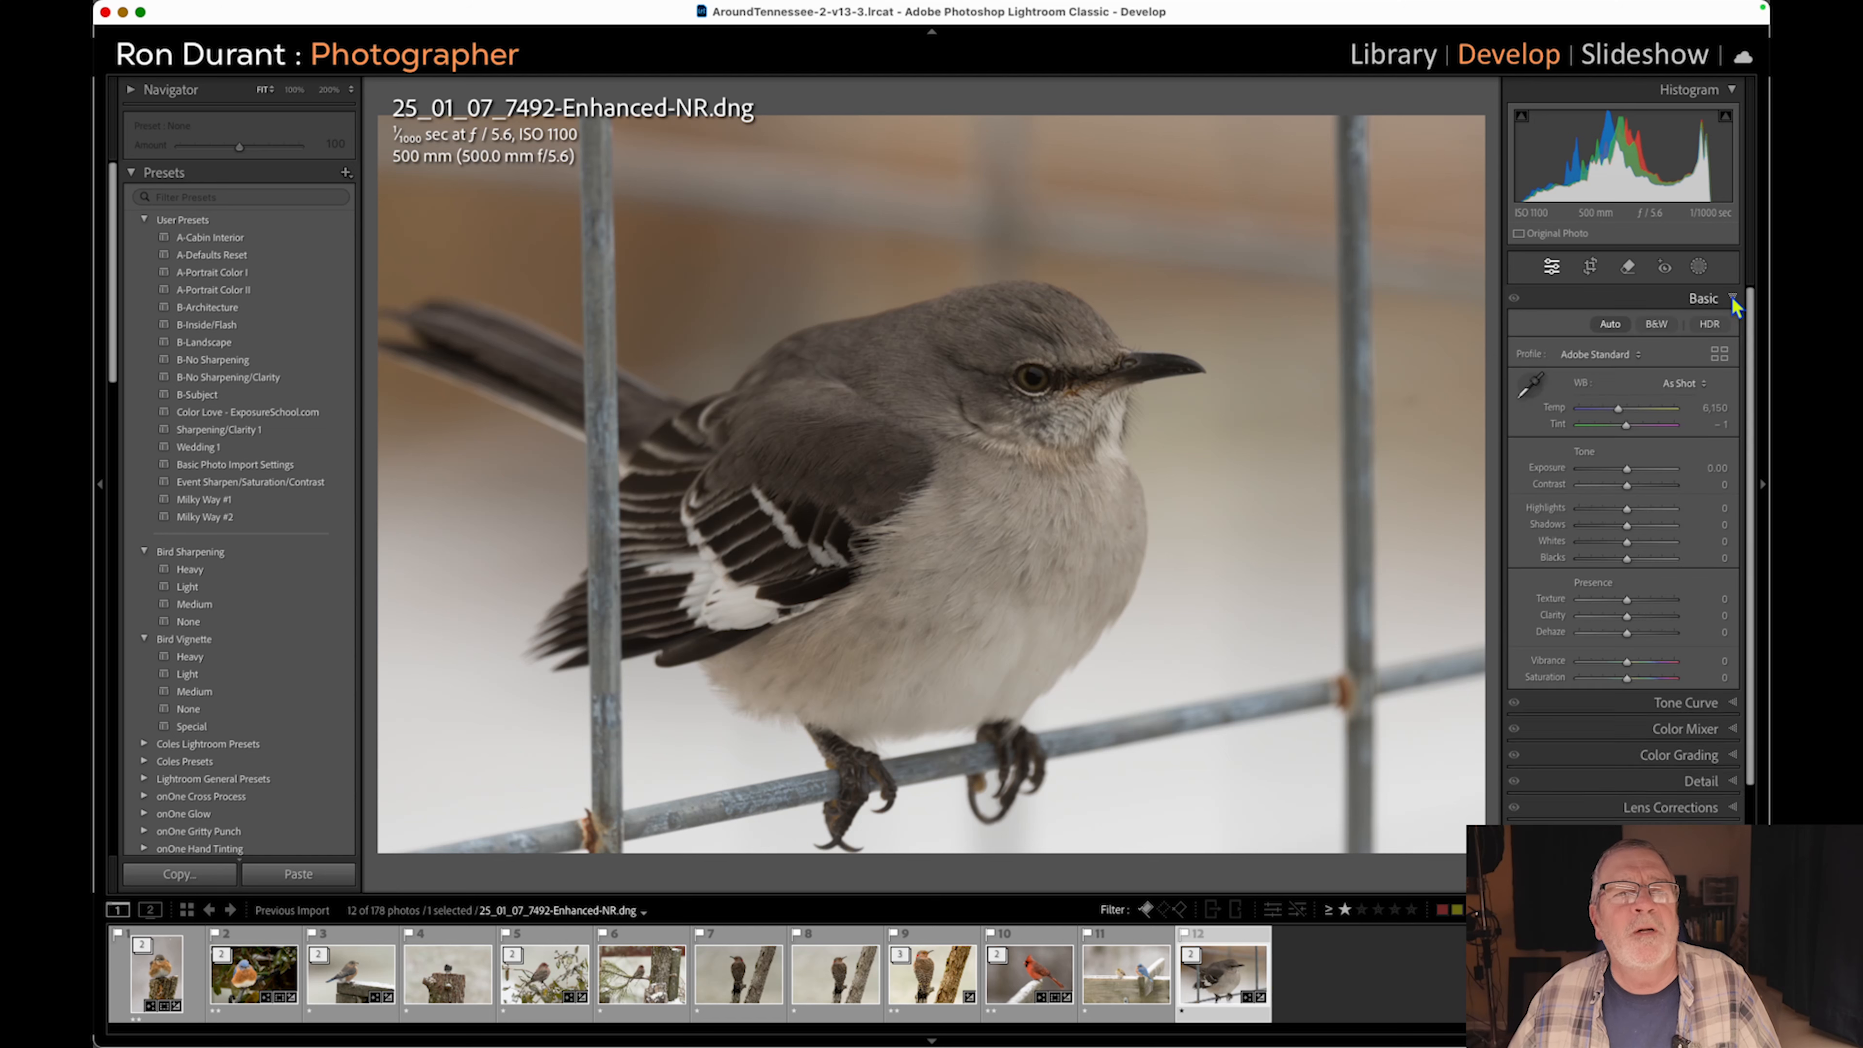
left_click(1610, 324)
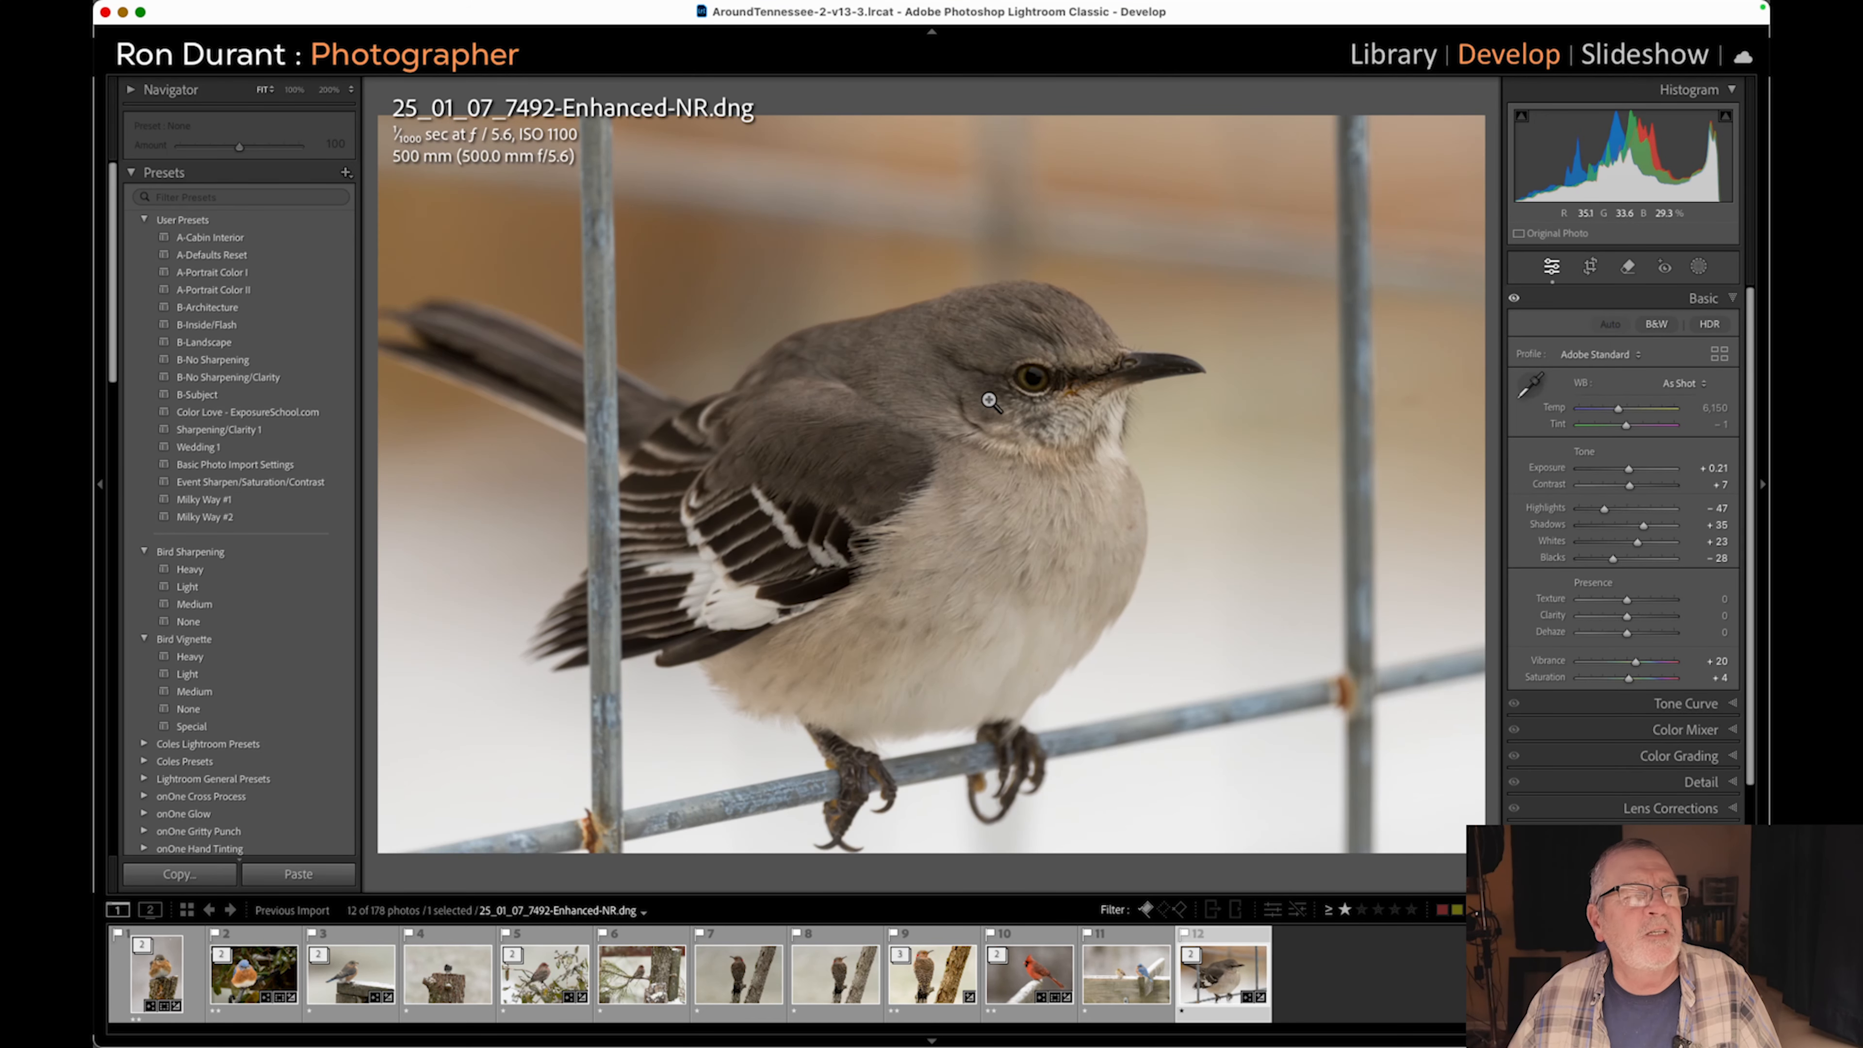
left_click(952, 391)
left_click(1136, 441)
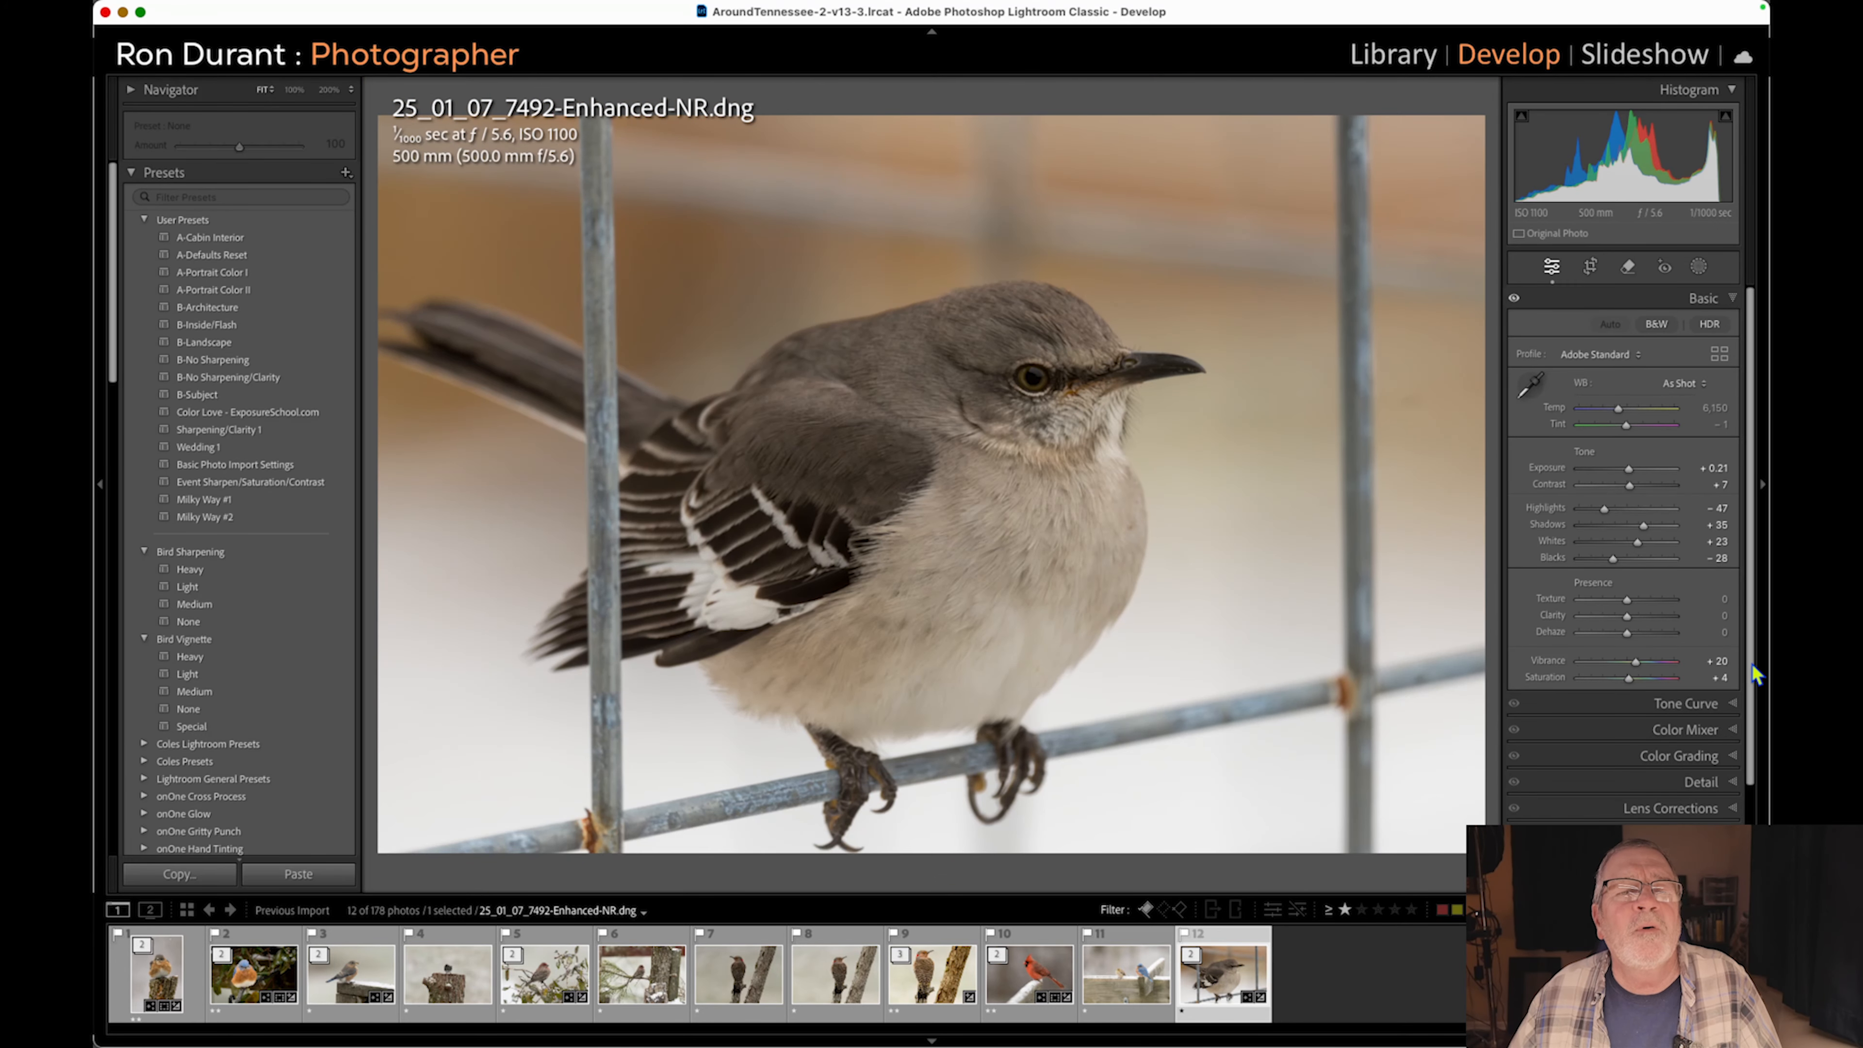
Apply the Medium bird sharpening preset to the gray bird photo and check the feathers around its eye at 100%.
left_click(210, 607)
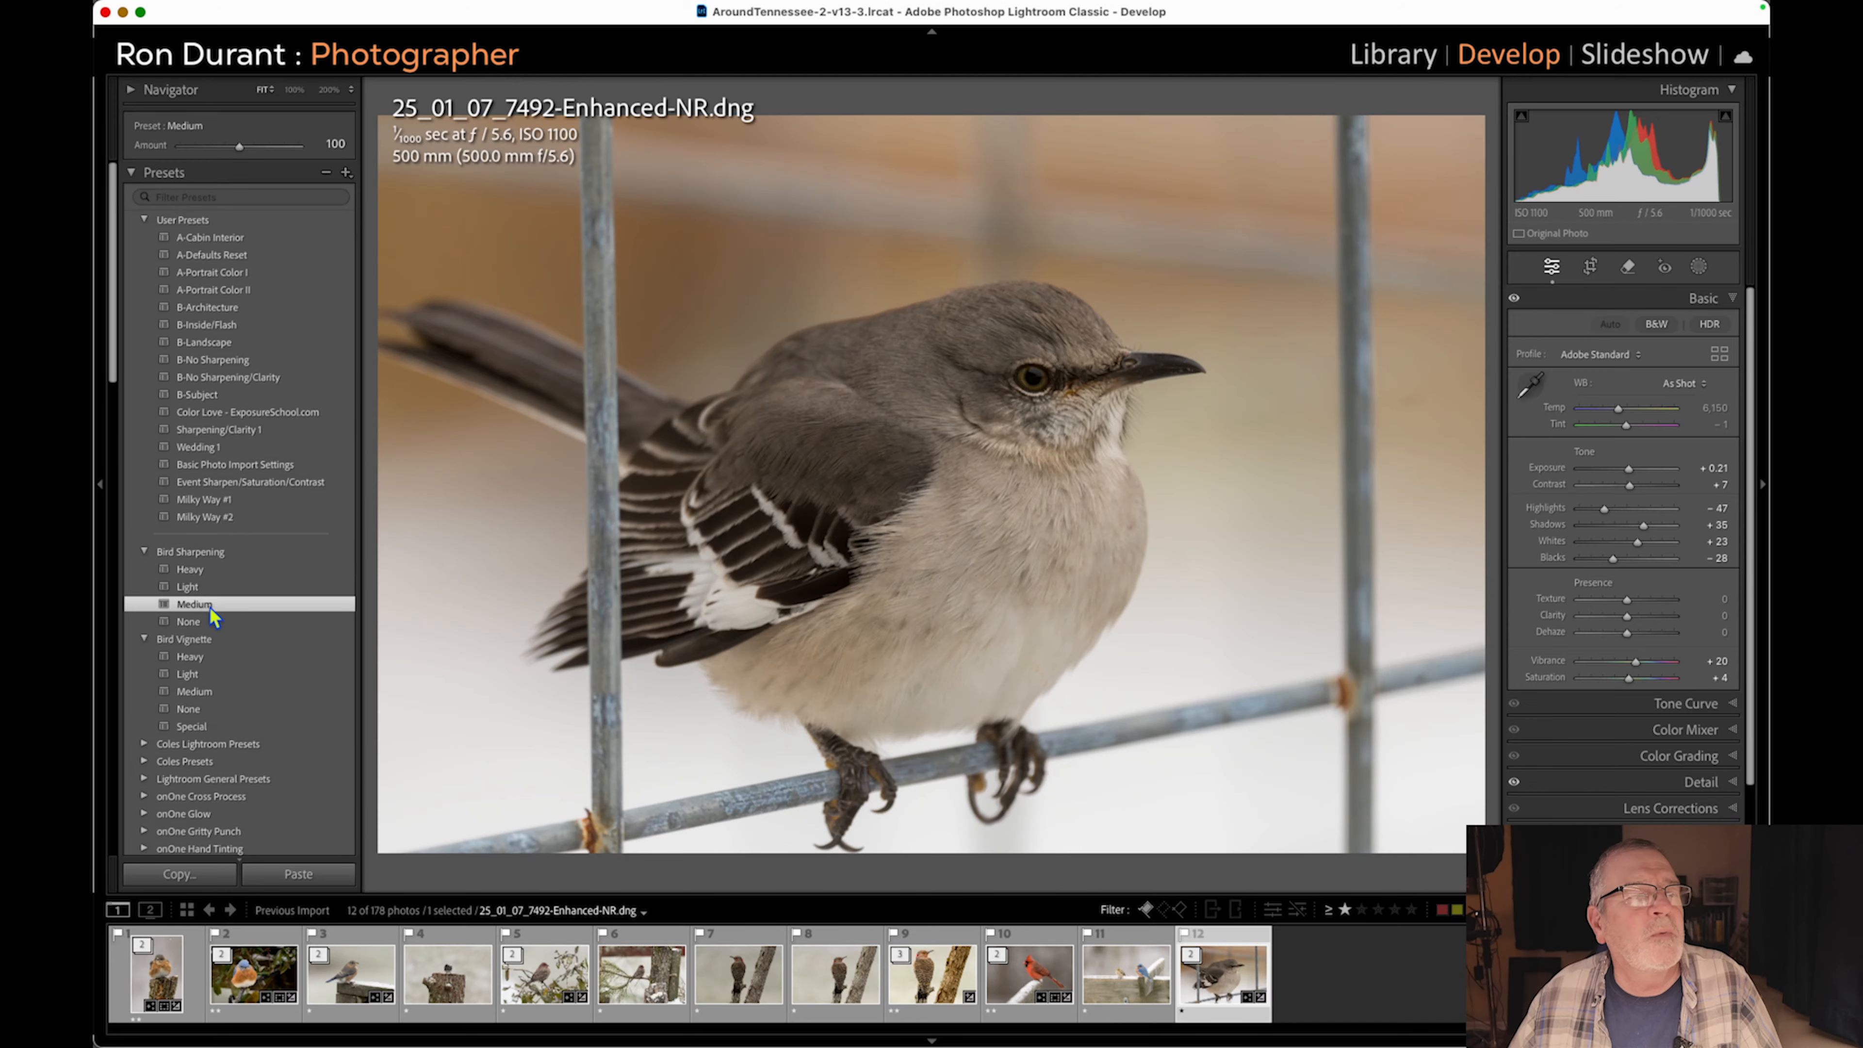
left_click(1018, 414)
left_click(1018, 405)
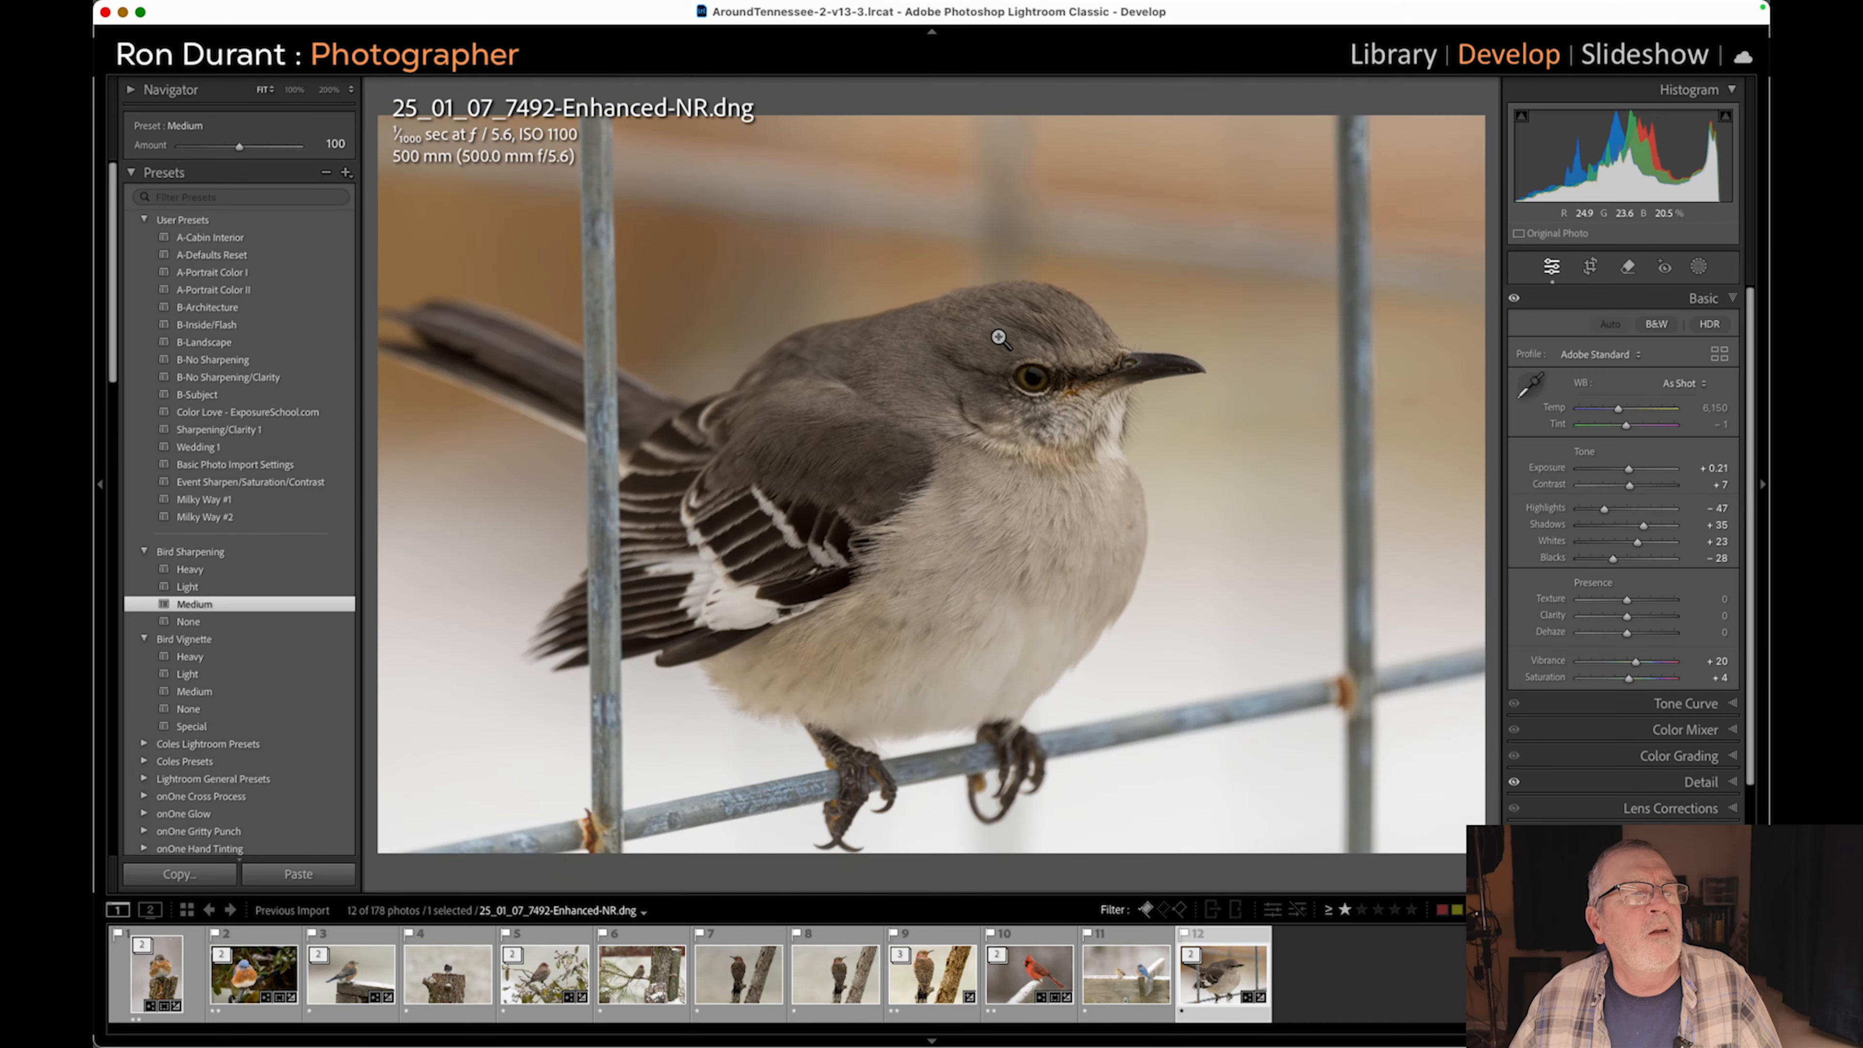
left_click(998, 335)
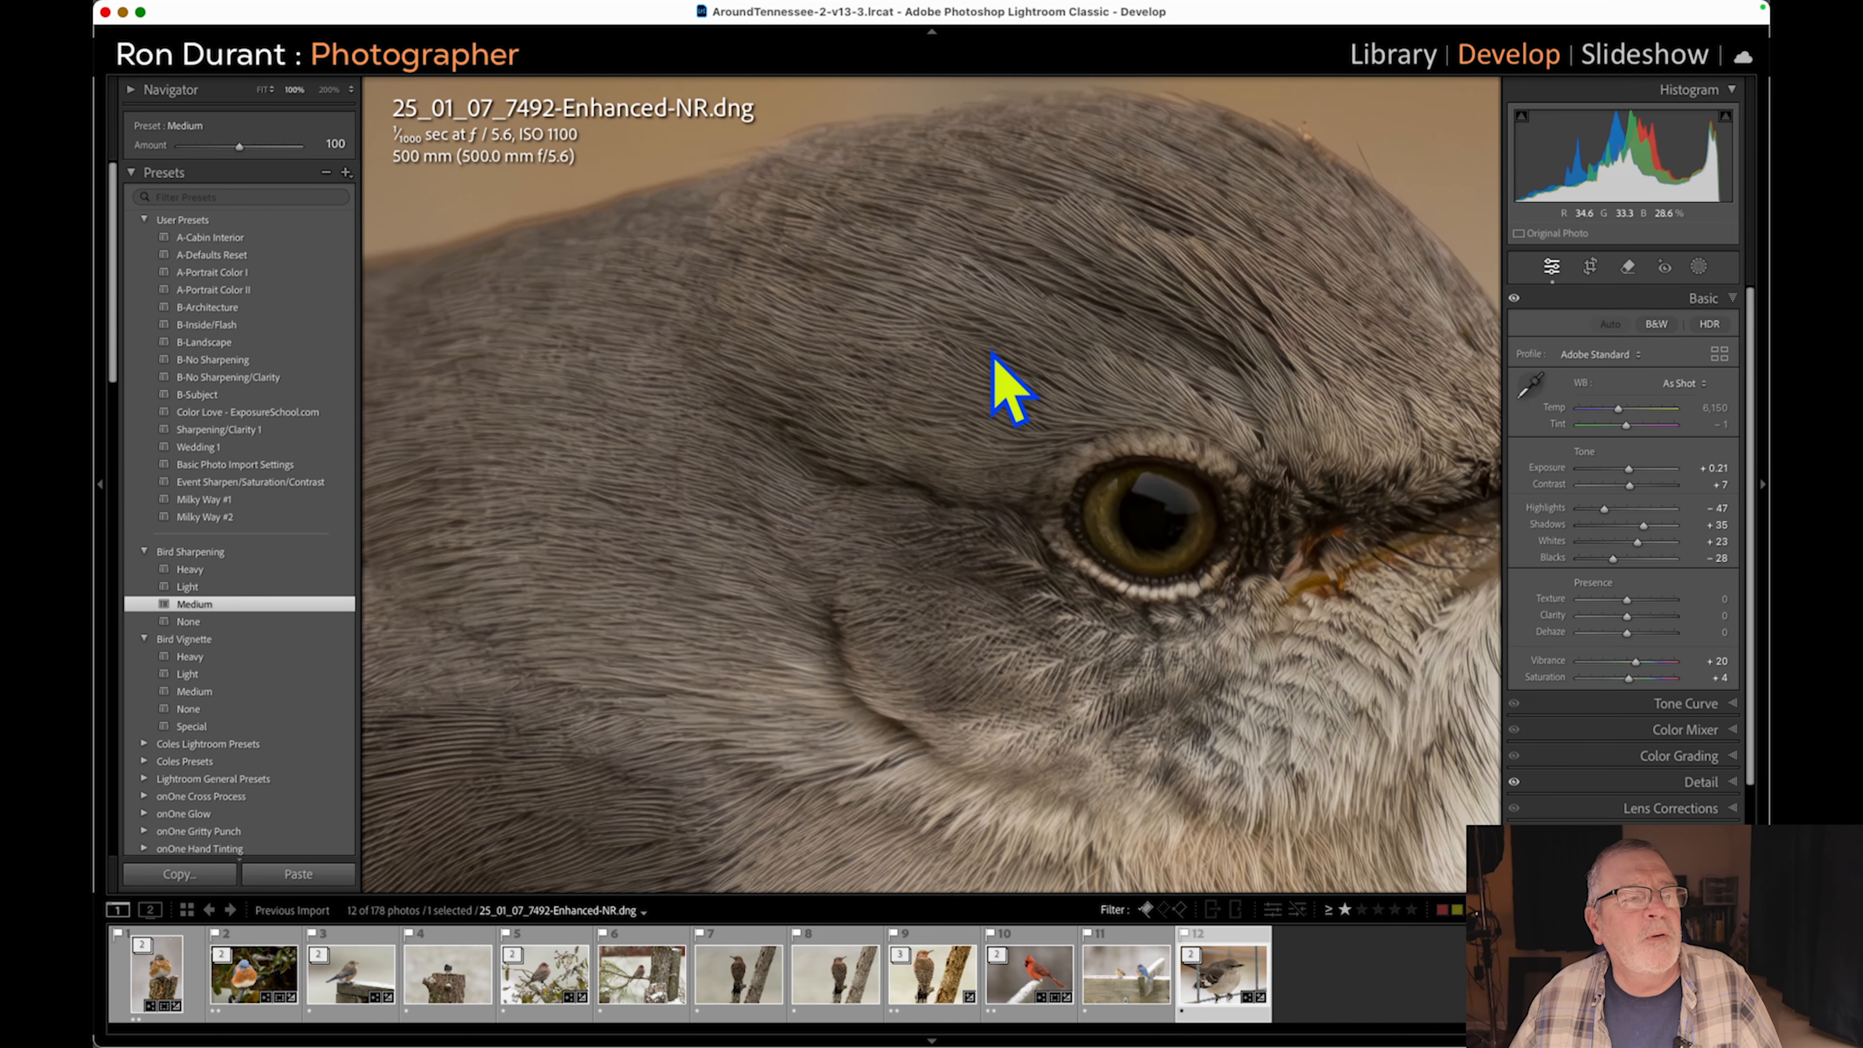
left_click(965, 436)
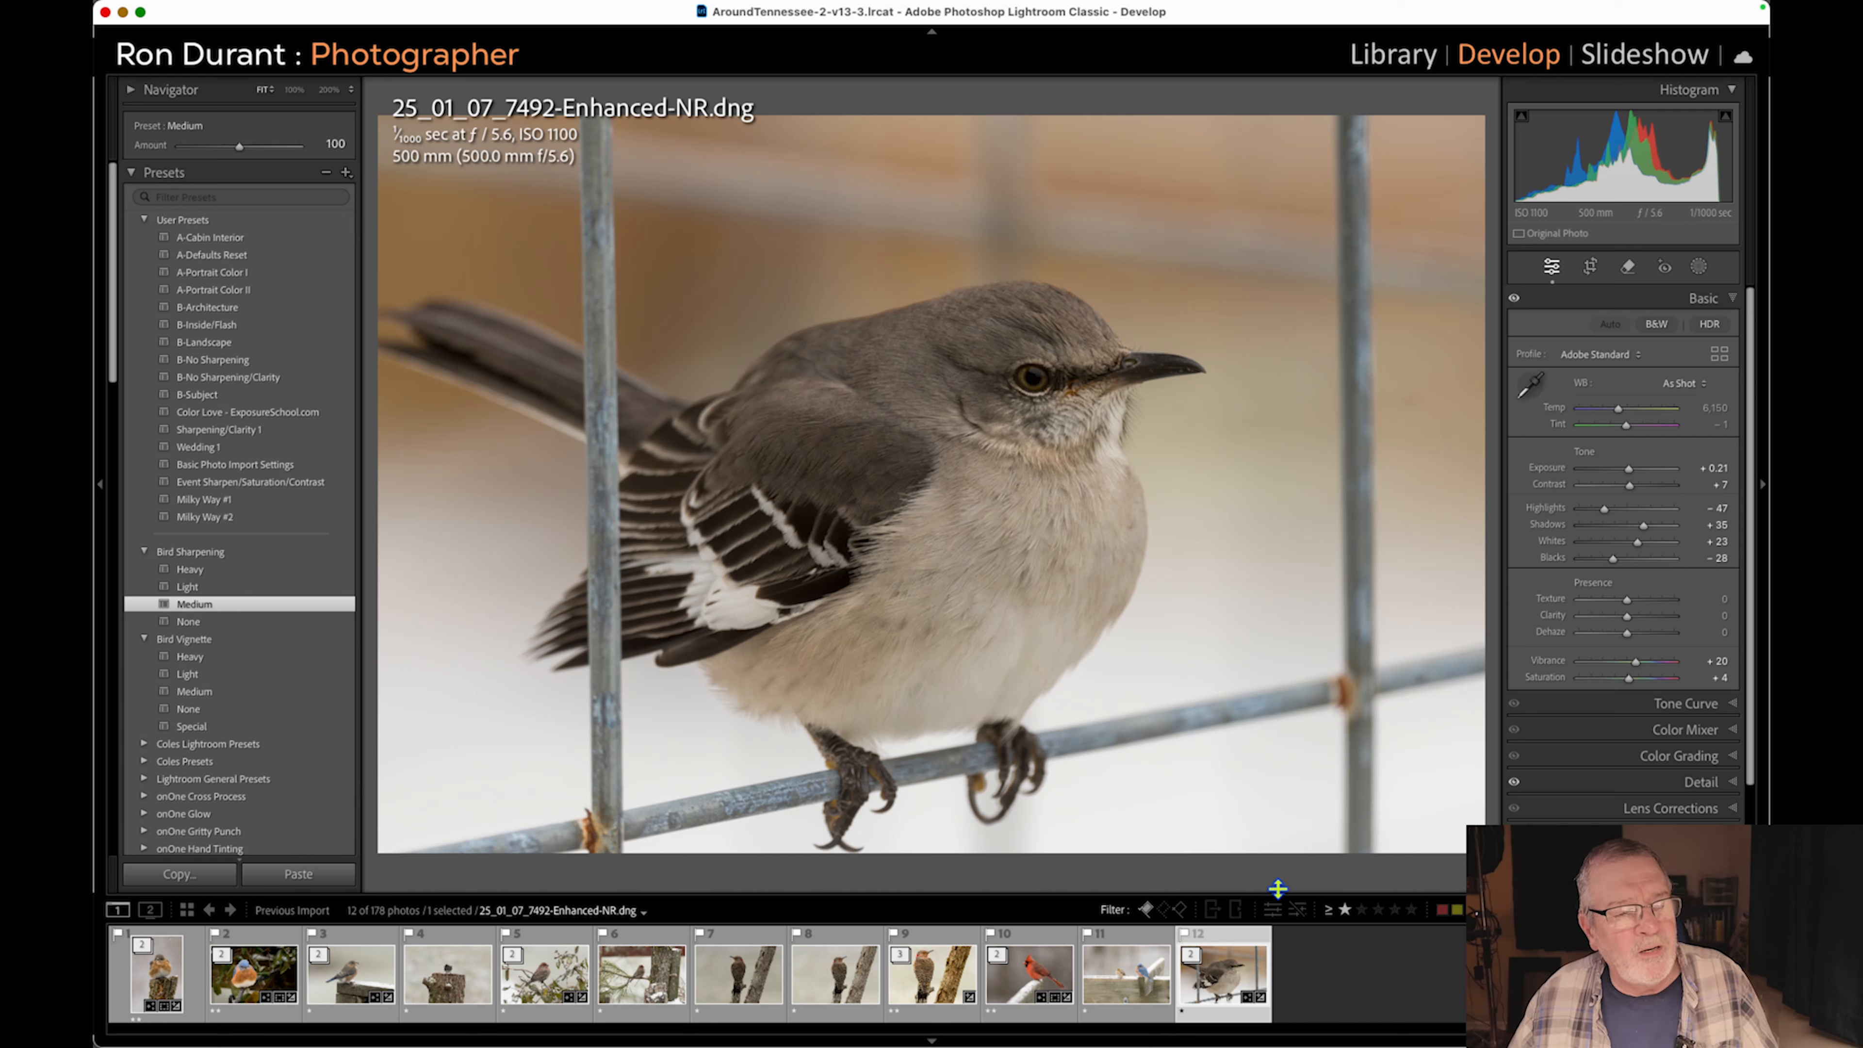
Rate the gray bird photo two stars and display only photos with two or more stars in the Library grid.
key("2")
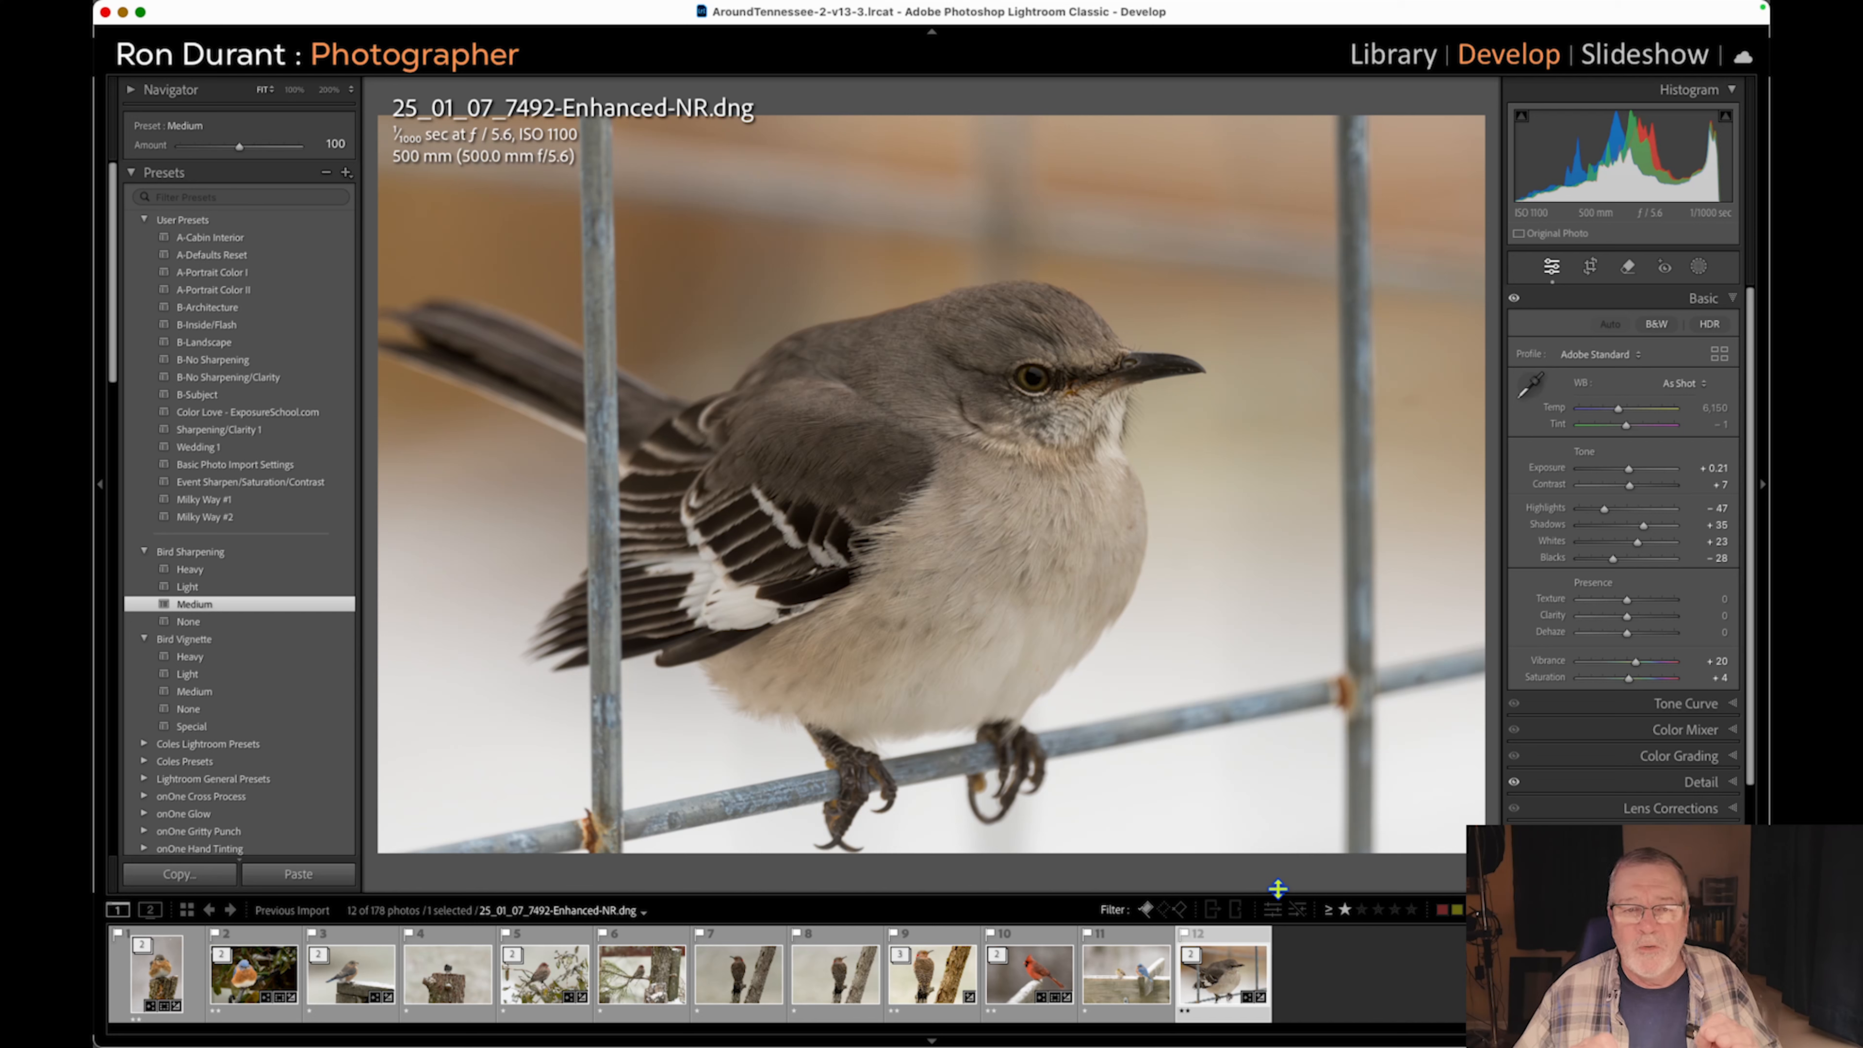
left_click(1362, 910)
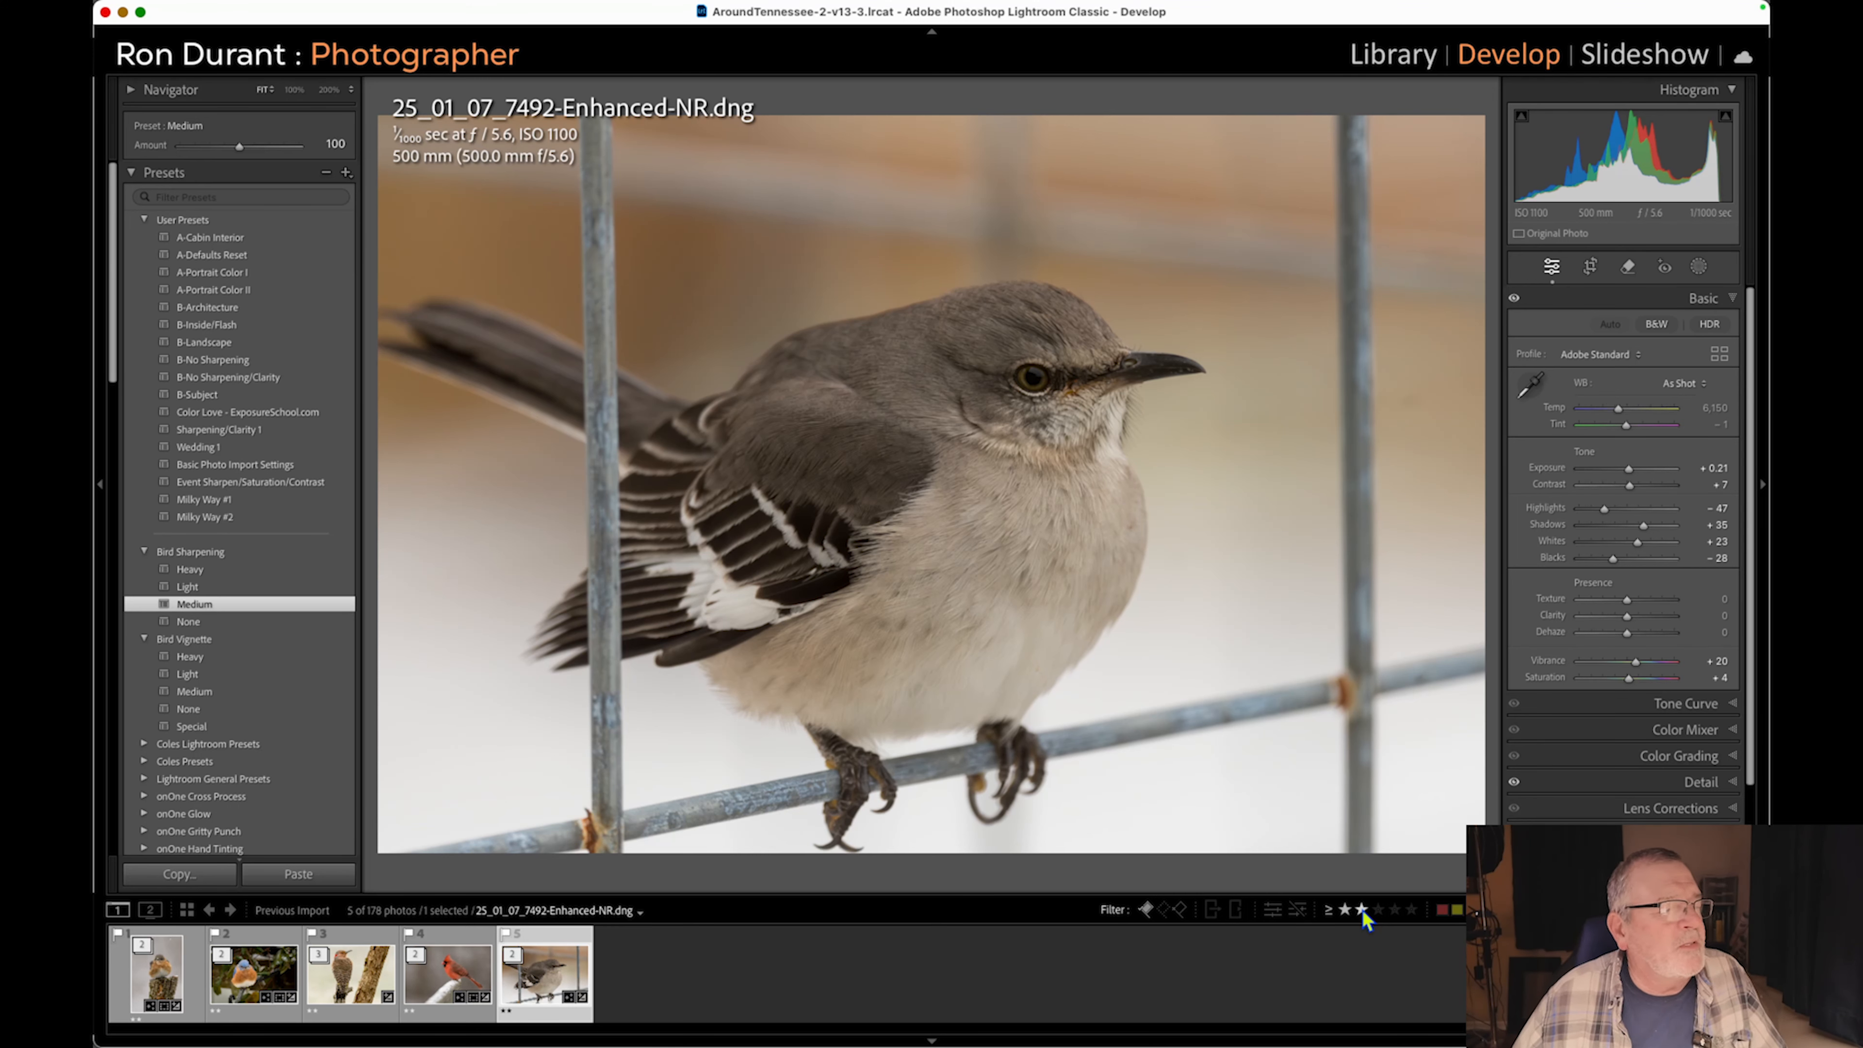
left_click(1379, 63)
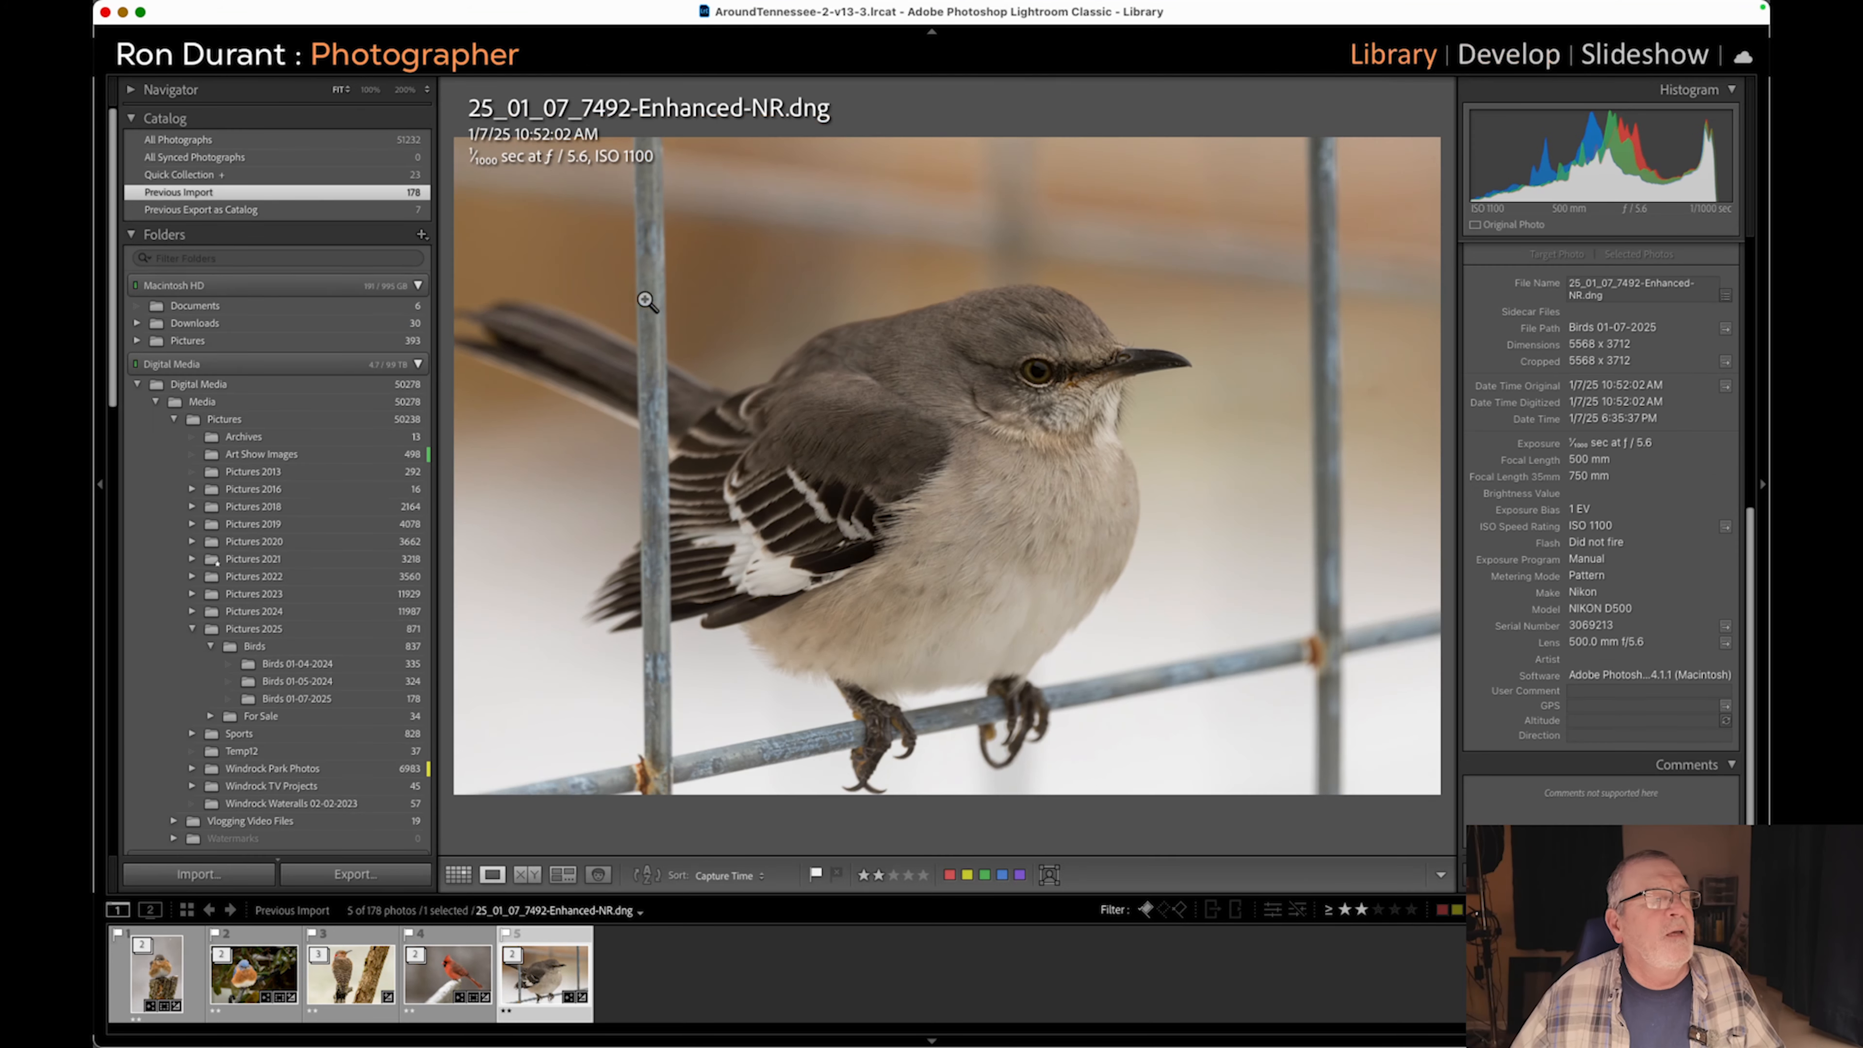
left_click(458, 875)
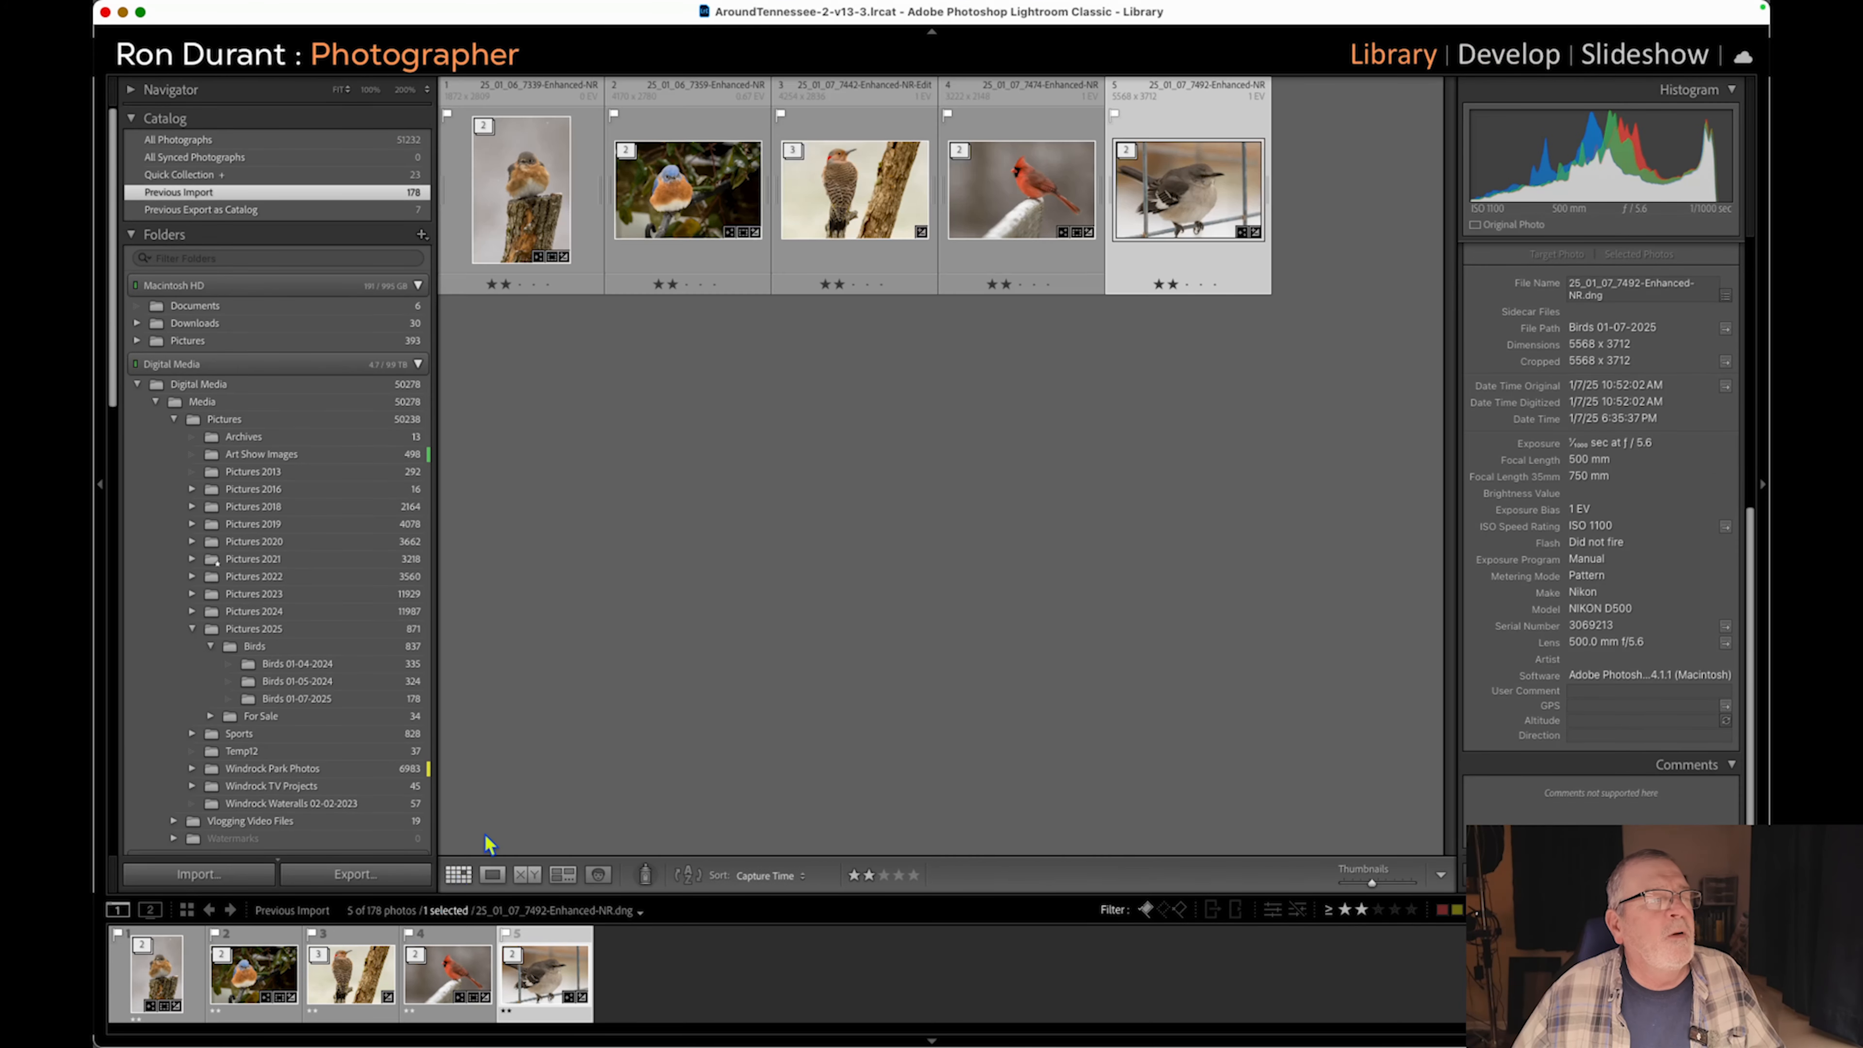
Review the filtered photos one by one in Loupe view, from the bird on the stump to the gray bird and back.
double_click(513, 209)
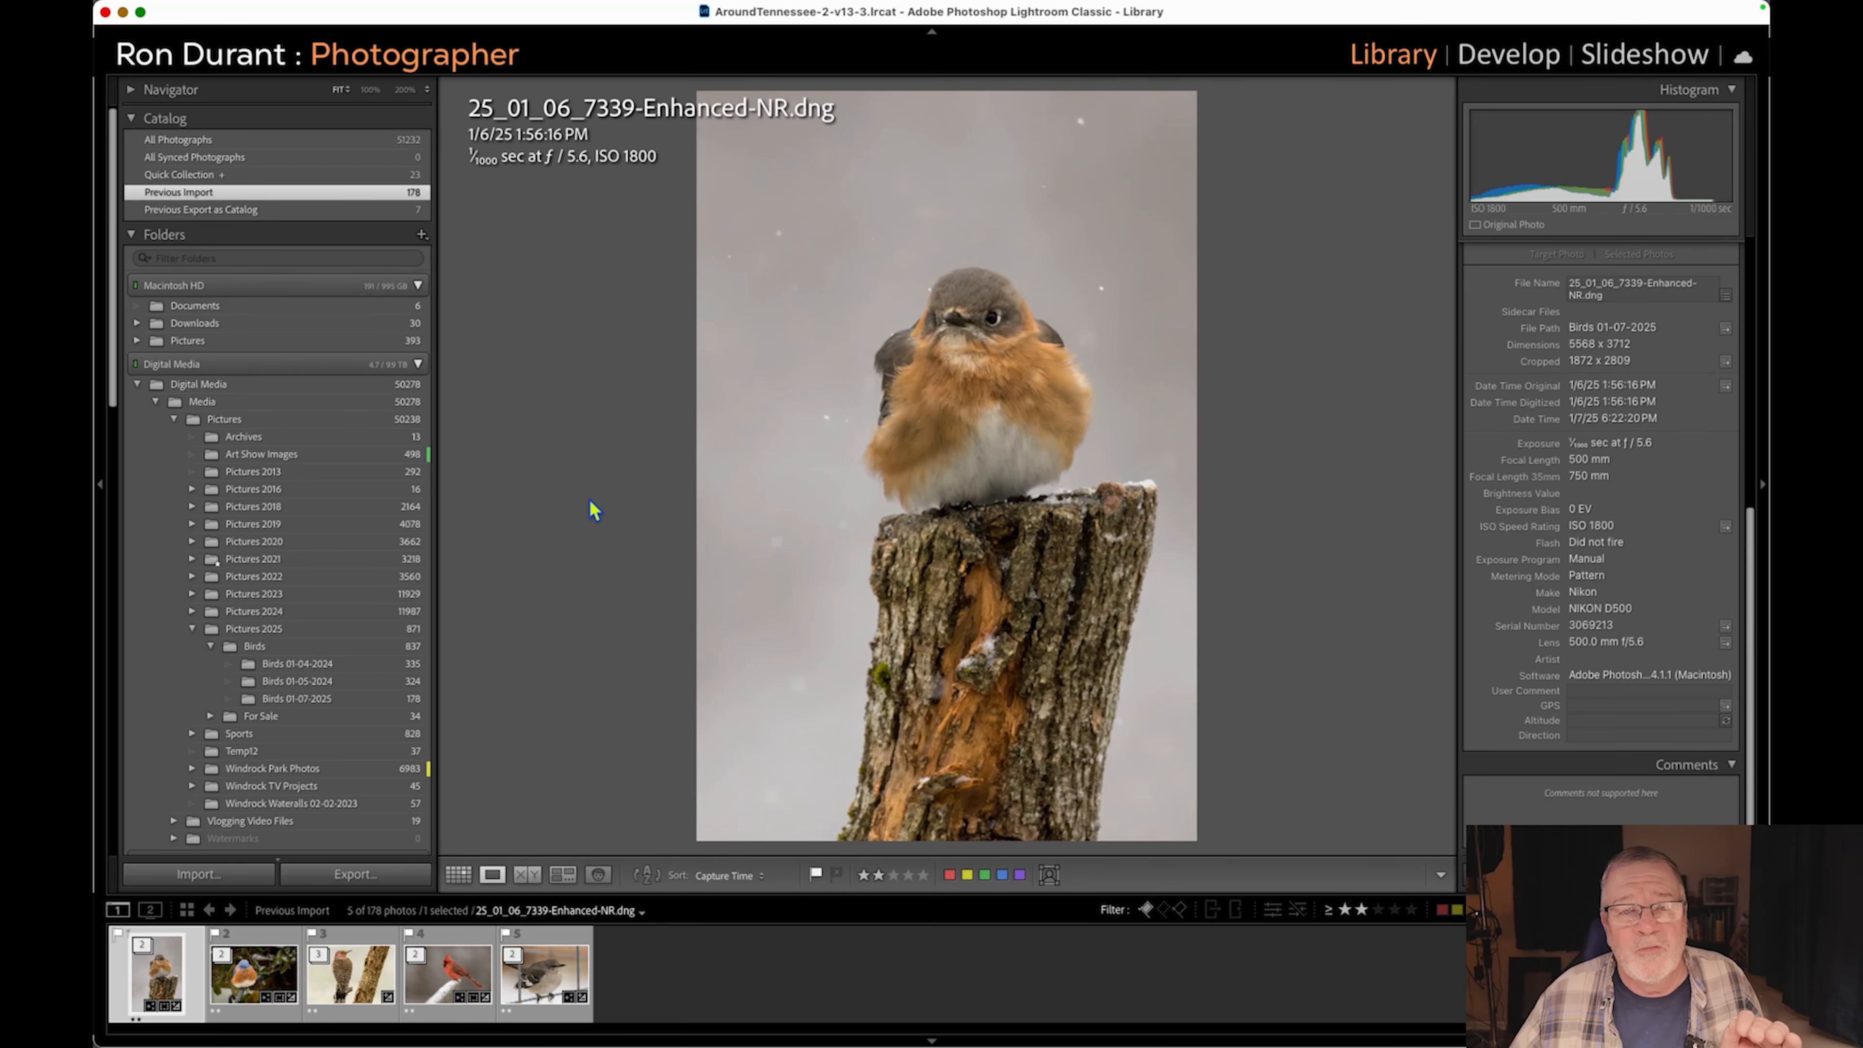
key("Right")
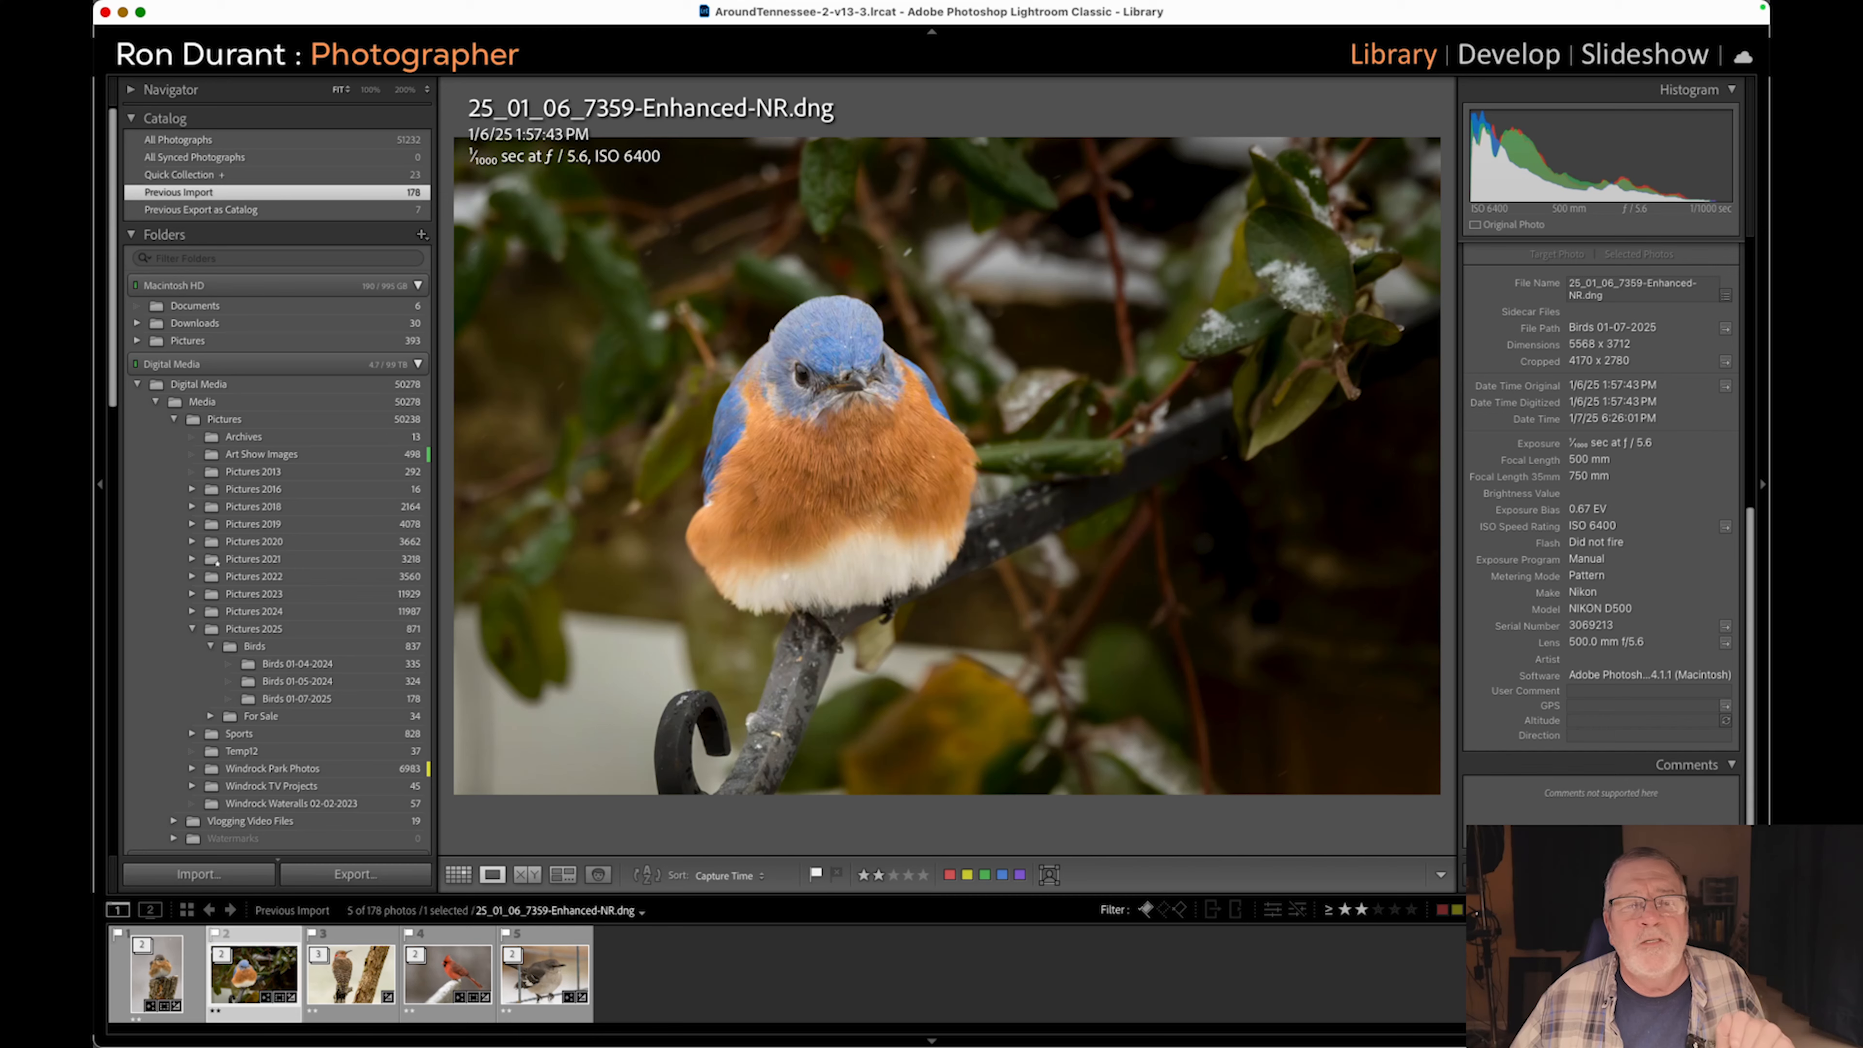
key("Right")
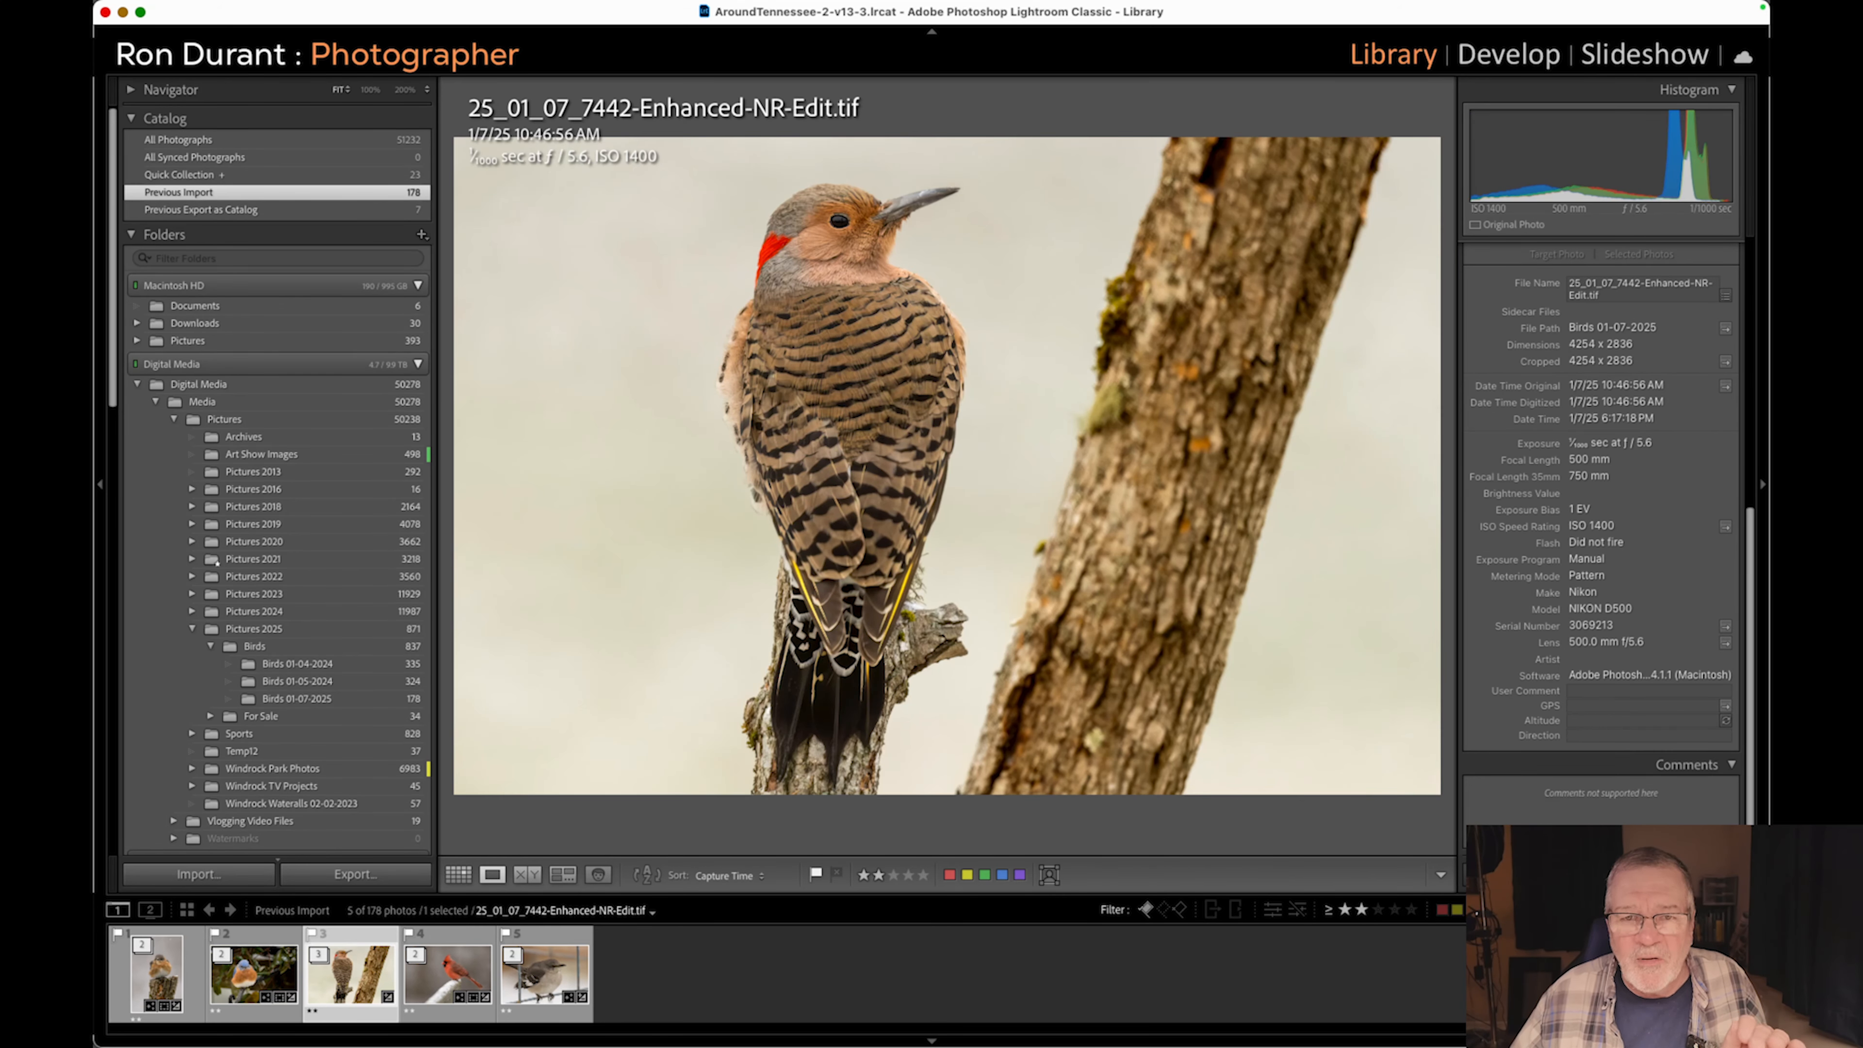
key("Right")
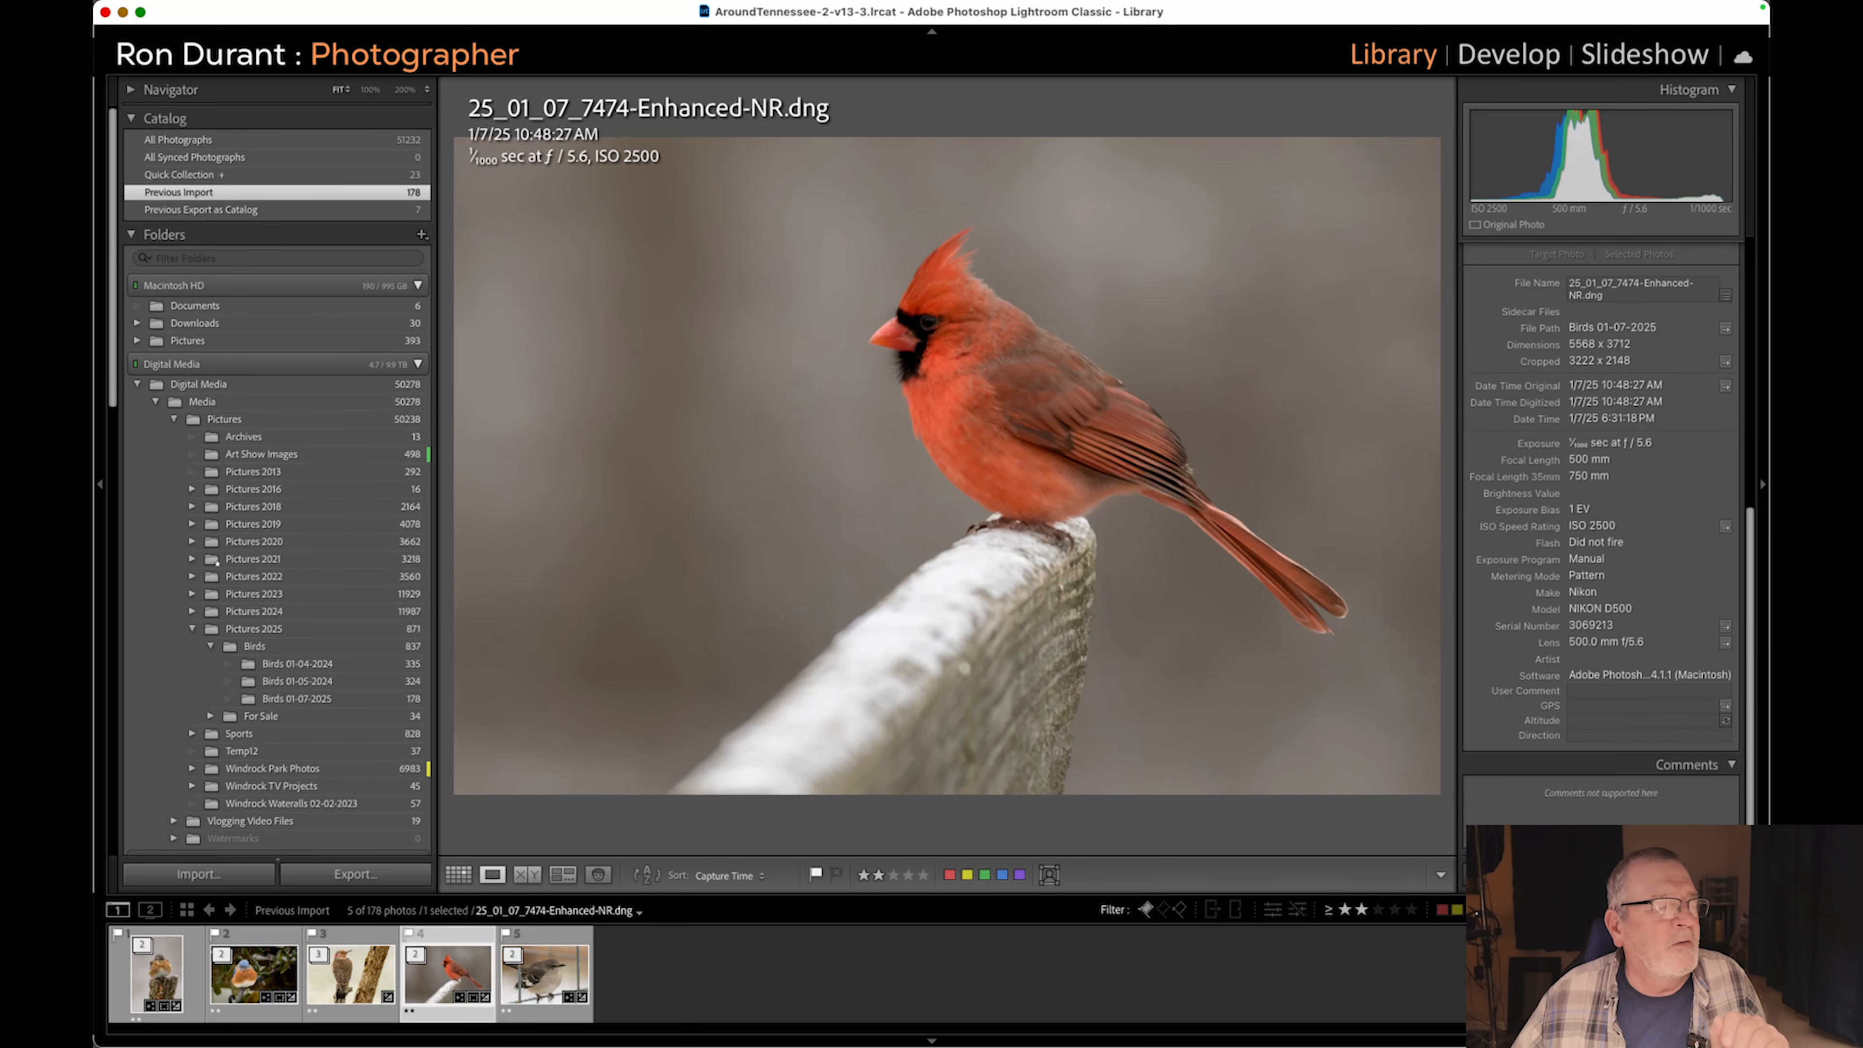
key("Right")
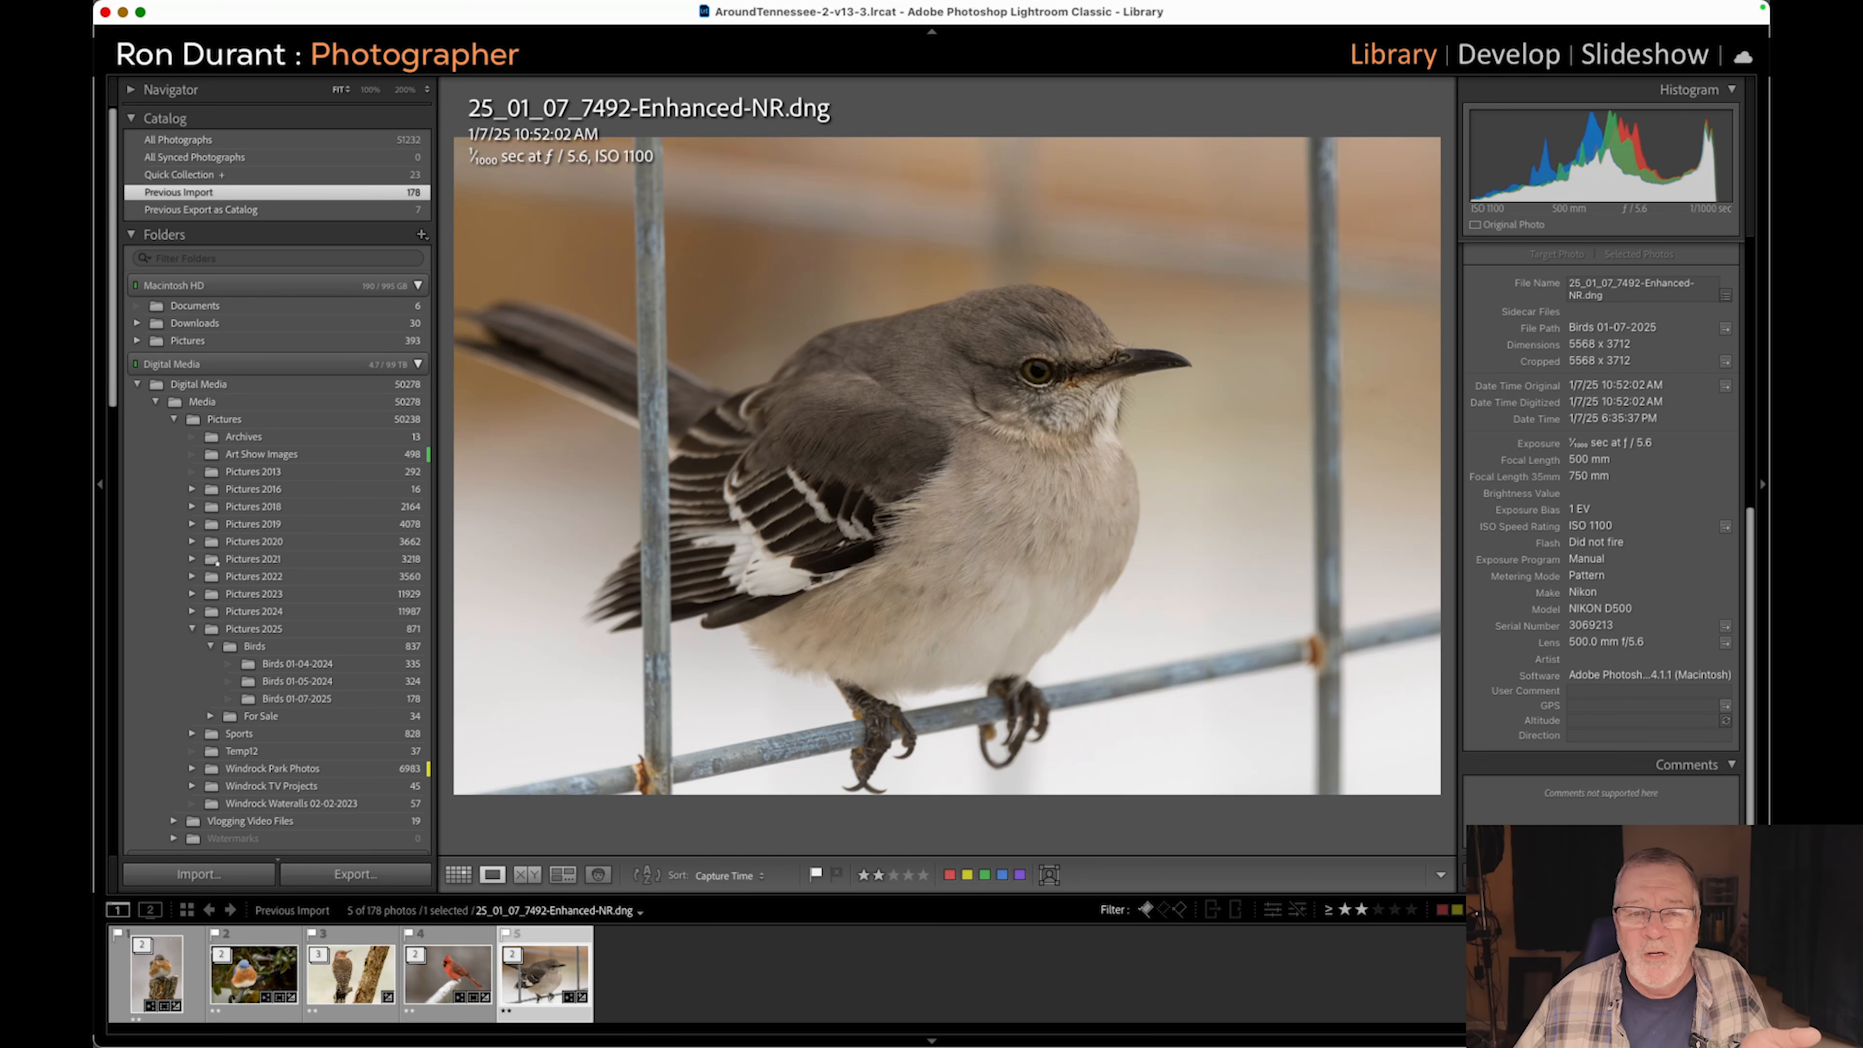
key("Left")
key("Left")
key("Left")
key("Left")
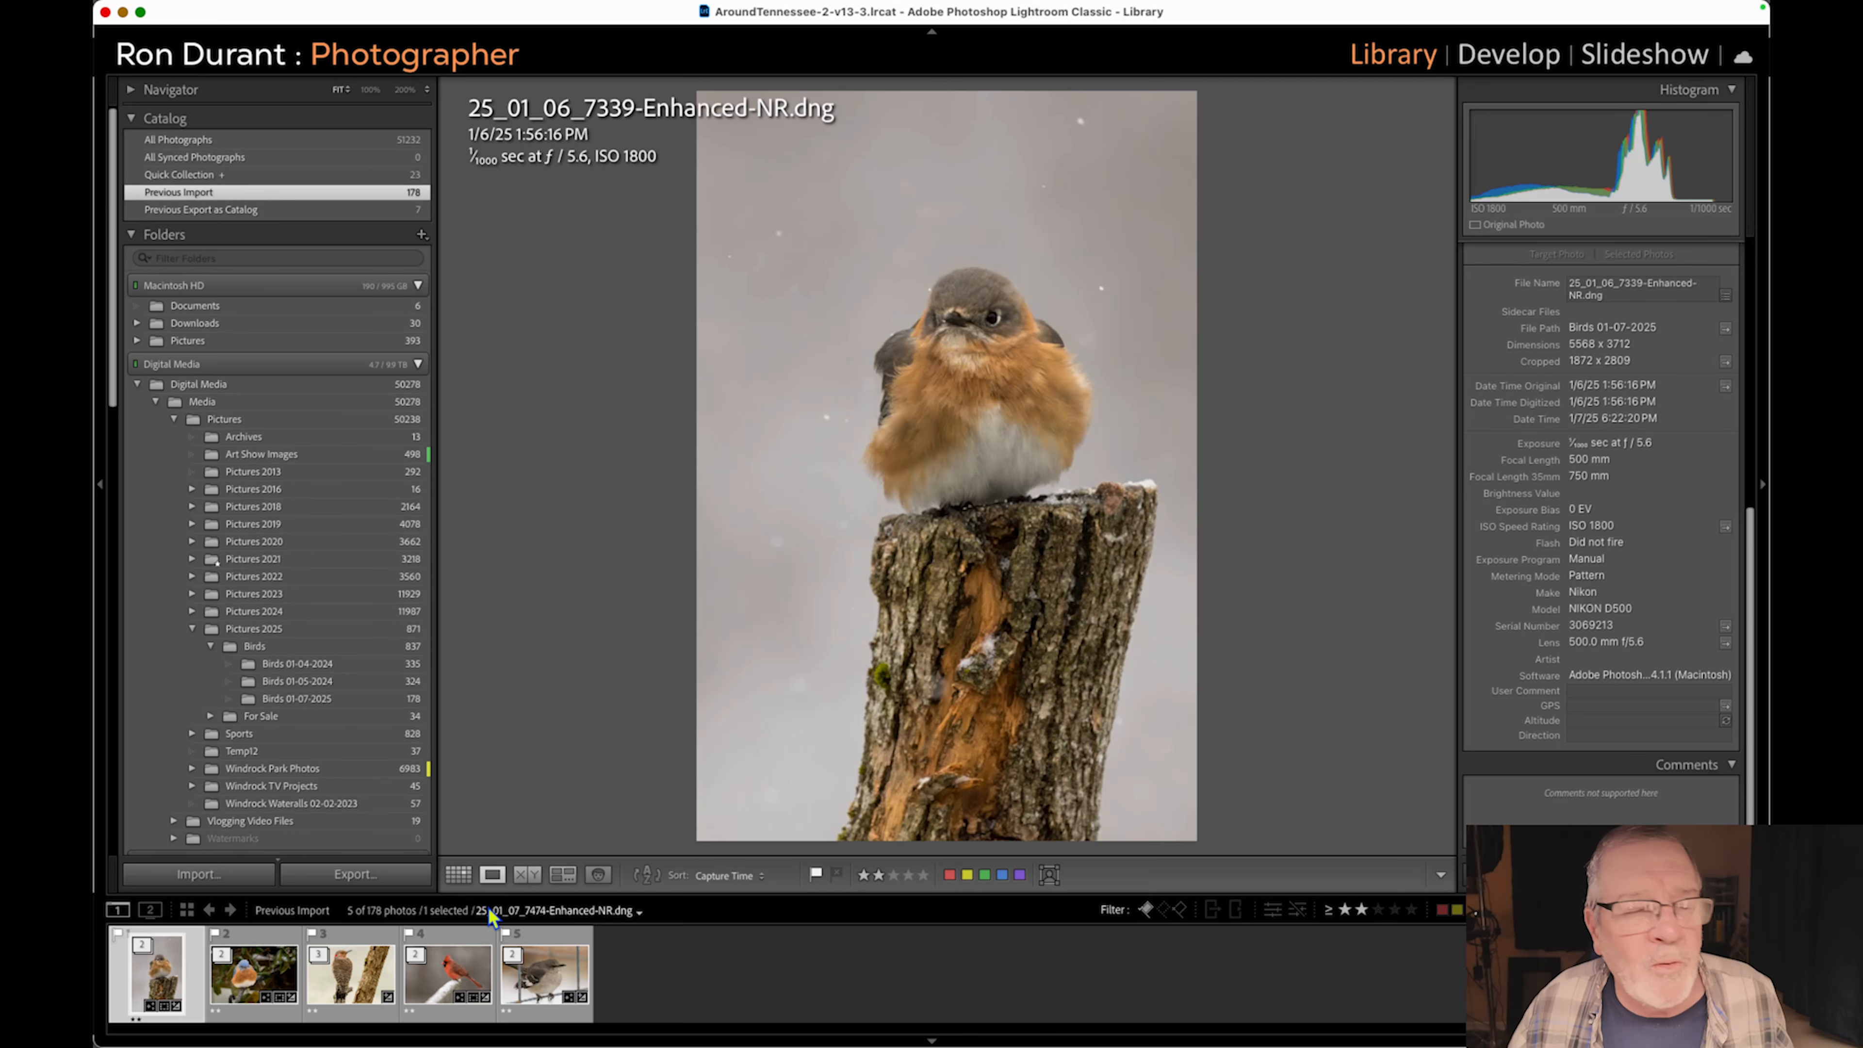
Select all five two-star bird photos in the Library grid and open the export settings for them.
left_click(130, 817)
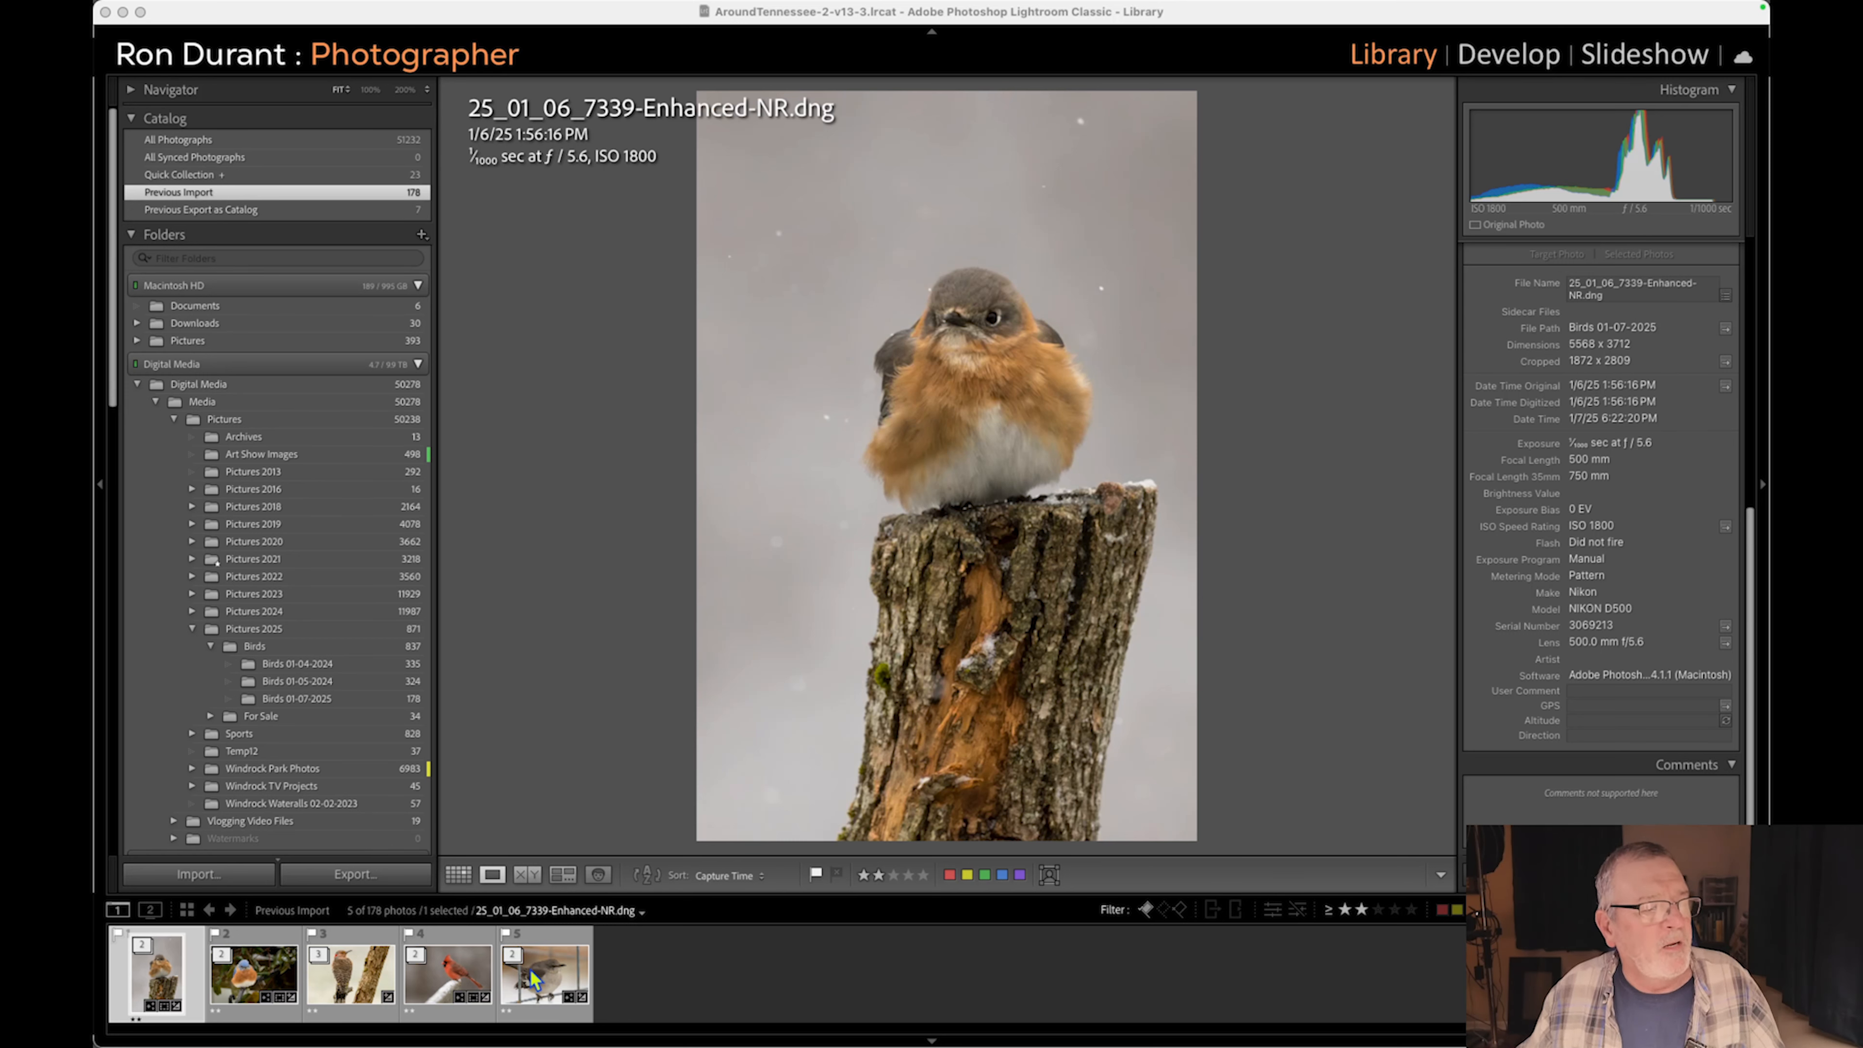
left_click(458, 875)
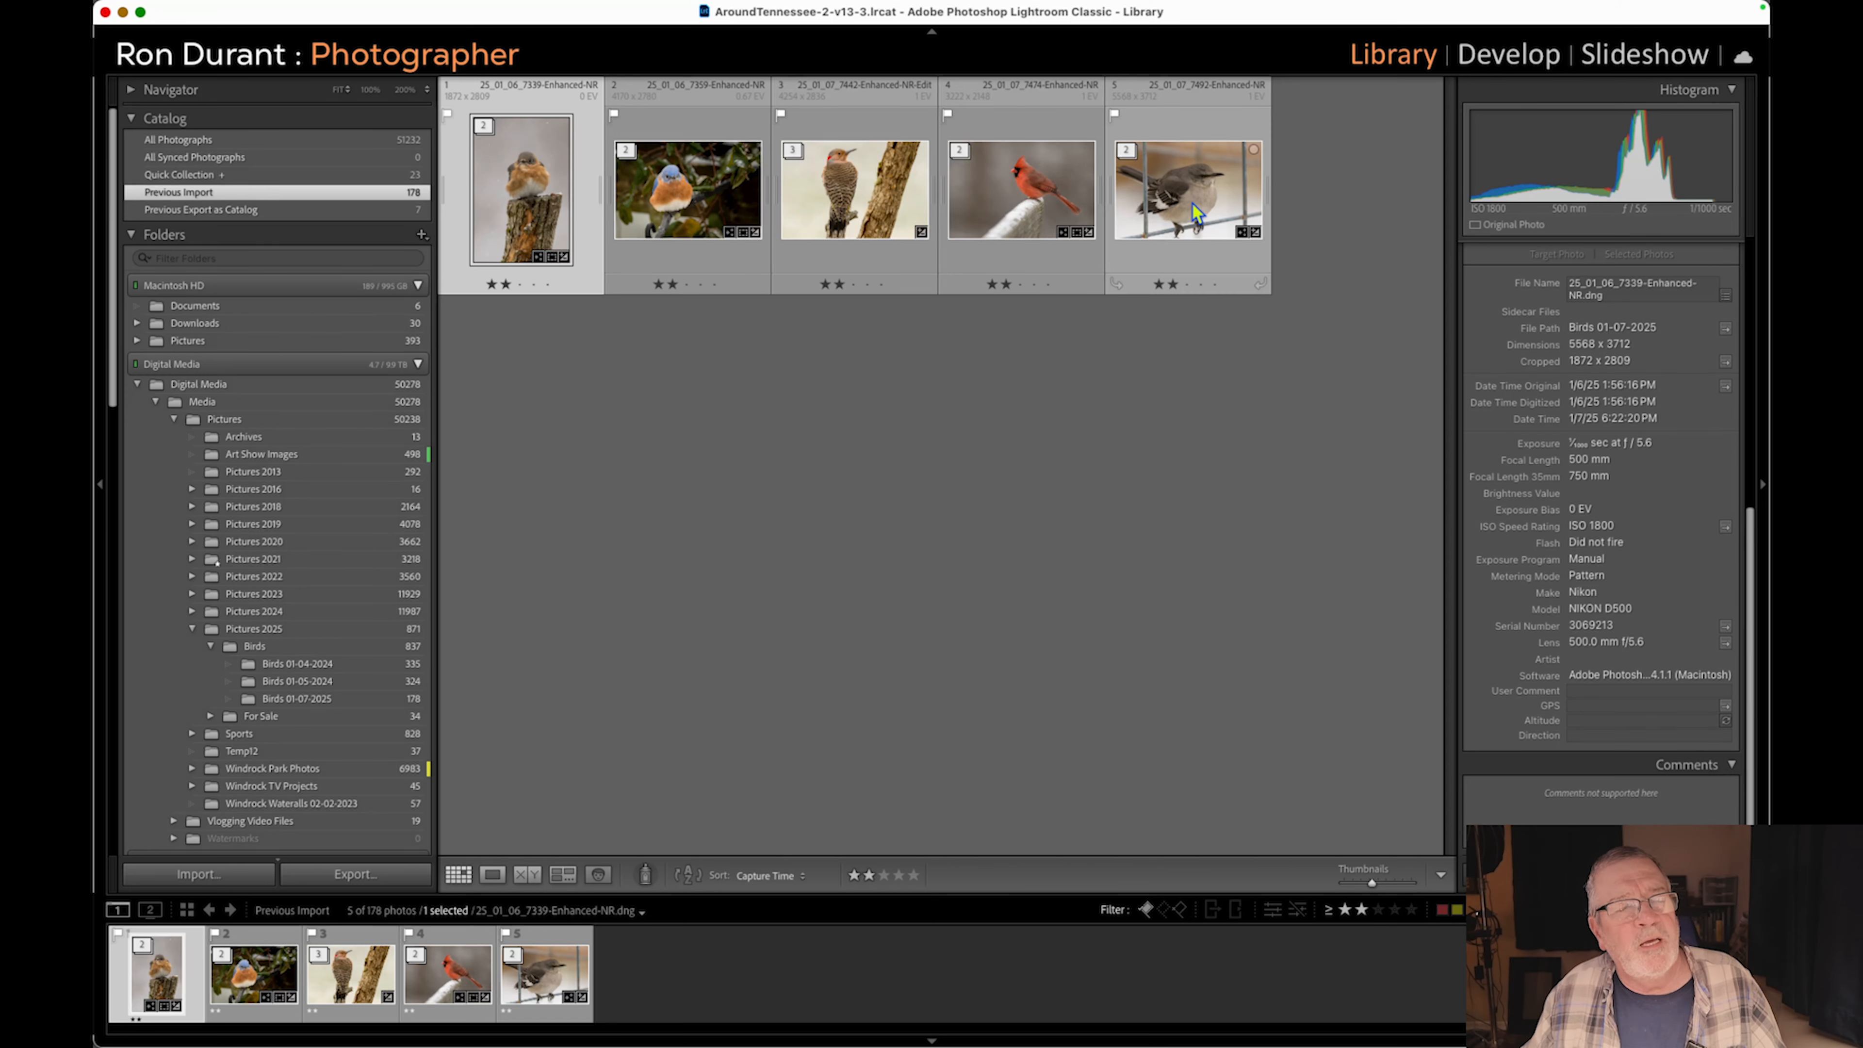
key("super+a")
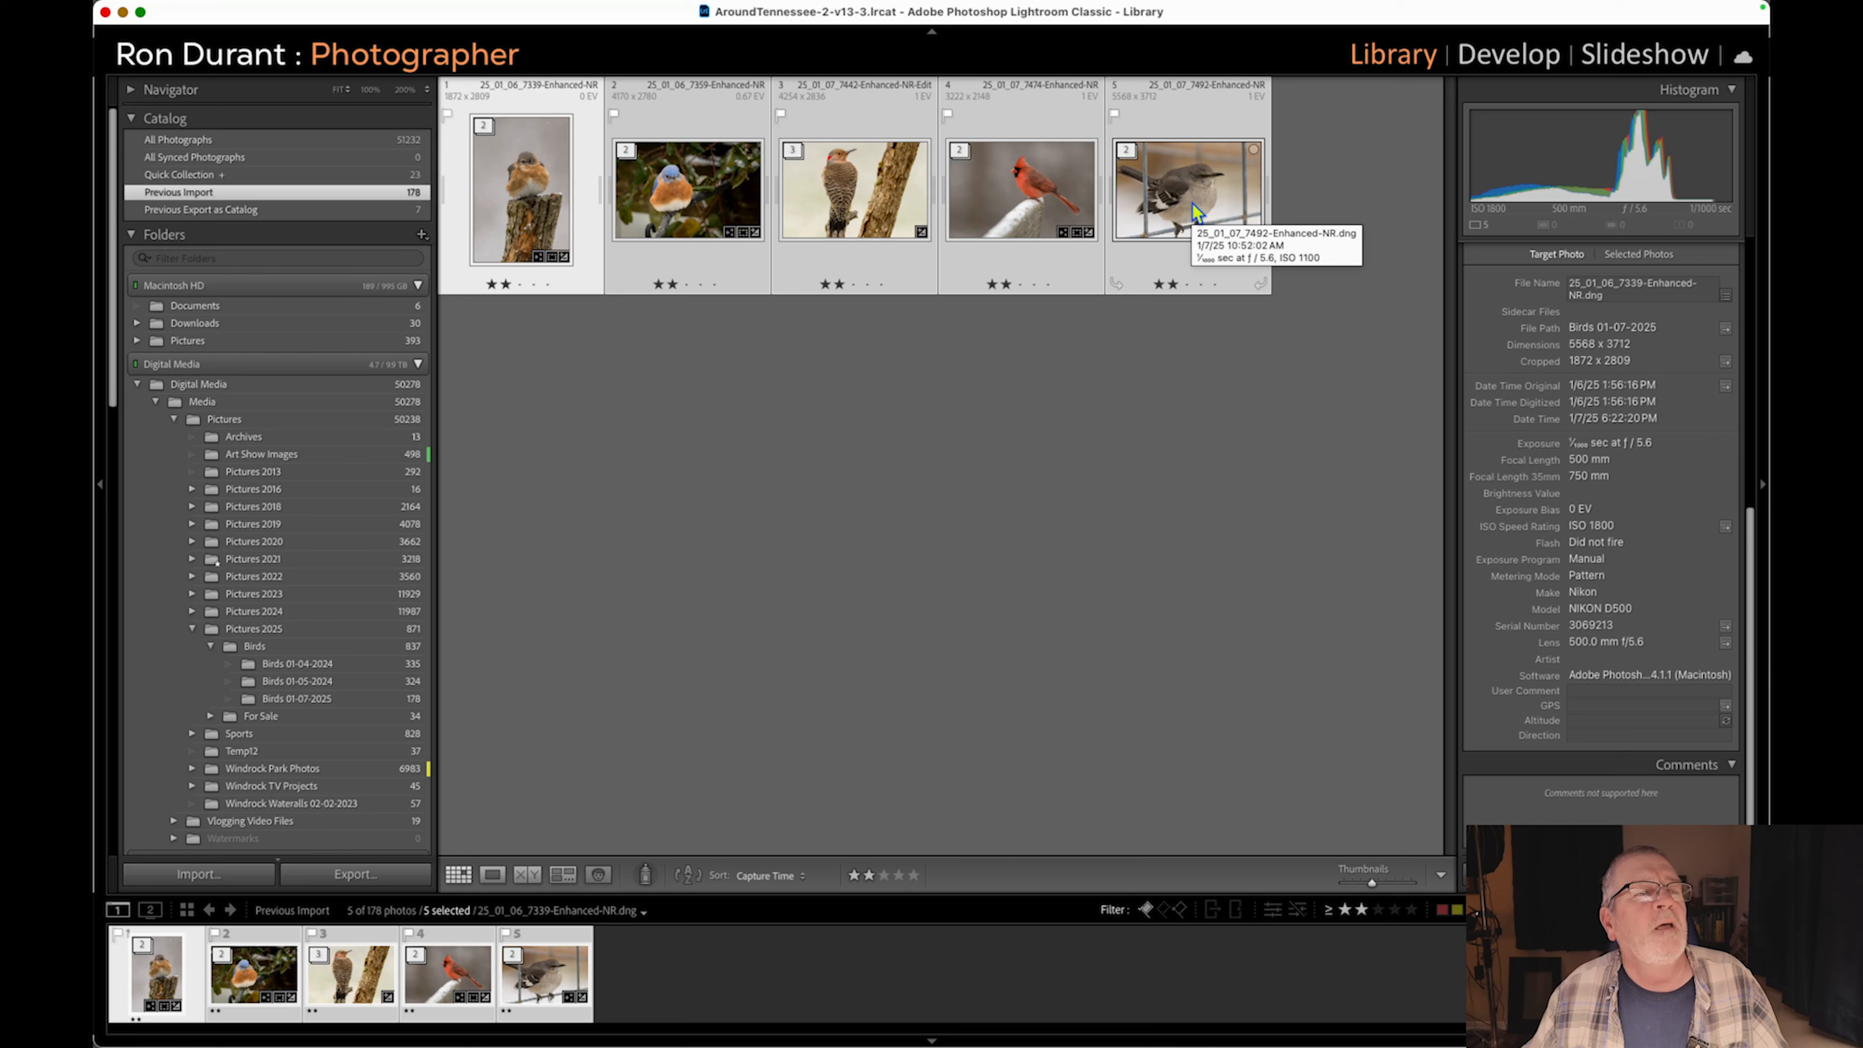
left_click(369, 873)
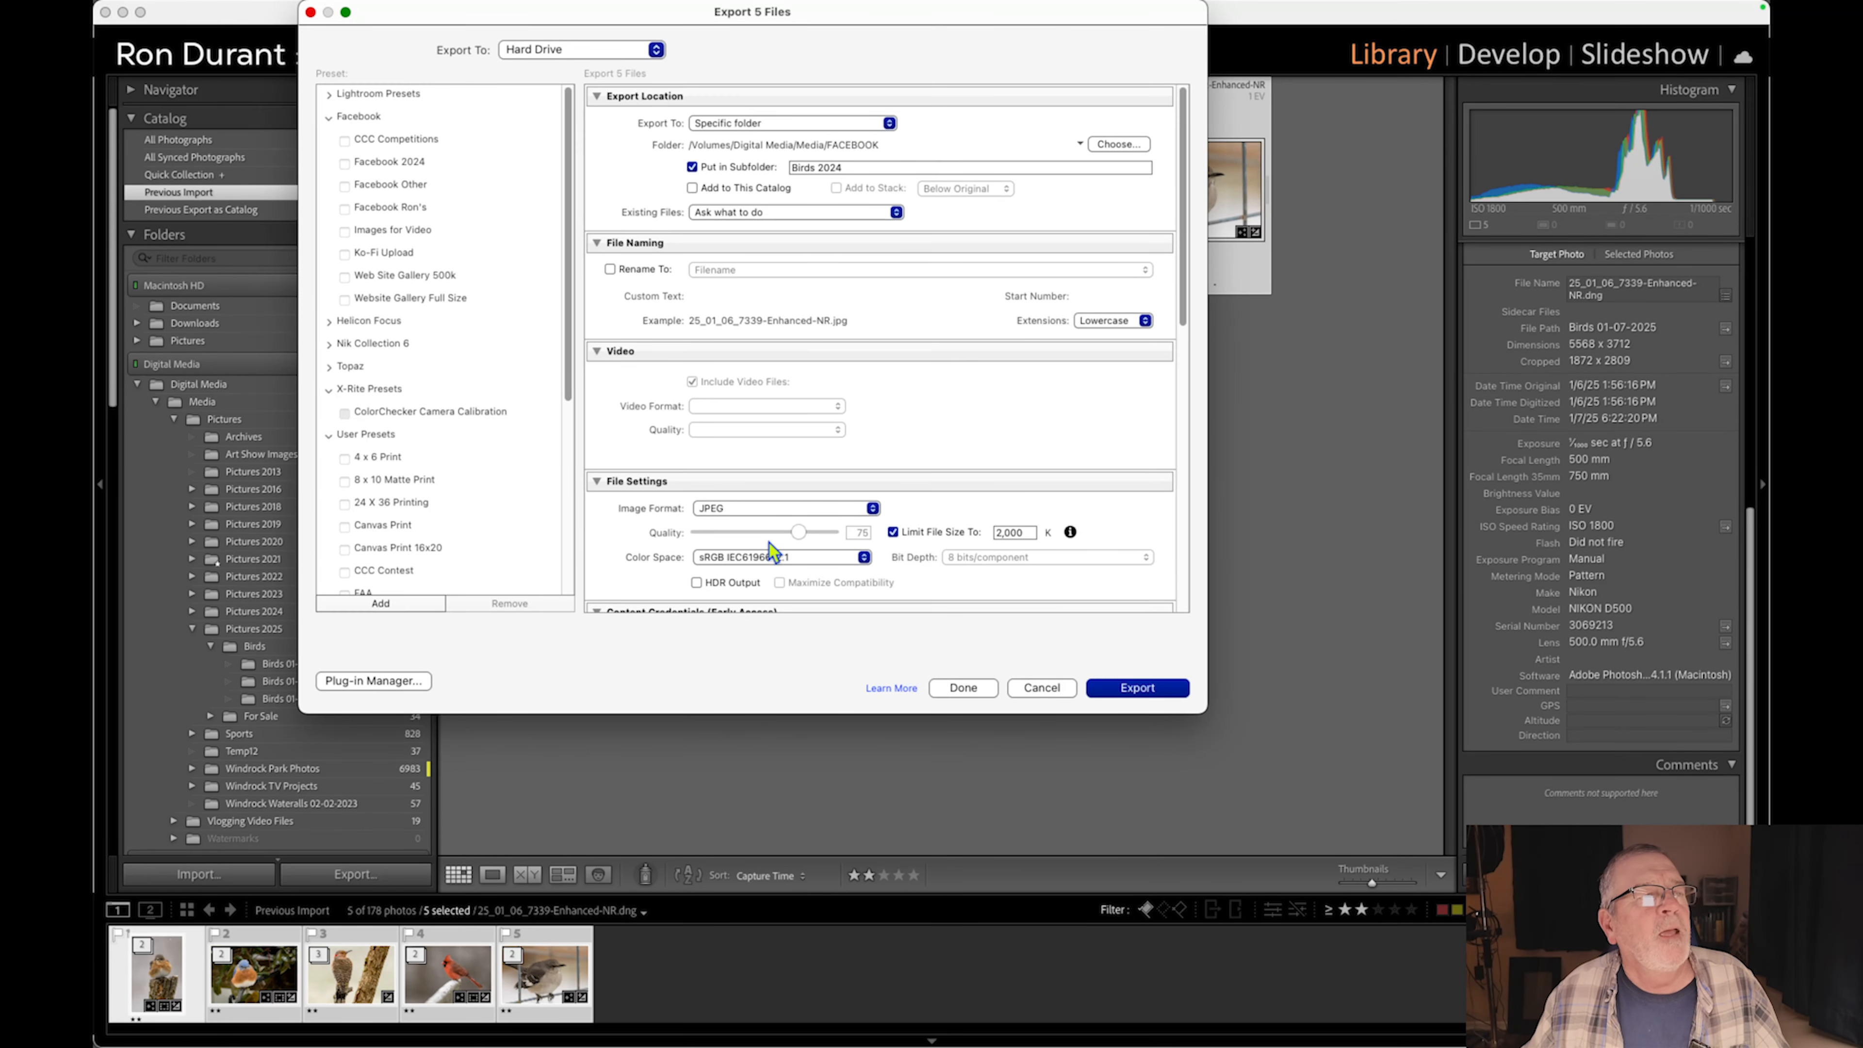
Rename the export preset Facebook 2024 as Facebook 2025.
right_click(386, 161)
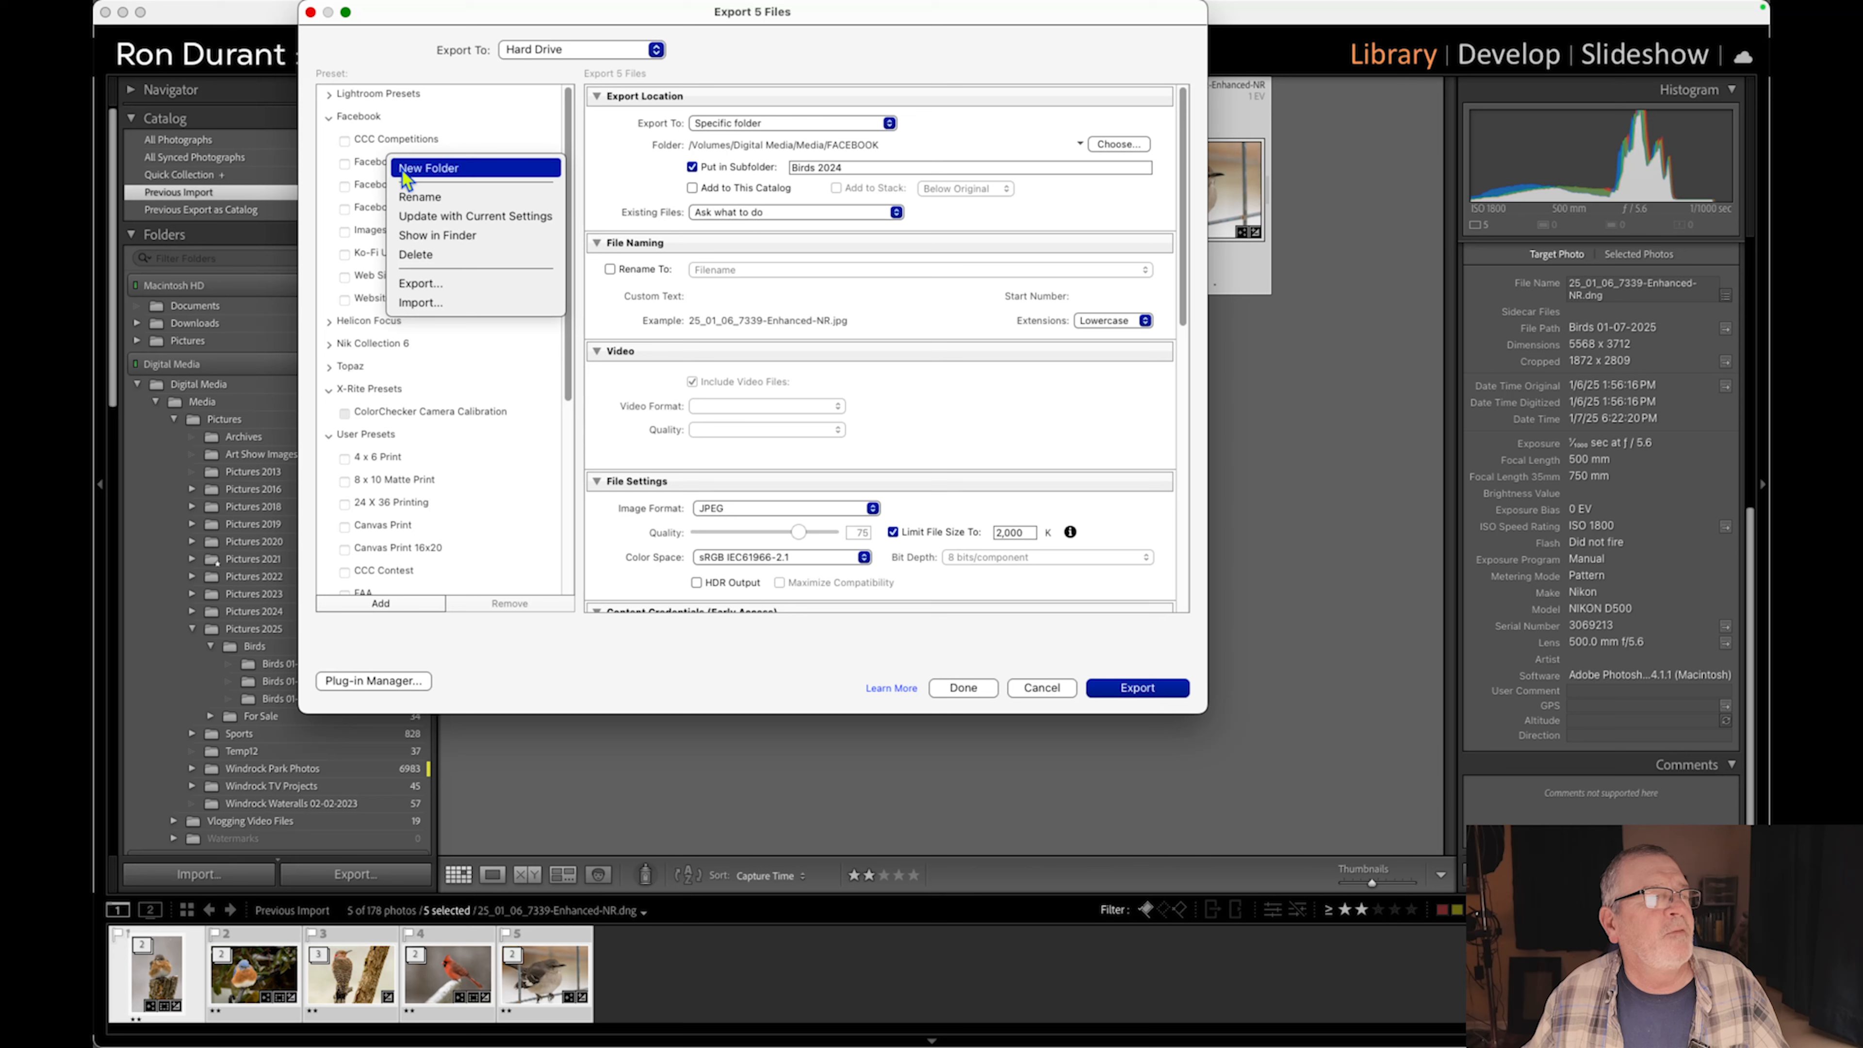
left_click(404, 202)
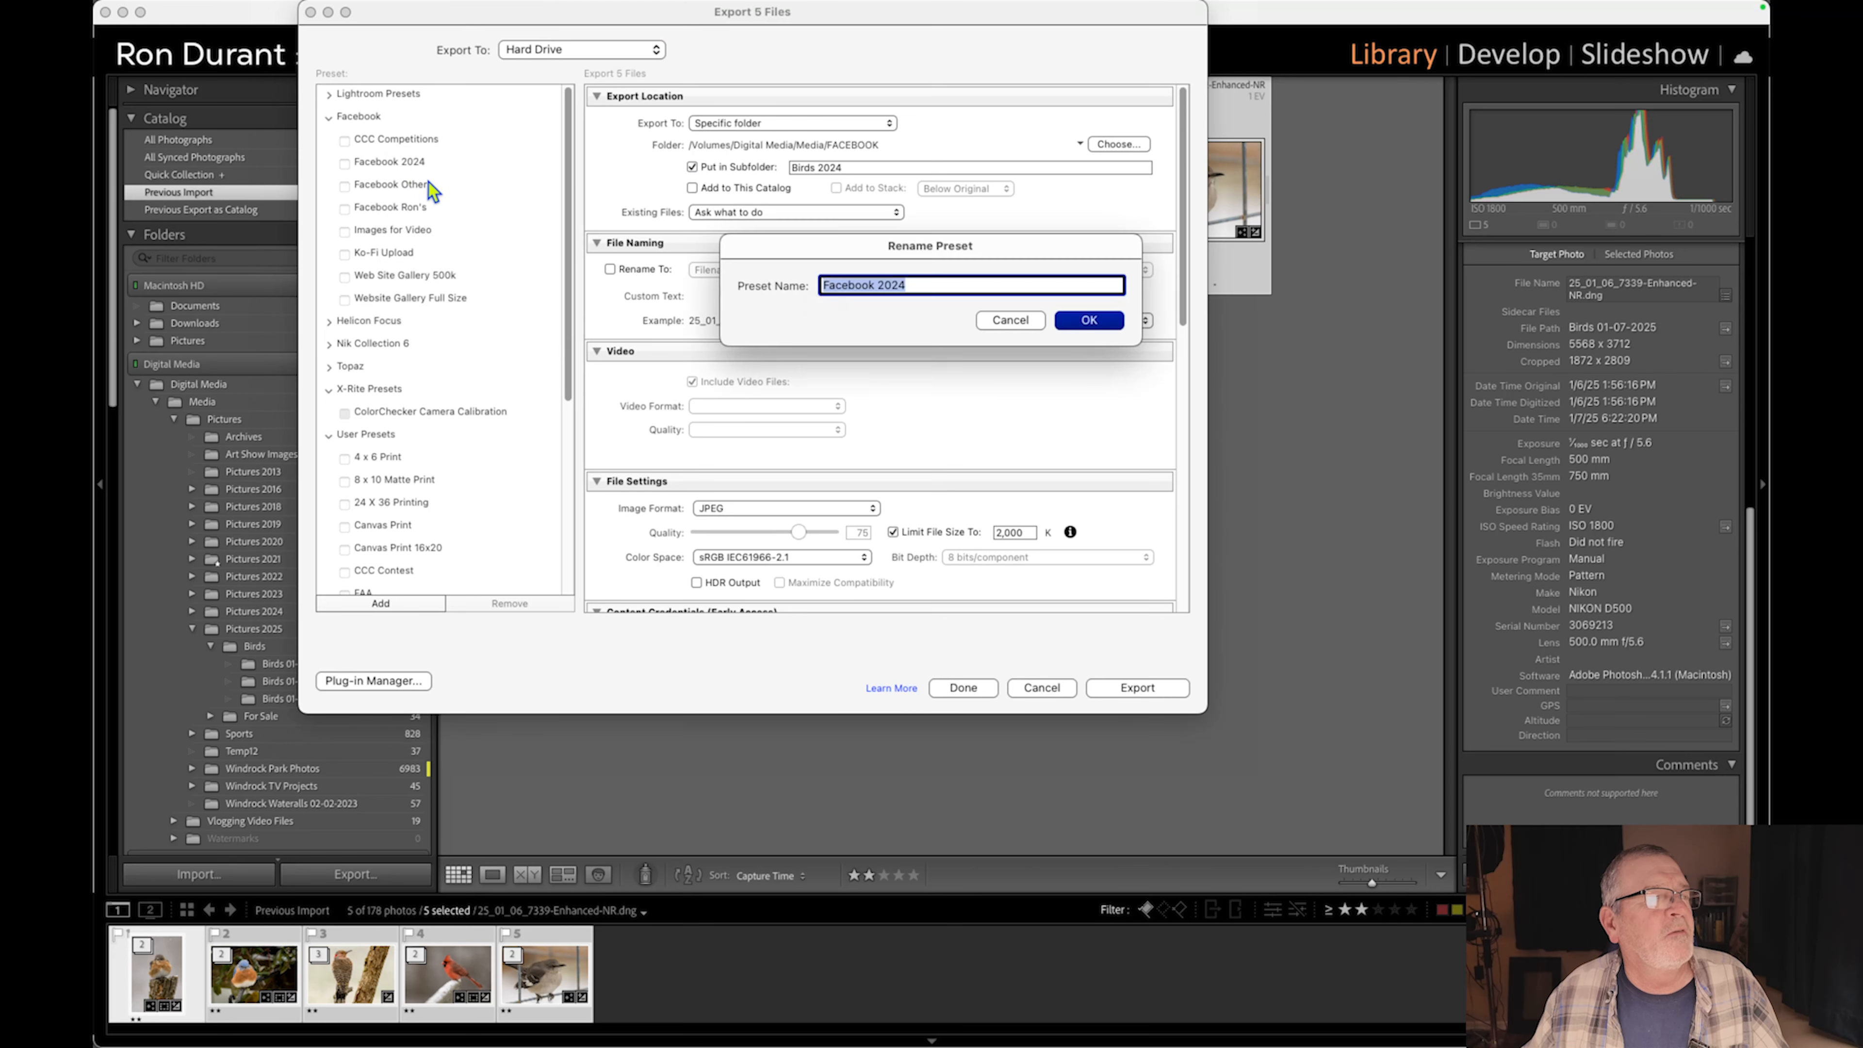
left_click(910, 286)
type("5")
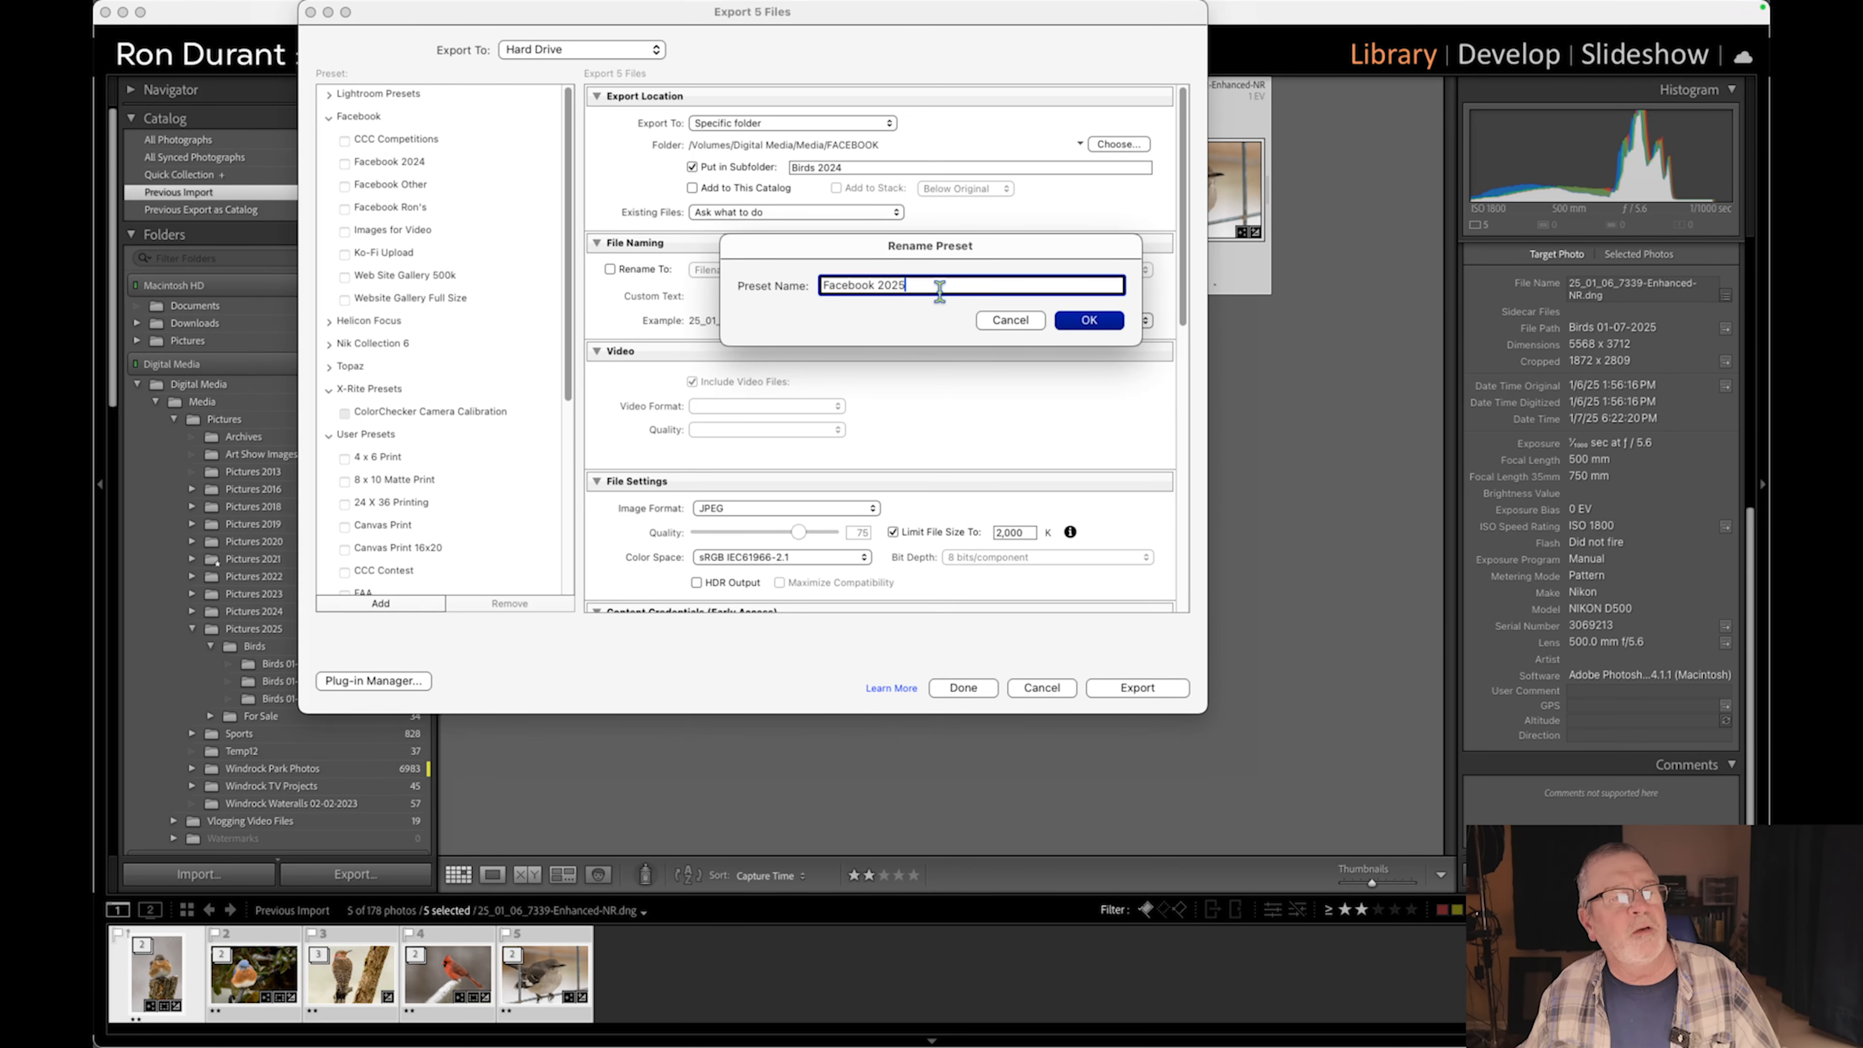
left_click(1081, 320)
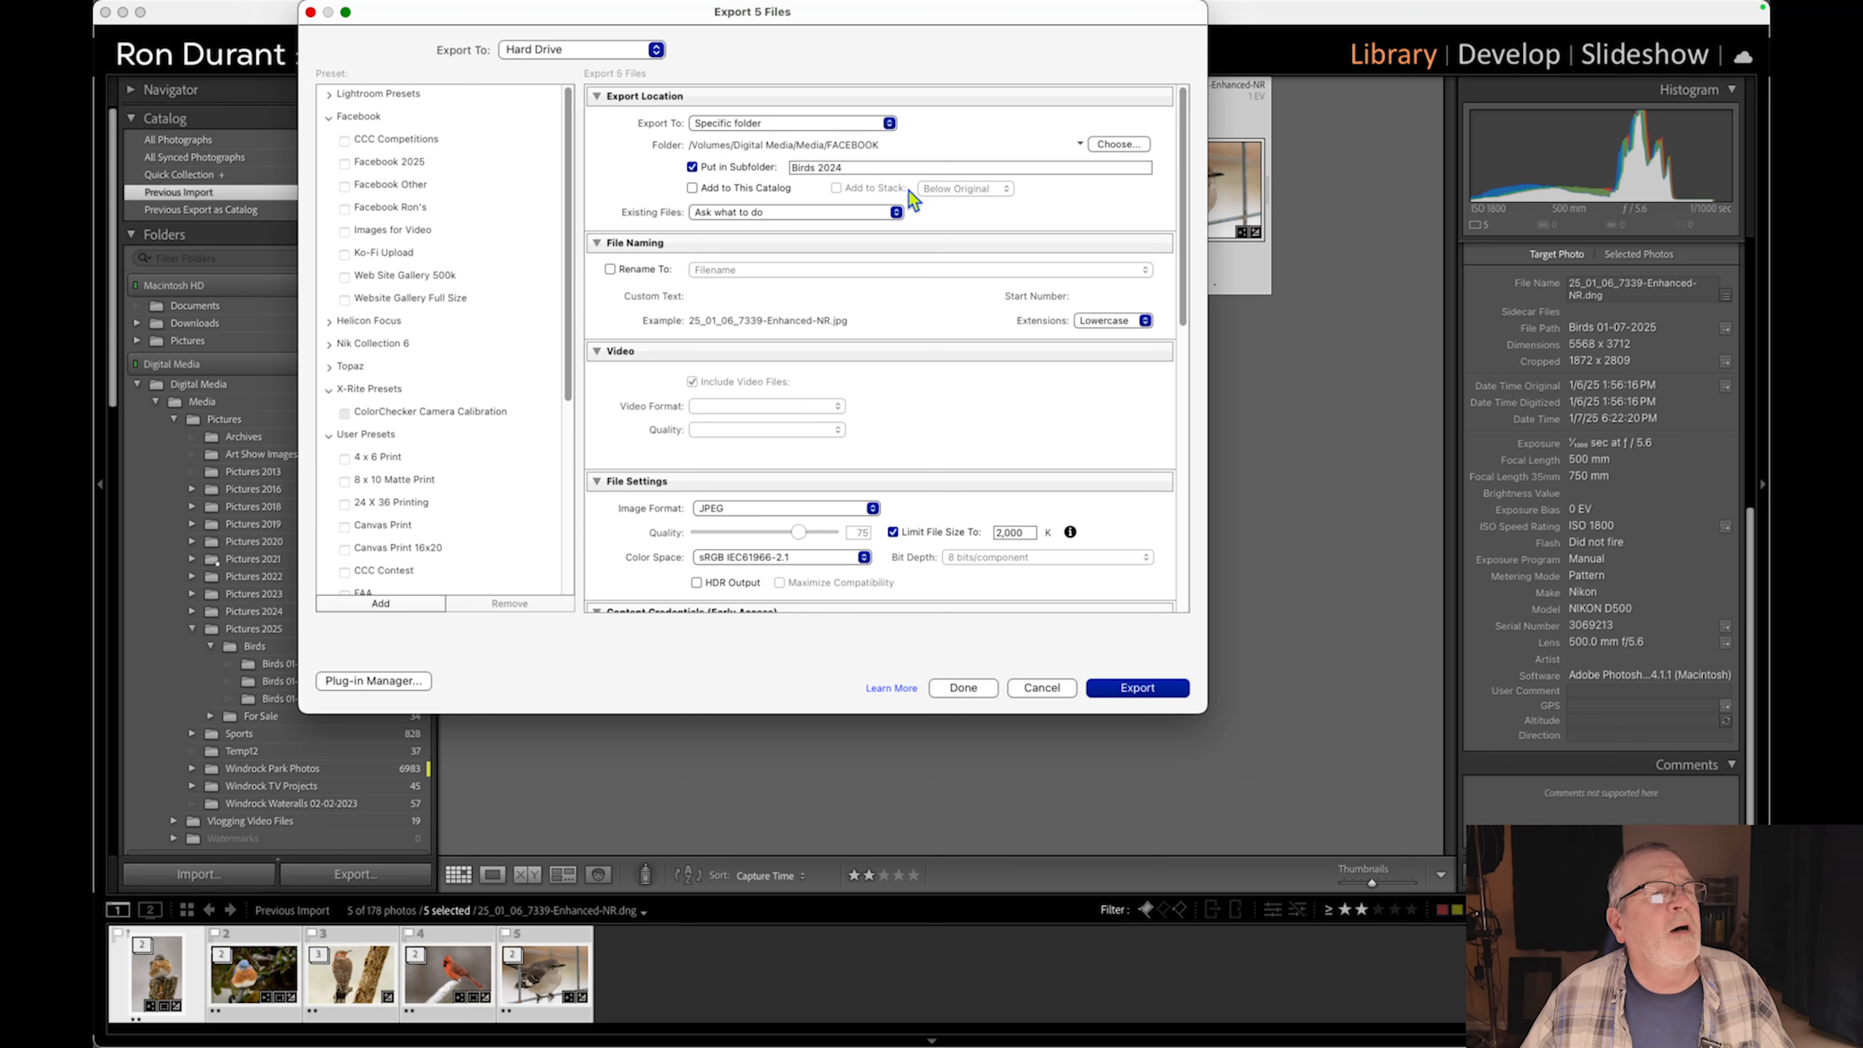
Keep the export going into a subfolder and name that subfolder FACEBOOK BIRDS.
left_click(692, 167)
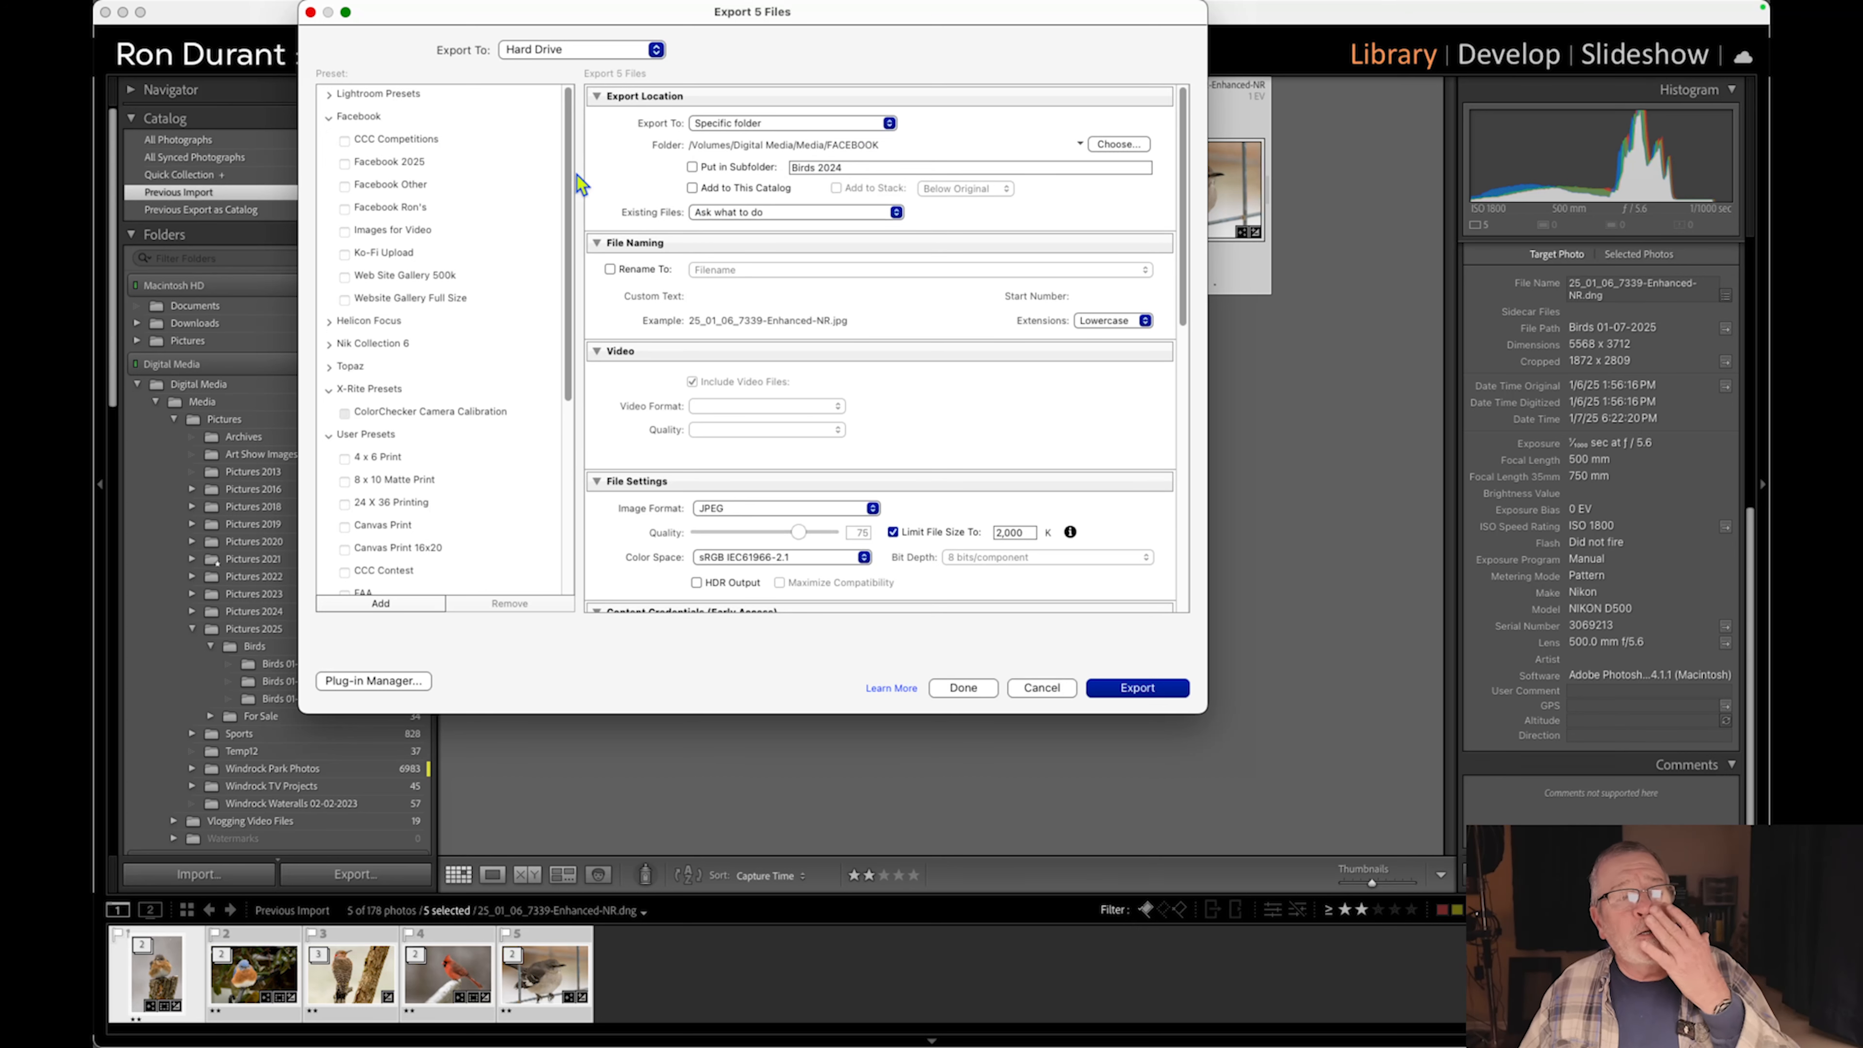
left_click(692, 167)
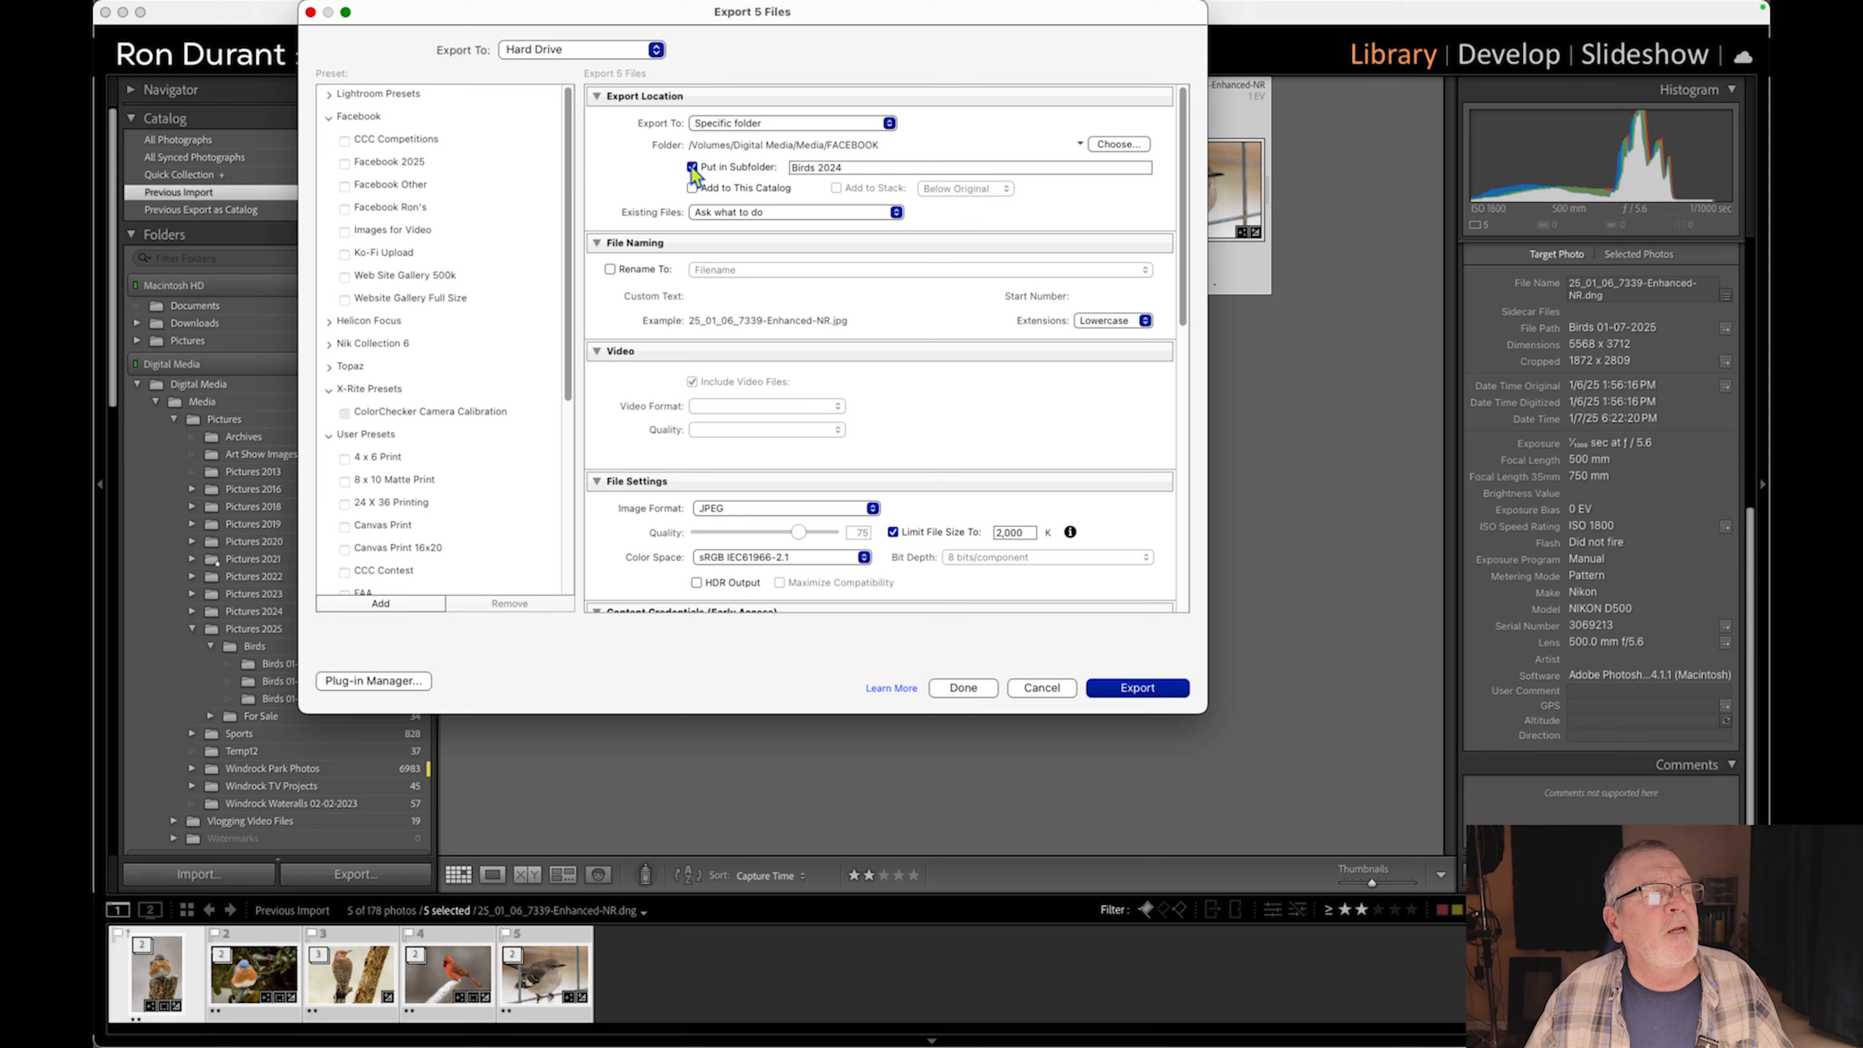
triple_click(873, 166)
key("BackSpace")
type("FACEBOOK")
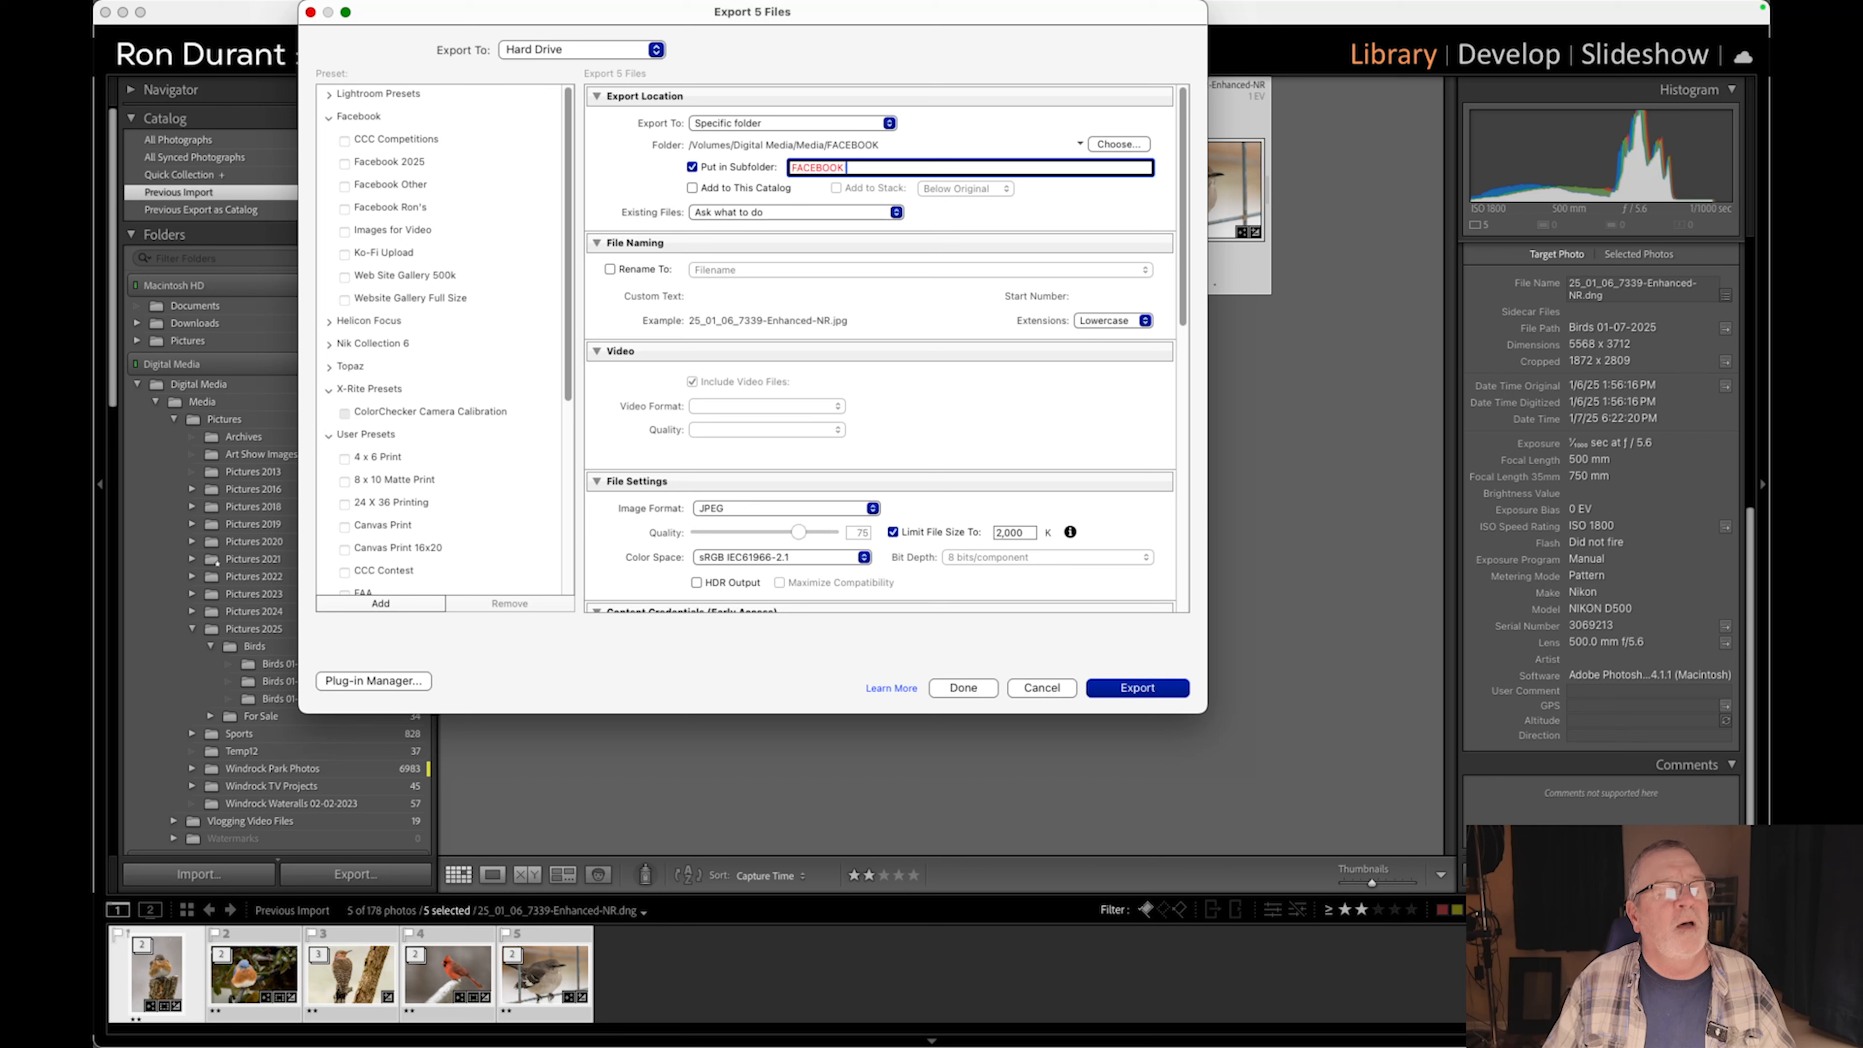
type(" BIRS")
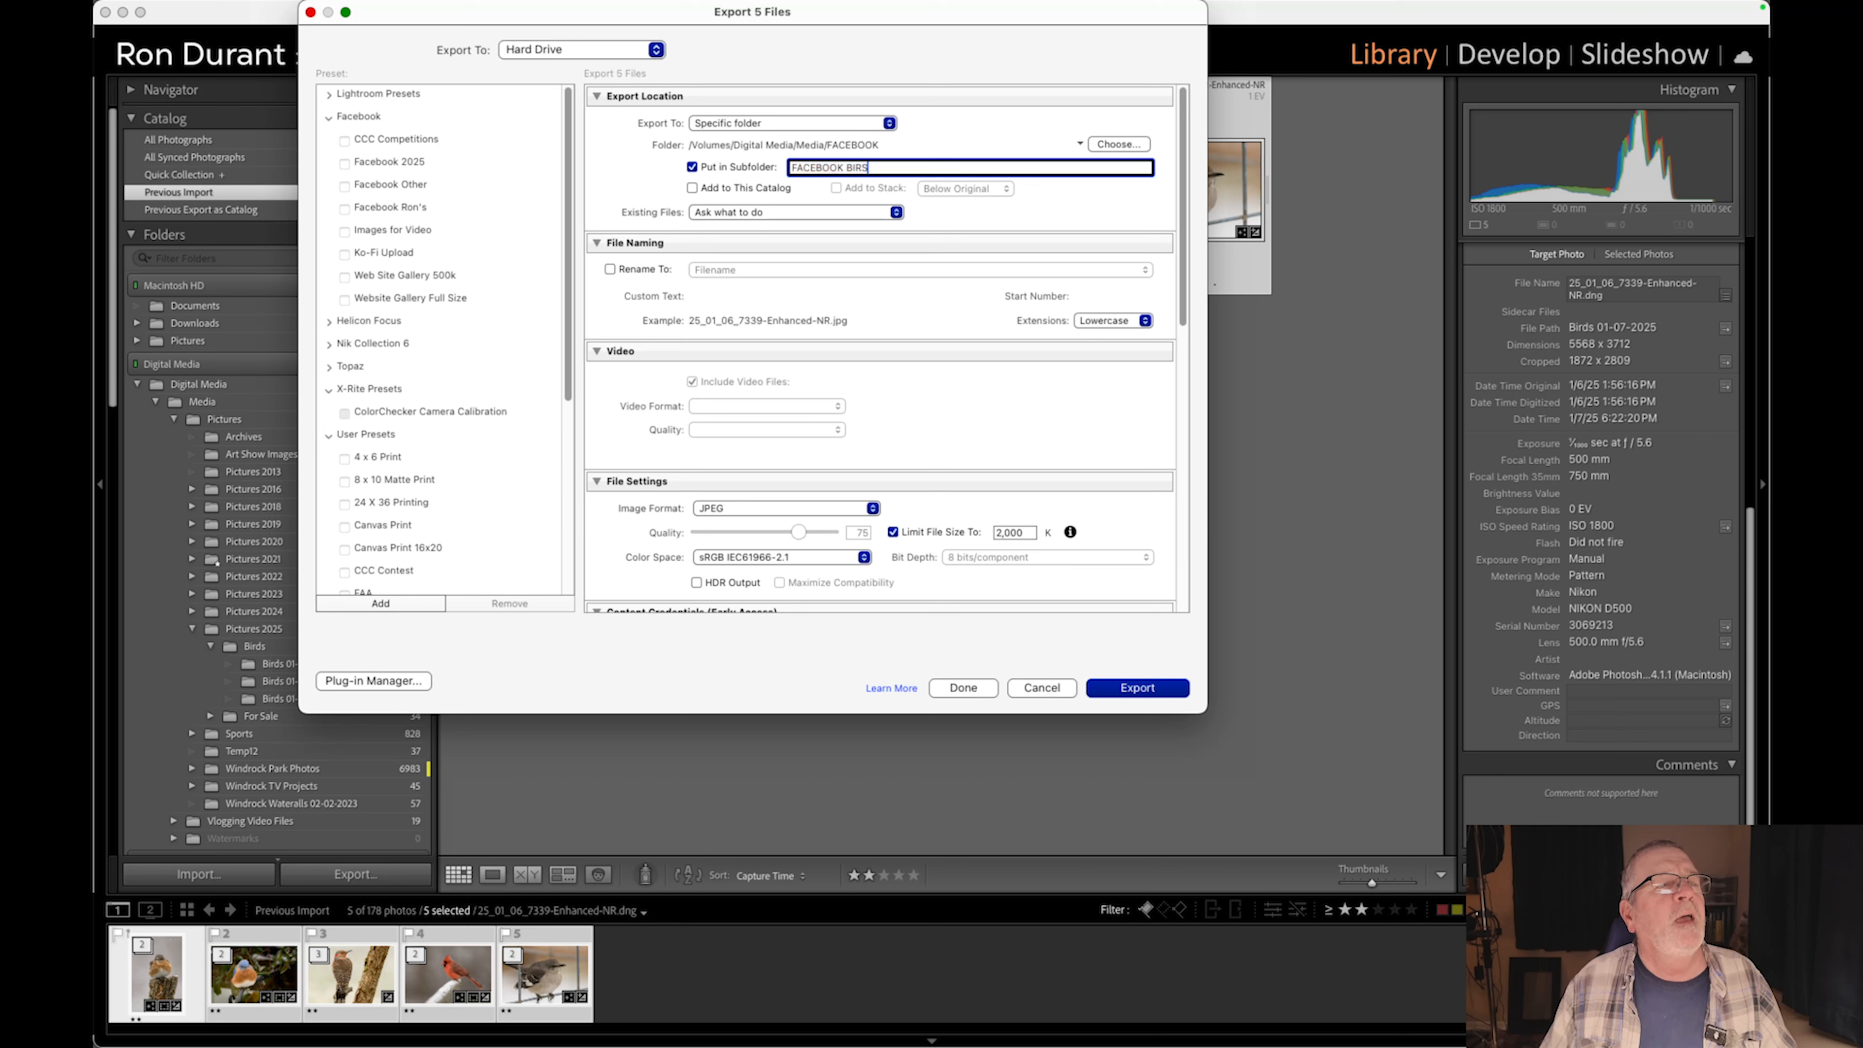
key("BackSpace")
type("DS")
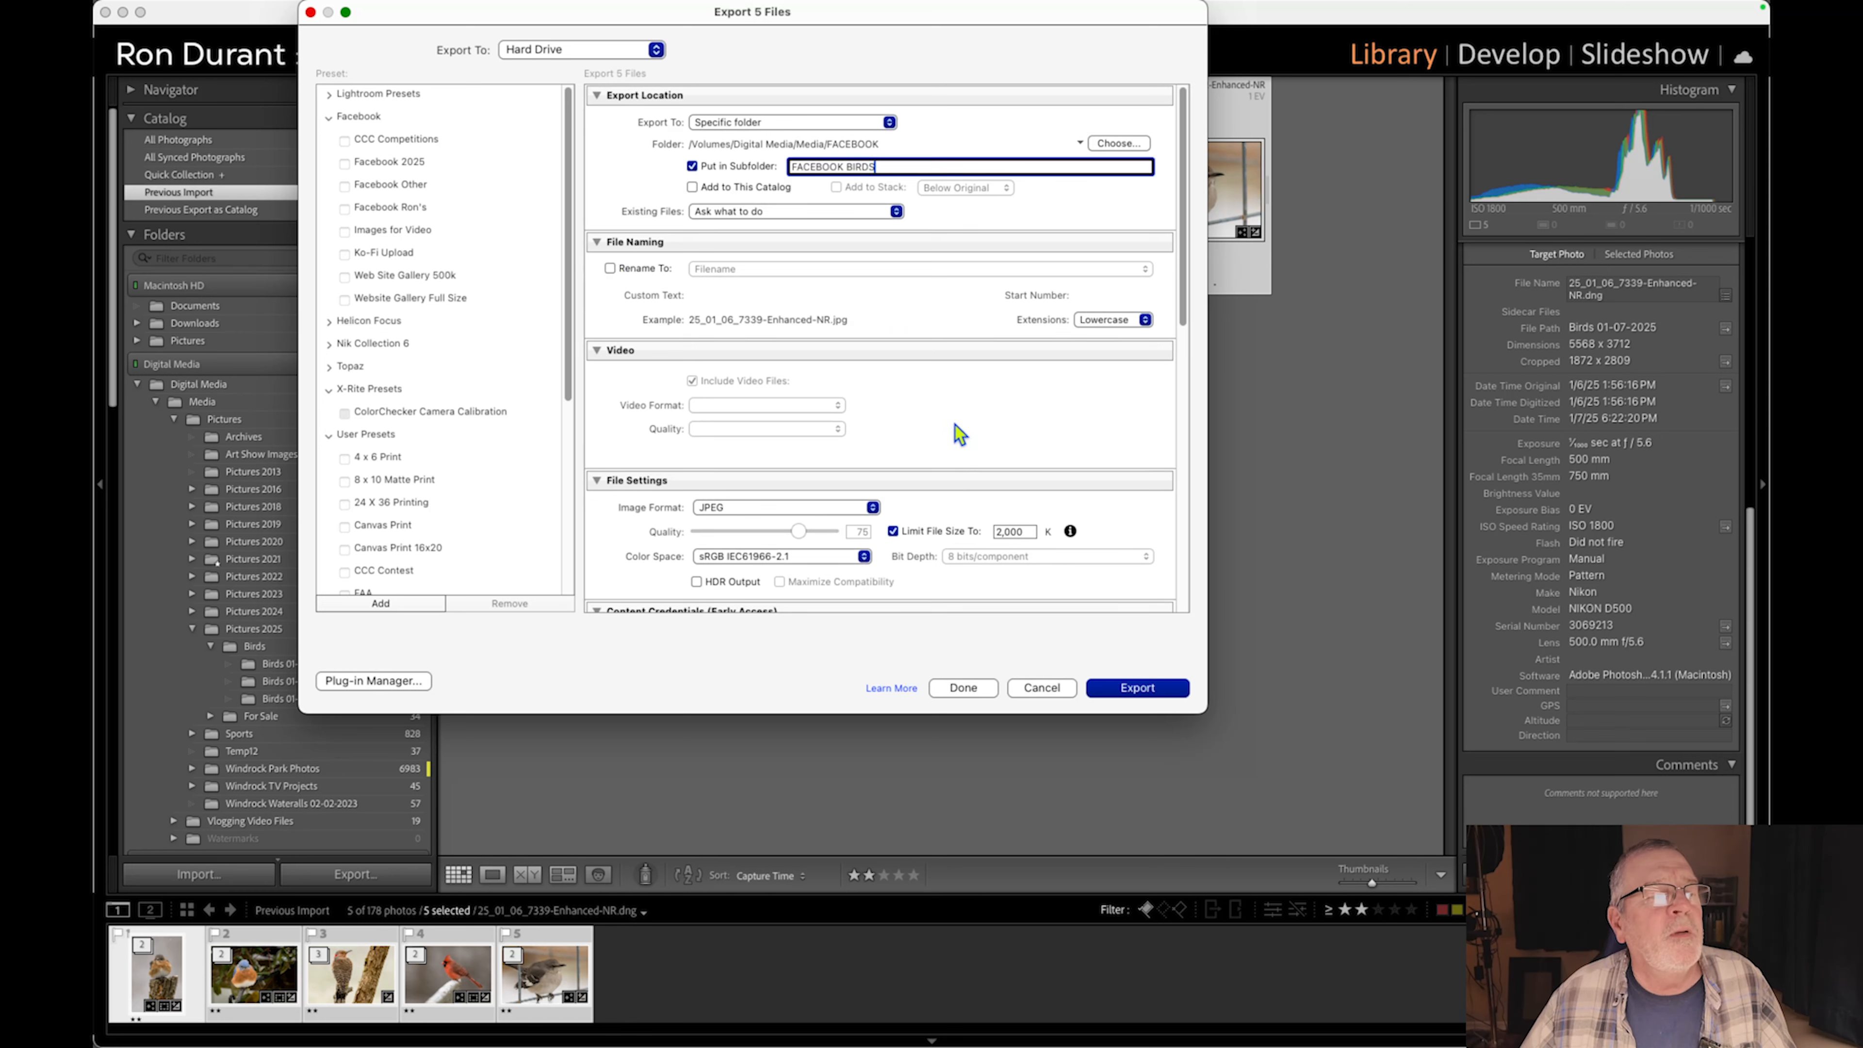
Check the file, image sizing, sharpening, metadata and watermark settings, and export the five bird photos.
scroll(953, 433, "down", 3)
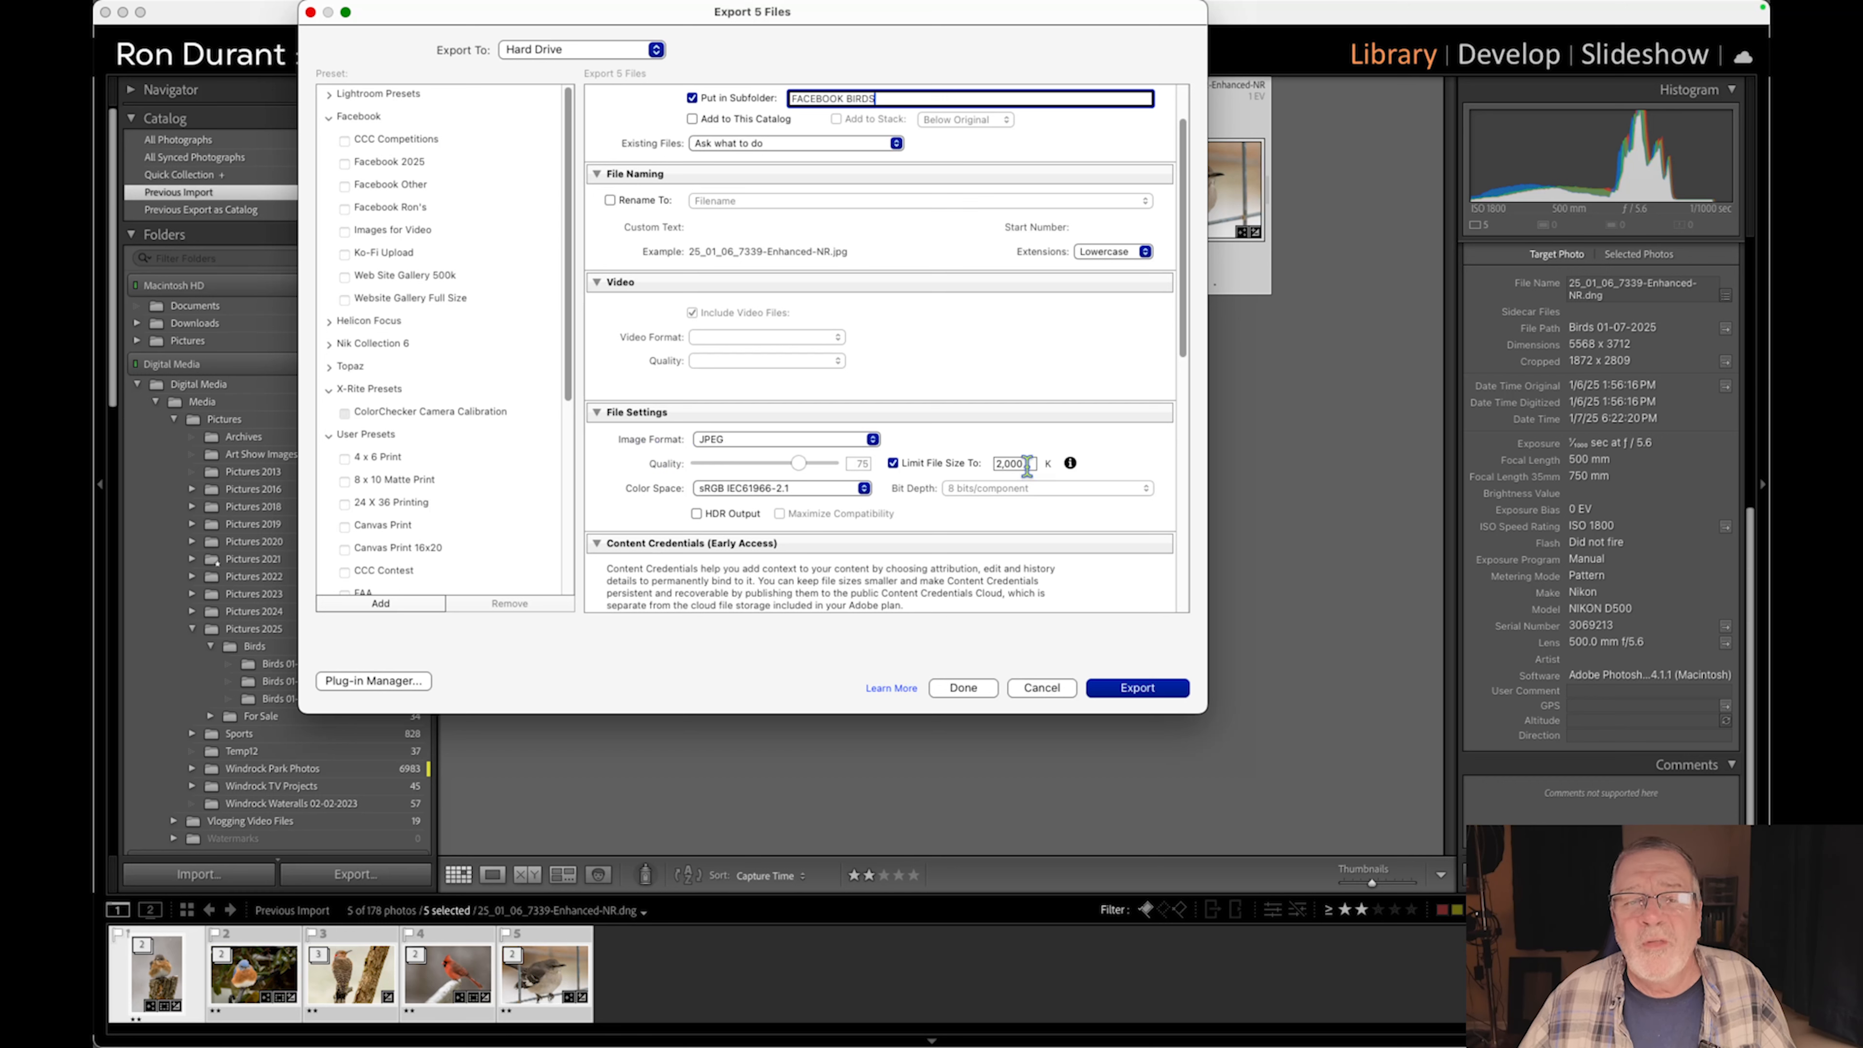
mouse_move(1028, 464)
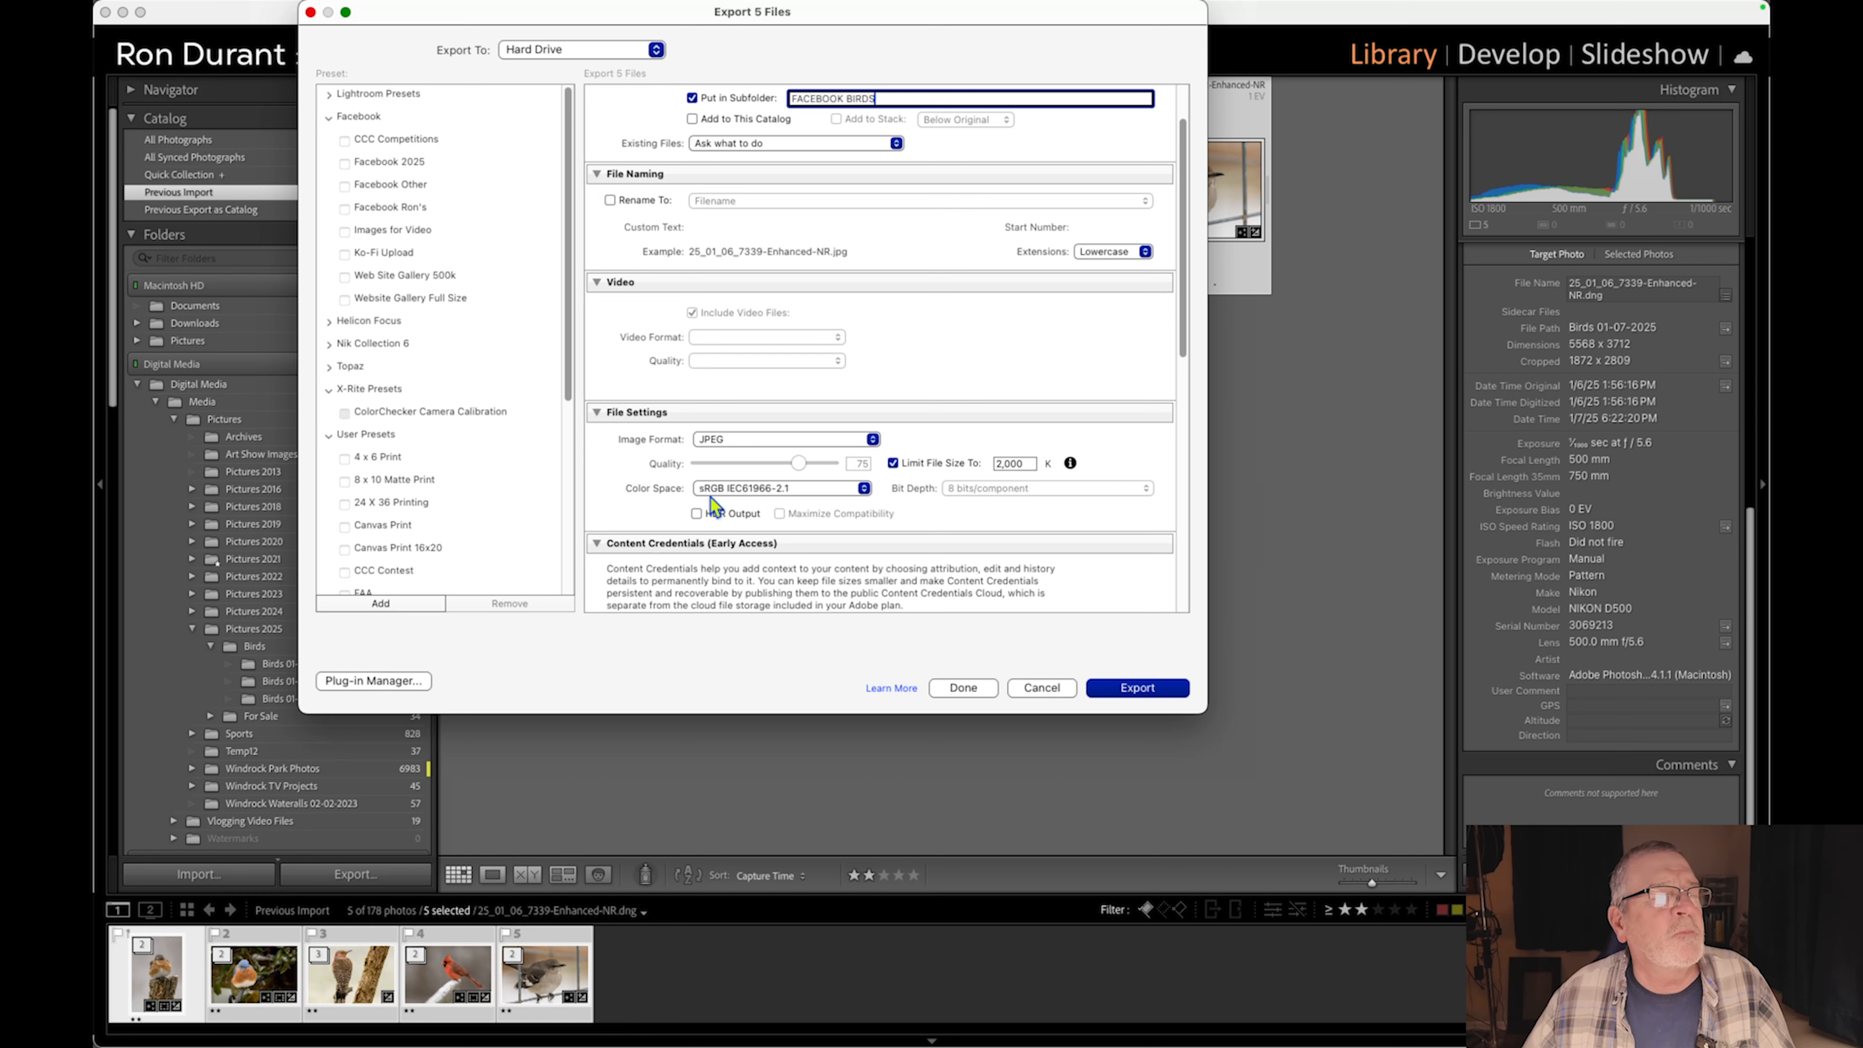
scroll(654, 507, "down", 3)
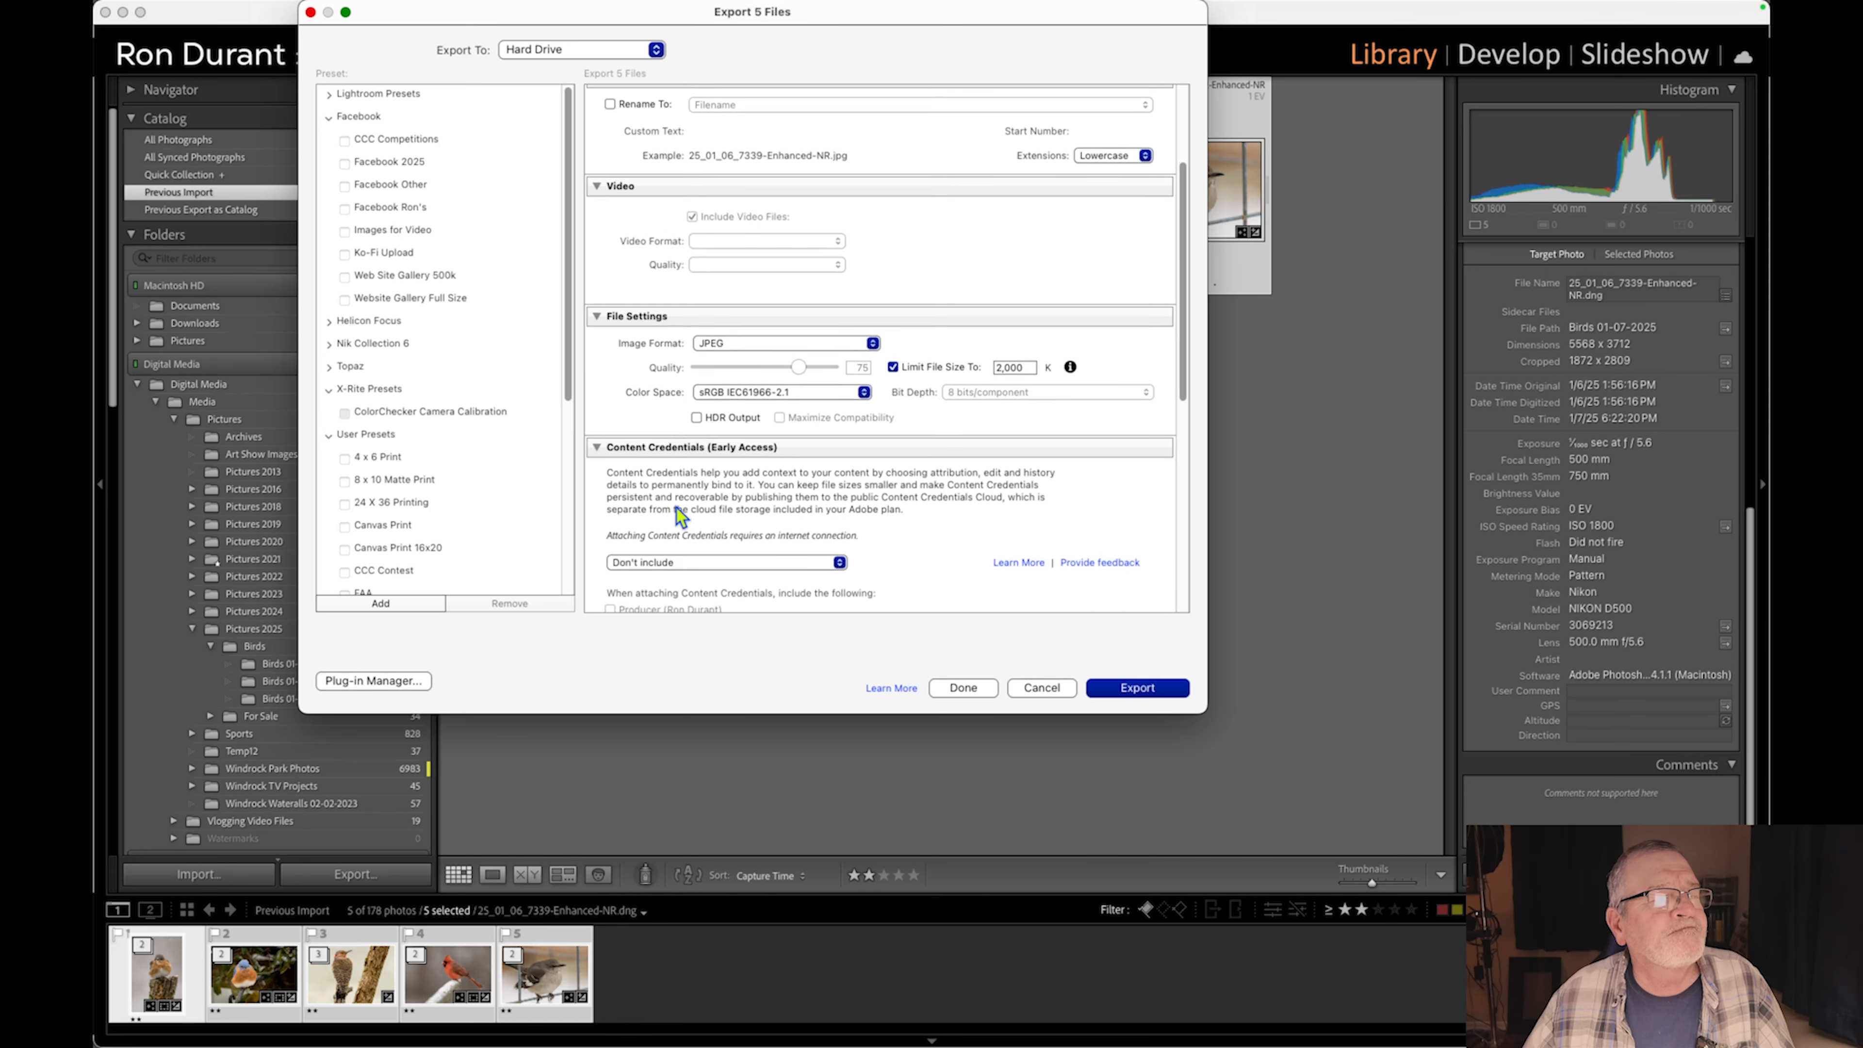
scroll(676, 507, "down", 8)
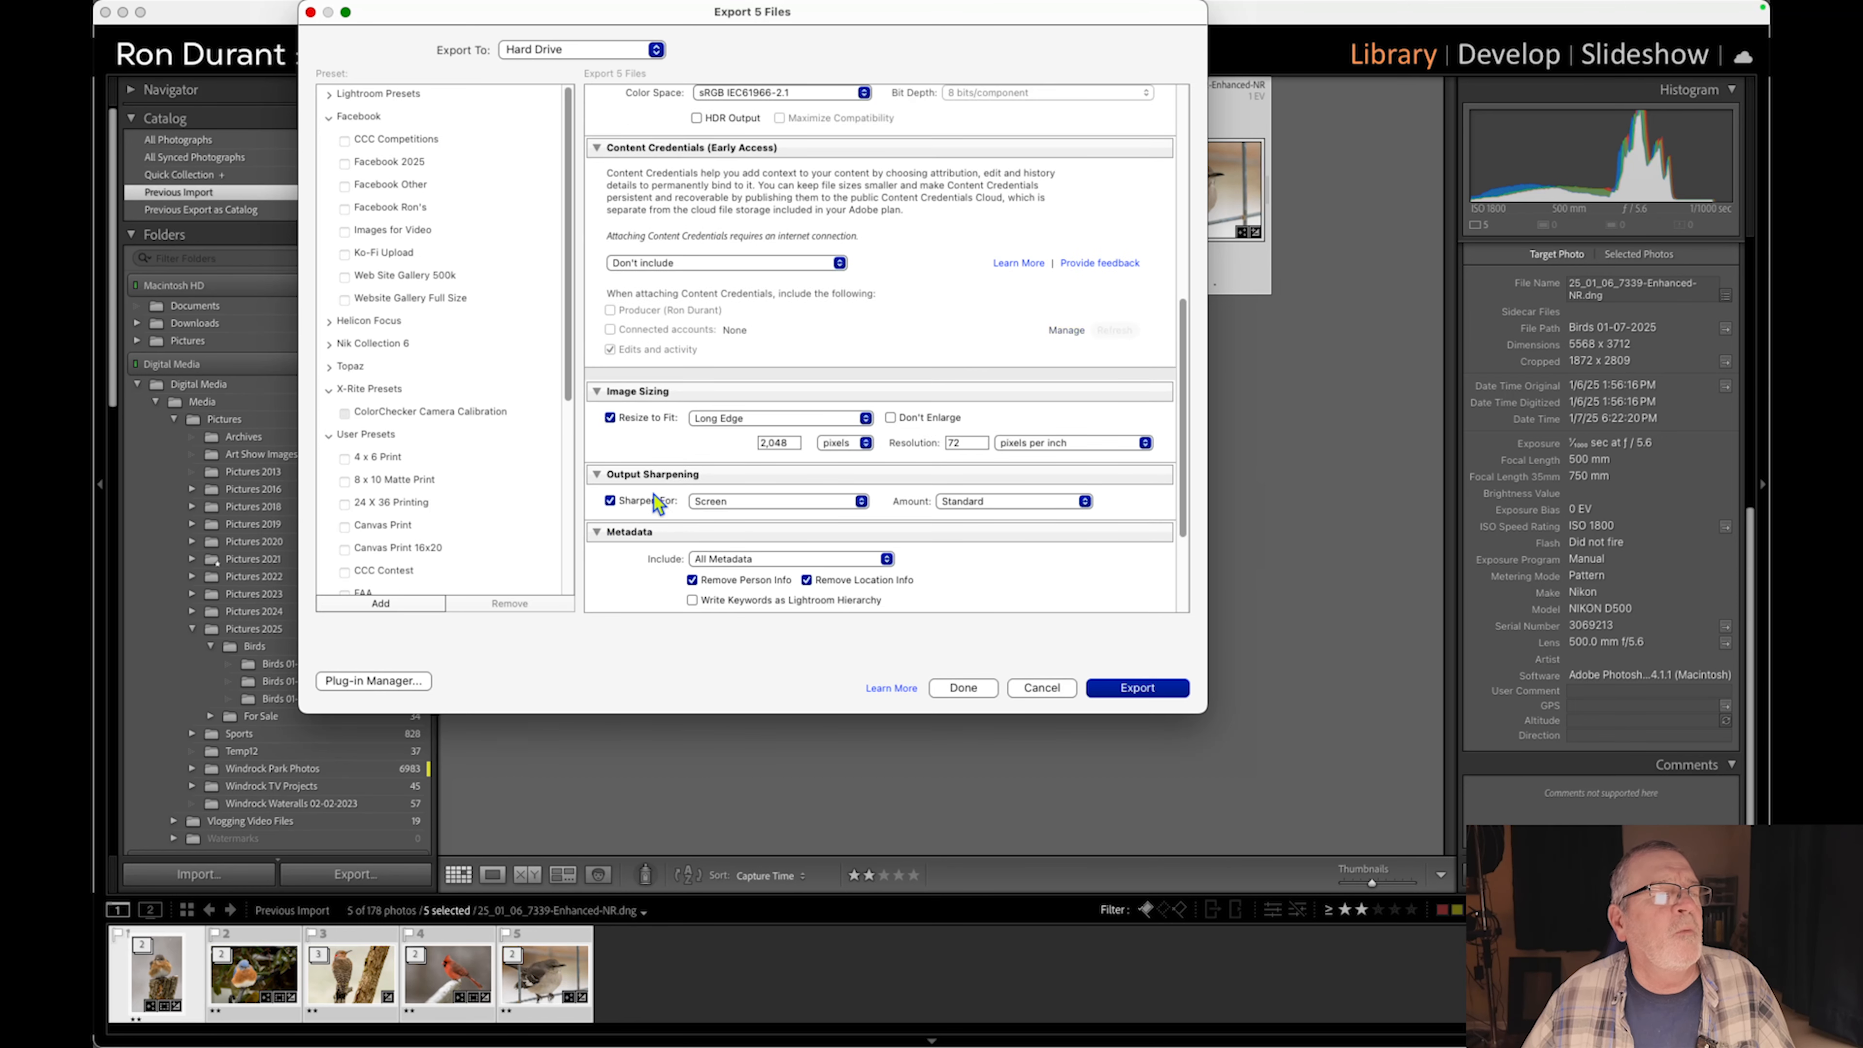
scroll(749, 431, "up", 6)
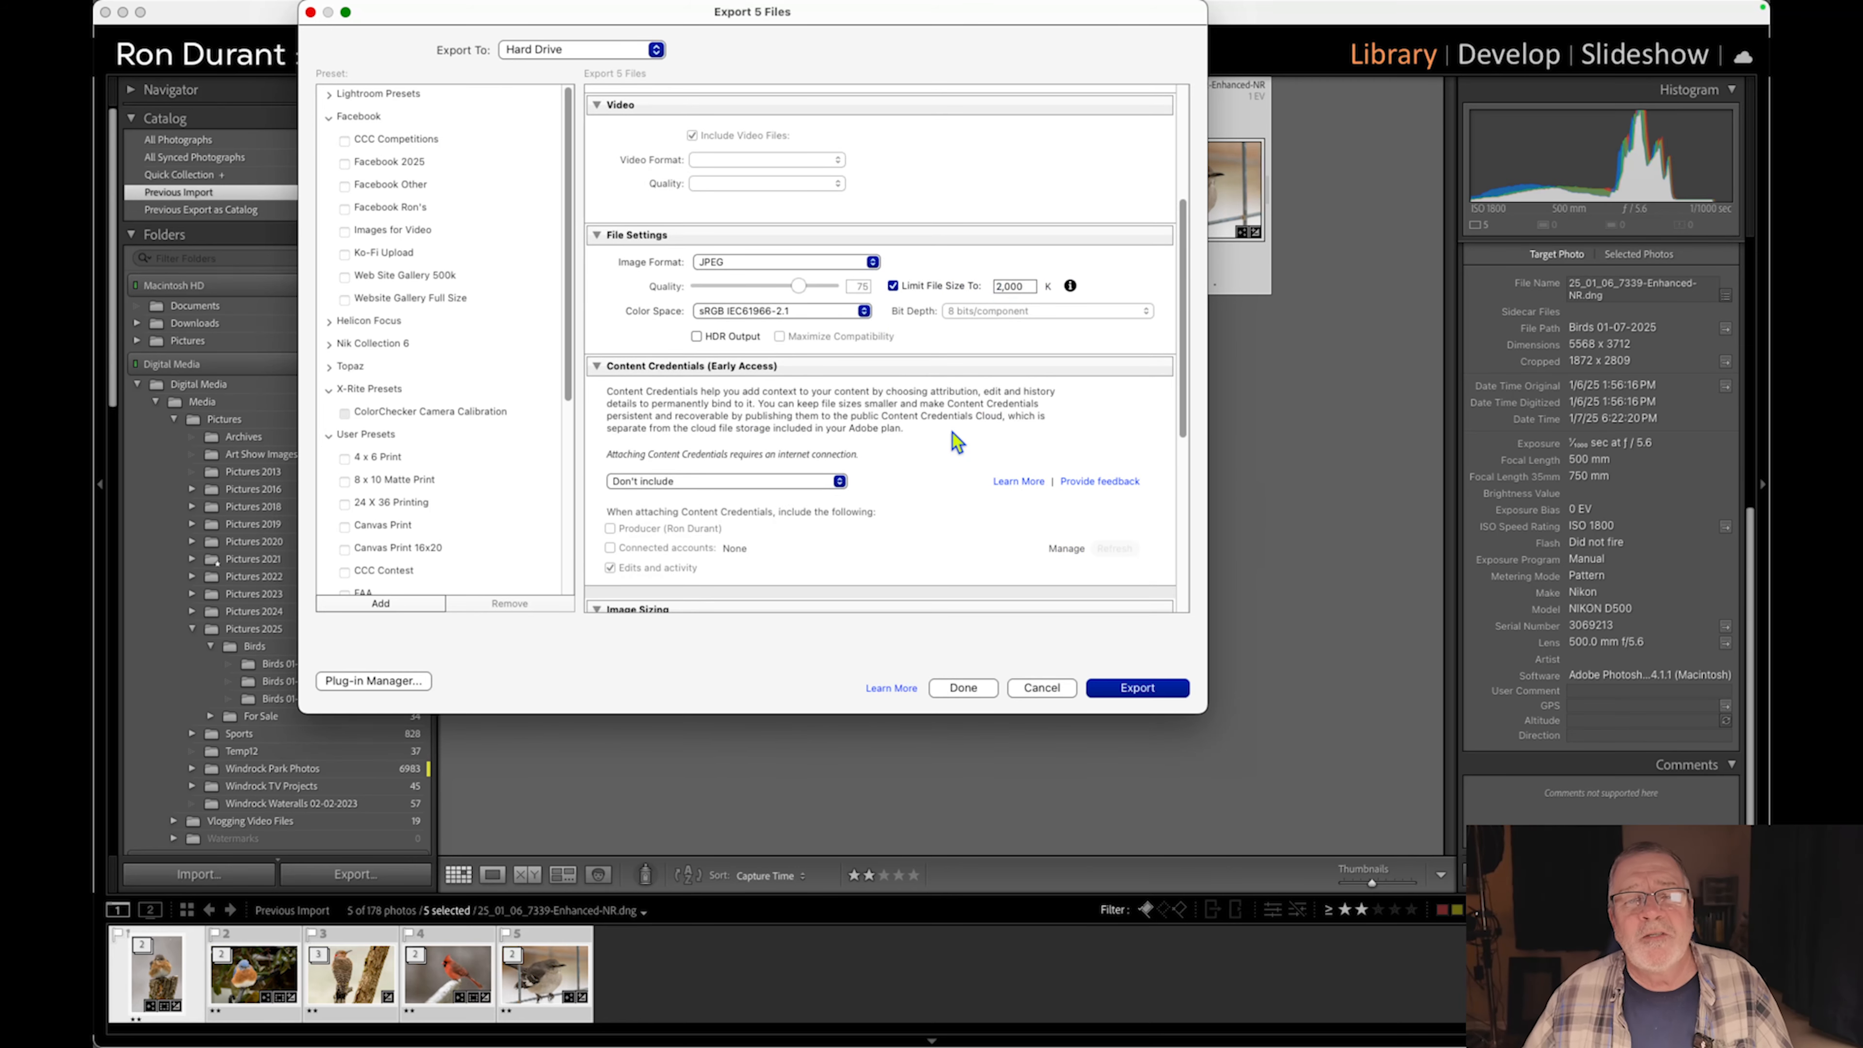
scroll(942, 429, "down", 5)
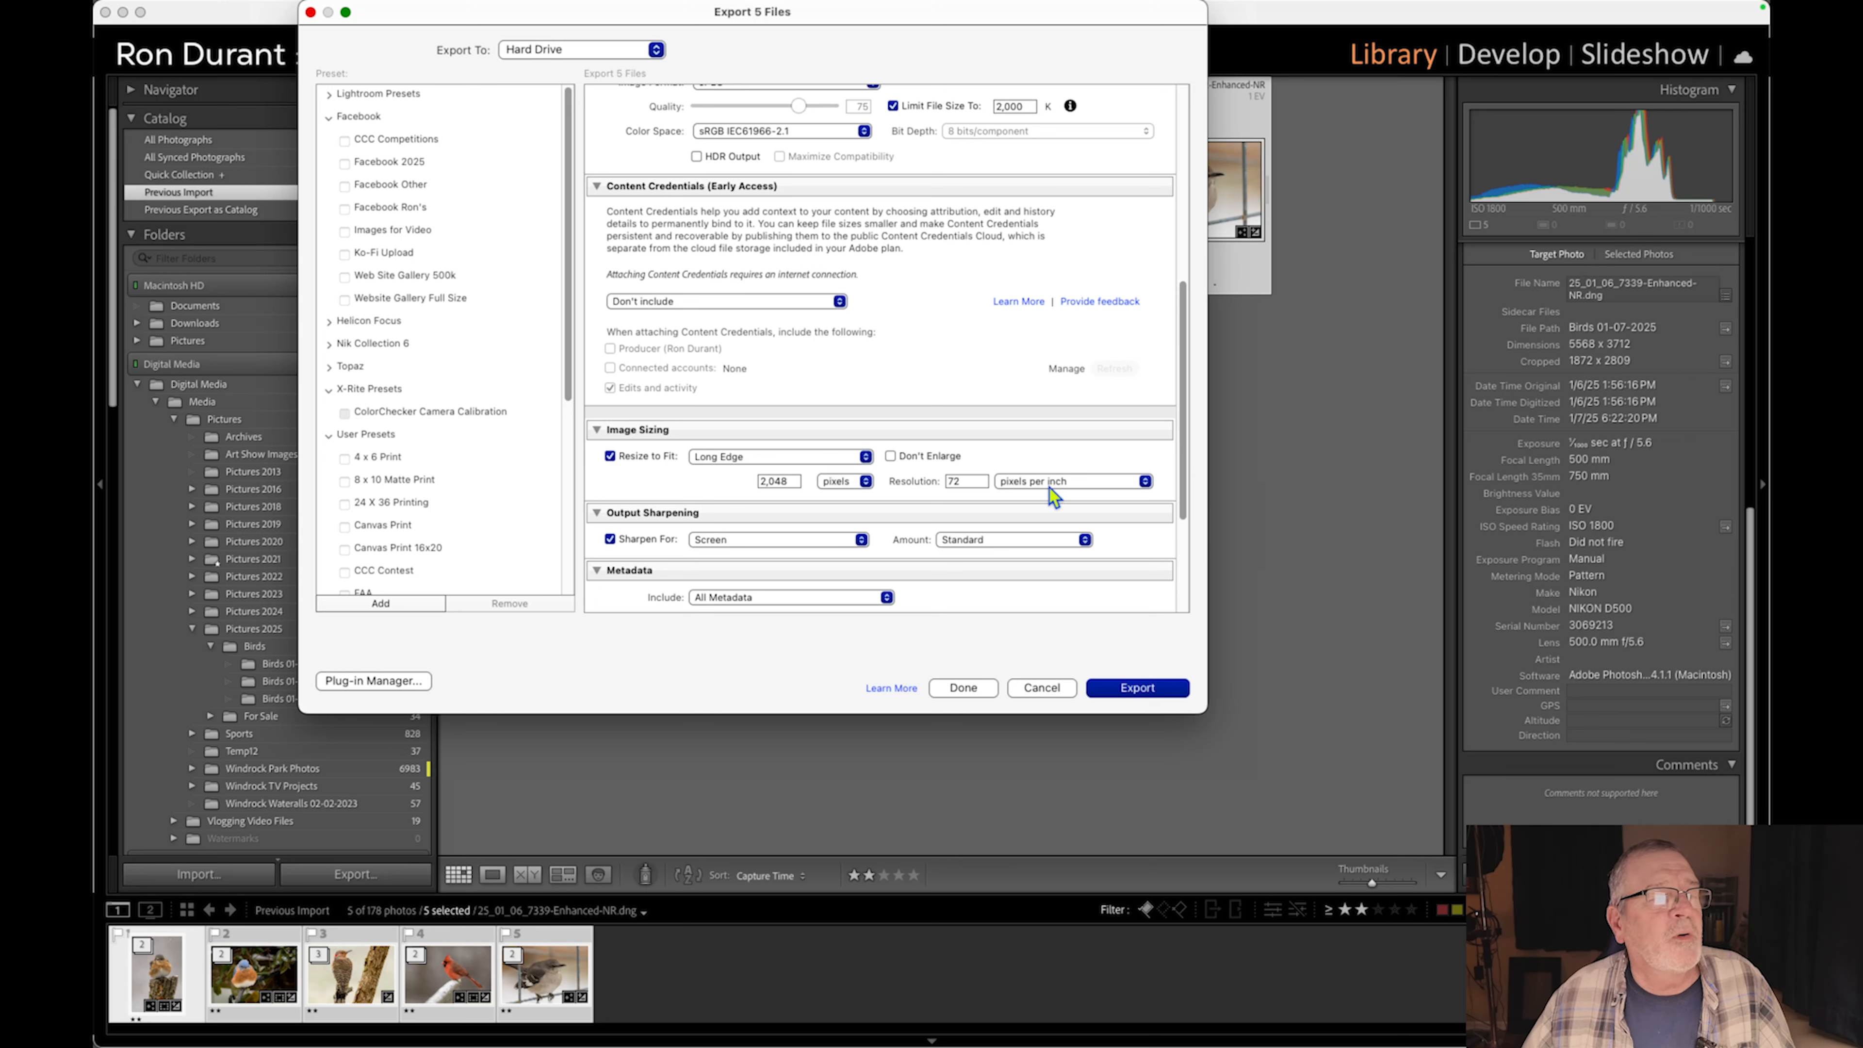
scroll(737, 552, "down", 2)
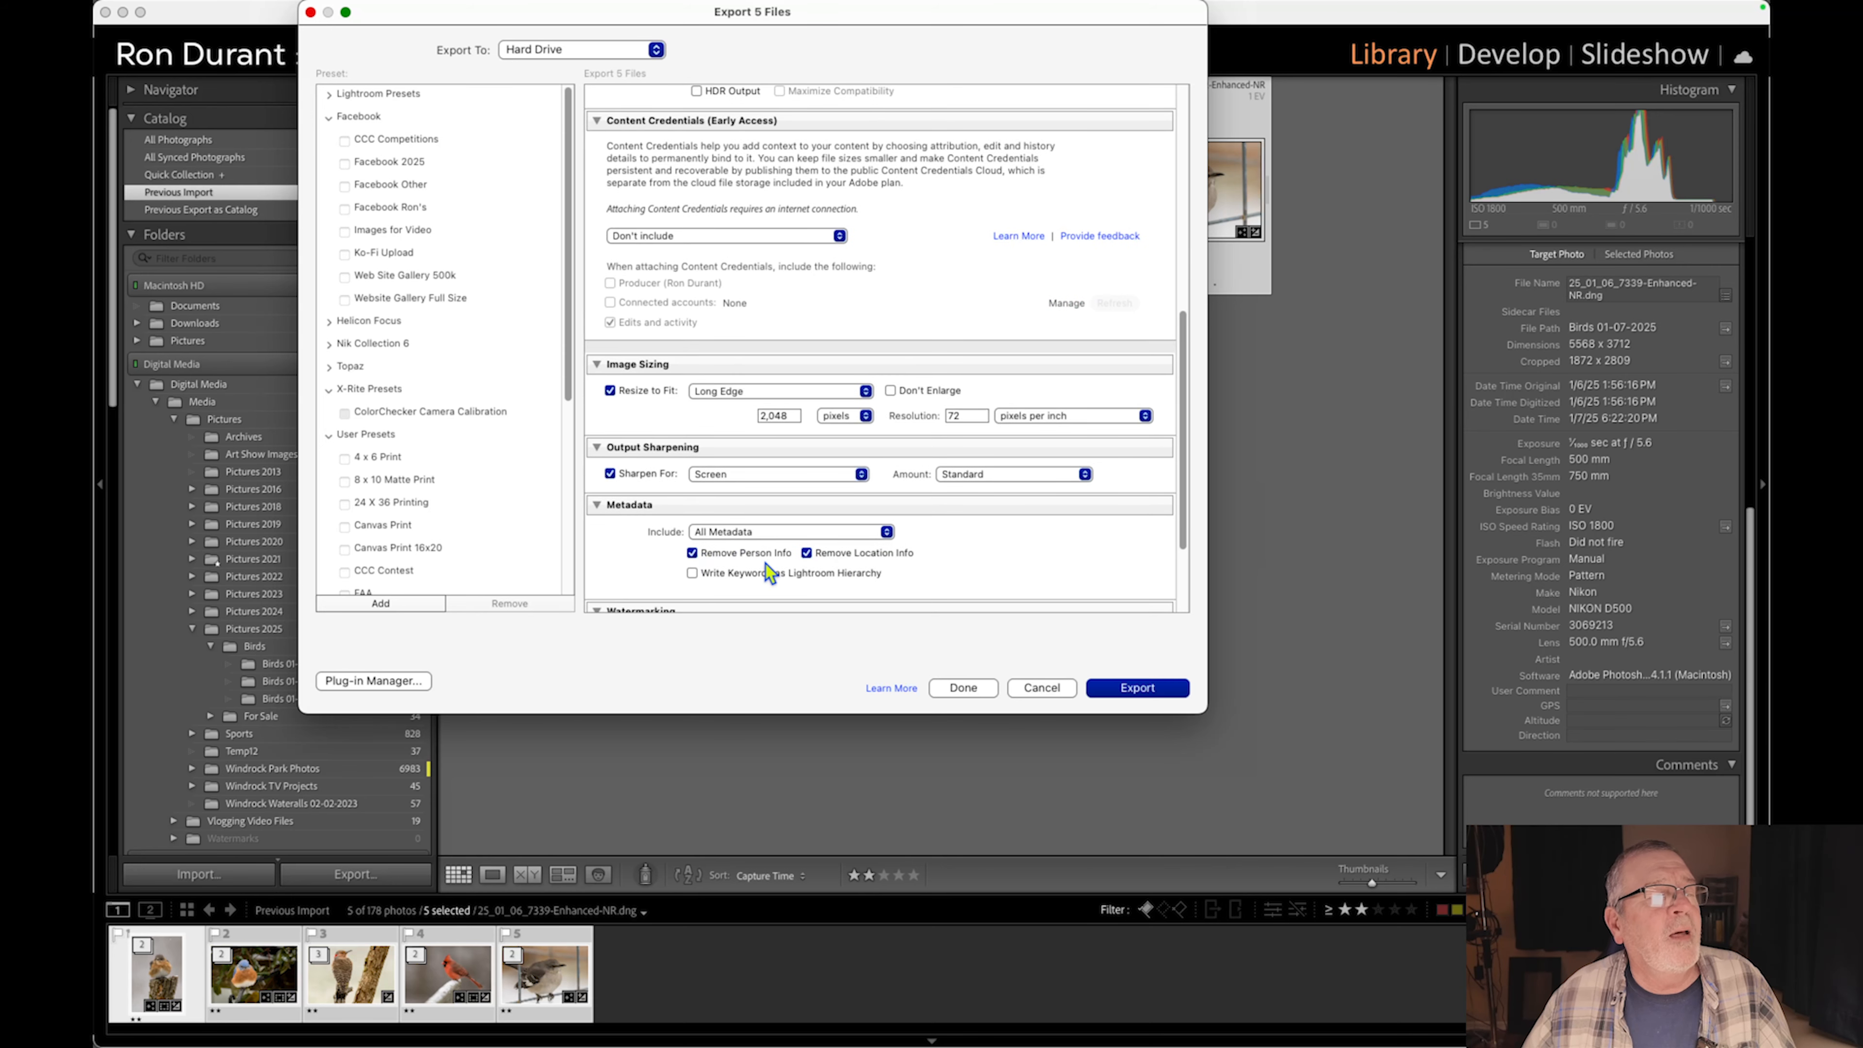
scroll(620, 530, "down", 4)
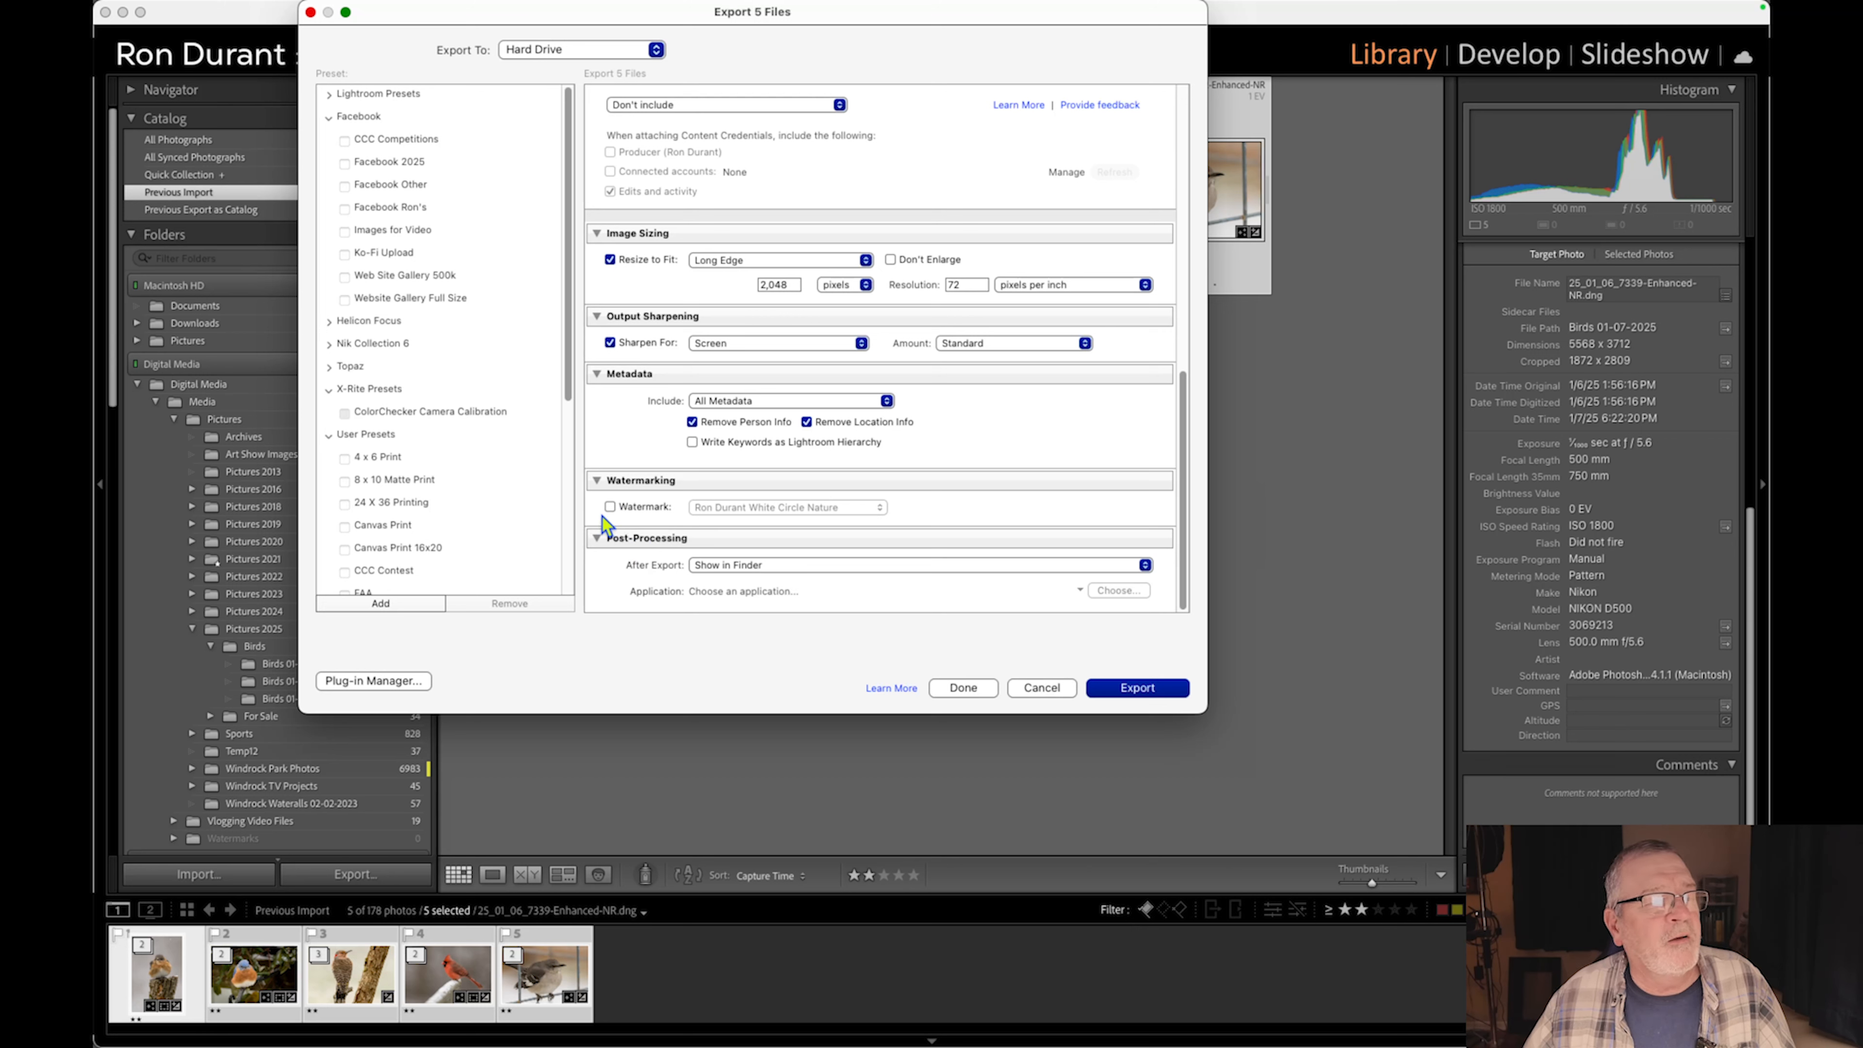
left_click(1131, 690)
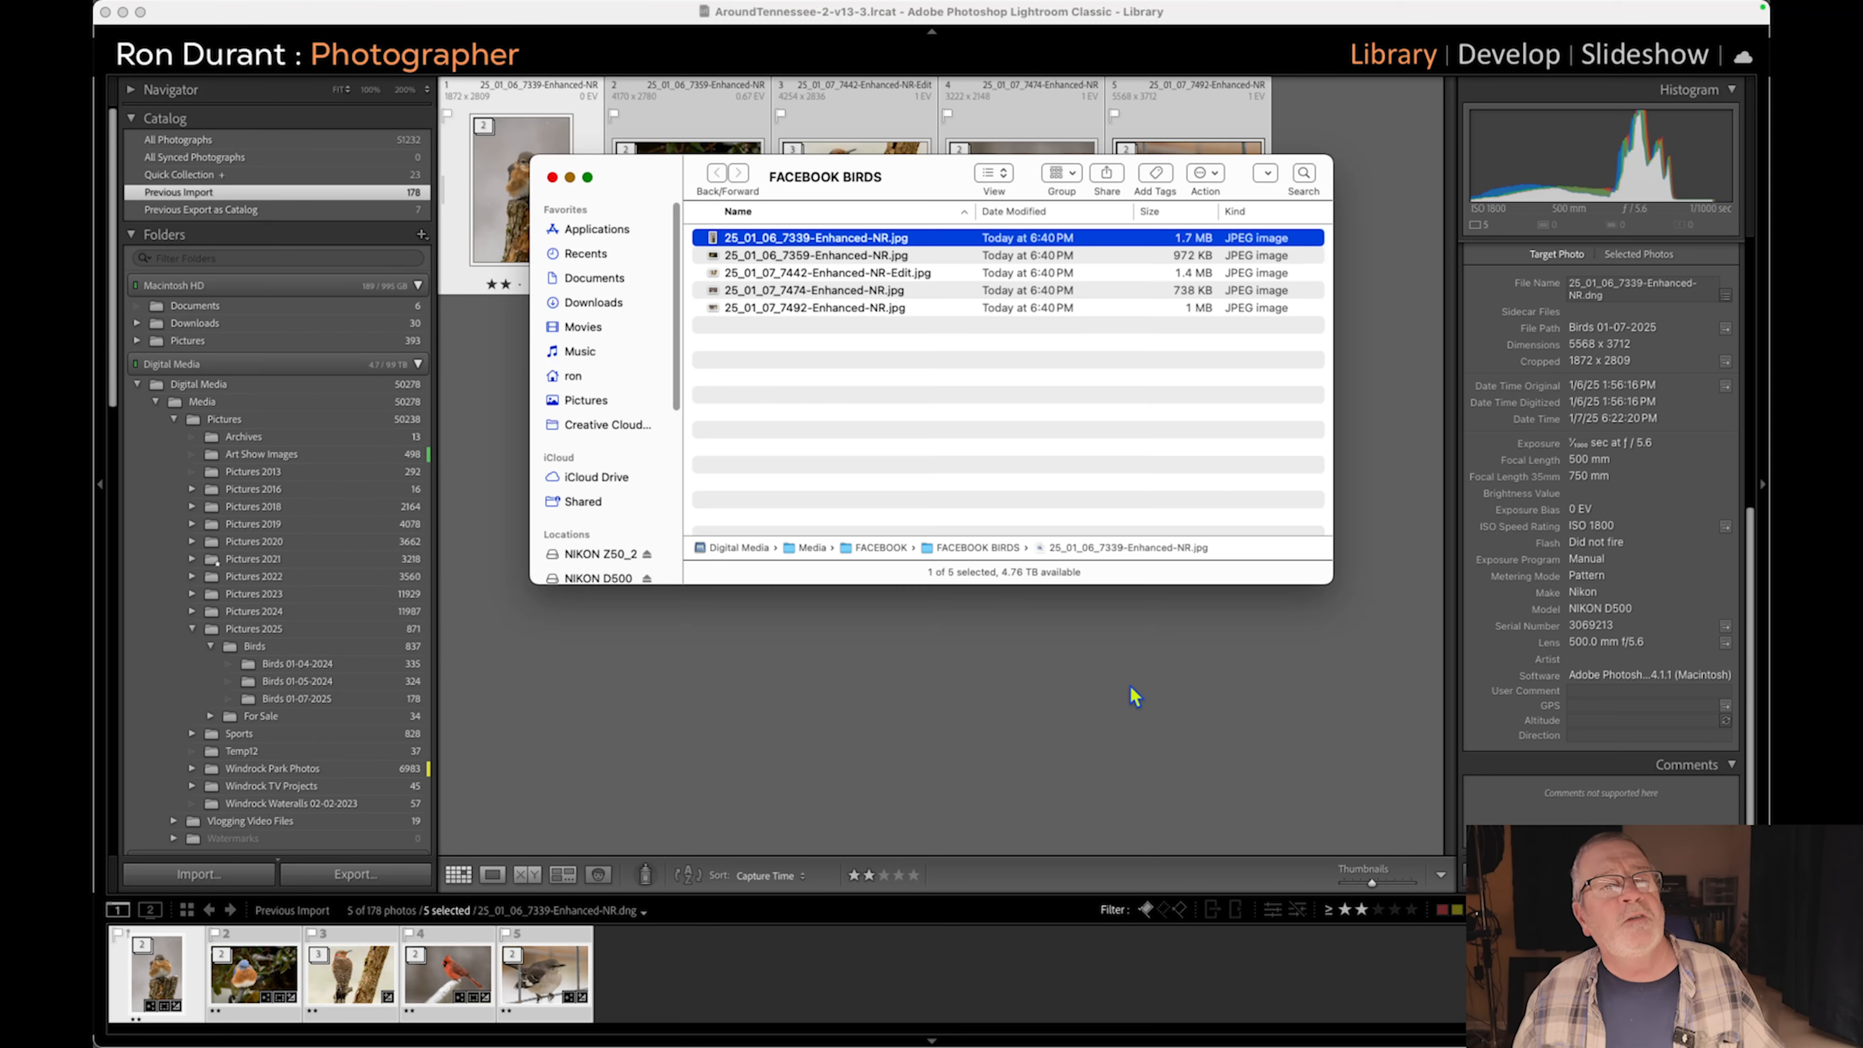
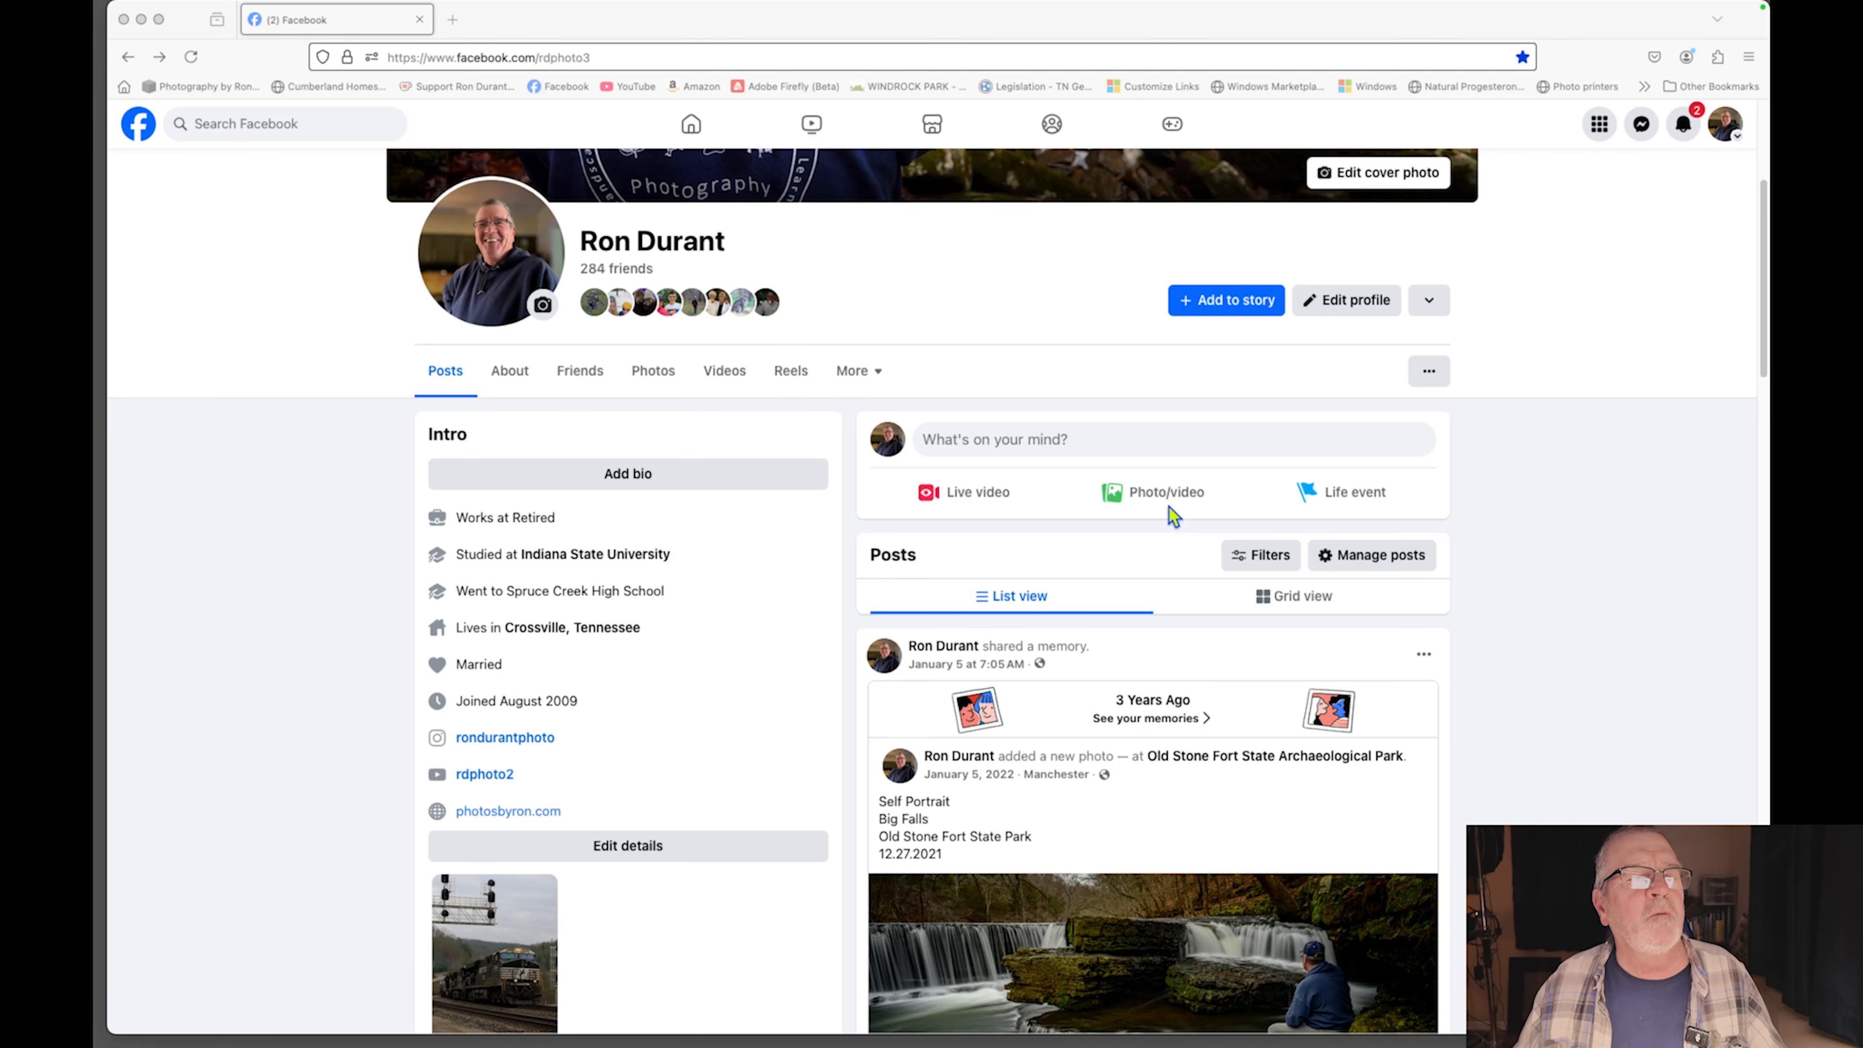
Switch to Facebook in the browser and start a photo post with 25_01_07_7492-Enhanced-NR.jpg from the FACEBOOK BIRDS folder.
left_click(1158, 498)
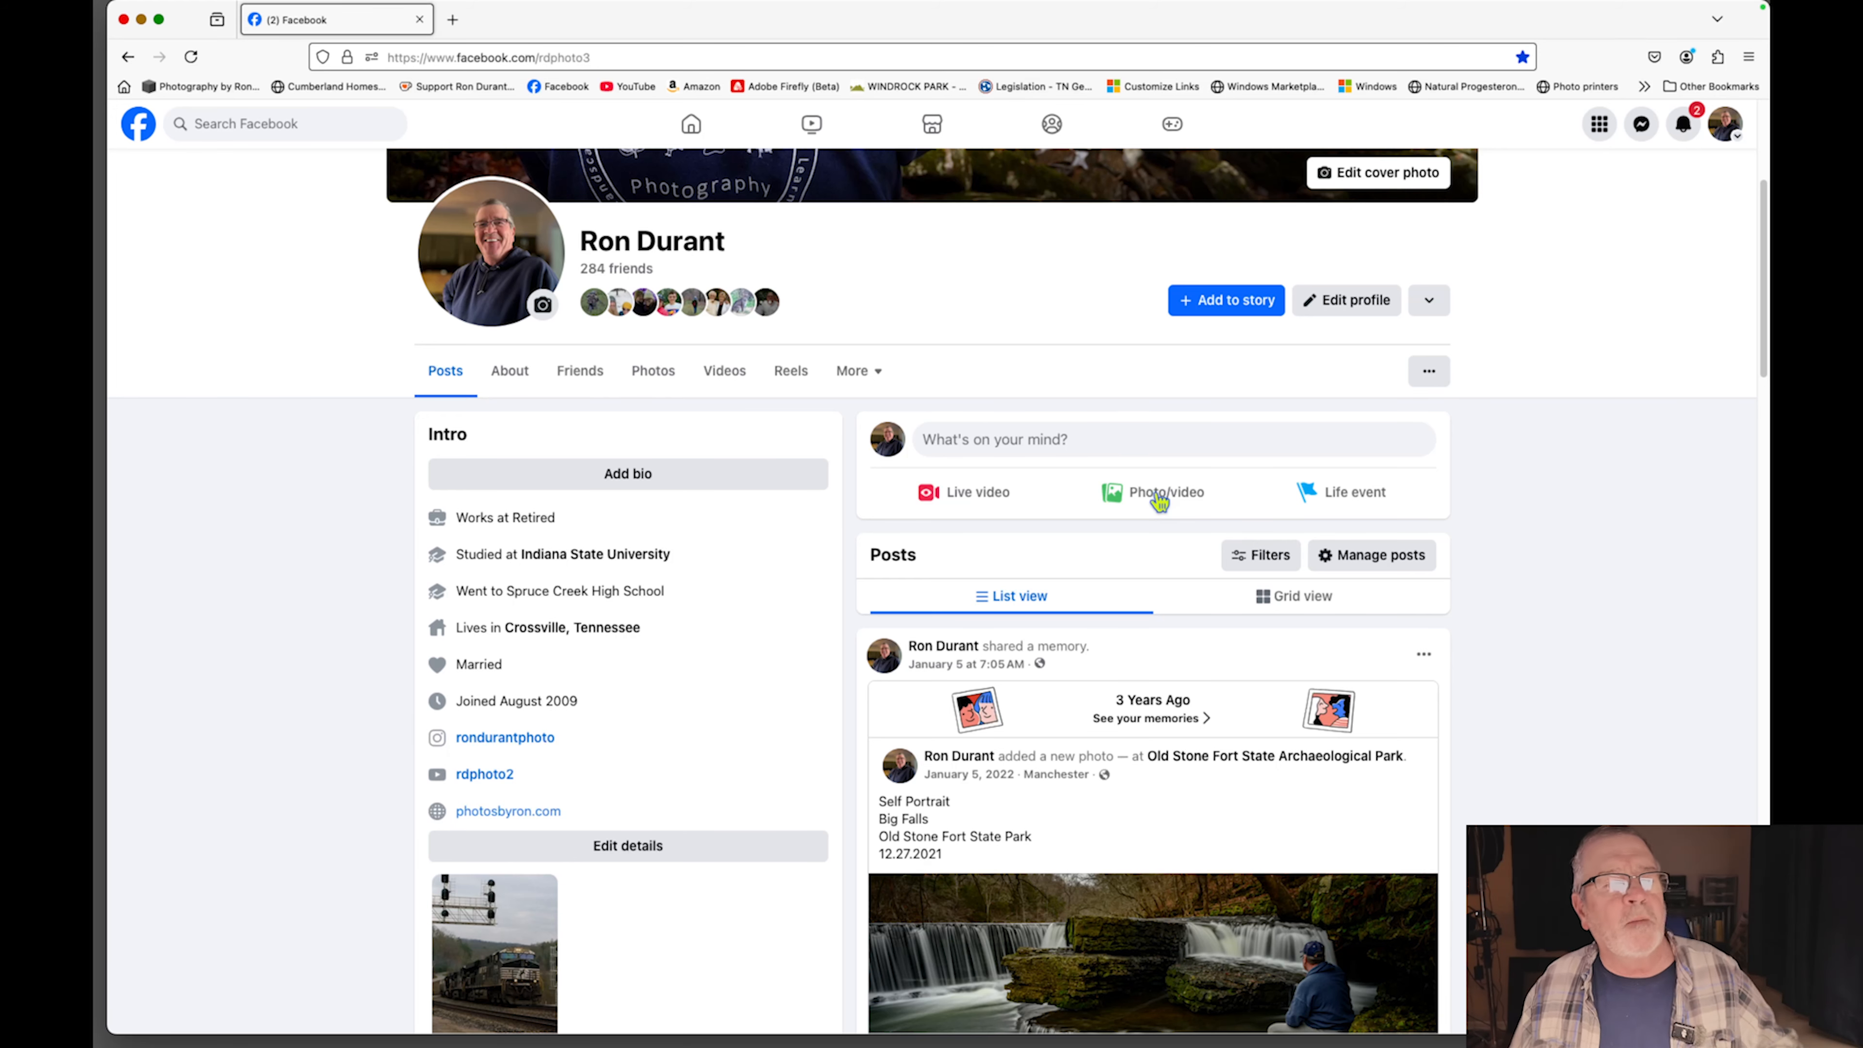
left_click(1159, 499)
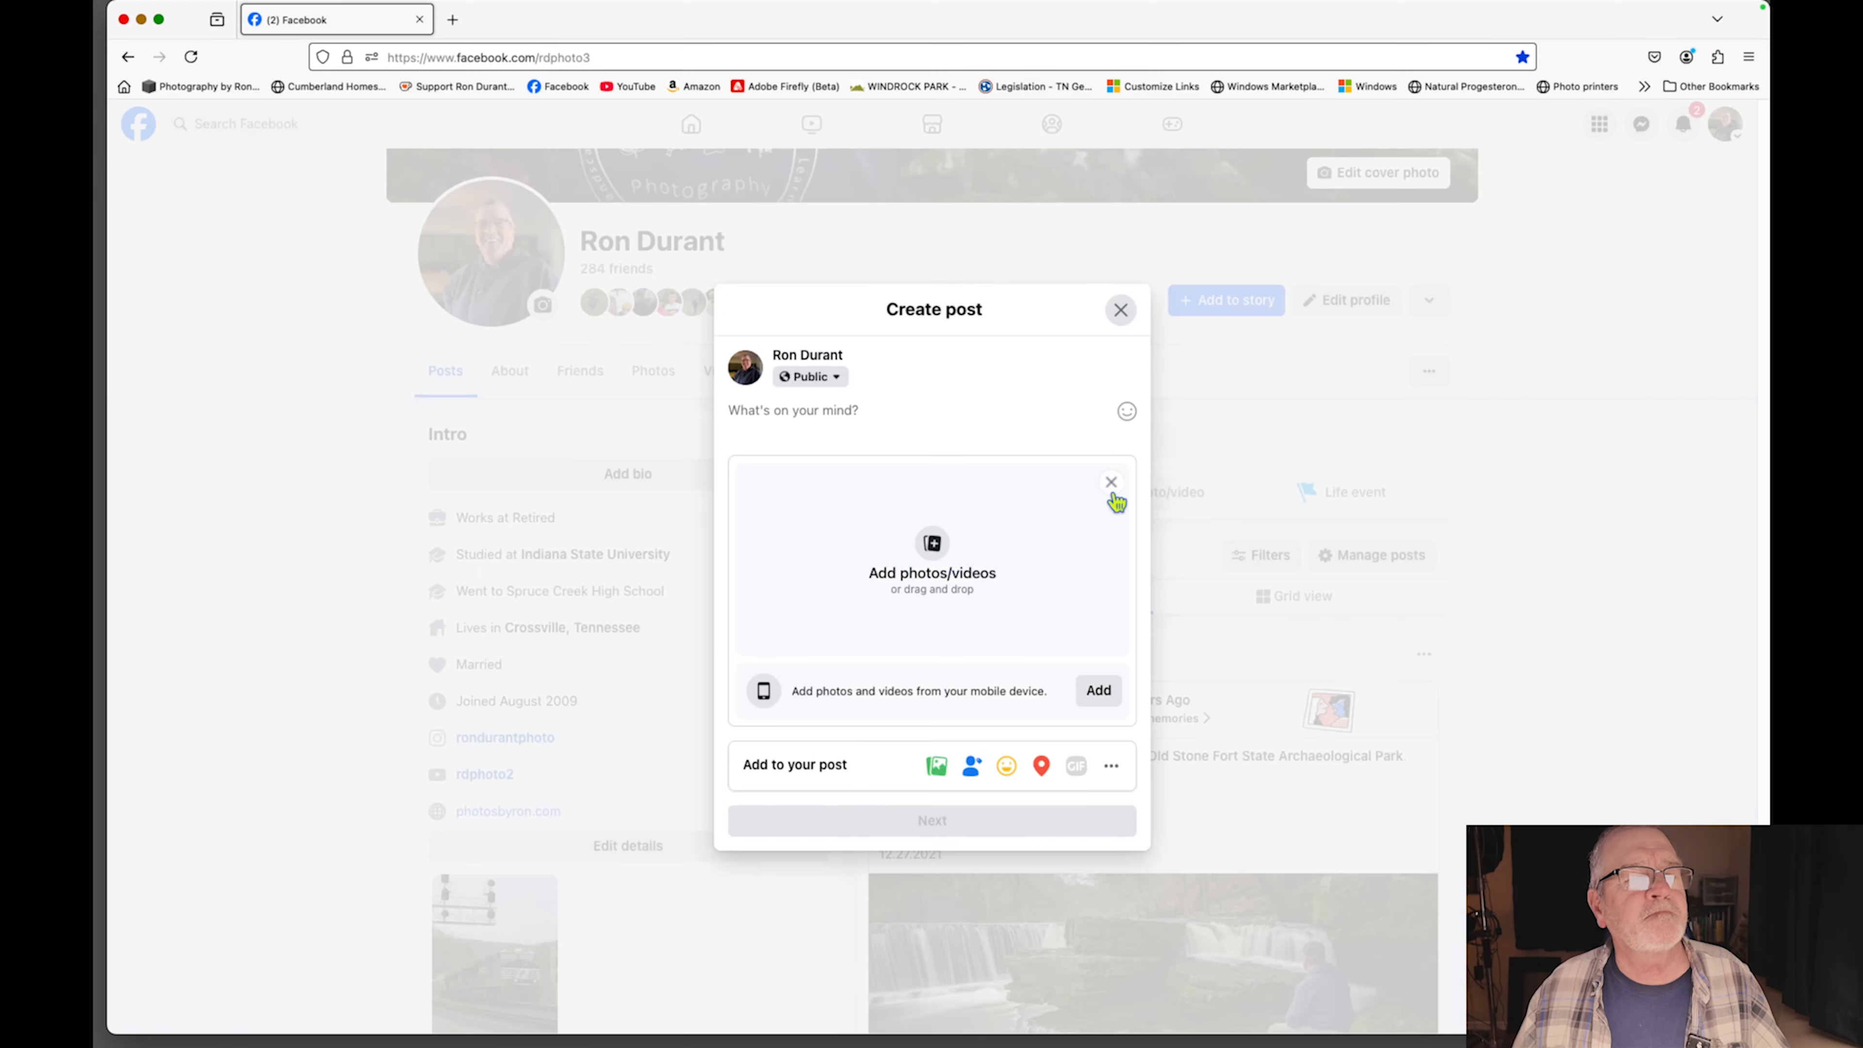
left_click(938, 543)
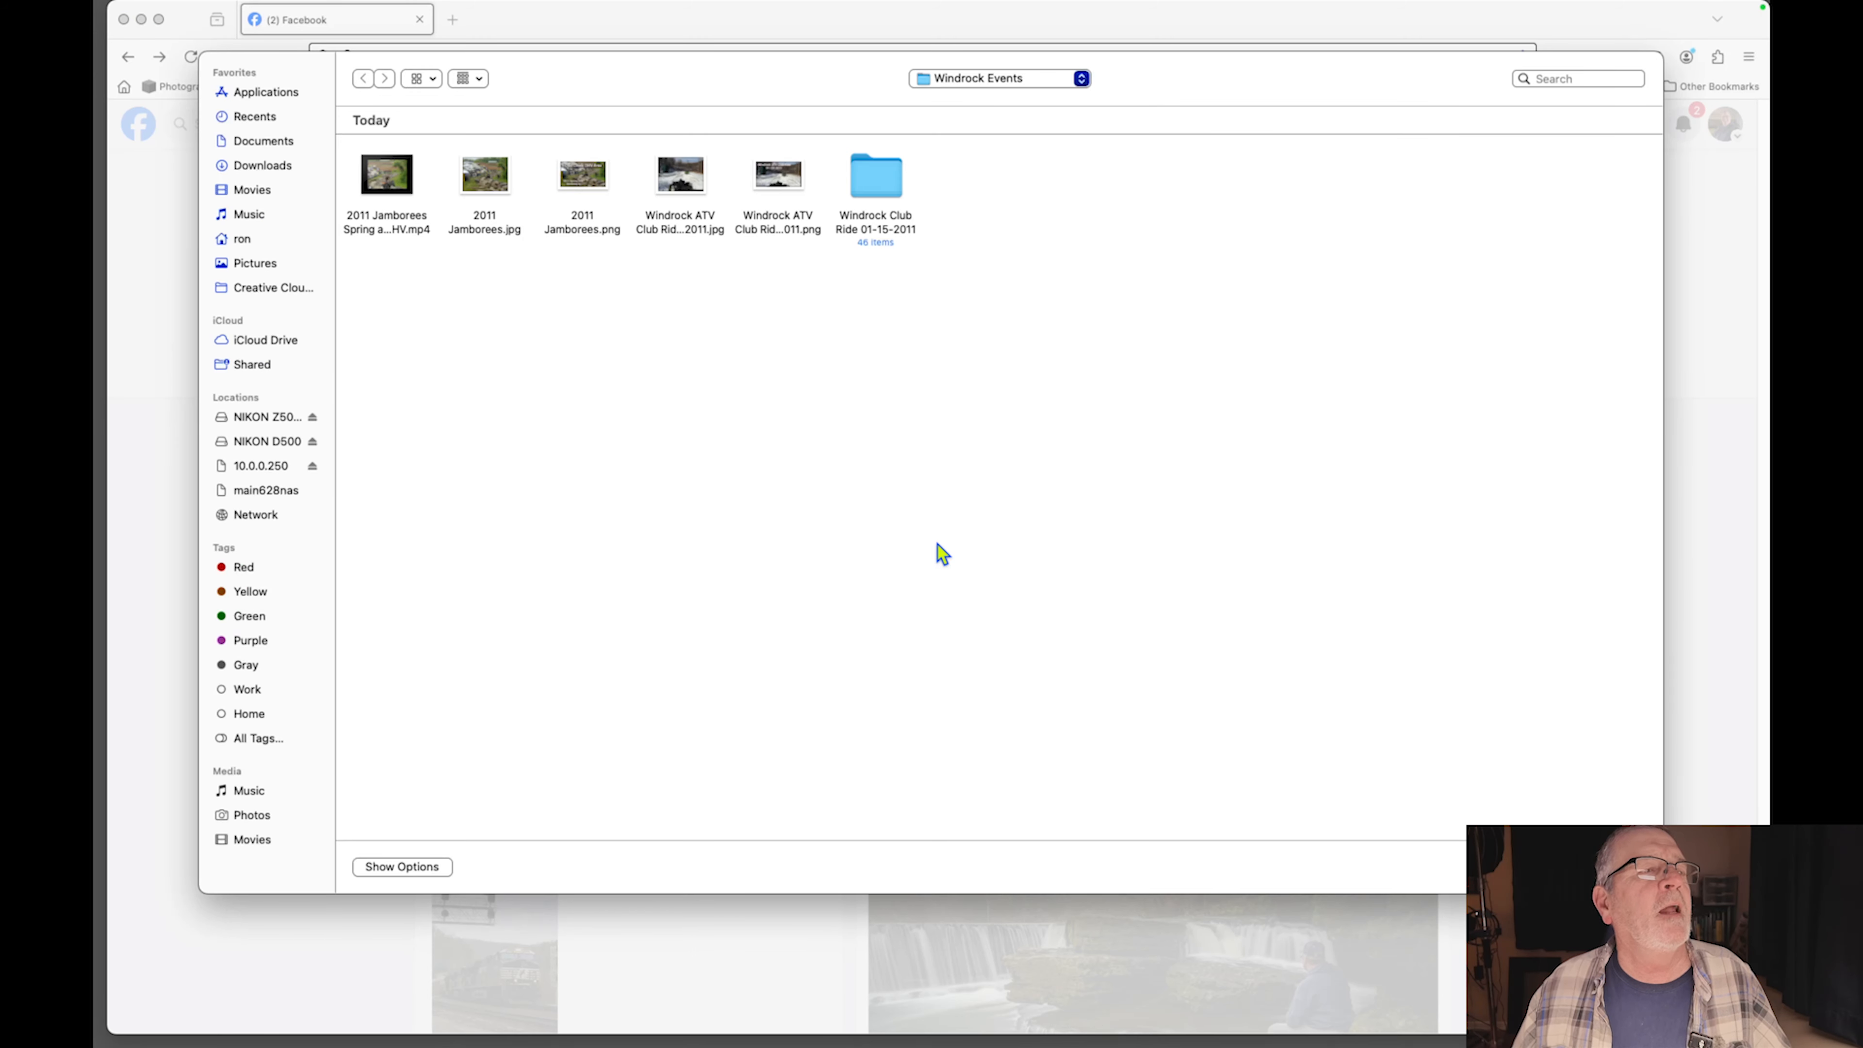
left_click(270, 467)
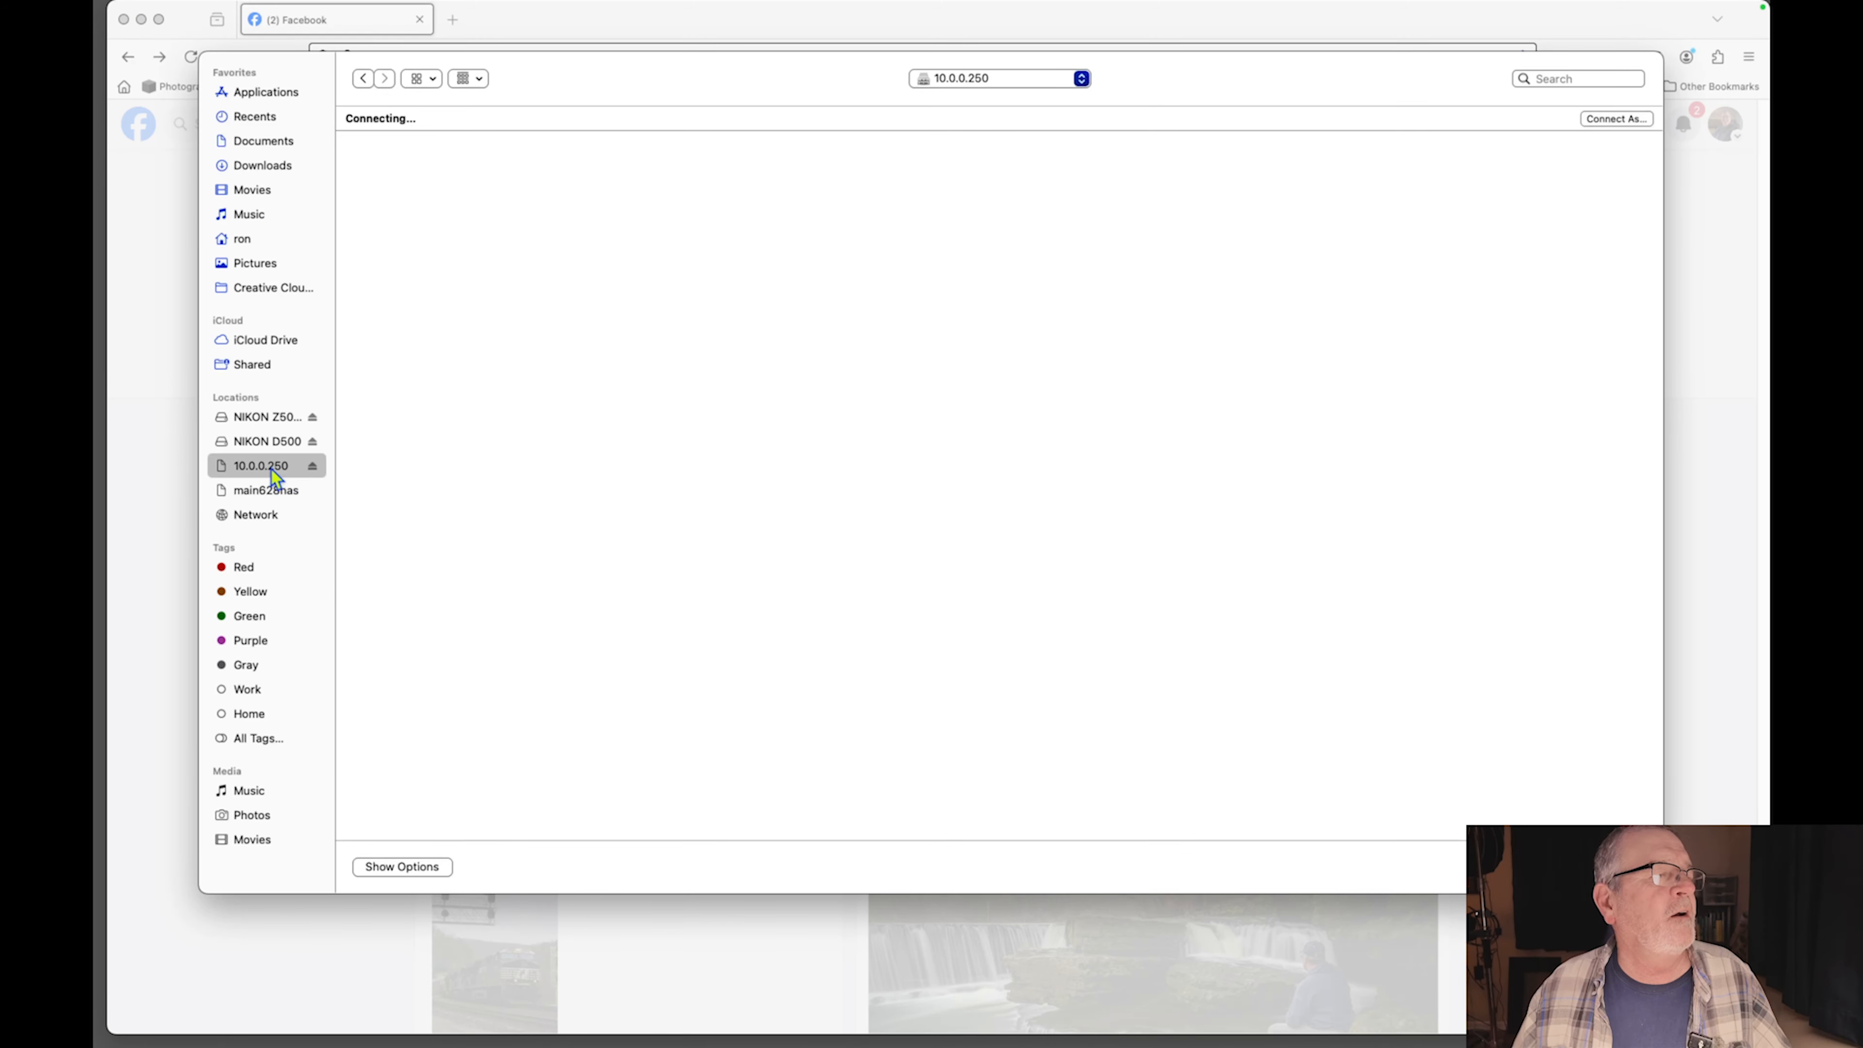
double_click(396, 217)
double_click(386, 171)
double_click(386, 175)
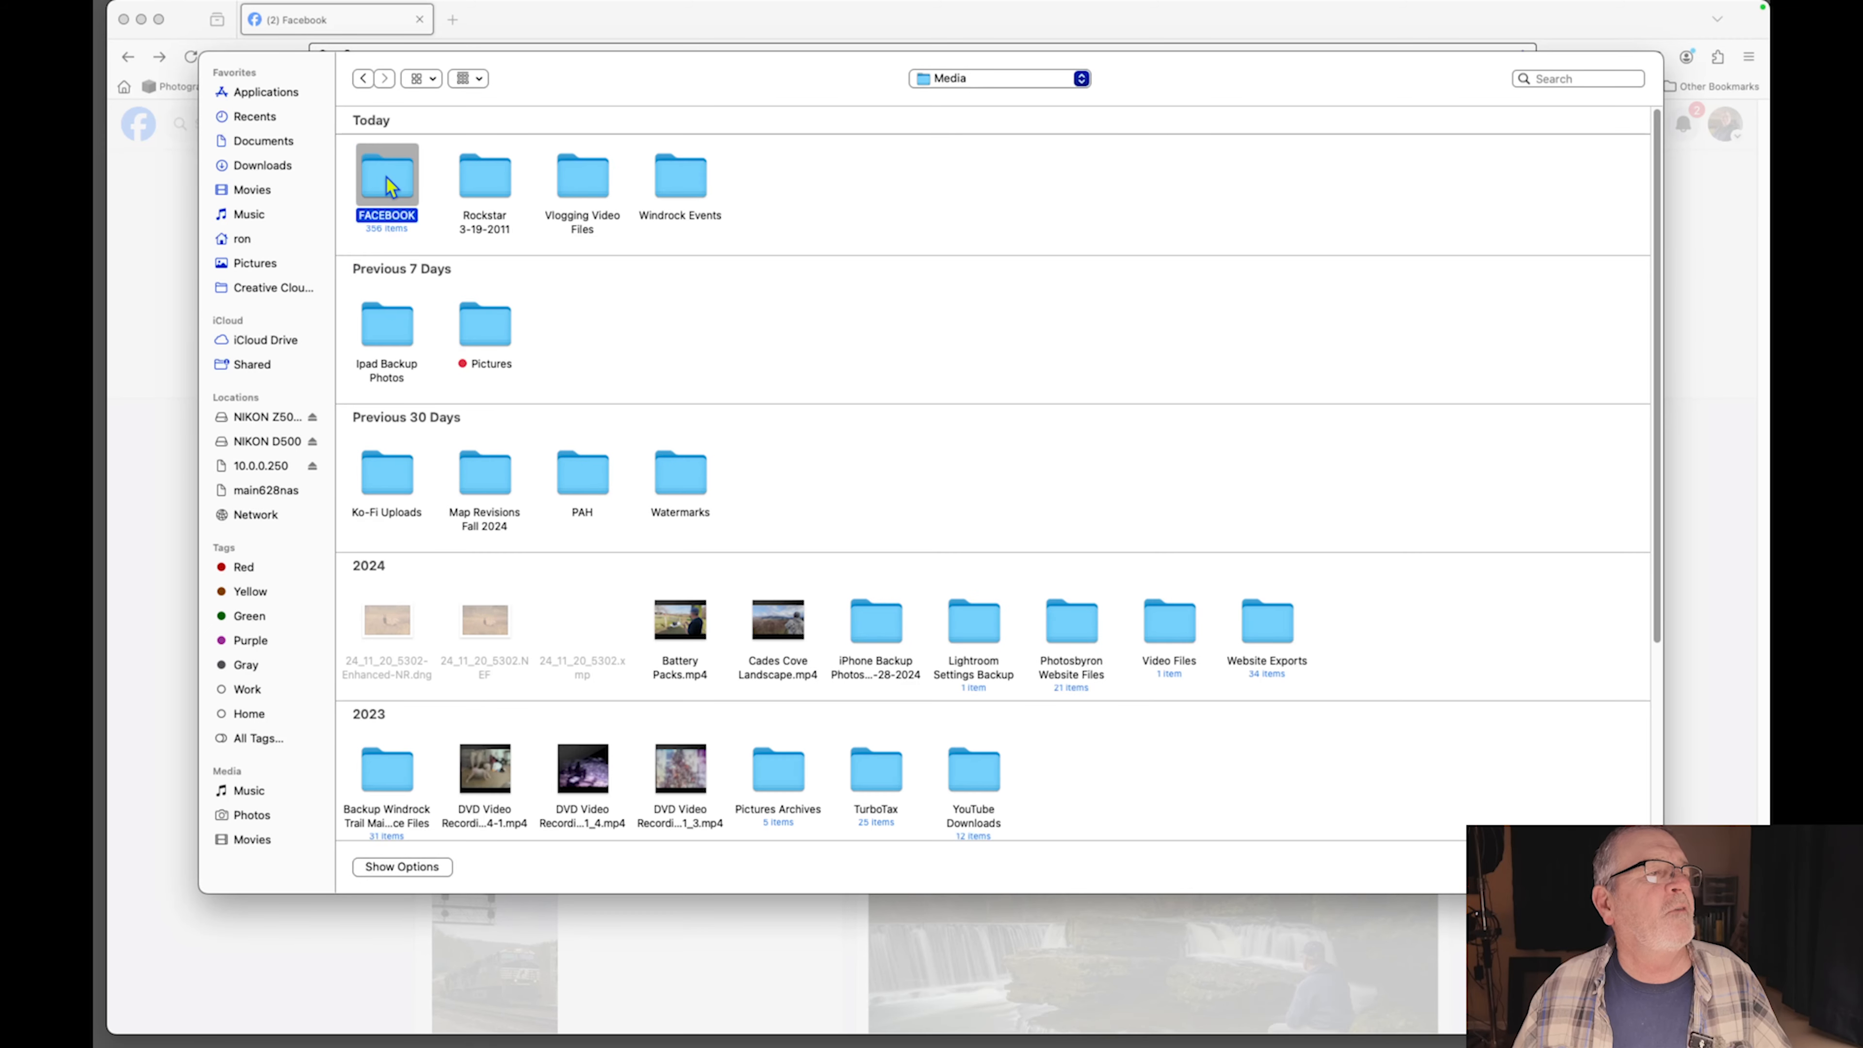
double_click(388, 183)
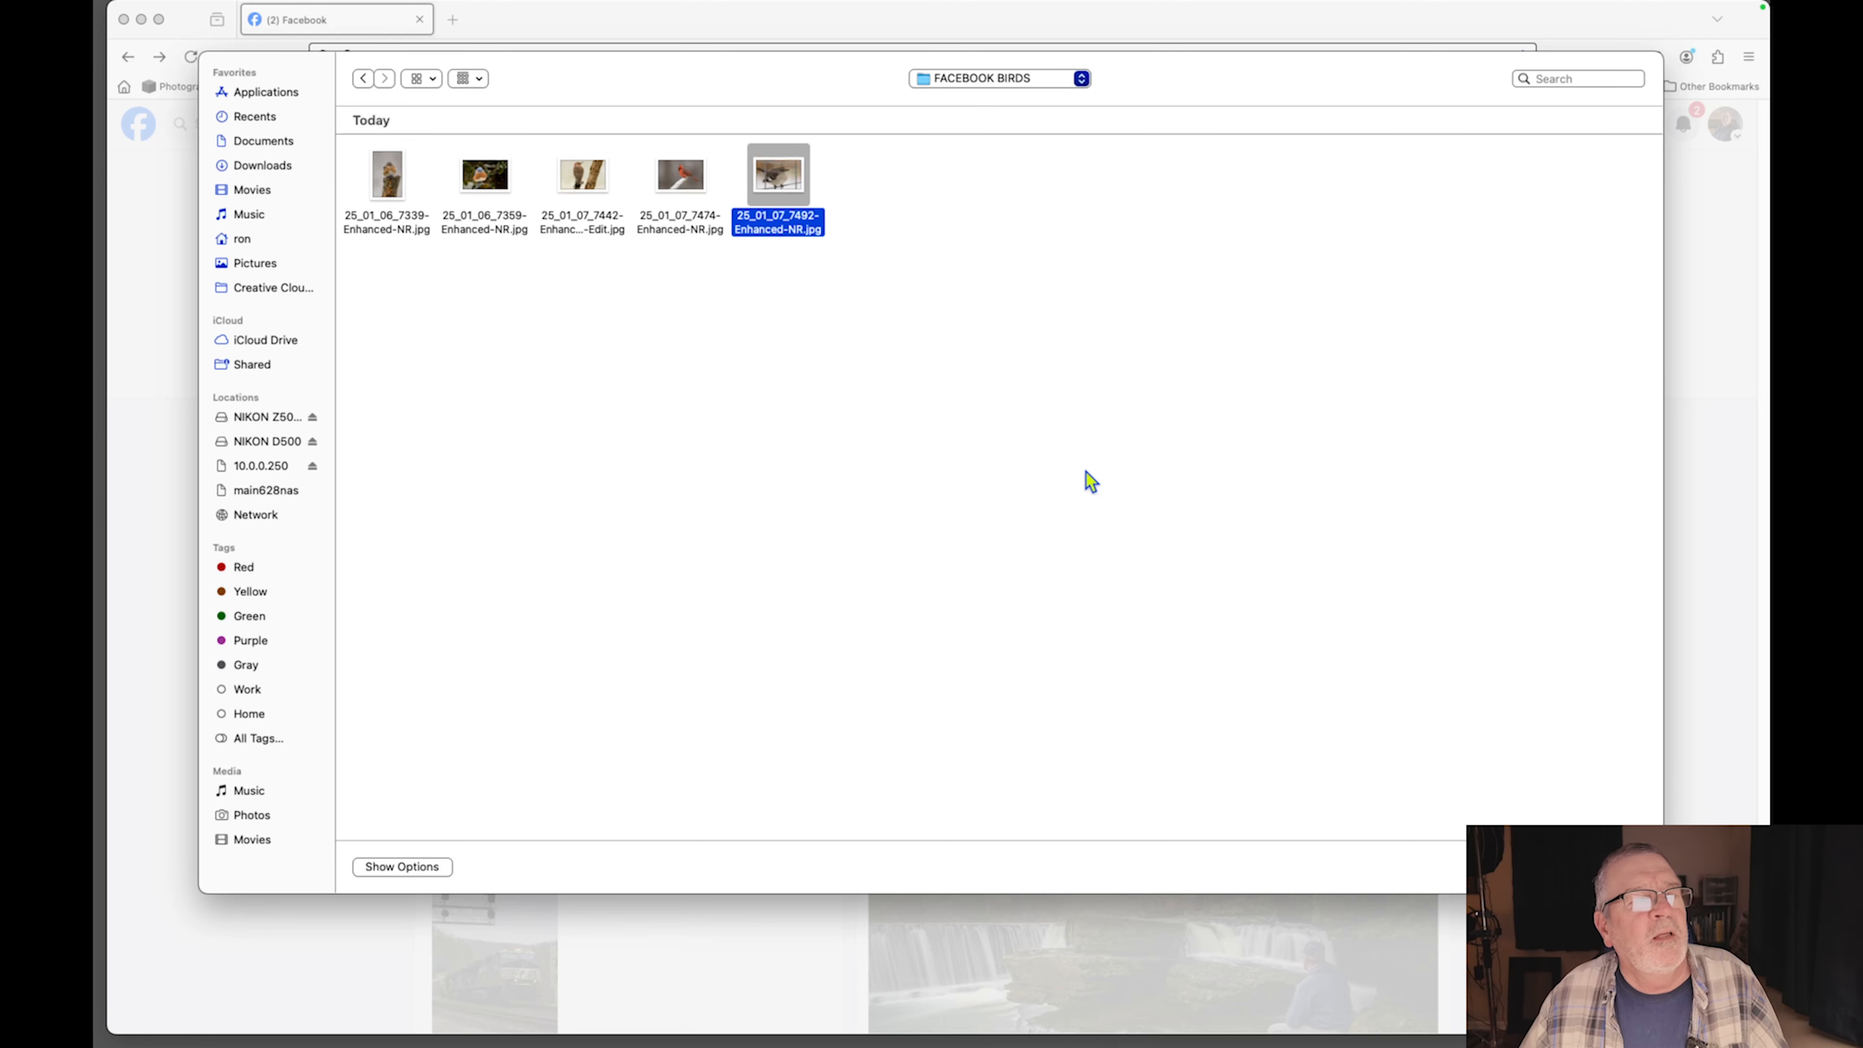
left_click(1619, 866)
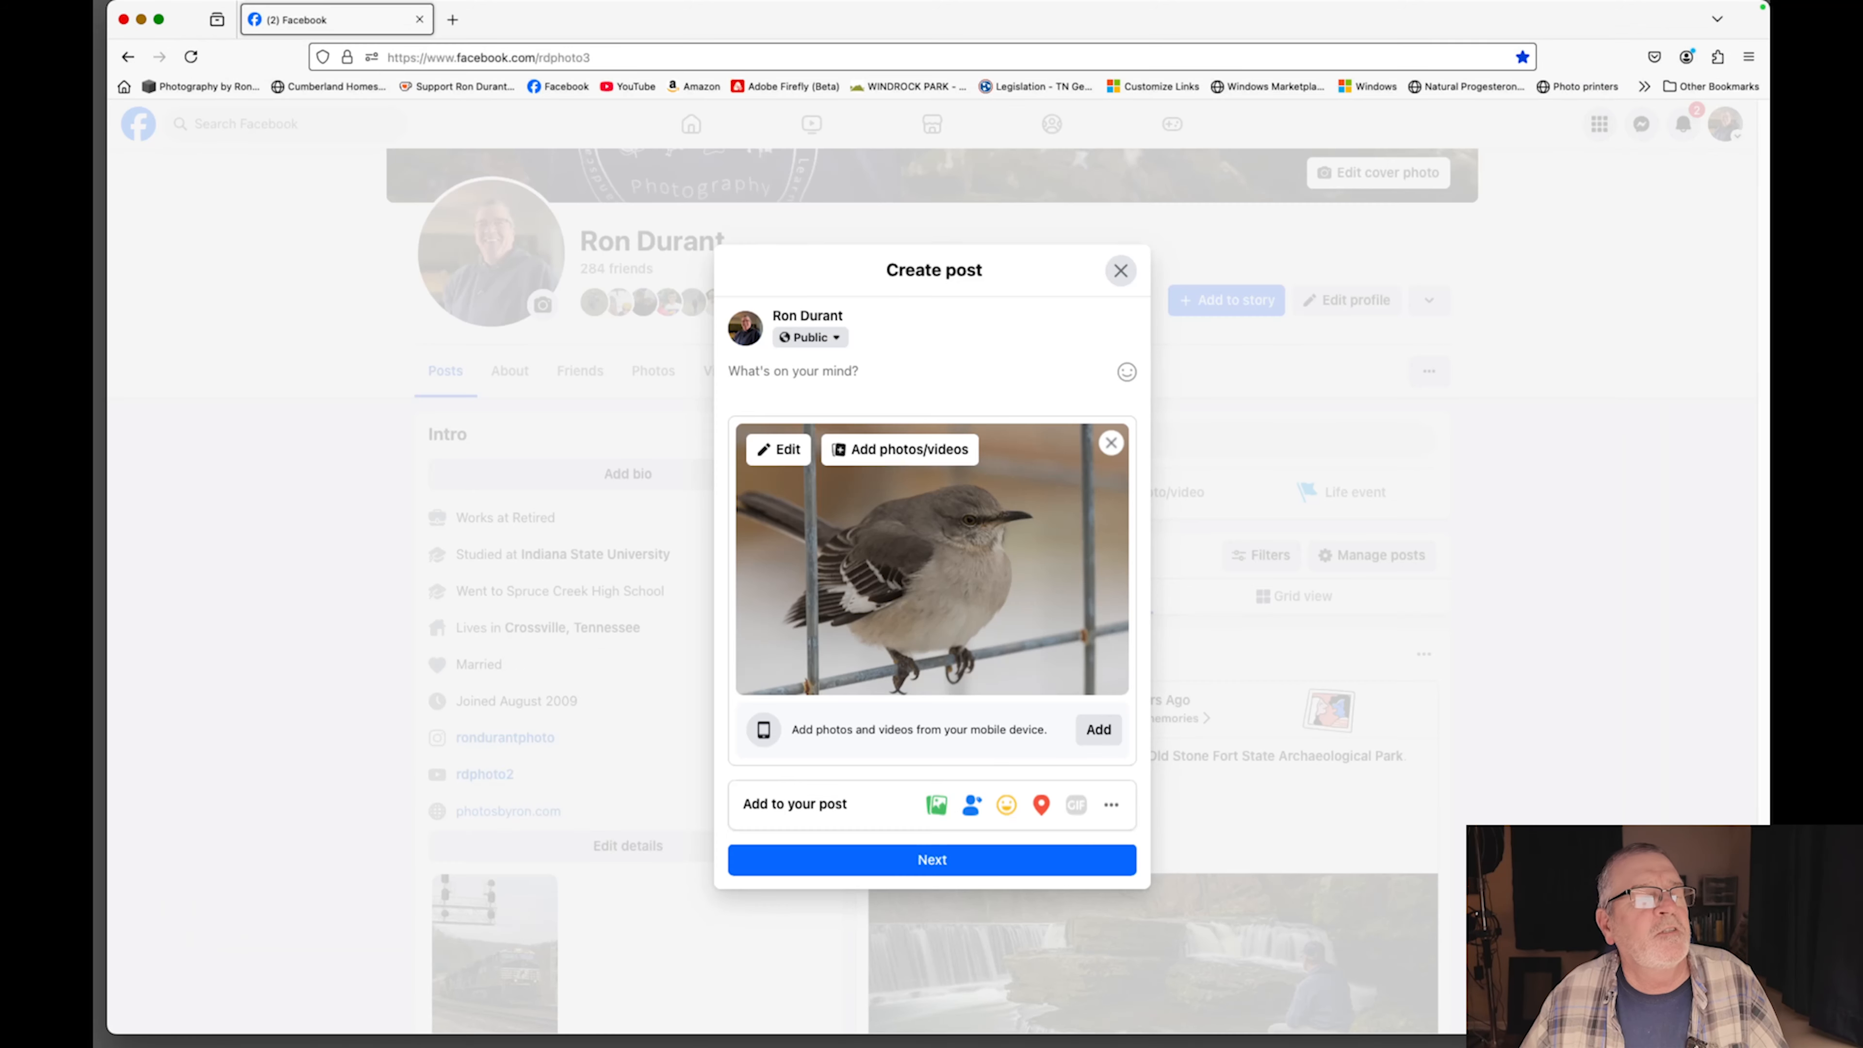
Add the cardinal, woodpecker and bluebird photos (7474, 7442 and 7359) from the FACEBOOK BIRDS folder to the post.
left_click(899, 459)
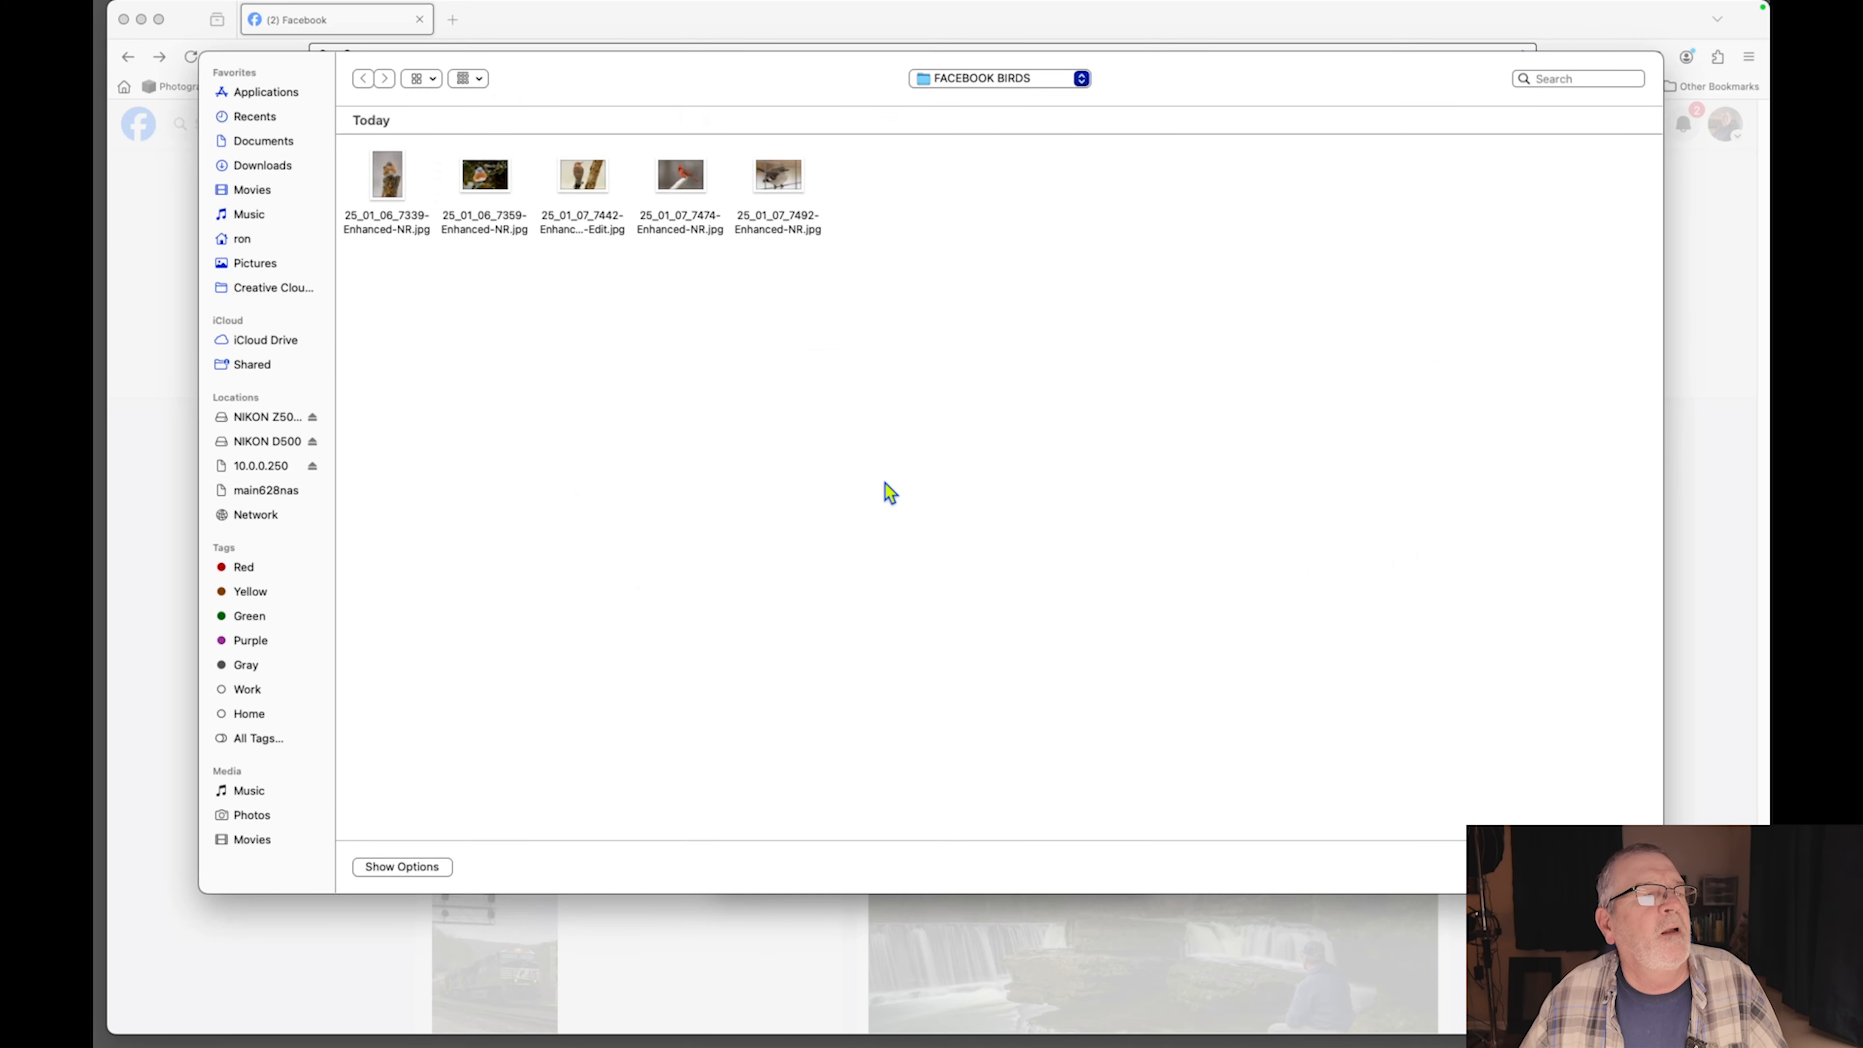
left_click(665, 183)
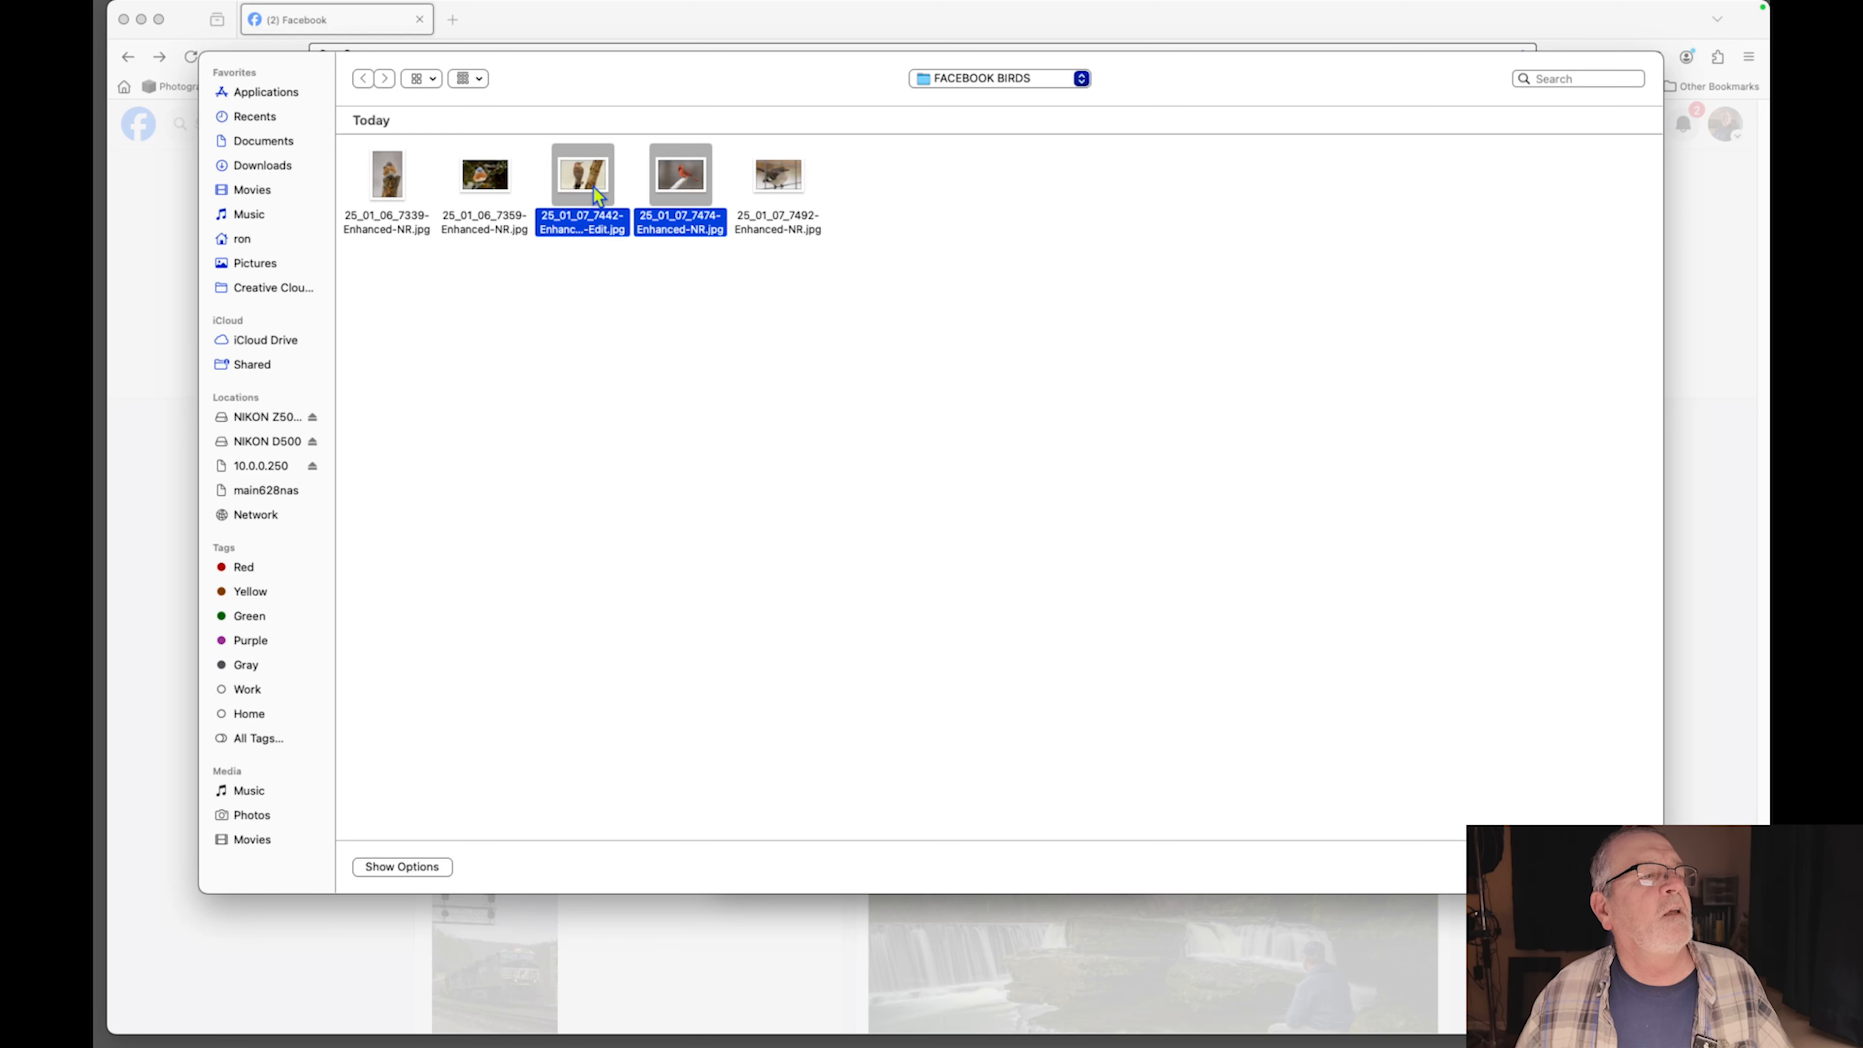
left_click(494, 184, "super")
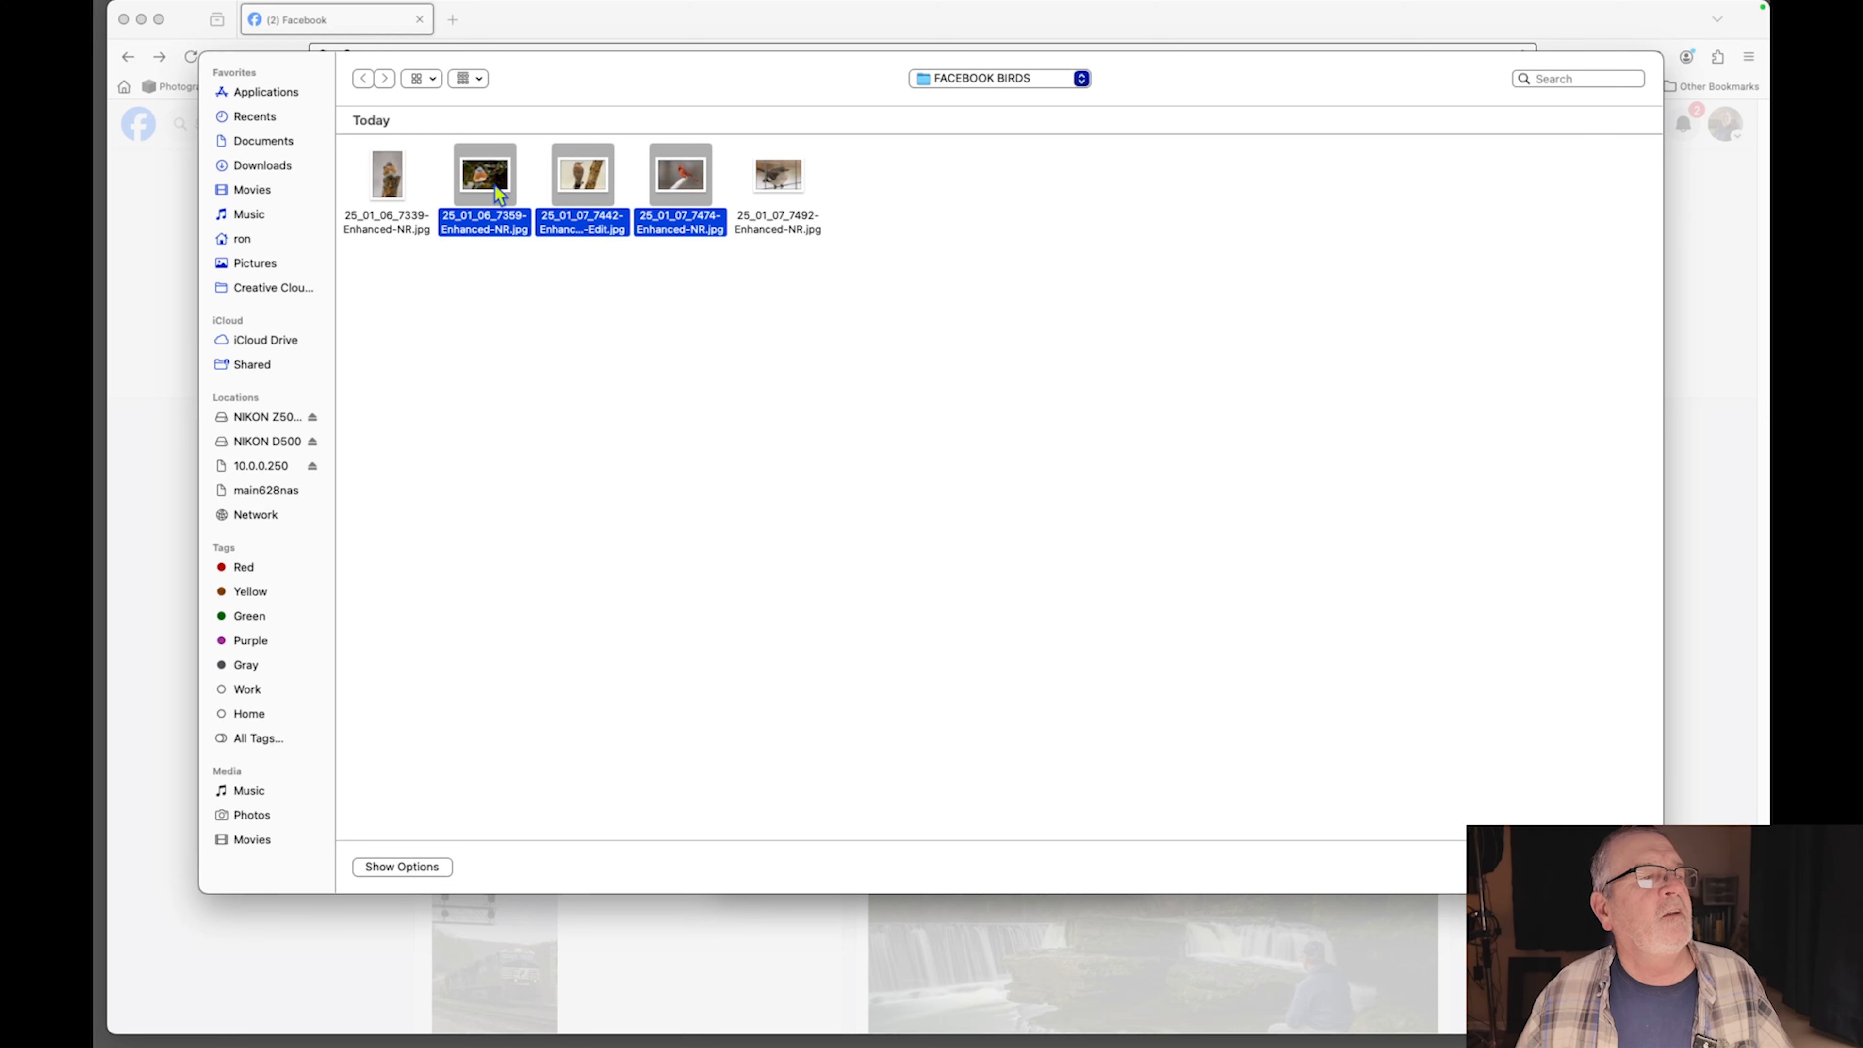
left_click(1620, 866)
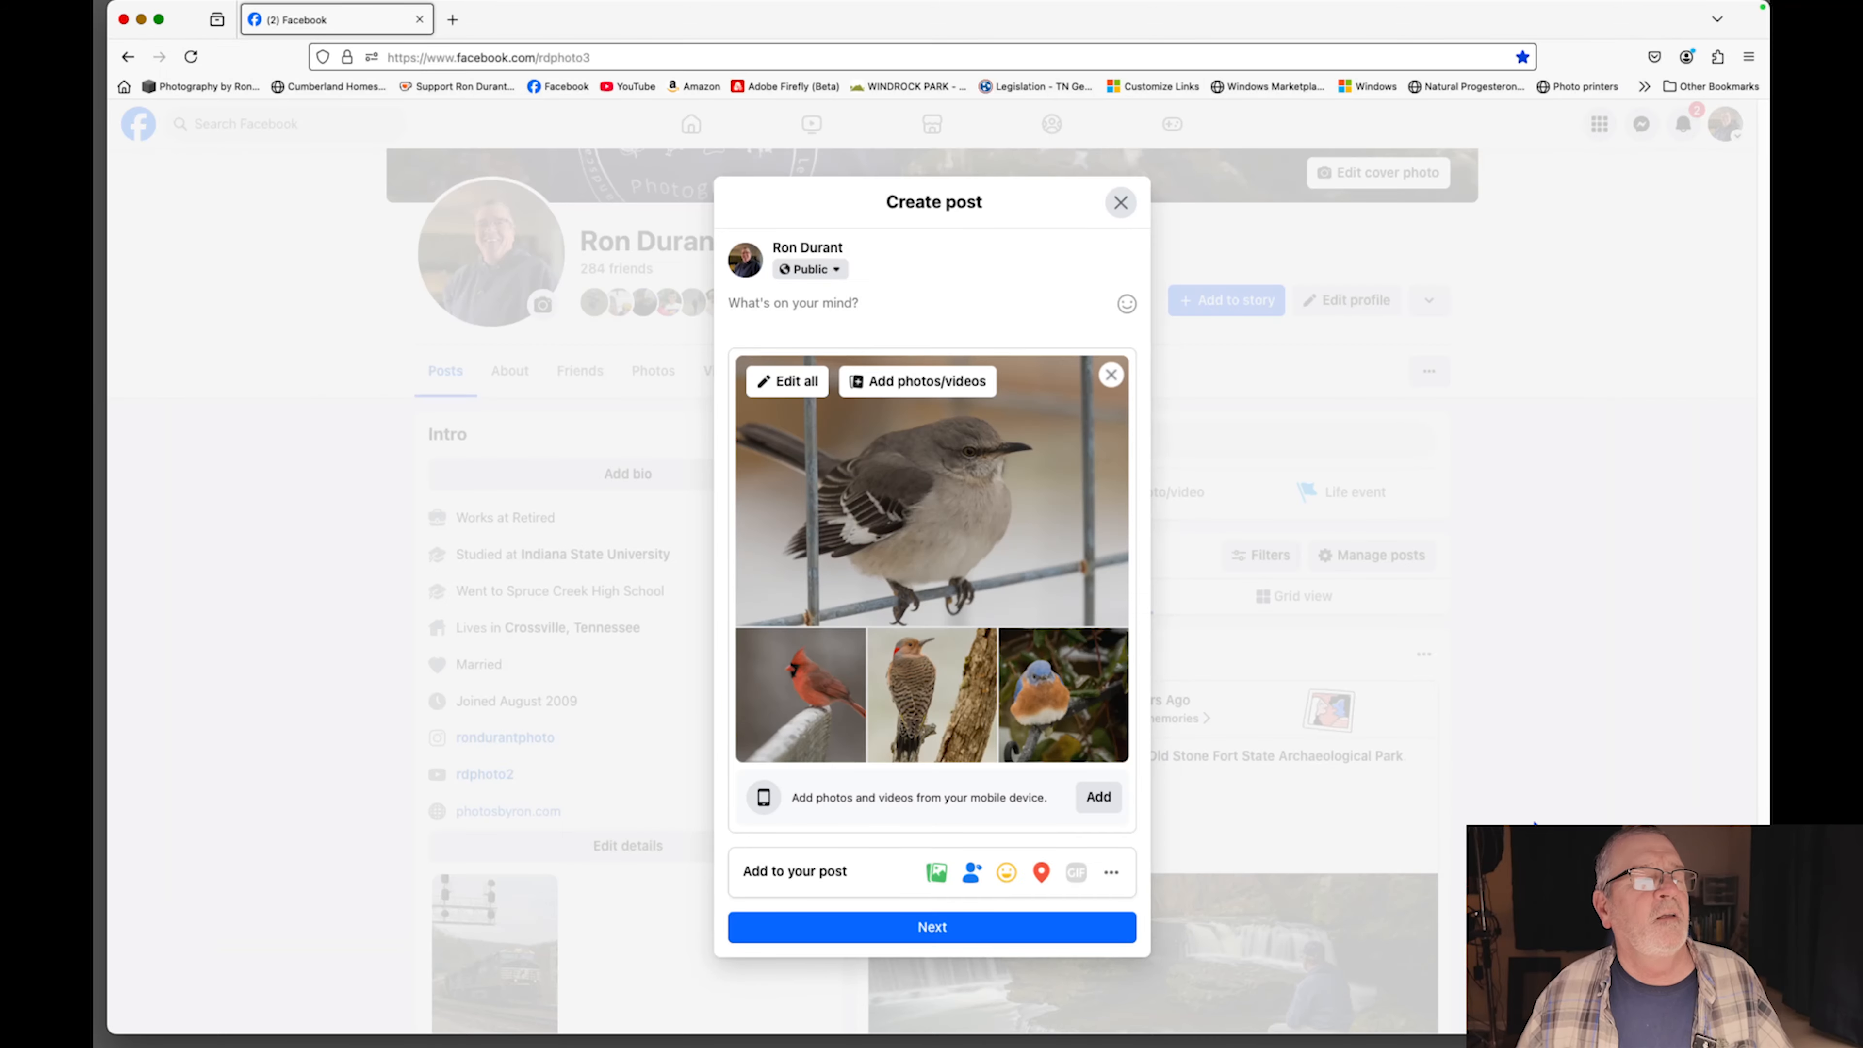
Add the remaining bluebird photo, 25_01_06_7339-Enhanced-NR.jpg, from the FACEBOOK BIRDS folder to the post.
left_click(942, 385)
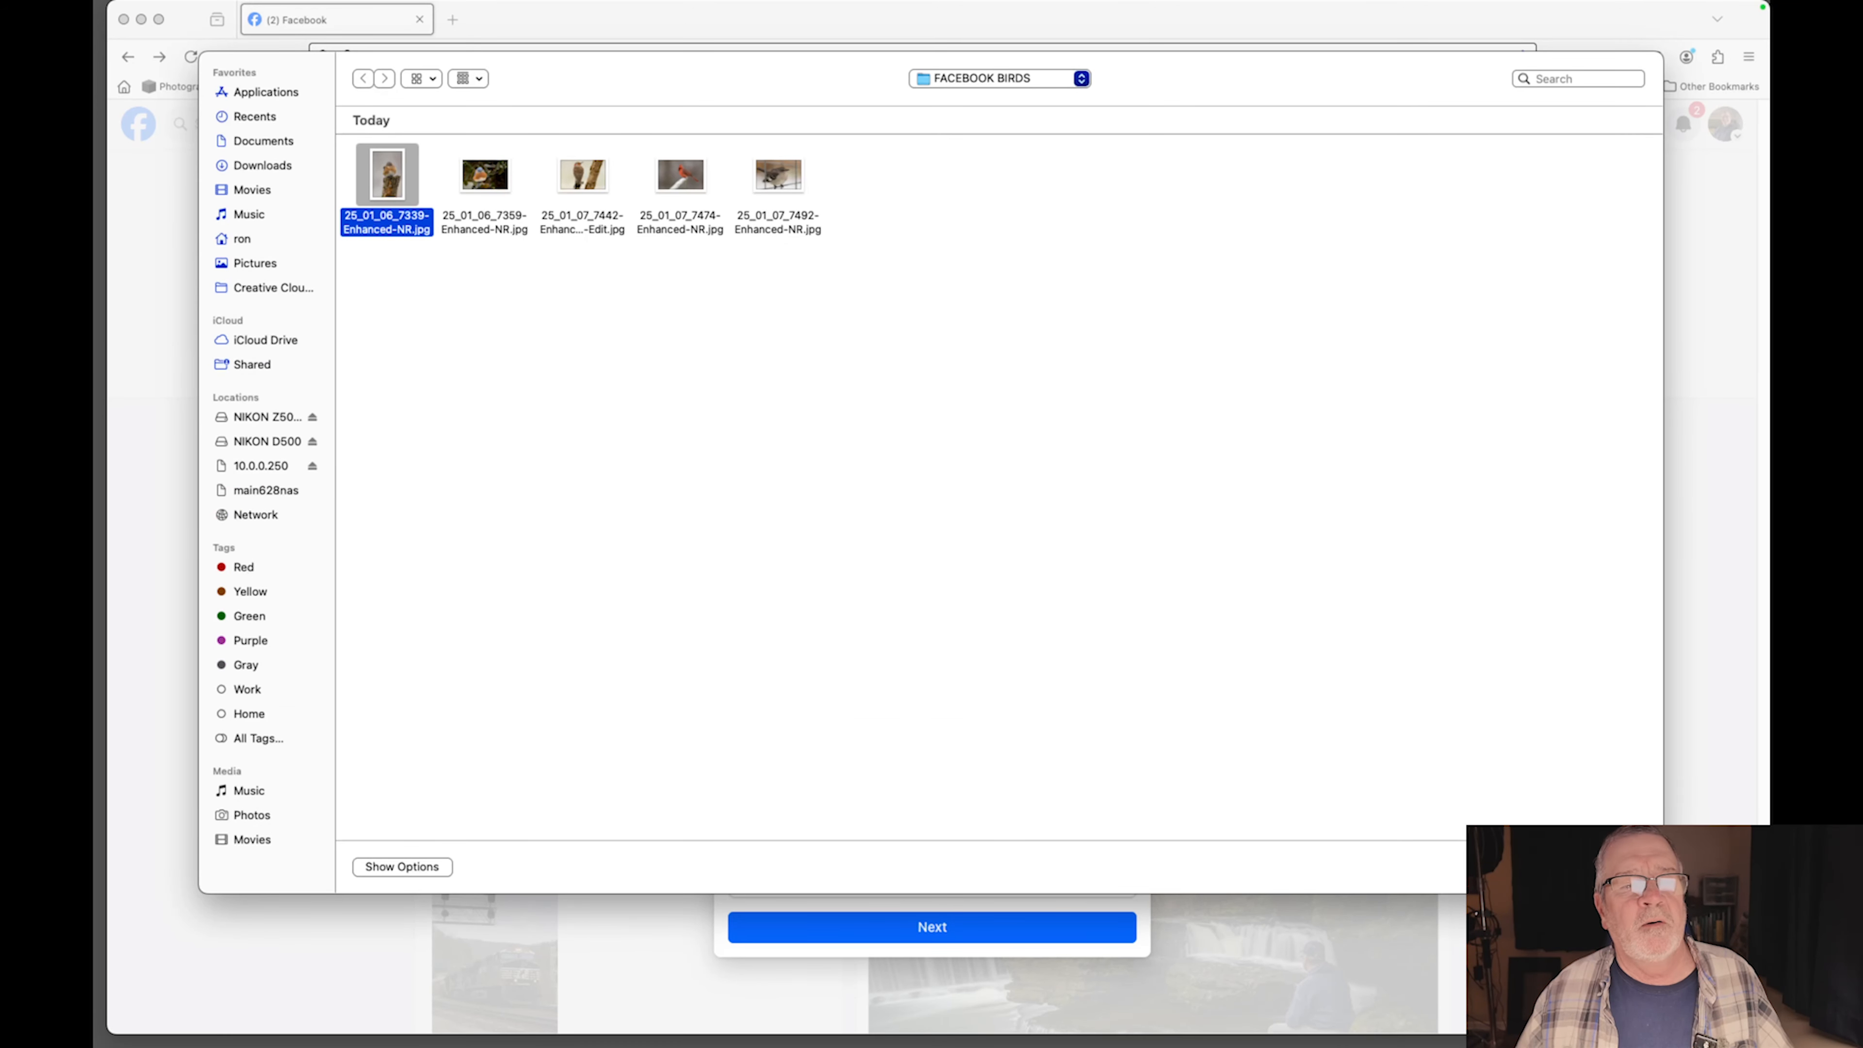
left_click(1619, 867)
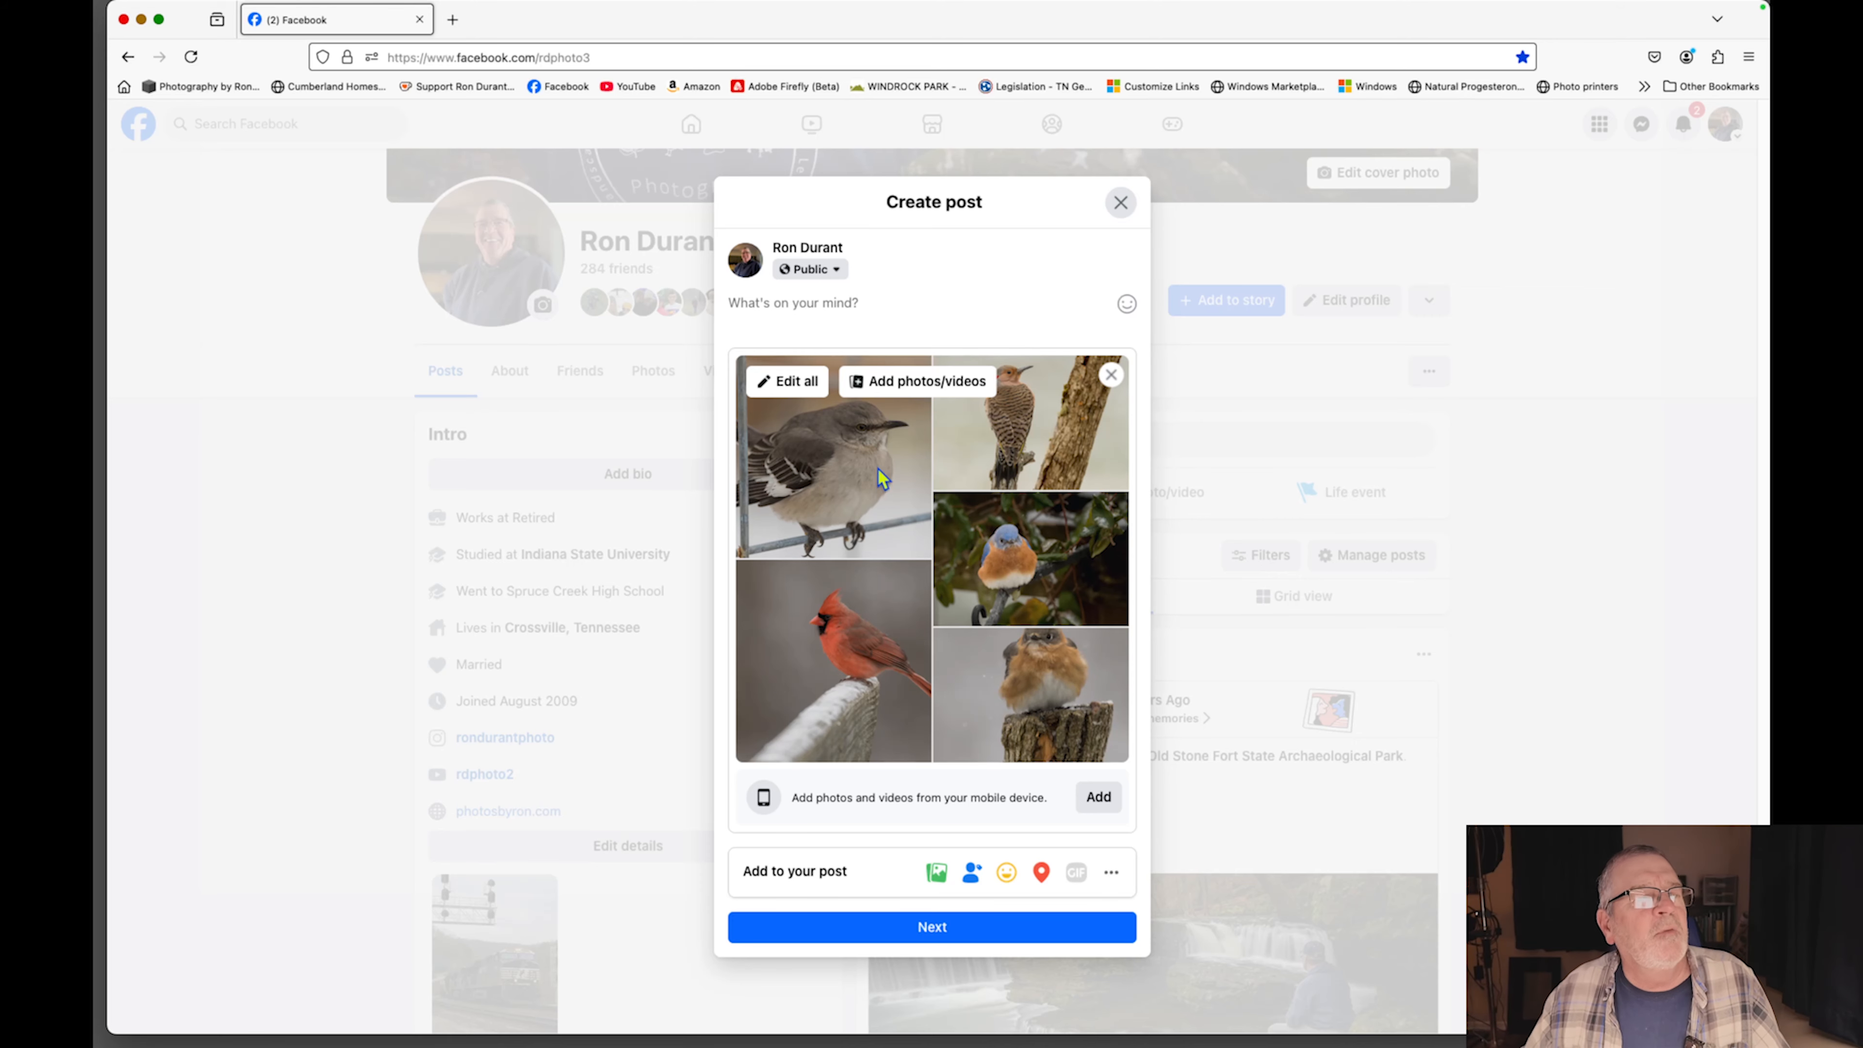
Begin the post text with "A little backyard birding today on a cold winter afternoon at 24 degrees. The".
left_click(834, 303)
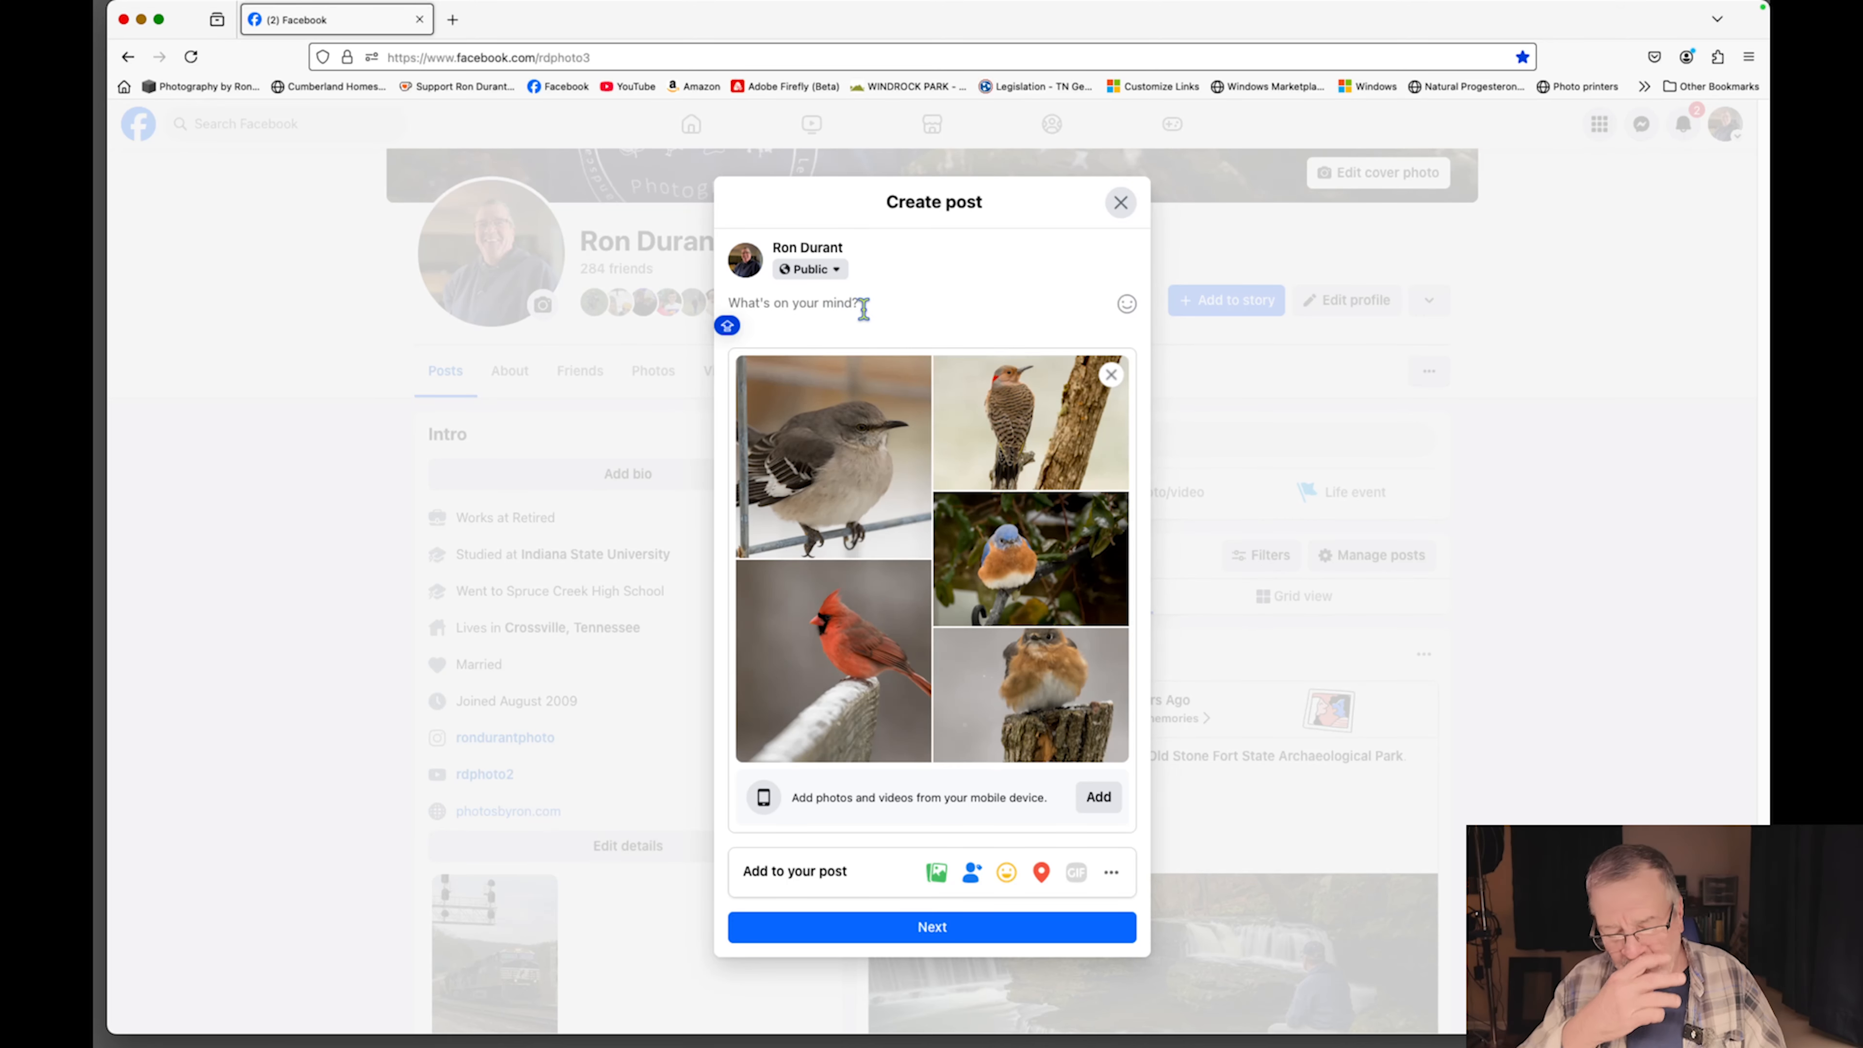
type("LITTLE")
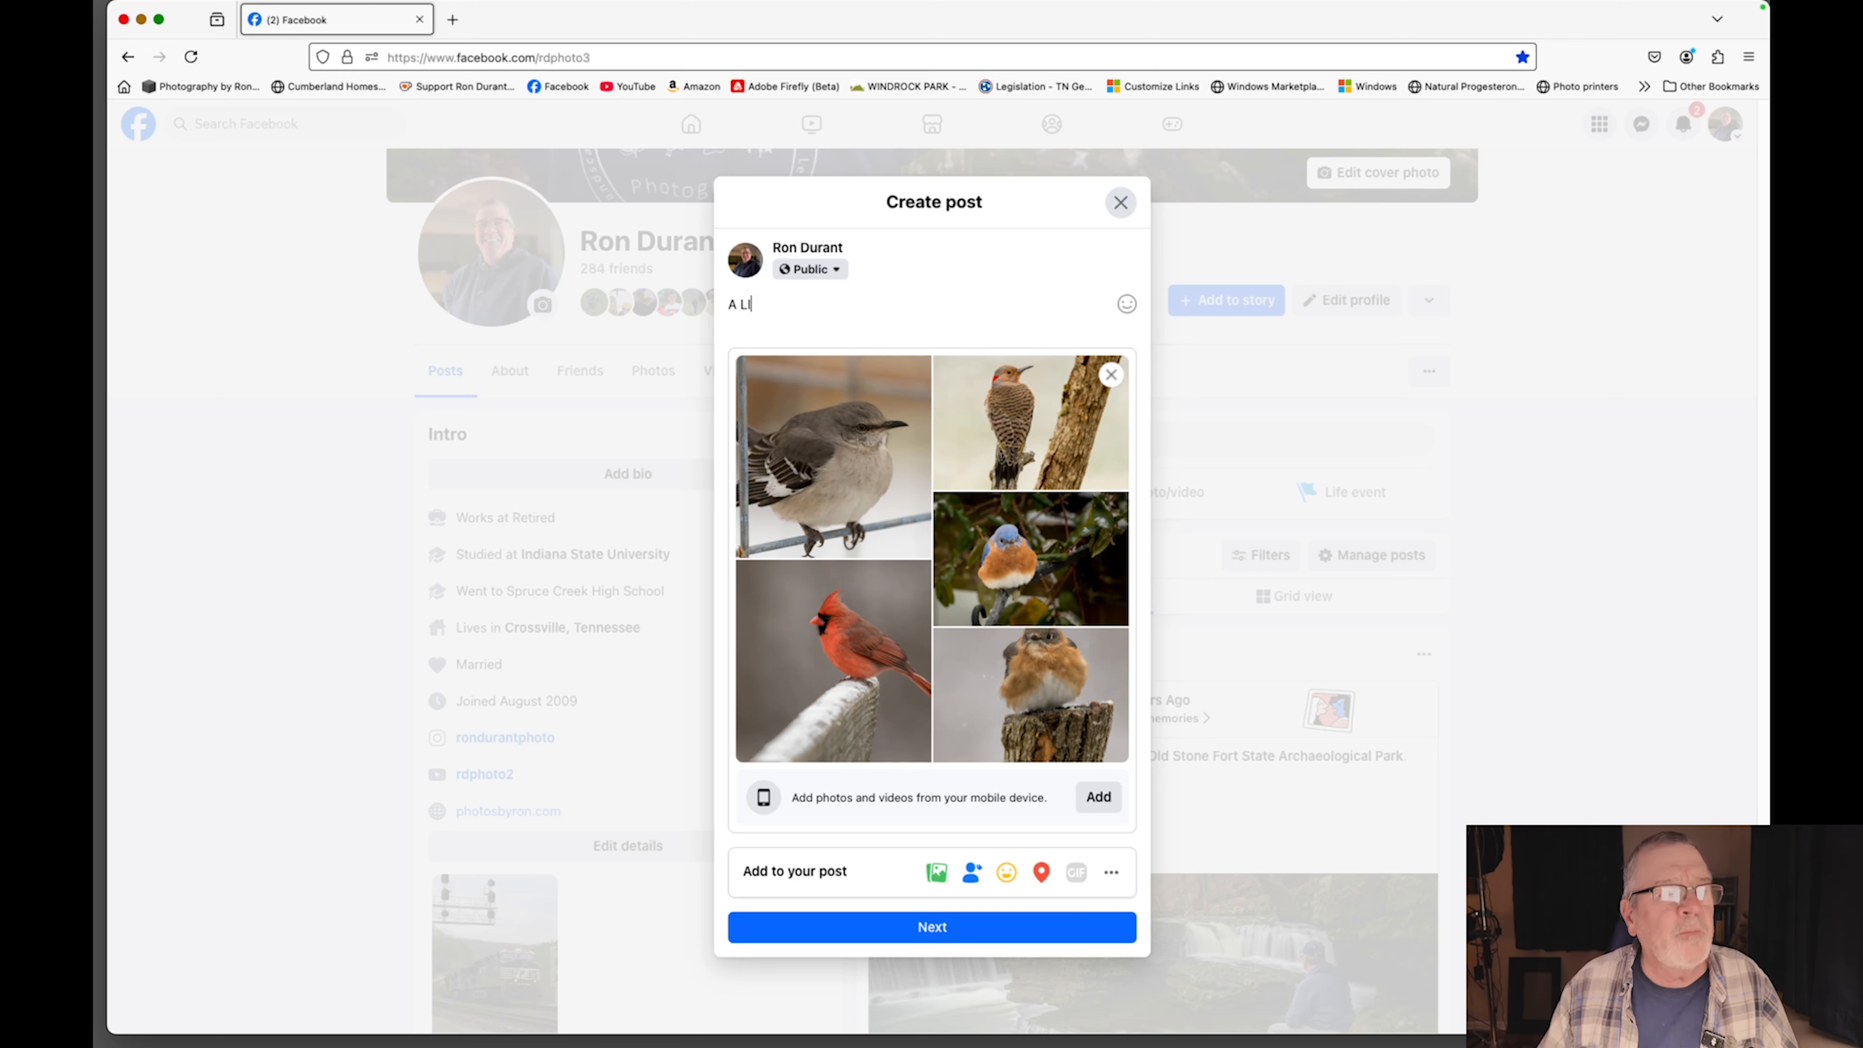
key("BackSpace")
key("BackSpace")
key("BackSpace")
key("BackSpace")
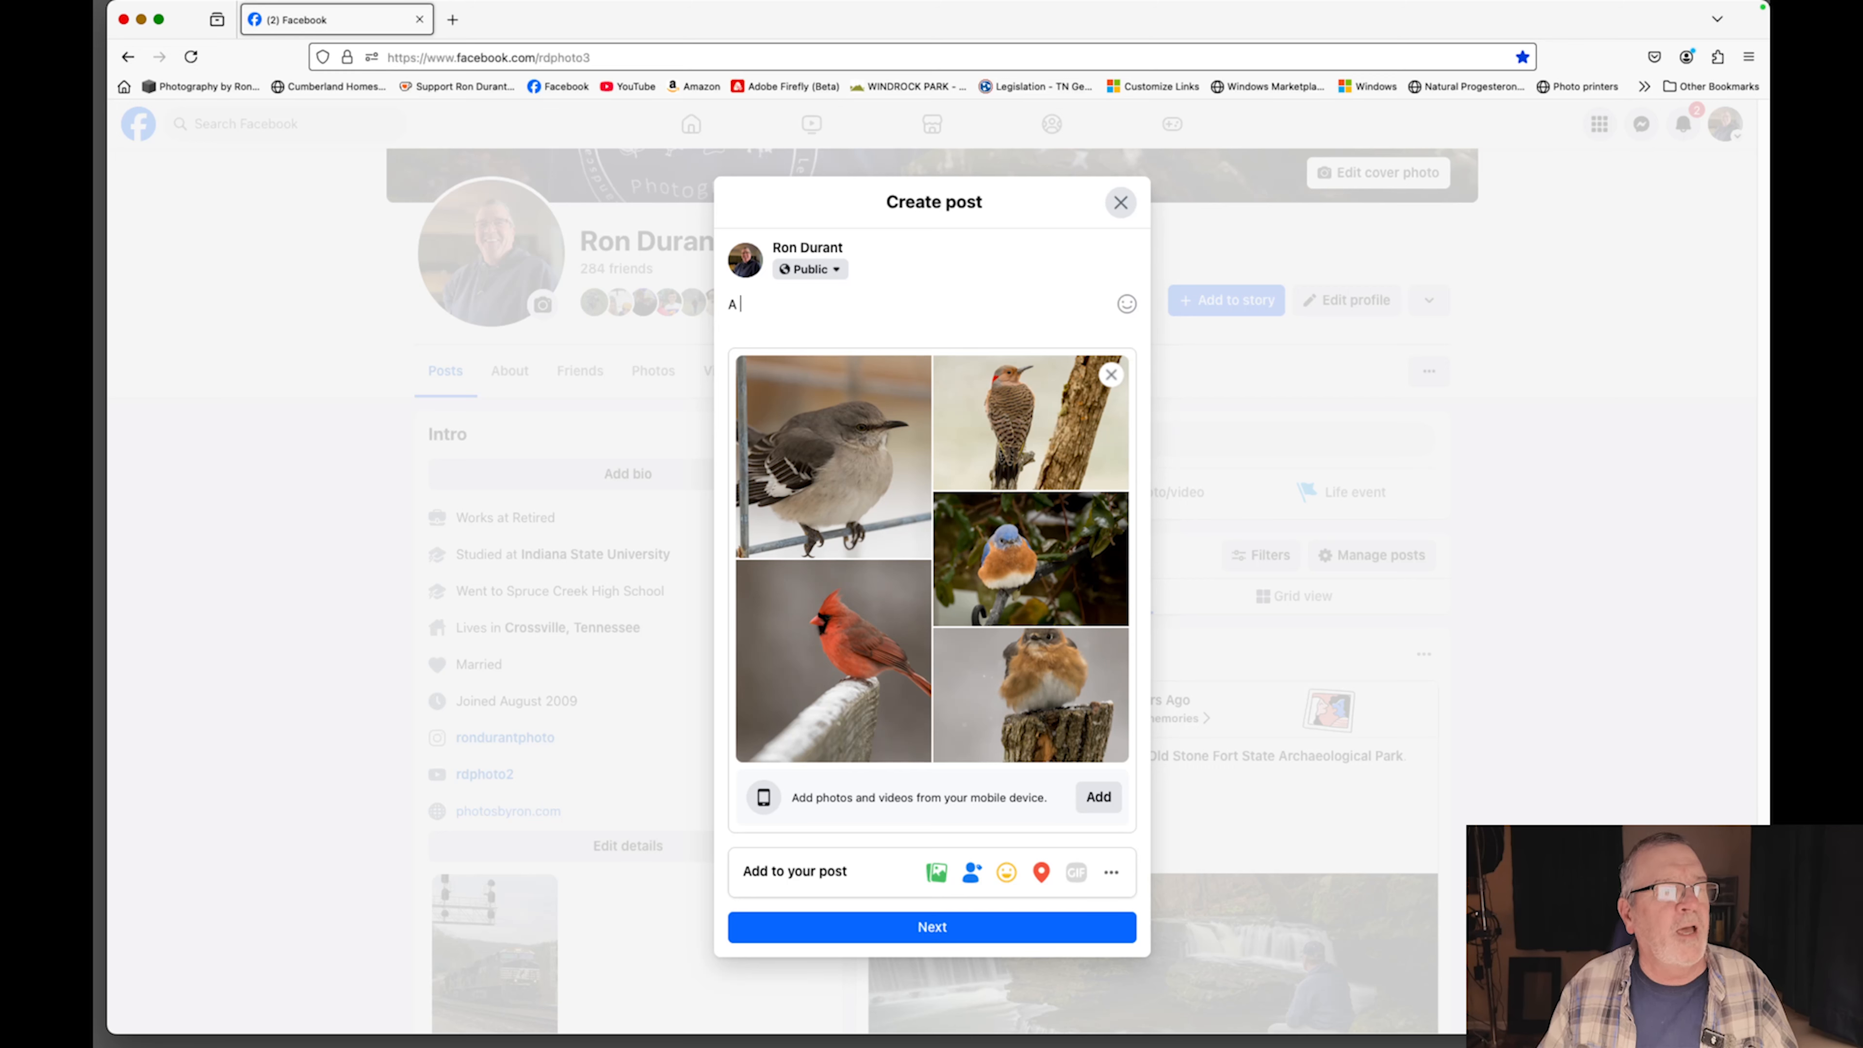
type("ba")
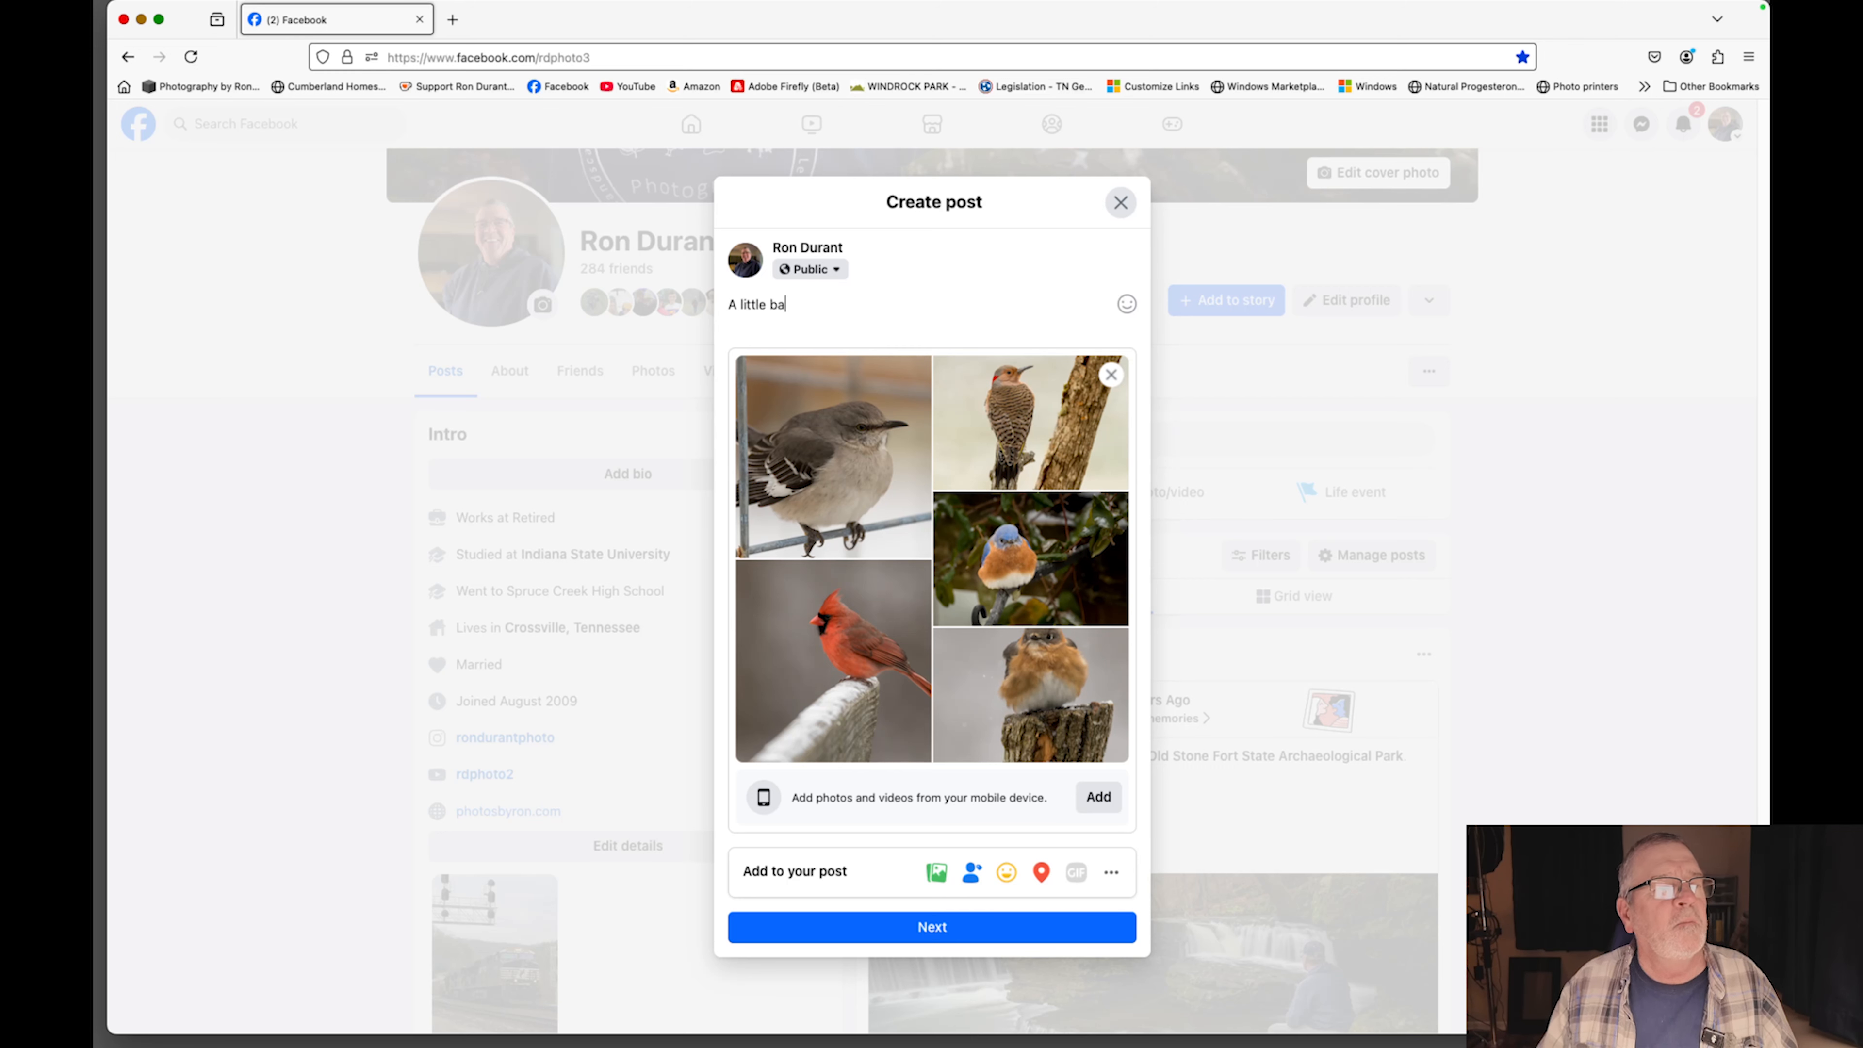
type("ckyard birding today on a")
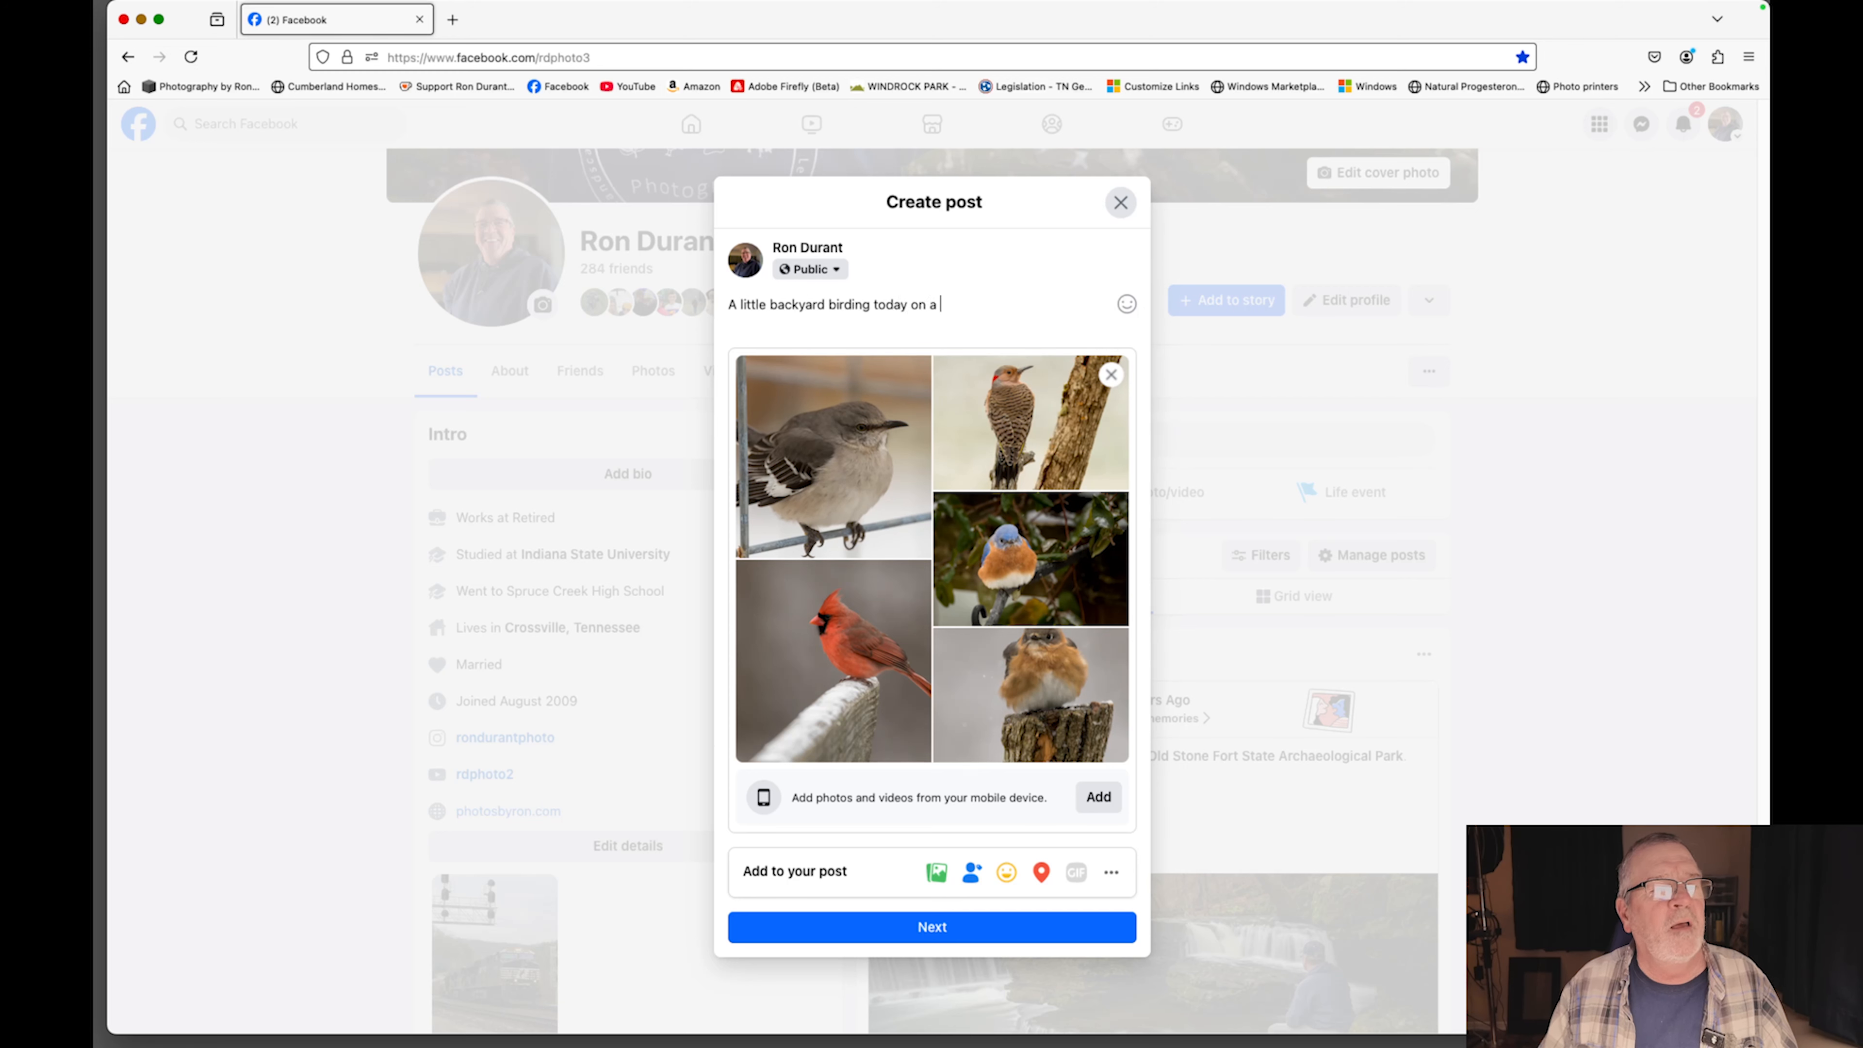
type(" cold wint")
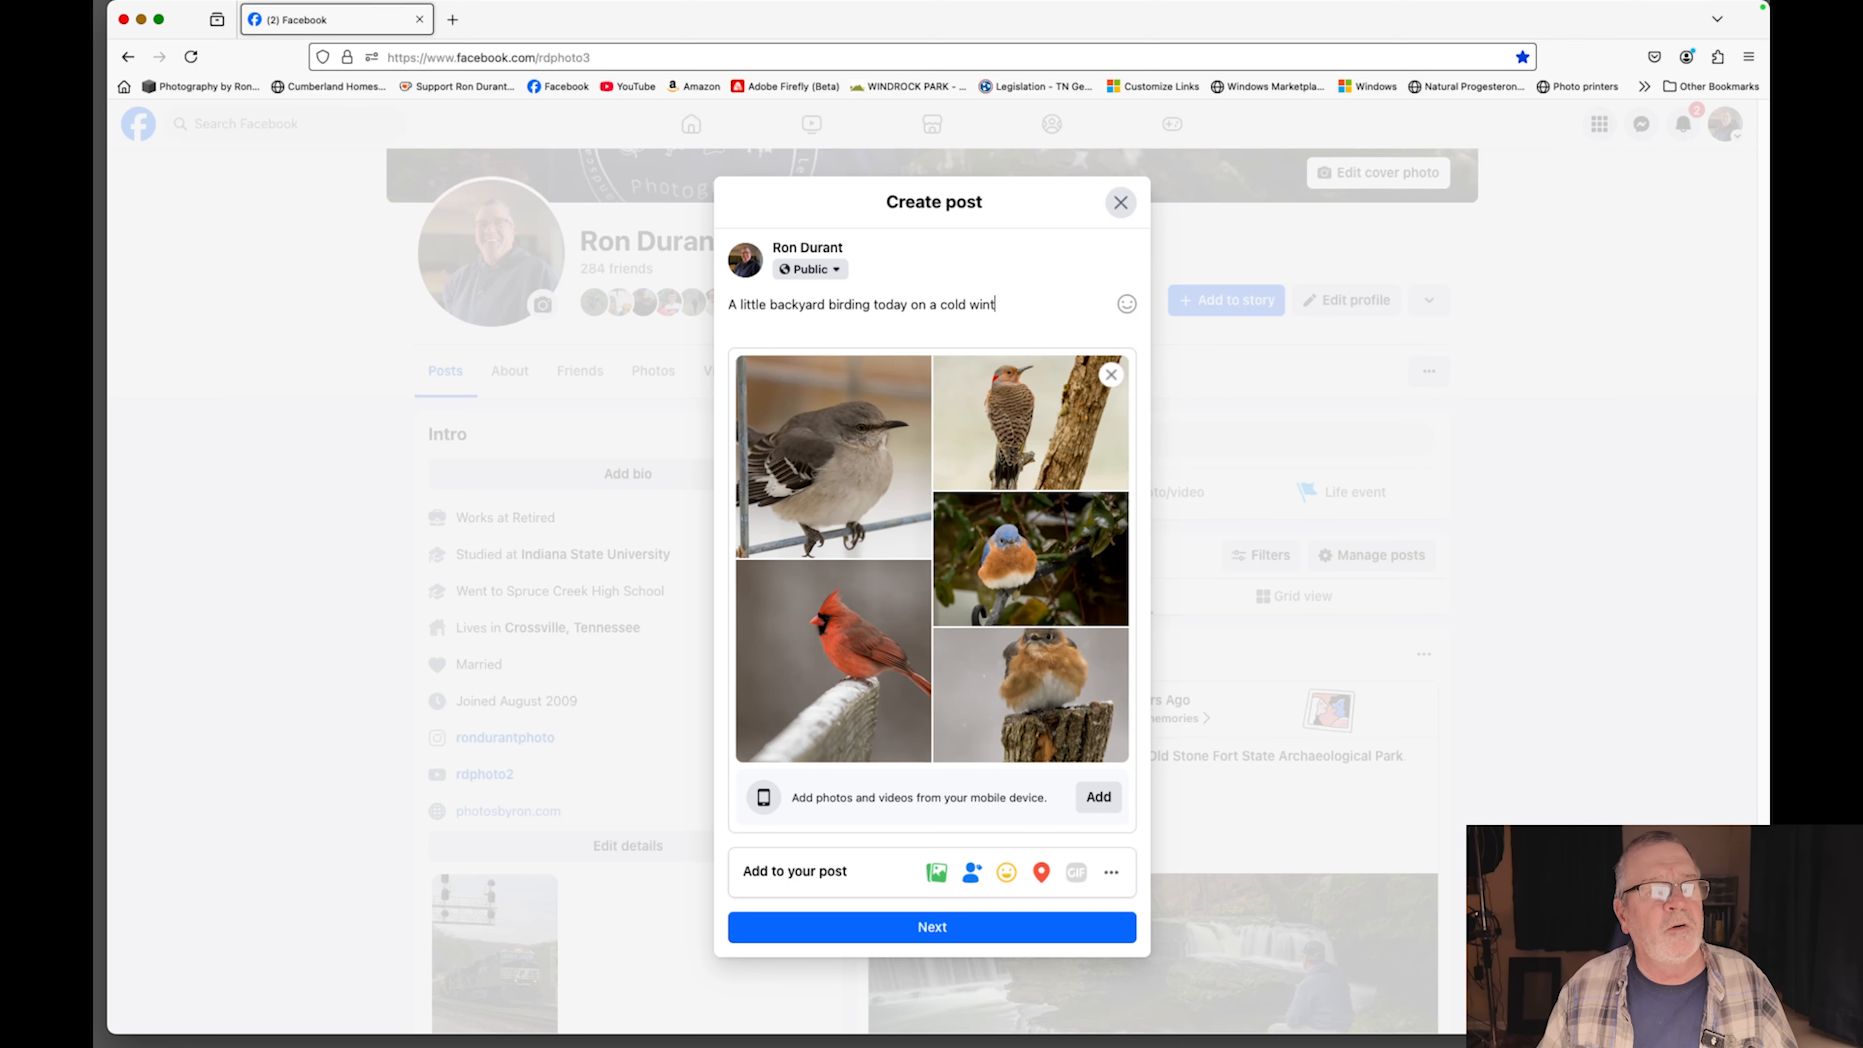
type("er afterm")
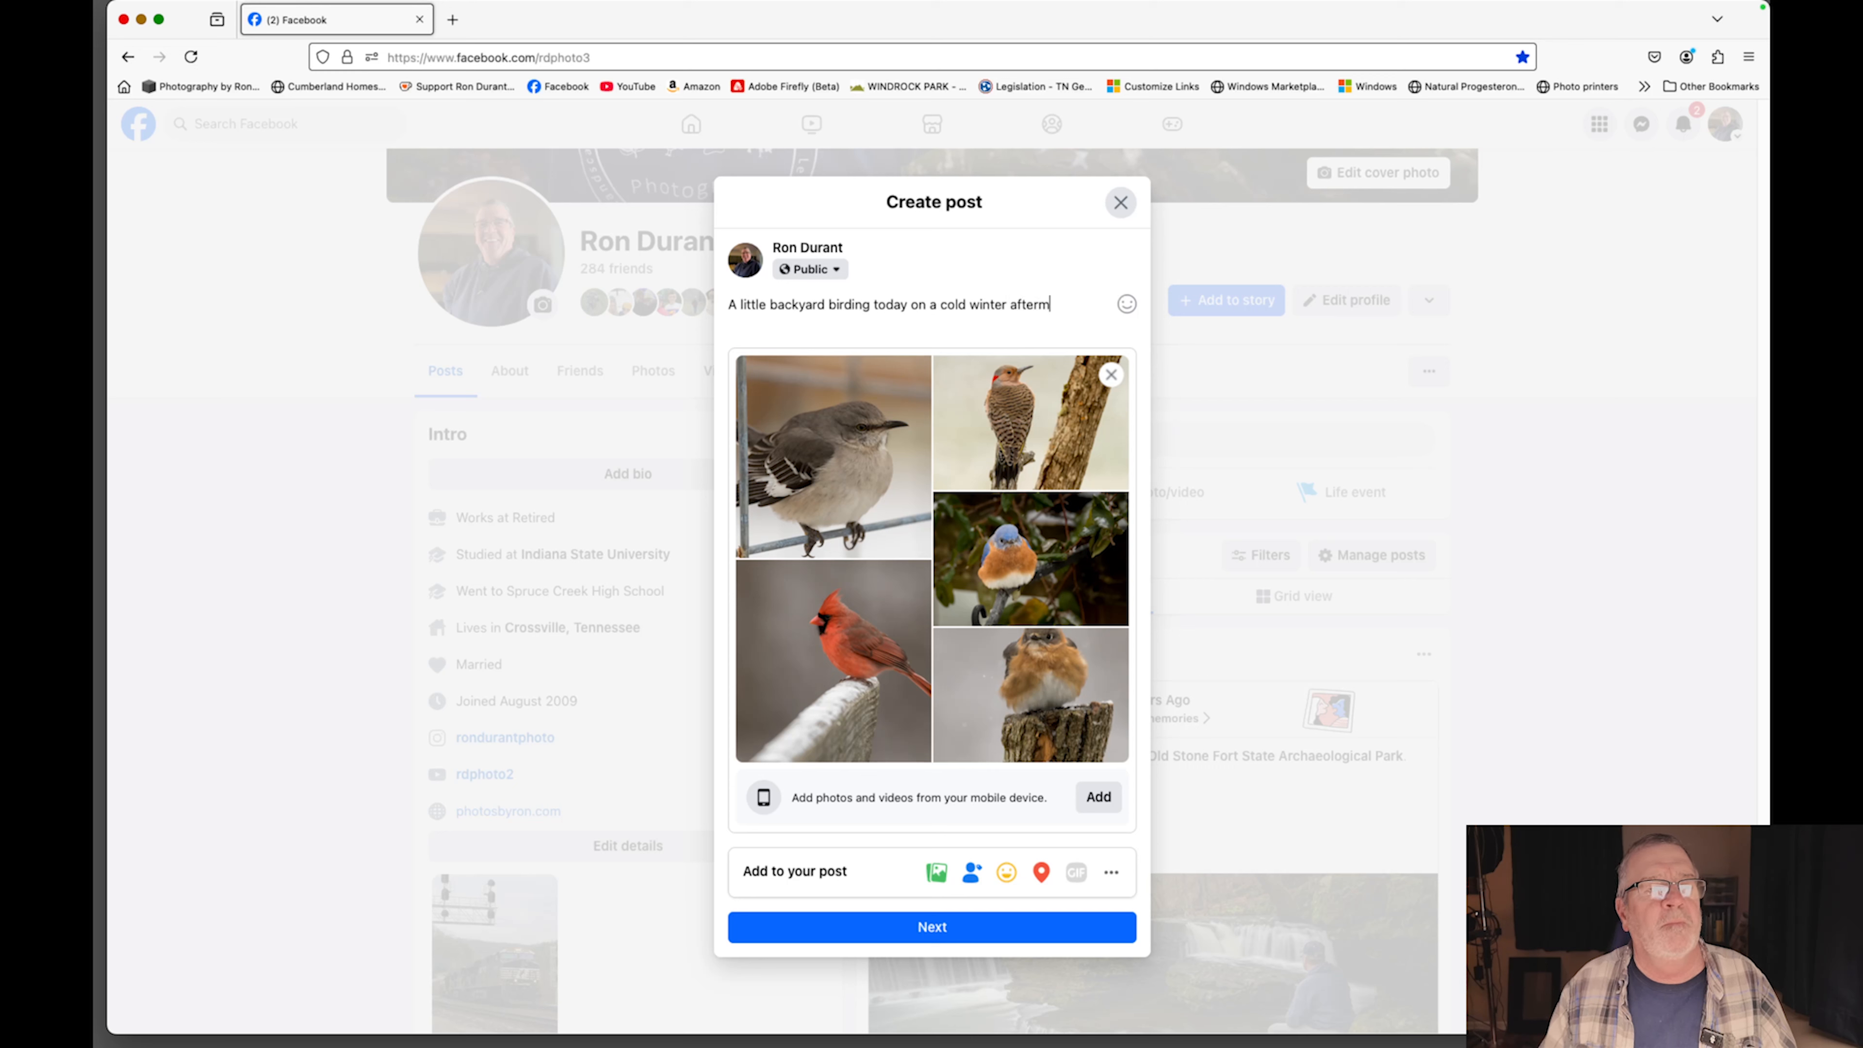
key("BackSpace")
type("noon at")
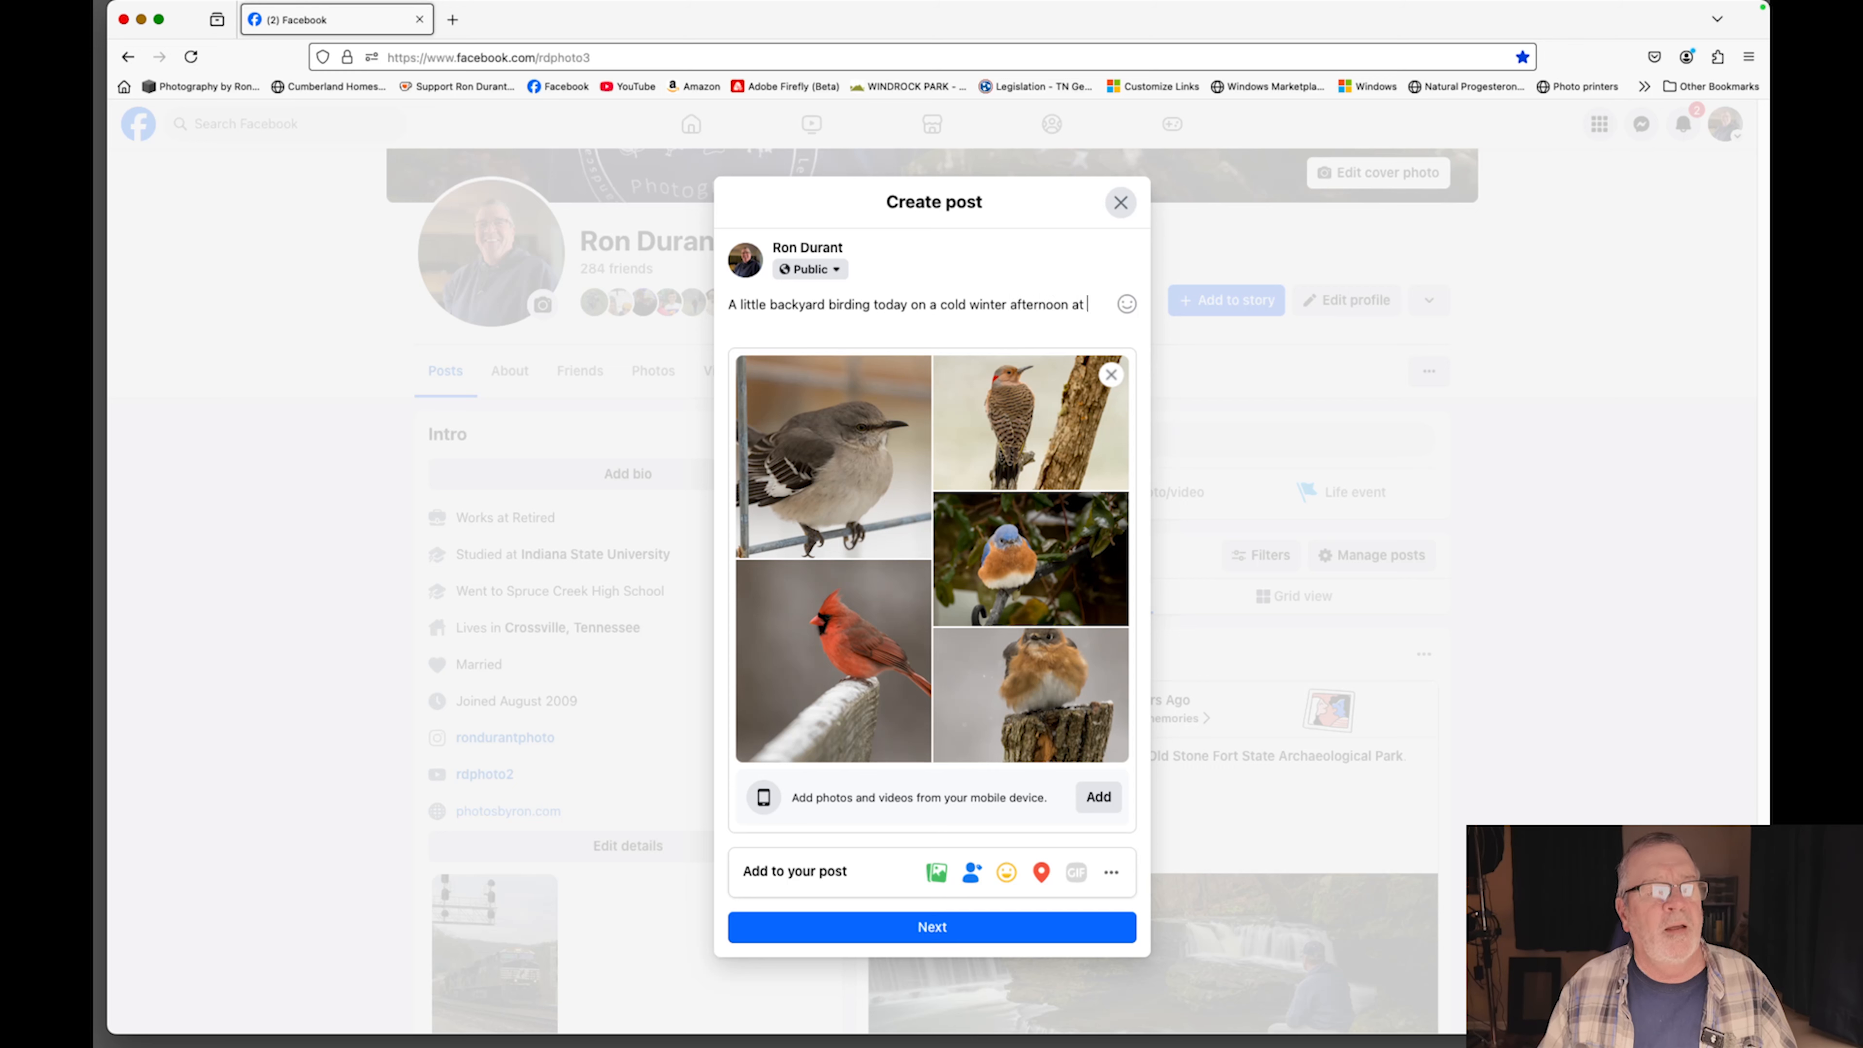
type(" 24 degr")
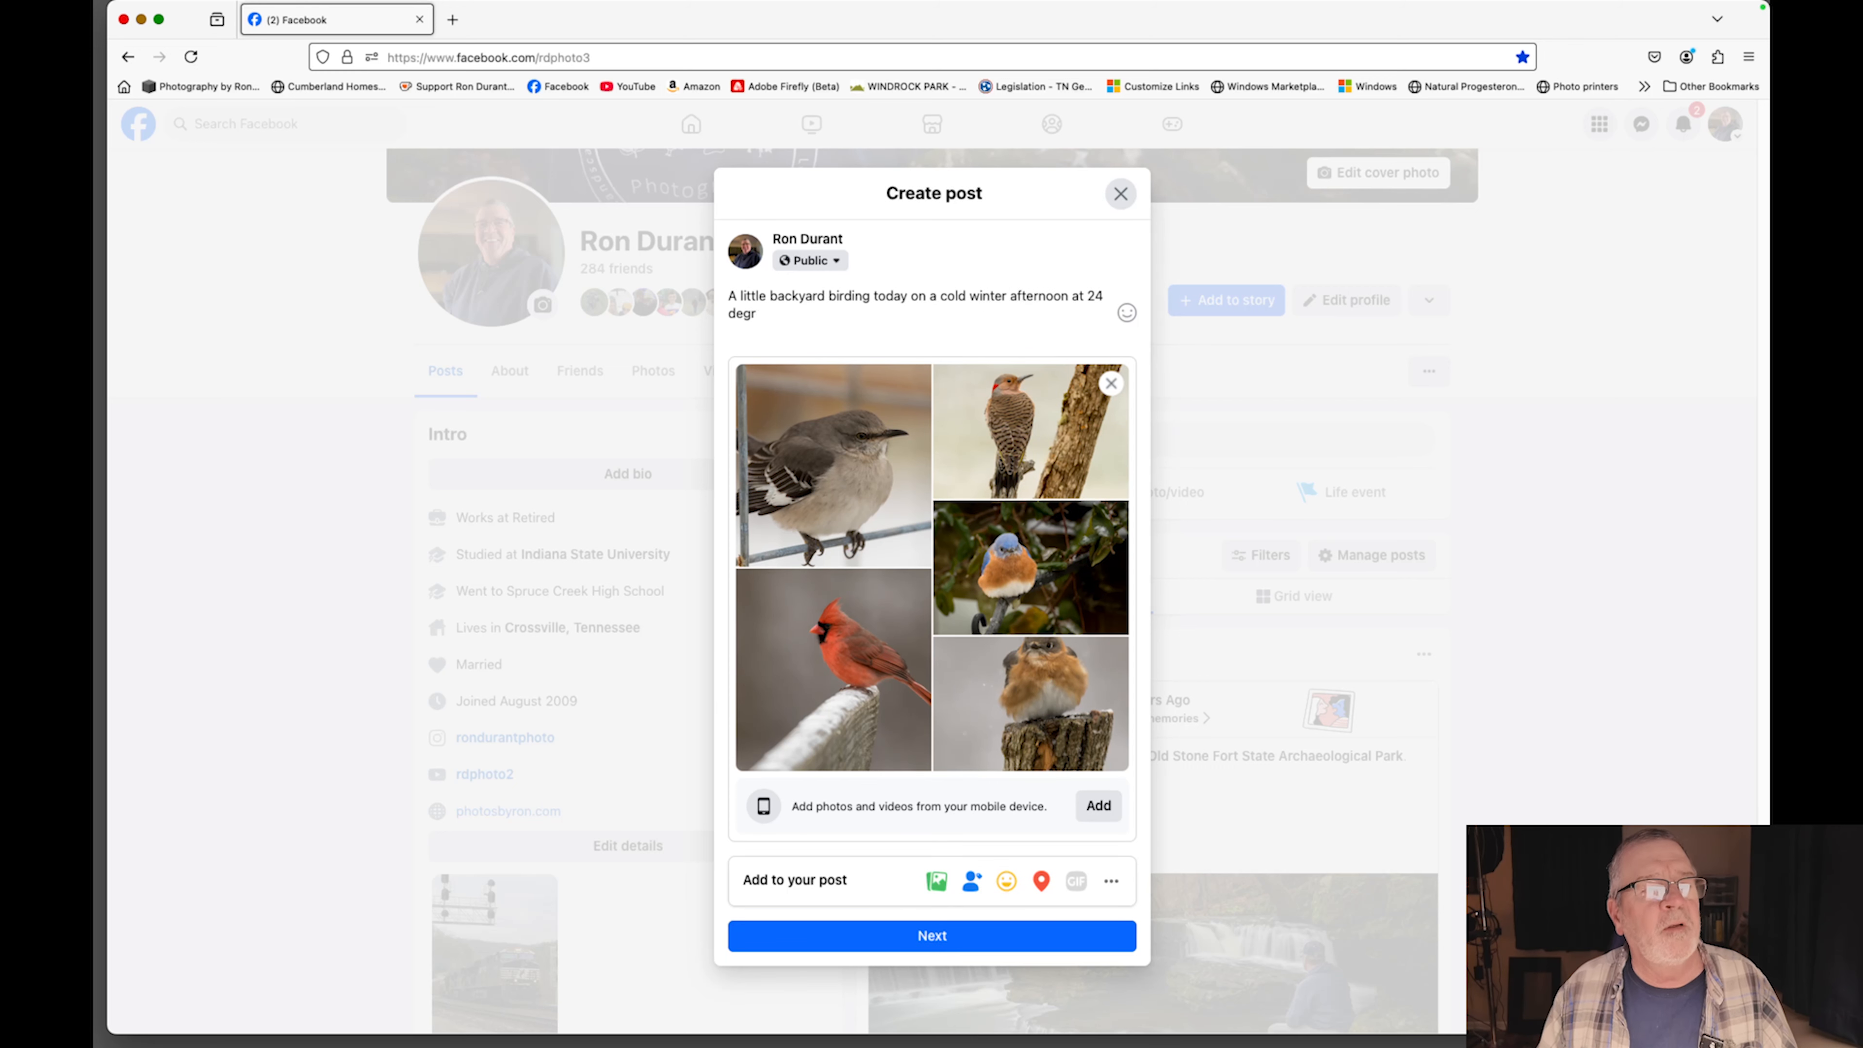
type("ees.  The")
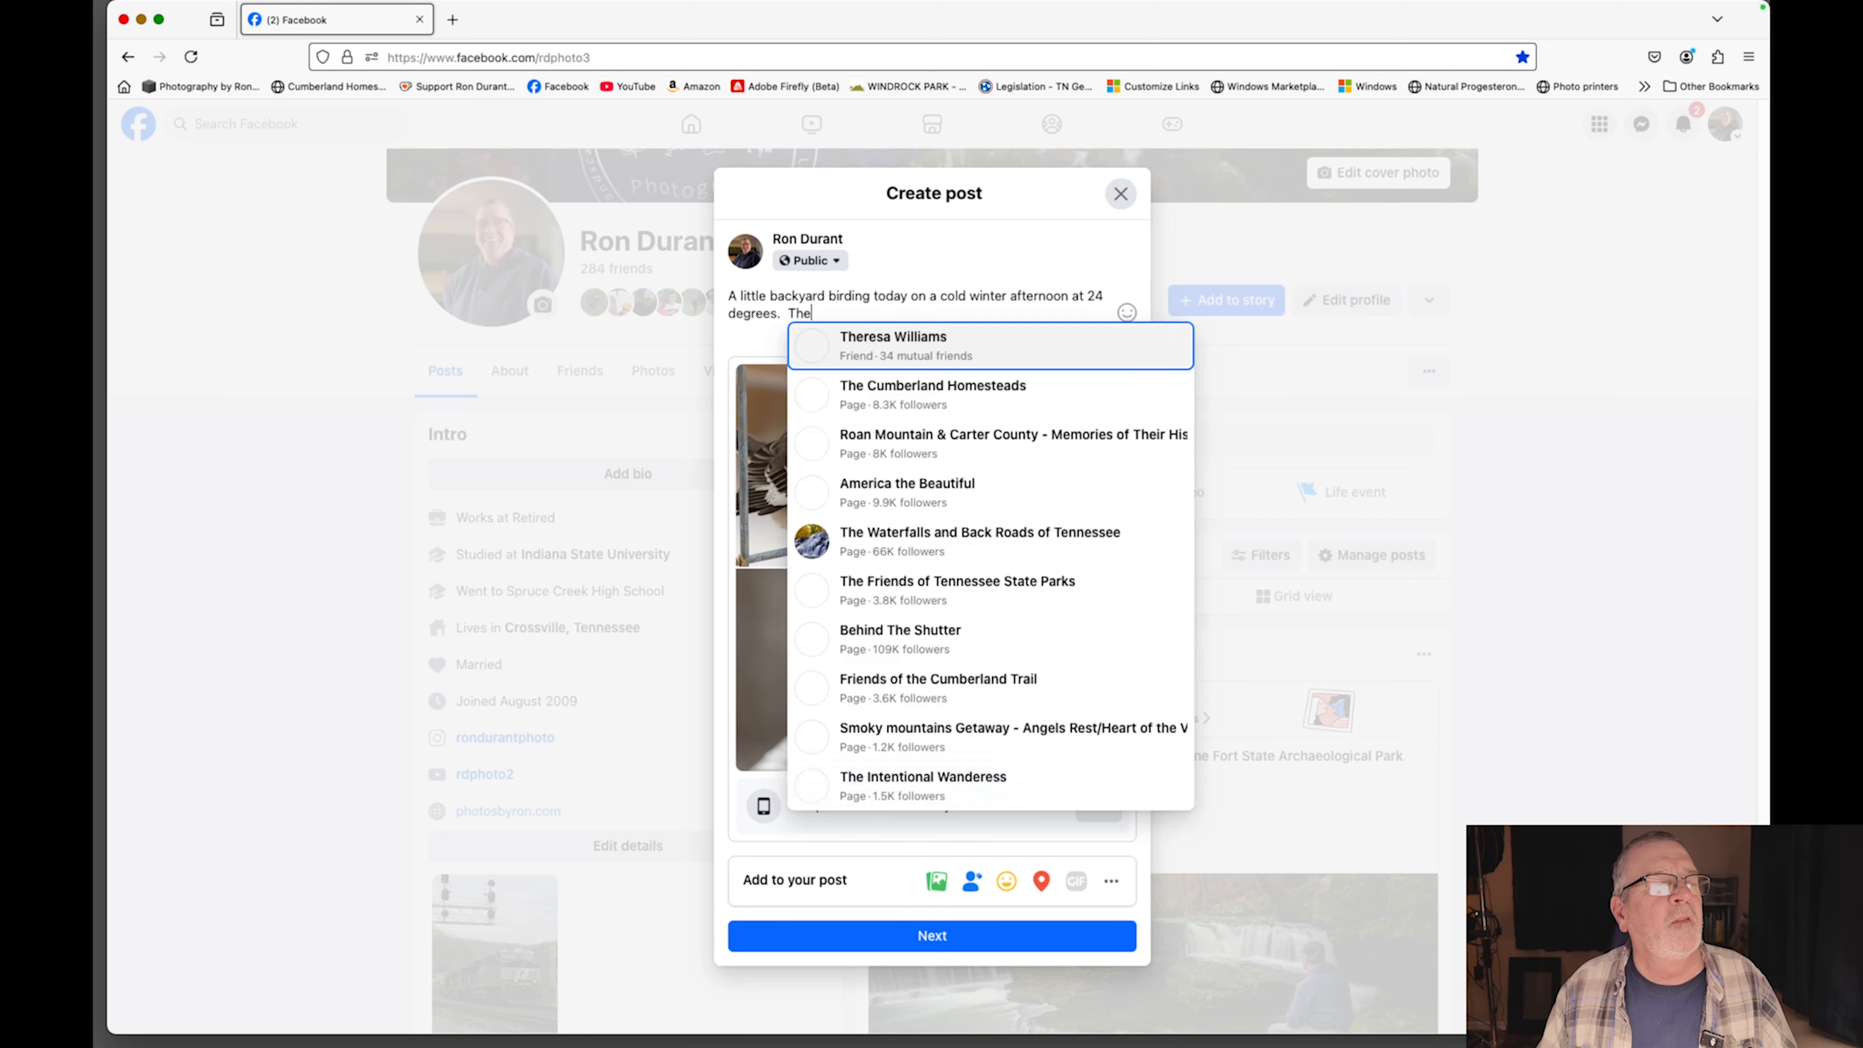
Complete the post's second sentence as "The birds sure depended on my today to make sure their food and water was available.".
type(" birds sure depend")
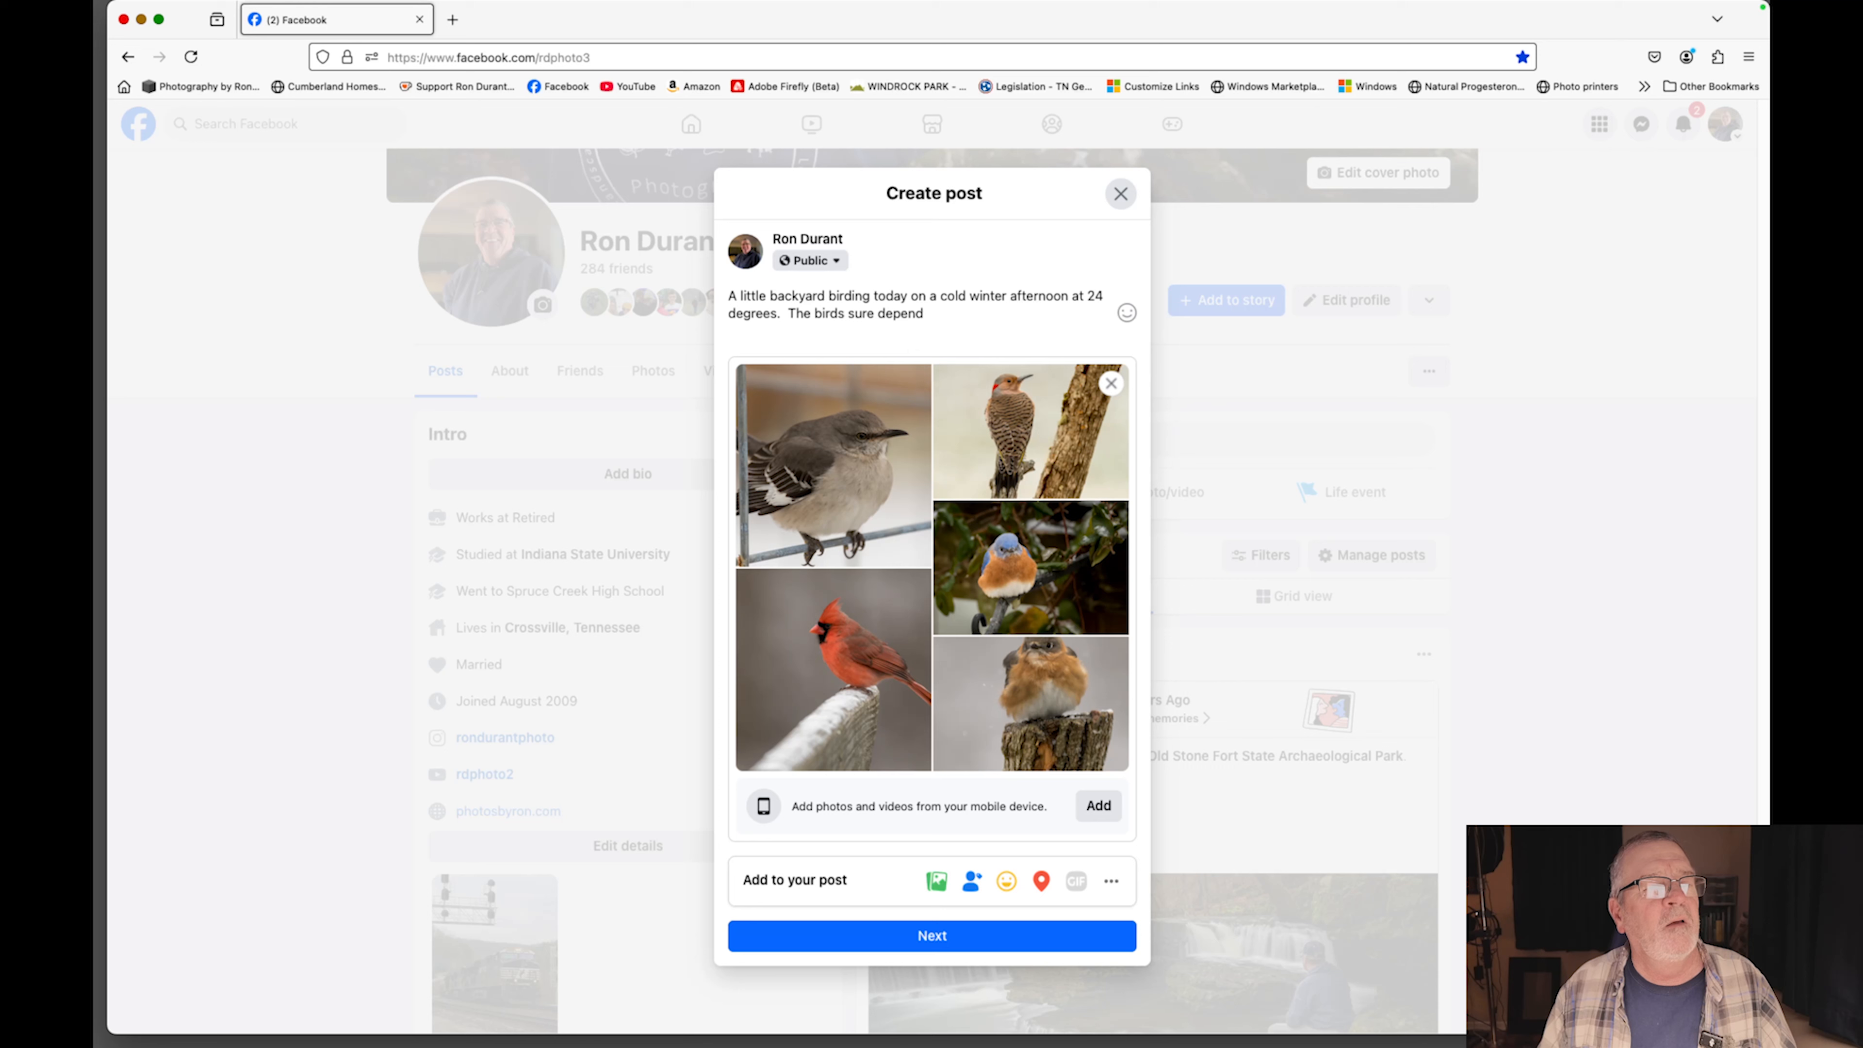
type("ed on my")
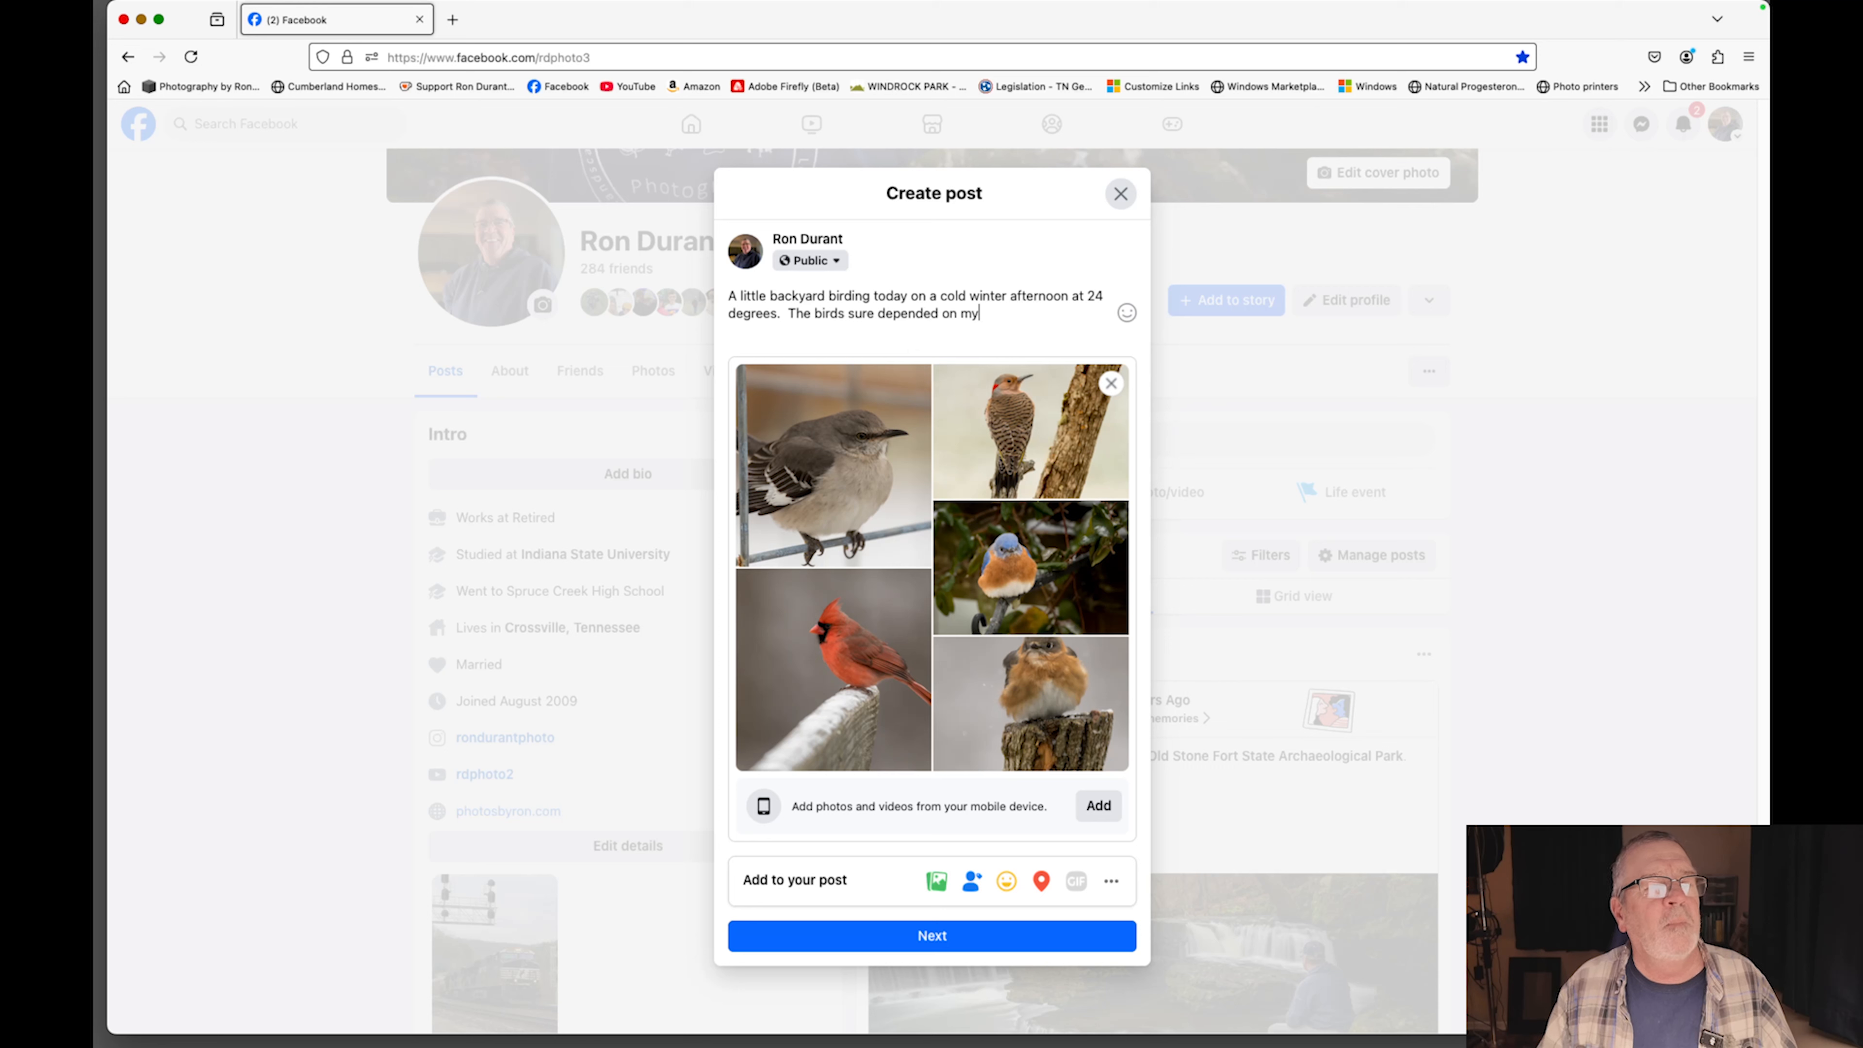
type(" today tomake")
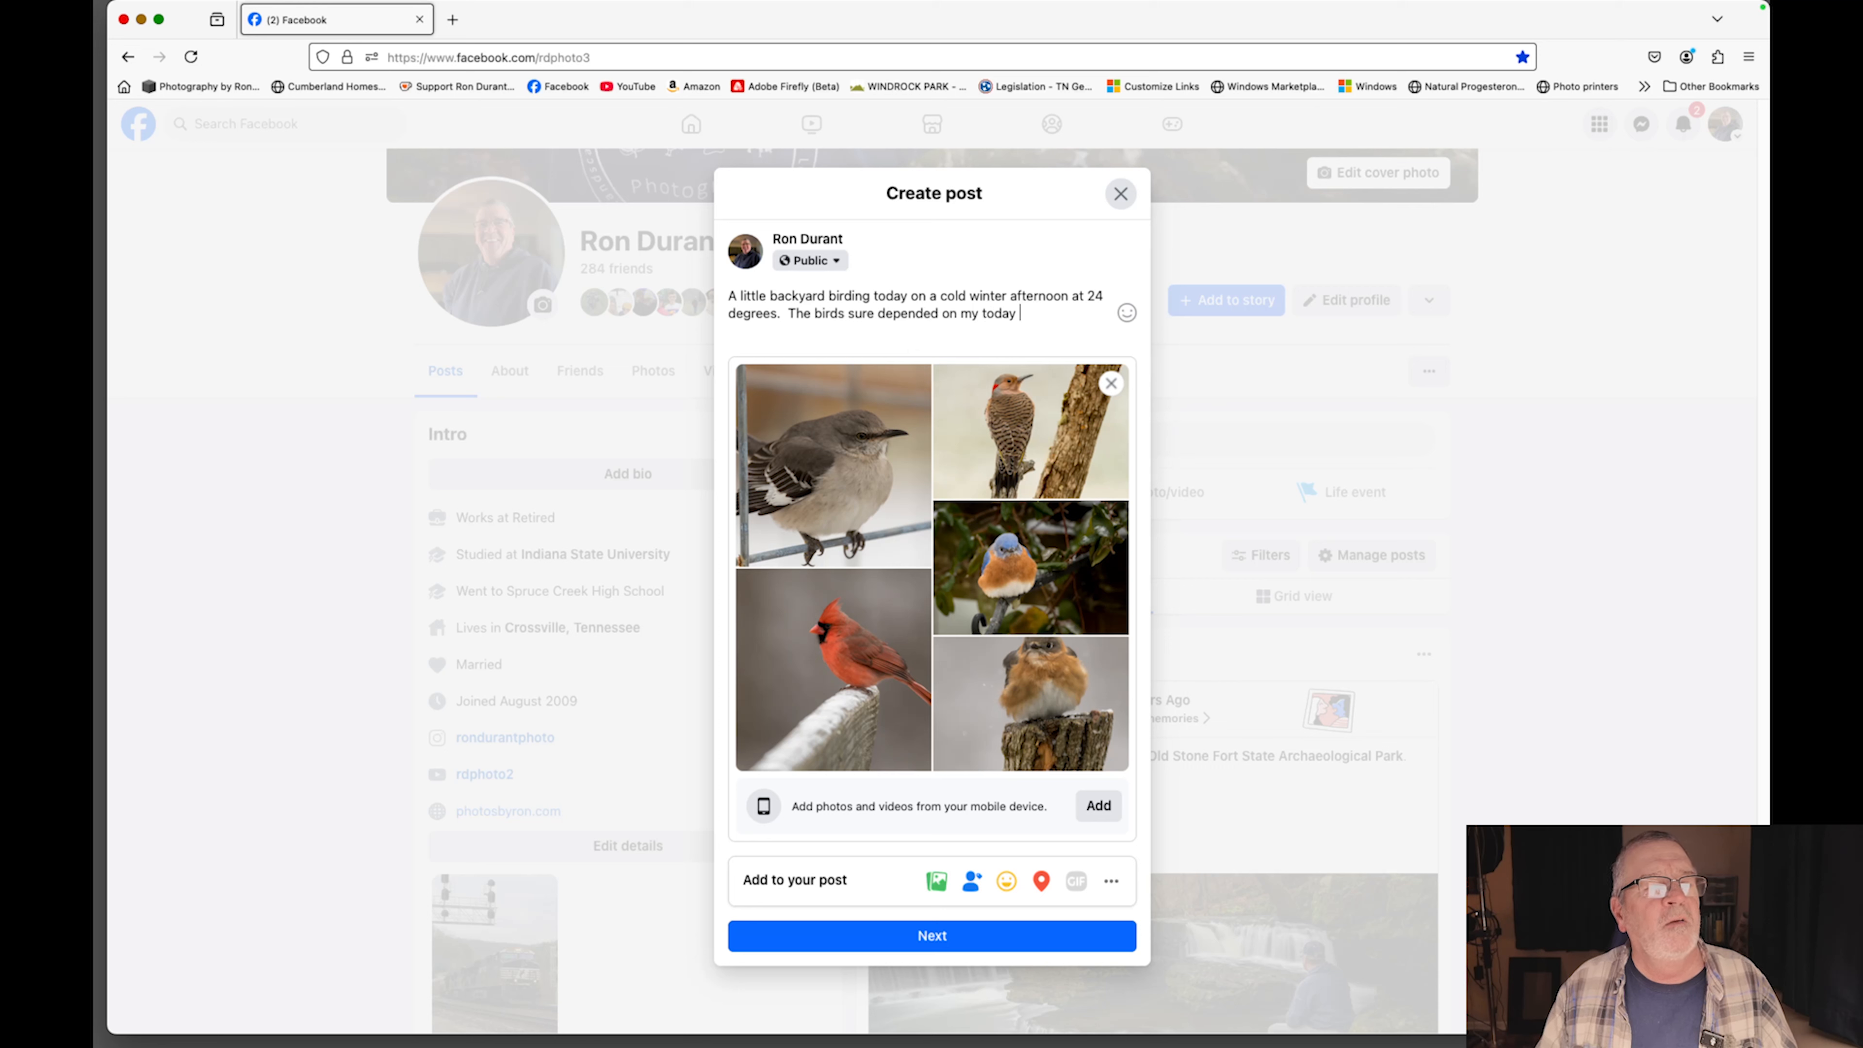
key("BackSpace")
key("BackSpace")
key("BackSpace")
key("BackSpace")
type("make sure ")
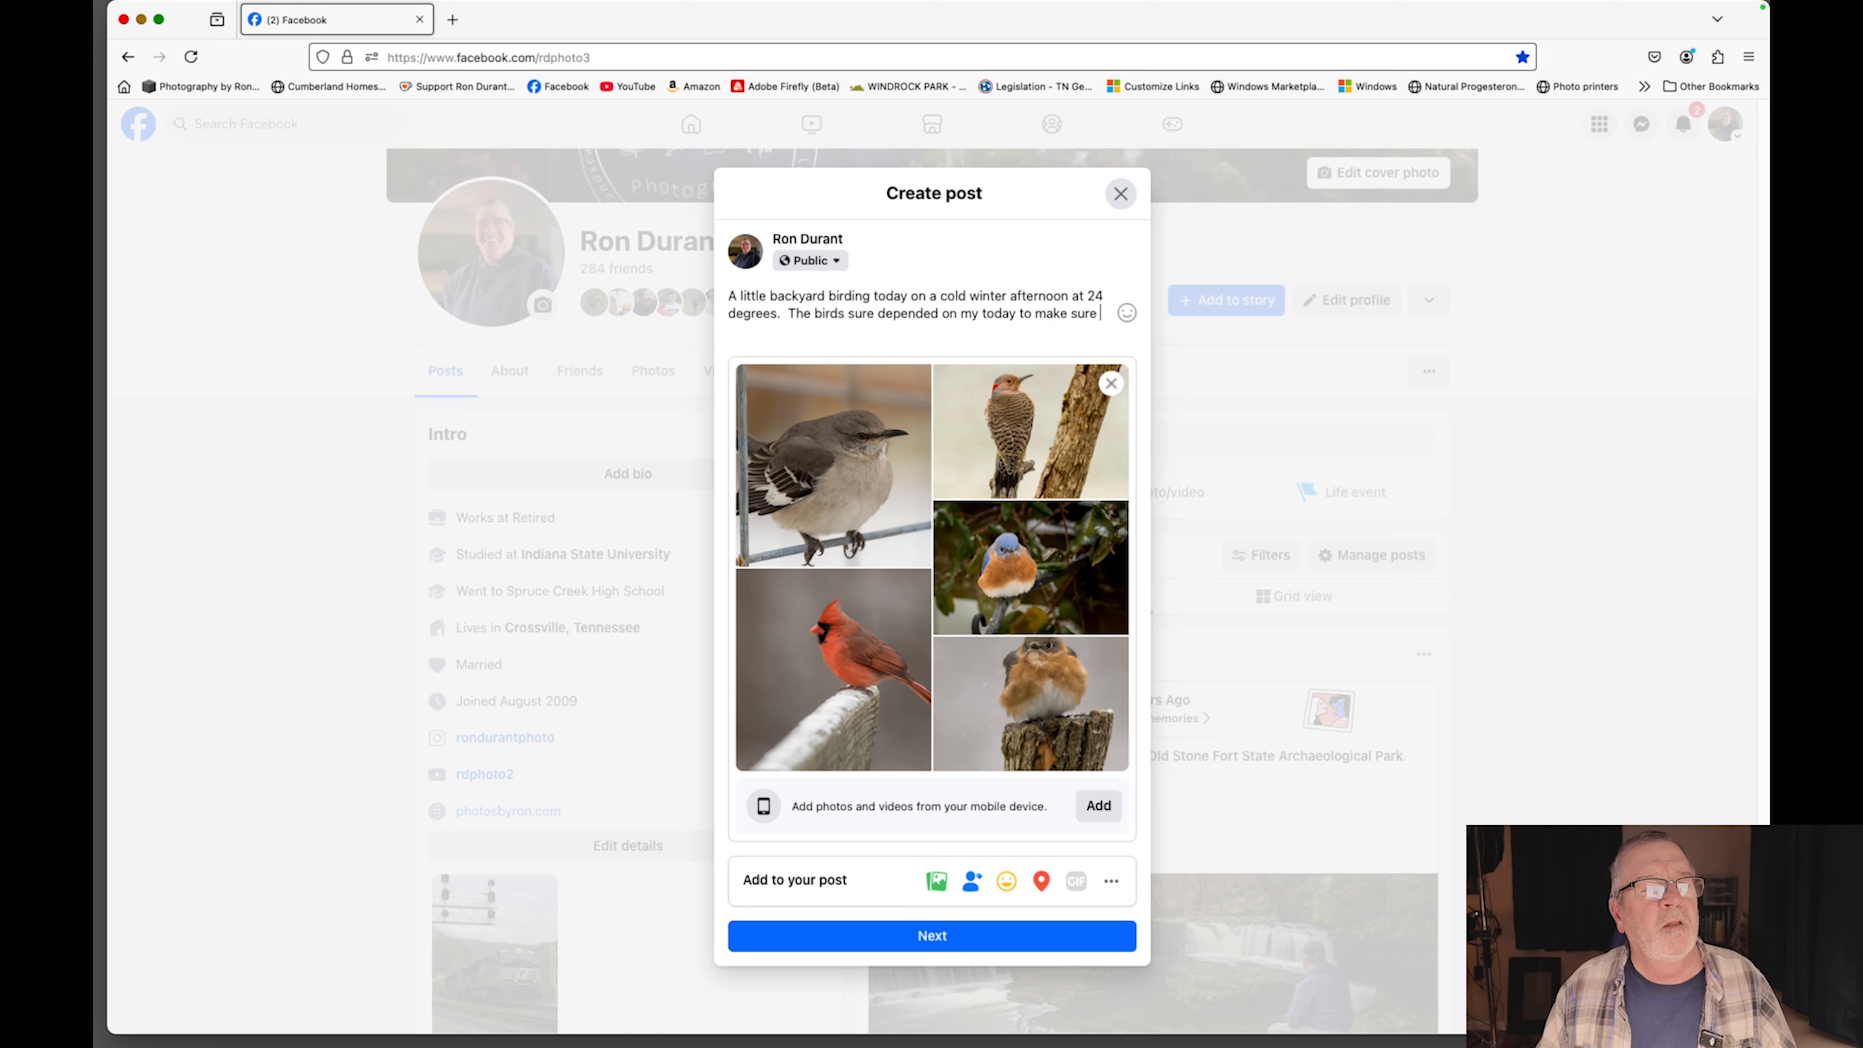
type("their food and ")
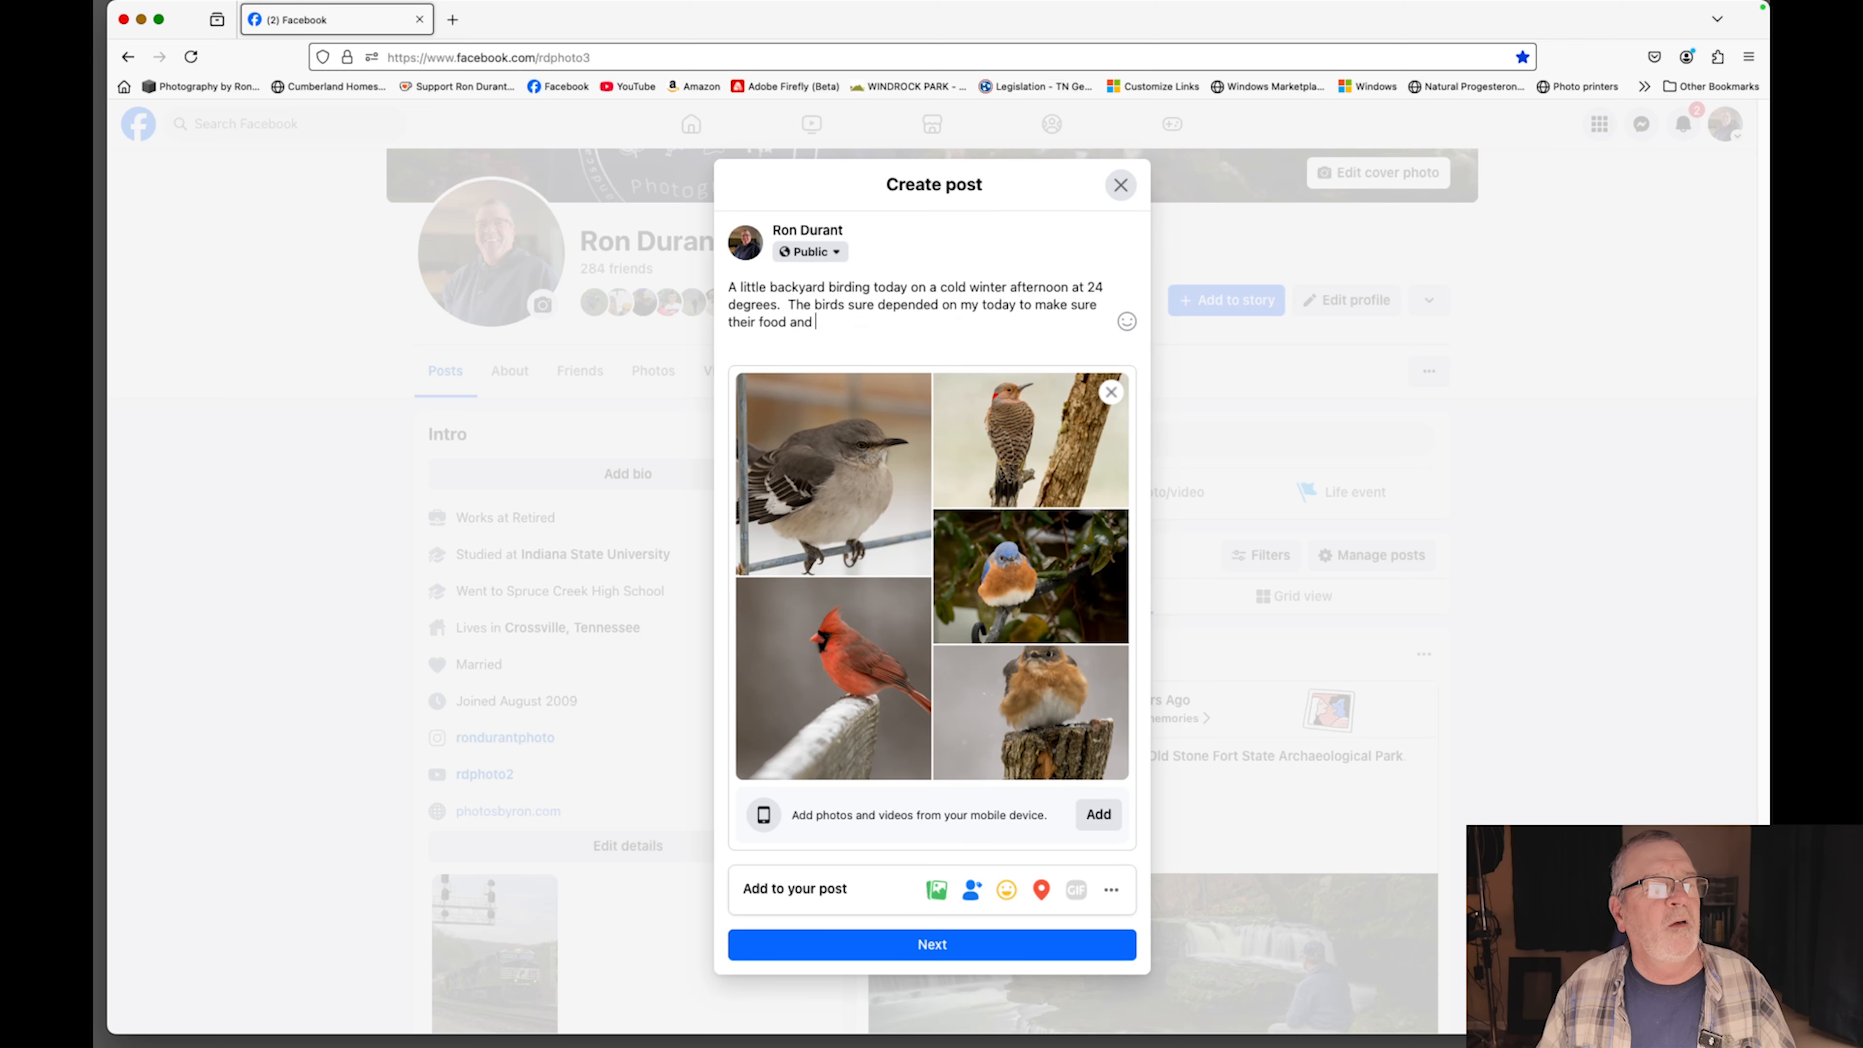
type("water was availa")
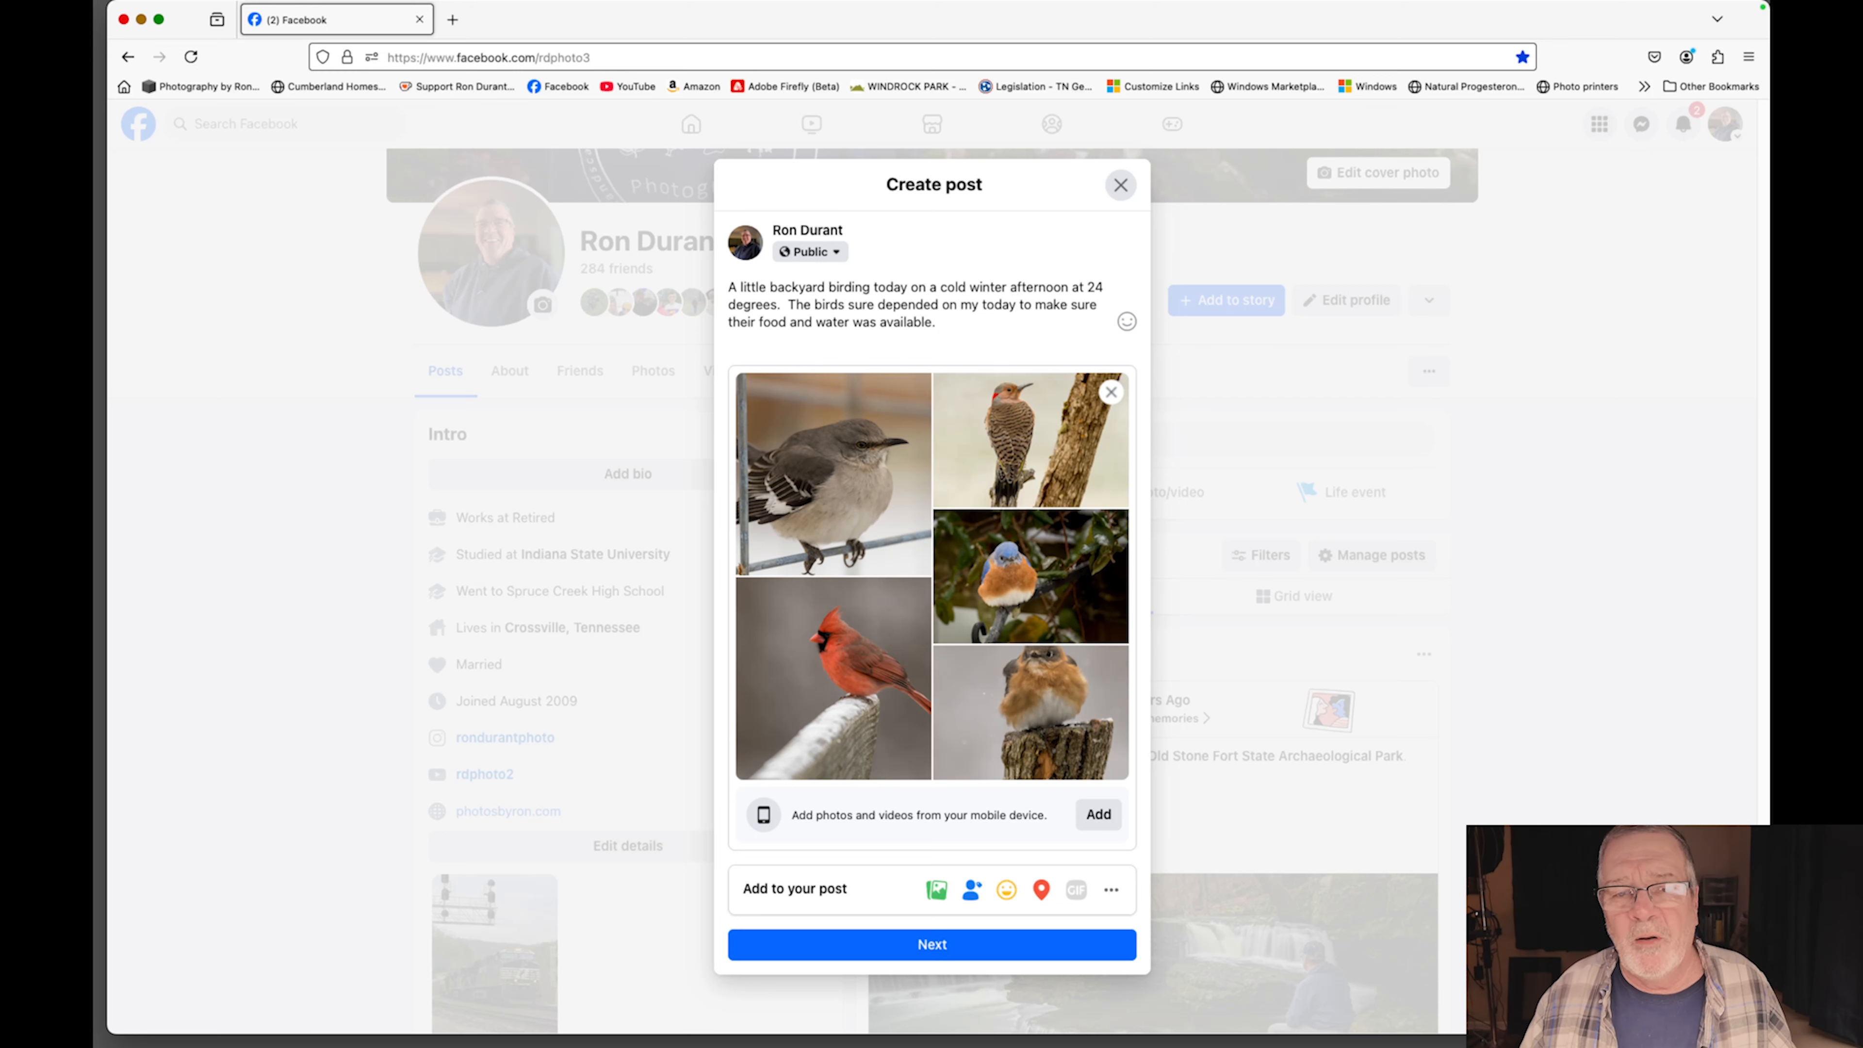
type("ble.")
Add the camera and lens on separate lines below the post text: "Nikon D500" and "Nikkor 500PF f/5.6e Lens".
key("Return")
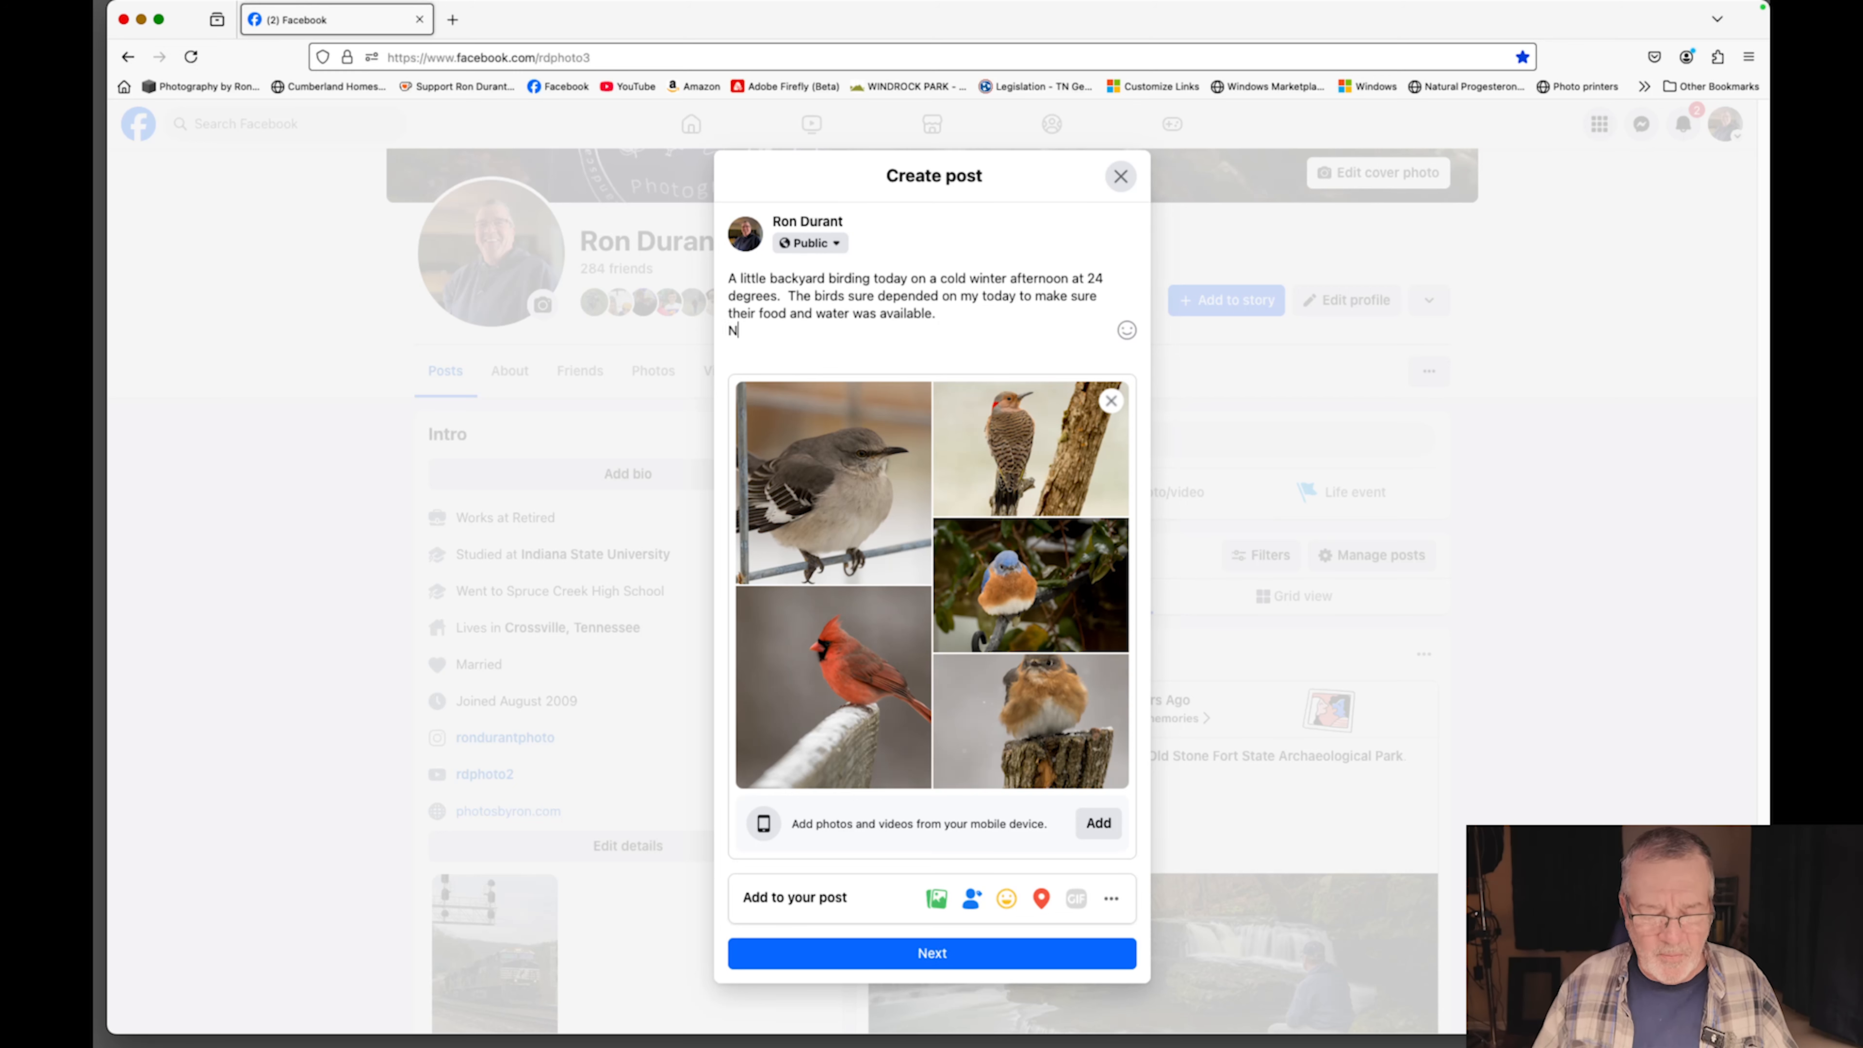
type("Nikon D500")
key("Return")
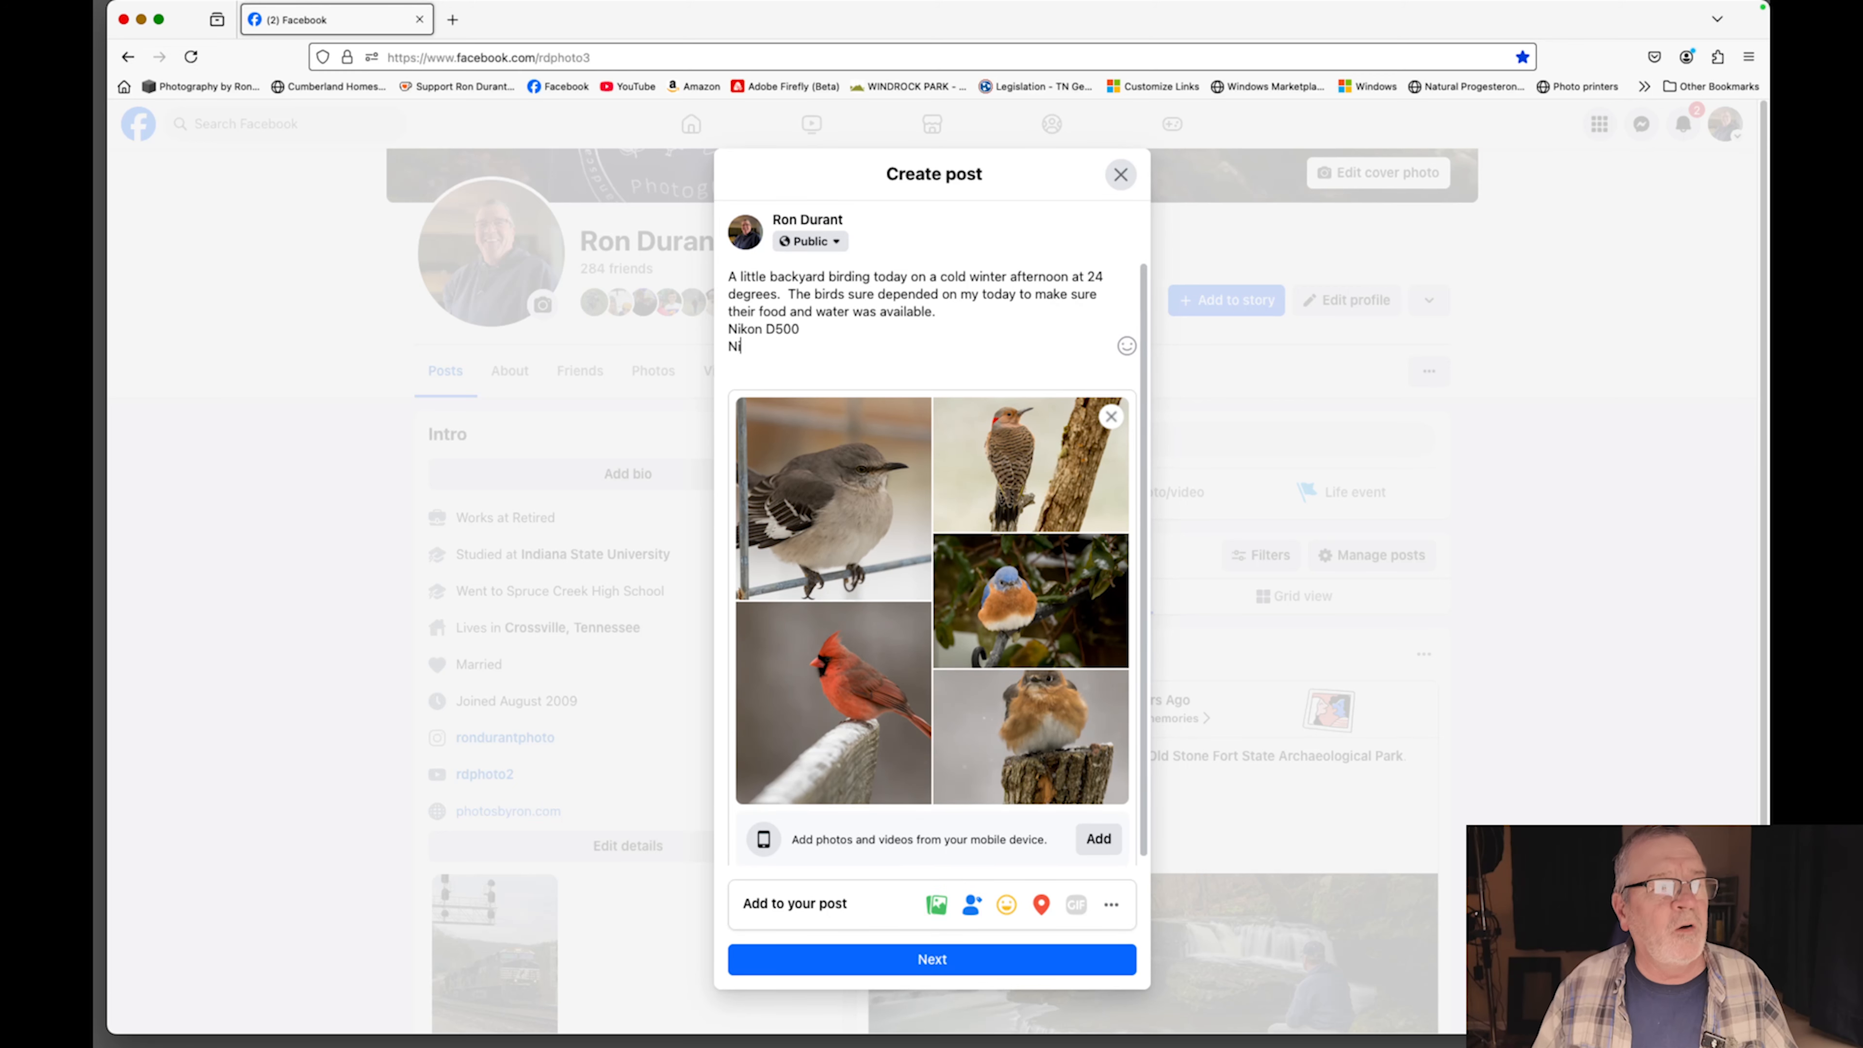
type("Nikok")
key("BackSpace")
key("BackSpace")
type("kor 500PF f/")
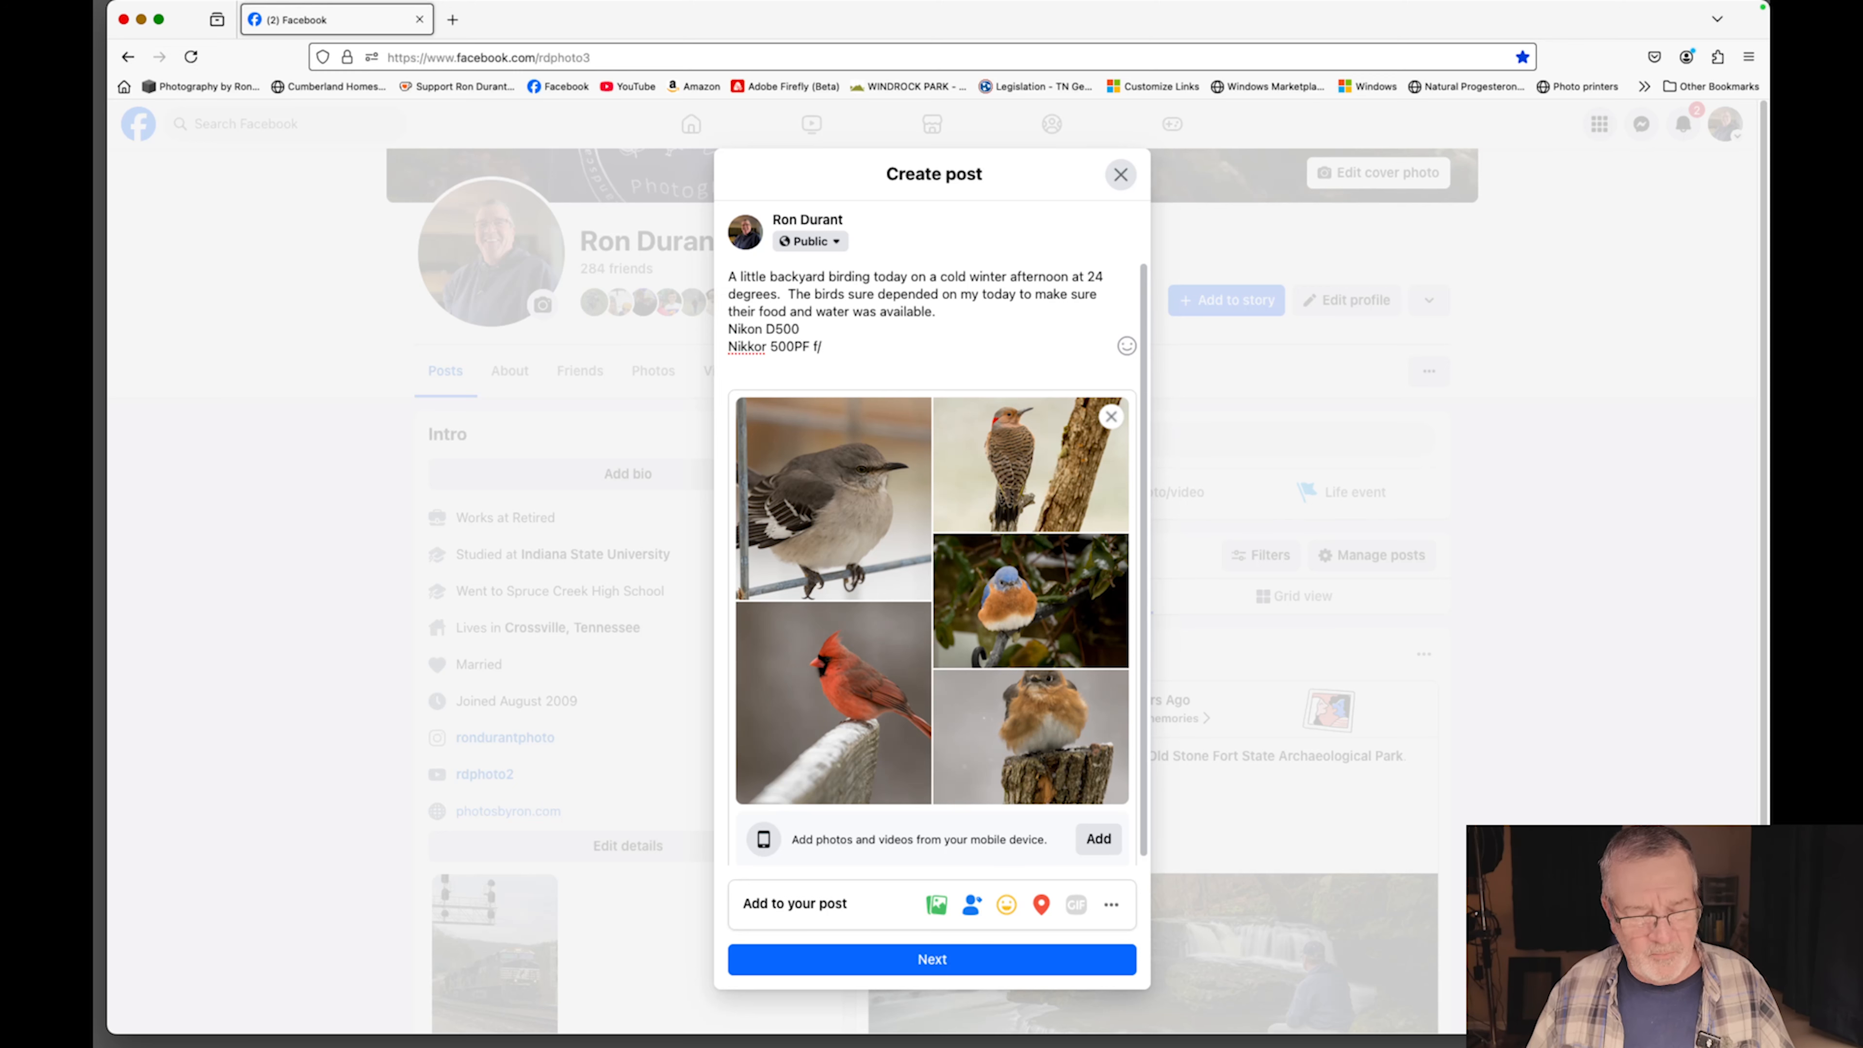
type("5.6e Lens")
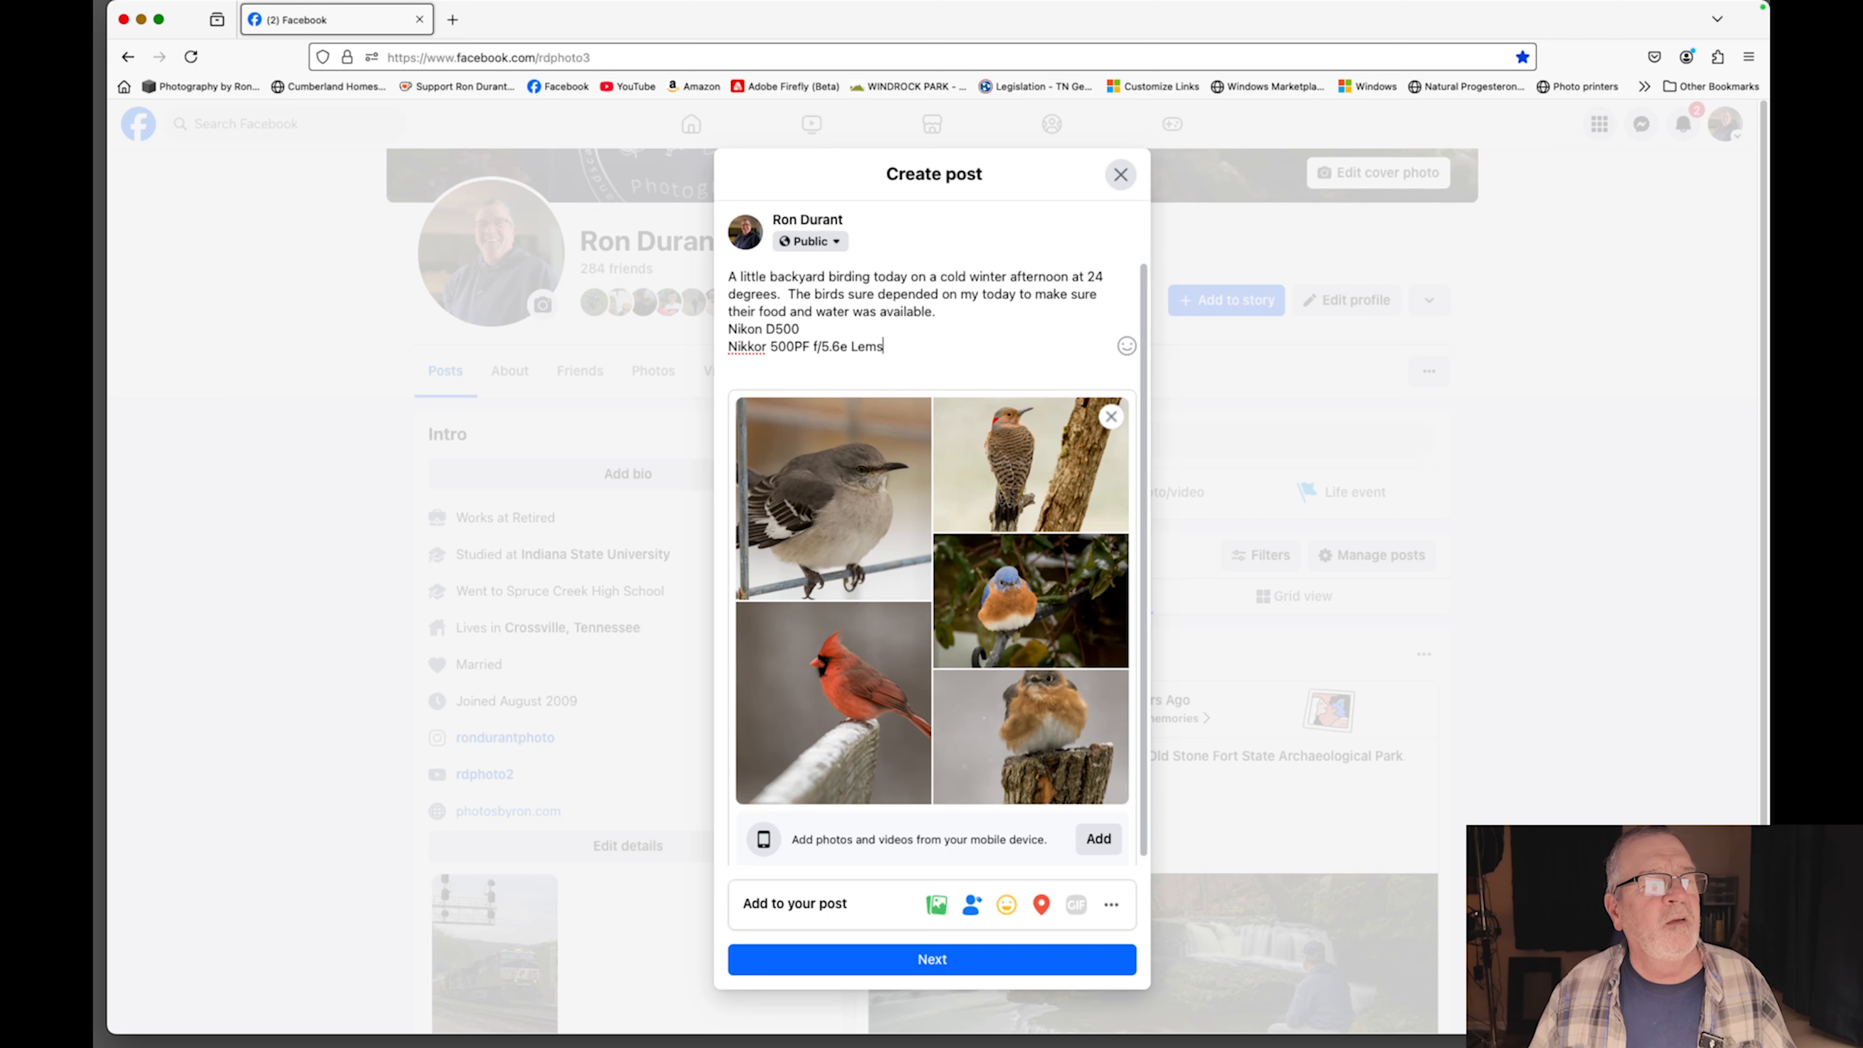
key("Return")
key("BackSpace")
key("BackSpace")
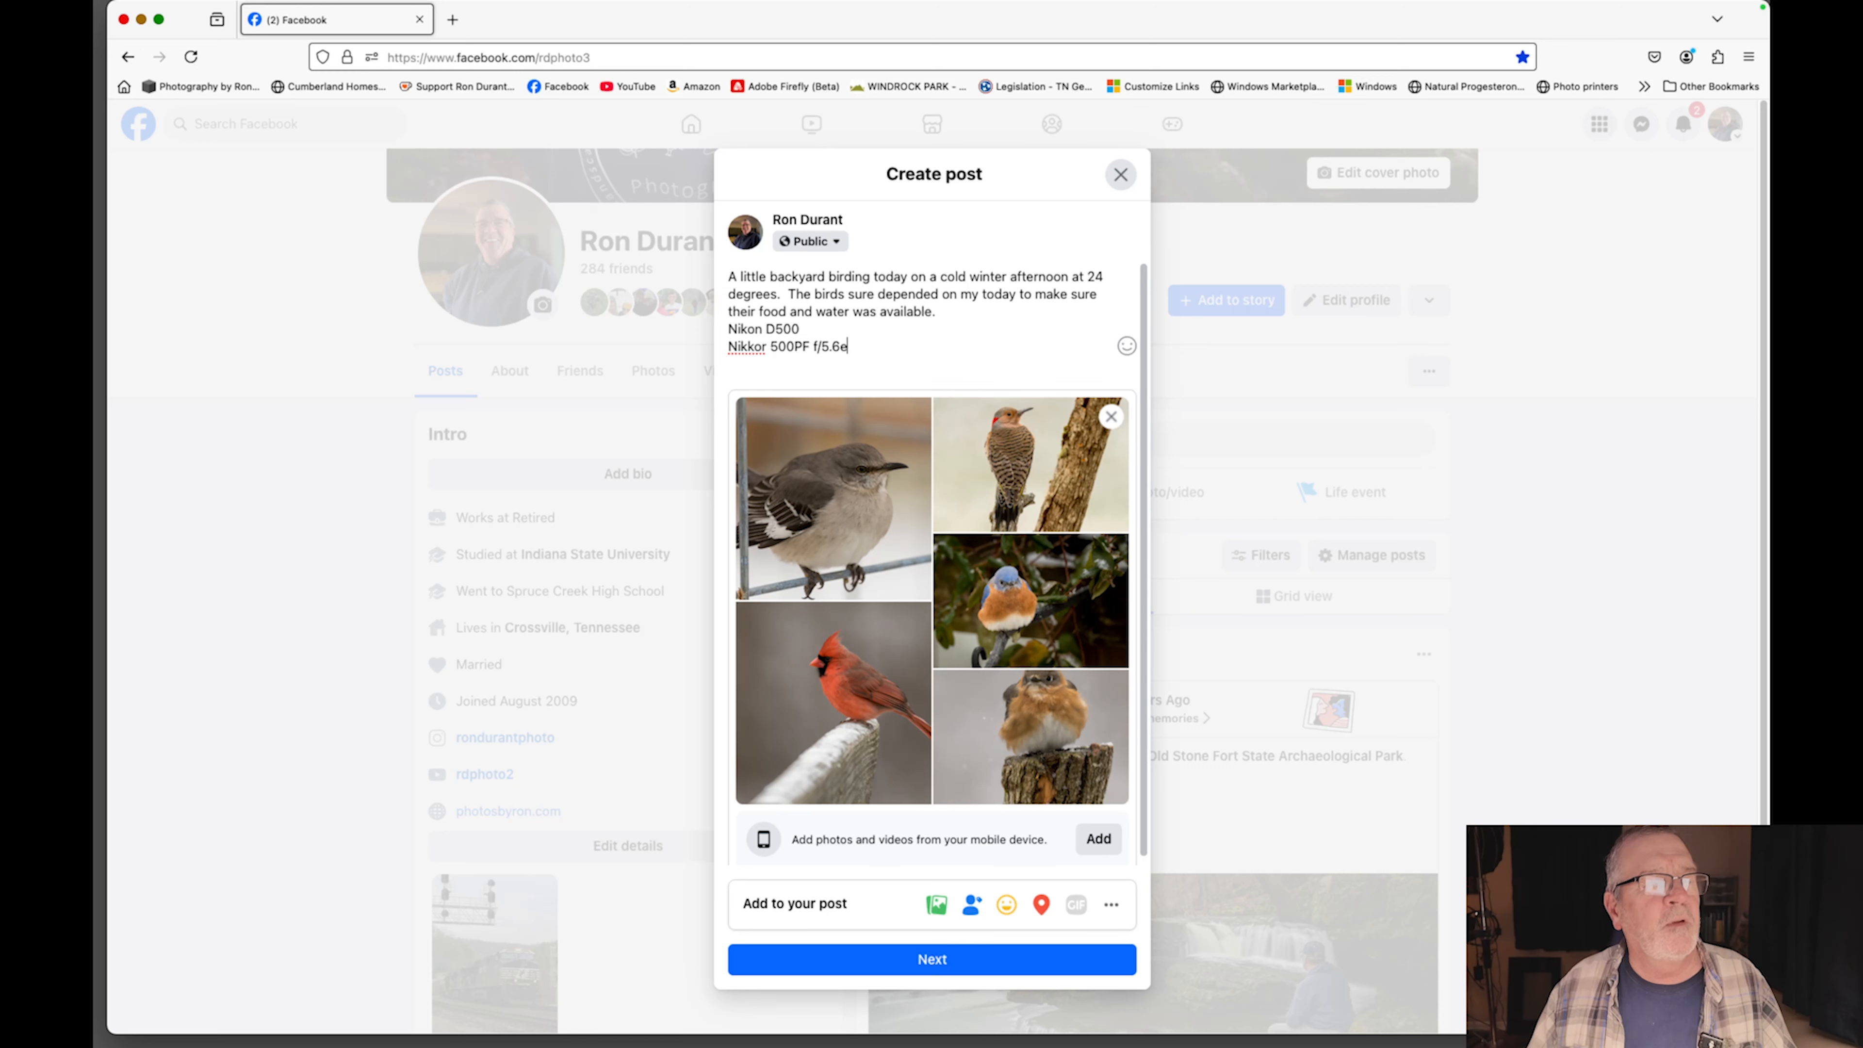
type("Lens")
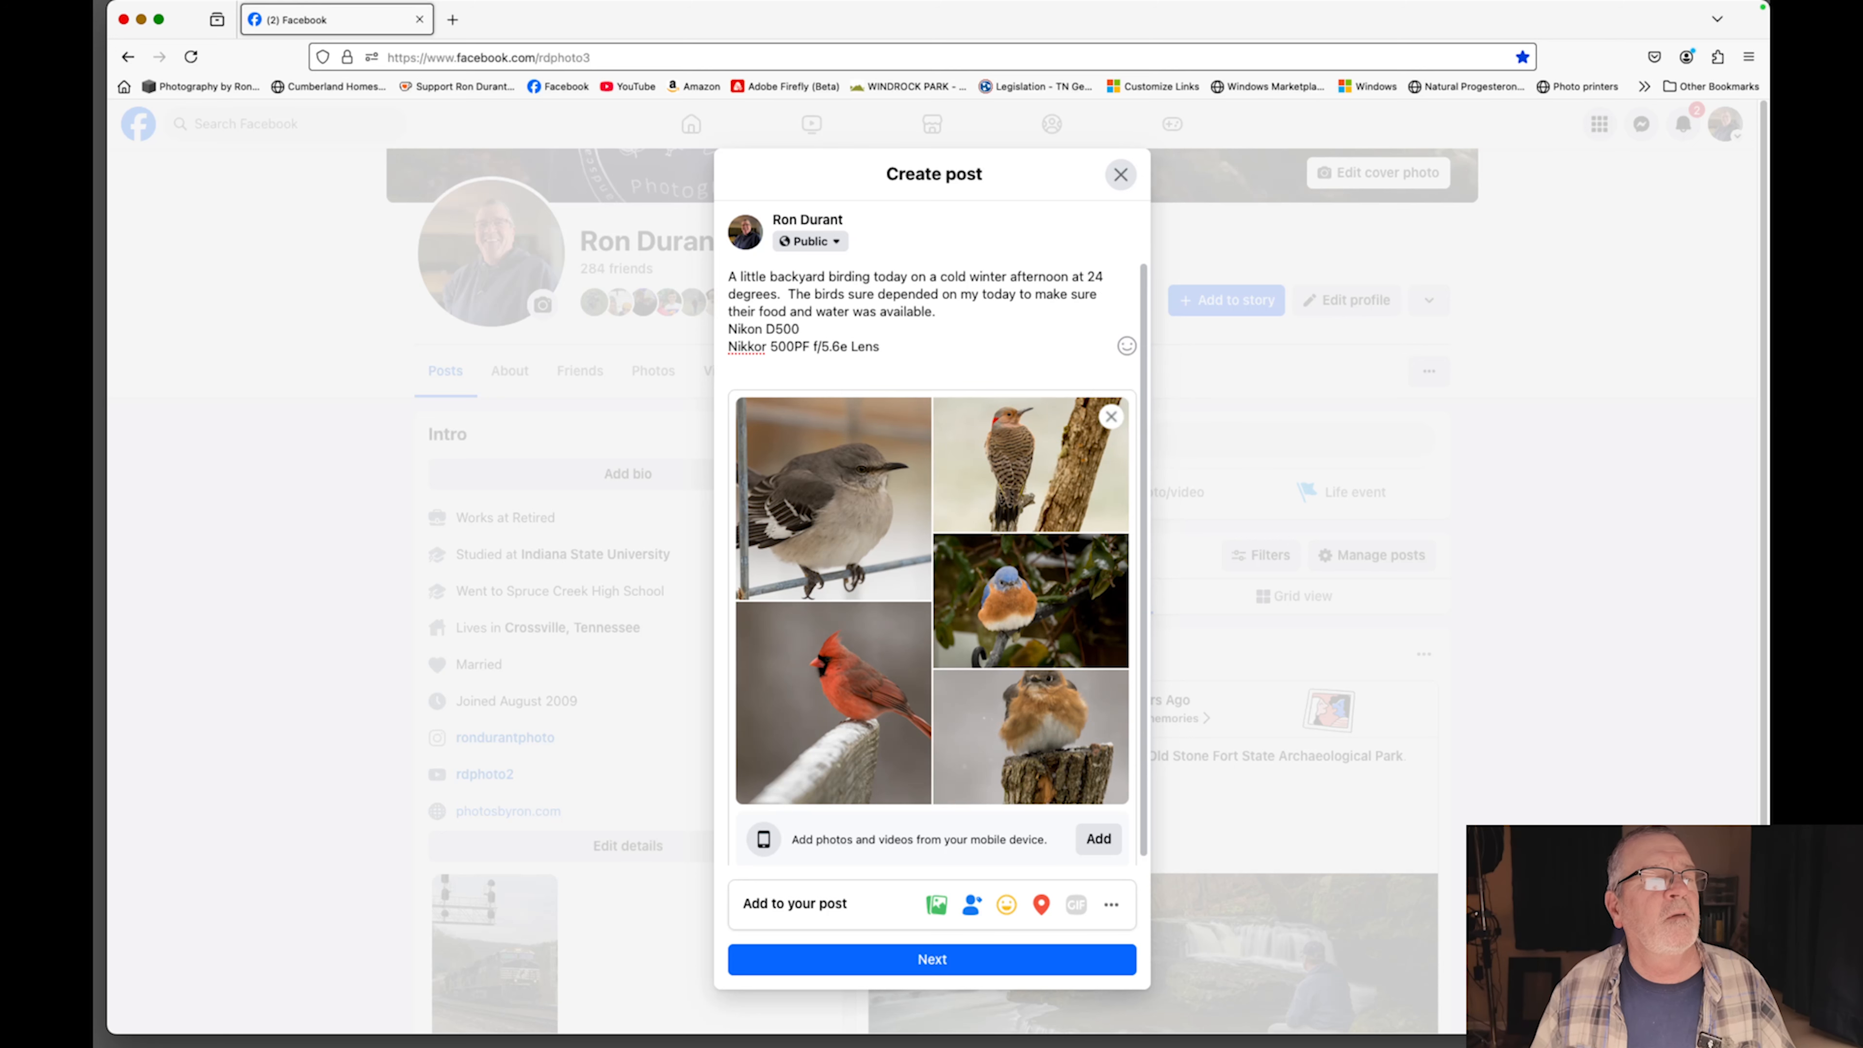
Add the shooting dates "January 6-7, 2025" on a new line below the lens.
key("Return")
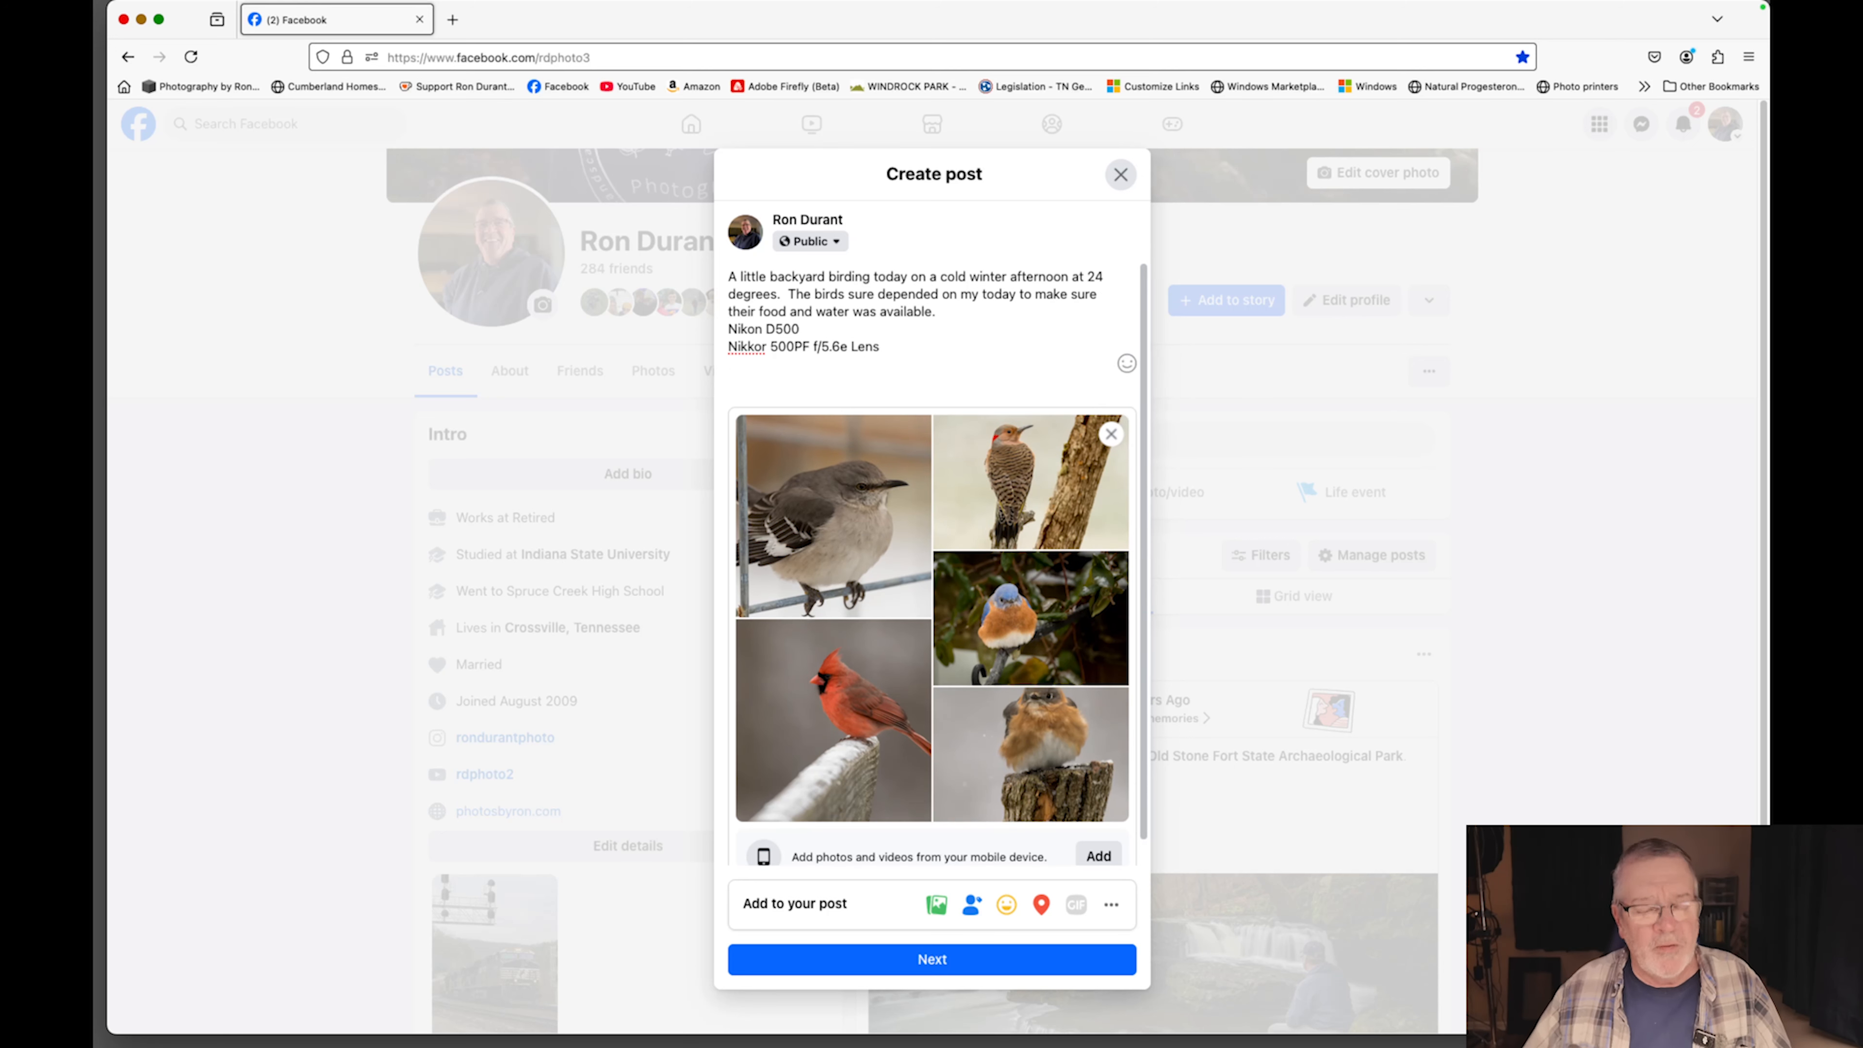
type("Januar")
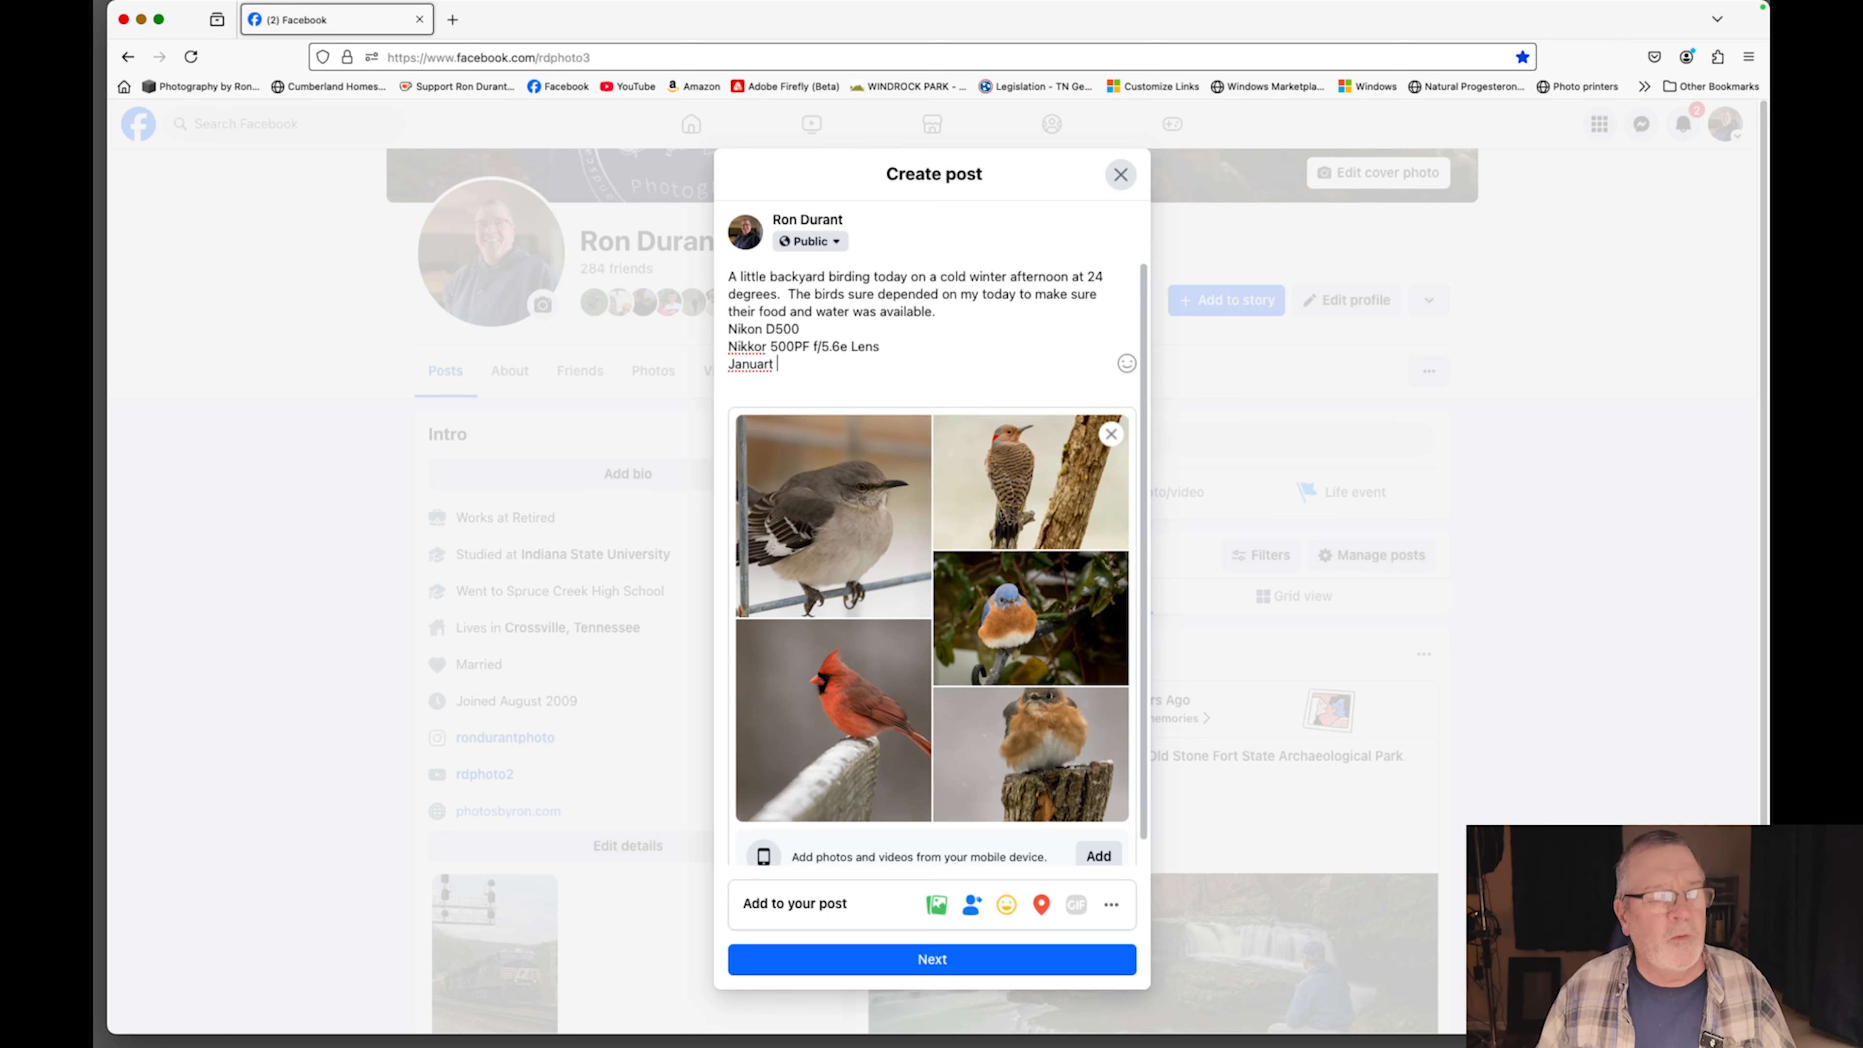
type("t")
key("BackSpace")
type("y7")
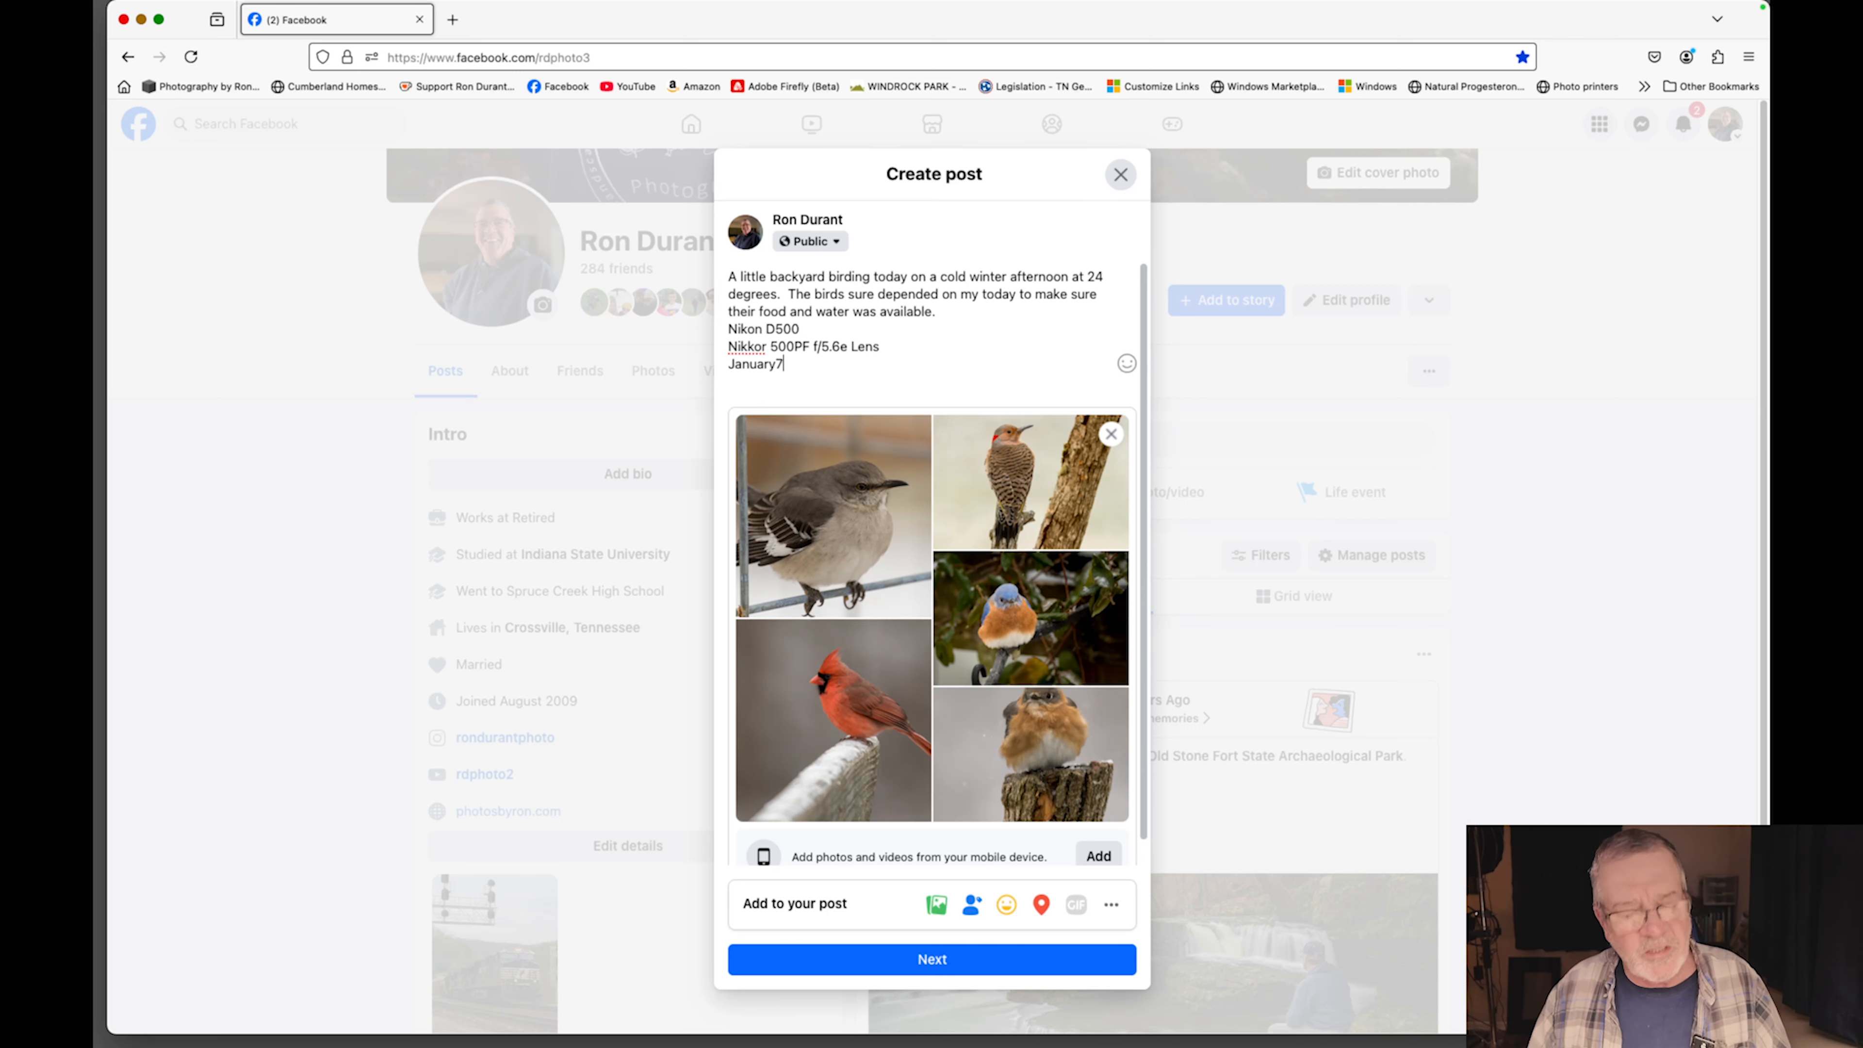
key("BackSpace")
type(" 6-")
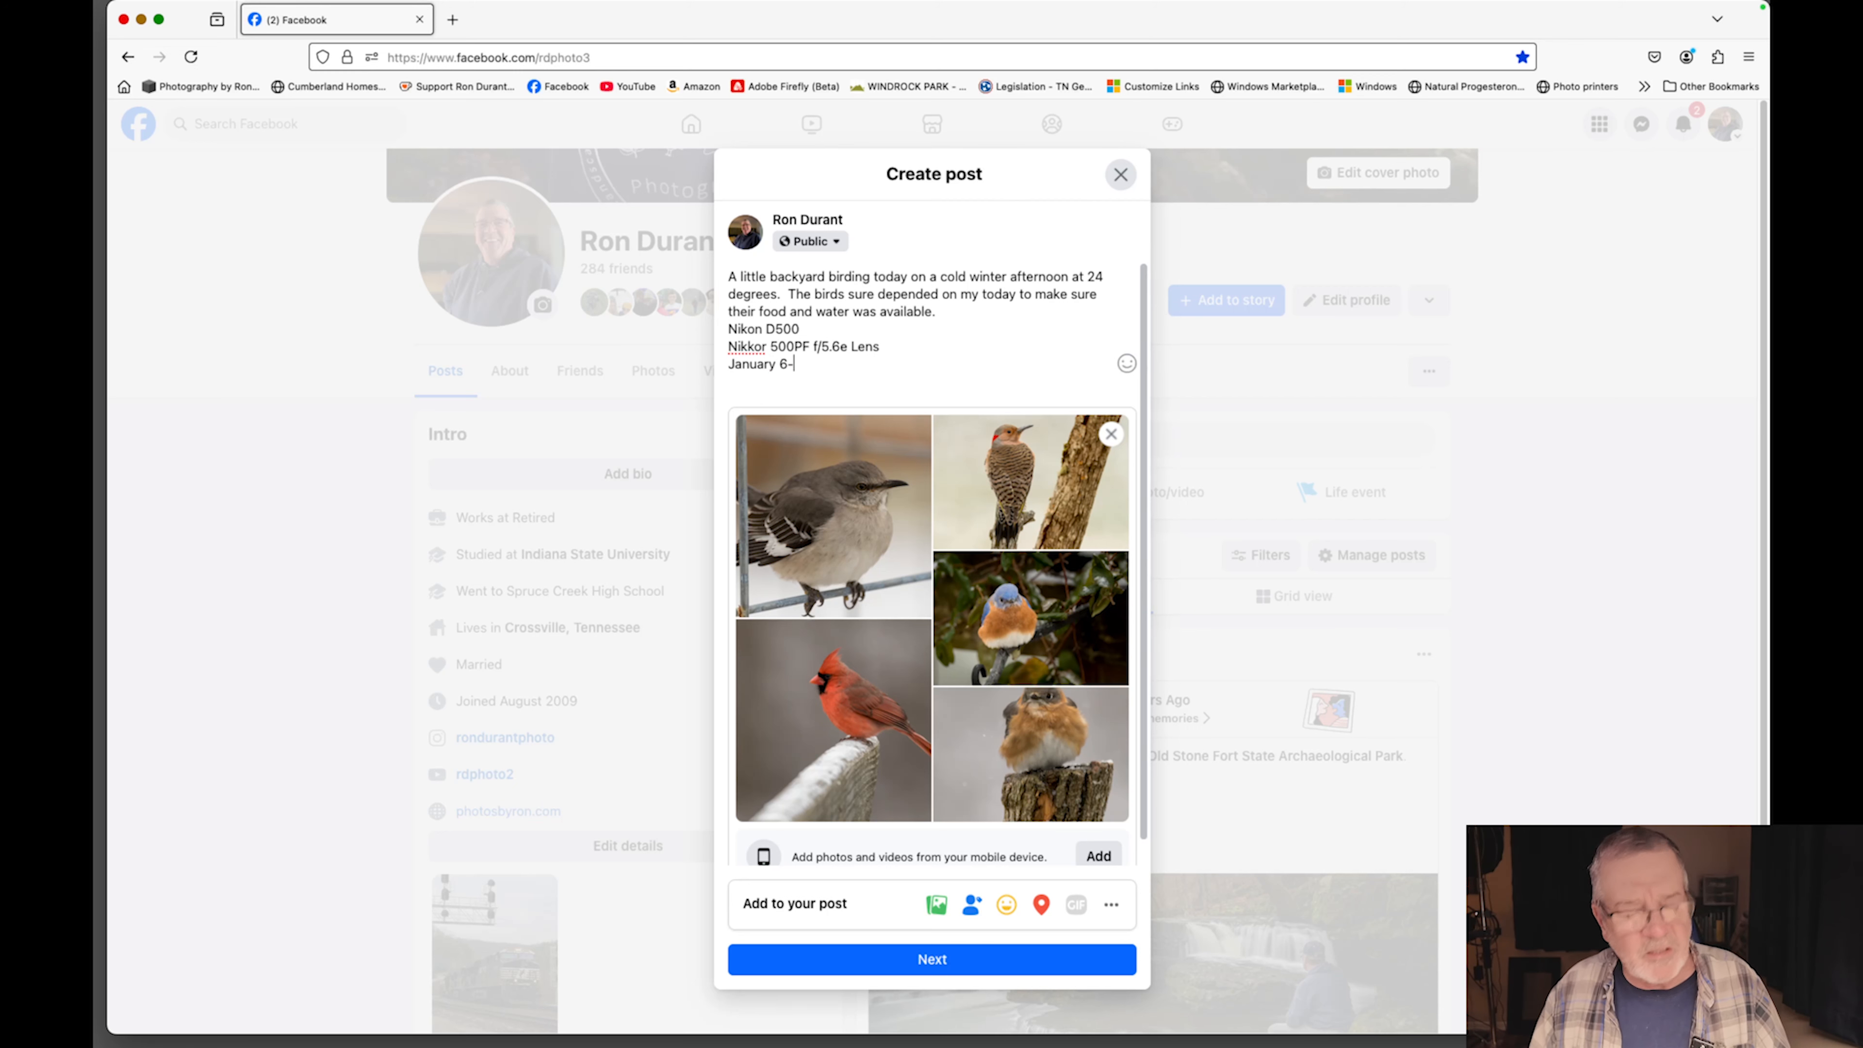
type("7, 2023")
key("BackSpace")
type("5")
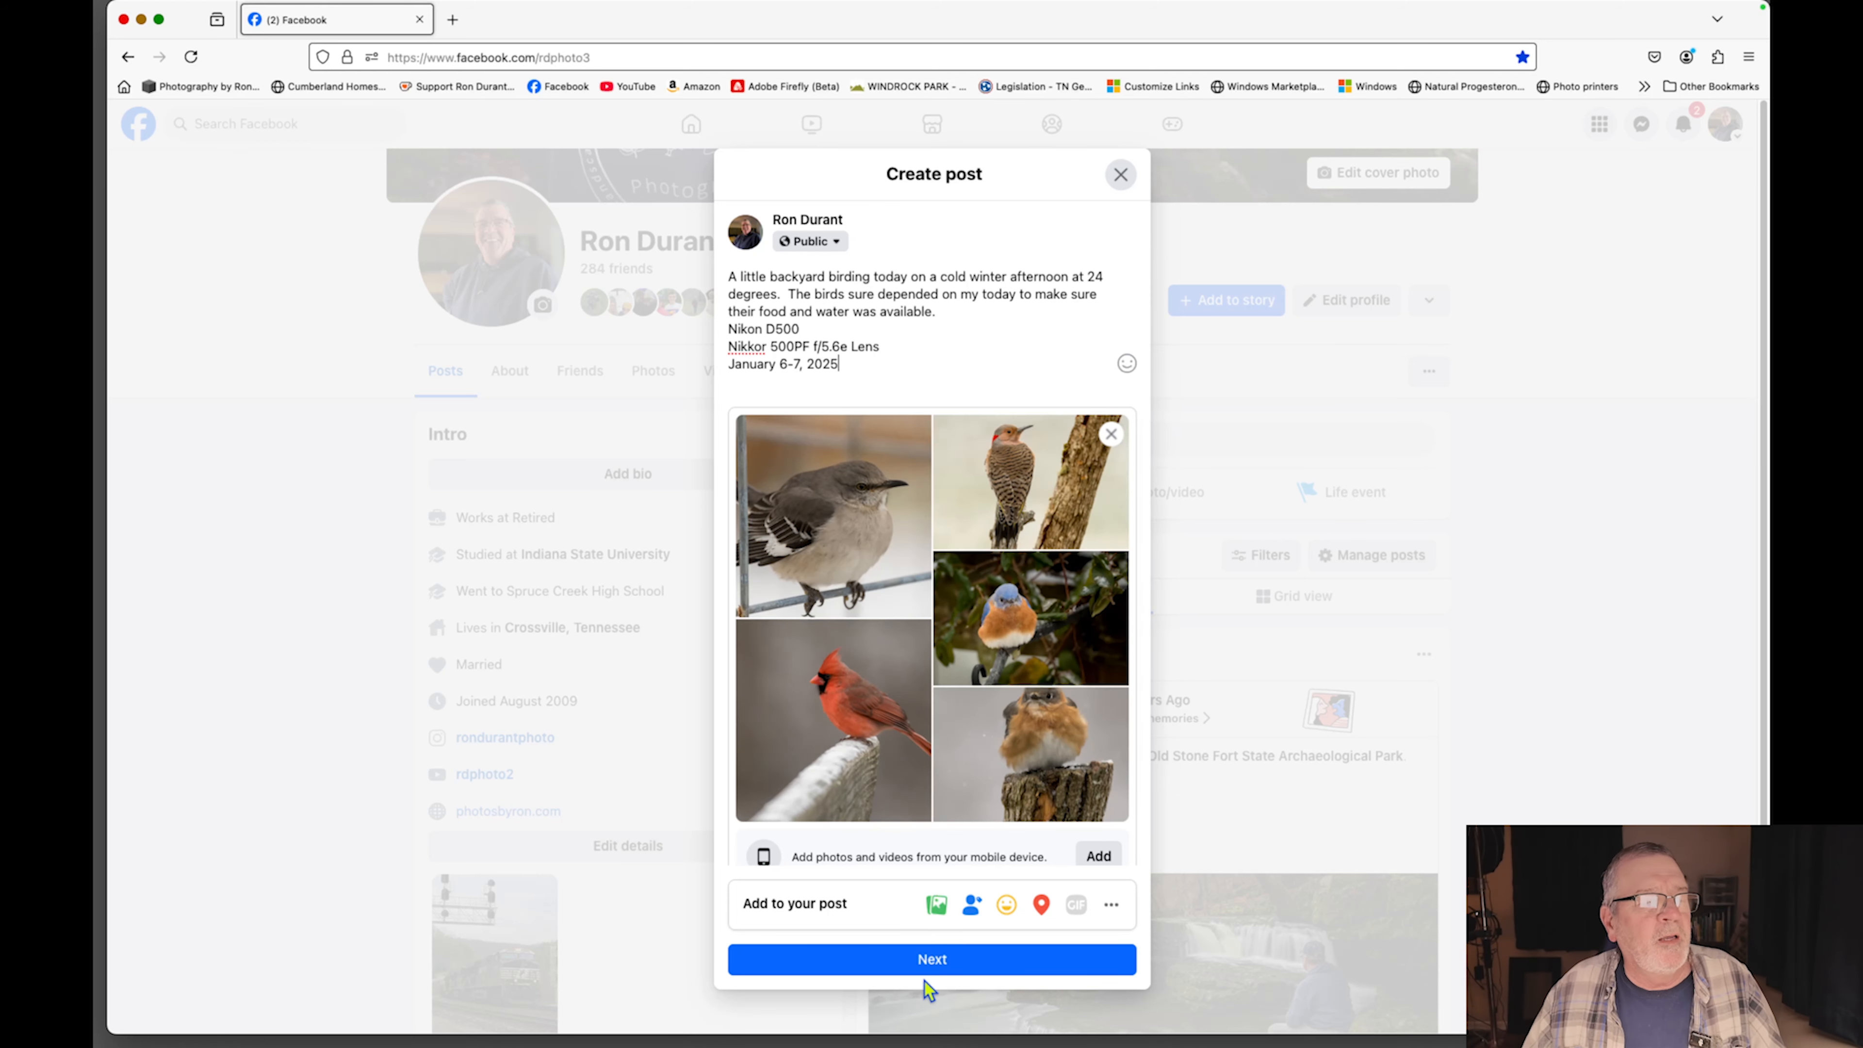
Publish the post to the personal profile only, without sharing it to the Cookeville Camera Club page.
left_click(931, 965)
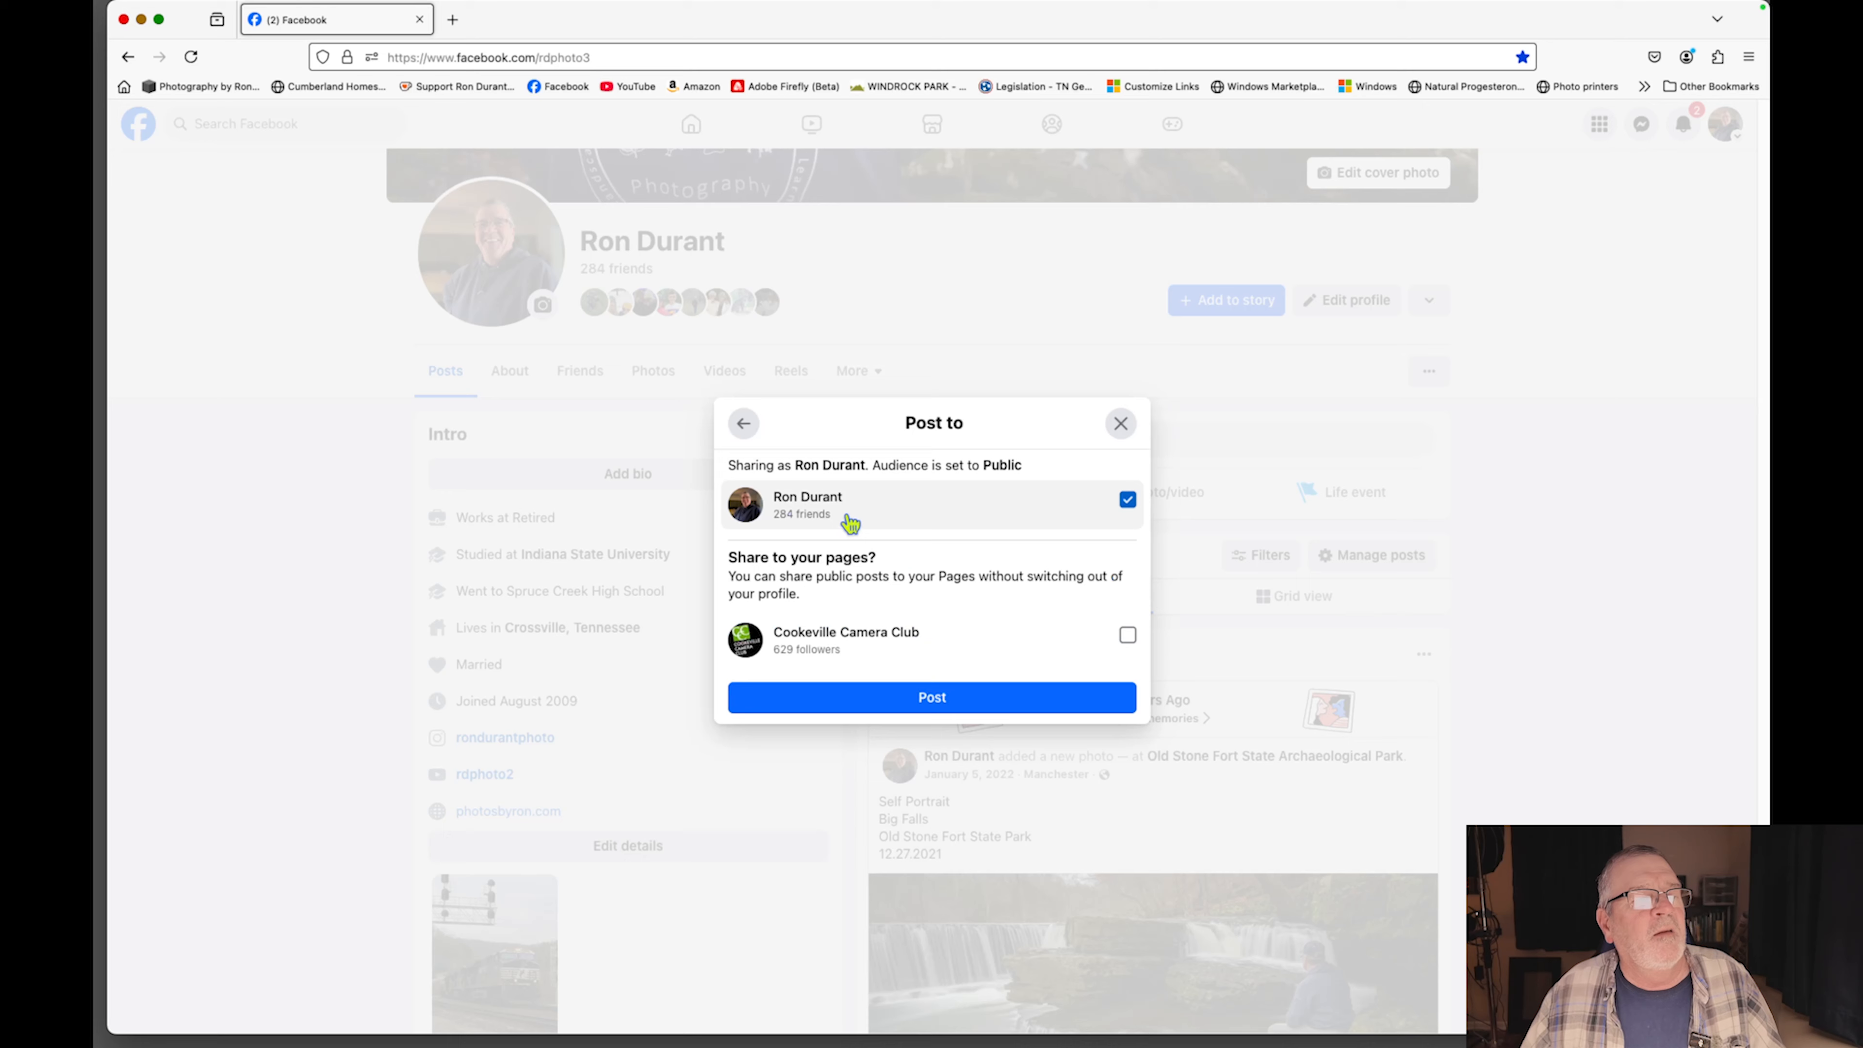
left_click(937, 706)
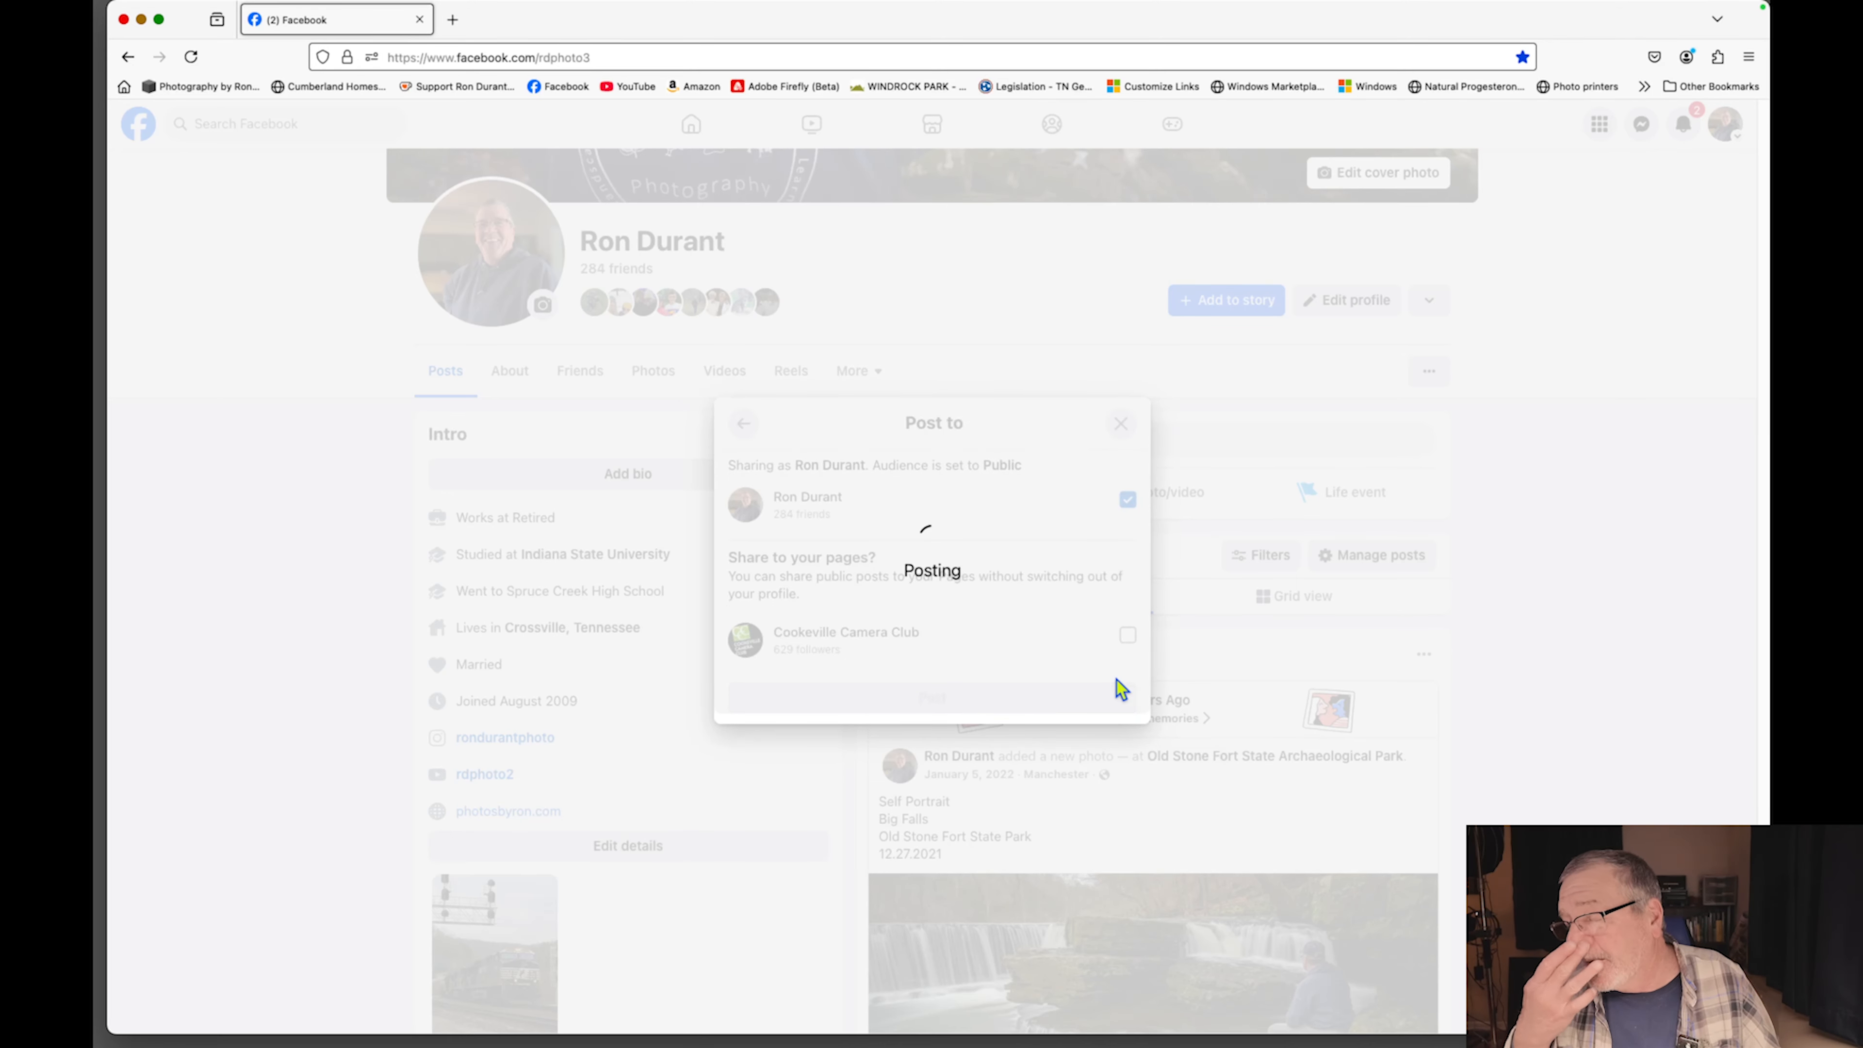
Add the description "Mockingbird (The State Bird of Tennessee)" to the mockingbird photo in the new post.
scroll(1162, 671, "down", 5)
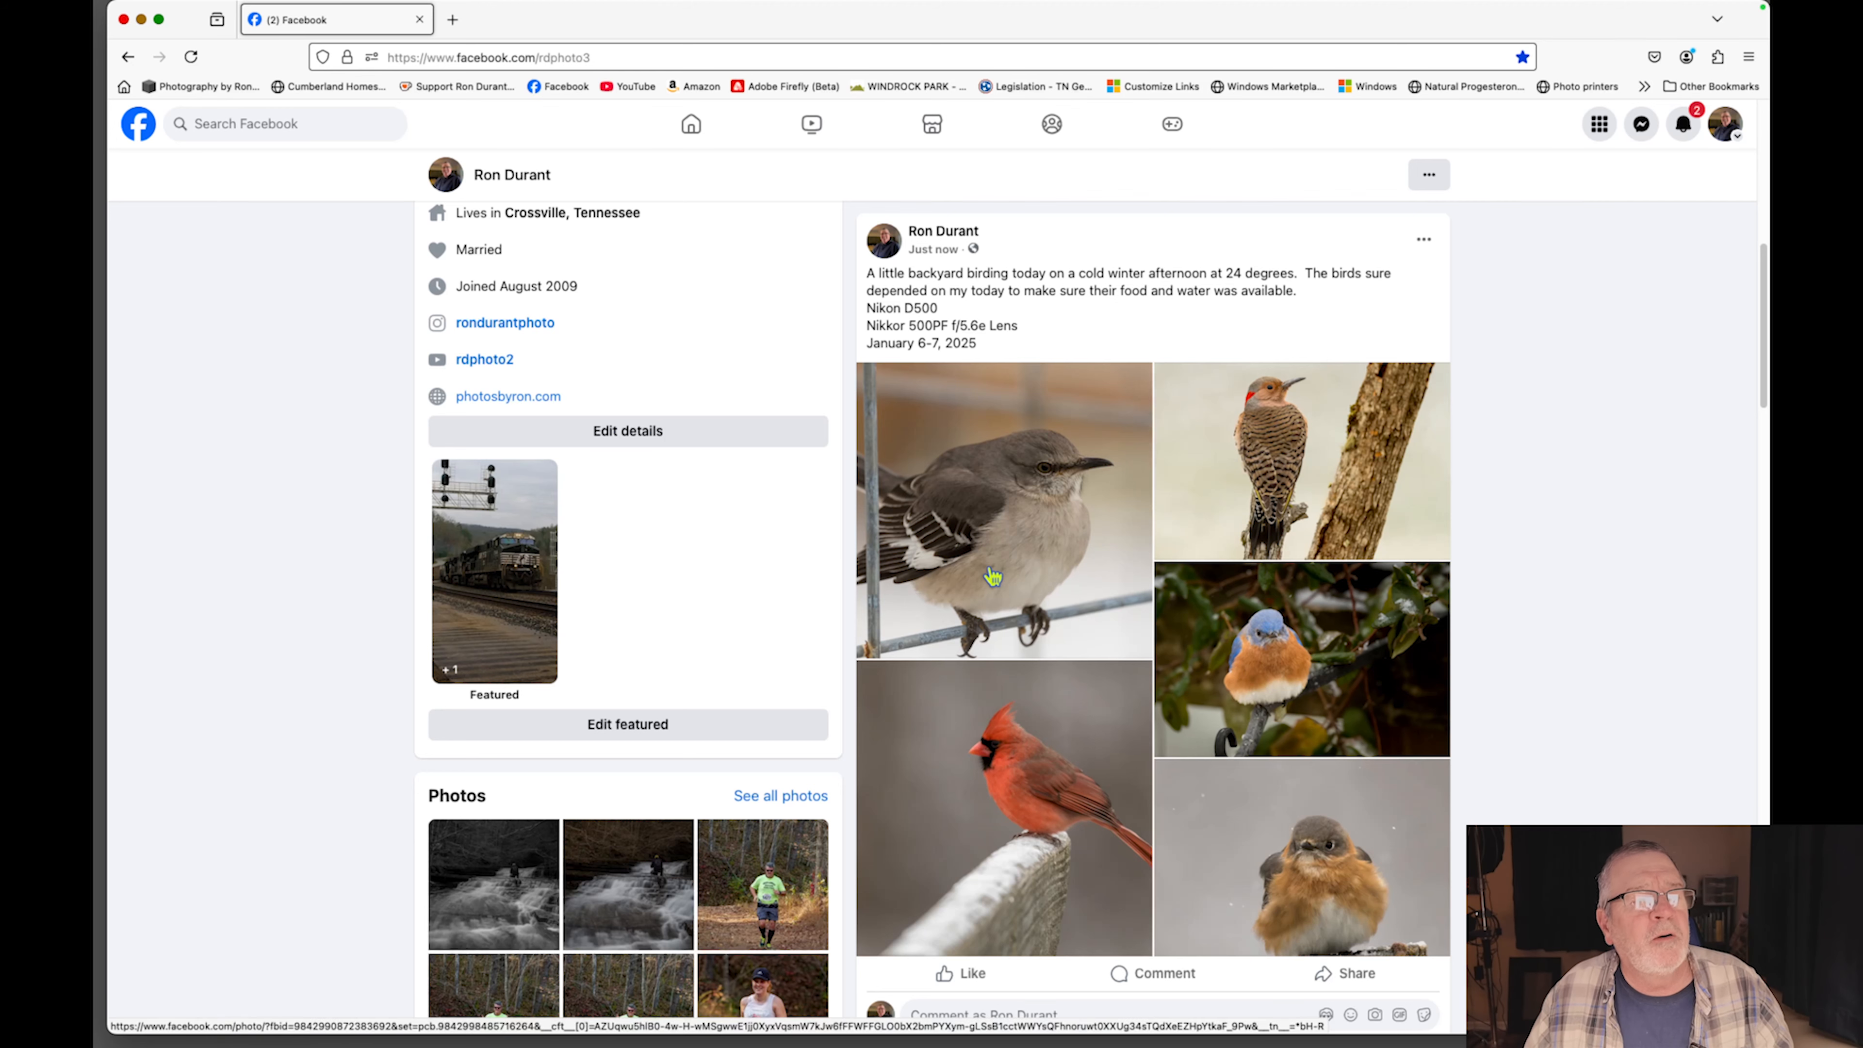
left_click(1000, 523)
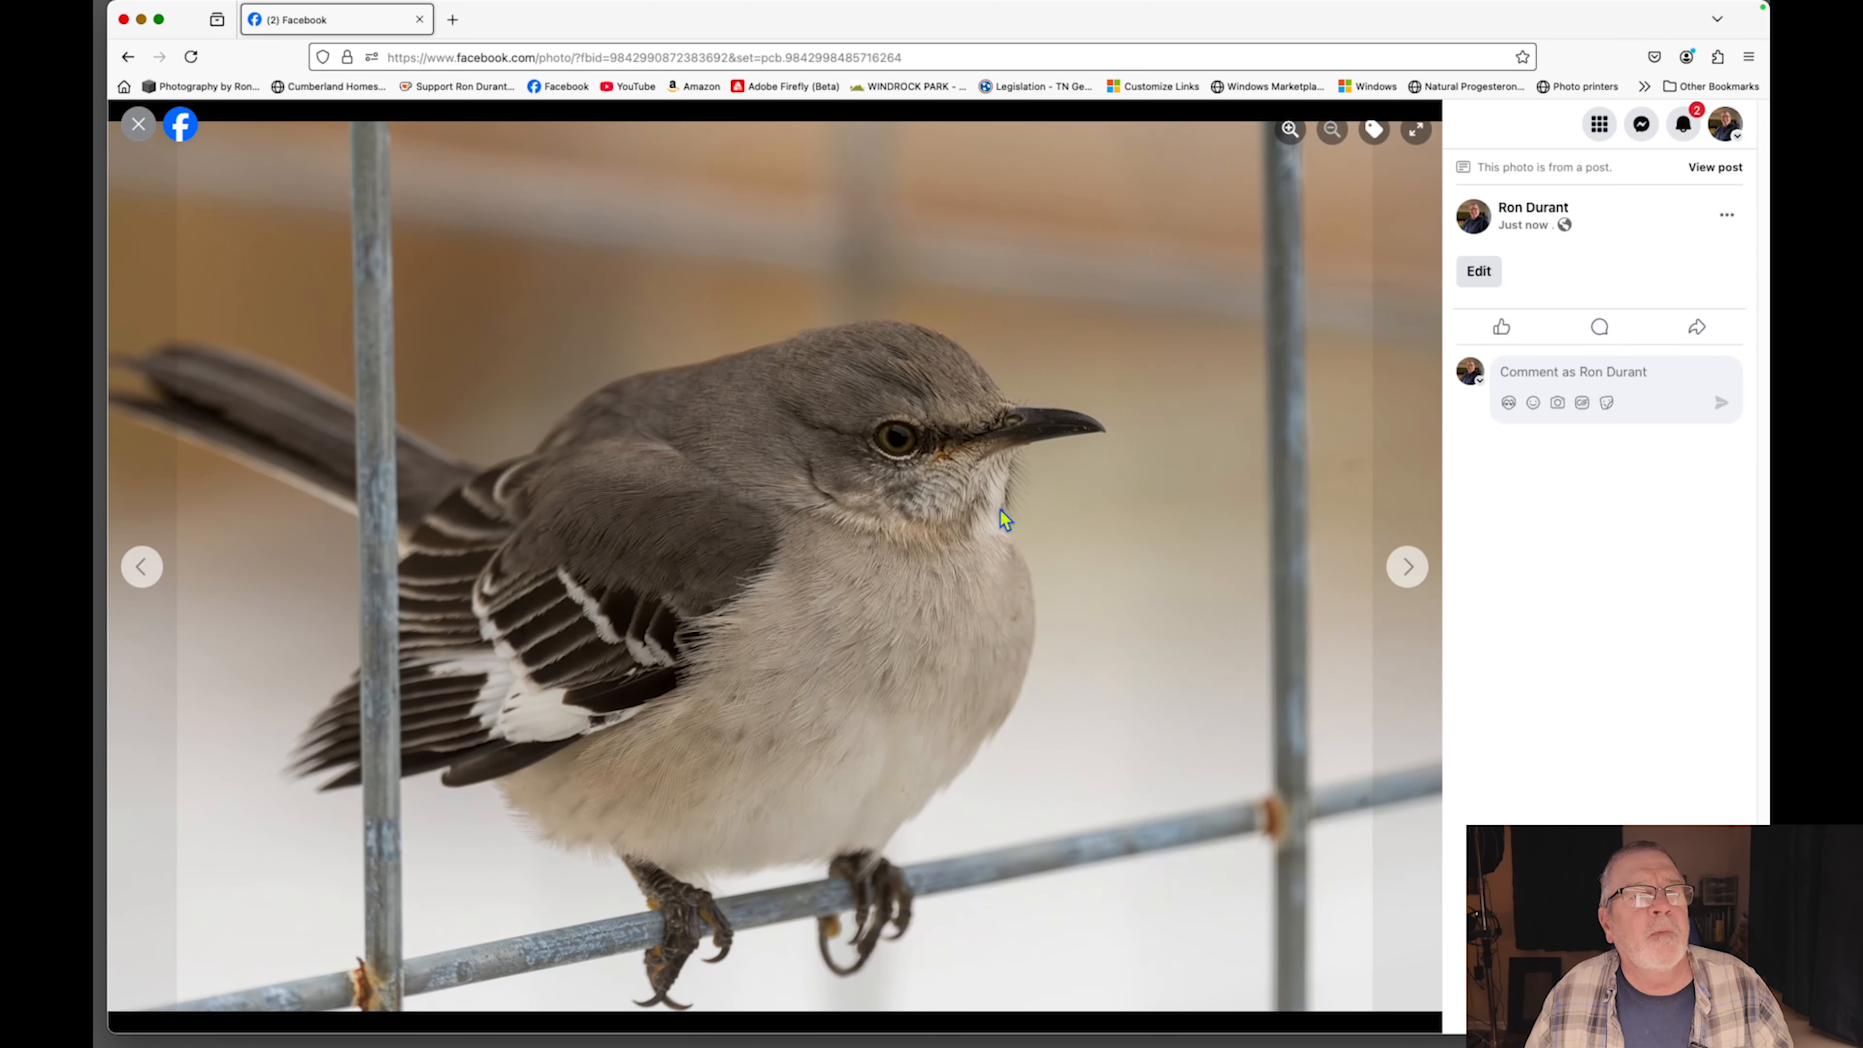
left_click(1479, 271)
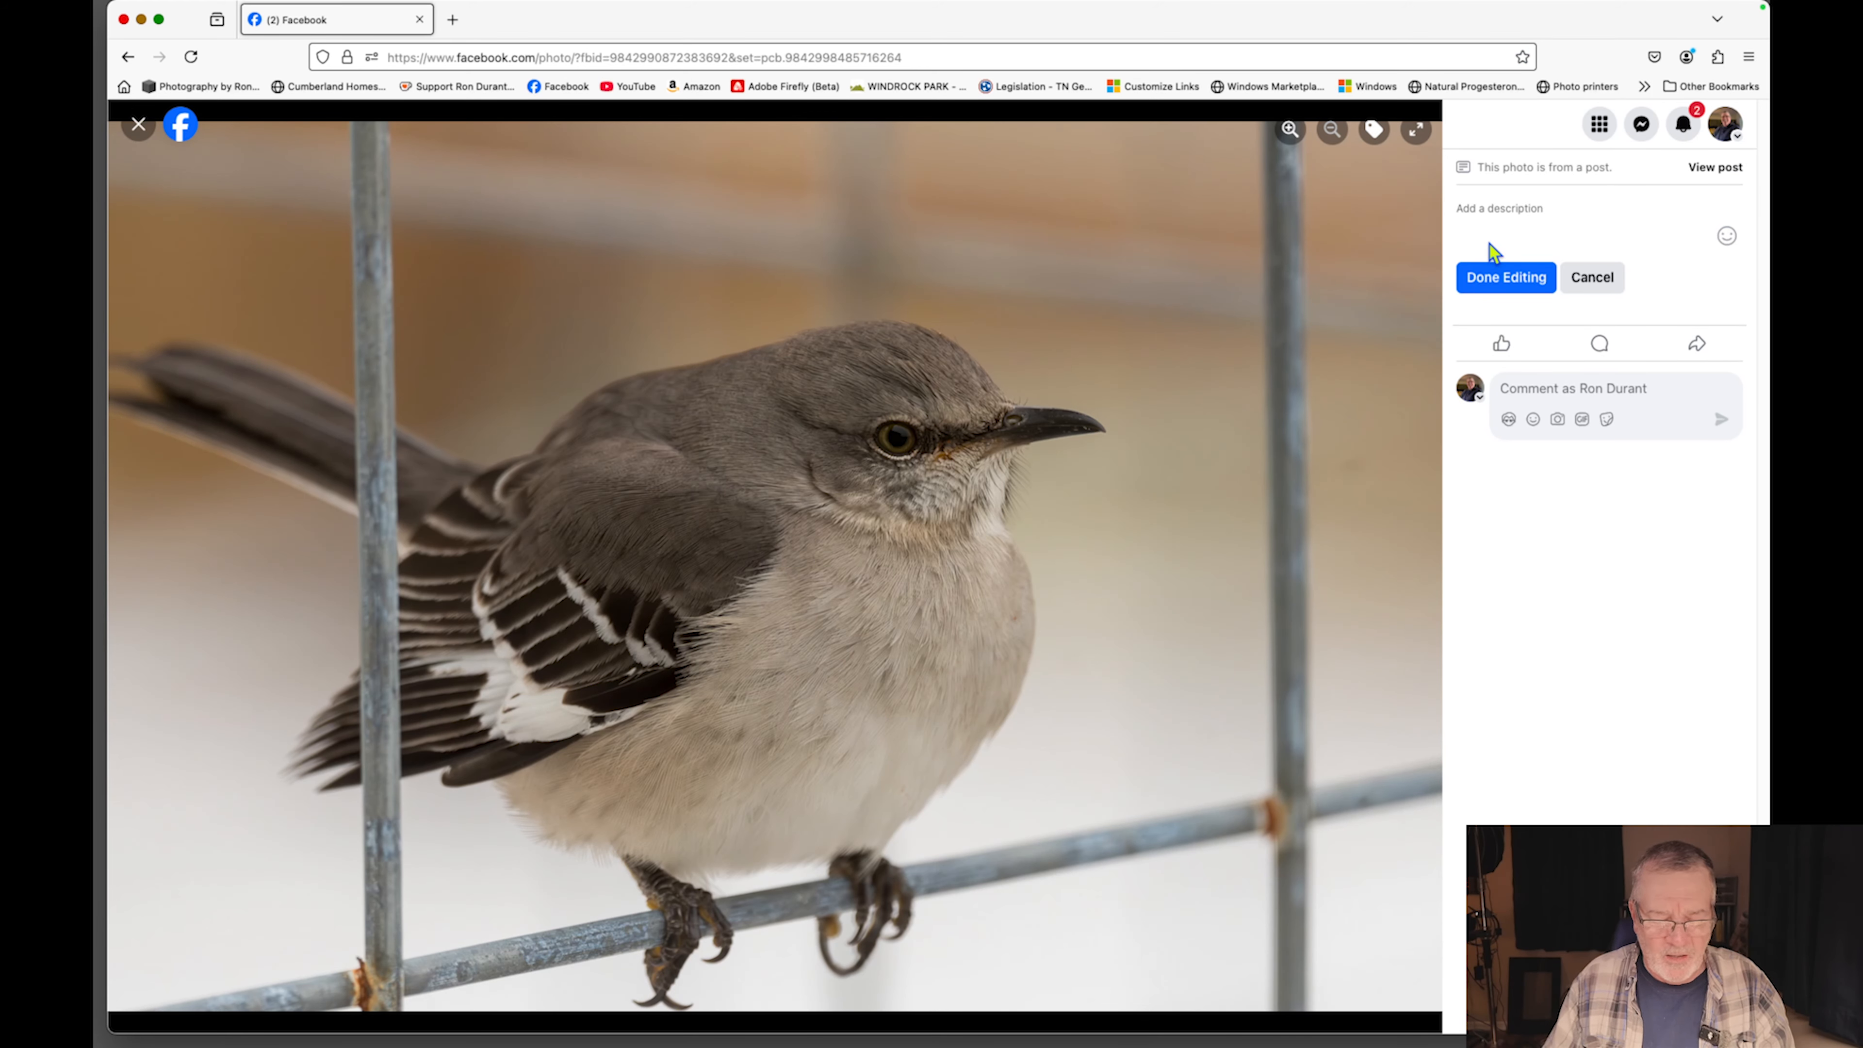
type("Mock")
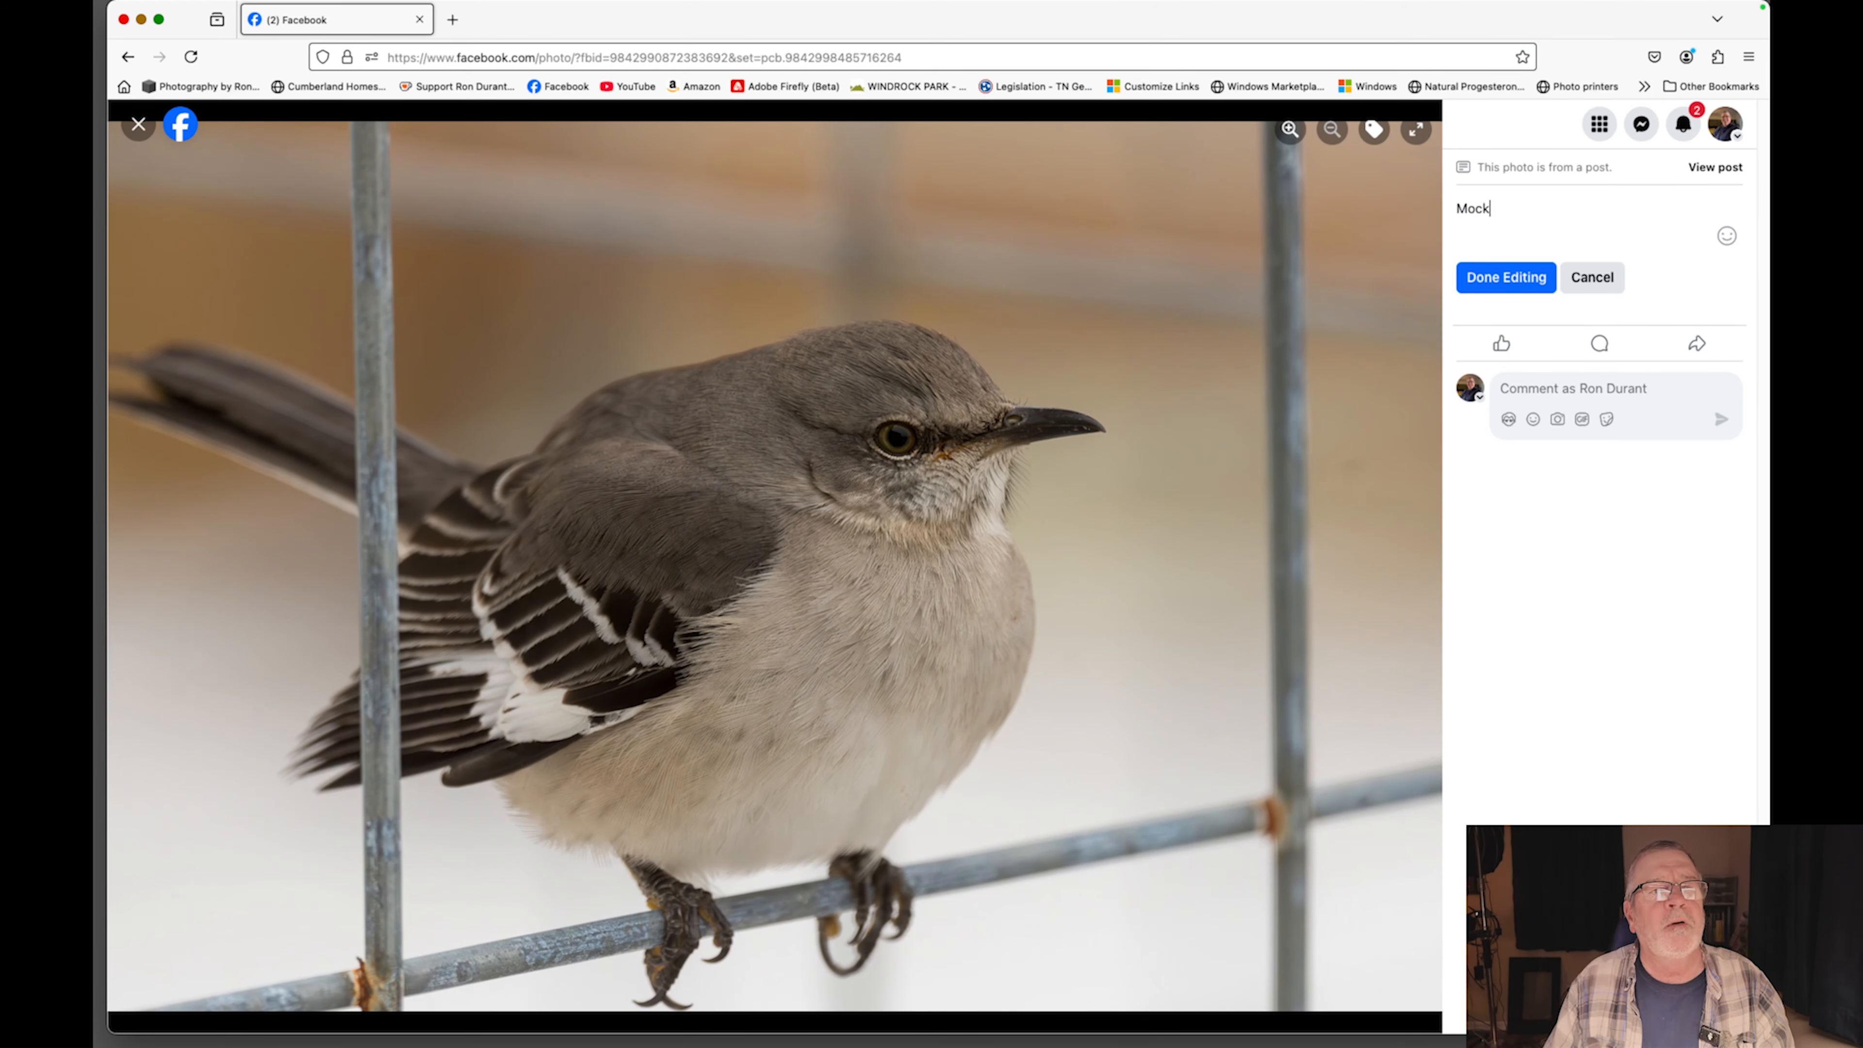
type("ingbird ")
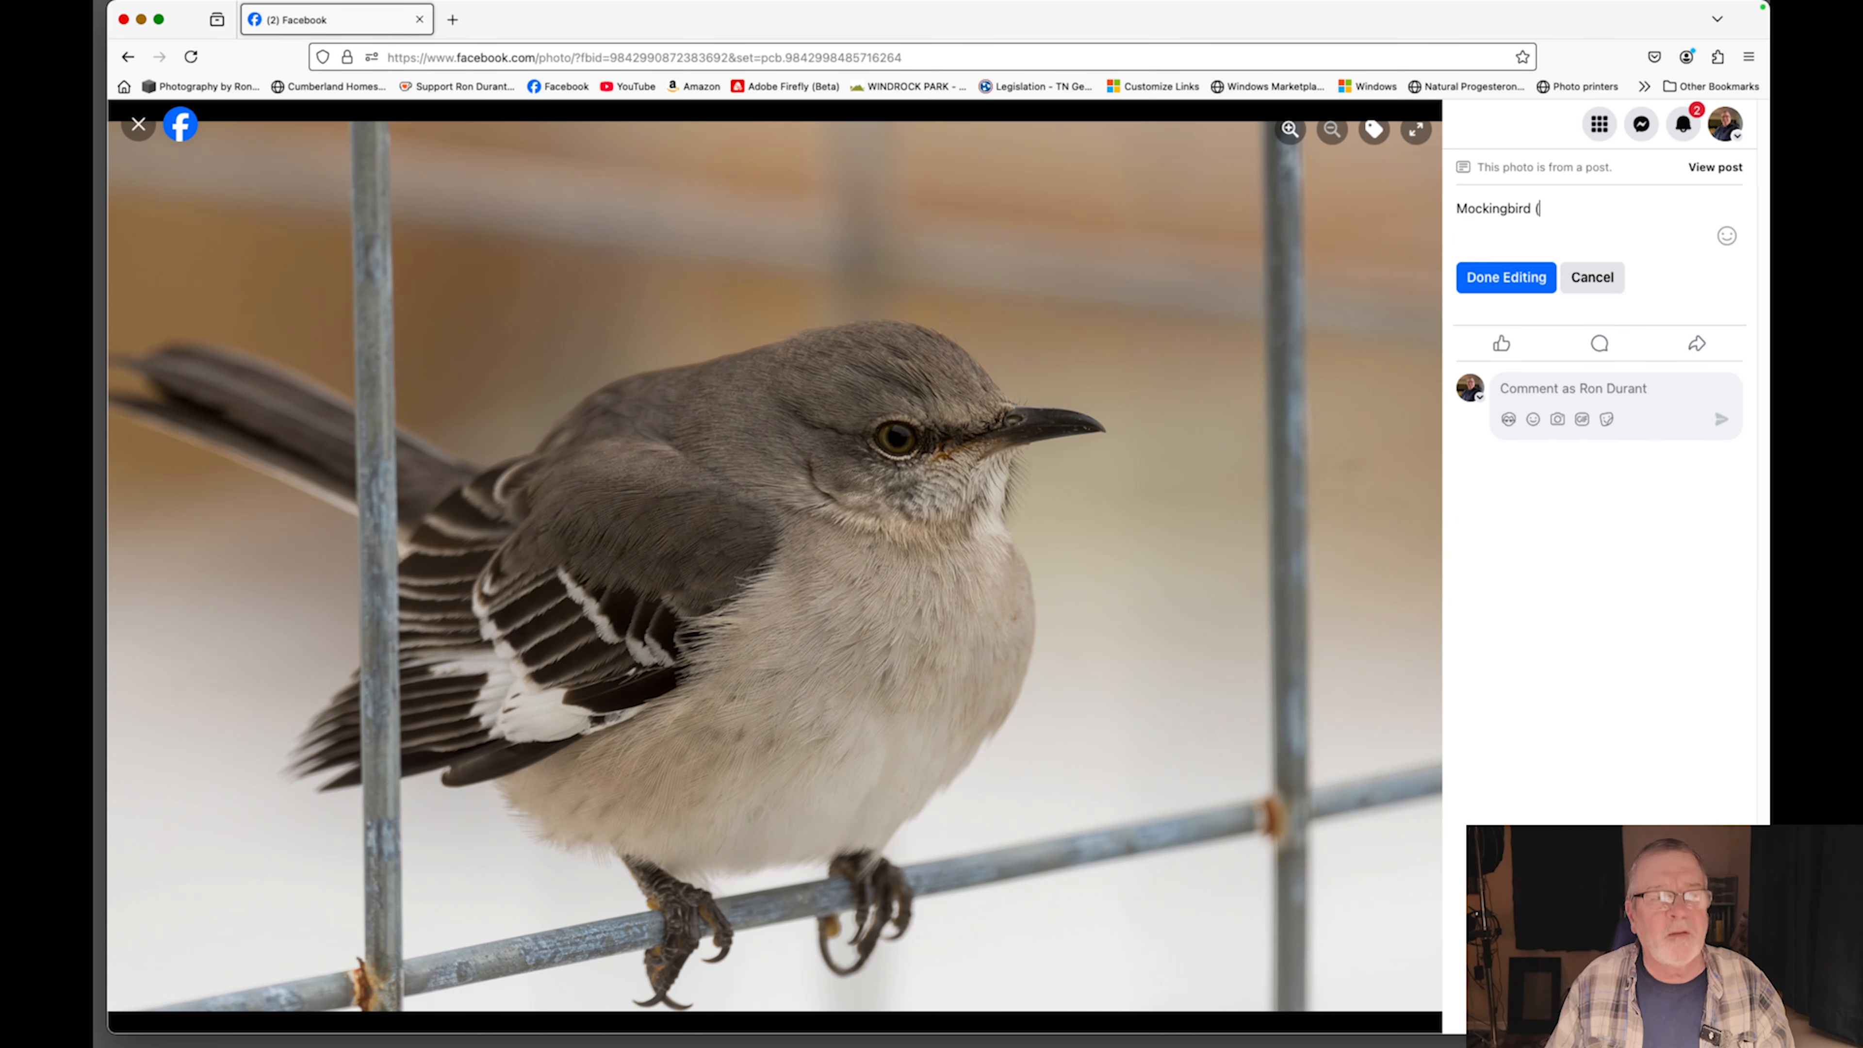
type("(The")
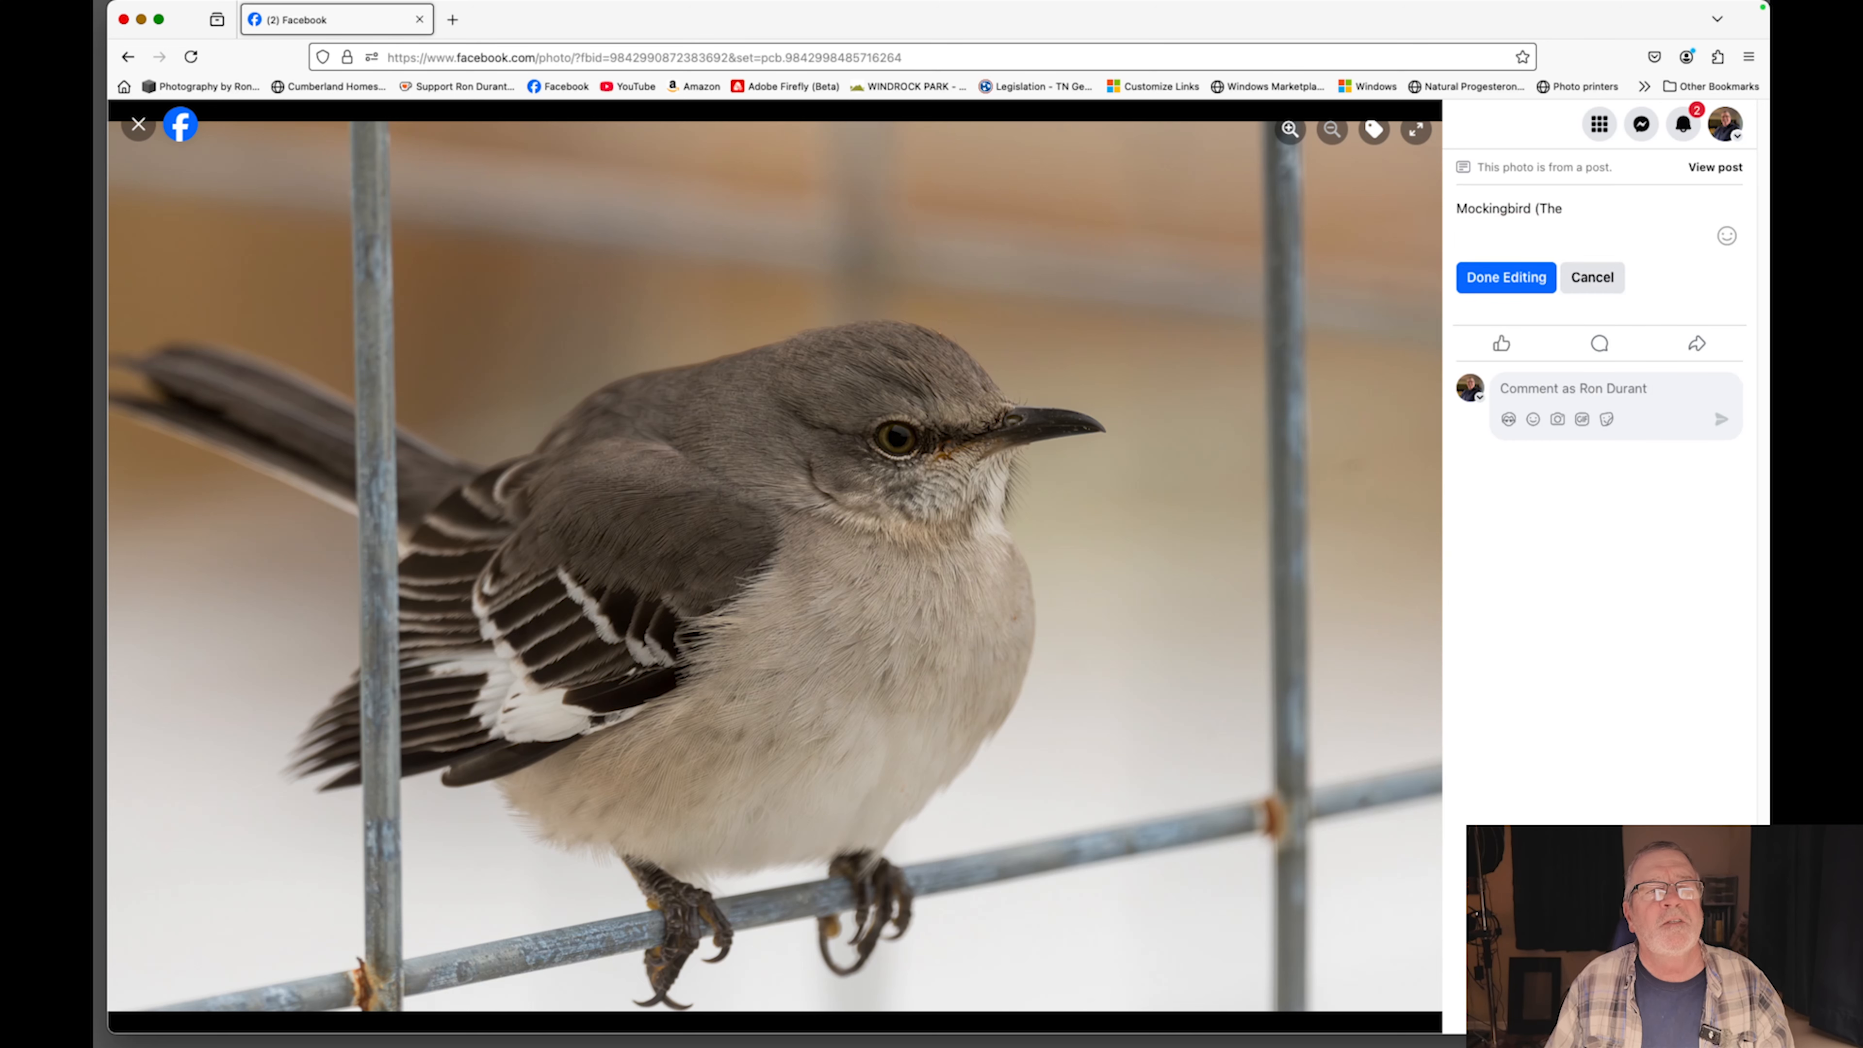
type(" State Bird of Tennessee)")
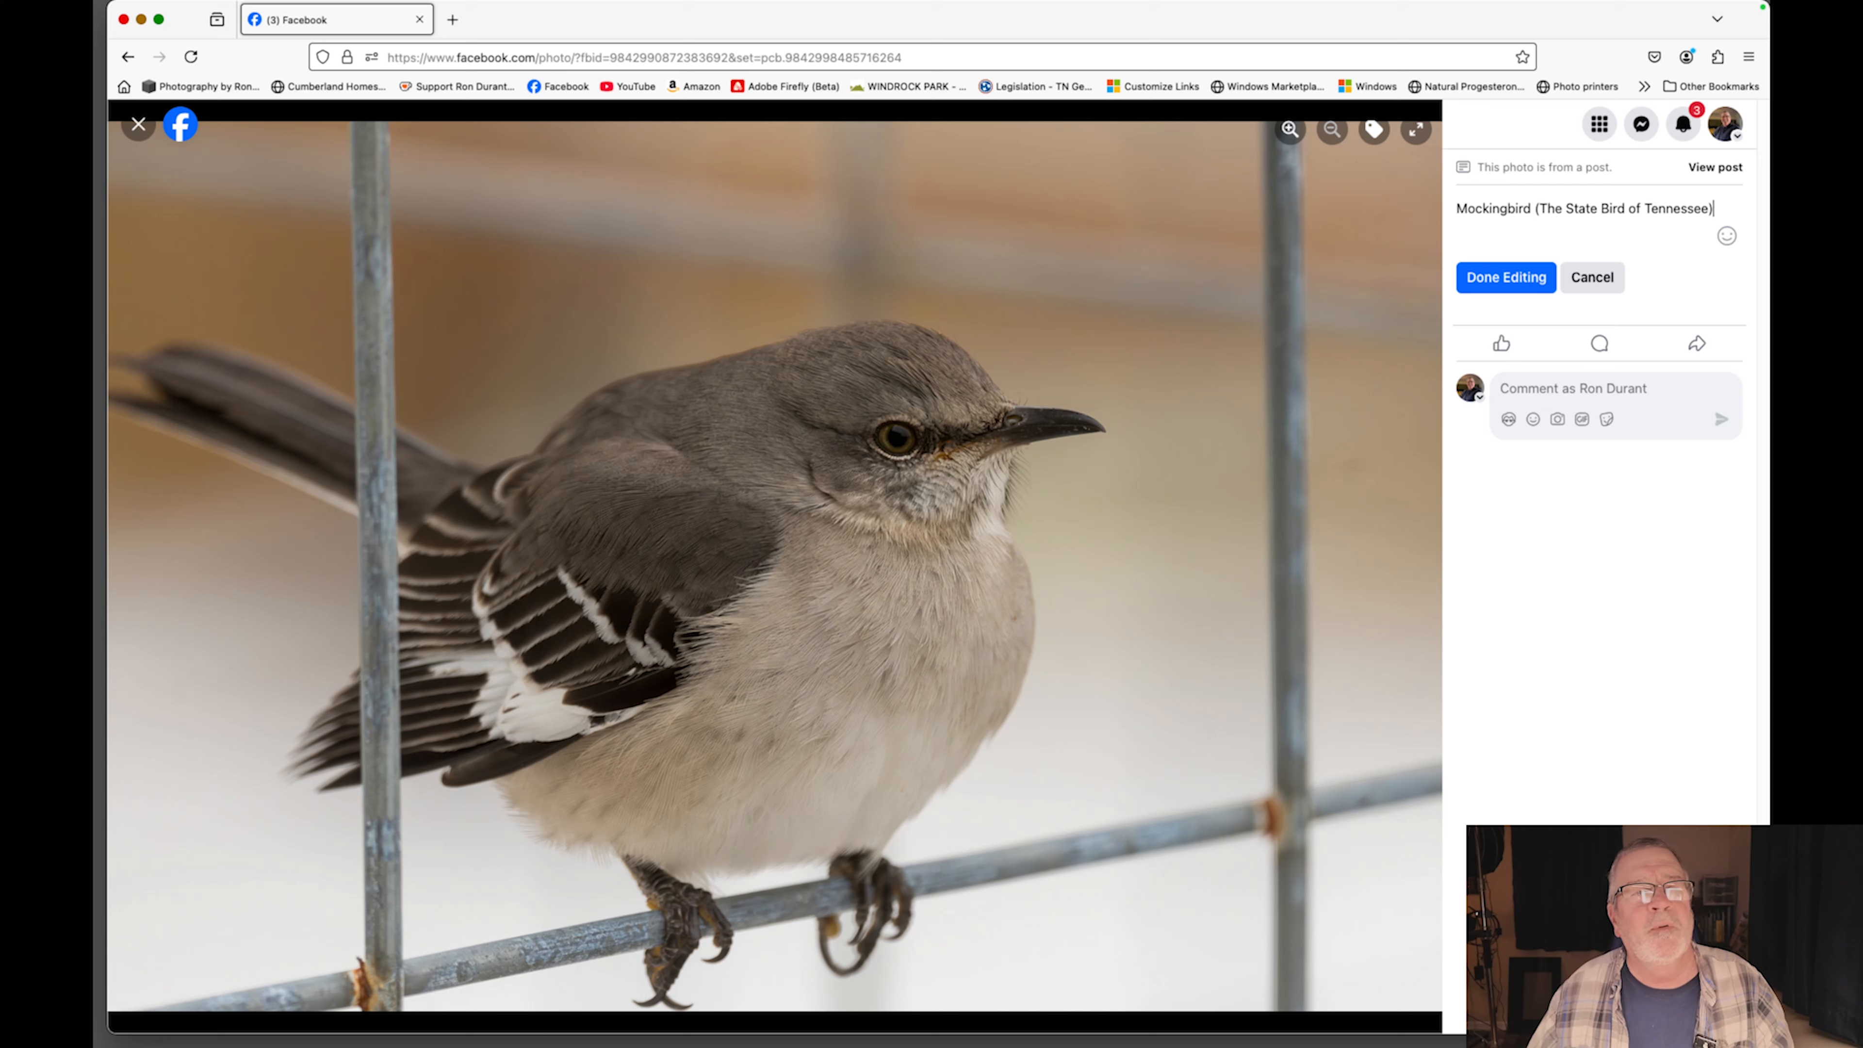
left_click(1507, 290)
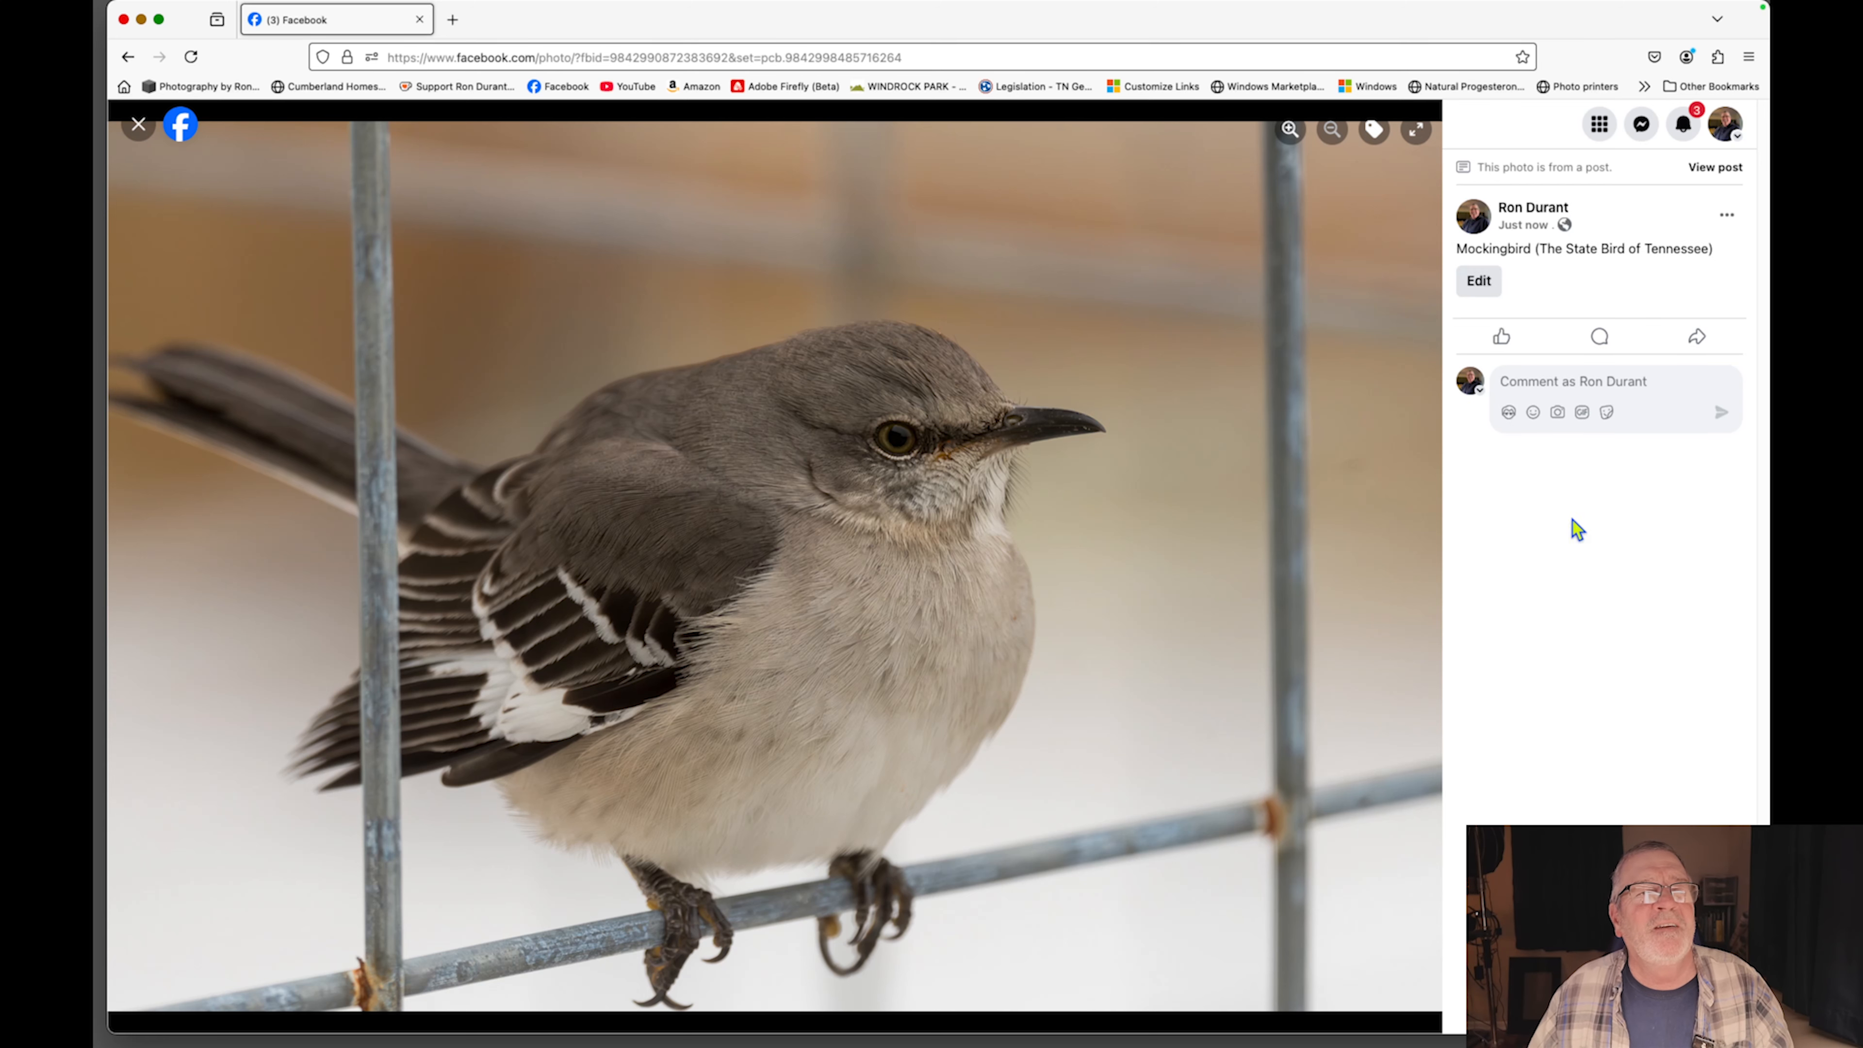
Add the description "Northern Cardinal (m)" to the post's red cardinal photo.
left_click(1409, 569)
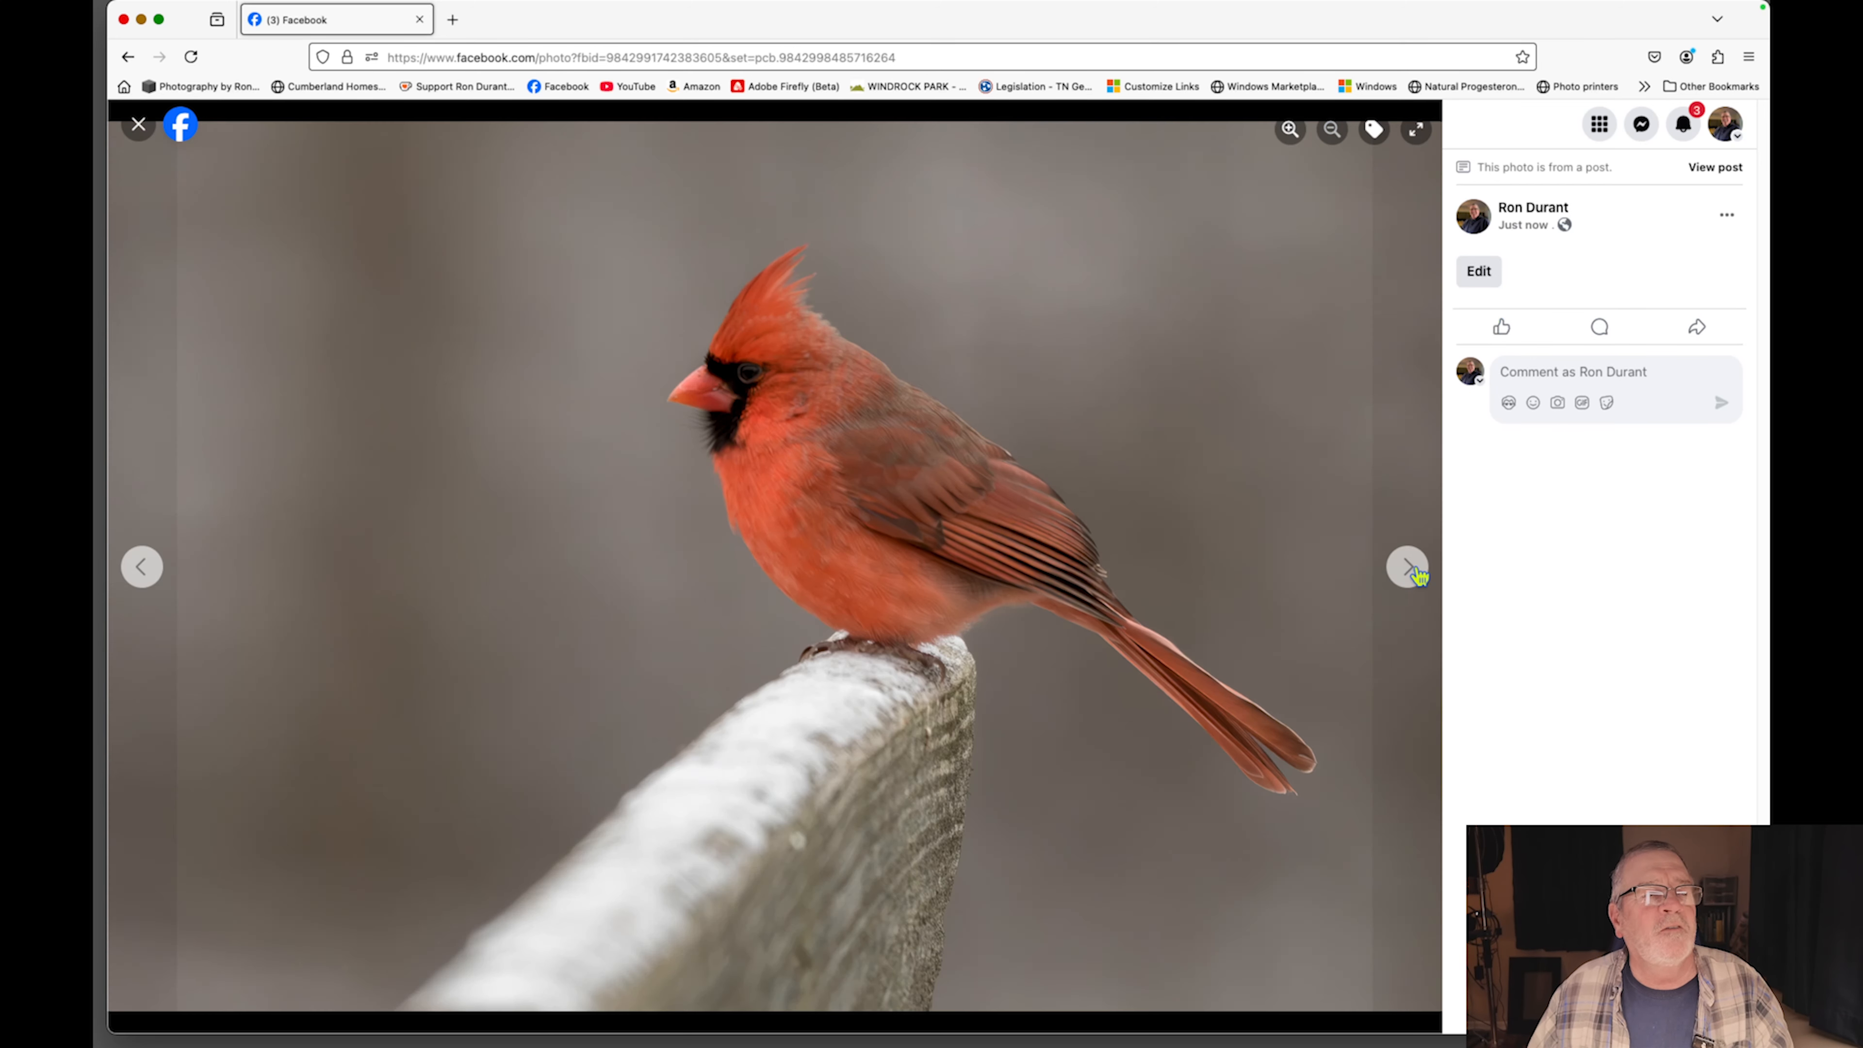
left_click(1483, 276)
type("Norhte")
key("BackSpace")
key("BackSpace")
key("BackSpace")
type("thern Cardinal ")
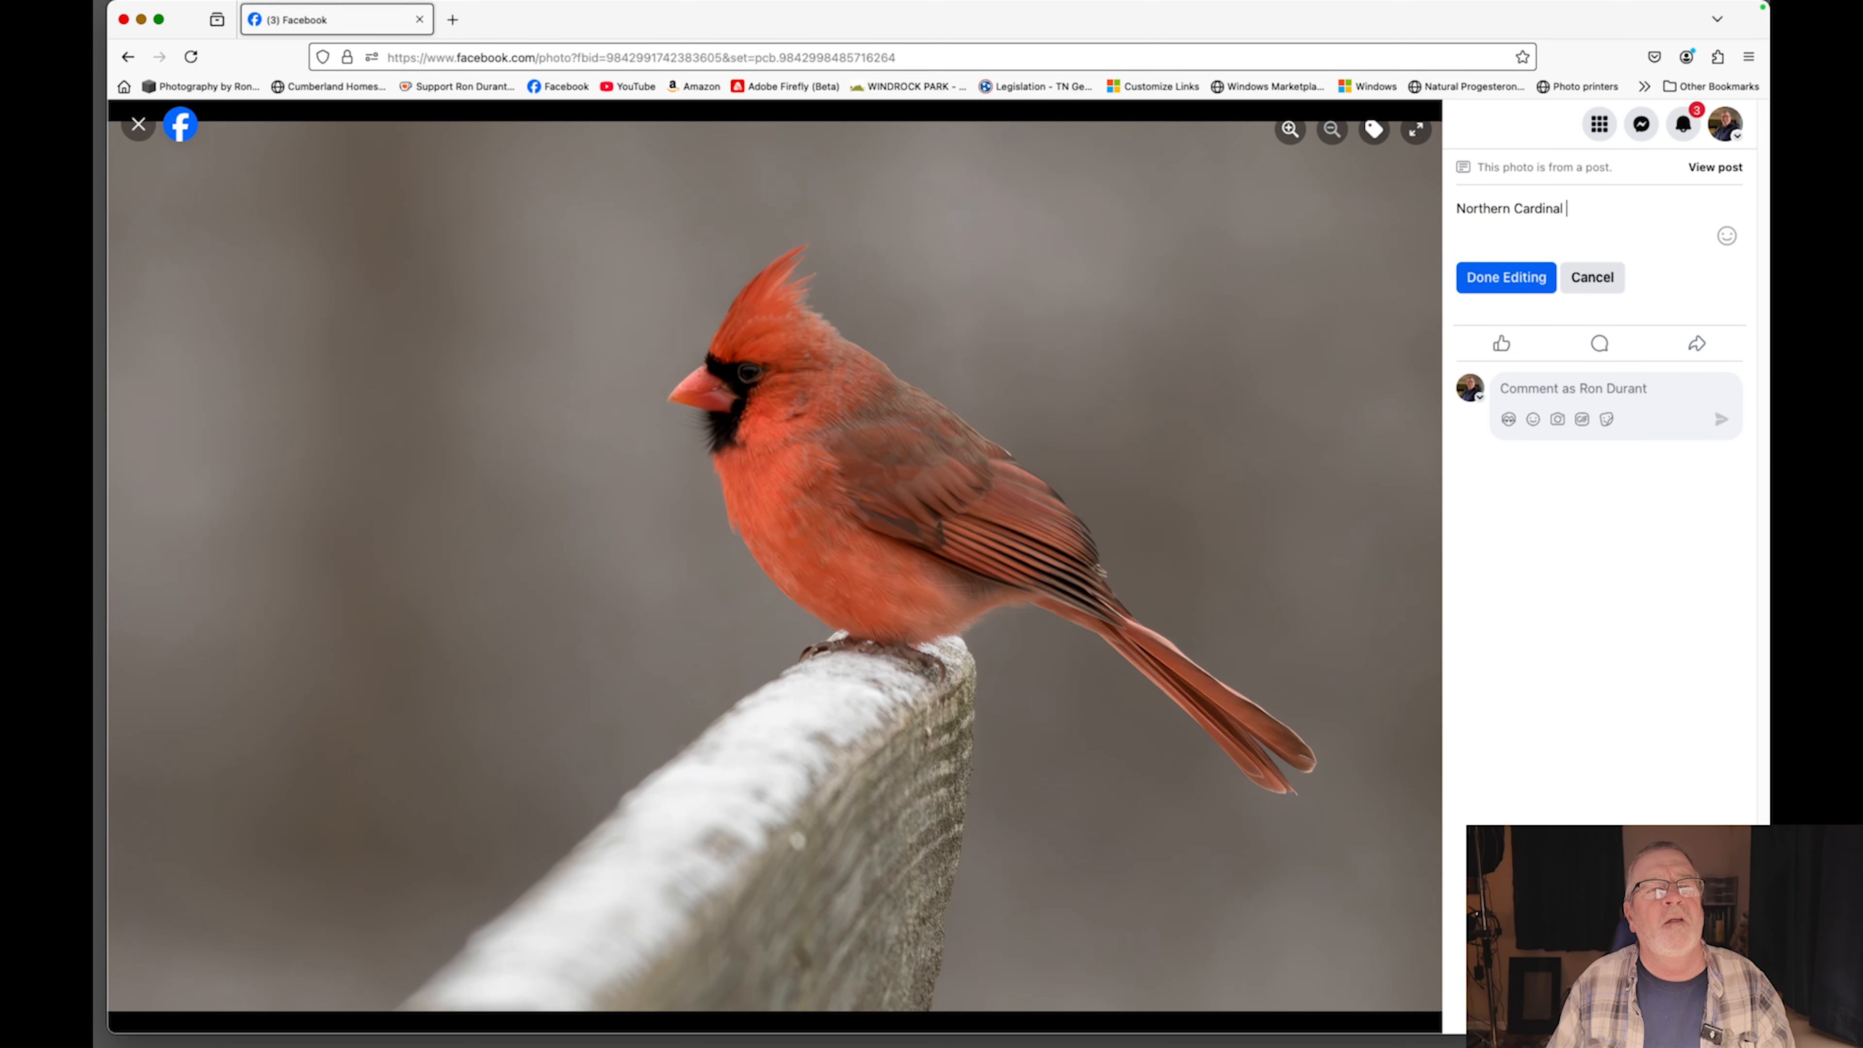
type("(m)")
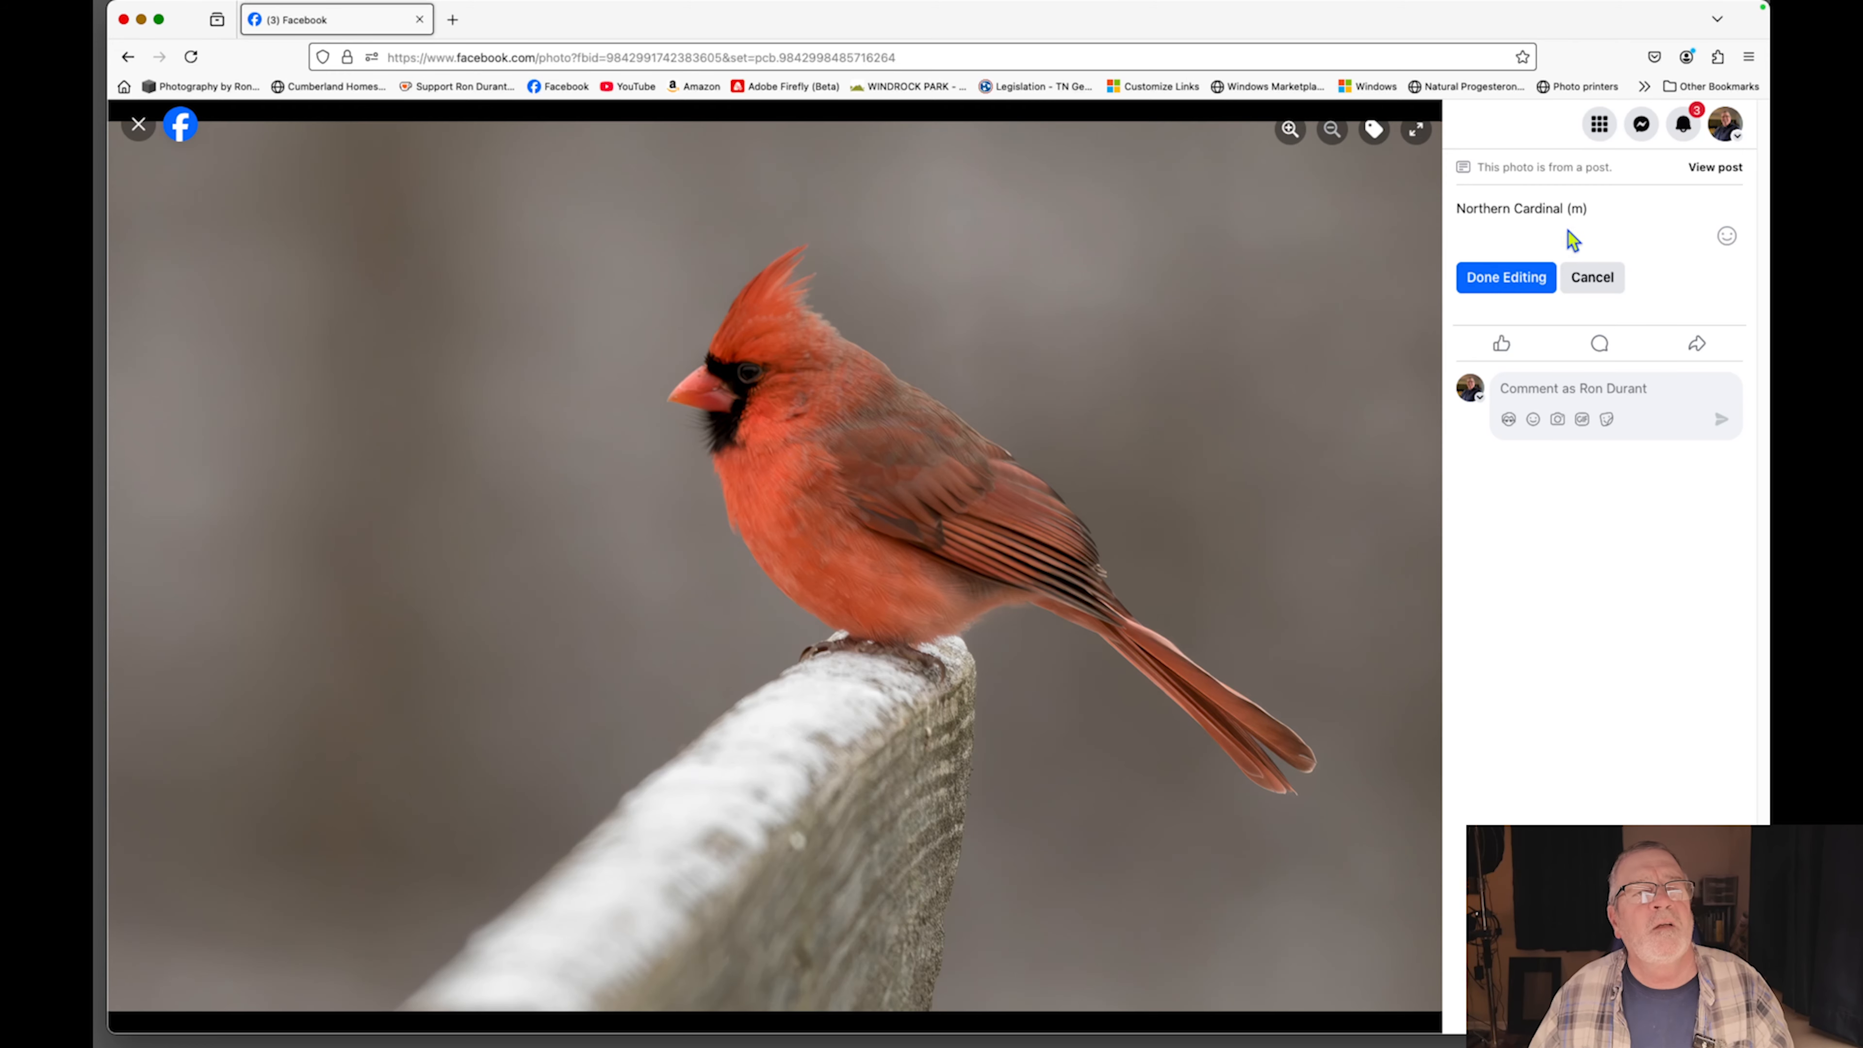
left_click(1510, 280)
Give the photo of the bird beside the tree trunk the description "Northern Flicker" without tagging any suggested page.
left_click(1413, 574)
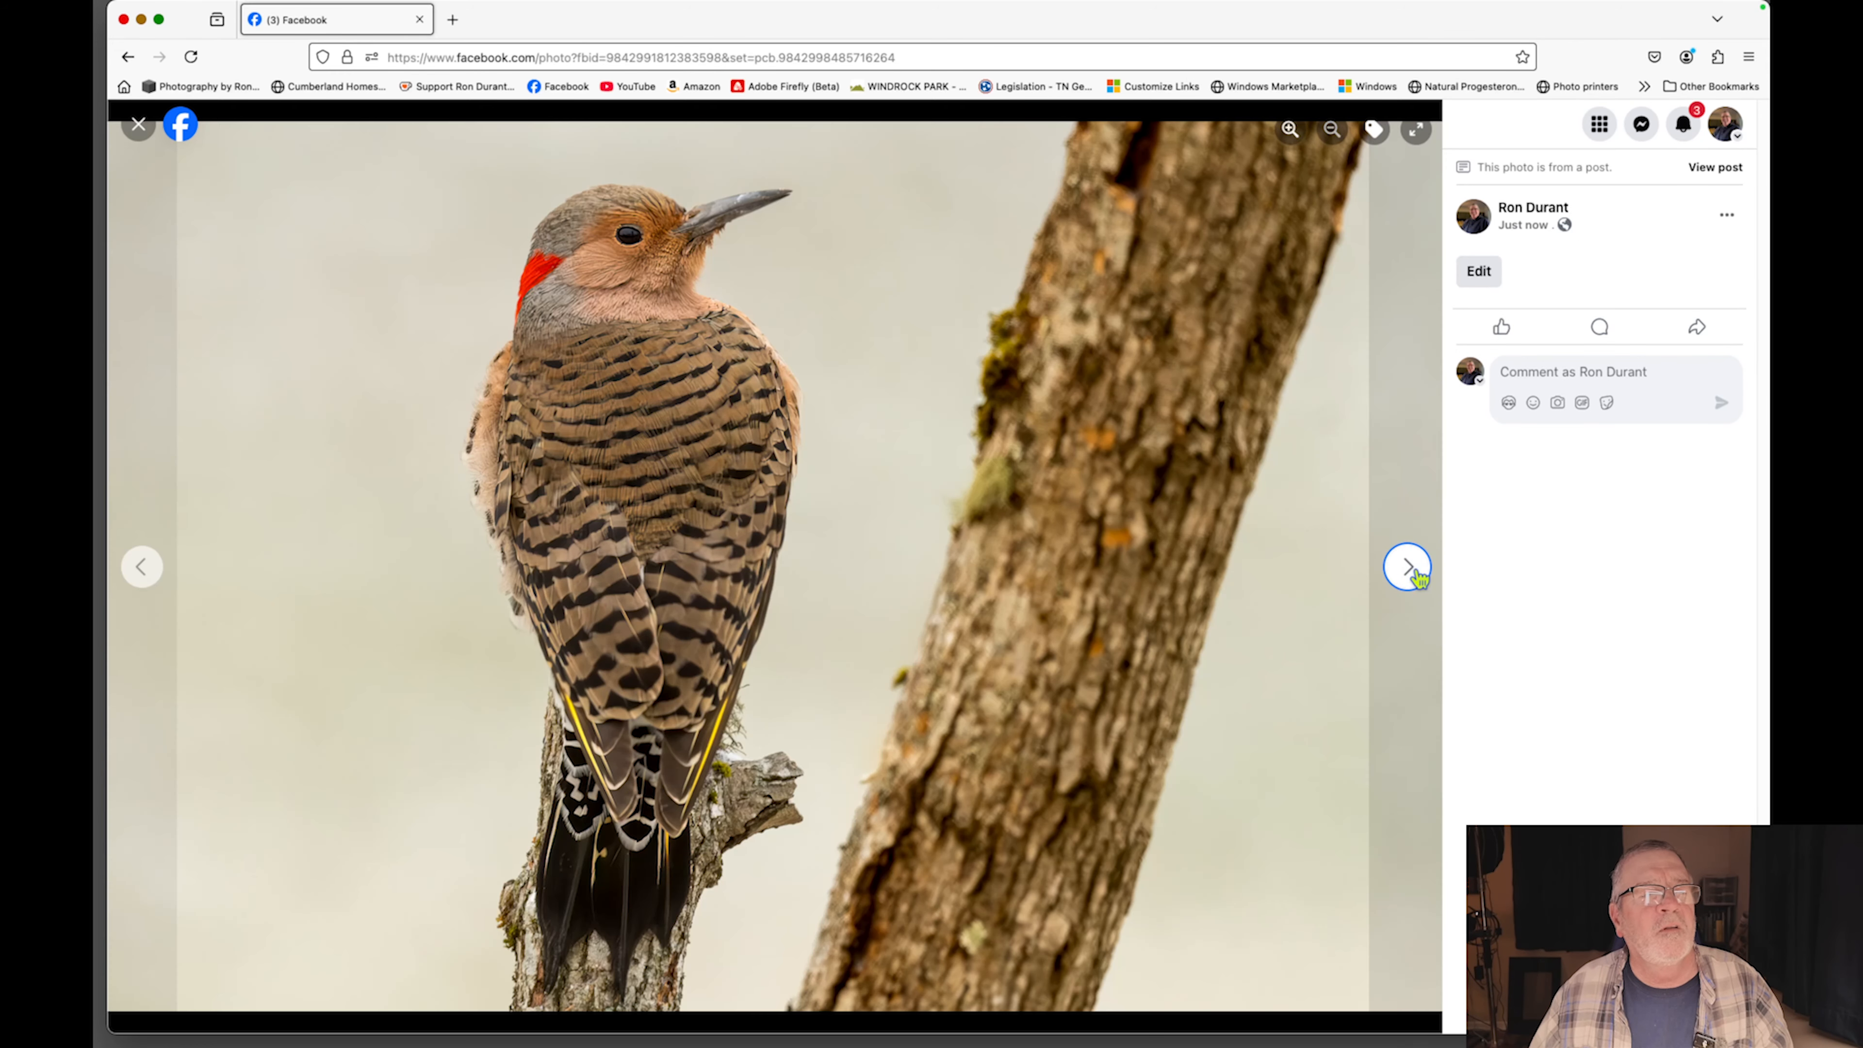
left_click(1489, 272)
type("No")
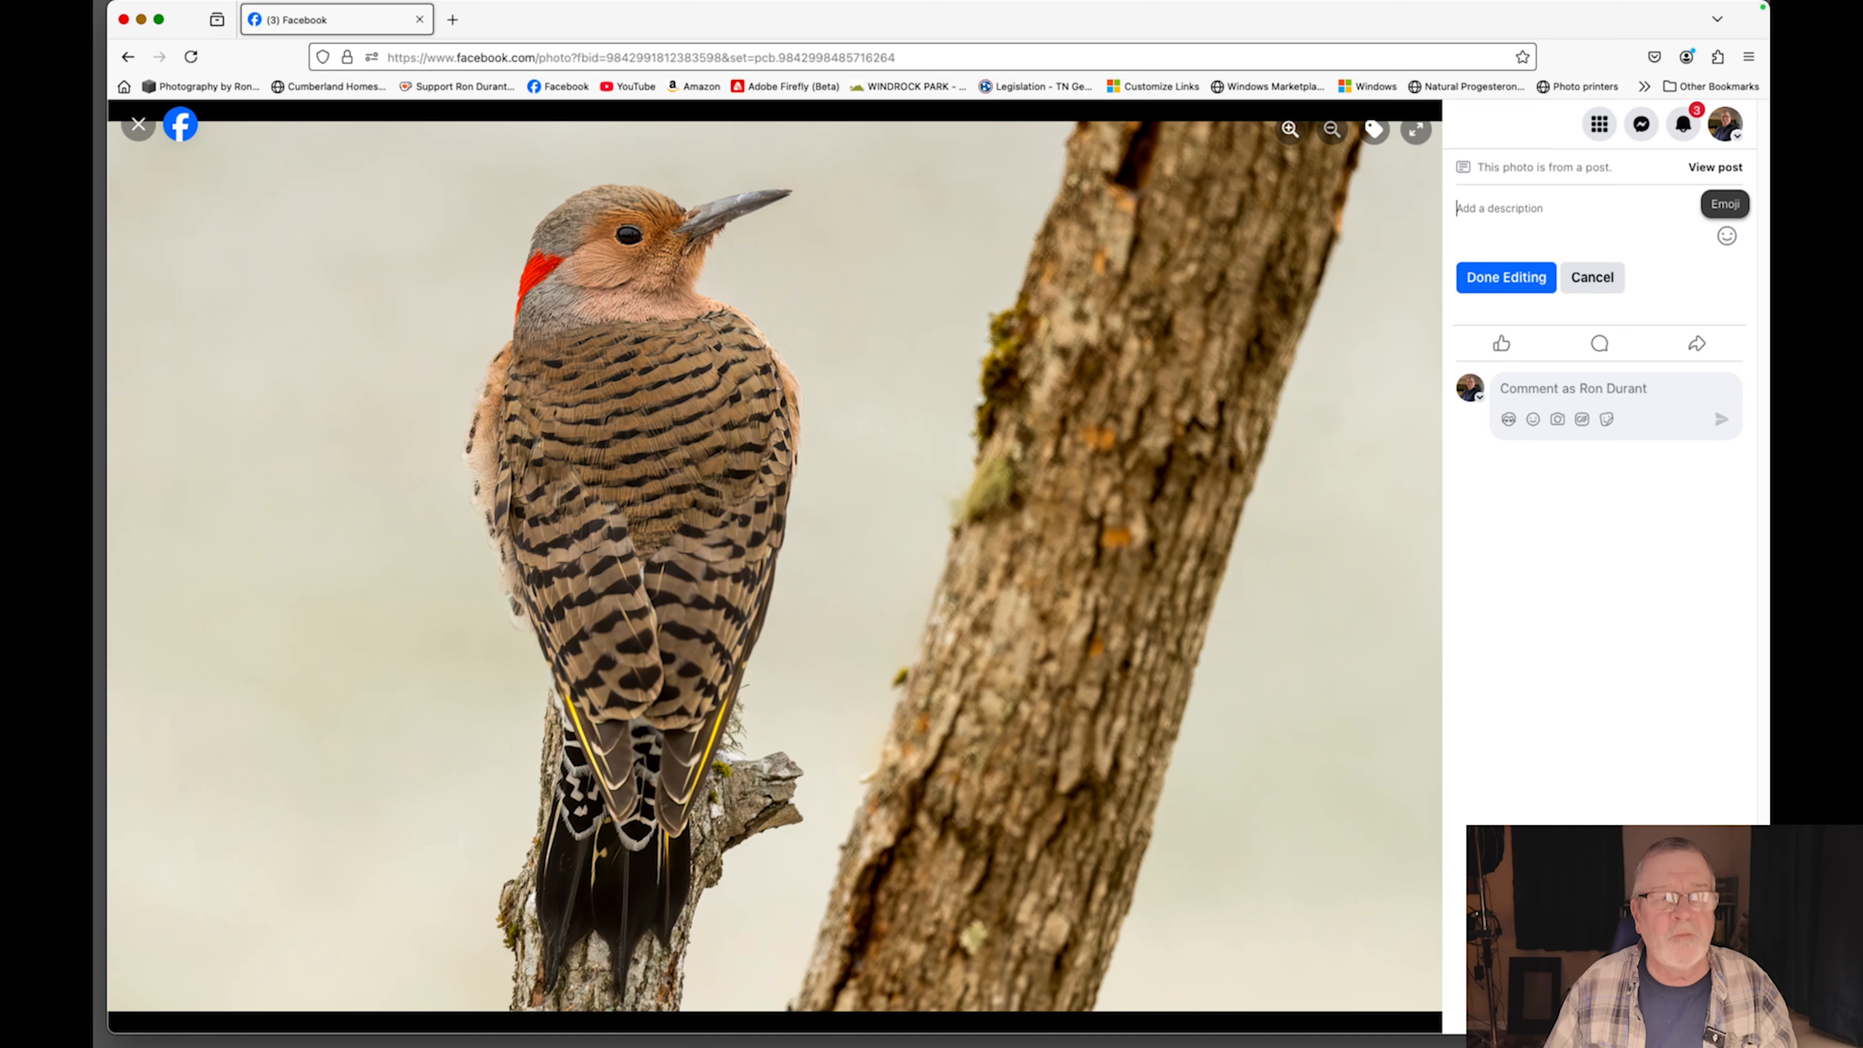
type("rthern")
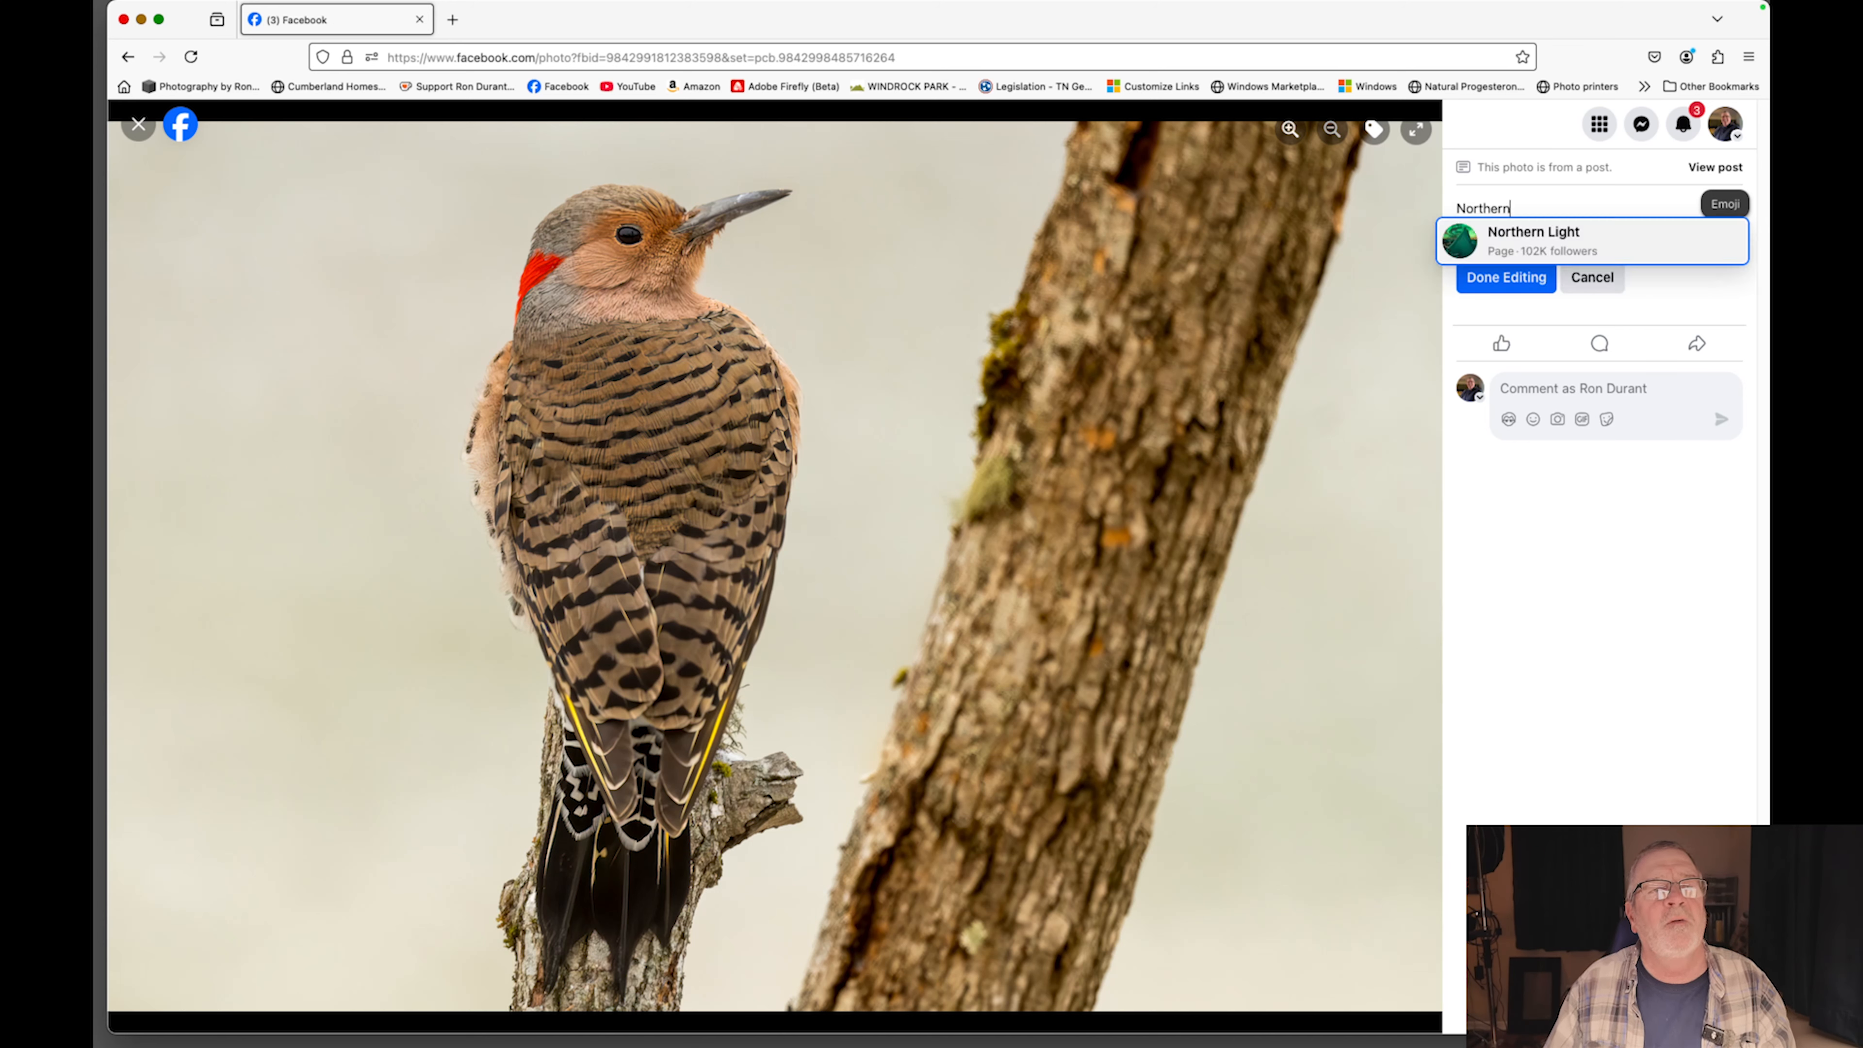
type(" Flci")
key("BackSpace")
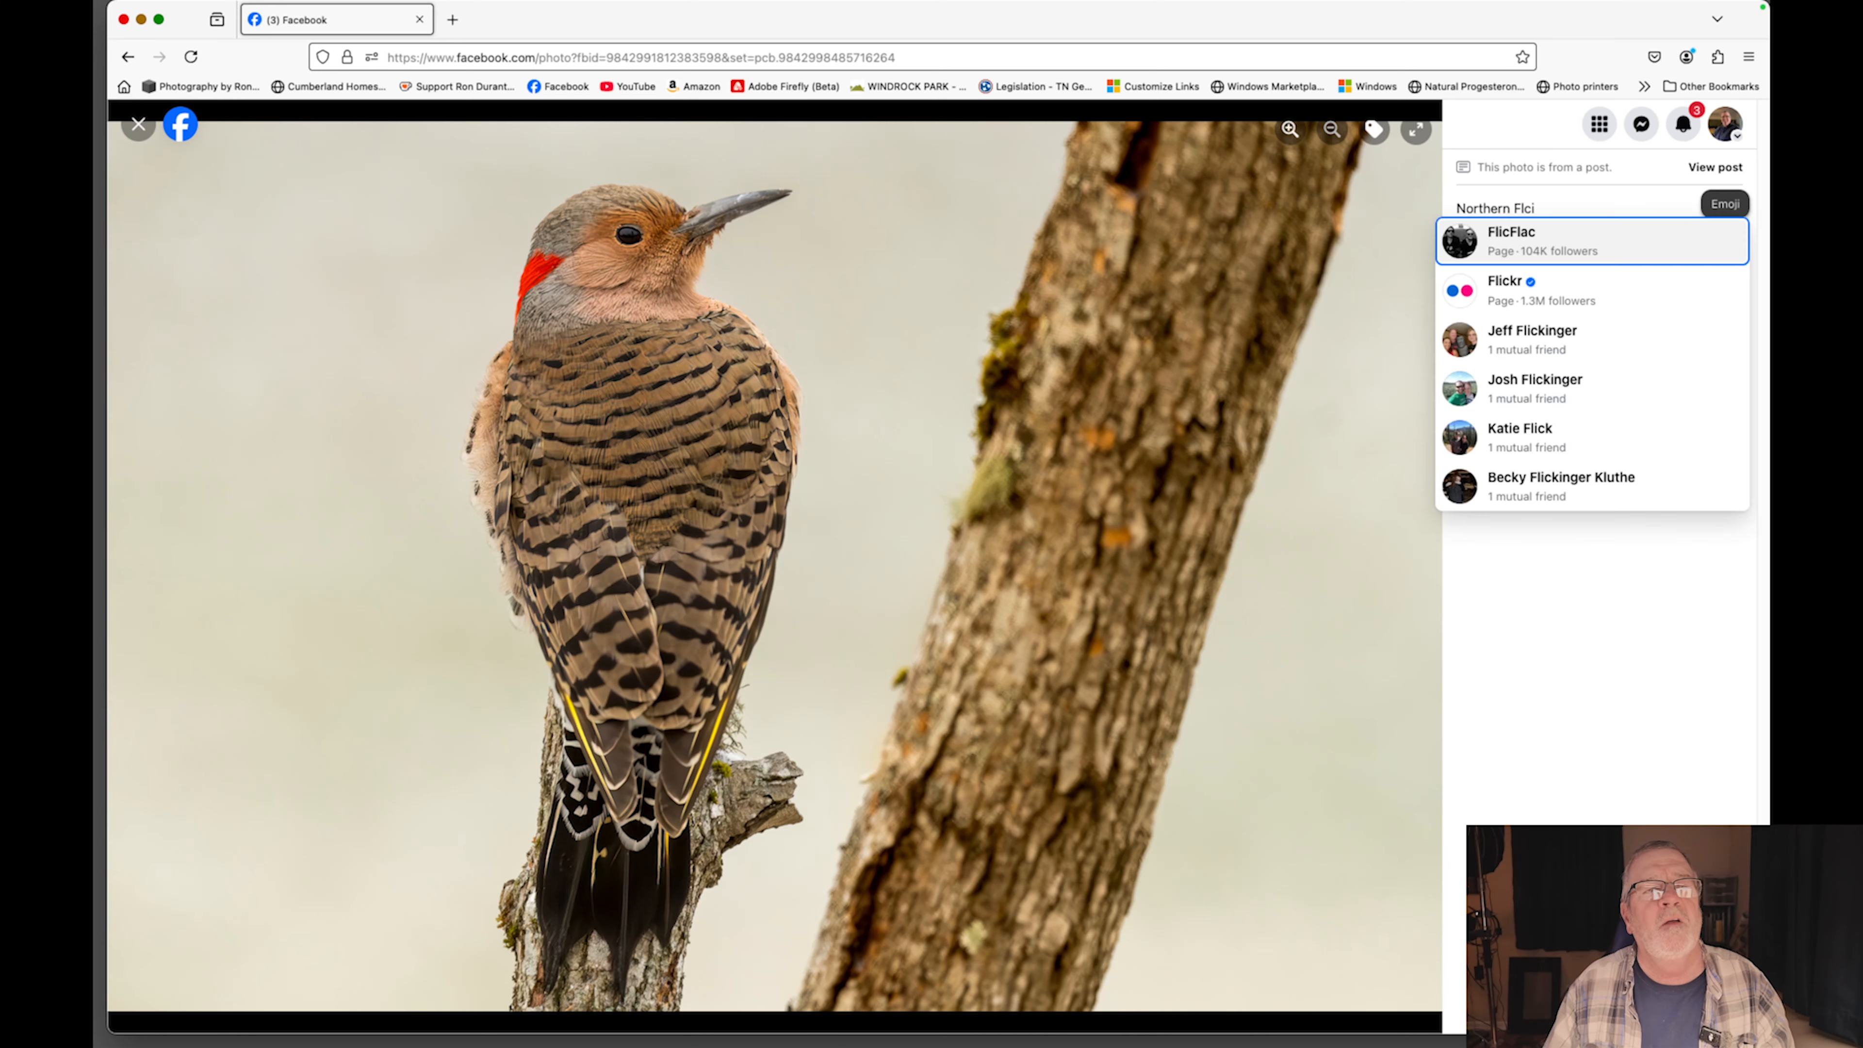
type("ke")
key("BackSpace")
key("BackSpace")
key("BackSpace")
type("icker")
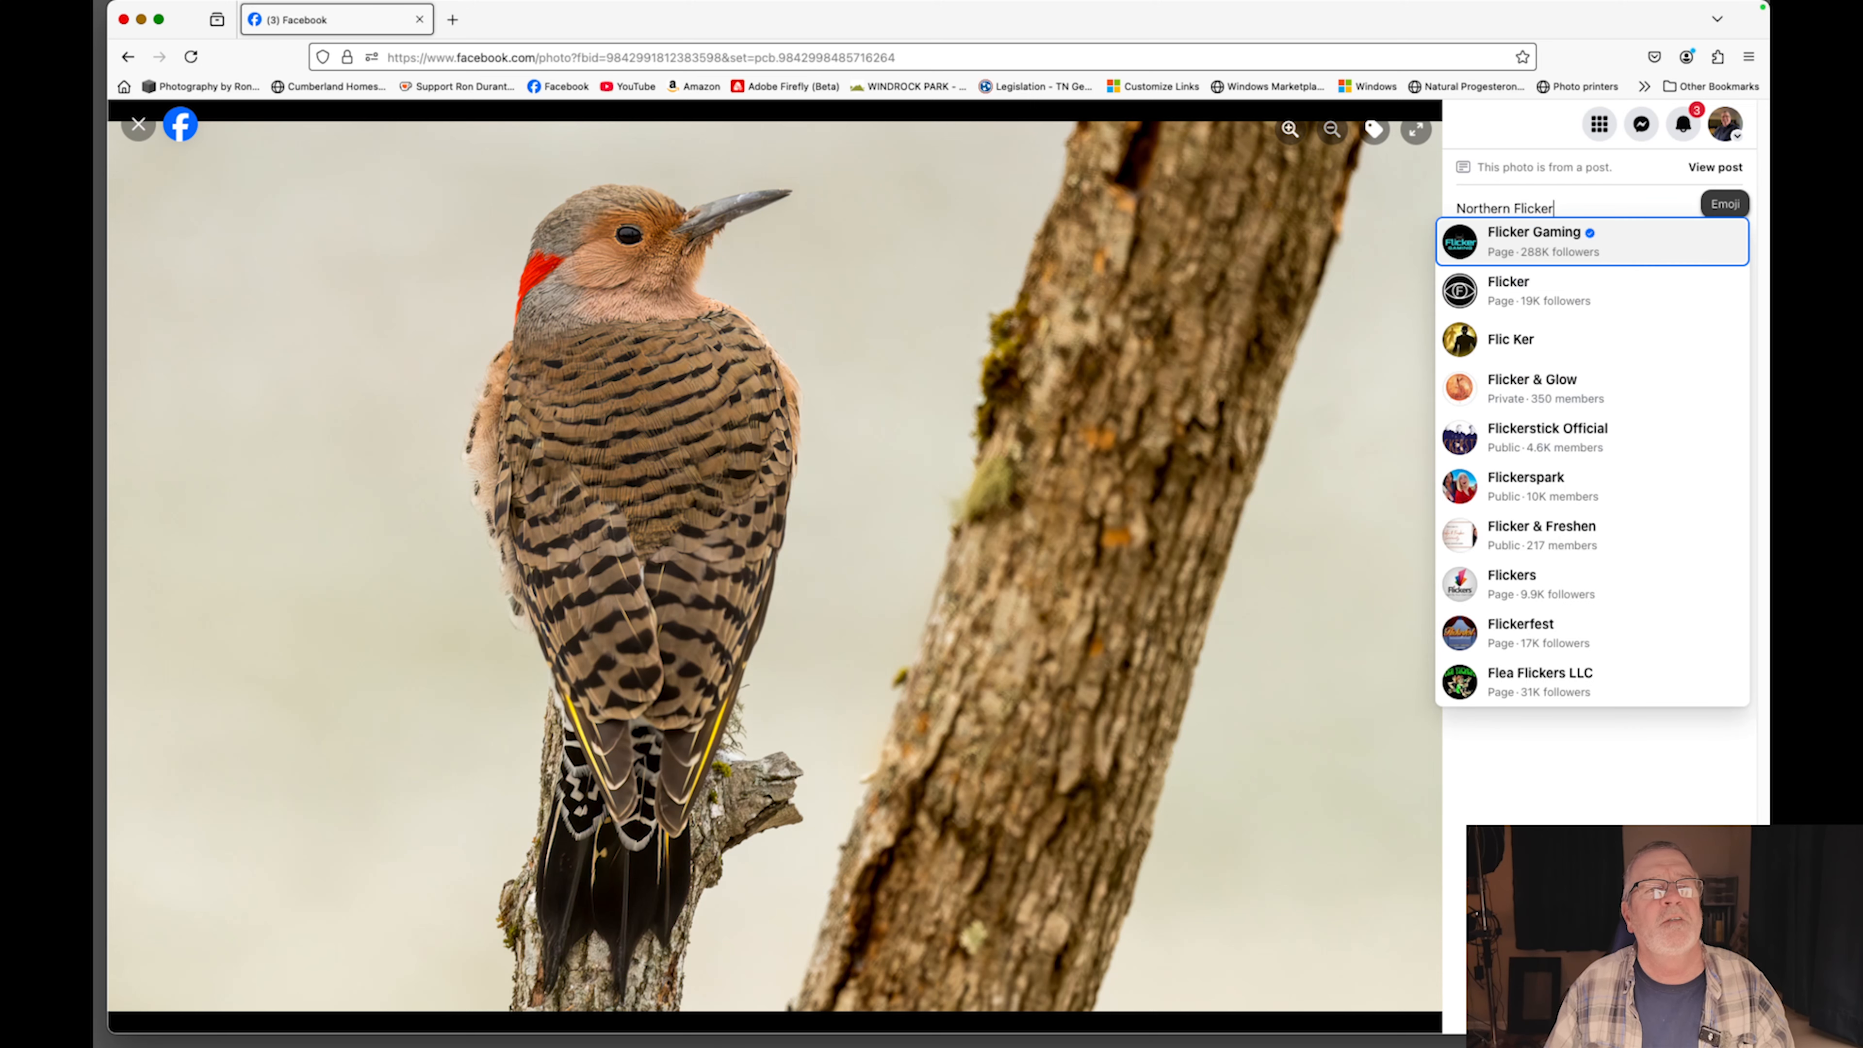
key("Escape")
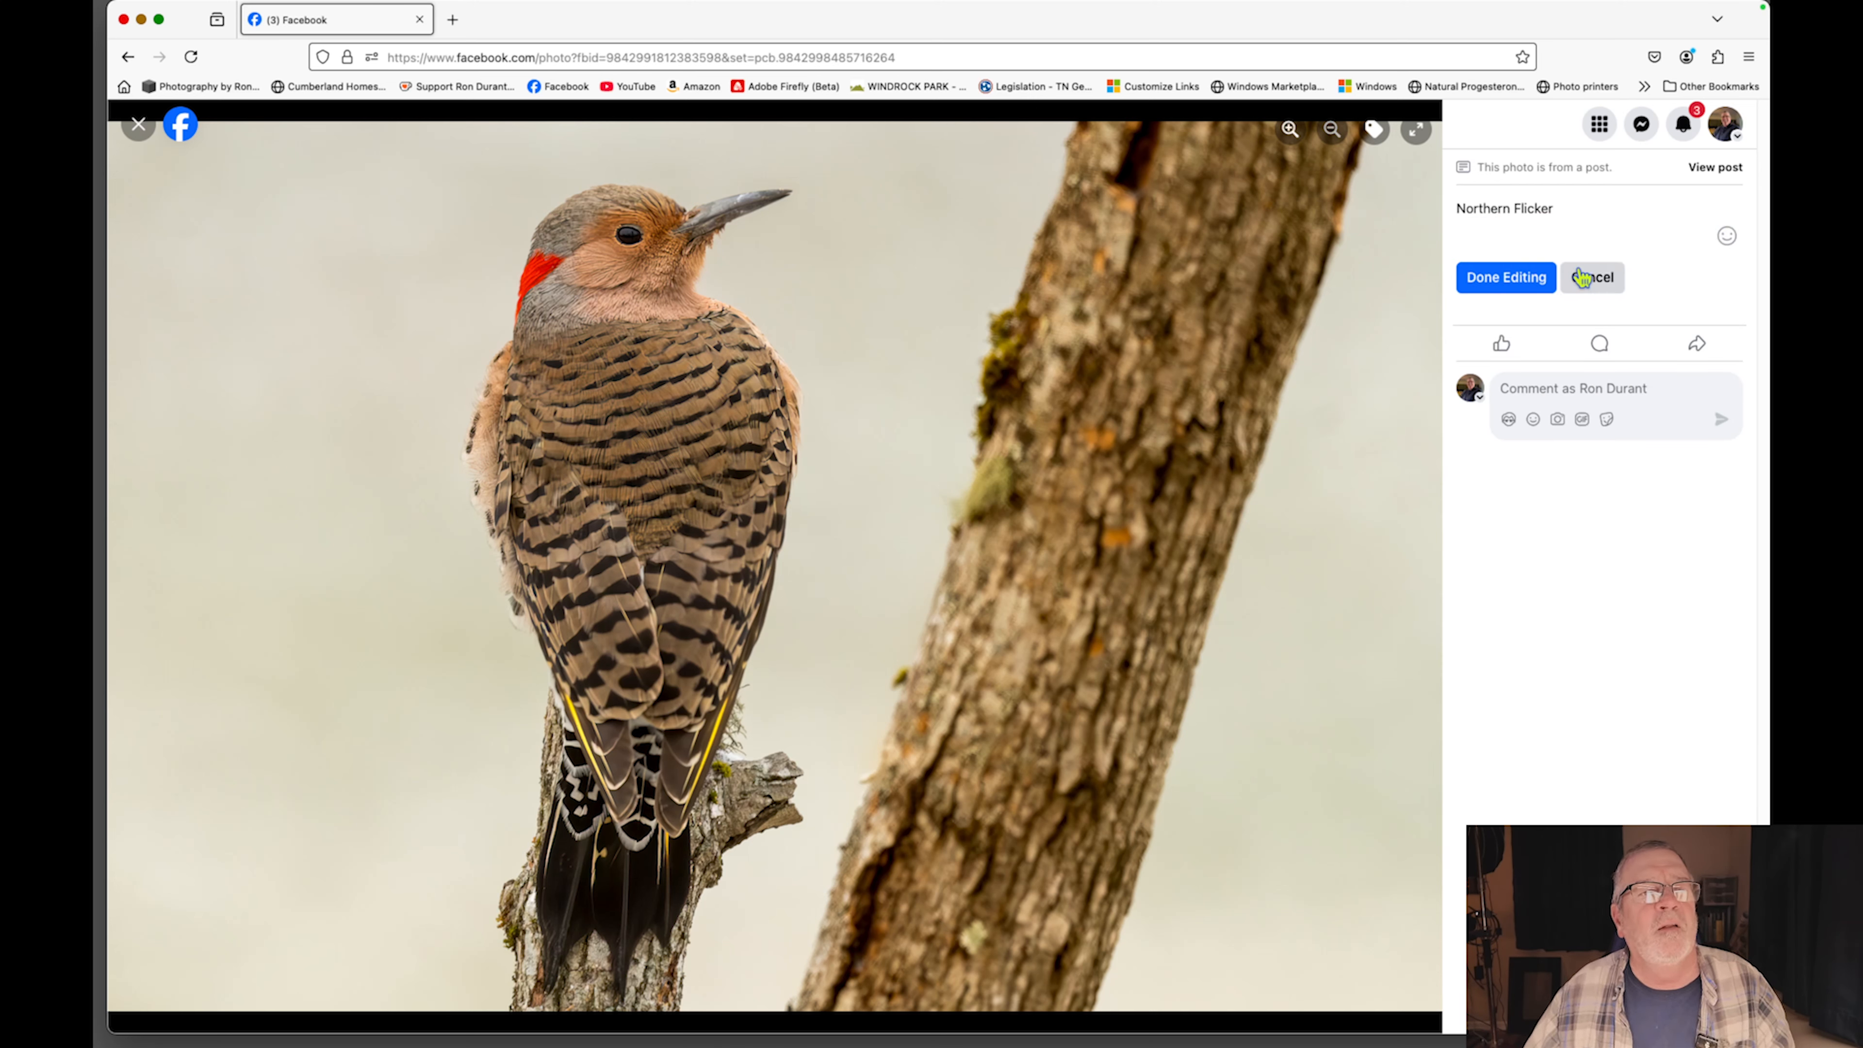
left_click(1515, 283)
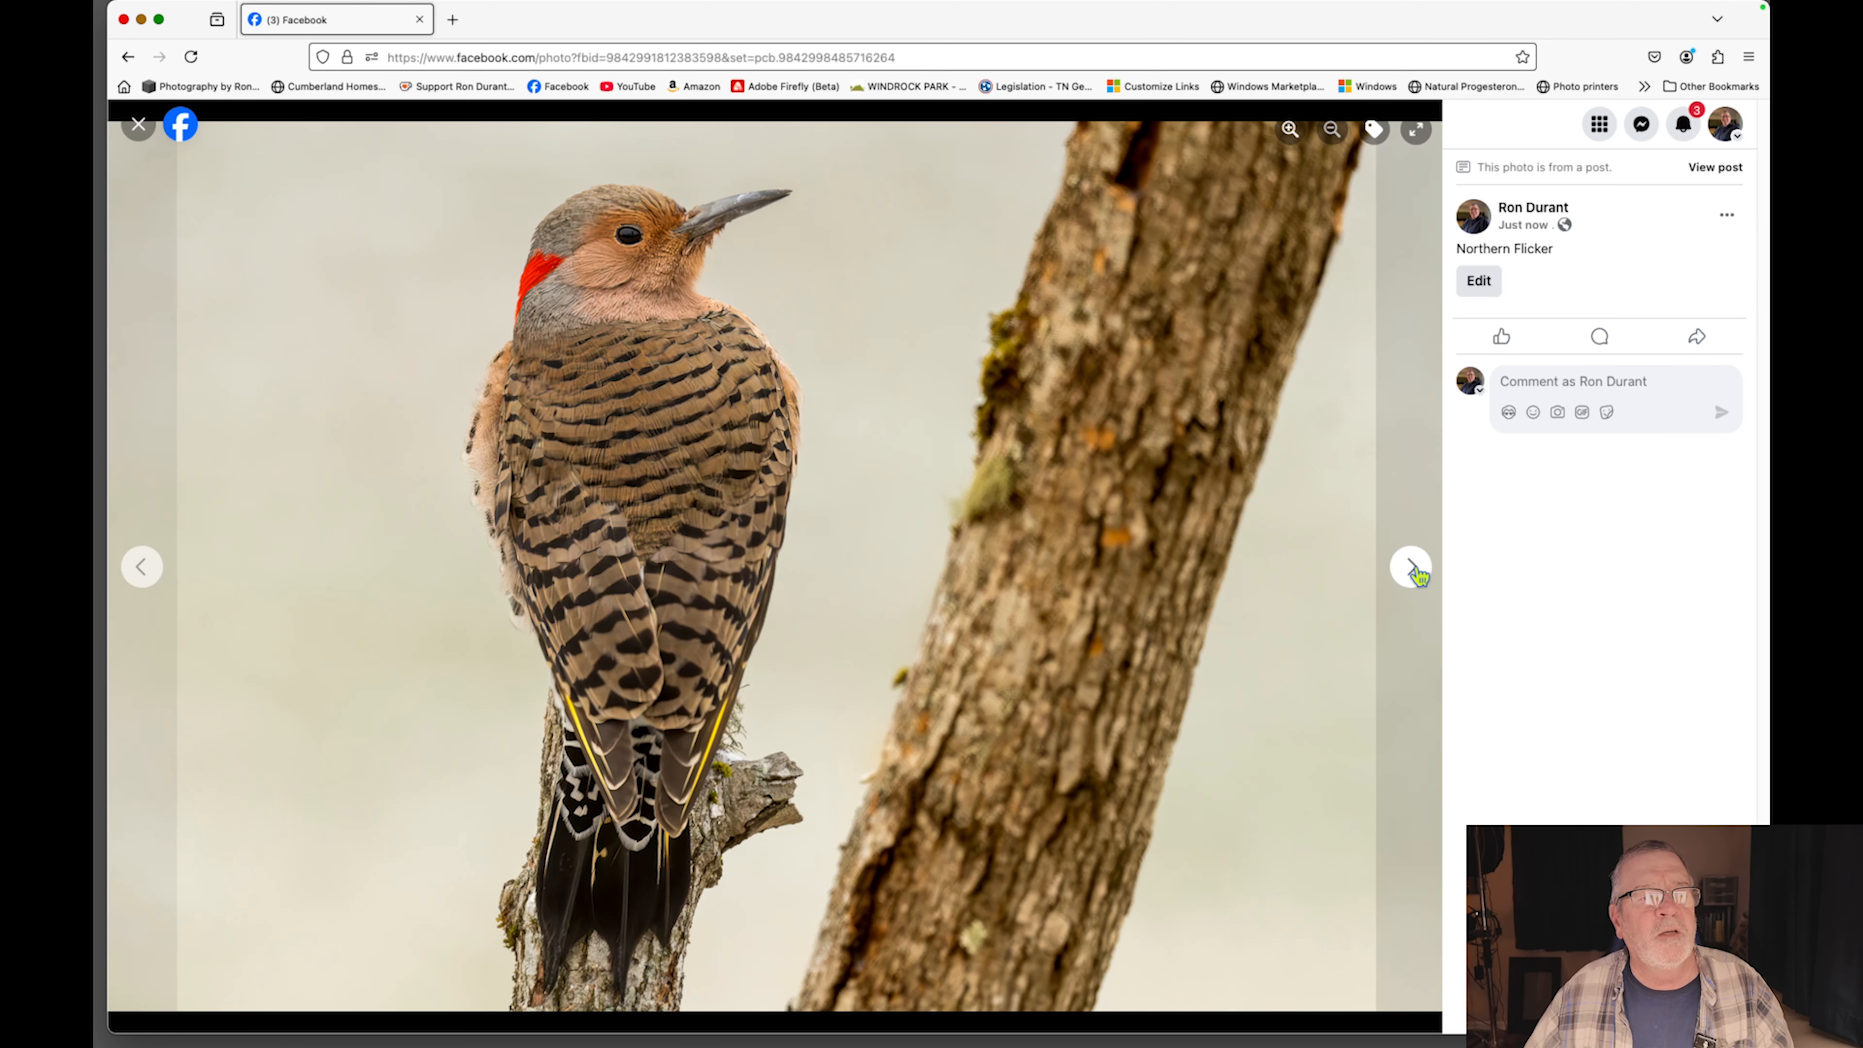
Give the photo of the blue-headed bird among the leaves the description "Eastern Bluebird" without tagging any suggested page.
left_click(1410, 566)
left_click(1483, 278)
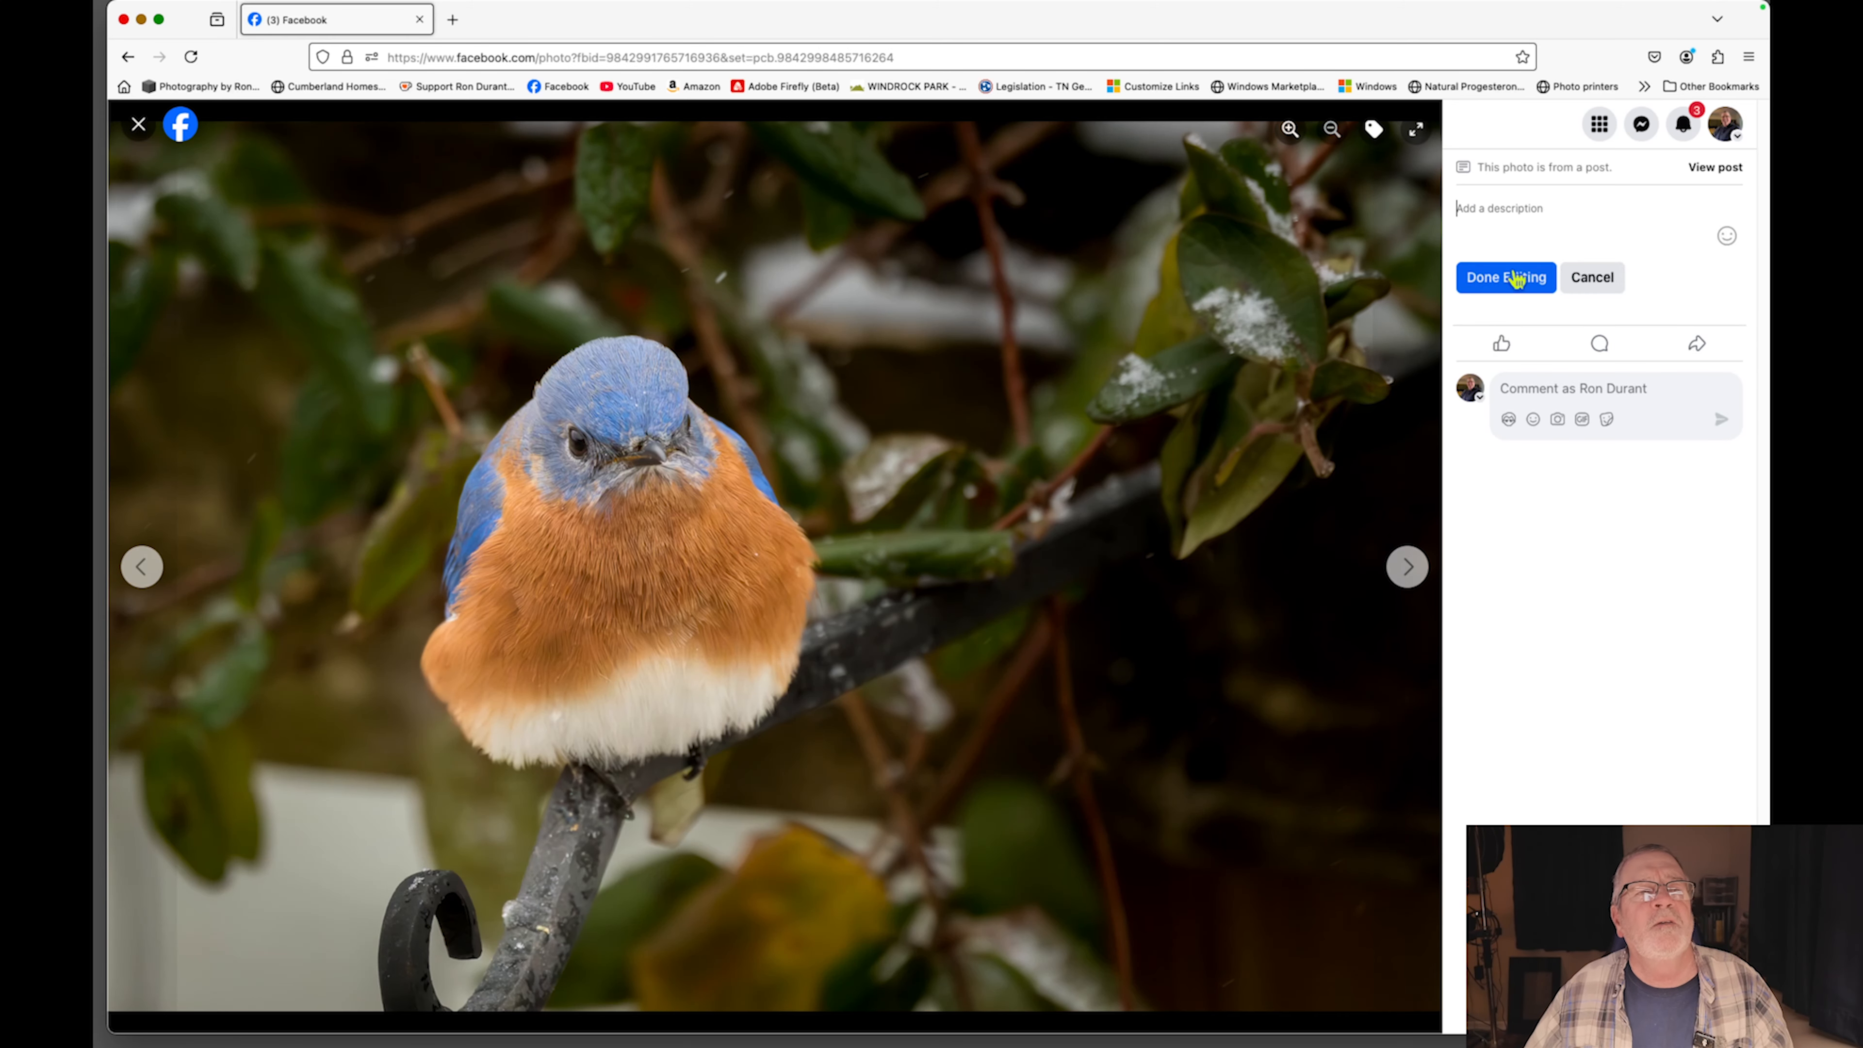
type("EWastern")
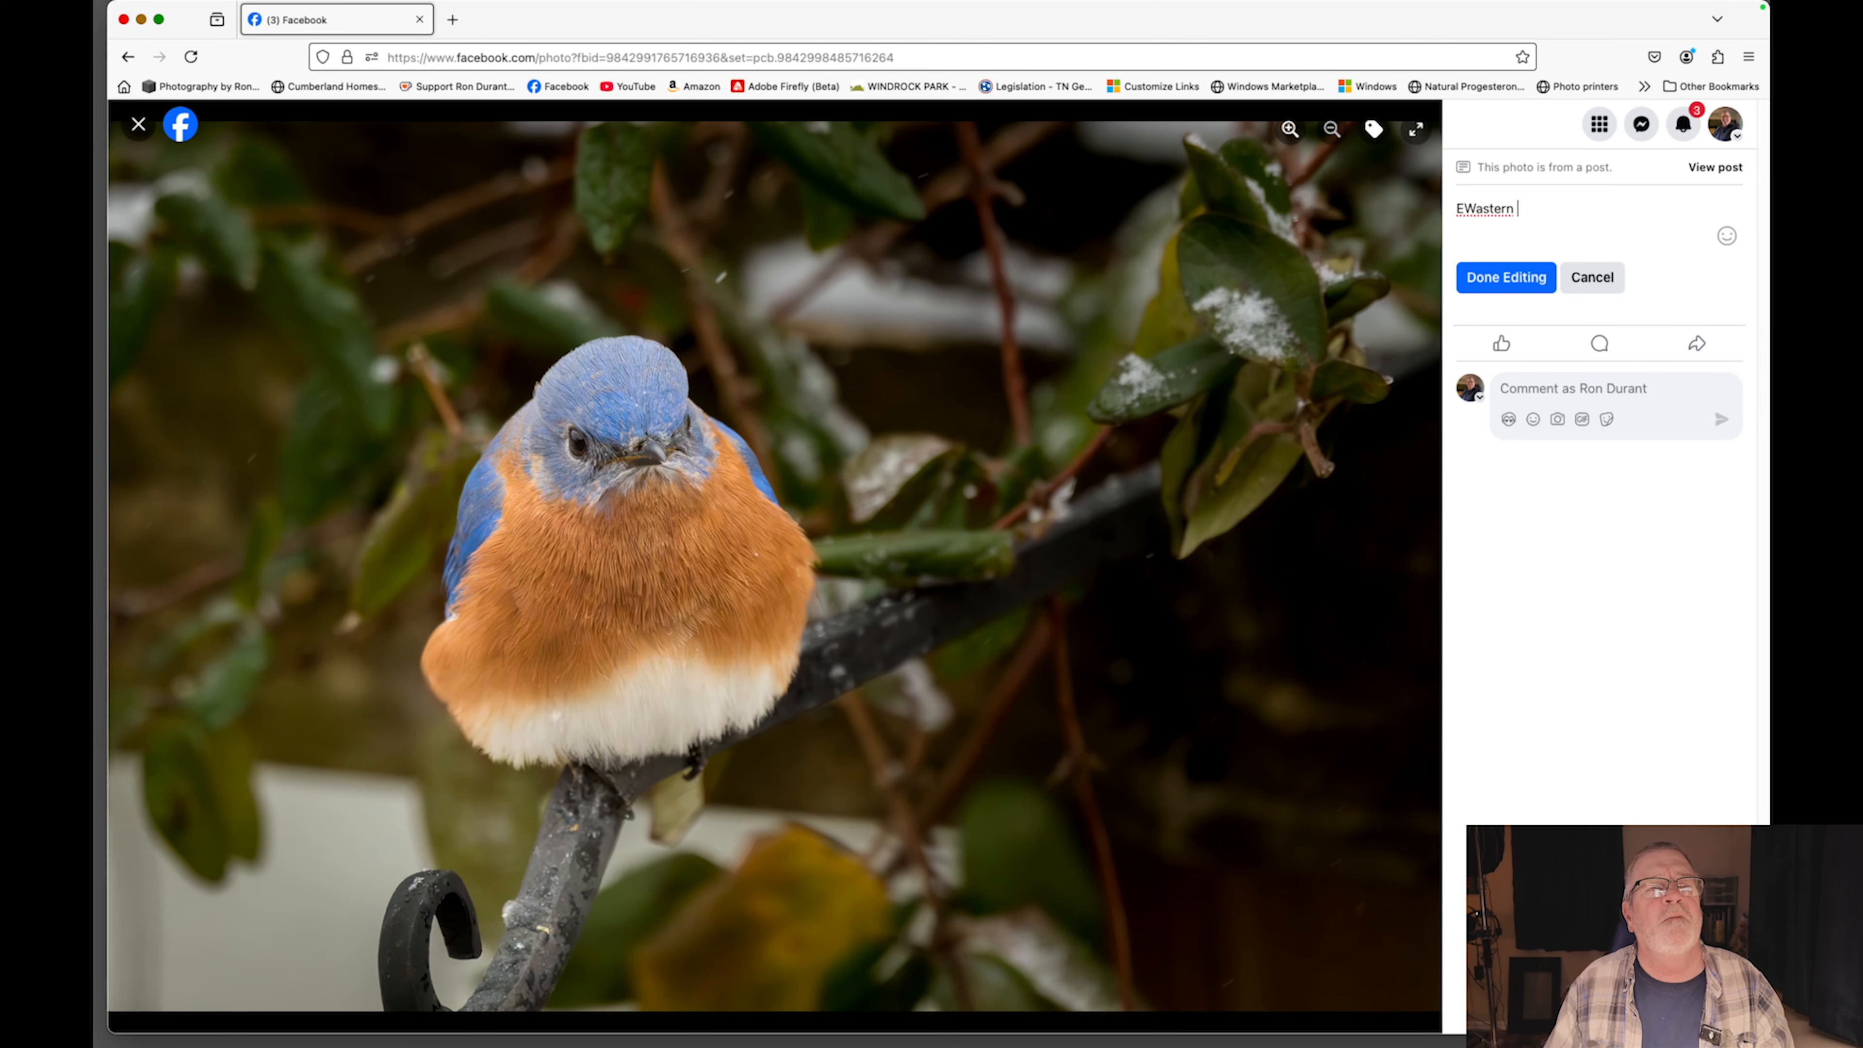
key("BackSpace")
key("BackSpace")
key("BackSpace")
key("BackSpace")
key("BackSpace")
key("BackSpace")
type("east")
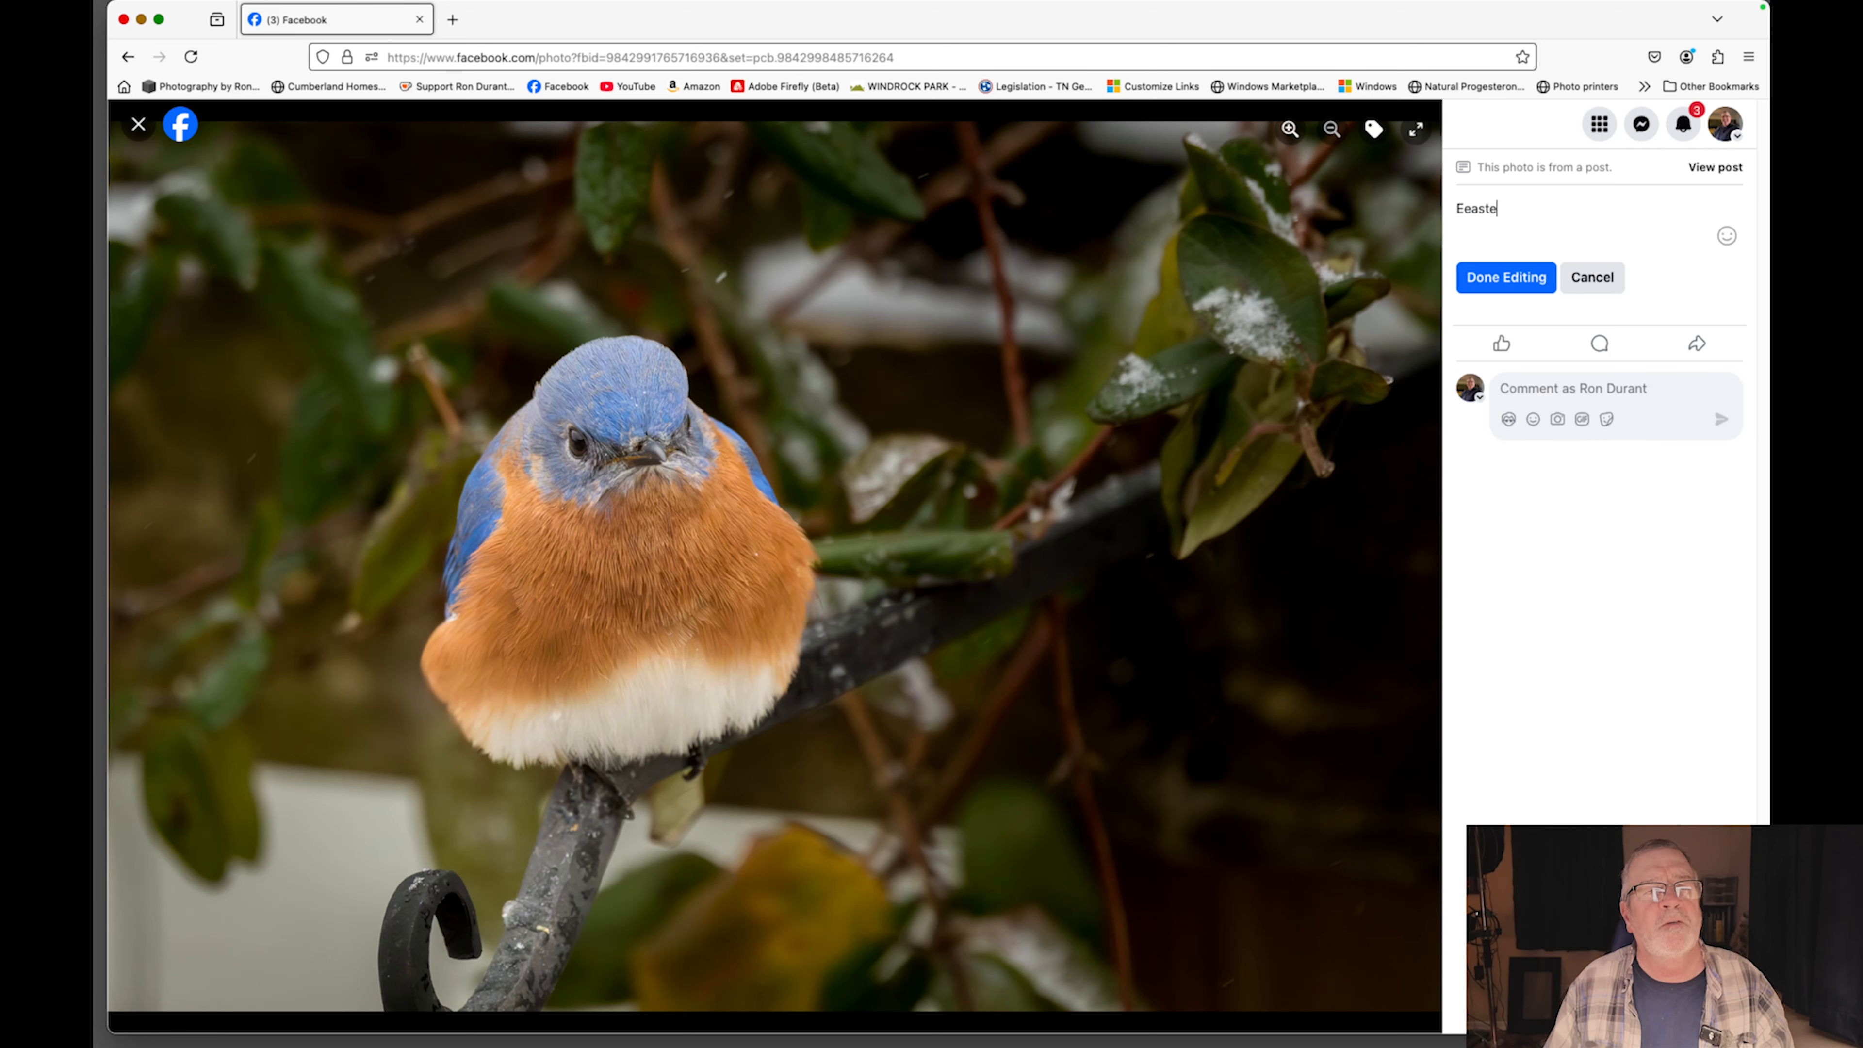
key("BackSpace")
key("BackSpace")
key("BackSpace")
key("BackSpace")
type("astern Bluebird")
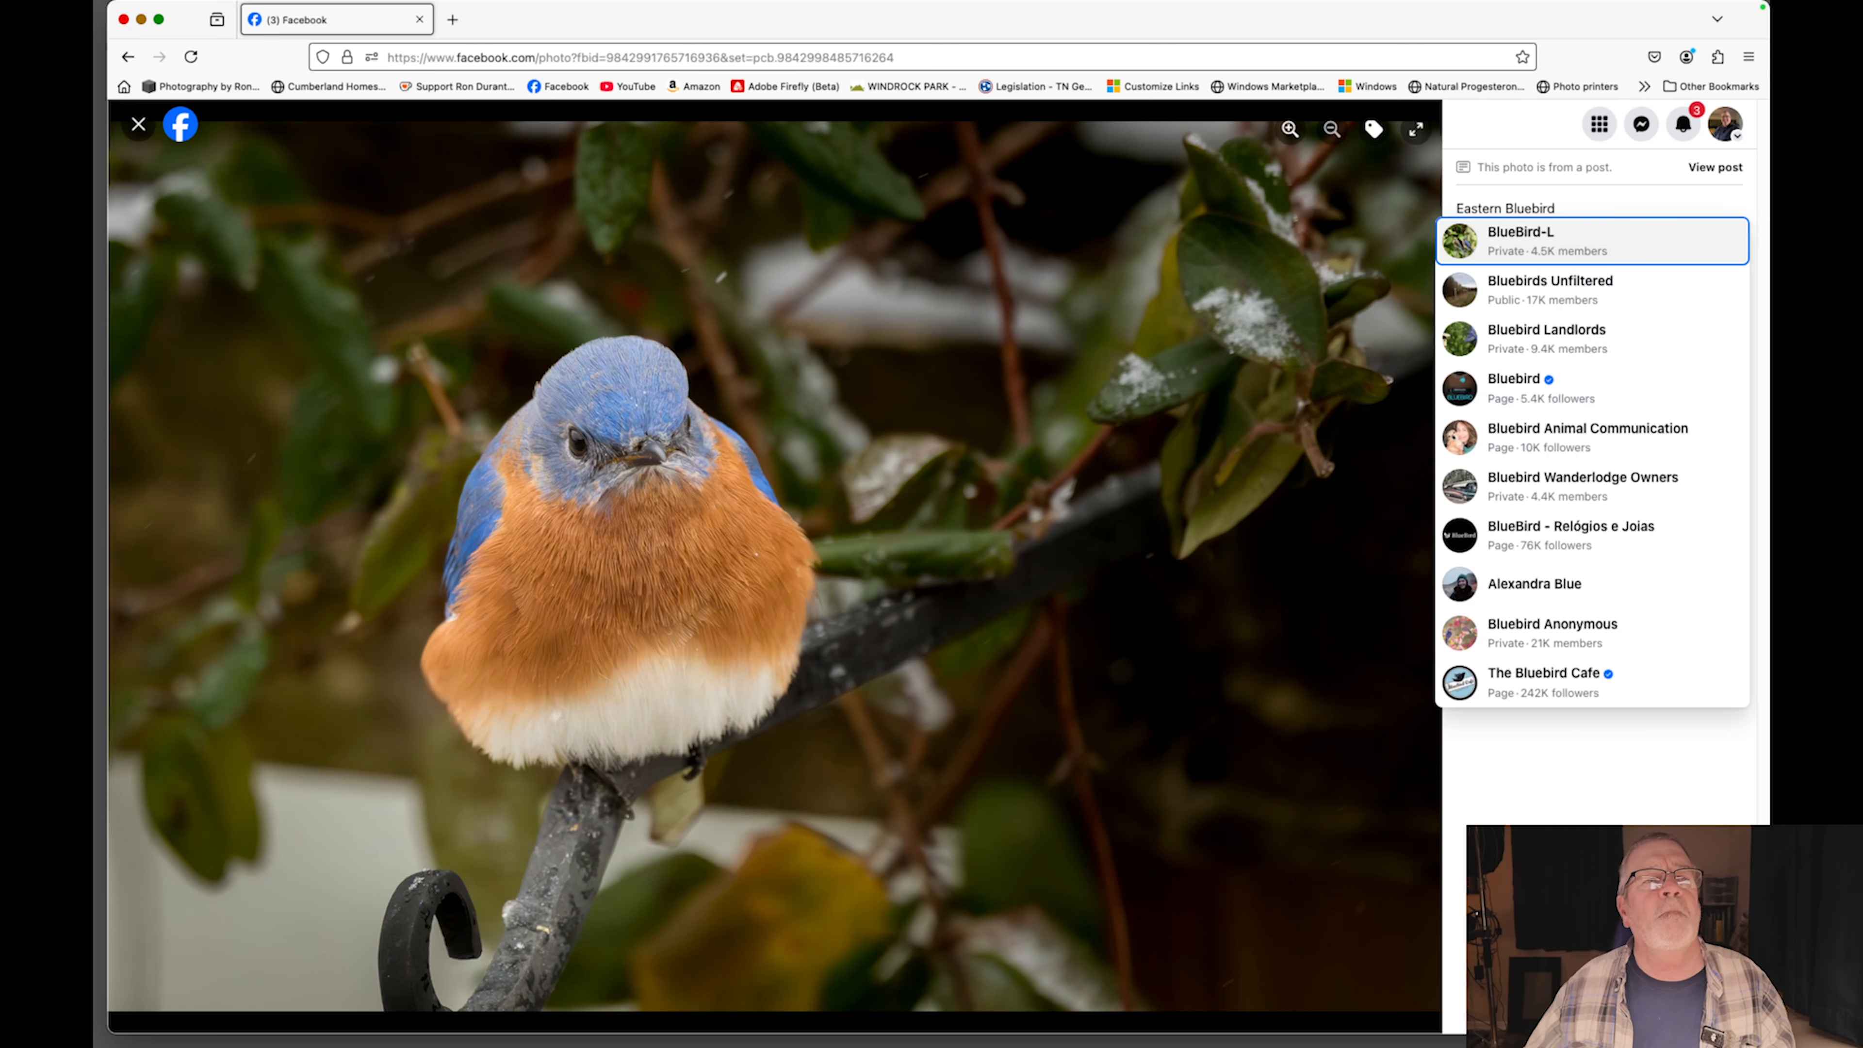
key("Escape")
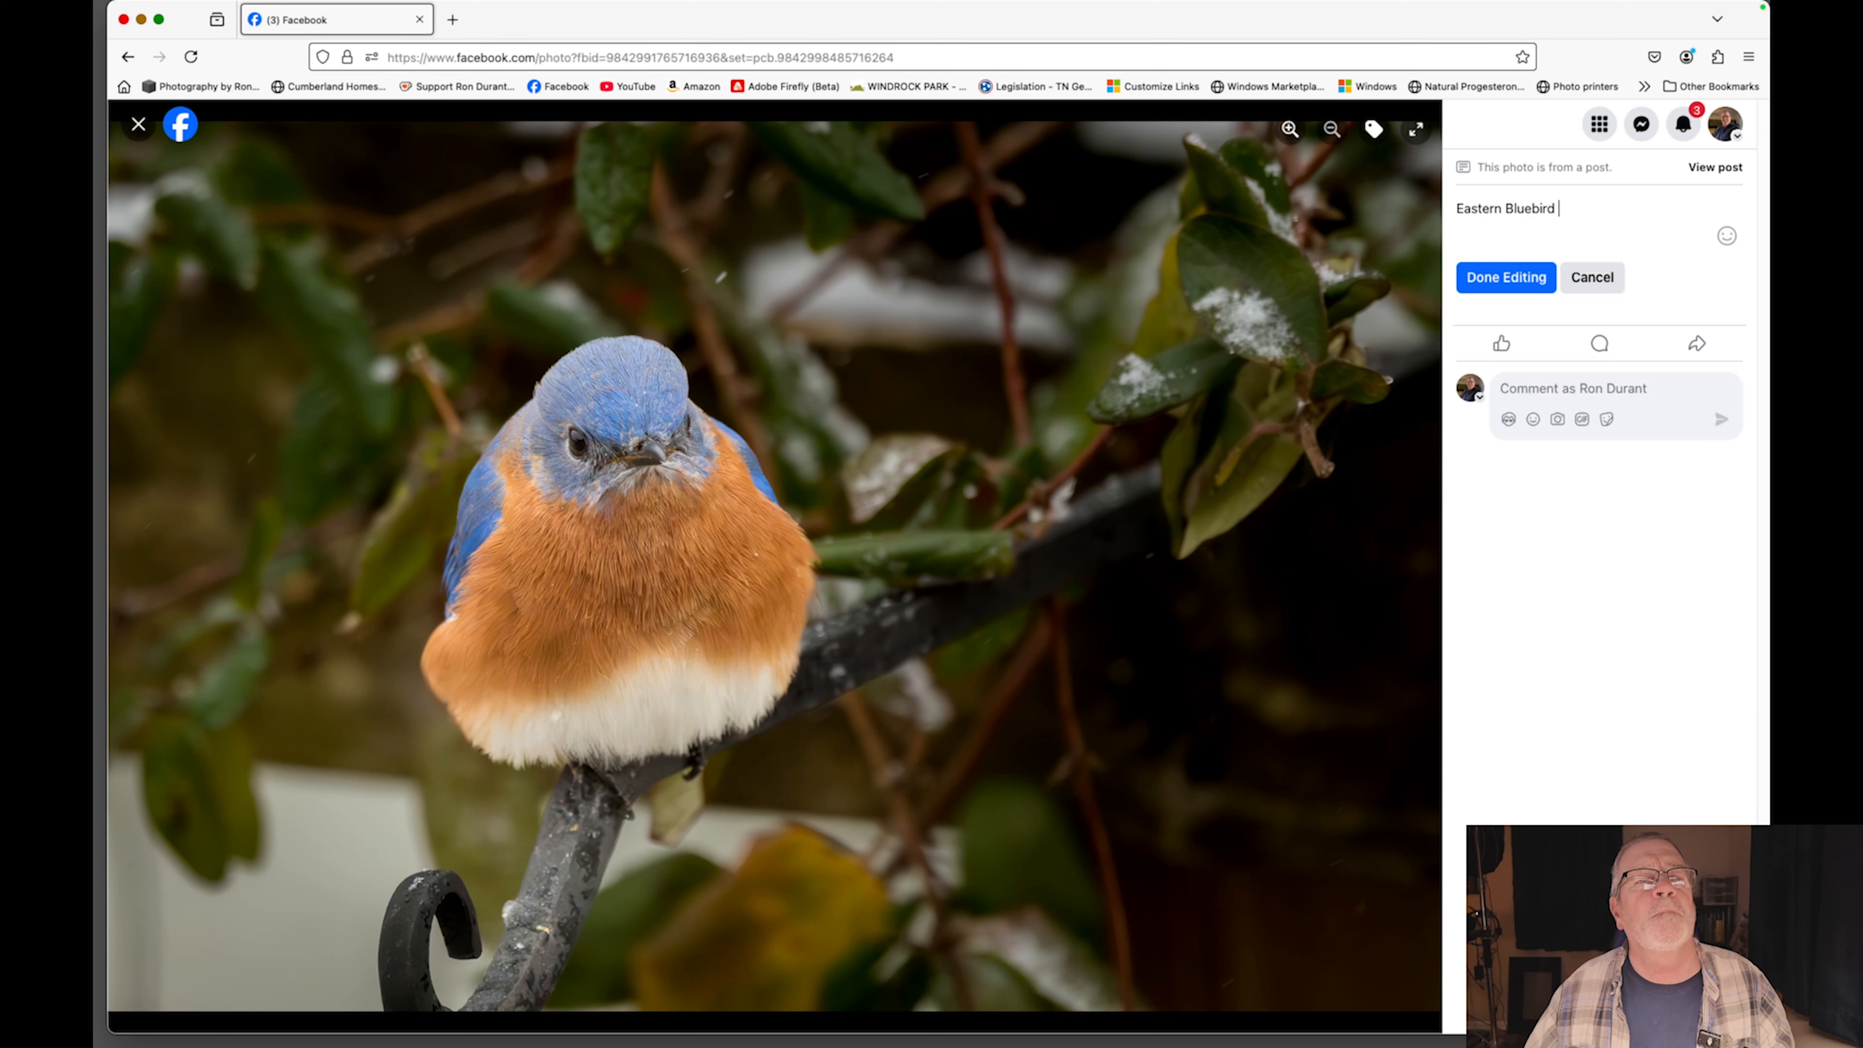
left_click(1496, 288)
Give the photo of the bird on the tree stump the description "Eastern Bluebird" and return to the profile.
left_click(1410, 569)
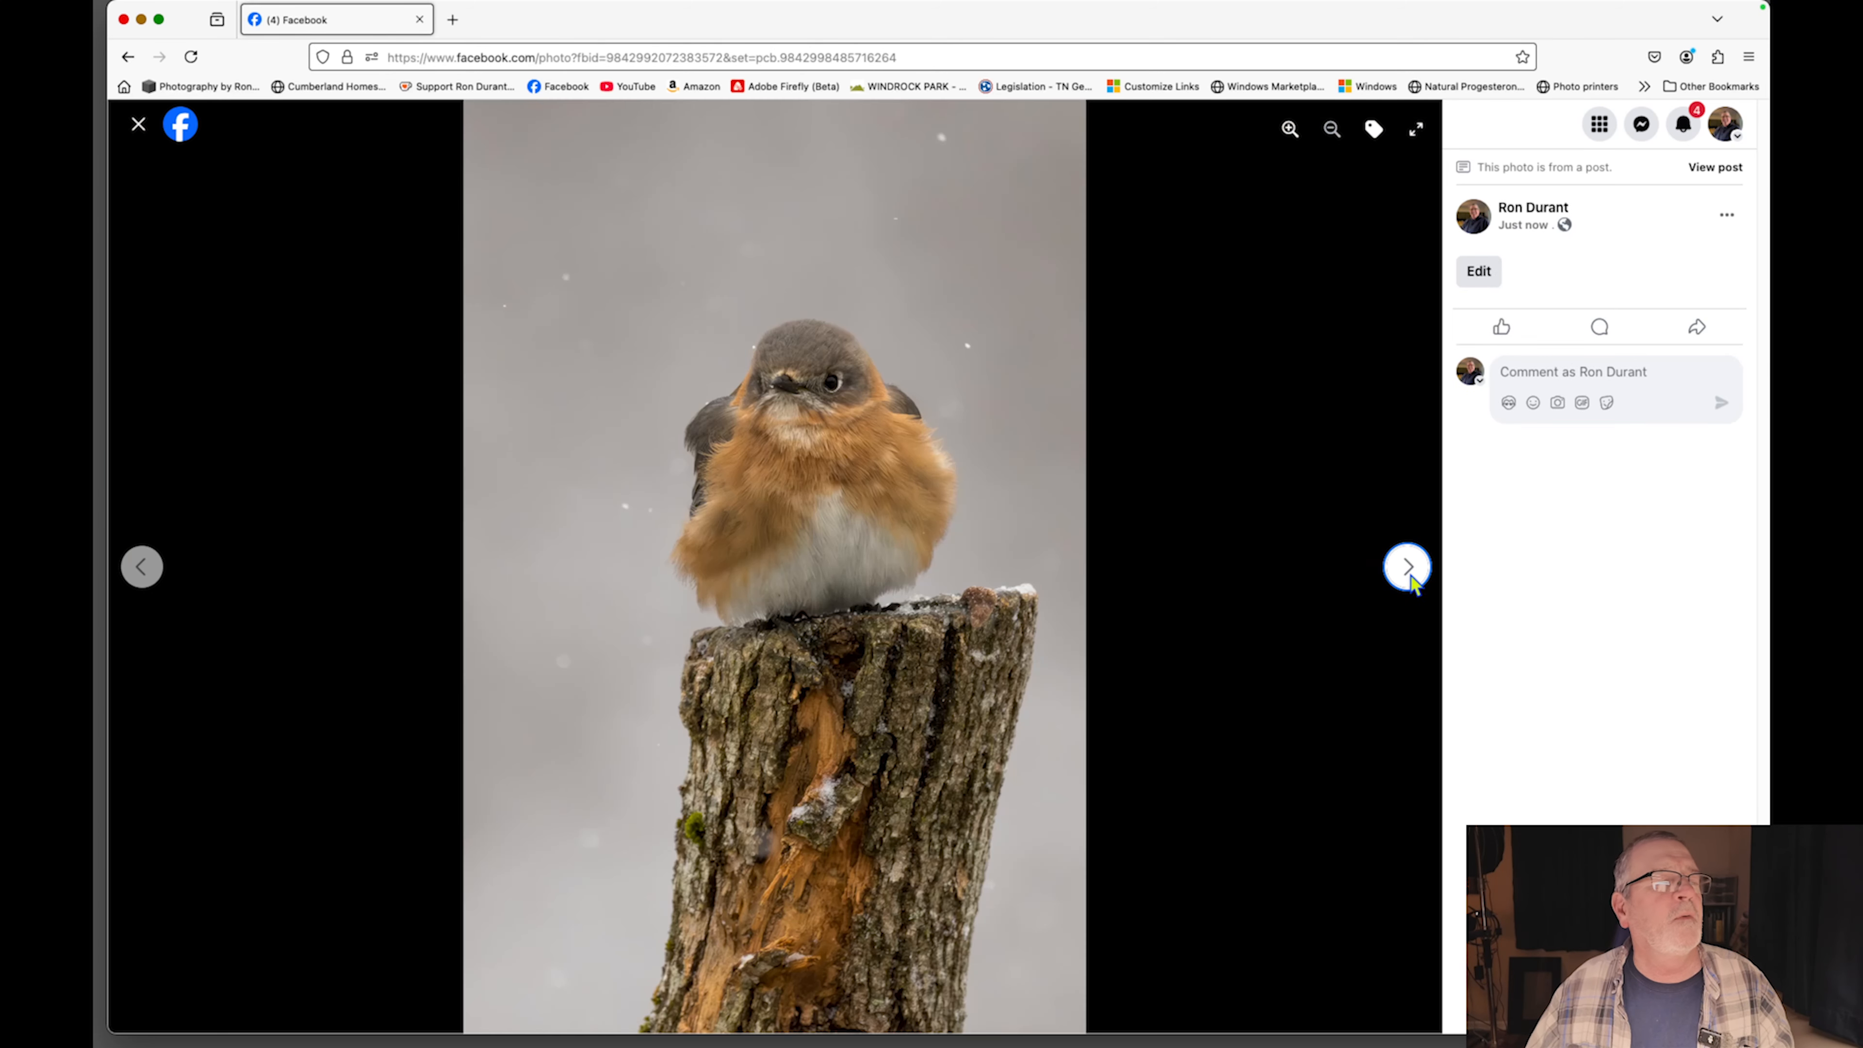
left_click(1483, 279)
type("Eastern Bluebird")
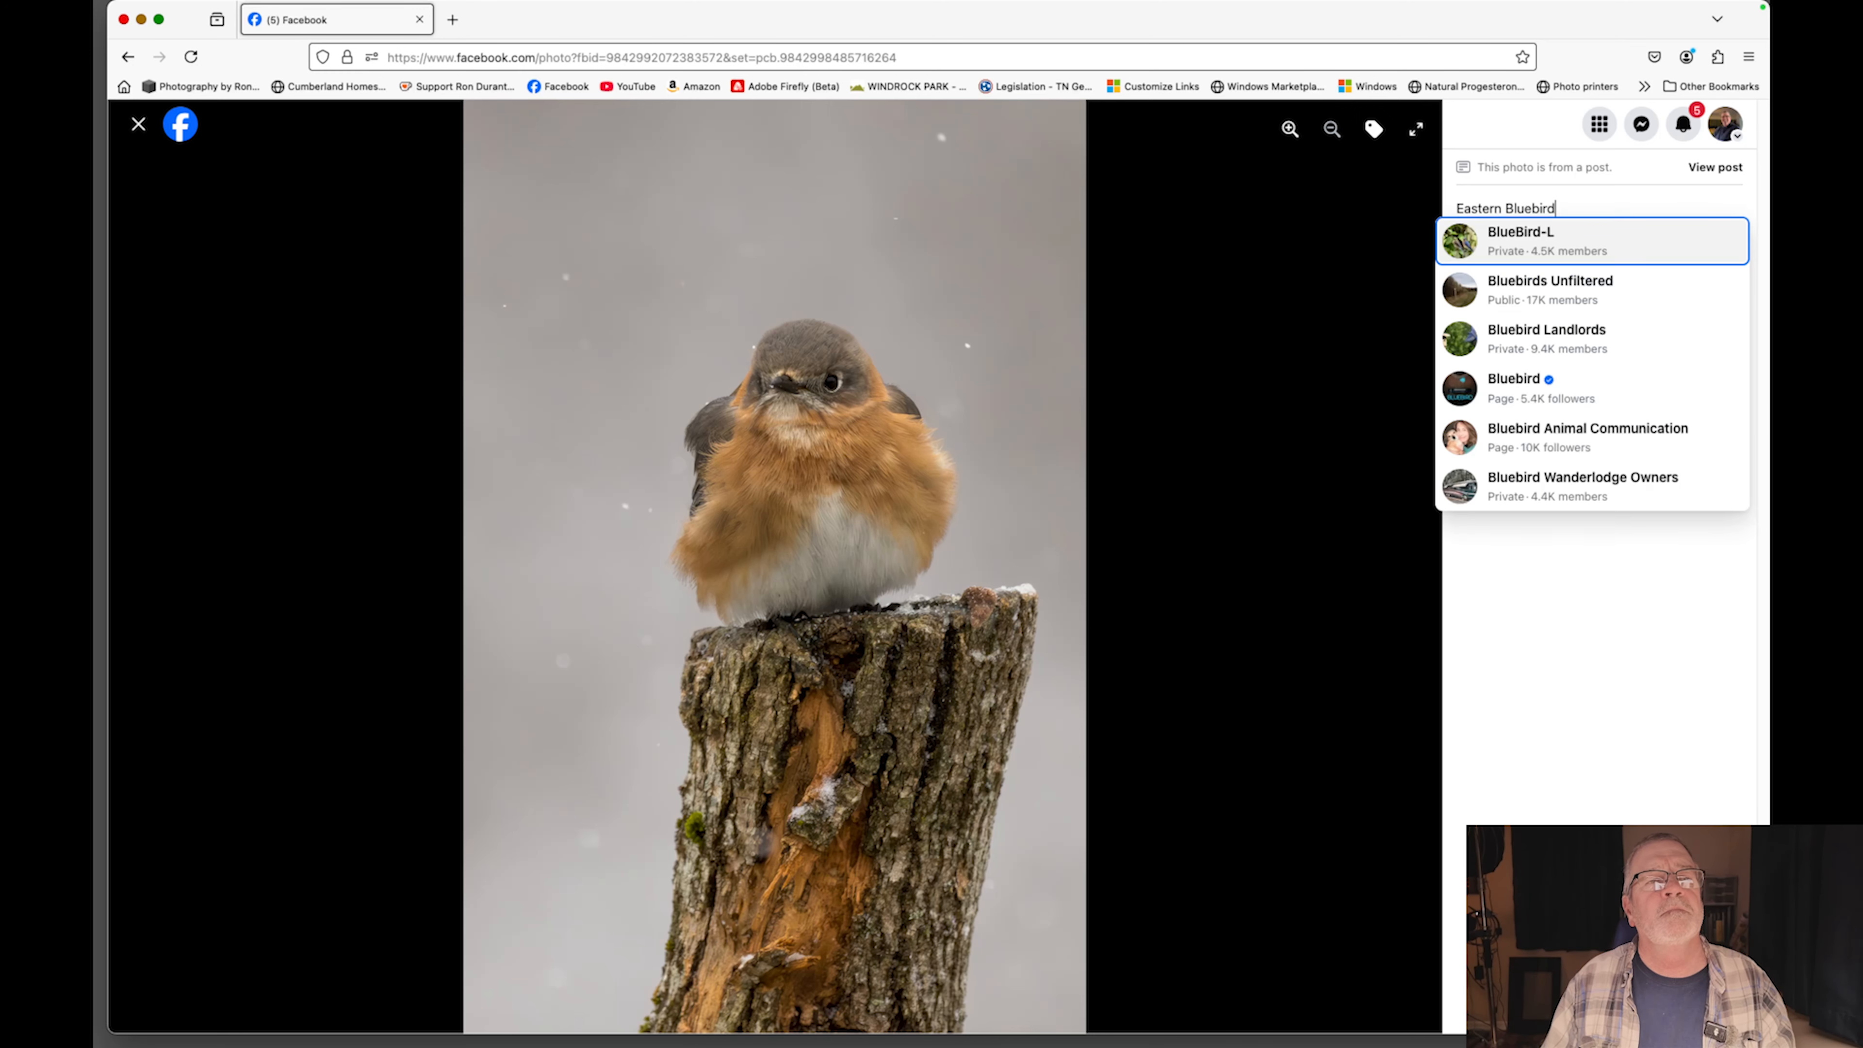
key("Escape")
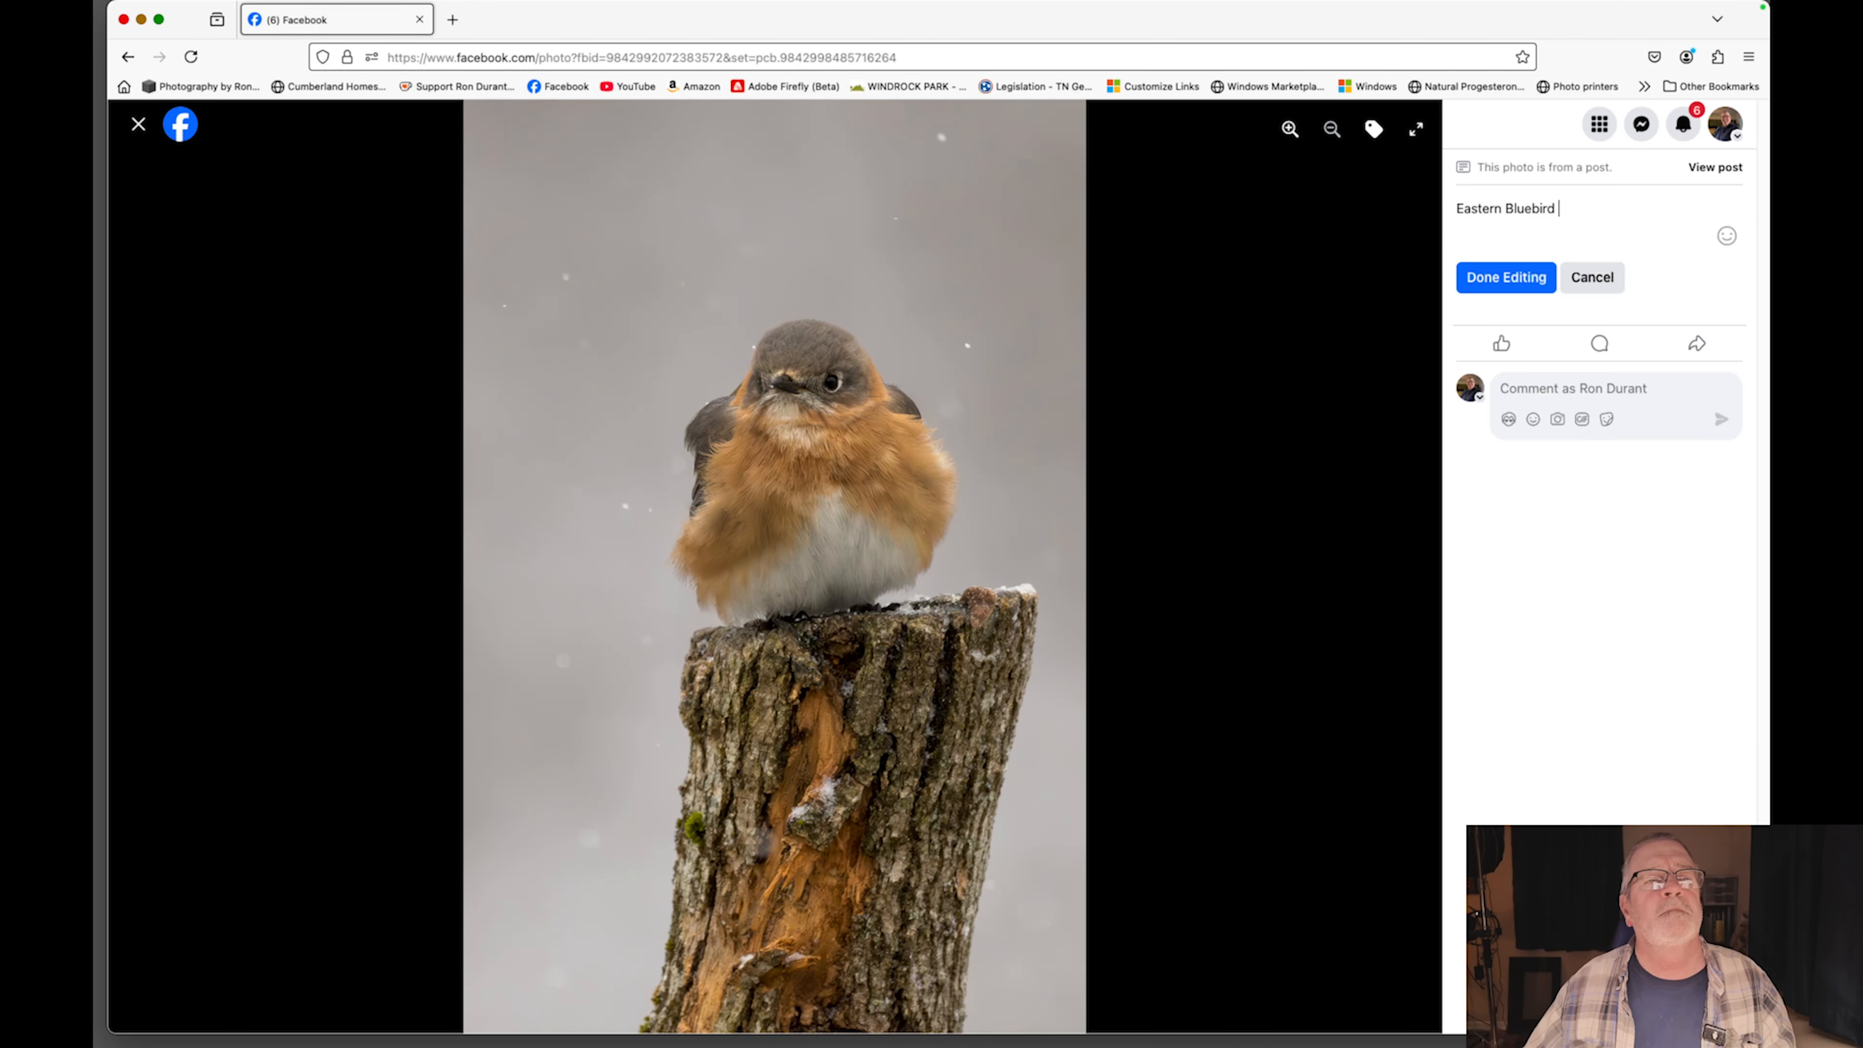
left_click(1482, 279)
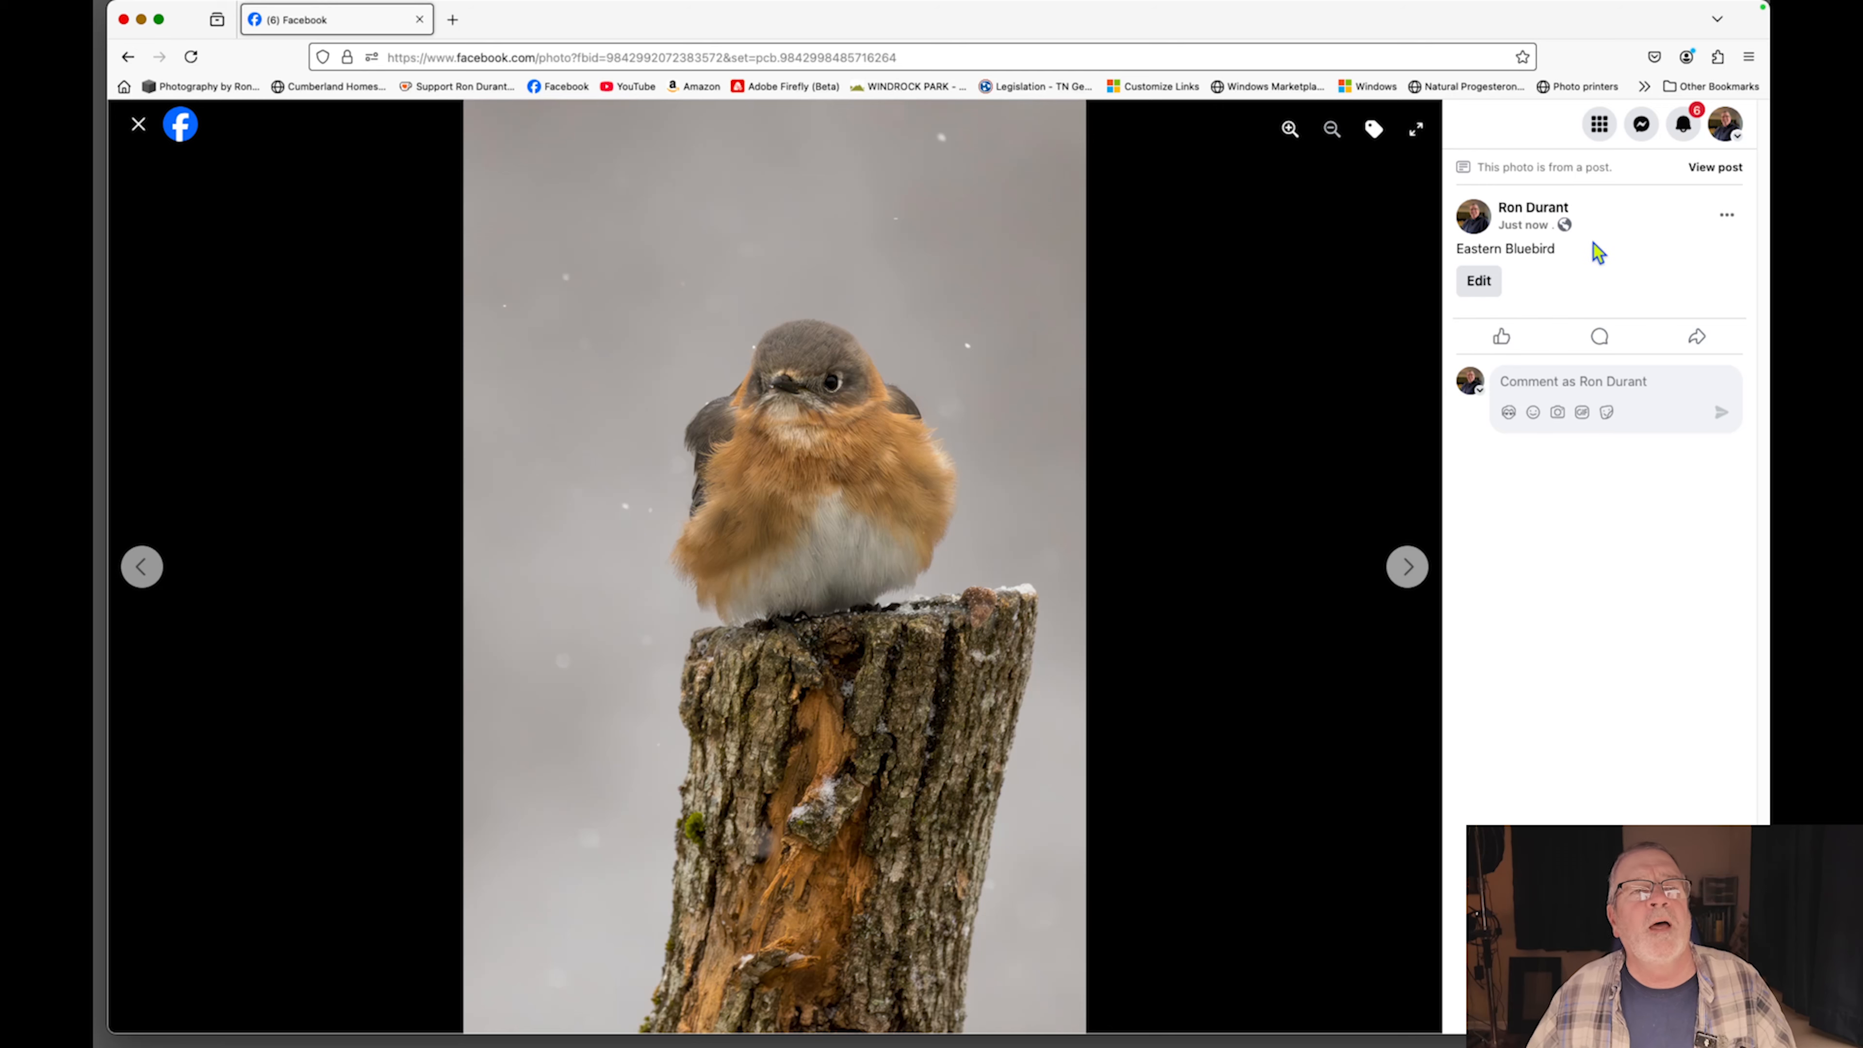
left_click(139, 126)
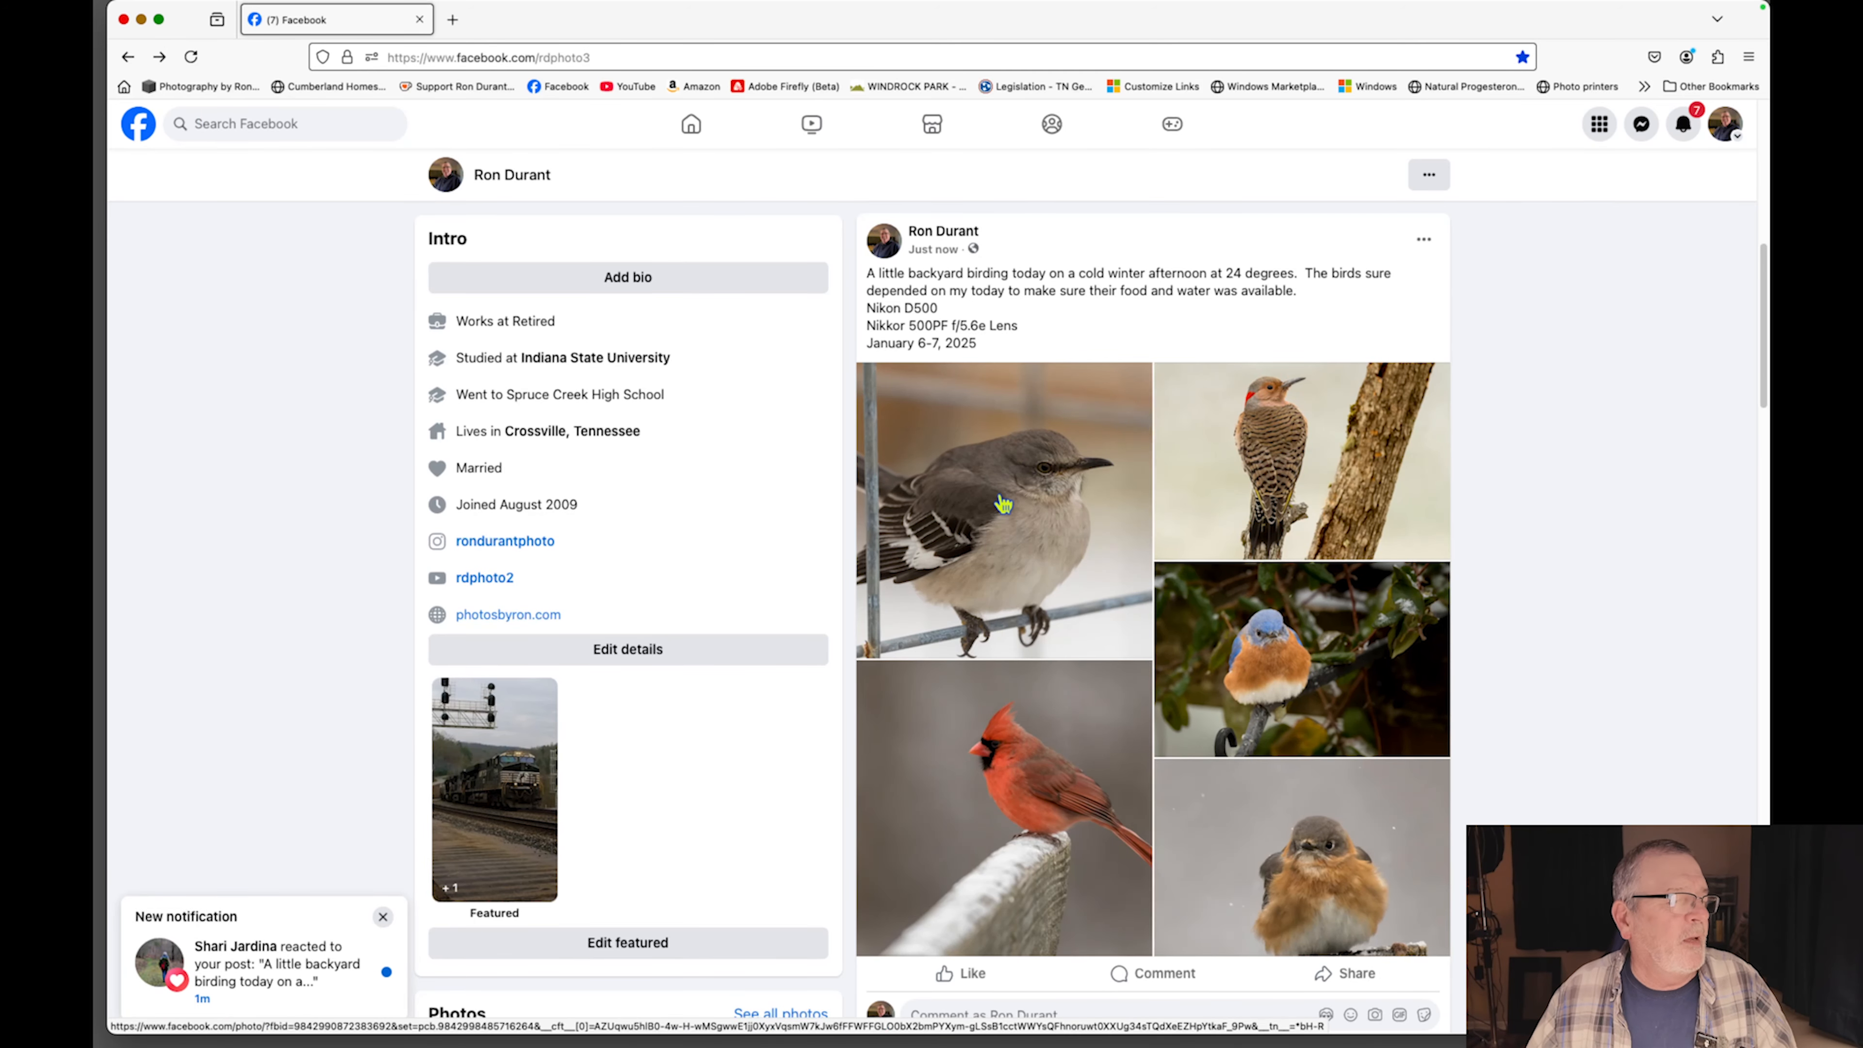
Review the published post and go through its photos one by one to check their descriptions.
scroll(1003, 504, "down", 3)
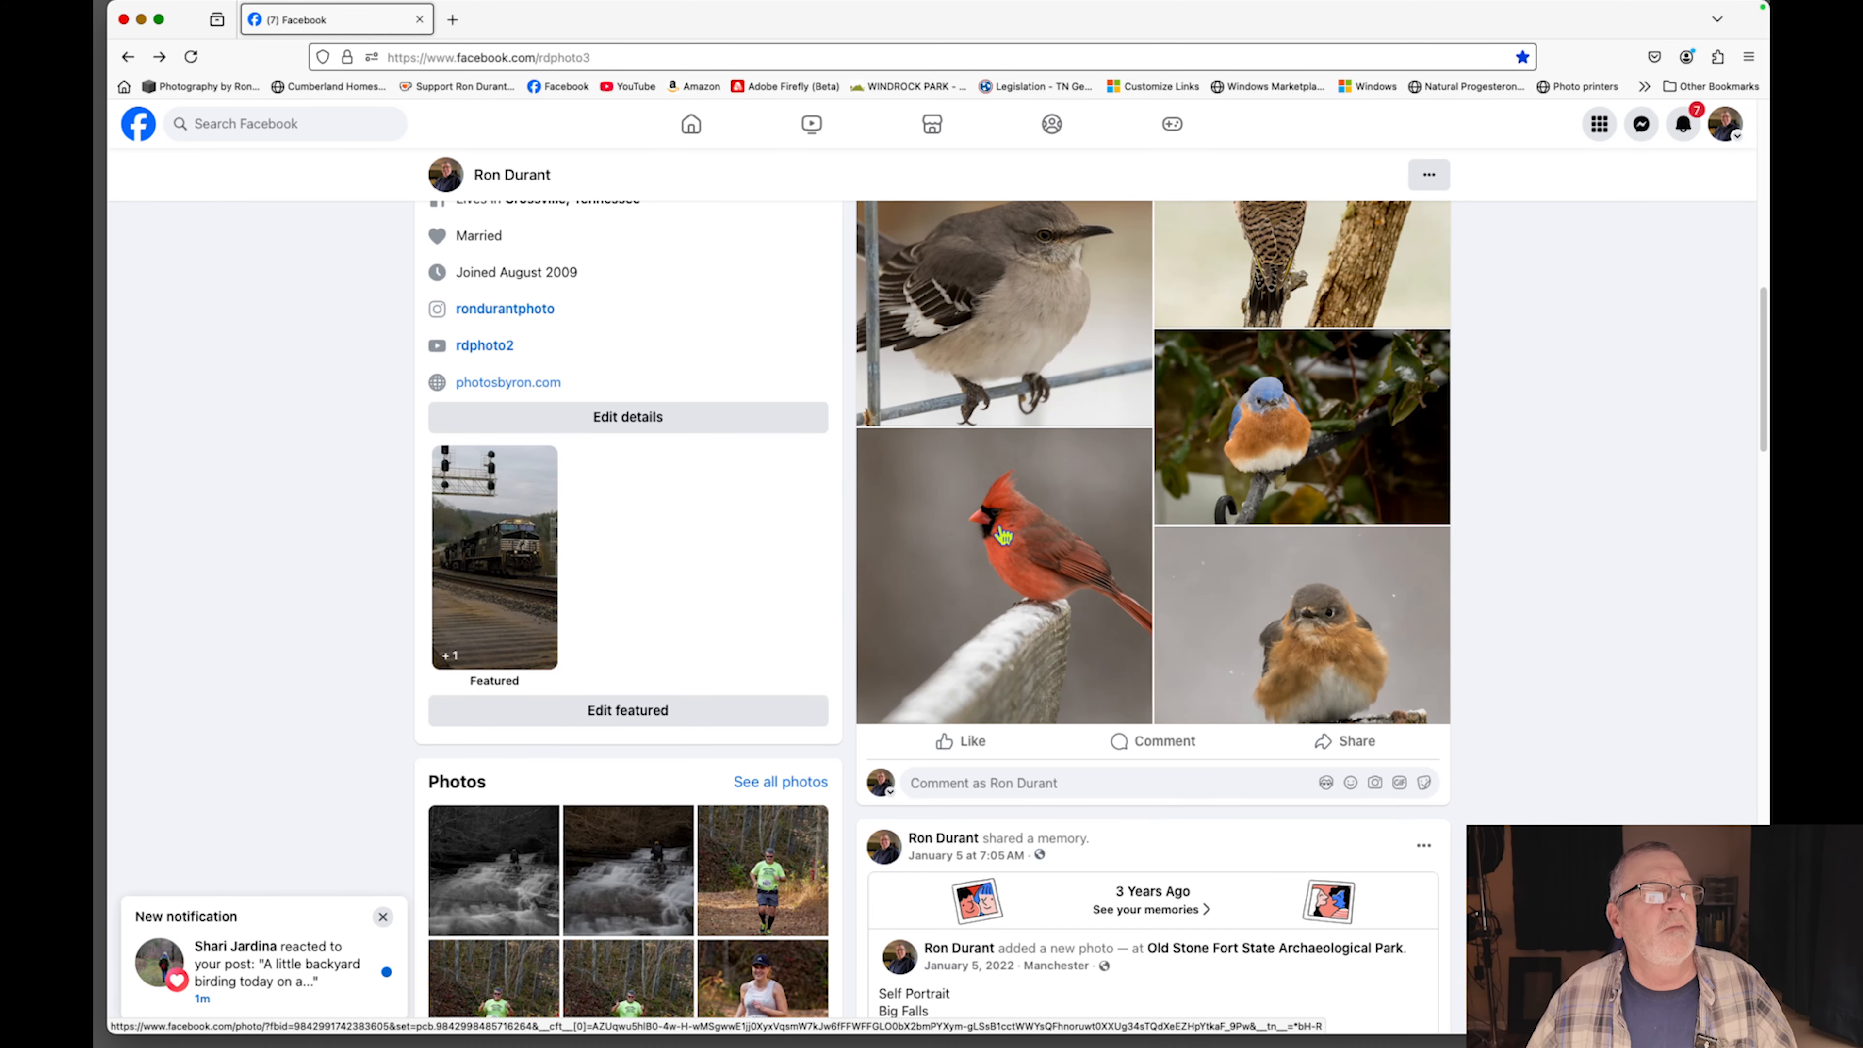
scroll(1022, 606, "up", 3)
left_click(1022, 599)
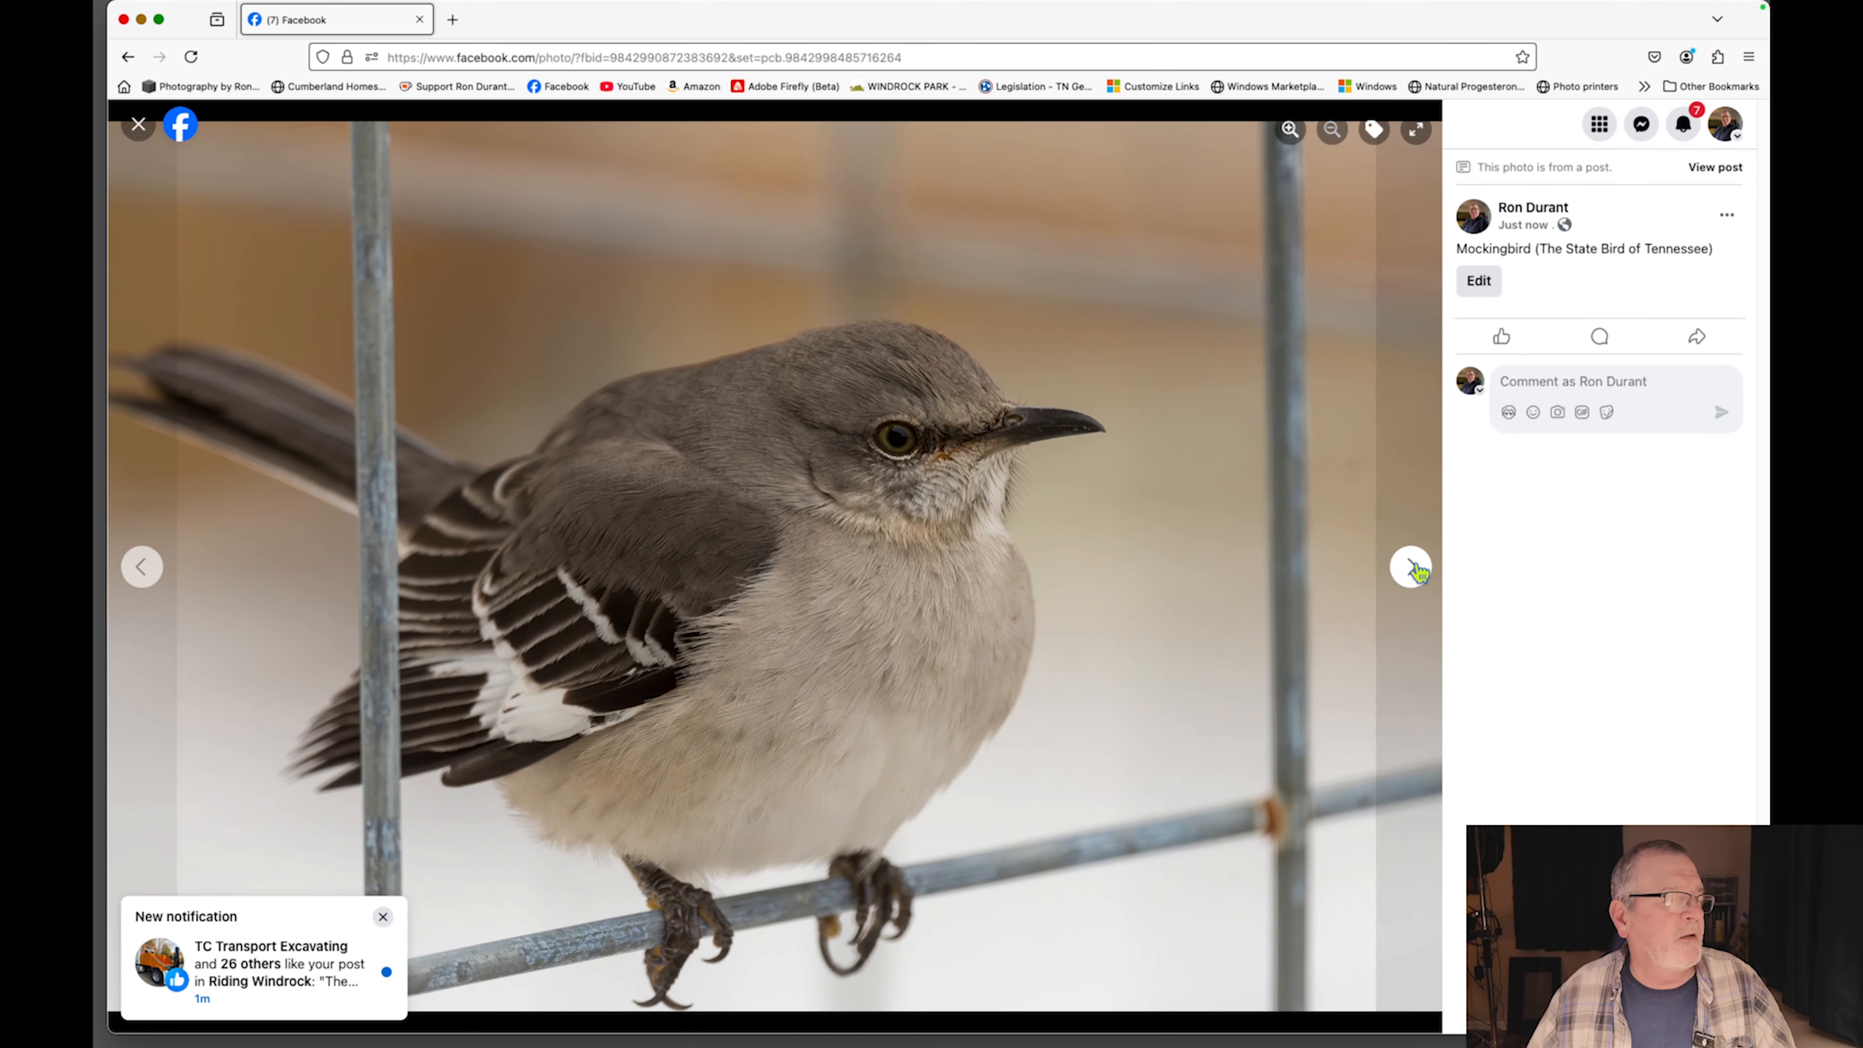
left_click(1414, 569)
left_click(1414, 568)
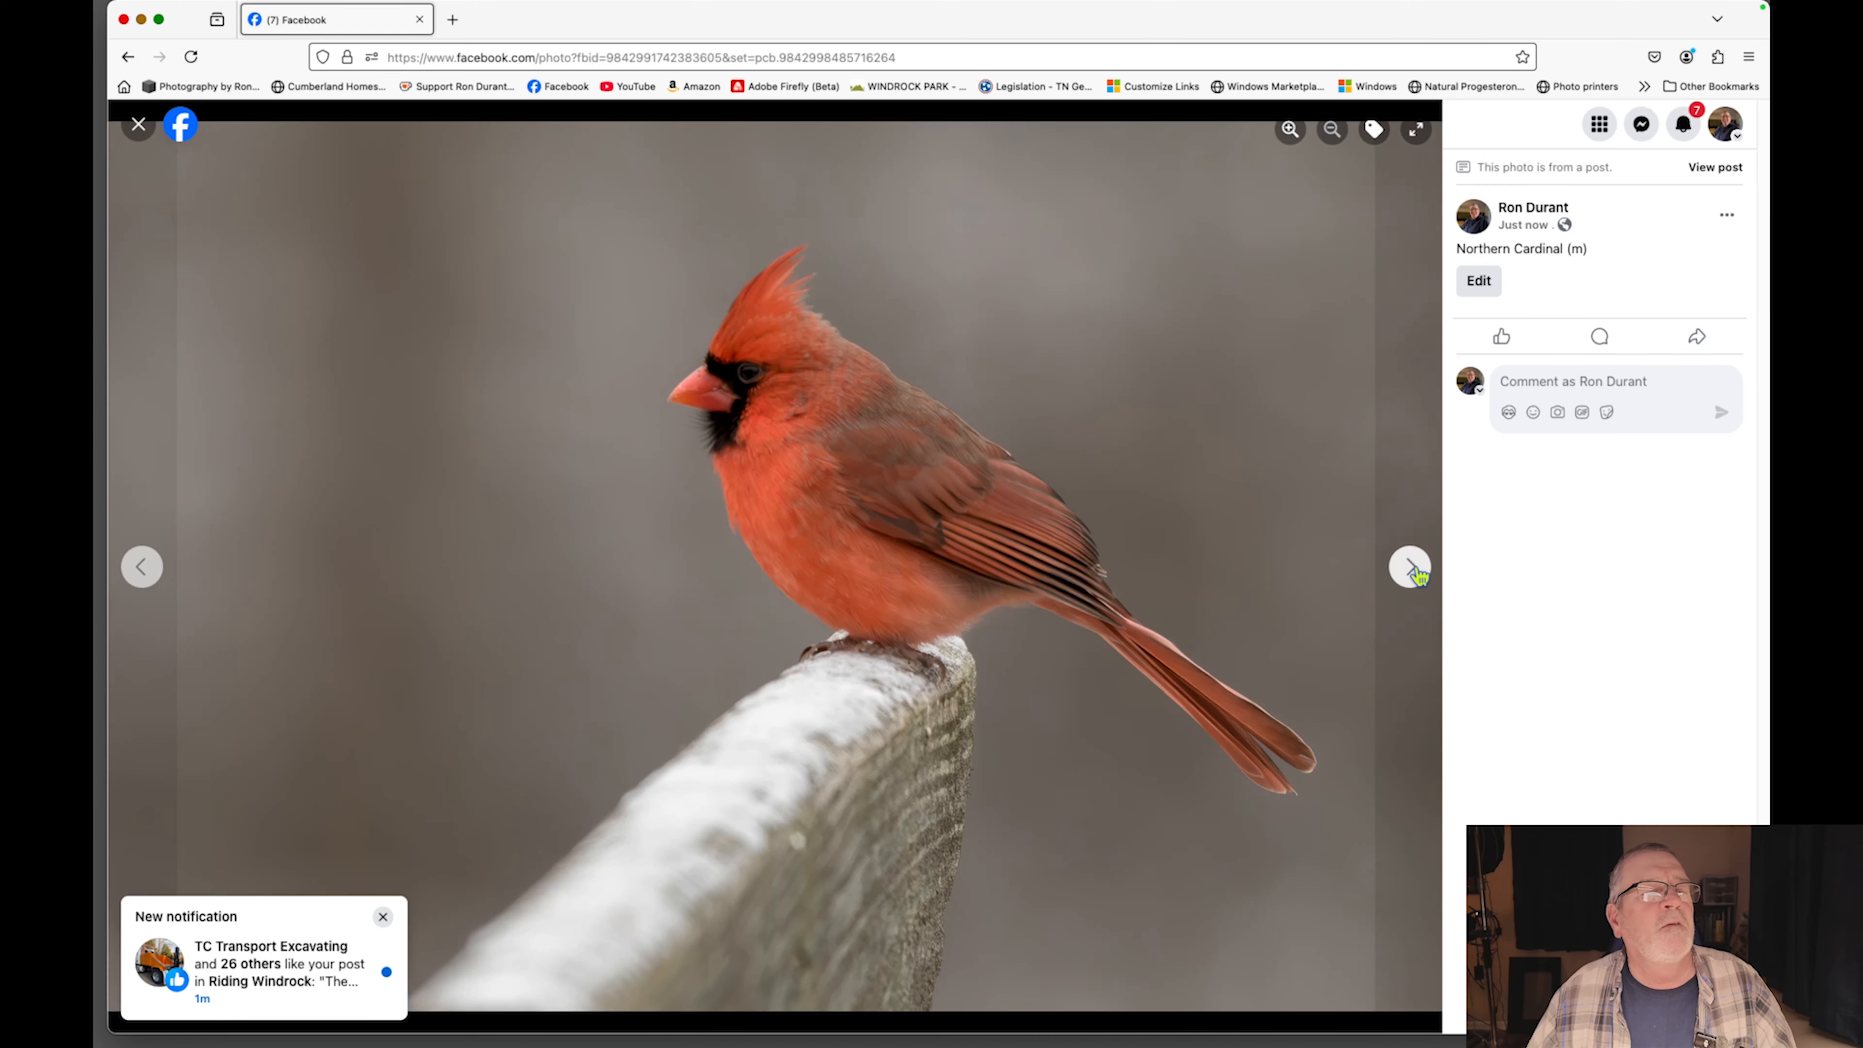
left_click(1408, 567)
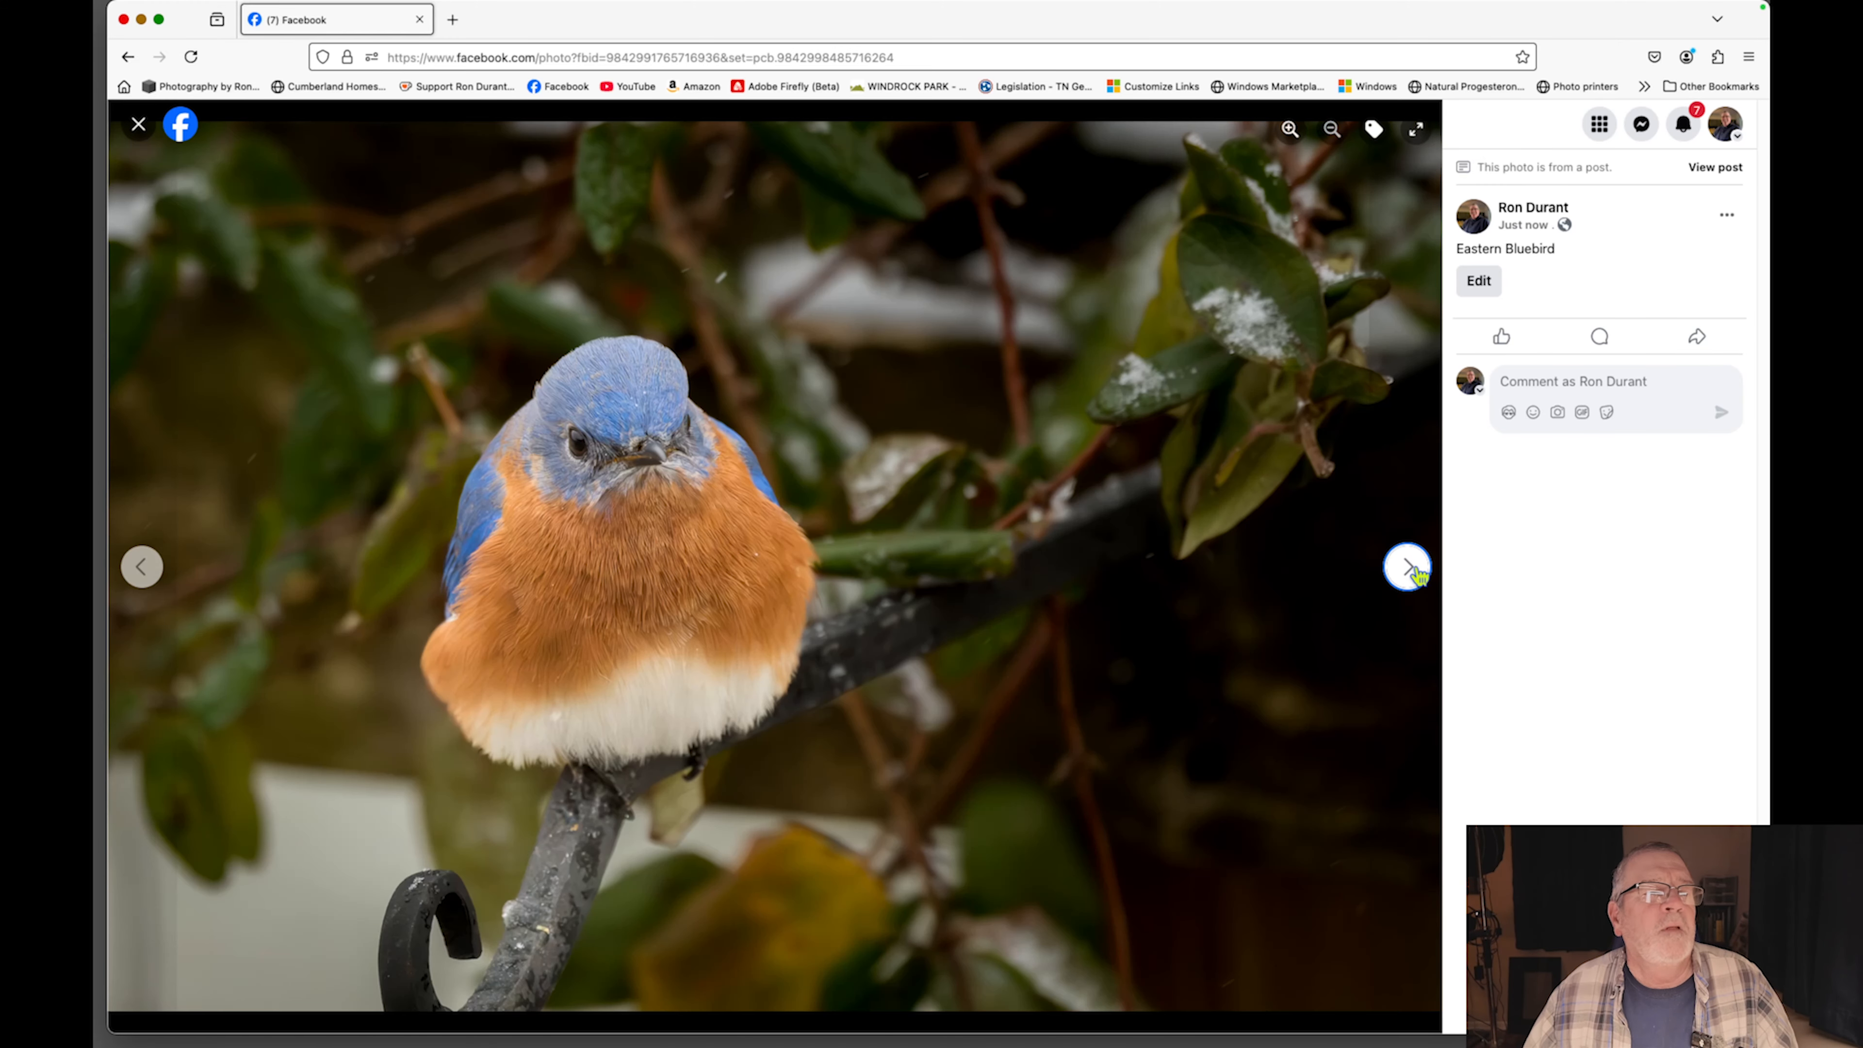
left_click(1409, 567)
Leave the photo view and close the browser window.
left_click(137, 132)
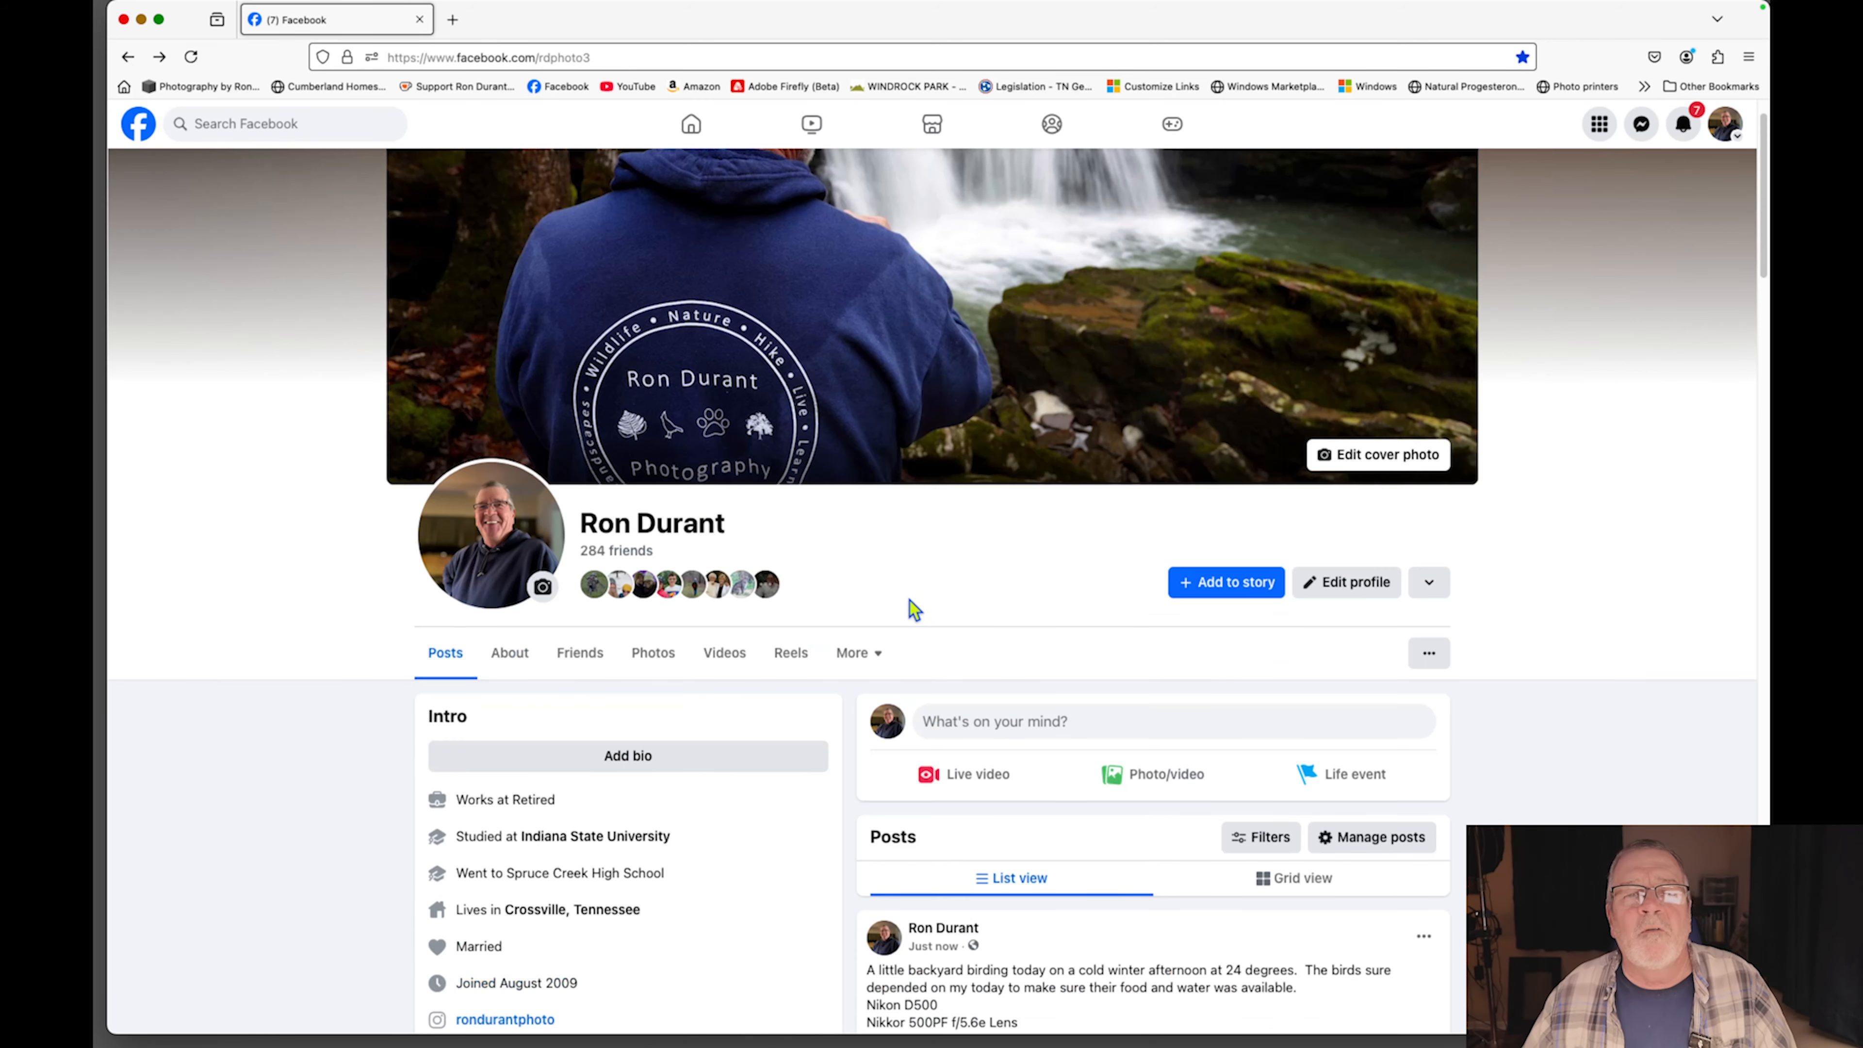
scroll(910, 600, "up", 2)
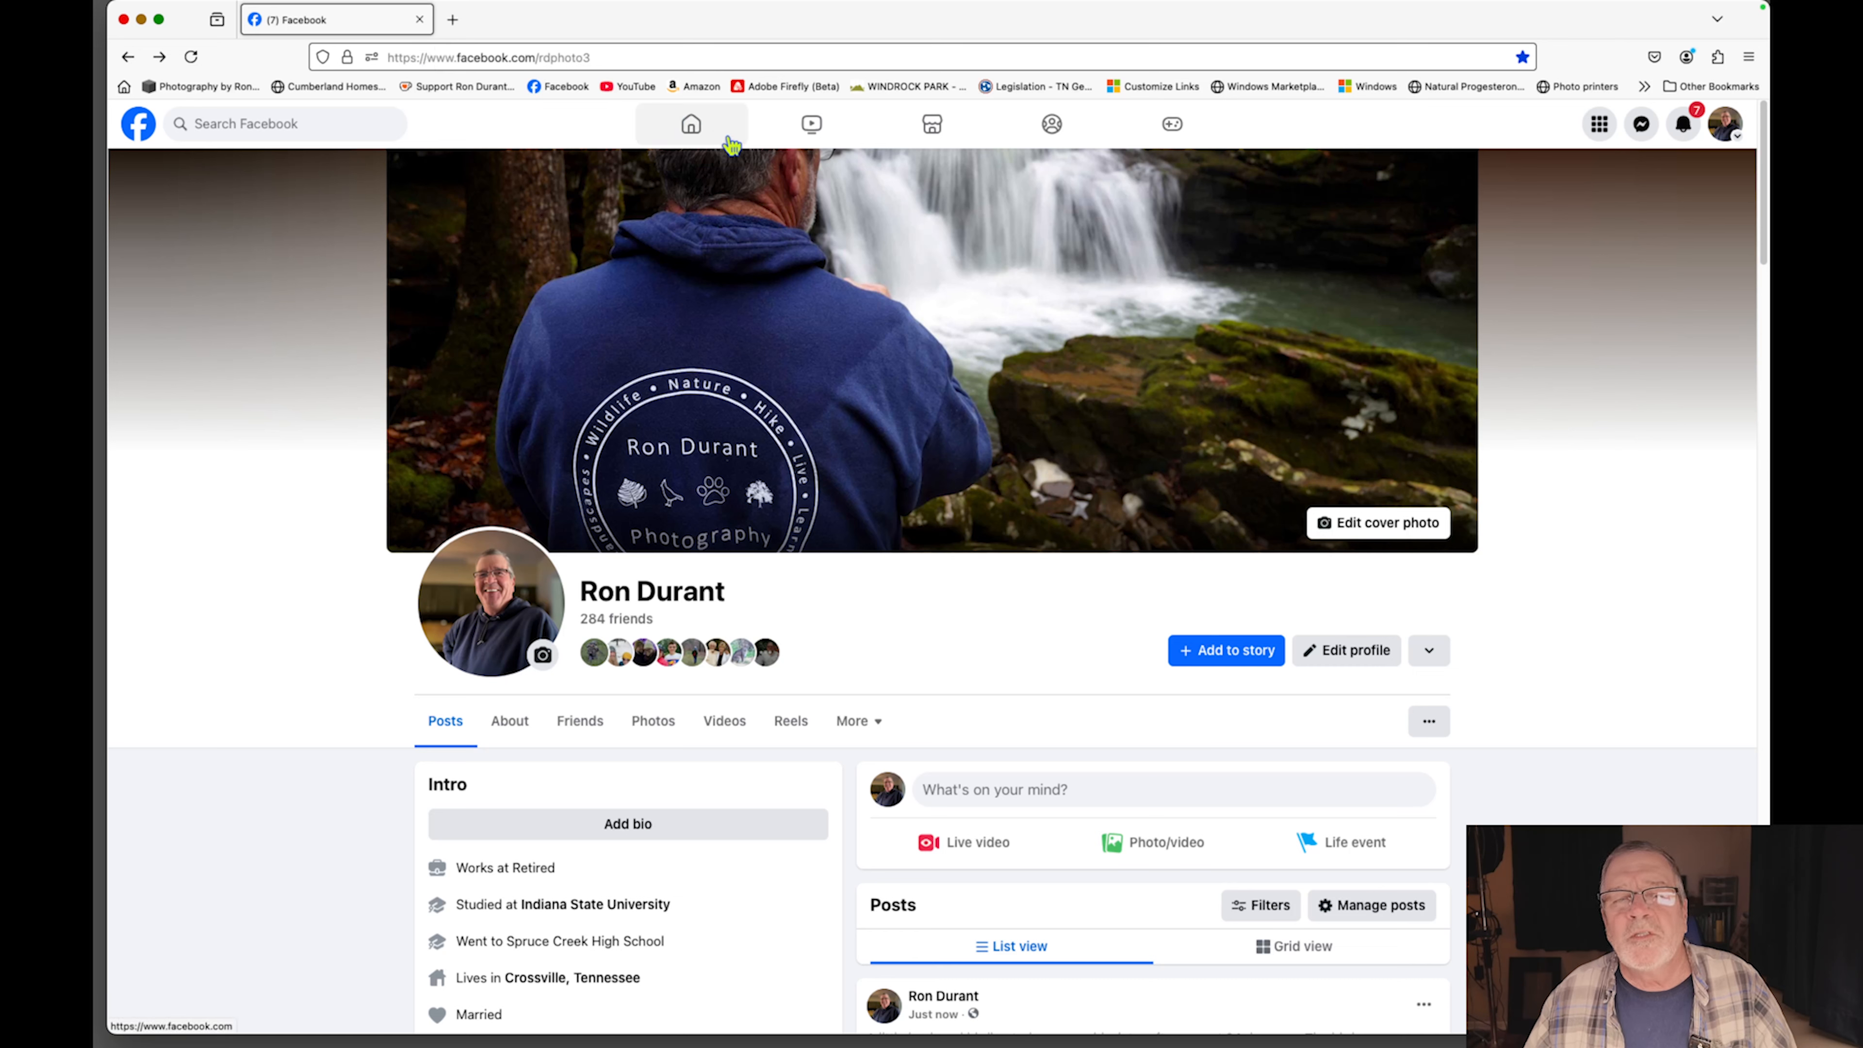
left_click(123, 19)
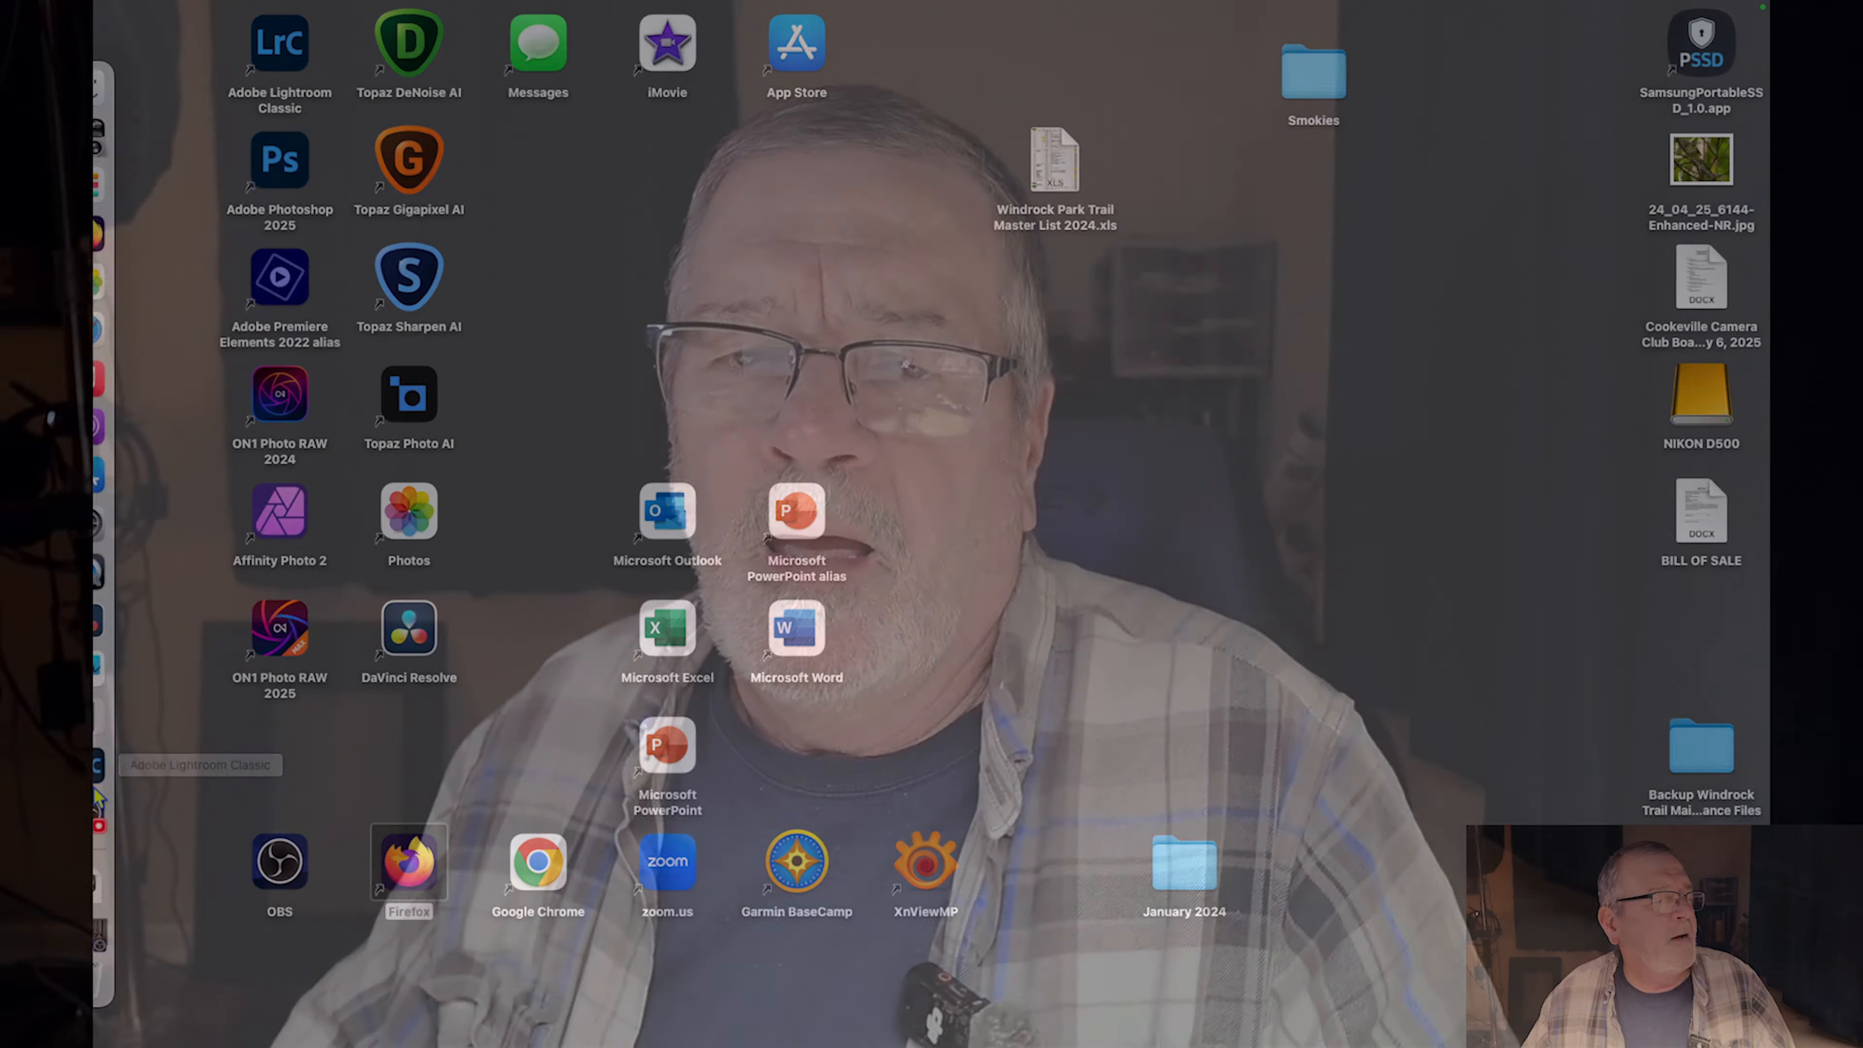